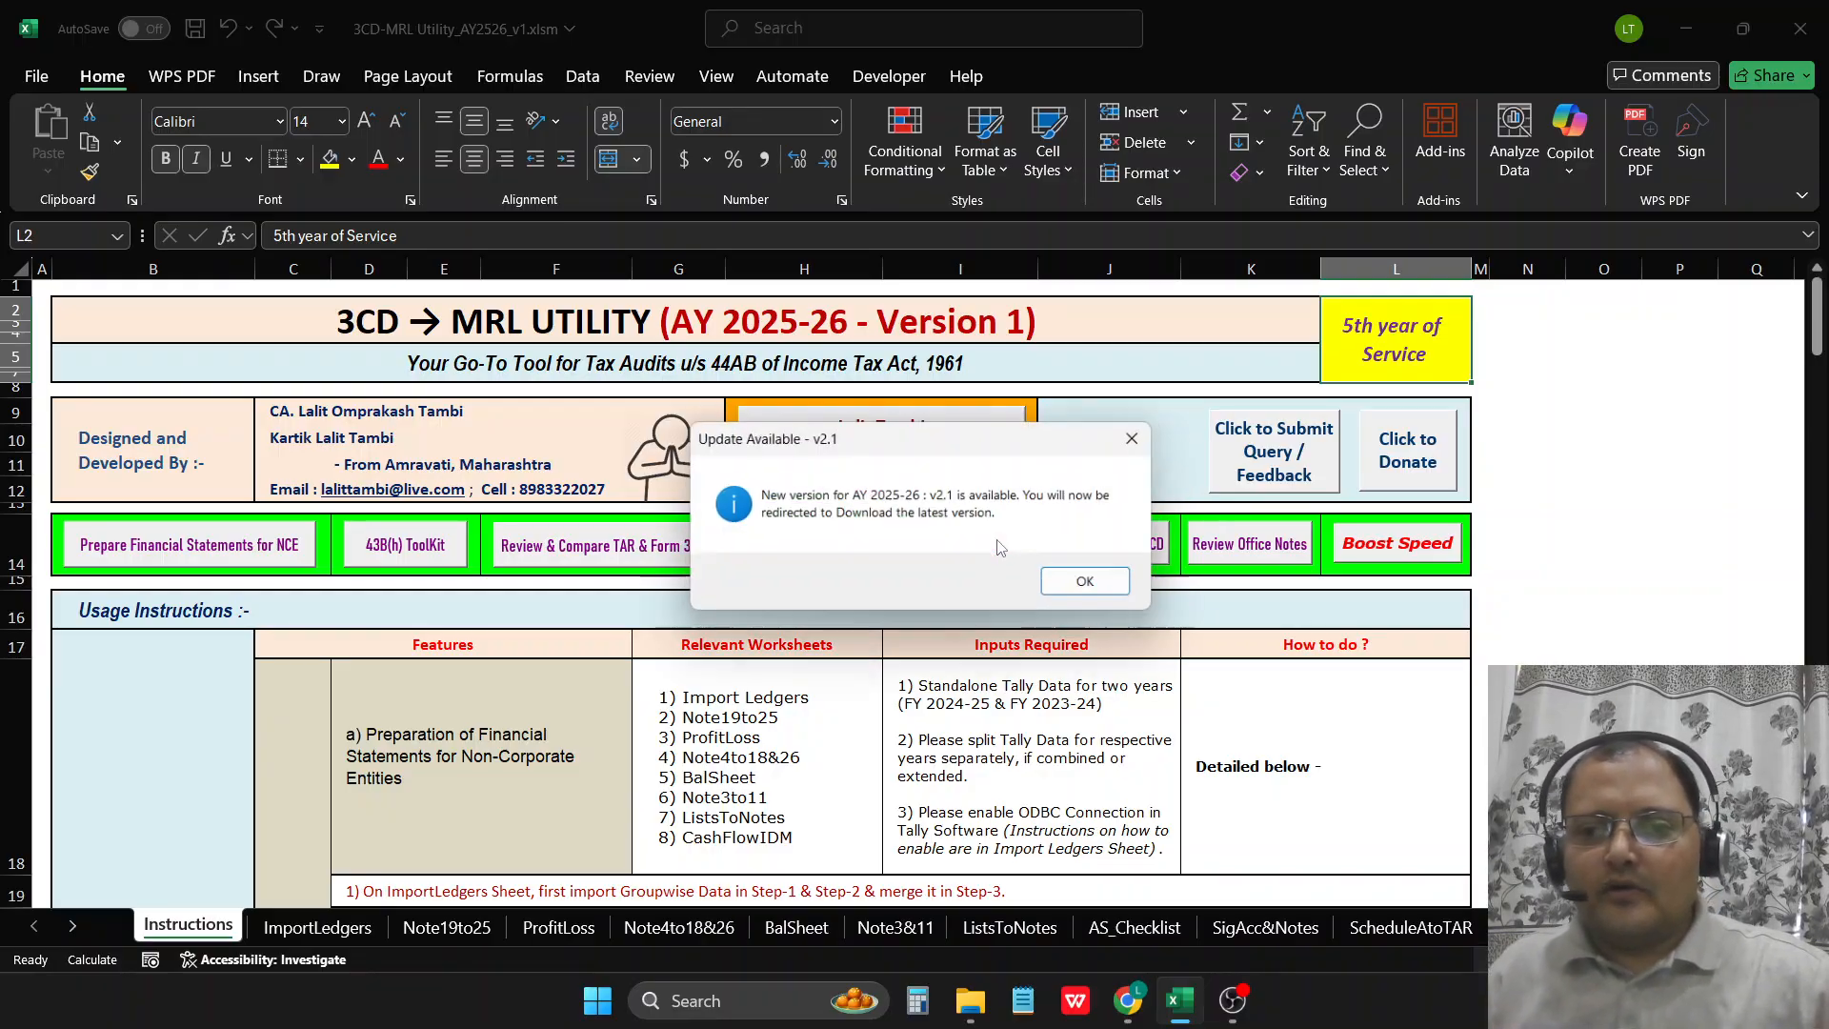
Step: Accept the utility update, save 3CD-MRL Utility_AY2526_v2-1.xlsm in the AY 2025-26 folder and show the file there
click(1065, 577)
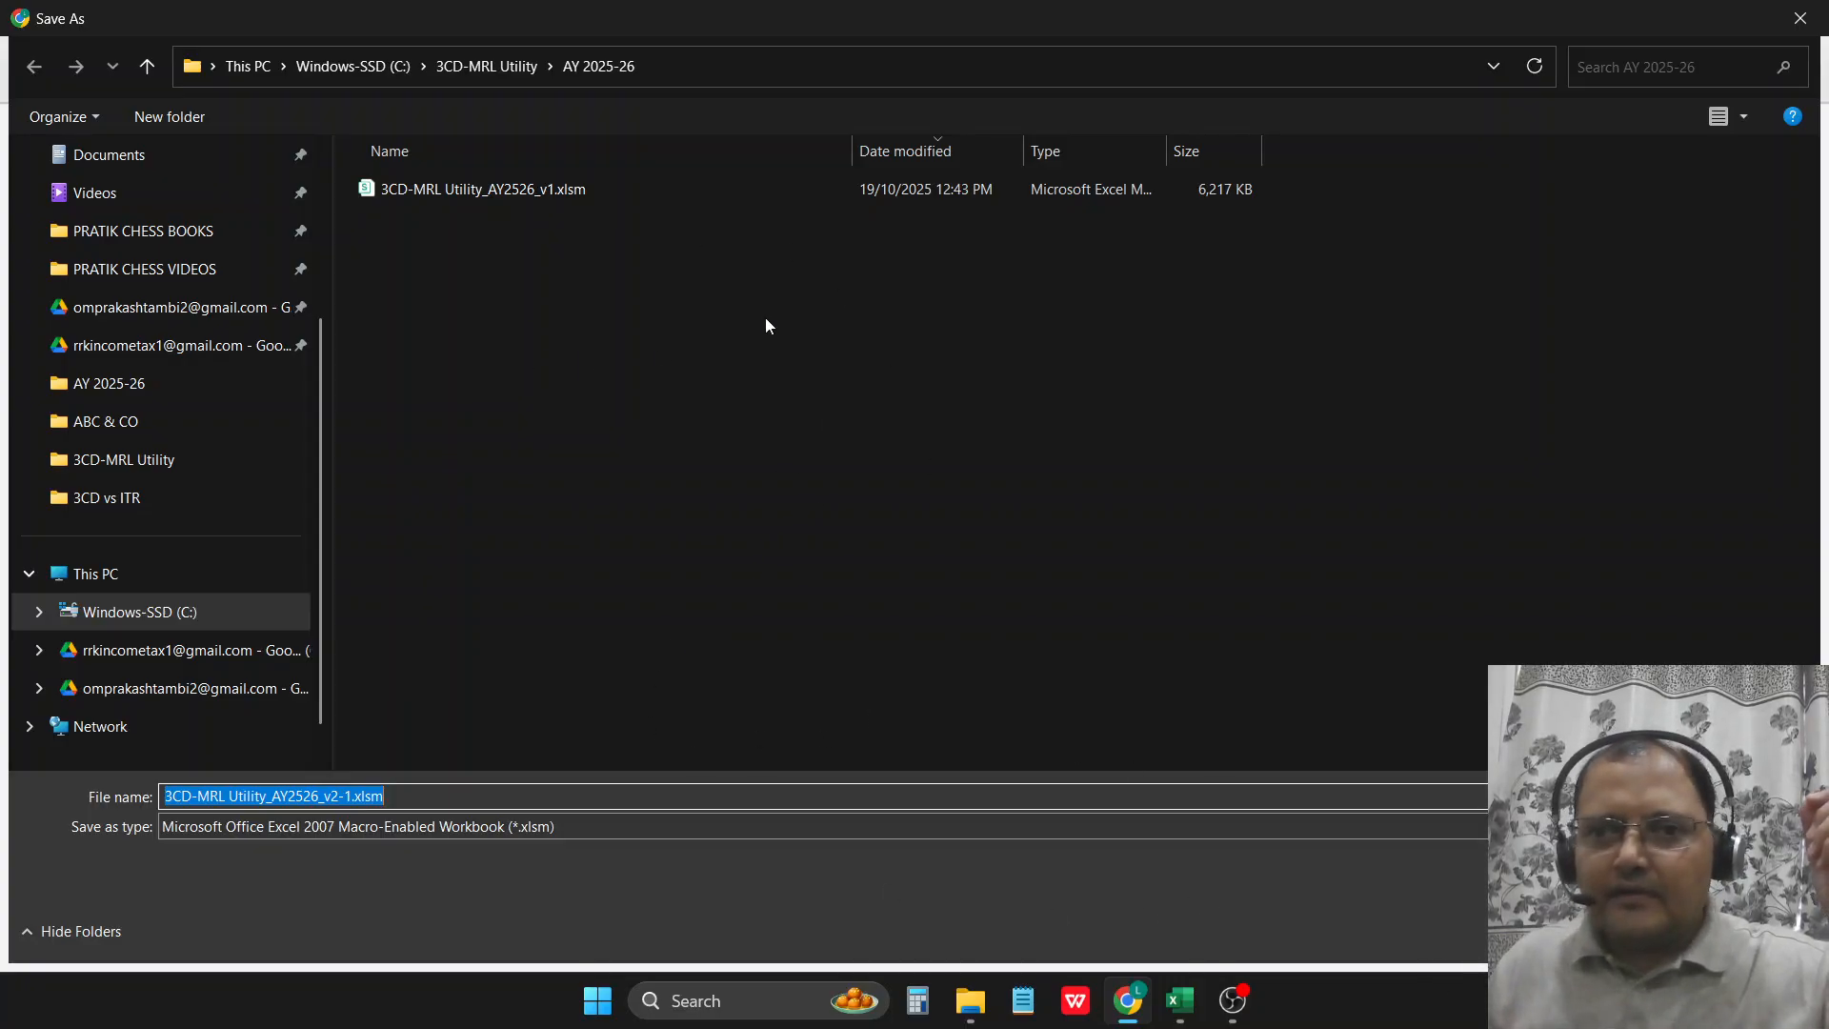
key(Return)
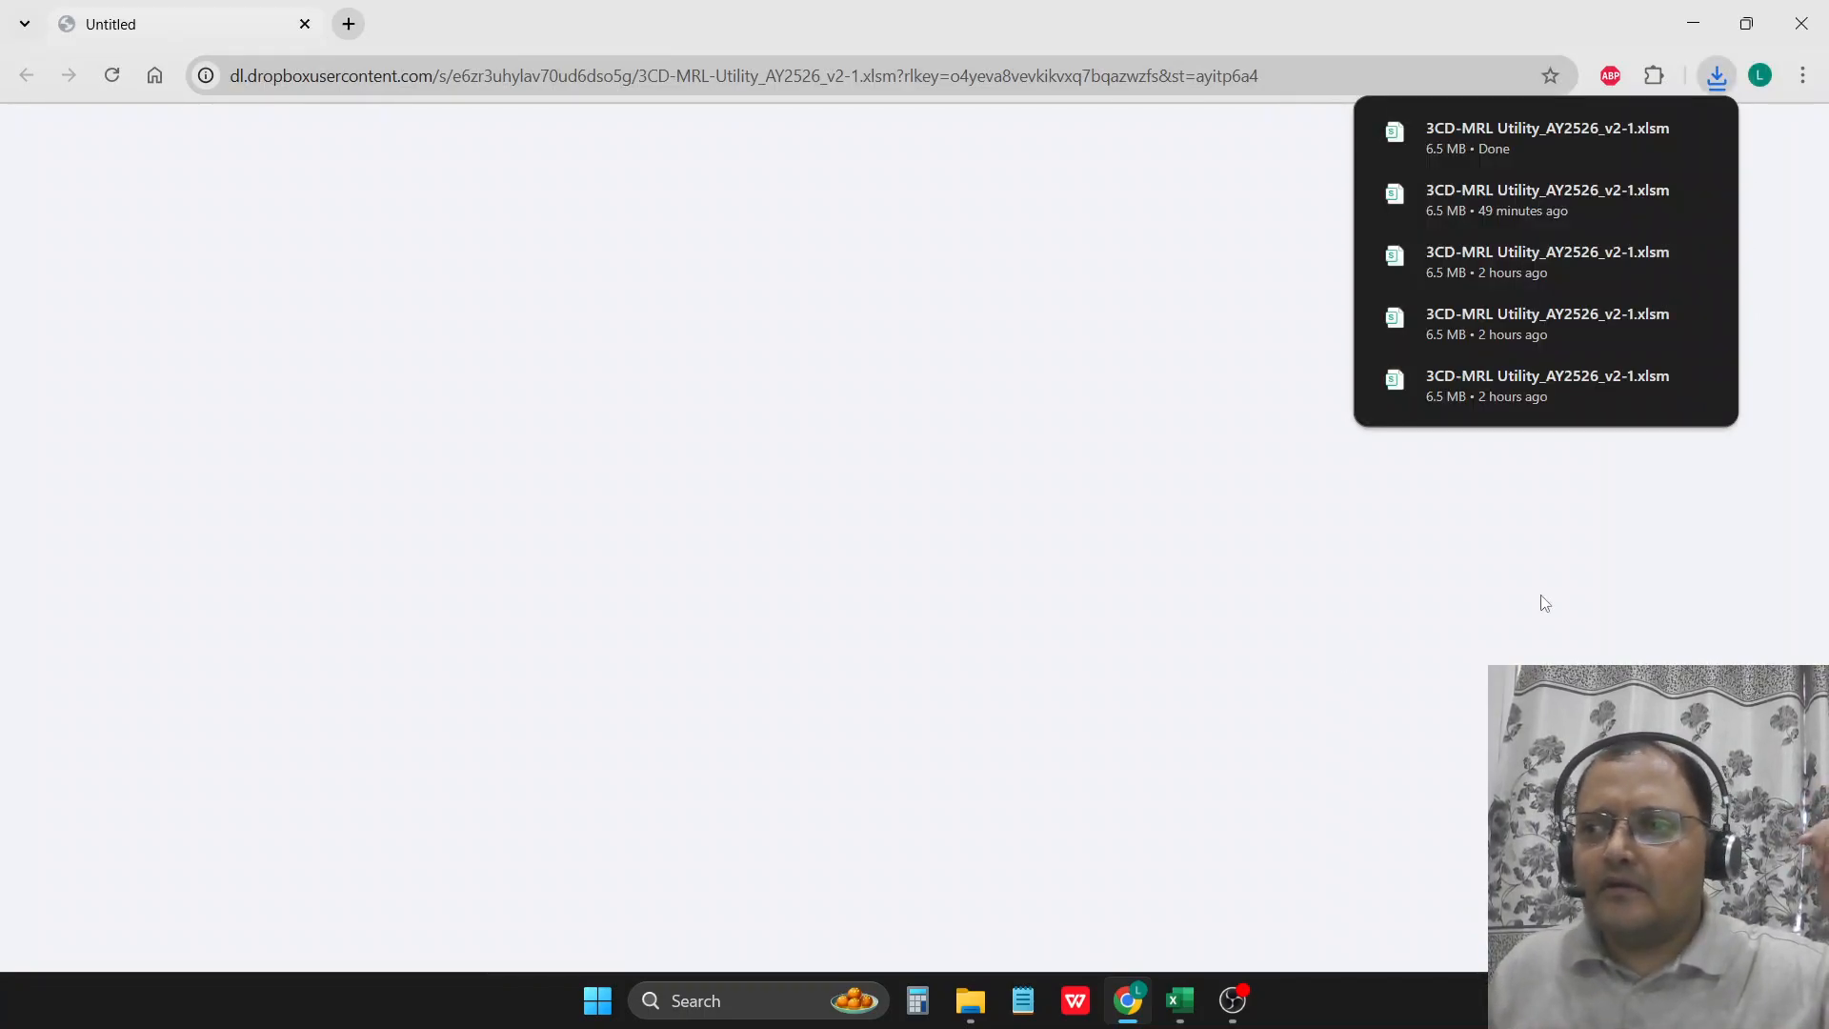
click(1662, 129)
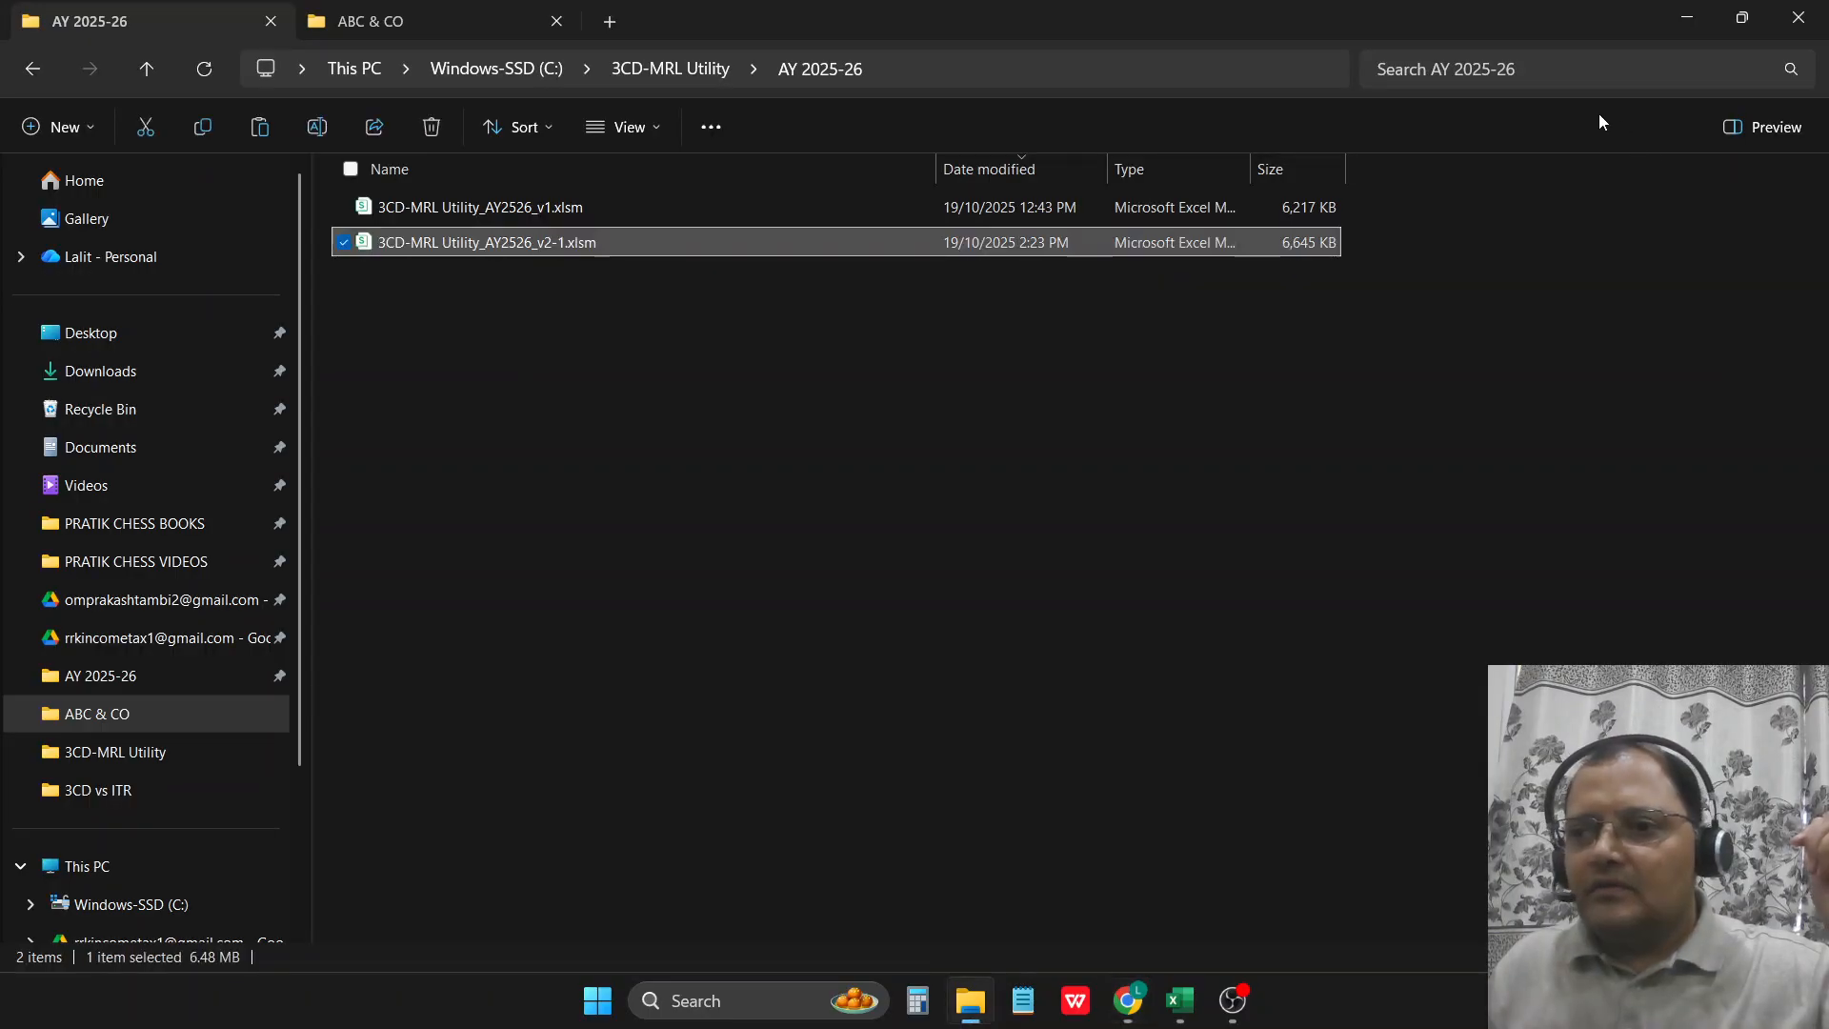
Step: Unblock the downloaded 3CD-MRL Utility_AY2526_v2-1.xlsm in its file properties and apply the change
click(753, 356)
double_click(539, 246)
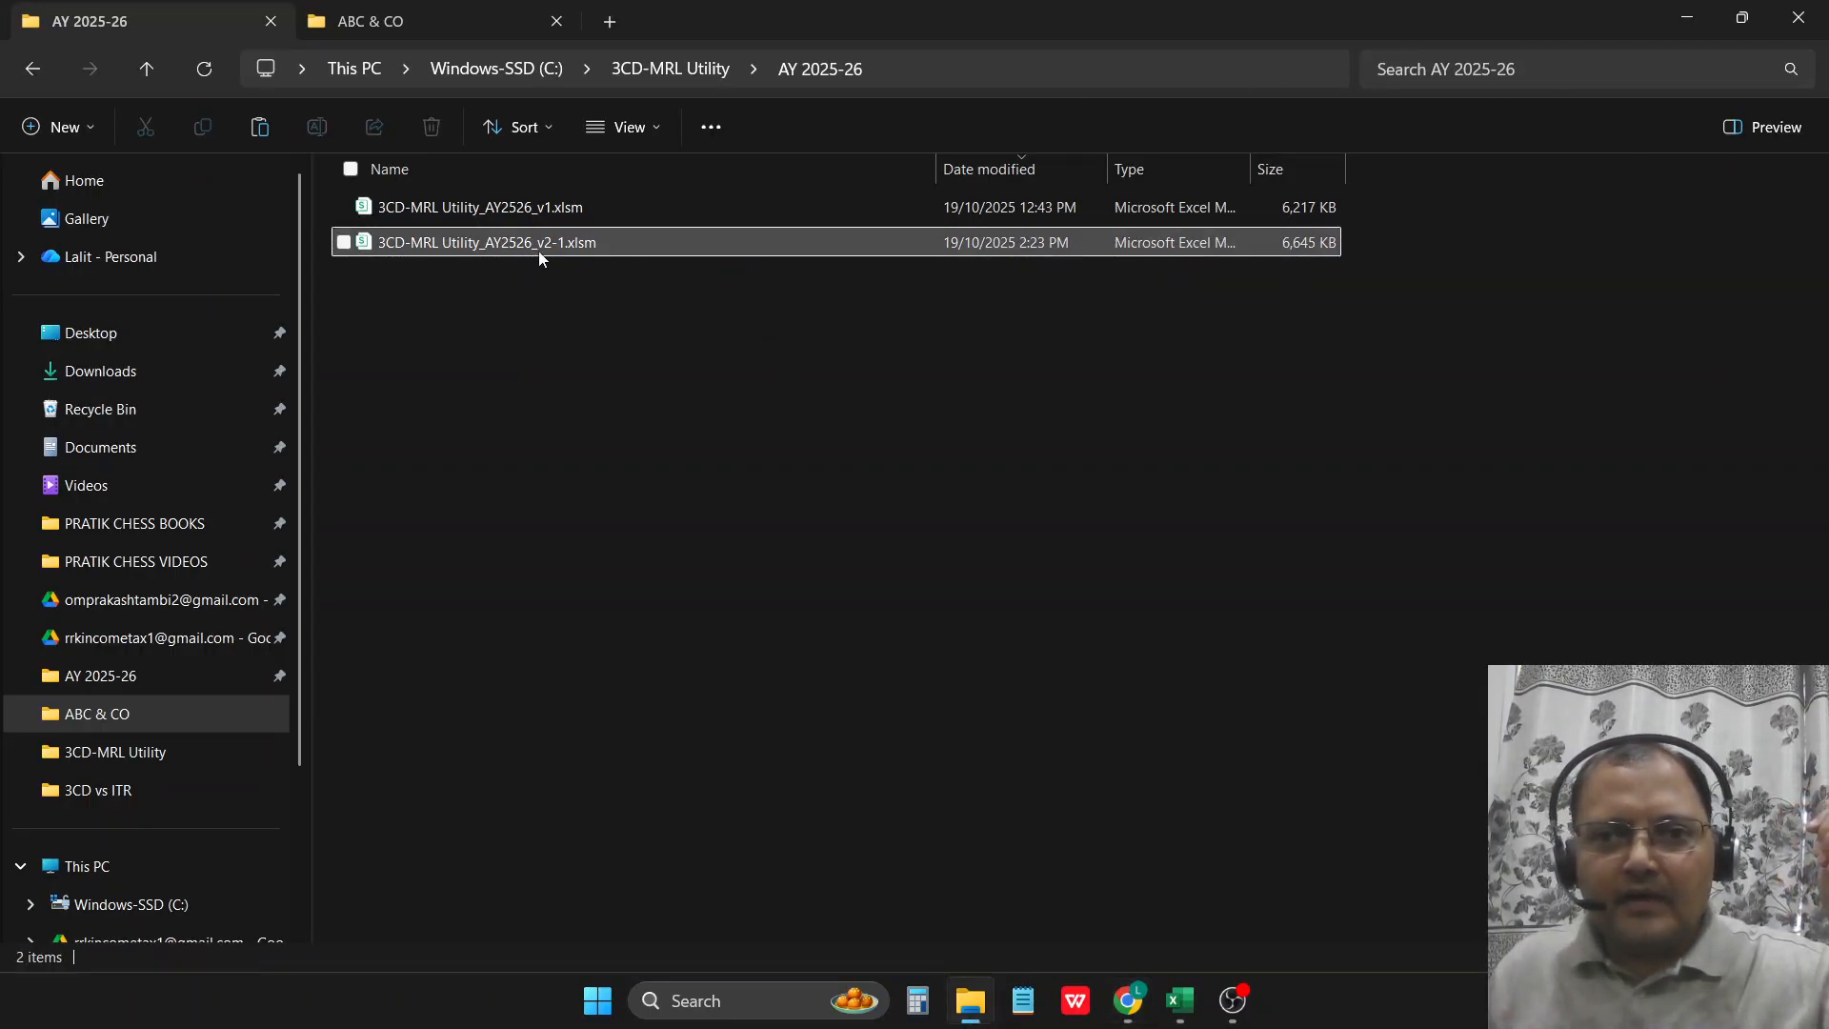
right_click(539, 250)
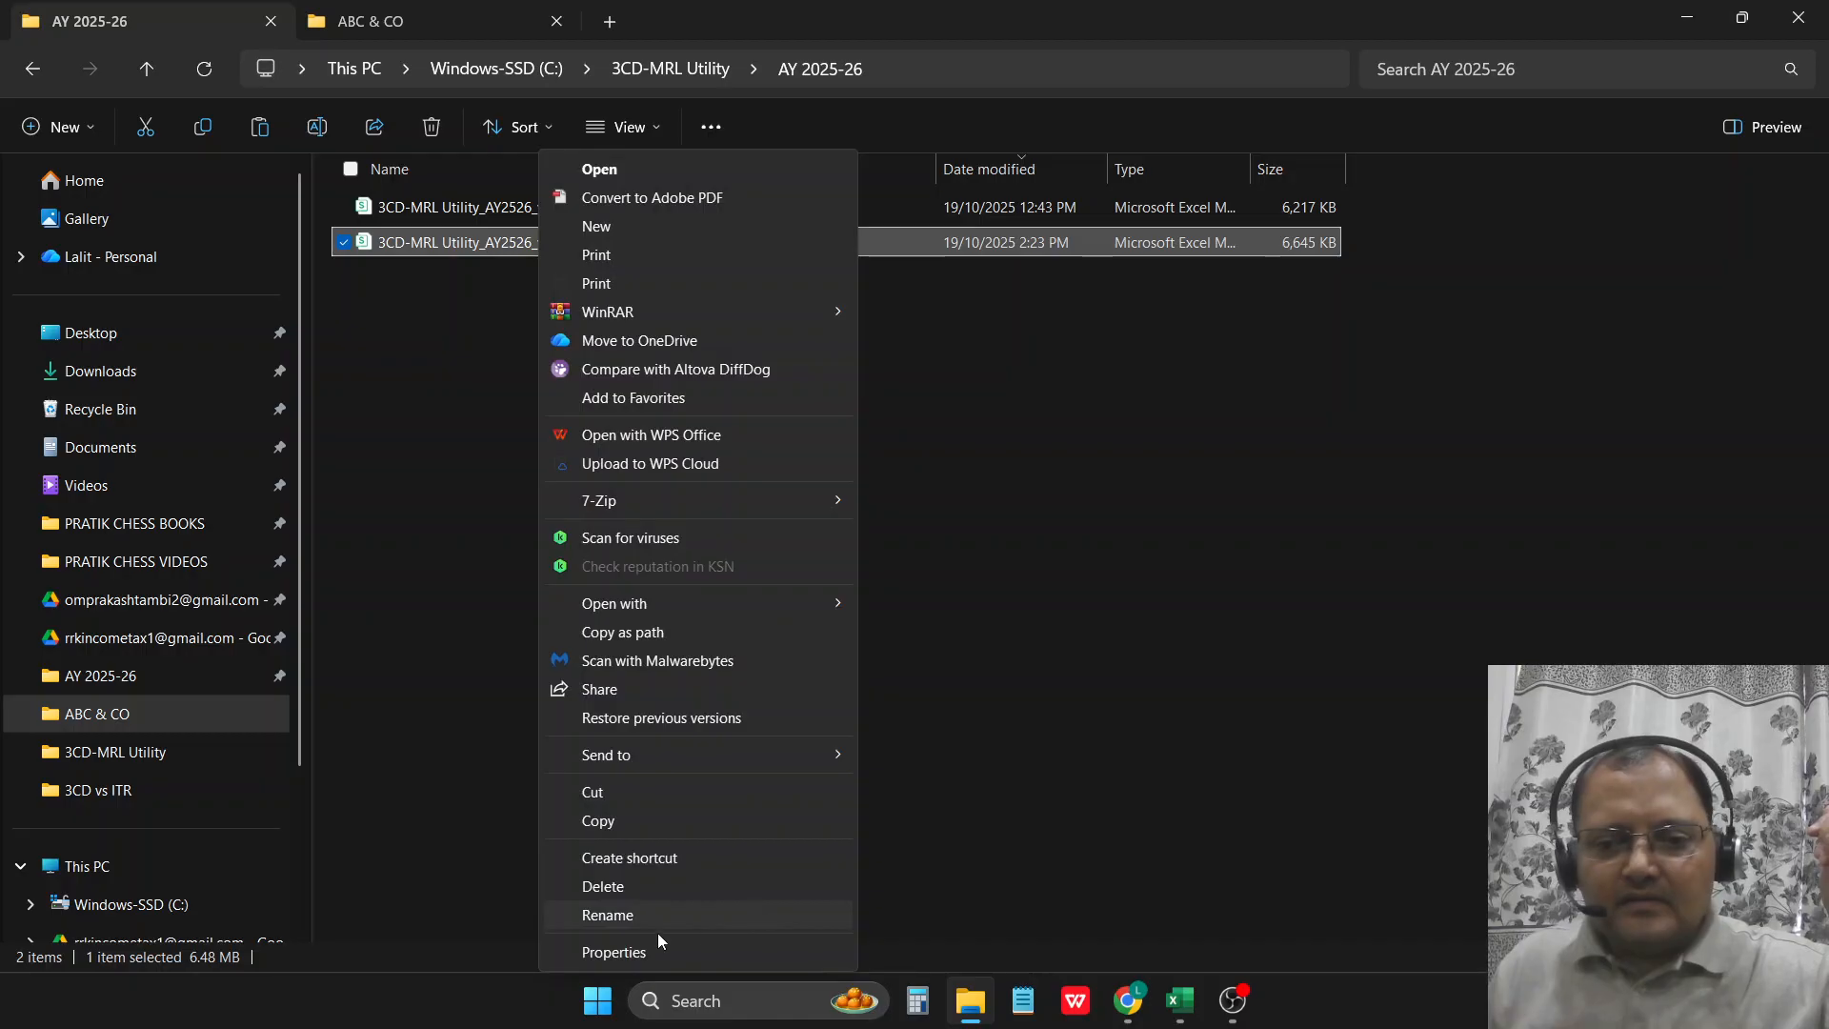
click(633, 948)
click(892, 735)
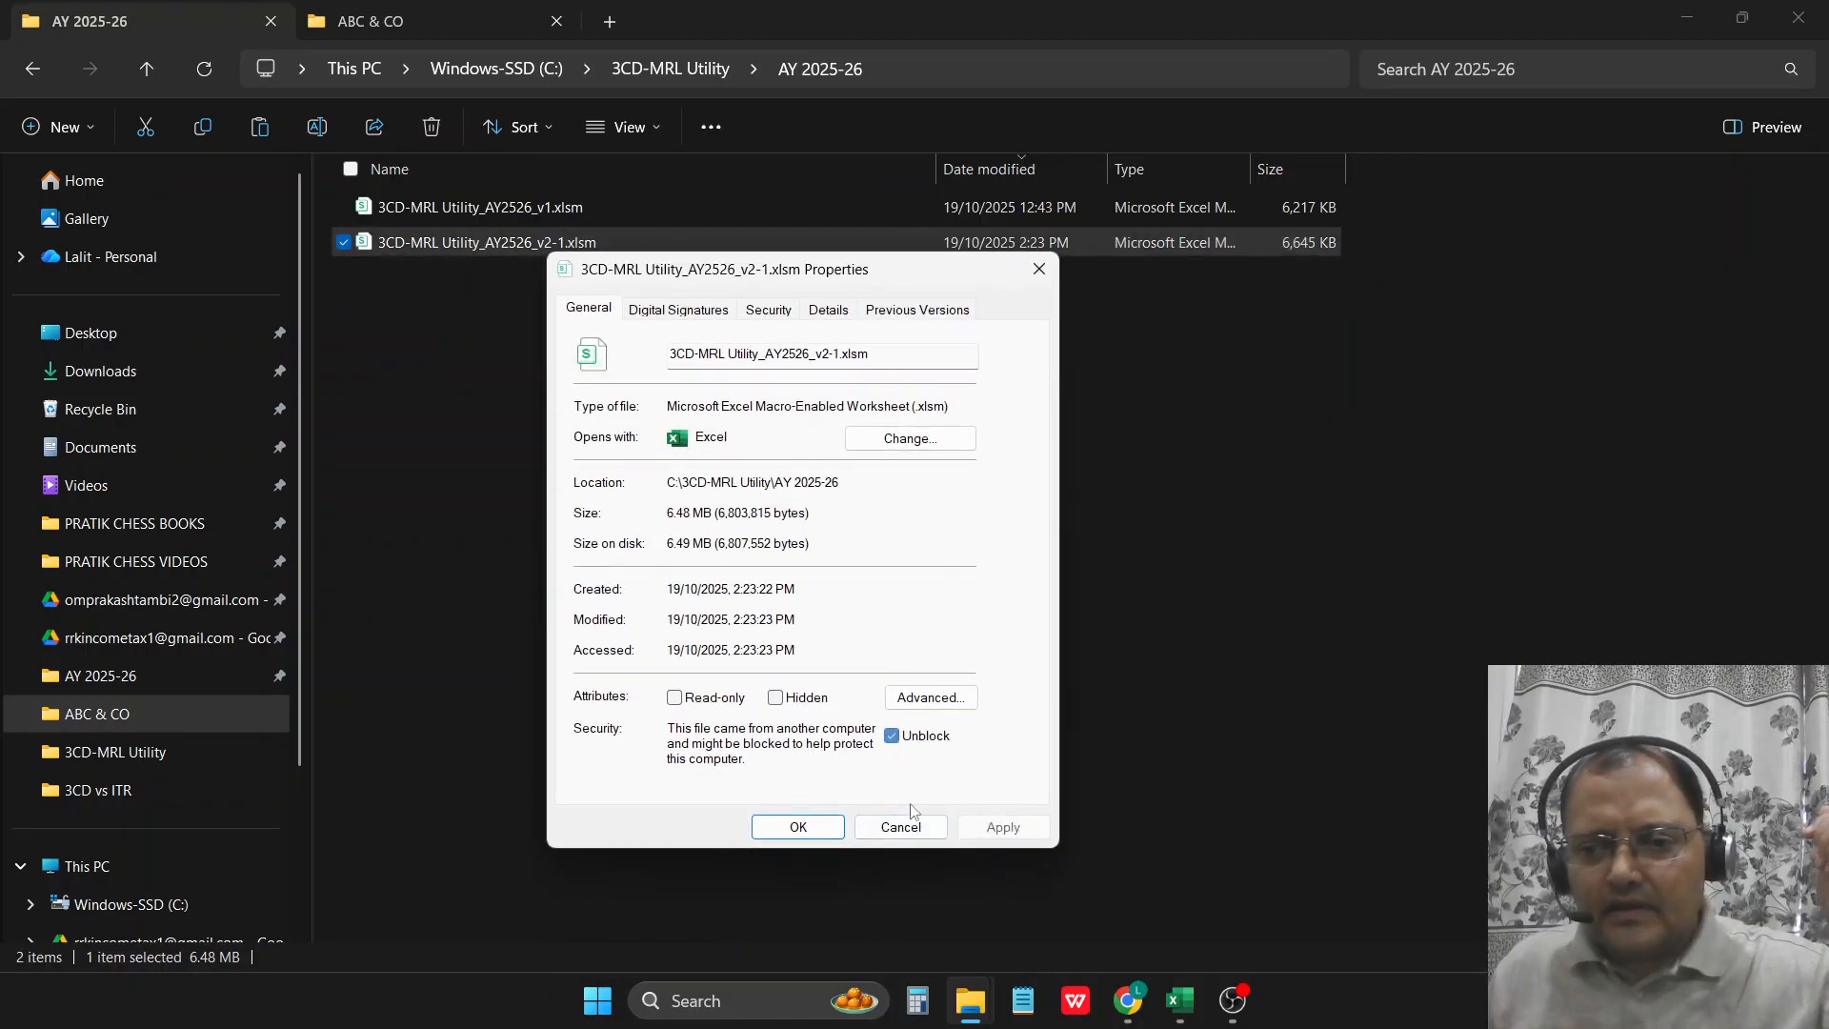
click(1003, 827)
click(798, 827)
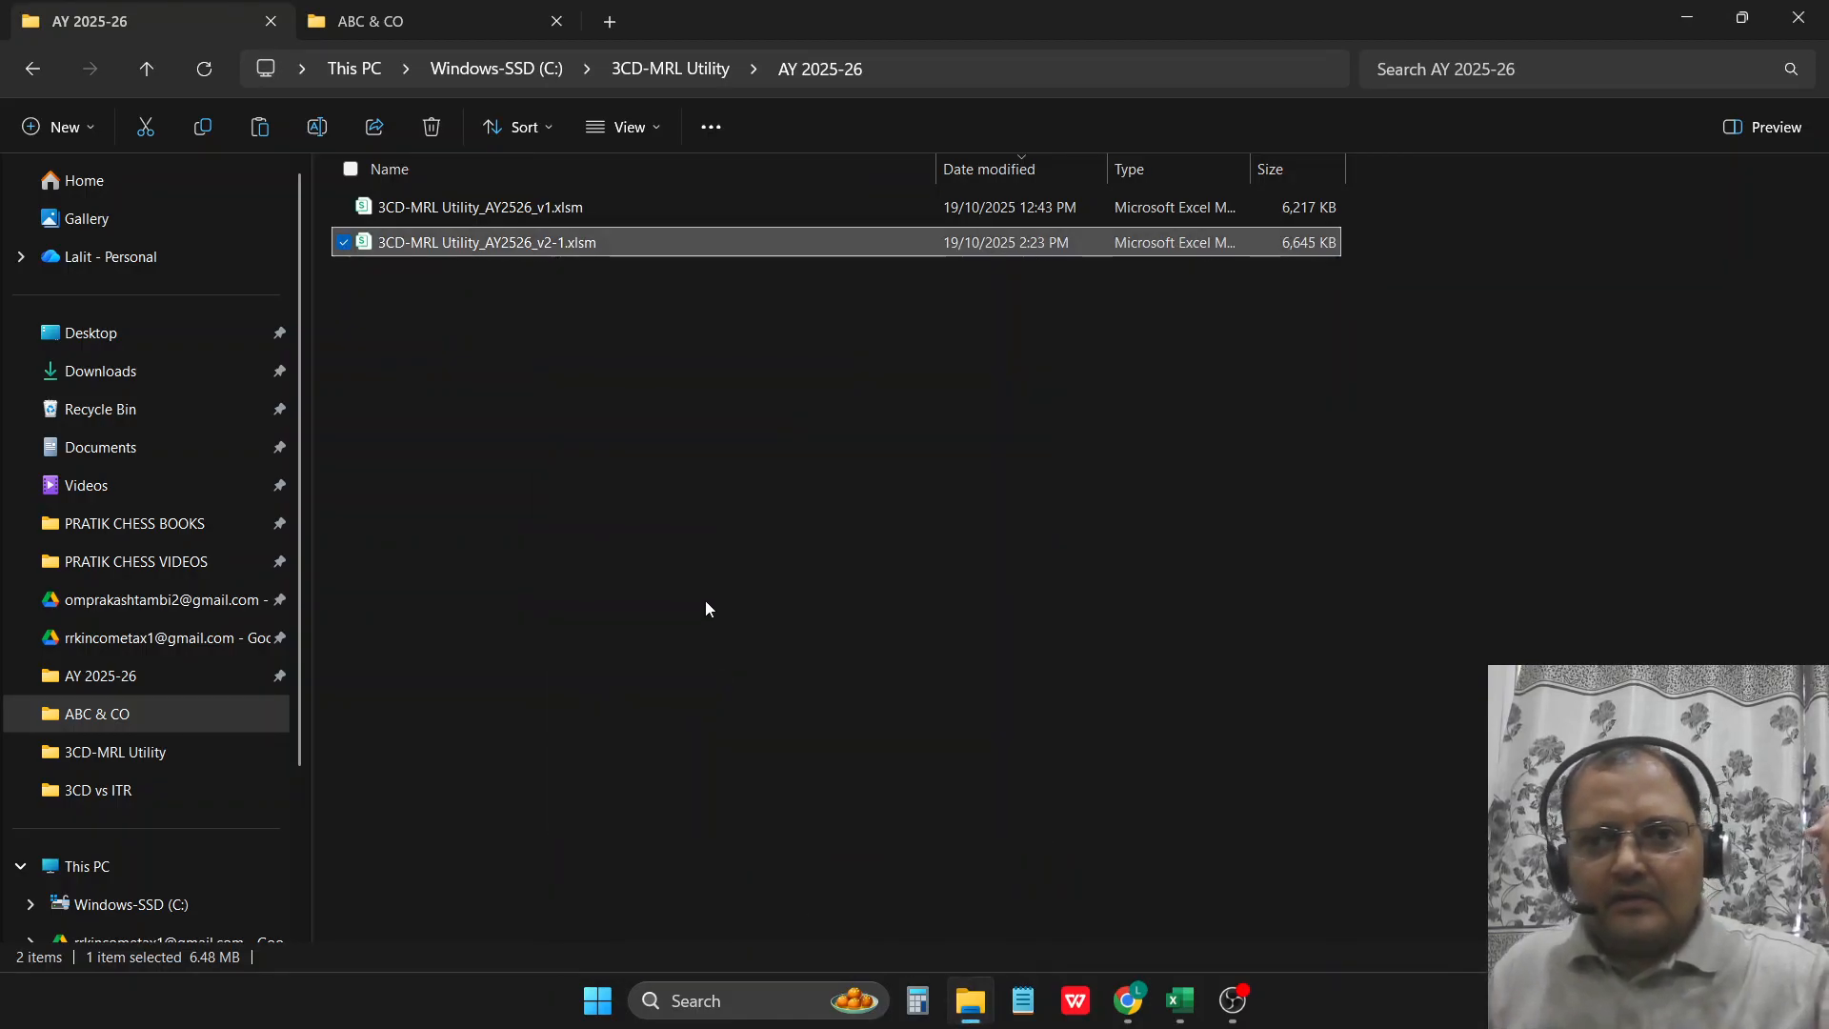
Step: Open the v2-1 utility workbook with its macros enabled and log in as the preselected user
click(704, 600)
double_click(502, 250)
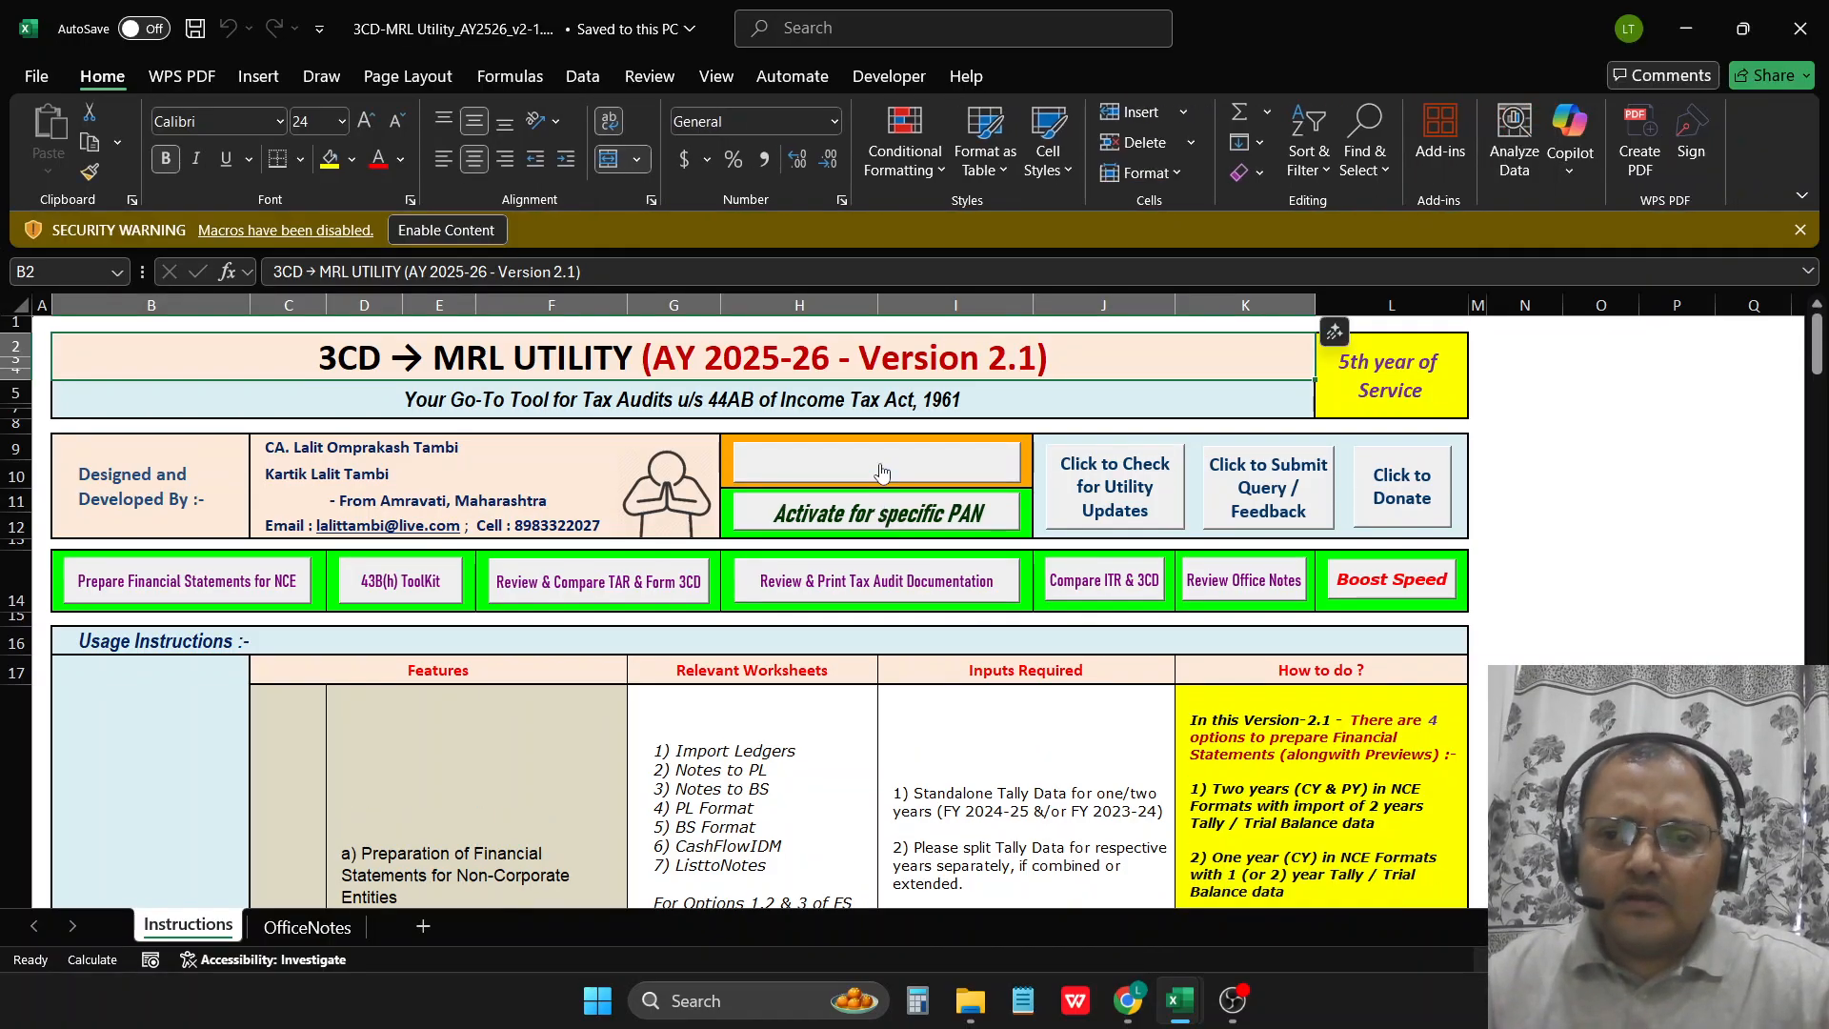
click(464, 231)
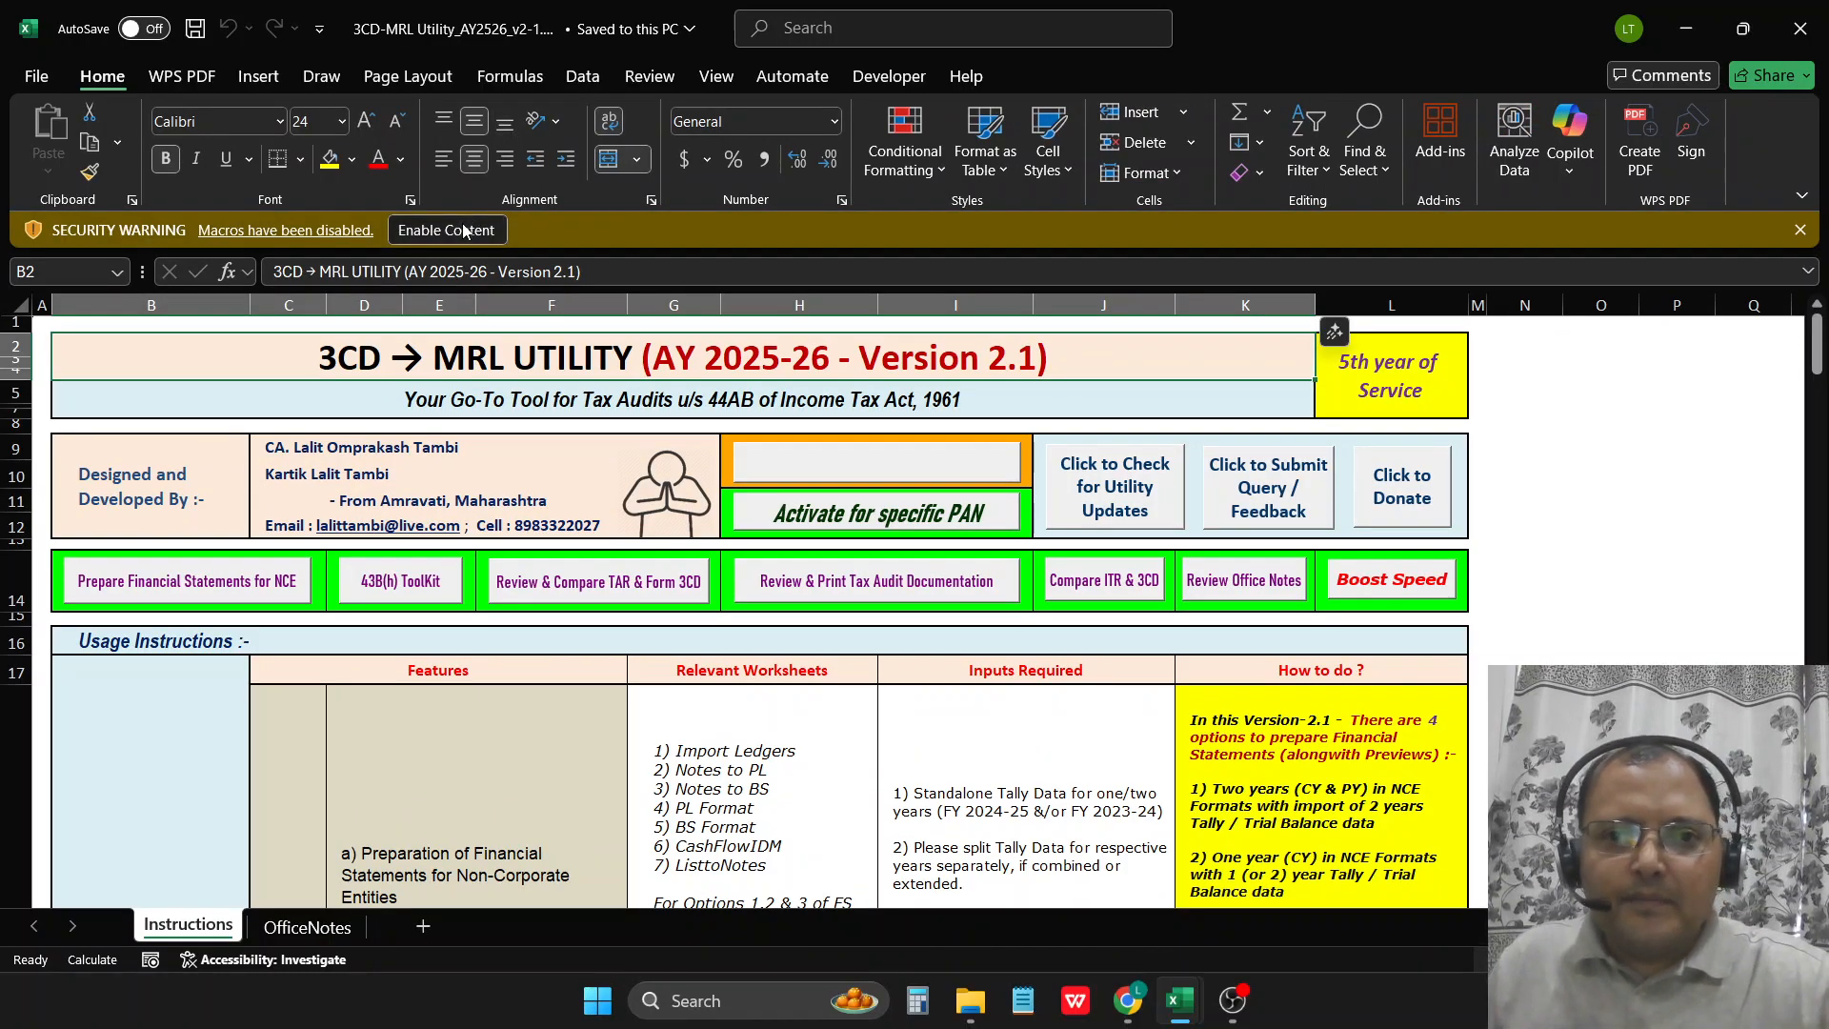
click(884, 414)
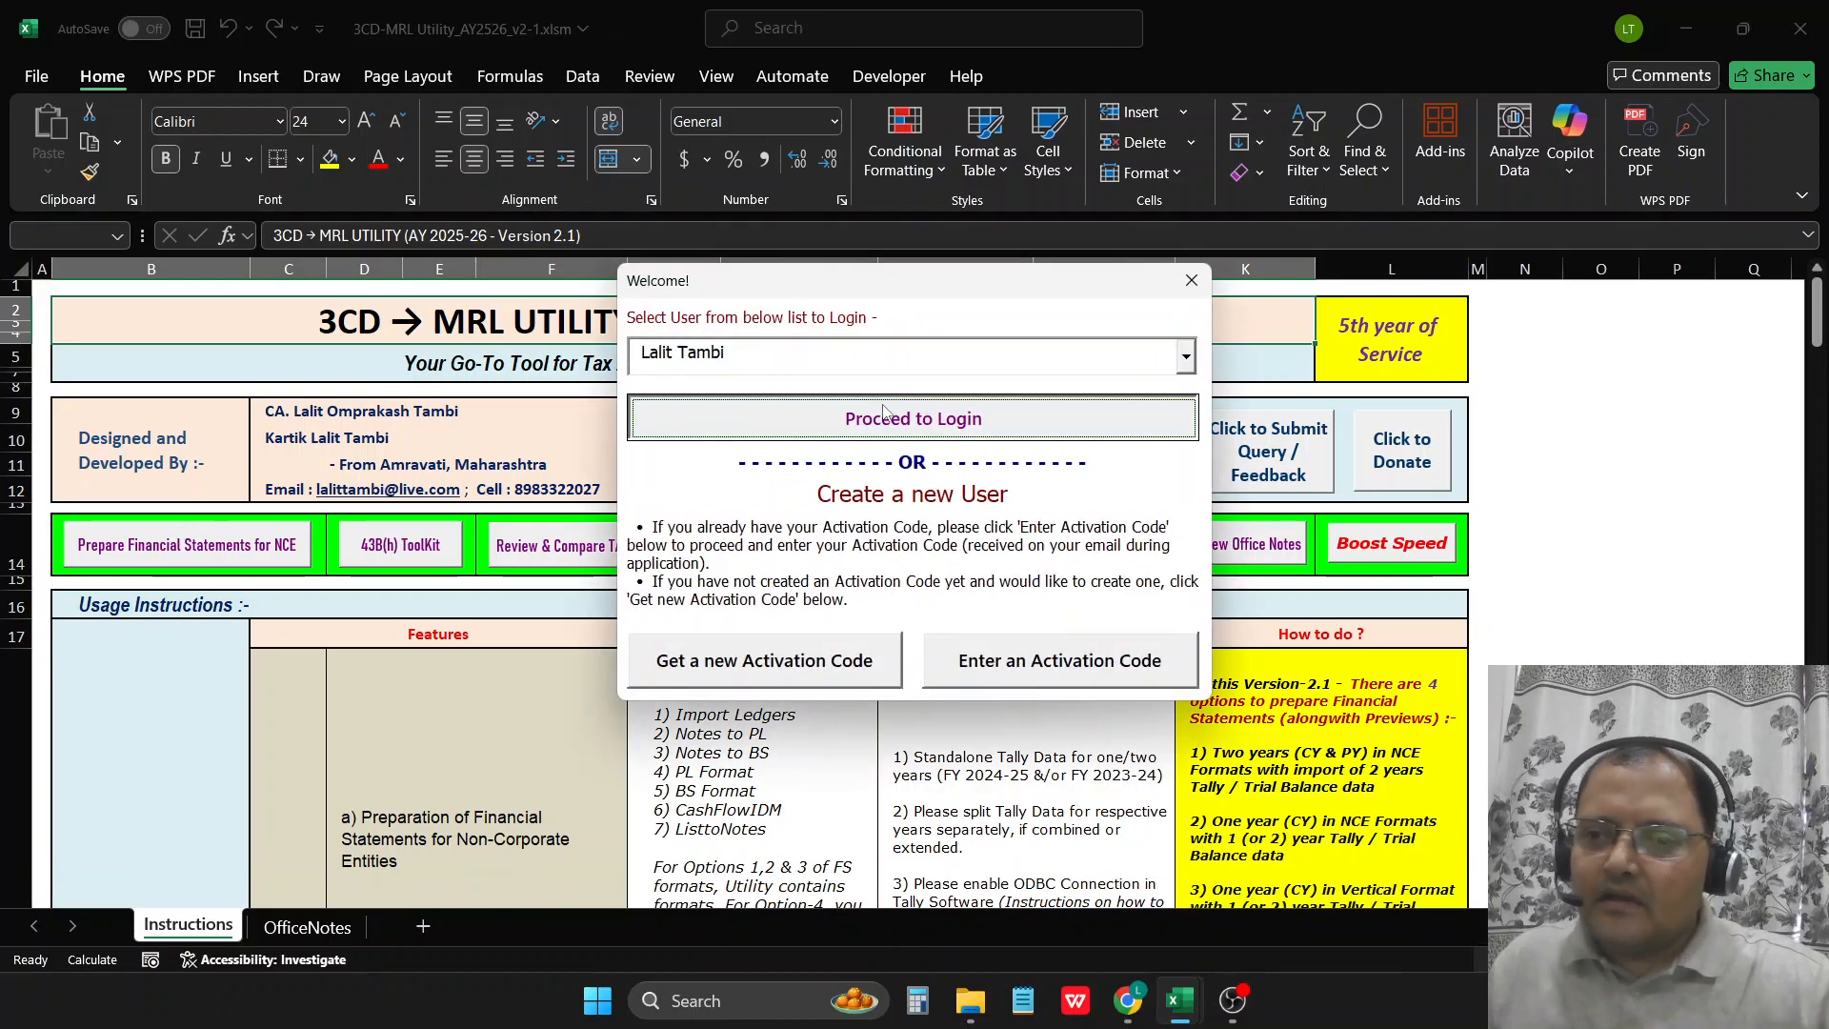
click(967, 583)
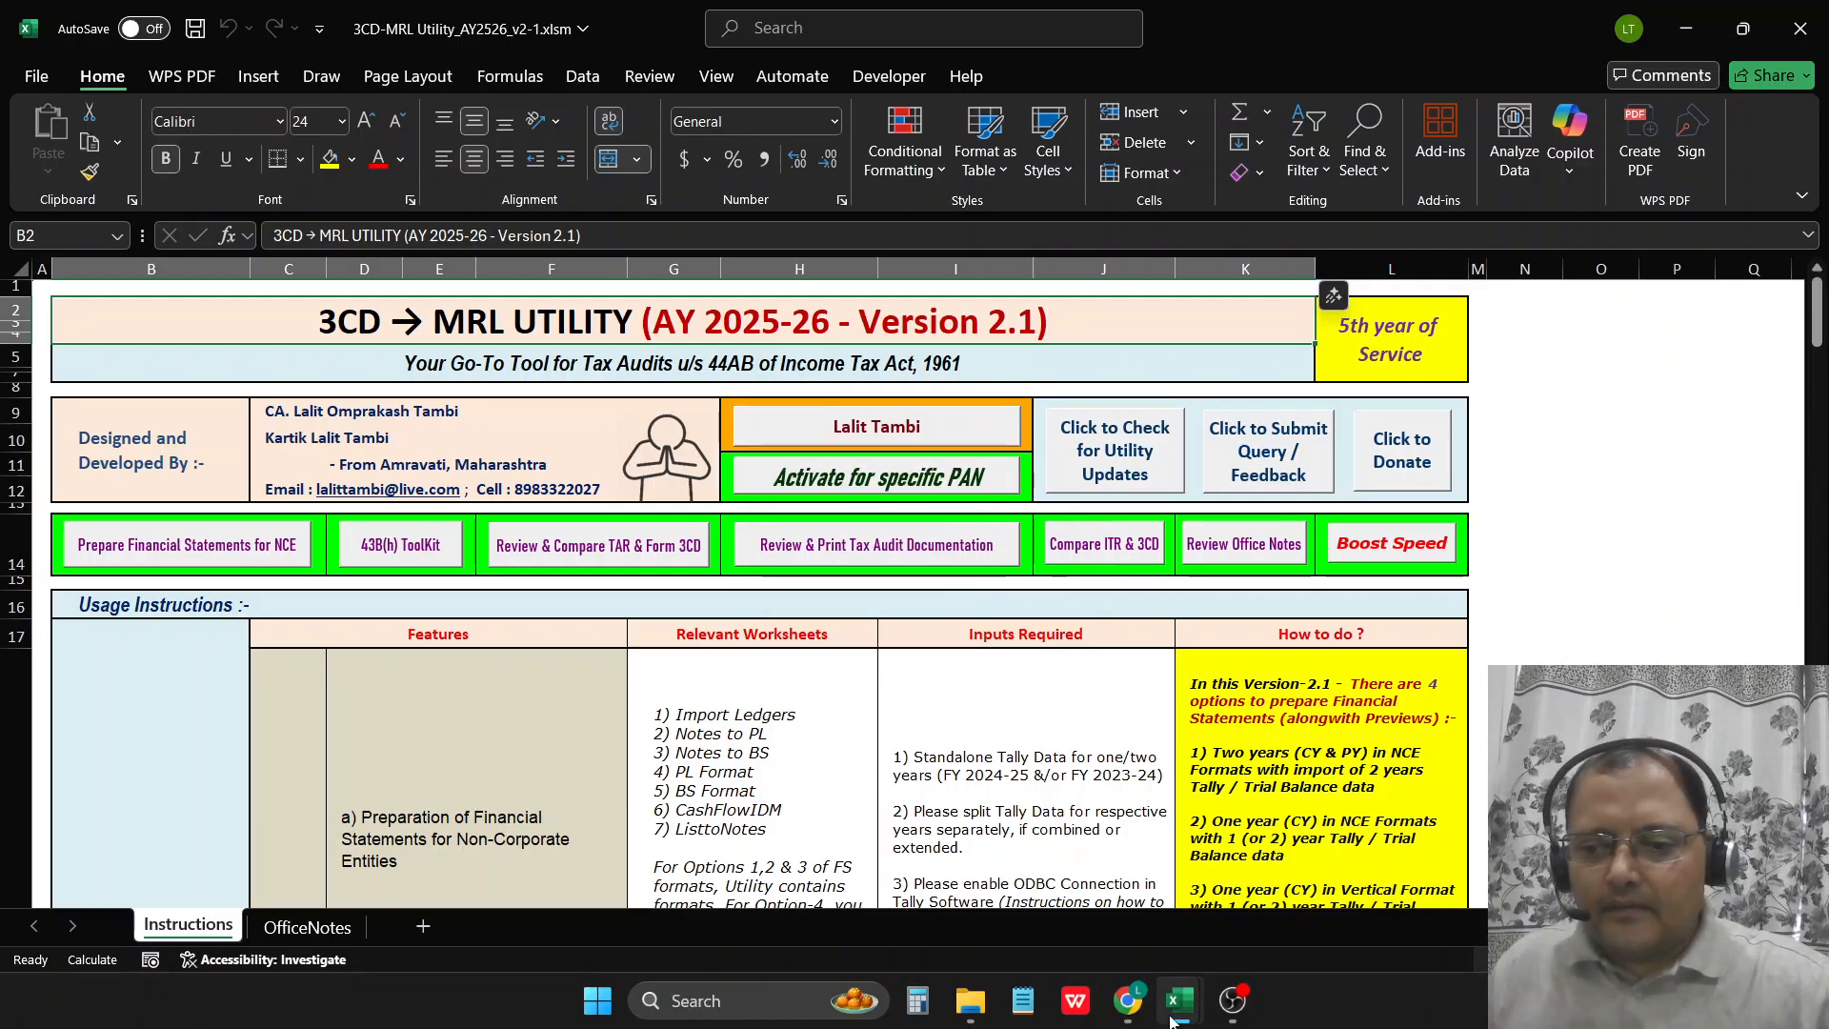
Step: Switch to the old 3CD-MRL Utility_AY2526_v1.xlsm workbook and close it without saving
mouse_move(1175, 1015)
click(1295, 881)
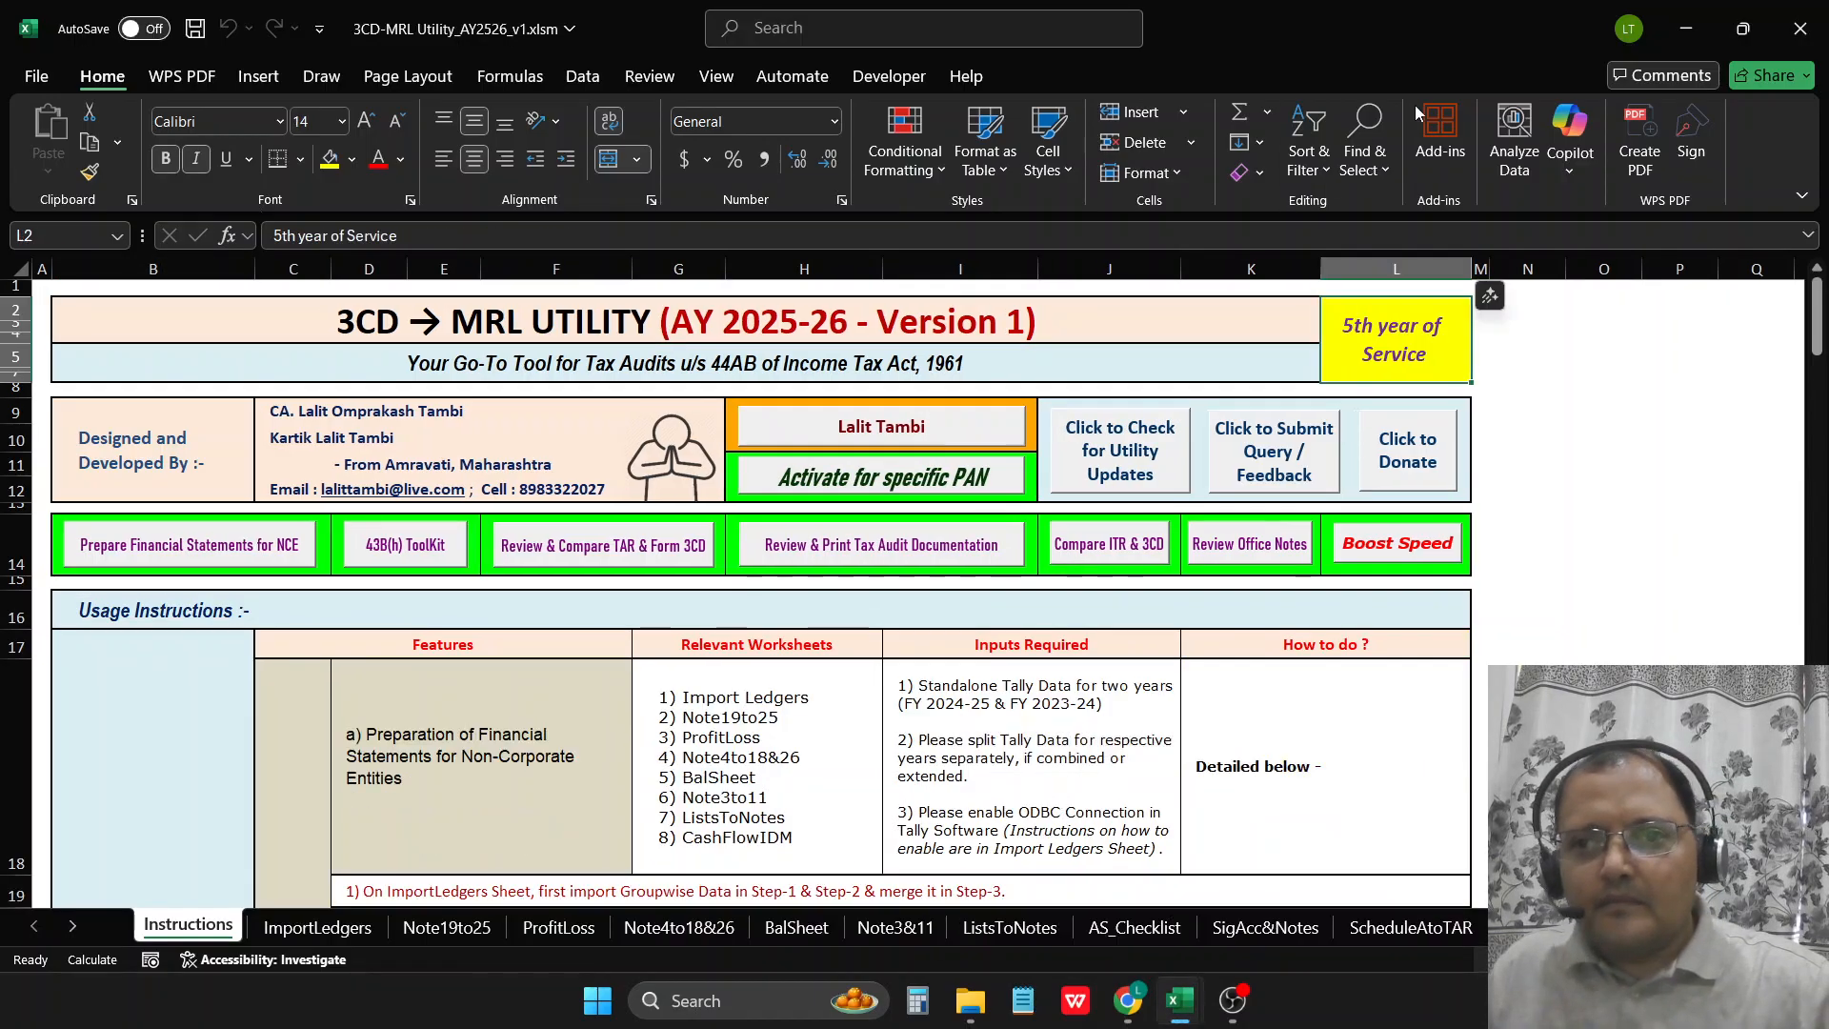
click(1800, 29)
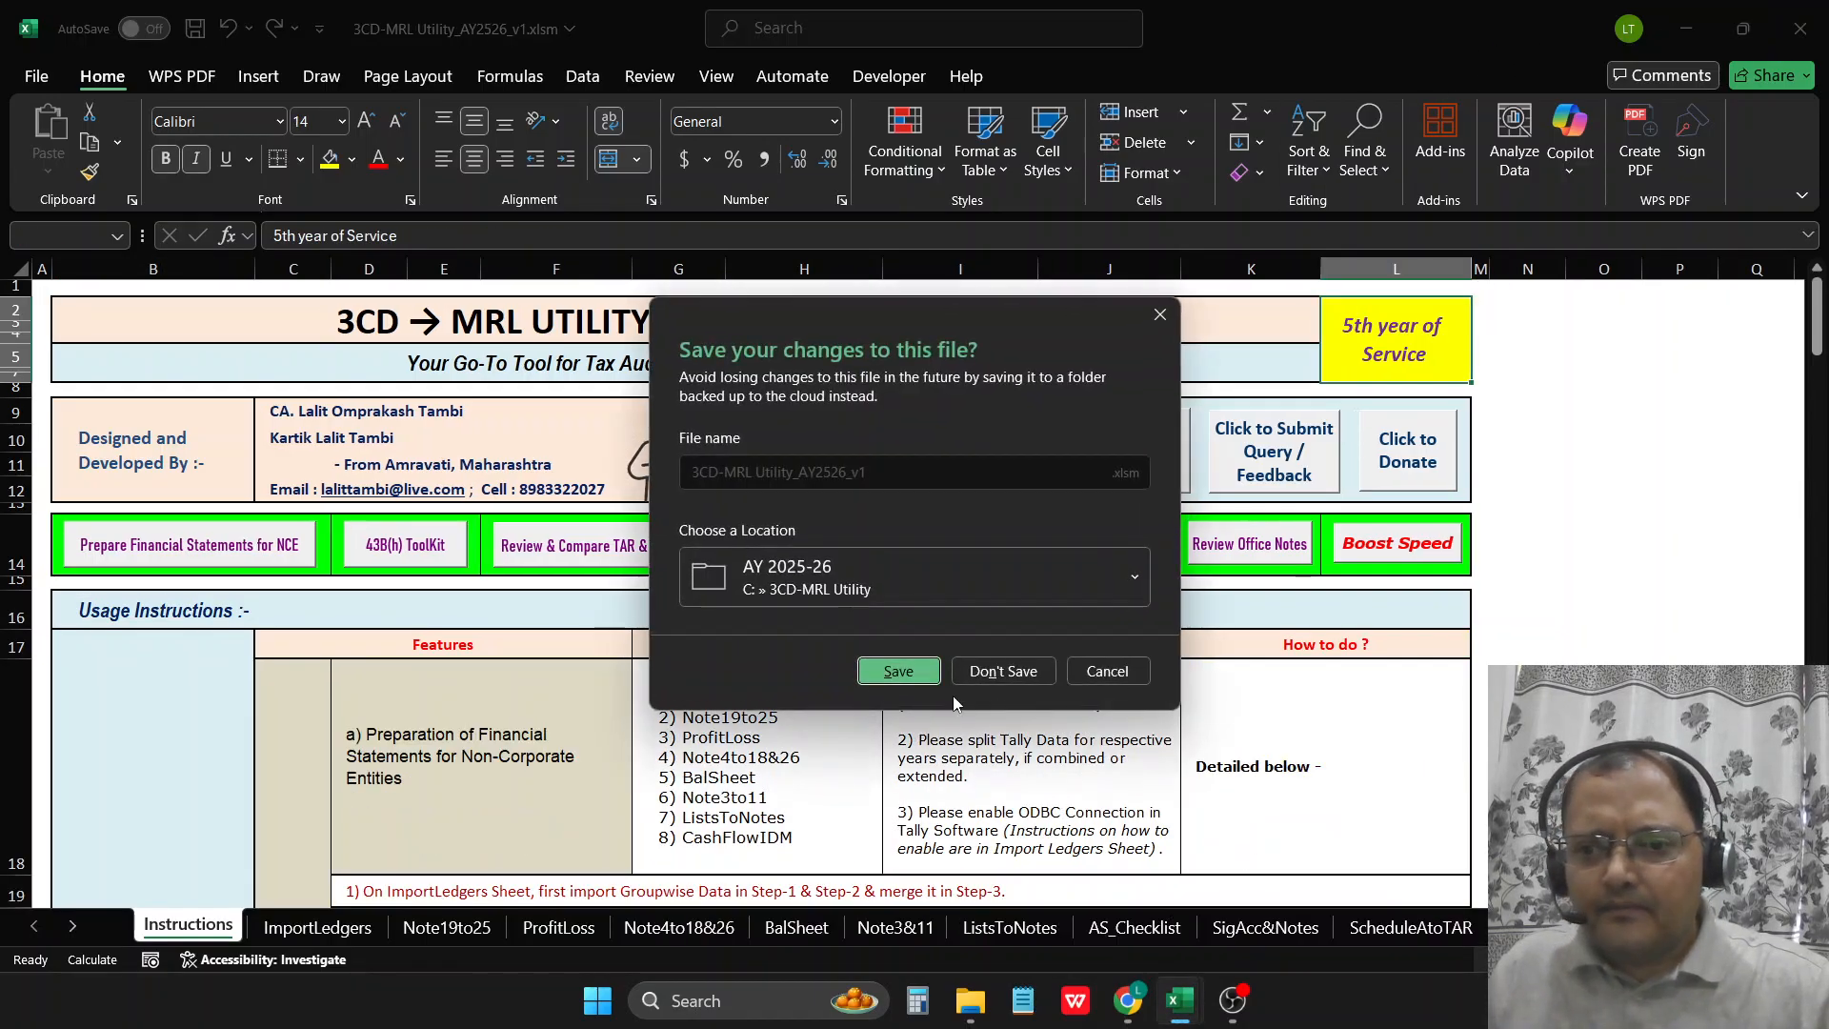
click(957, 678)
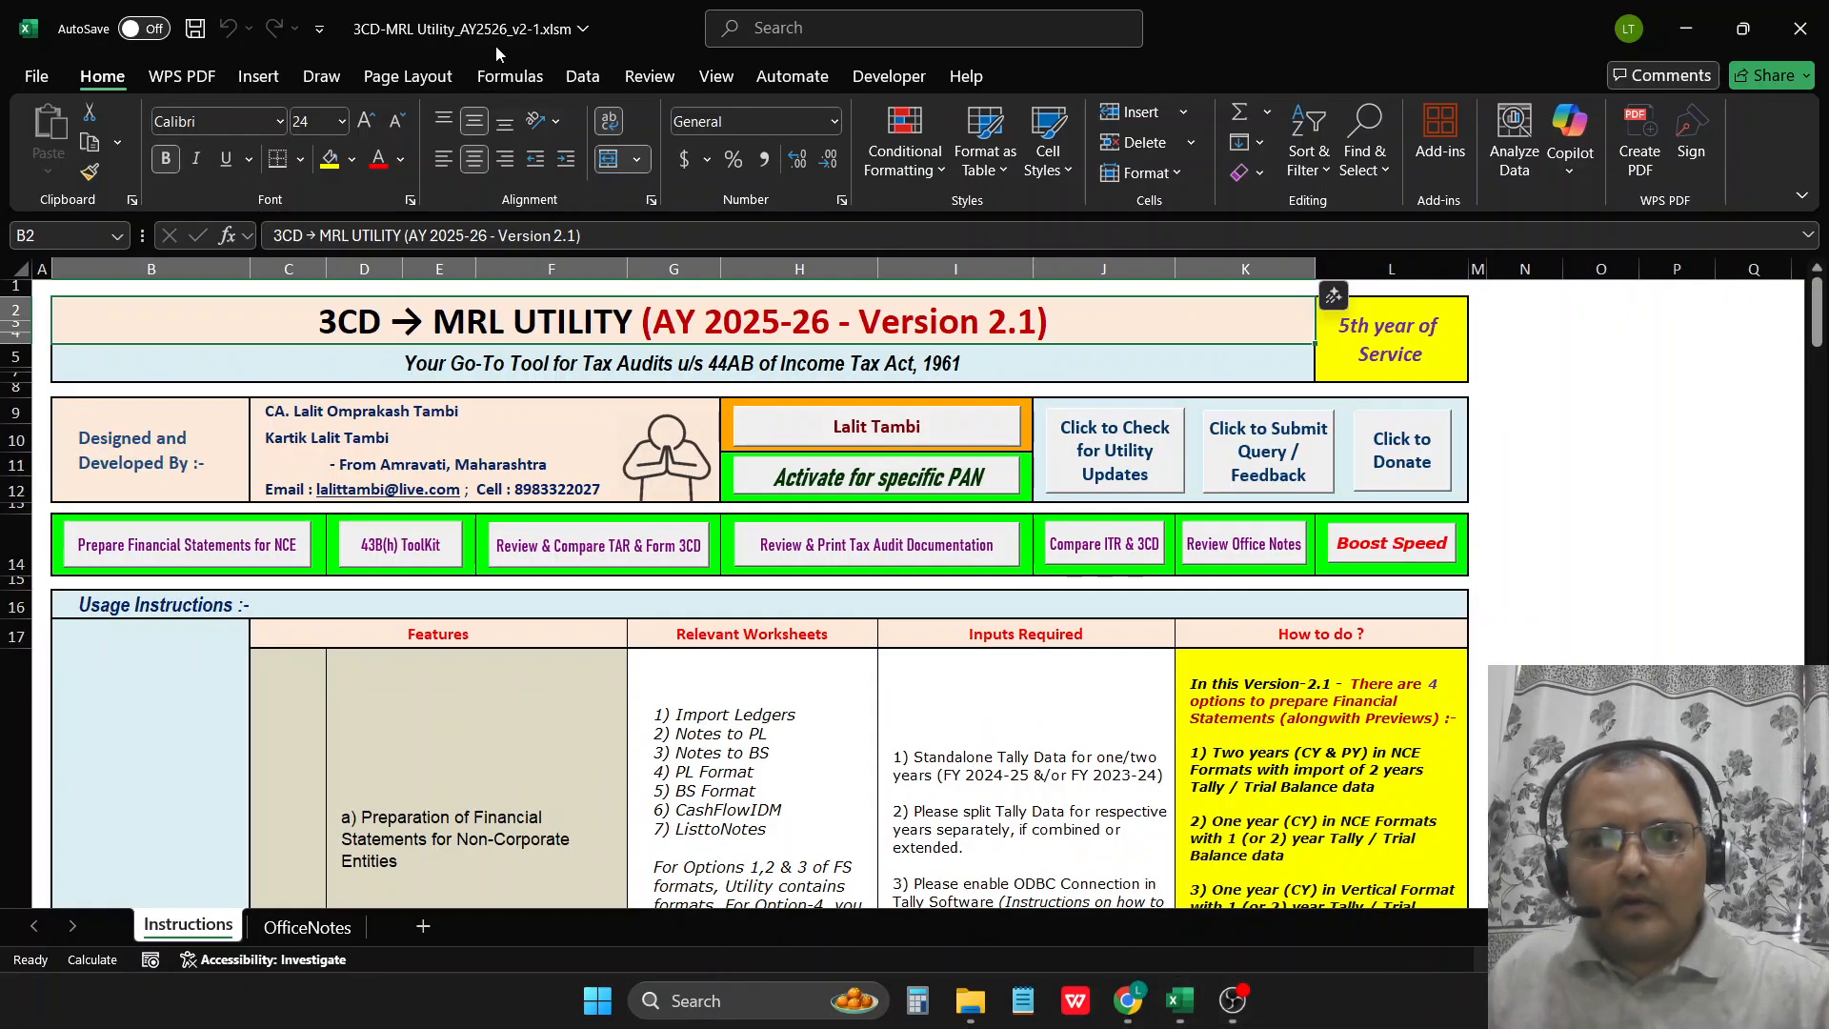
Step: Activate the utility for a specific PAN: enter the assessee's PAN, business entity name "abc & co." and 1 in every other field, then submit and confirm
click(840, 481)
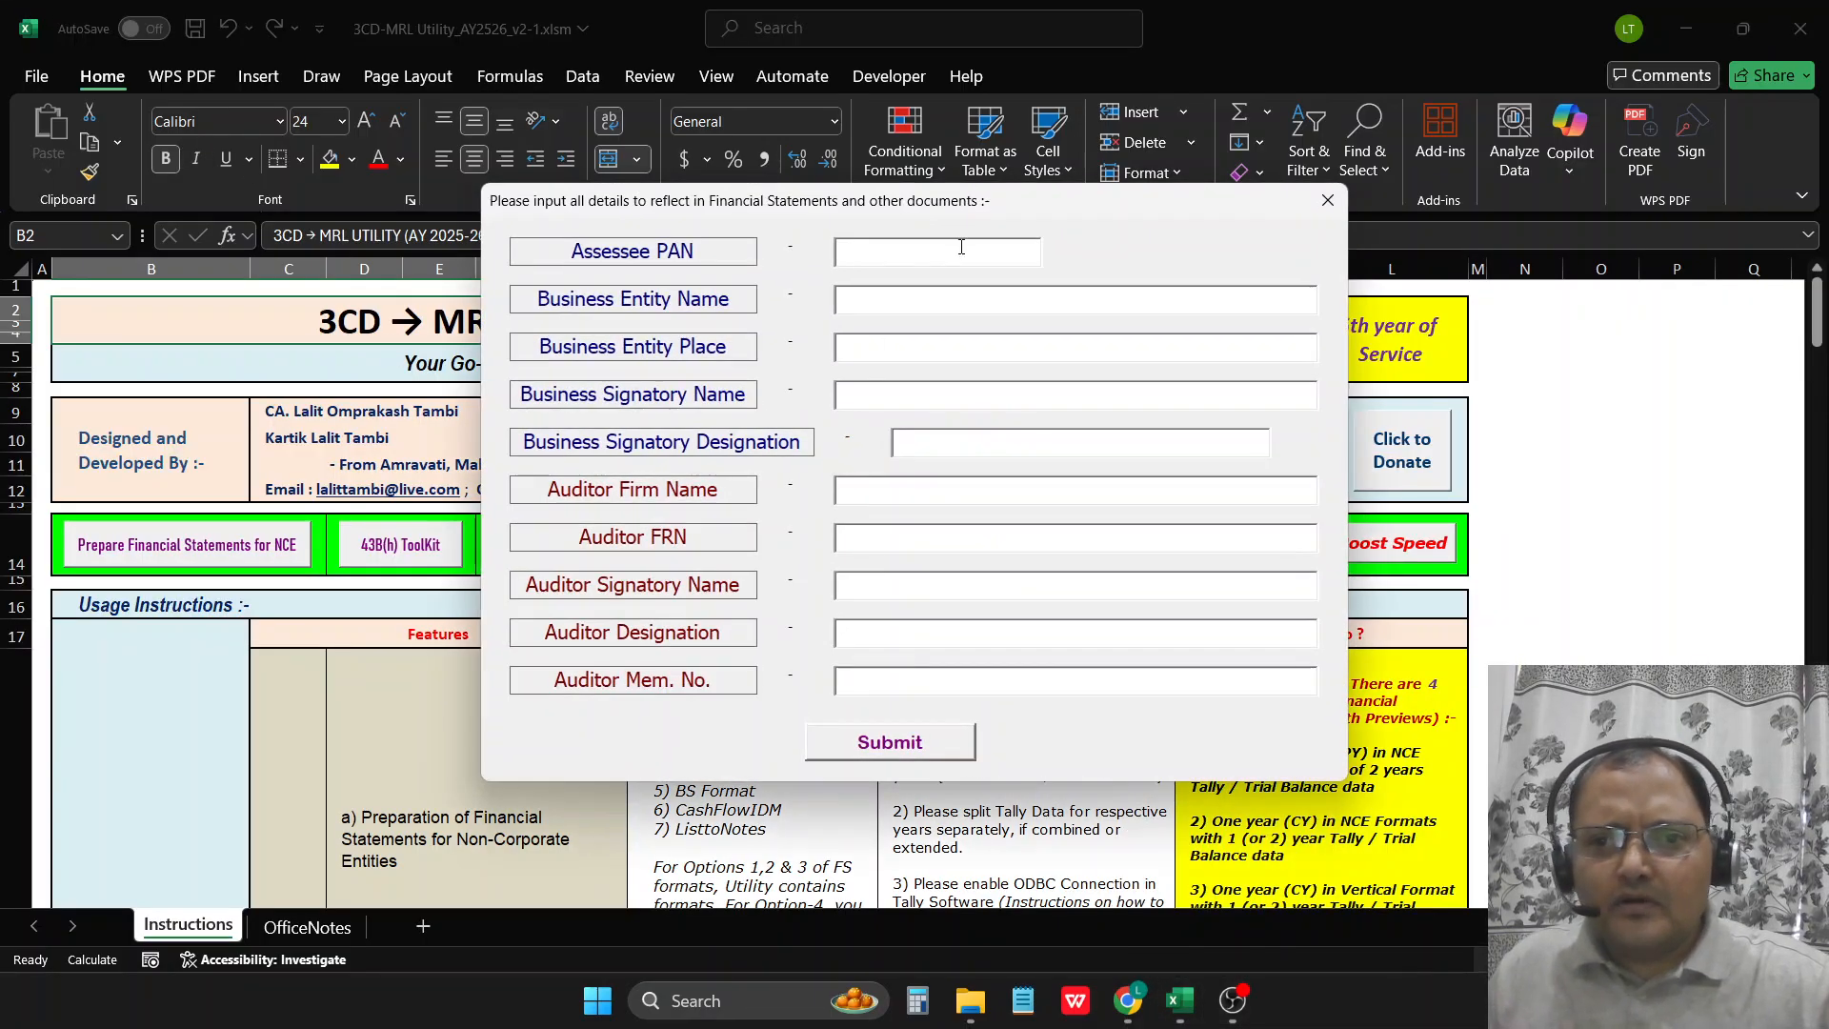
text(ABCDE1234F)
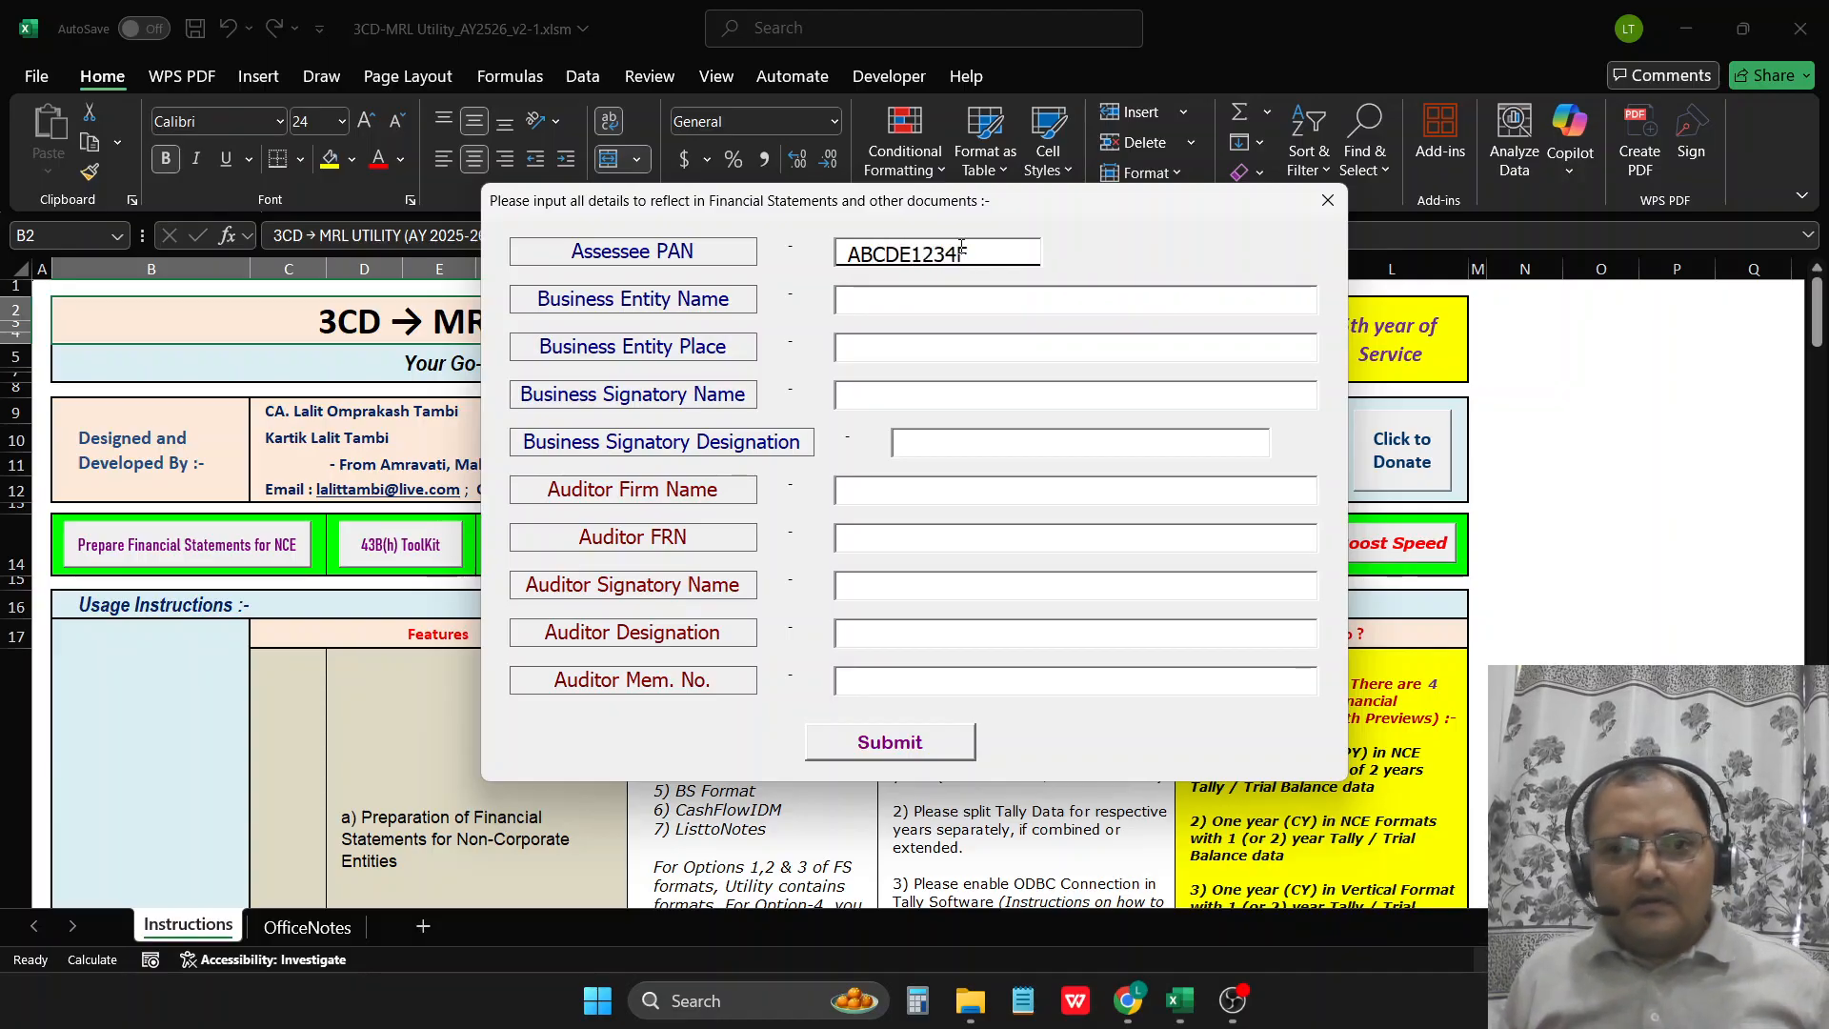
key(Tab)
text(abc)
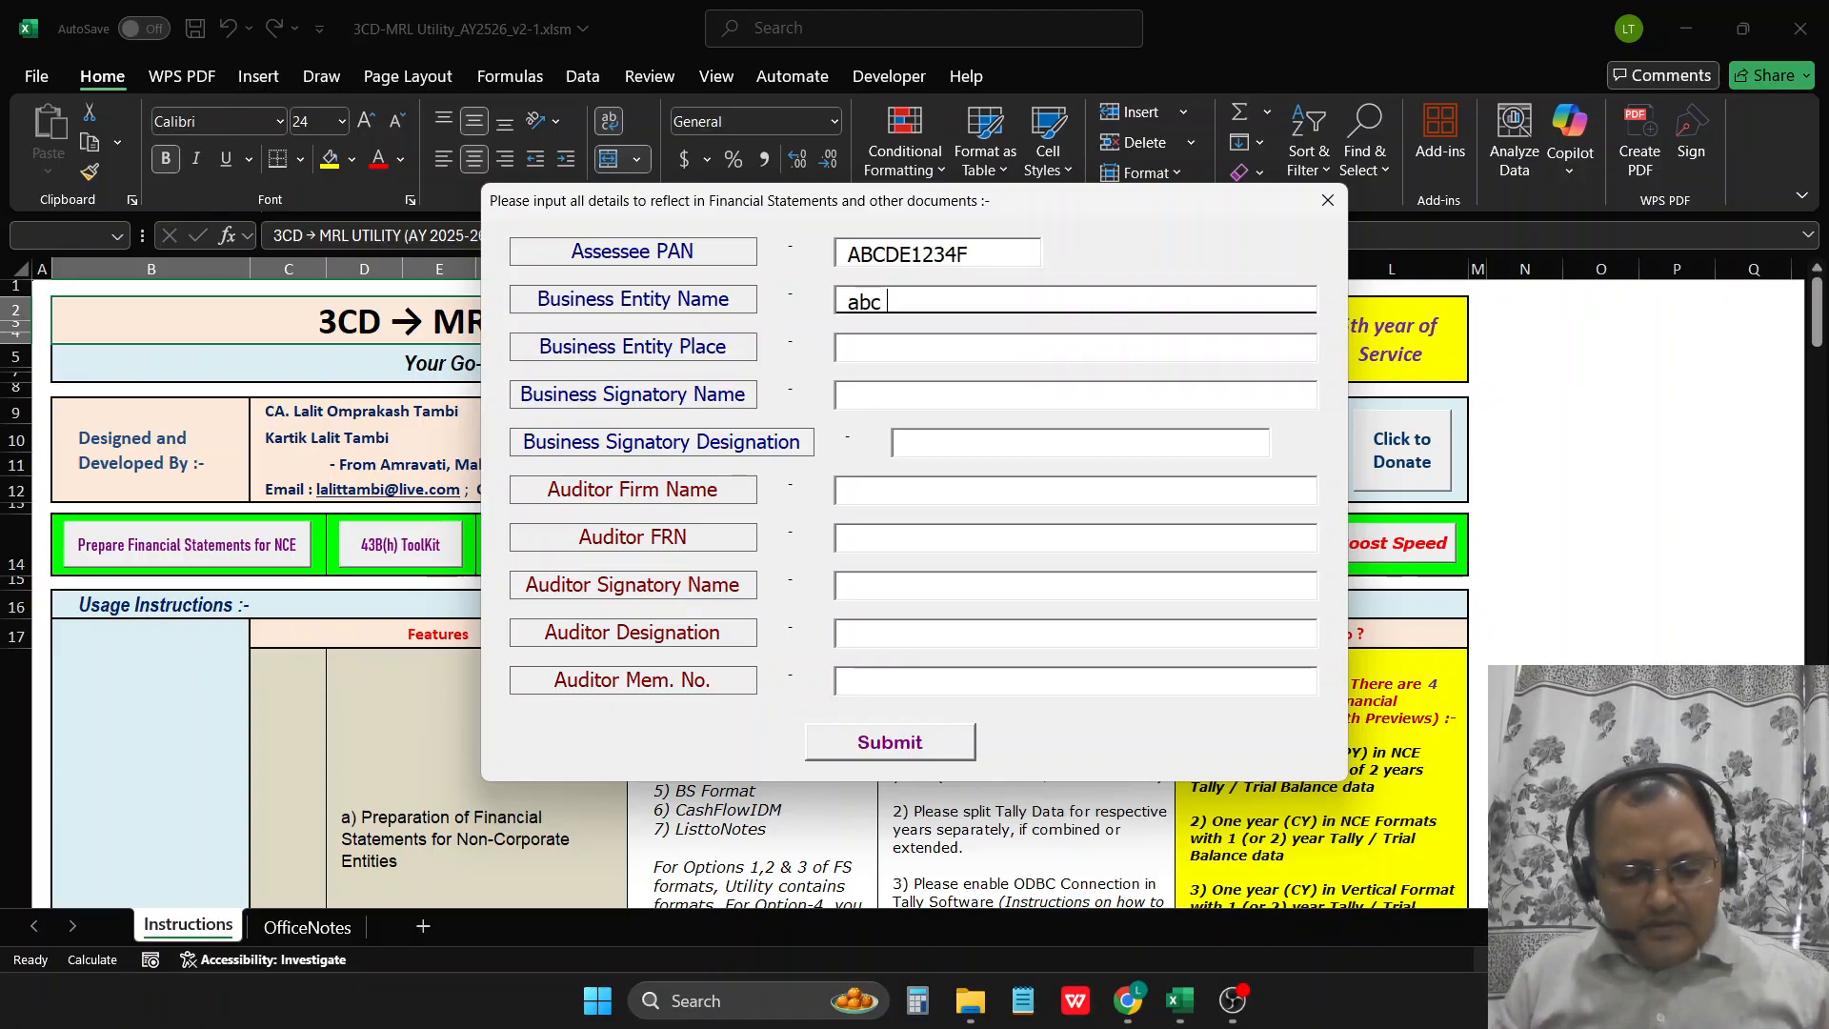
text( & co.)
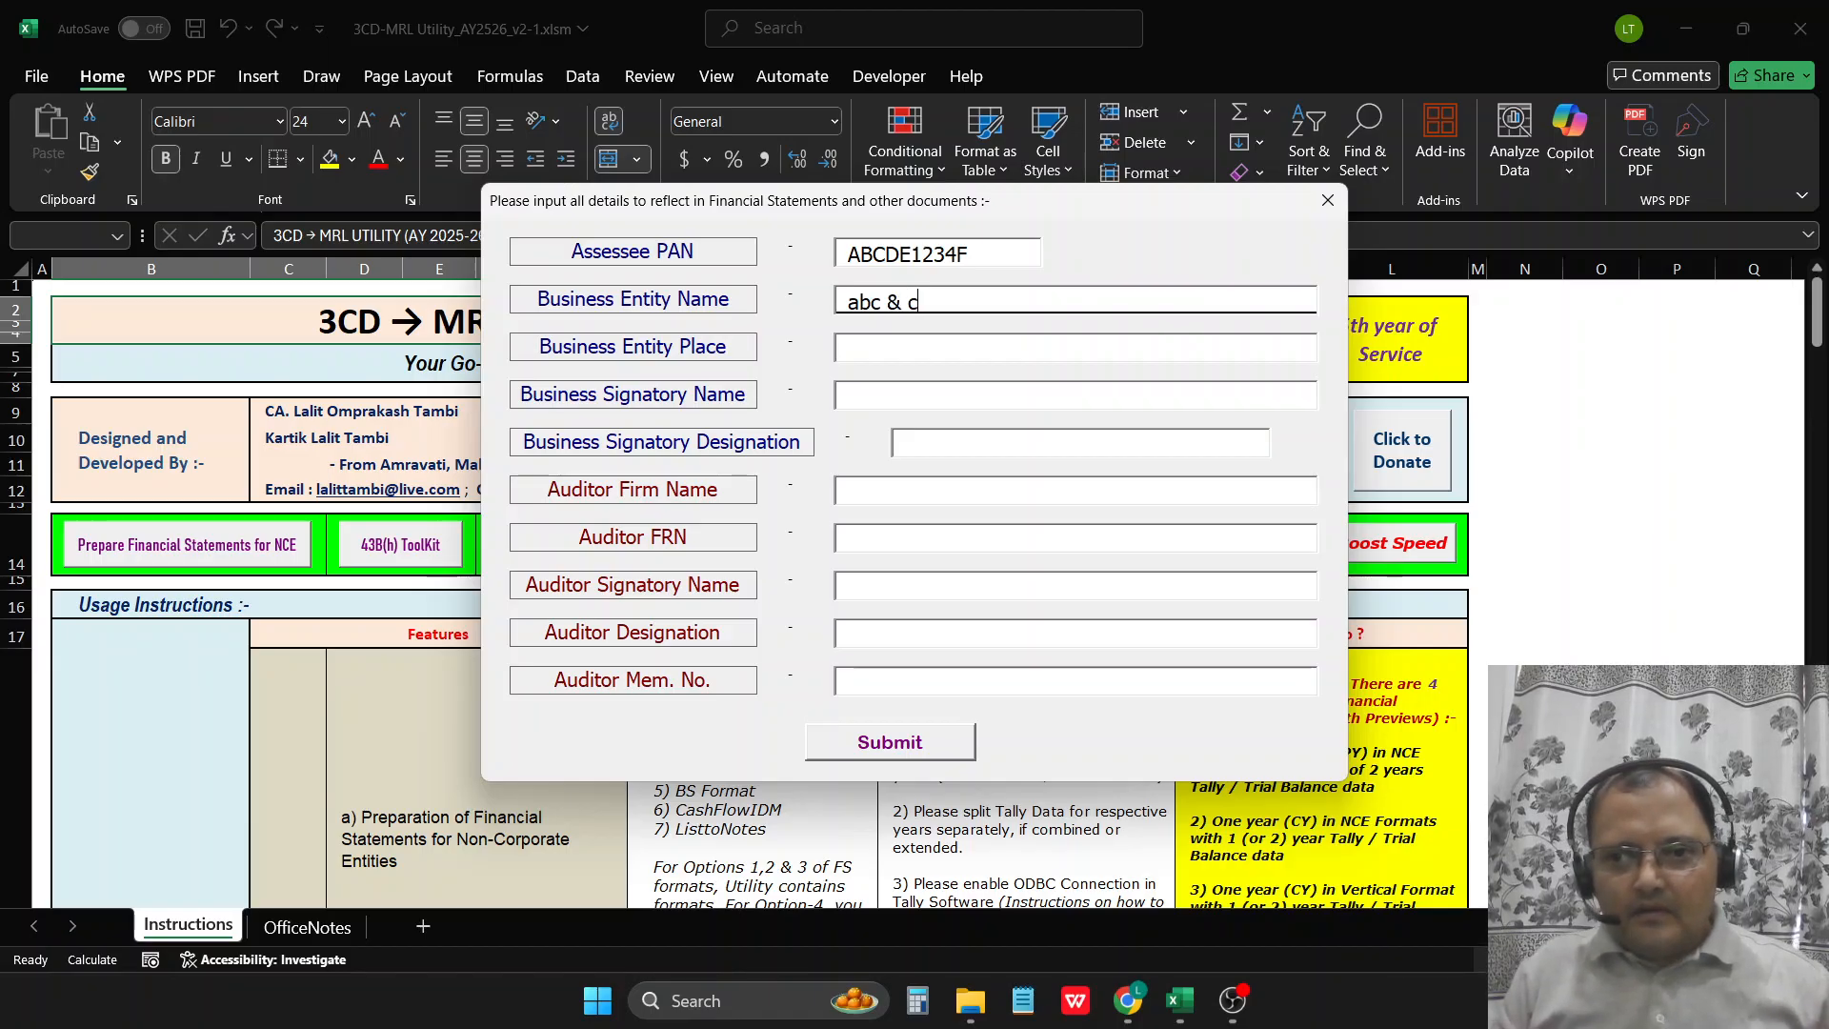
key(Tab)
text(1)
key(Tab)
text(1	1	1	1	1	1	1)
key(Return)
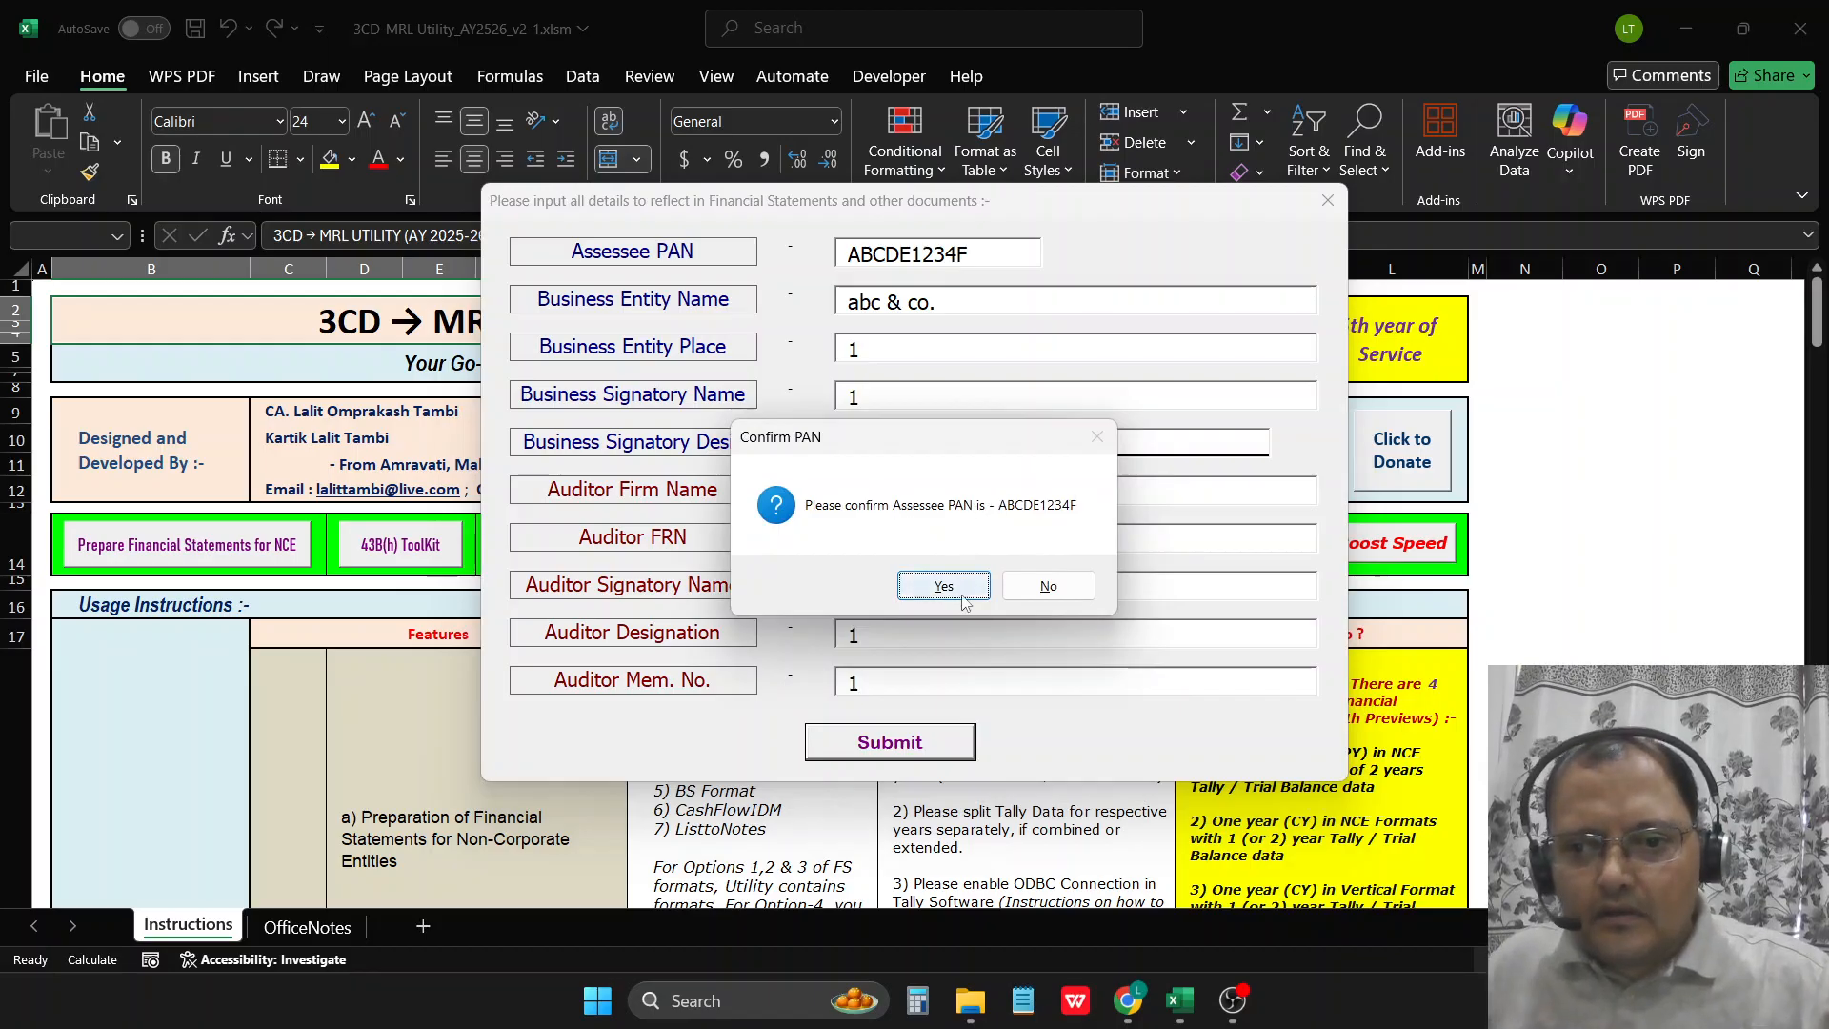
click(944, 585)
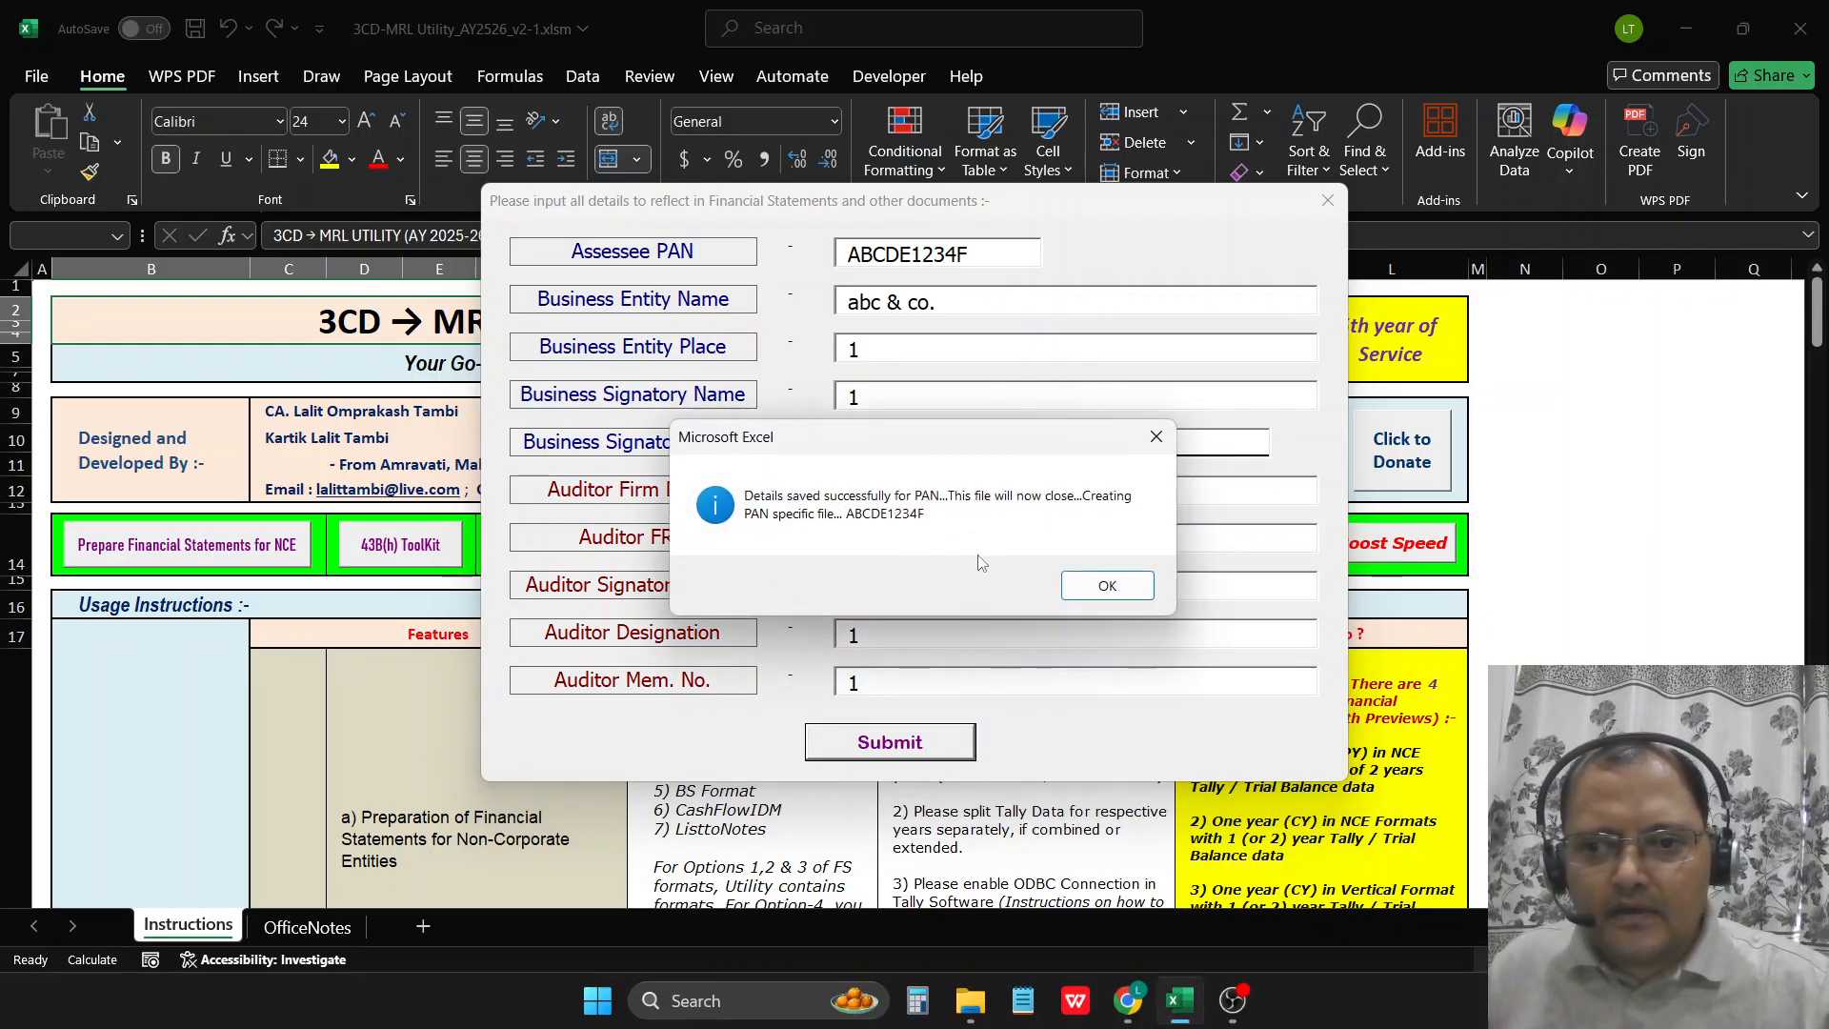
click(1086, 583)
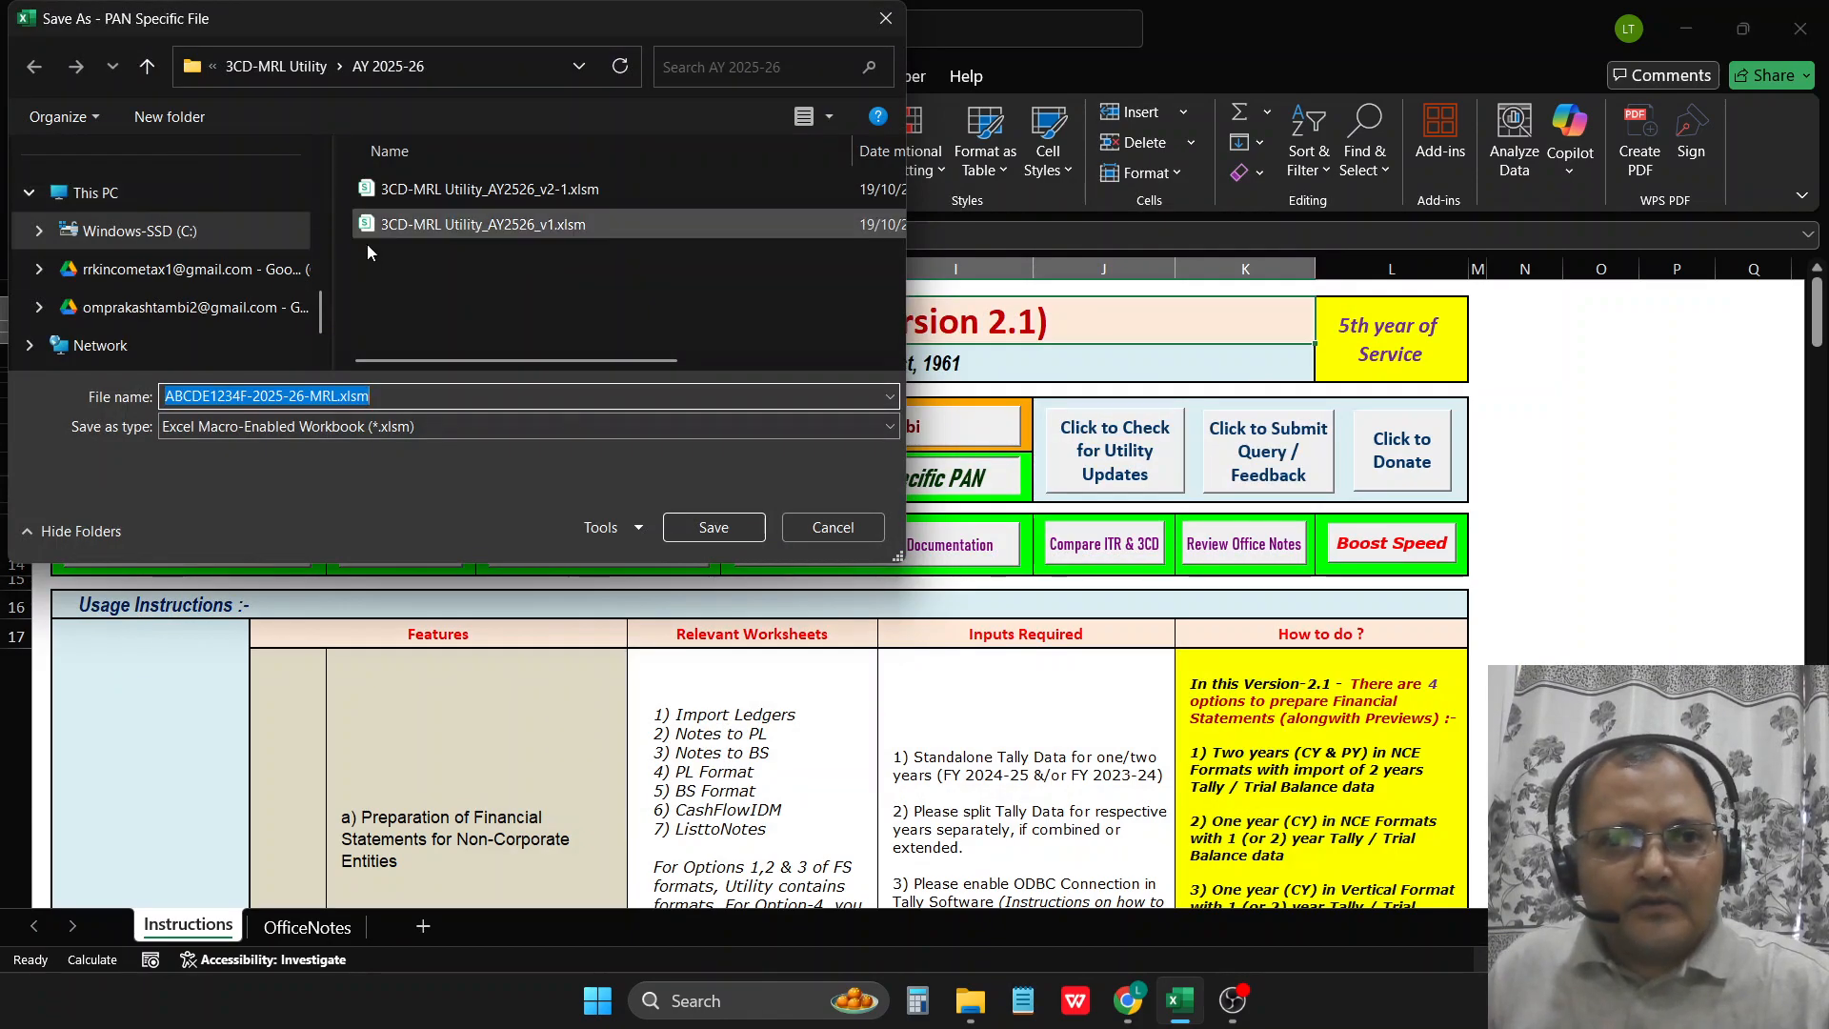
Step: Save the PAN-specific workbook in the ABC & CO folder under its suggested name and log in to it as the preselected user
drag(322, 318, 322, 280)
click(119, 232)
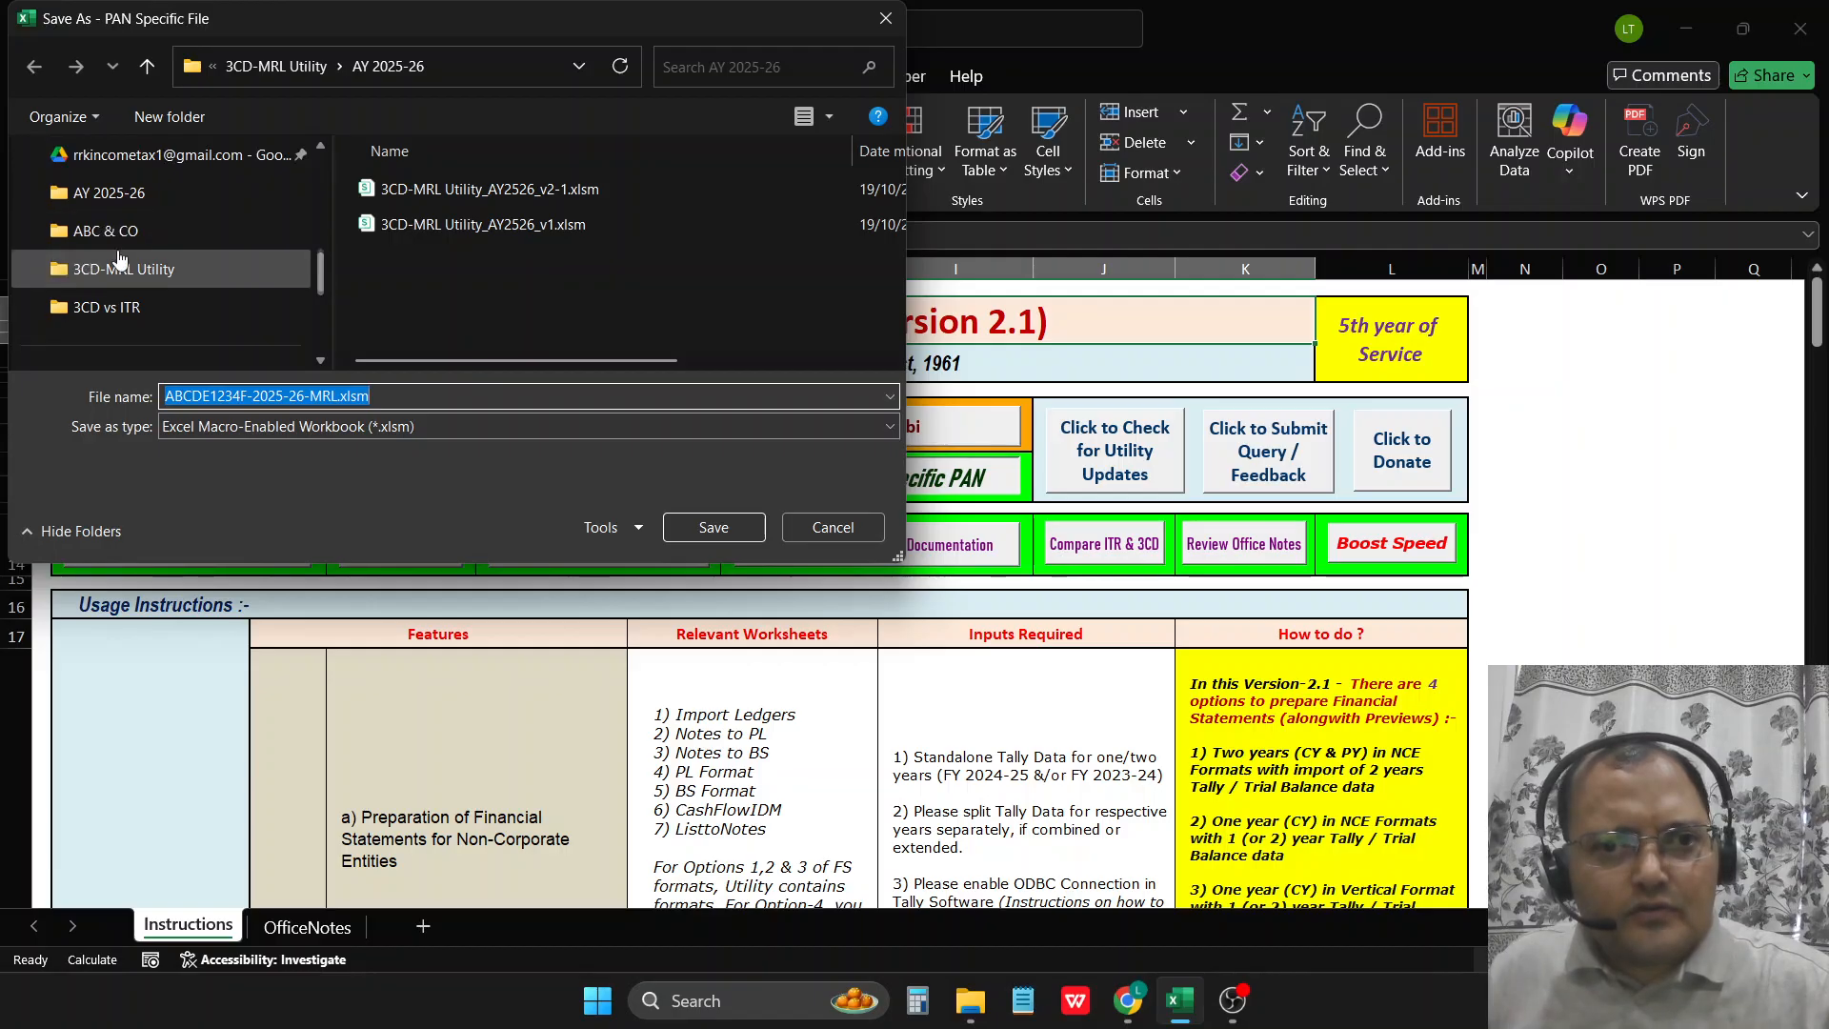
click(705, 527)
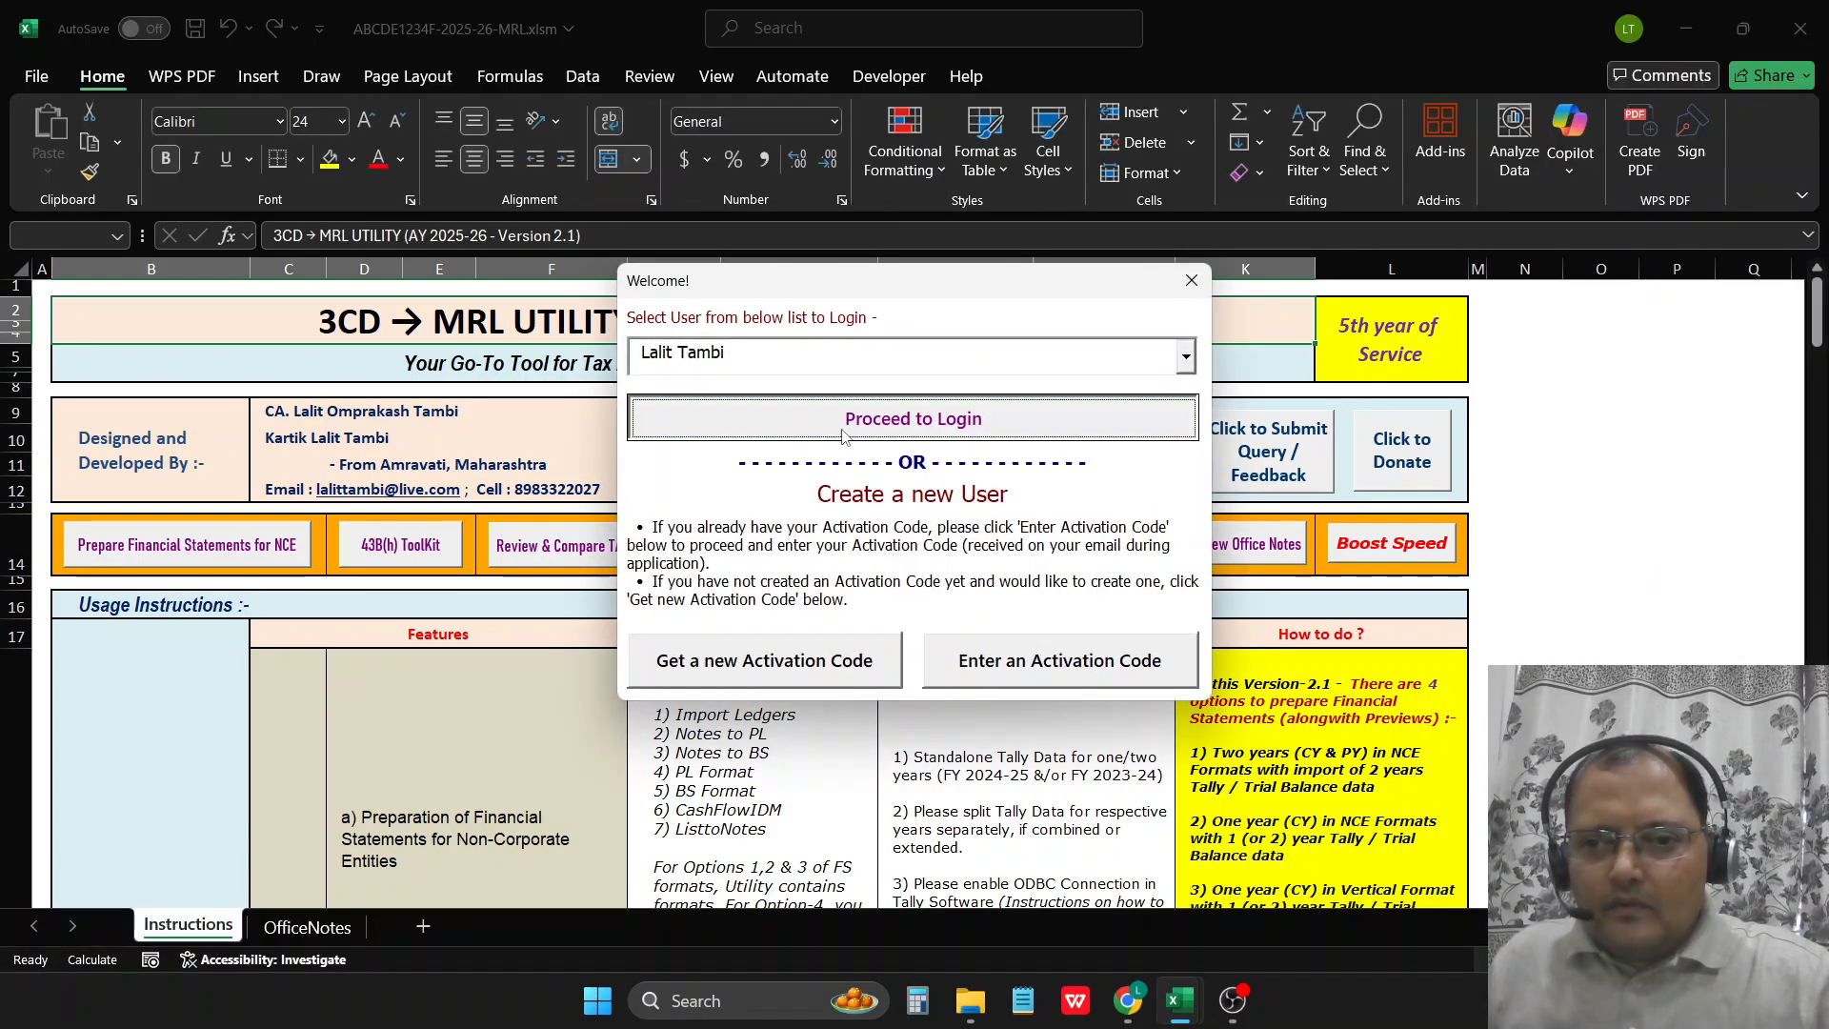
click(842, 419)
click(974, 585)
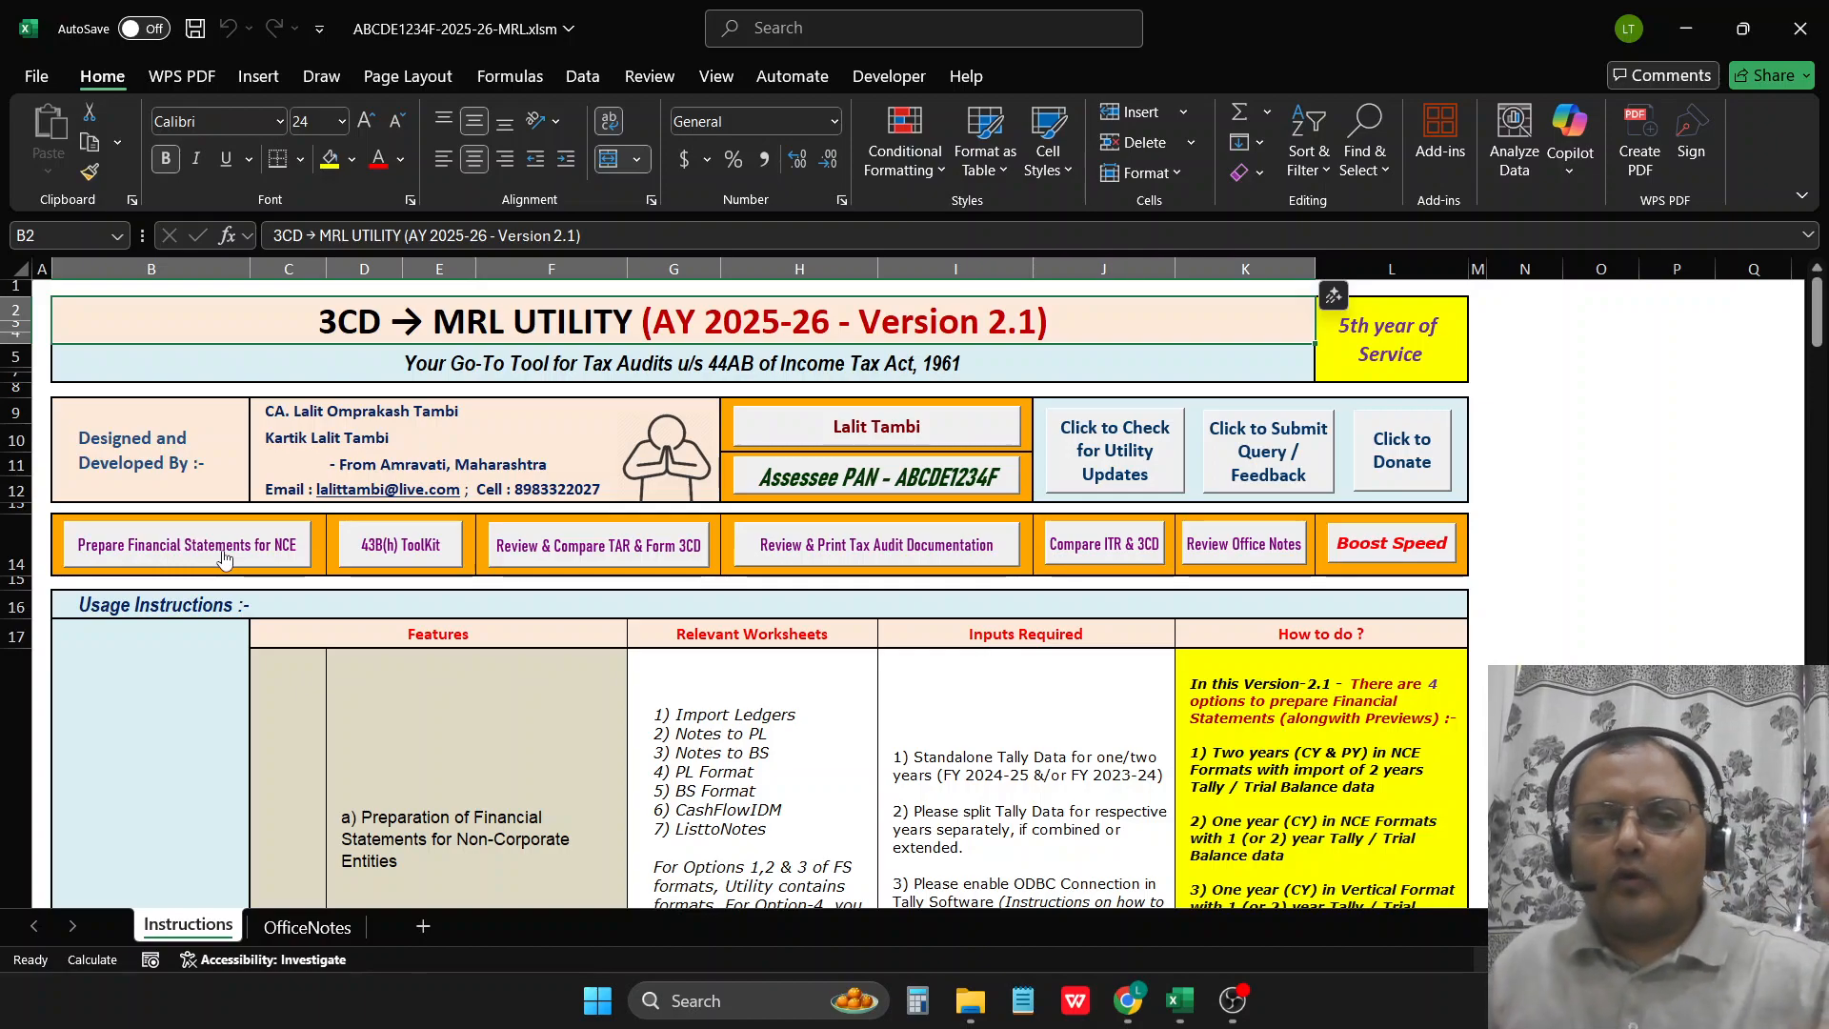
Step: Go through the four financial statement formats for NCE and apply option 1, two years (CY & PY) in NCE Formats
click(303, 552)
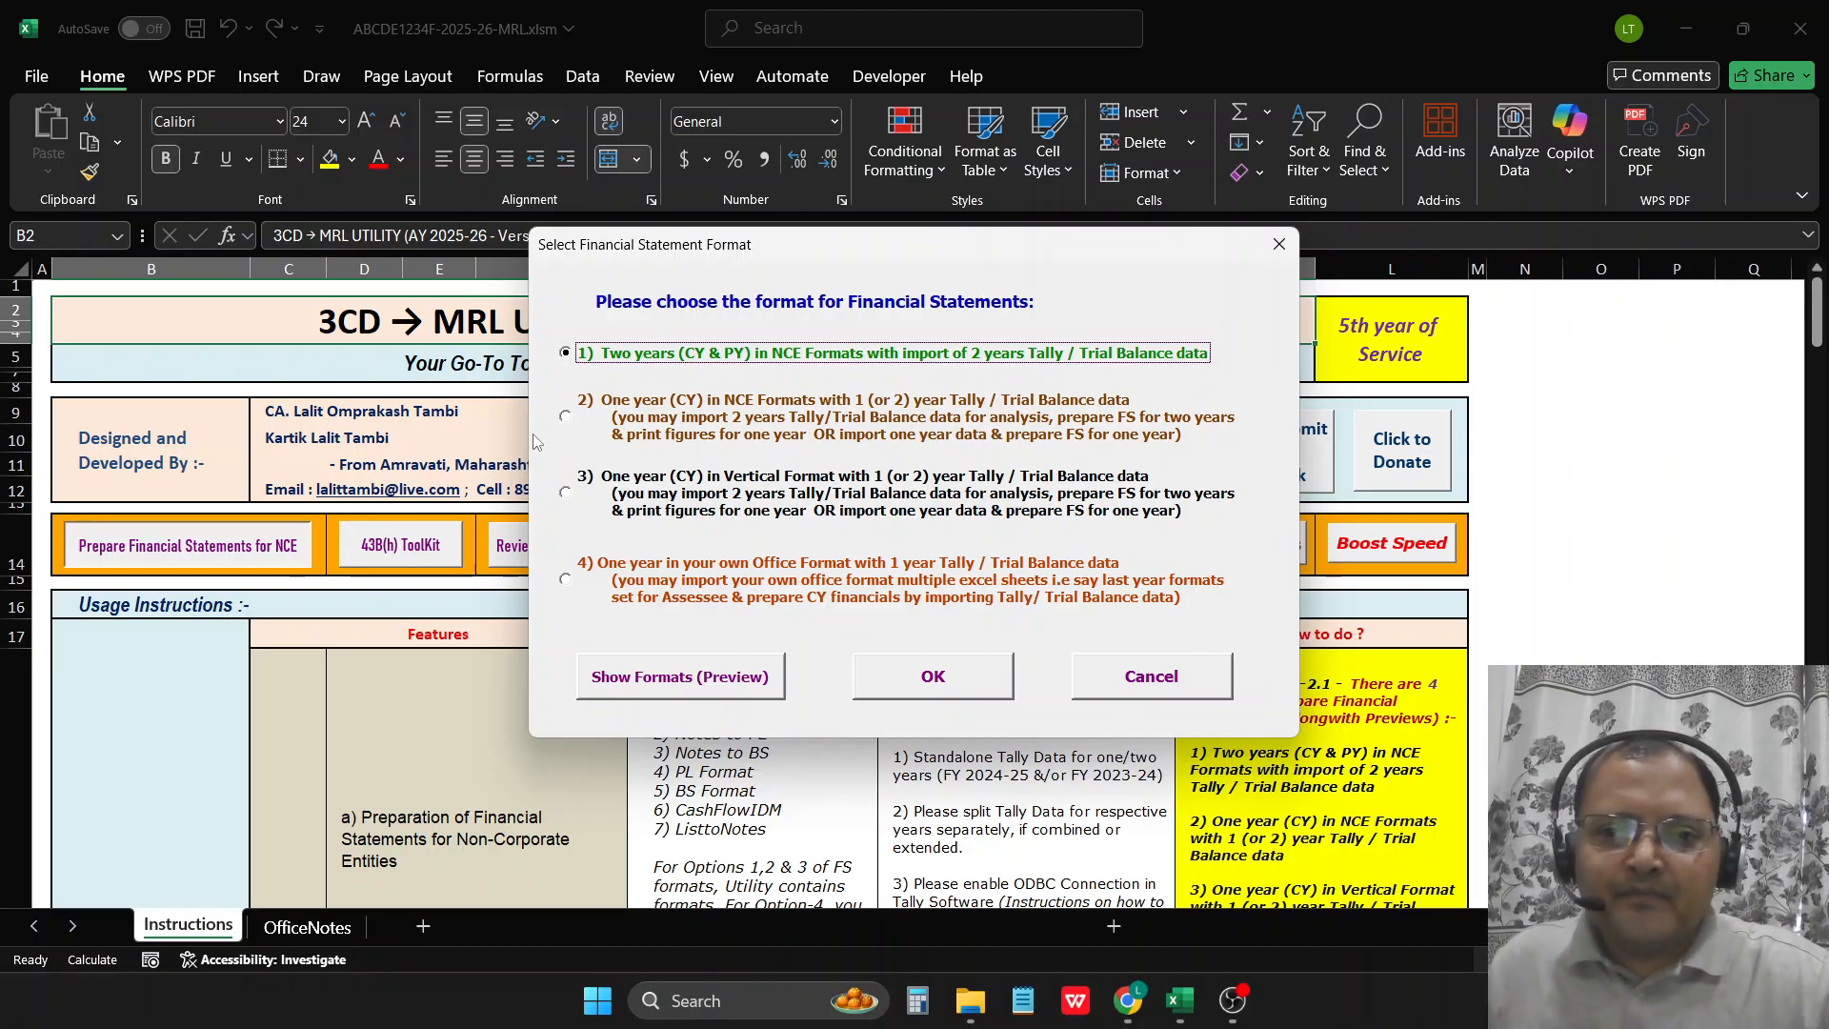
click(571, 427)
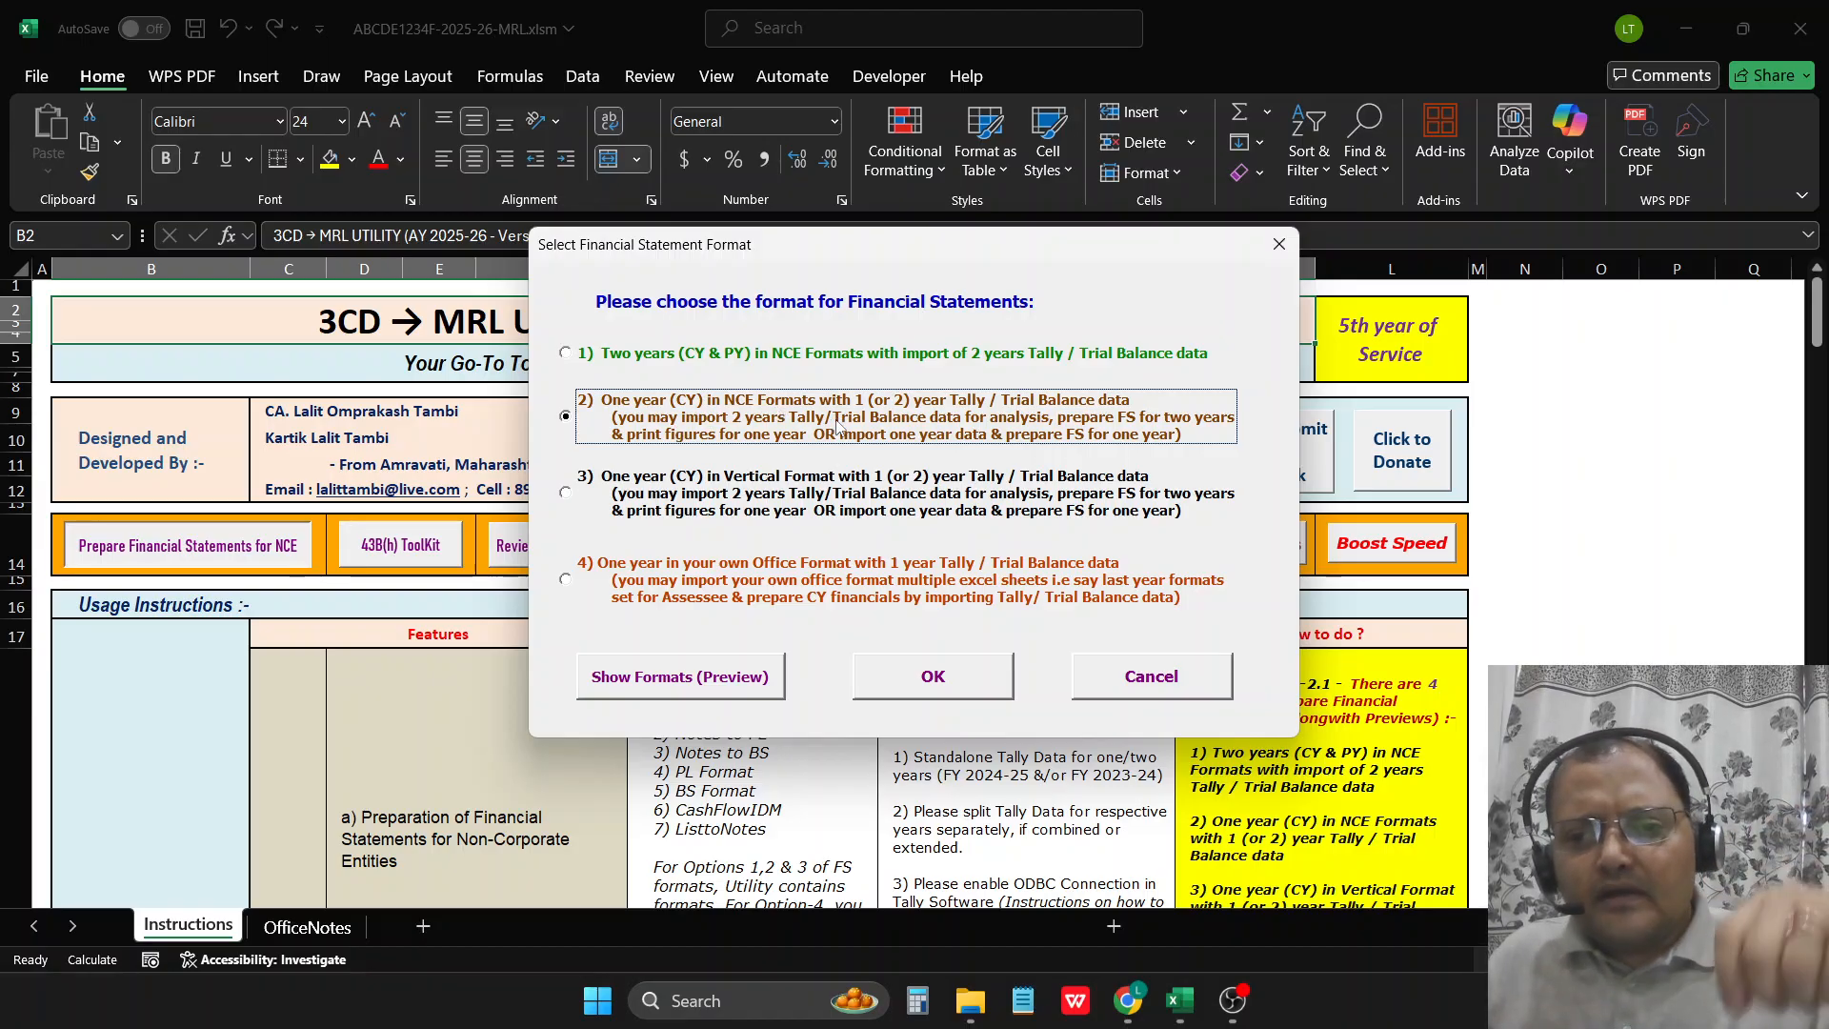
click(568, 494)
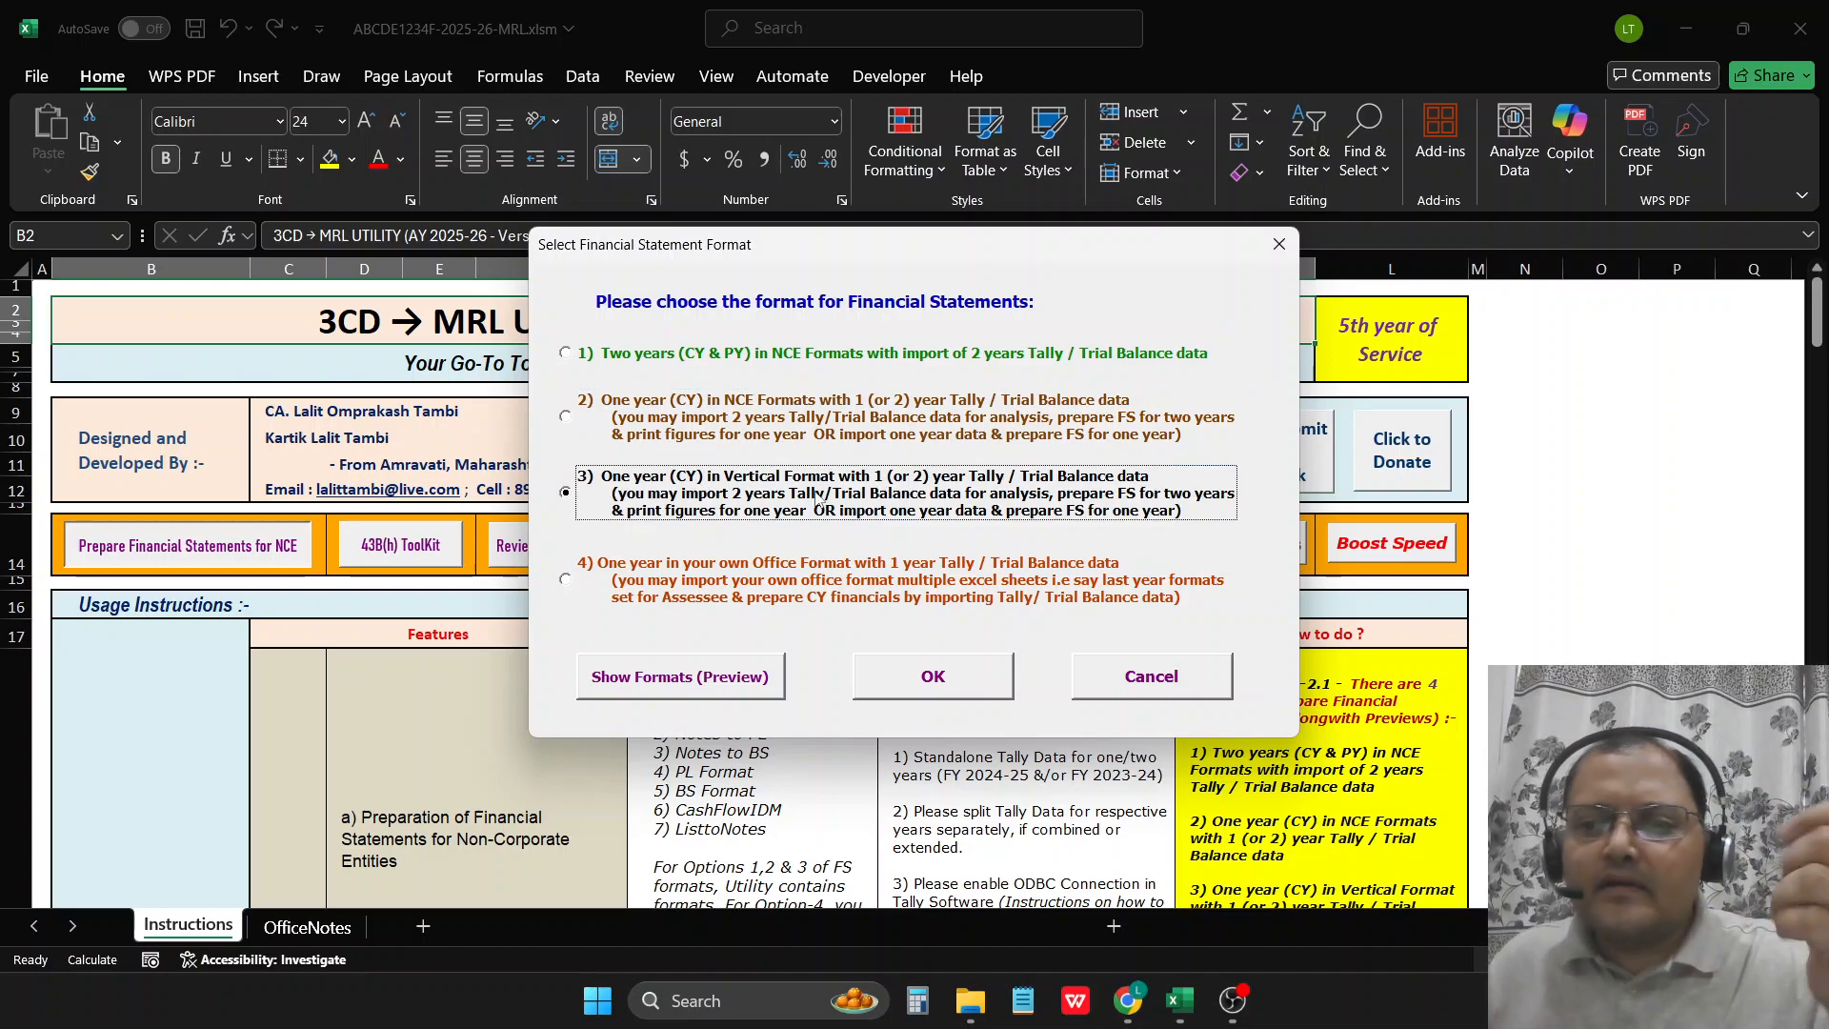
click(565, 581)
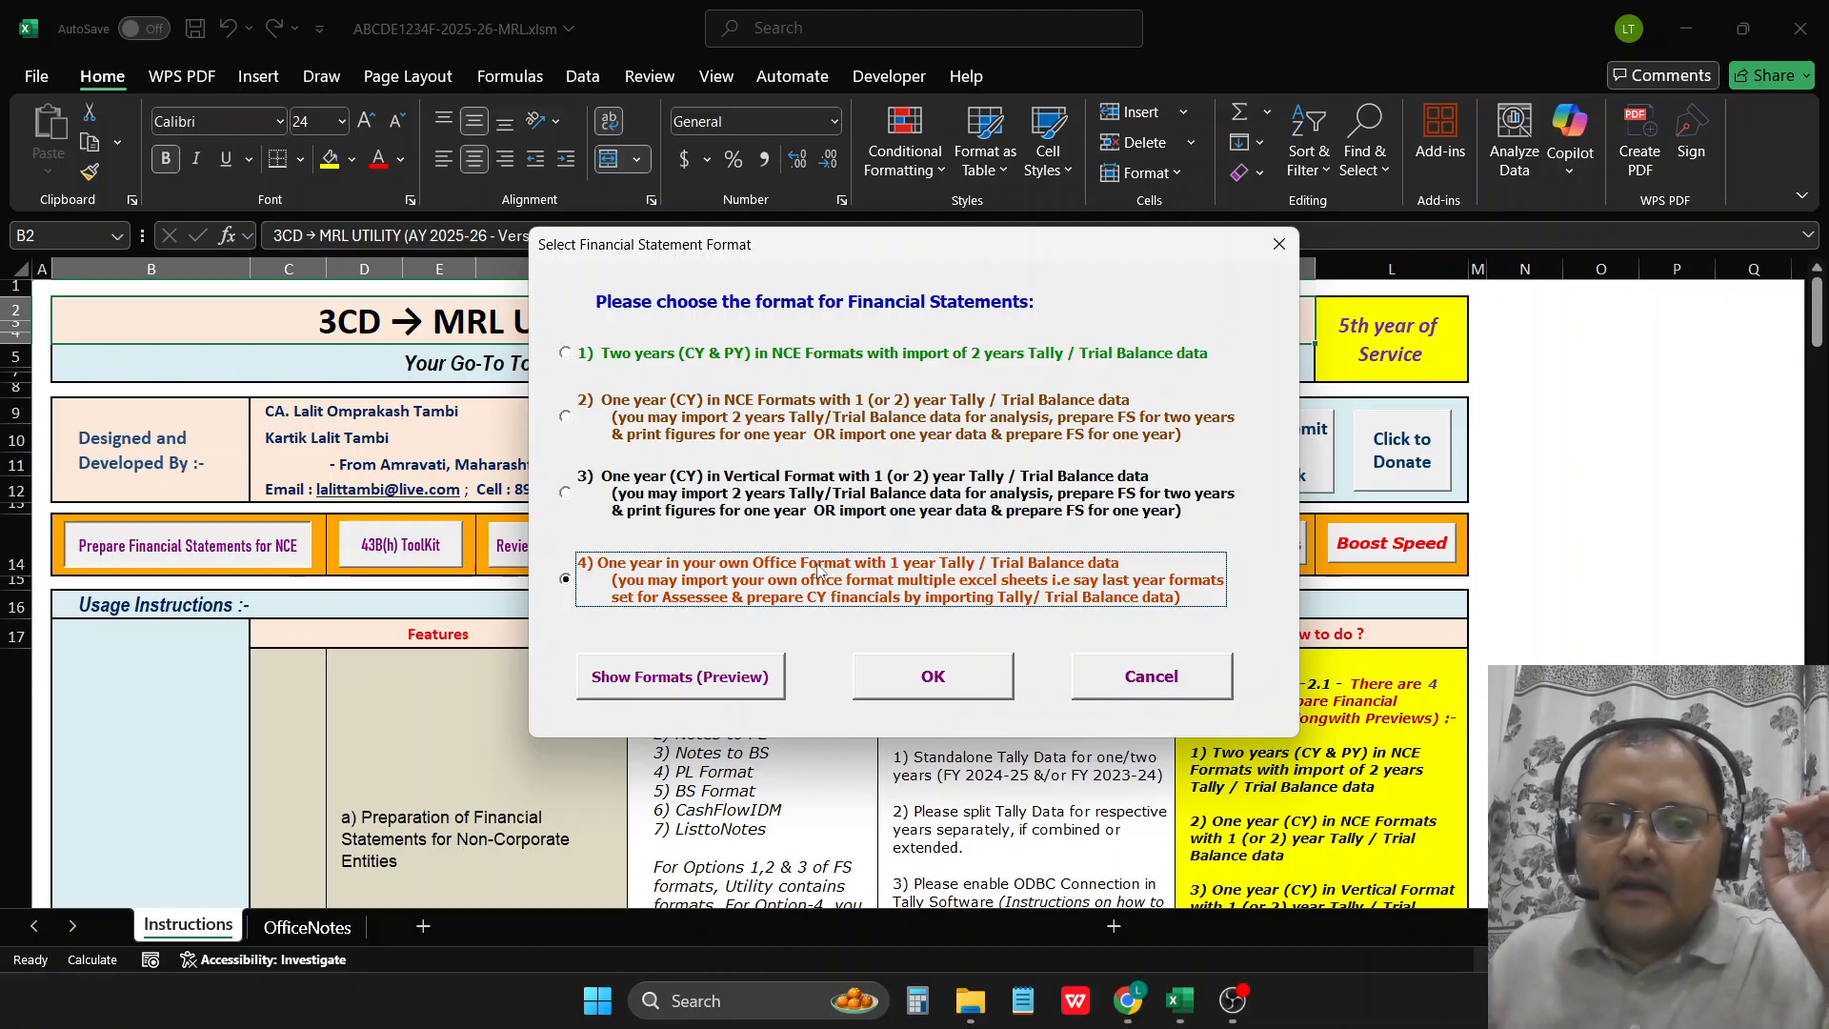
click(567, 355)
click(656, 679)
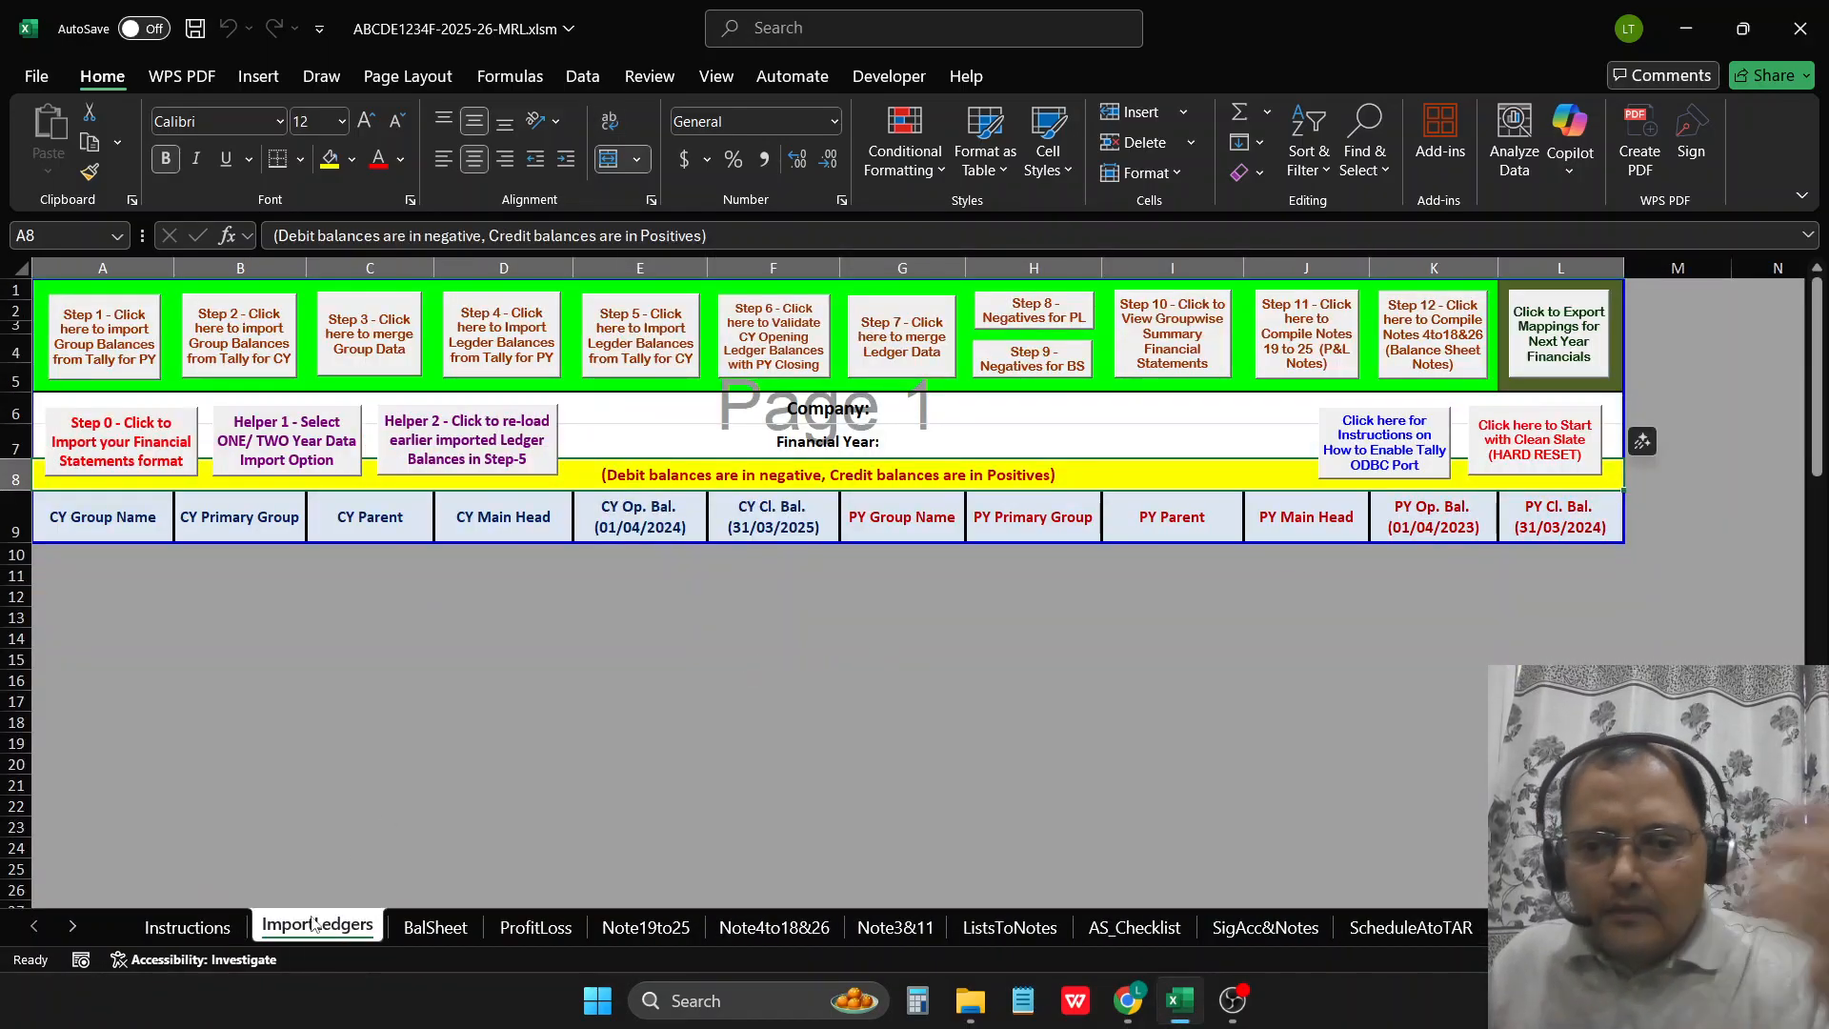
Step: Look through the BalSheet, ProfitLoss, Note19to25 and Note4to18&26 worksheets provided for option 1
click(436, 931)
click(535, 934)
click(646, 934)
click(778, 932)
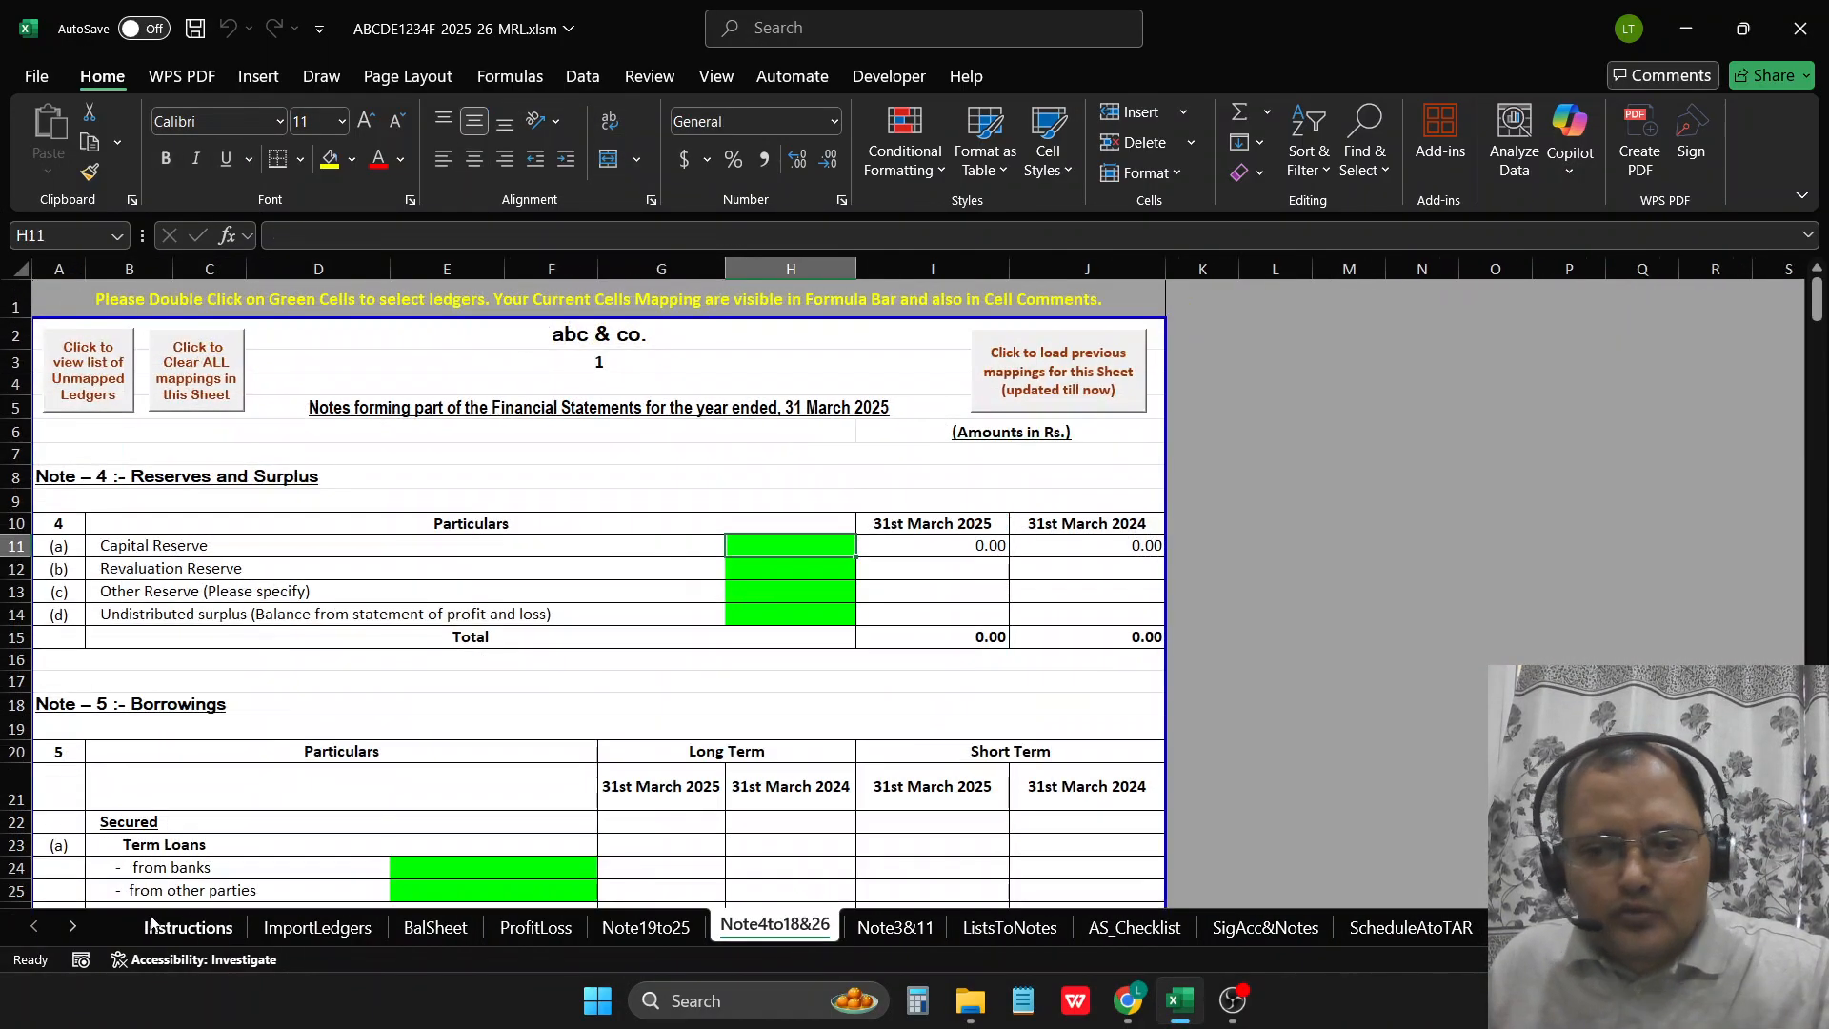
Step: From the Instructions sheet, set the NCE financial statement format to option 4, one year in your own Office Format, and activate its worksheets
click(177, 927)
click(171, 544)
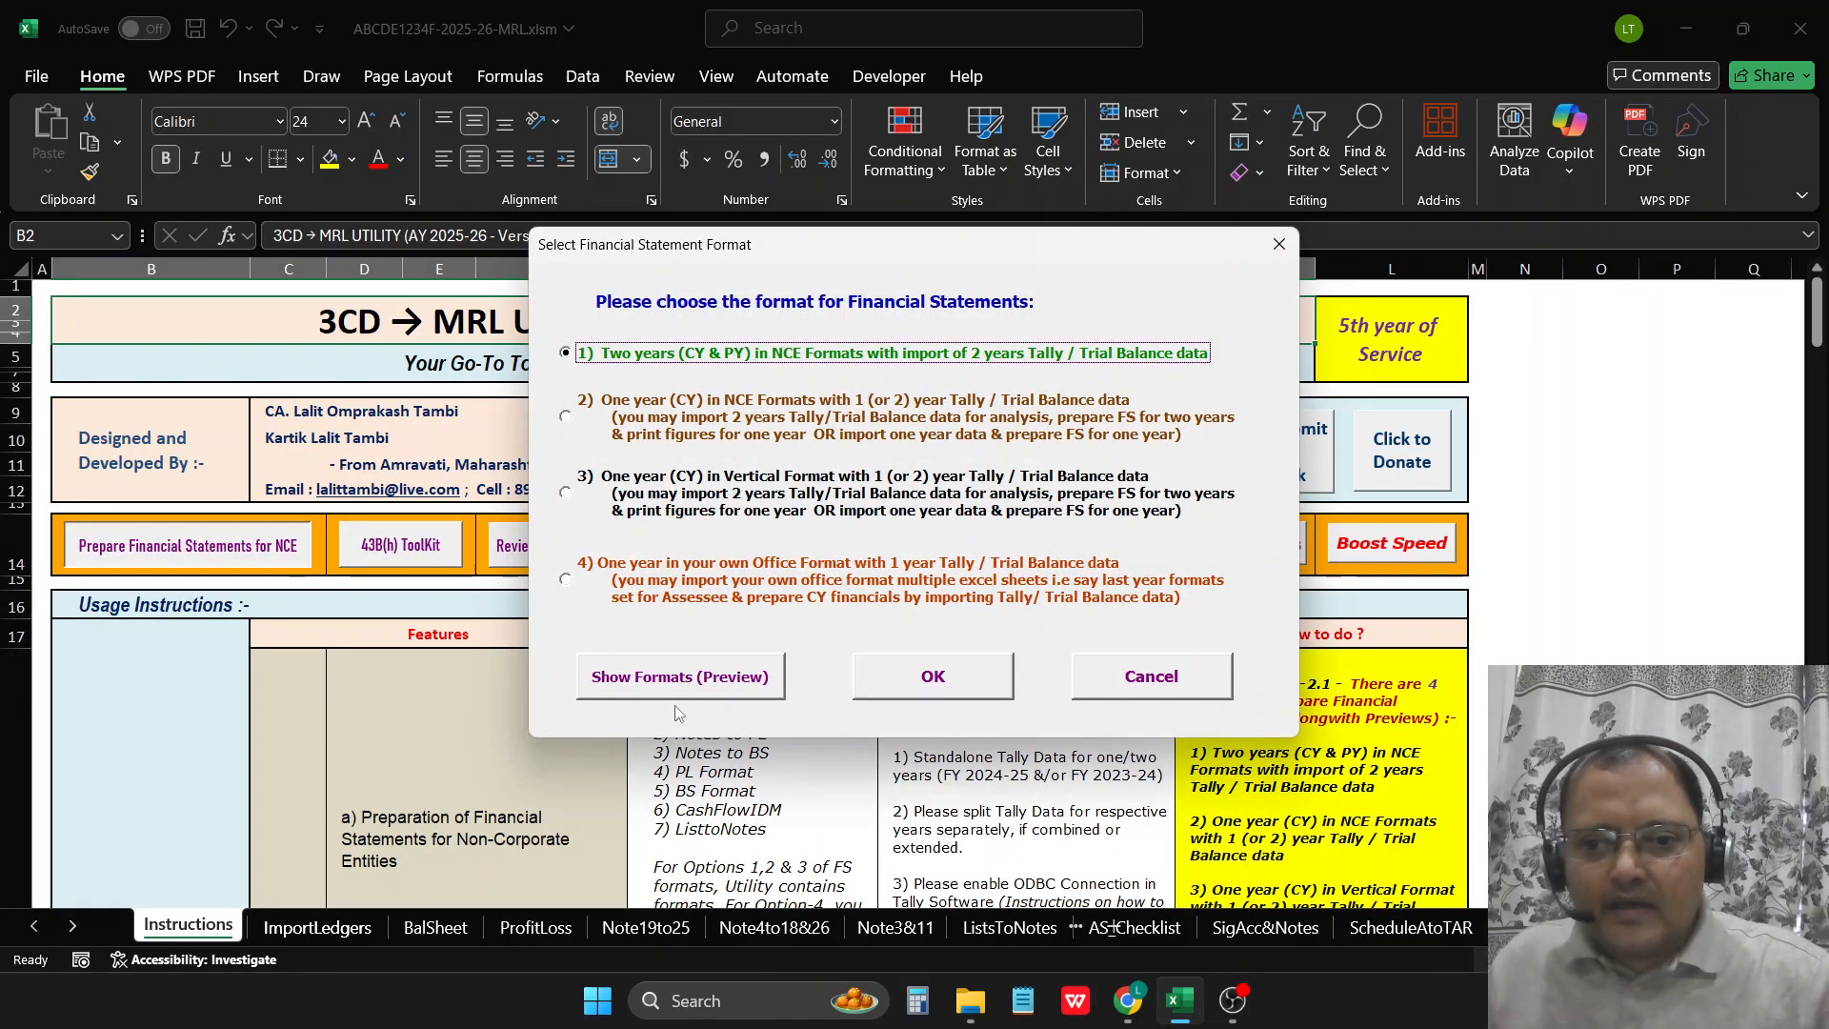
click(566, 578)
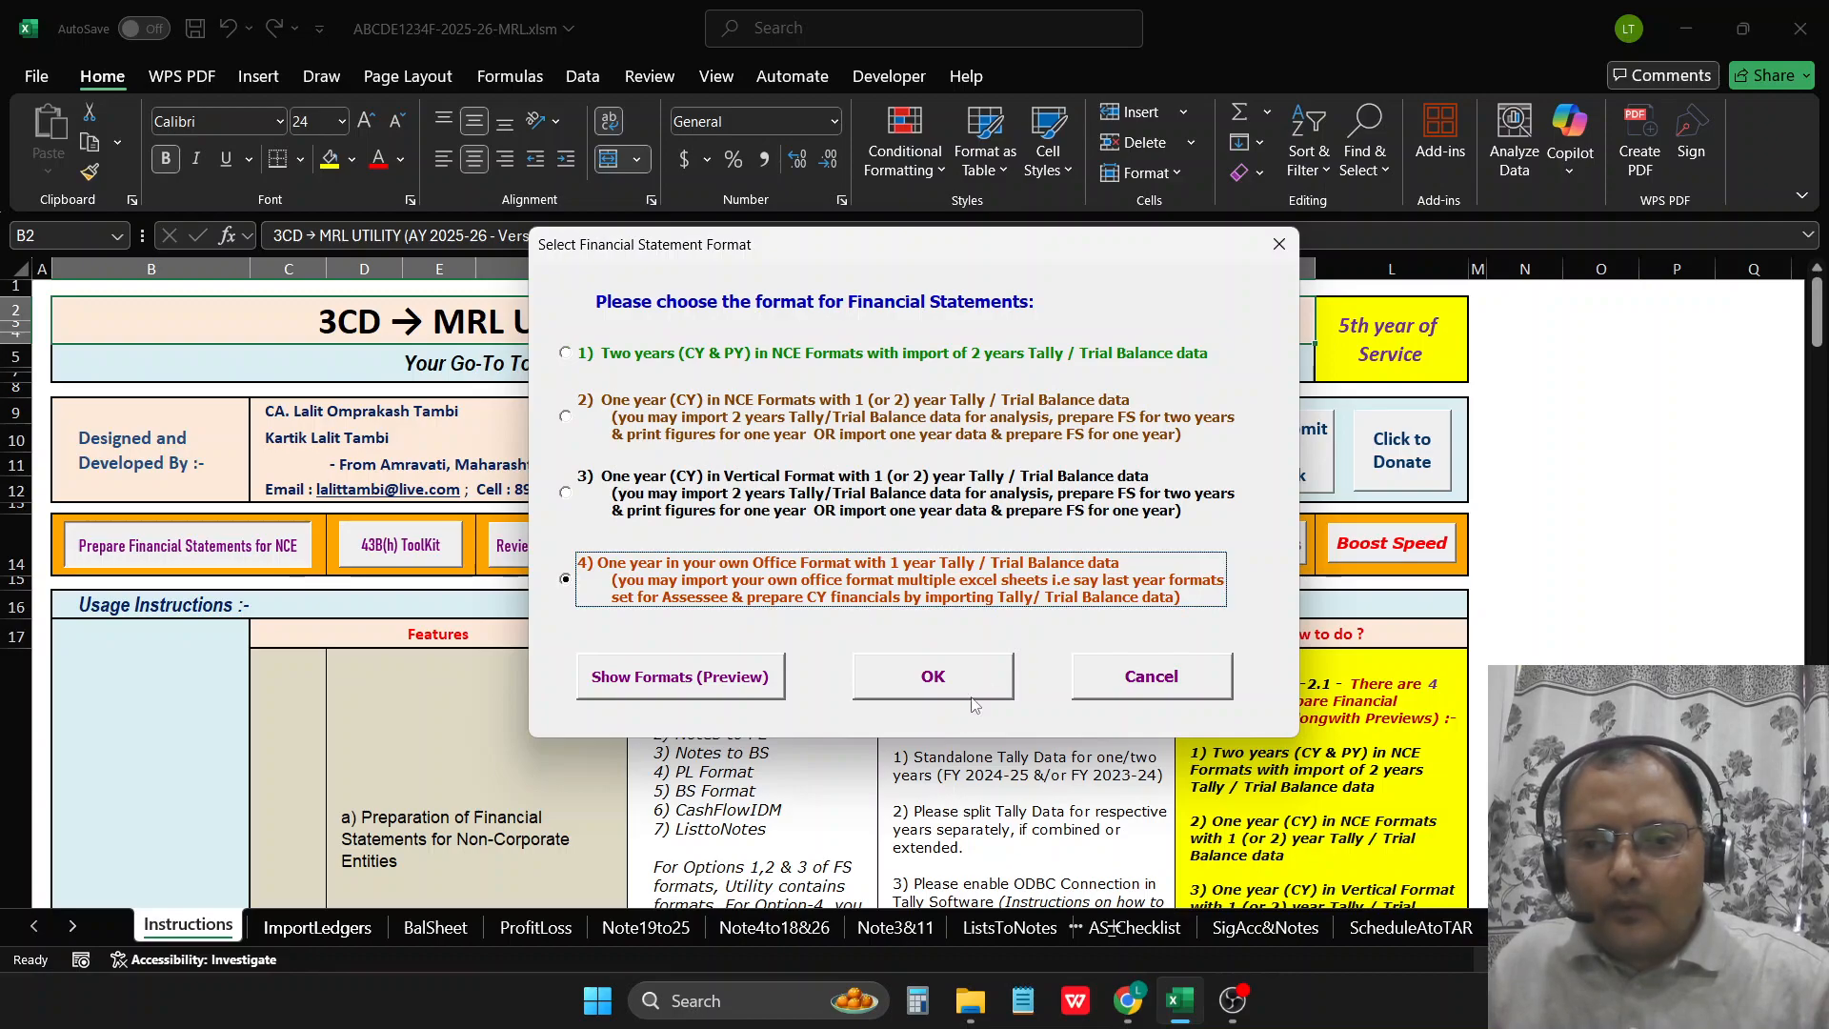
click(937, 698)
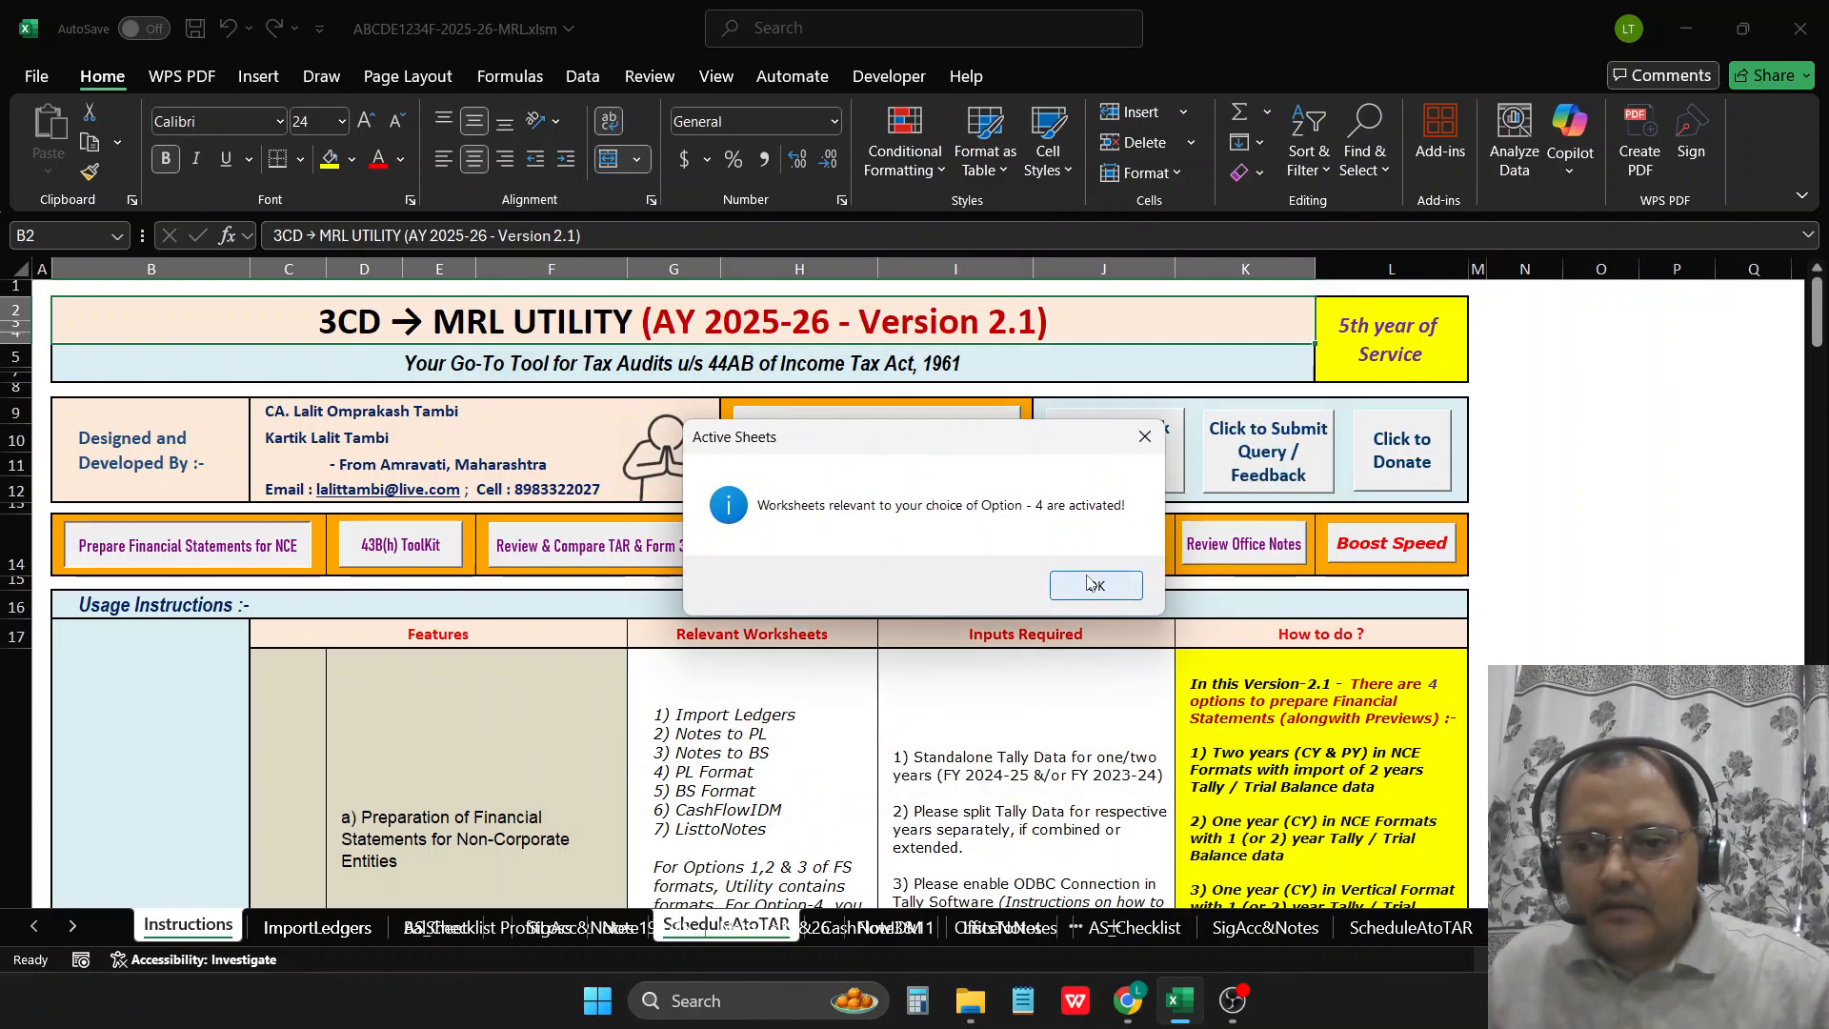
click(1093, 583)
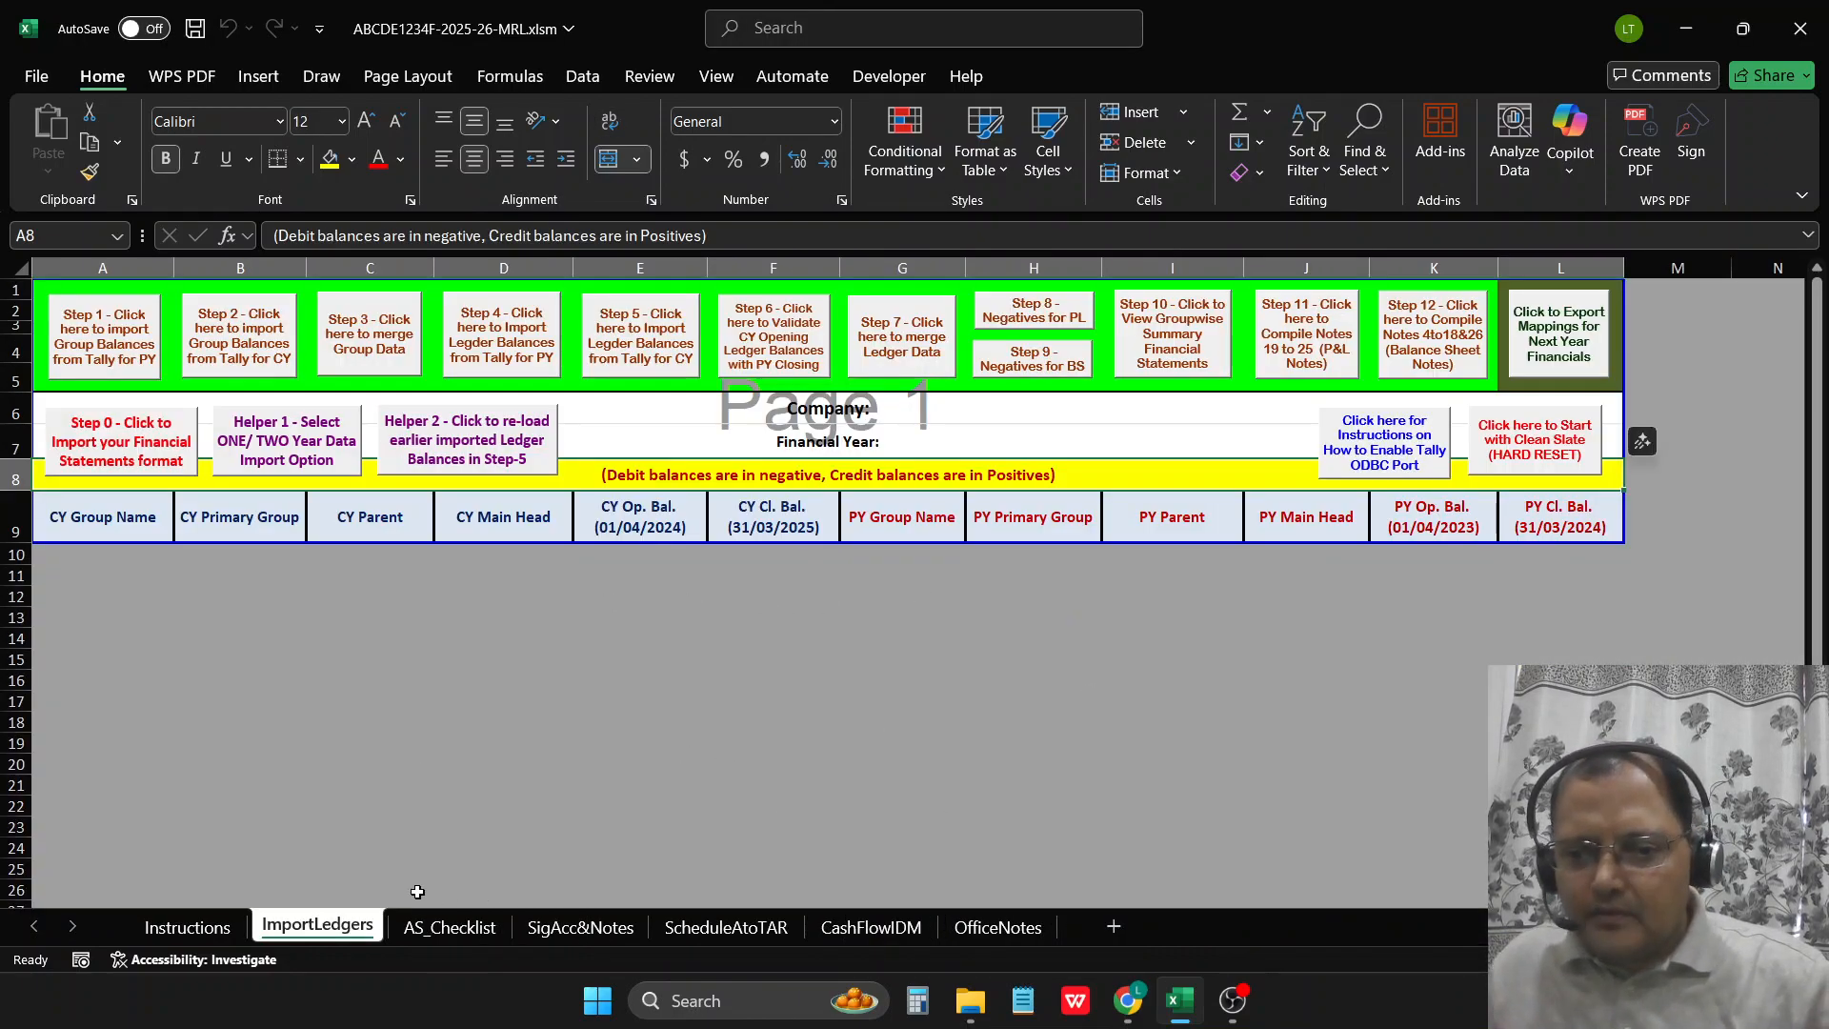
Step: Import all seven sheets, TITLE-24 through Clause44-24, from ABC & CO-FY 23-24.xls as the office's financial statement format
click(105, 451)
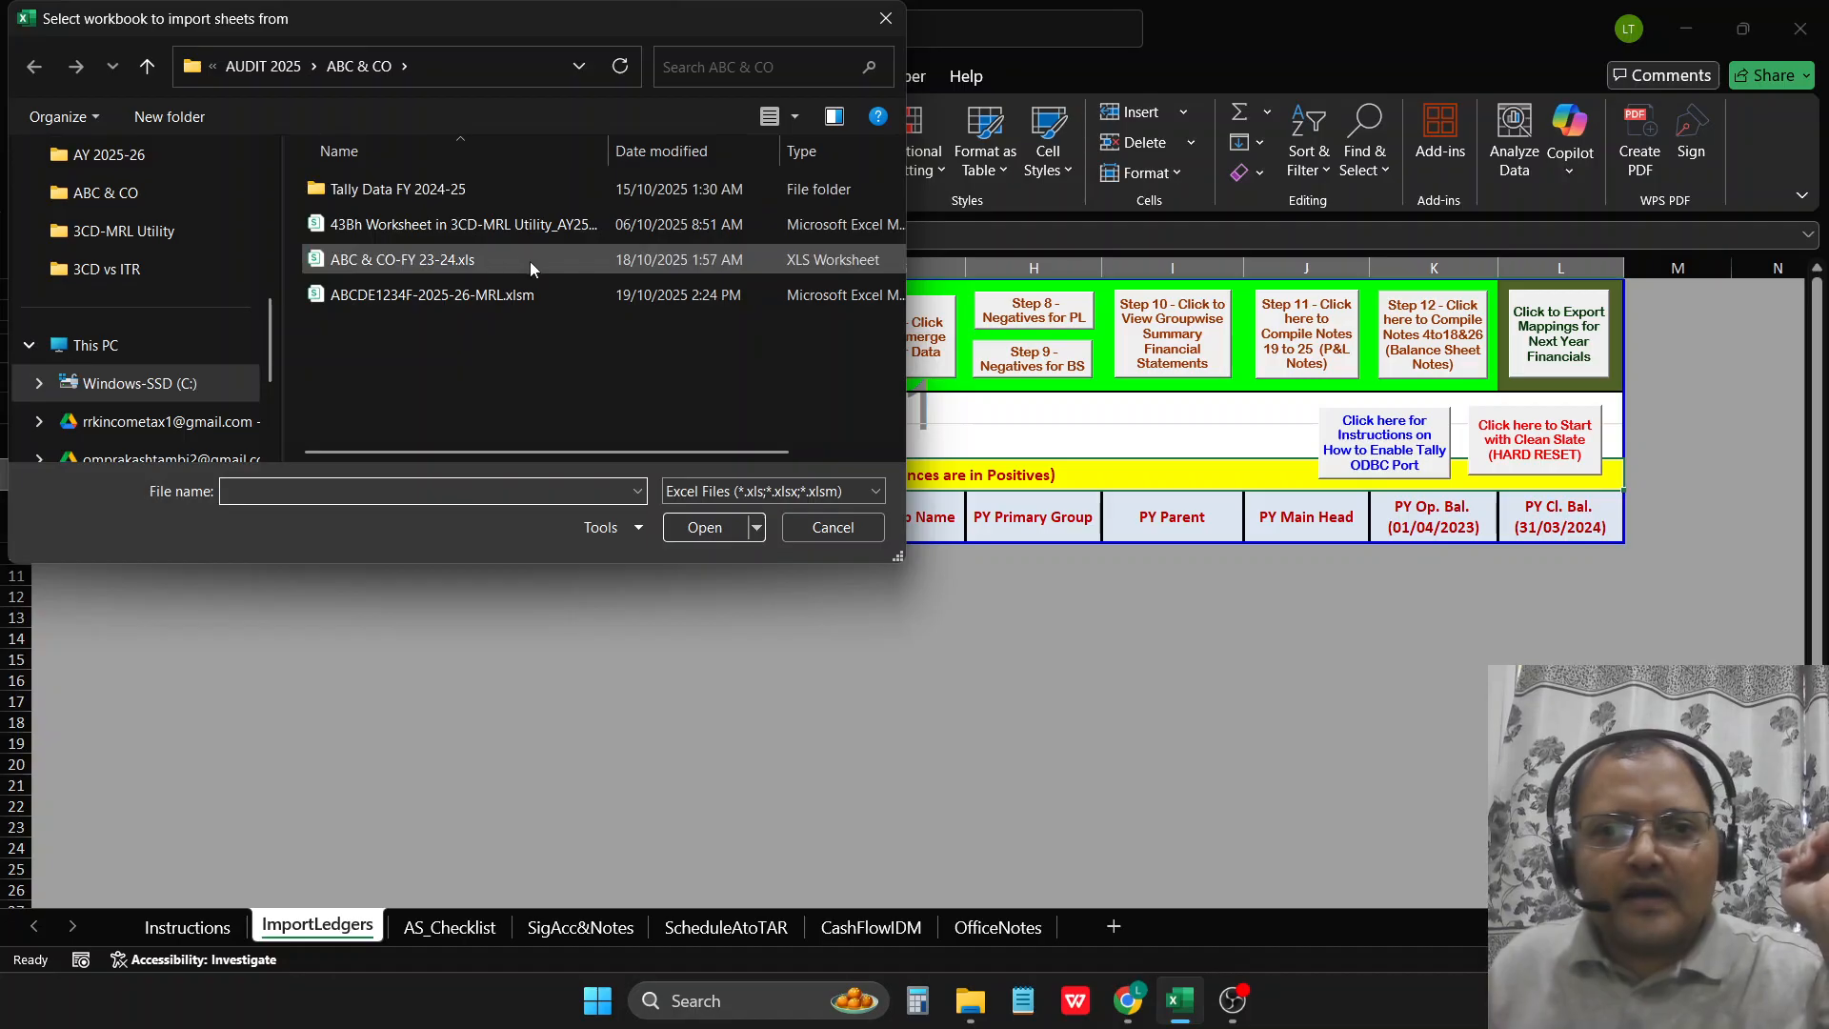
click(444, 259)
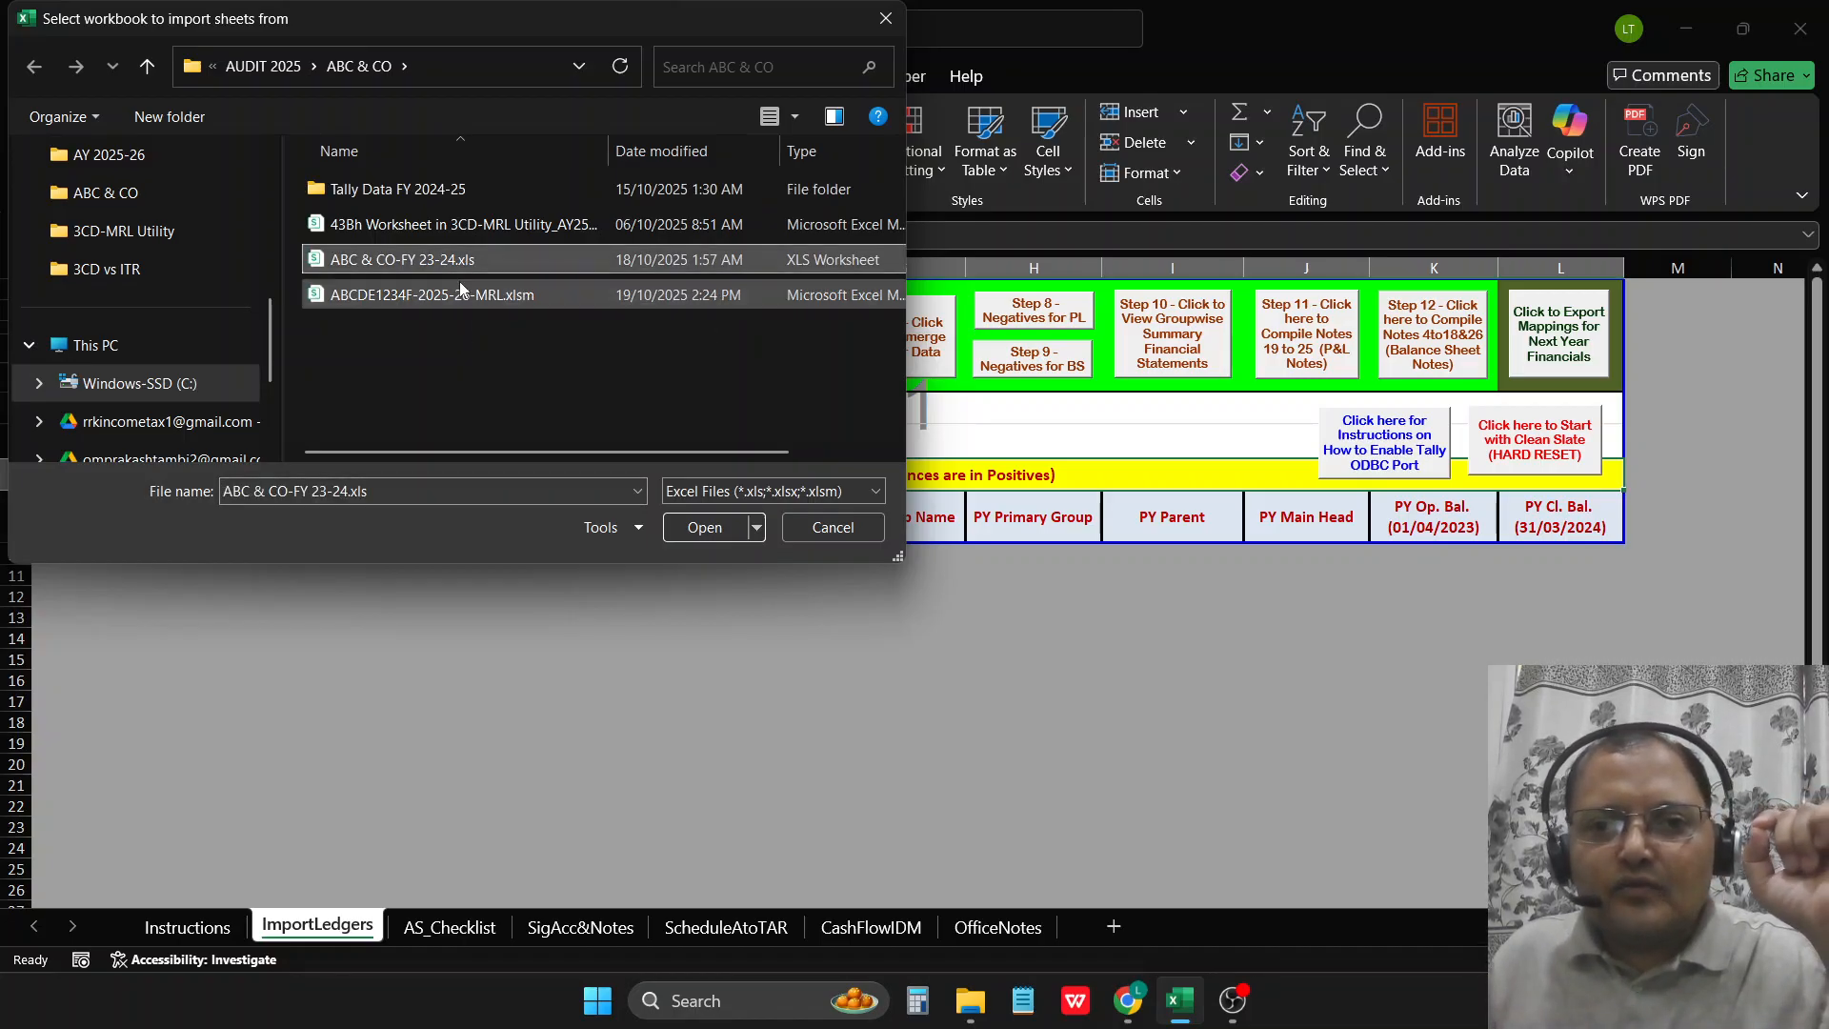
click(679, 534)
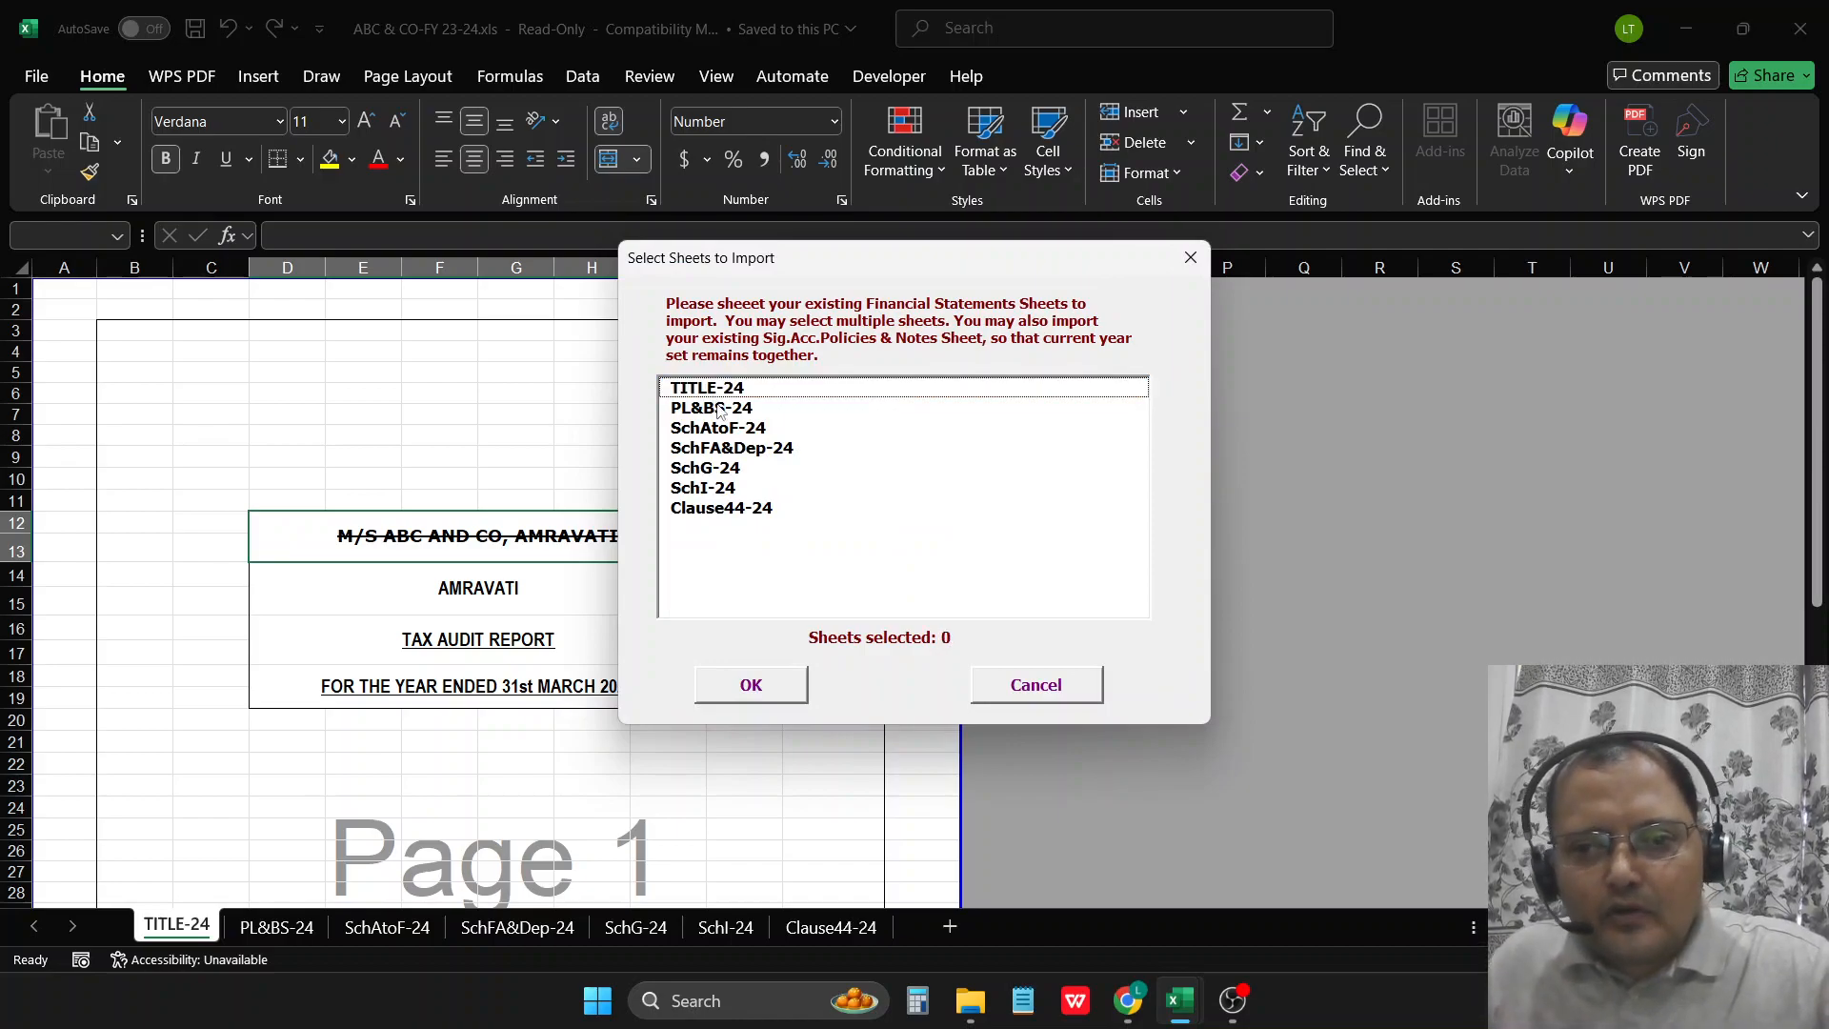
drag(725, 393, 736, 545)
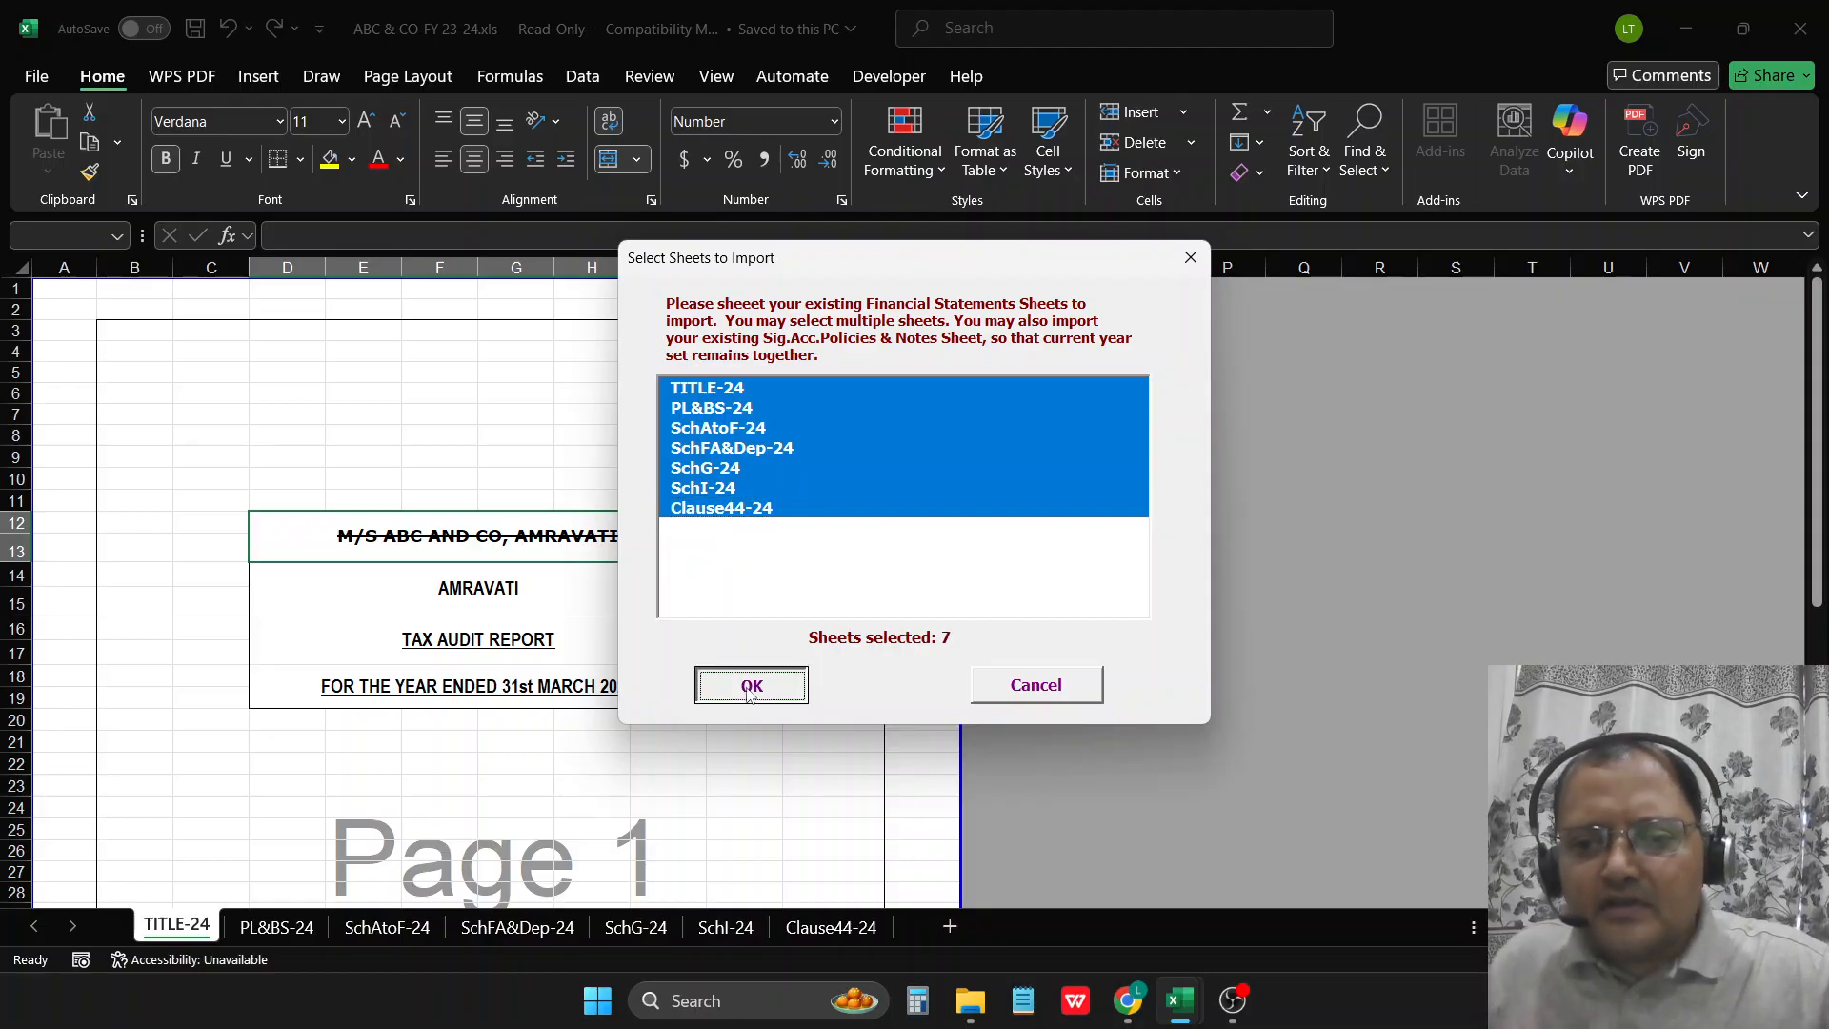
click(751, 686)
click(860, 606)
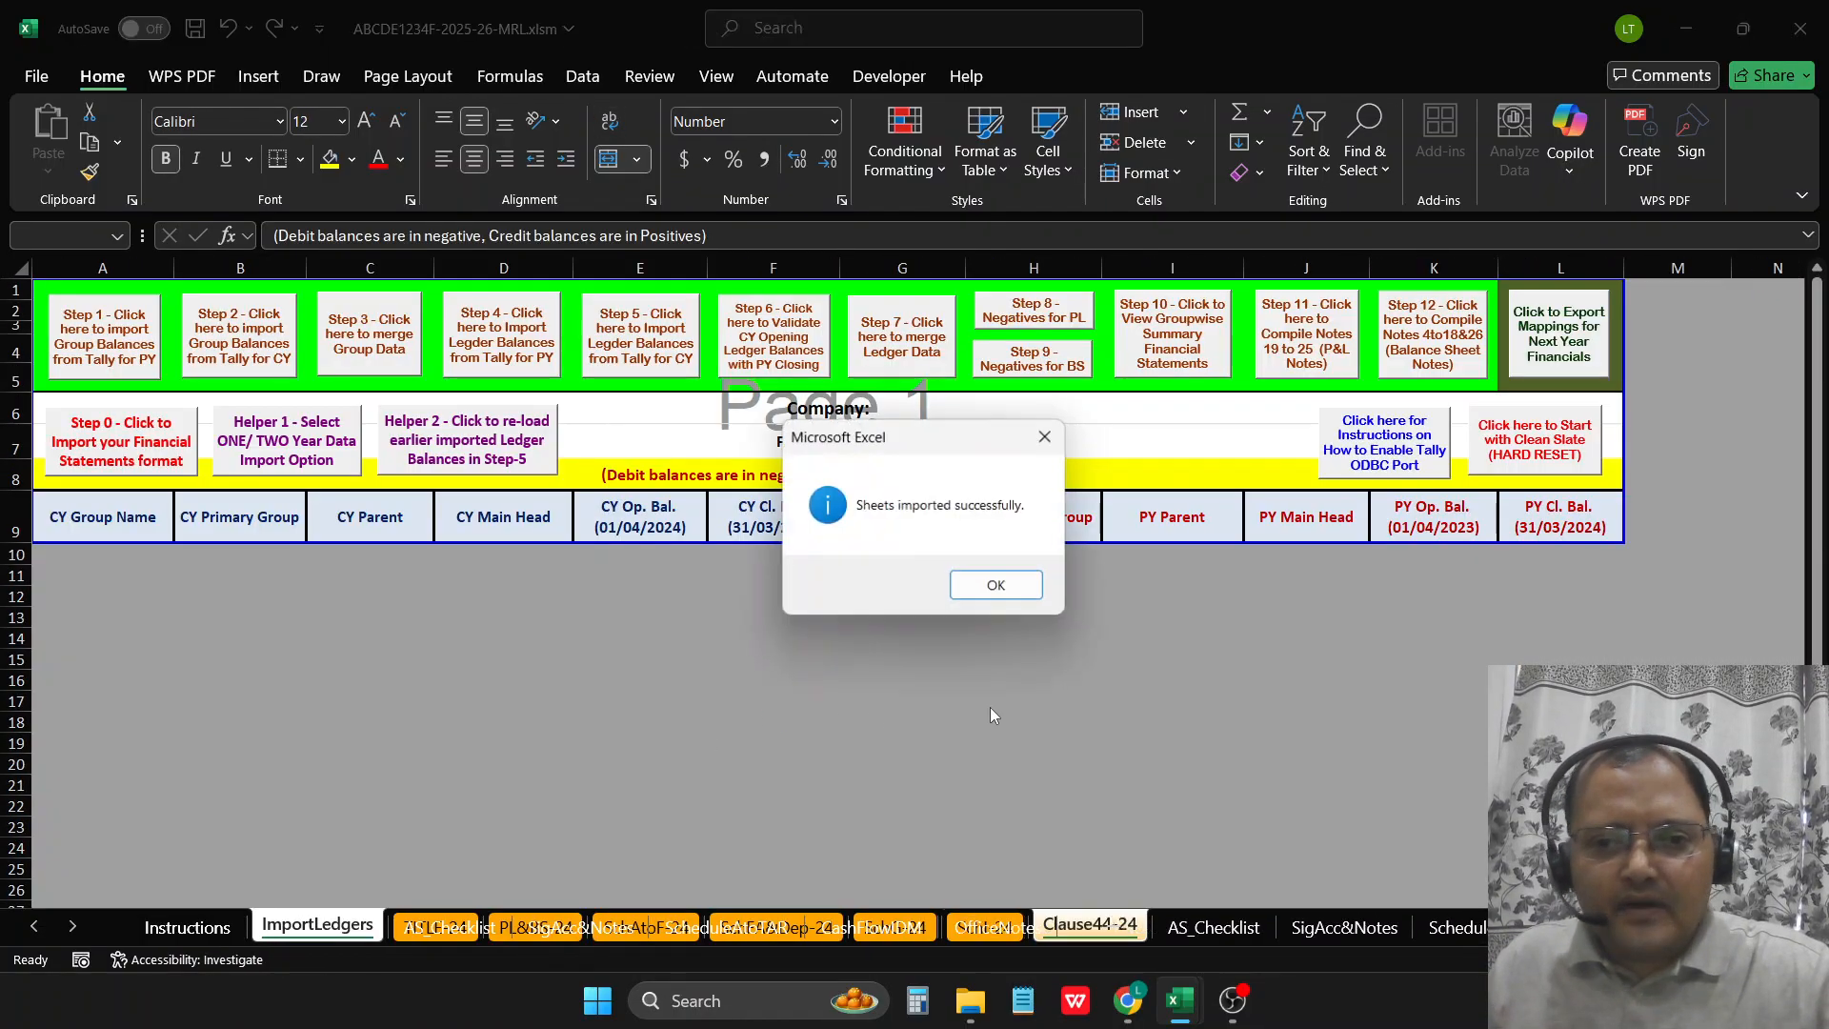
click(980, 584)
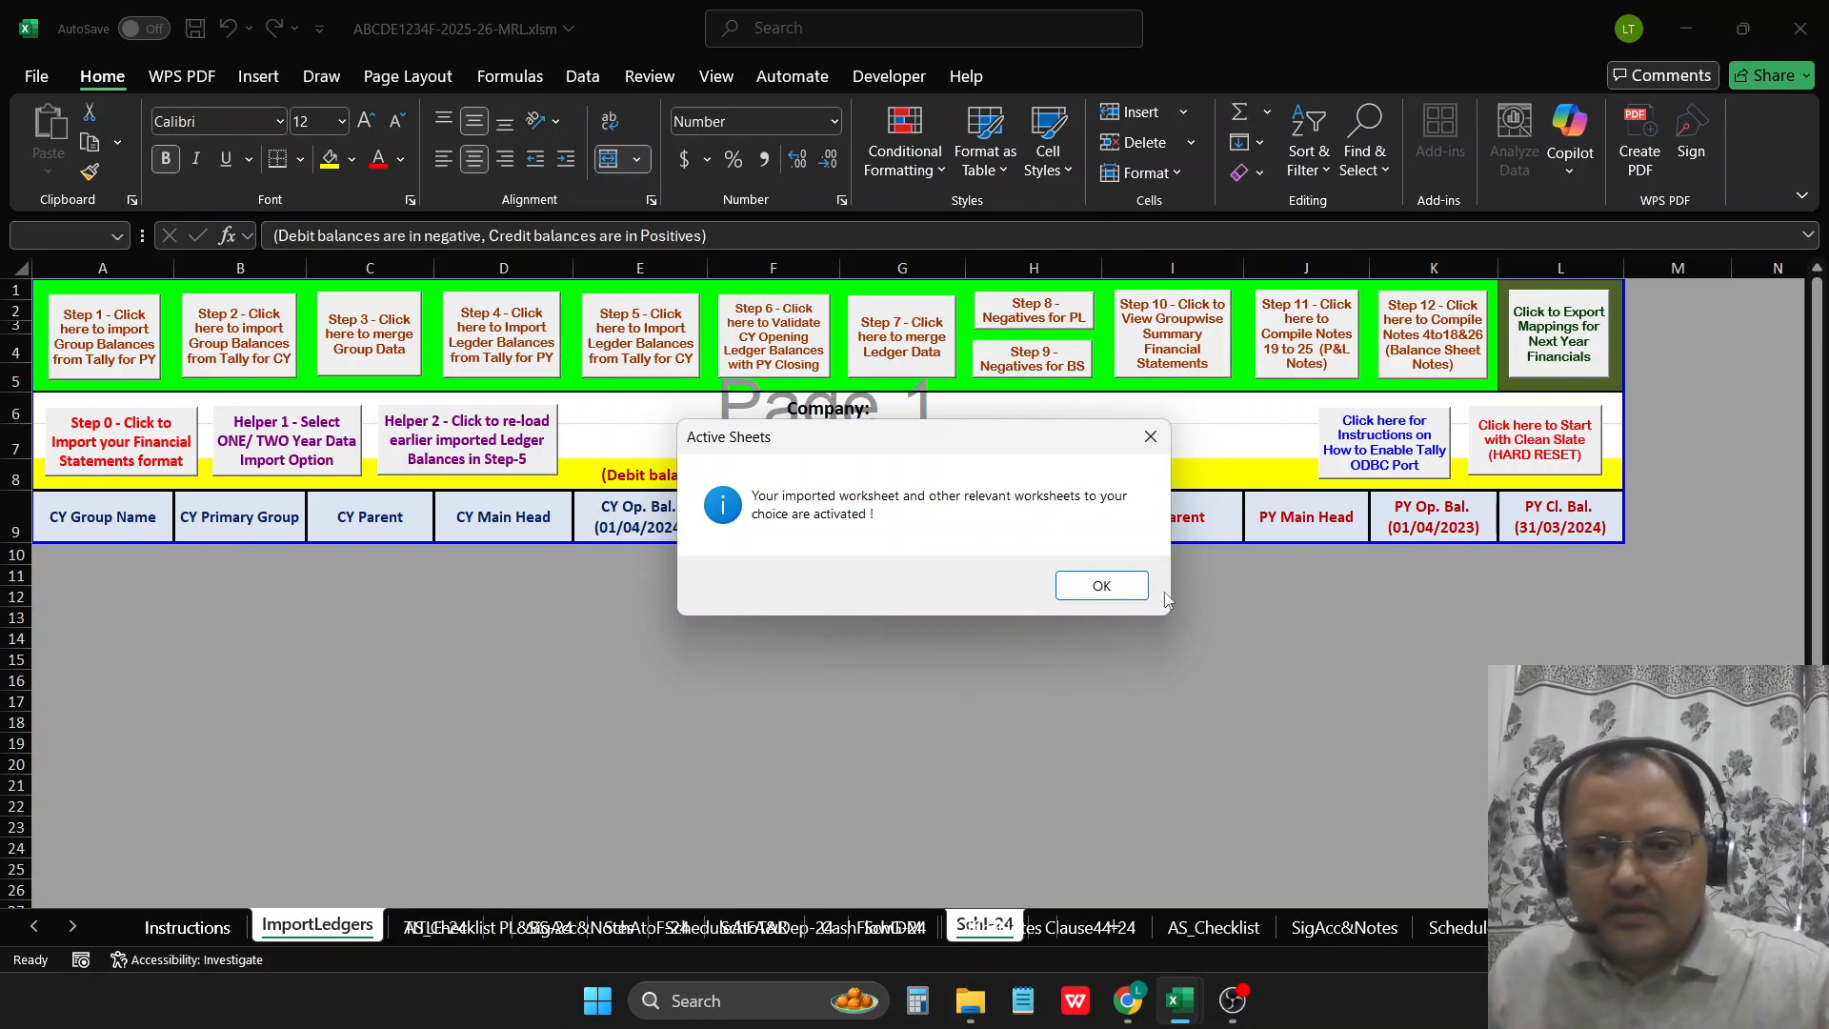
click(1098, 585)
Step: Look through the imported sheets from TITLE-24 to SchI-24 and return to the ImportLedgers sheet
click(436, 926)
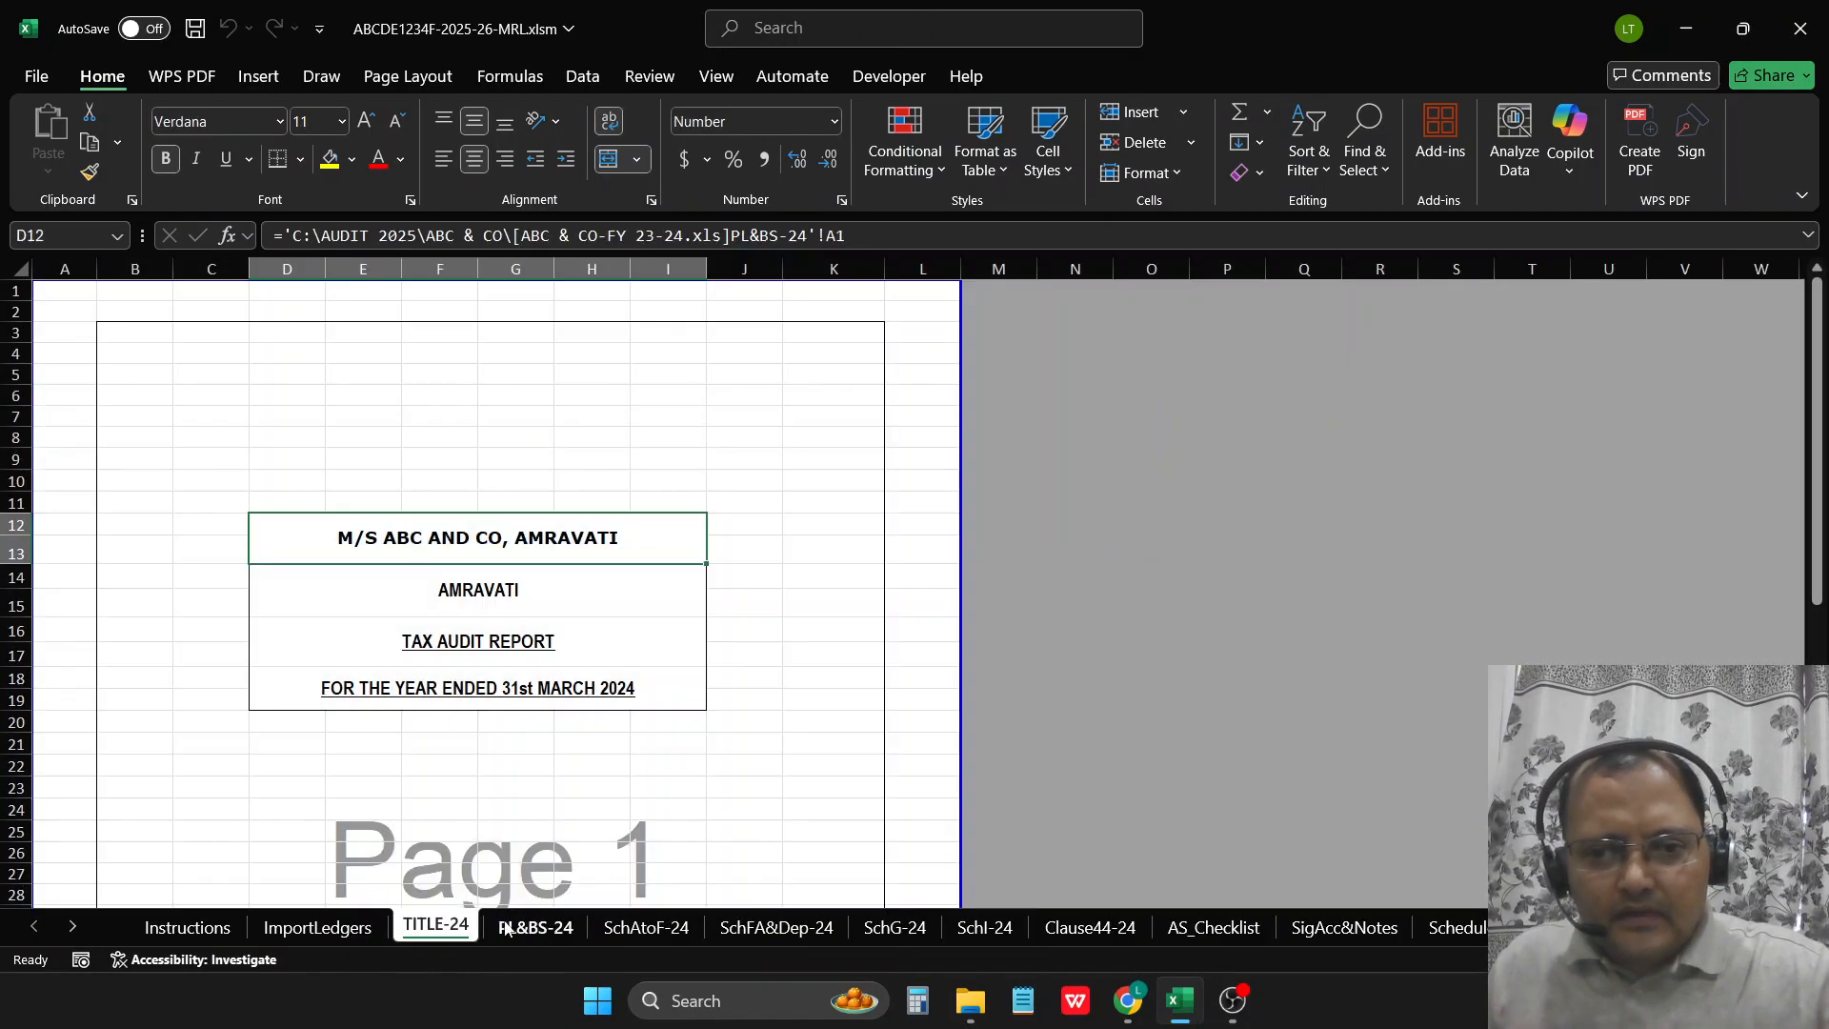
click(502, 927)
click(646, 927)
click(786, 929)
click(895, 927)
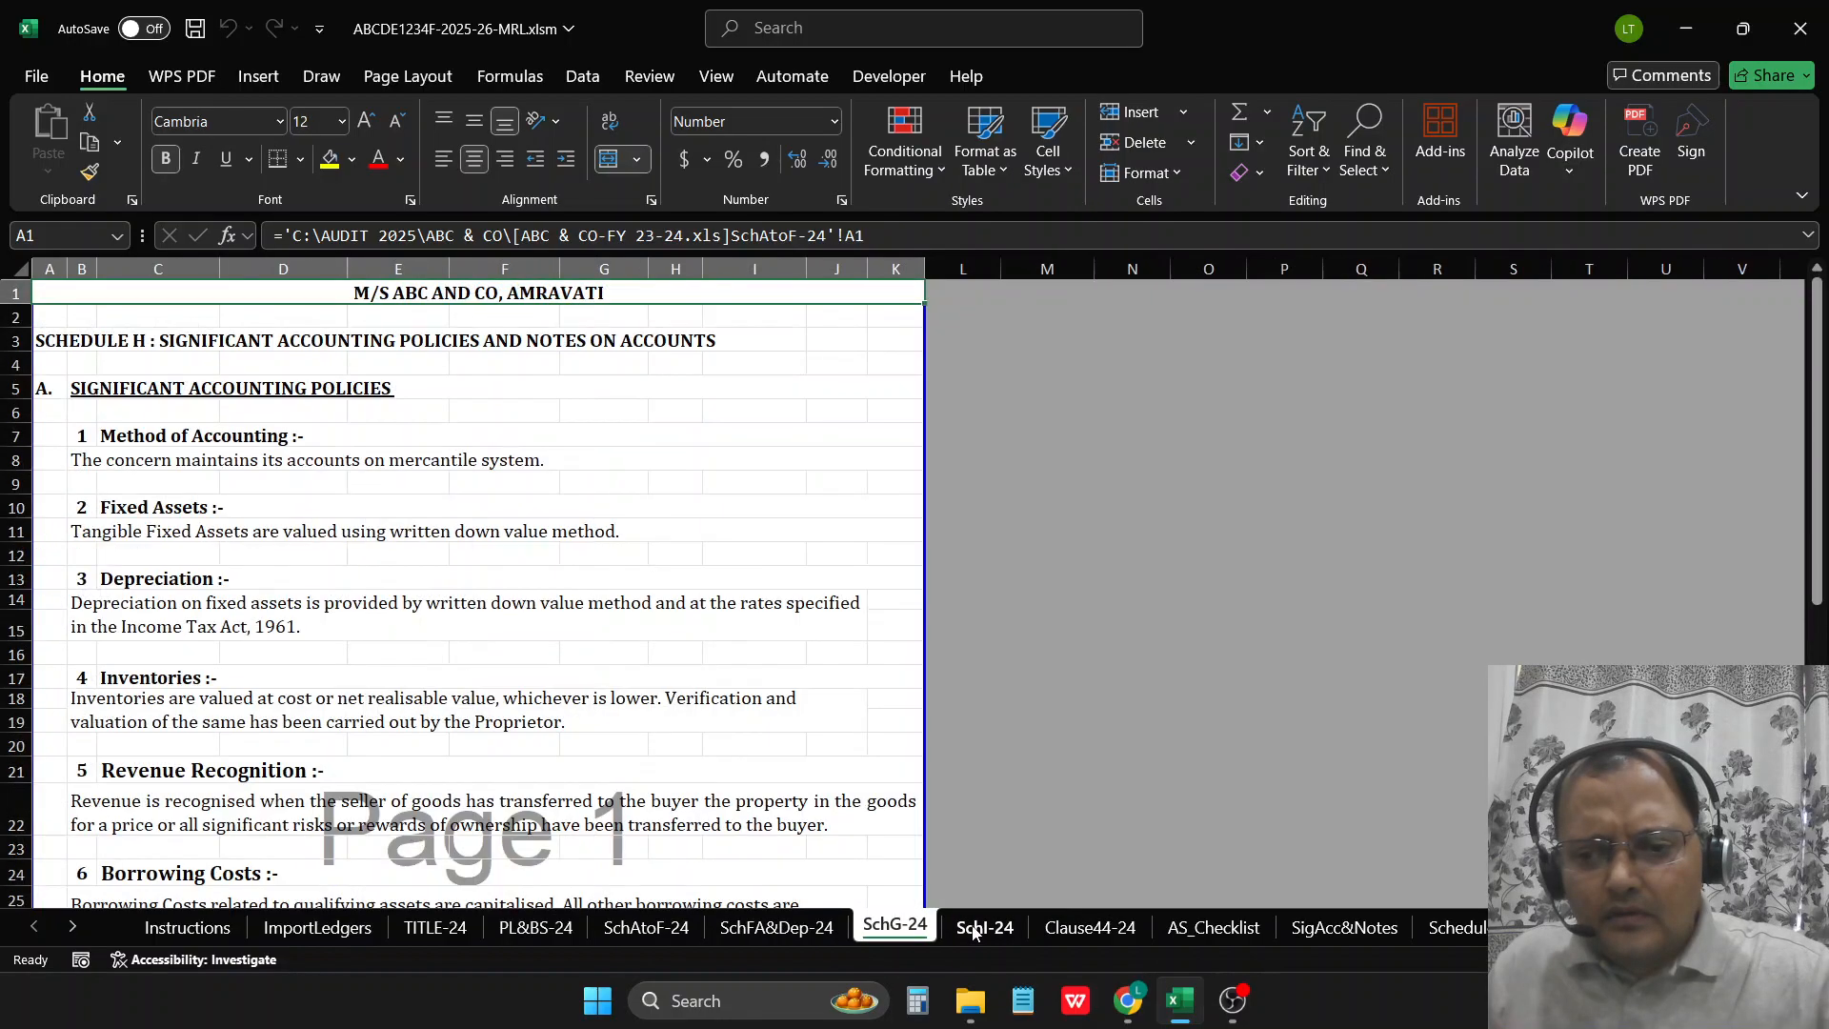
click(973, 929)
click(323, 927)
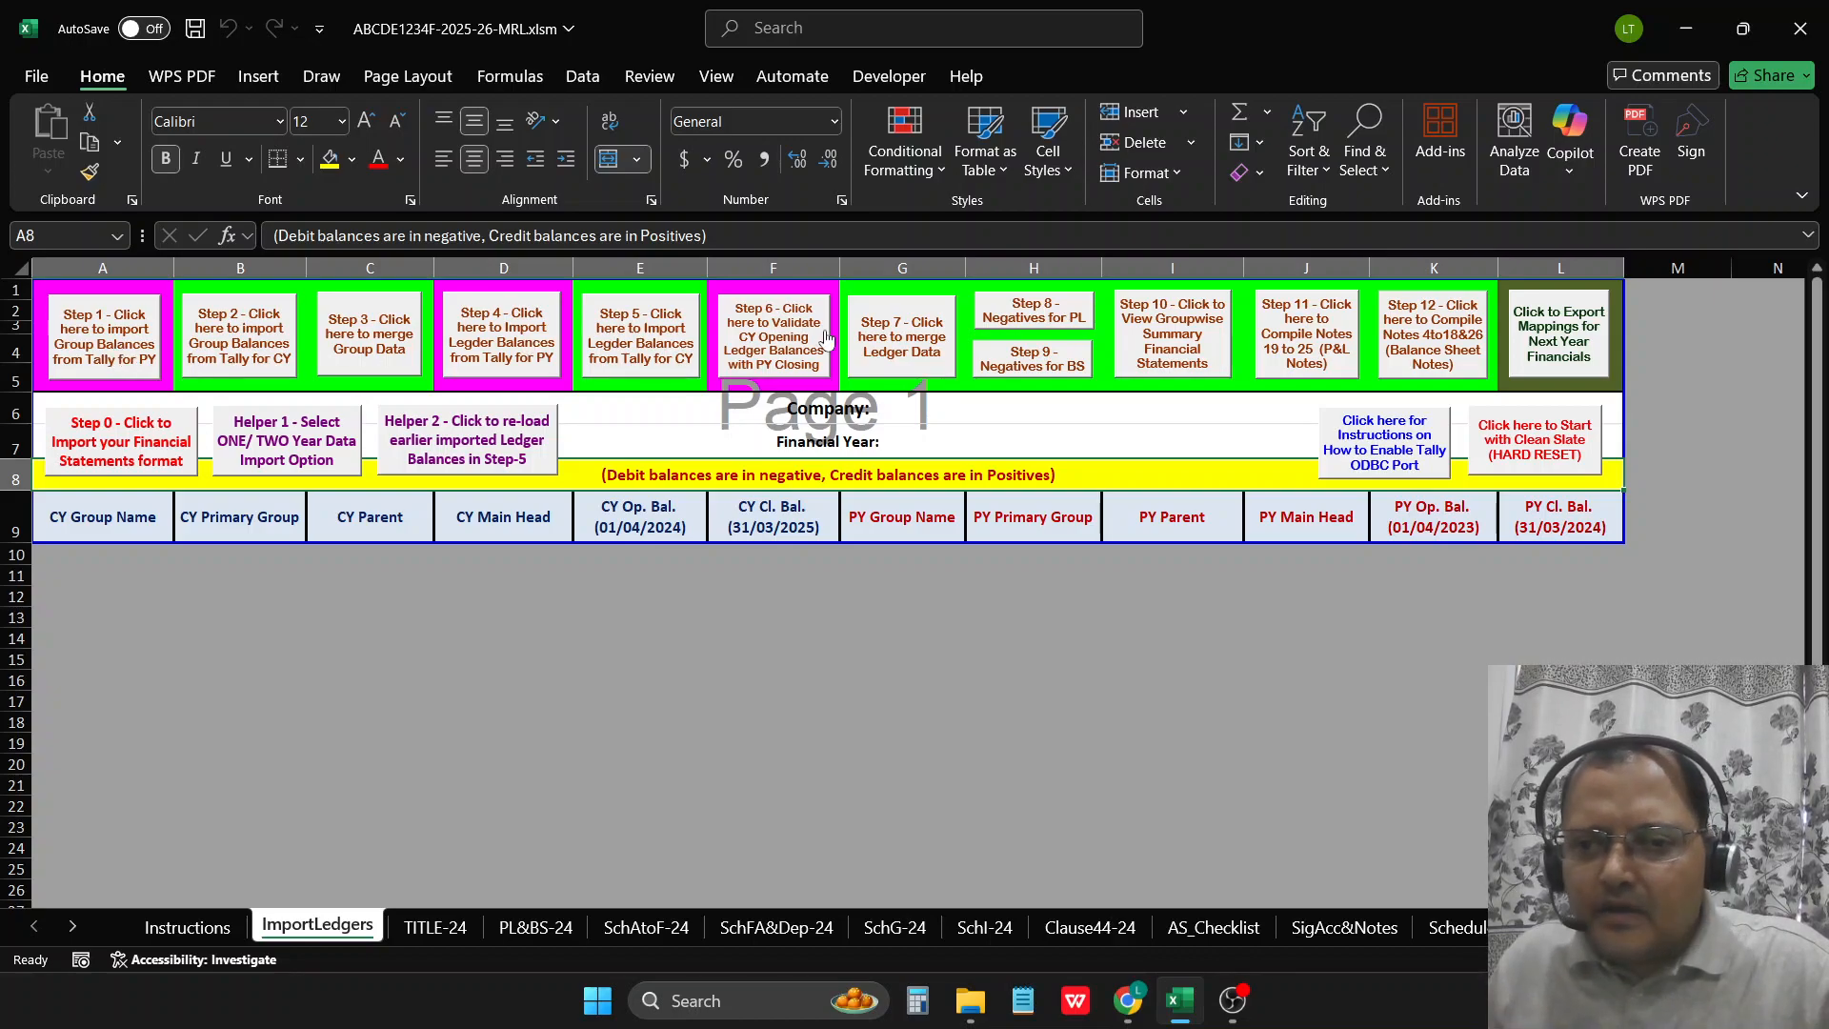
Step: Launch TallyPrime and continue in Educational Mode
click(694, 1002)
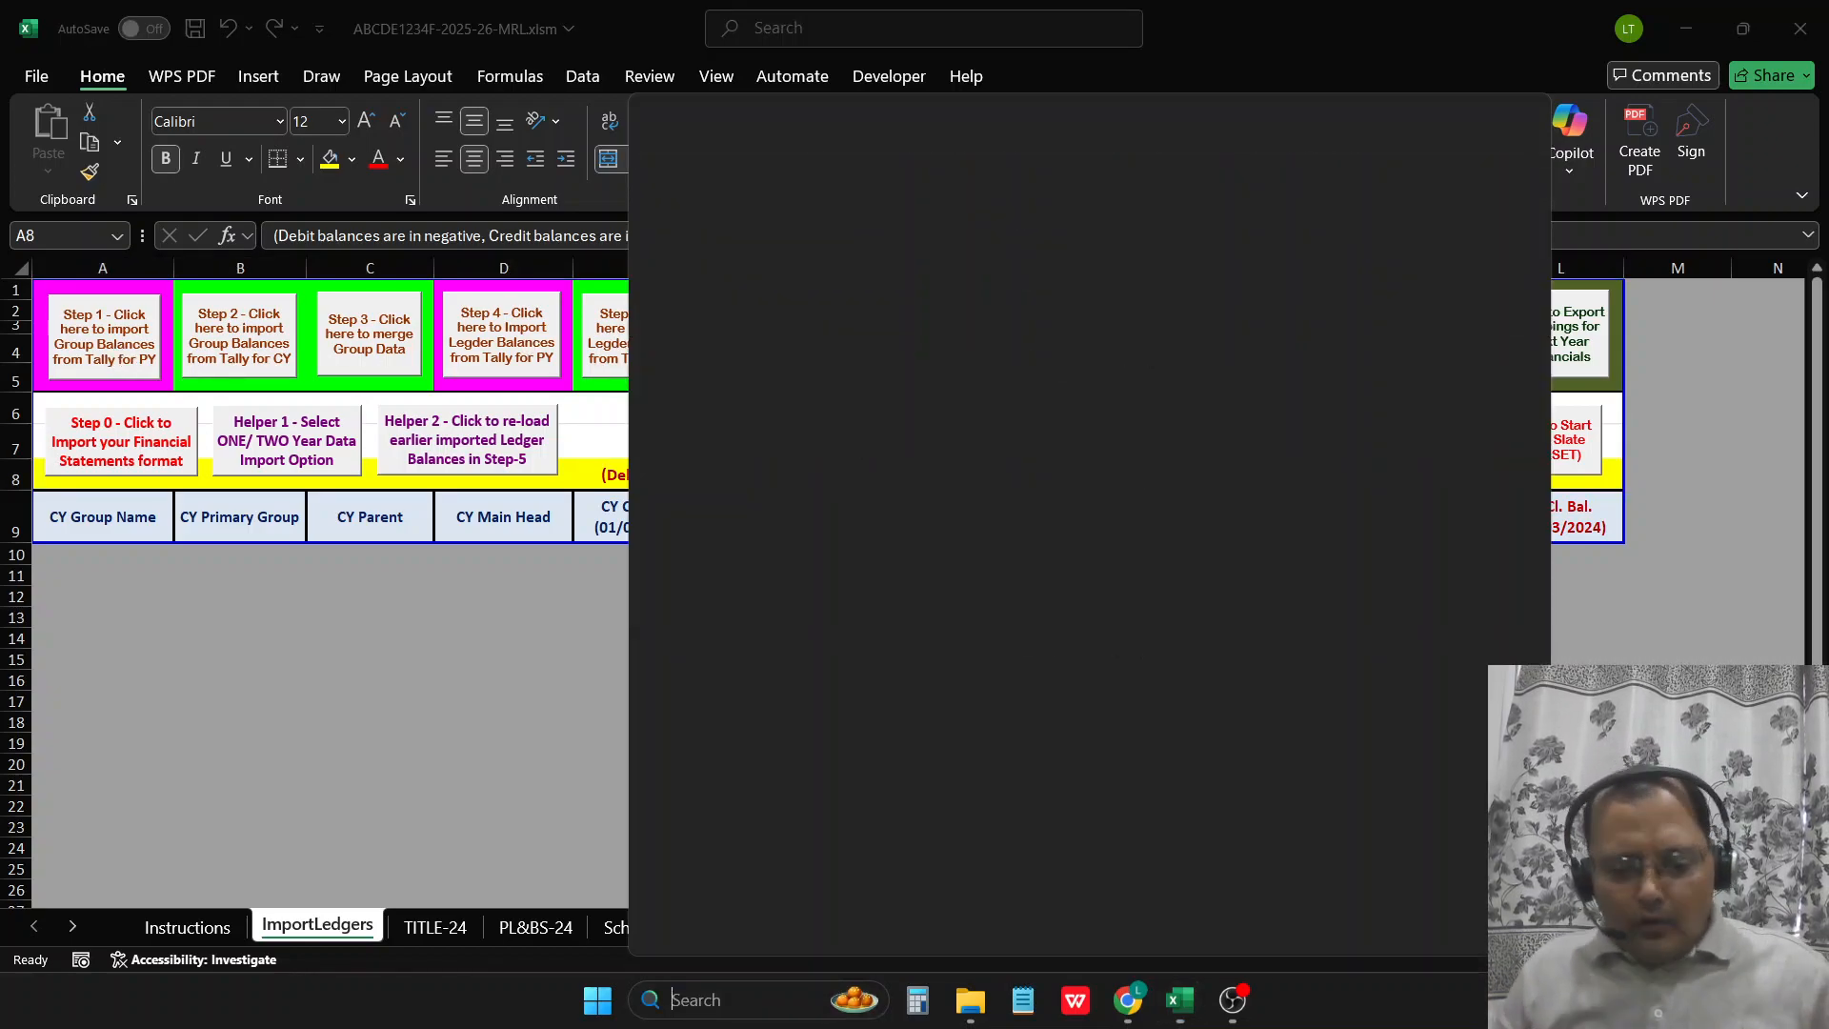
text(tally prime)
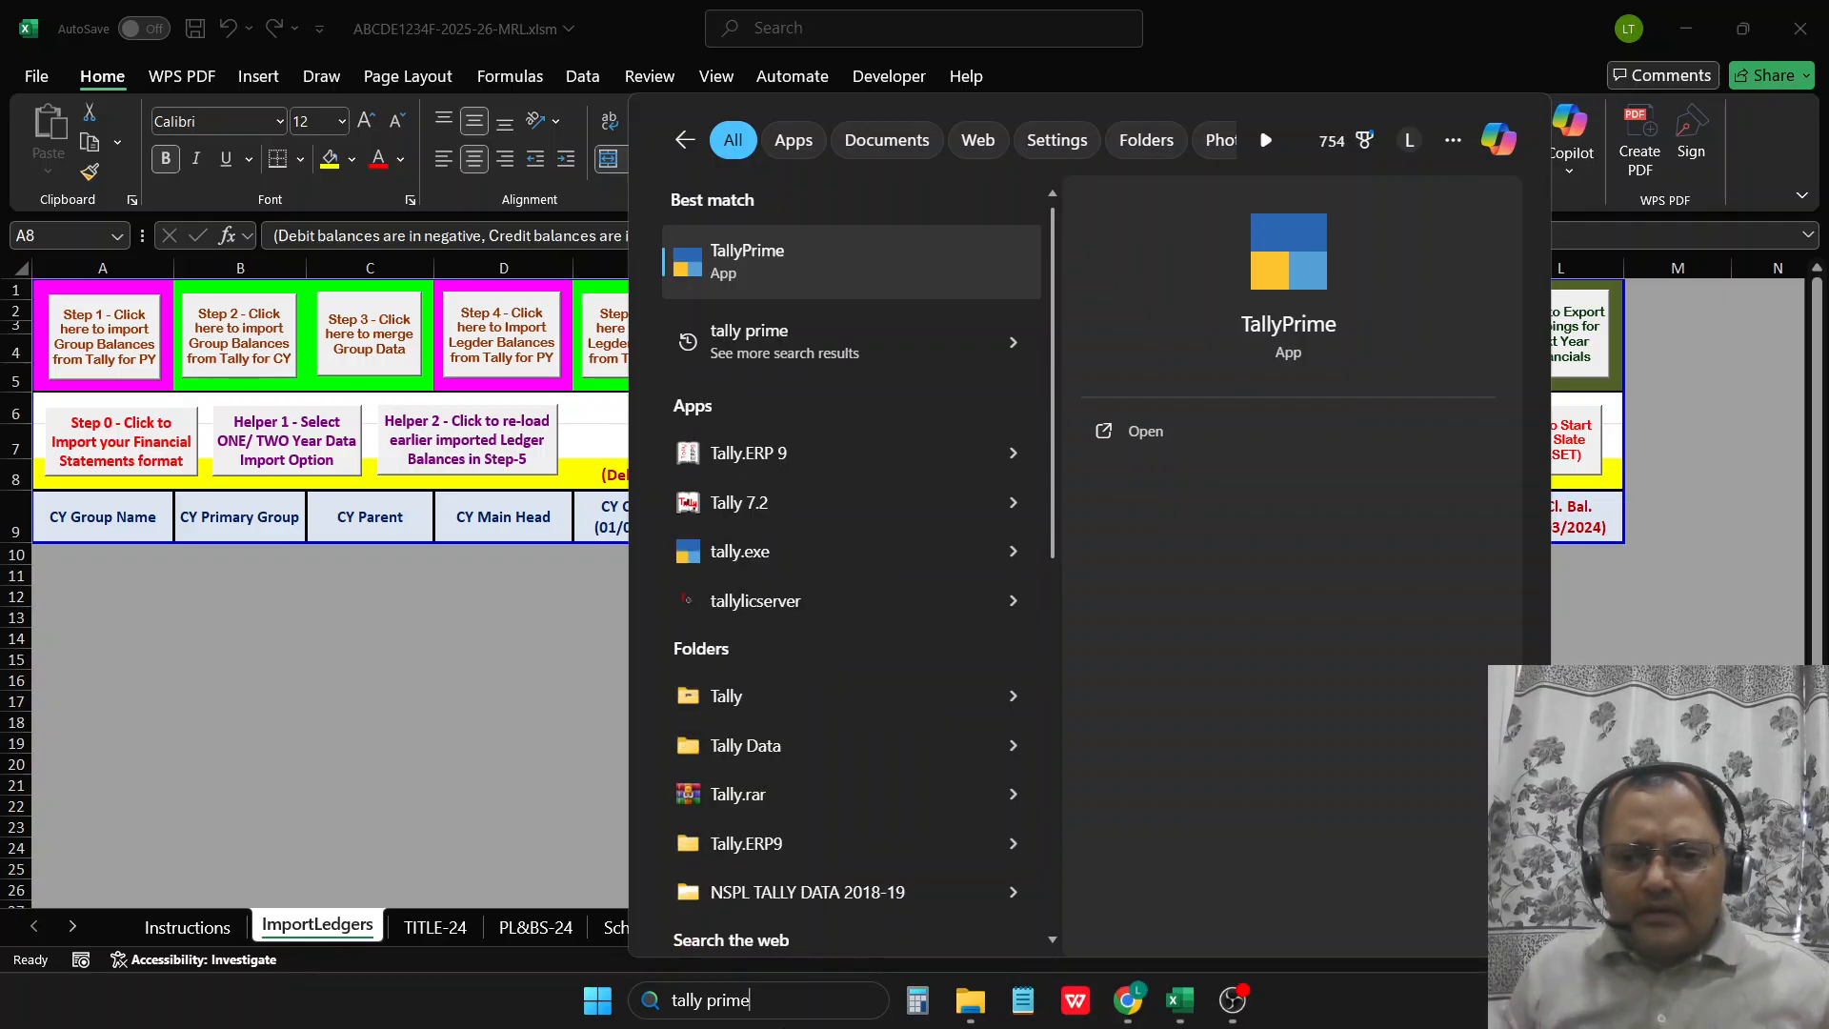
click(1117, 469)
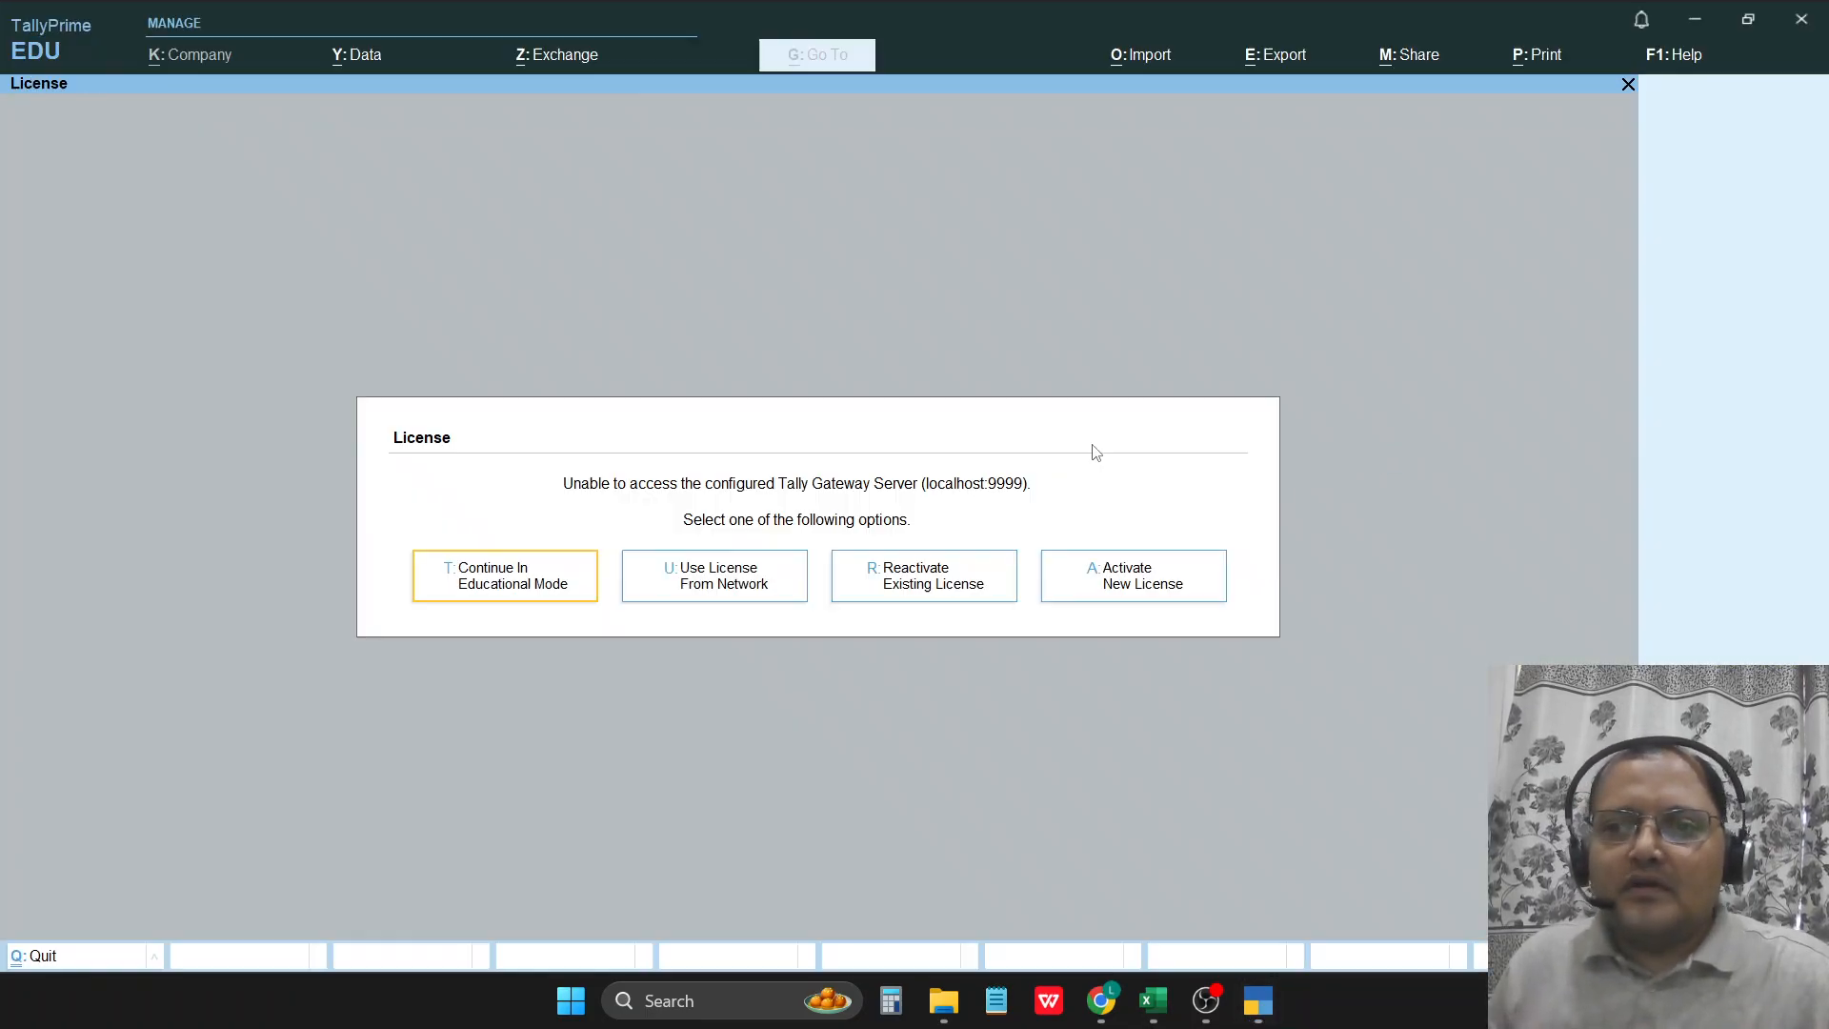
key(Return)
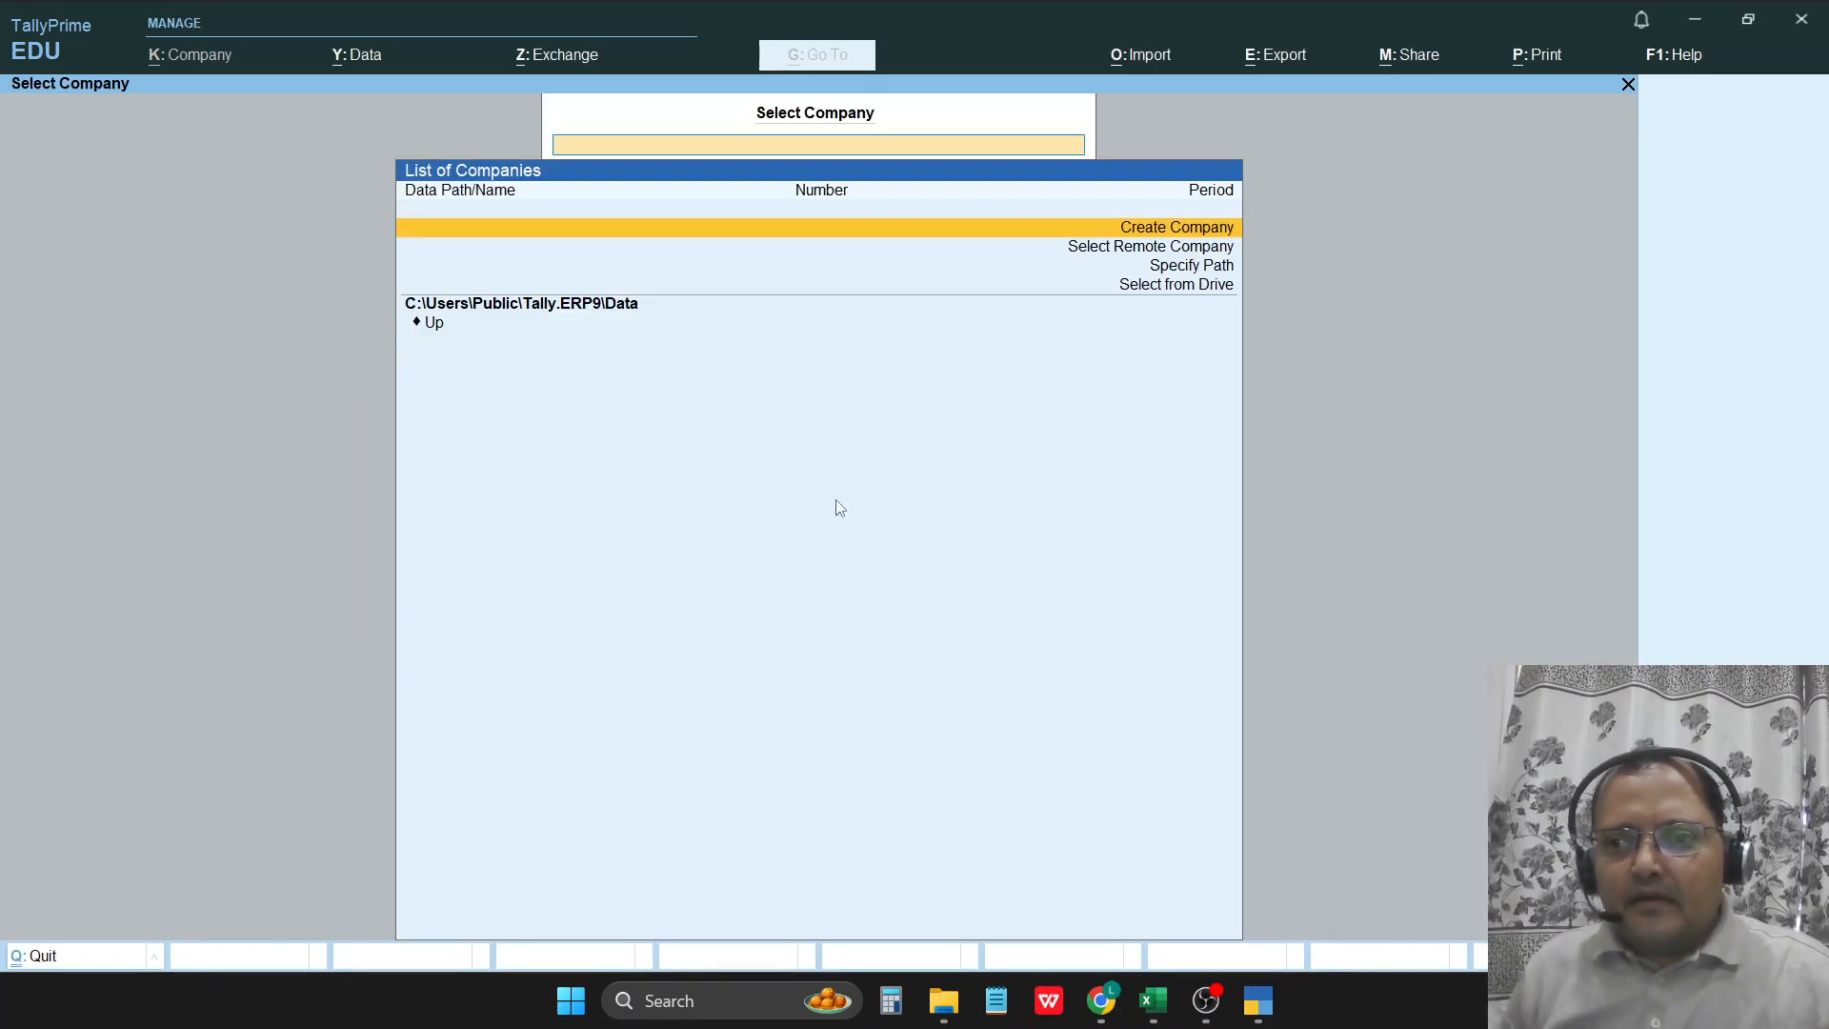
Step: Specify the company data path in TallyPrime as C:\AUDIT 2025\ABC & CO, copied from the folder's address in File Explorer
key(Down)
key(Down)
key(Return)
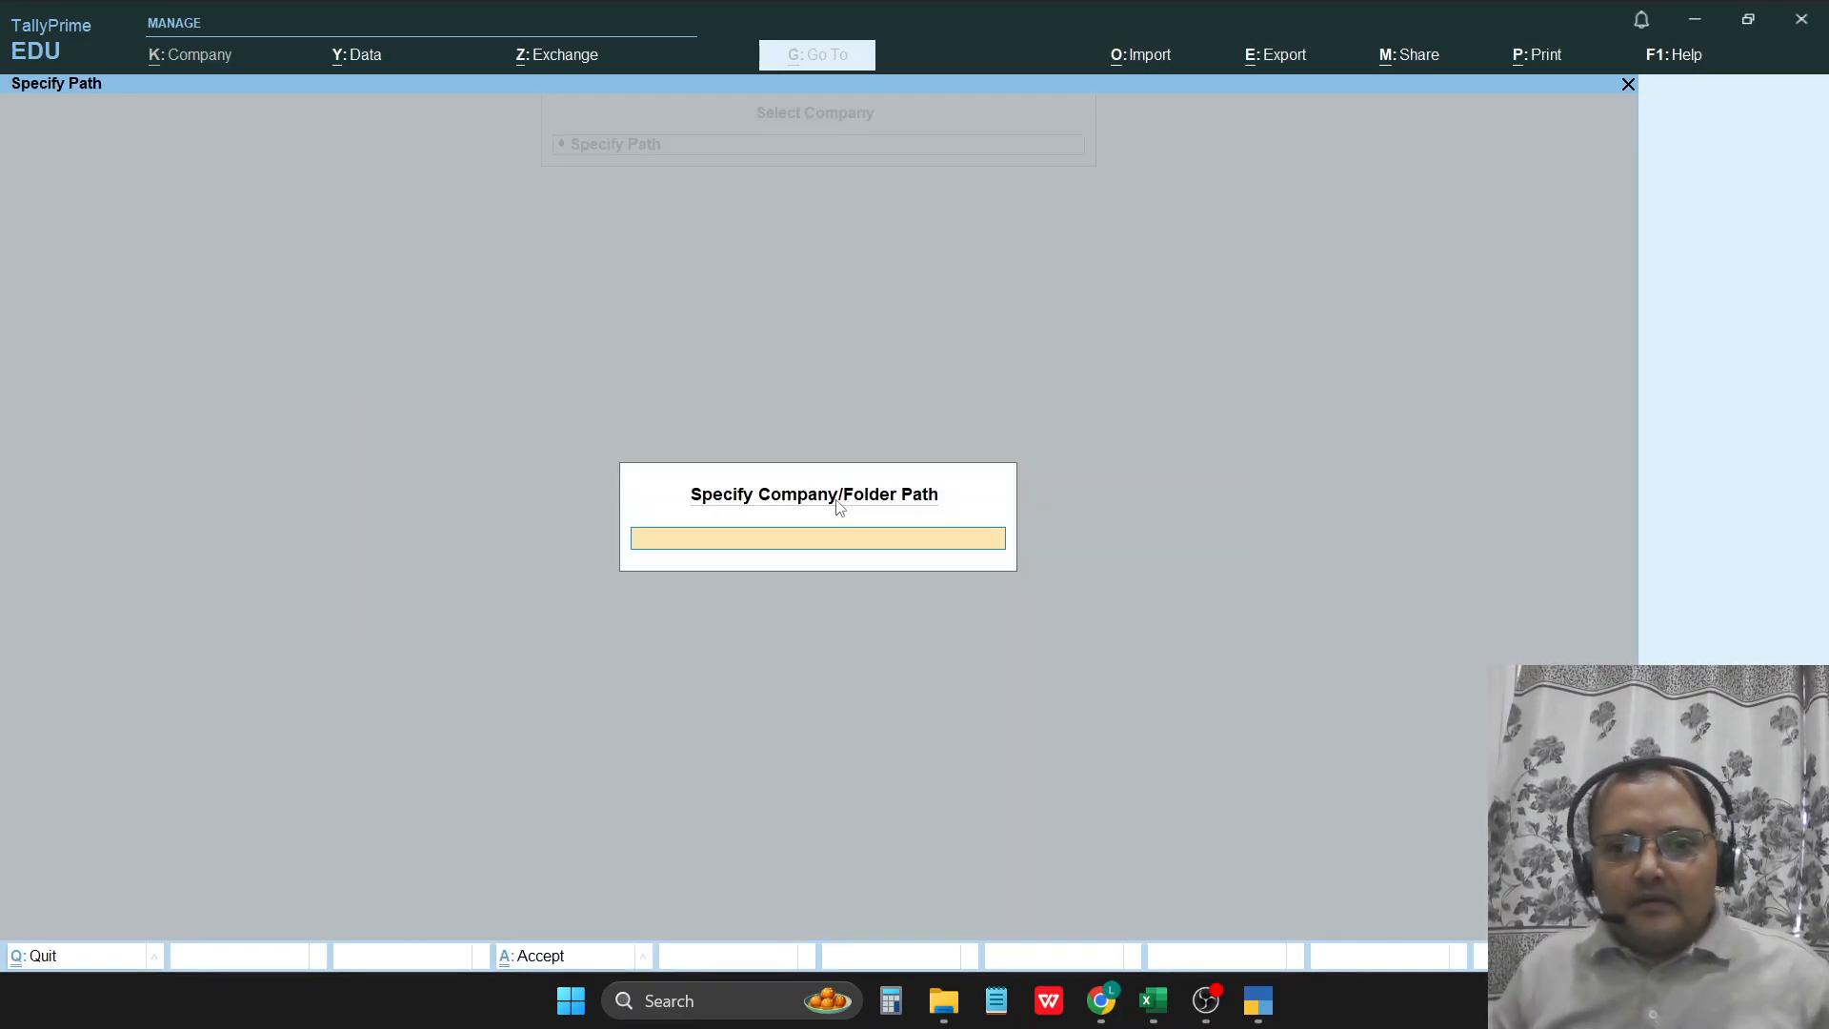
click(943, 1001)
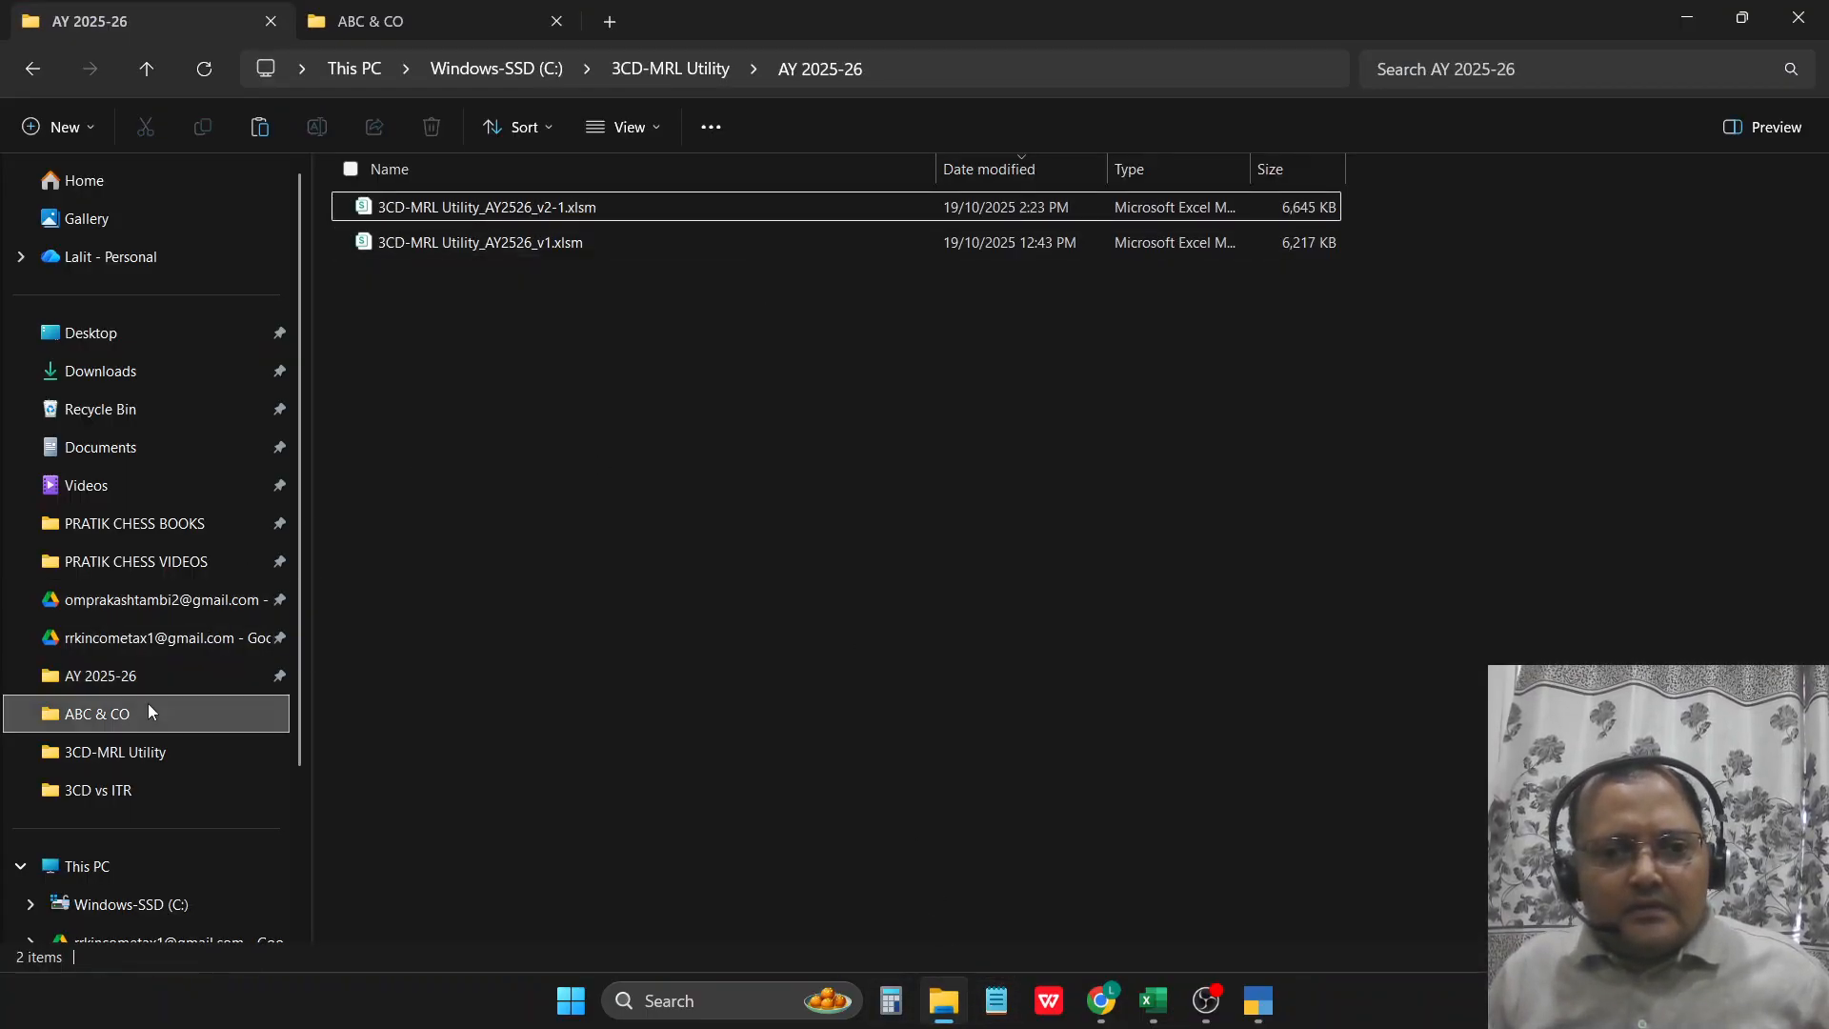
click(497, 16)
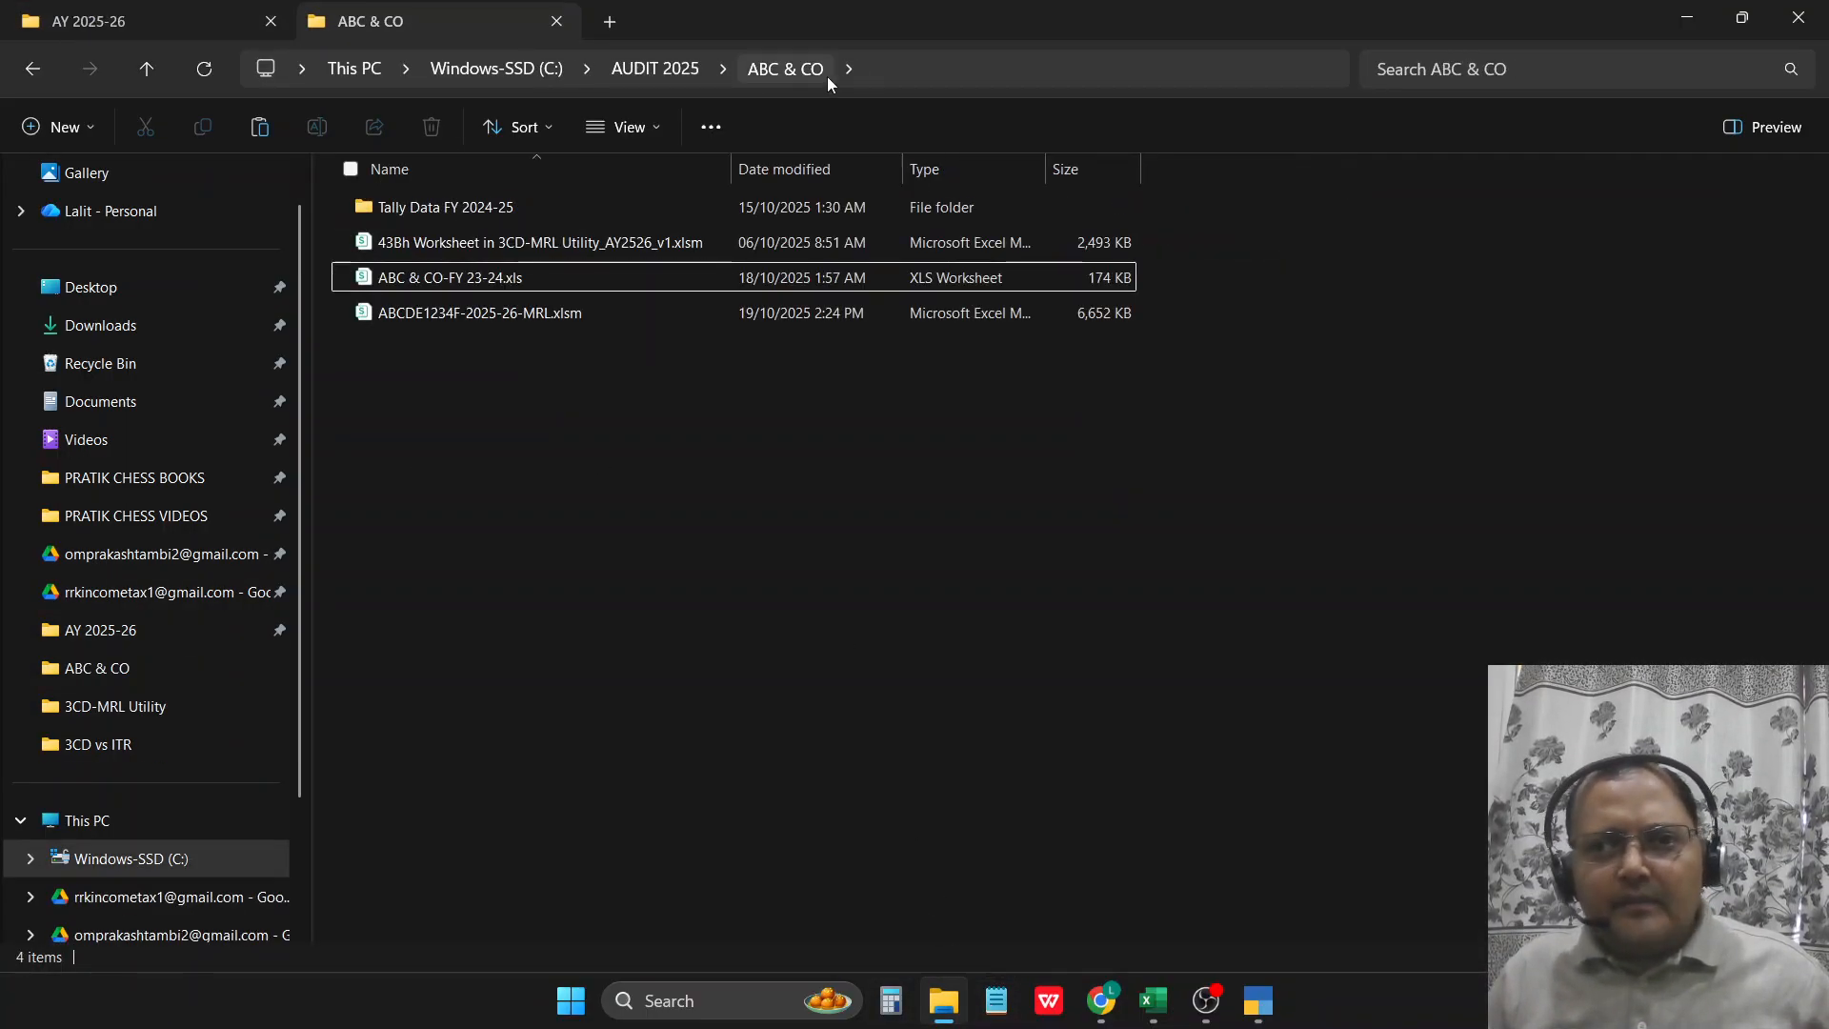
click(926, 74)
key(ctrl+c)
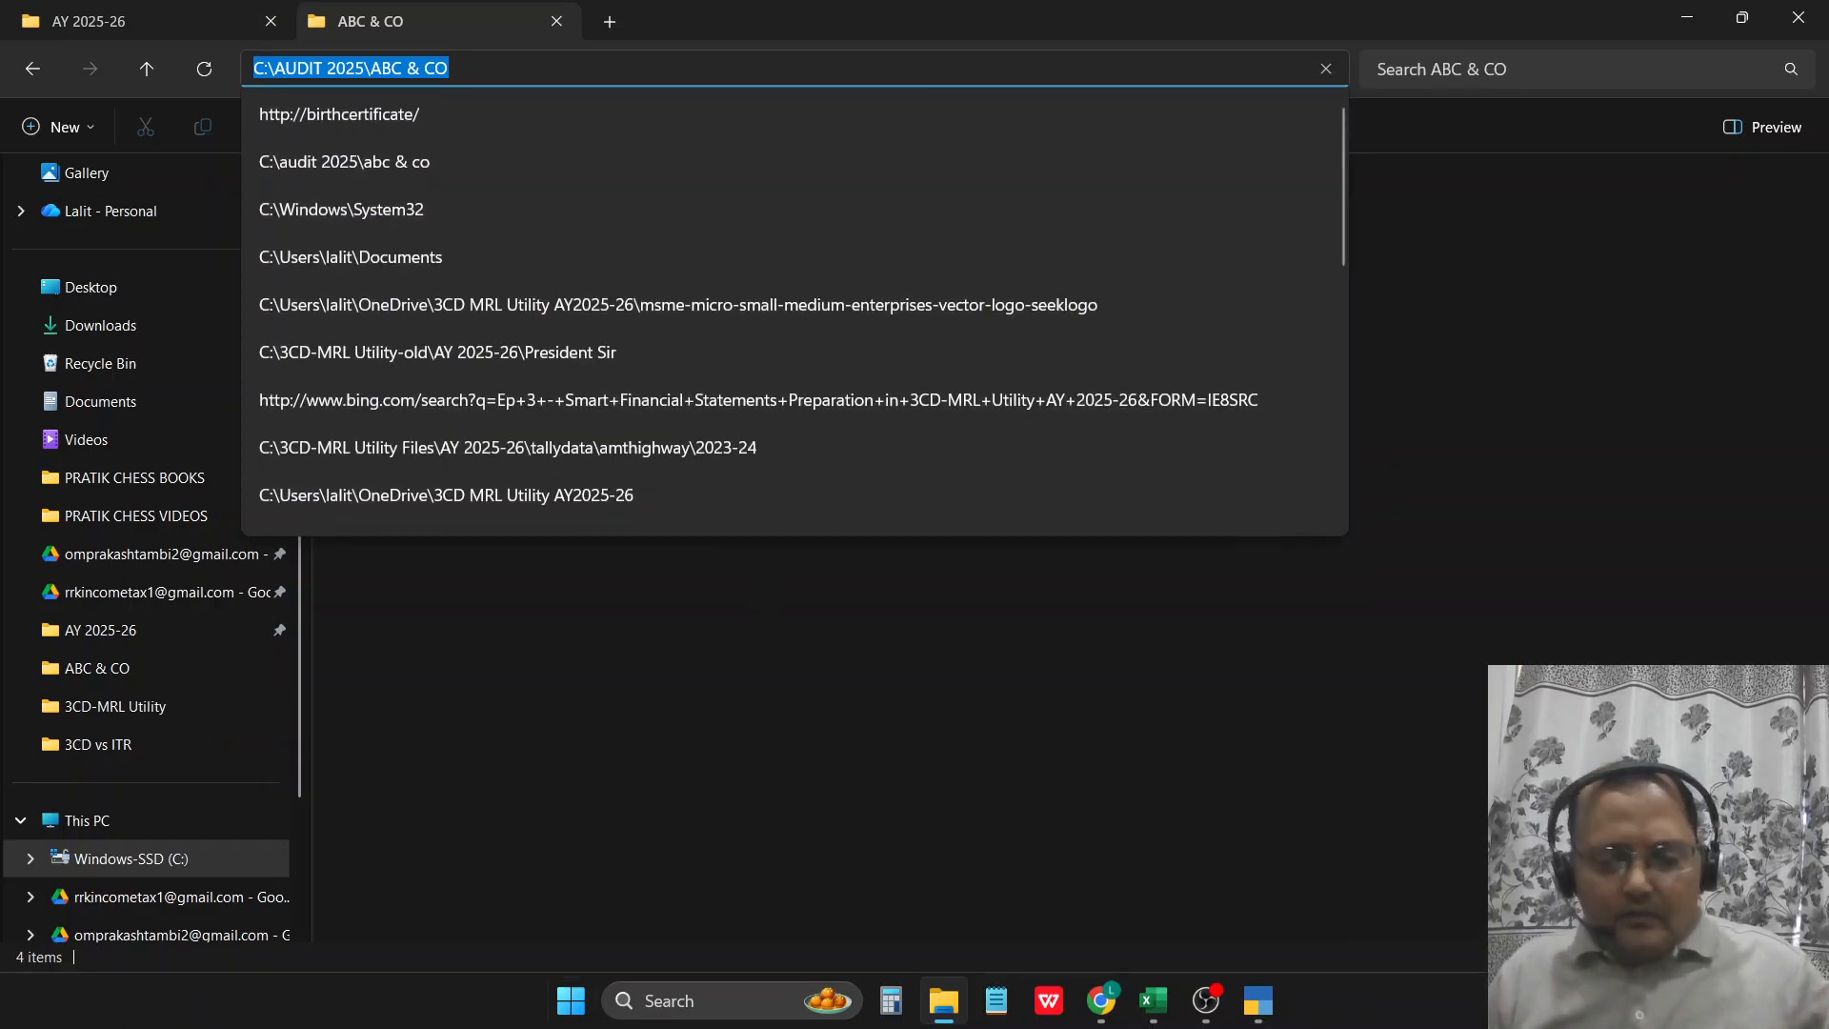
click(1257, 1000)
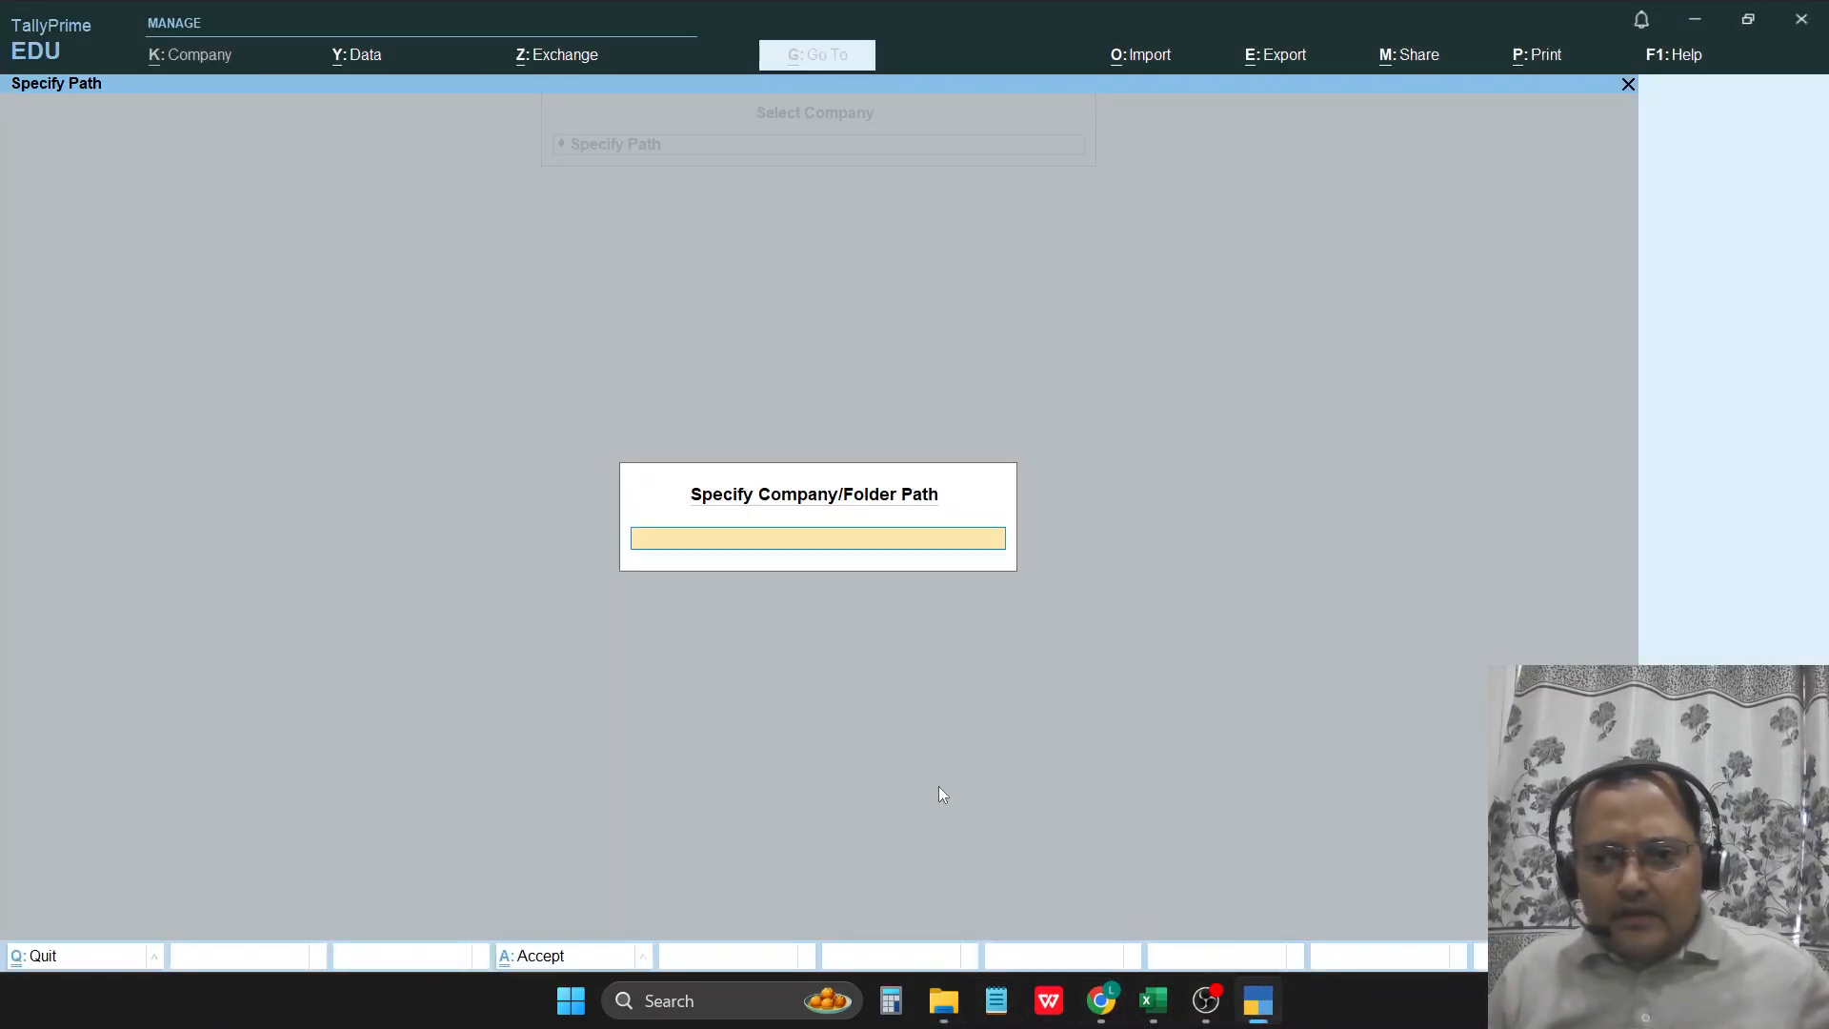
key(ctrl+v)
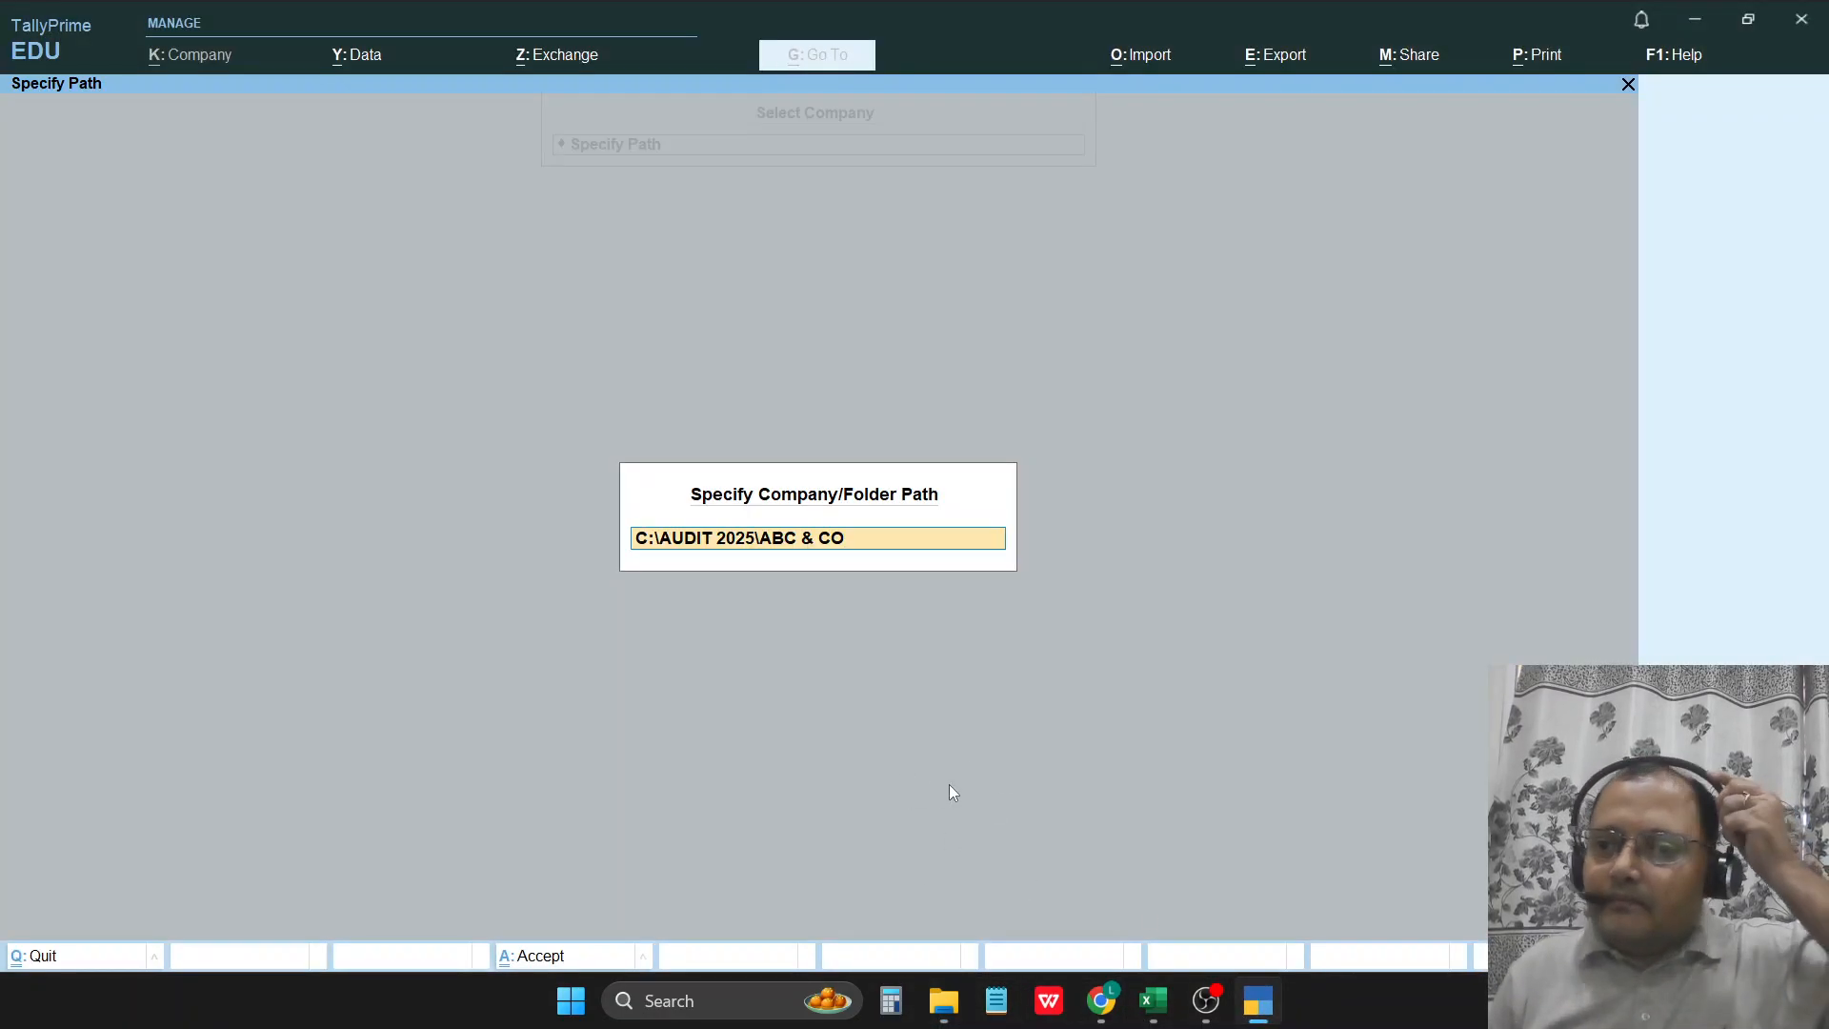
key(Return)
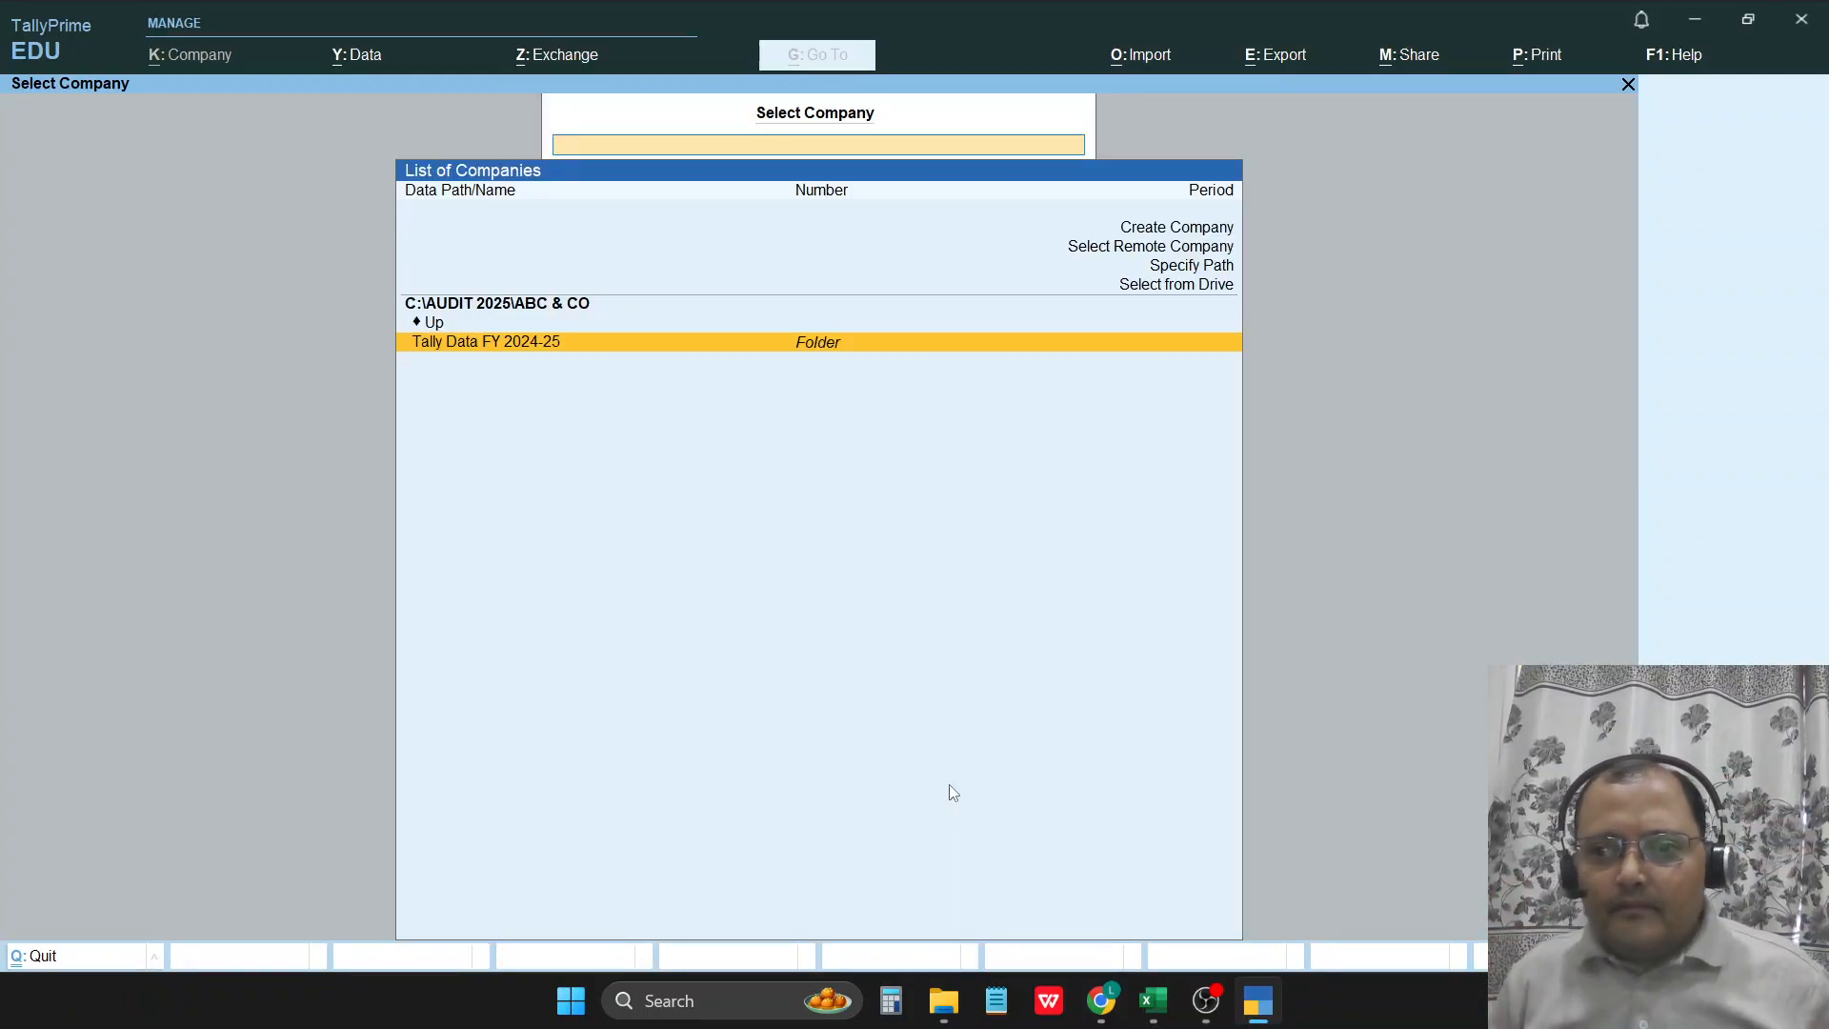
Step: Open the Tally Data FY 2024-25 folder and load the ABC & Co. company
key(Up)
key(Return)
key(Down)
key(Return)
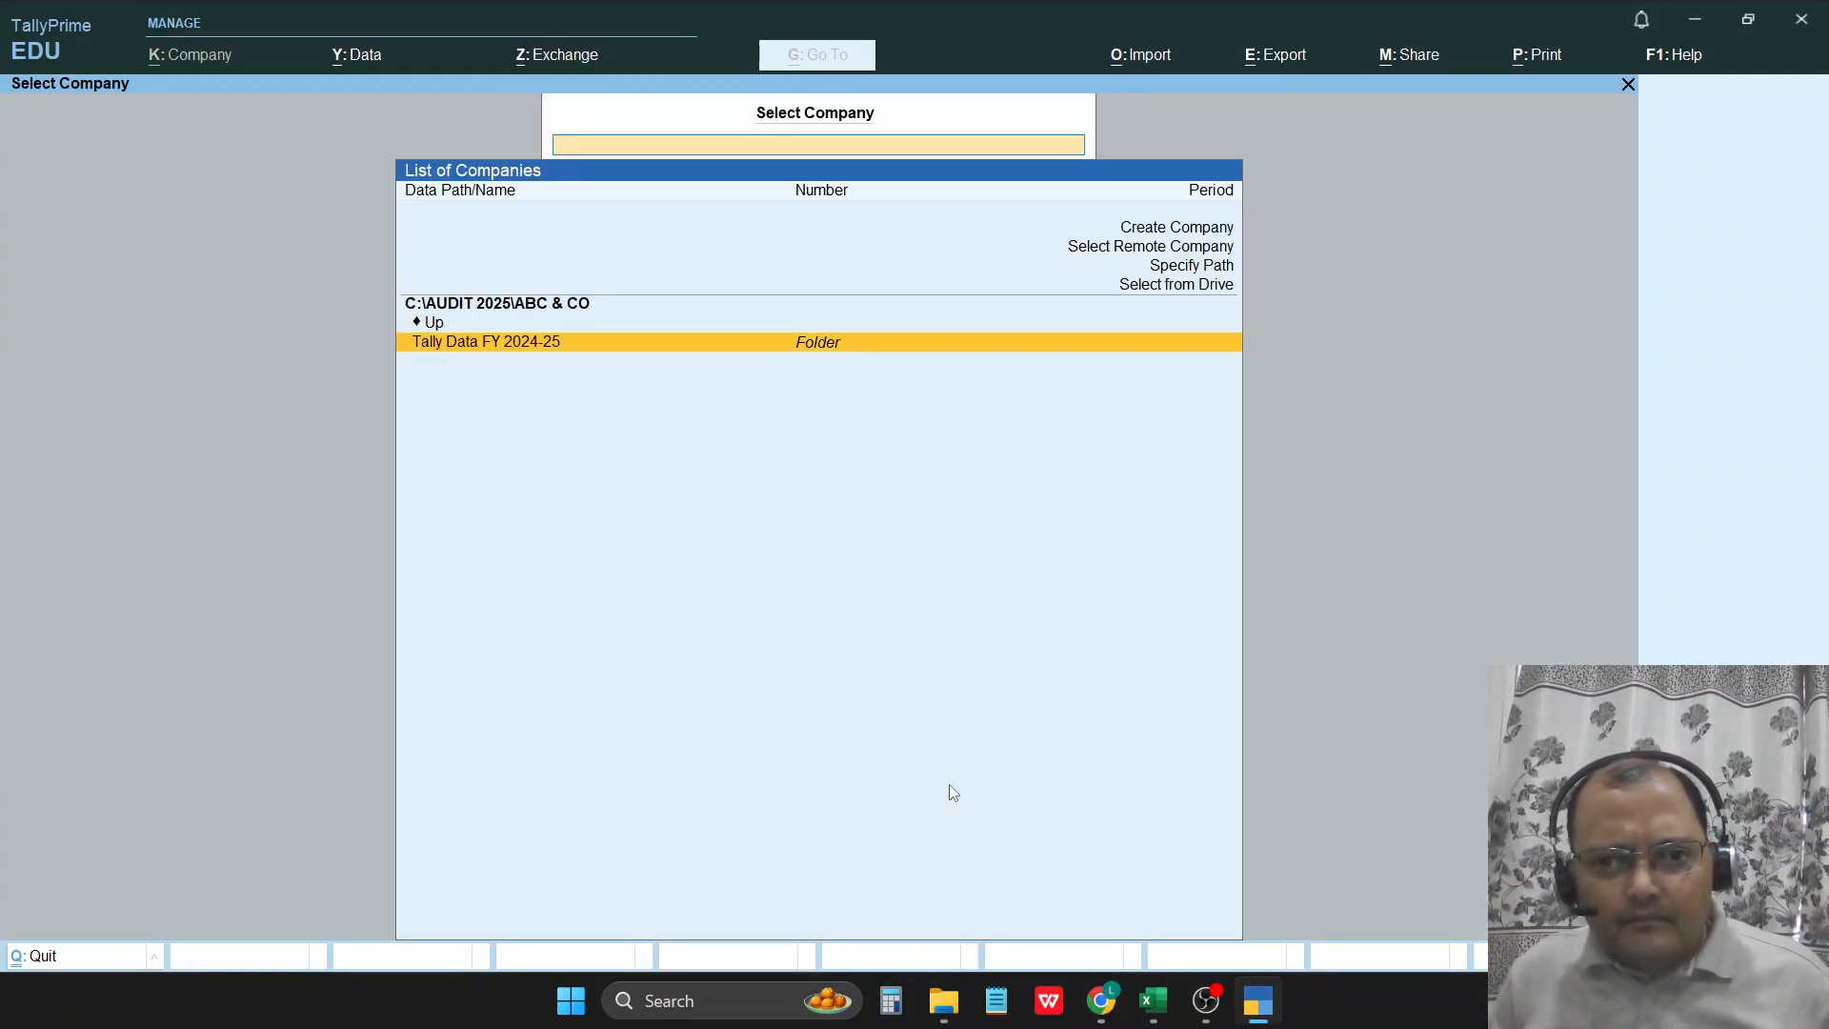
key(Return)
key(Return)
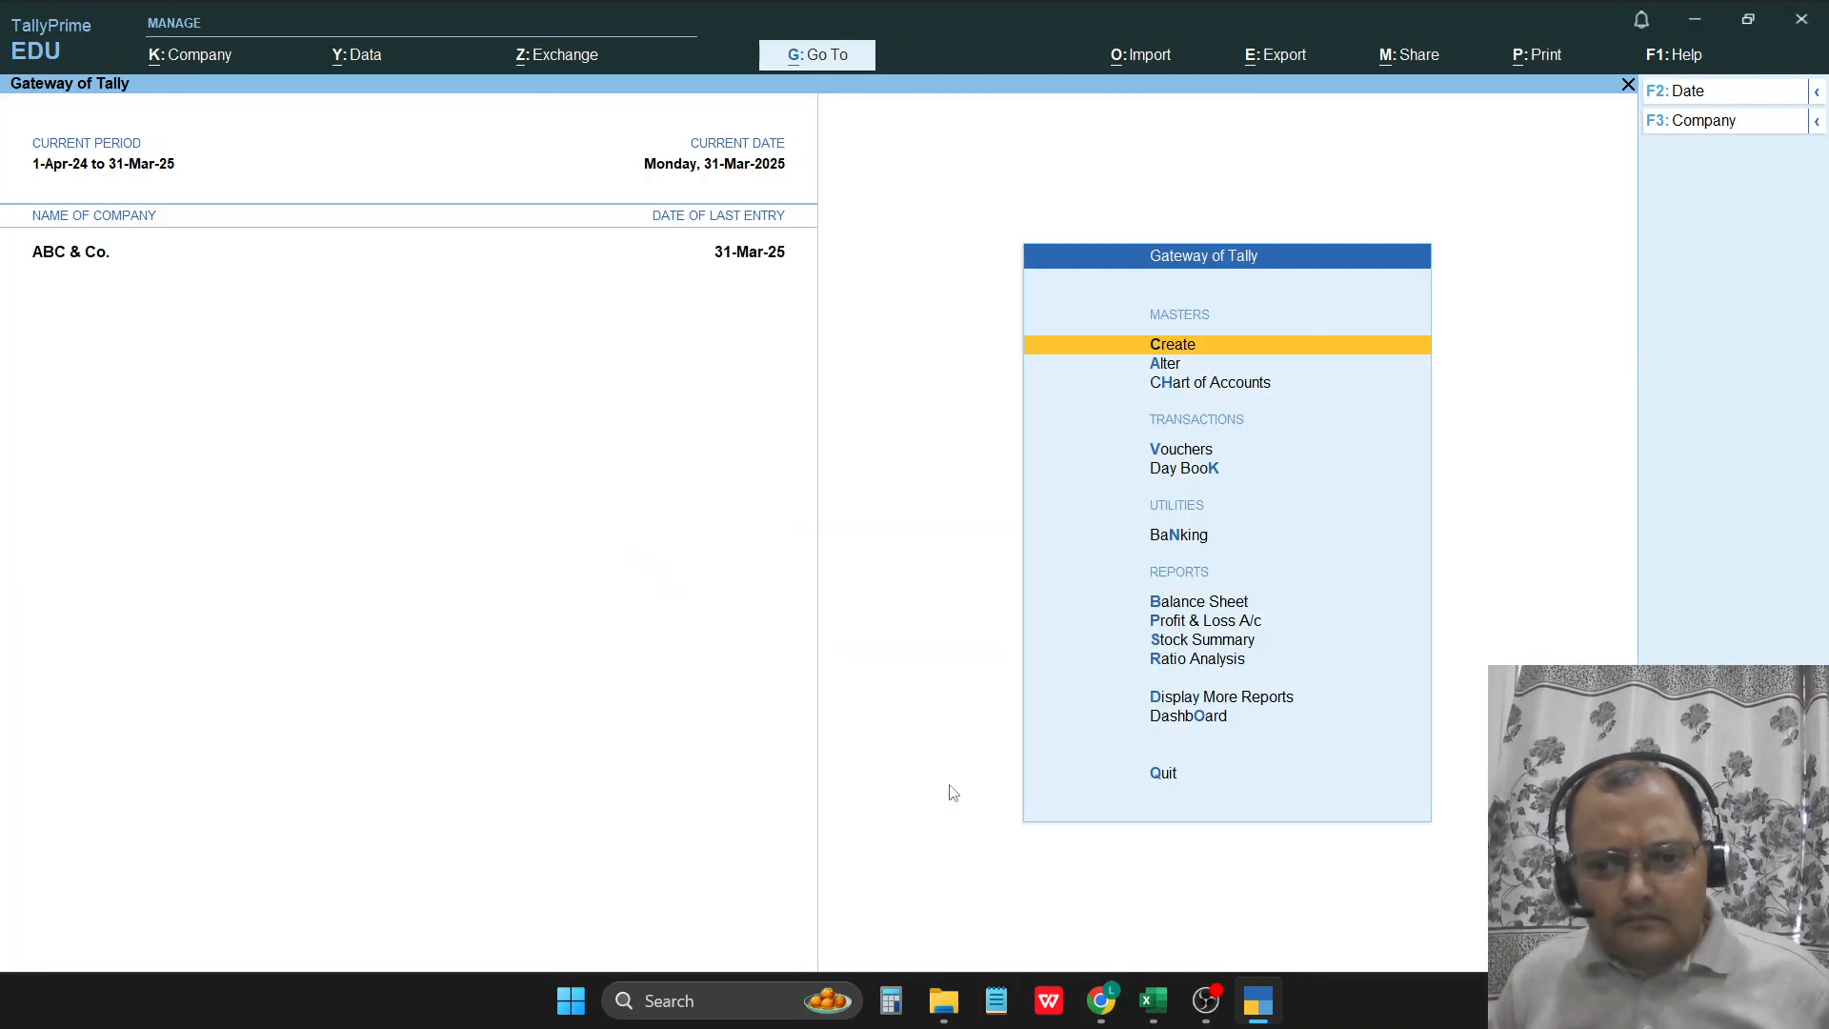
Step: Check the company's current period and the port number TallyPrime is running on
key(alt+F2)
key(Escape)
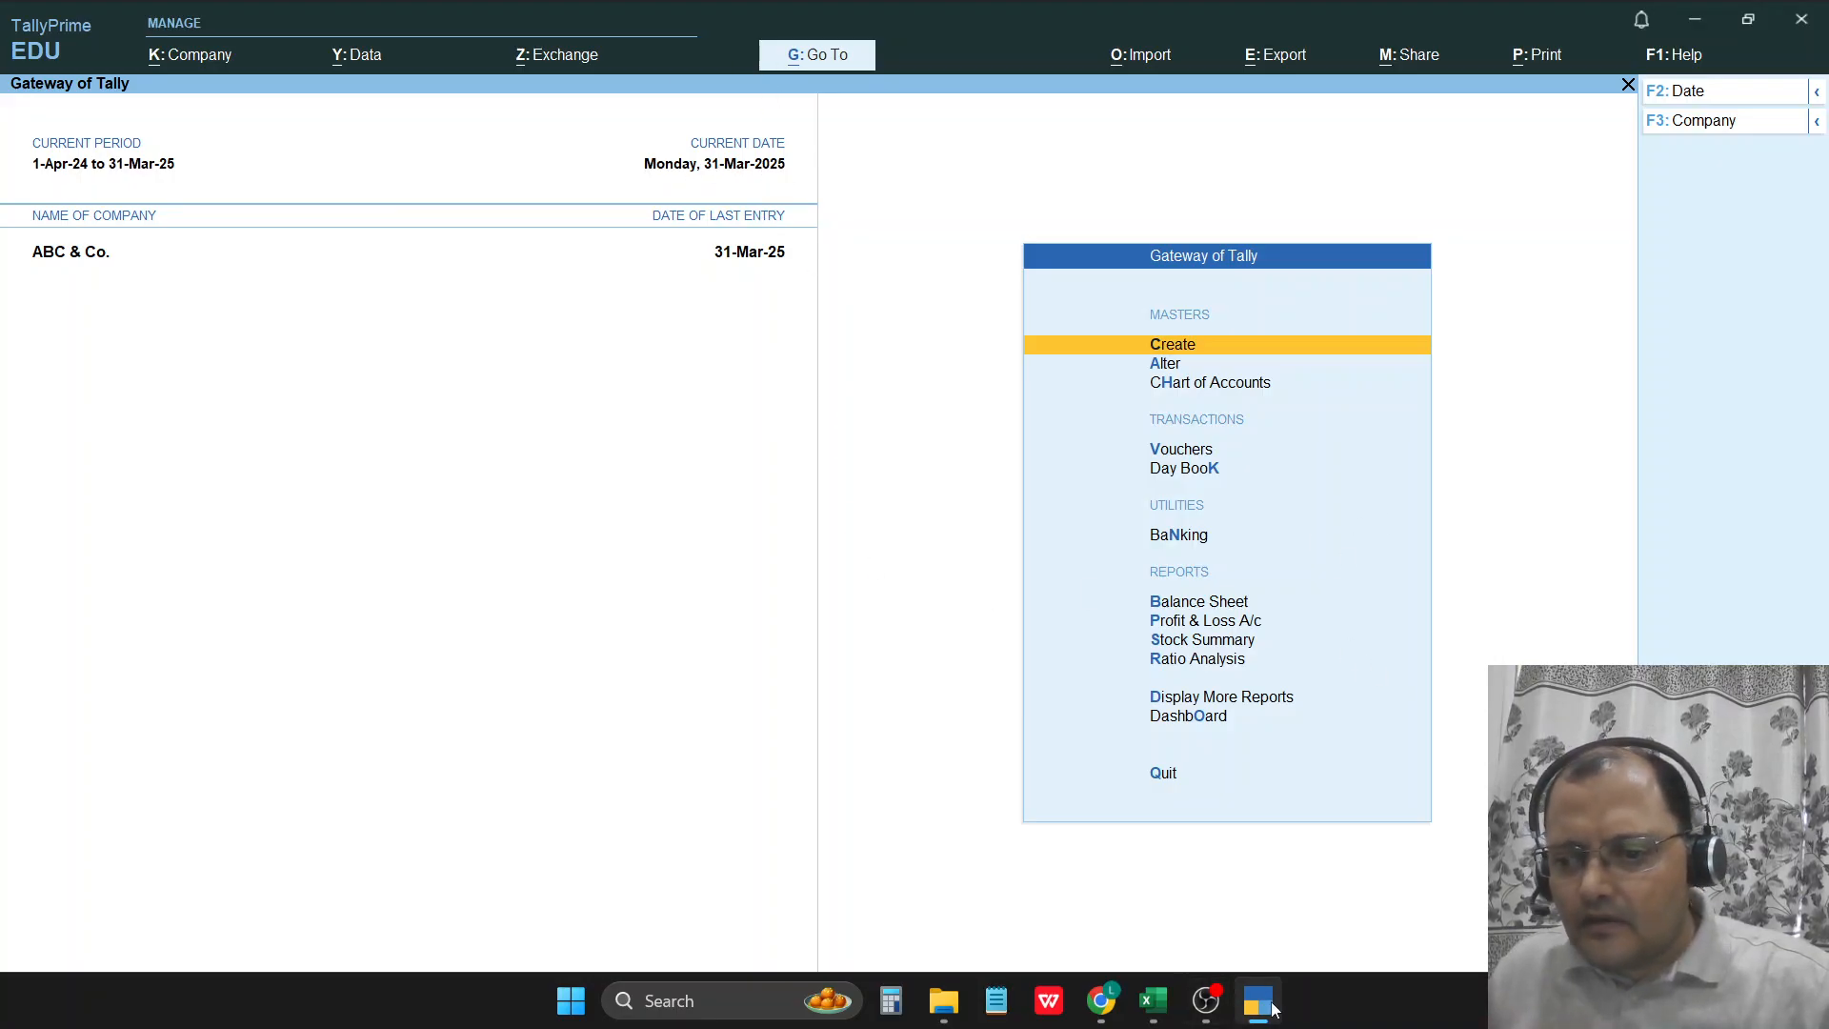
mouse_move(1271, 1007)
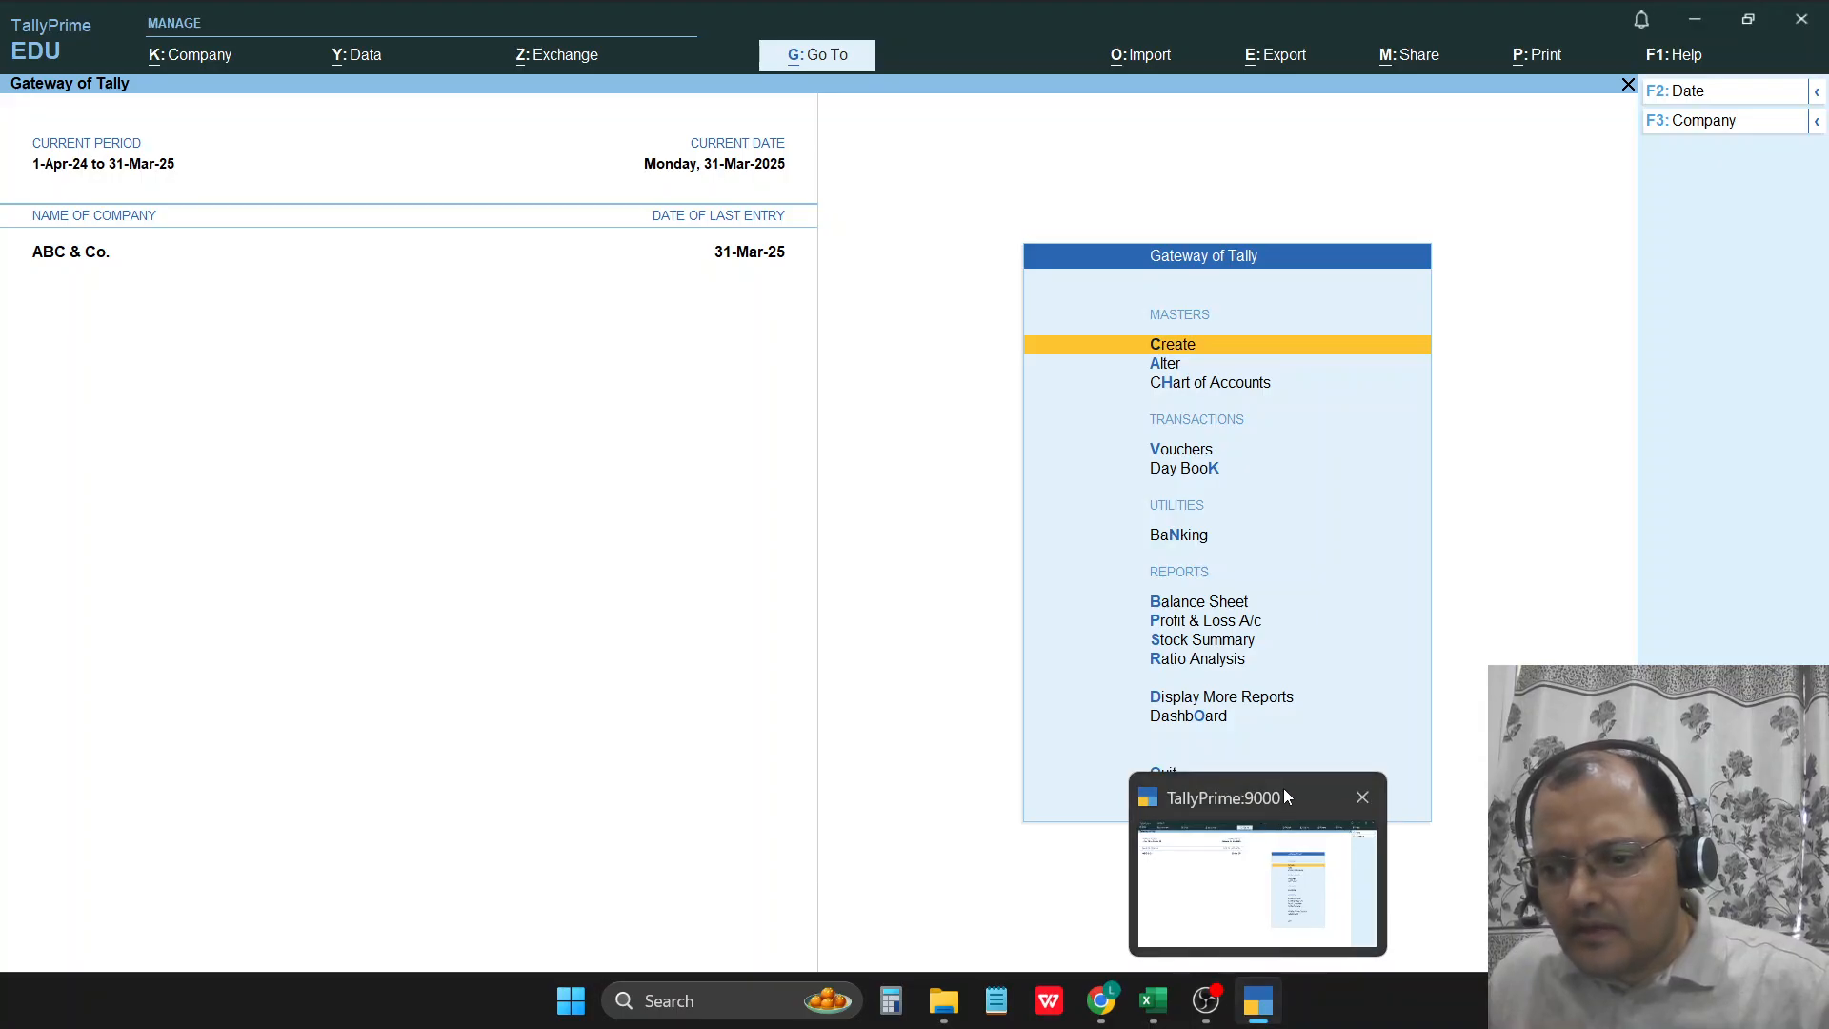
Step: In the Excel workbook, import the current-year group balances from Tally through ODBC port 9000
click(1153, 1000)
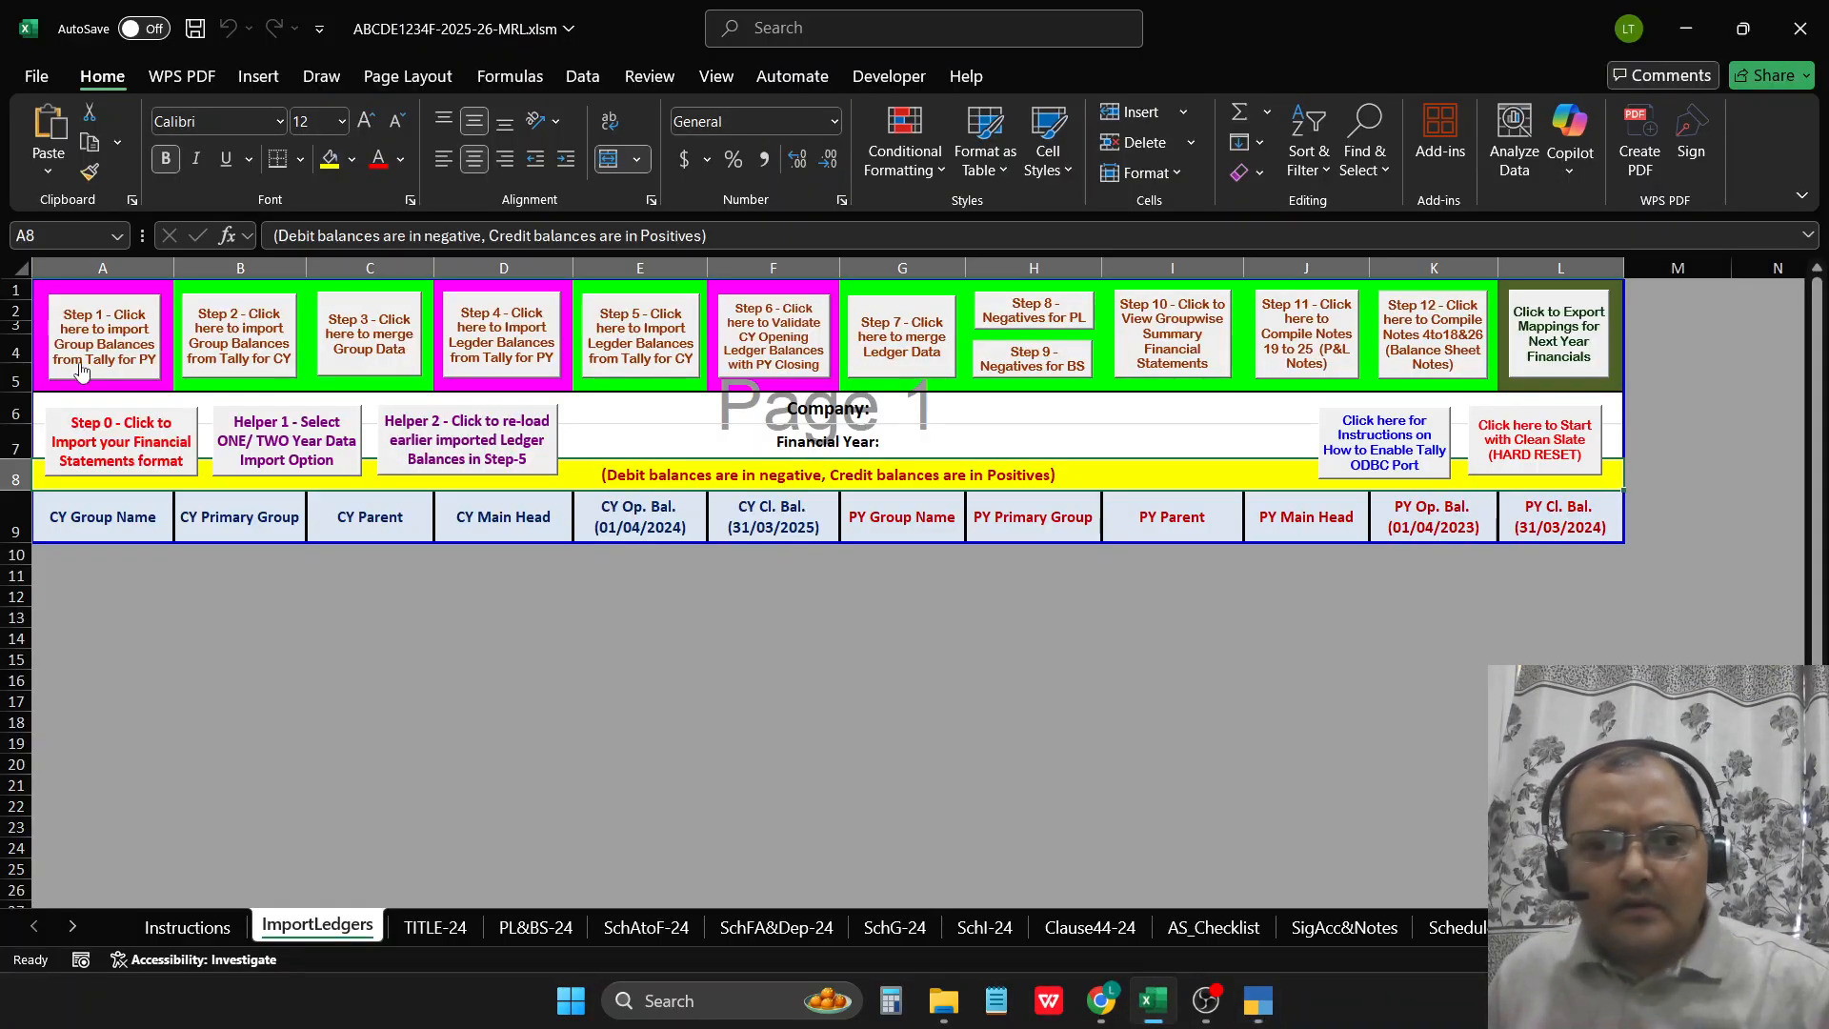
click(240, 351)
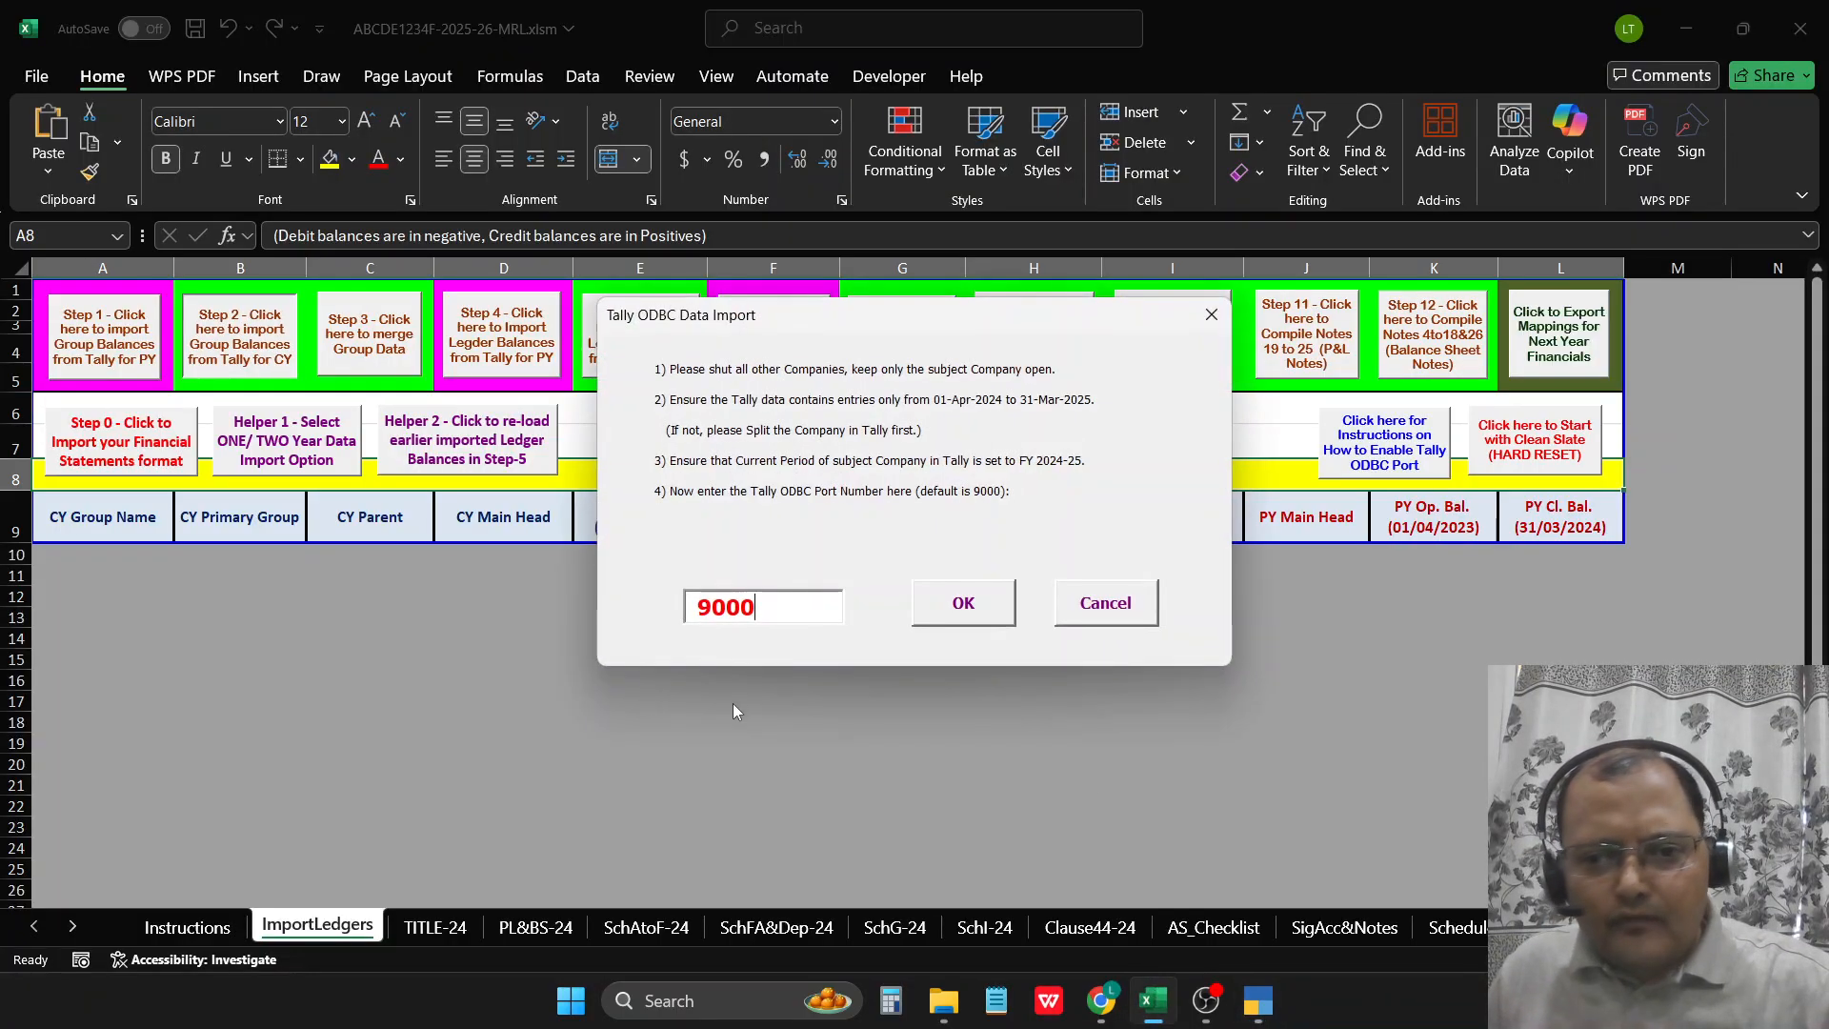
click(981, 615)
click(979, 613)
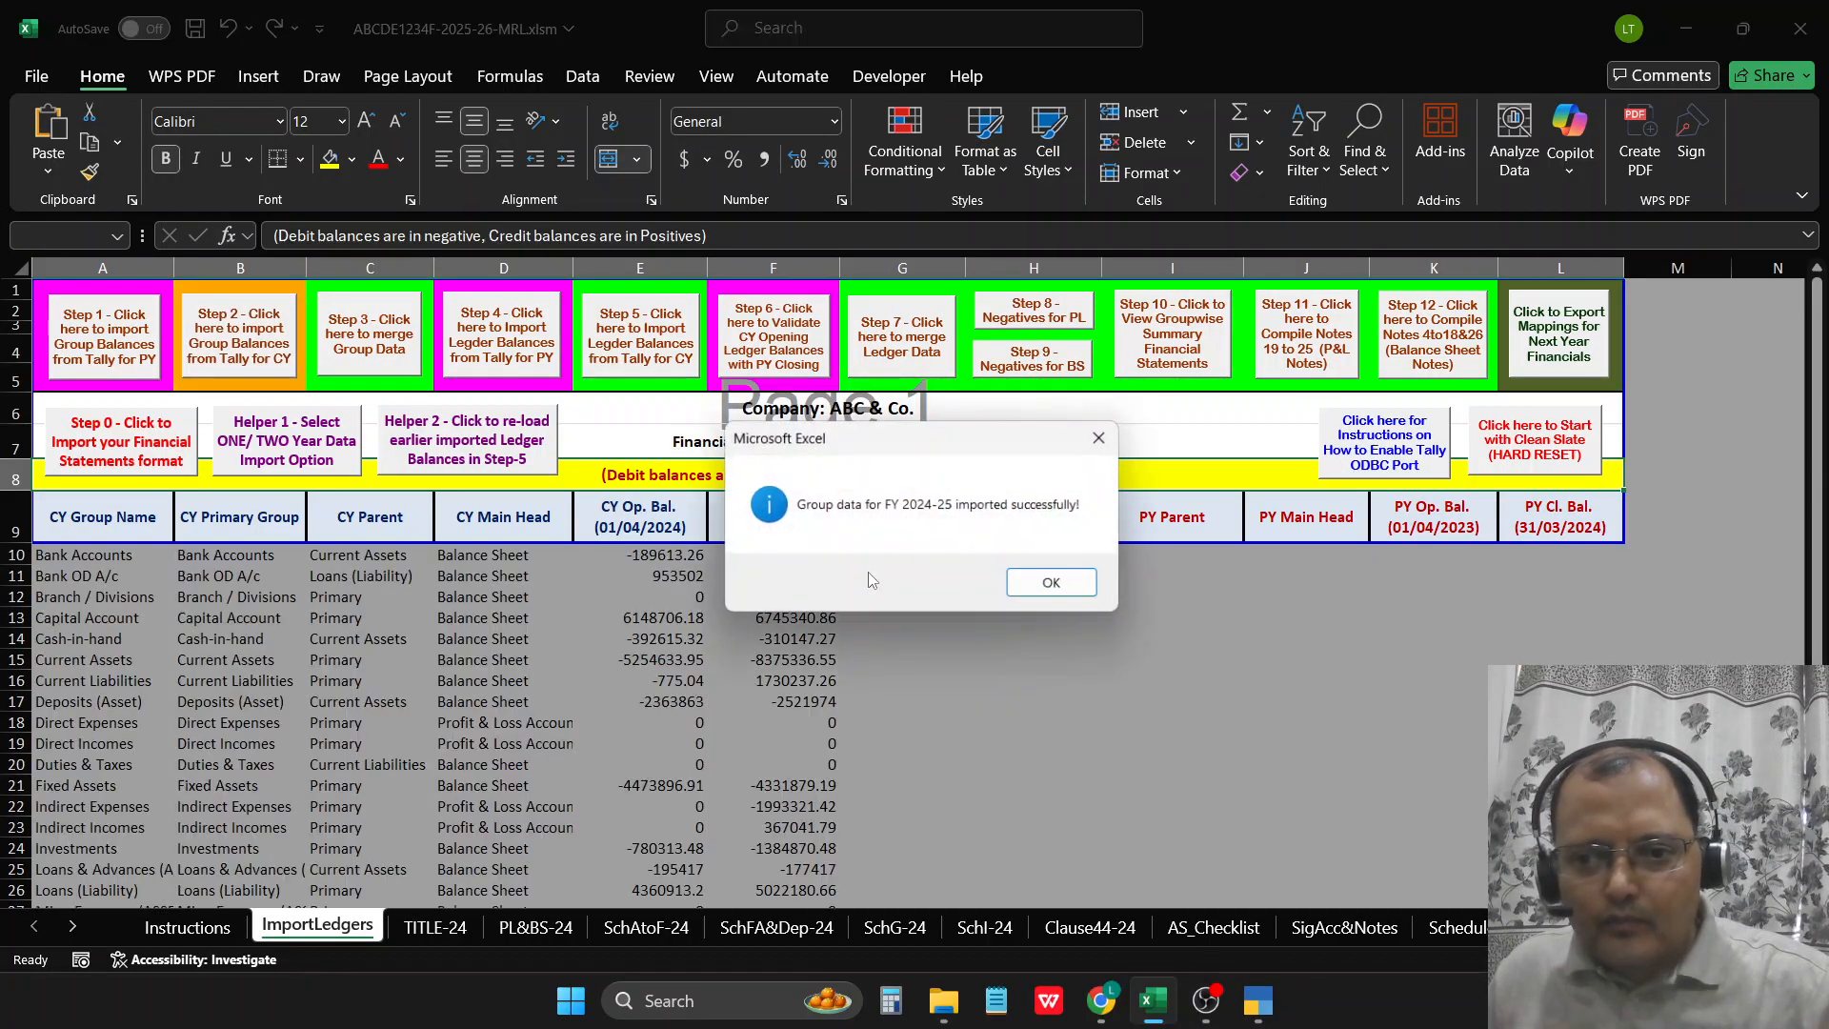
click(1057, 586)
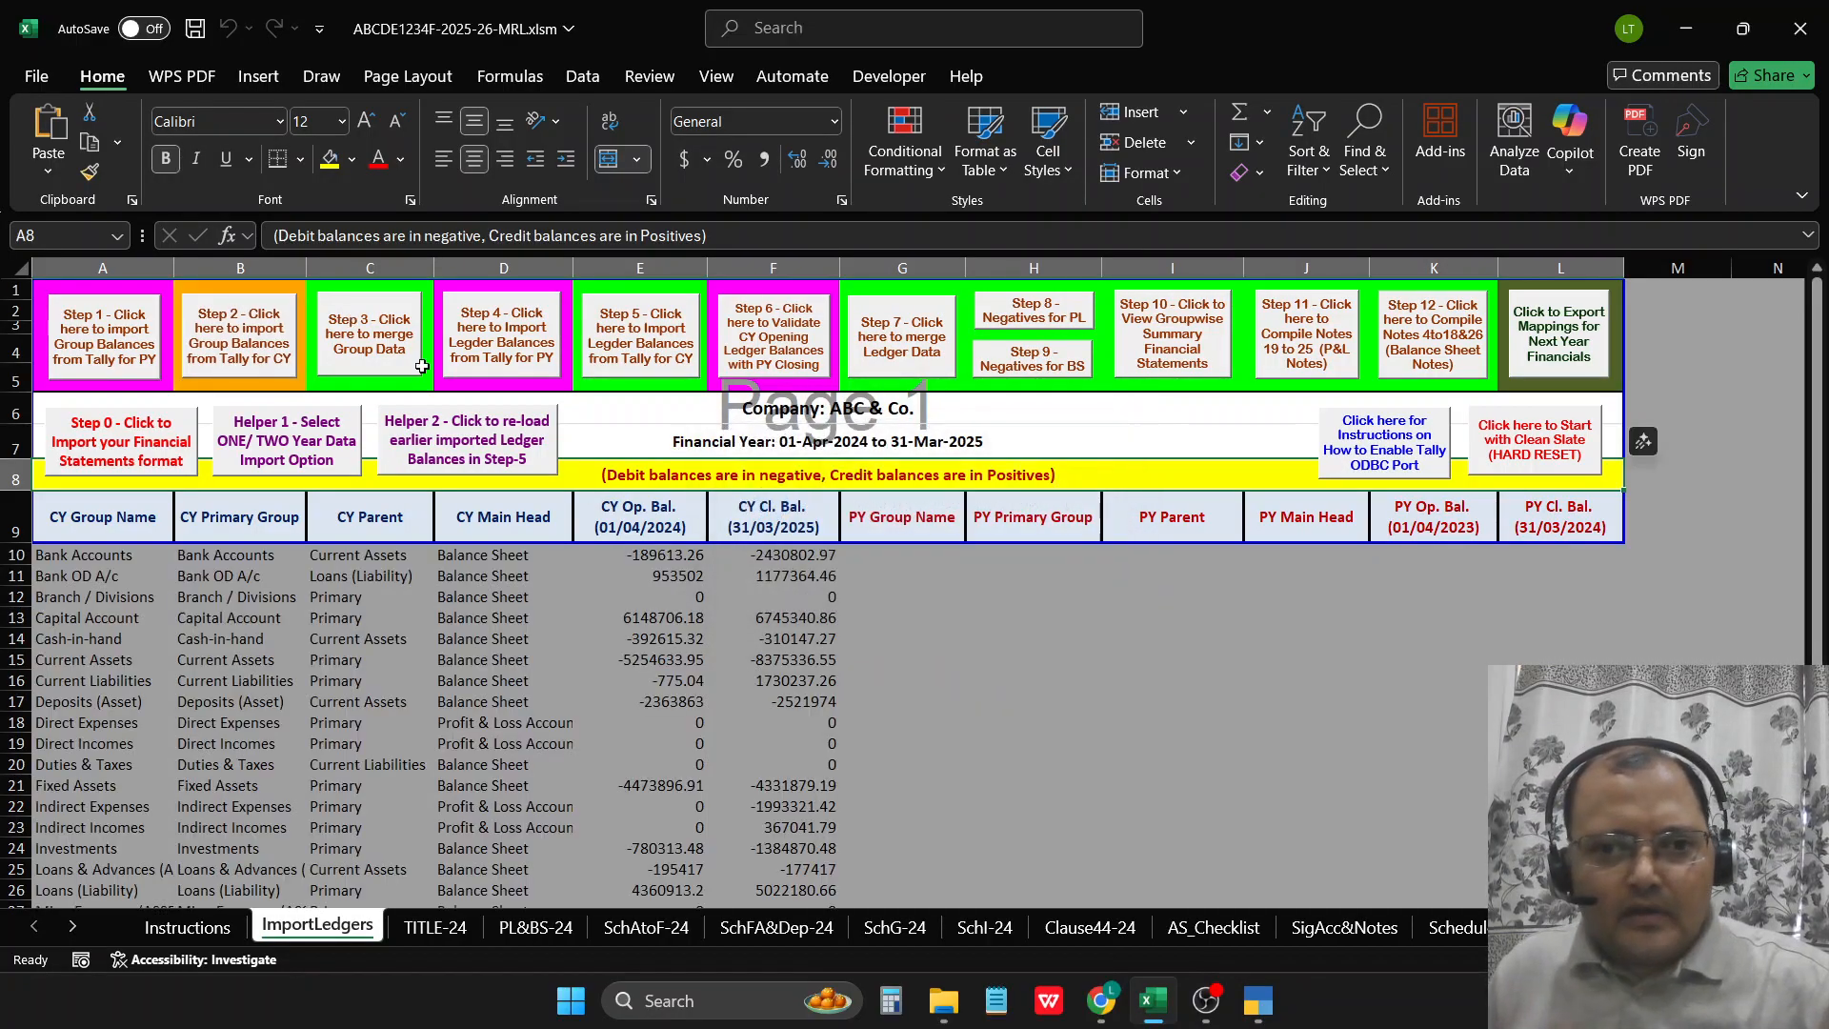
Step: Start merging the group data, then look up the Profit & Loss A/c amount in TallyPrime's Balance Sheet for ABC & Co
click(372, 364)
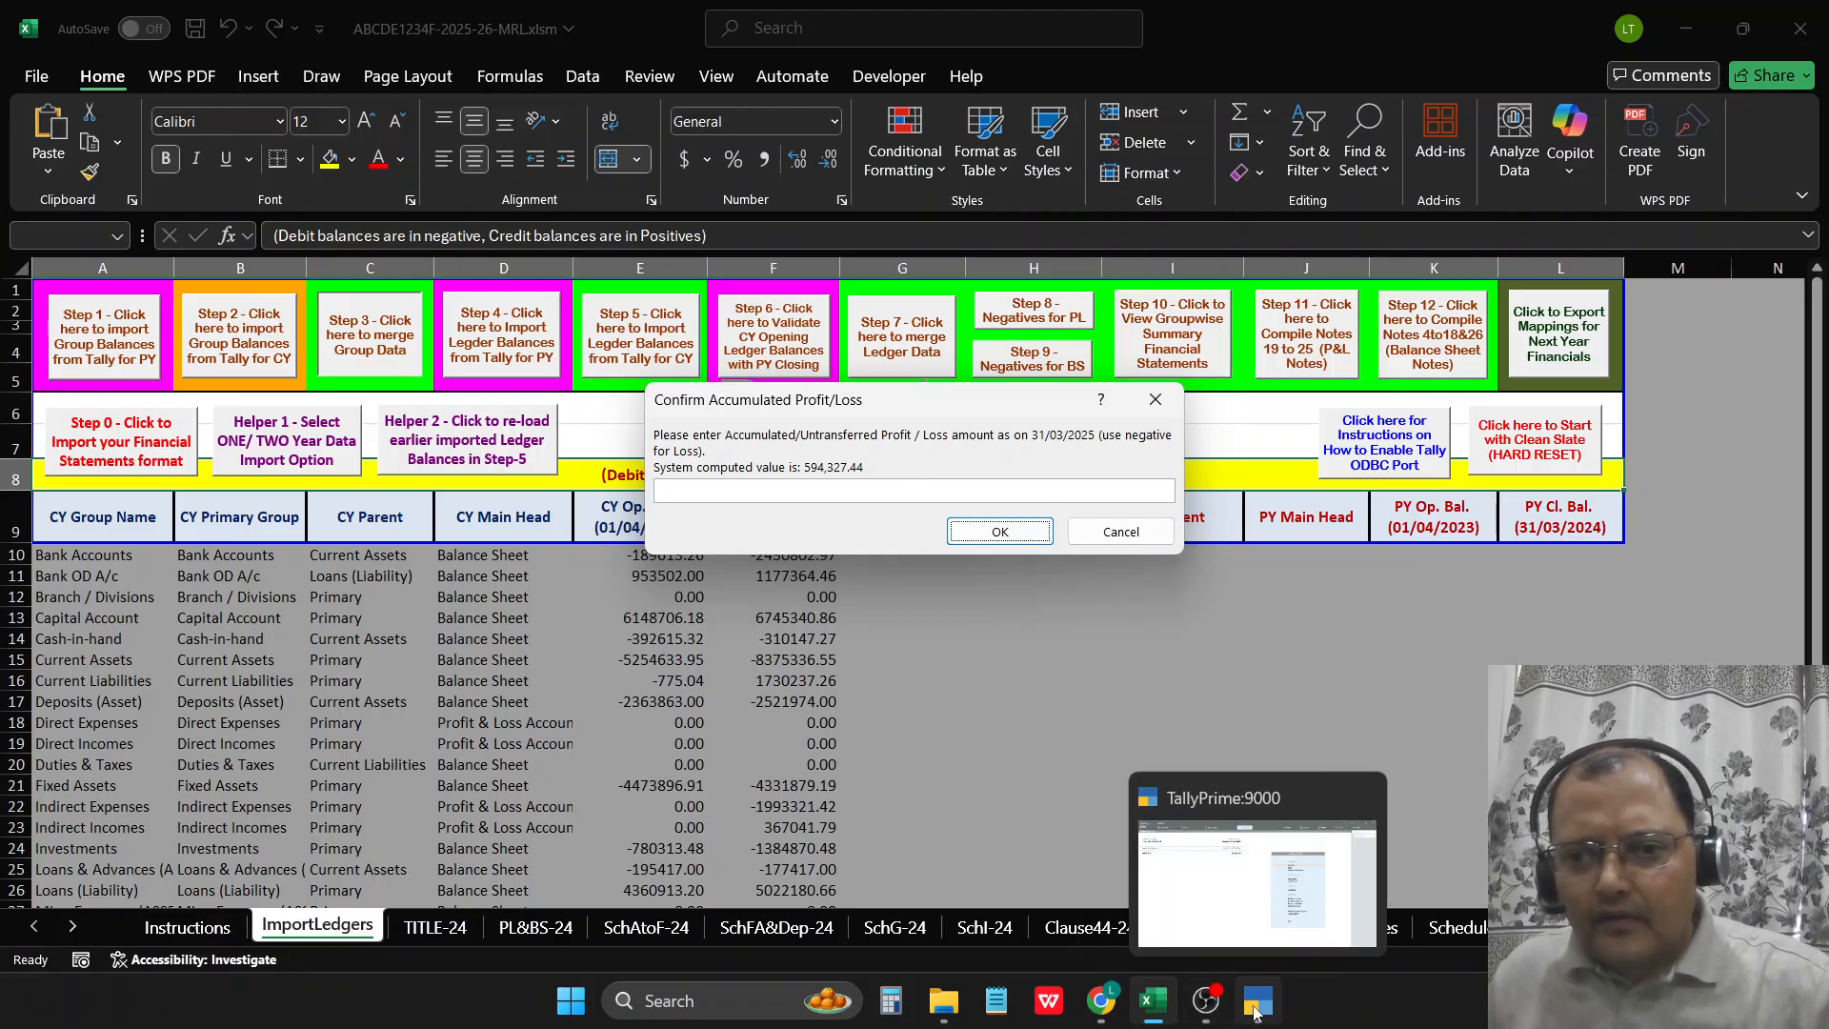
click(1255, 1012)
key(Down)
key(Down)
key(Down)
key(Down)
key(Down)
key(Down)
key(Down)
key(Up)
key(Return)
key(Down)
key(Down)
key(Down)
key(Down)
key(Up)
key(Down)
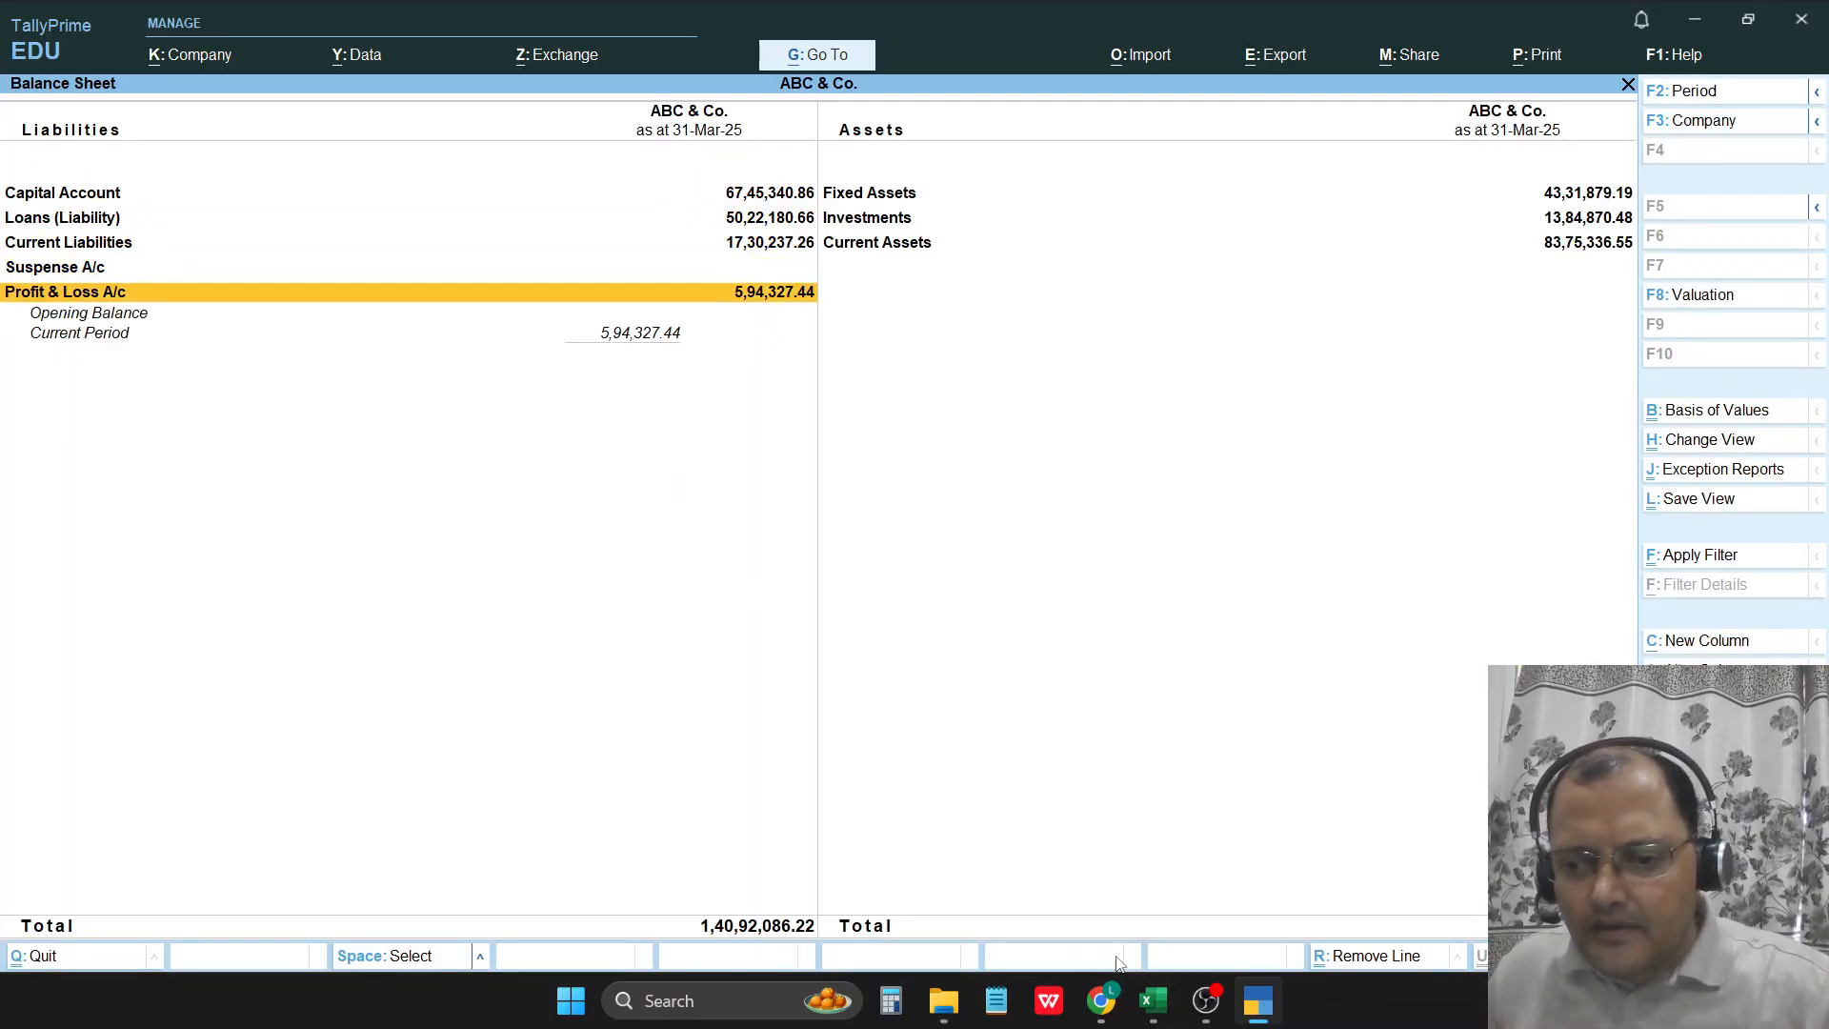
Step: Back in the Excel workbook, enter 594327 as the accumulated profit as on 31/03/2025 for the group data merge
click(1153, 1002)
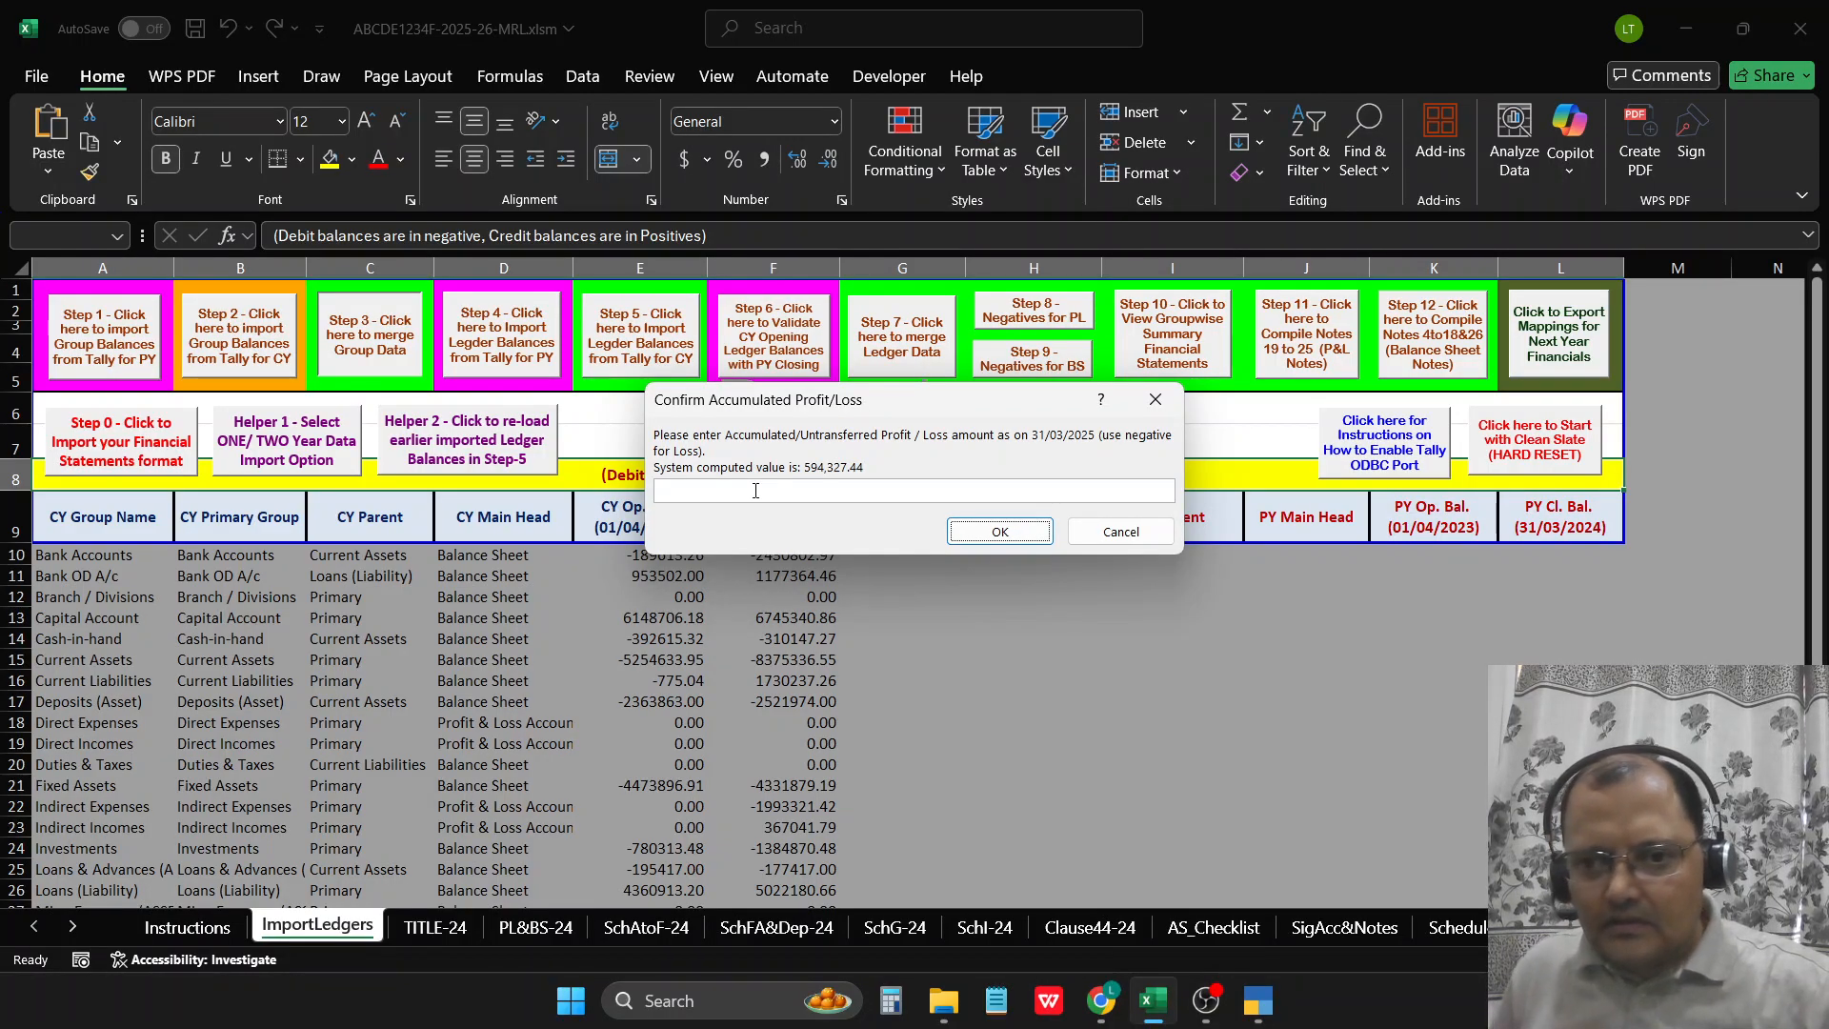
click(758, 489)
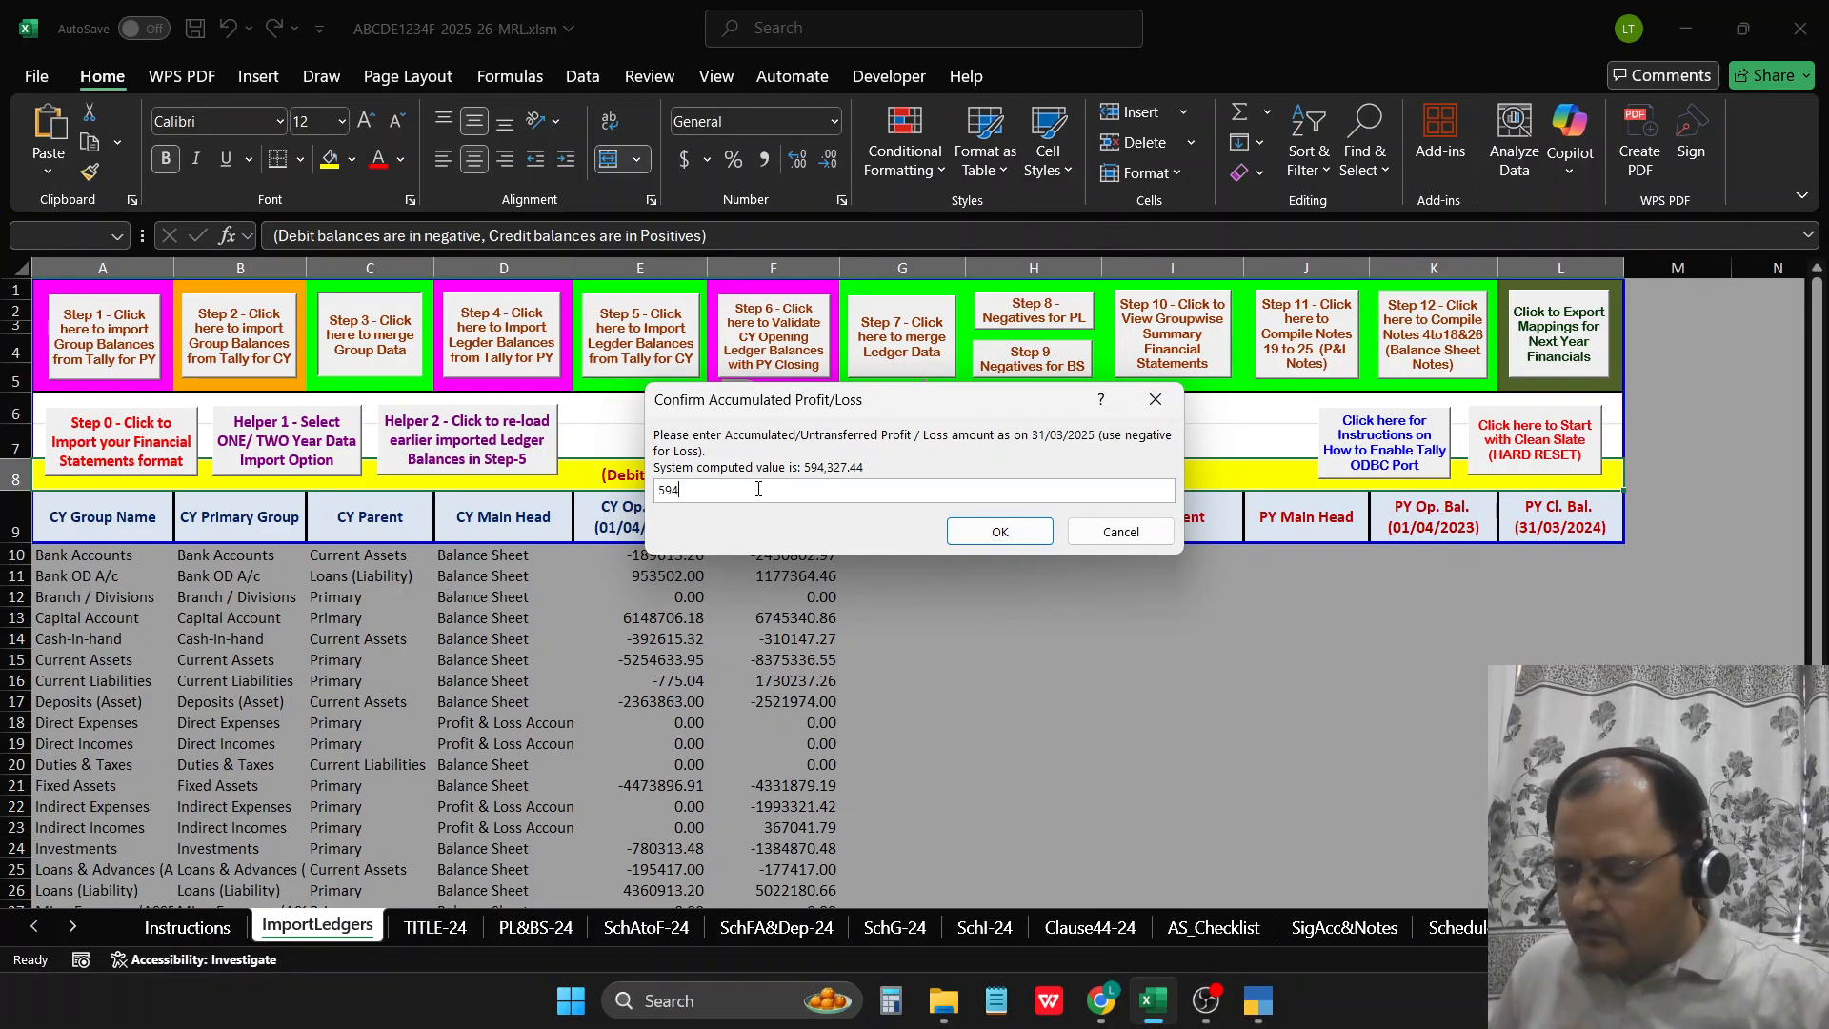
key(Left)
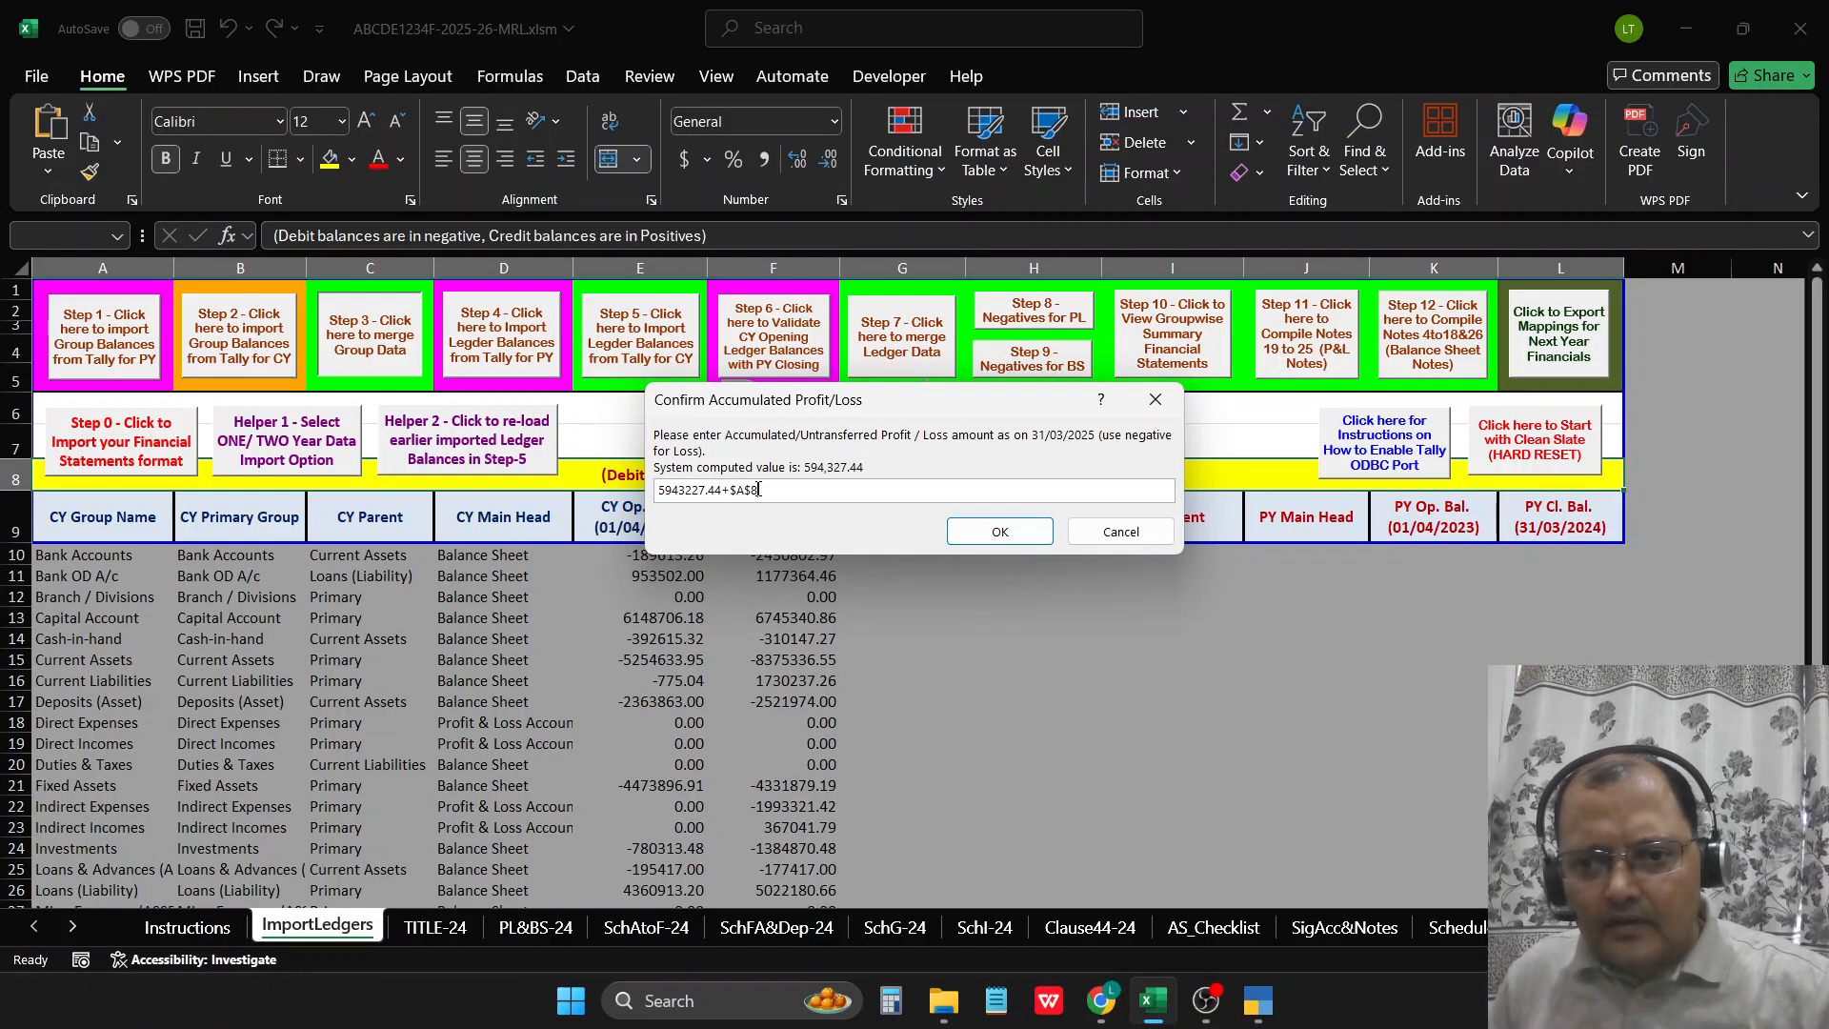
text(594327)
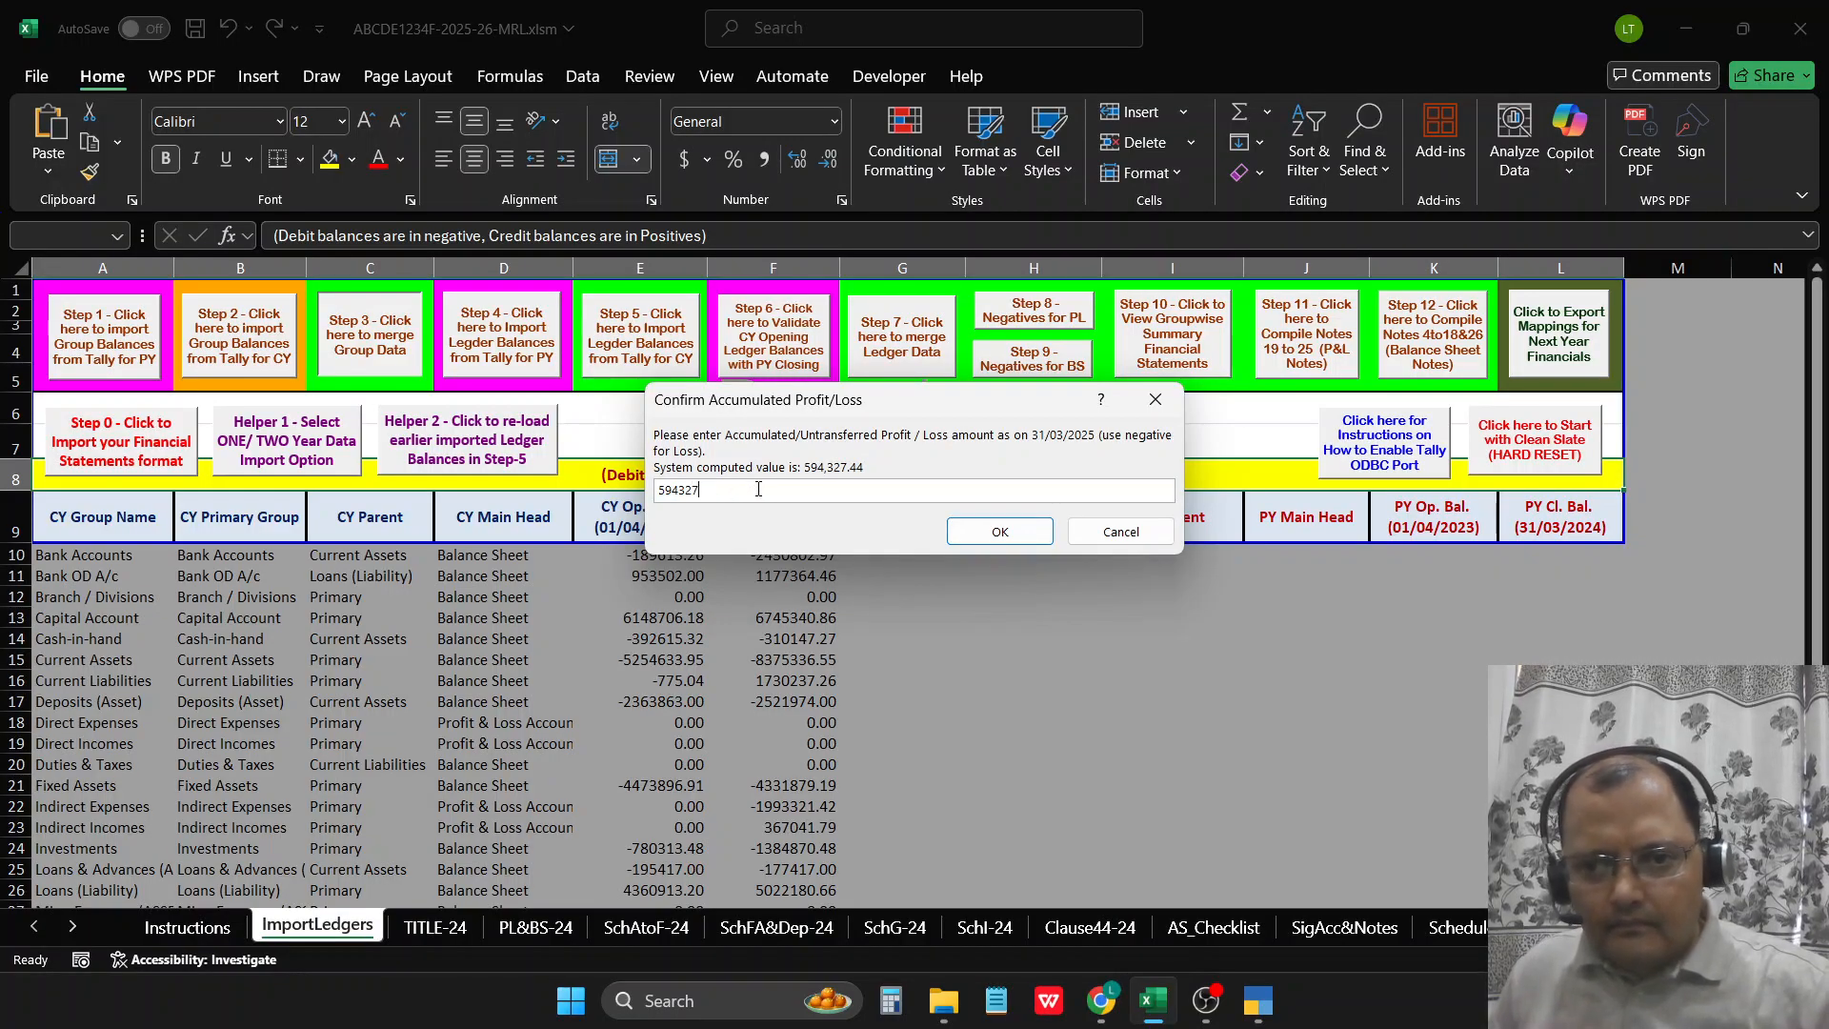
key(Return)
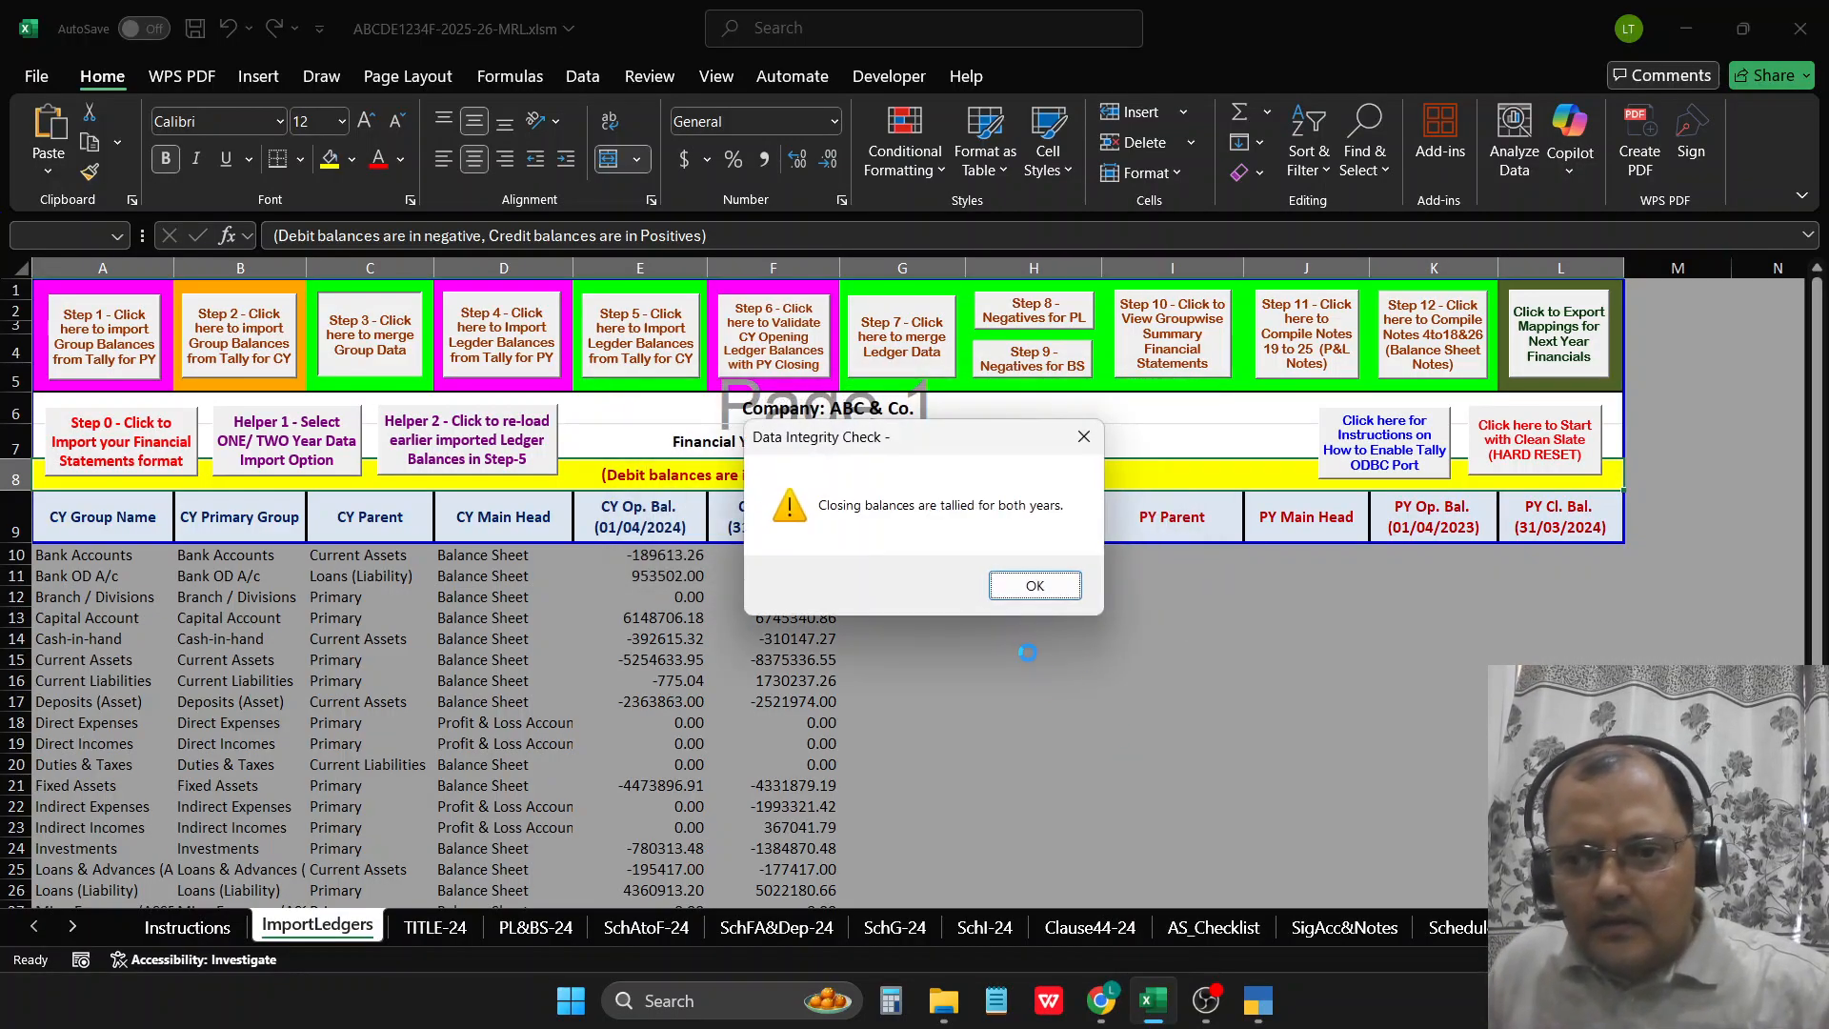
Step: Acknowledge the data integrity check to complete the group data merge, and try the prior-year ledger balance import
click(993, 577)
click(989, 571)
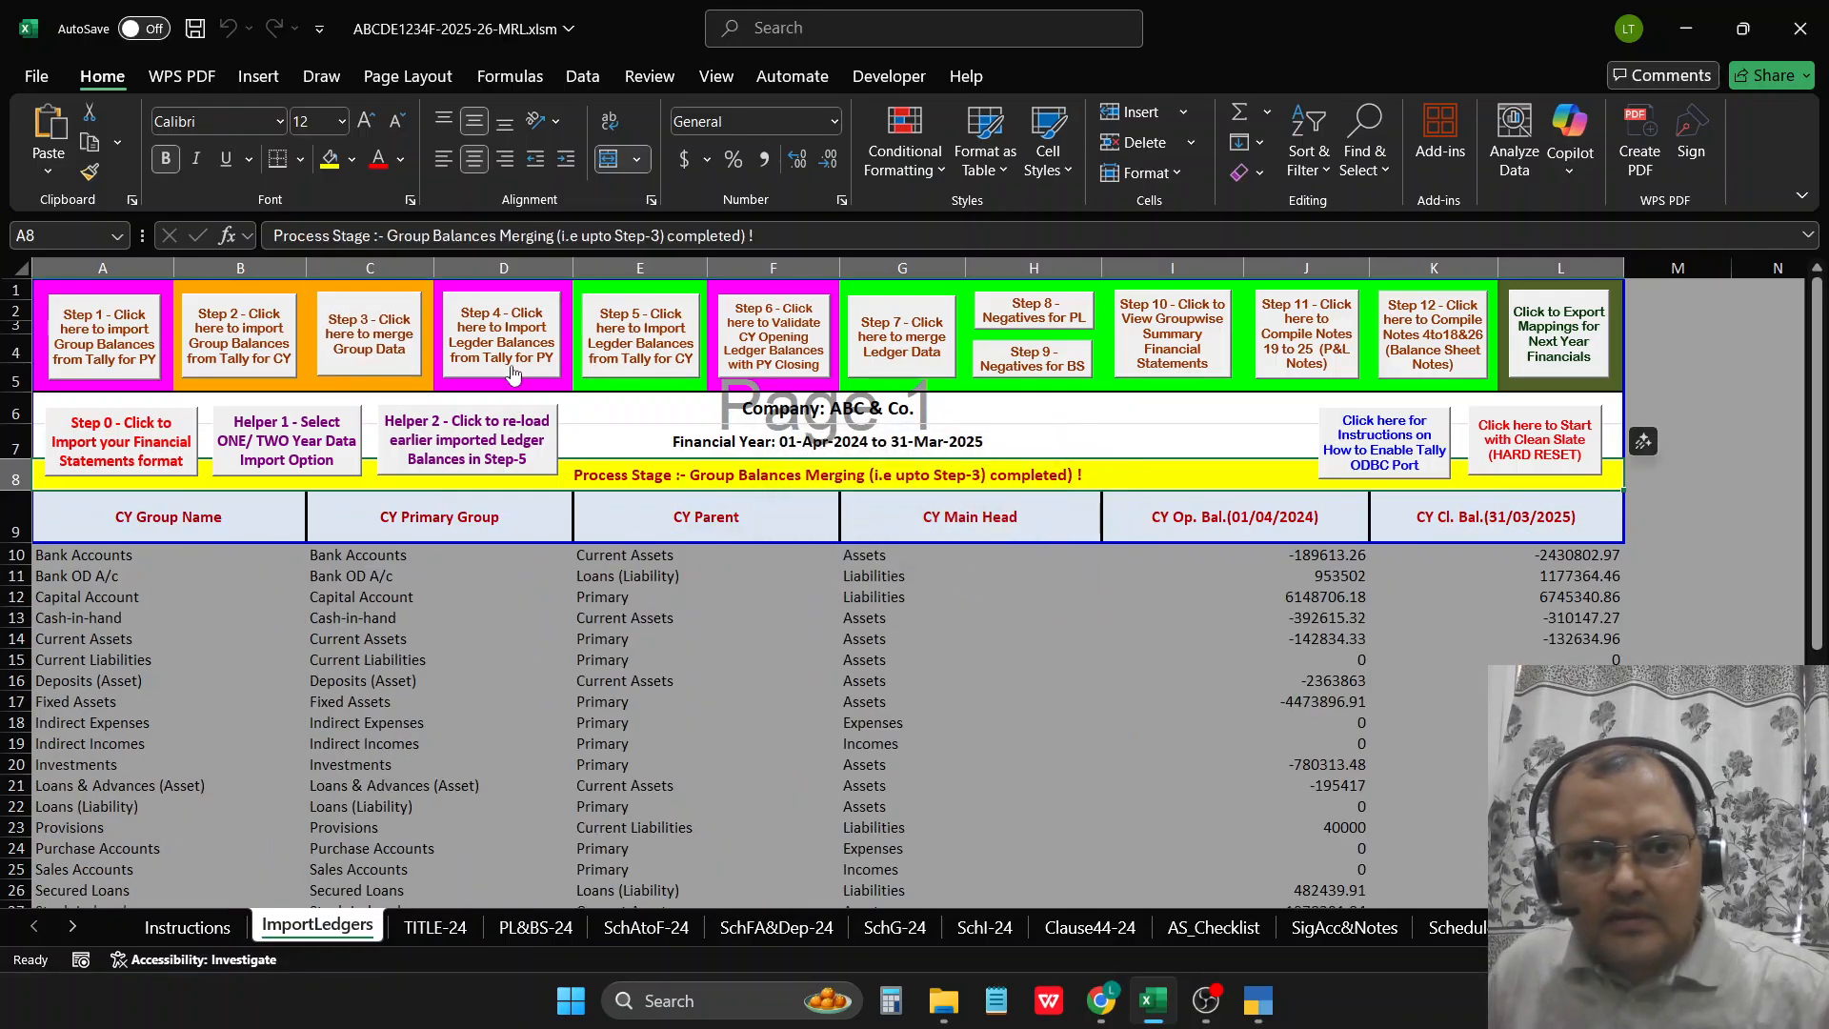
click(507, 367)
click(1028, 584)
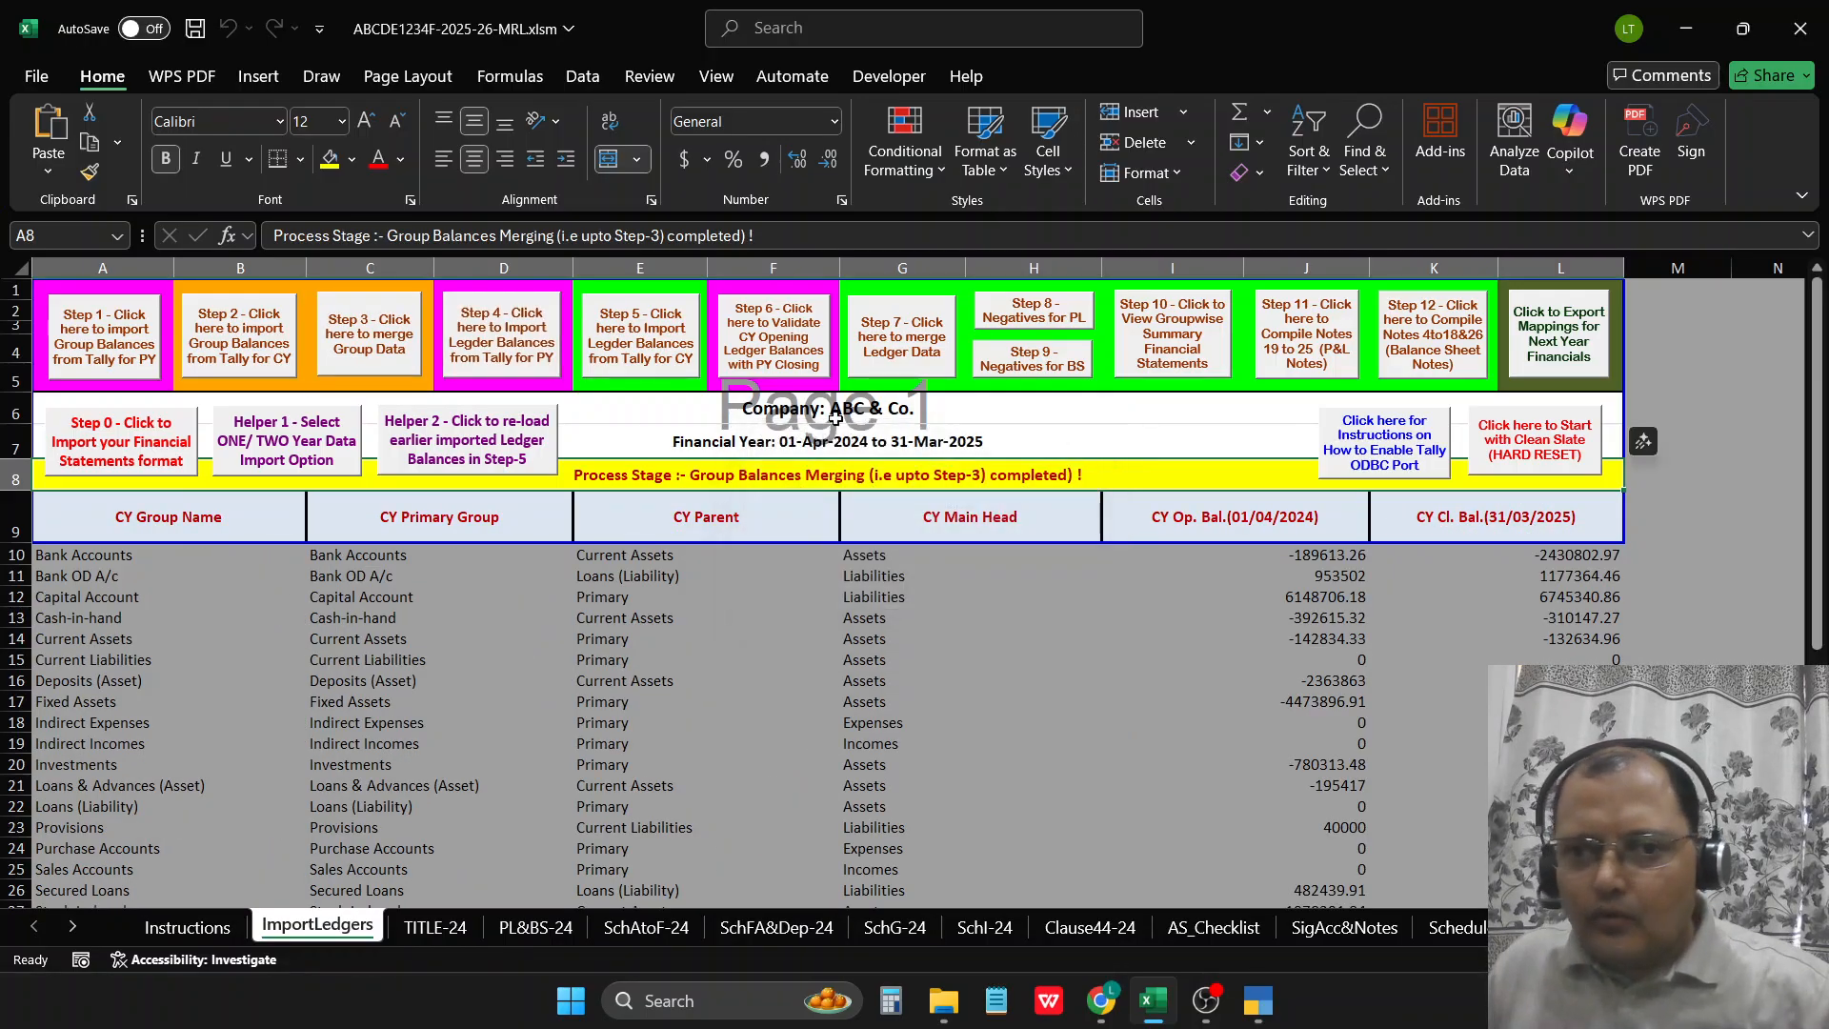
Step: Import the current-year ledger balances from Tally through ODBC port 9000 and merge the ledger data
click(657, 350)
click(932, 606)
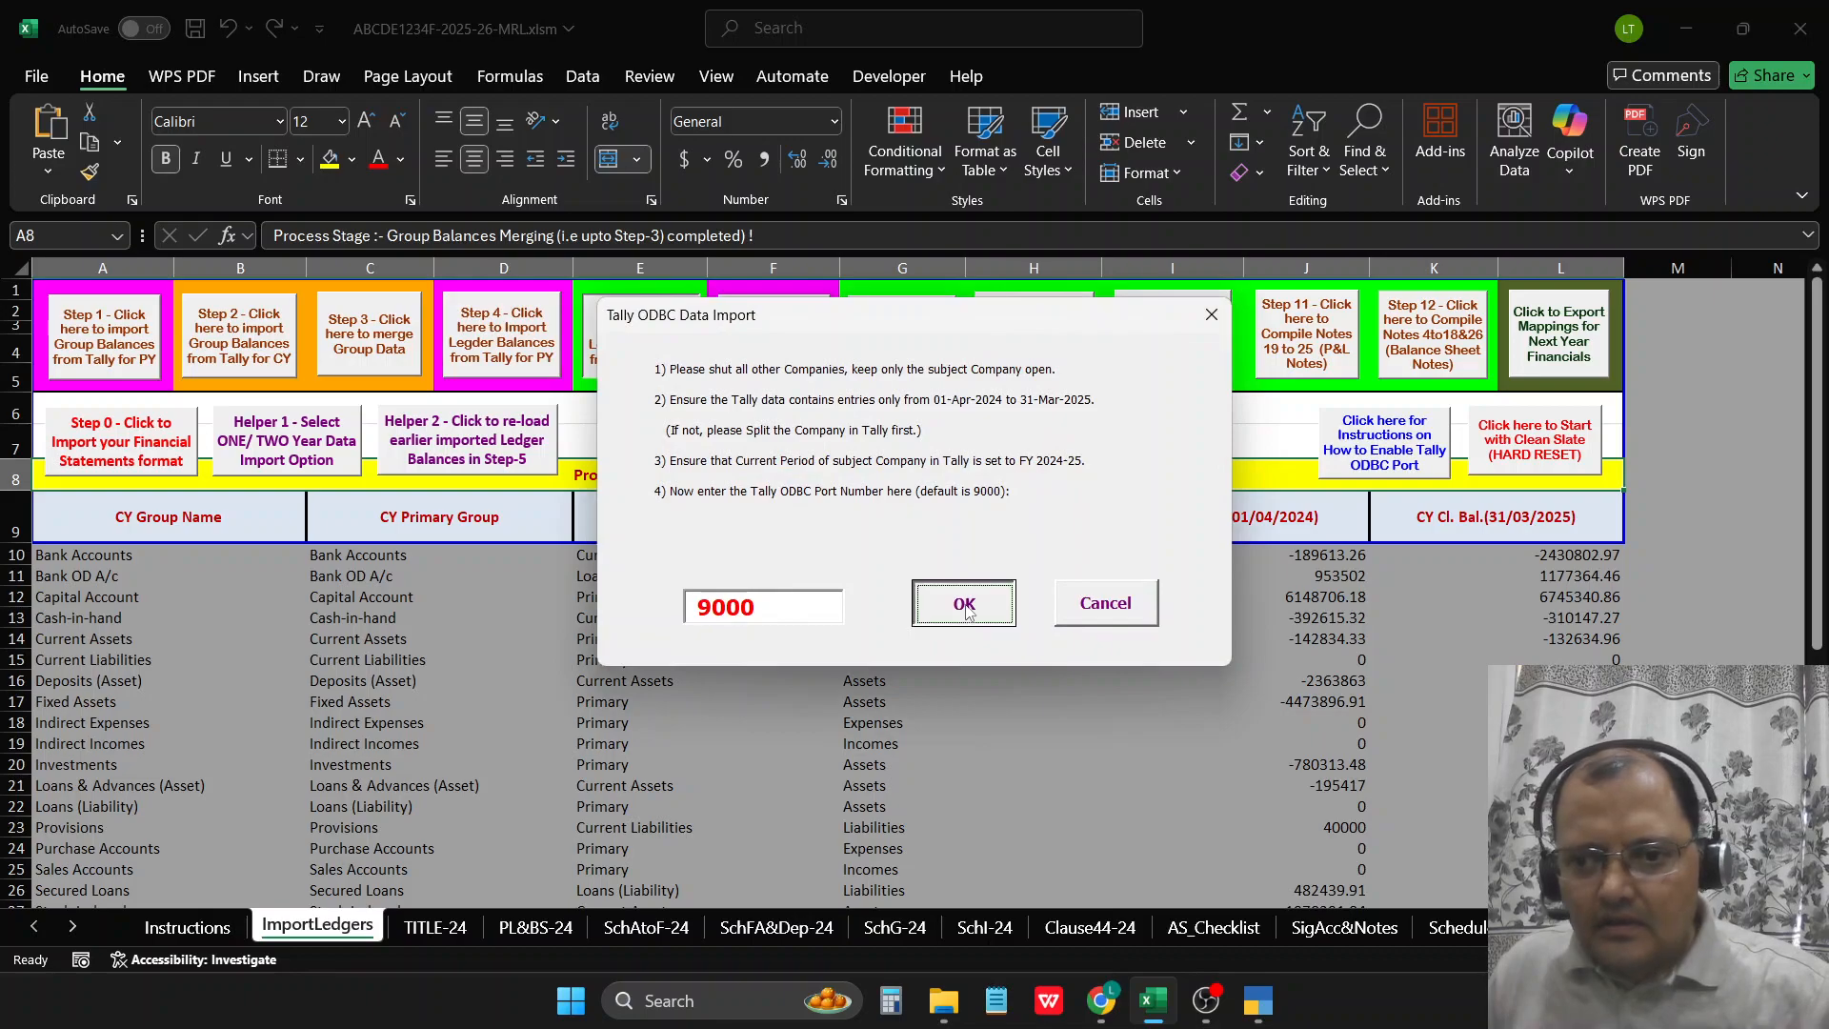
click(953, 606)
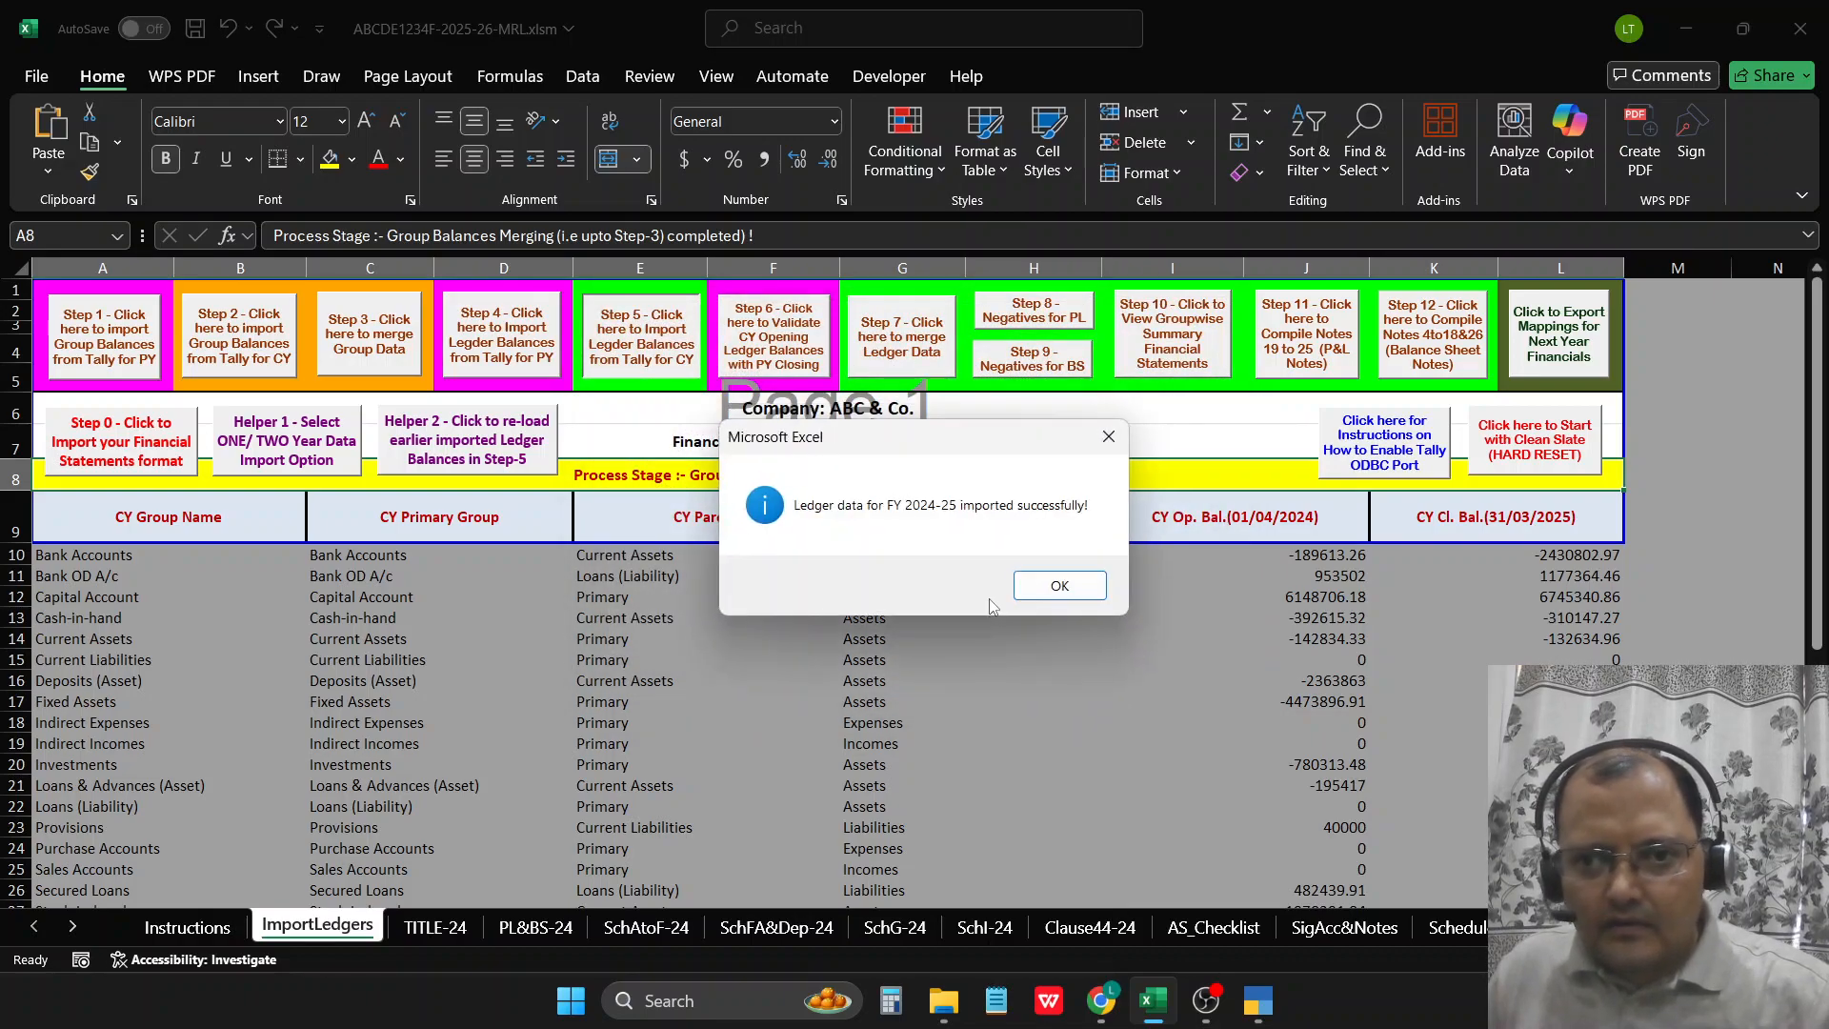
click(1038, 587)
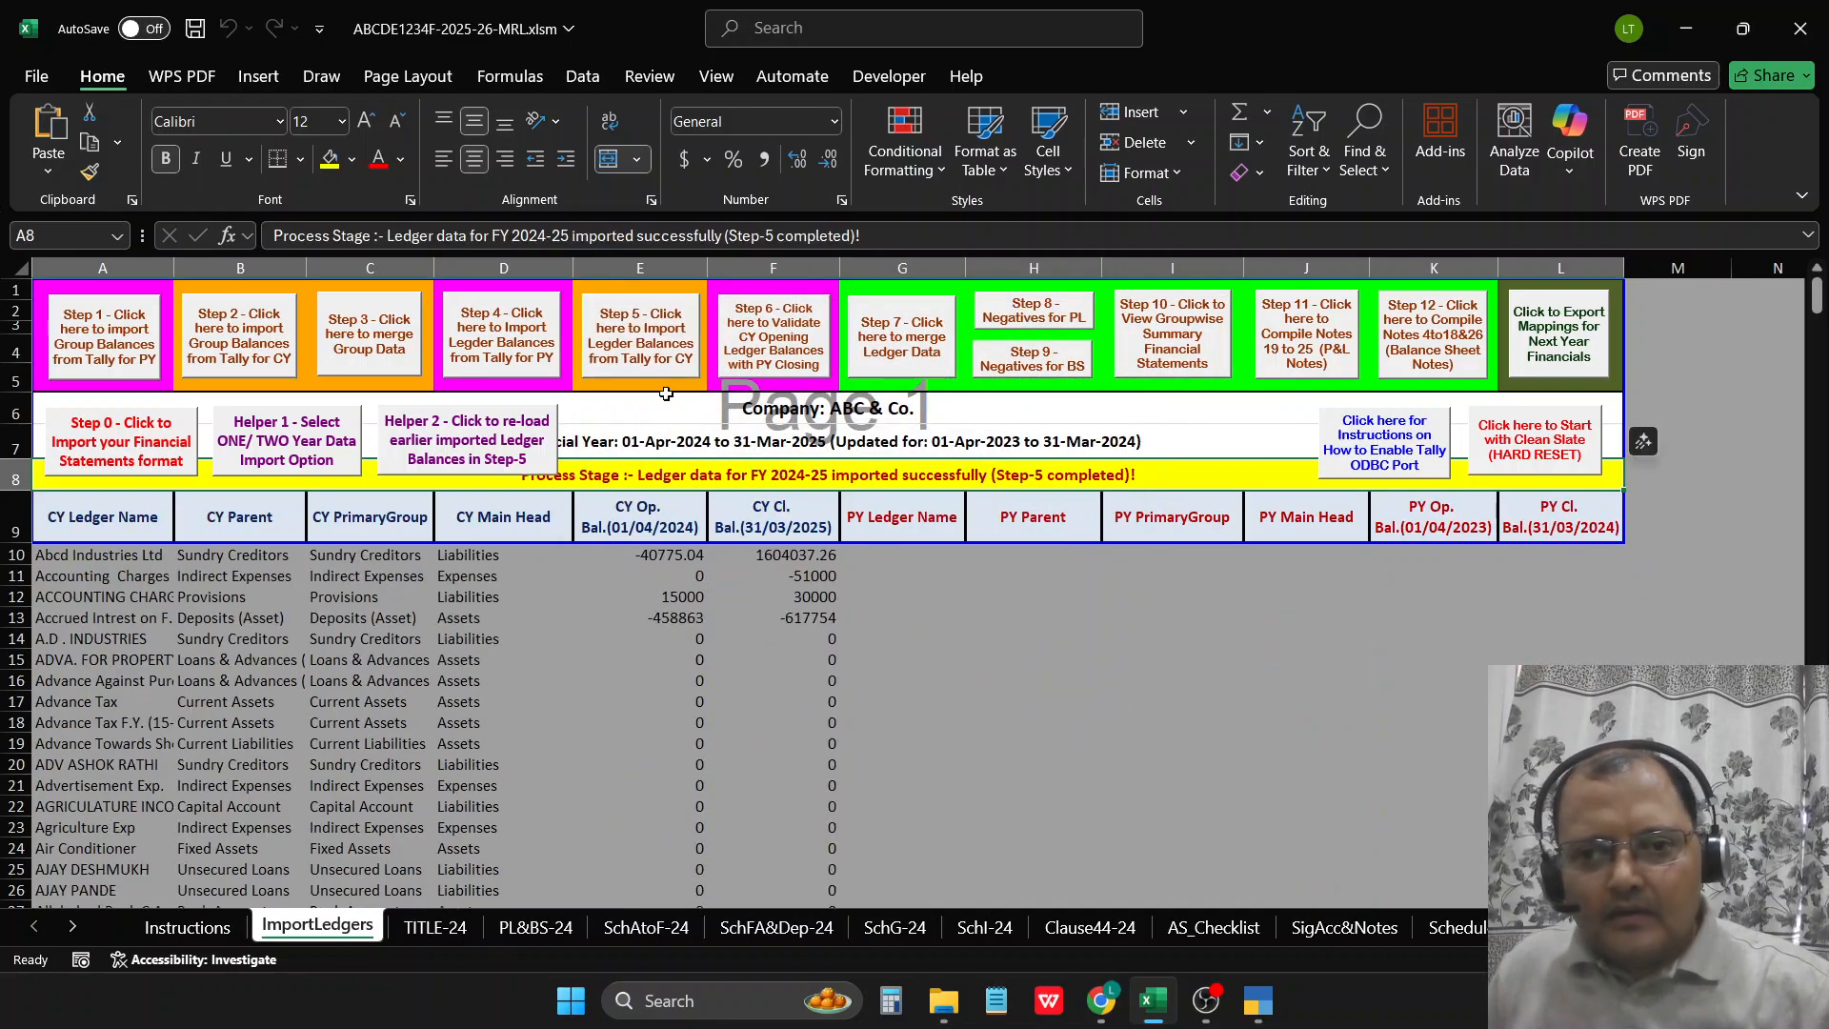
click(941, 369)
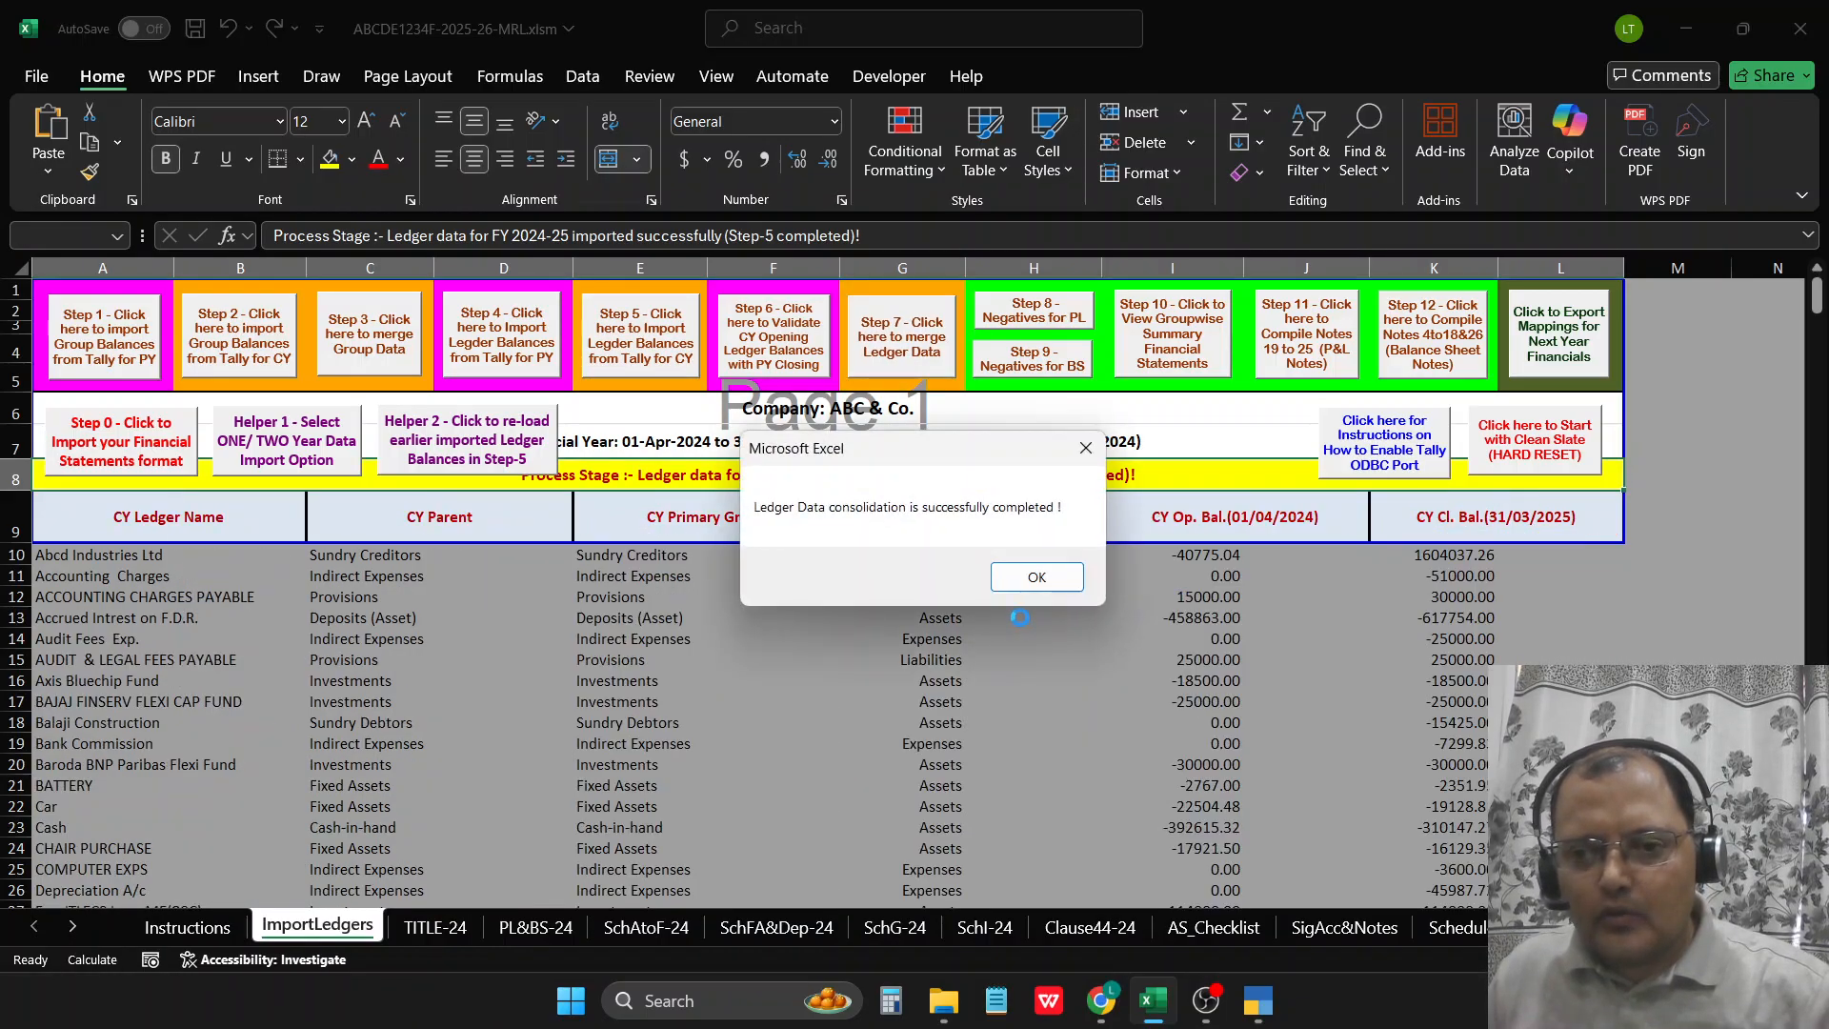
click(1038, 576)
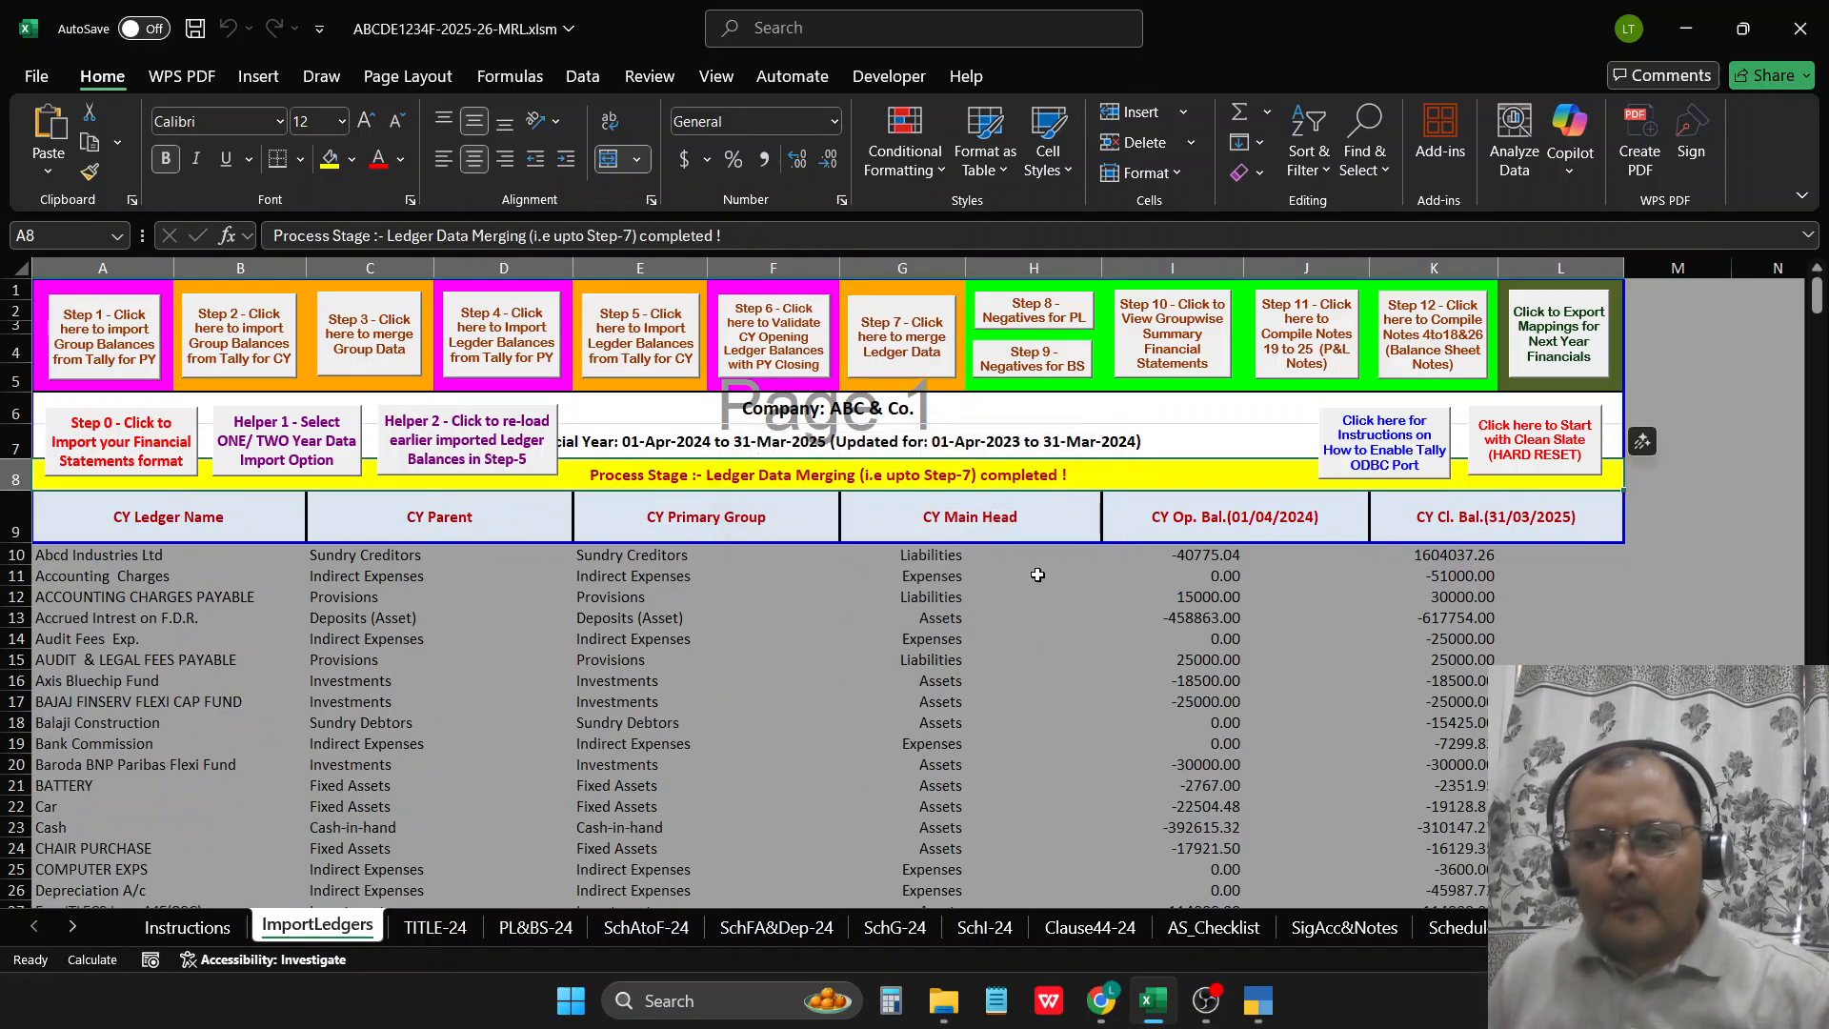
Step: Process the negative Profit & Loss ledgers, setting the ROUND OFF ledger's treatment to NetOff
click(1042, 316)
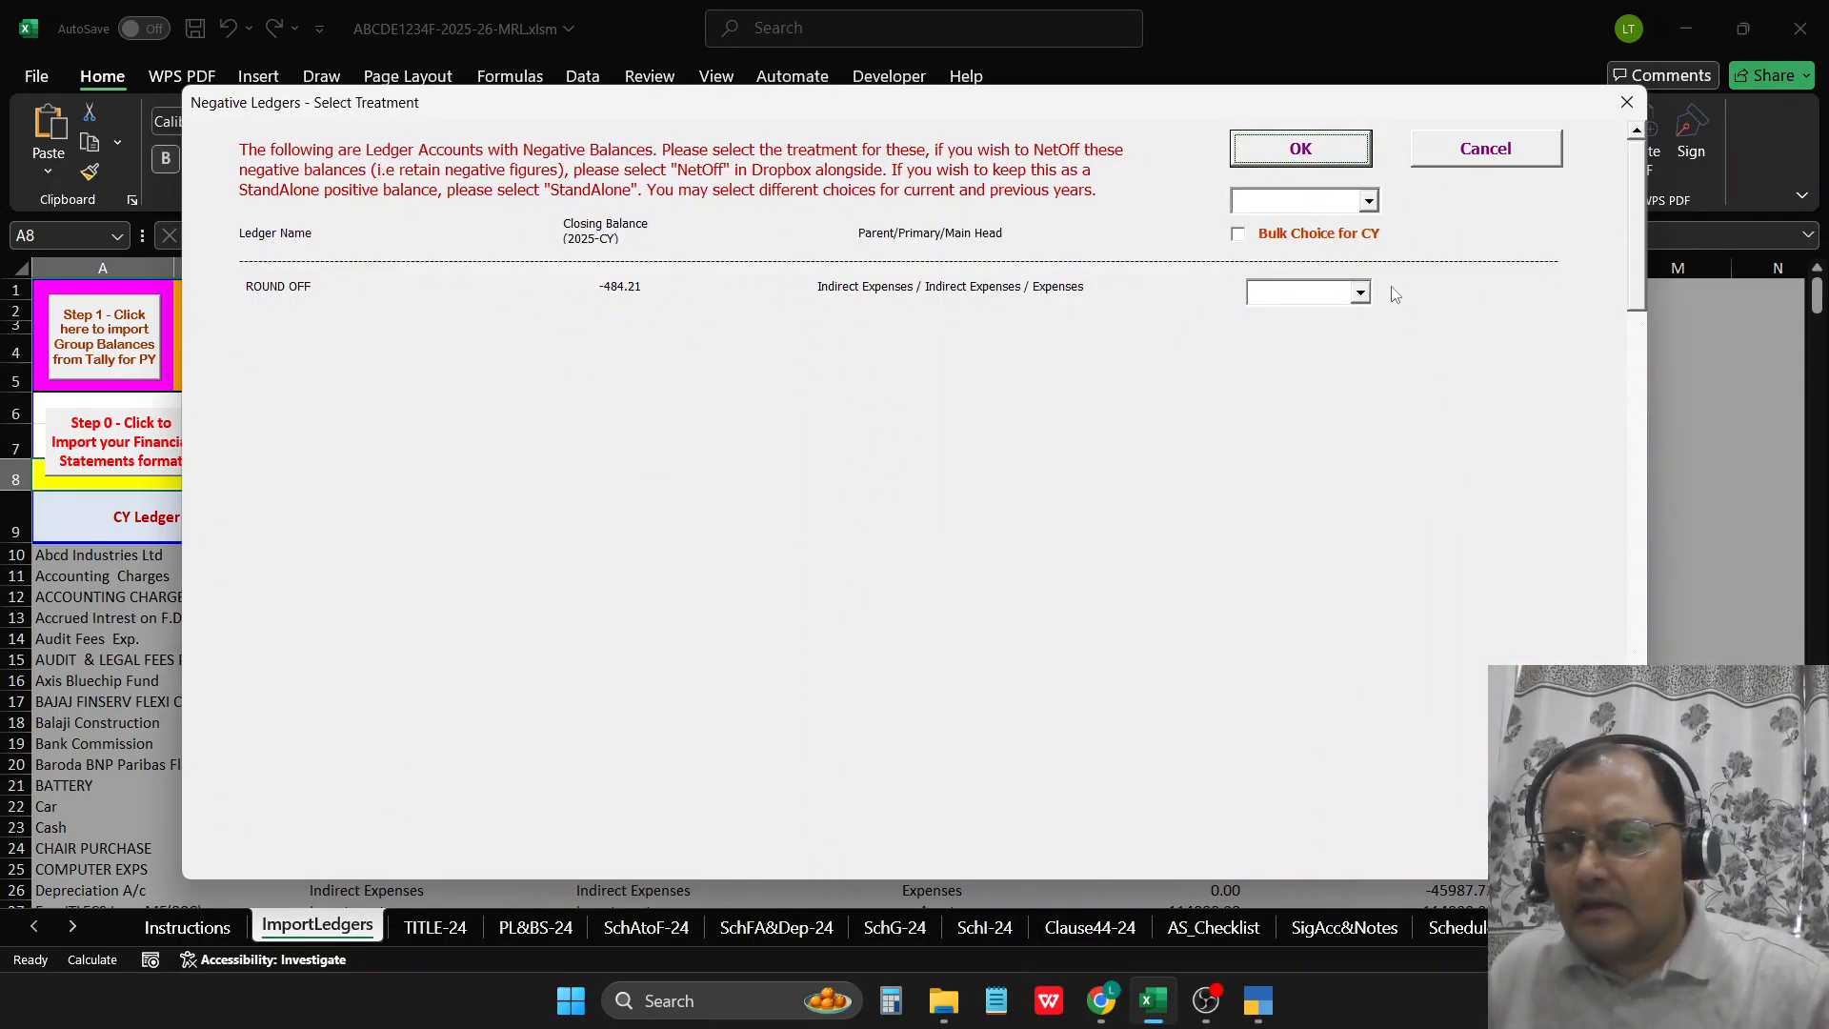
click(1360, 295)
click(1276, 314)
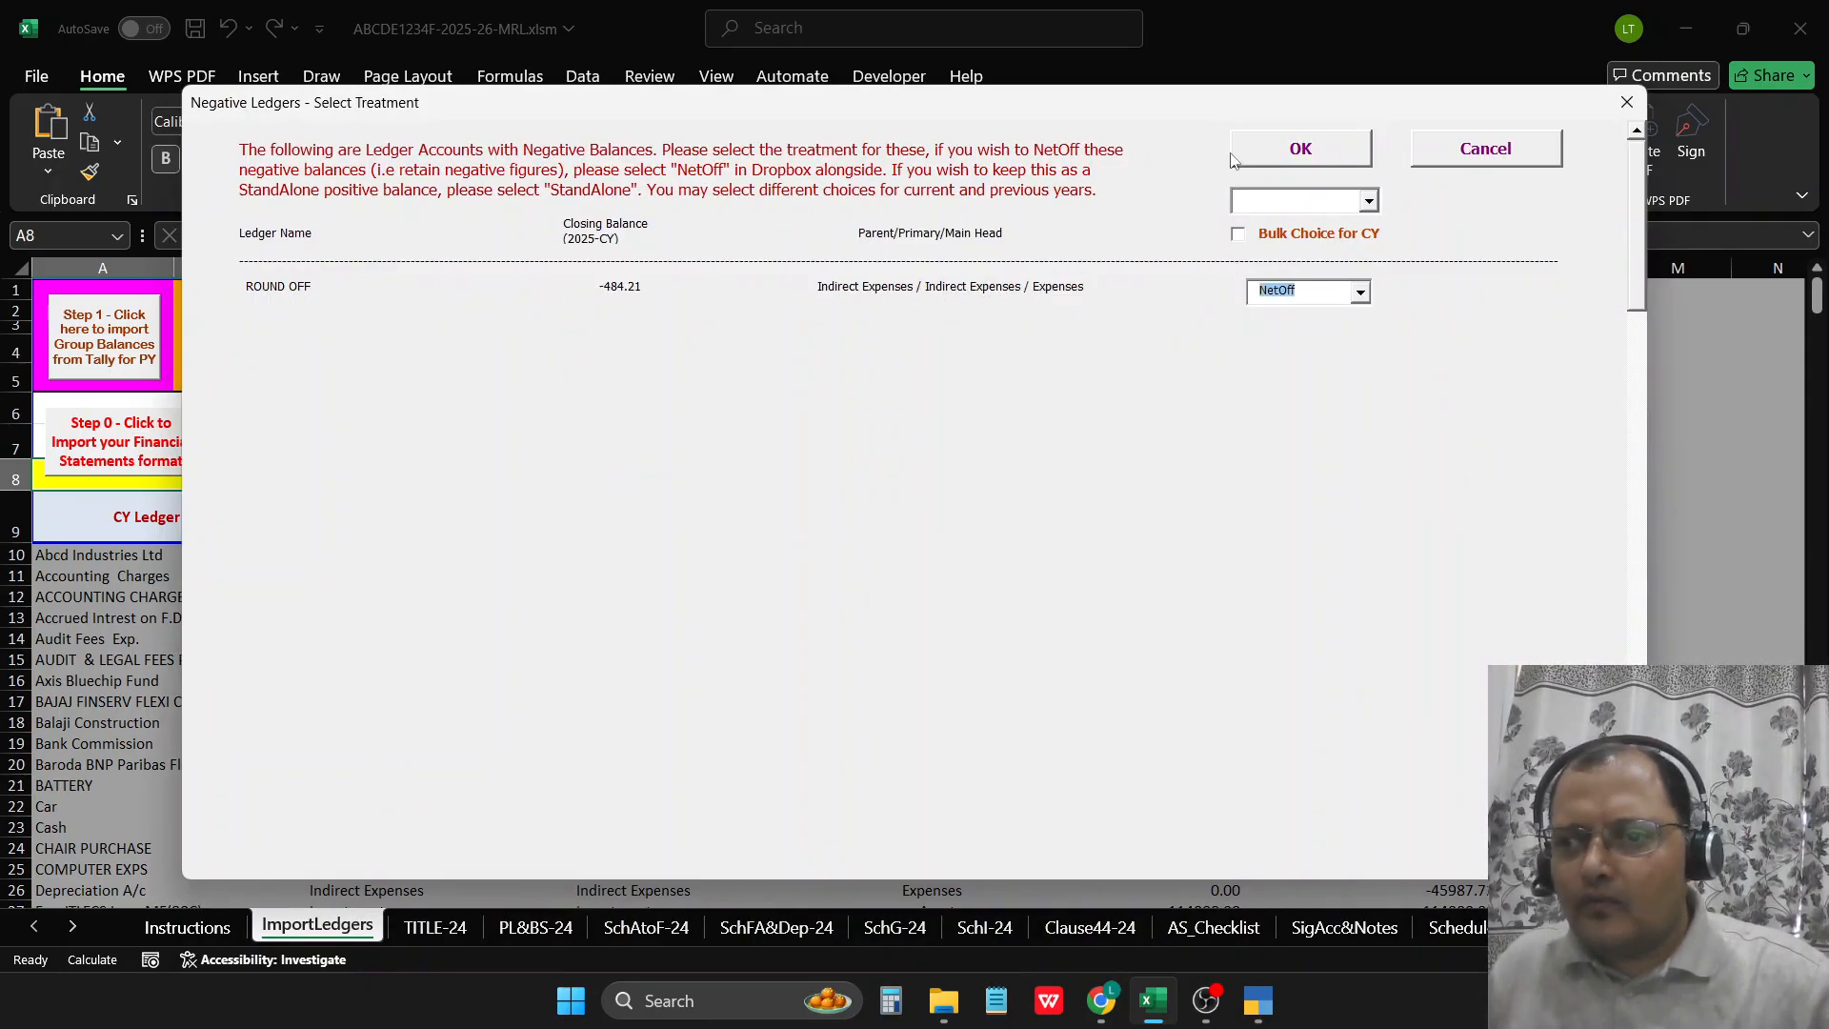
click(1260, 155)
click(1052, 581)
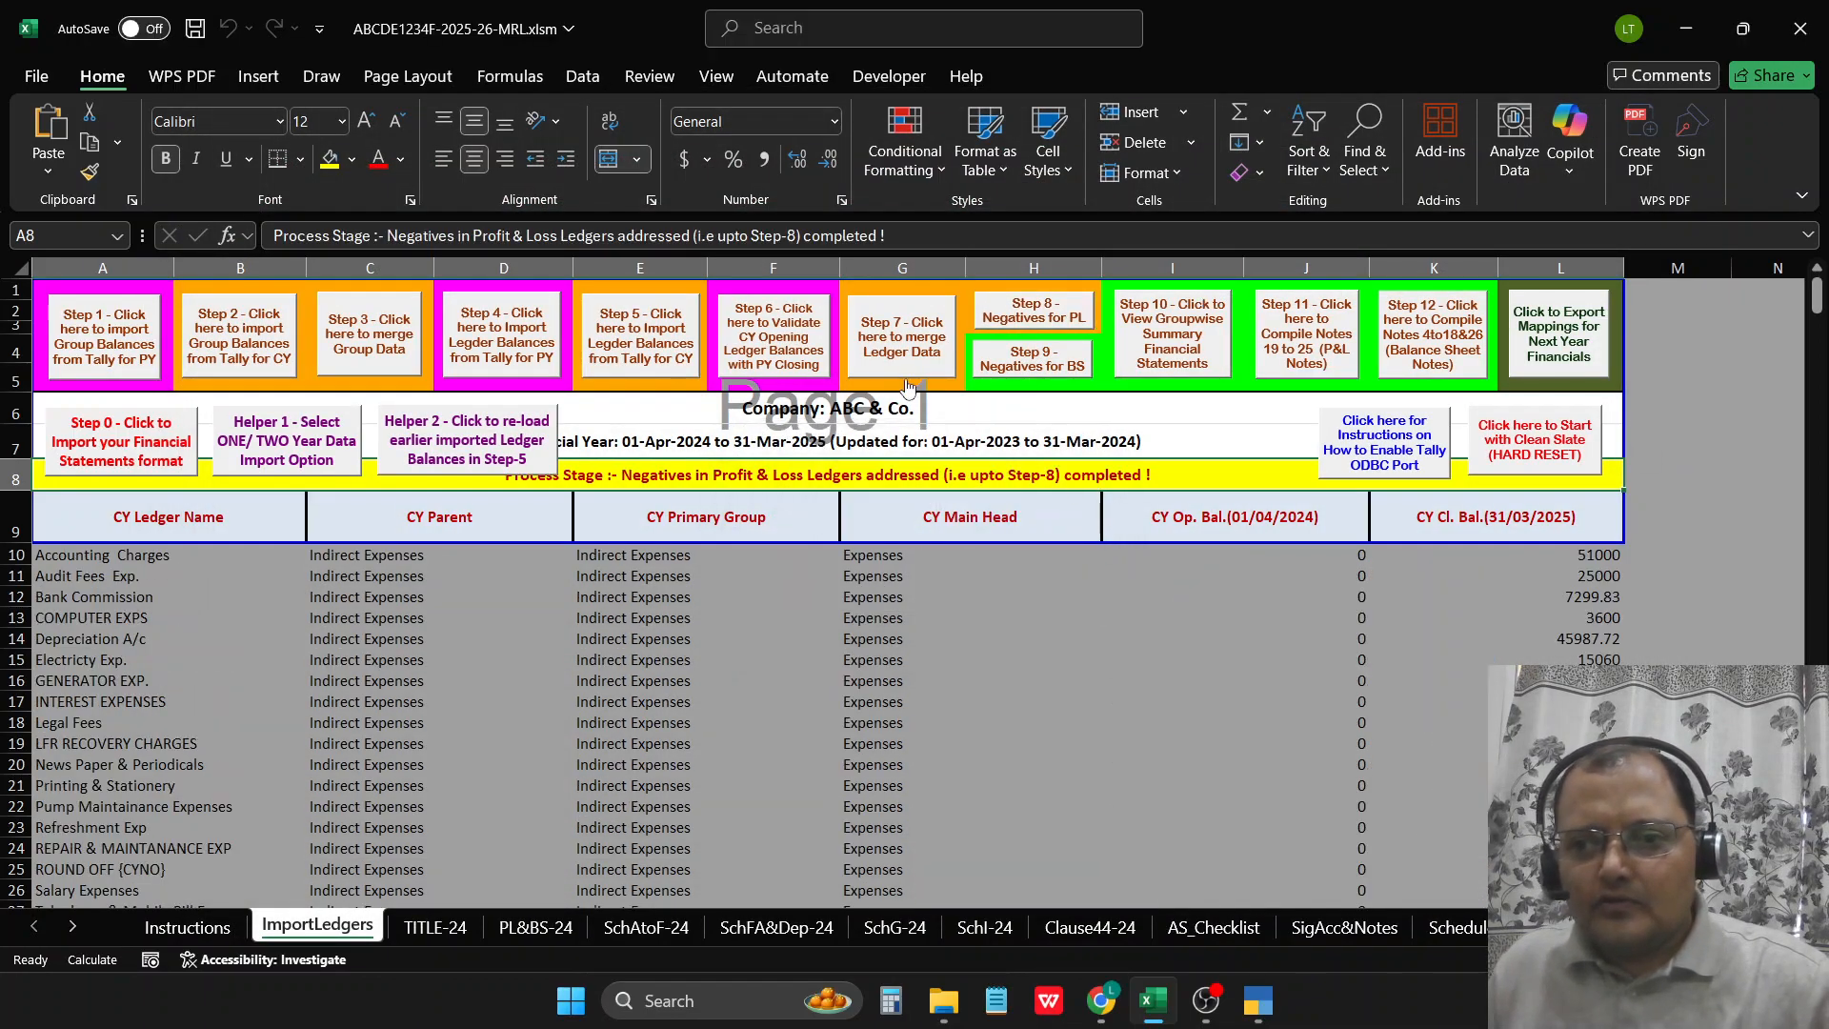
Step: Open the negative Balance Sheet ledgers and set both the sundry creditor and the sundry debtor to Standalone
click(1036, 358)
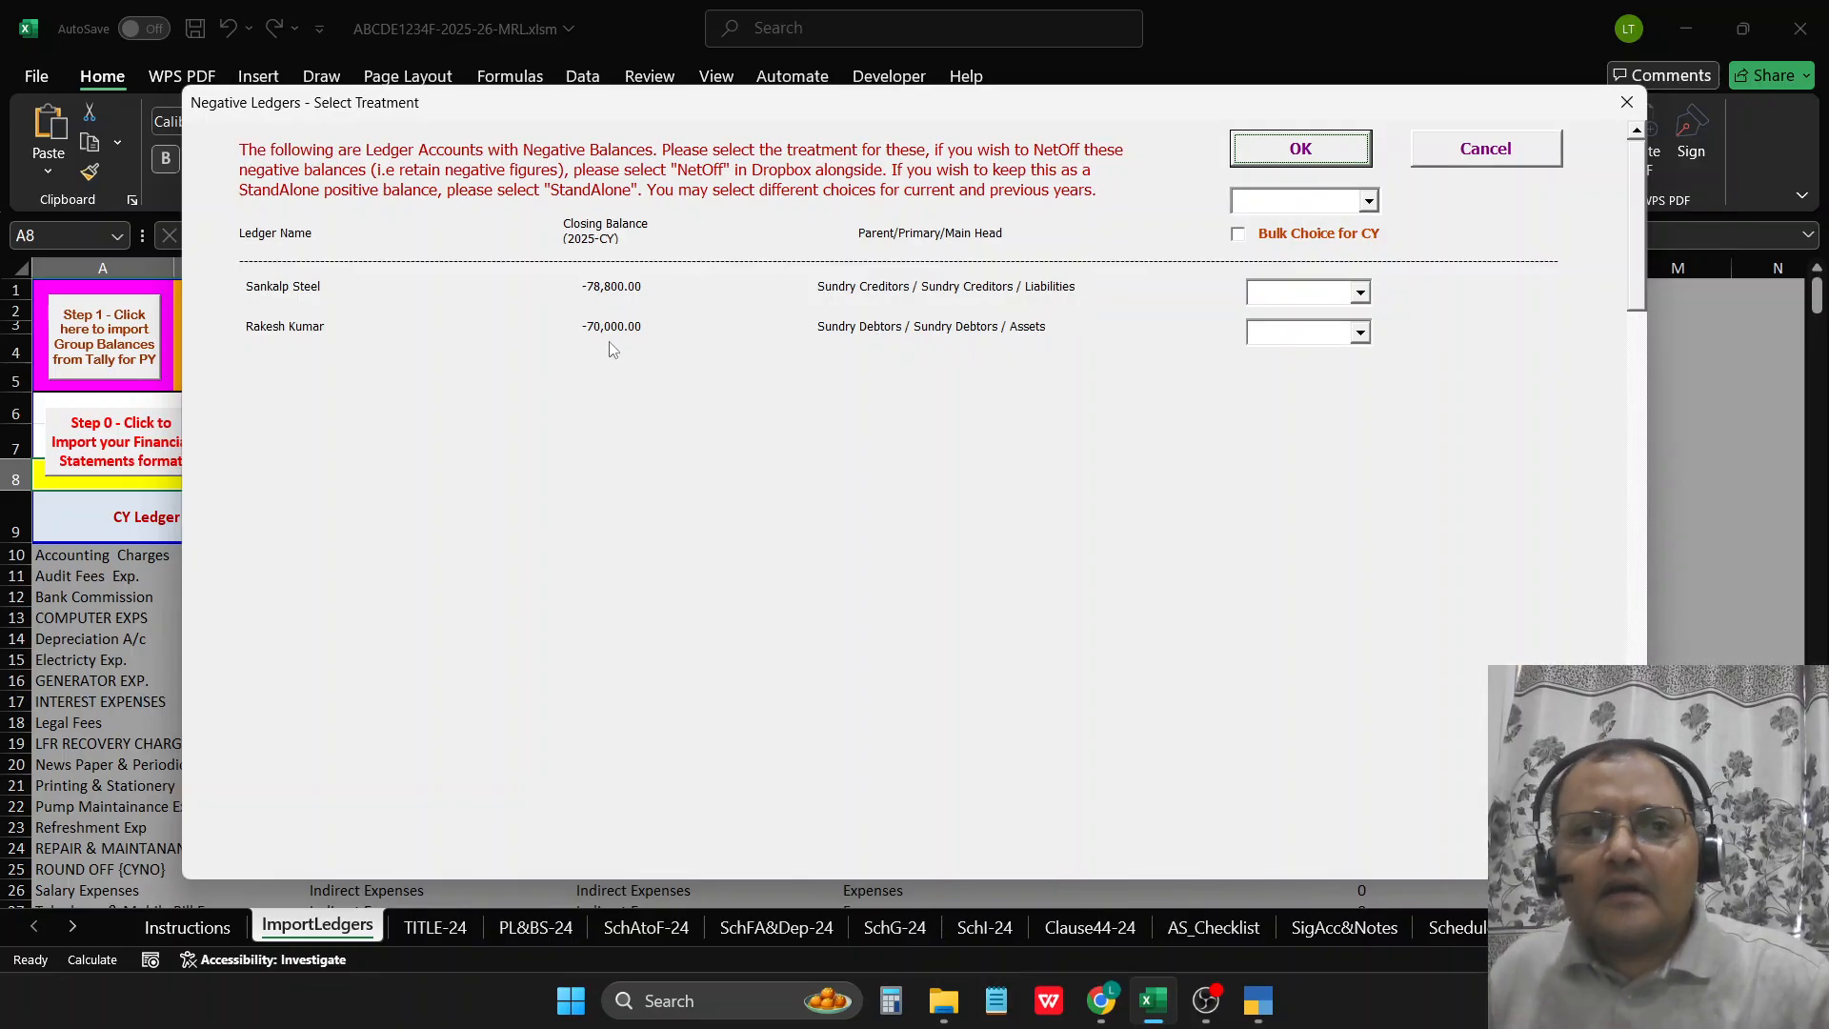
click(1360, 332)
click(1281, 372)
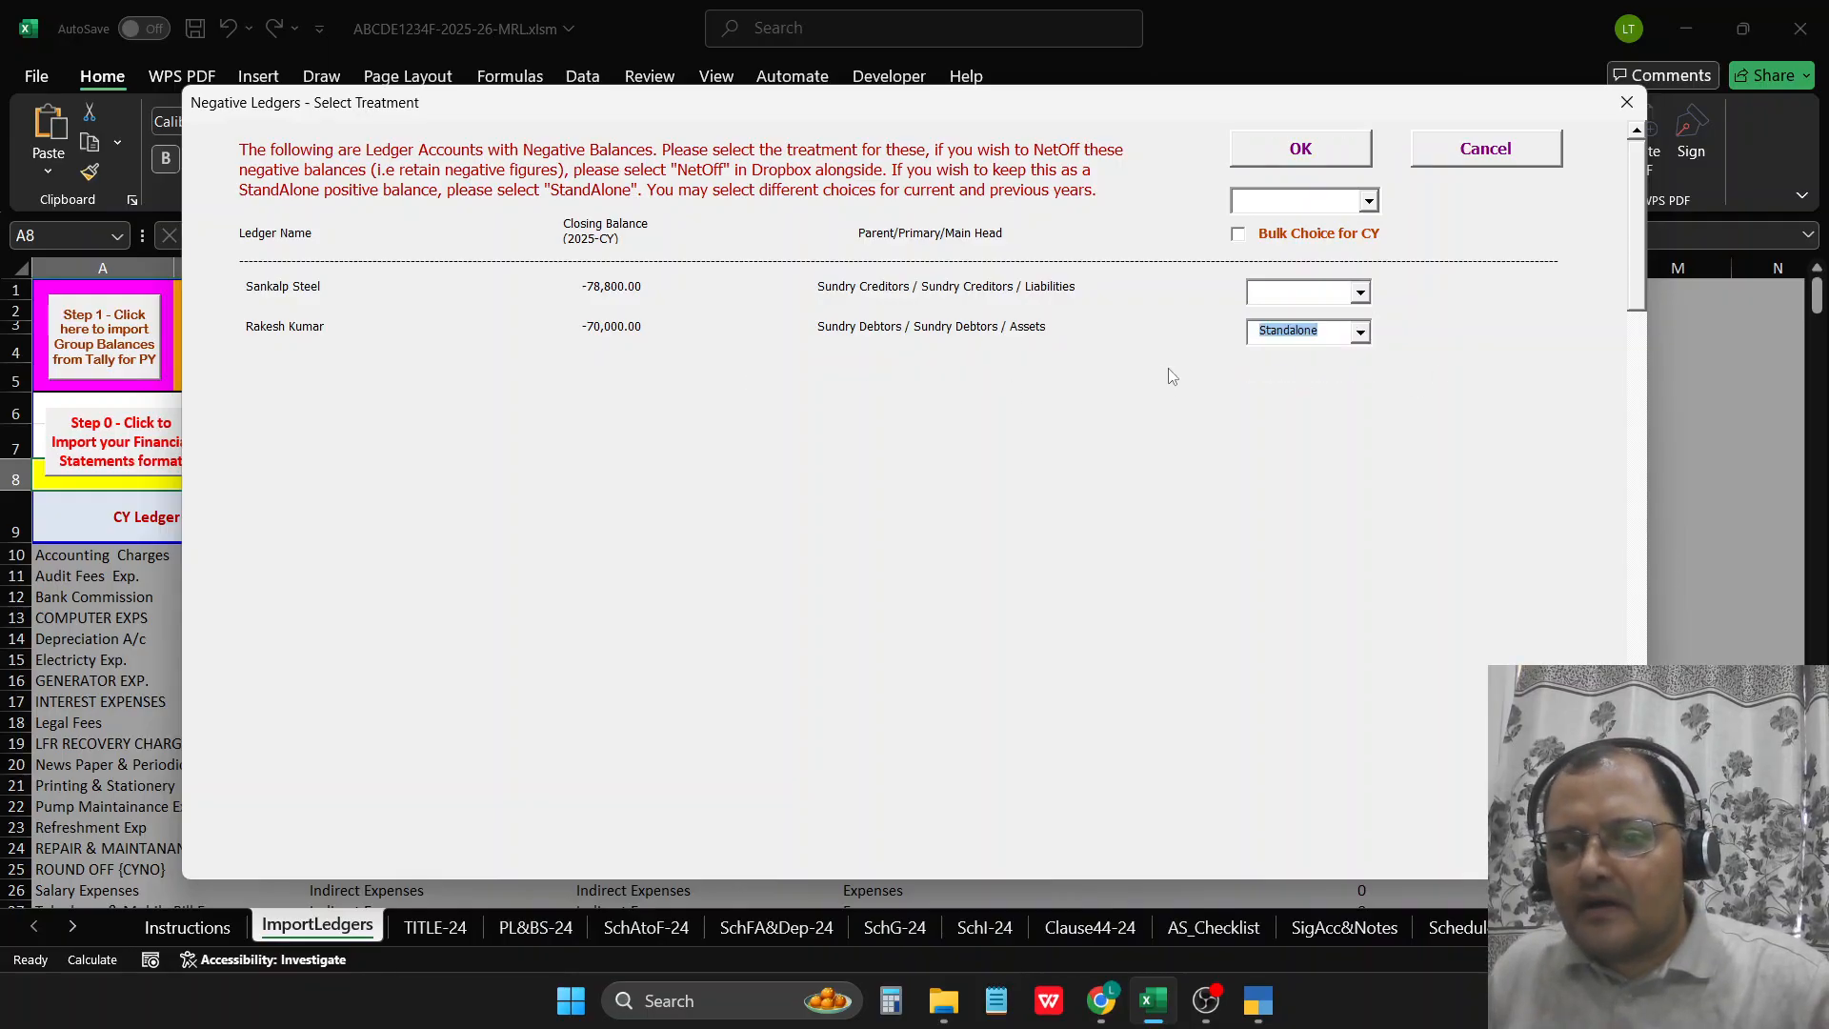
click(1360, 293)
click(1286, 332)
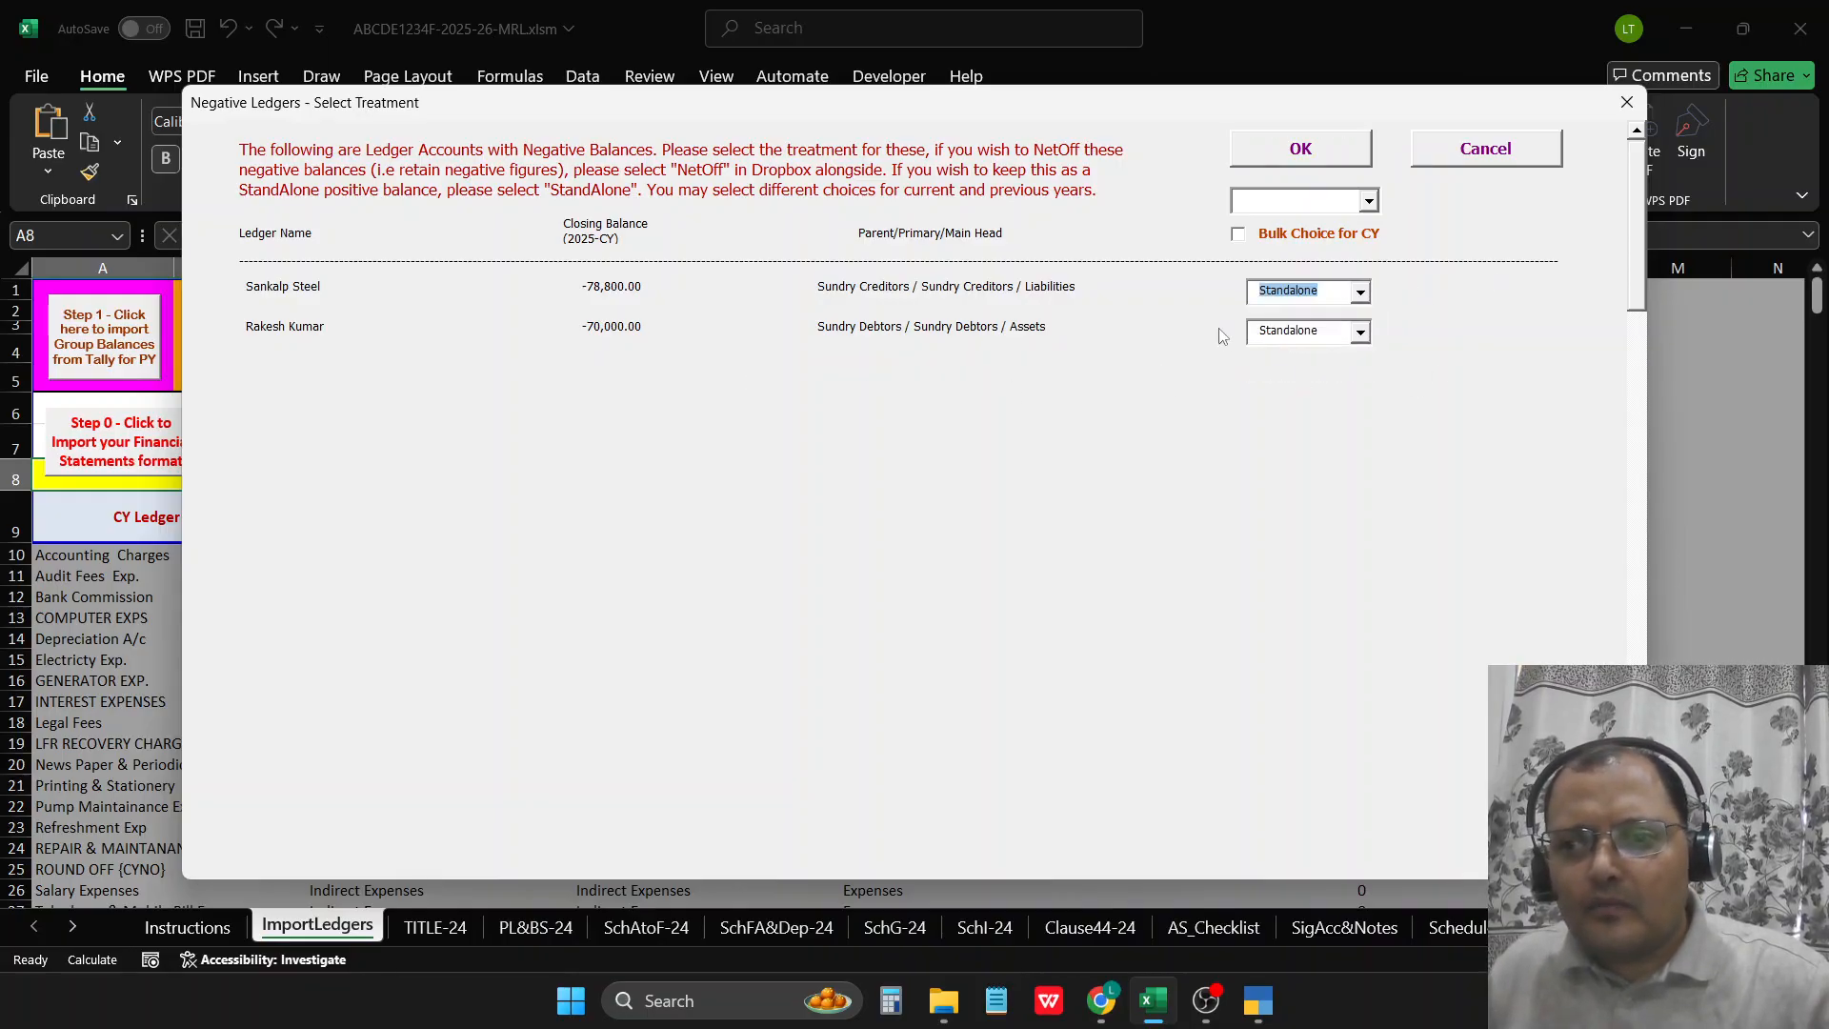
Step: Select Standalone as the current-year bulk choice and finalize the treatment of the negative Balance Sheet ledgers
click(1237, 233)
click(1060, 585)
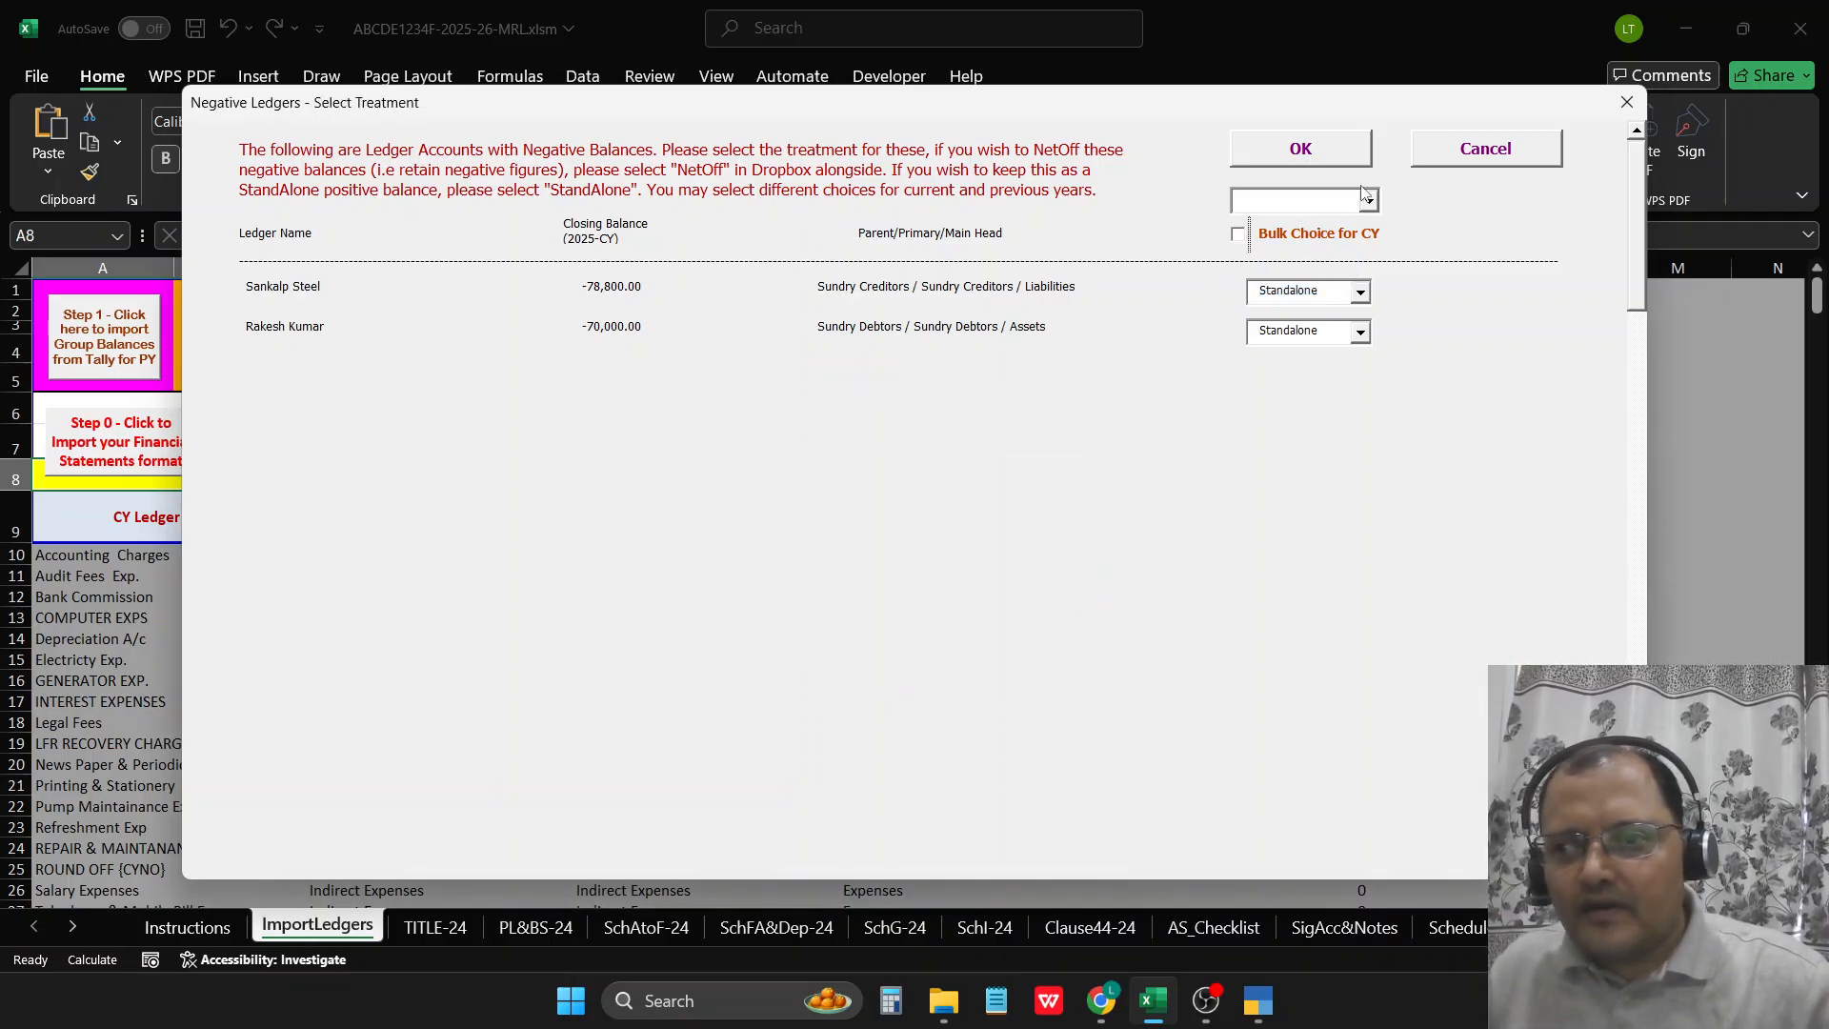
click(1369, 201)
click(1259, 239)
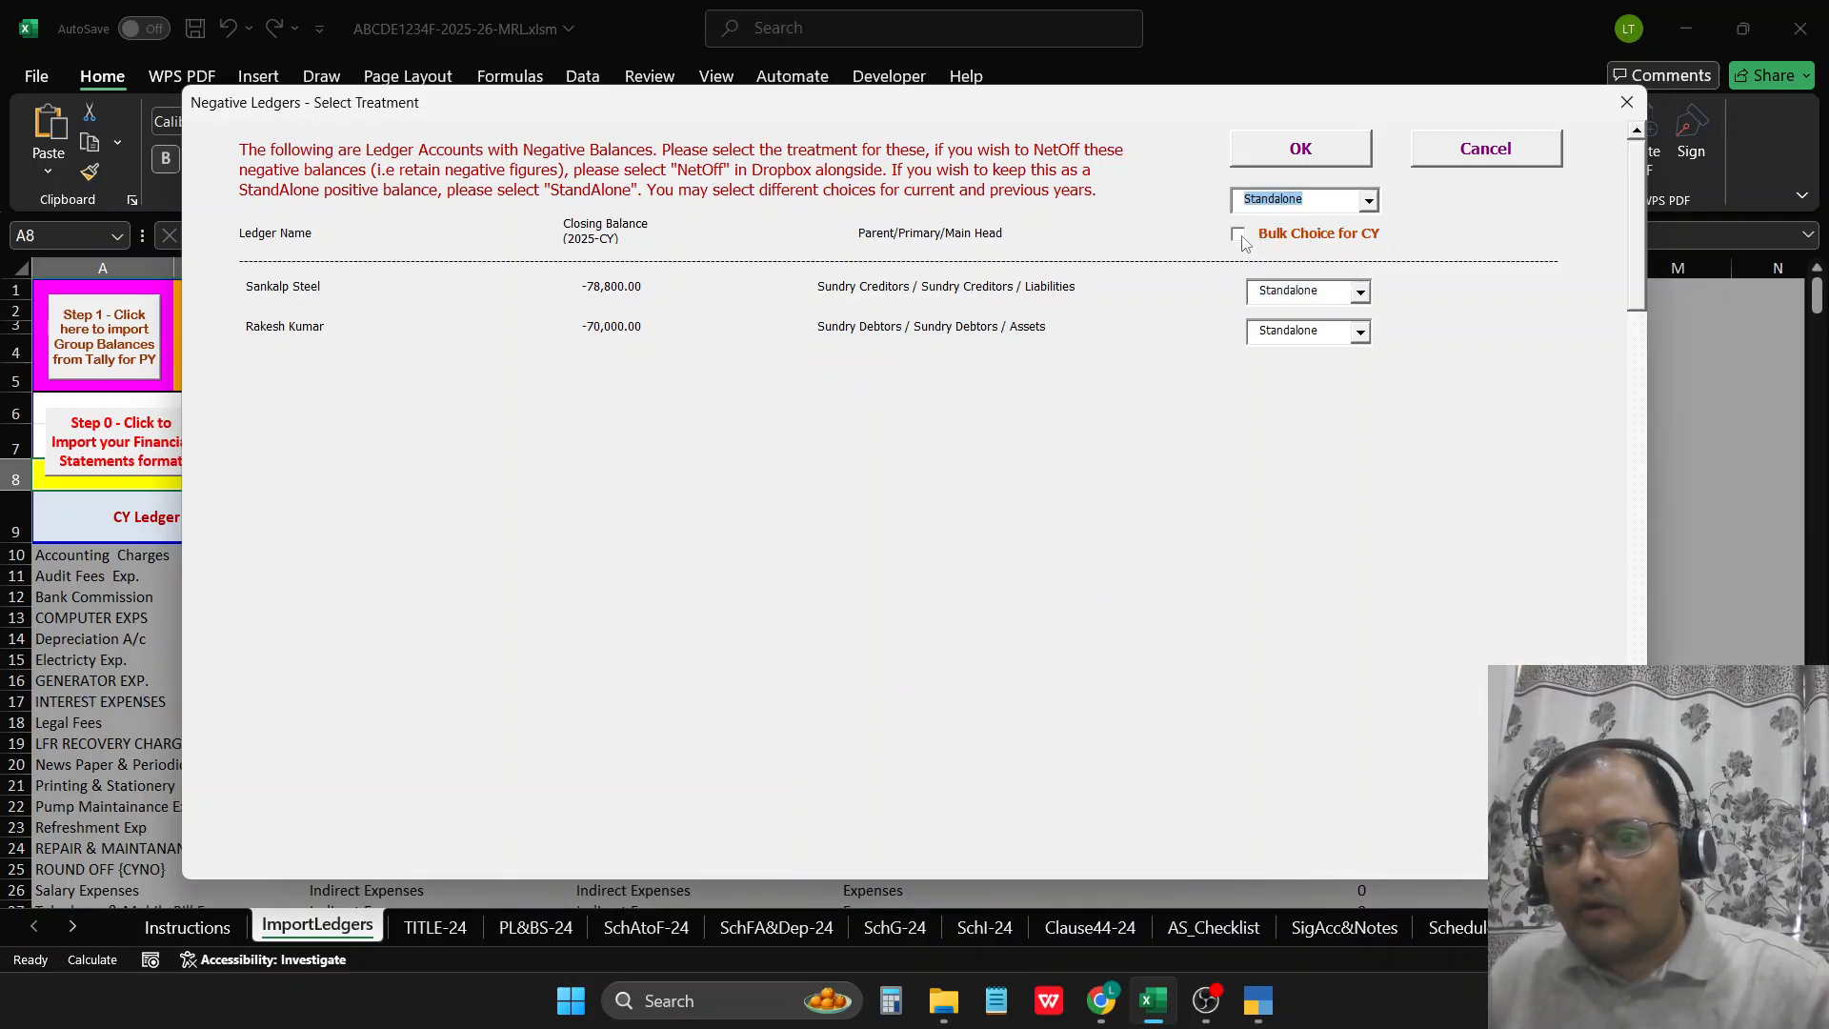
click(1031, 583)
click(1277, 145)
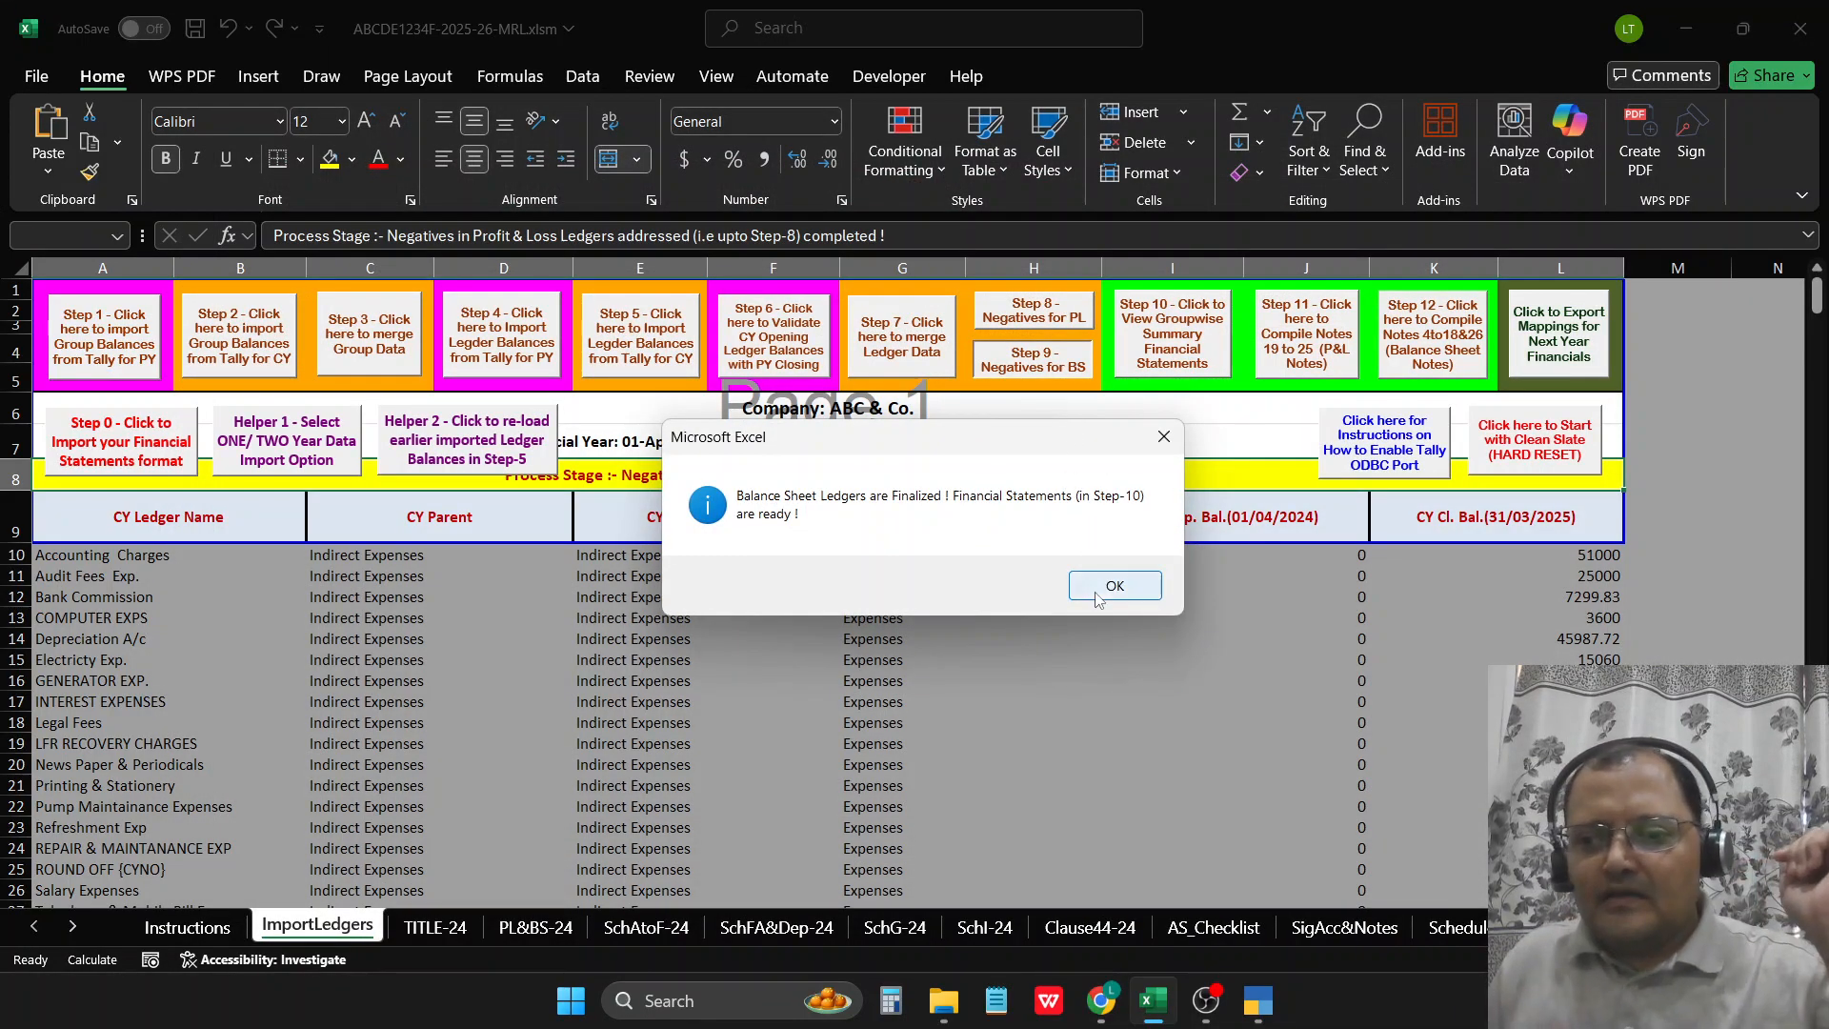
click(1100, 591)
Step: Open the groupwise summary financial statements and review the Balance Sheet liability groups
click(1174, 354)
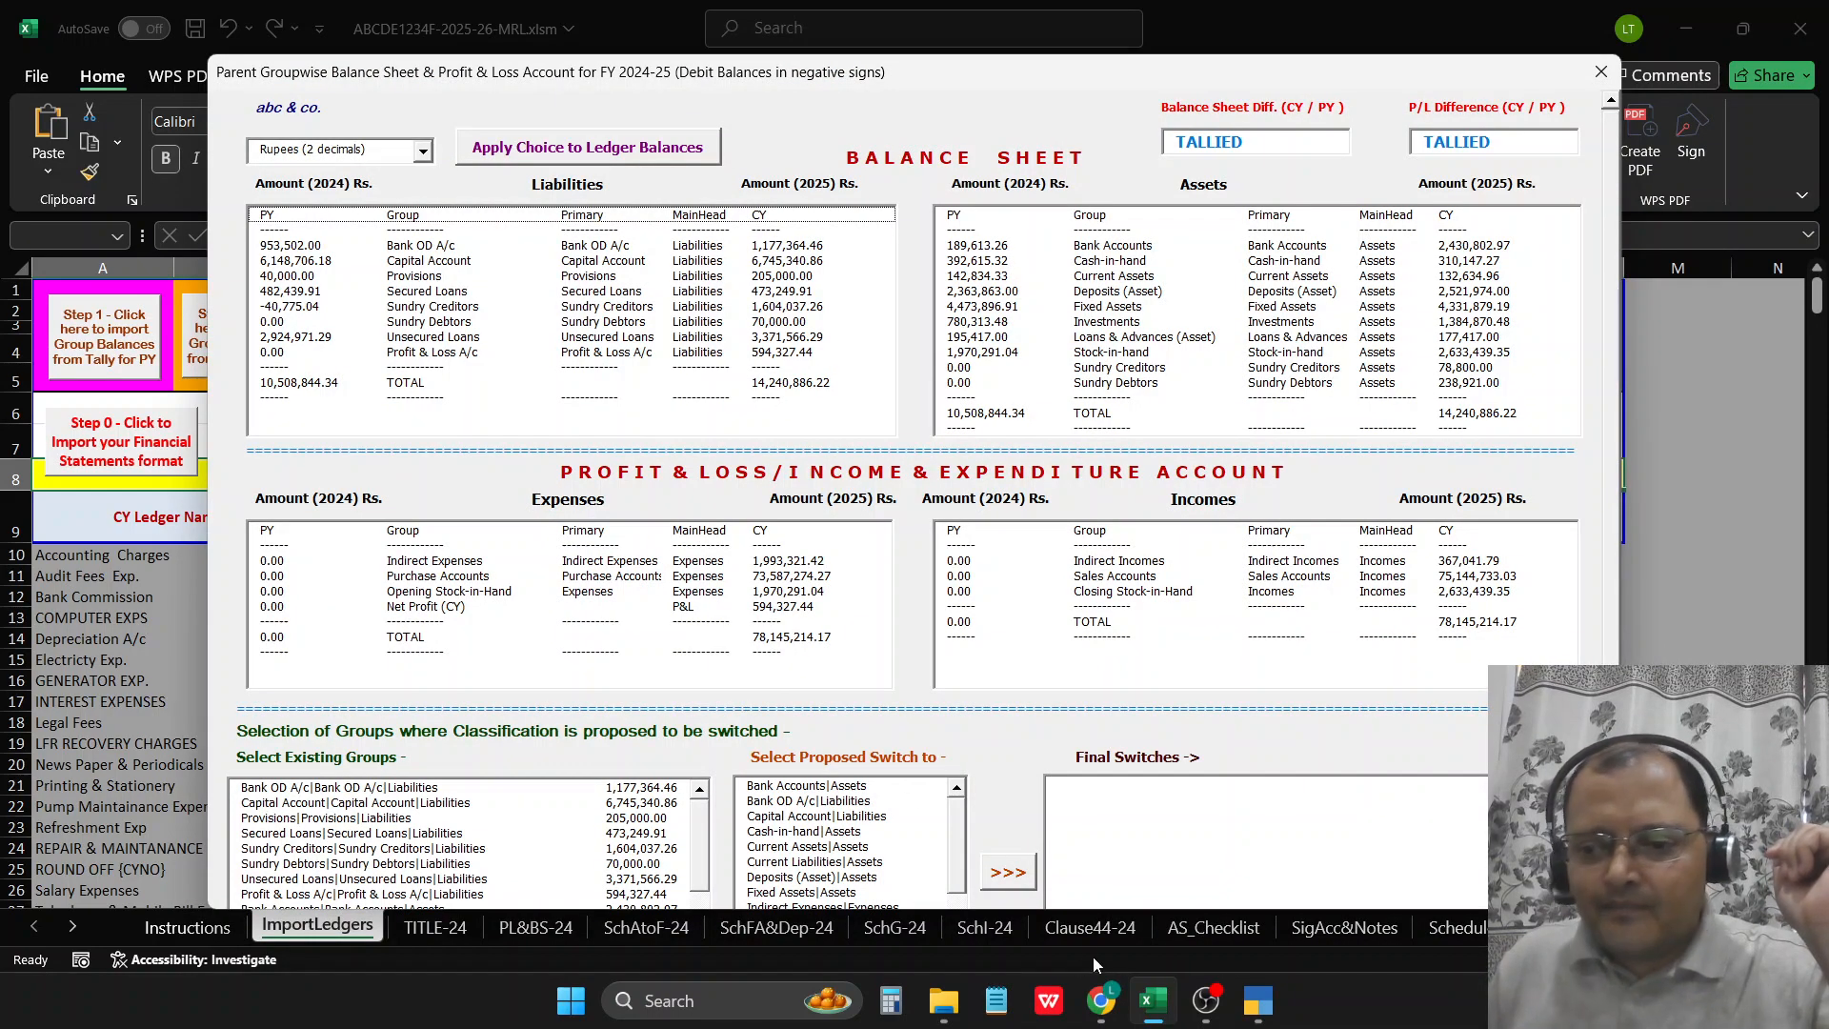
drag(412, 252, 423, 369)
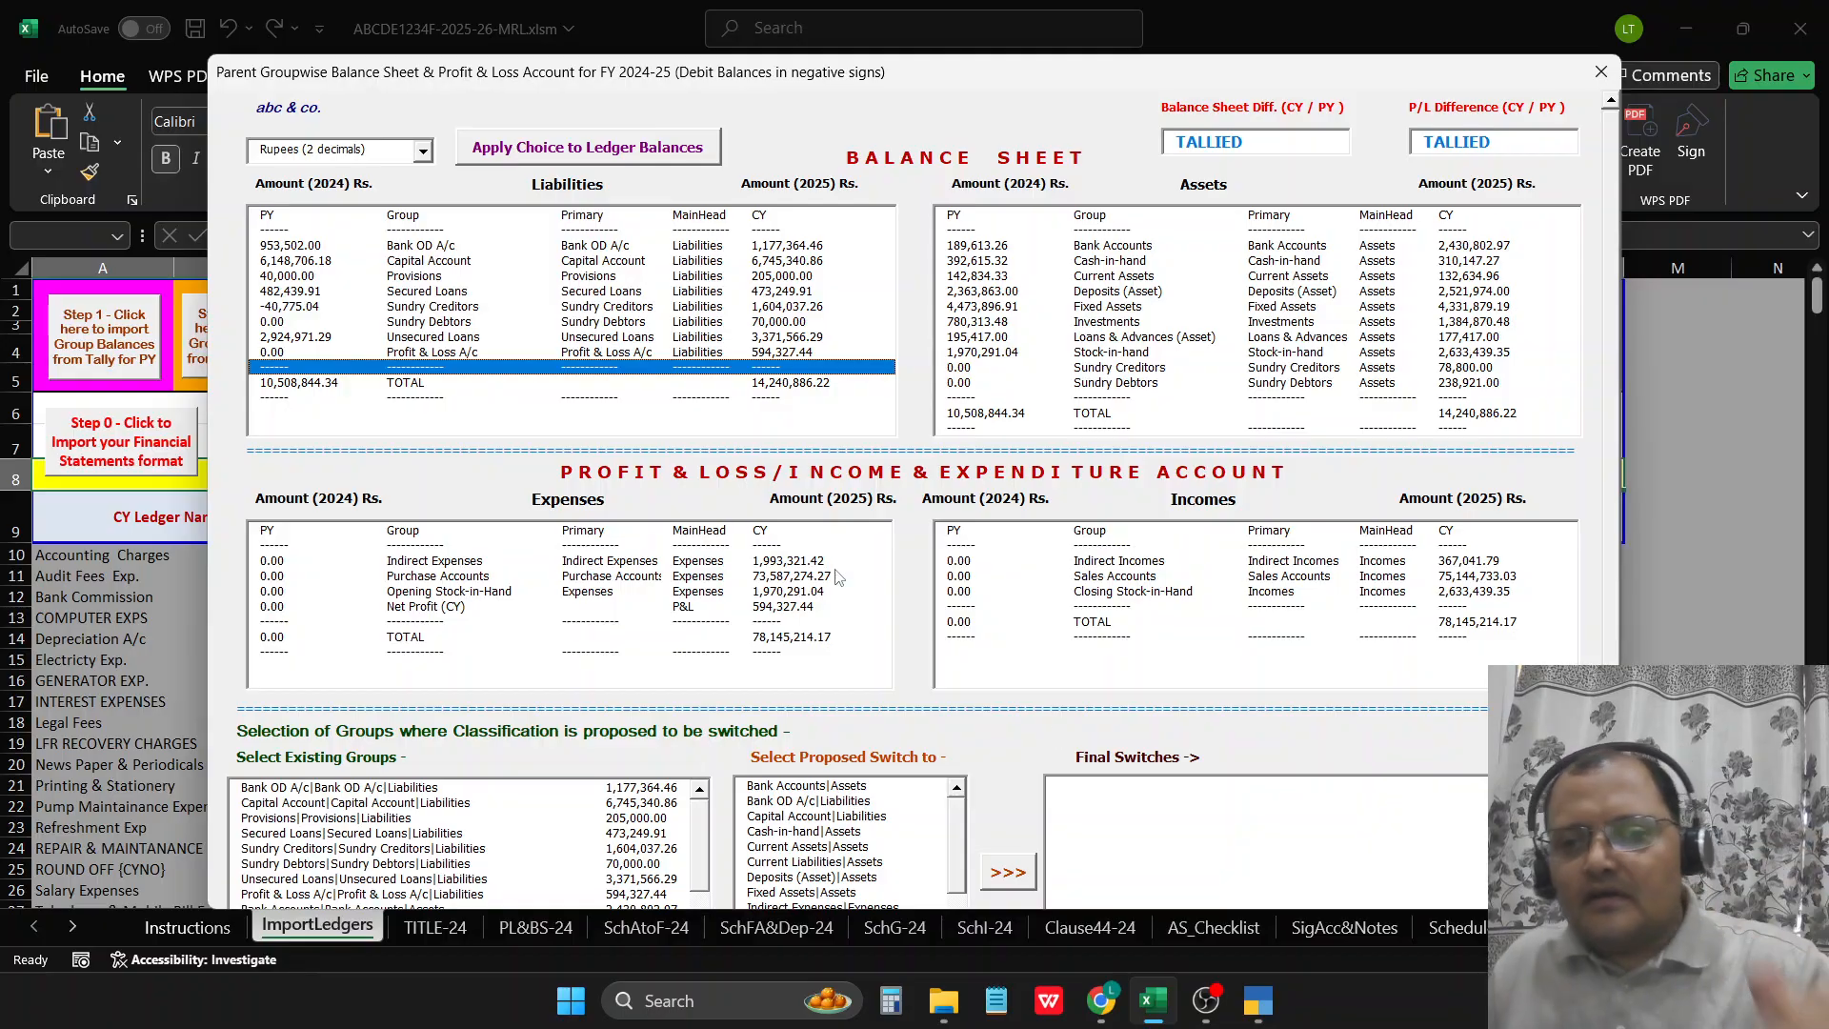
Step: Switch to TallyPrime and examine the sub-groups of Loans (Liability) in the Balance Sheet for ABC & Co
click(1257, 1000)
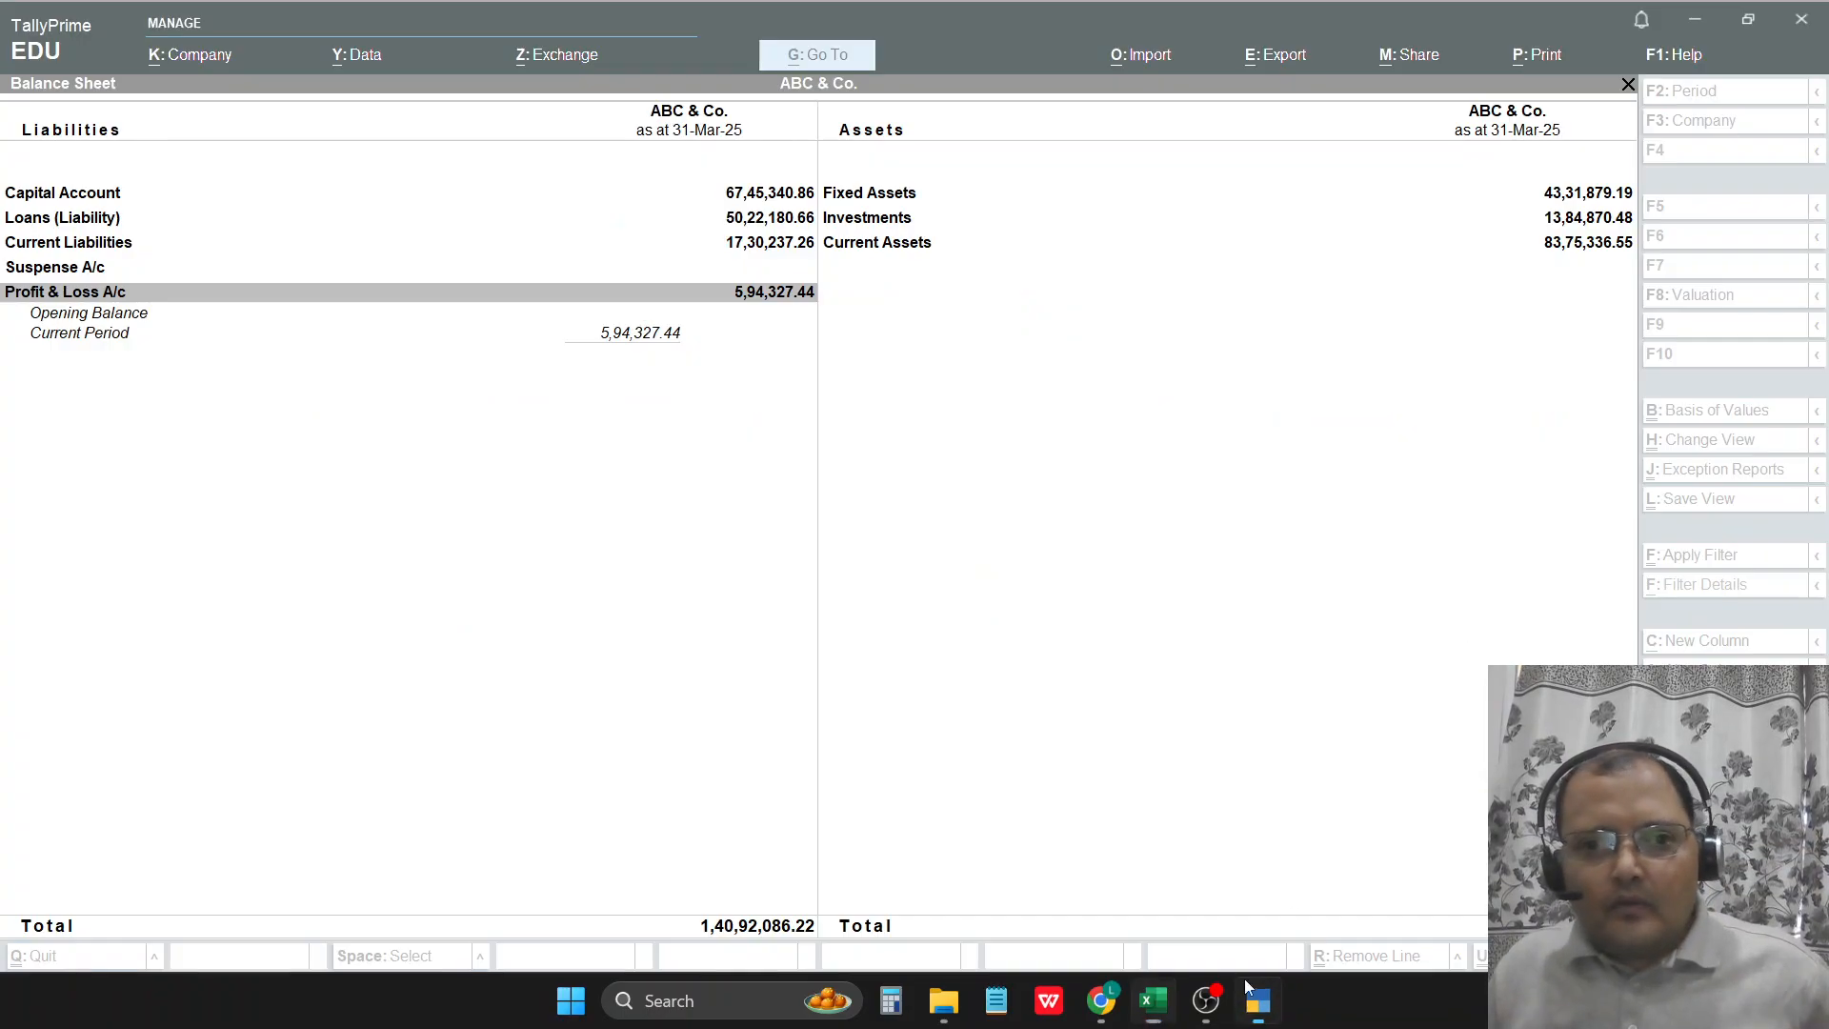
key(Up)
key(Up)
key(Up)
key(Return)
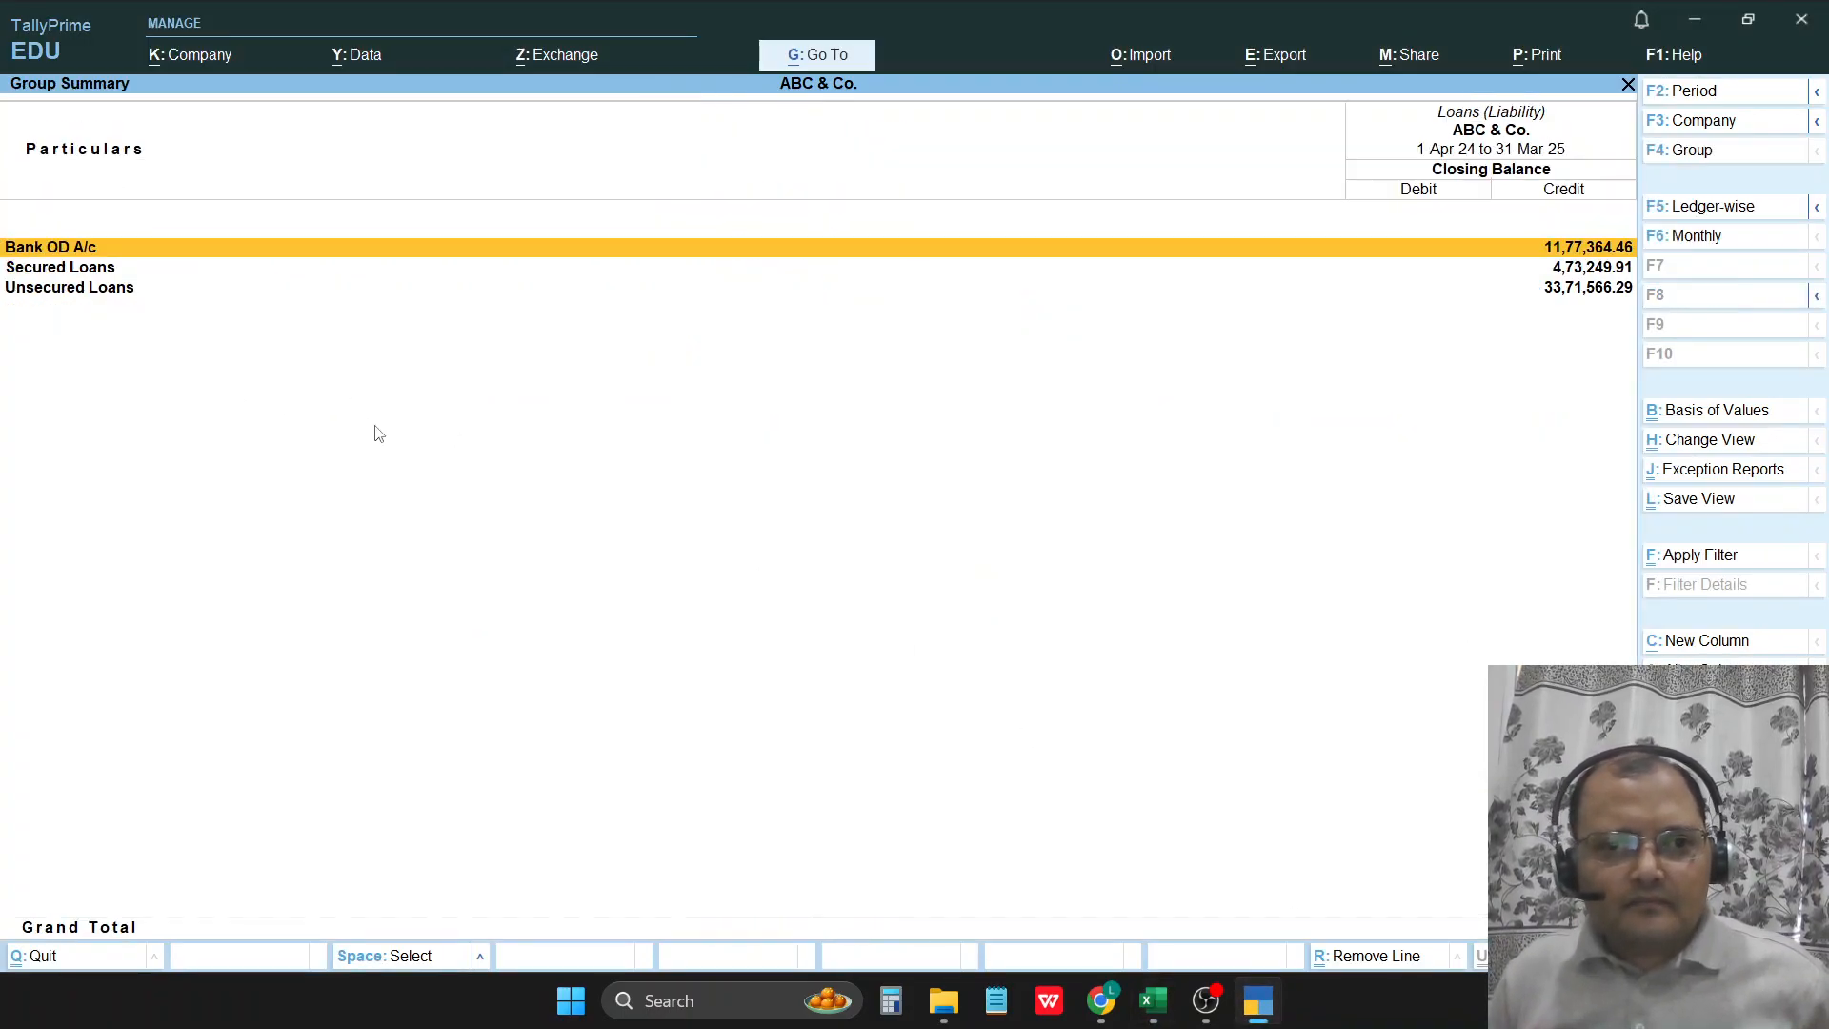
key(Up)
key(Down)
key(Escape)
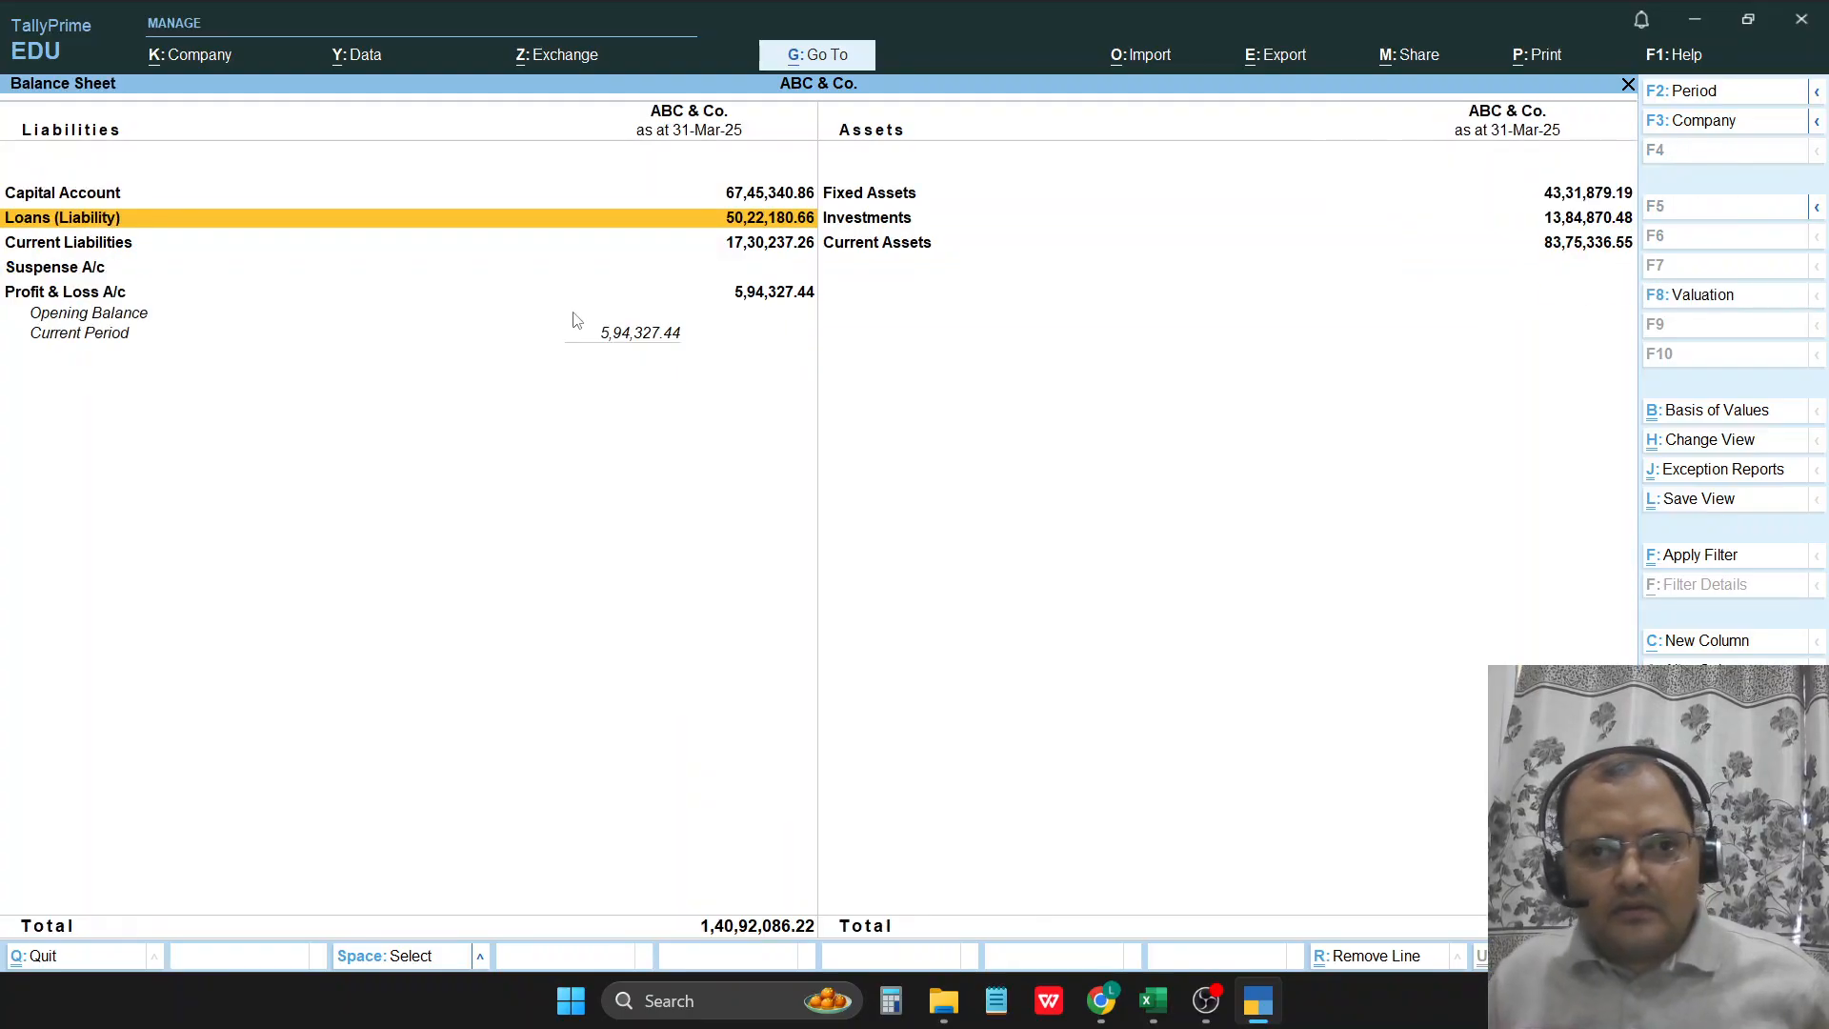
Step: Back in the Excel workbook, review the liability groups and the Sundry Creditors entry under Assets in the groupwise Balance Sheet
click(1152, 1000)
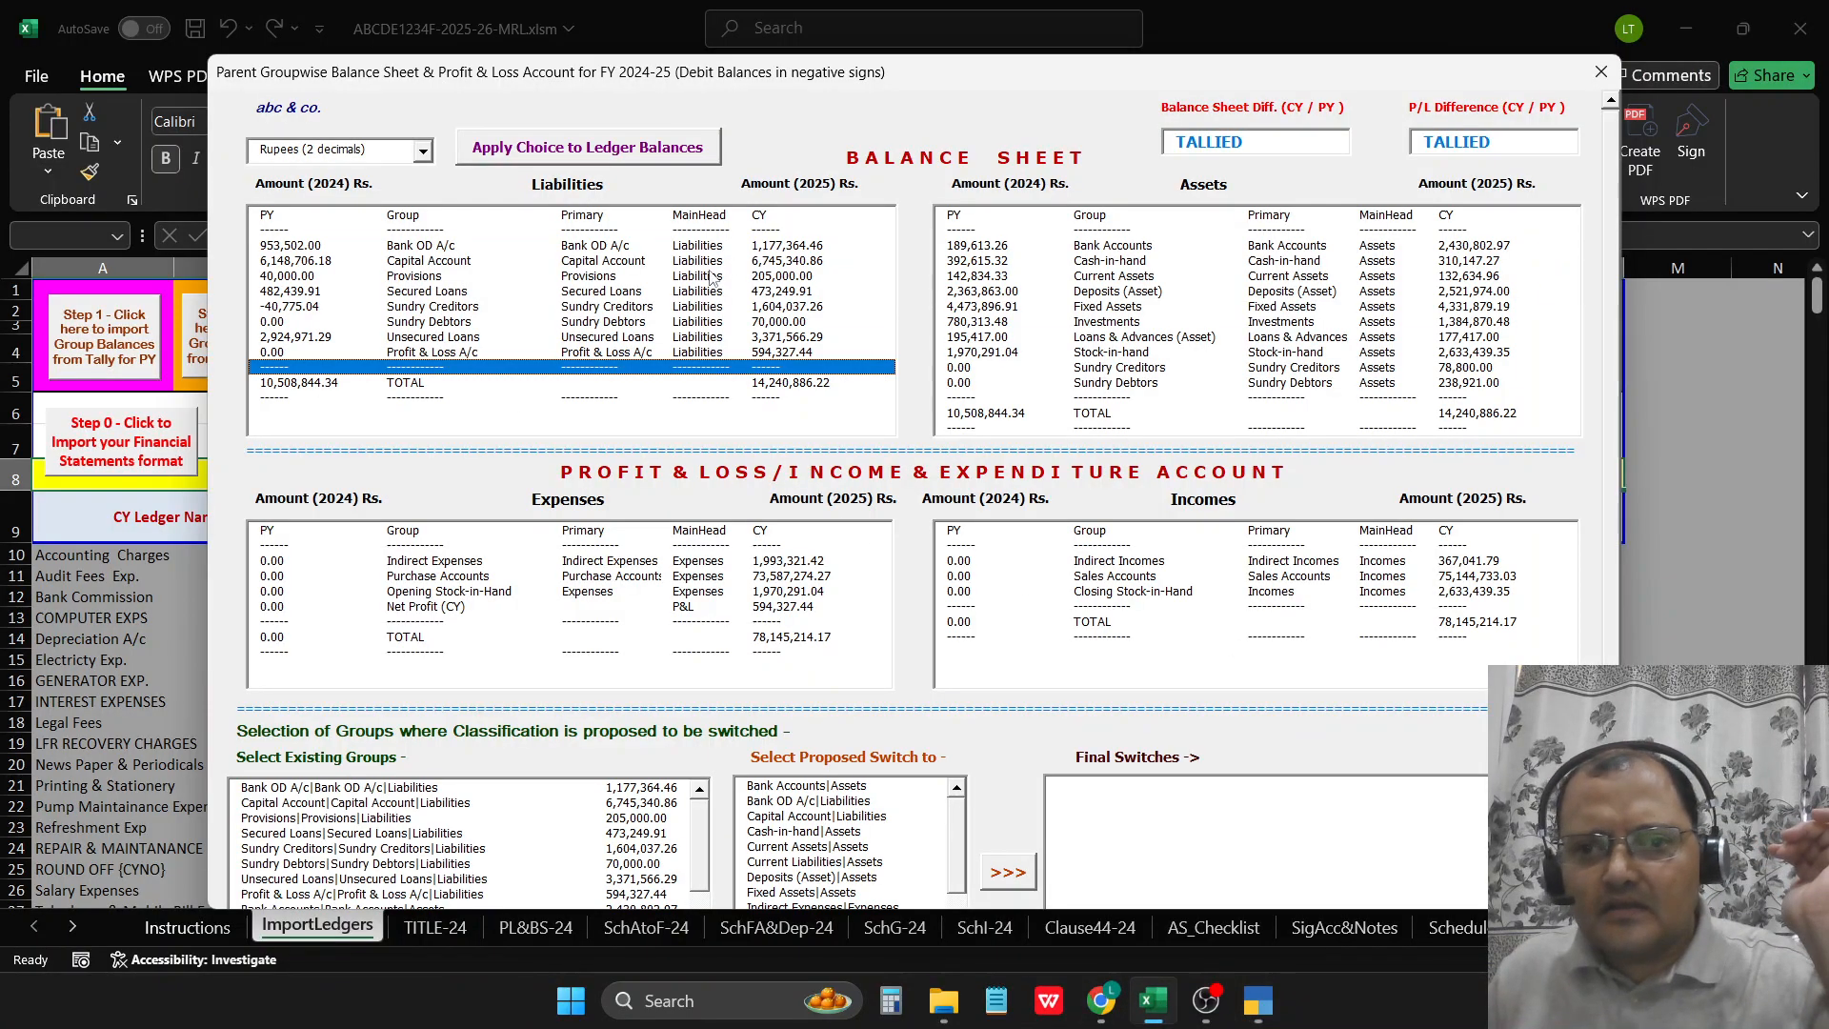
click(425, 277)
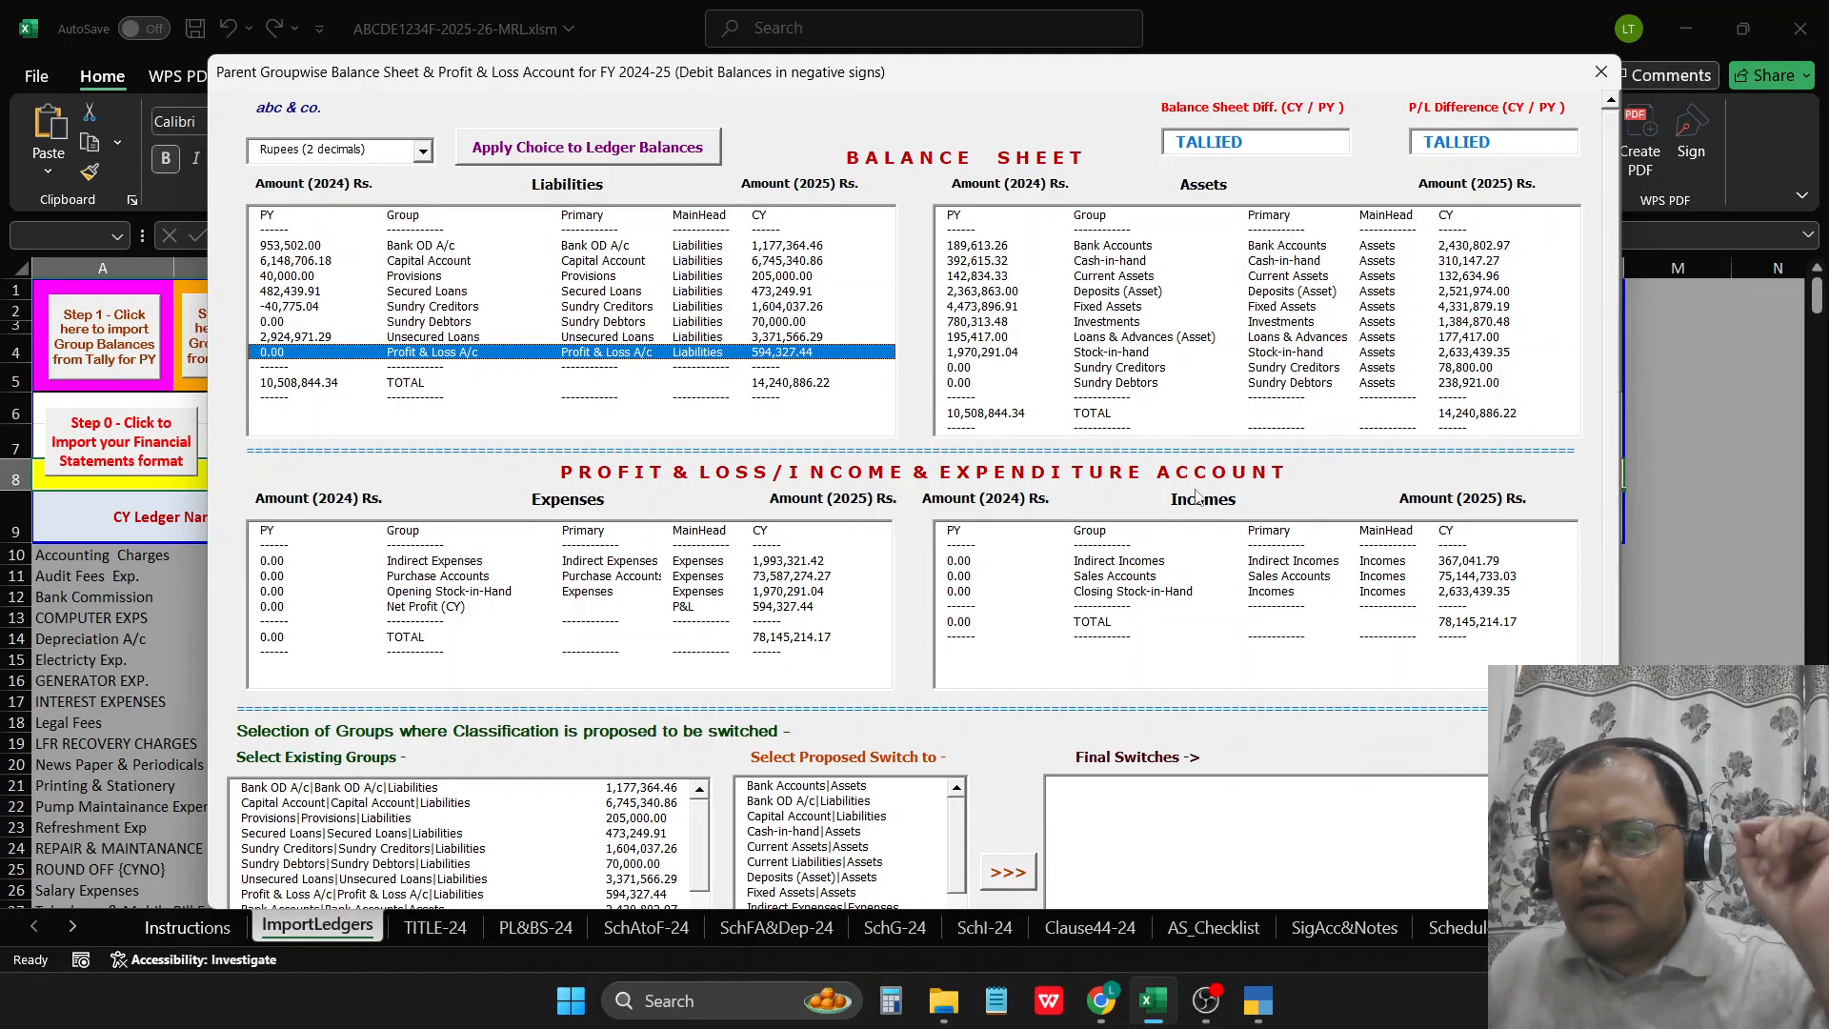
click(1124, 306)
click(1112, 370)
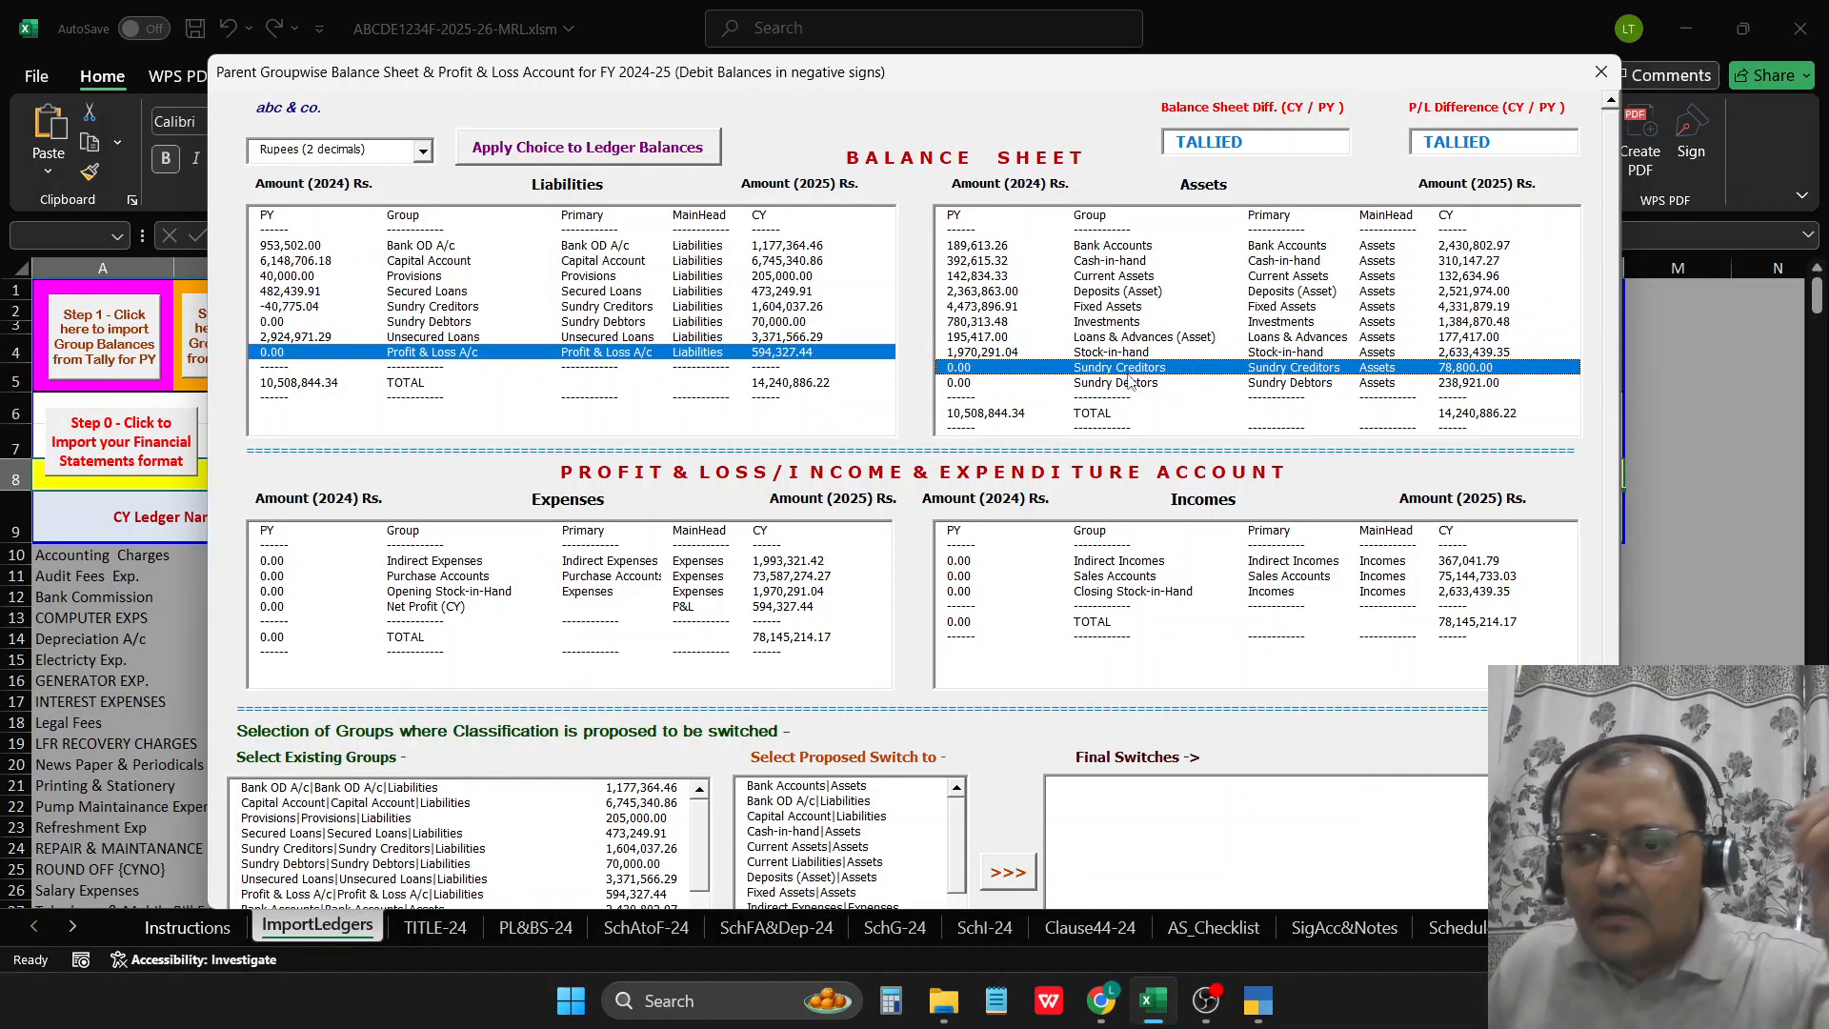
Step: Add a final switch reclassifying the Sundry Creditors group under Assets to Loans & Advances (Asset)
scroll(1598, 570, down, 3)
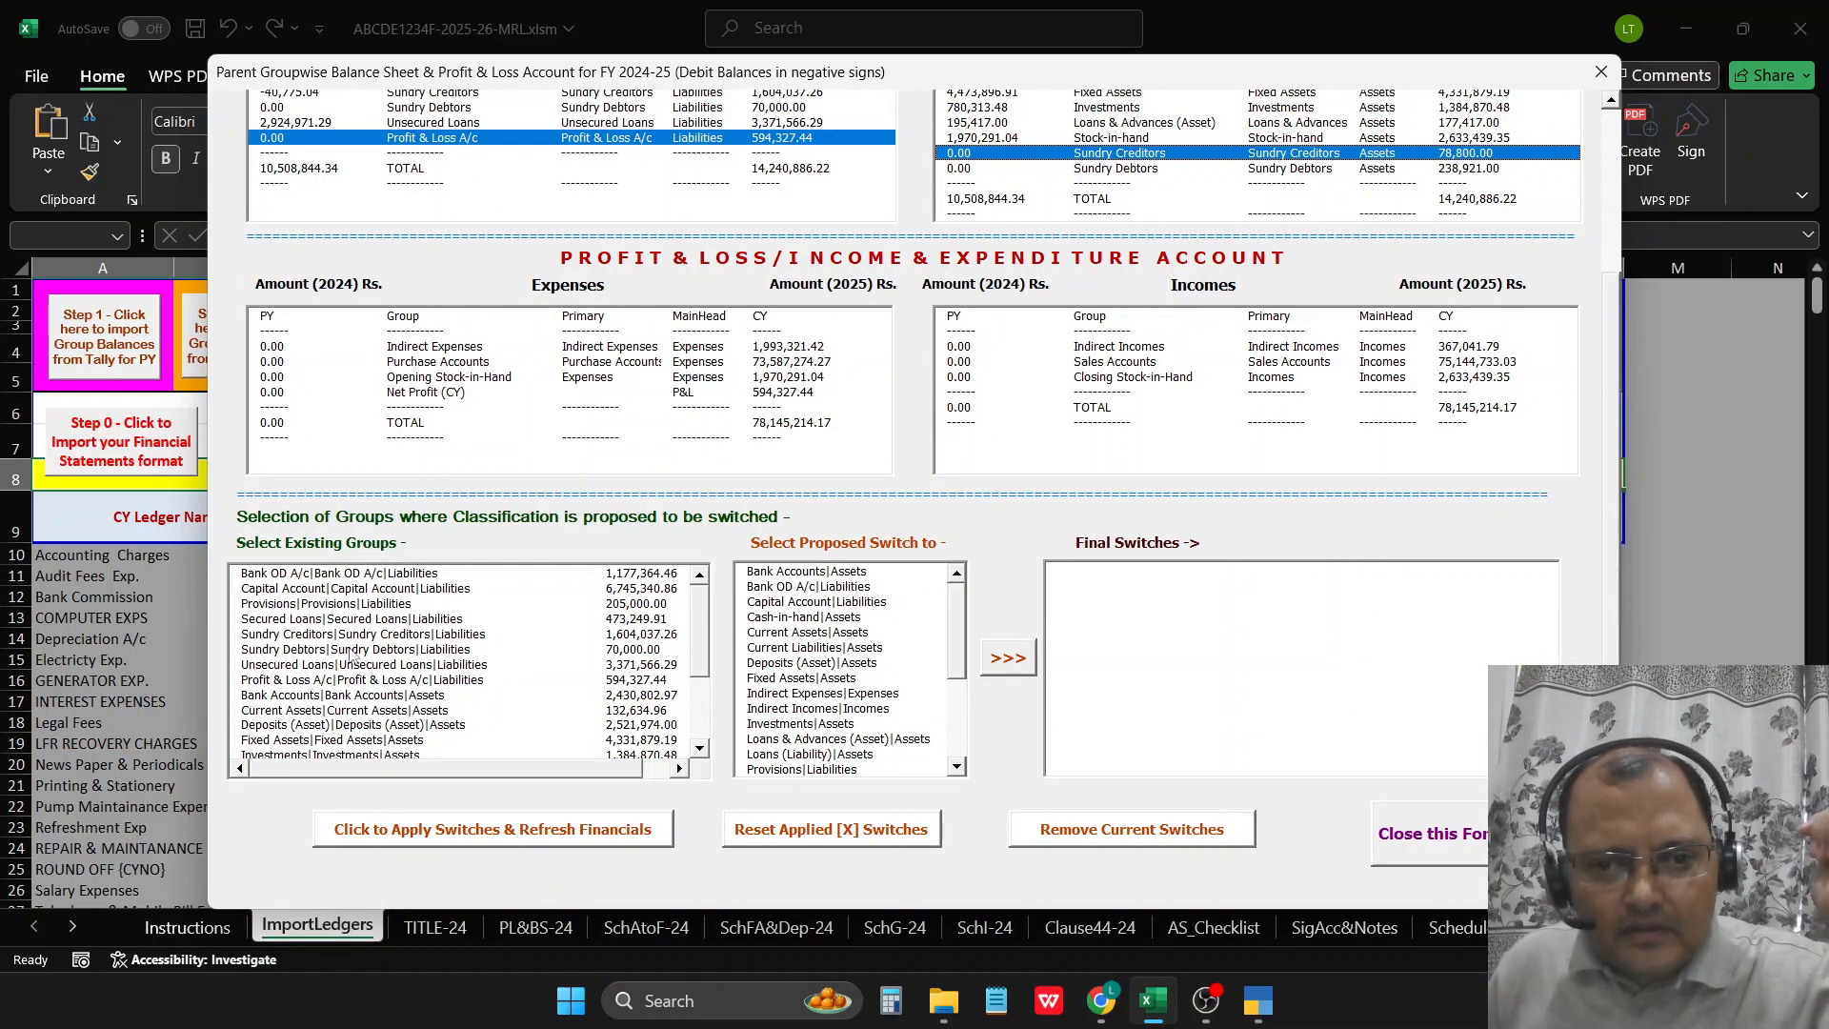
drag(703, 641, 704, 716)
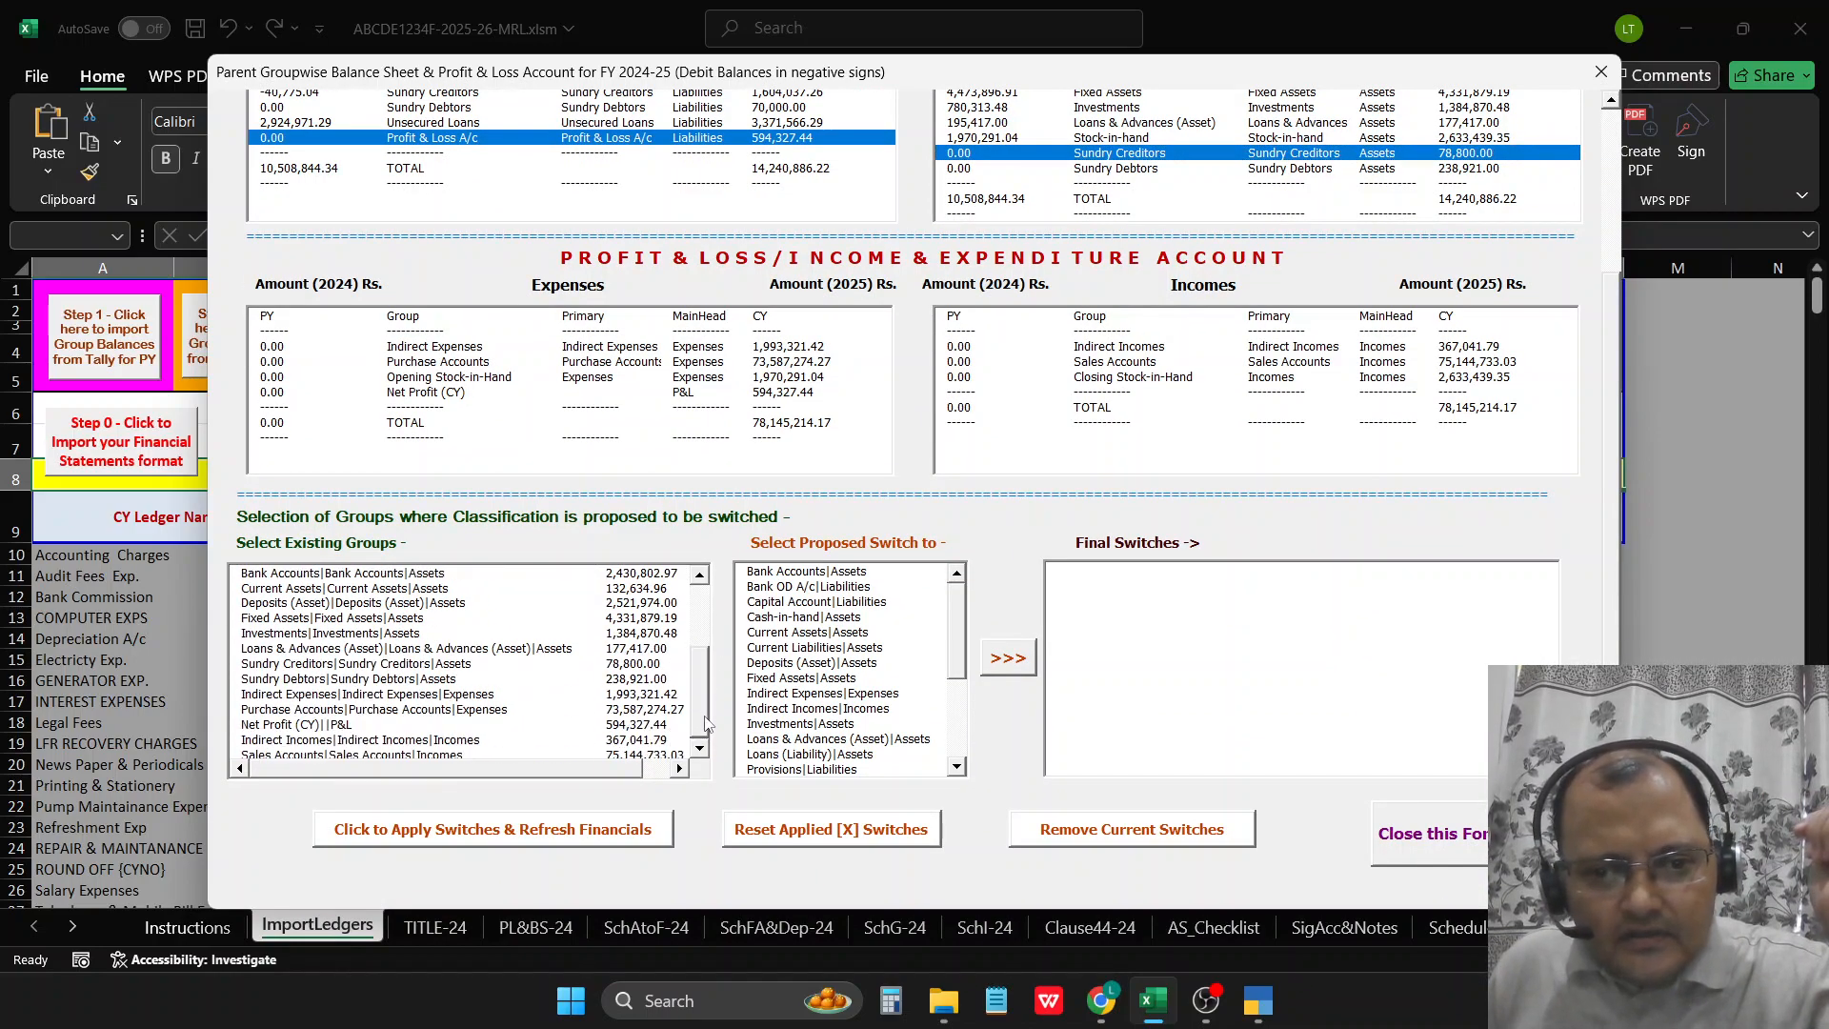
click(334, 666)
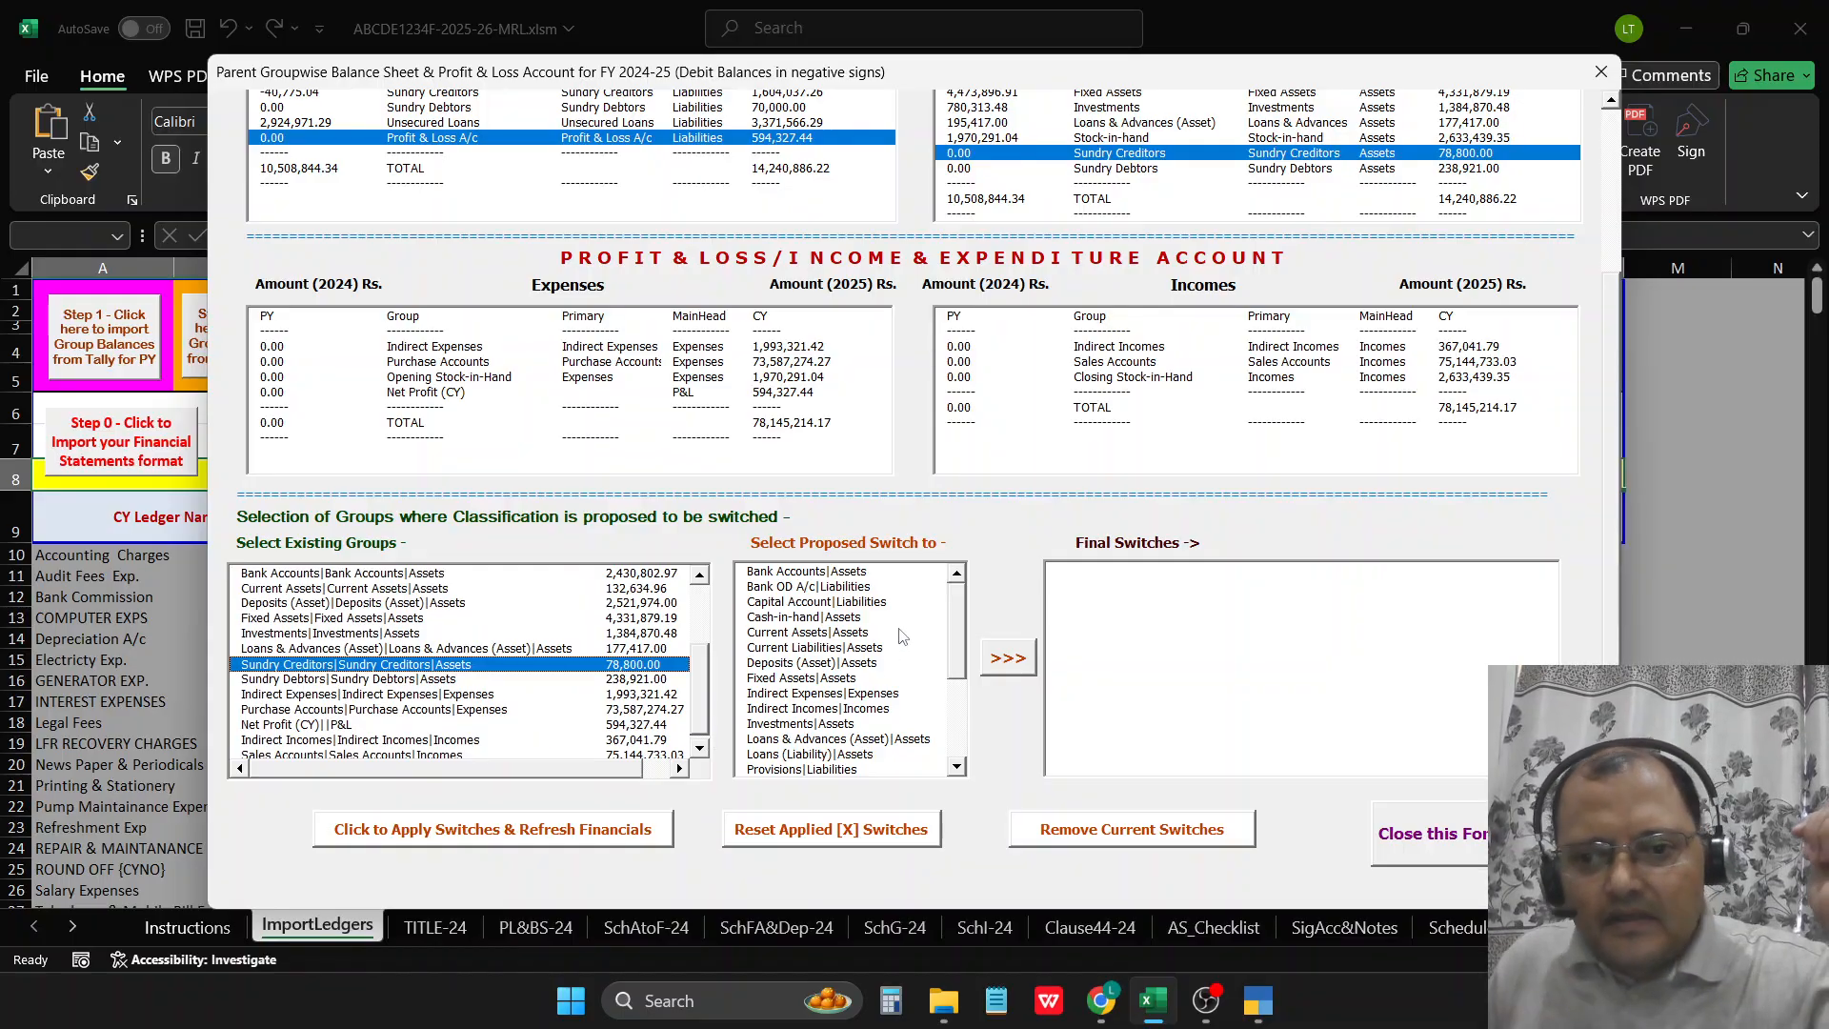
click(956, 631)
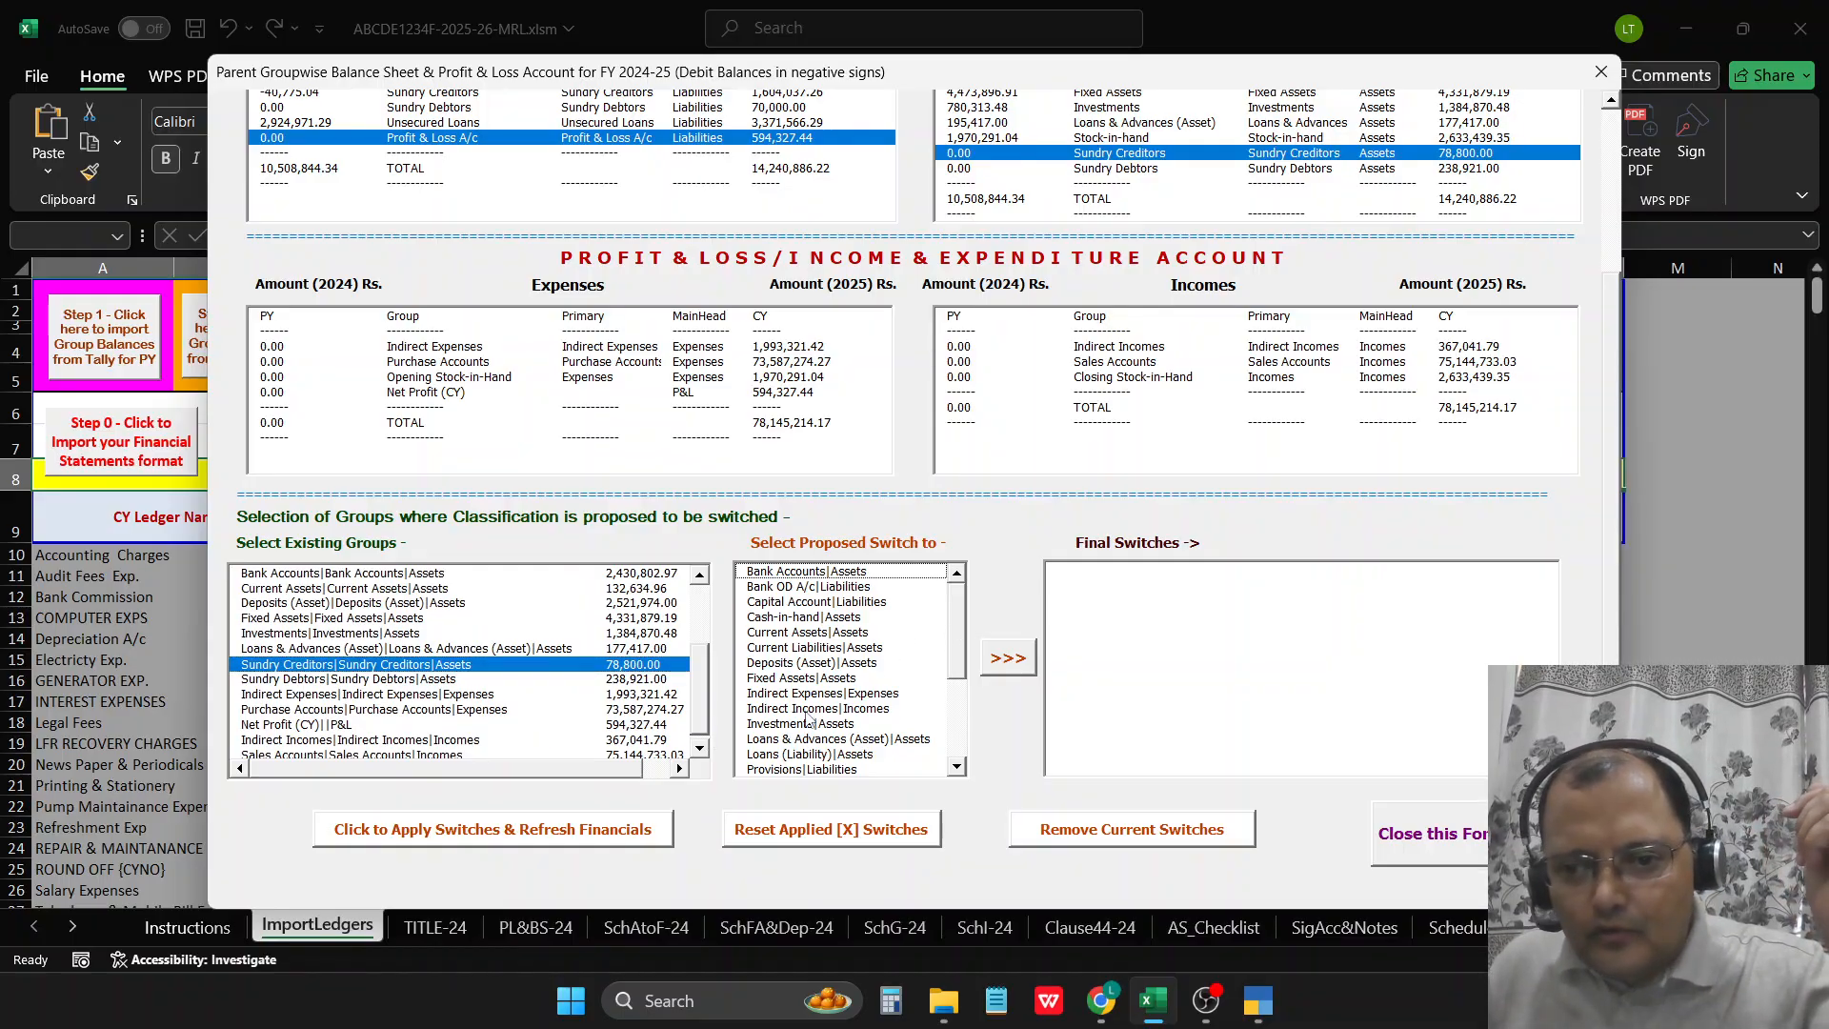
click(831, 740)
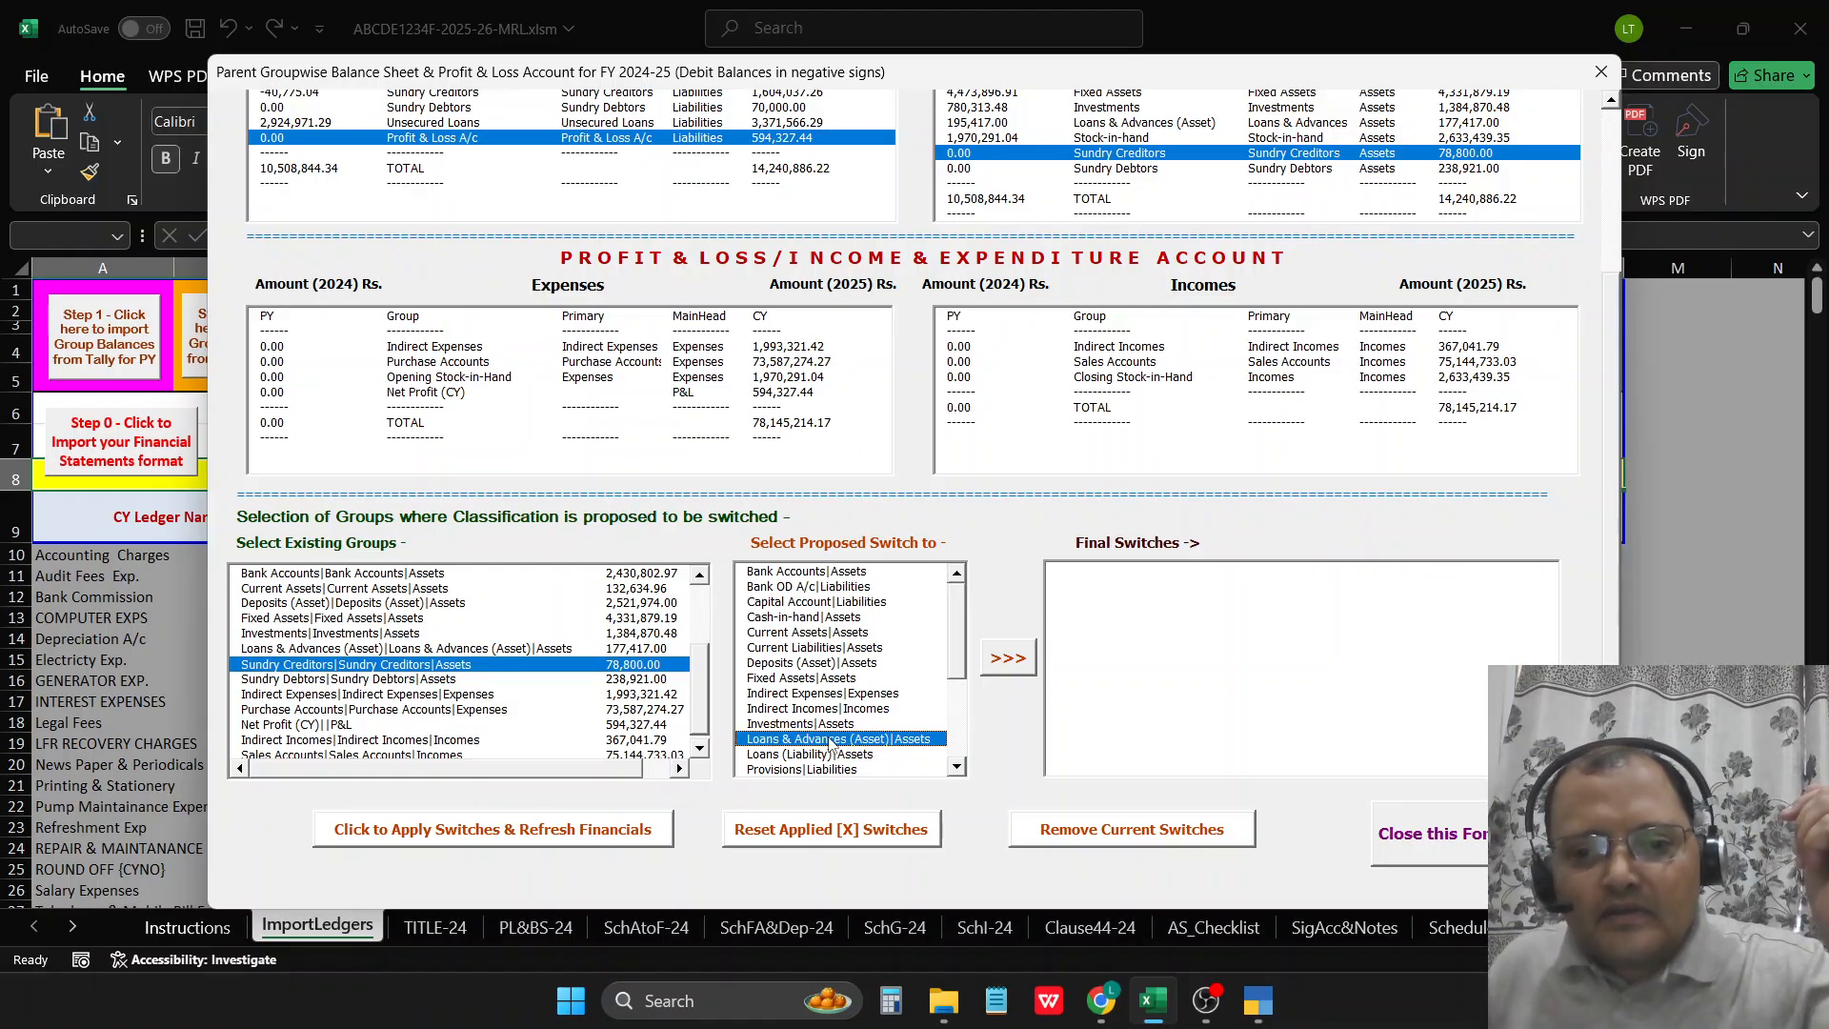
click(1007, 657)
Step: Add a final switch reclassifying the Sundry Debtors group under Liabilities to Sundry Creditors (Liabilities)
click(1609, 159)
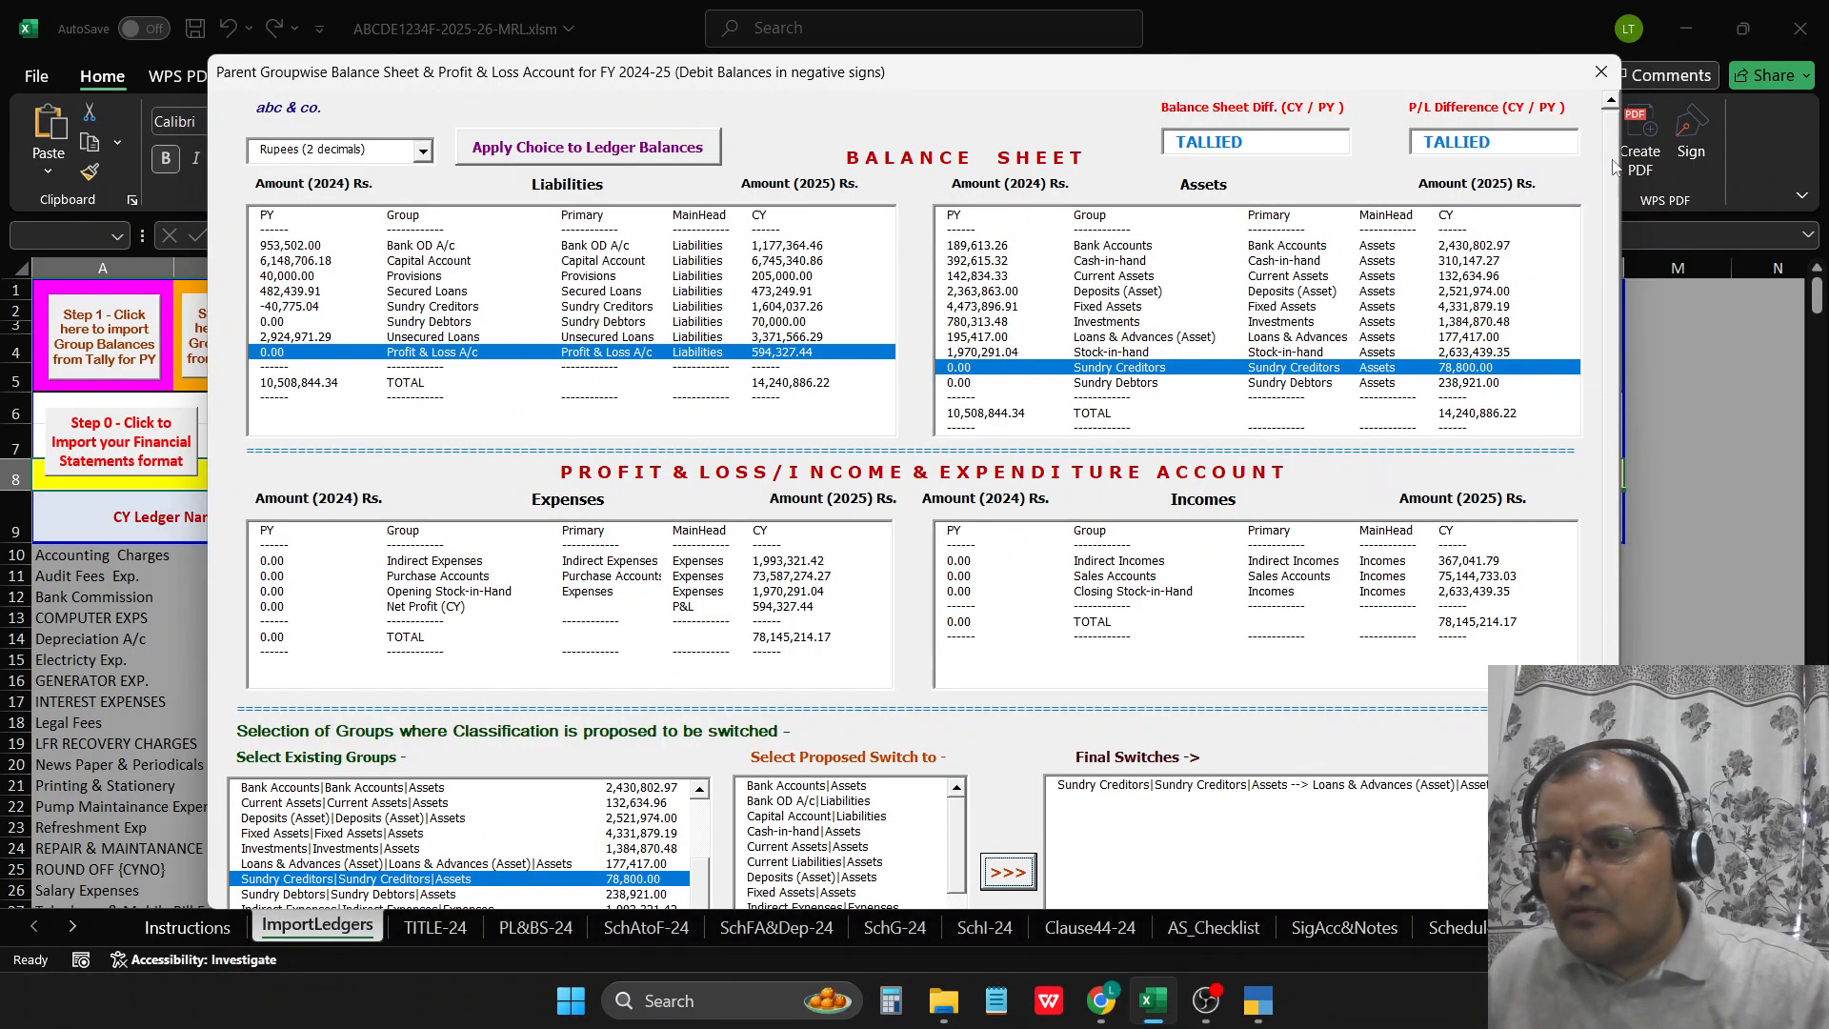
click(429, 322)
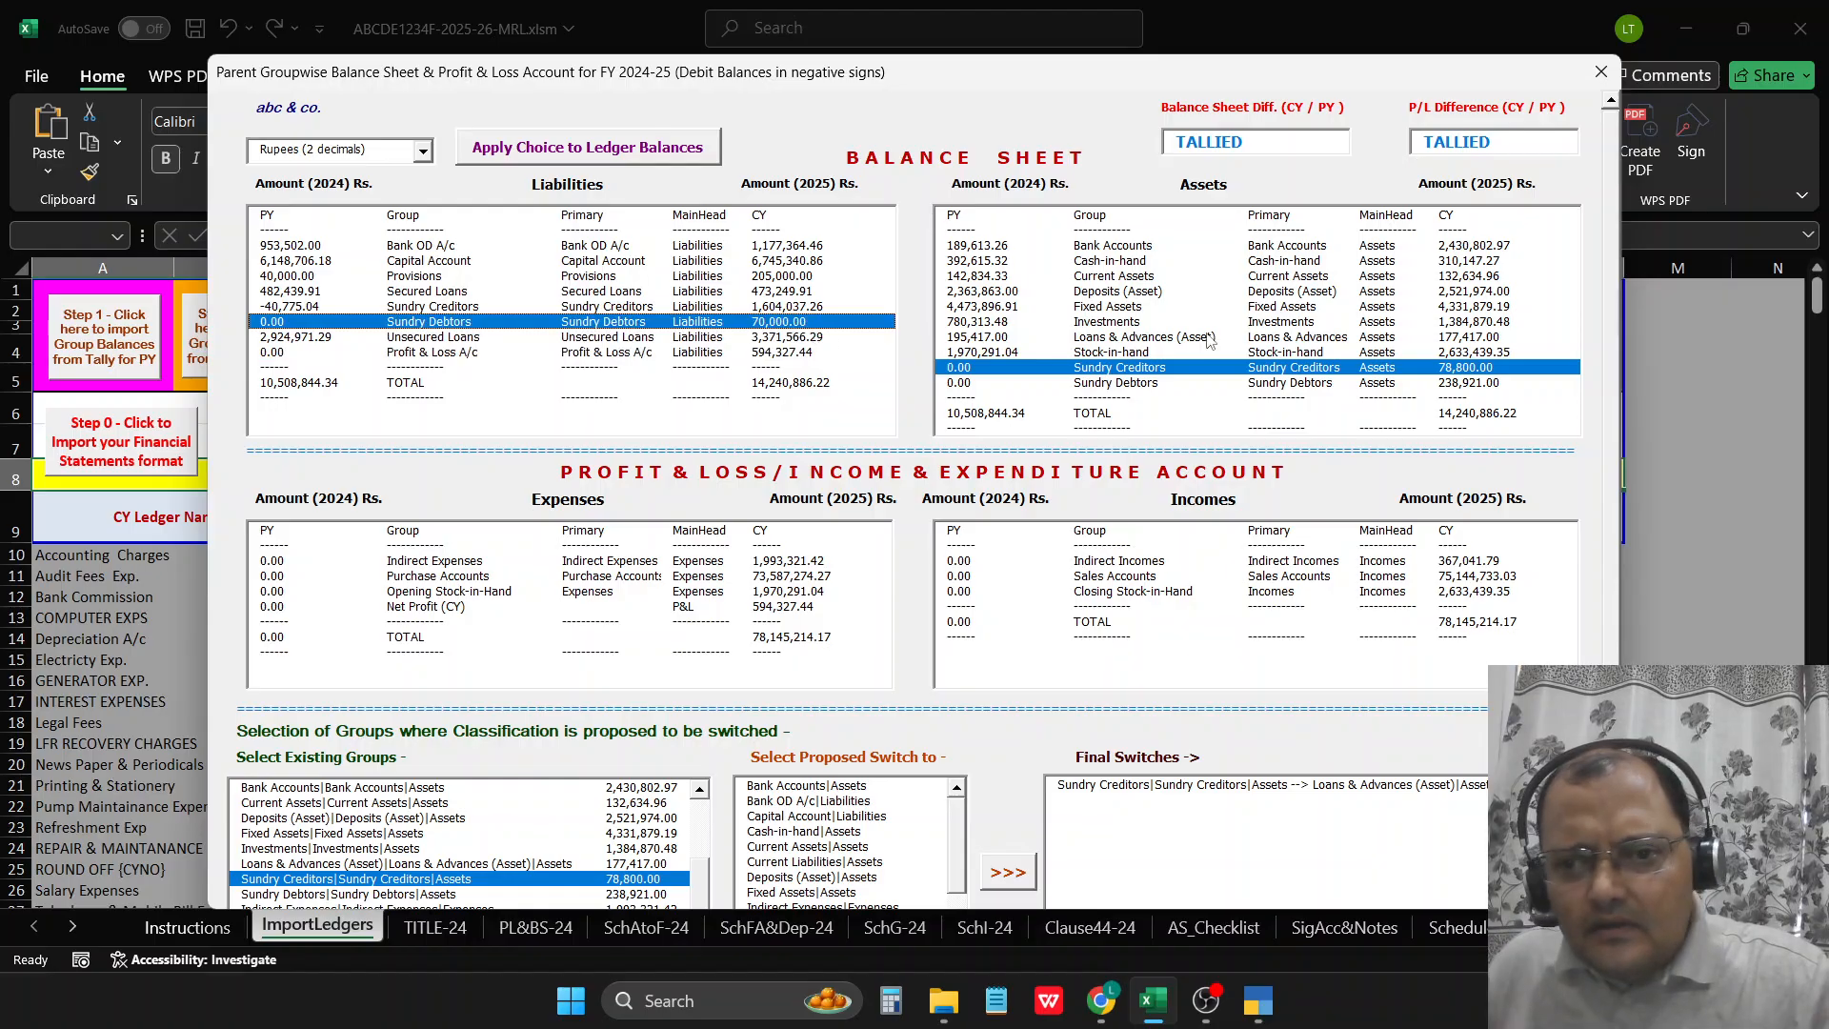
click(1612, 377)
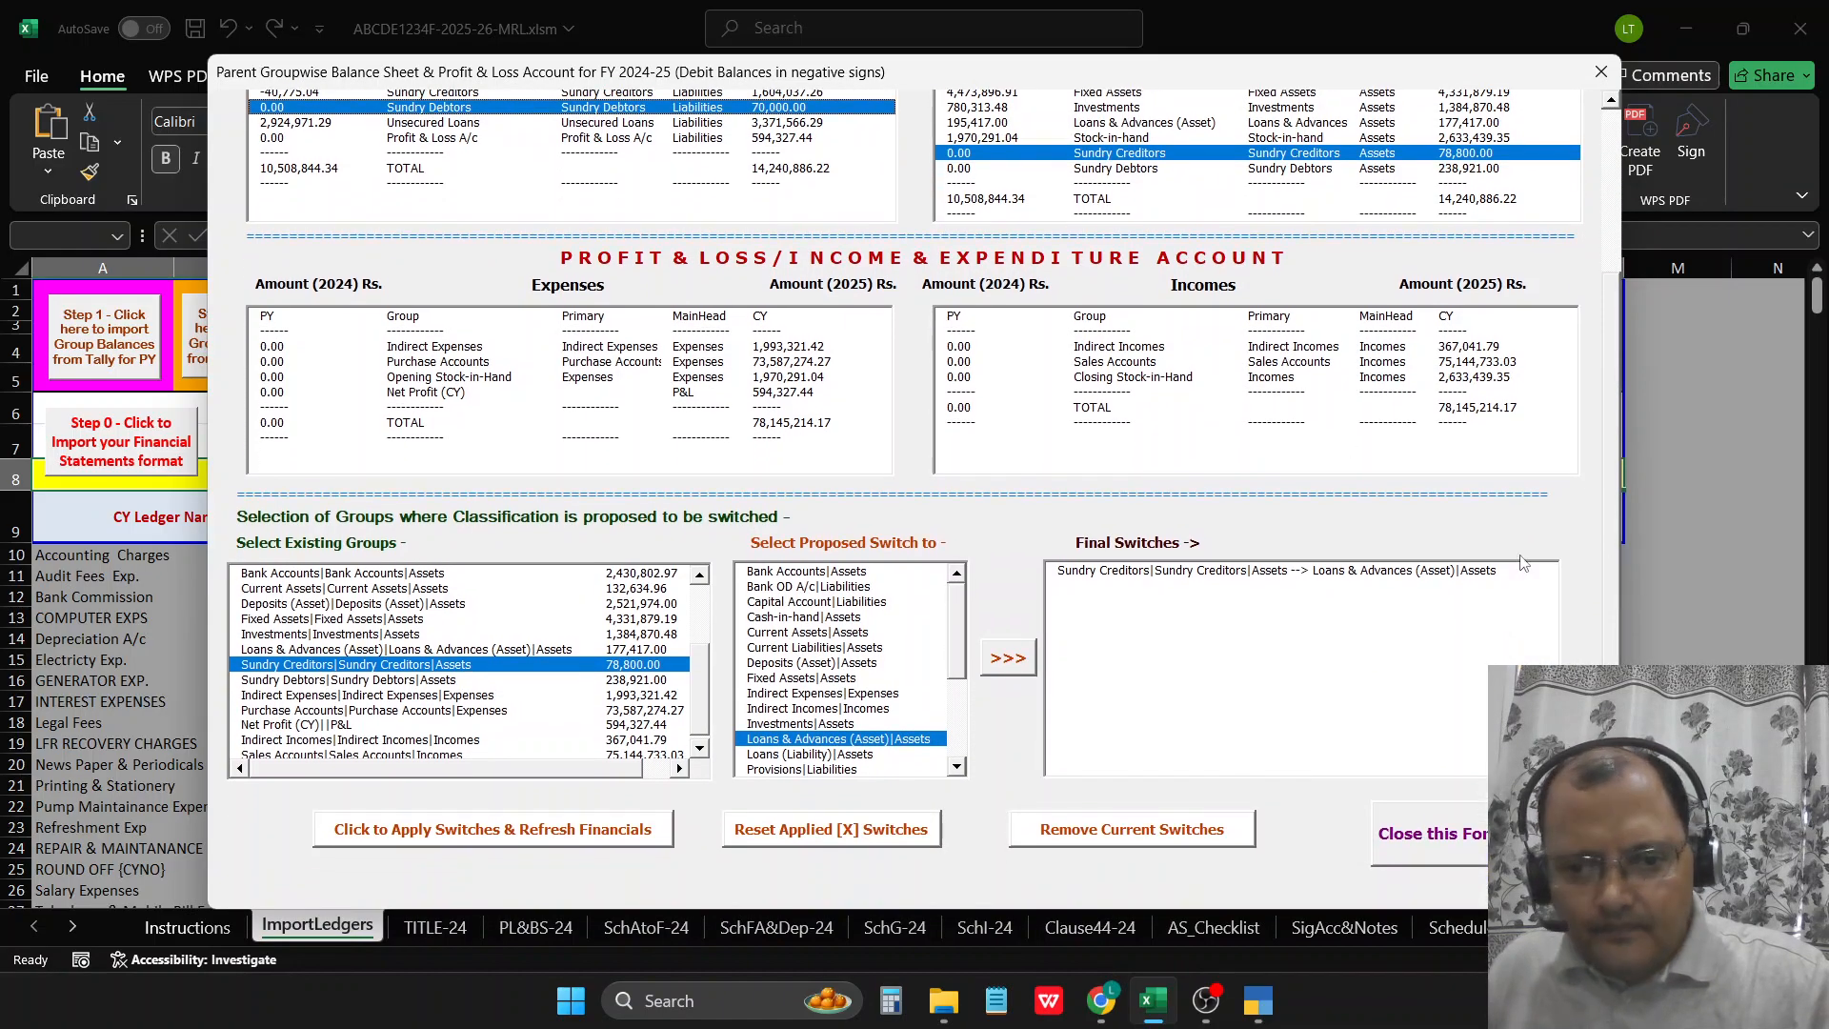
click(557, 618)
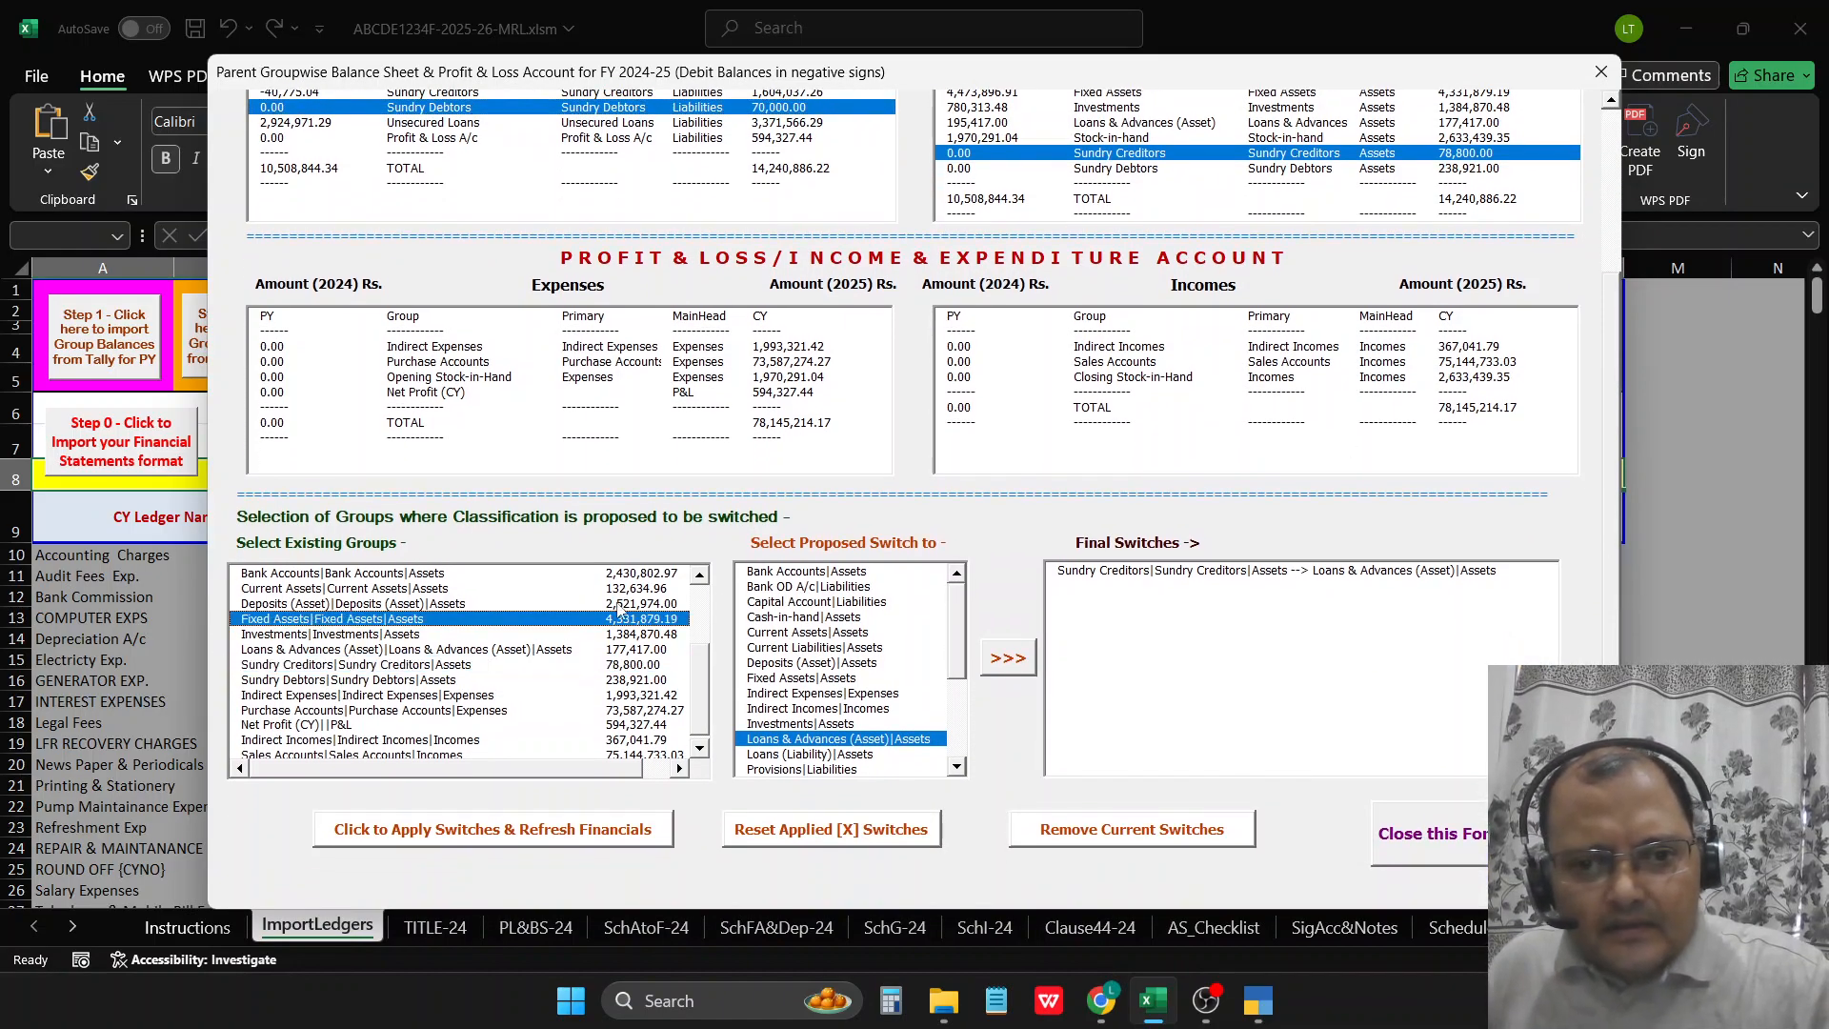
scroll(700, 581, up, 6)
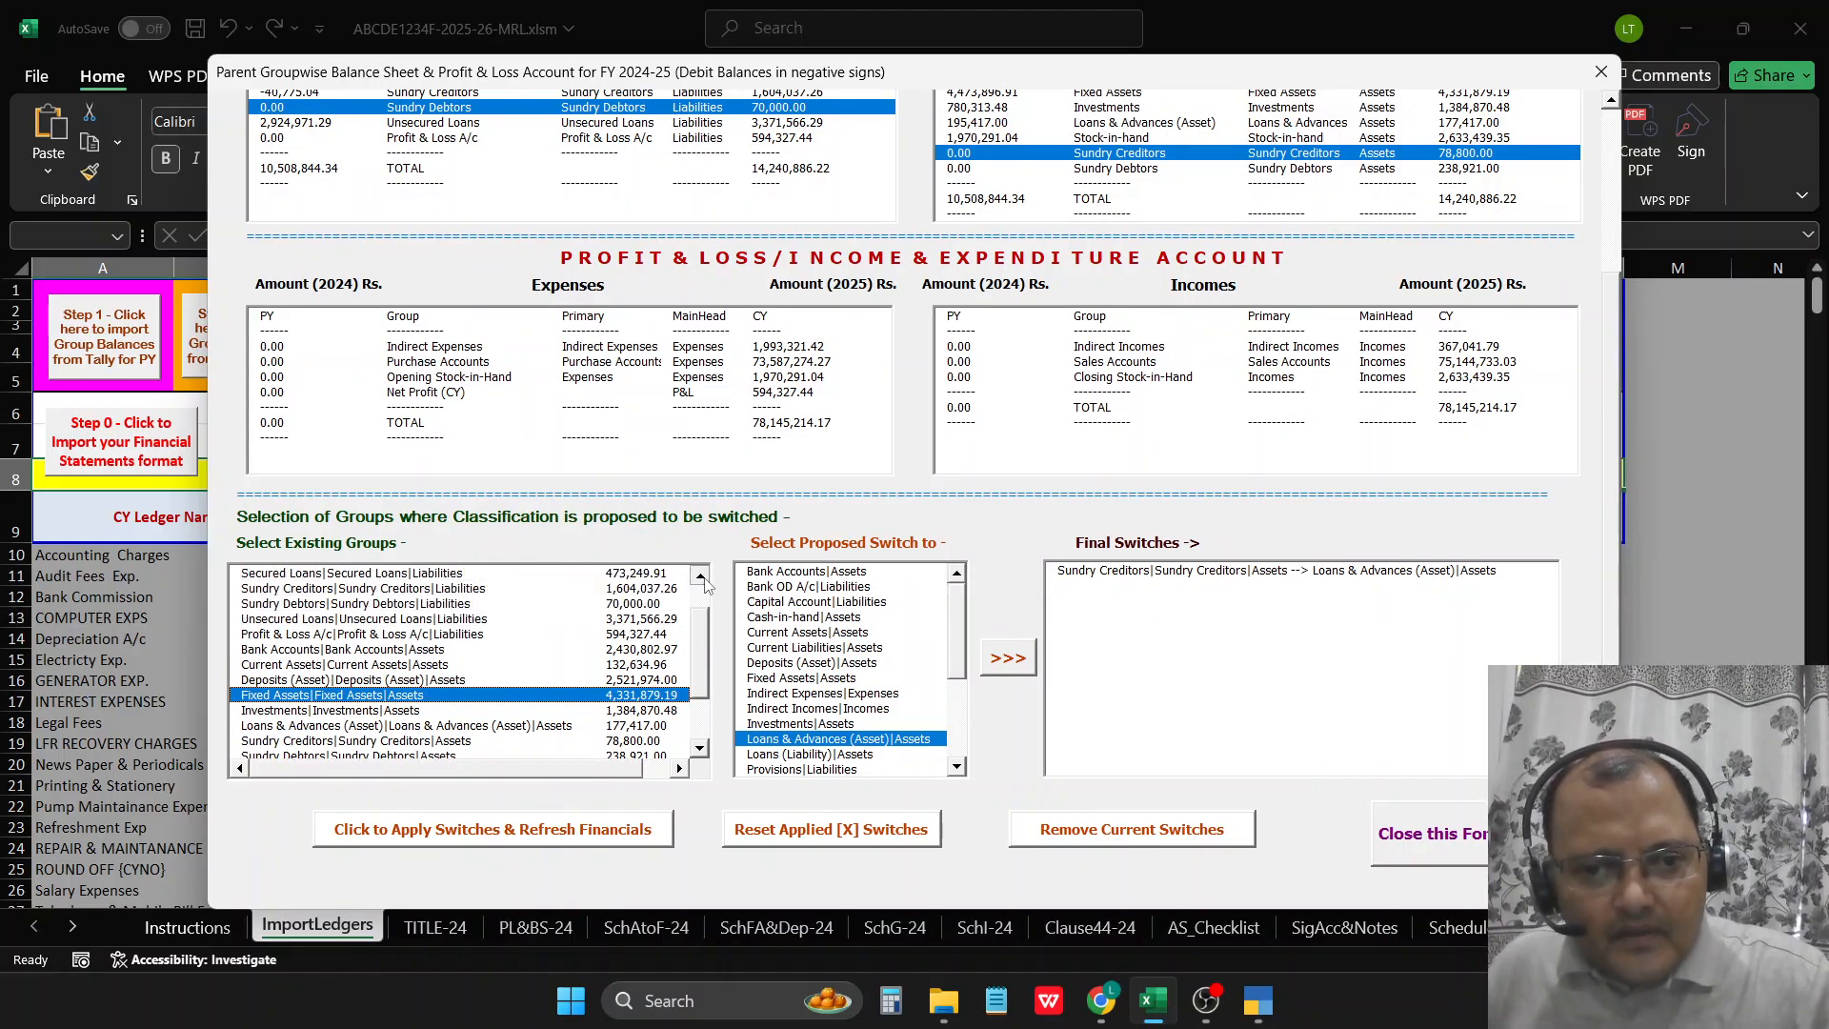
click(350, 619)
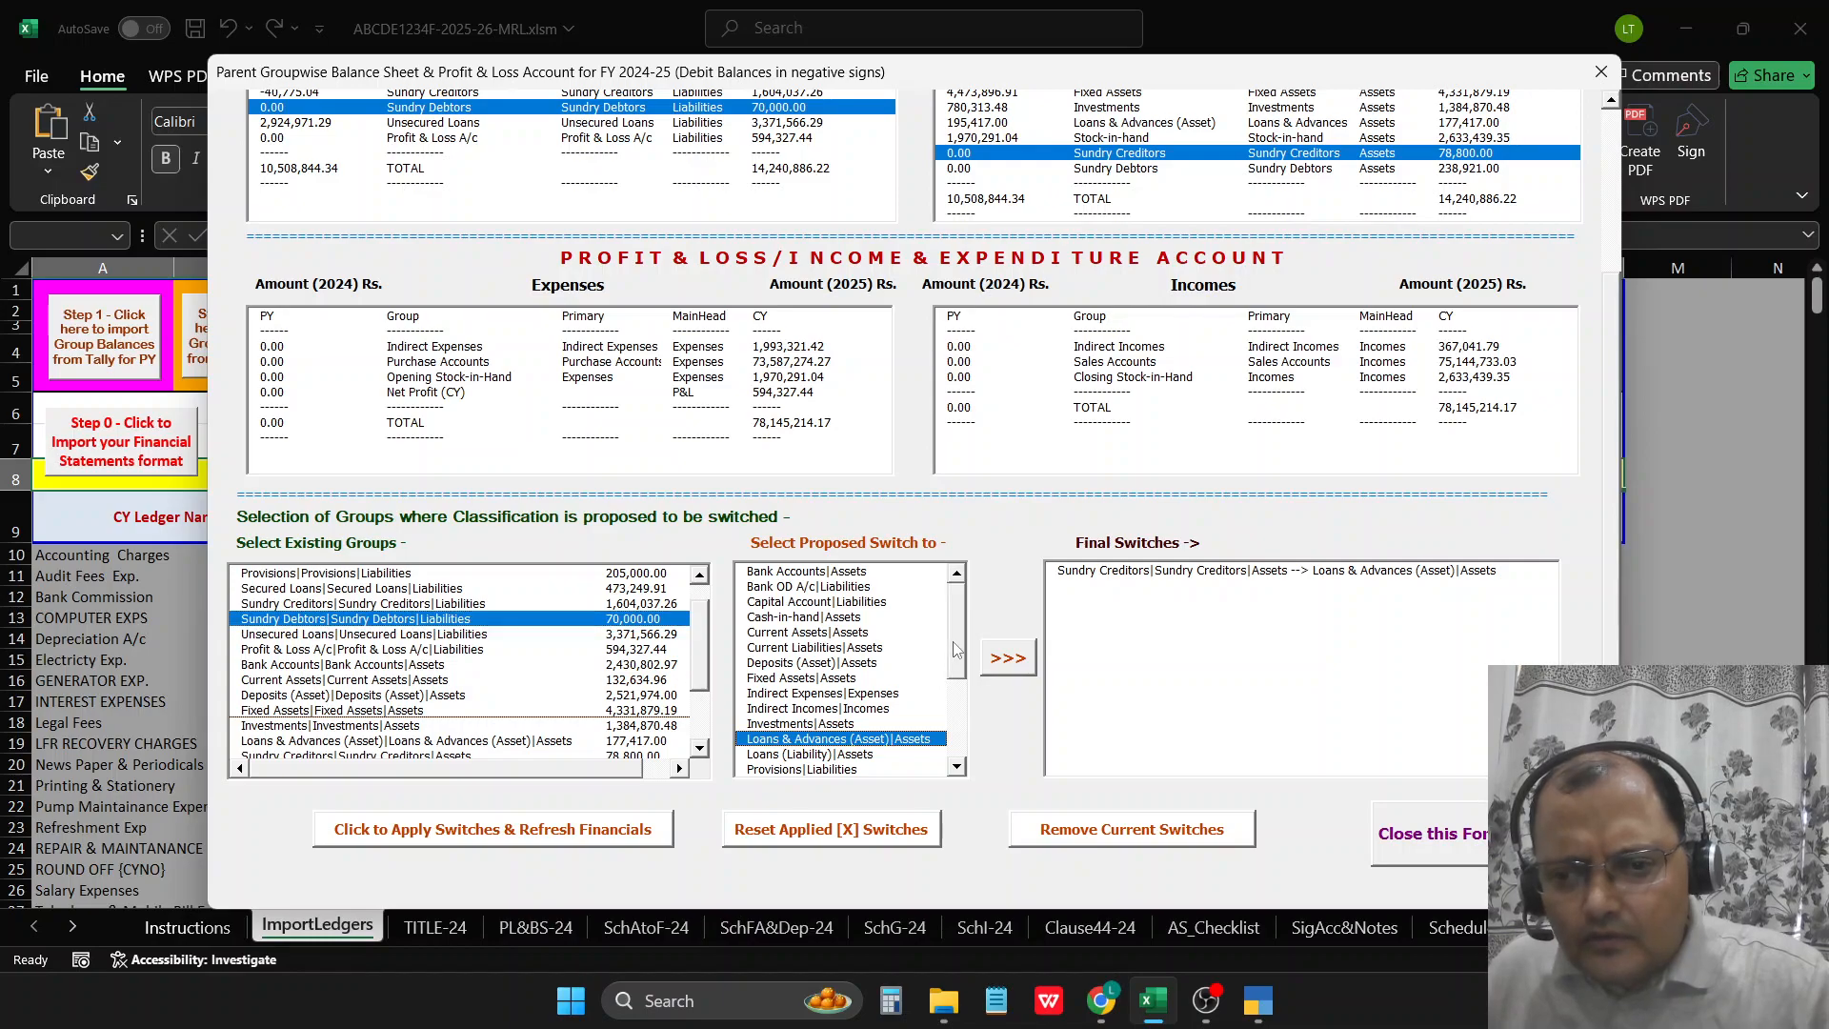
drag(955, 649, 980, 714)
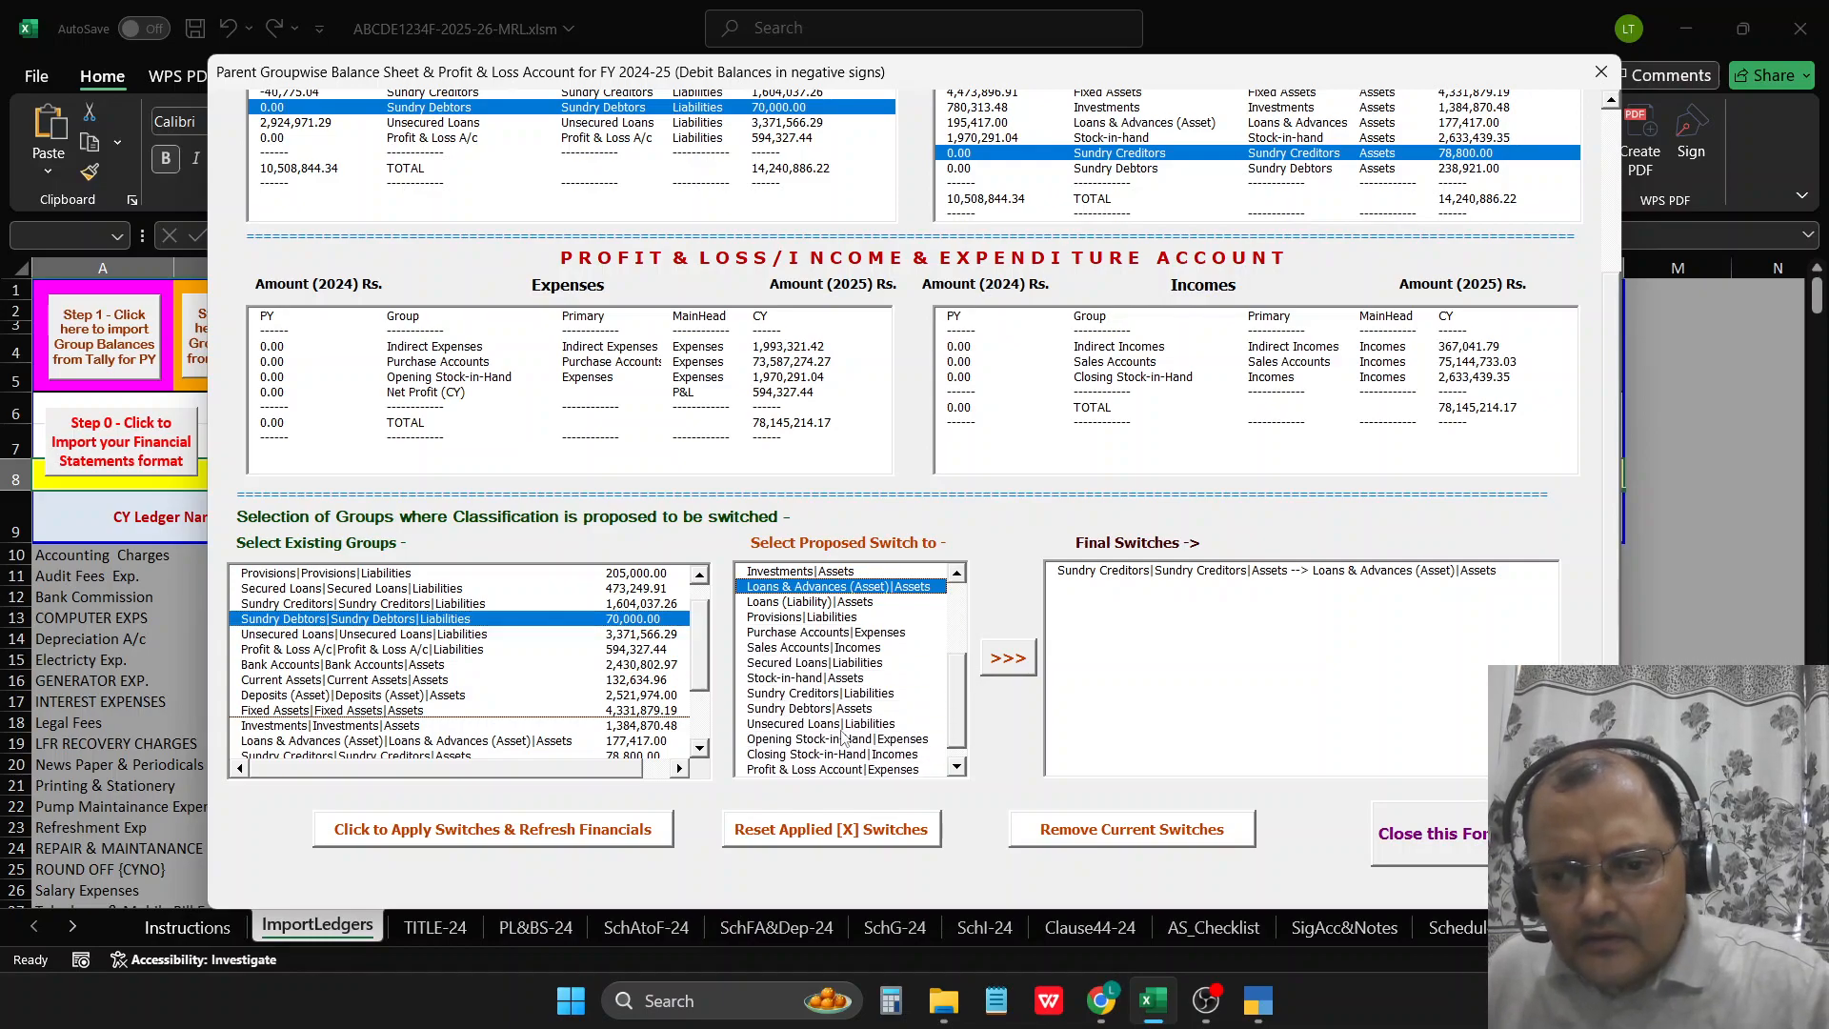
click(869, 693)
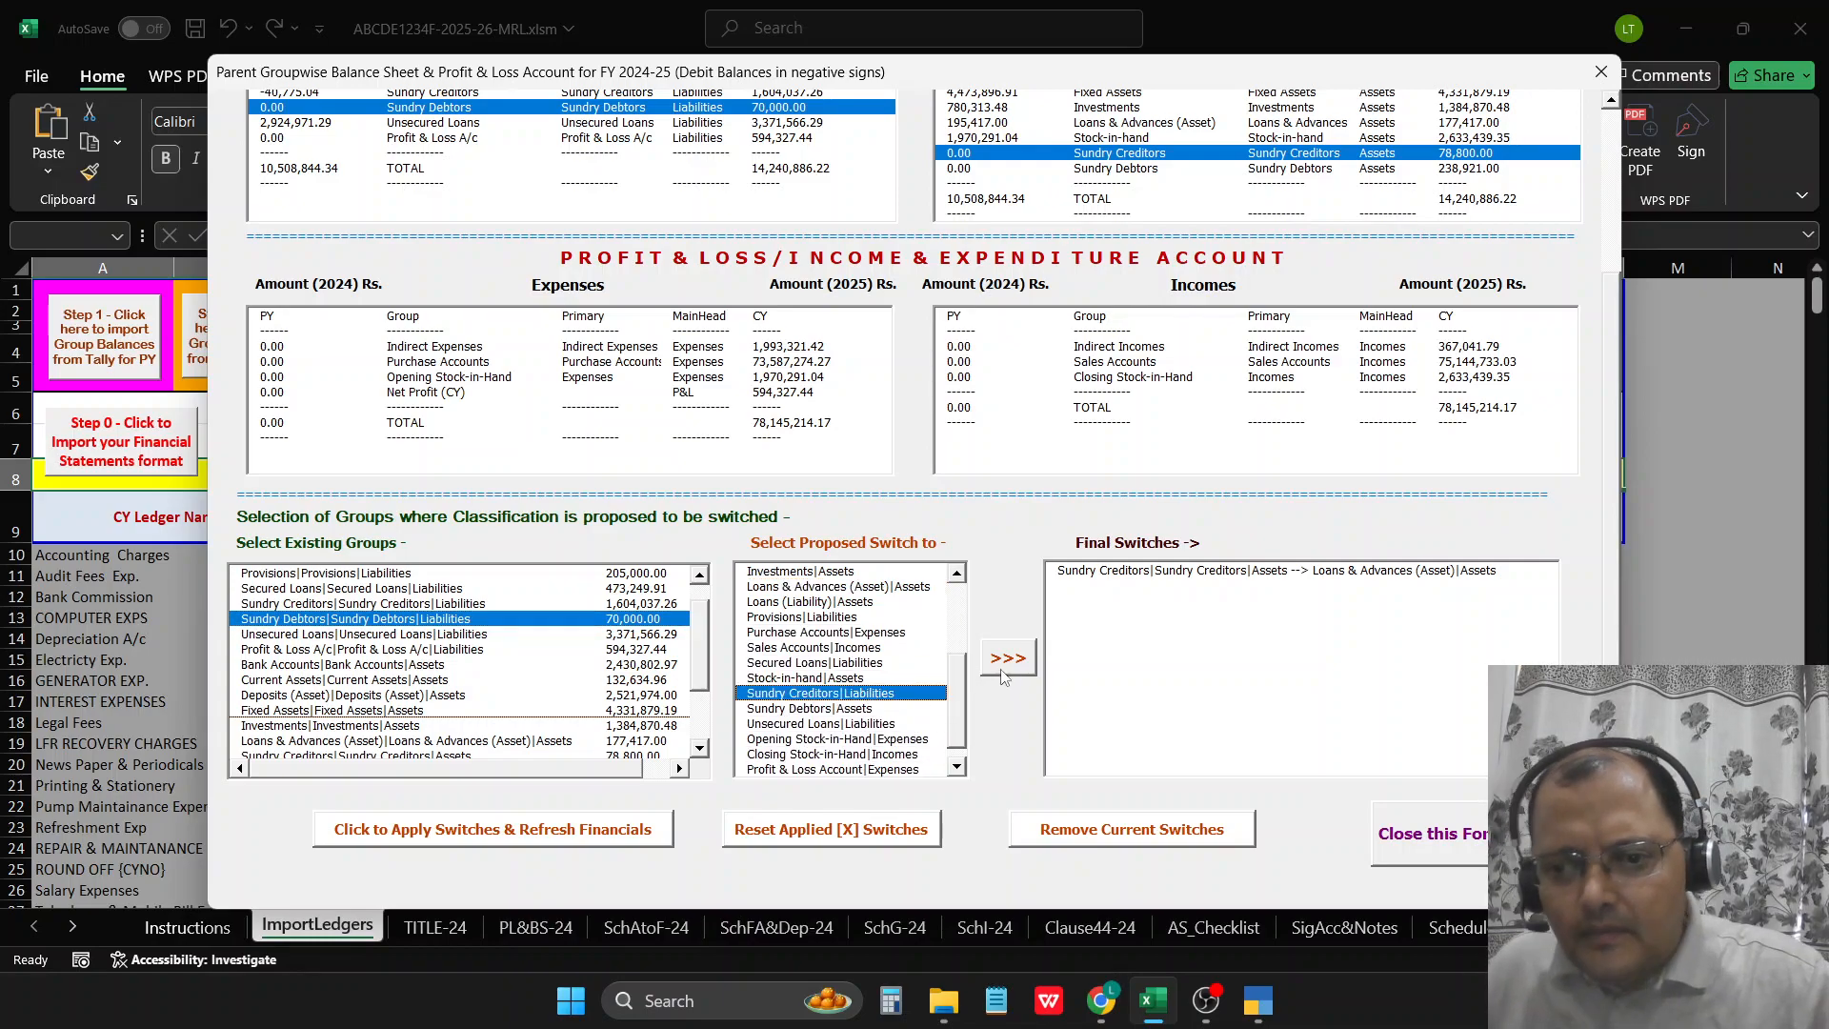
click(1002, 672)
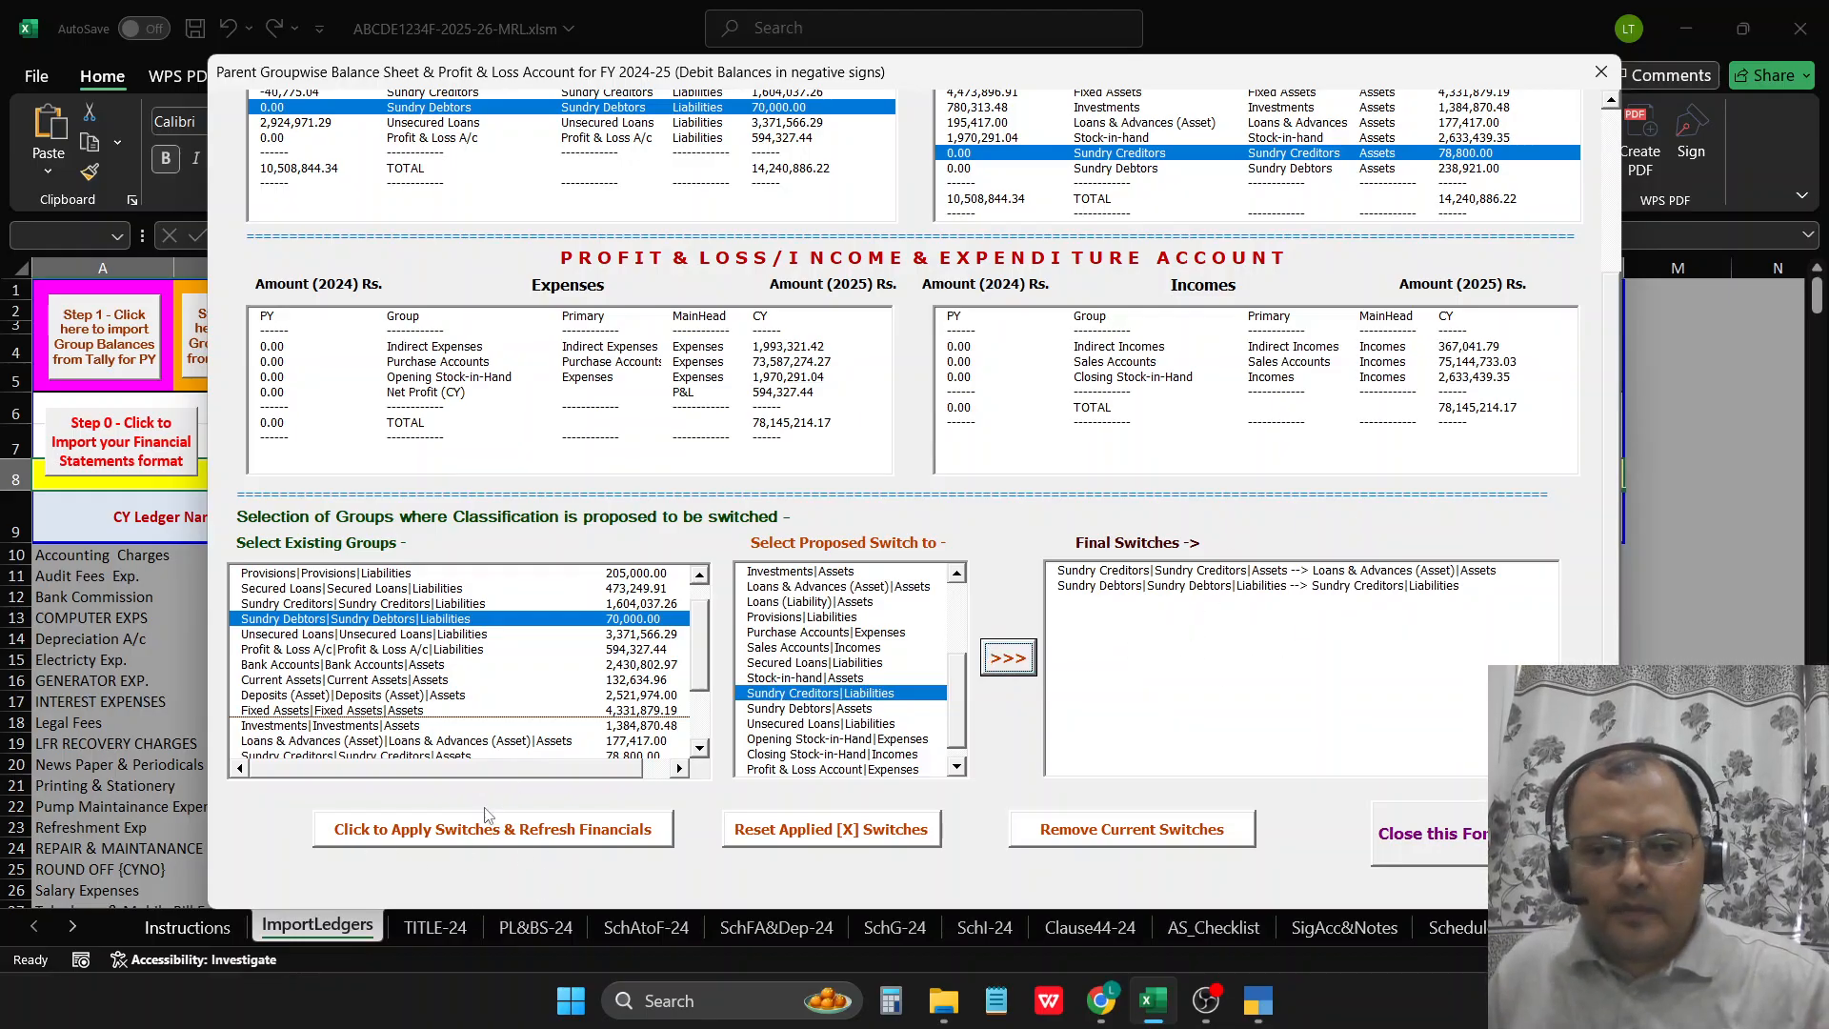
Step: Apply the group switches, refresh the financials and check the reclassified Sundry Creditors entry under Assets
click(492, 843)
click(1058, 583)
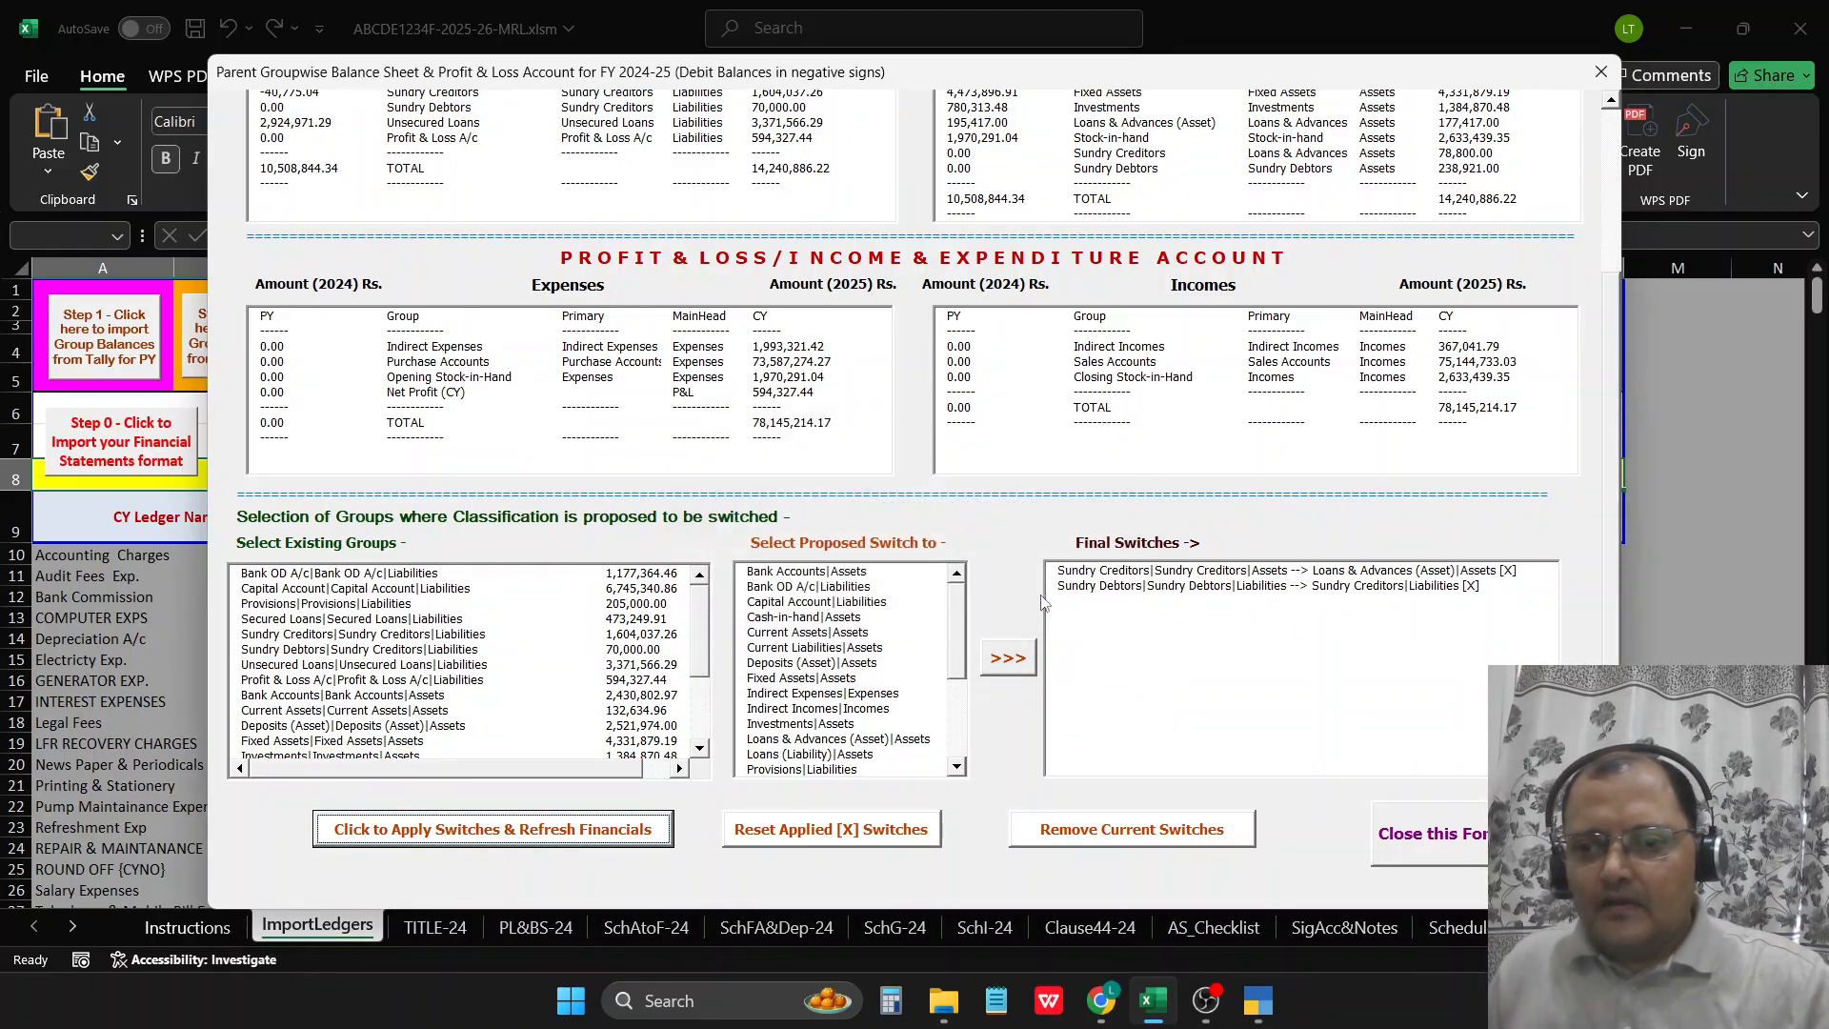
drag(1610, 457, 1610, 286)
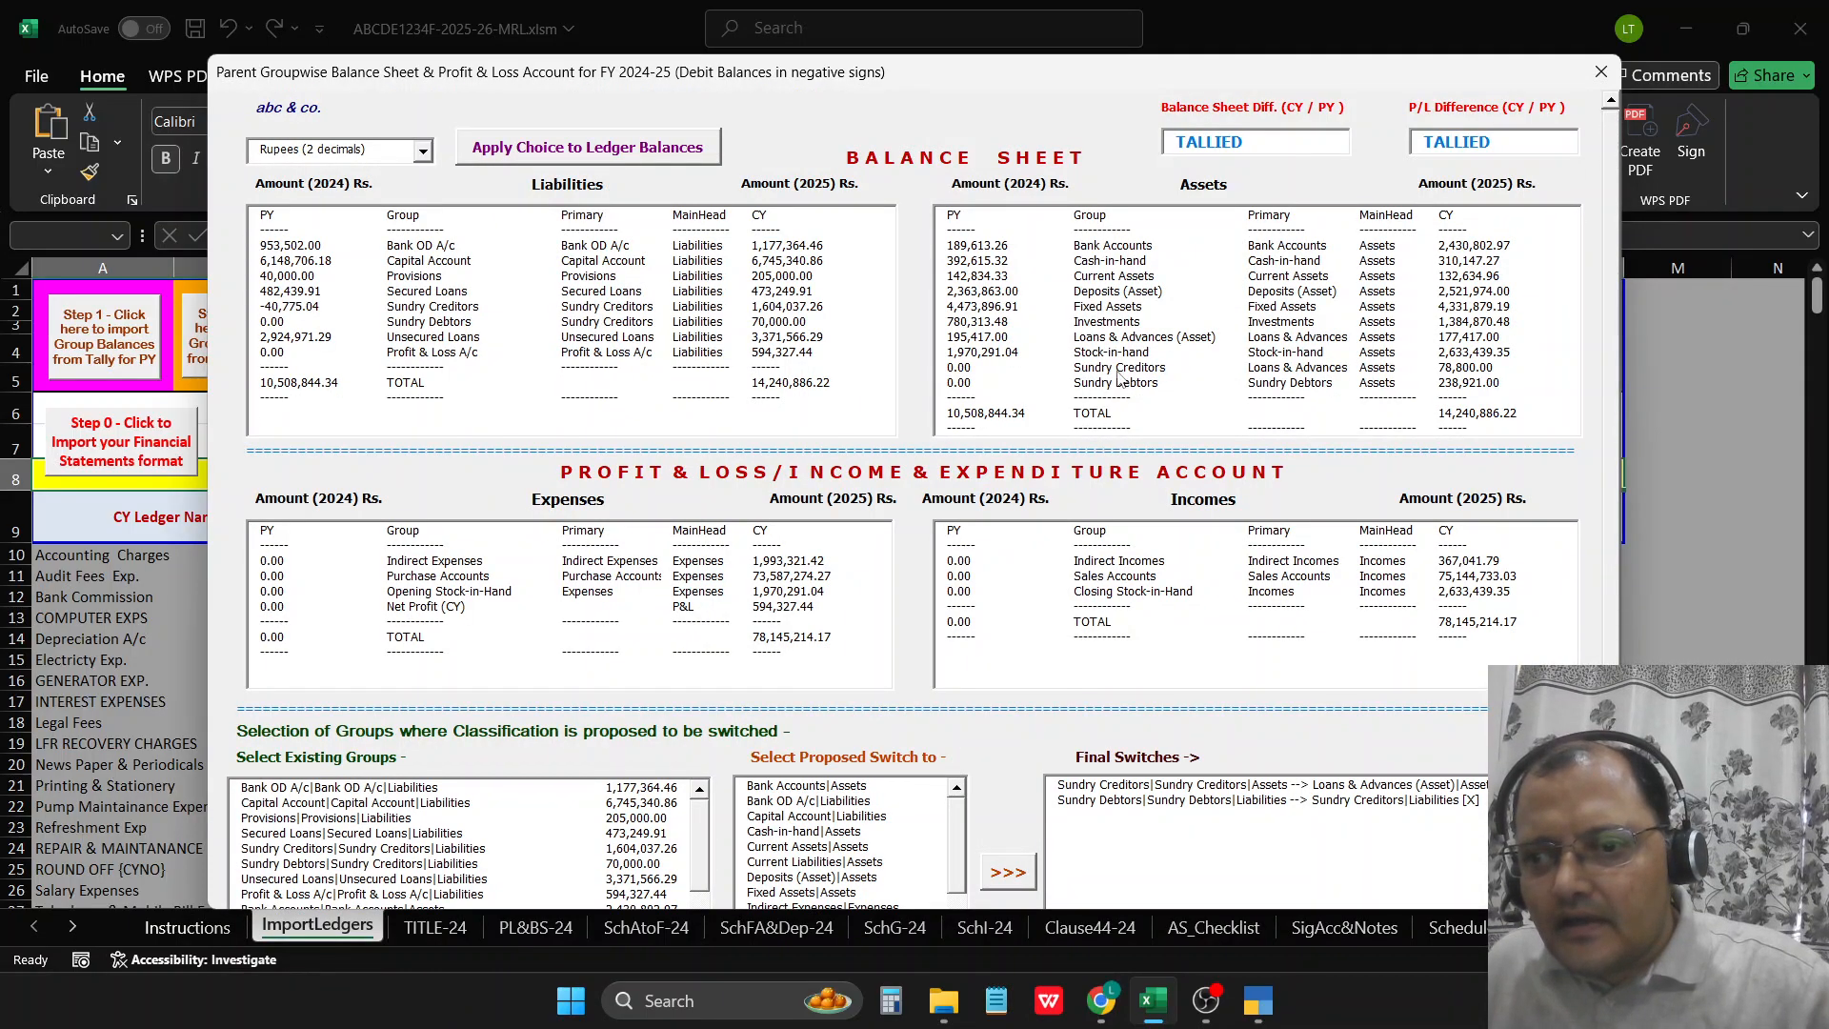
click(1422, 368)
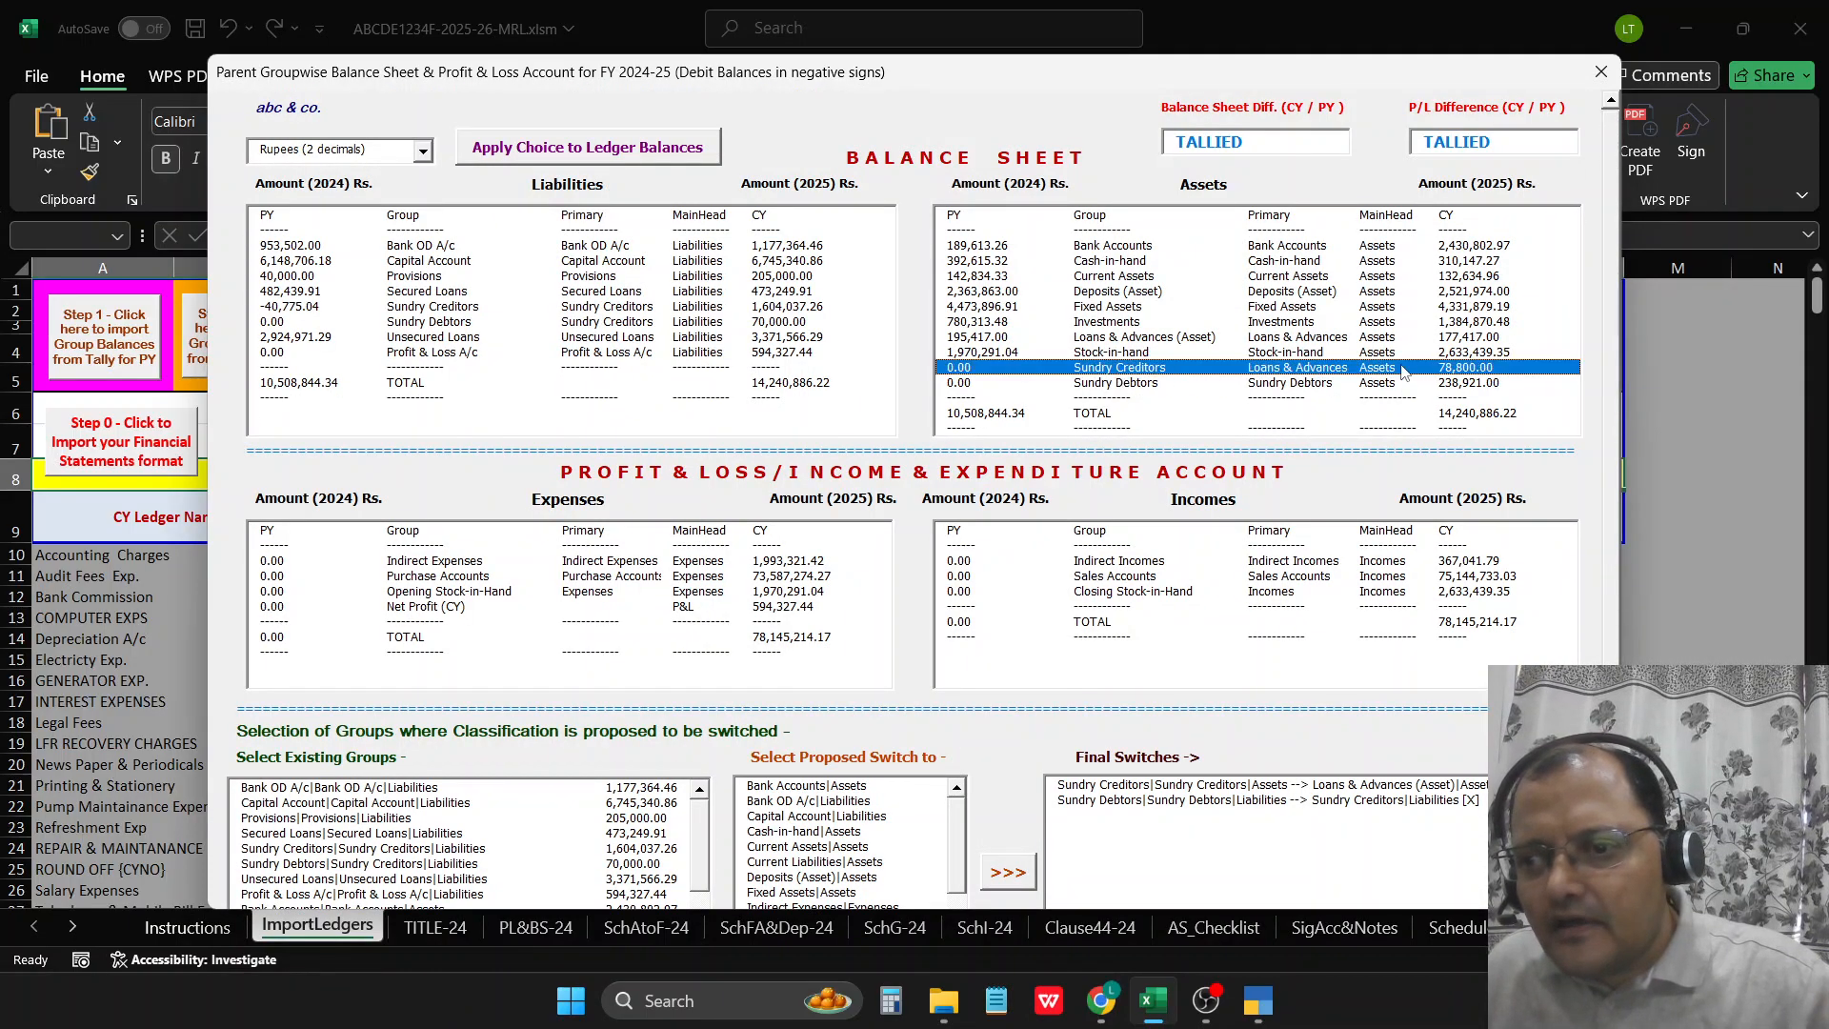
scroll(1581, 610, down, 3)
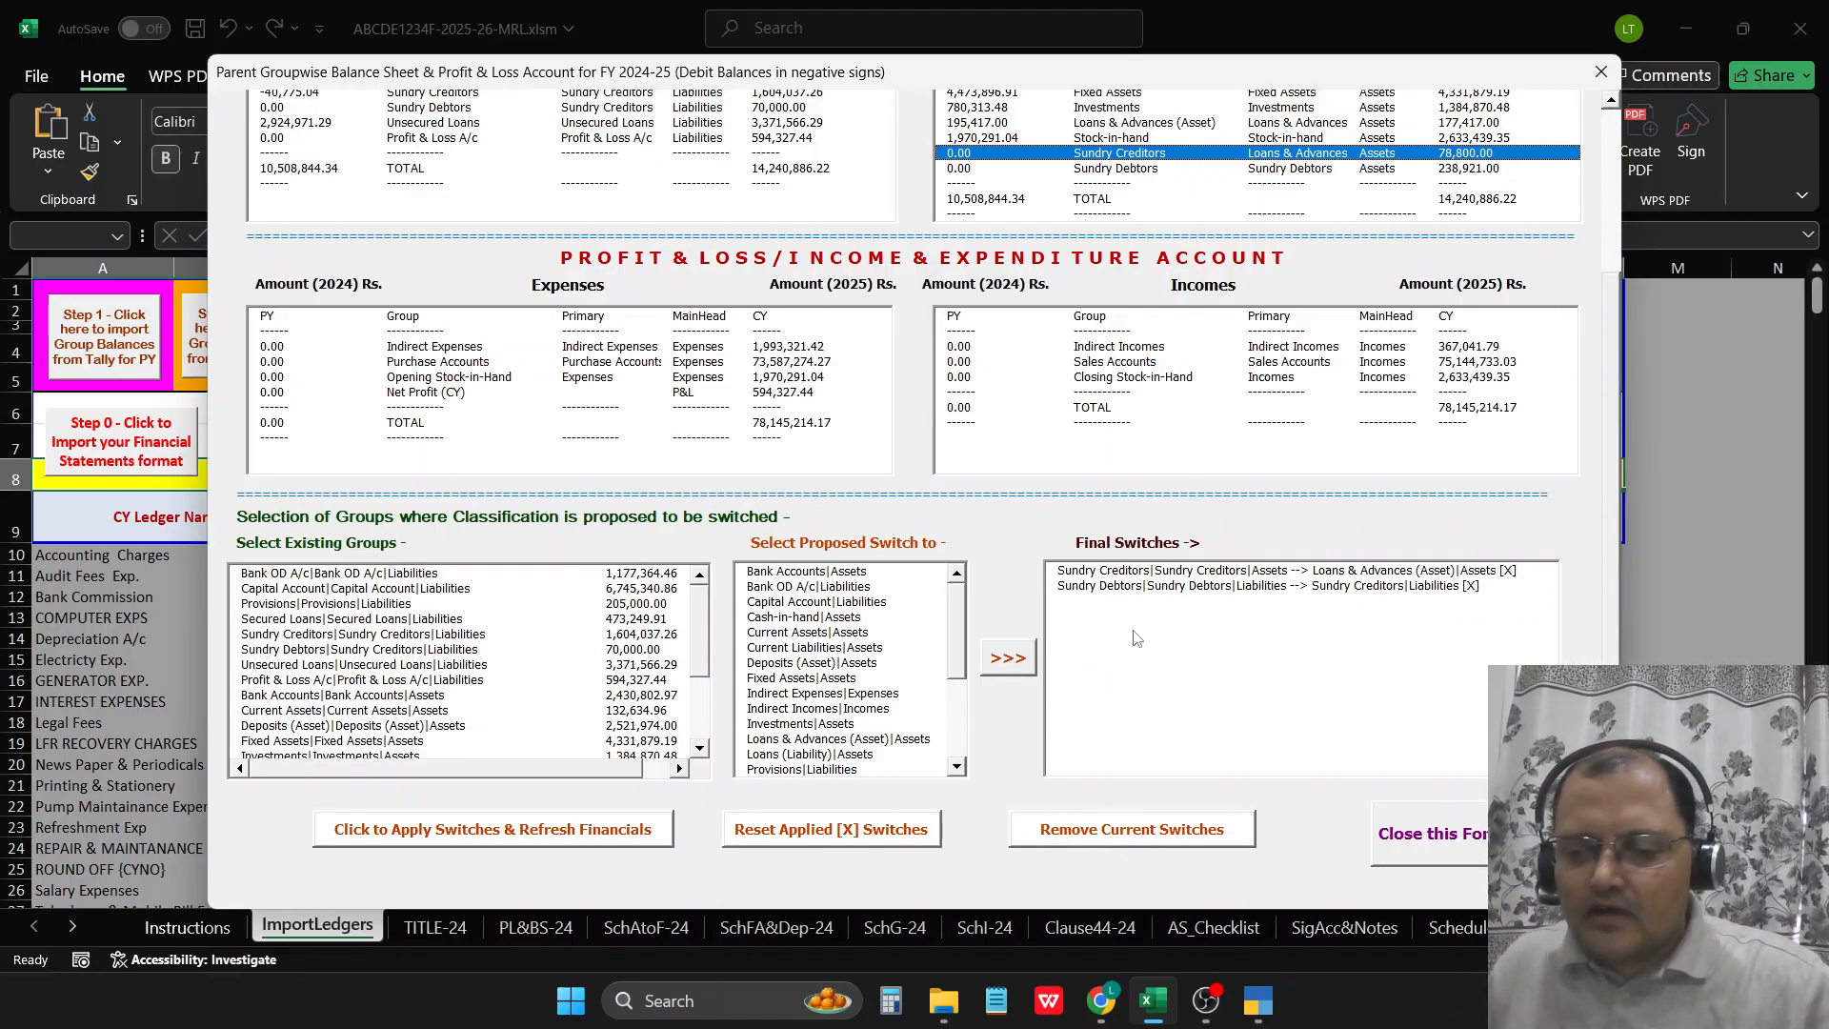
click(1472, 842)
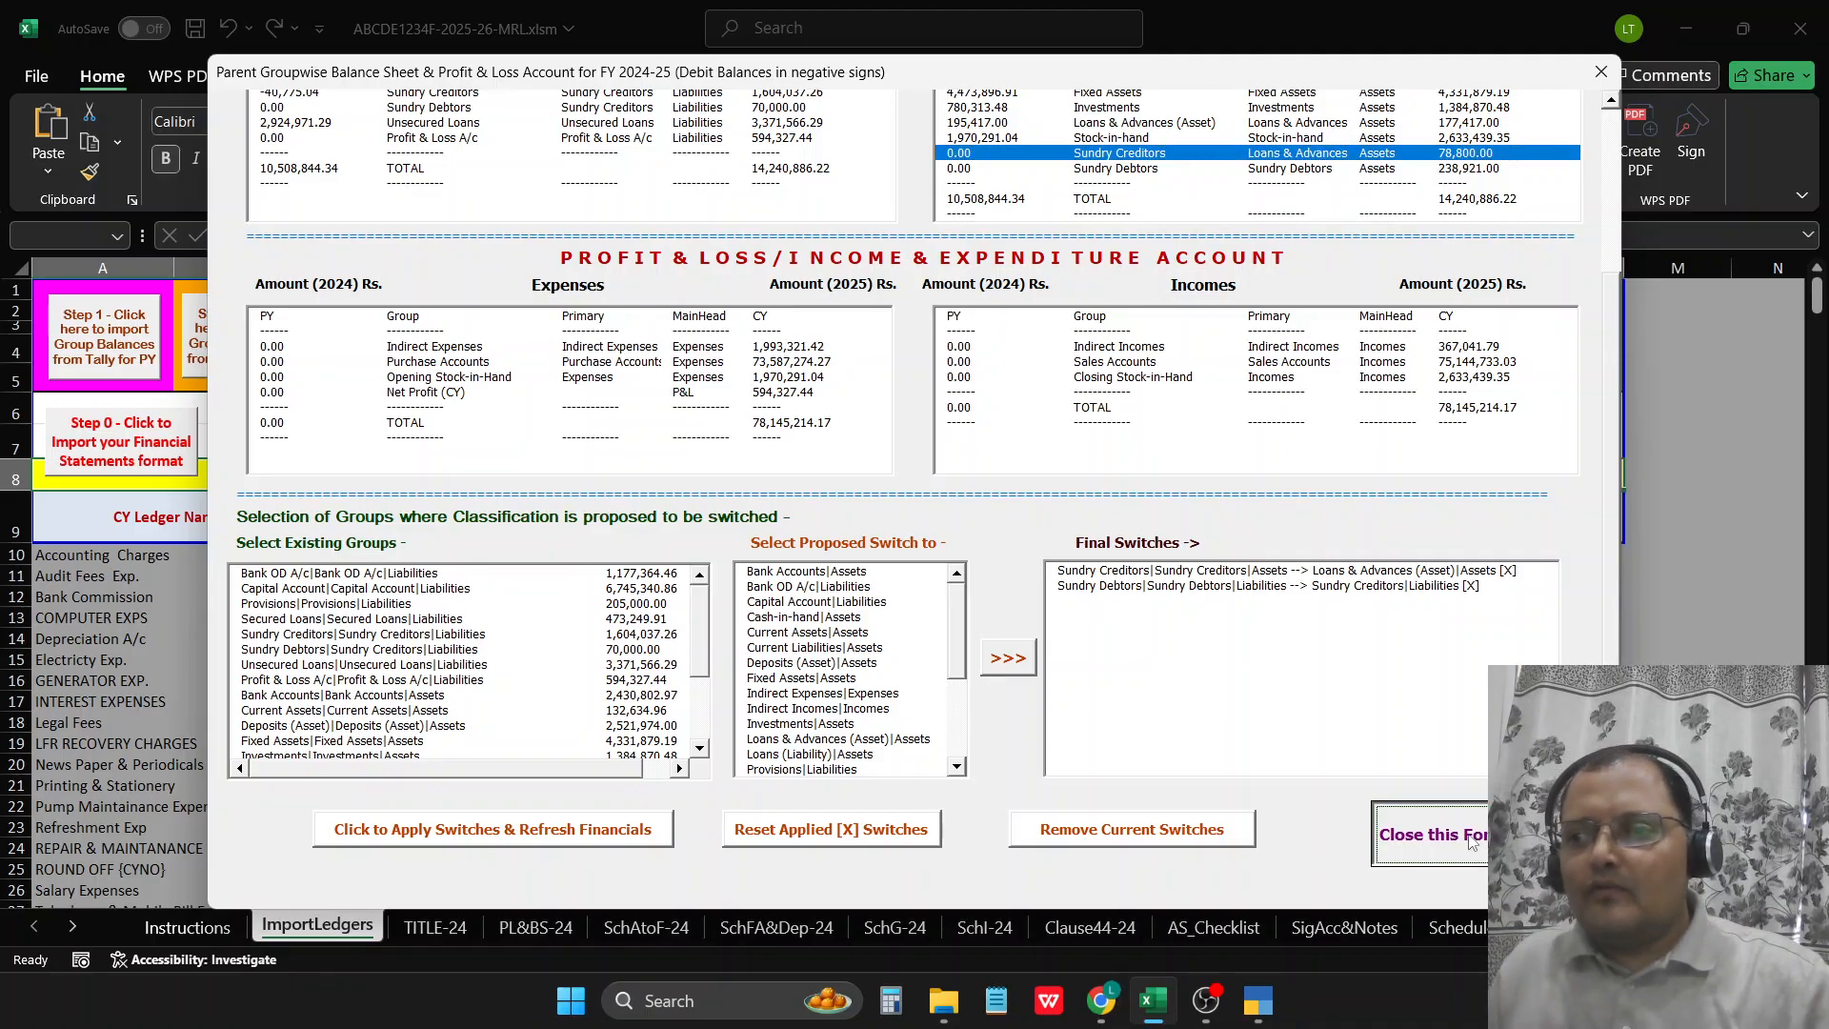
Step: Set the amount format to Rounded off and convert the ledger balances to it
click(1610, 167)
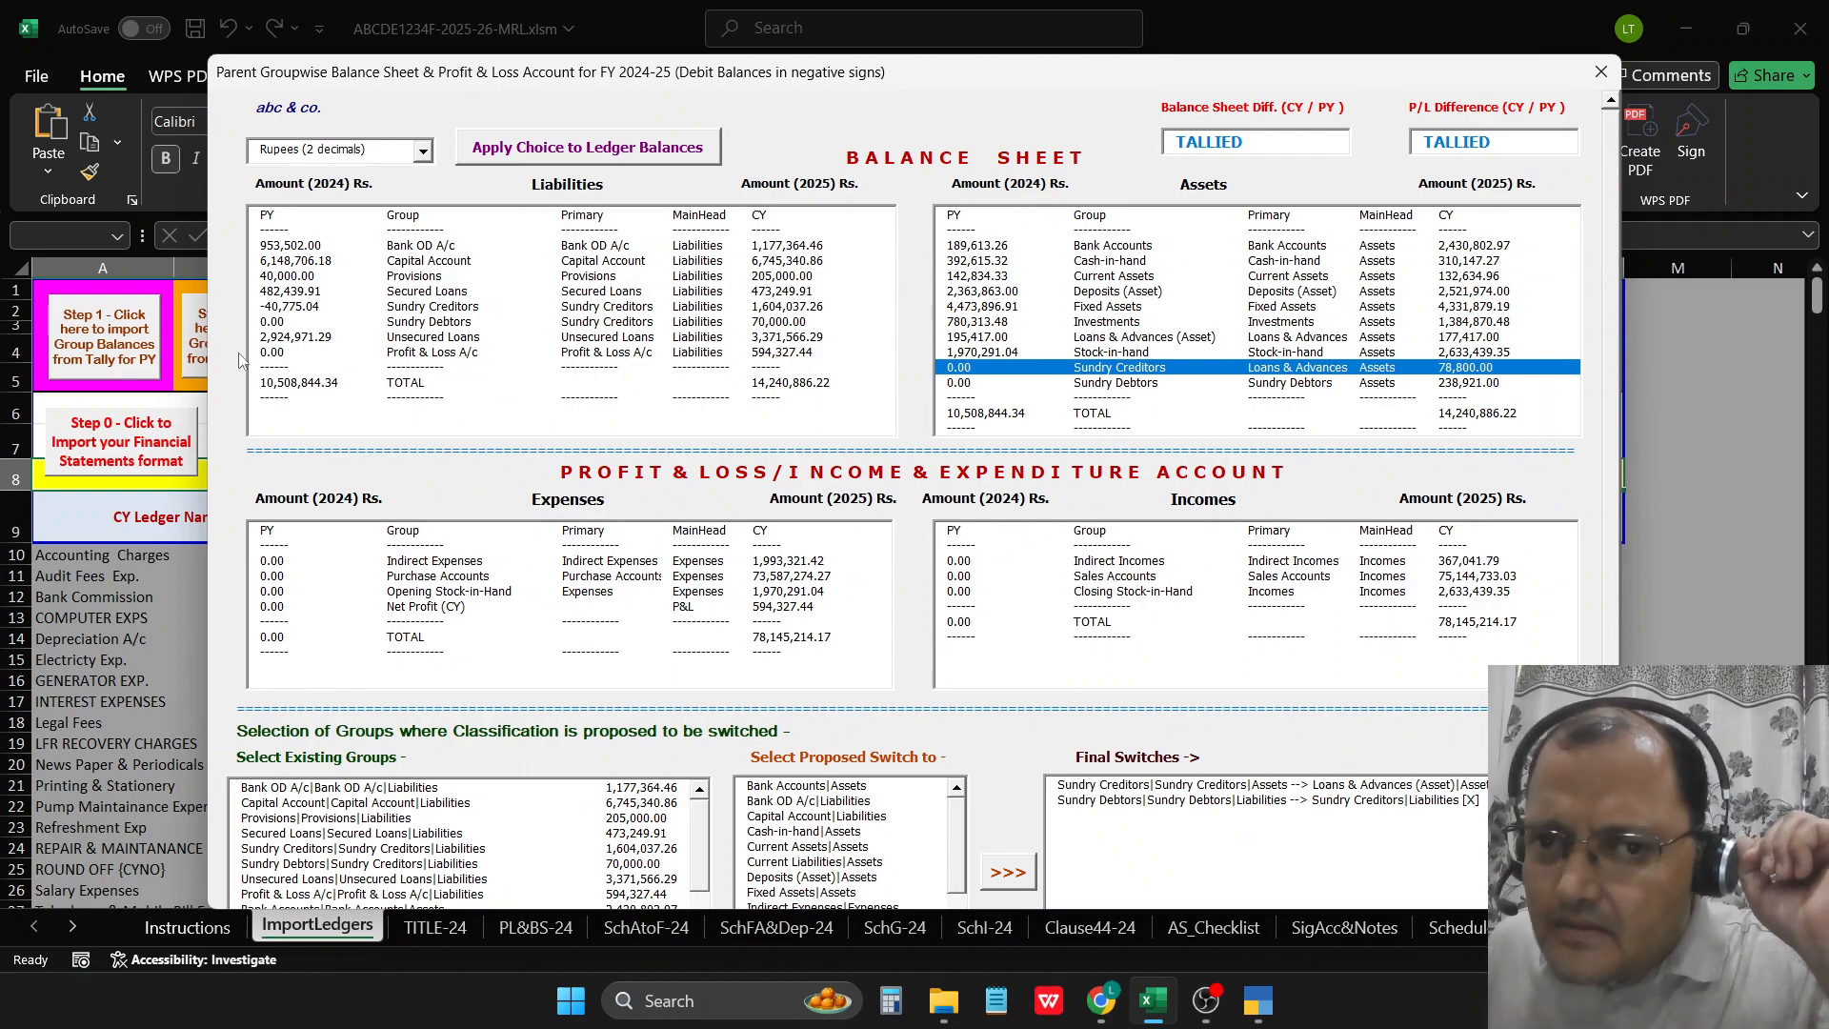
click(423, 152)
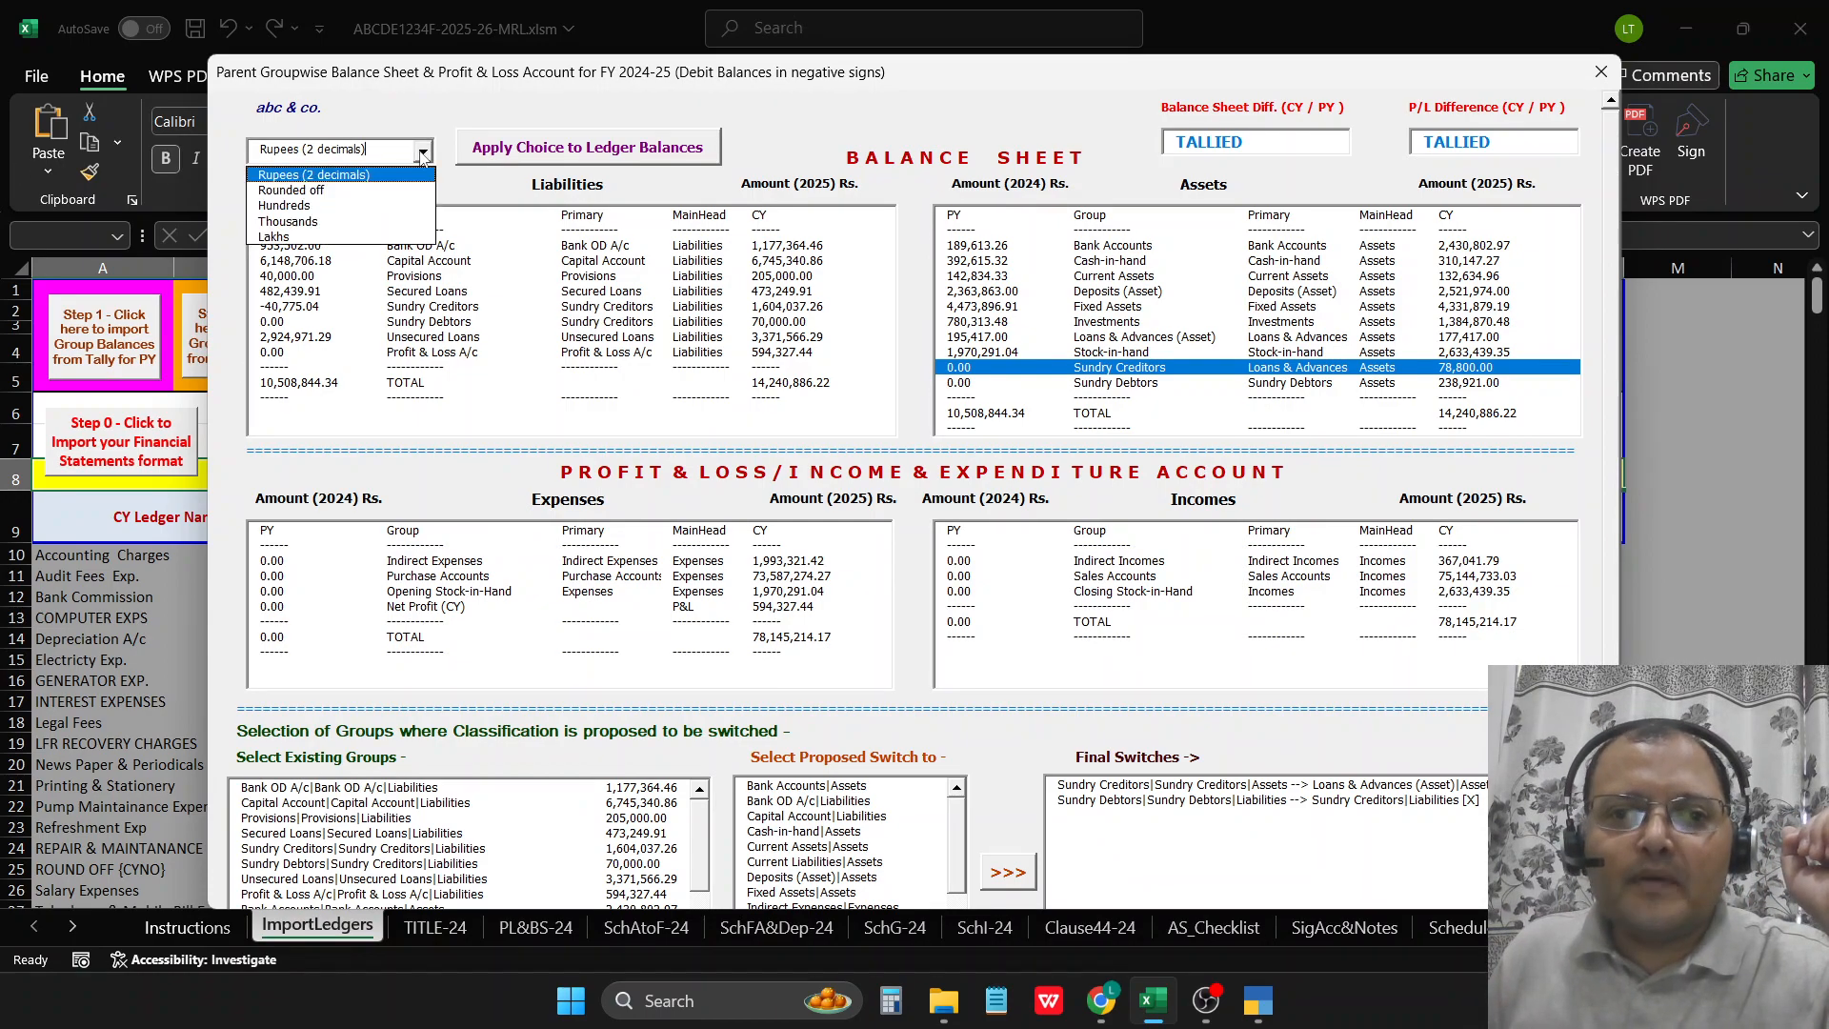
click(319, 175)
click(423, 151)
click(777, 131)
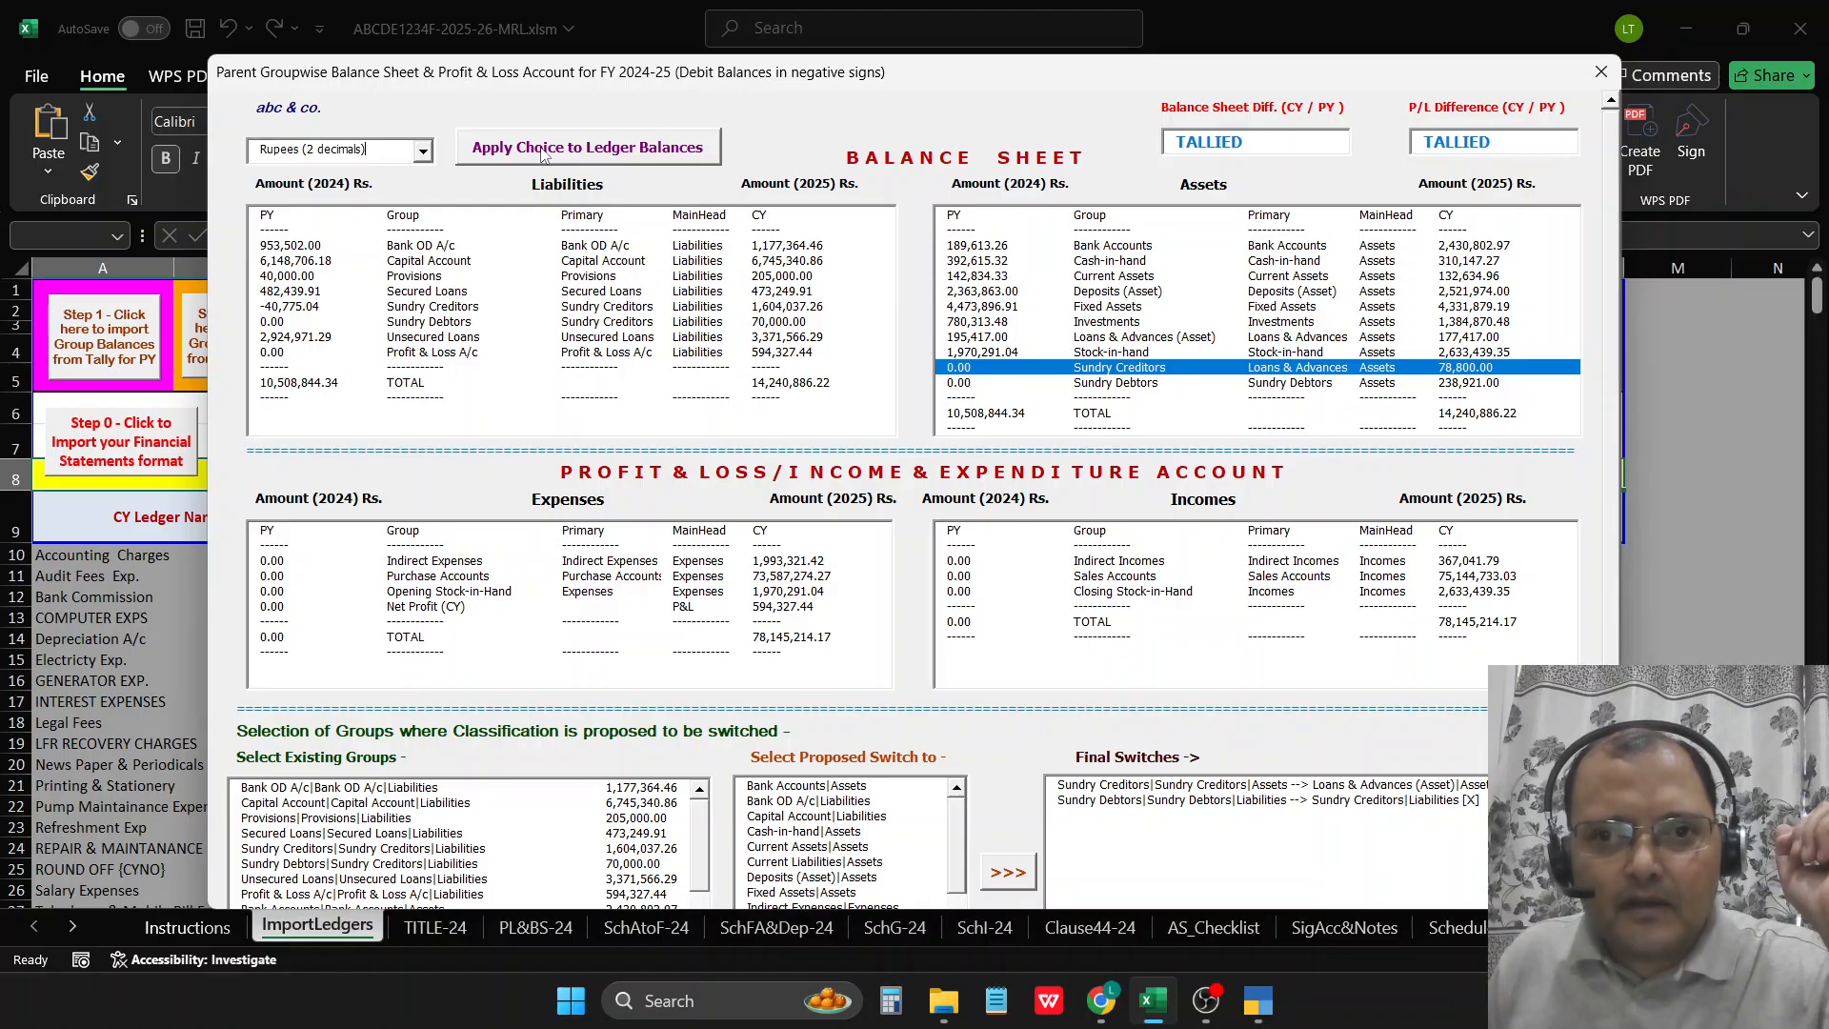
click(422, 153)
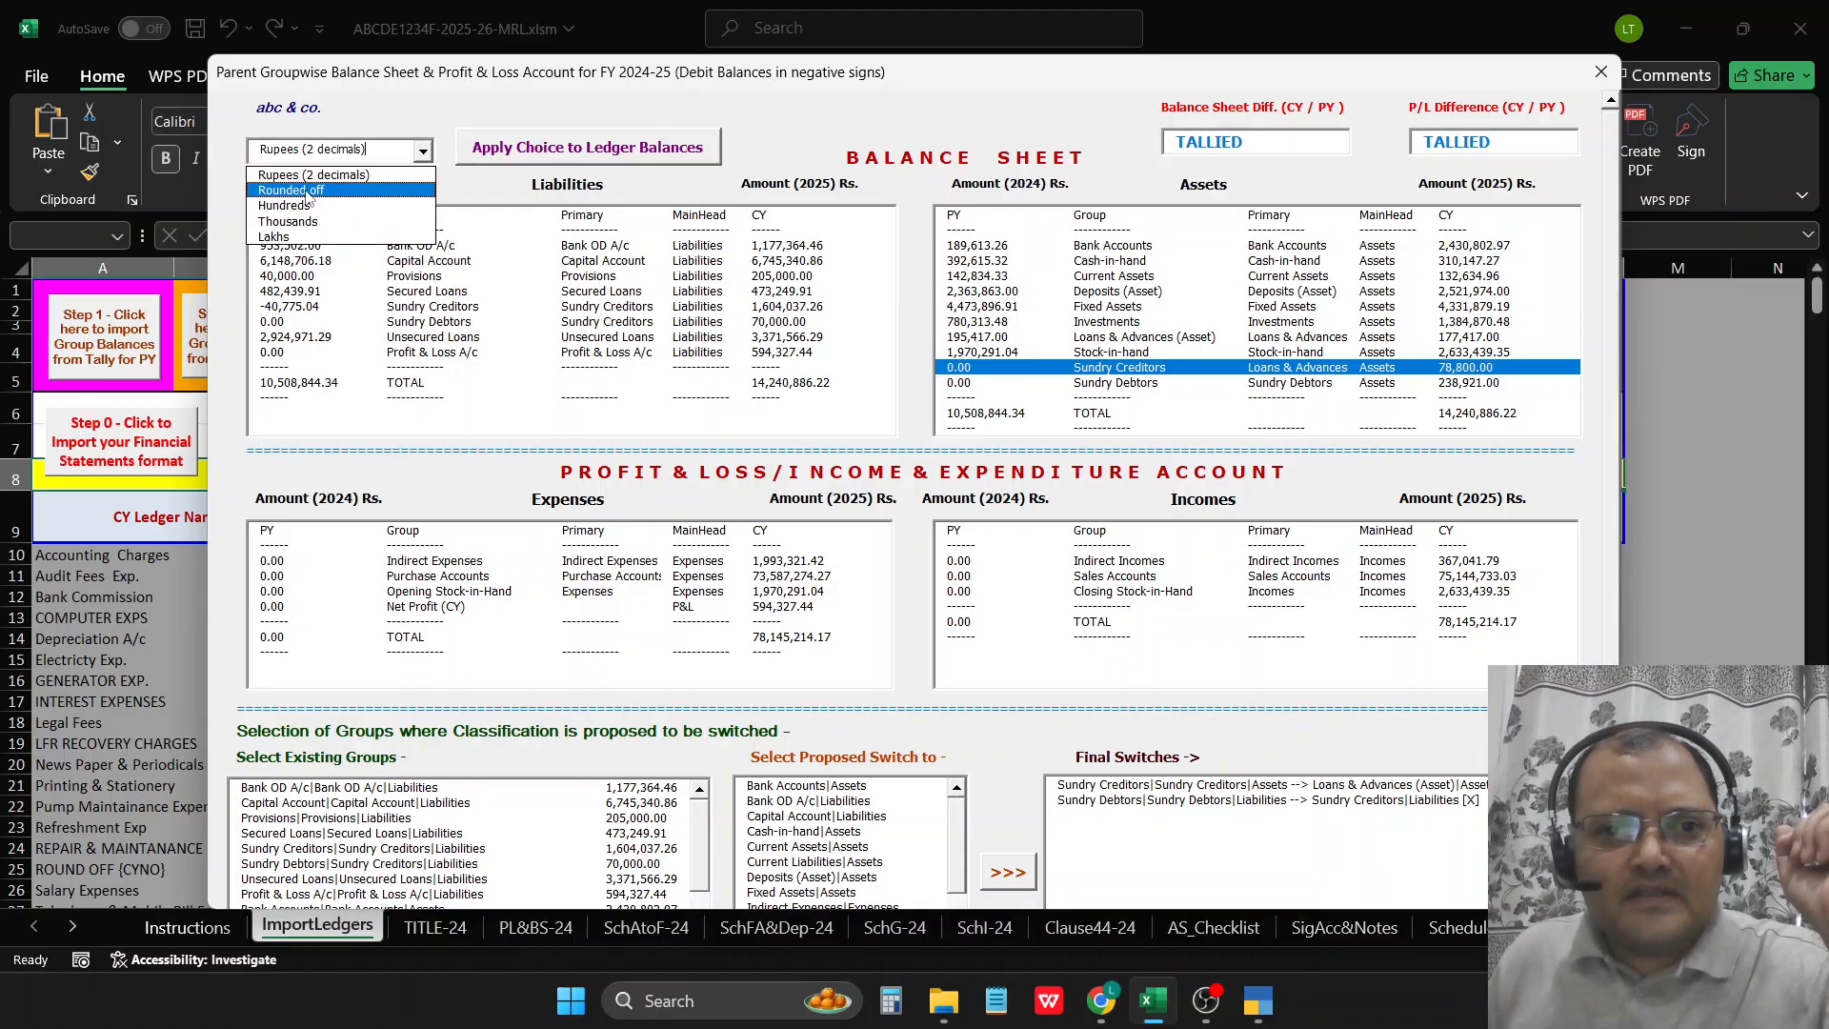
click(303, 191)
click(575, 148)
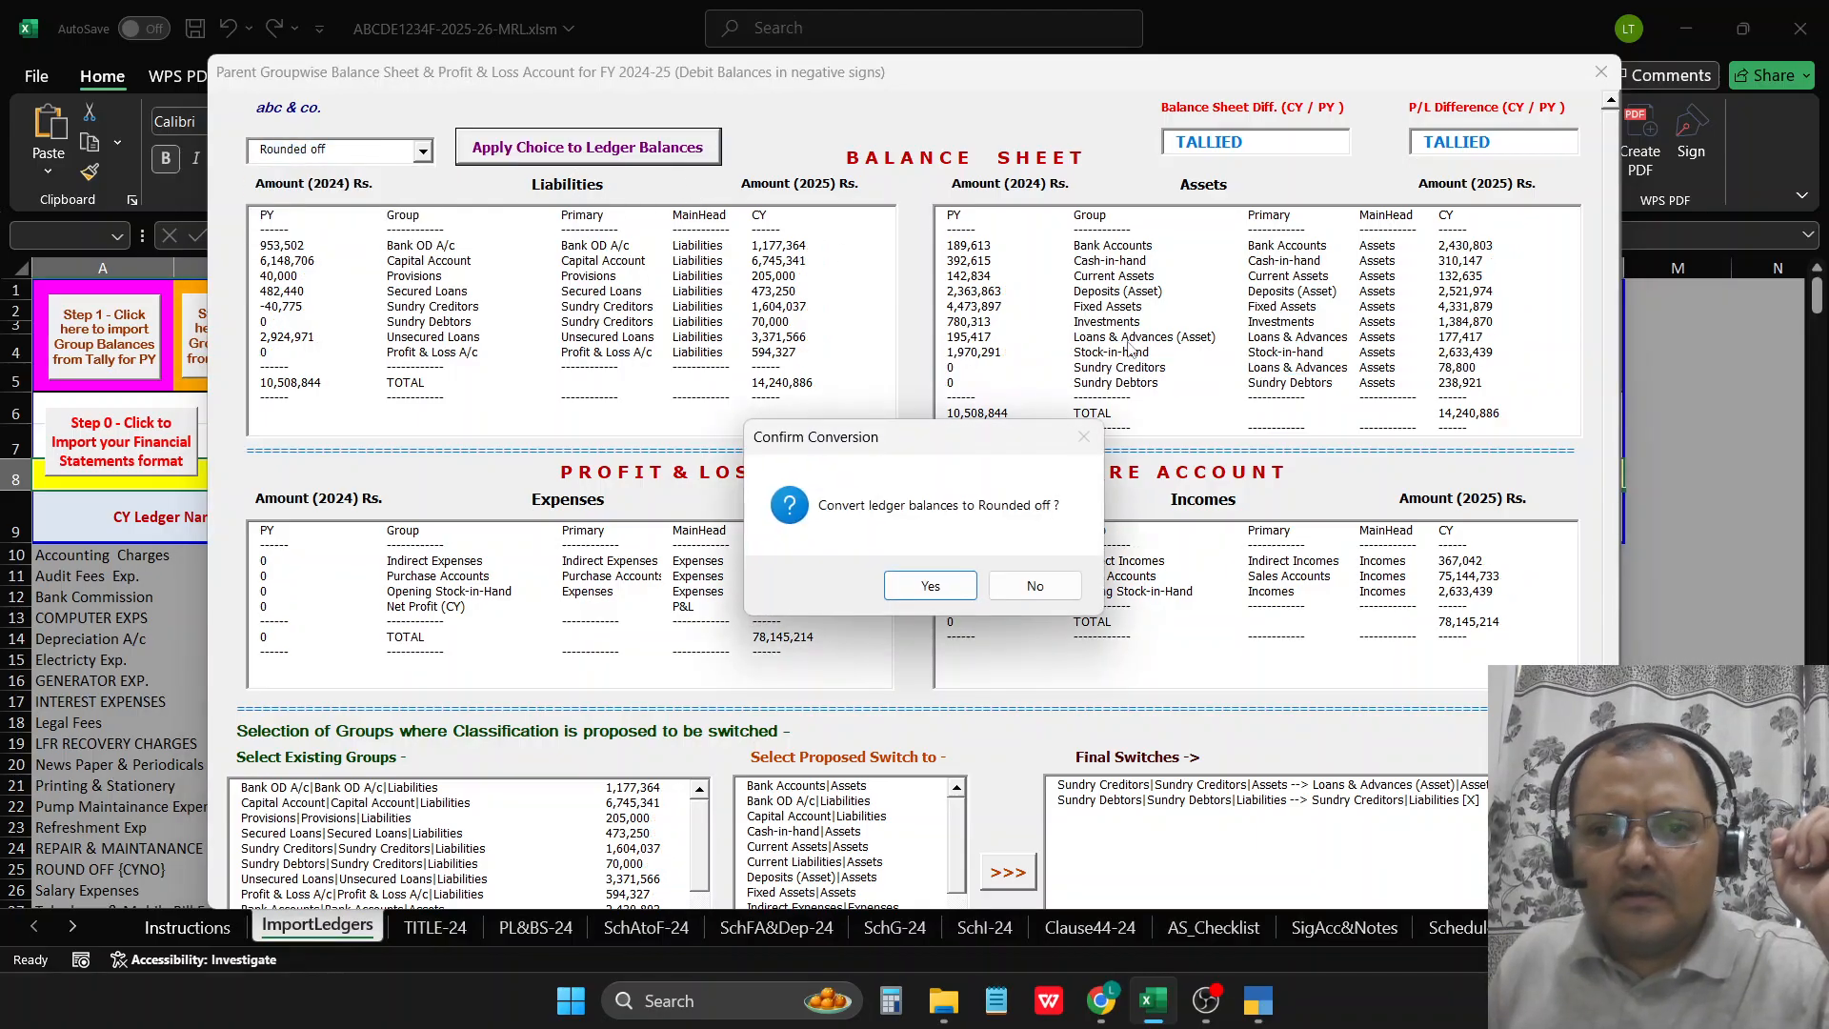
click(930, 585)
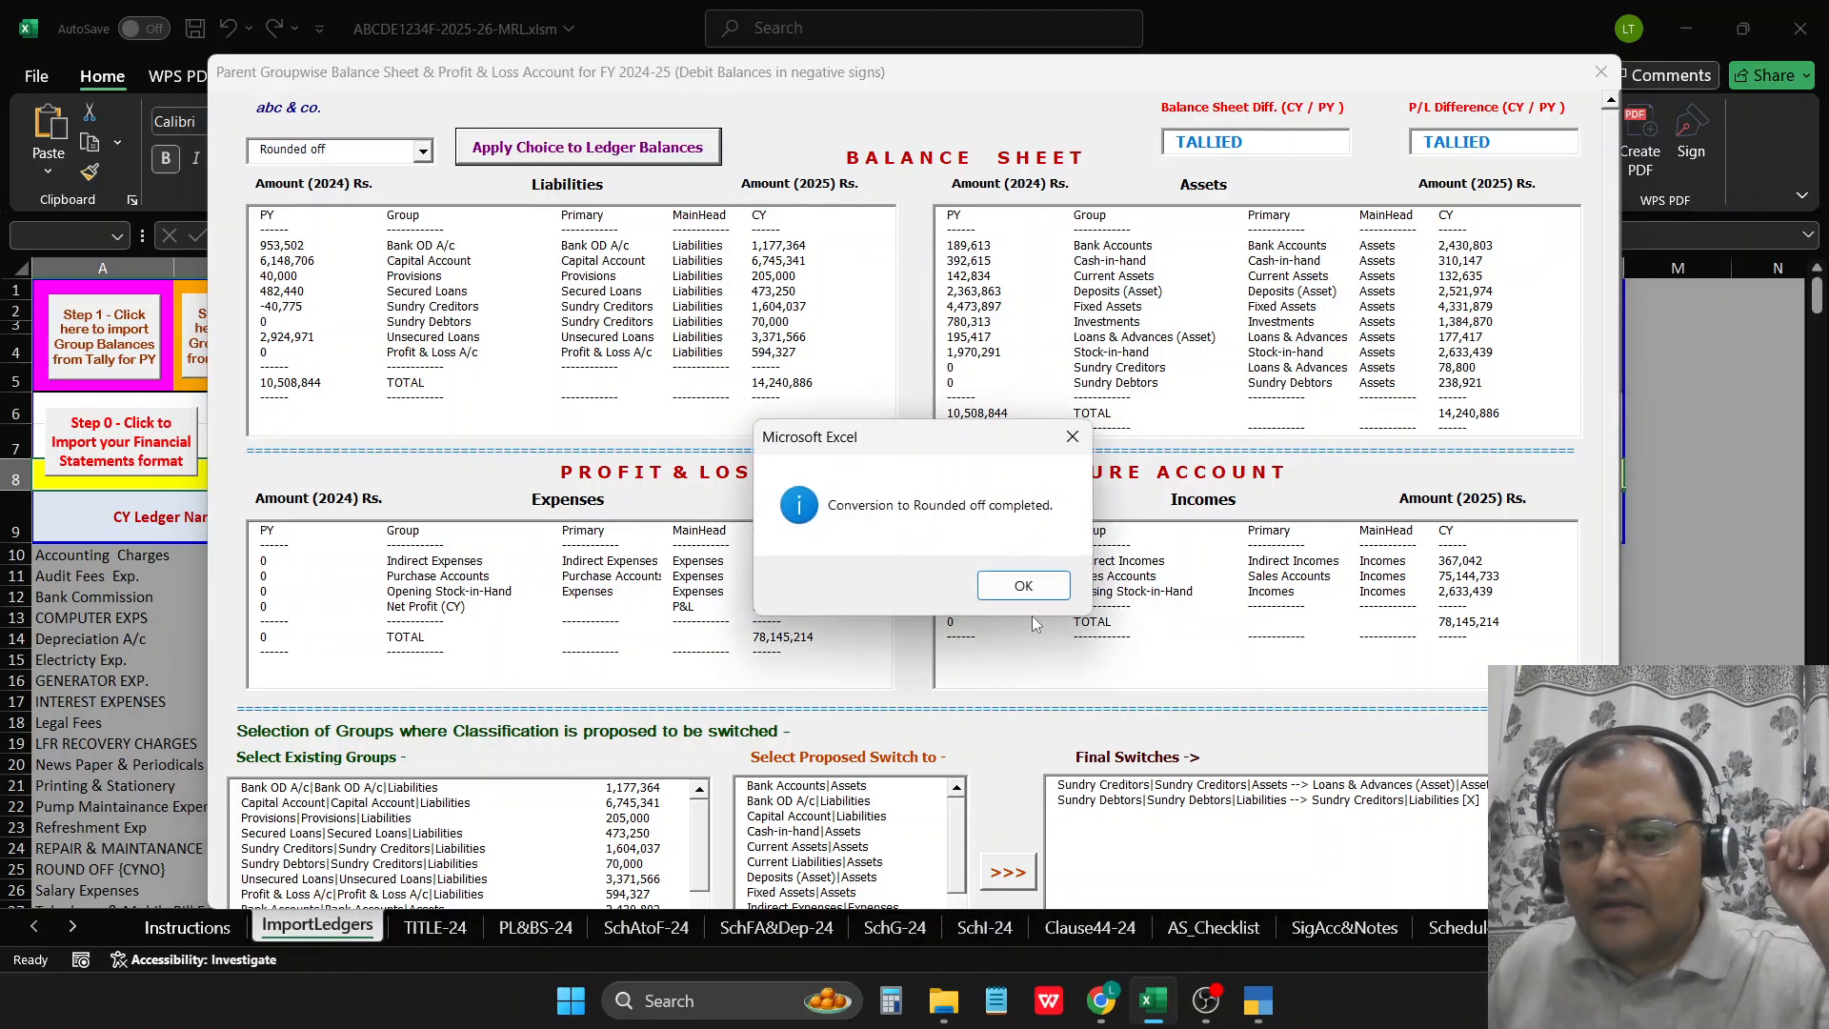
click(1023, 584)
Step: Close the groupwise financials form to generate the final ledgers with the switched classifications and rounded figures
click(1612, 562)
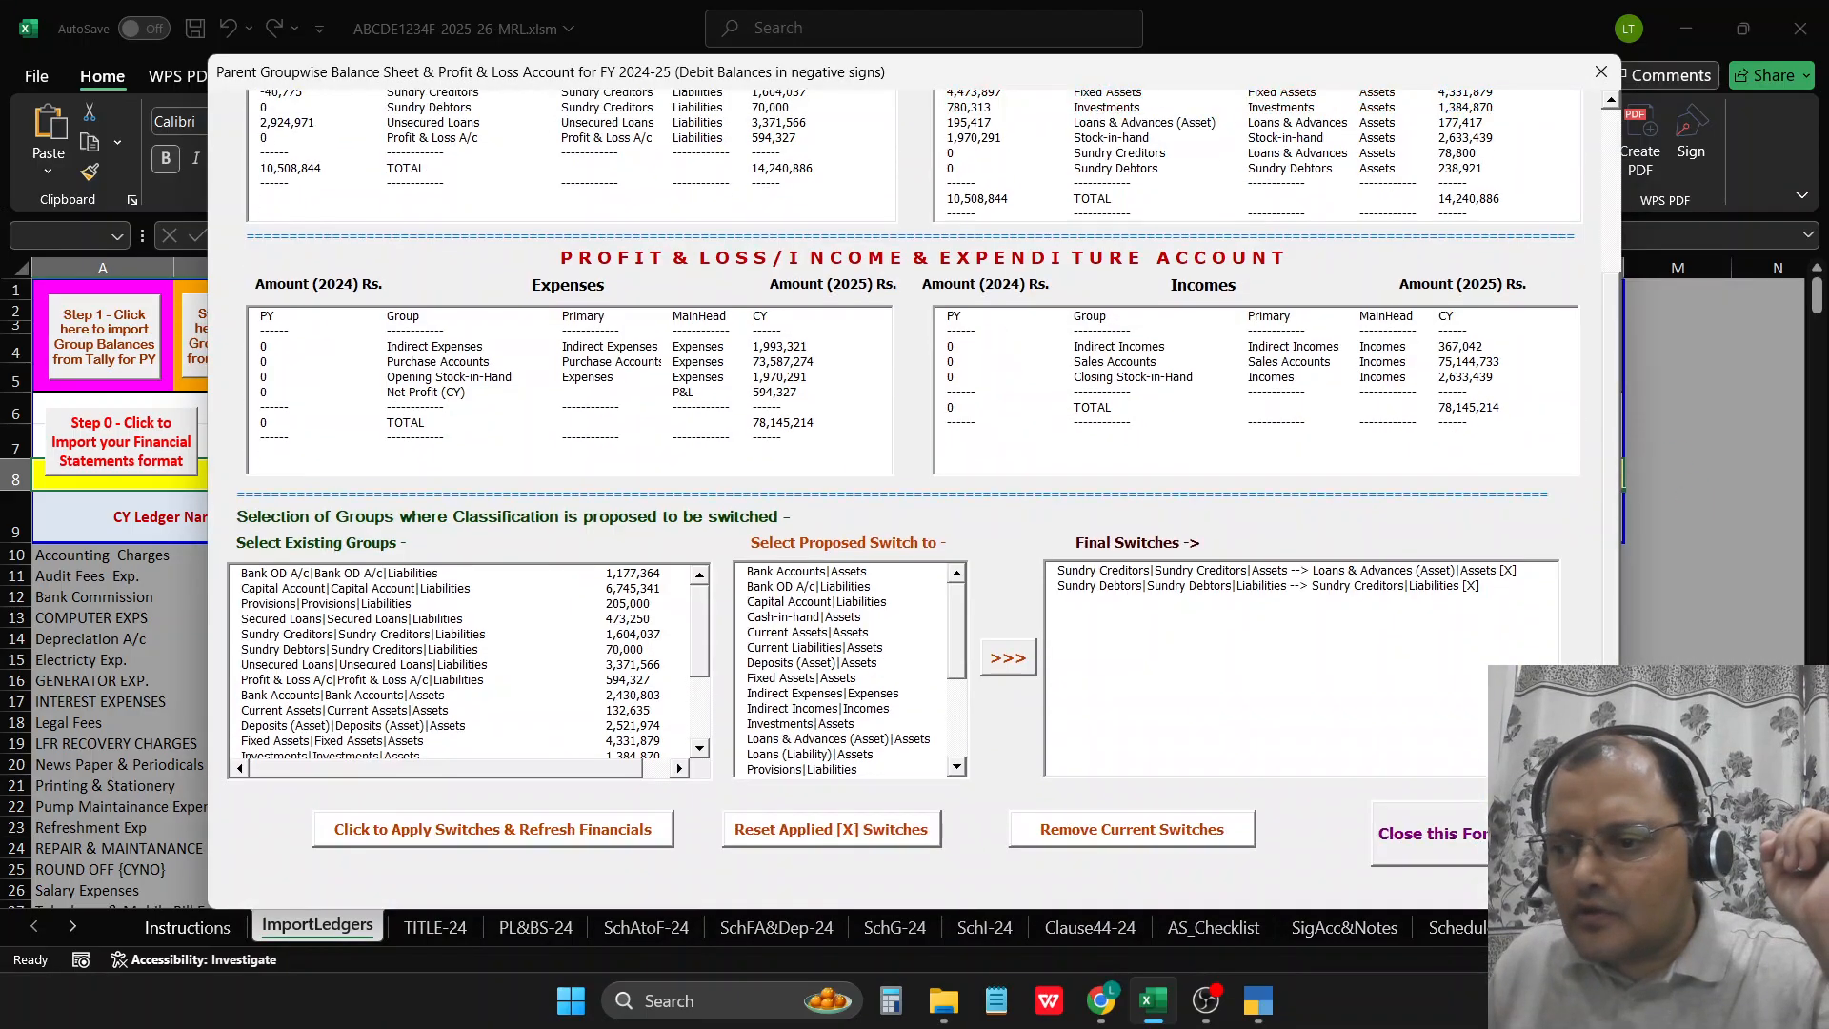
click(1429, 836)
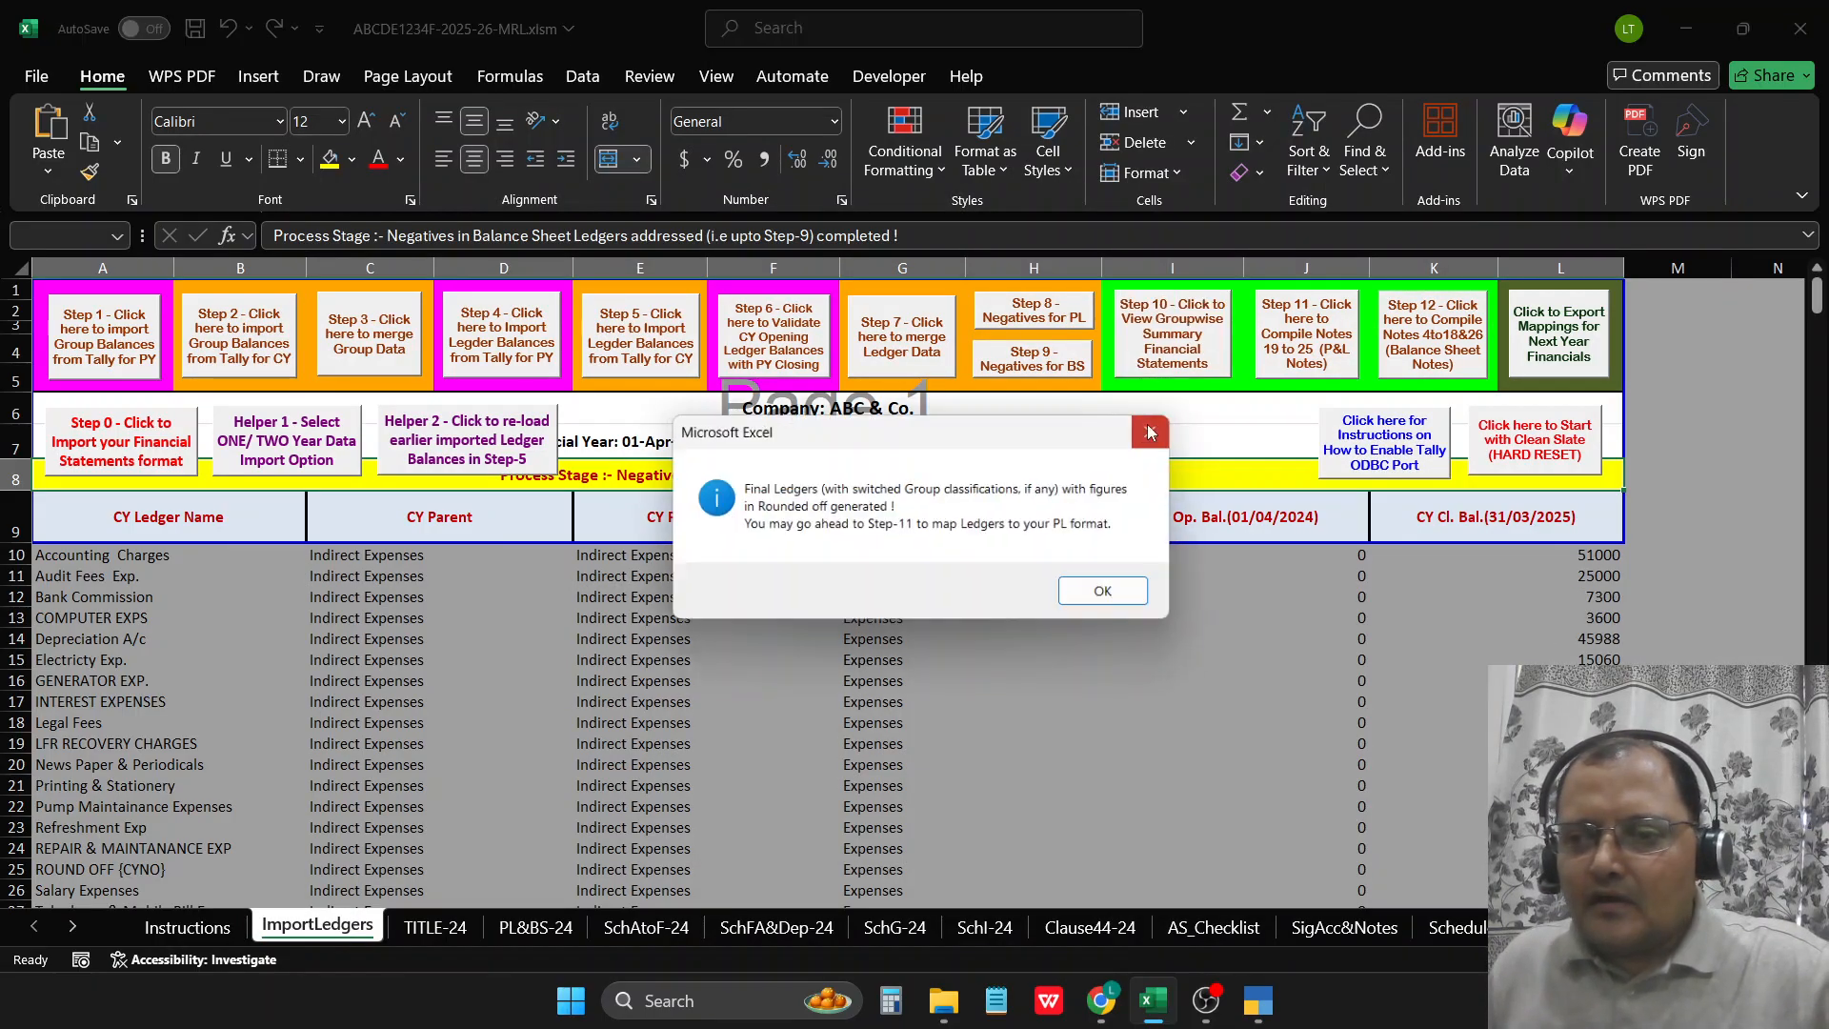
click(1112, 595)
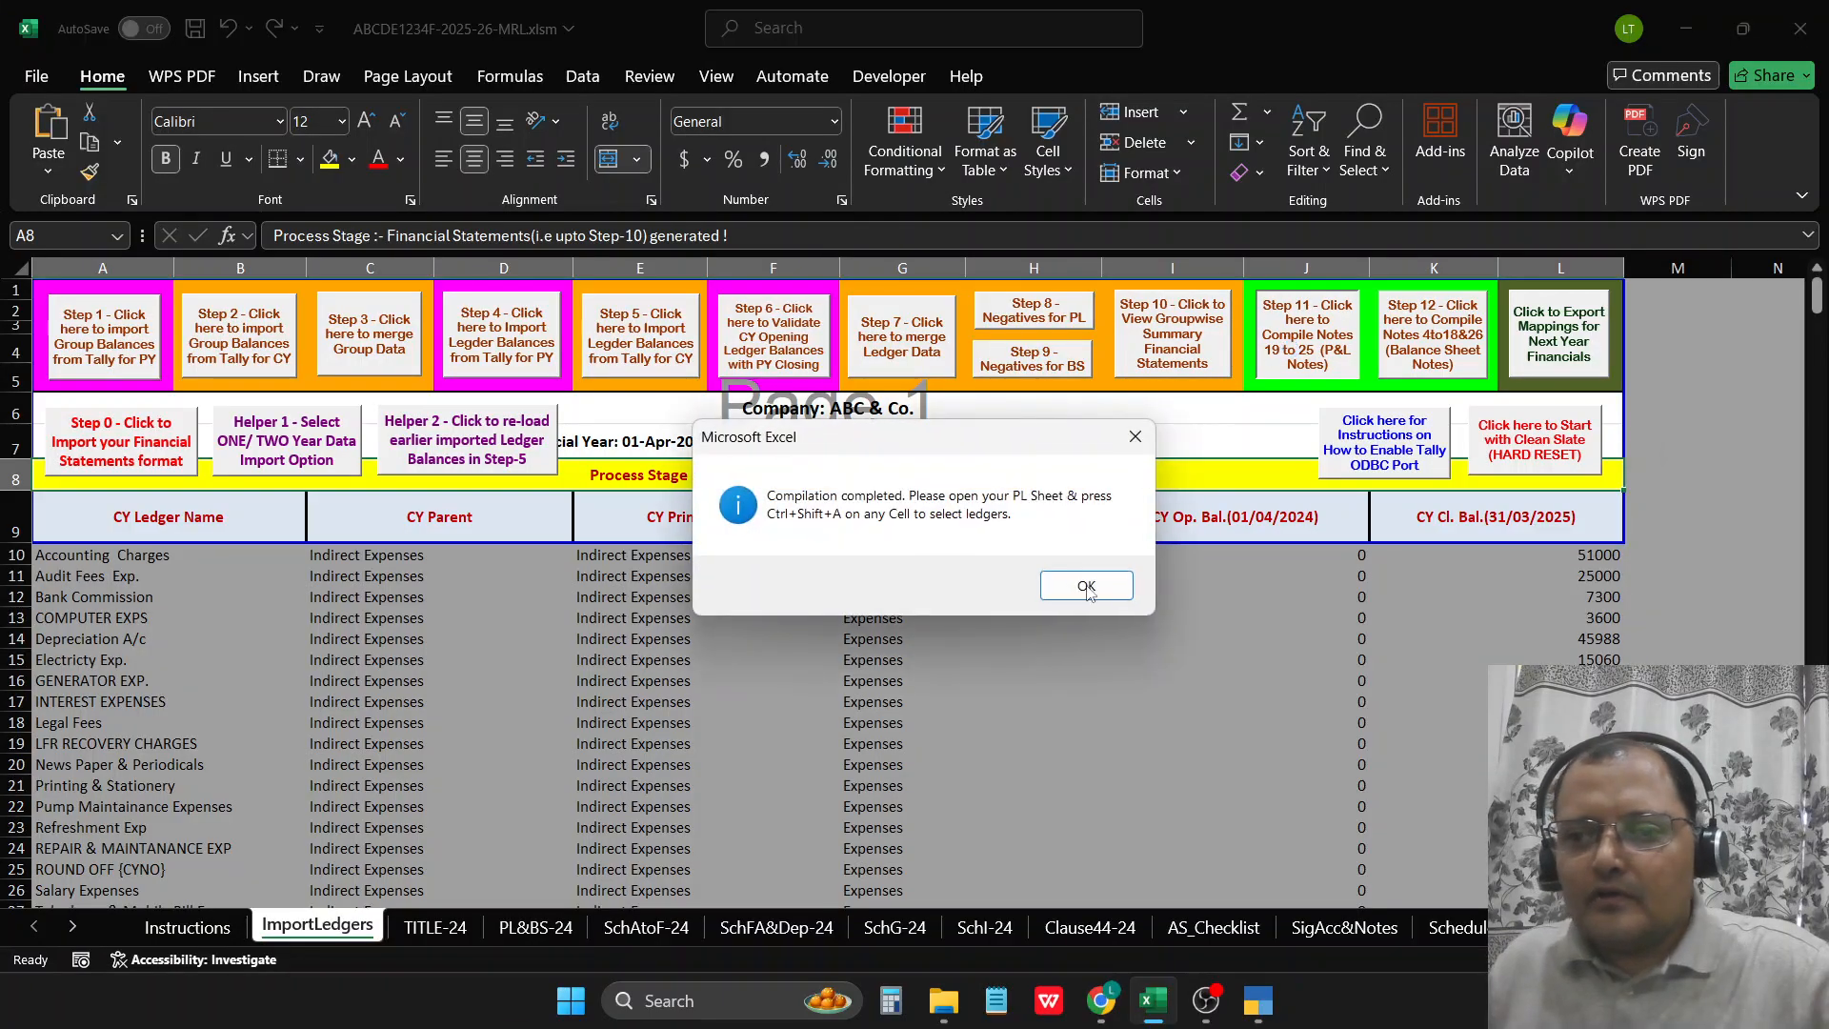
Step: Compile the P&L Notes 19 to 25 and the Balance Sheet Notes 4 to 18 and 26
click(1088, 583)
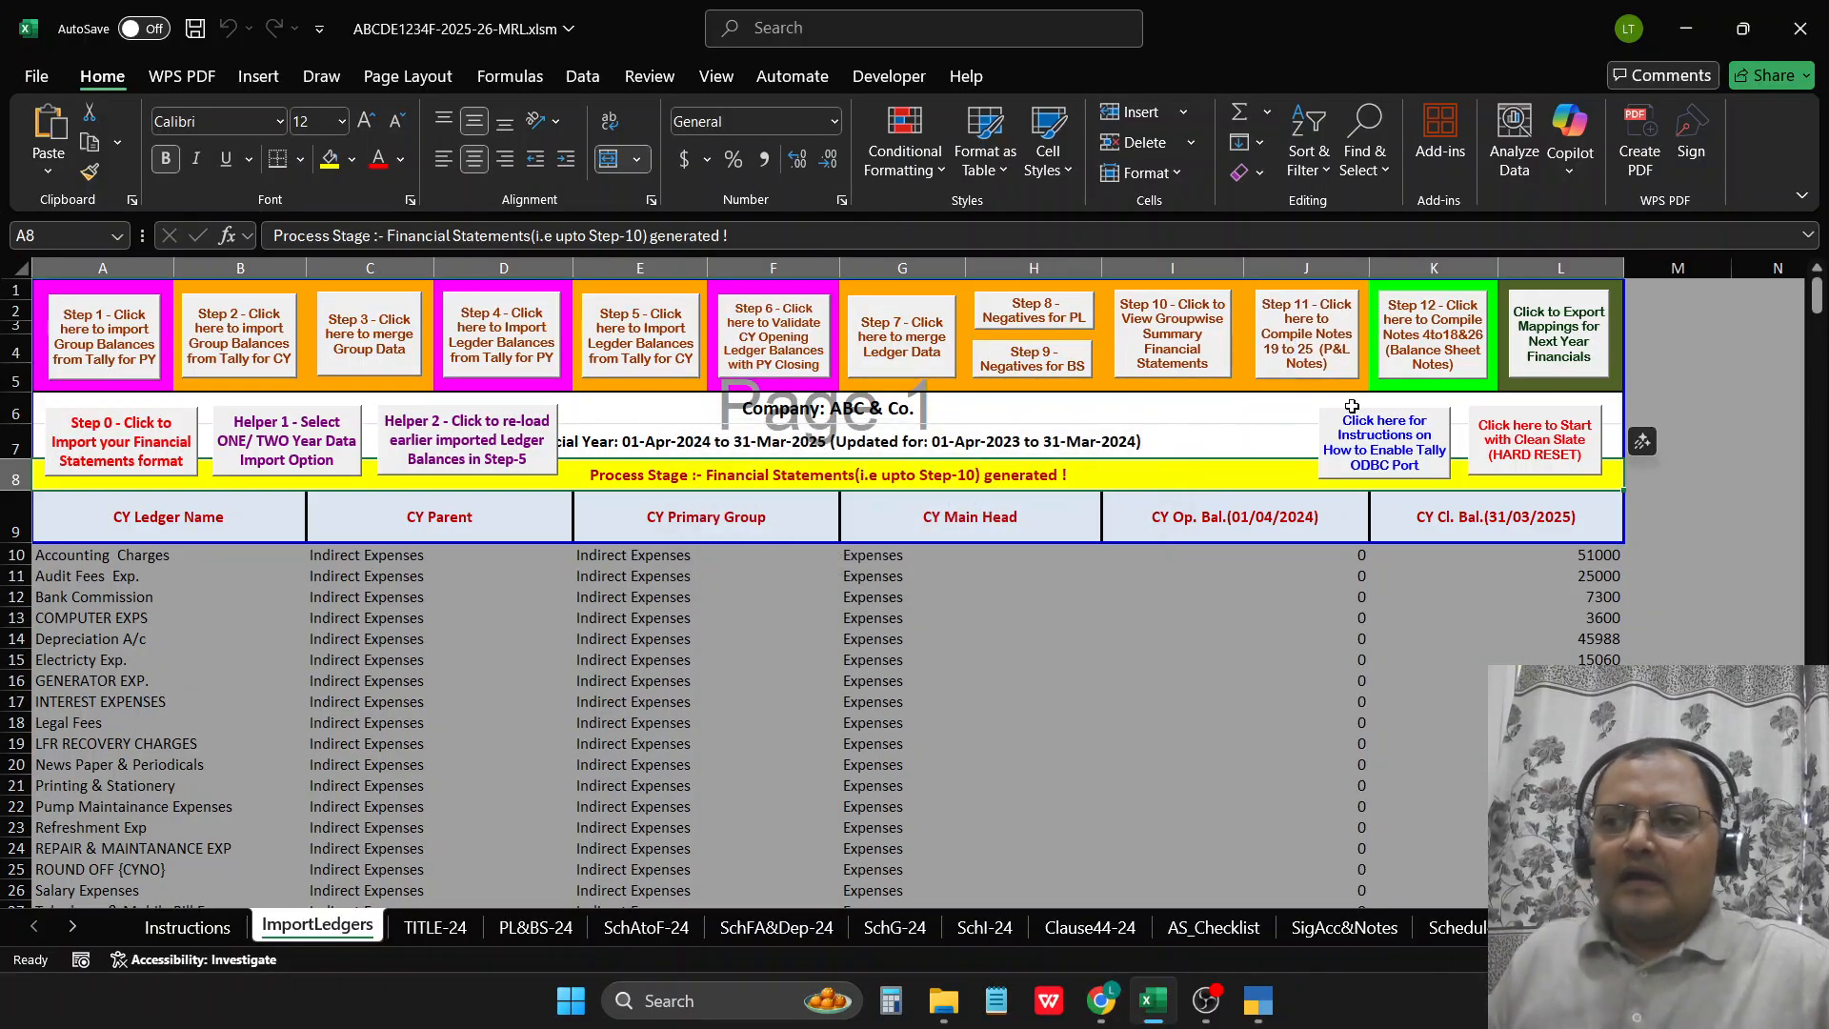
click(1414, 369)
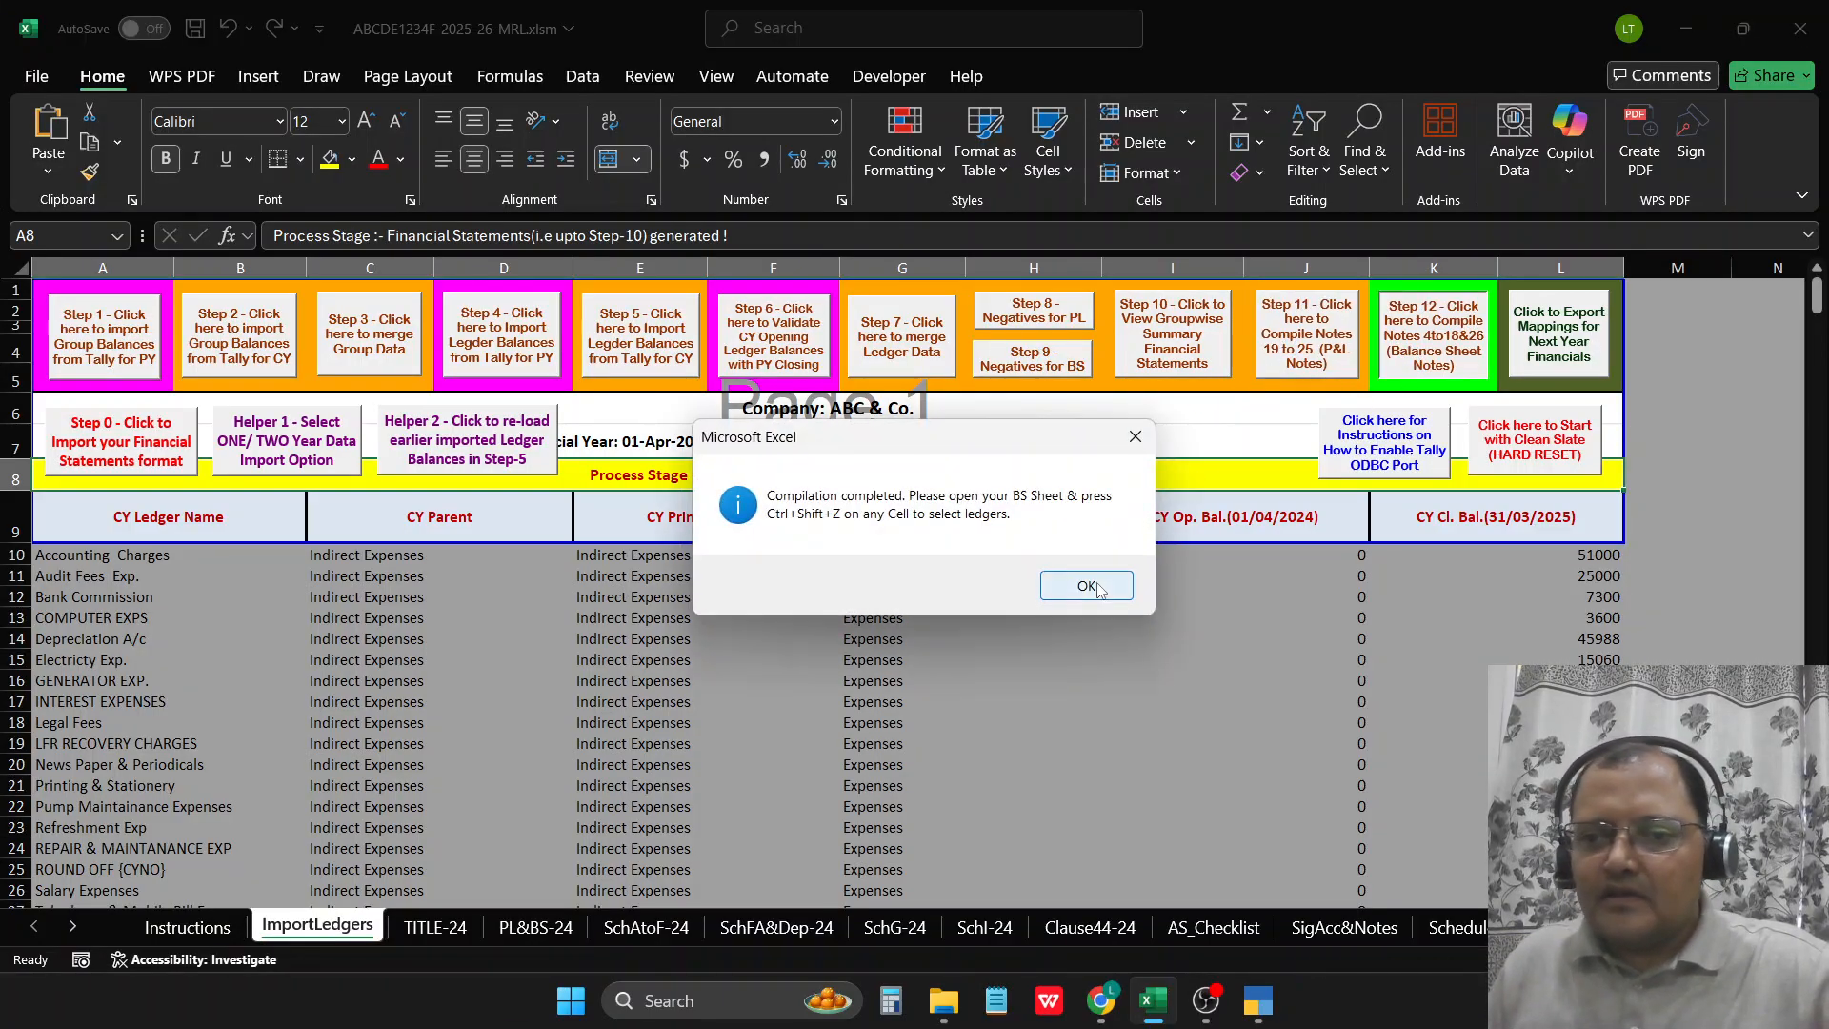
click(1086, 585)
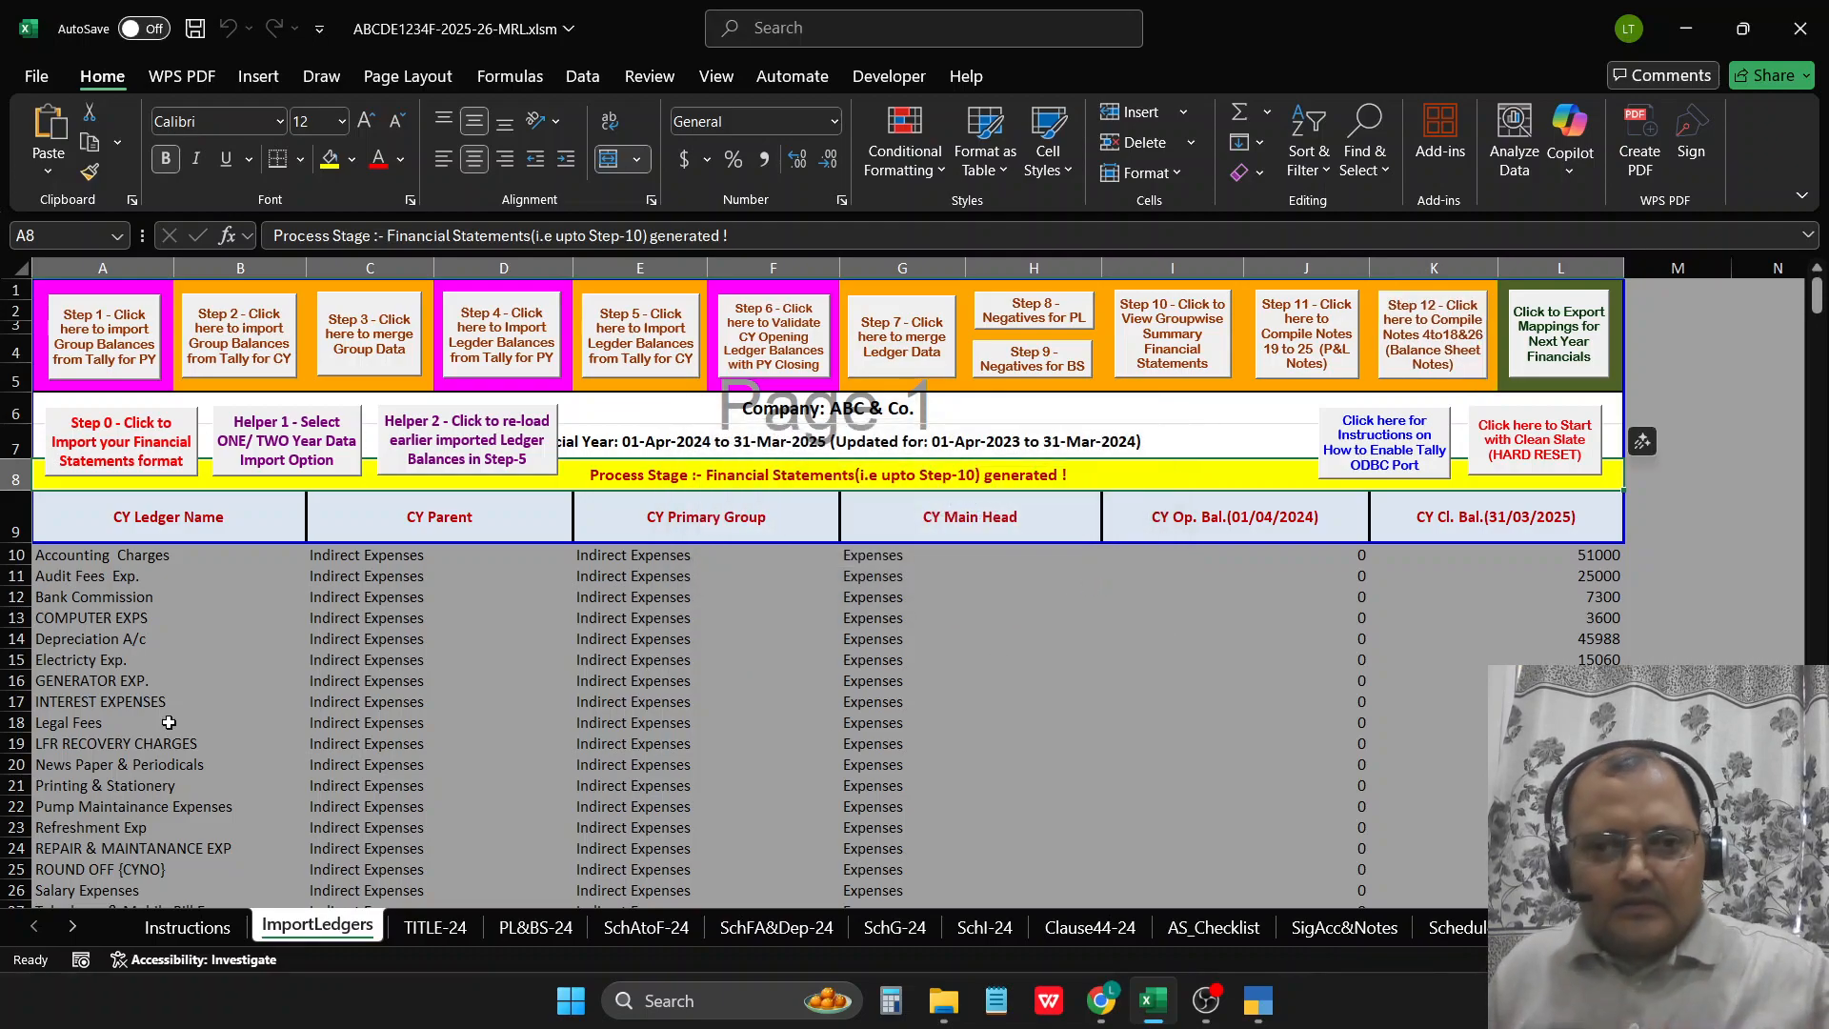
Step: On the TITLE-24 sheet, change the tax audit report's year-end line to 31st MARCH 2025
click(452, 929)
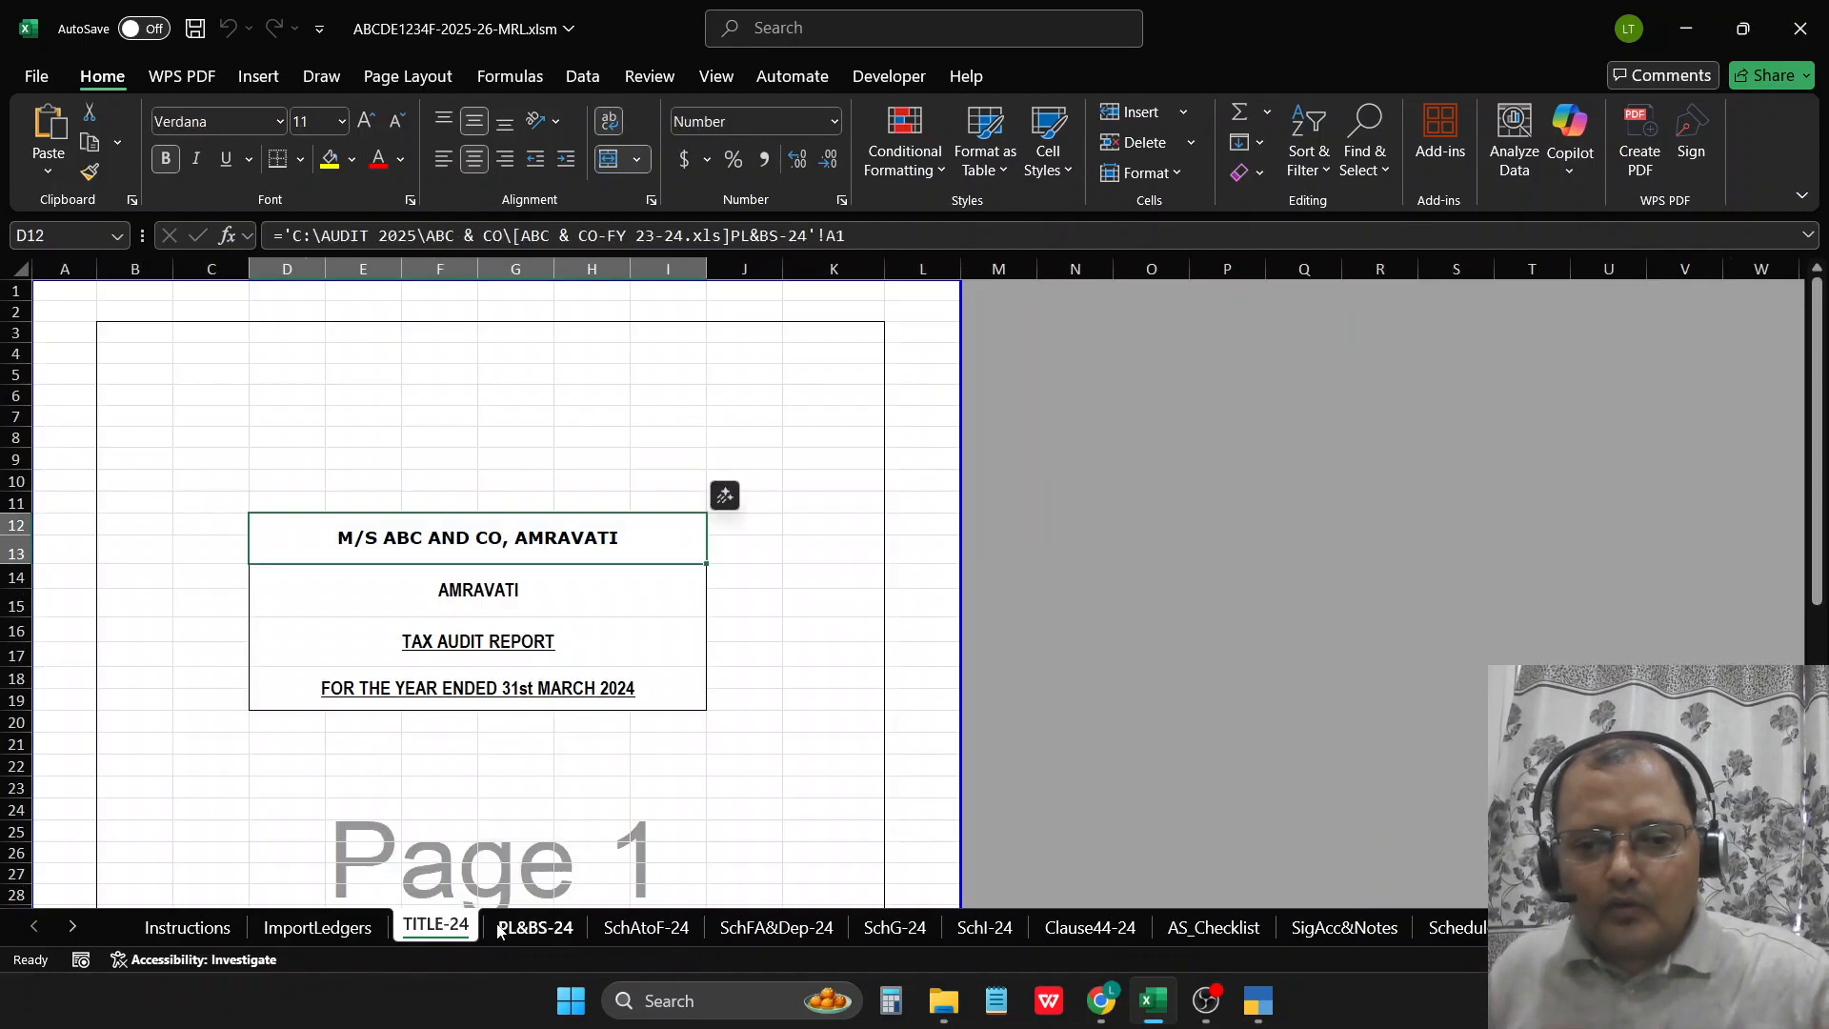
click(594, 697)
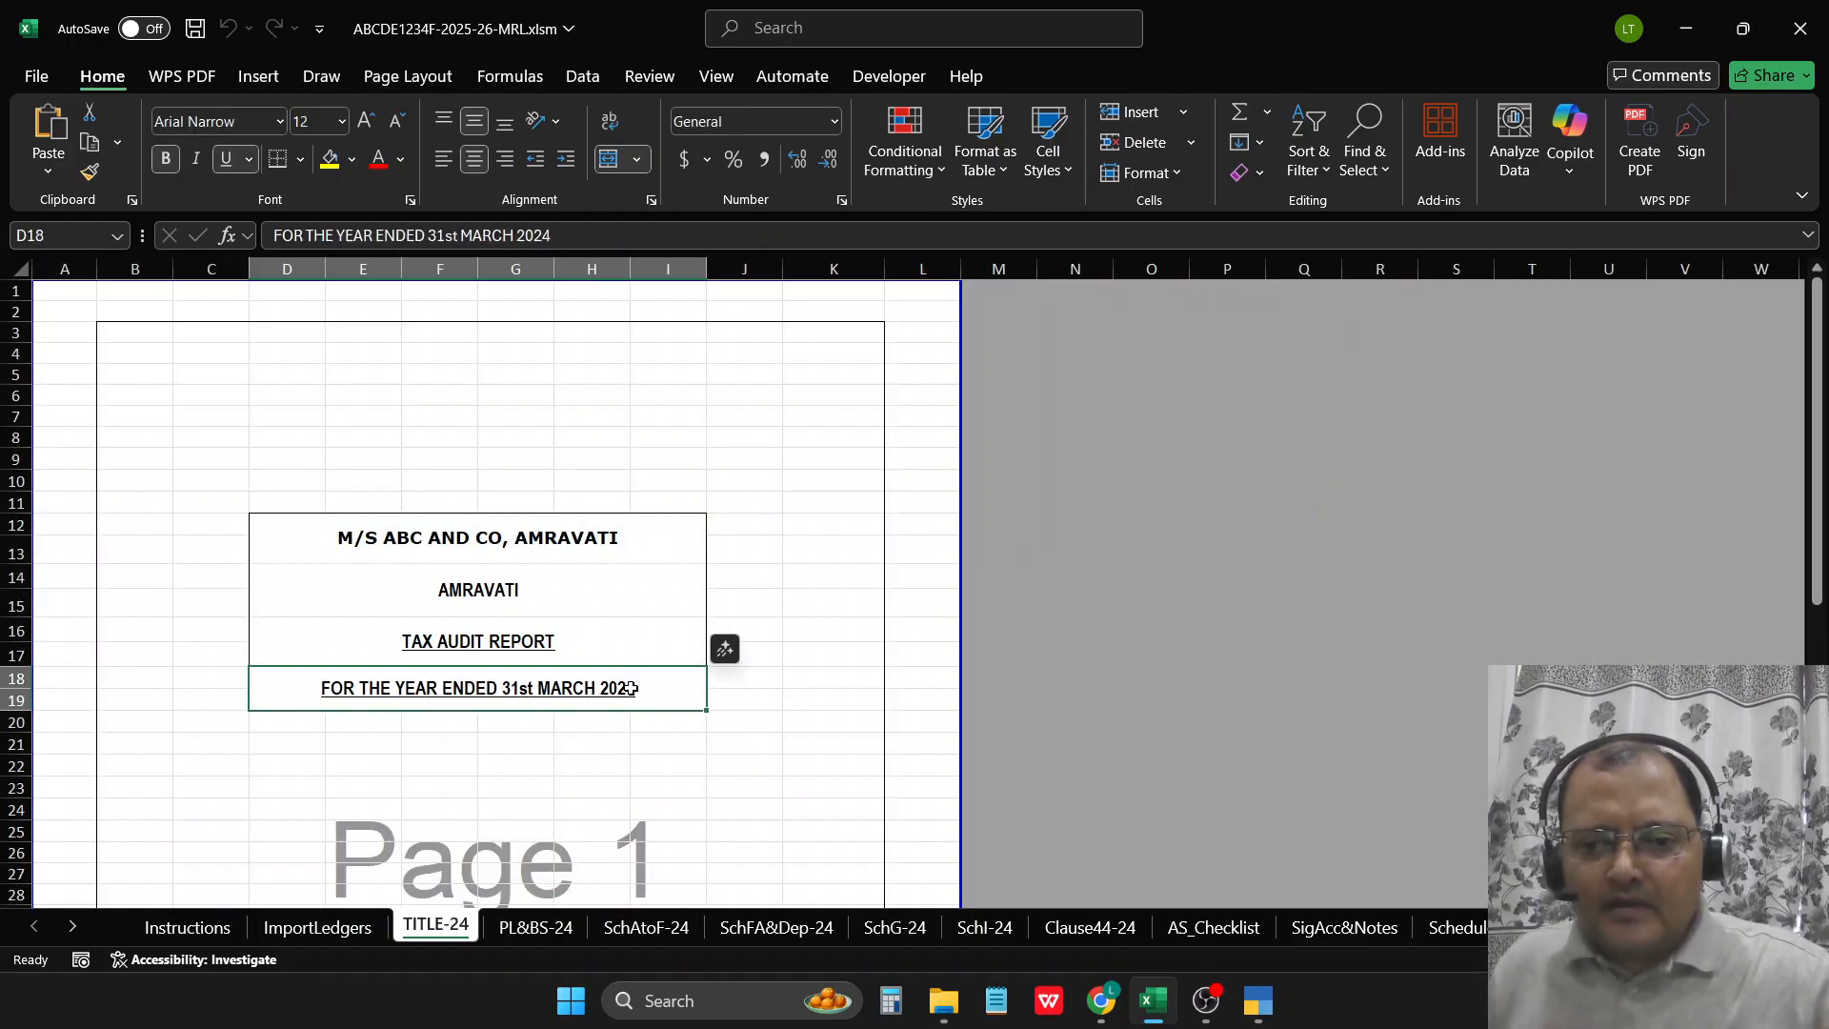
key(F2)
key(BackSpace)
text(5)
key(Return)
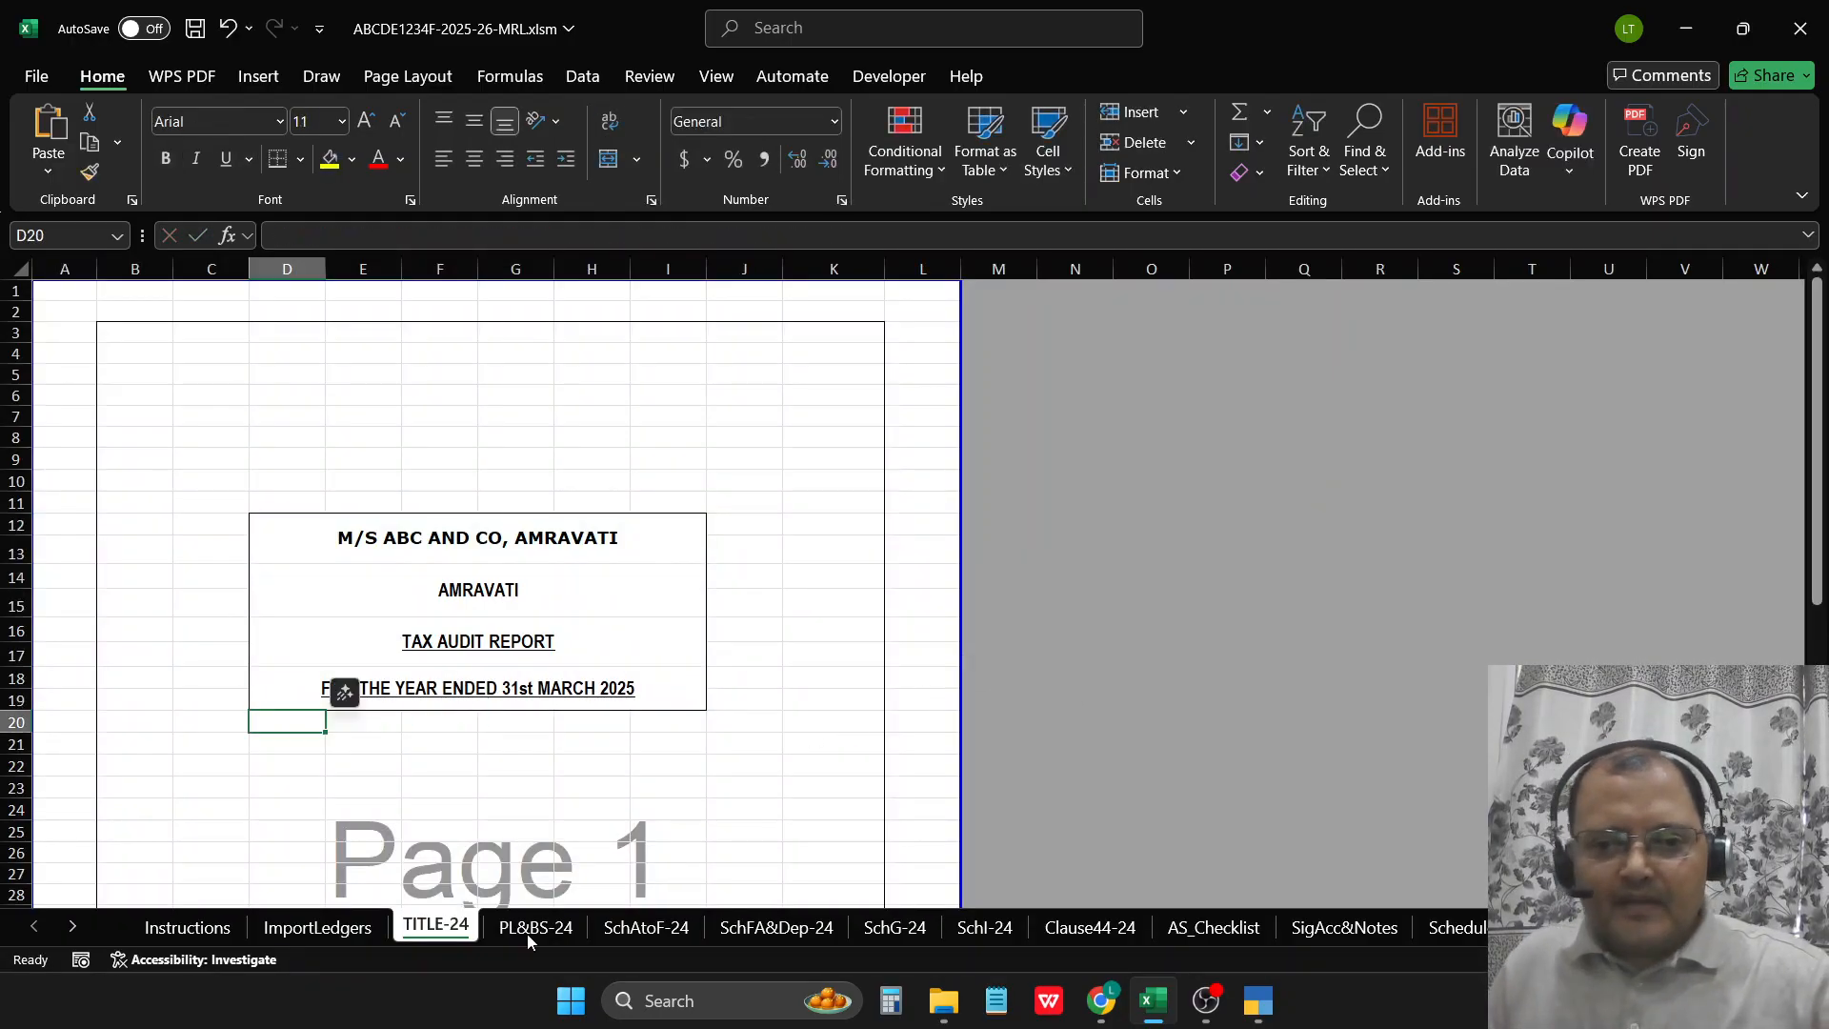
Step: On the PL&BS-24 sheet, update the Balance Sheet heading date to 31st MARCH, 2025
click(533, 927)
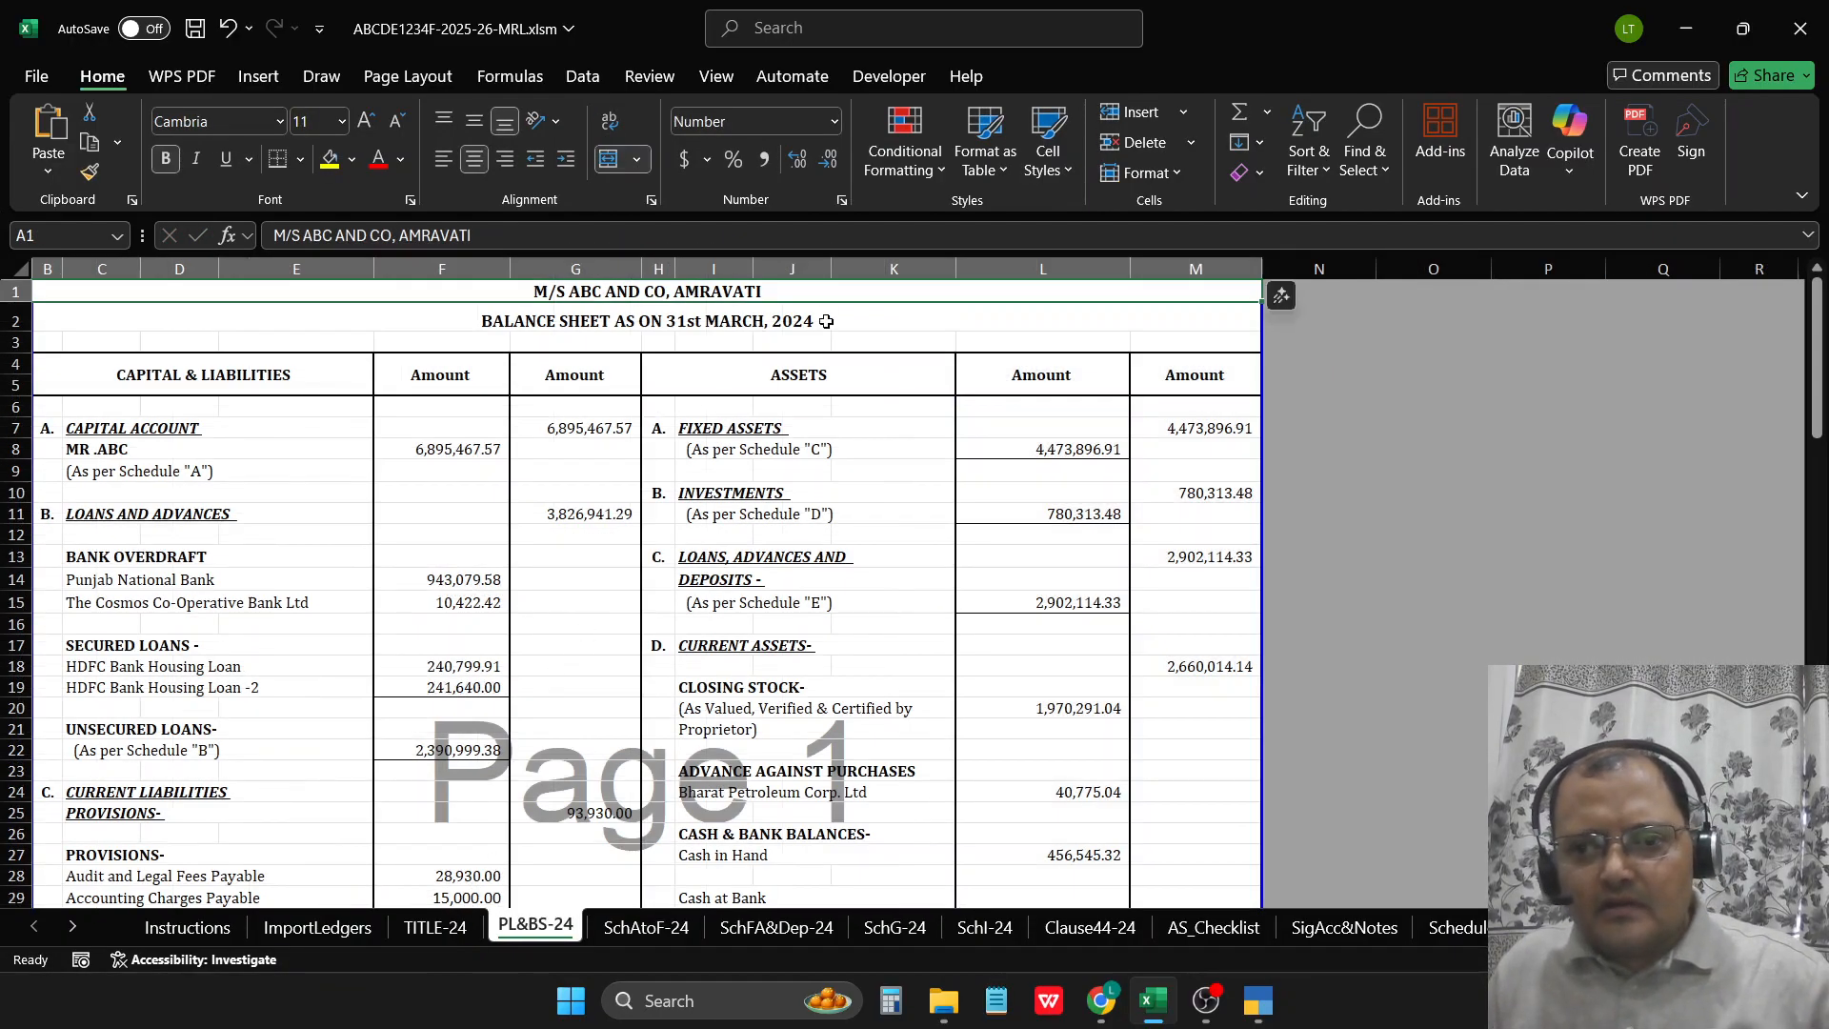
double_click(819, 322)
drag(804, 321, 867, 334)
text(5)
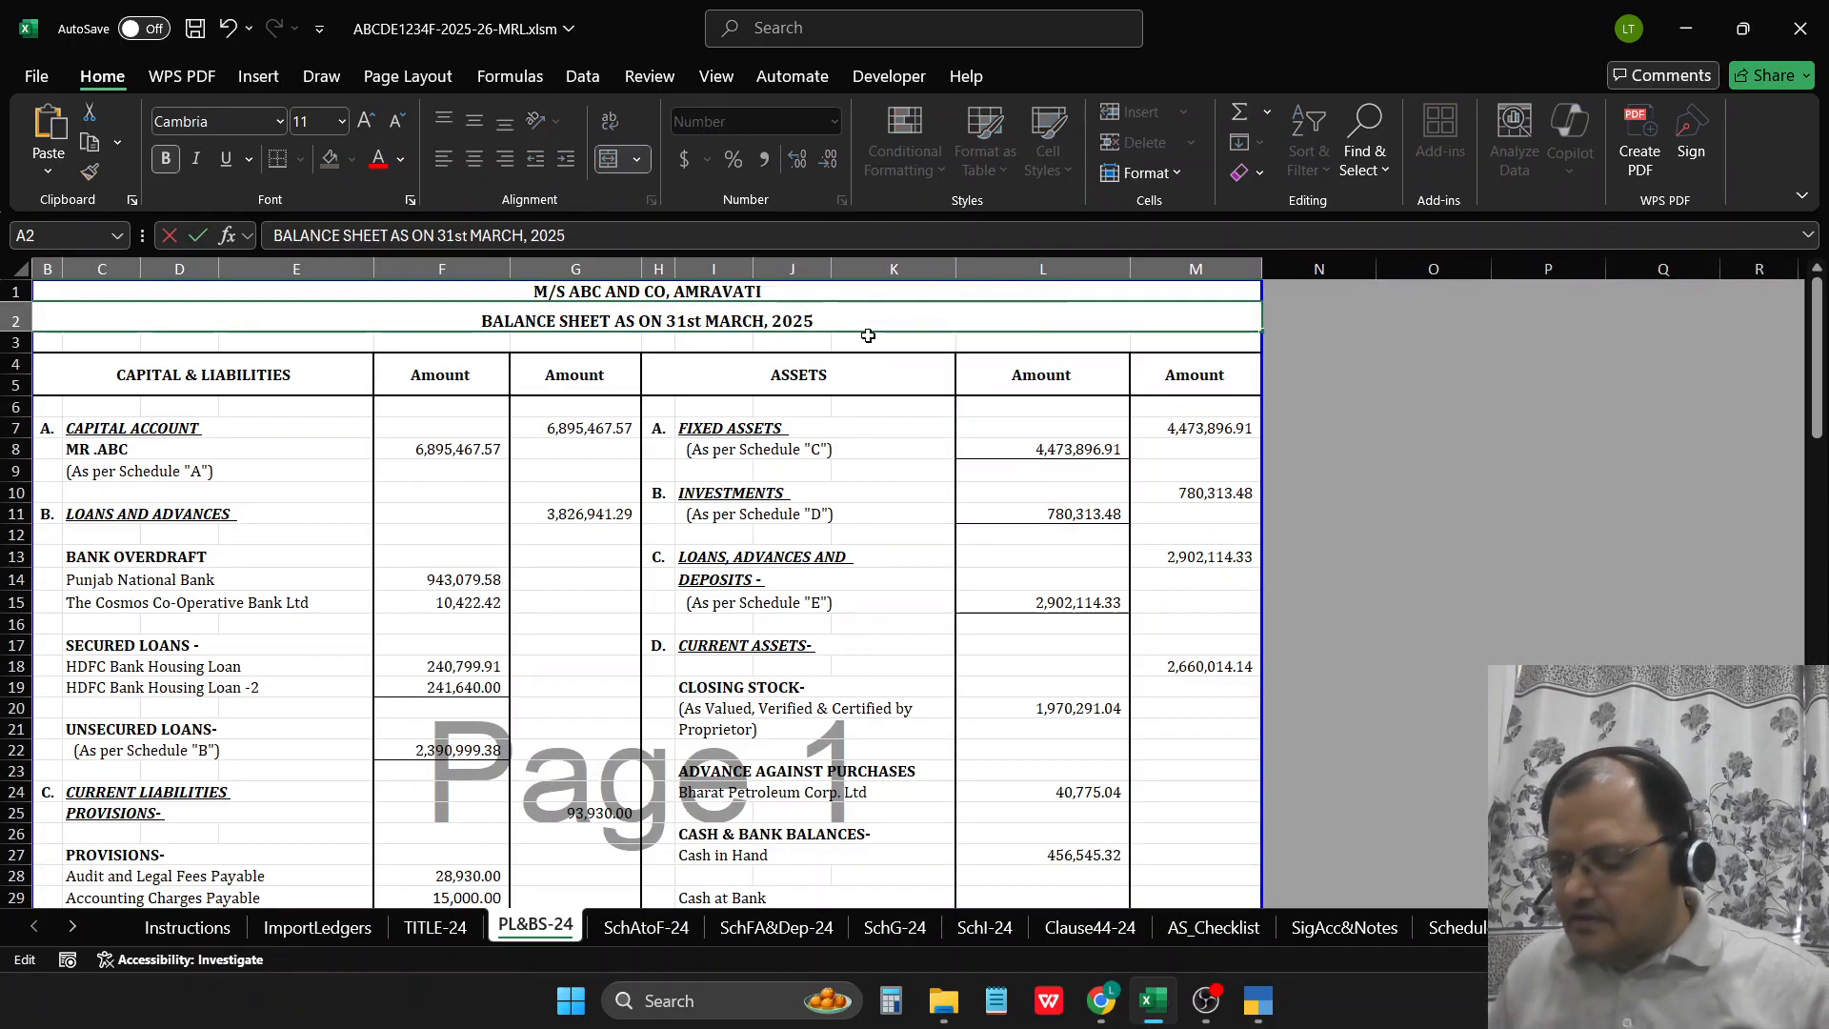
key(Return)
Step: Update the Trading and Profit & Loss Account heading to the year ended 31st MARCH, 2025
scroll(1041, 523, down, 10)
click(878, 707)
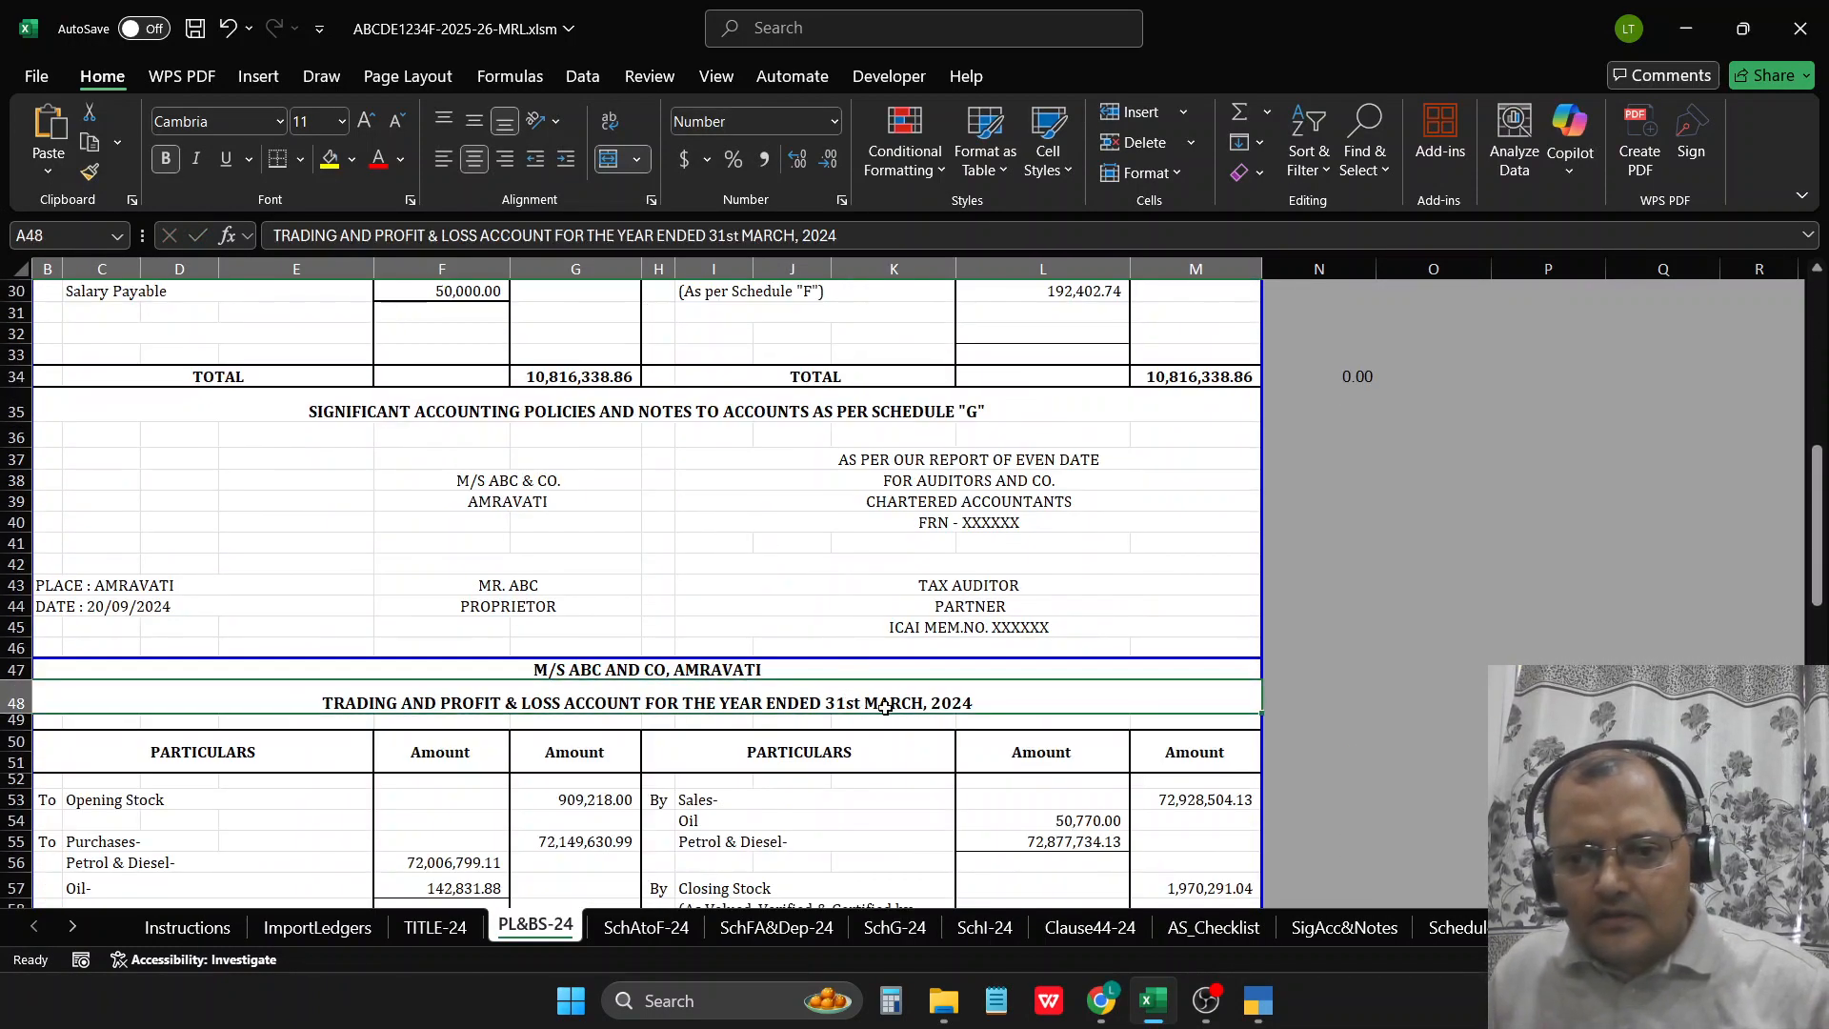
double_click(964, 702)
drag(959, 703, 973, 702)
text(5)
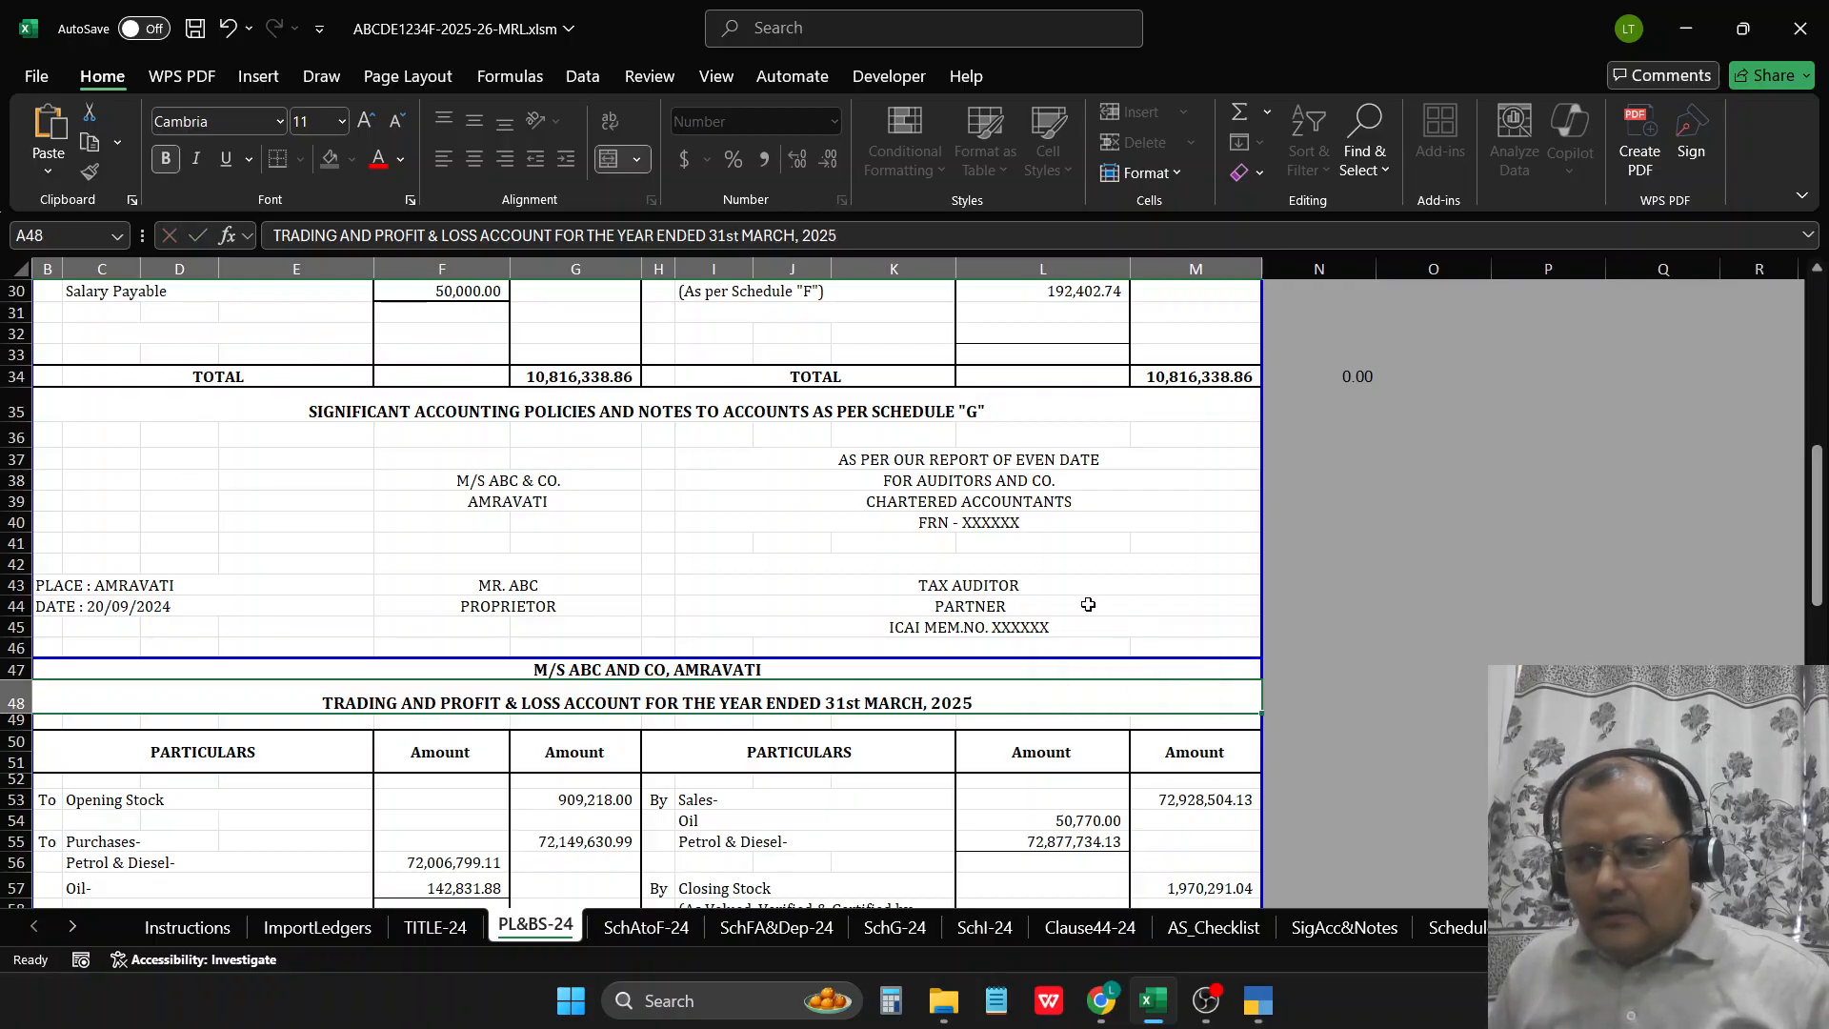
key(ctrl+Return)
Step: Map the Trading Account's Opening Stock amount to the Opening Stock-in-Hand ledger
scroll(329, 472, down, 4)
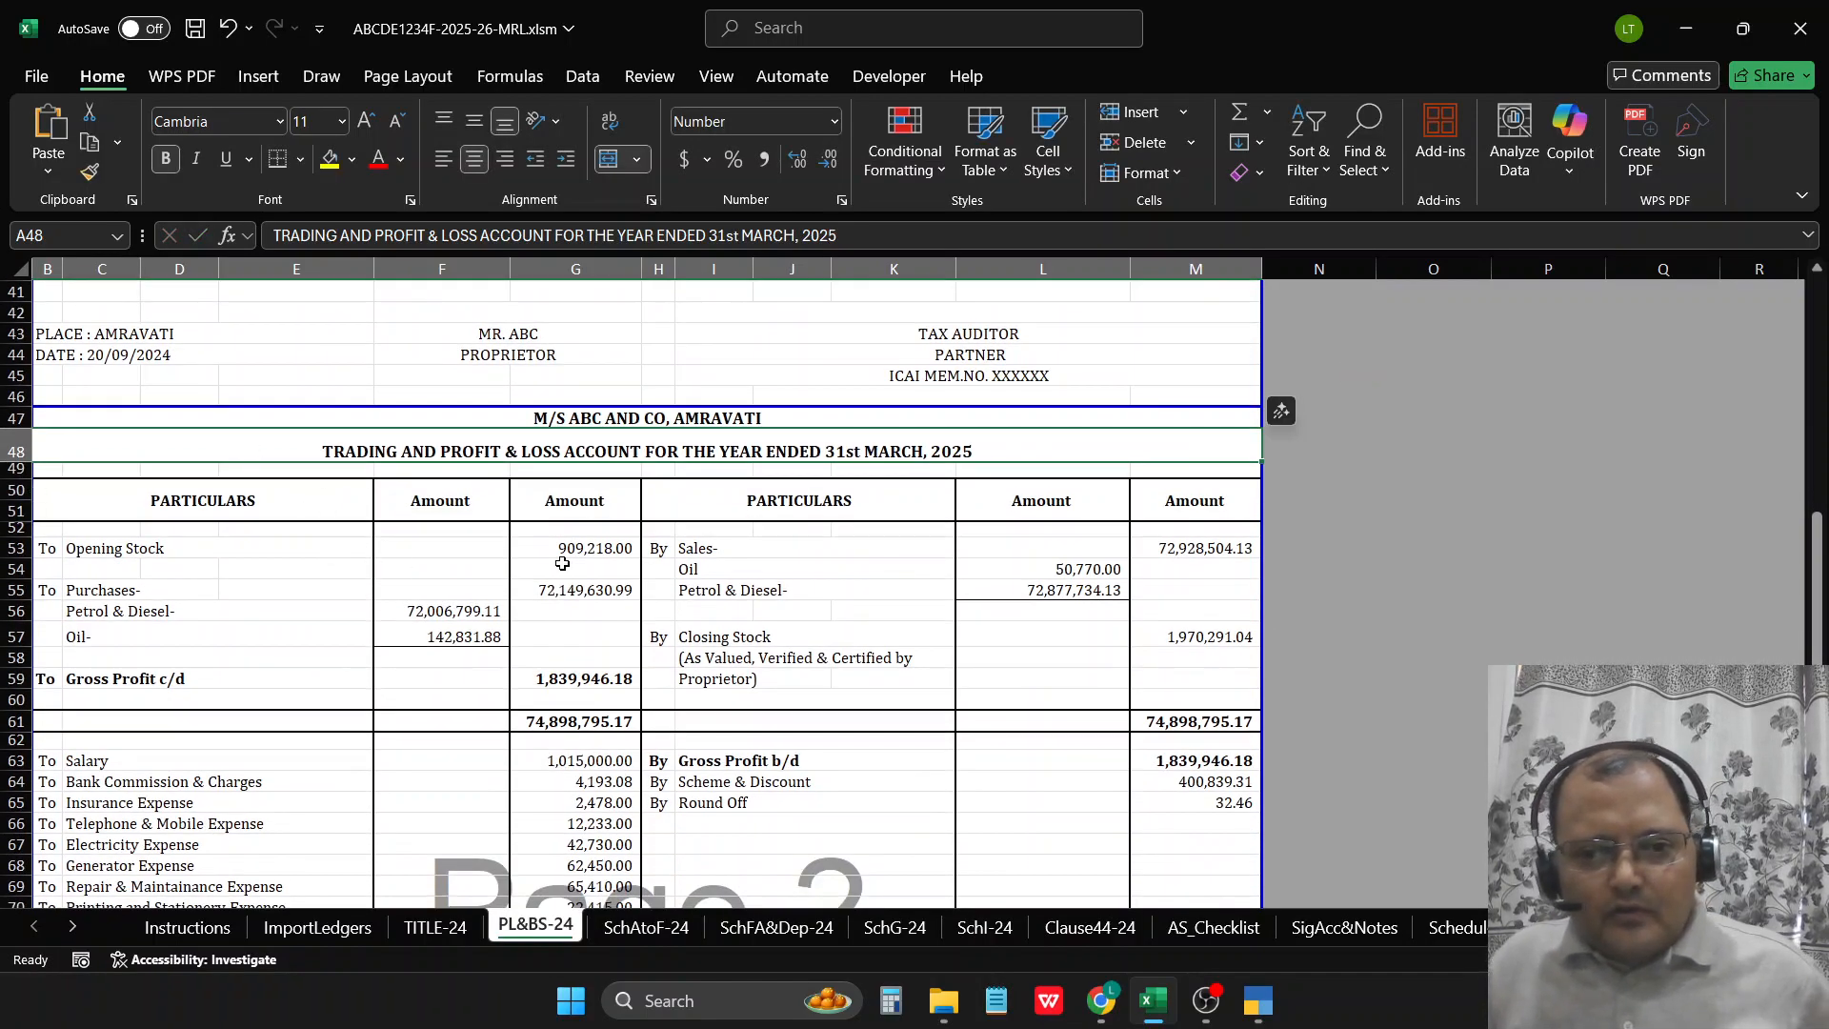
click(568, 550)
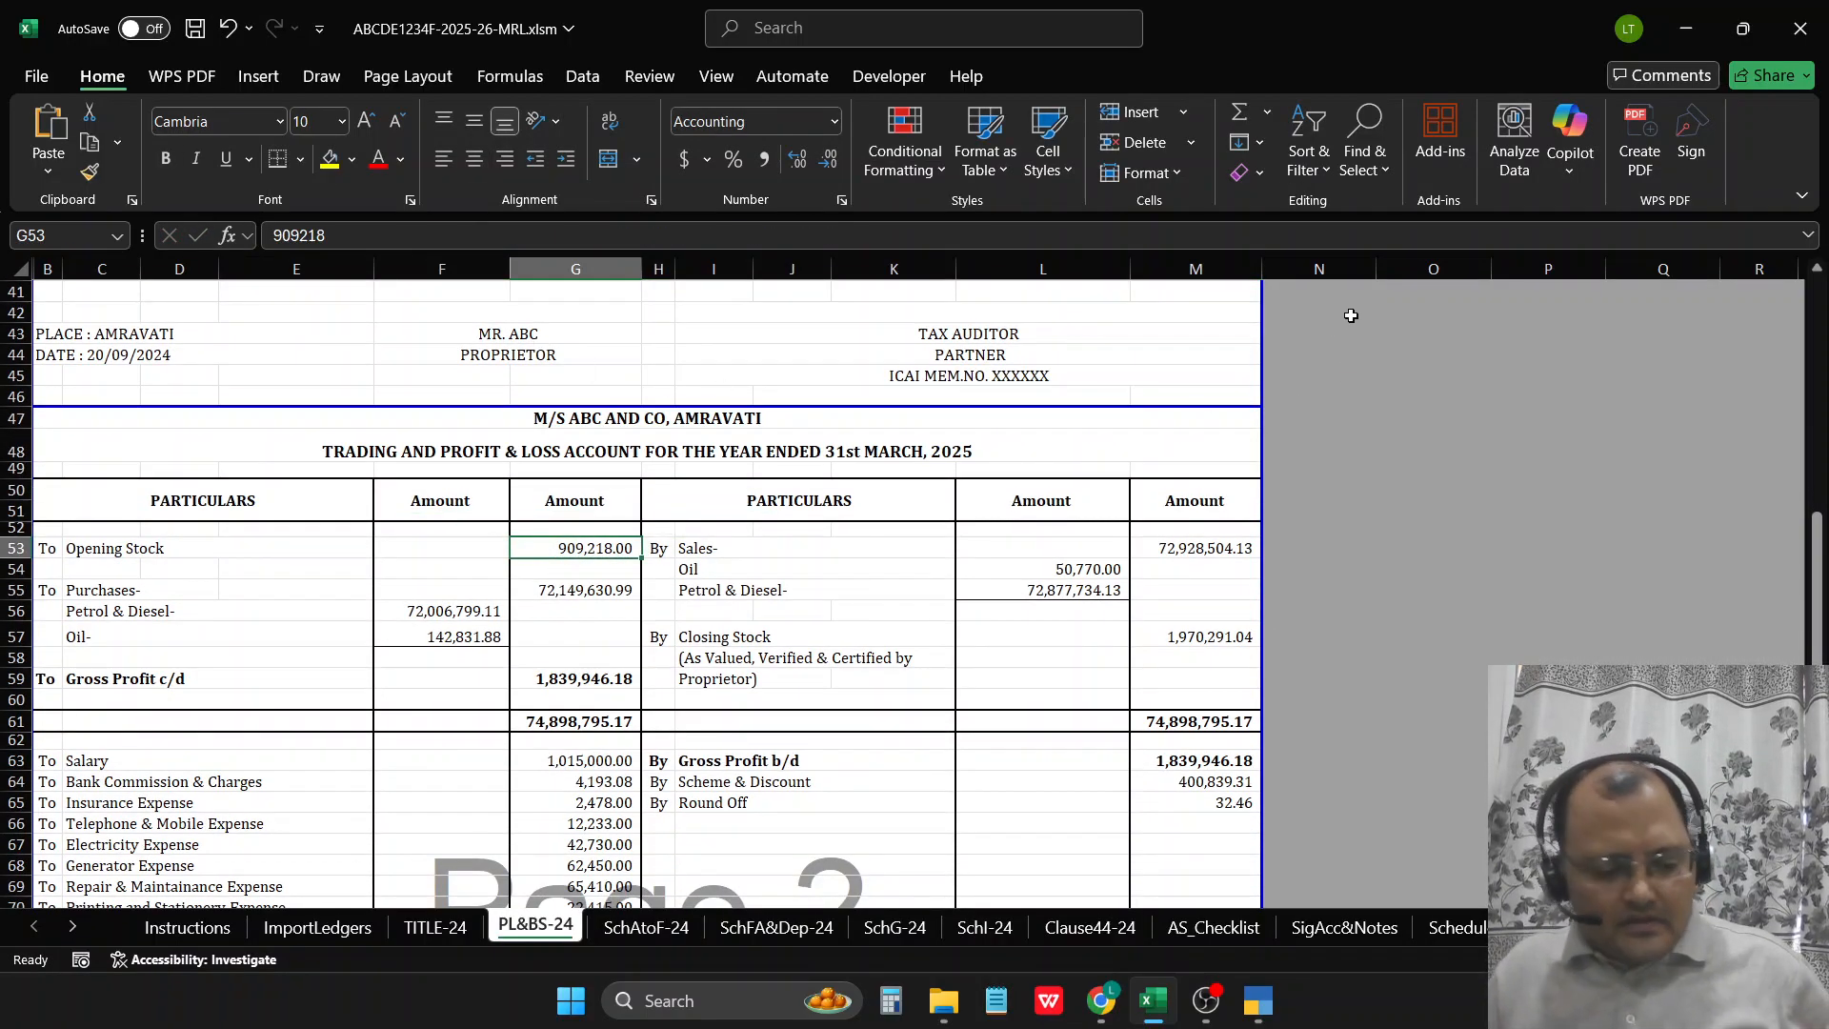
key(ctrl+q)
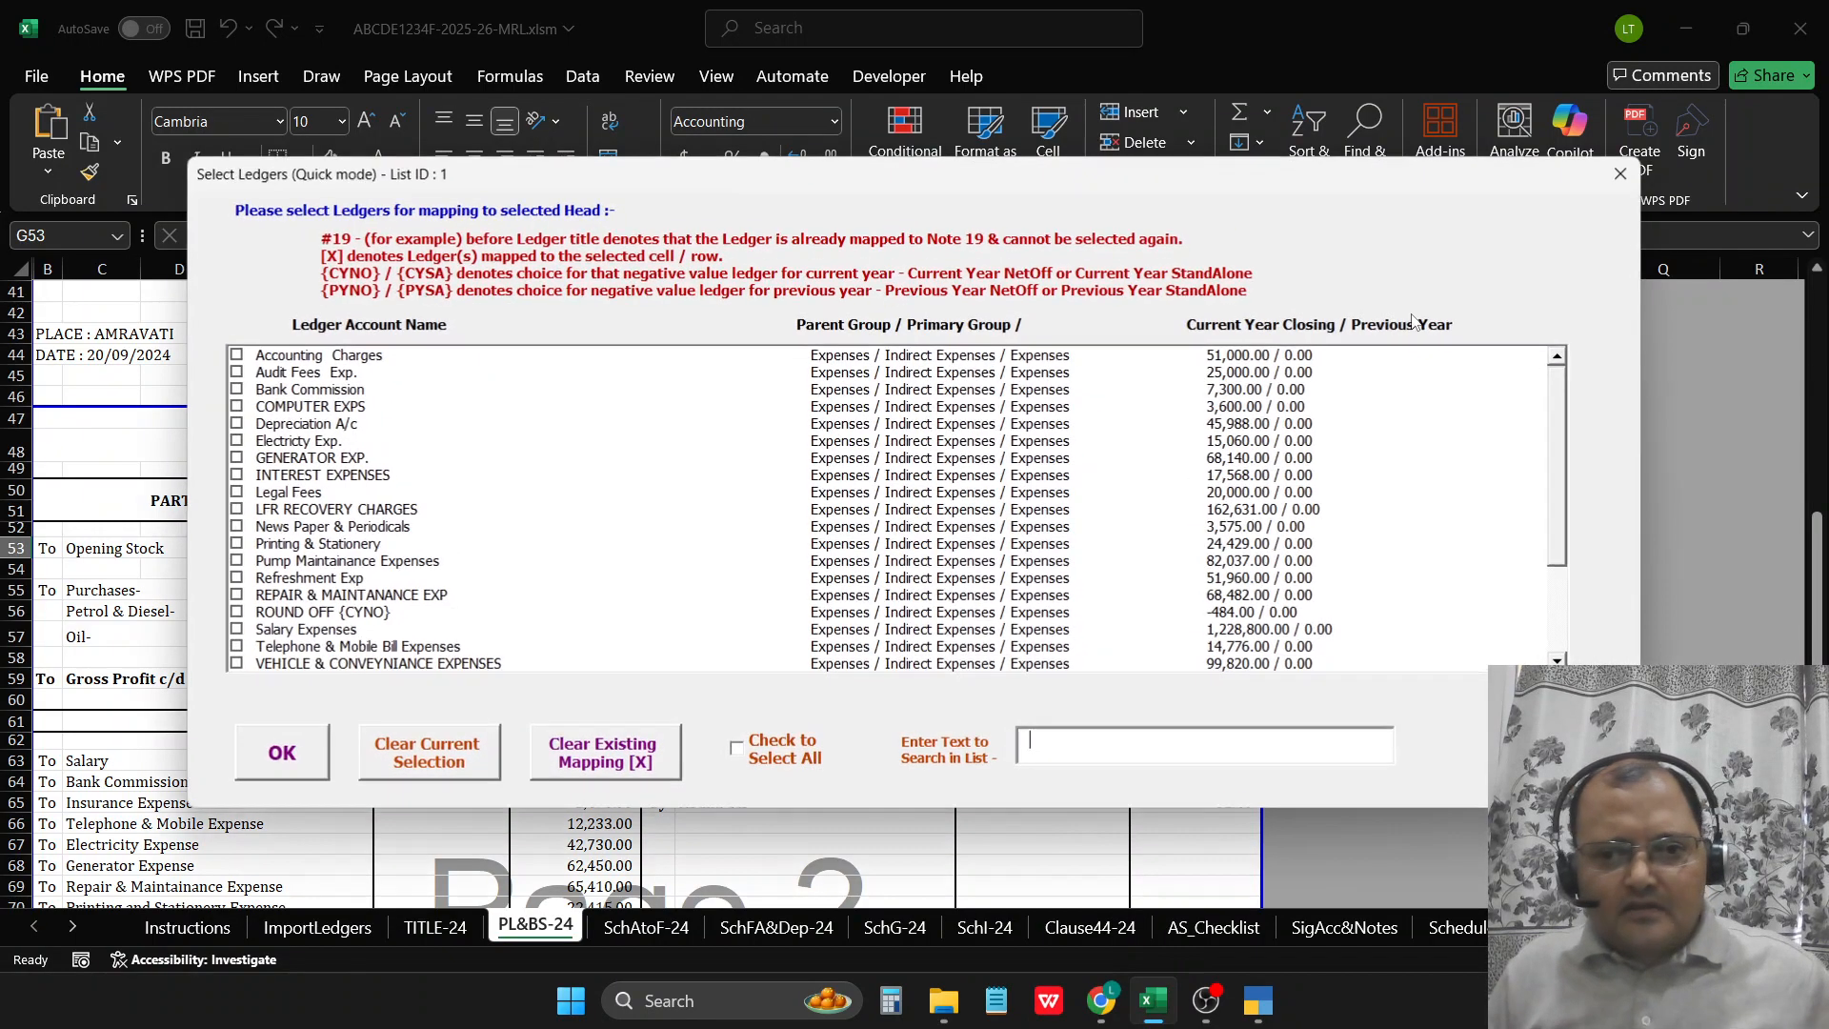
text(op)
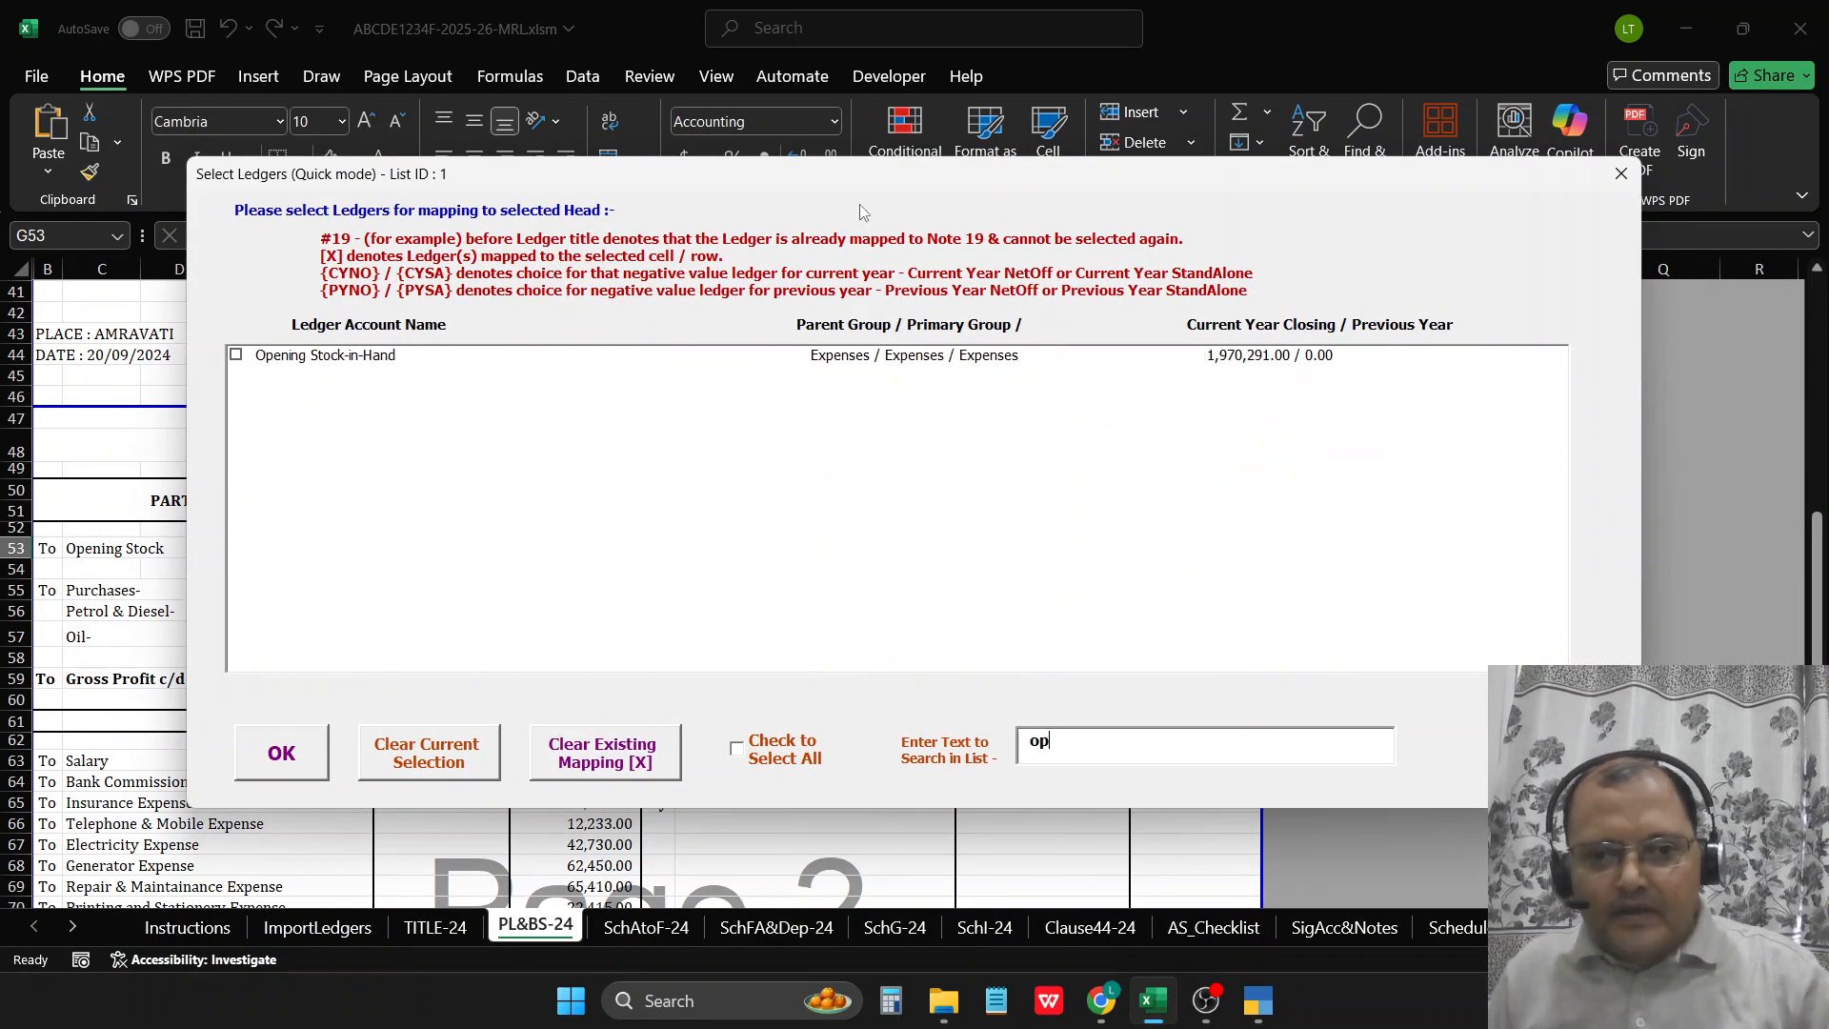
click(325, 355)
click(283, 774)
Step: Map the Petrol & Diesel amount under Purchases to the PURCHASE ledger
click(456, 607)
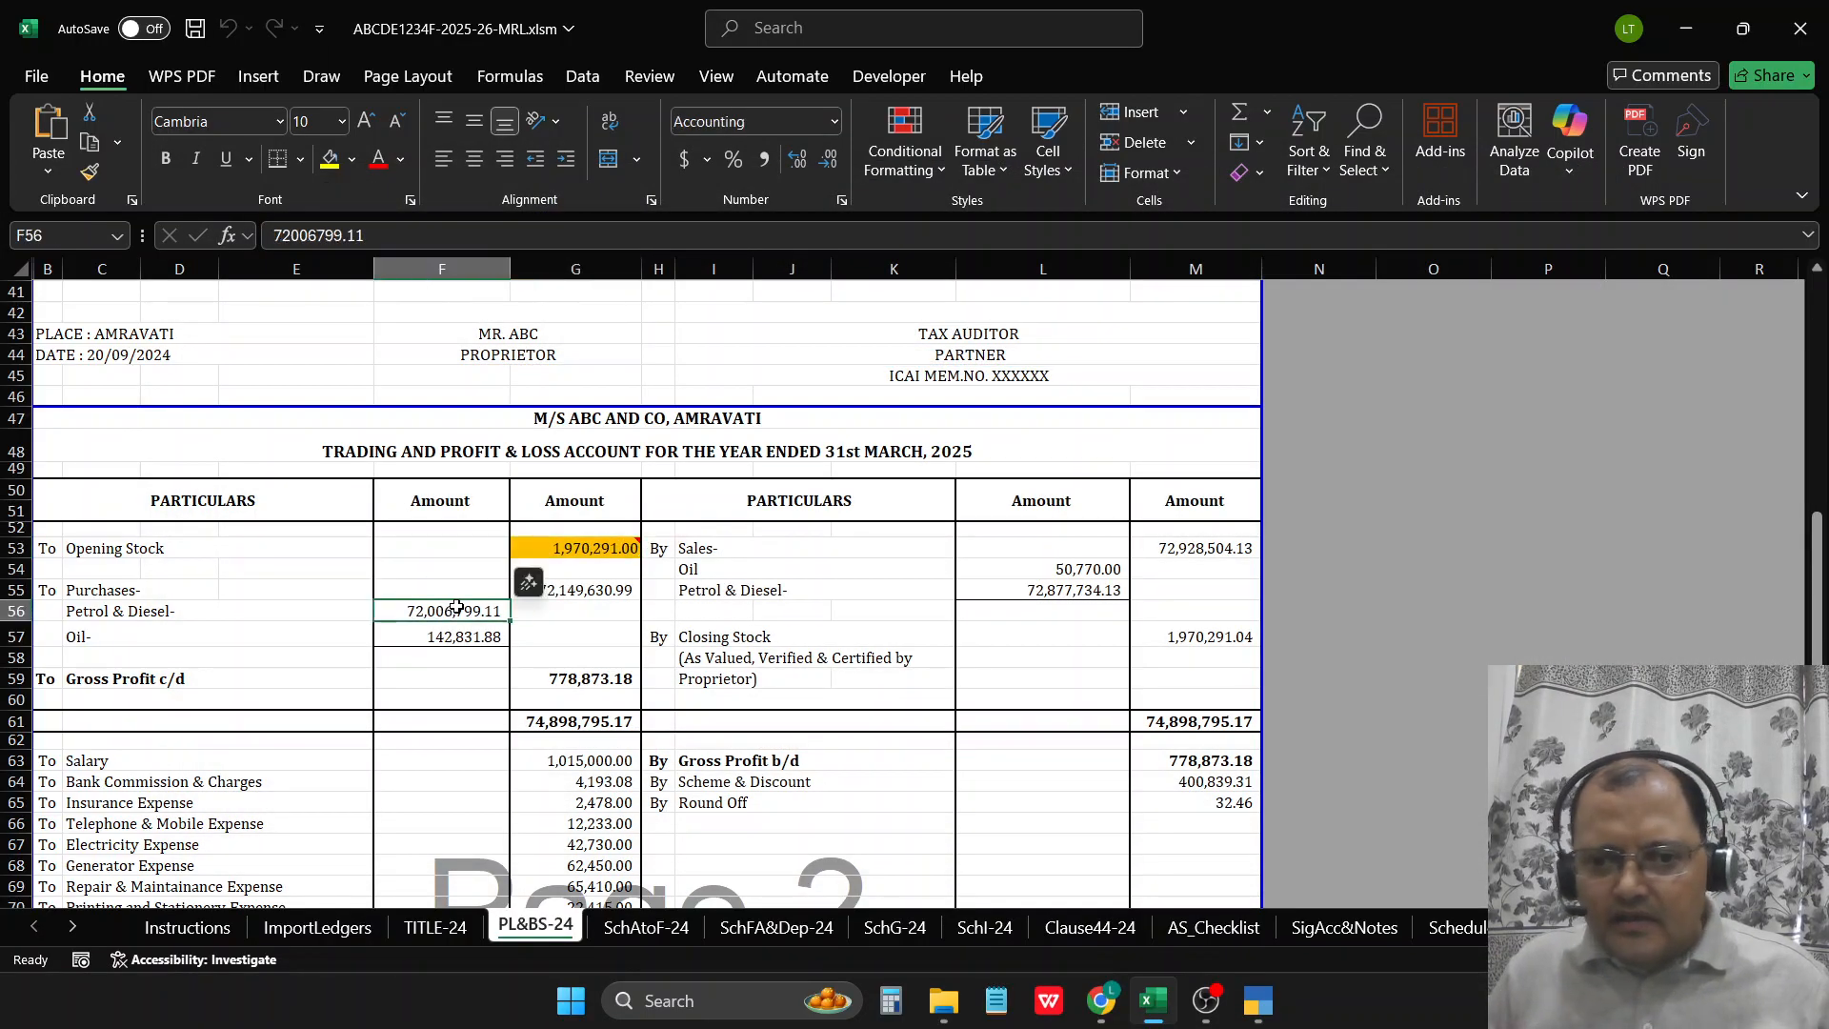
key(ctrl+q)
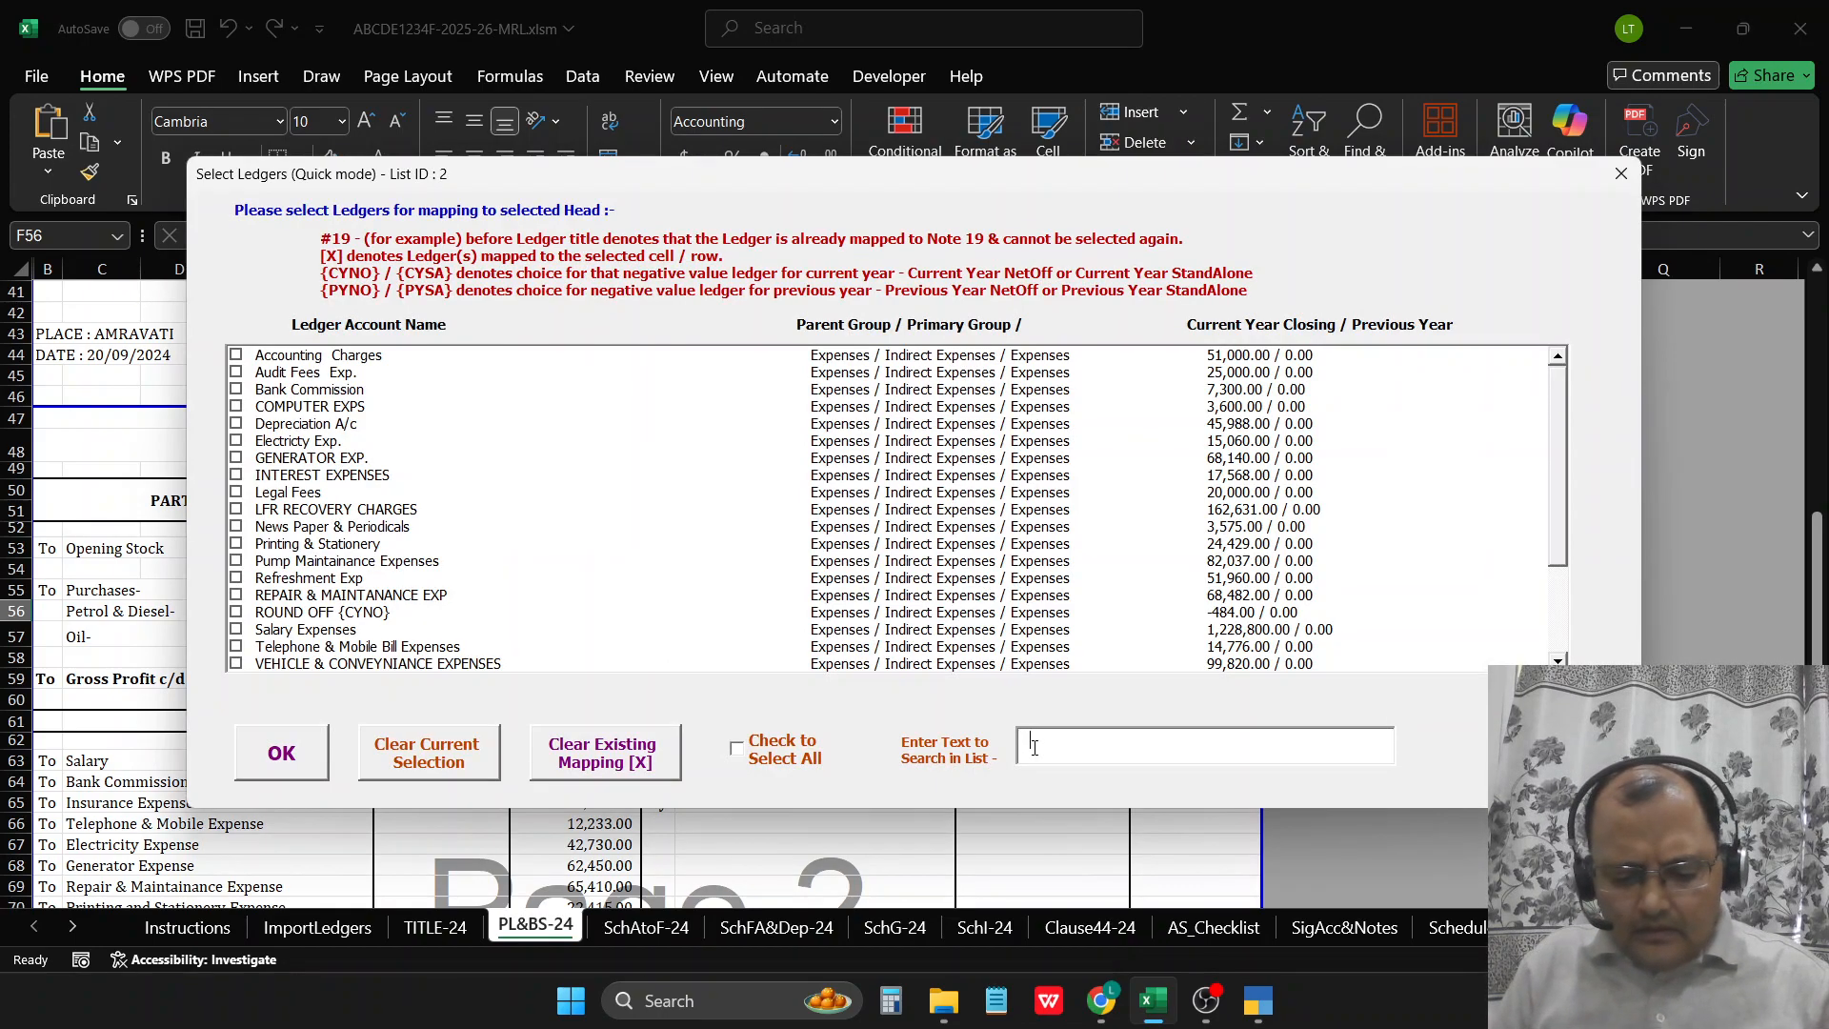
text(pur)
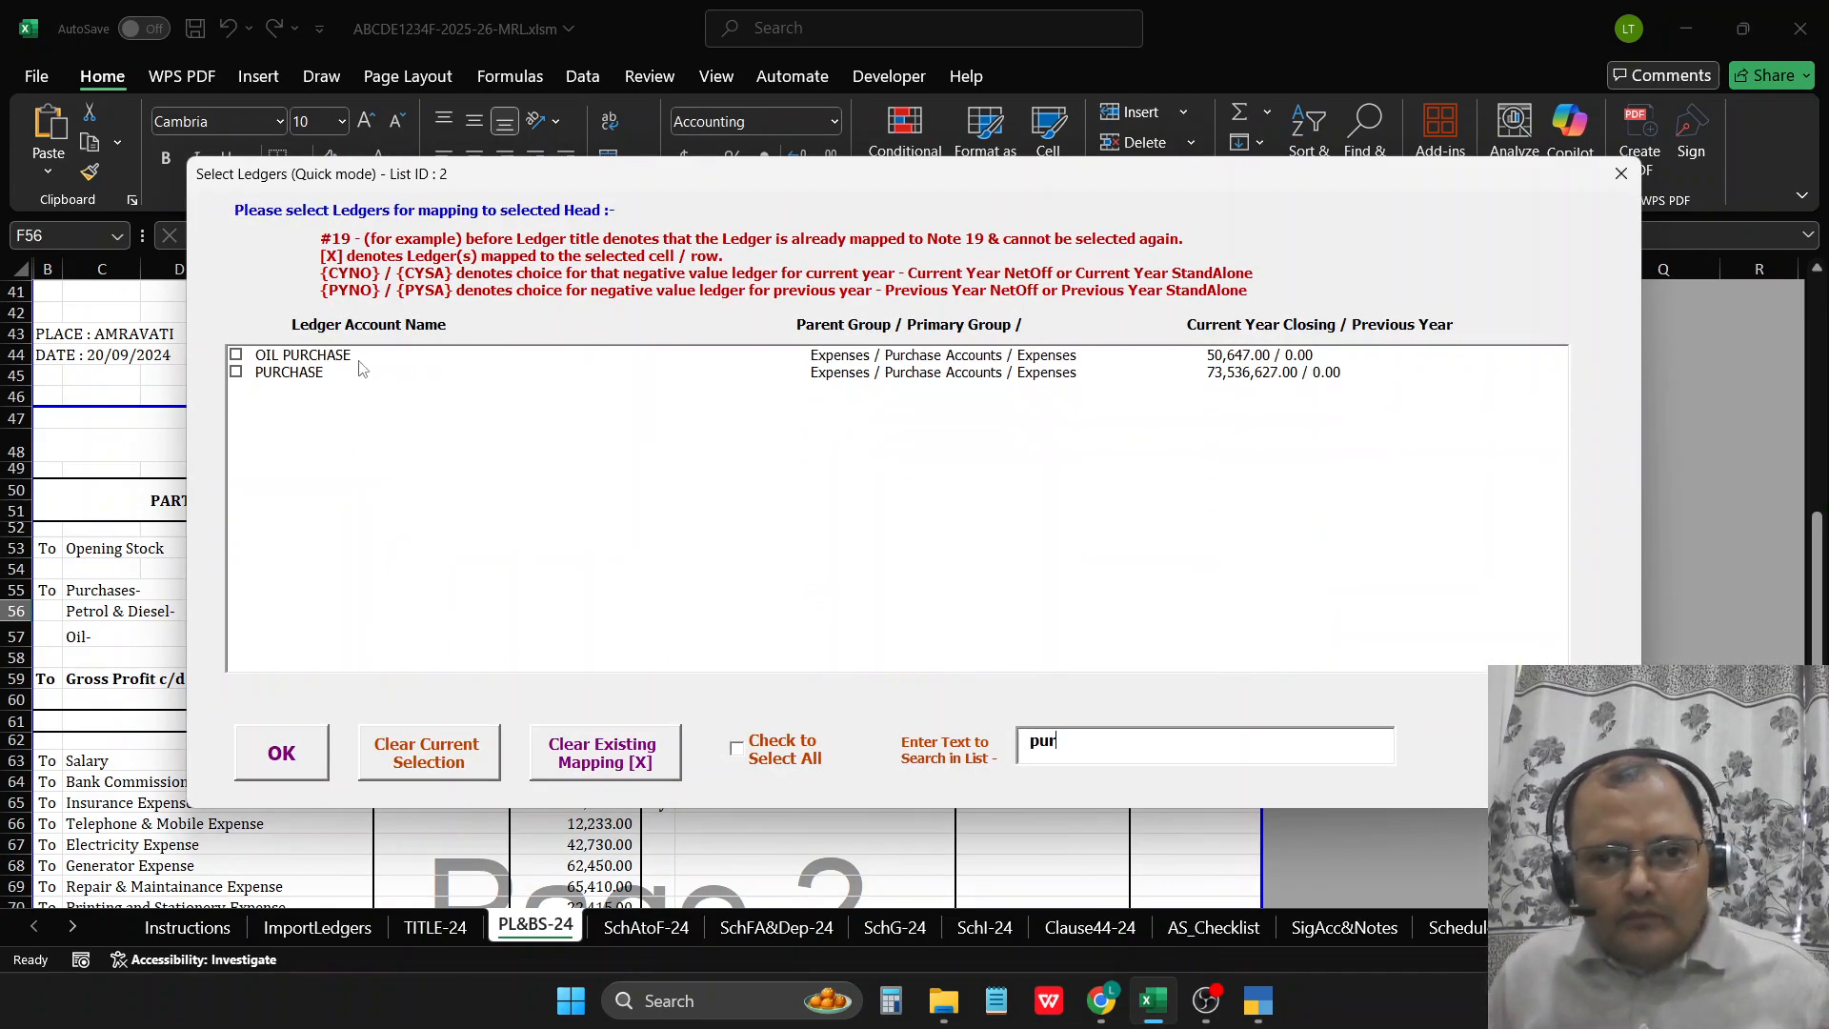
click(269, 374)
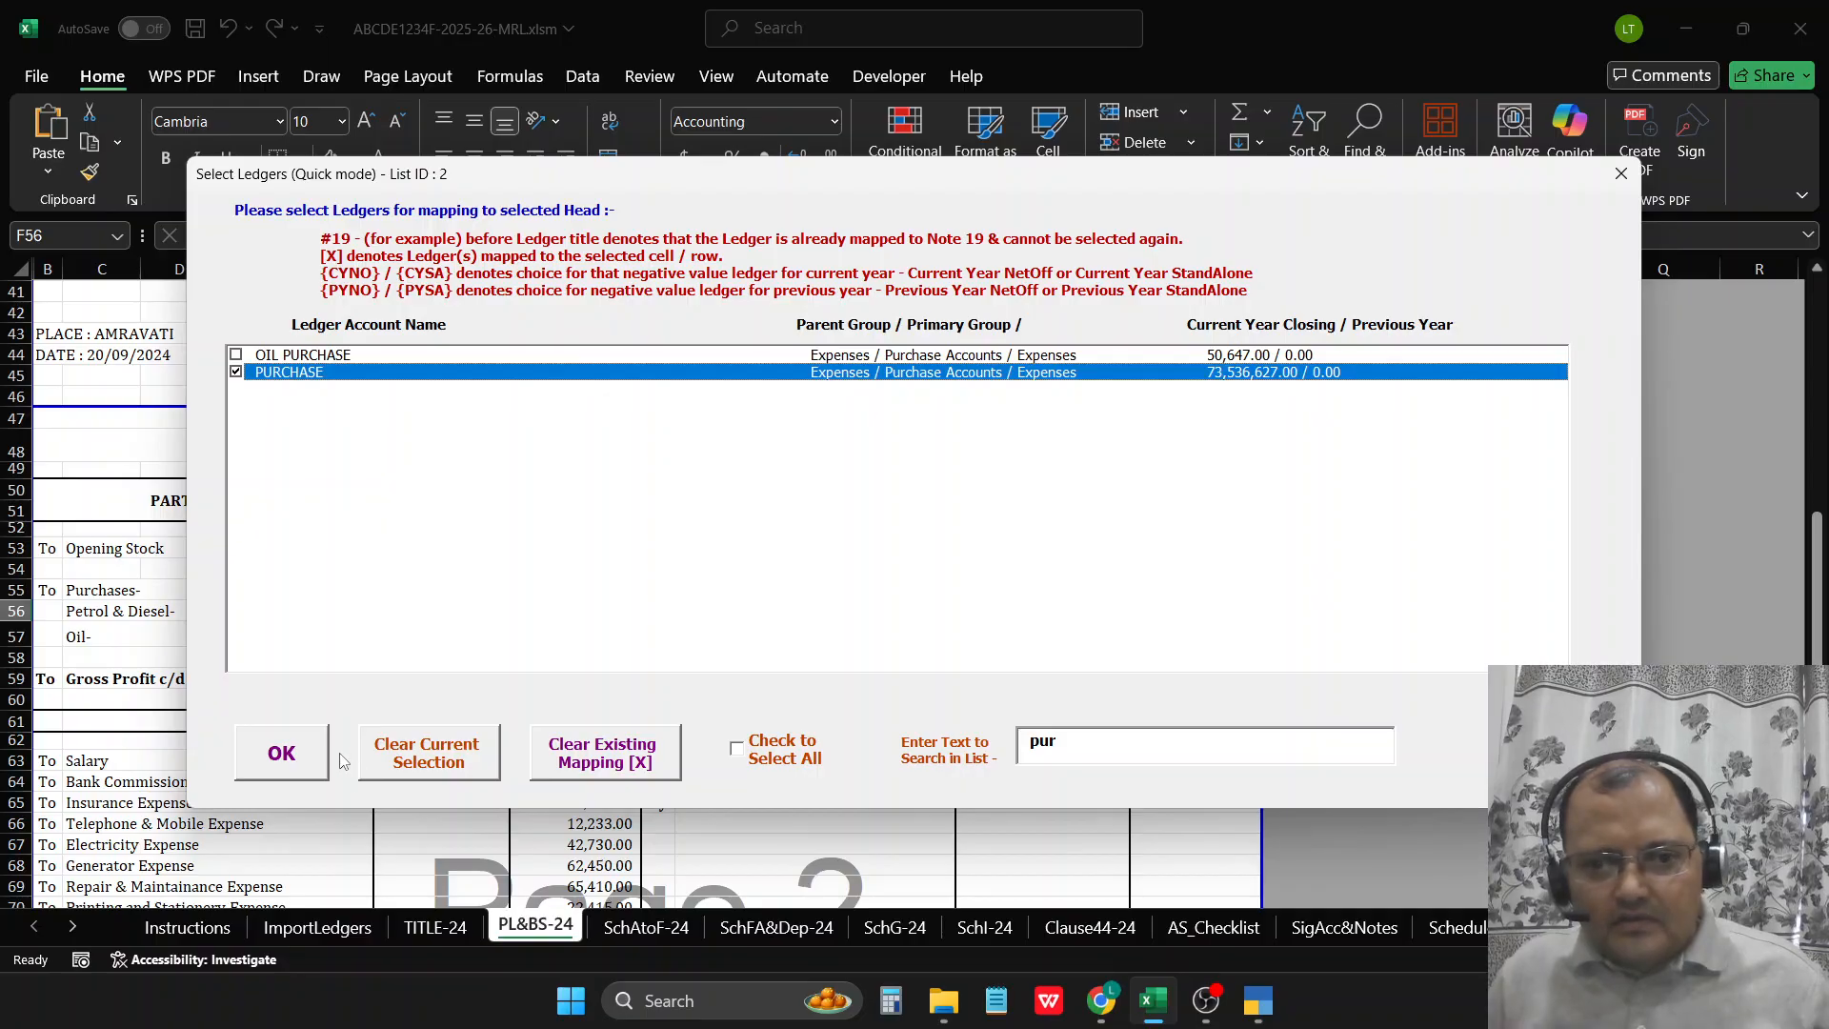
click(283, 753)
Step: Map the Oil amount under Purchases to the OIL PURCHASE ledger
click(405, 636)
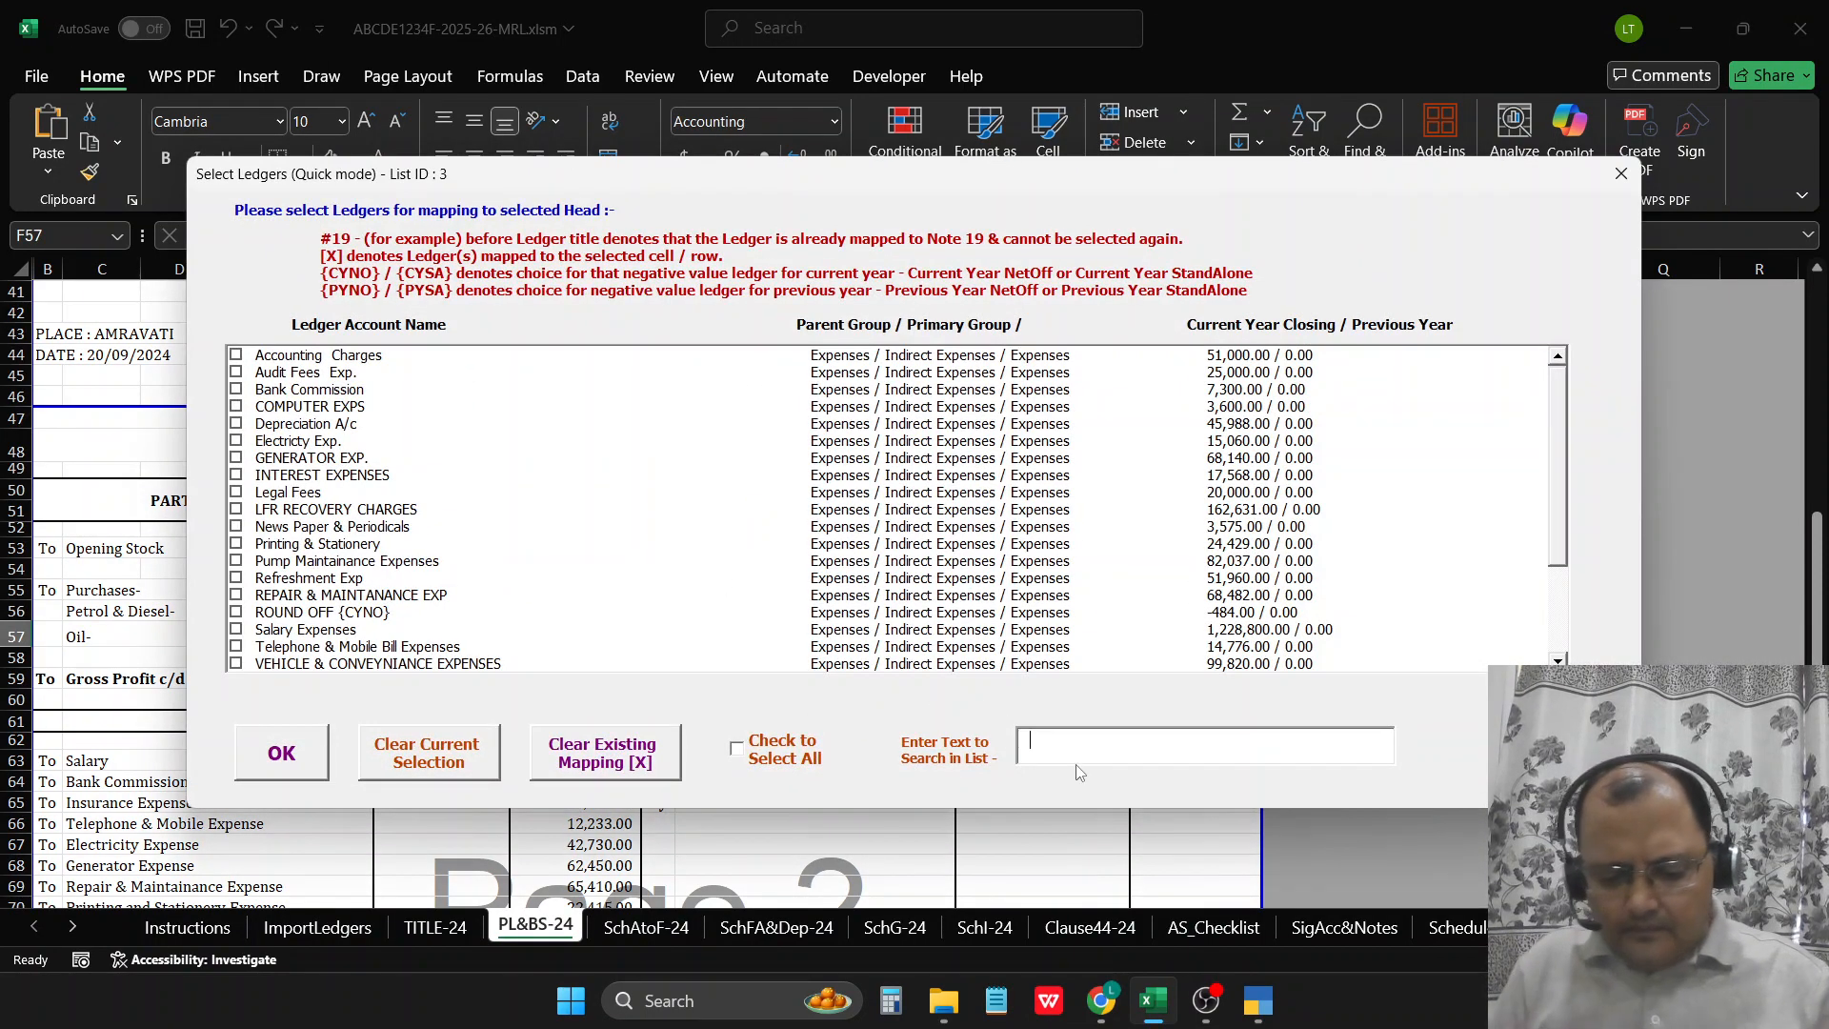
text(pur)
click(274, 361)
click(281, 753)
click(423, 667)
scroll(422, 670, down, 4)
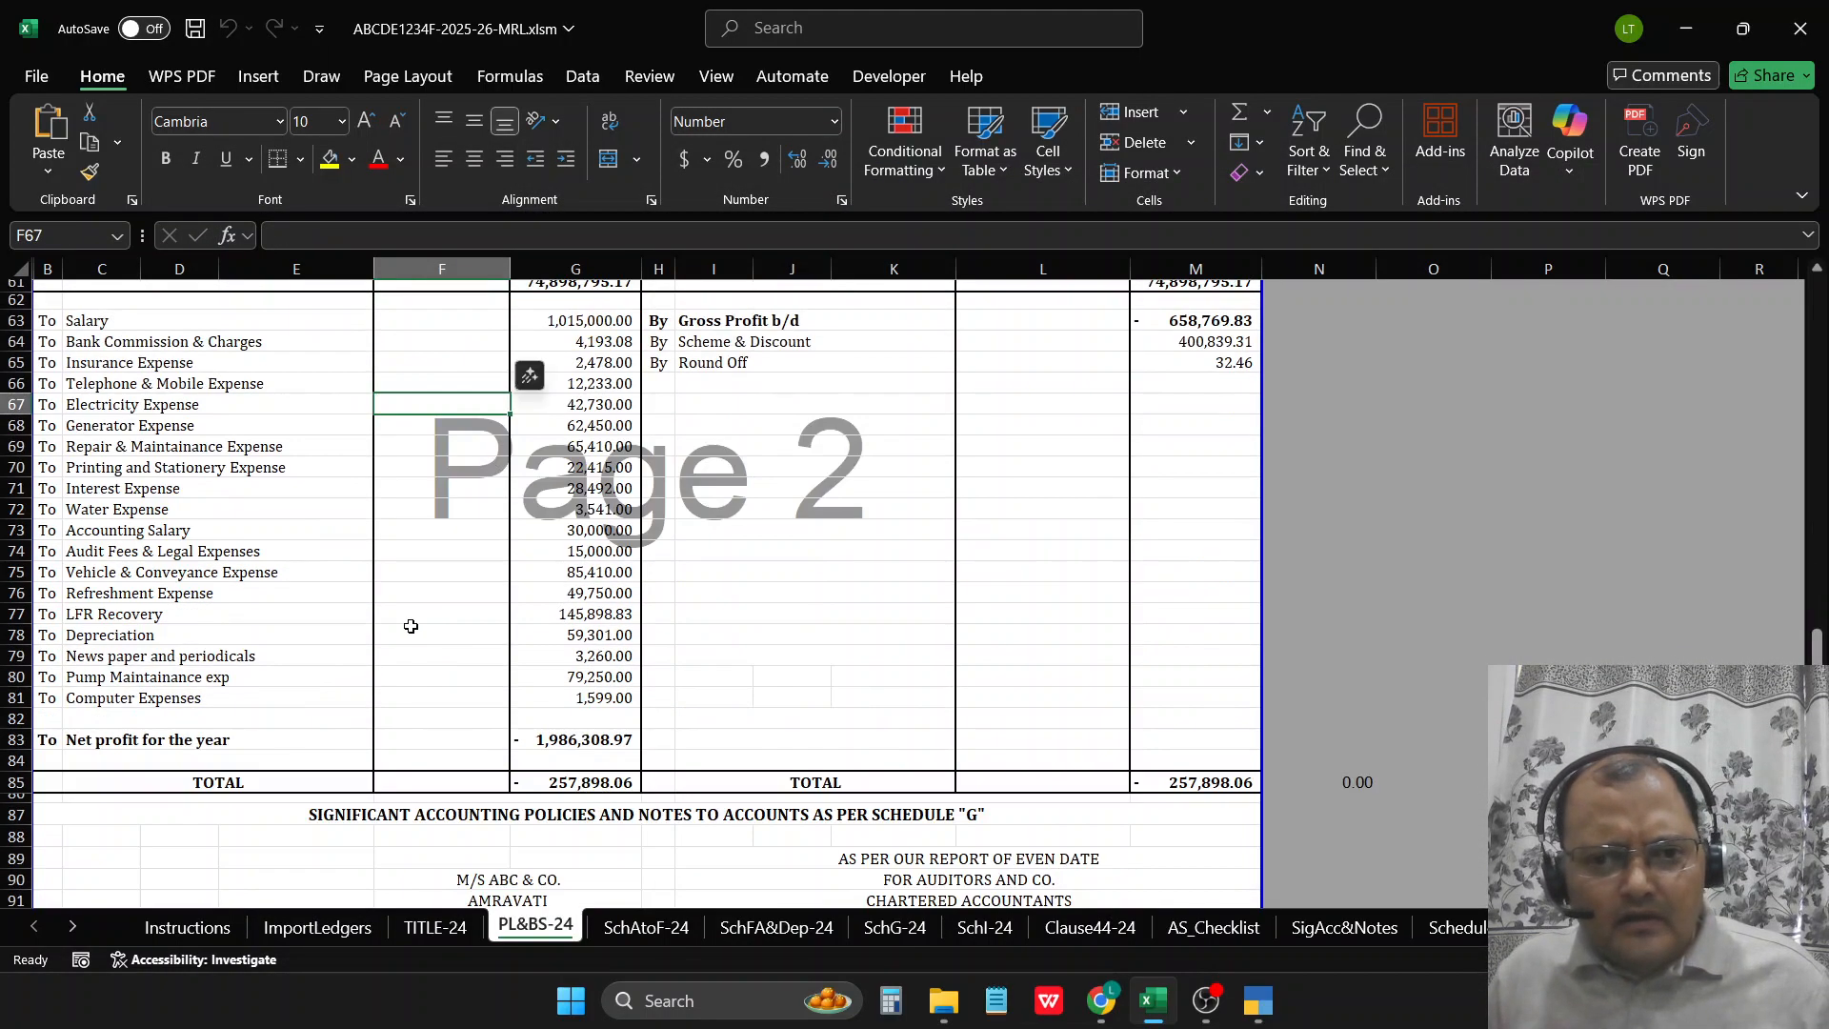
click(409, 629)
scroll(410, 629, up, 2)
click(426, 486)
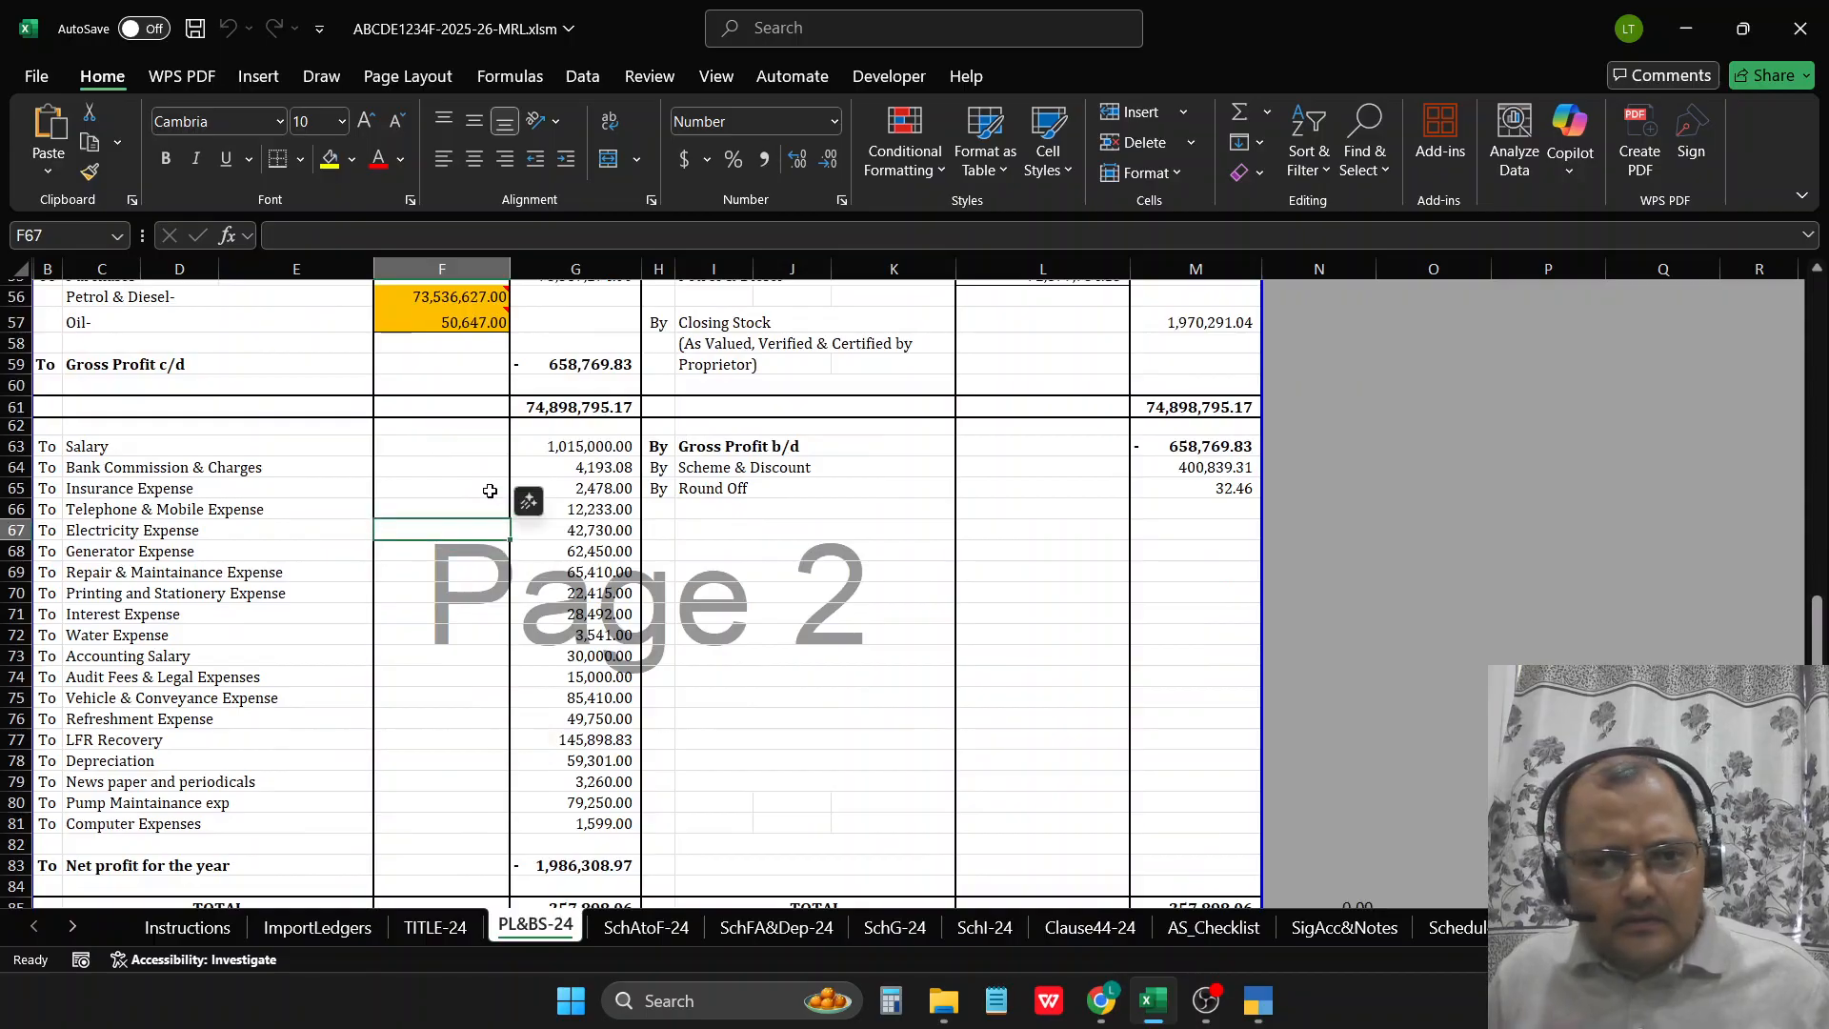
click(238, 487)
scroll(857, 476, up, 3)
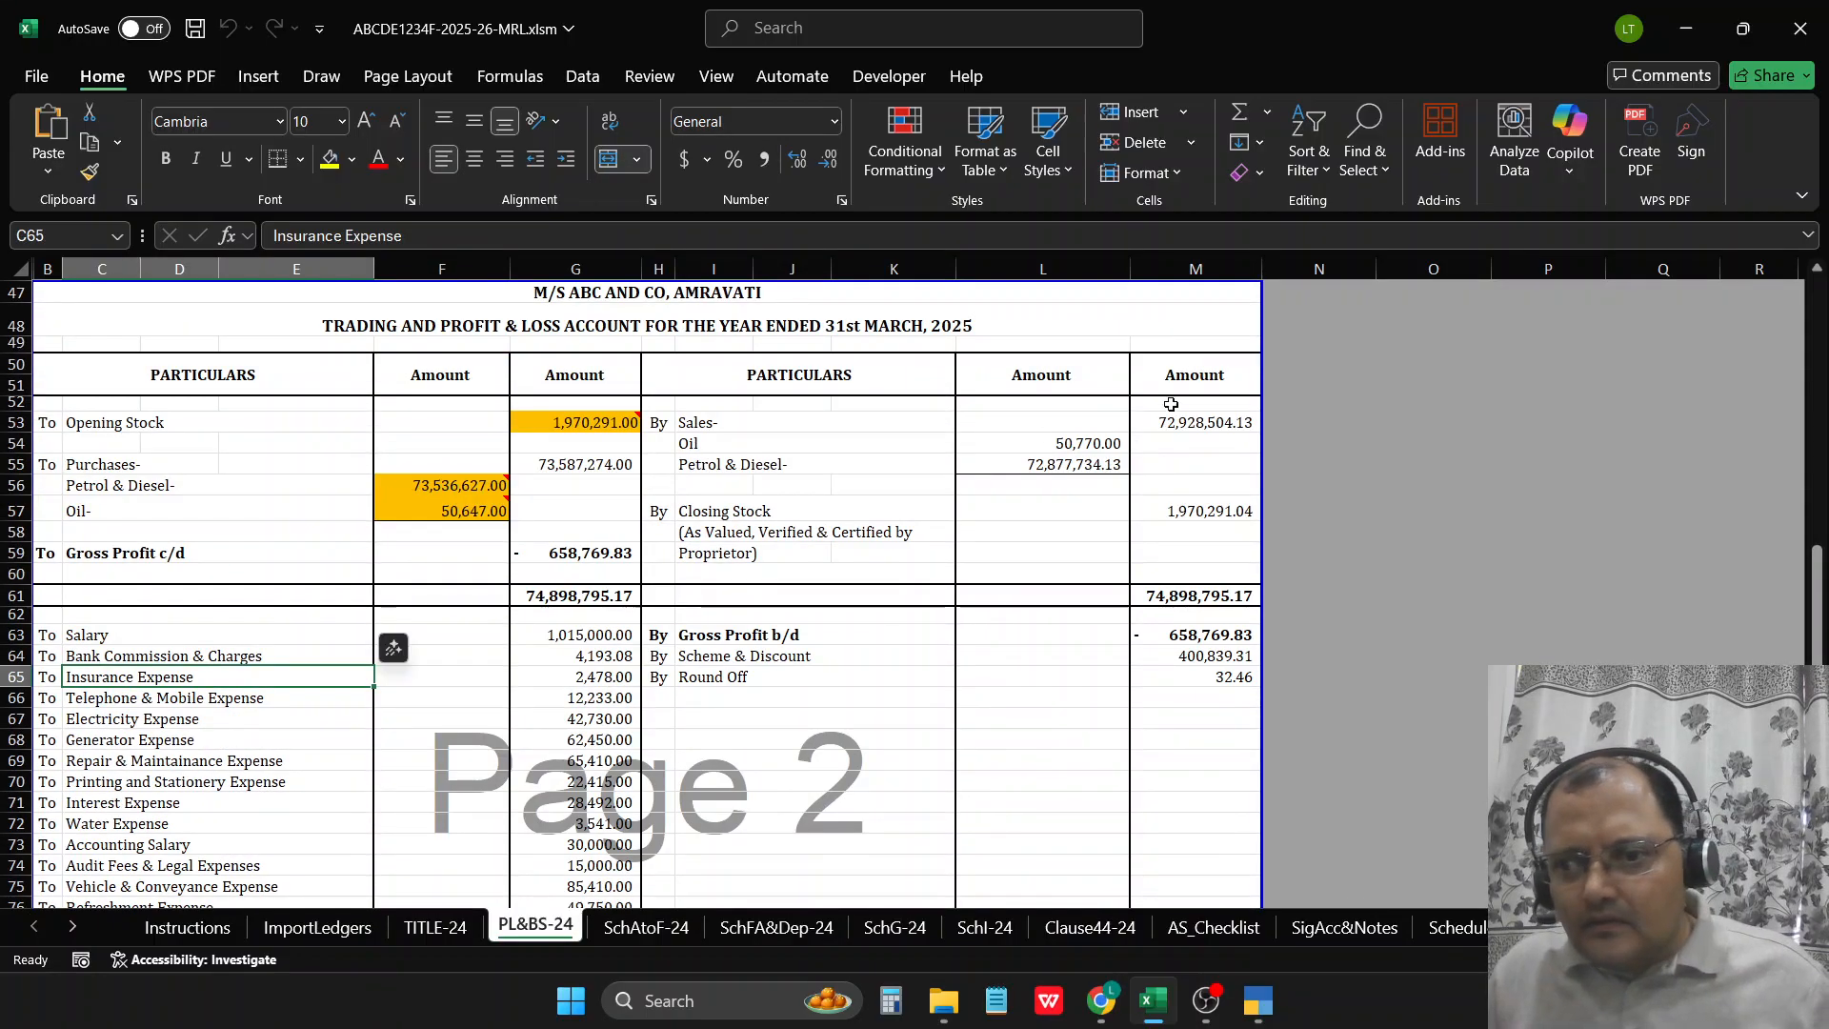
Step: Map the Petrol & Diesel amount under Sales to the SALE - (TAX FREE) ledger
click(1038, 466)
key(ctrl+q)
text(sale)
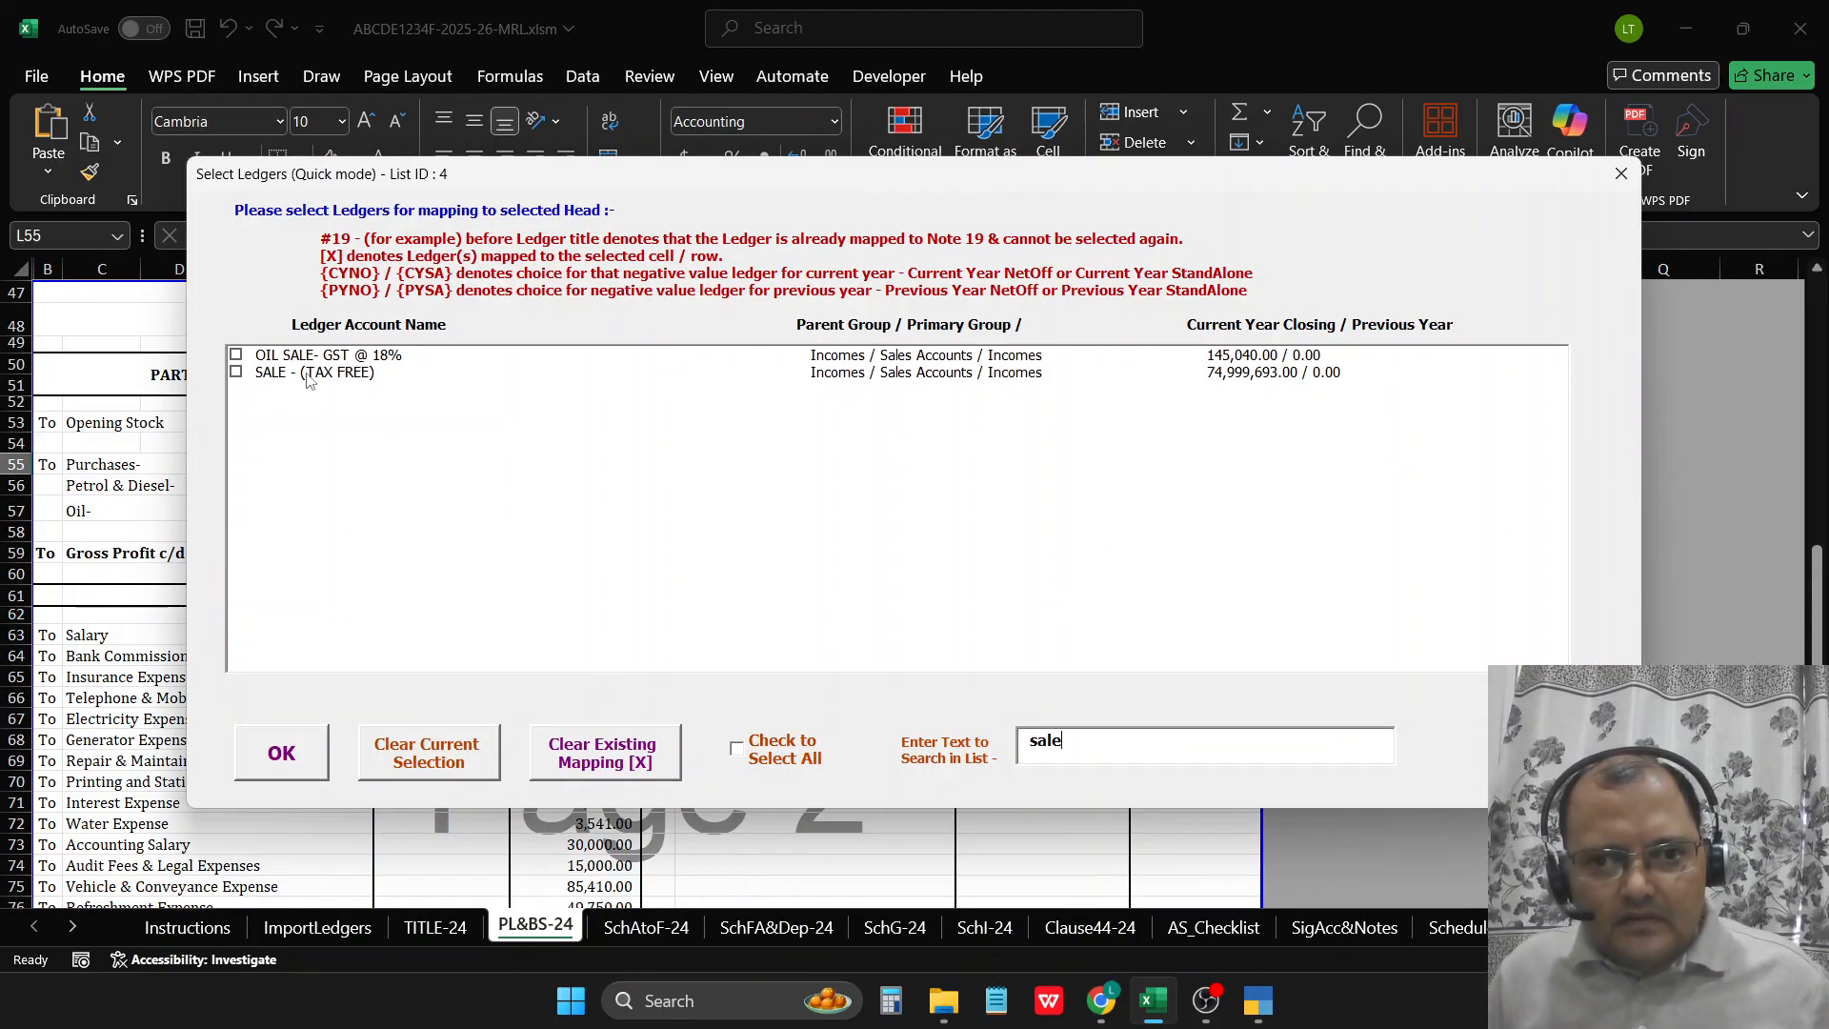
click(307, 373)
click(281, 752)
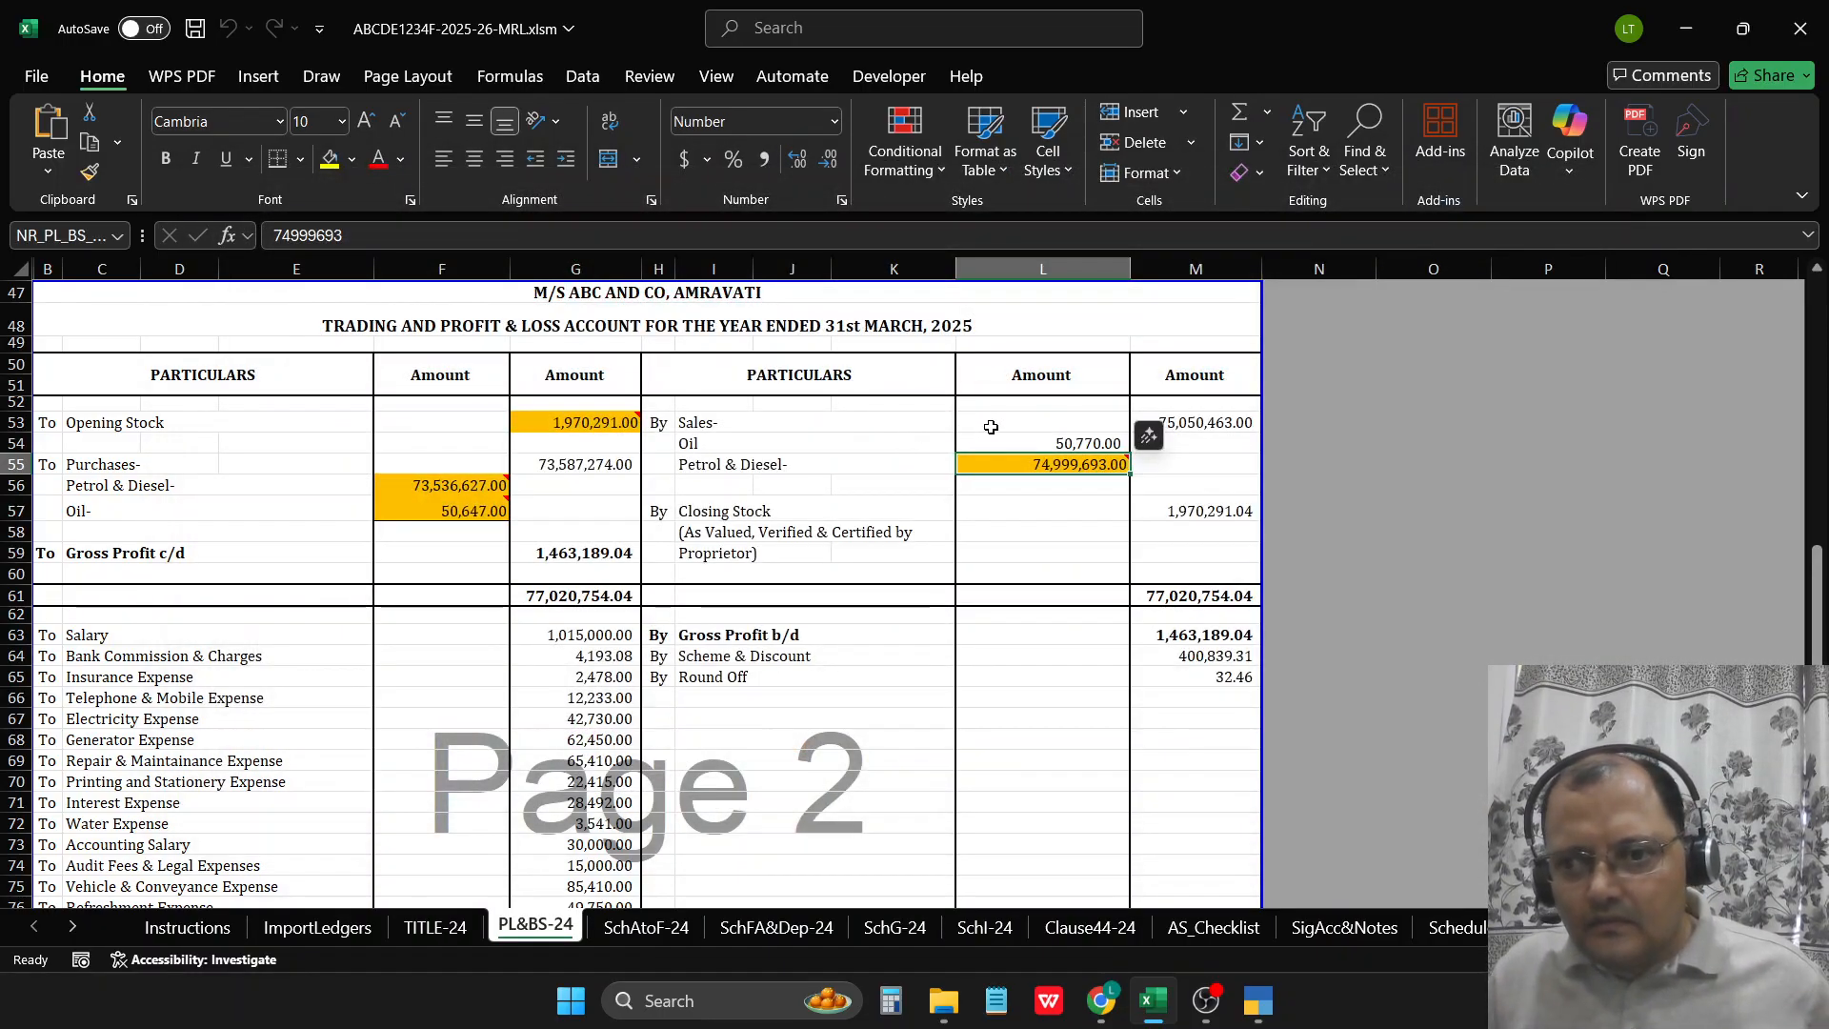
Step: Map the Oil amount under Sales to the OIL SALE- GST @ 18% ledger
click(992, 438)
key(ctrl+q)
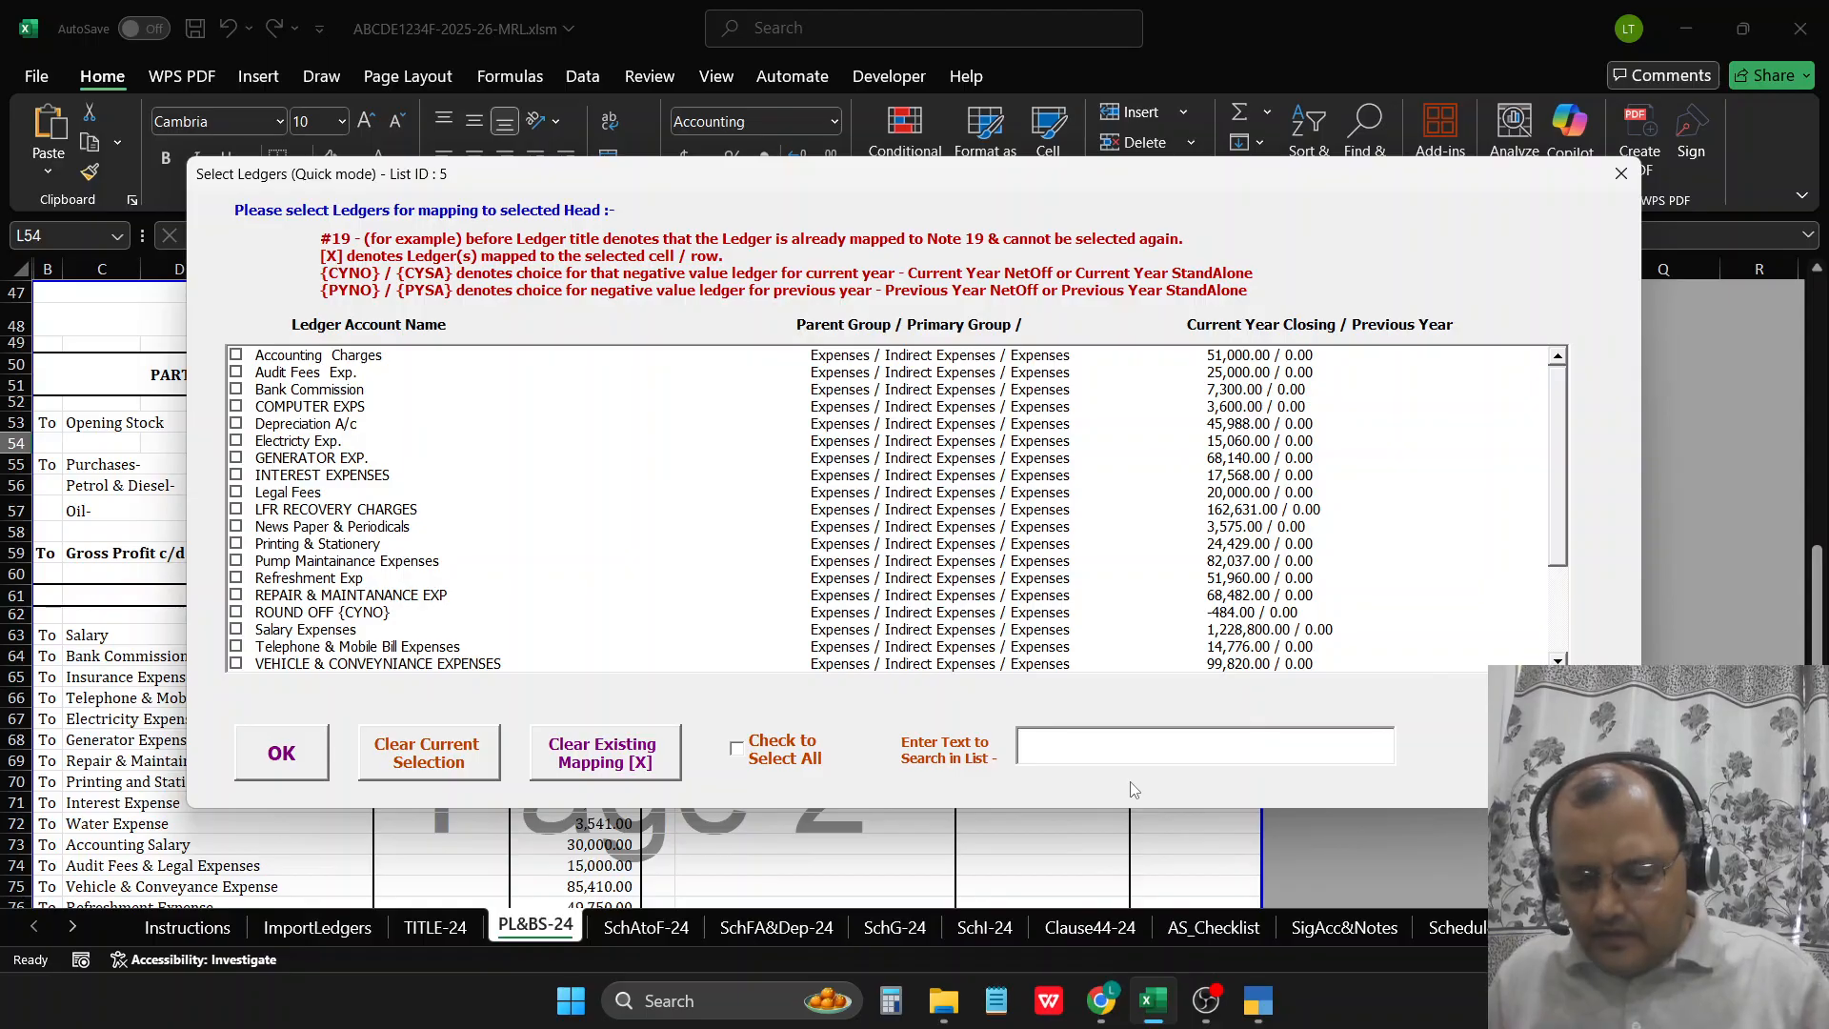
text(oil)
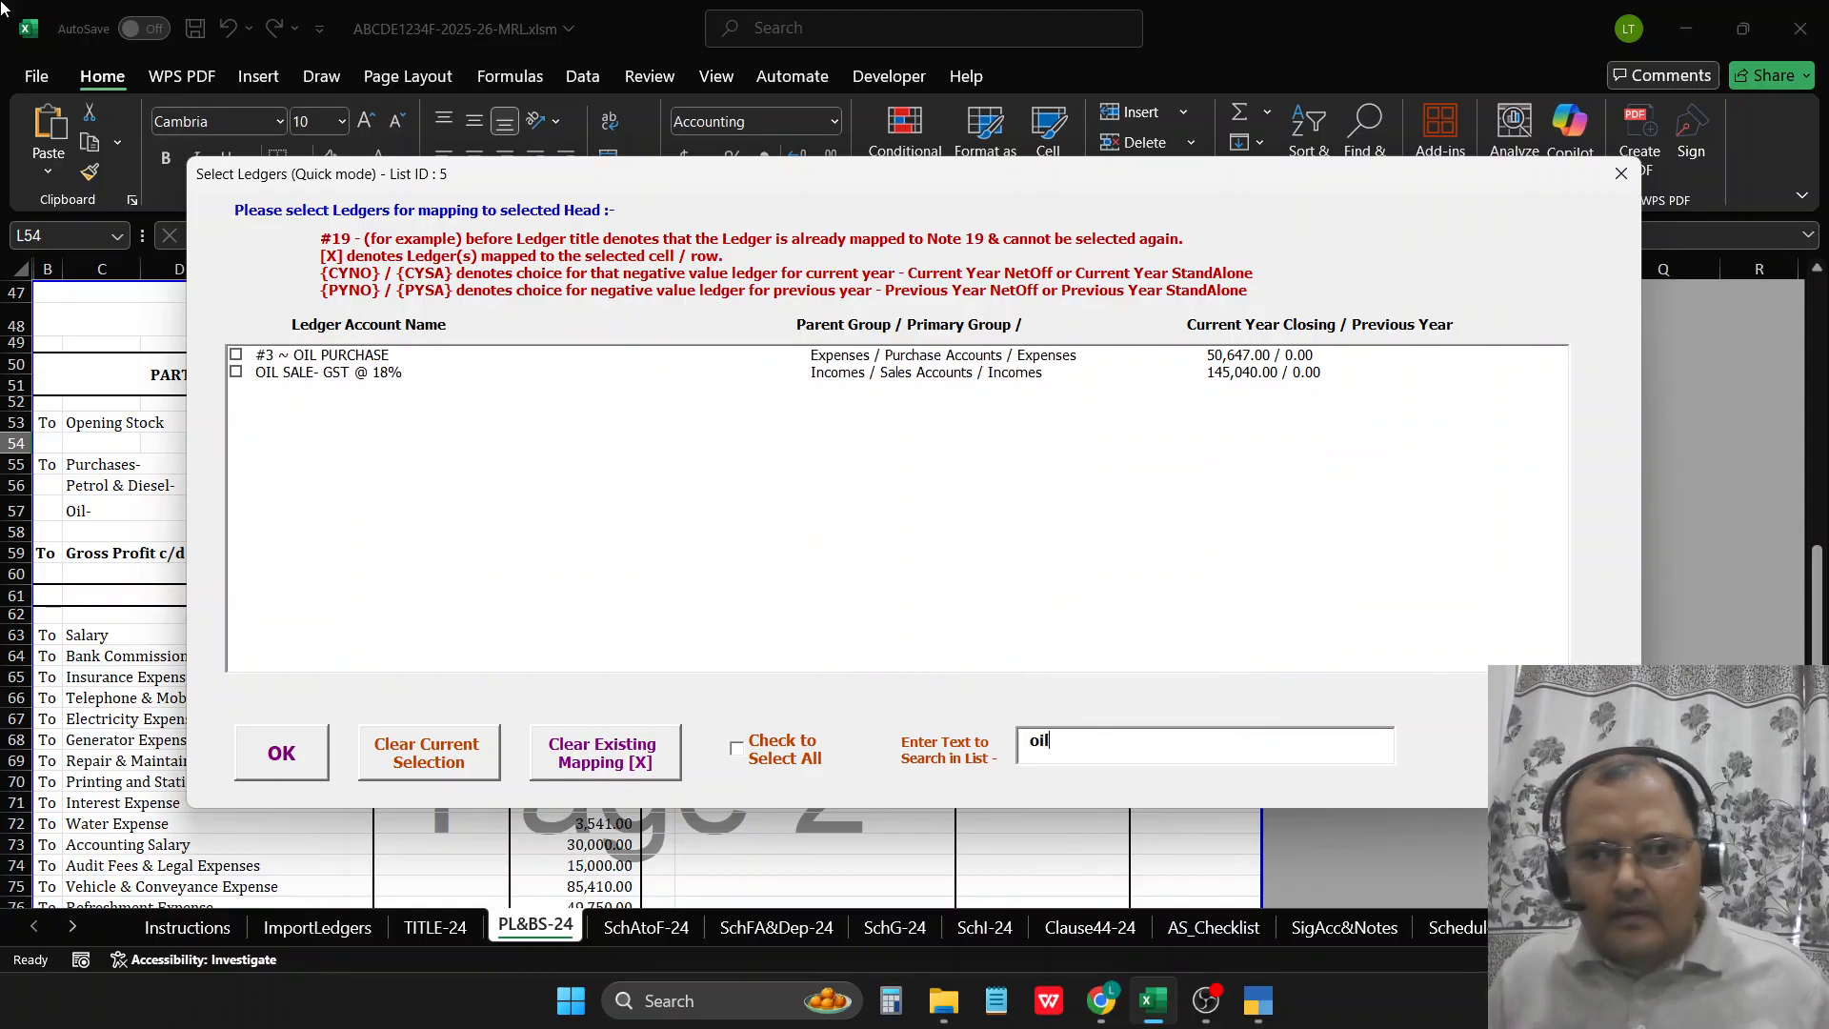
click(318, 374)
click(281, 766)
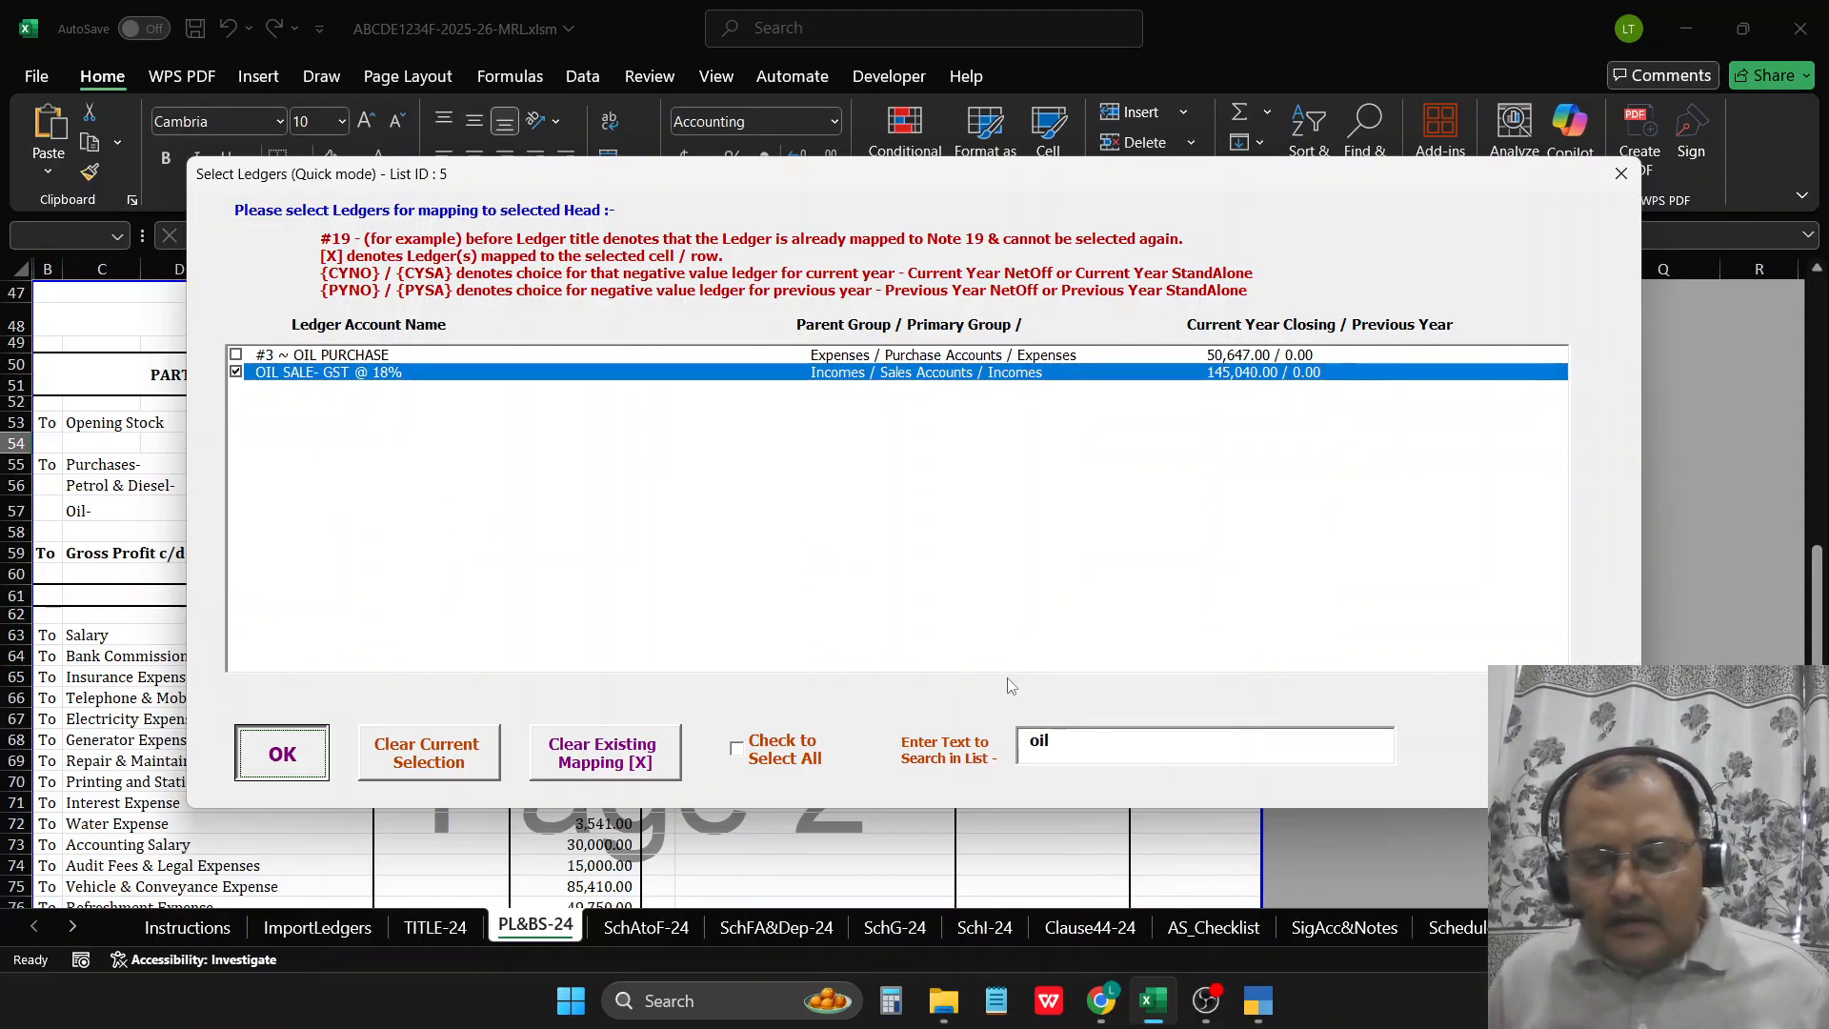
Step: Map the Closing Stock amount to the Closing Stock-in-Hand ledger
click(1194, 515)
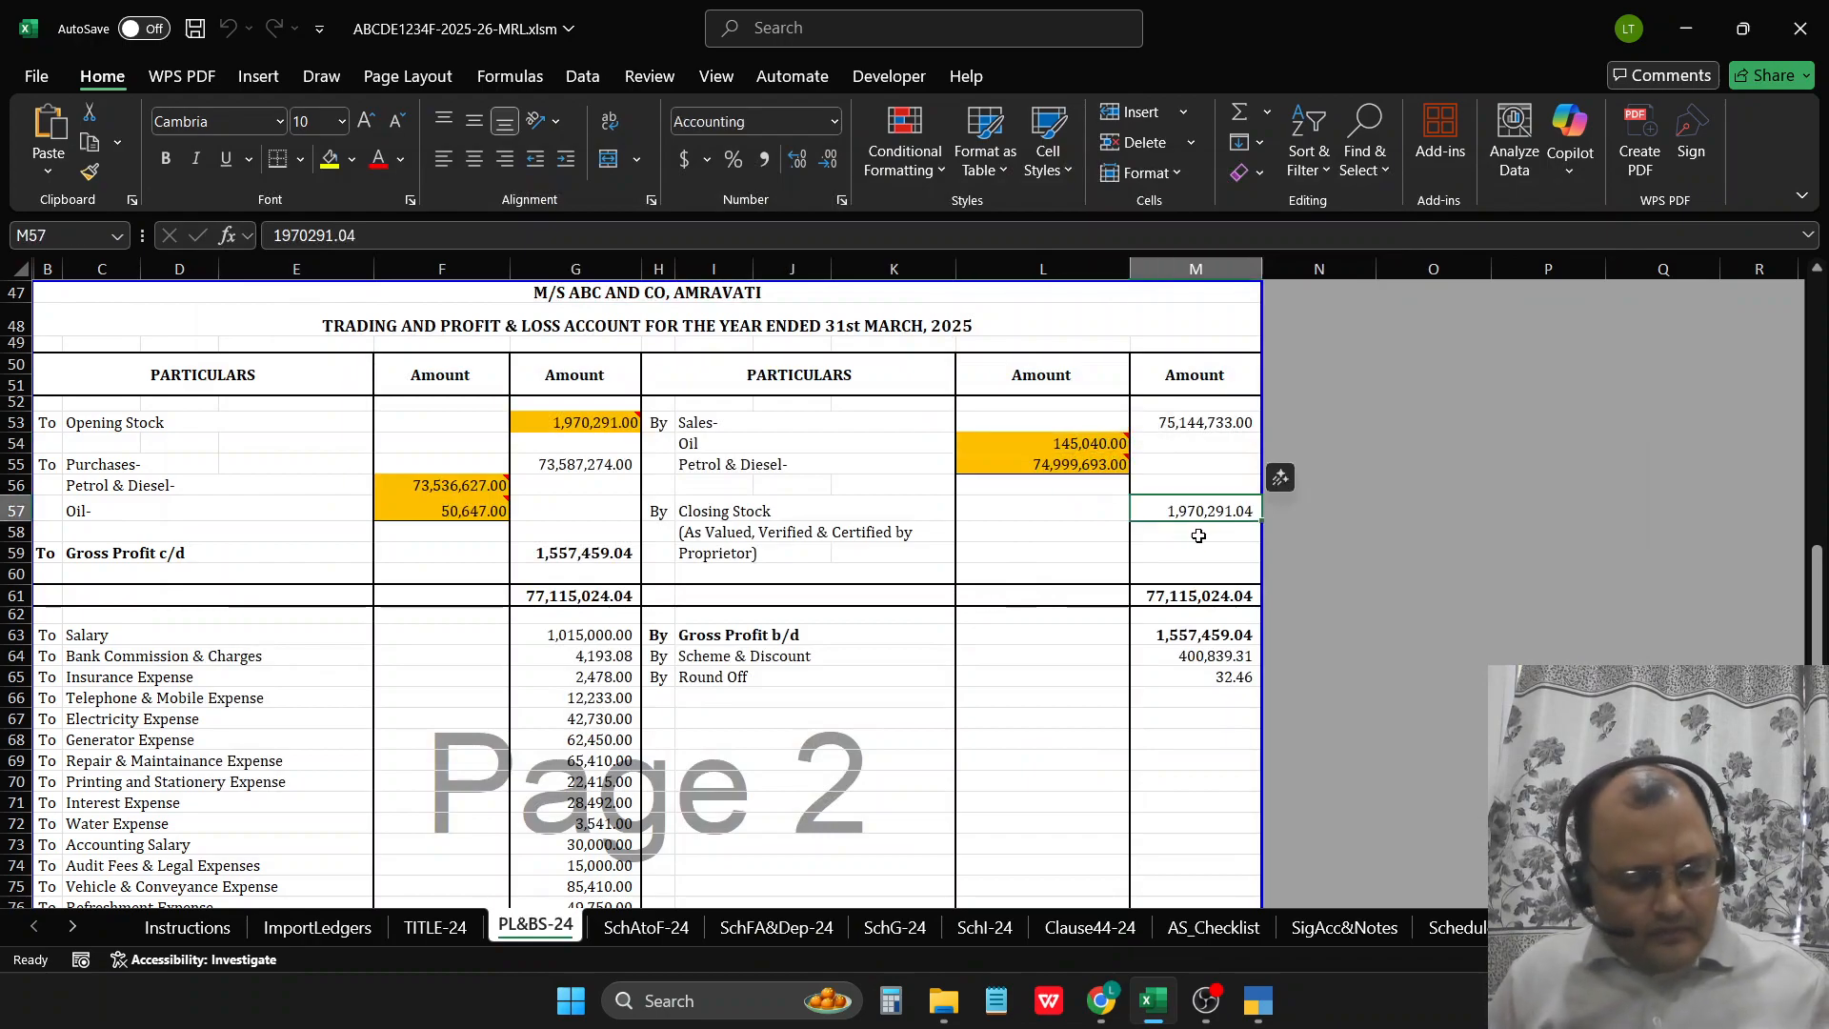
key(ctrl+q)
text(clo)
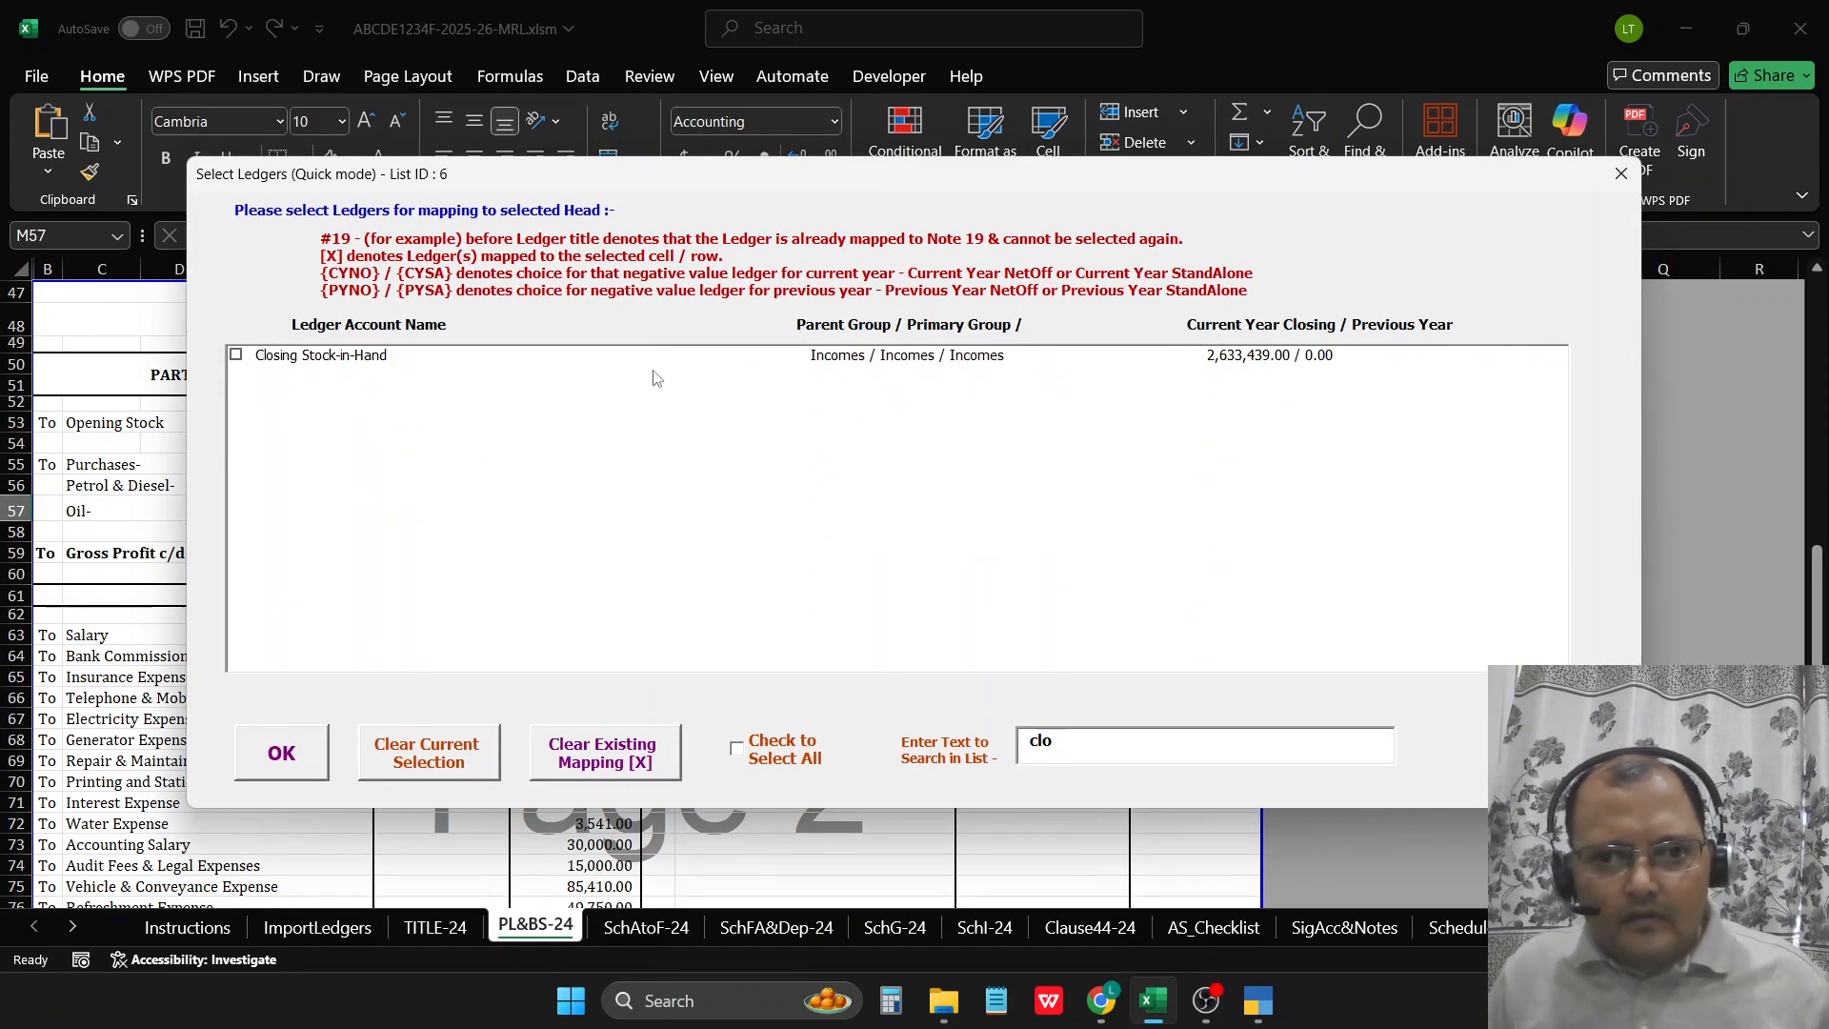
click(318, 354)
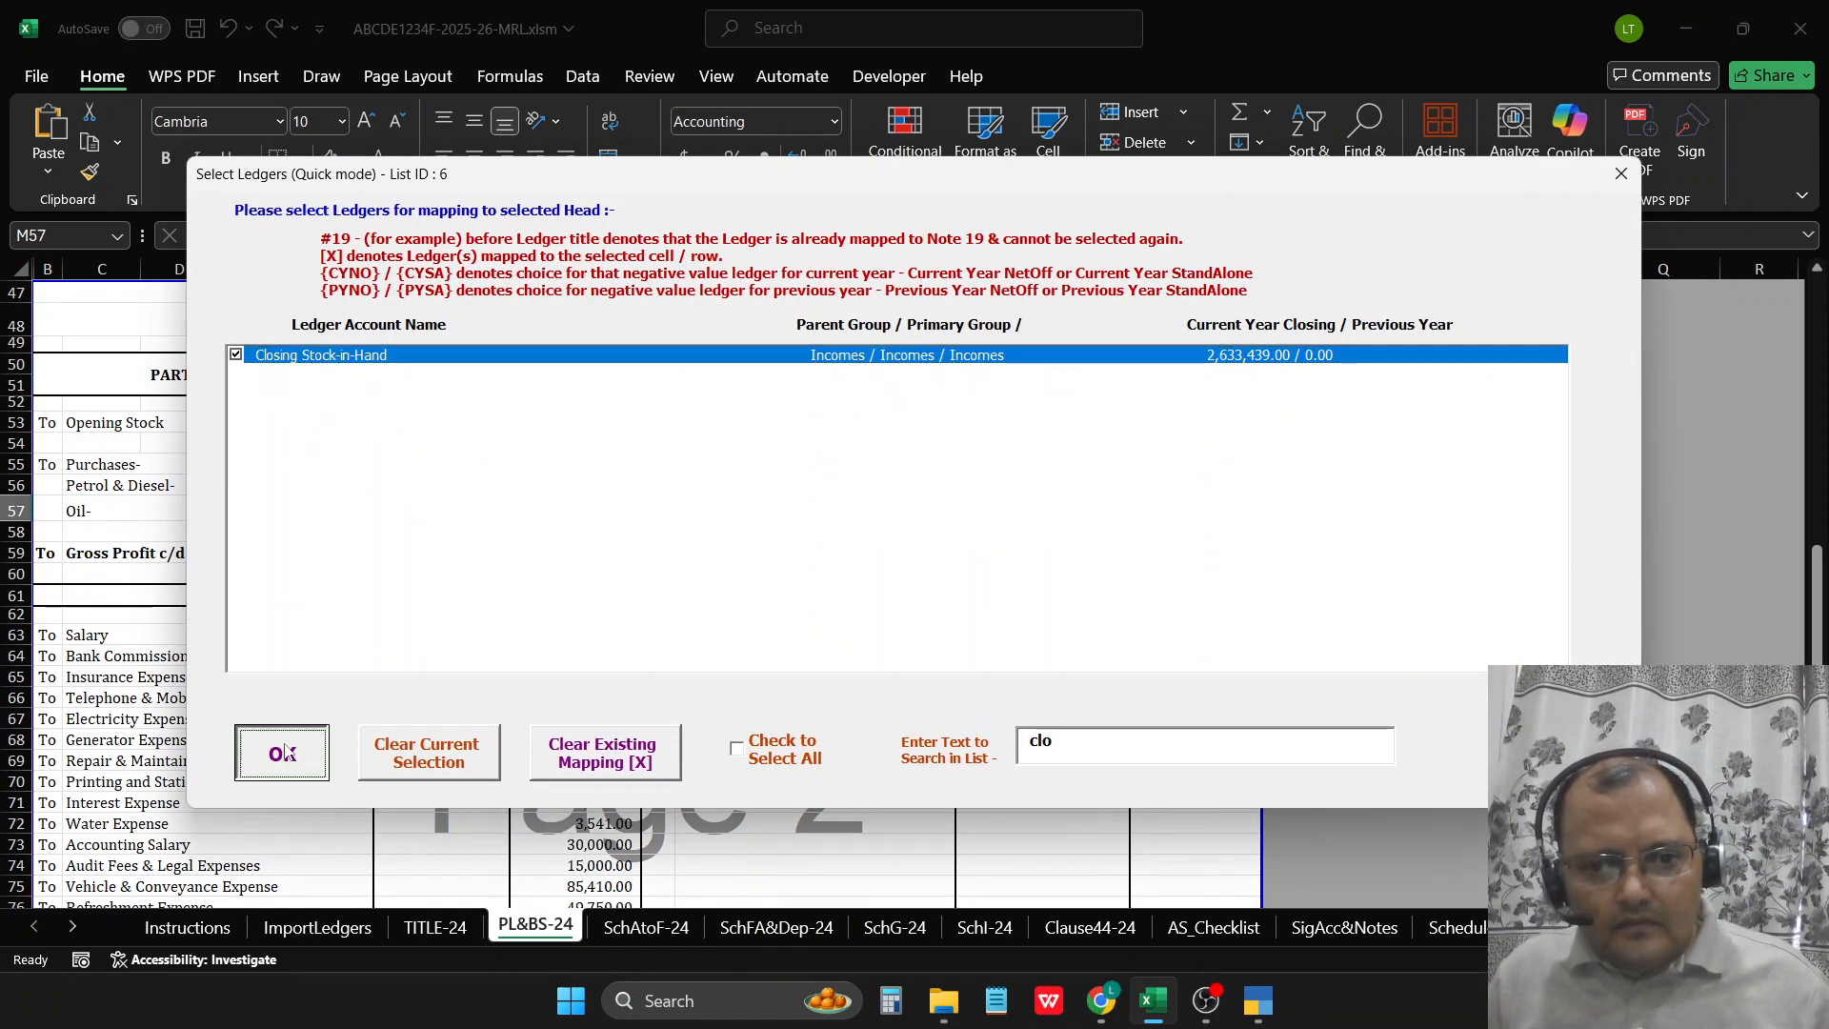
click(281, 752)
Step: Map the Salary expense amount in the Profit & Loss Account to the Salary Expenses ledger
scroll(679, 567, down, 5)
click(679, 567)
scroll(679, 567, up, 3)
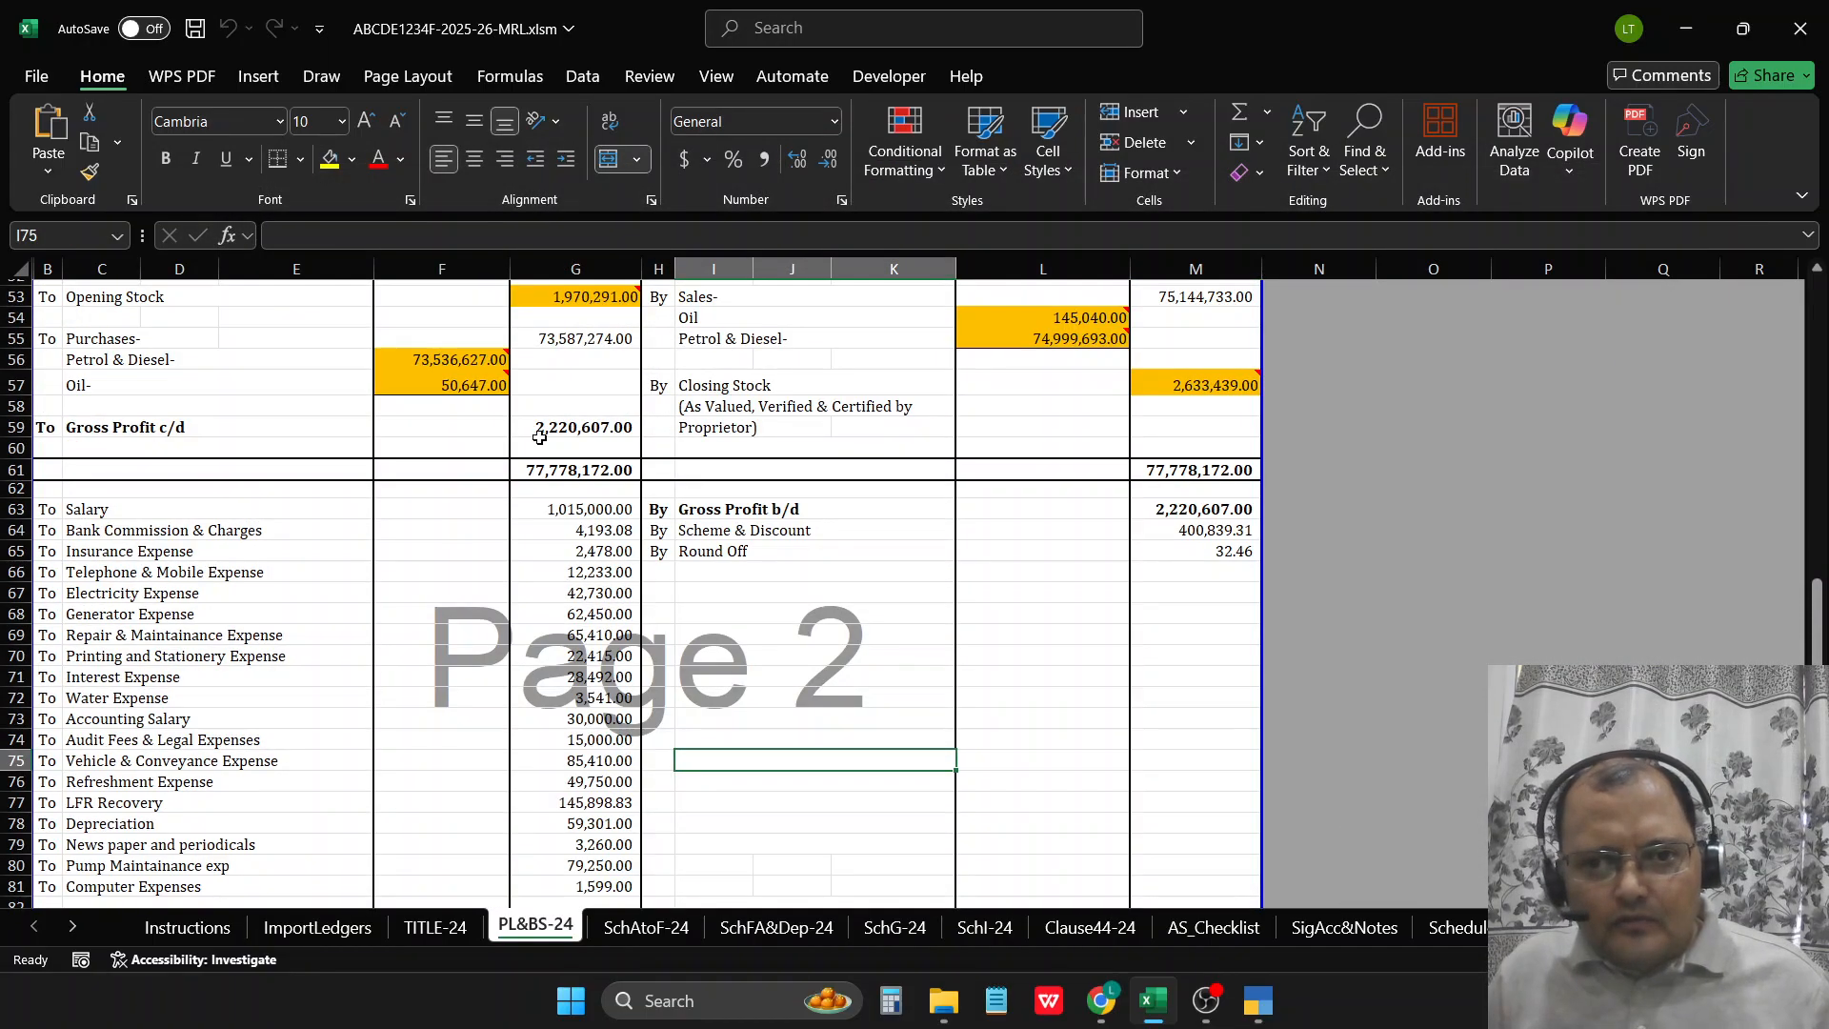
click(560, 511)
key(ctrl+q)
text(sa)
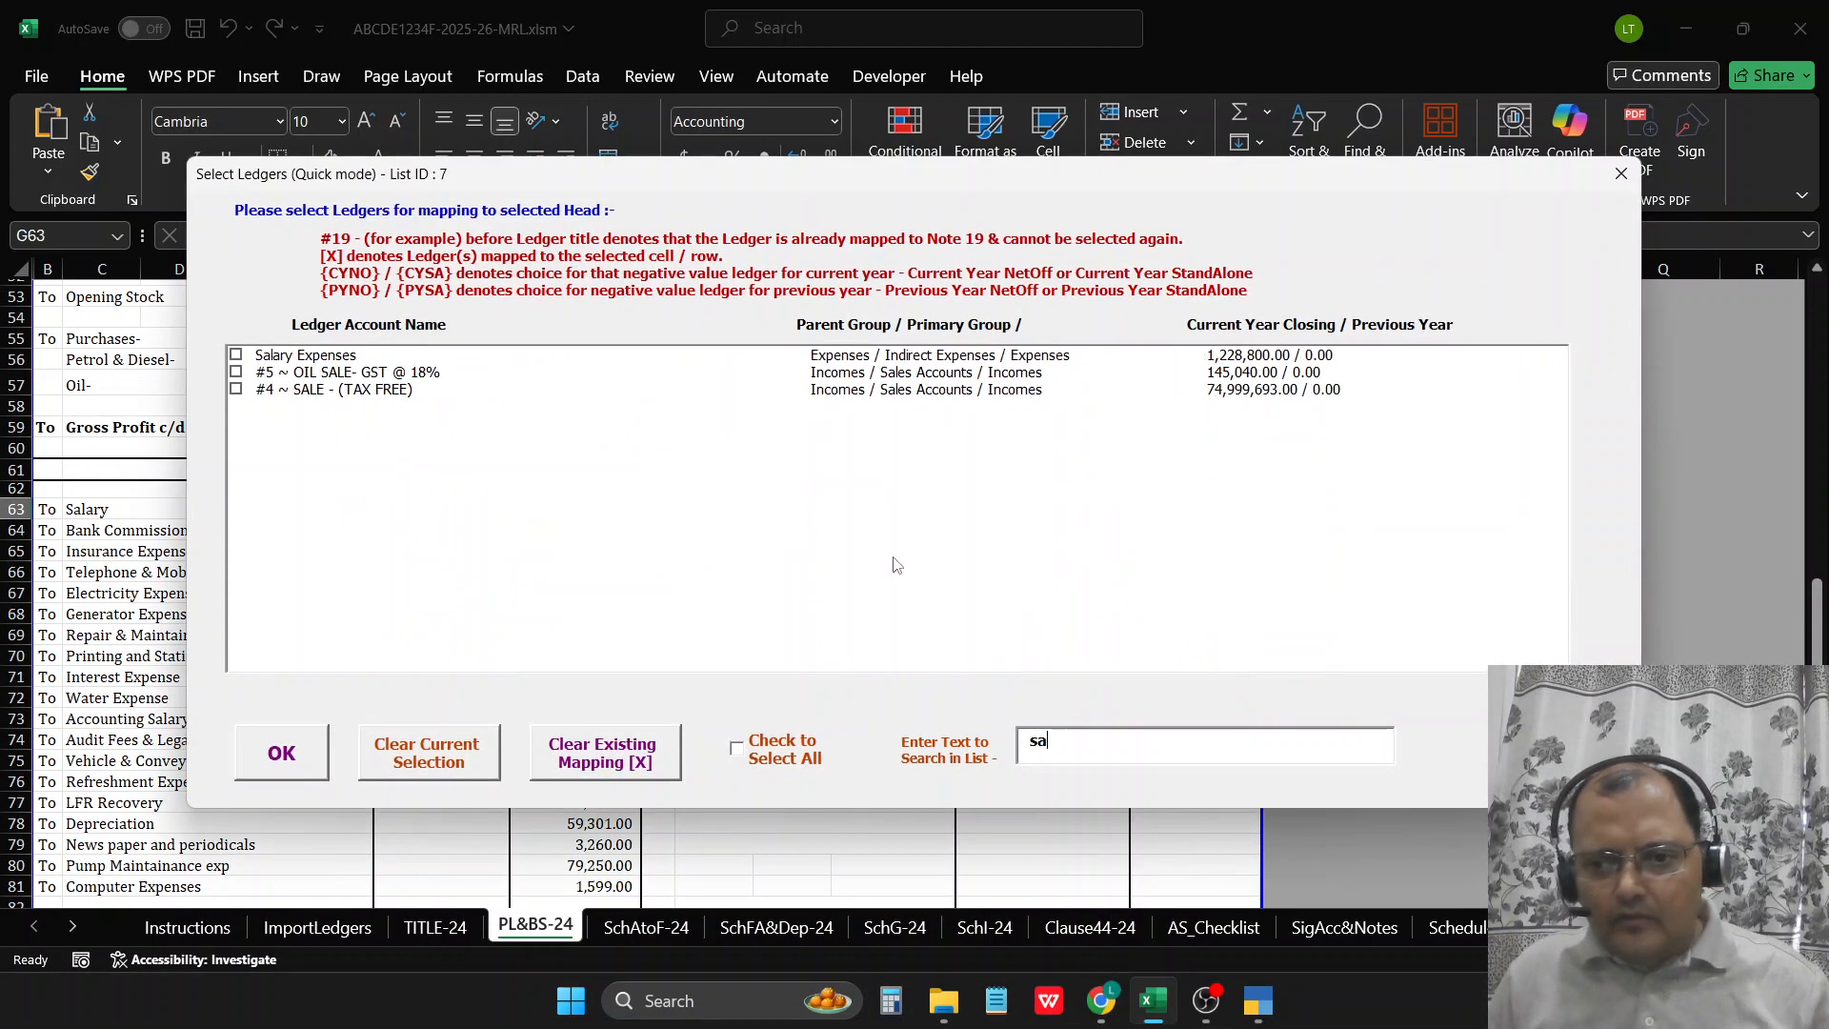
click(318, 357)
click(281, 754)
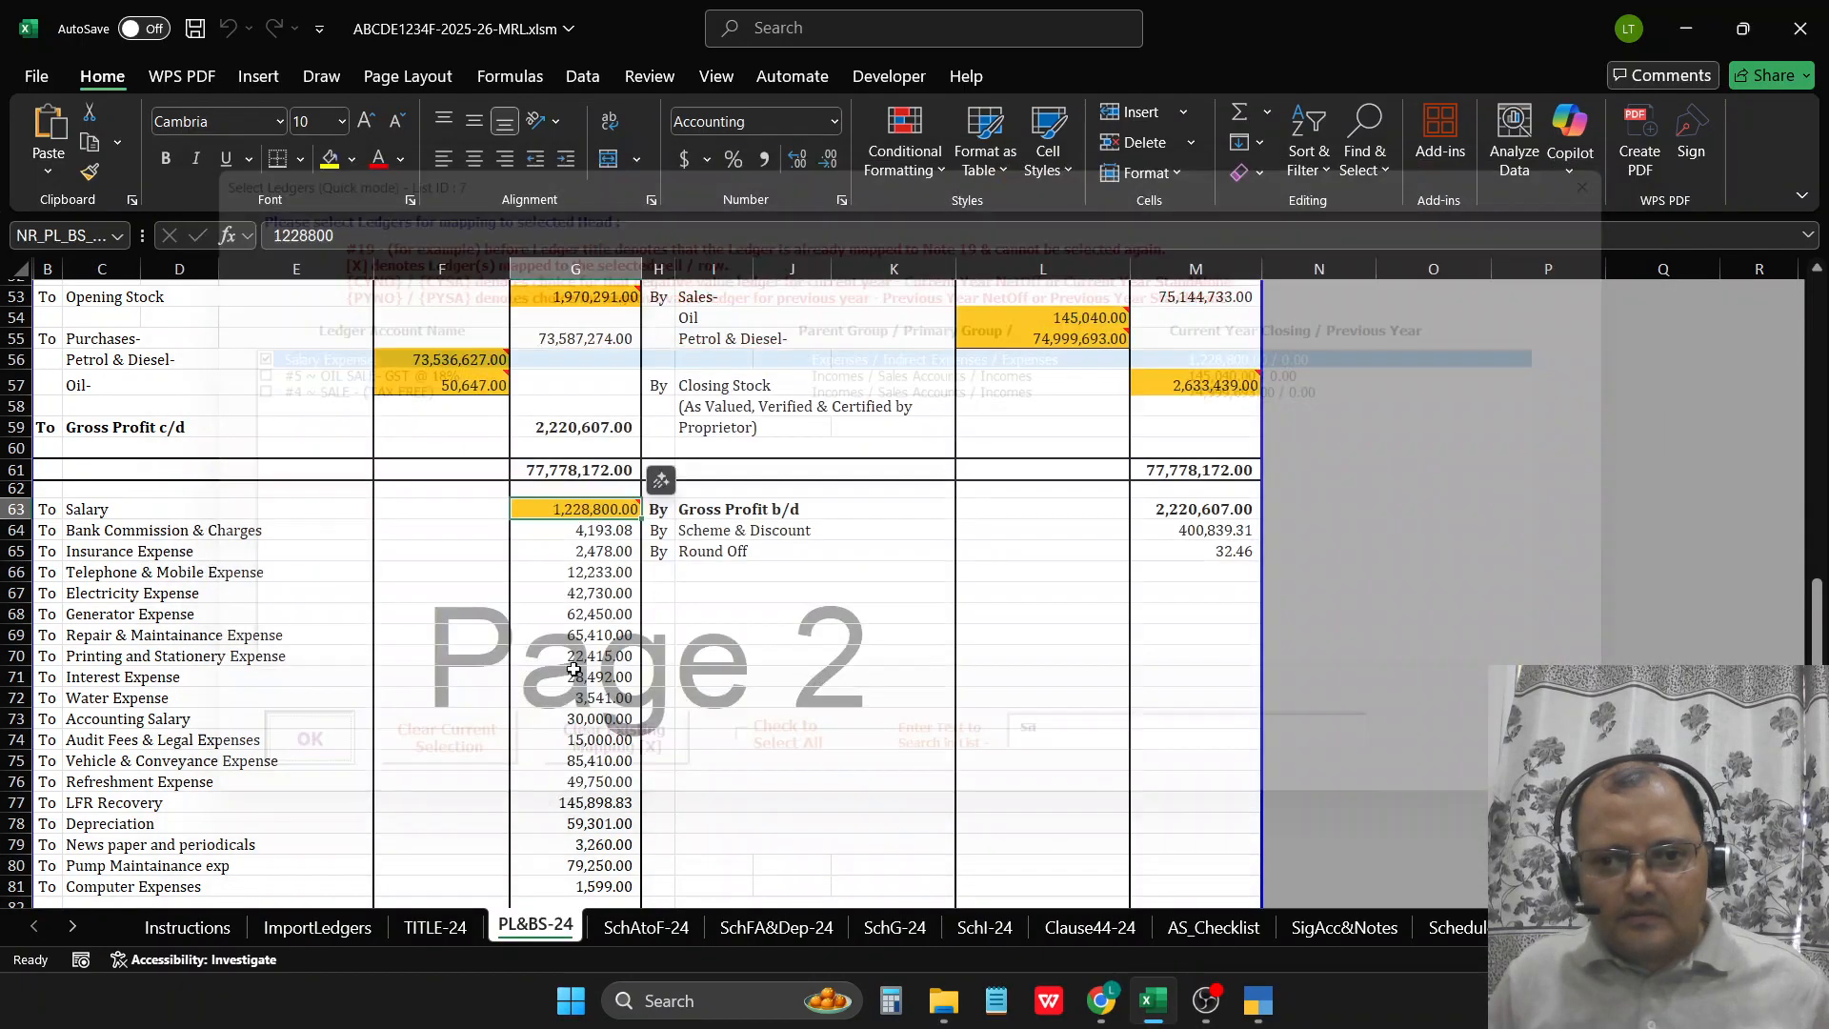
Step: Map the Bank Commission & Charges amount to the Bank Commission ledger
key(ctrl+q)
text(bank)
key(Tab)
key(space)
key(Tab)
key(Return)
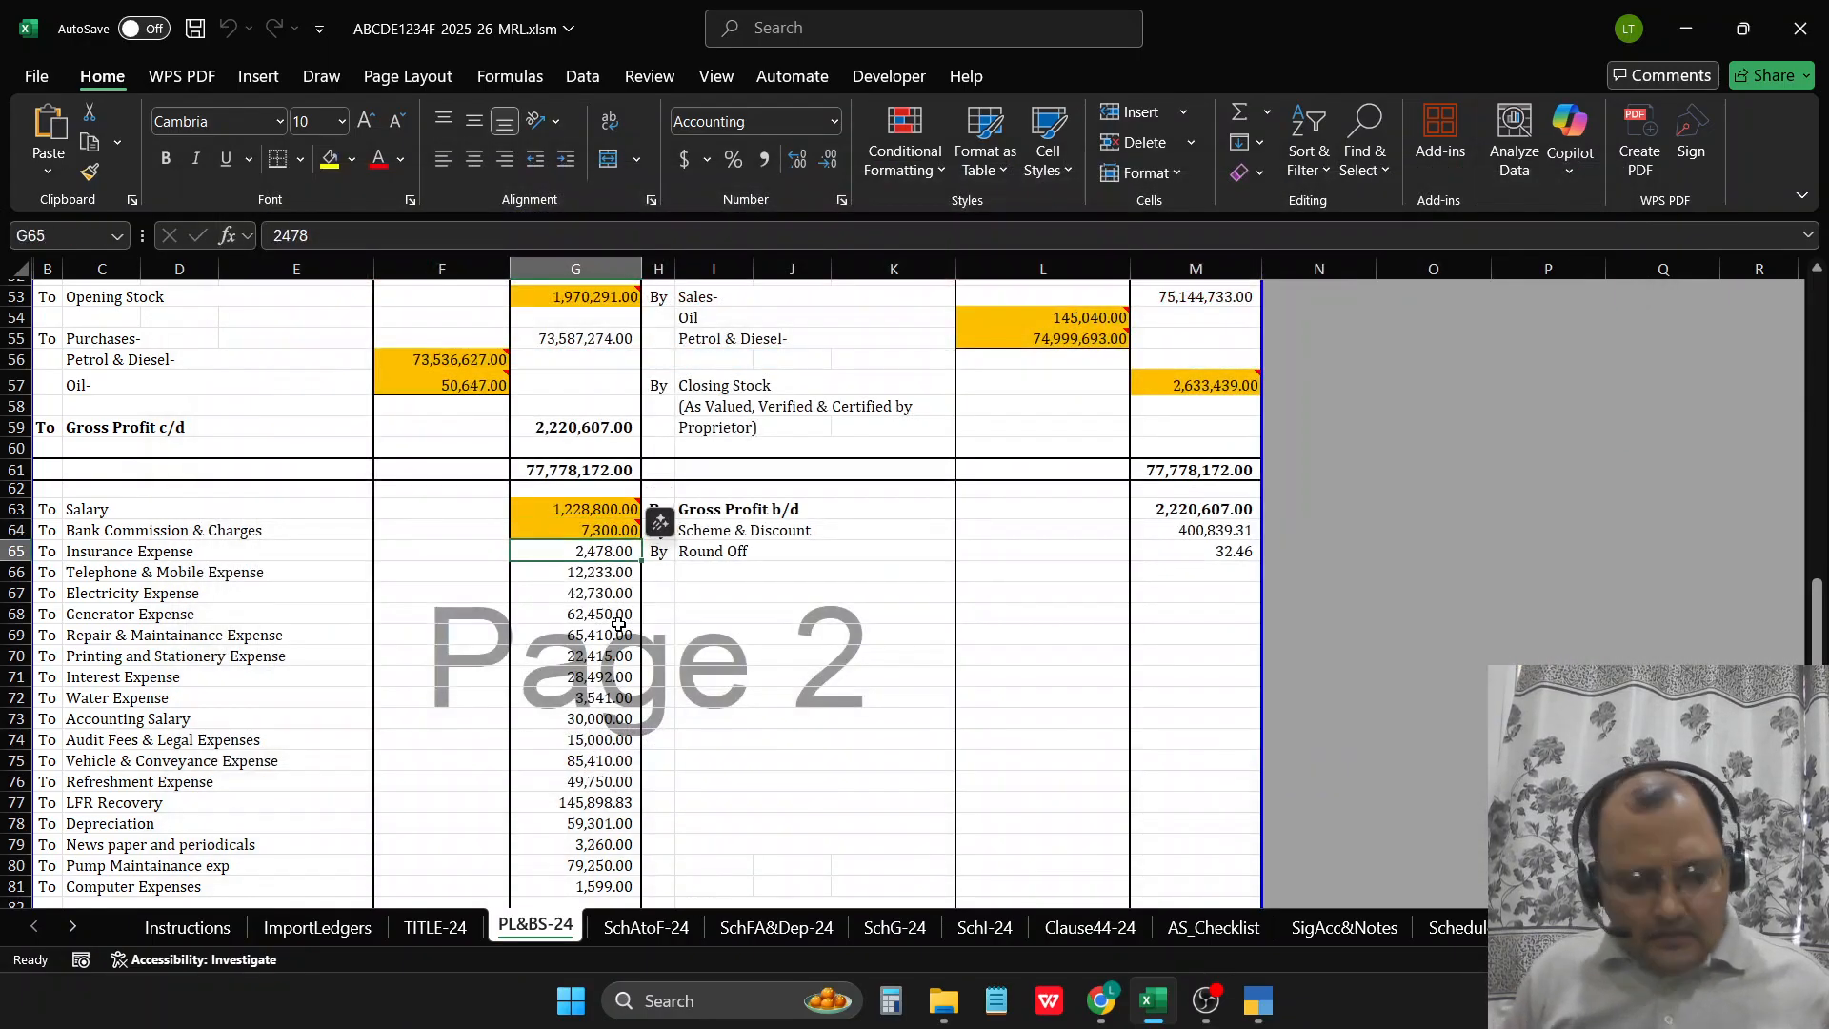
Step: Search the ledgers for insurance and confirm the Insurance Expense mapping with no ledger selected to blank its amount
key(ctrl+q)
text(ins)
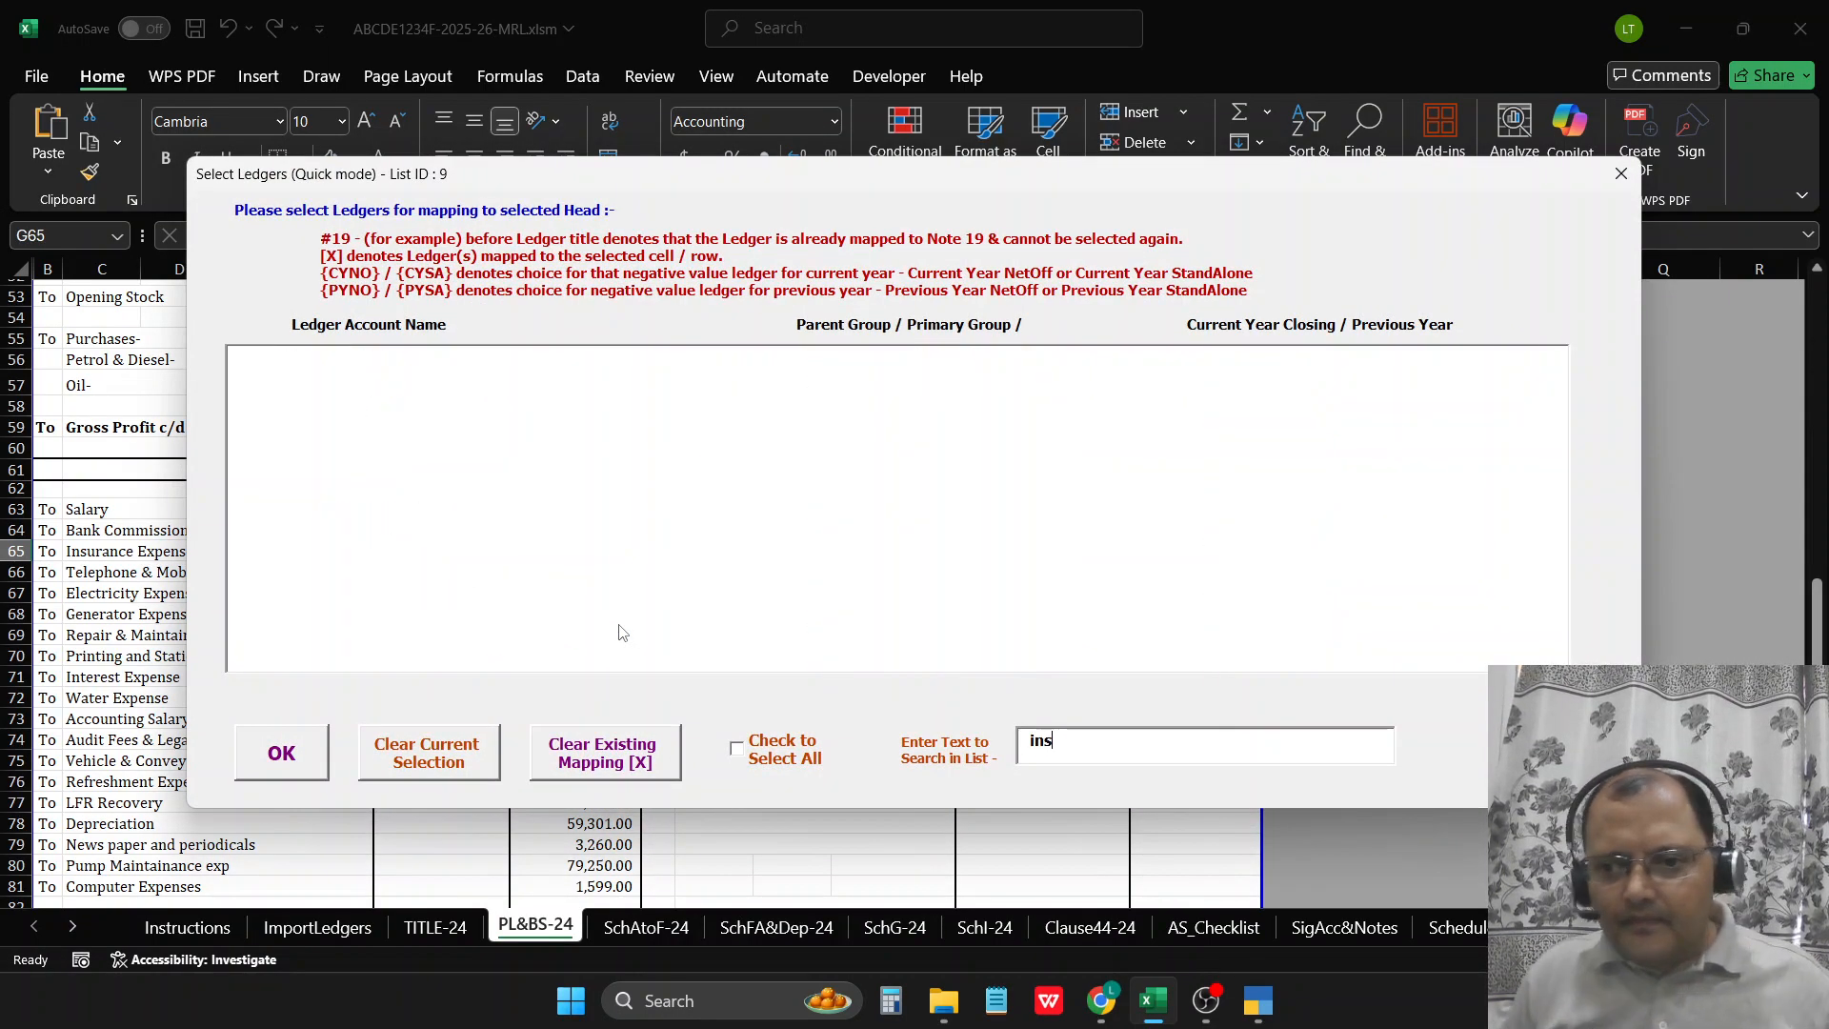
key(Tab)
key(Tab)
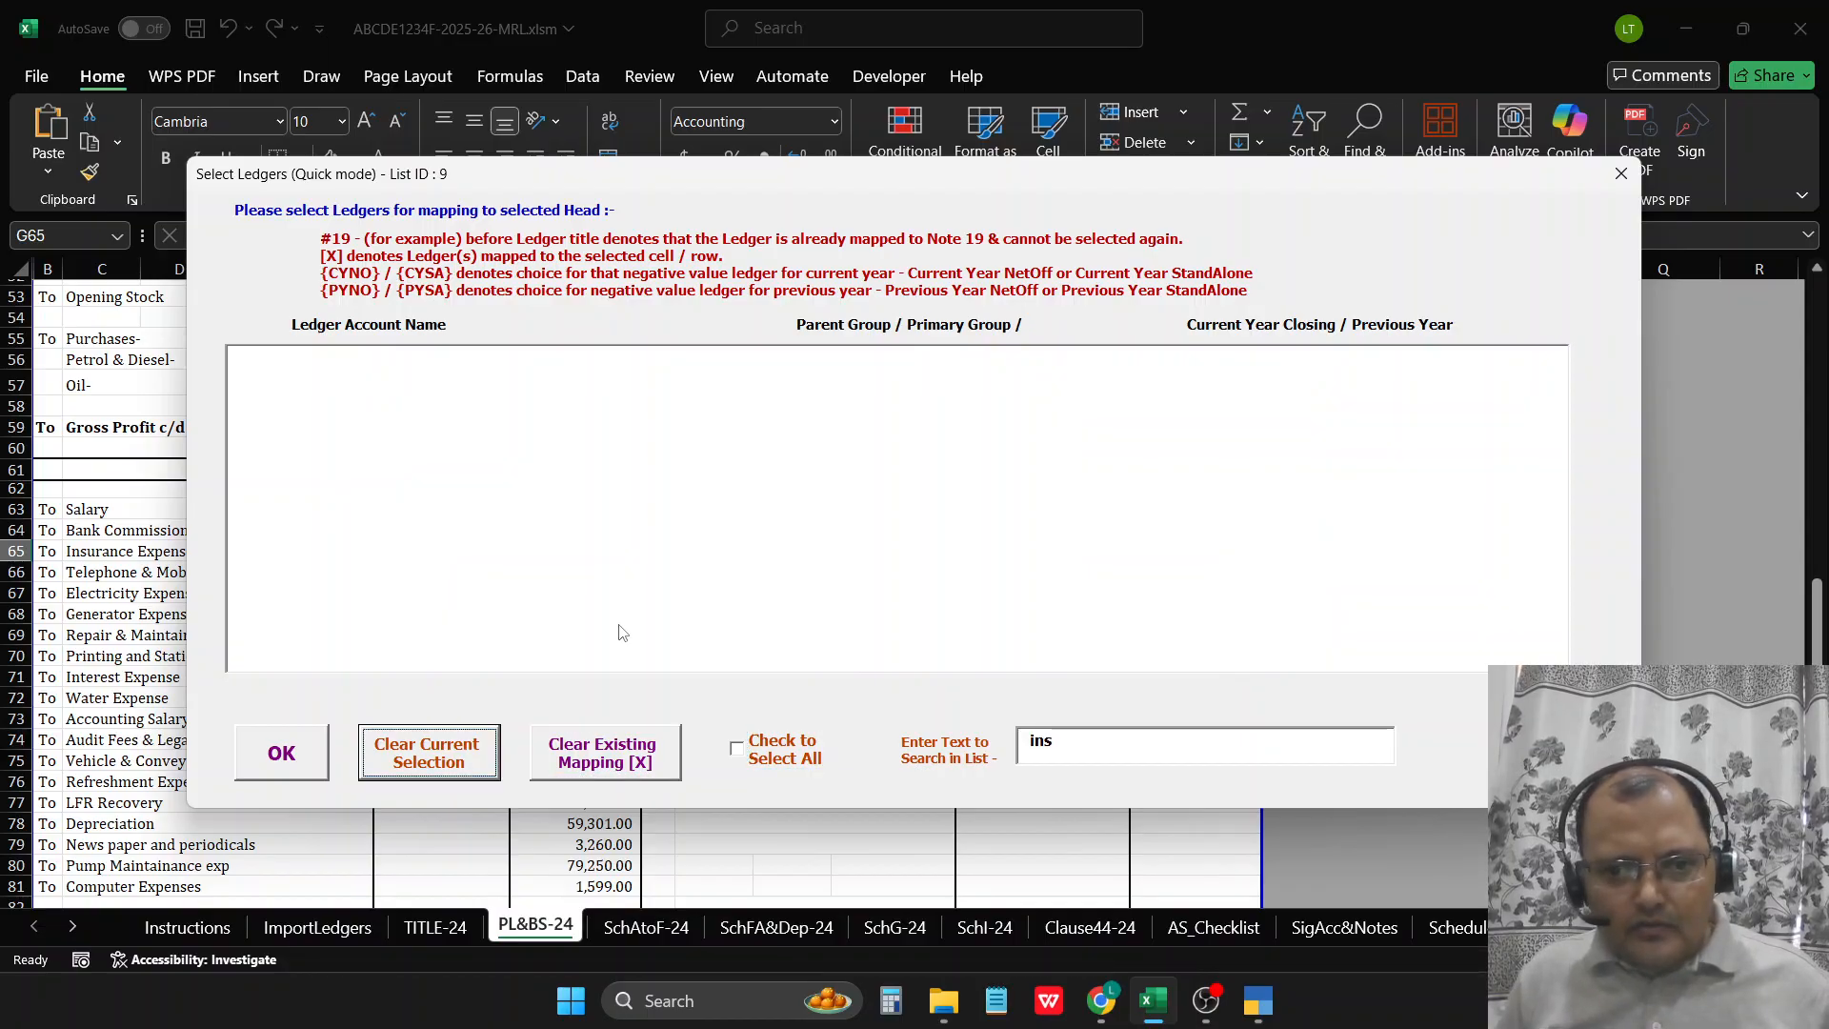
key(shift+Tab)
key(Return)
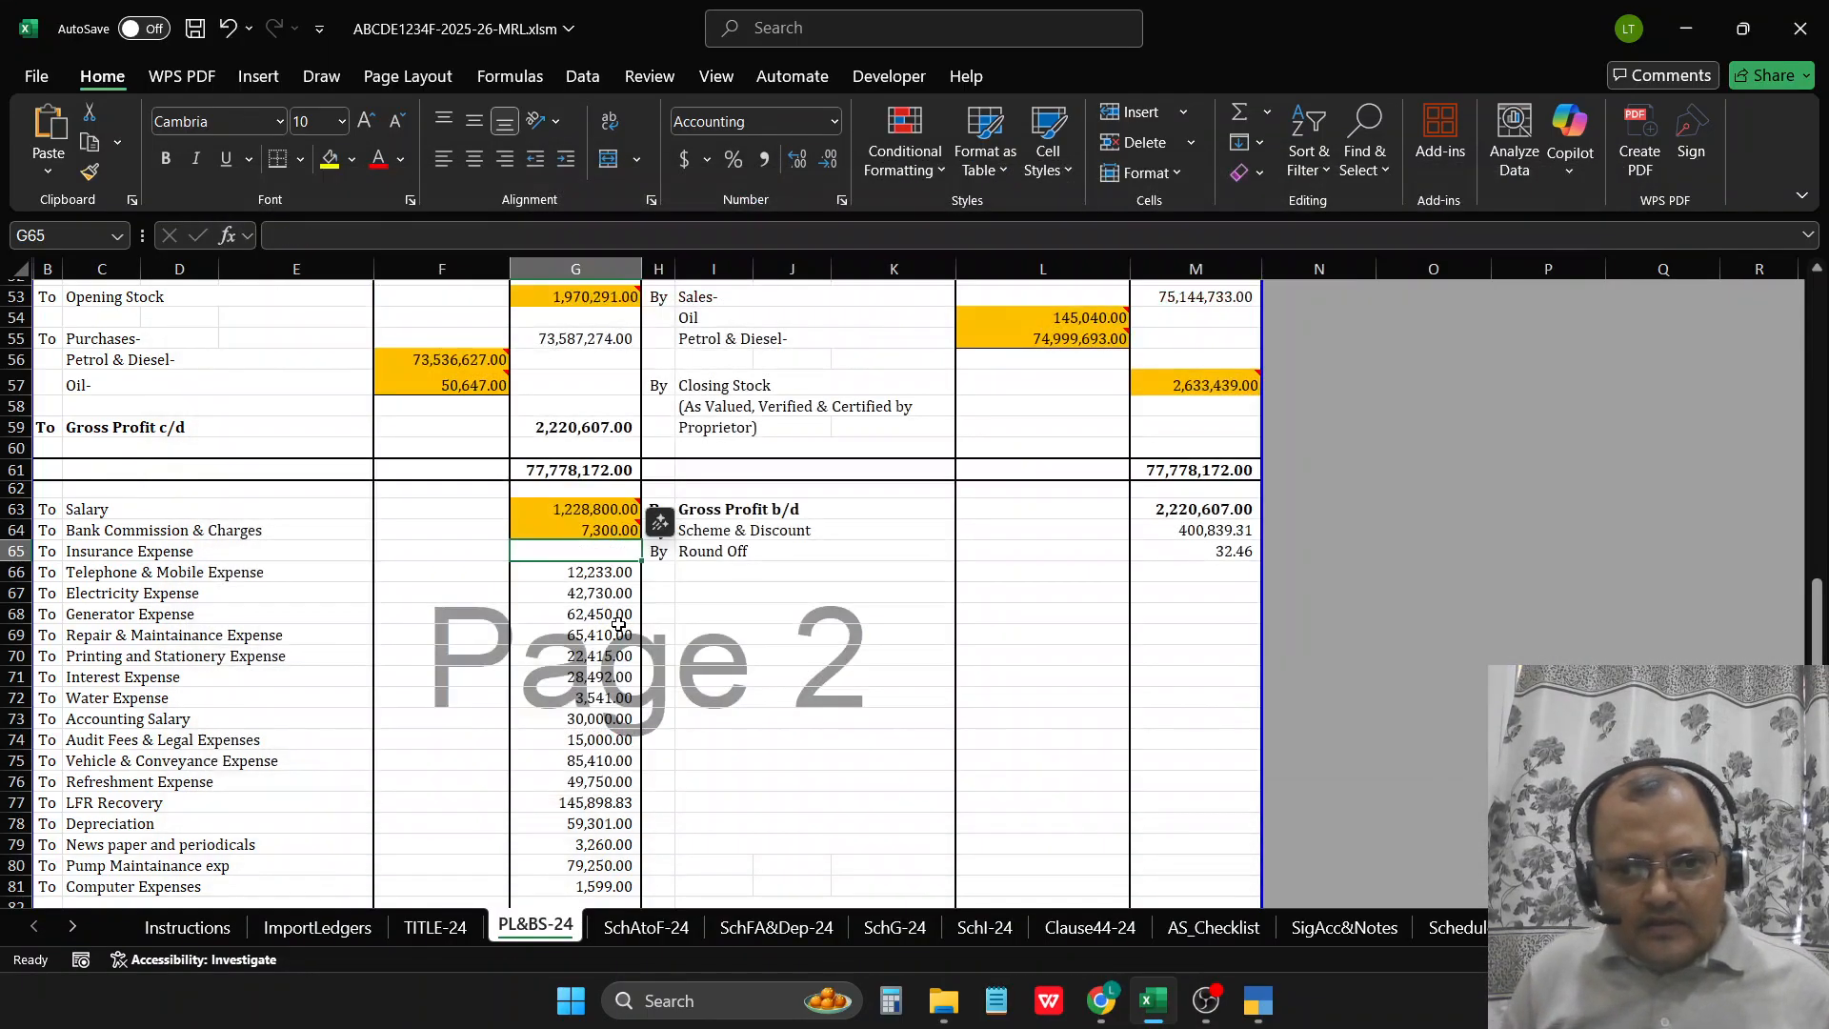
Step: Map the Telephone & Mobile Expense amount to the Telephone & Mobile Bill Expenses ledger
key(Down)
key(ctrl+q)
text(tele)
key(Tab)
key(space)
key(Tab)
key(Return)
Step: Map the Electricity Expense amount to the Electricity Exp. ledger
key(Down)
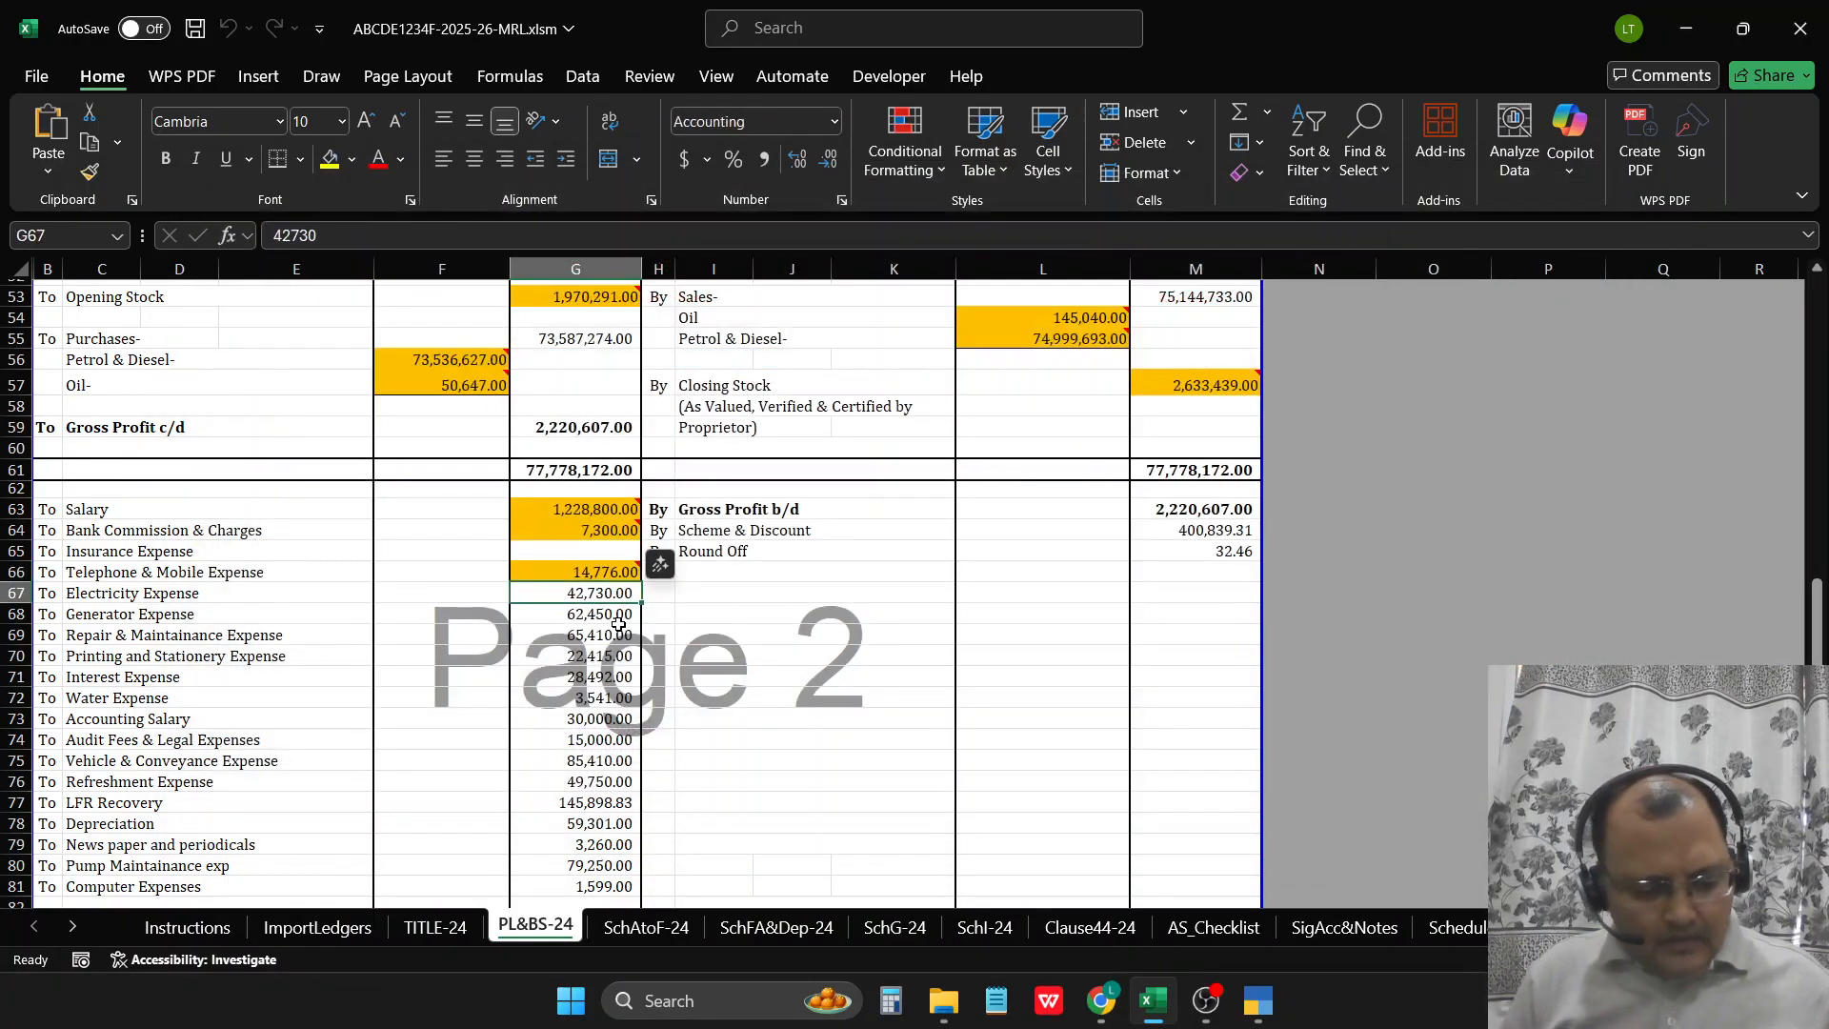
key(ctrl+q)
text(ele)
key(Tab)
key(Tab)
key(space)
key(Tab)
key(Return)
Step: Map the Generator Expense amount to the GENERATOR EXP. ledger
click(619, 623)
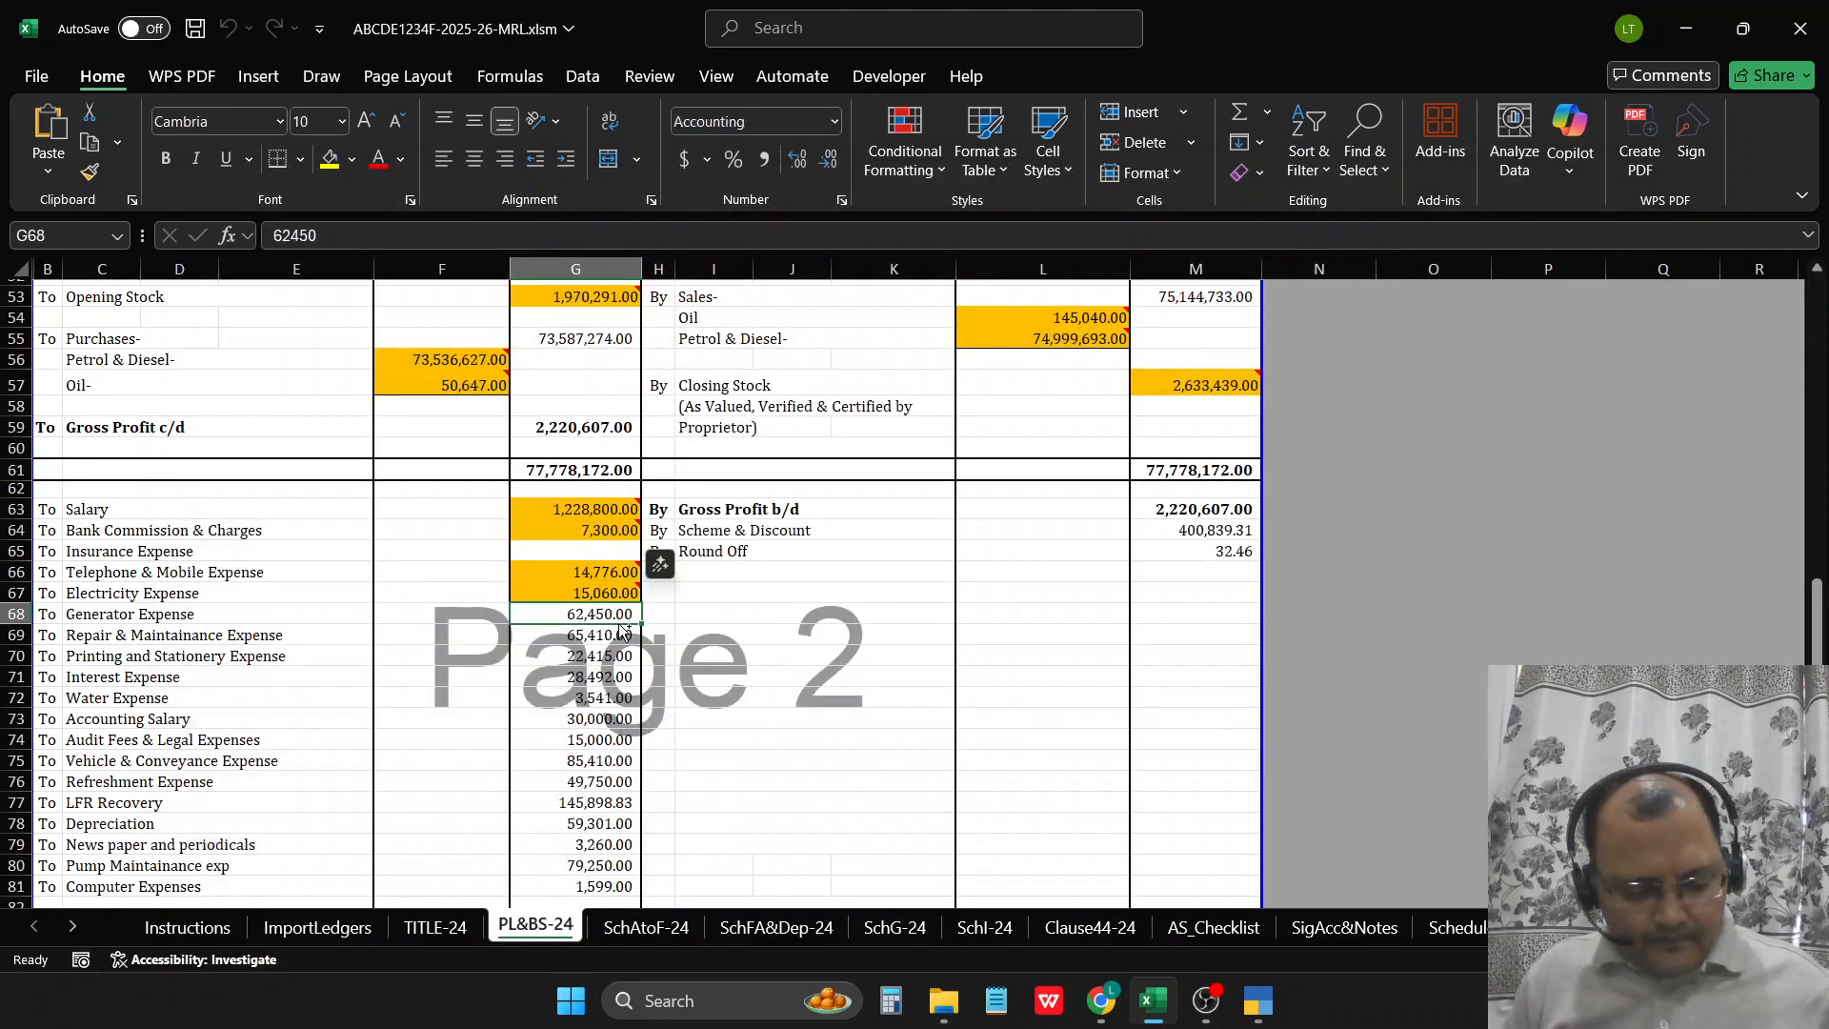
double_click(618, 629)
text(gene)
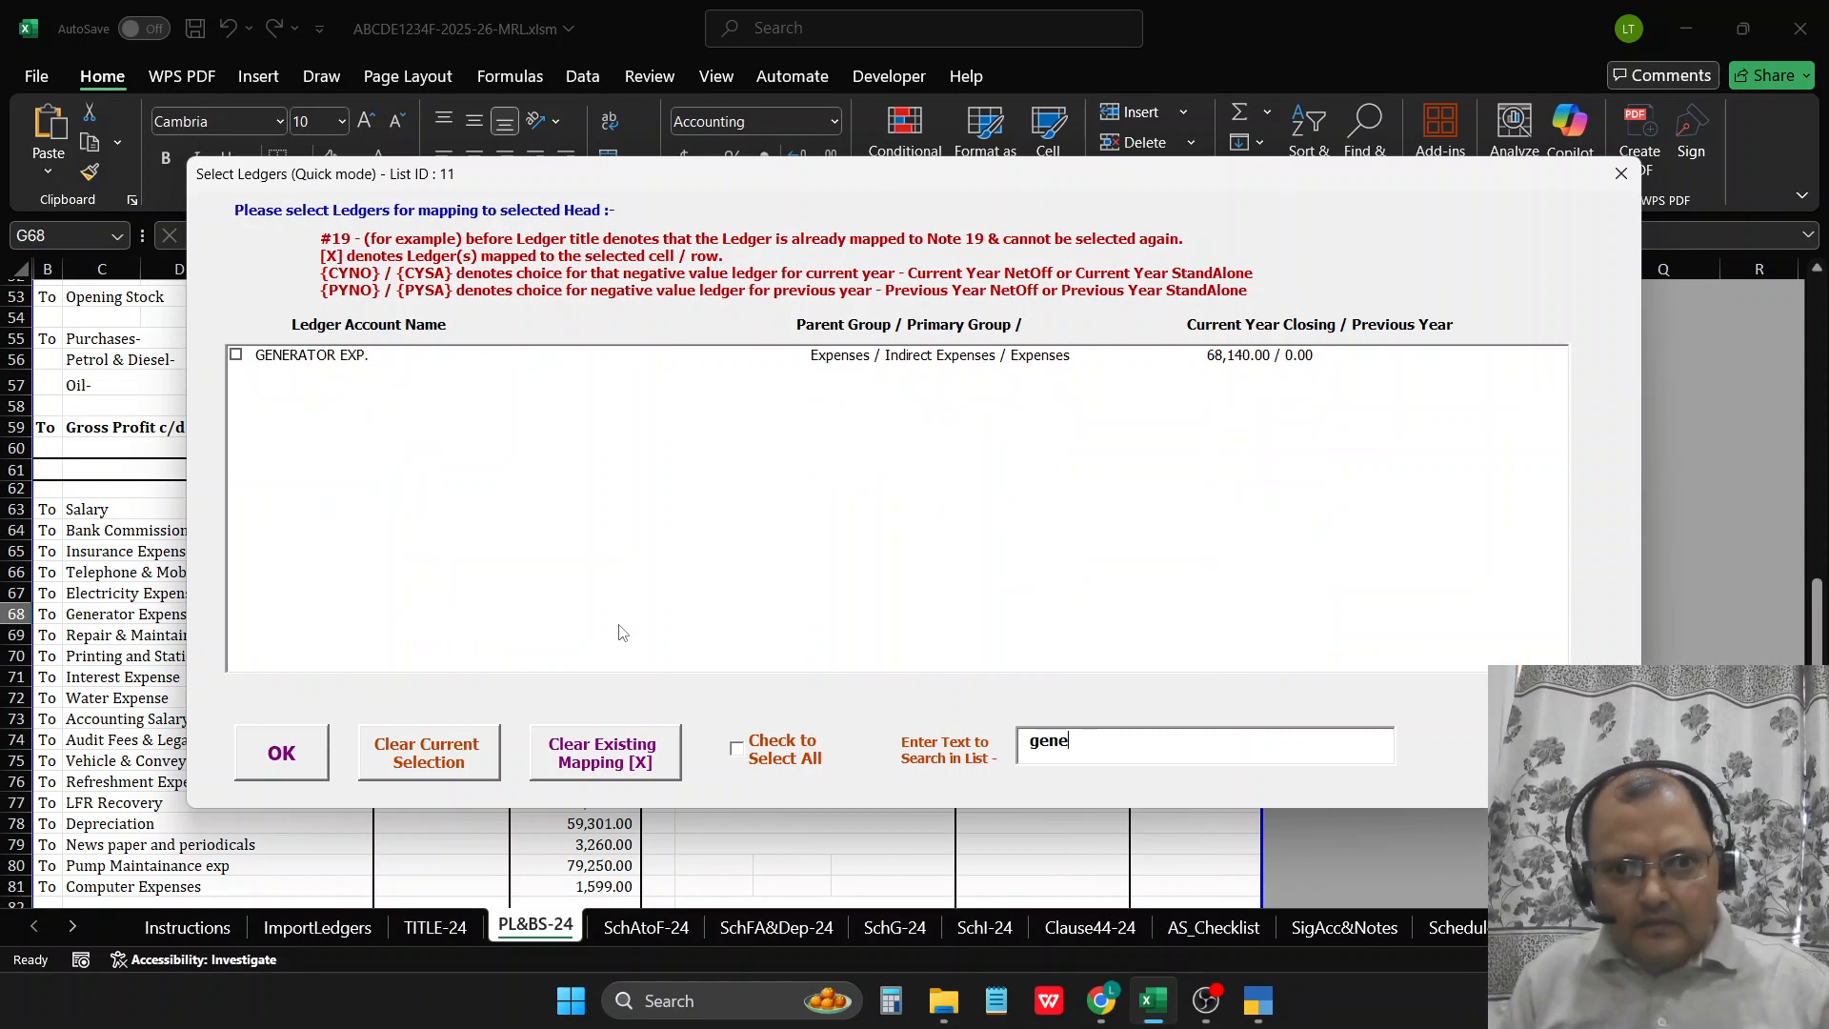
key(Tab)
key(space)
key(Tab)
key(Return)
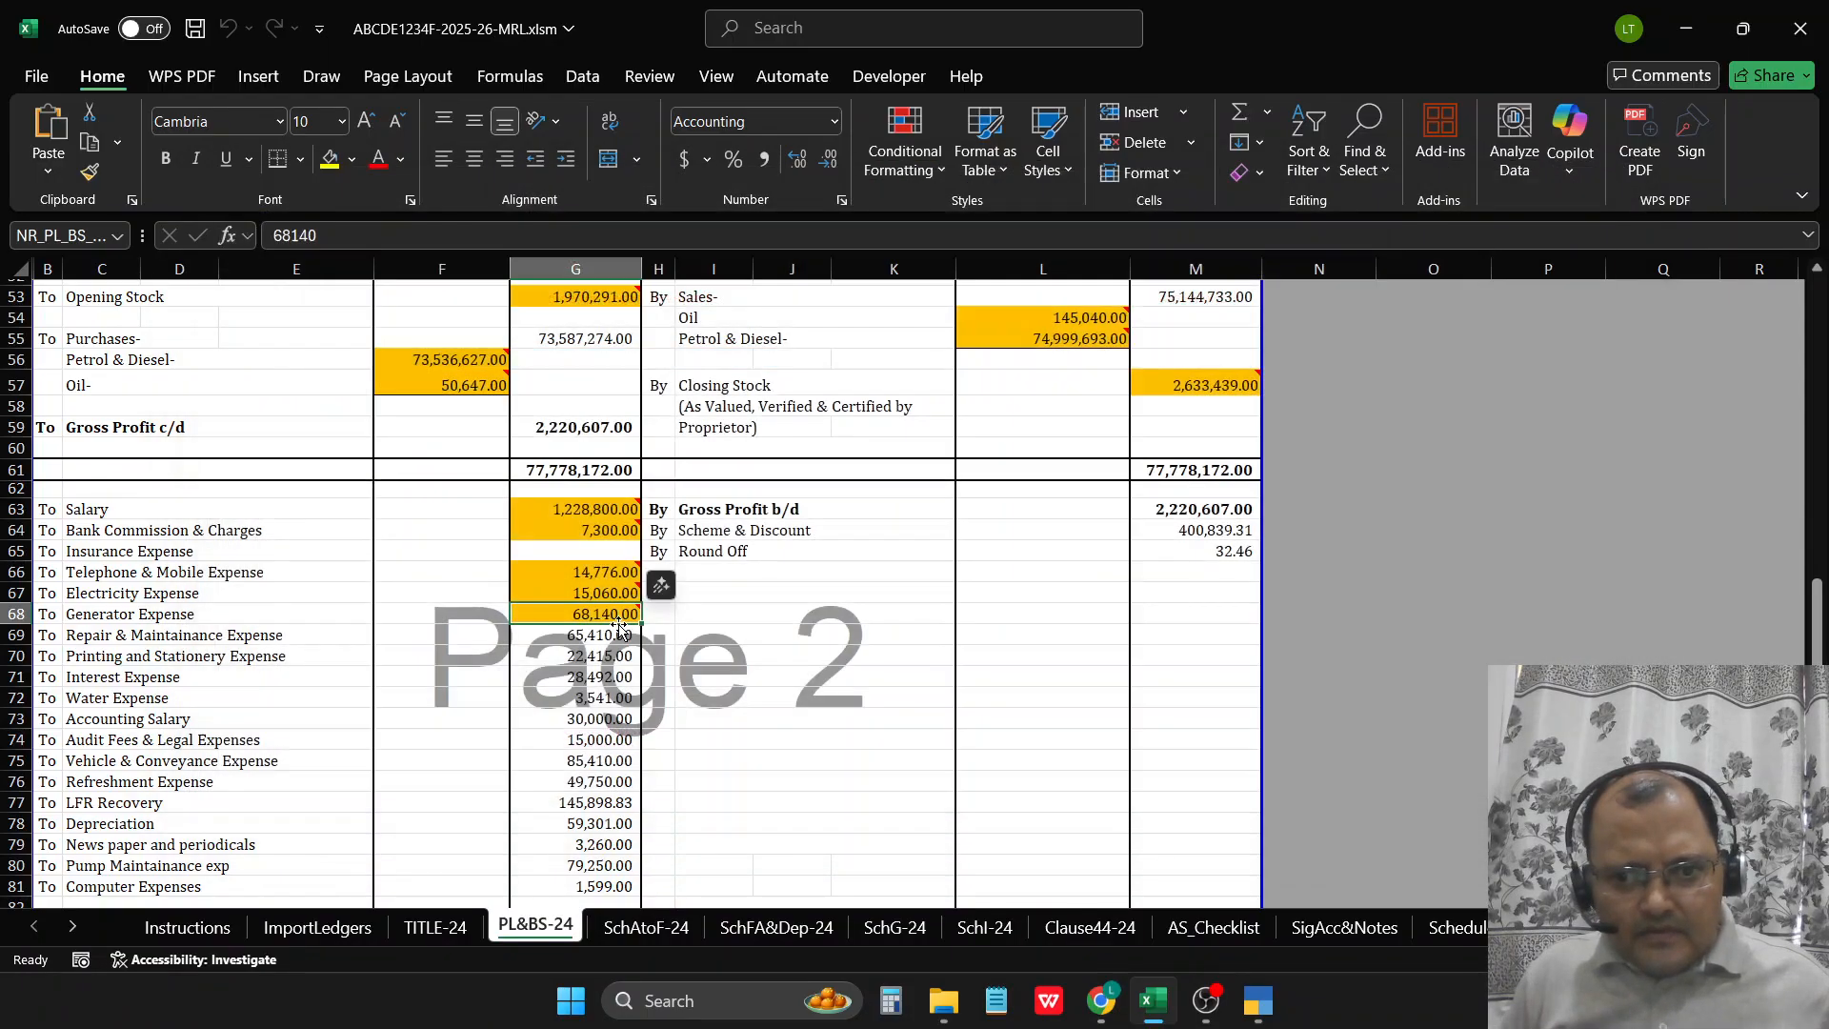
Step: Map the Repair & Maintainance Expense amount to the REPAIR & MAINTANANCE EXP ledger
key(Down)
double_click(618, 631)
text(repa)
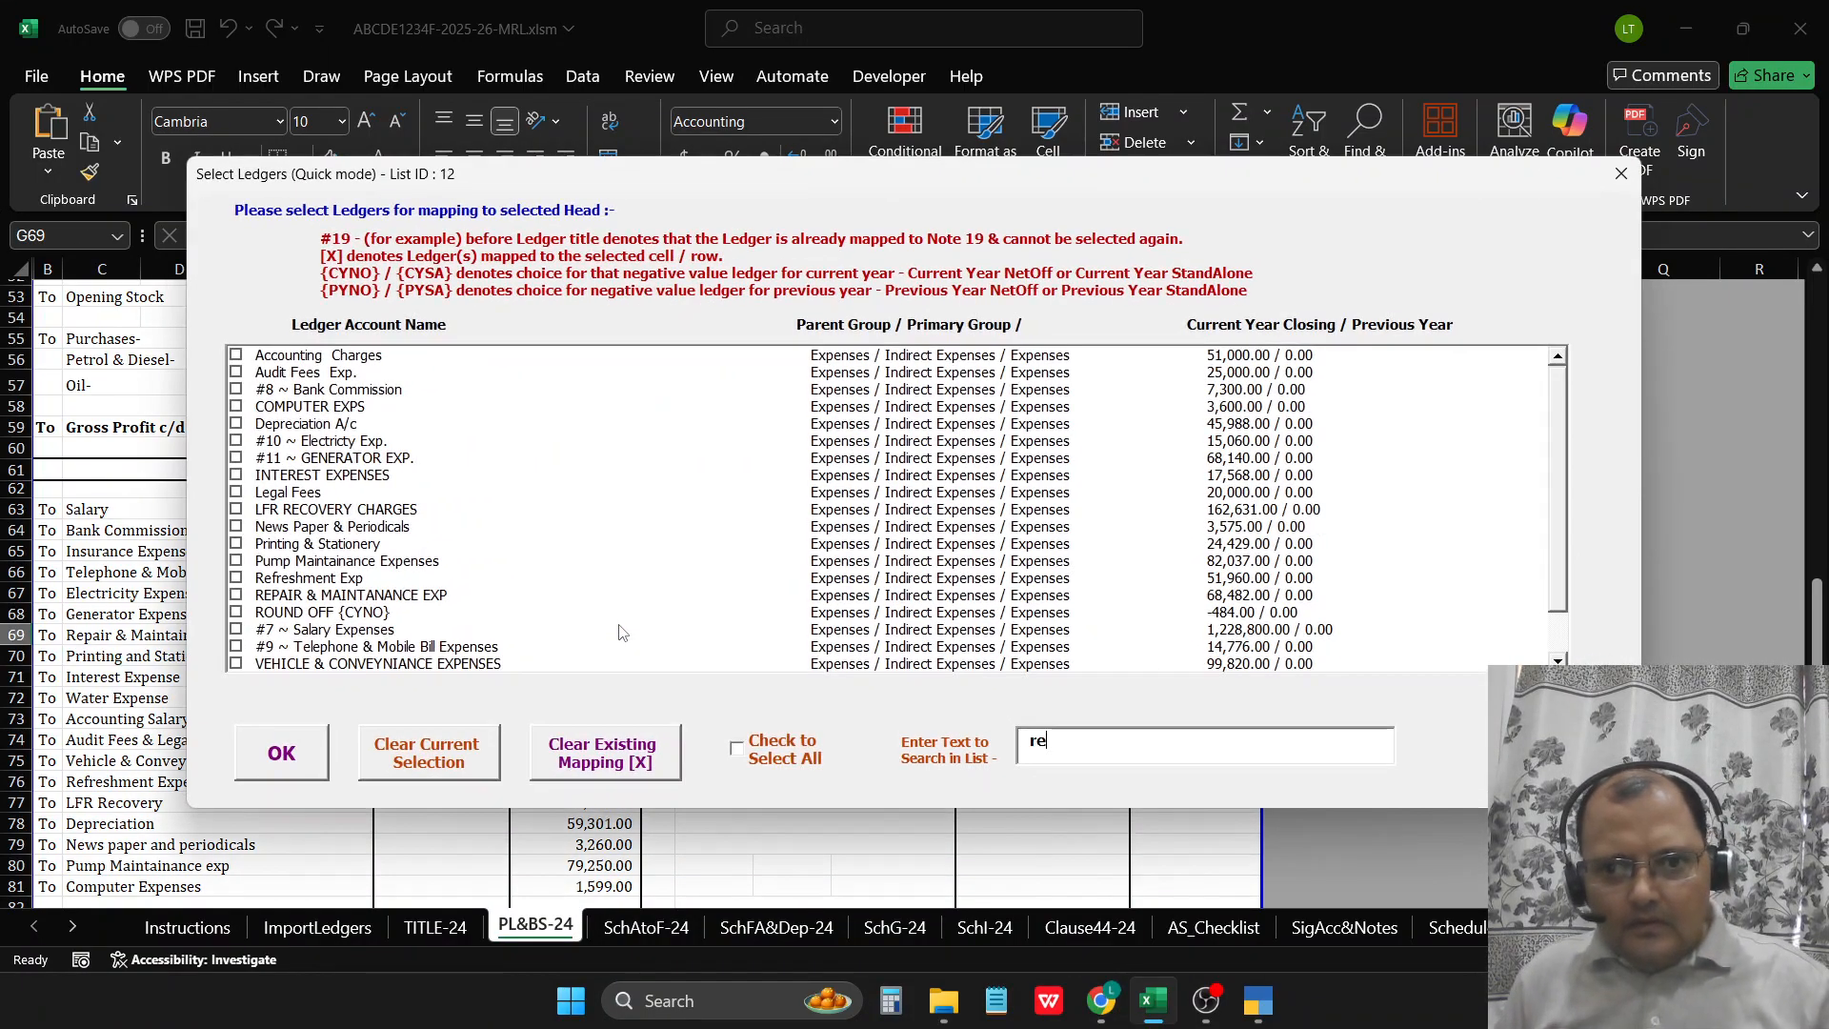
key(Tab)
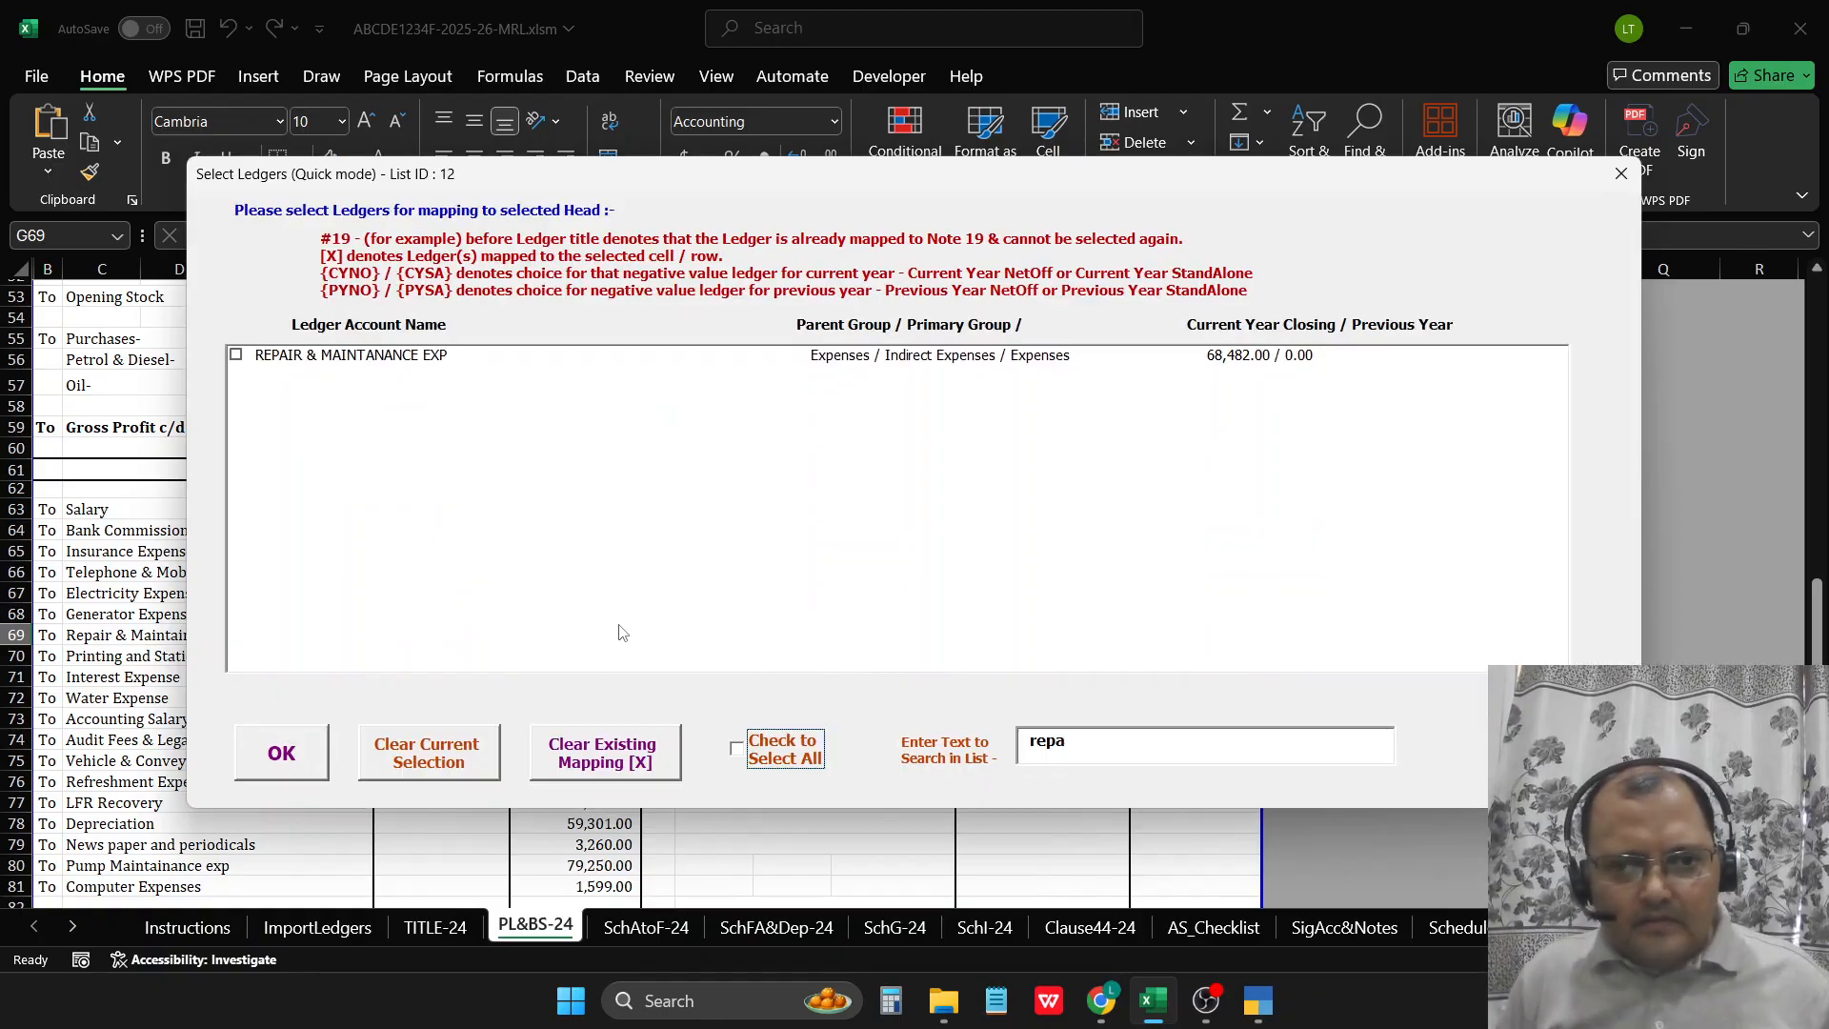
key(space)
key(Tab)
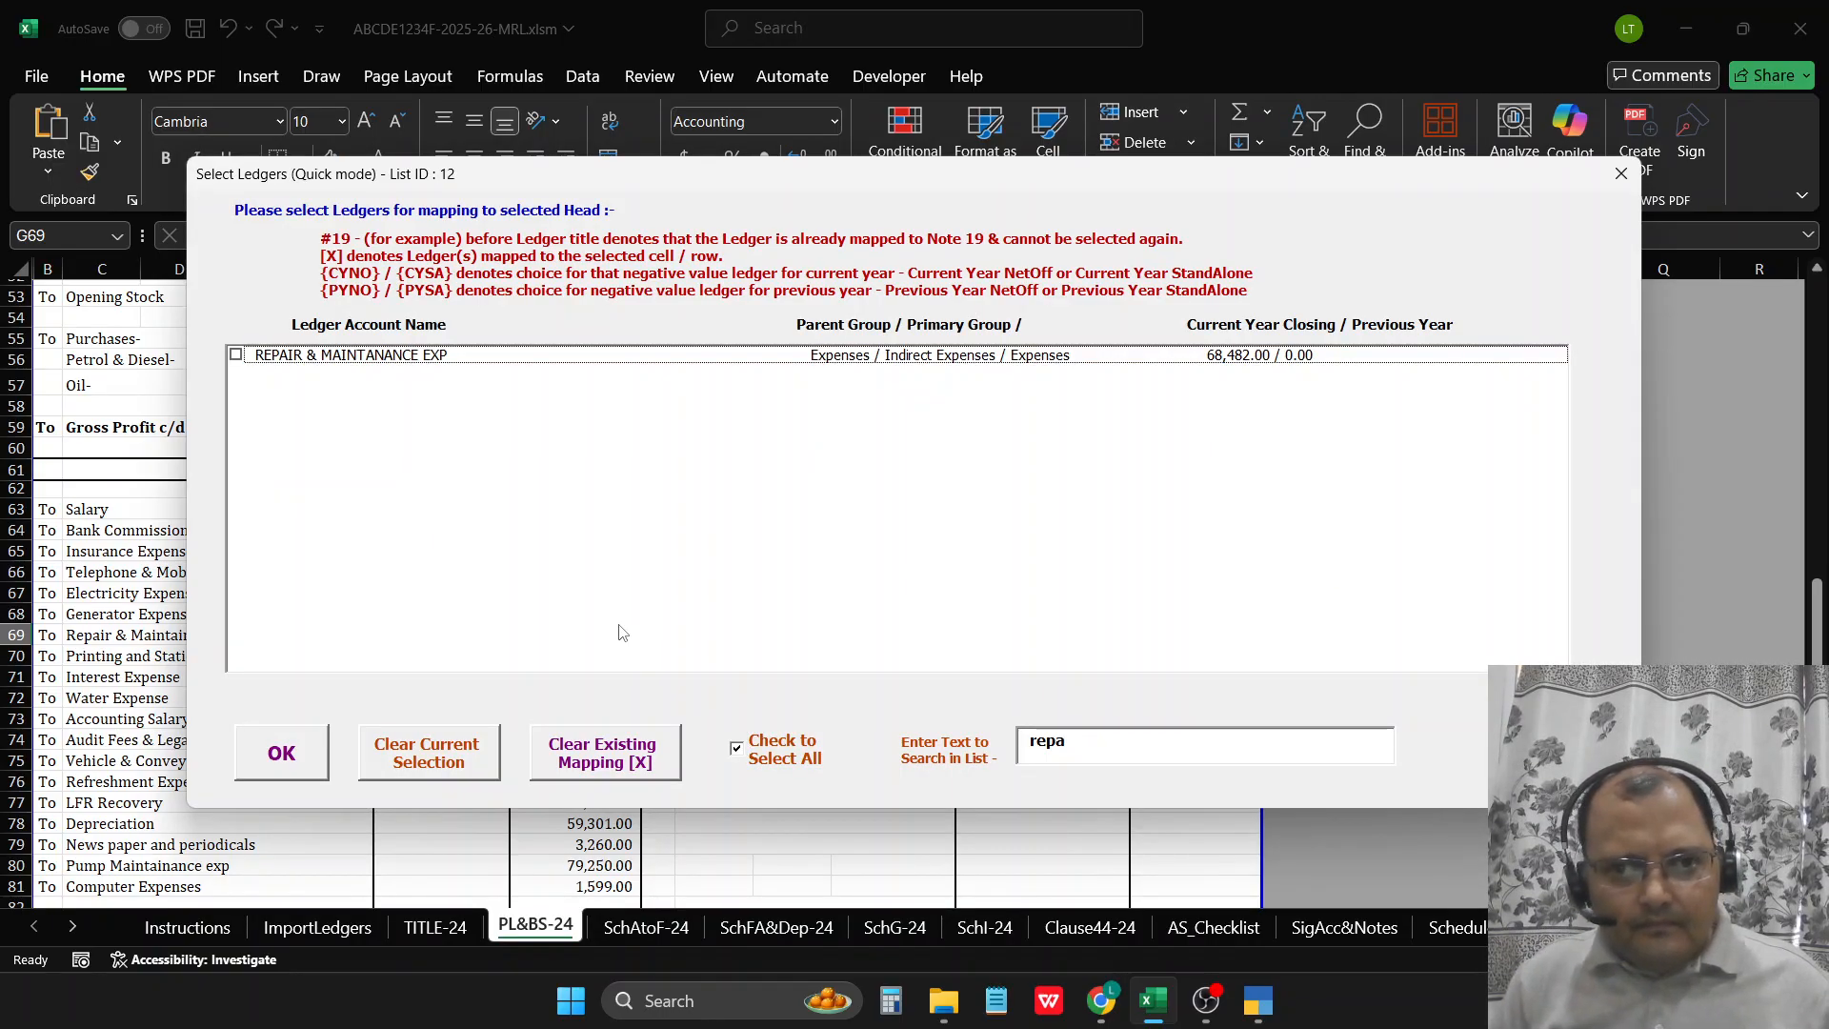
key(space)
key(Tab)
key(Return)
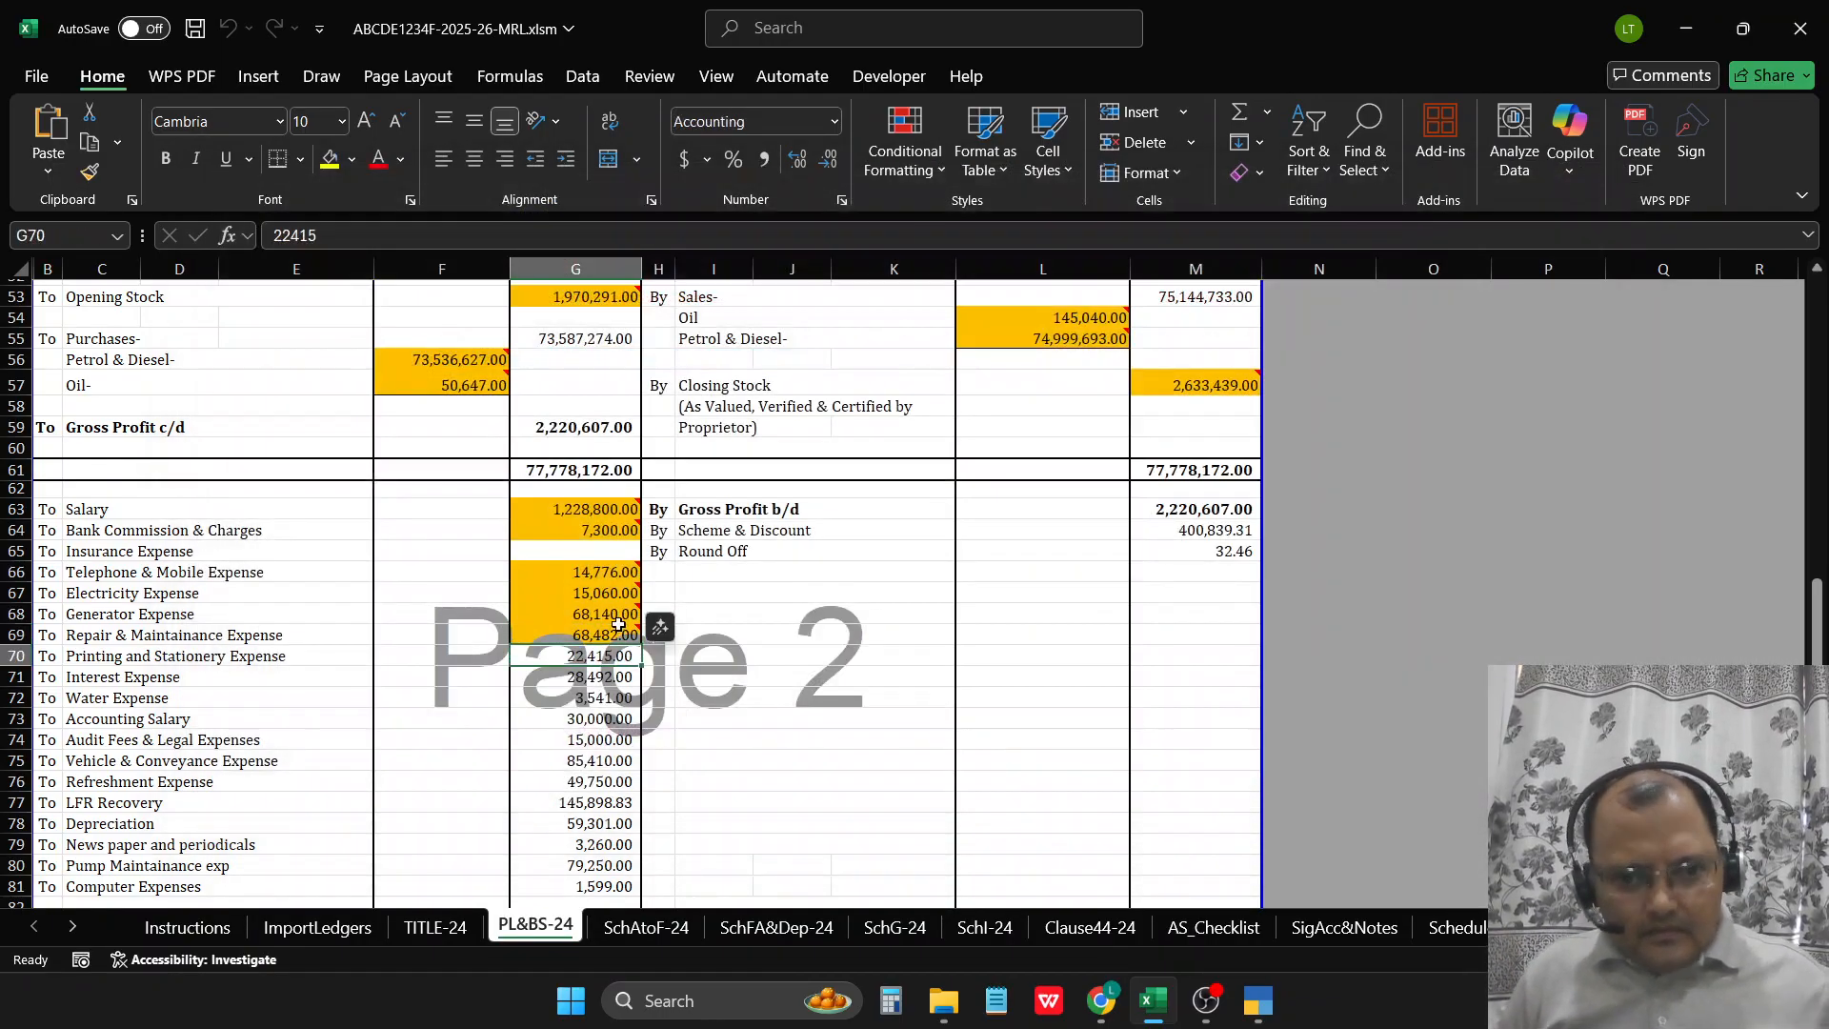
Step: Map the Printing and Stationery Expense amount to the Printing & Stationery ledger
key(ctrl+q)
text(prin)
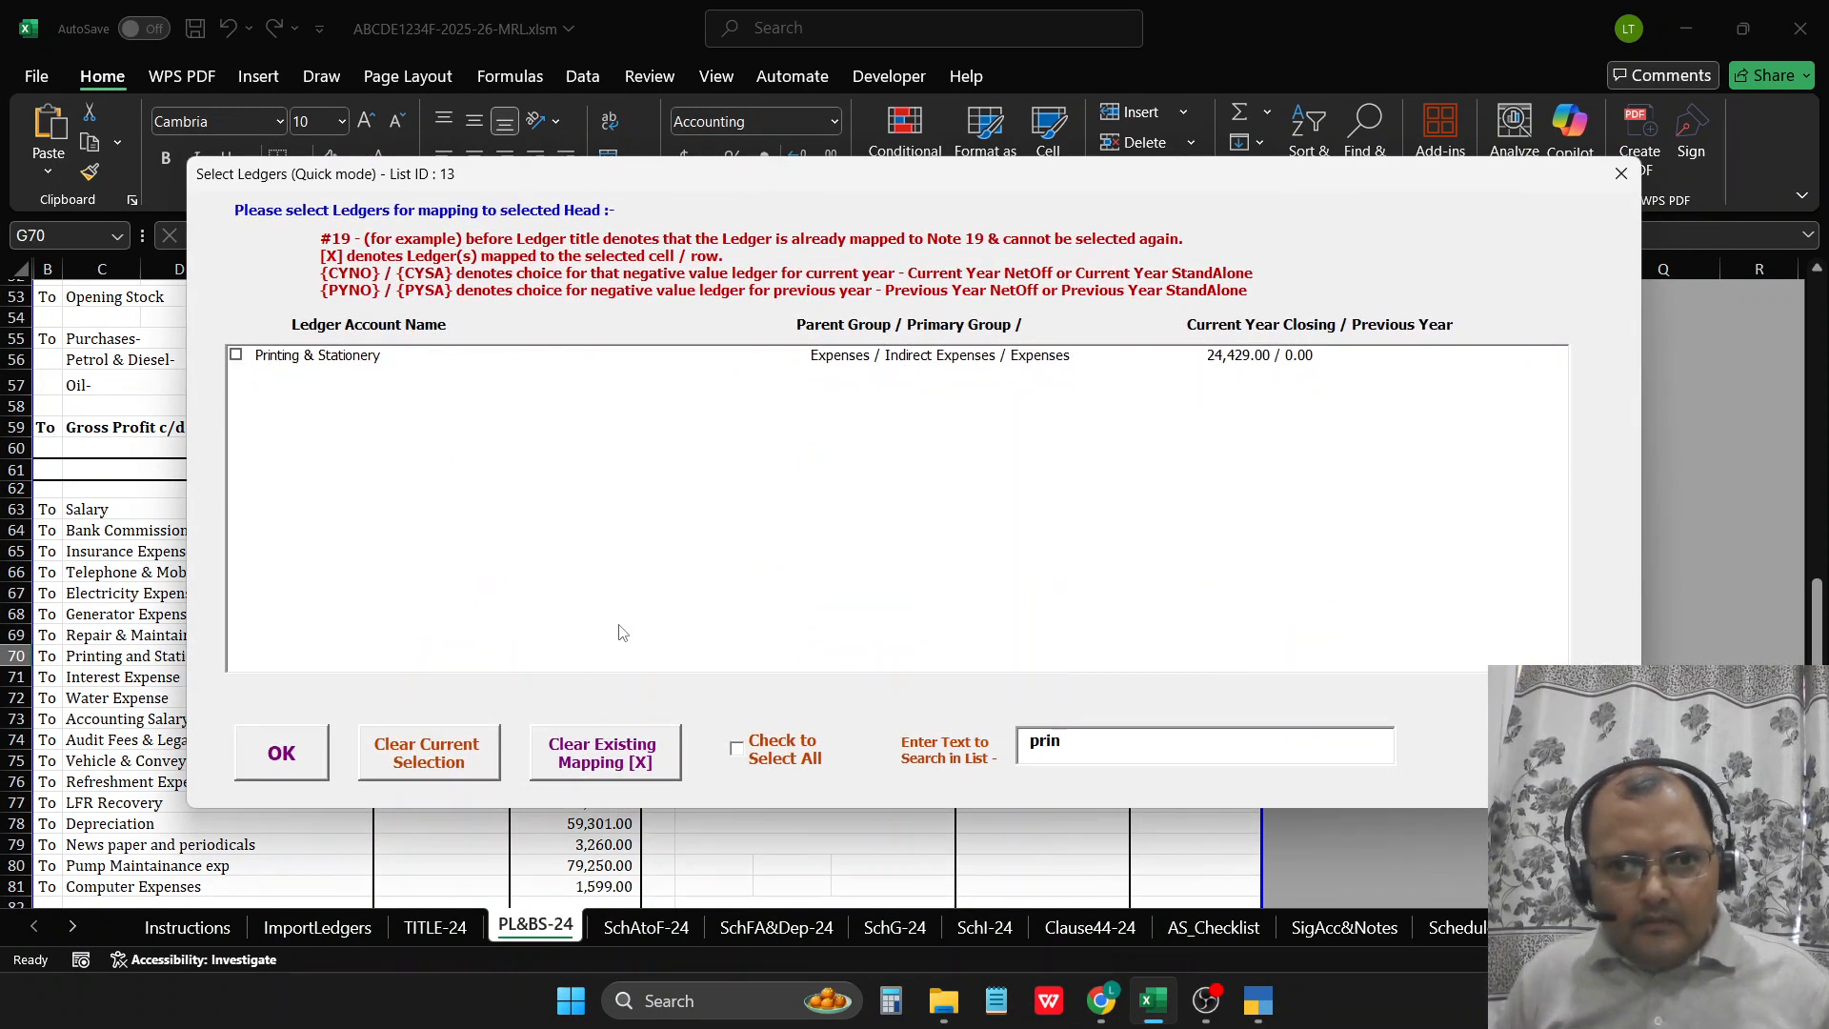
key(Tab)
key(Tab)
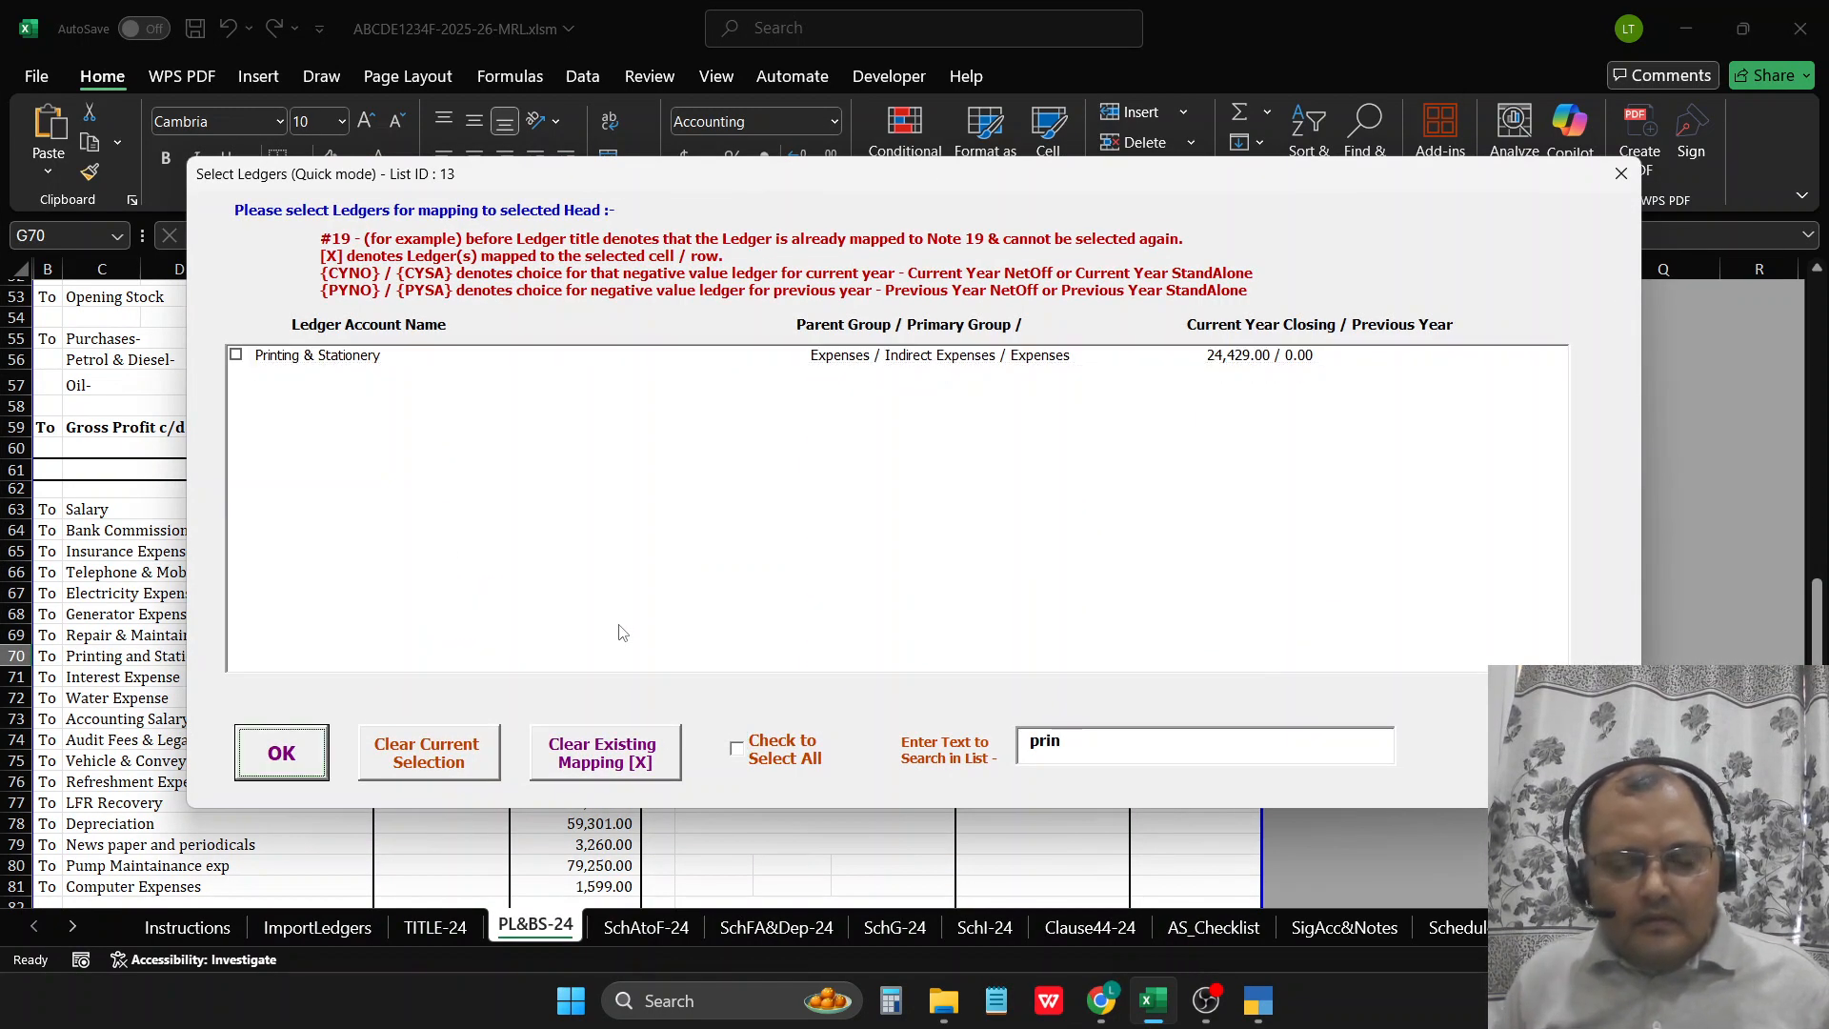
click(267, 358)
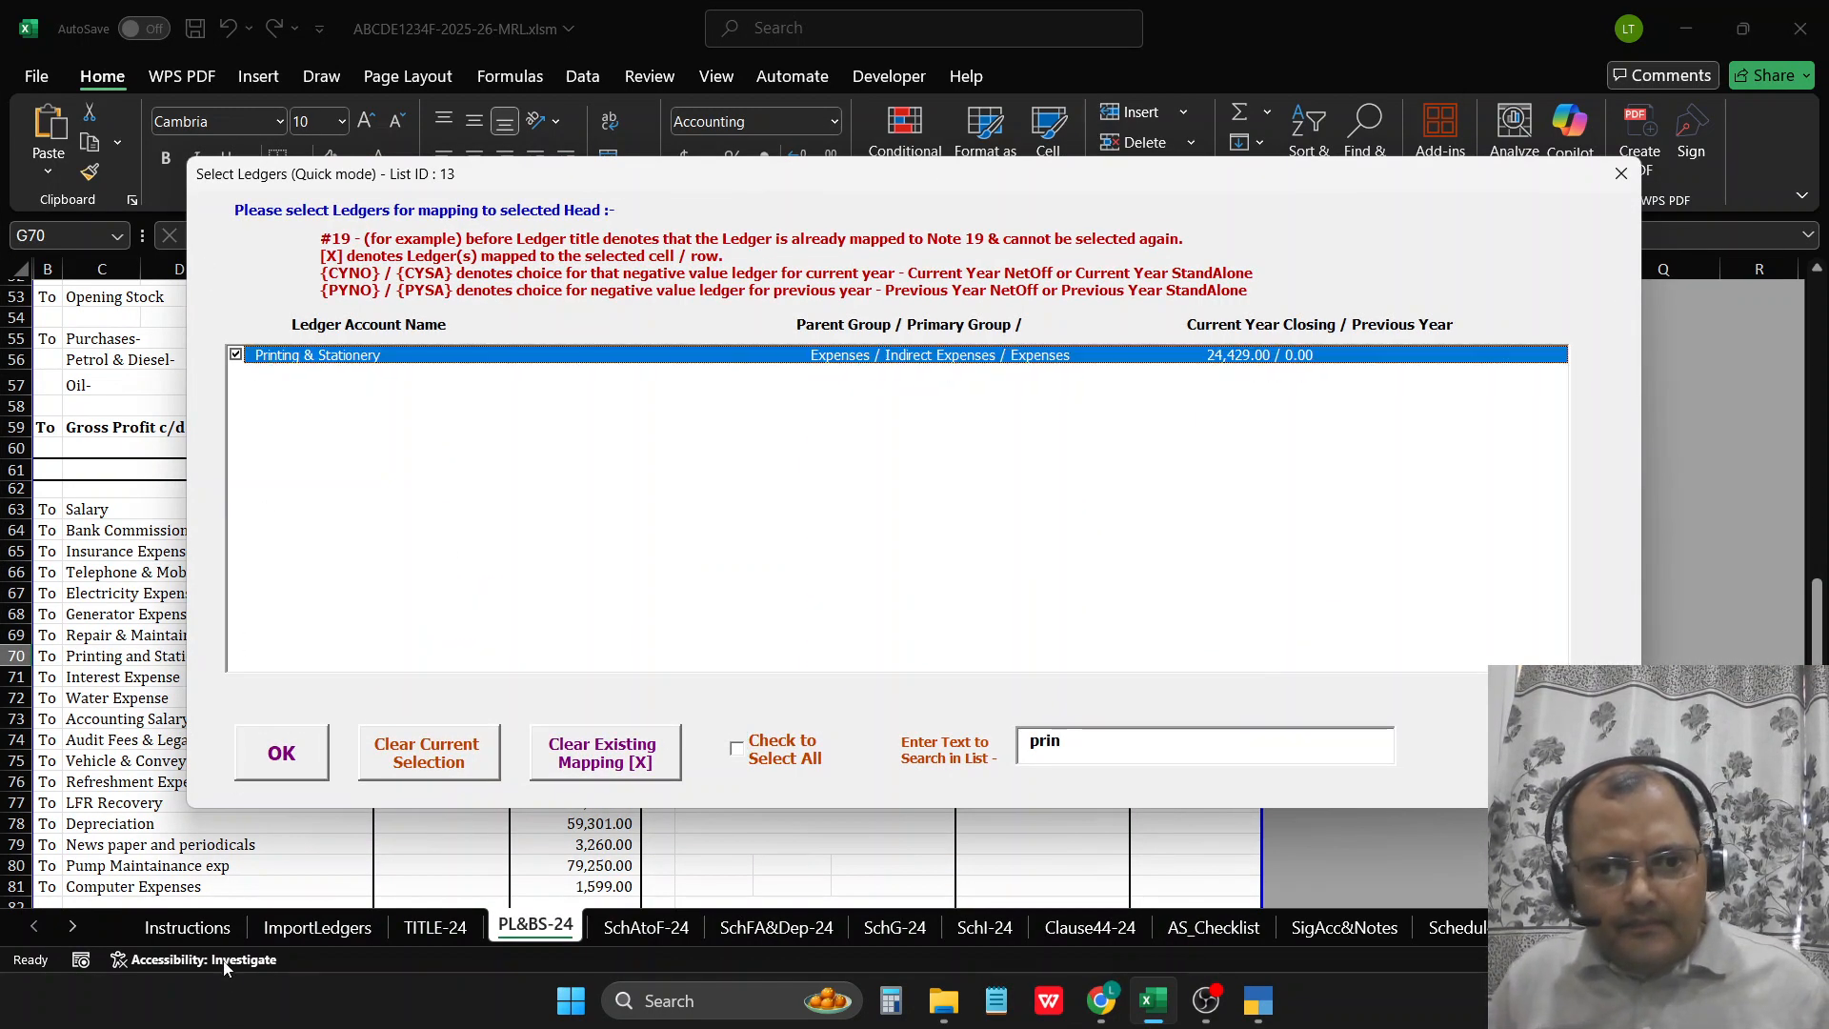
click(257, 753)
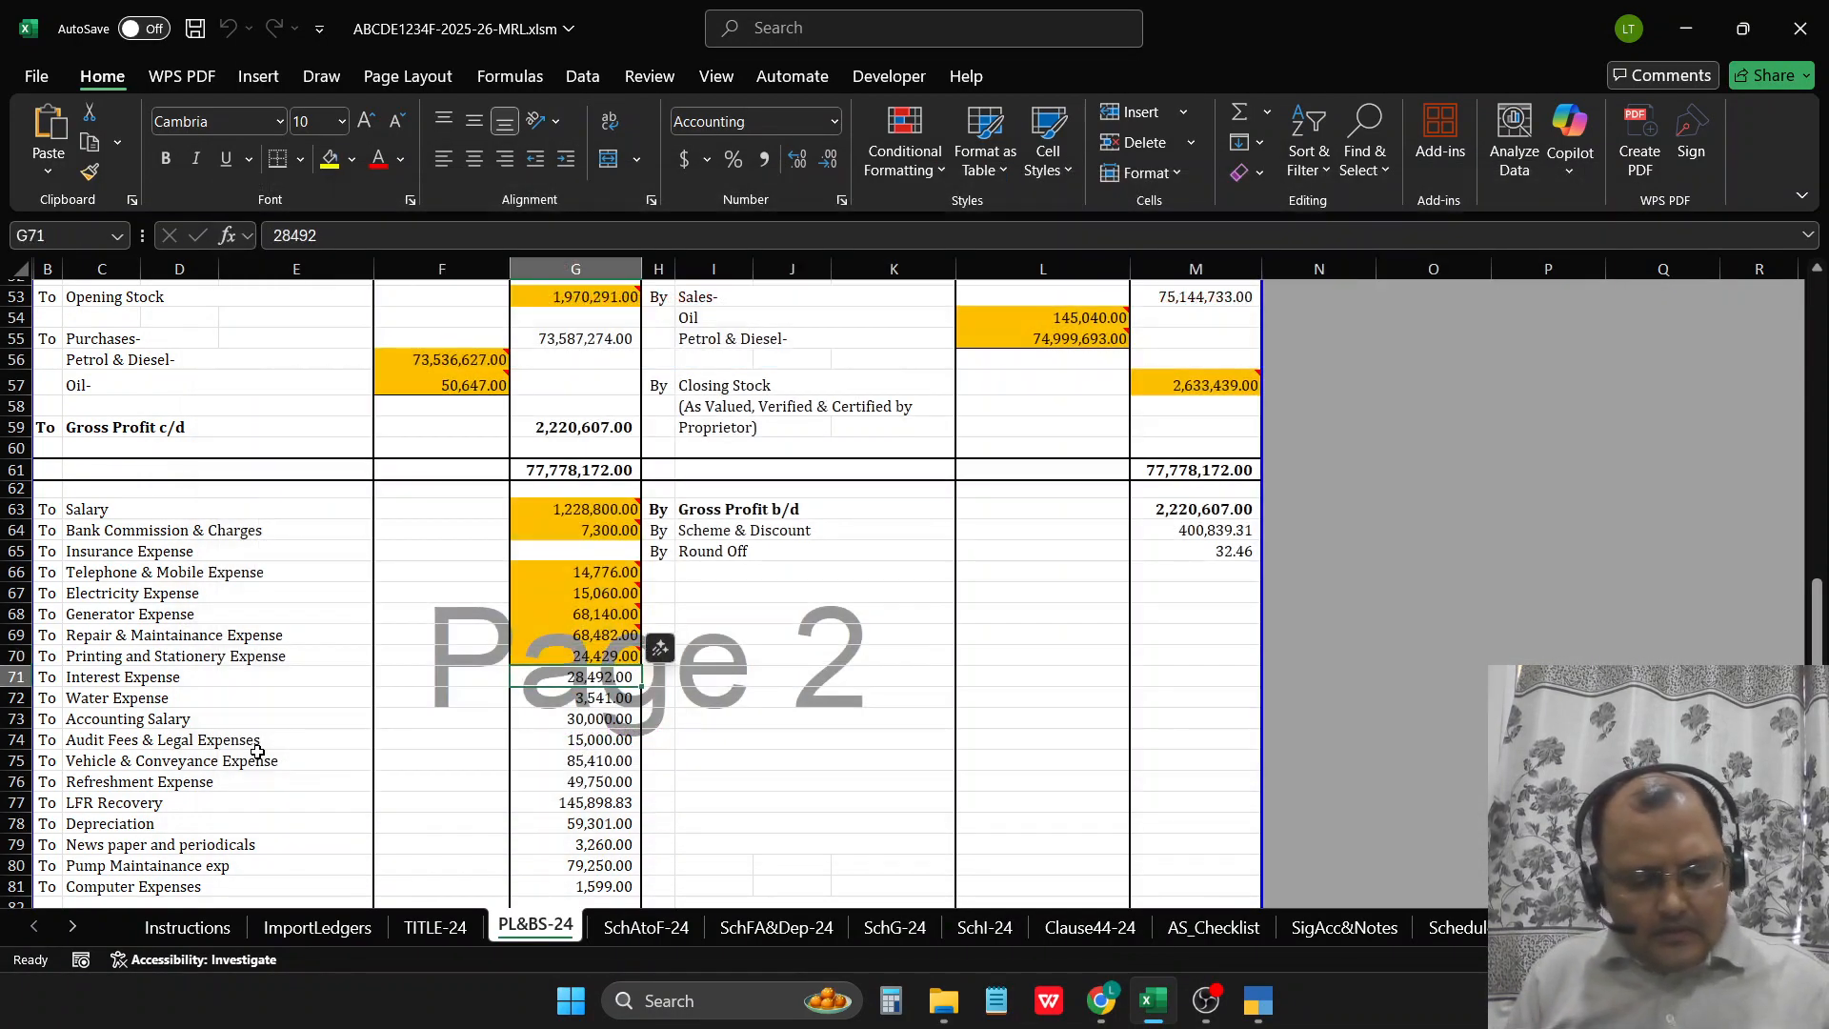
Step: Map the Interest Expense amount to the INTEREST EXPENSES ledger
key(ctrl+q)
text(int)
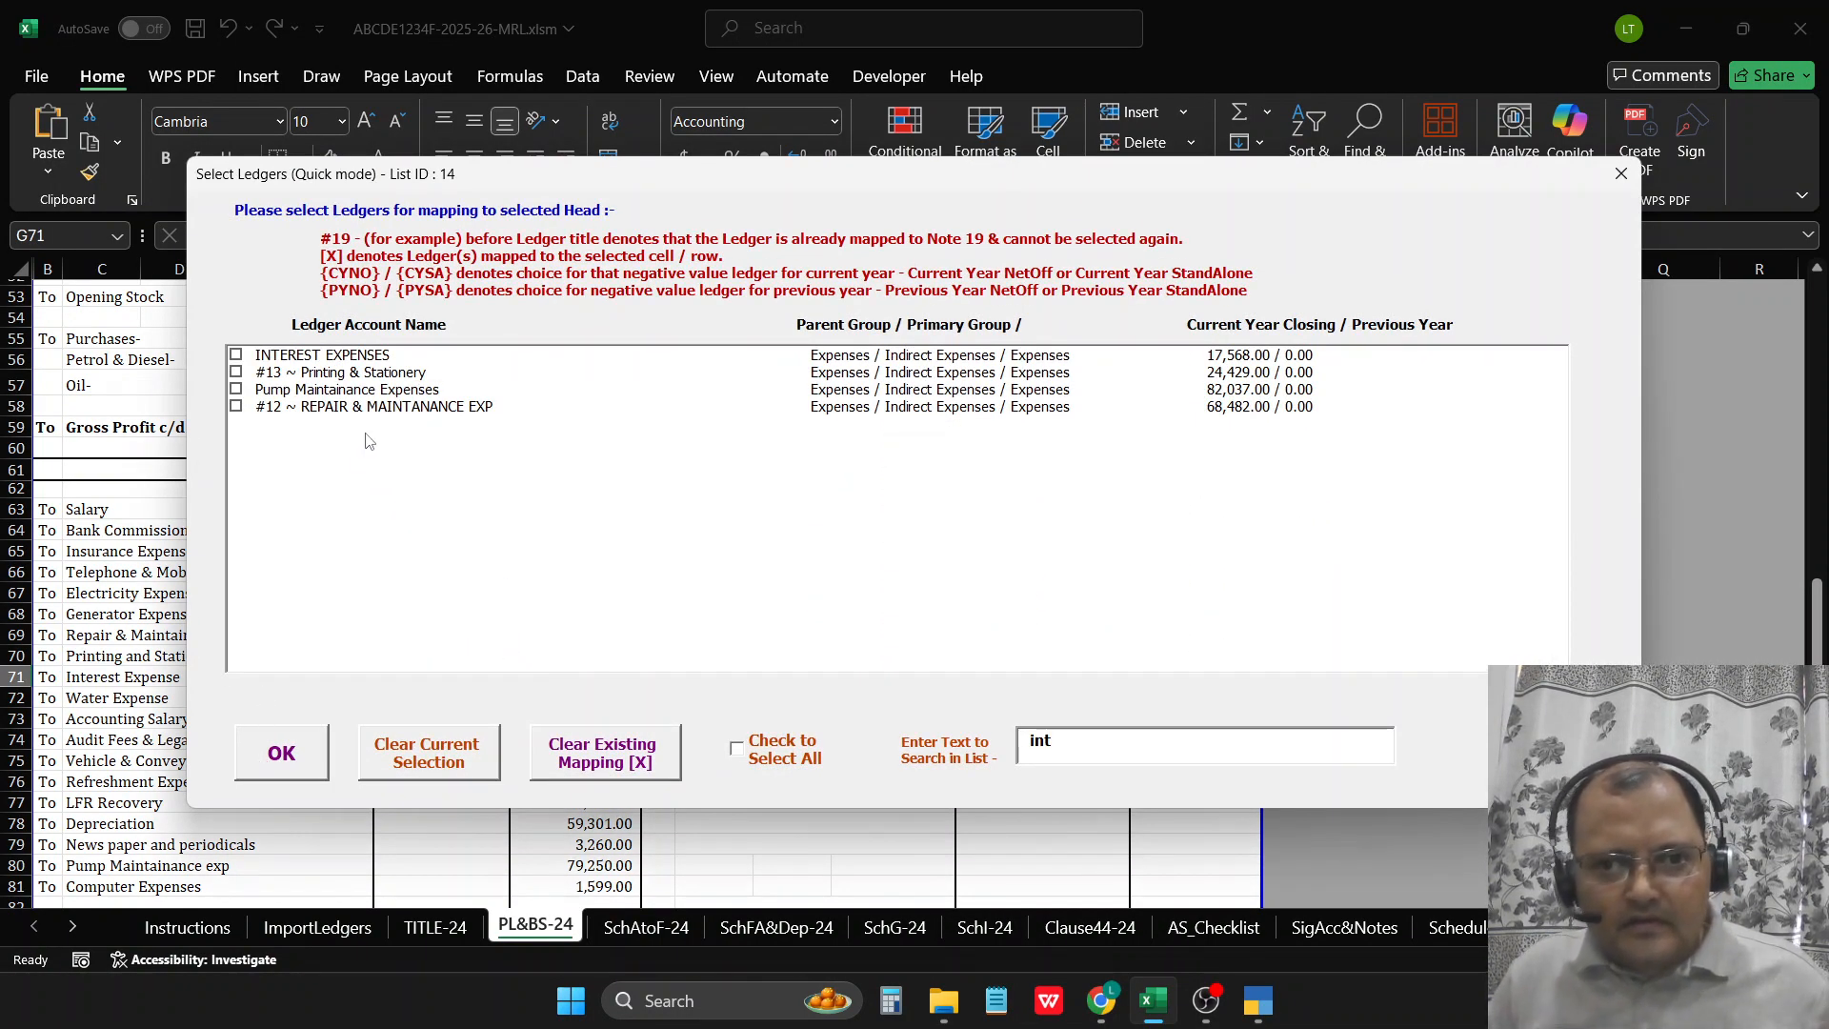
click(297, 356)
click(281, 750)
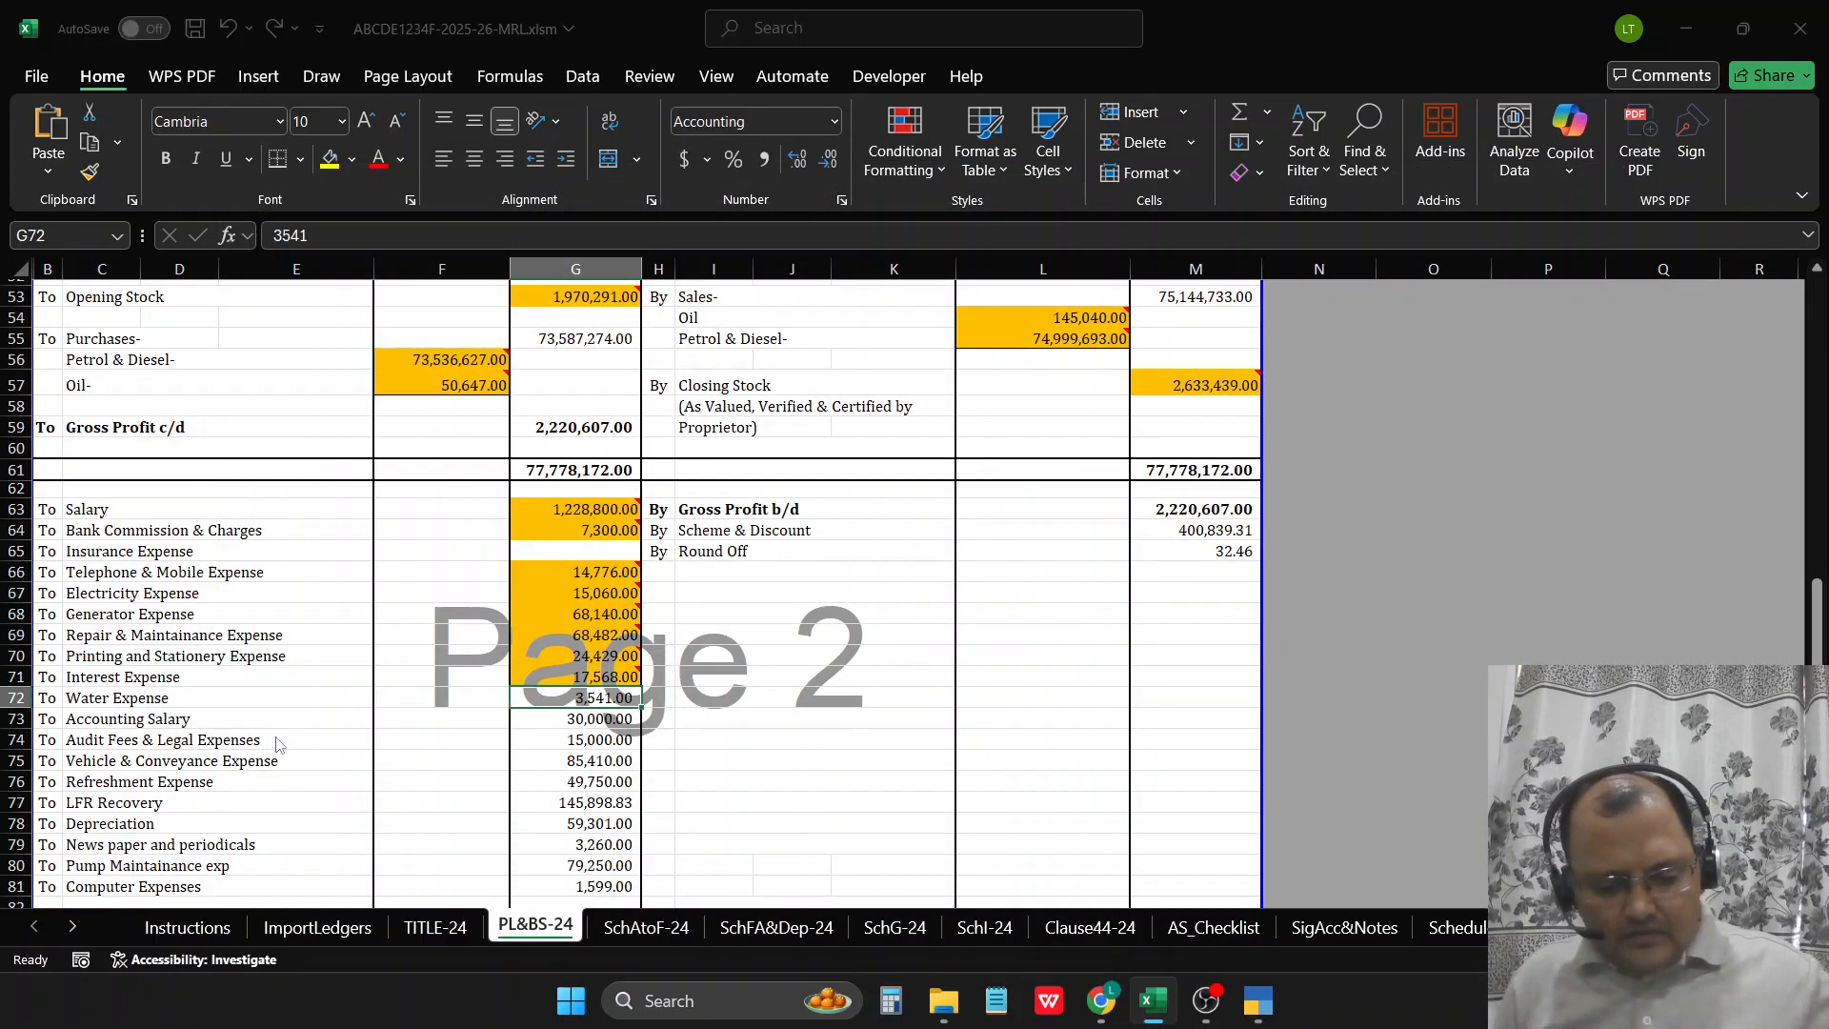
Step: Map the Water Expense amount to the Water Exp. ledger
key(ctrl+q)
text(water)
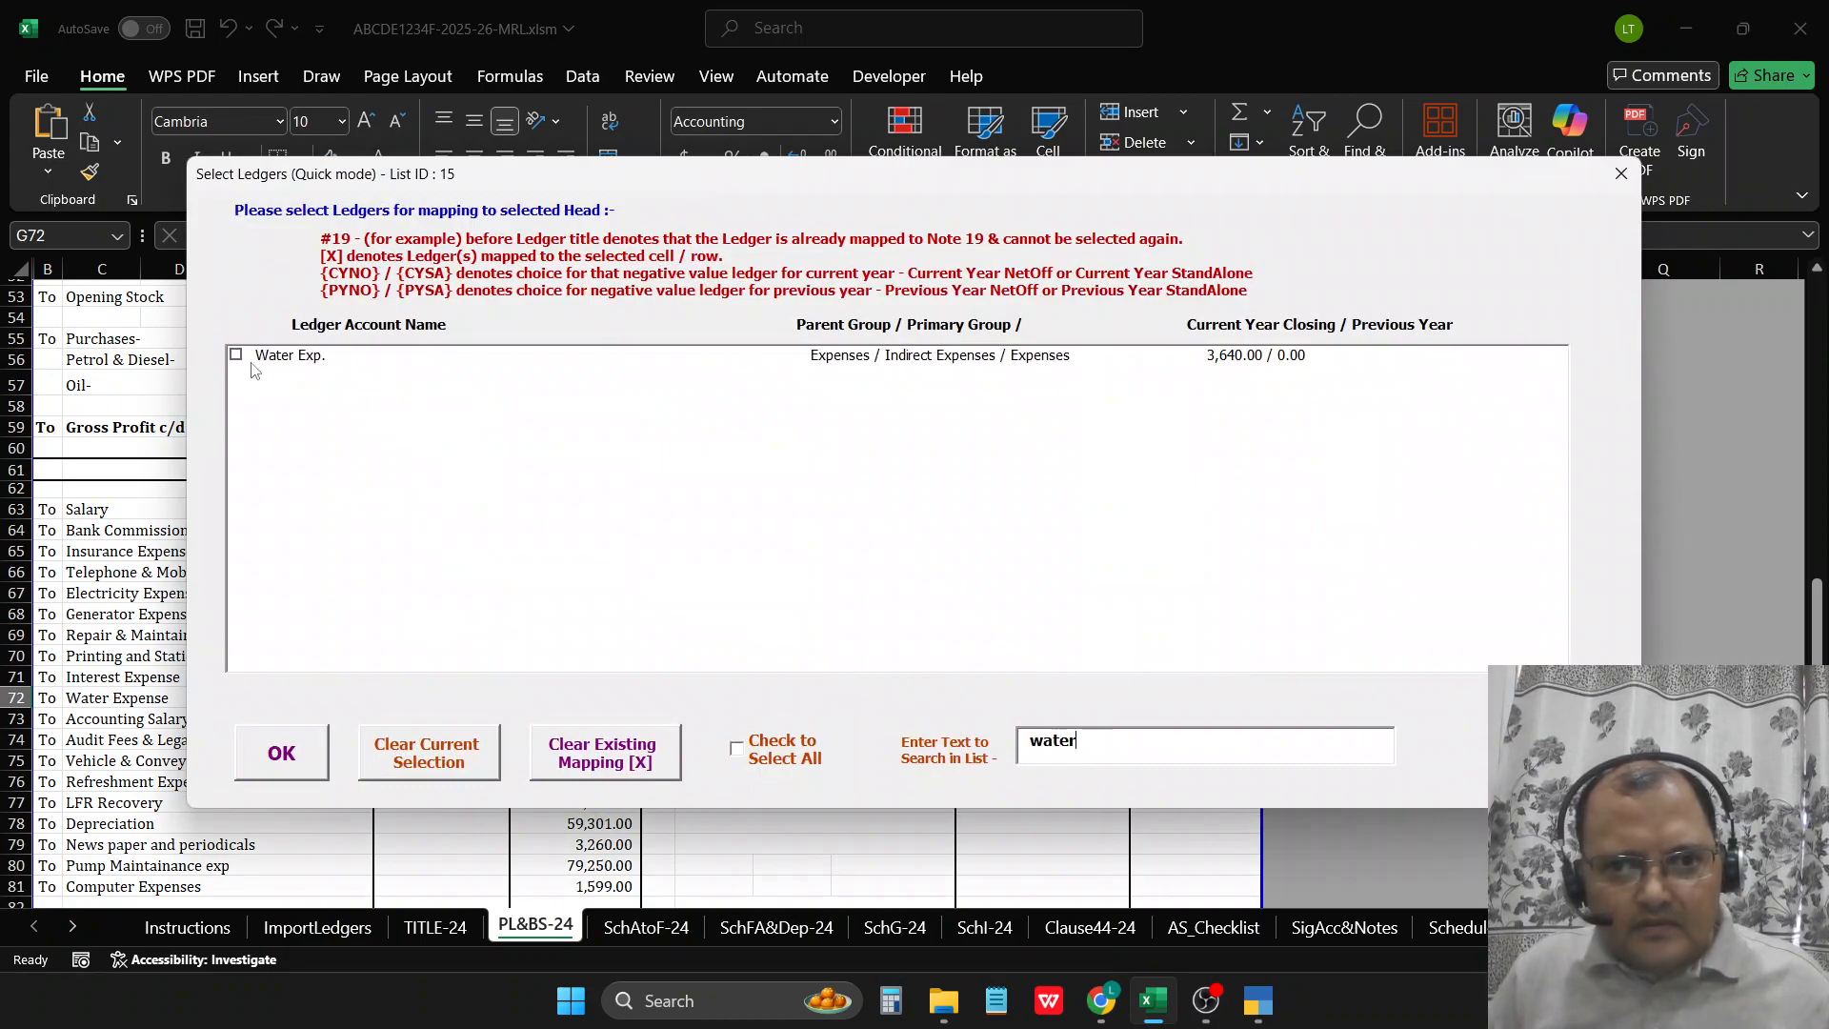
click(270, 357)
click(276, 749)
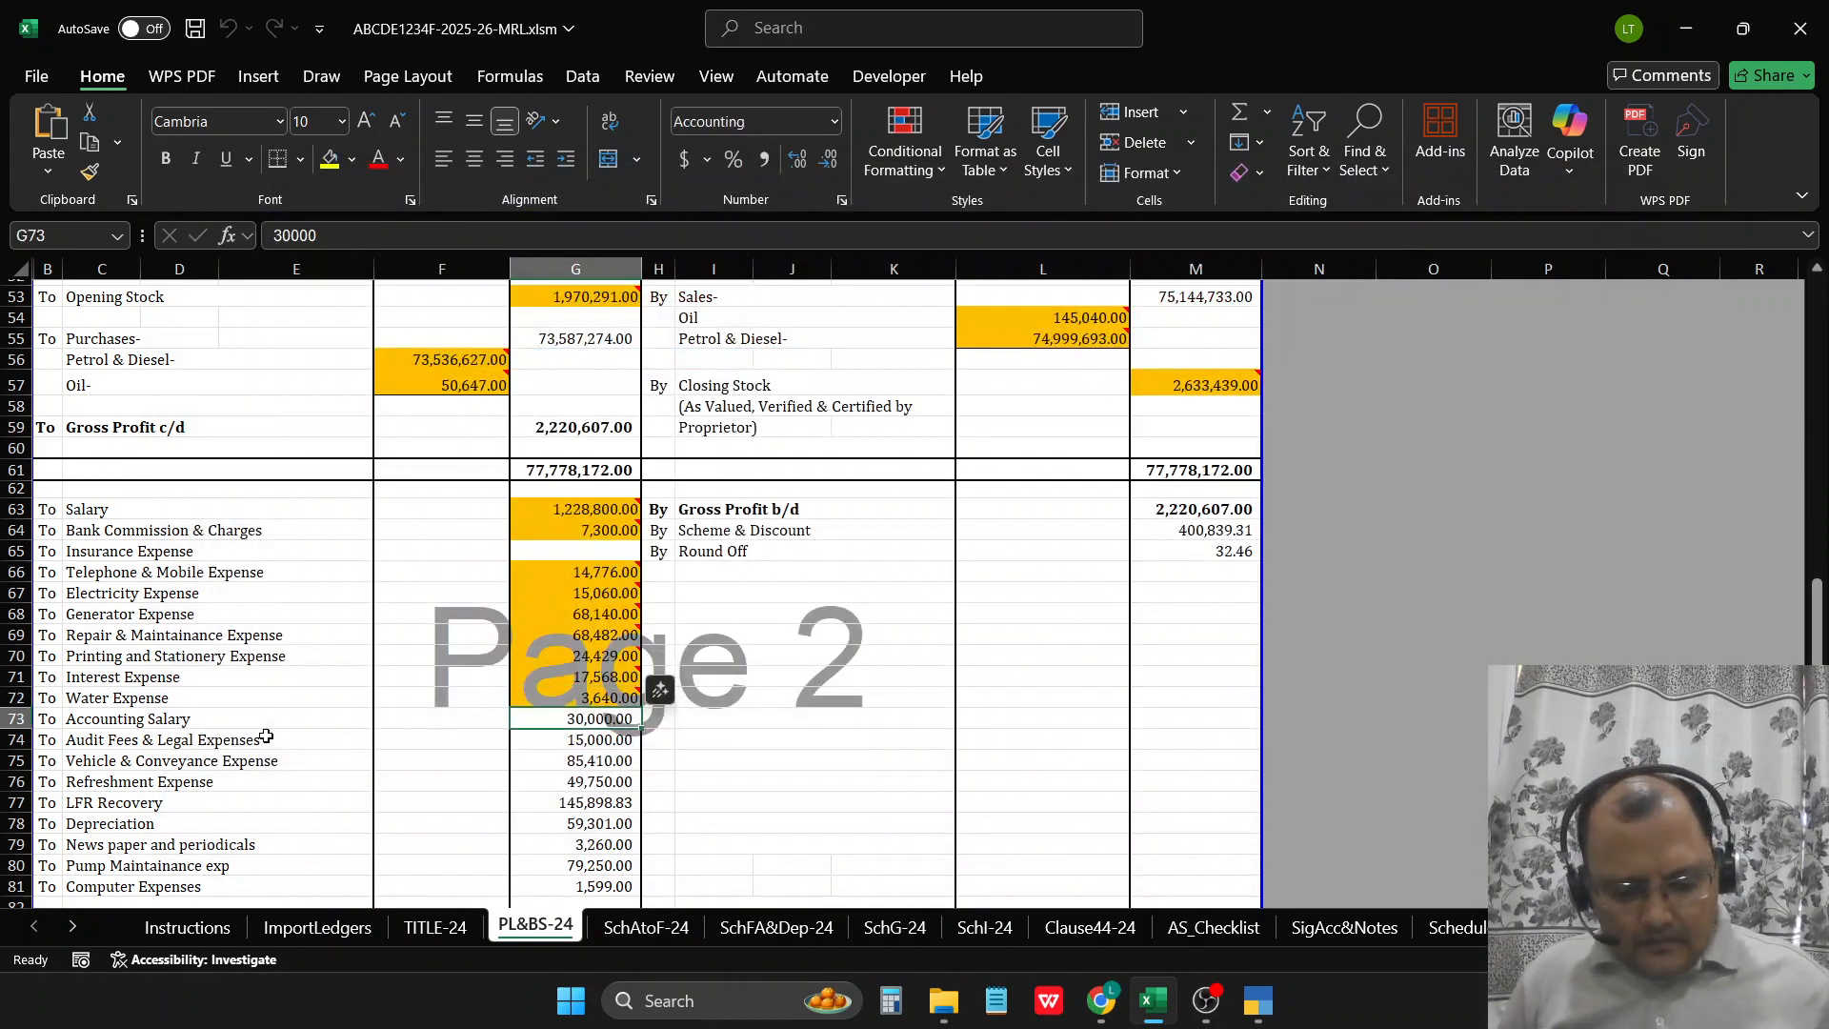
Step: Map the Accounting Salary amount to the Accounting Charges ledger
key(ctrl+q)
text(acc)
key(Tab)
key(Tab)
key(space)
key(Tab)
key(space)
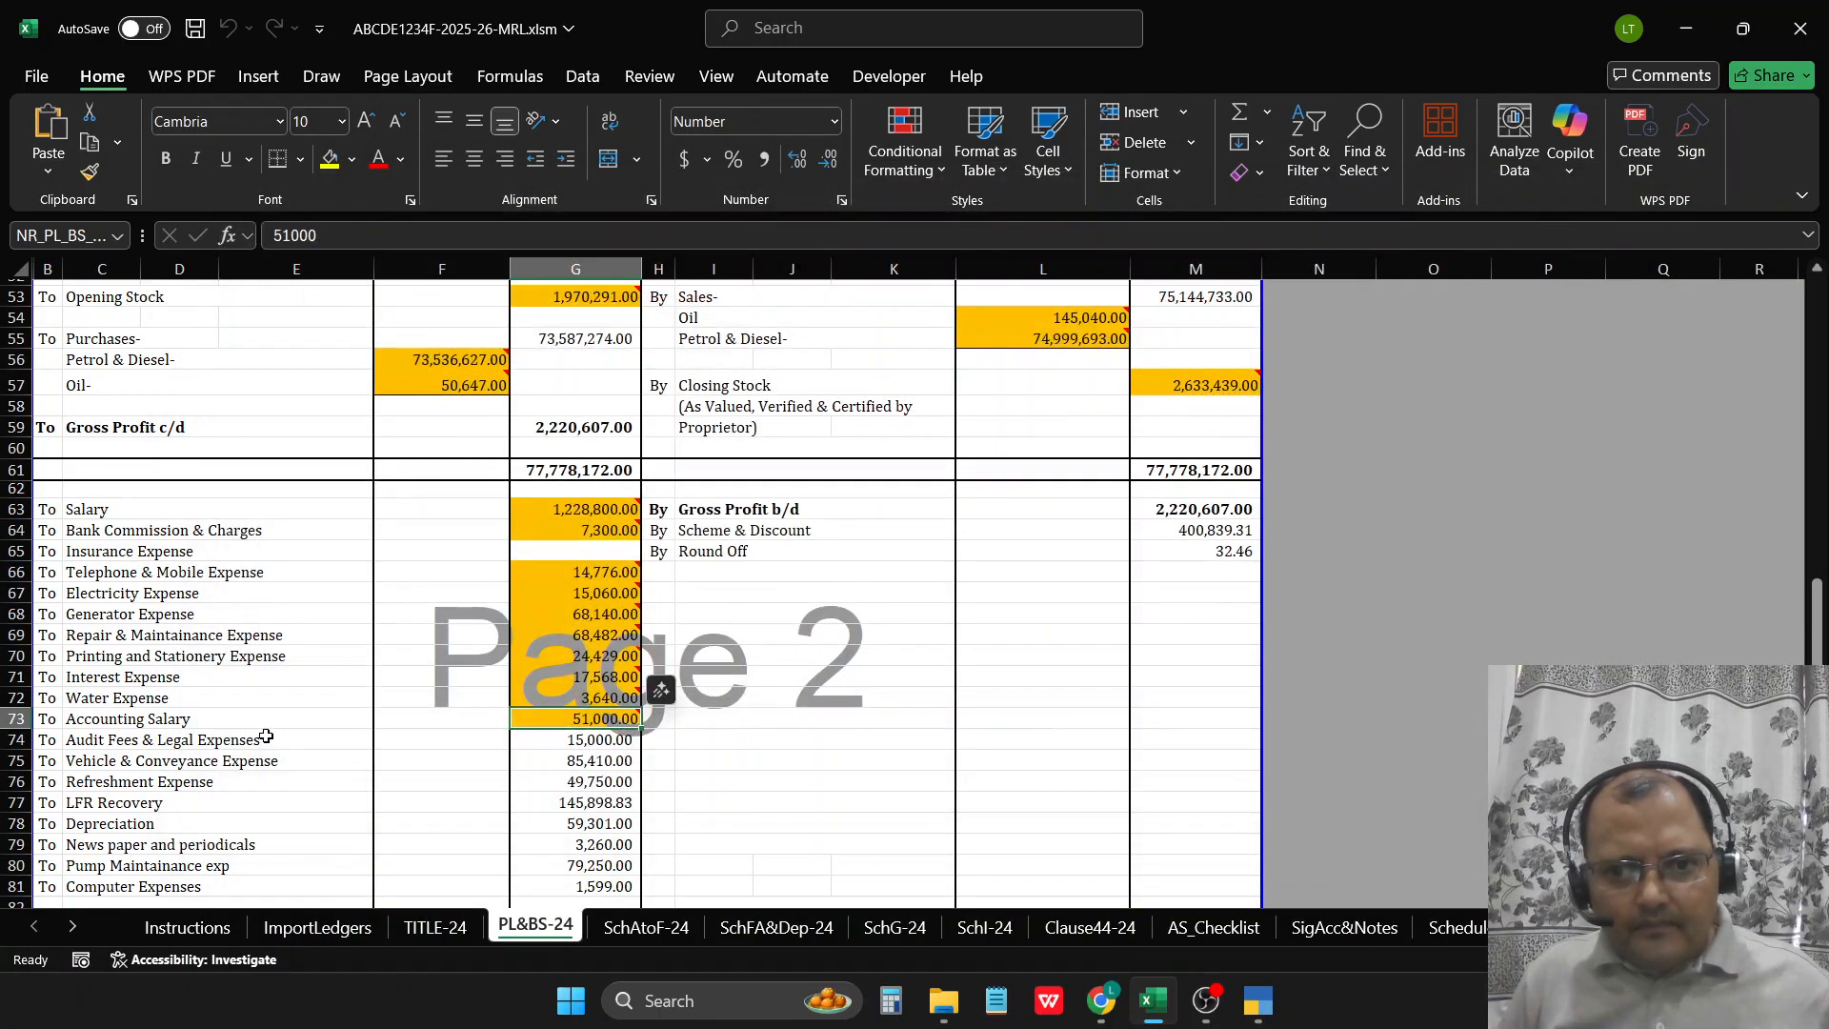
Step: Map the Audit Fees & Legal Expenses amount to the Audit Fees Exp. ledger
key(ctrl+q)
text(au)
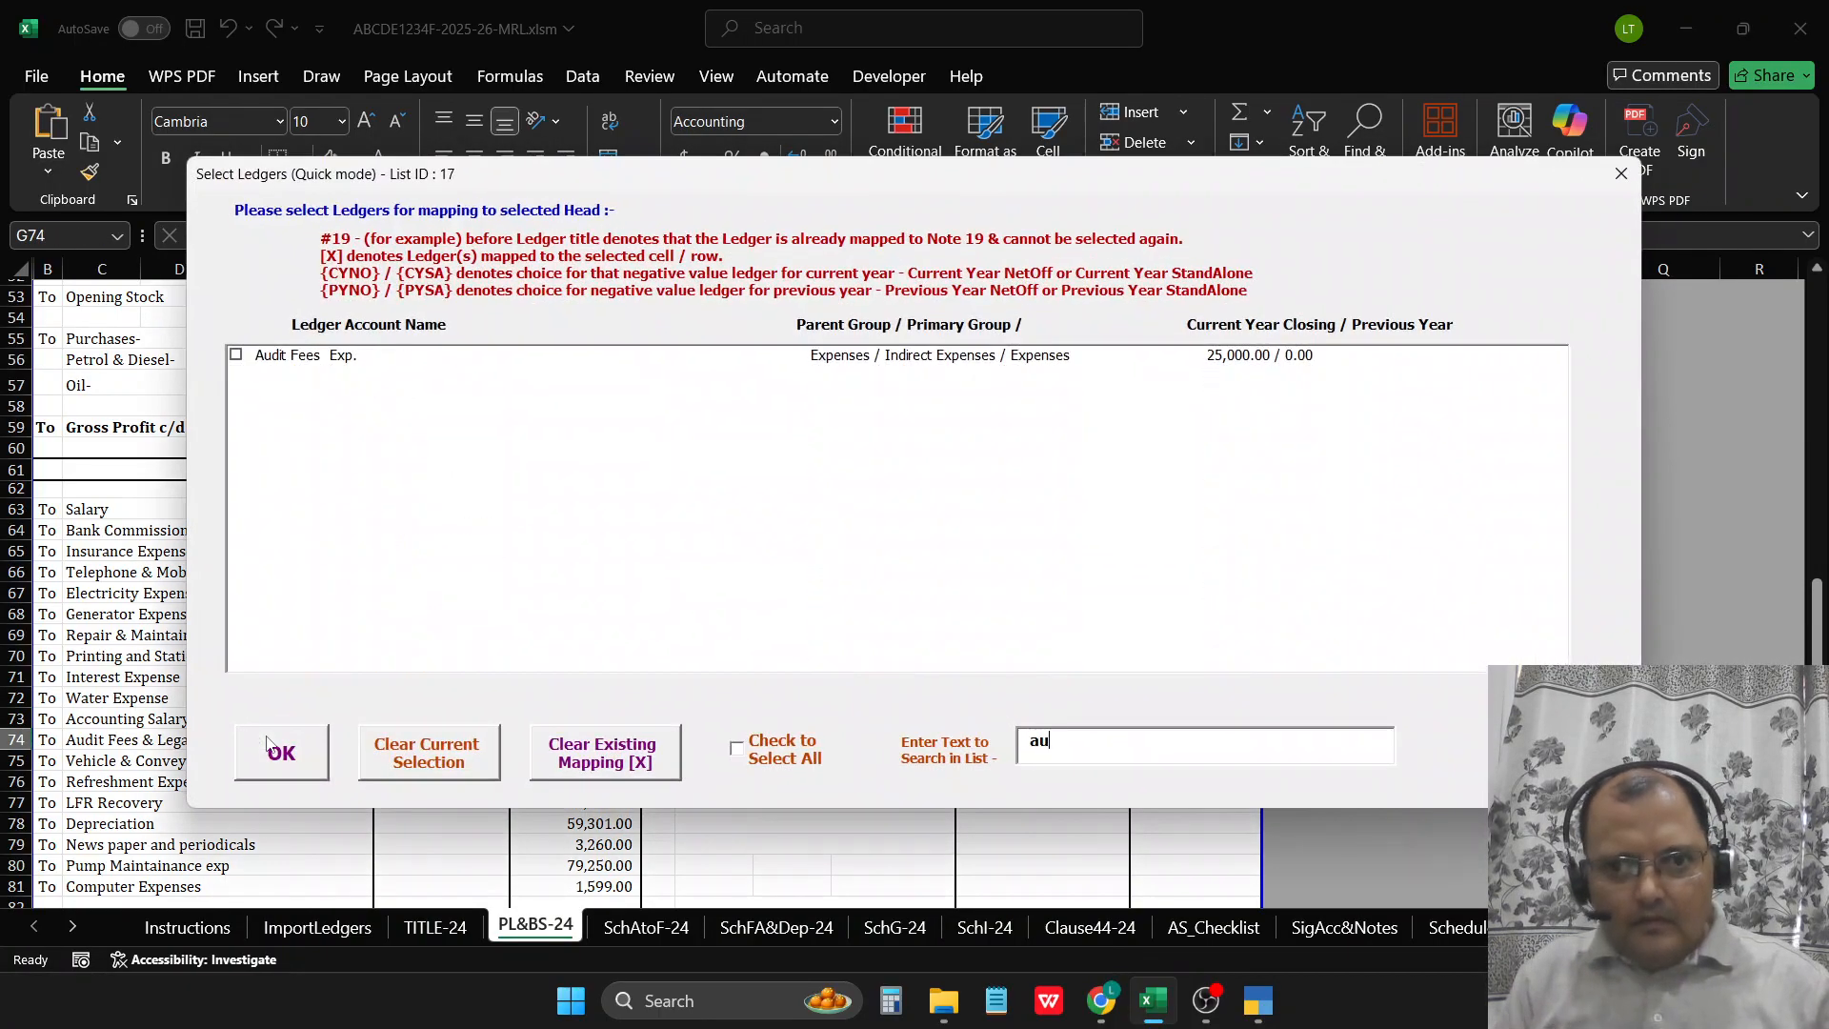
key(Tab)
key(Tab)
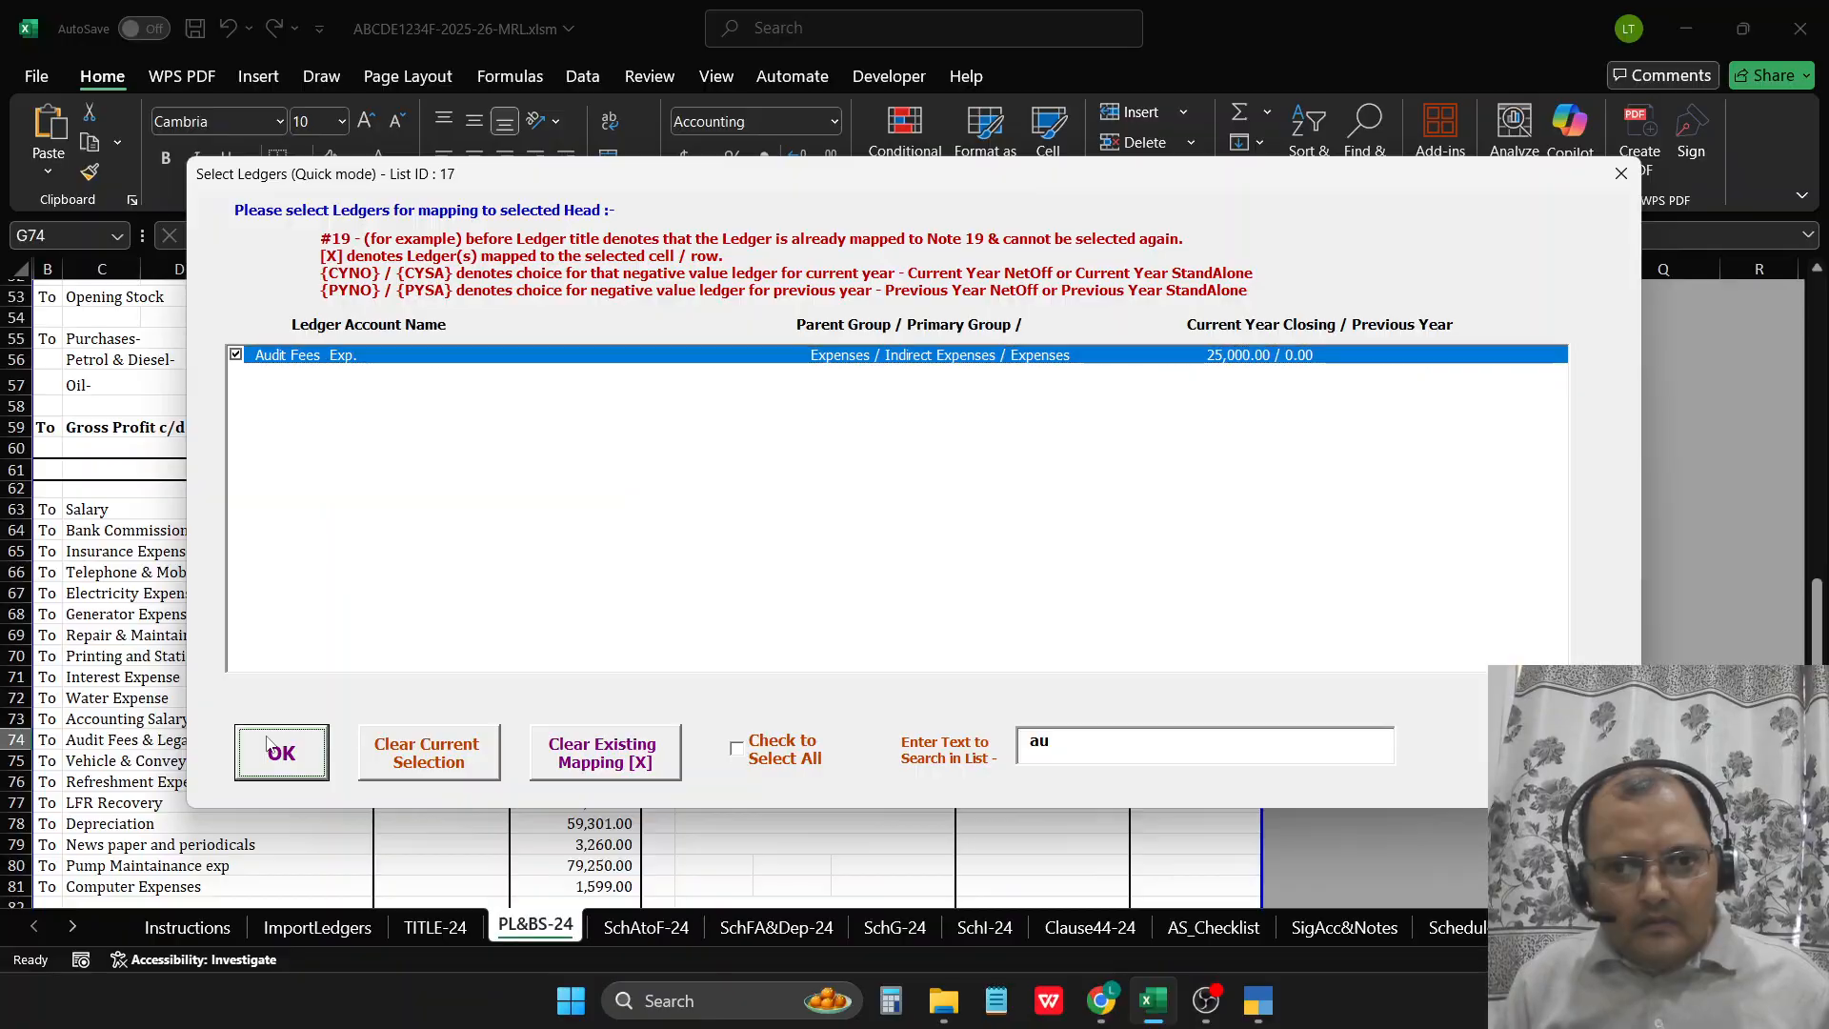
key(space)
key(Tab)
key(space)
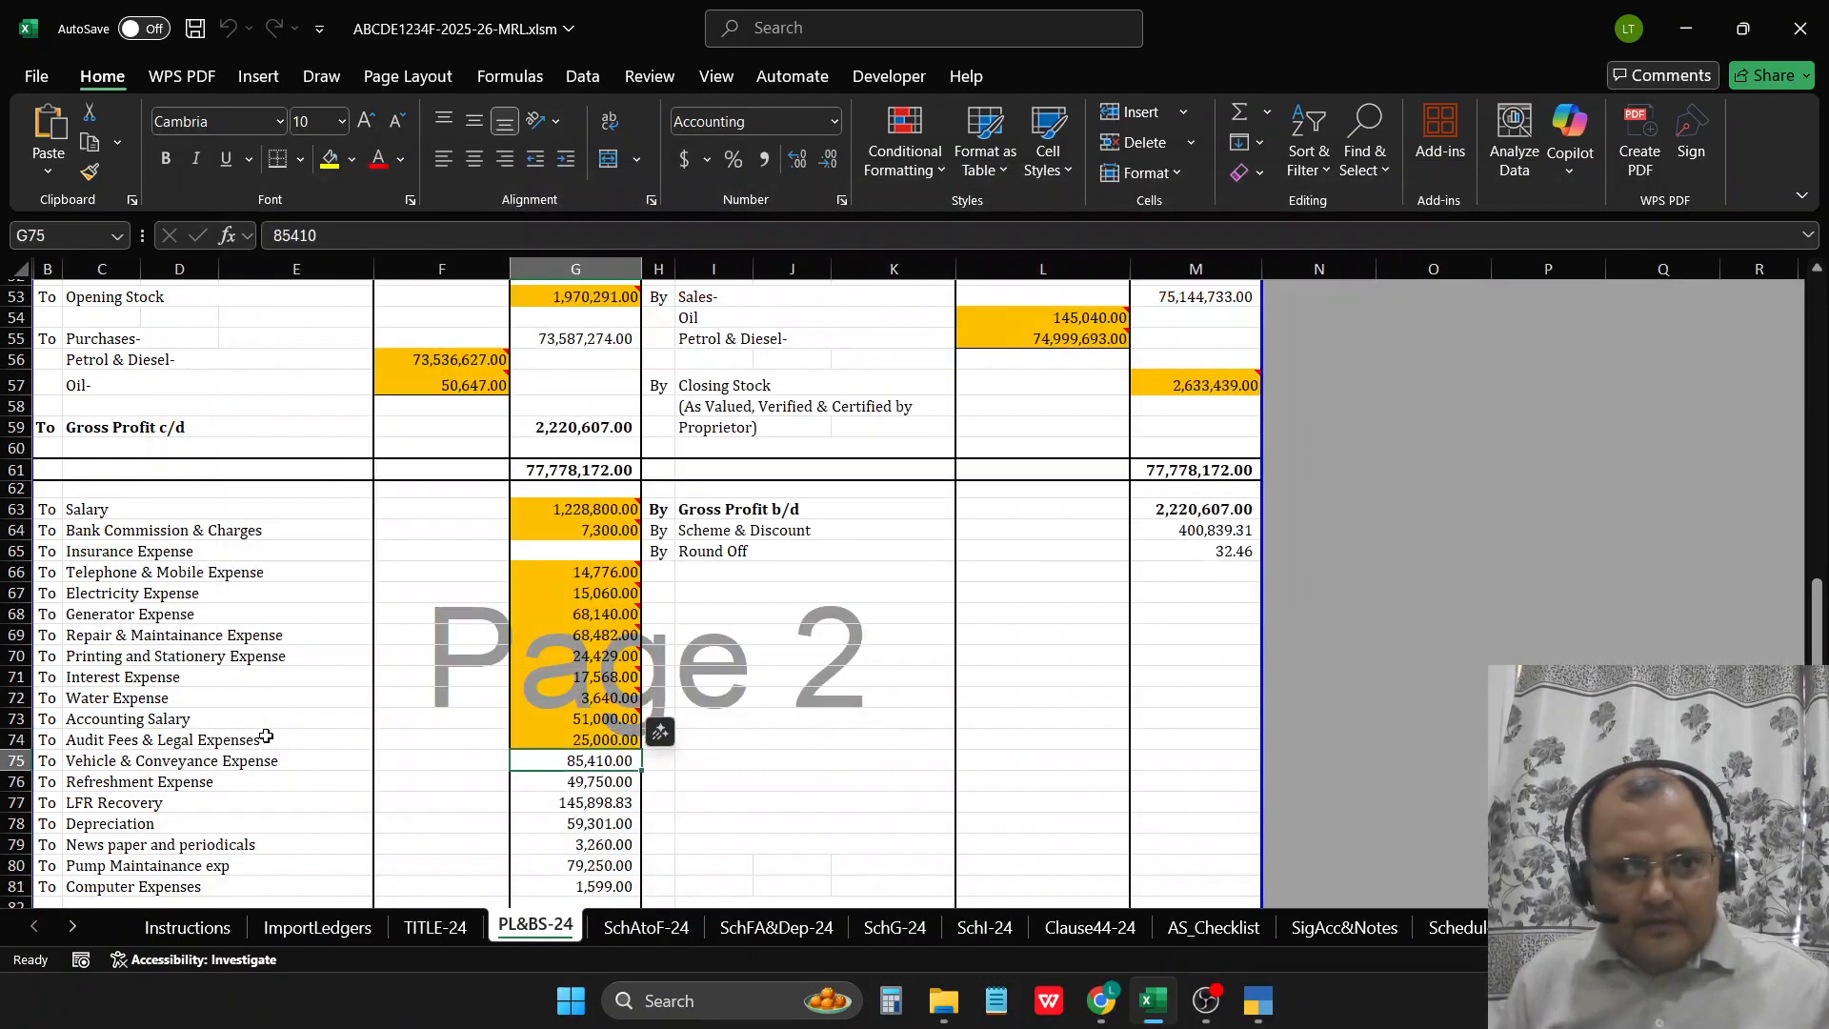
Step: Map the Vehicle & Conveyance Expense amount to the VEHICLE & CONVEYNIANCE EXPENSES ledger
text(vehi)
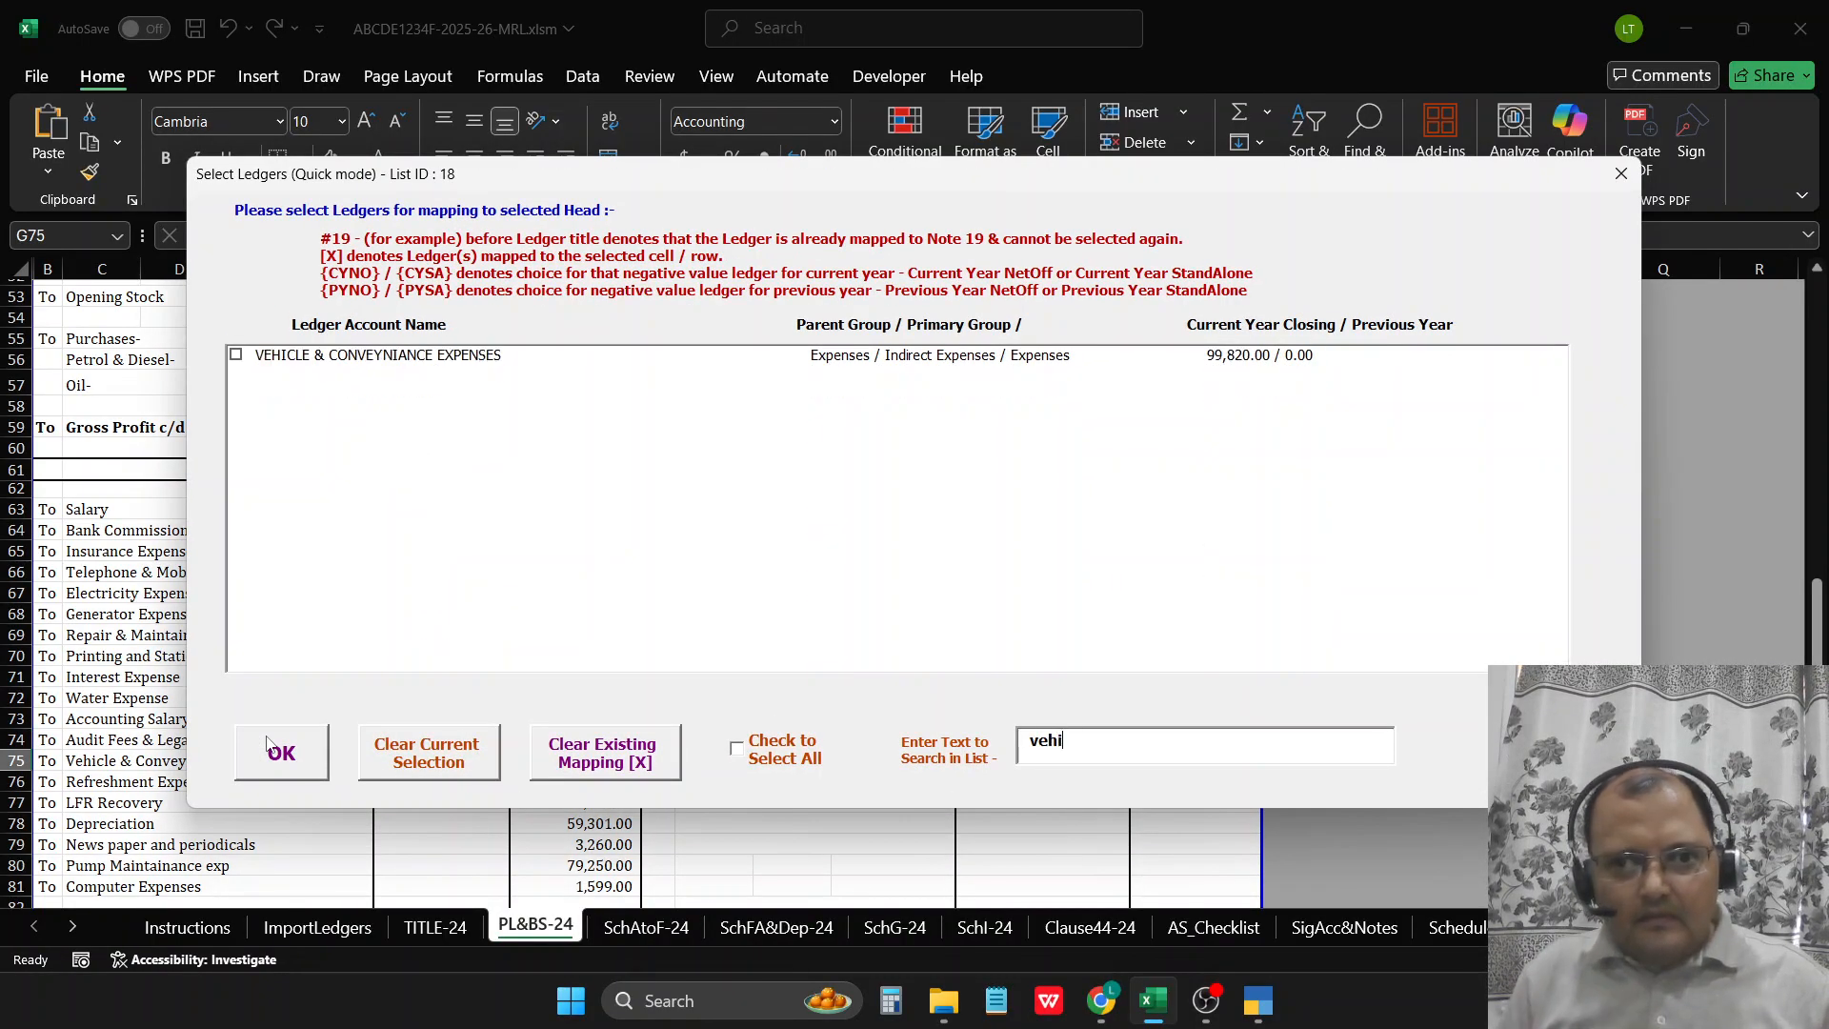
key(space)
key(Tab)
key(space)
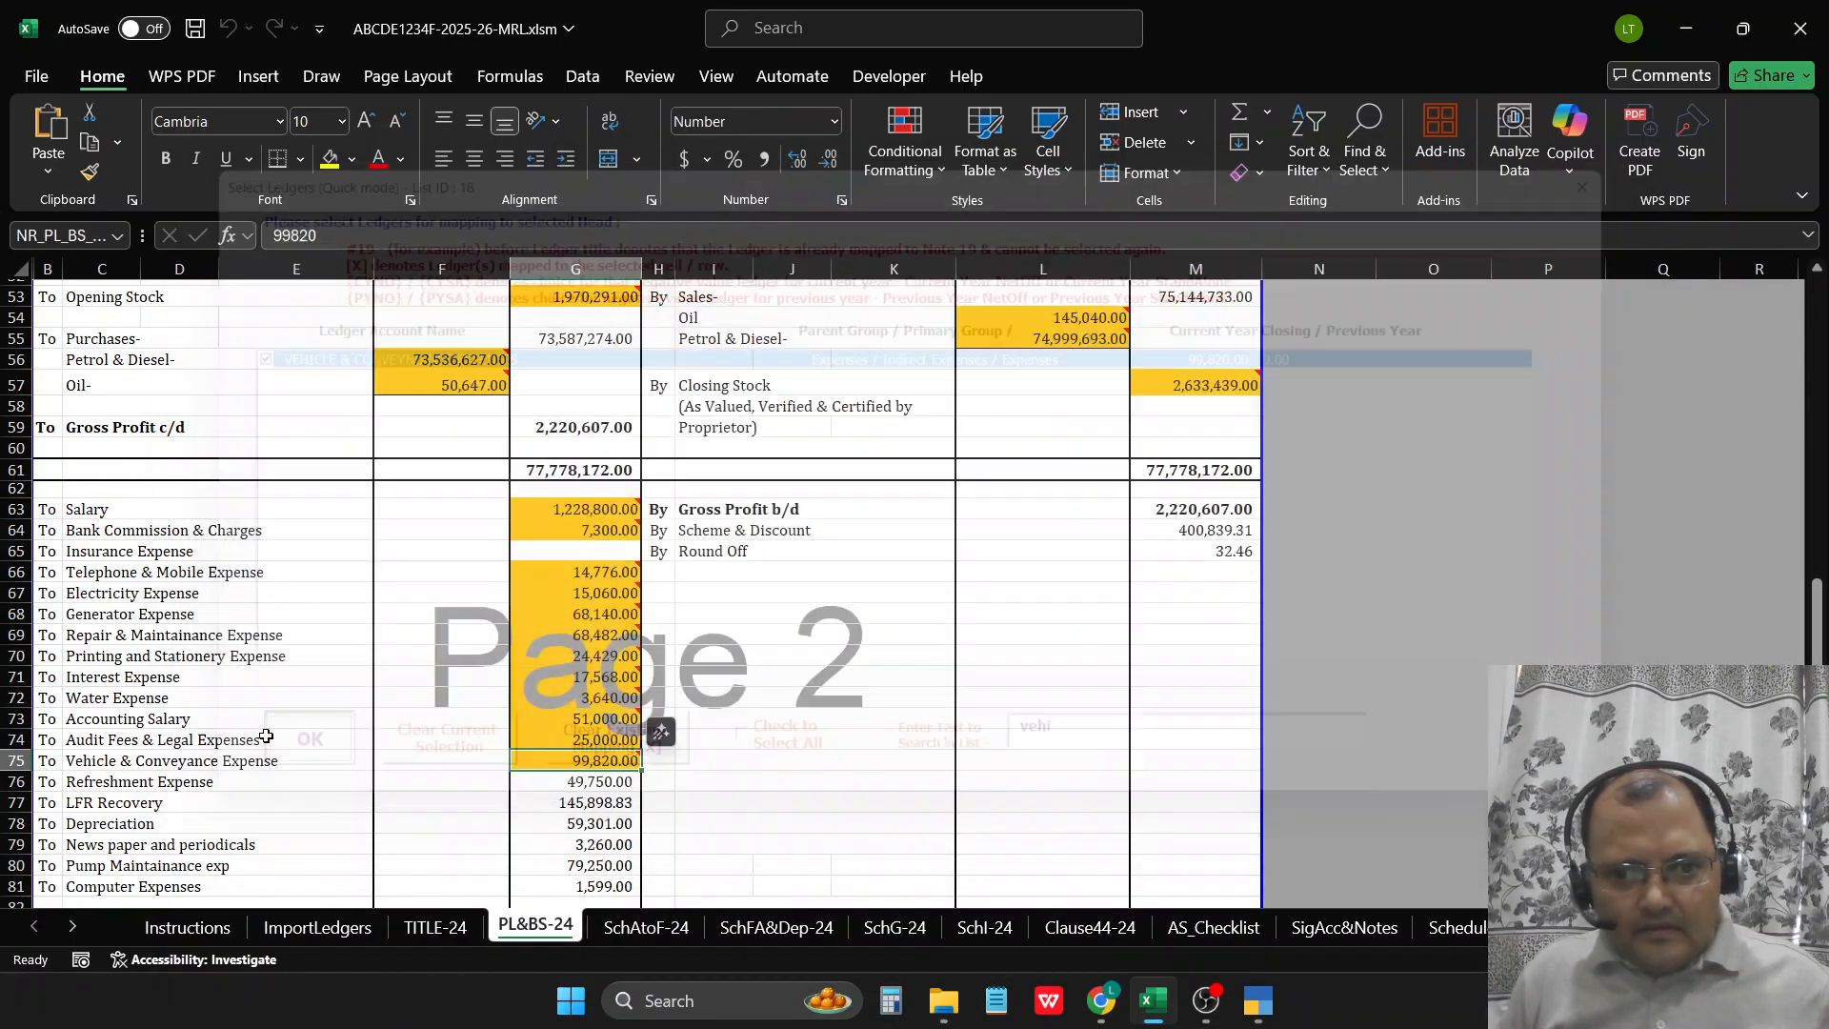
Step: Map the Refreshment Expense amount to the Refreshment Exp ledger
text(ref)
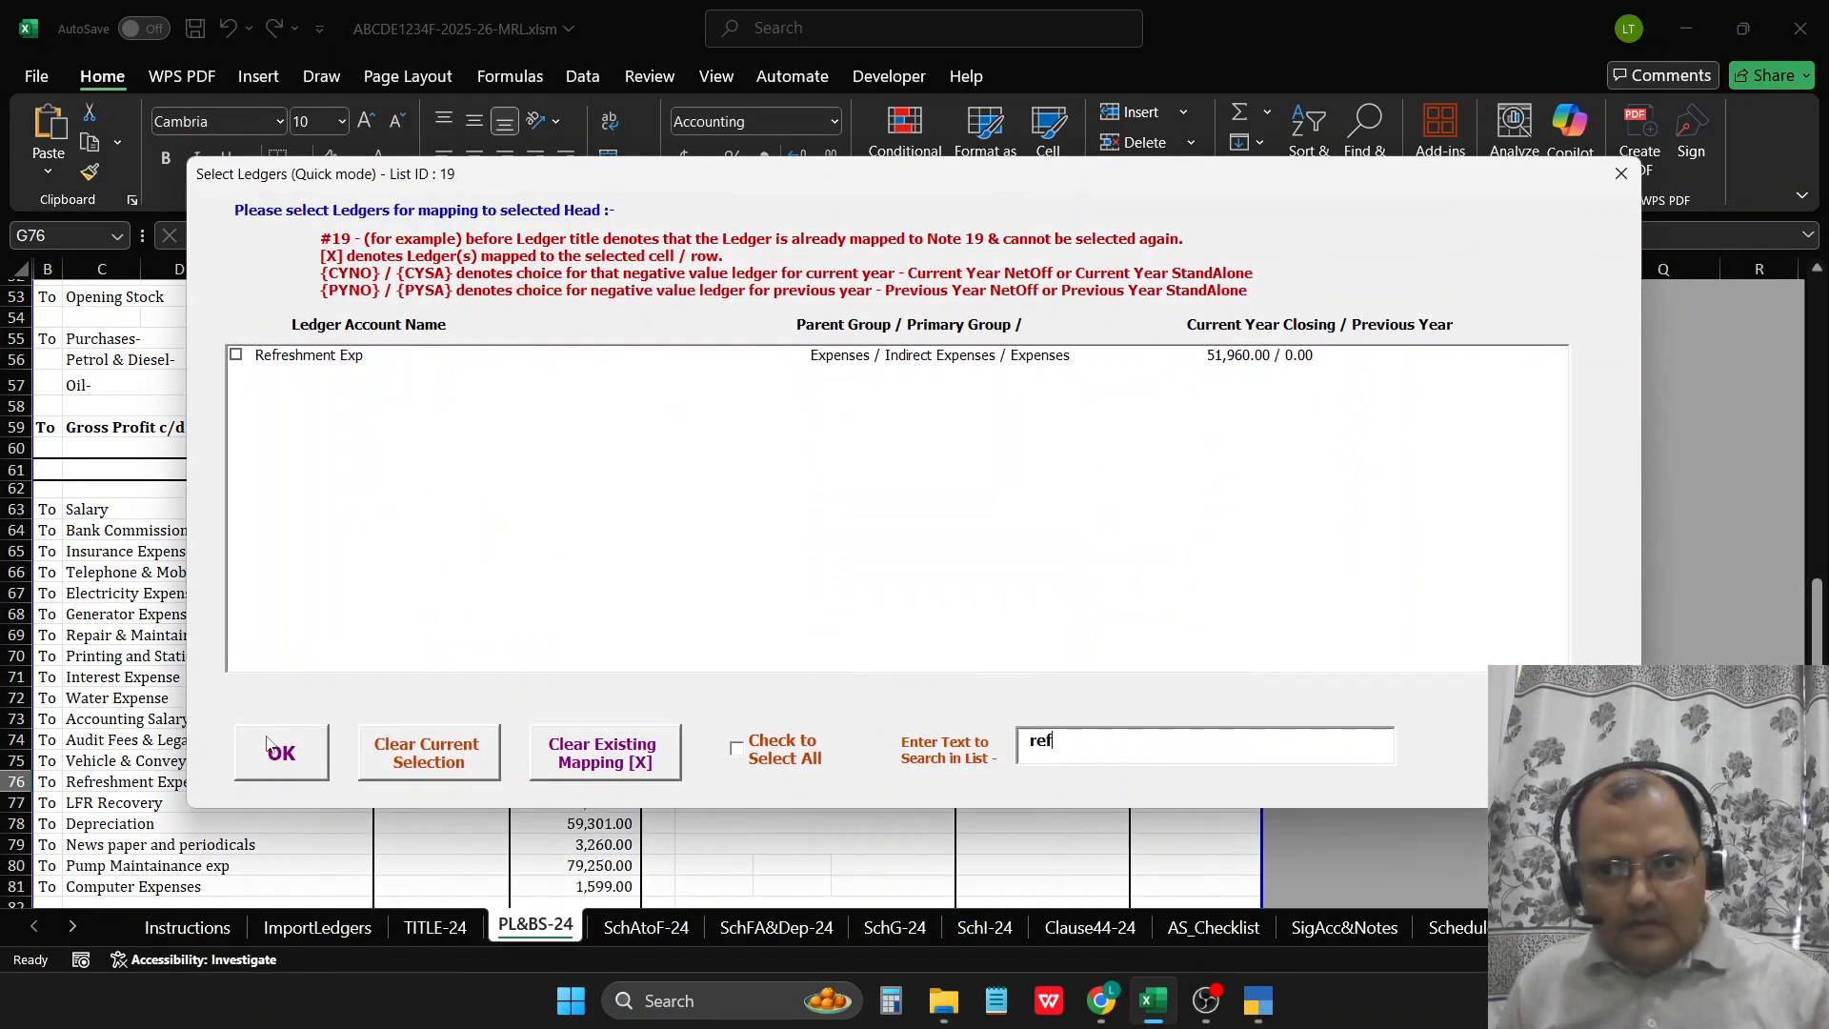
key(space)
key(Tab)
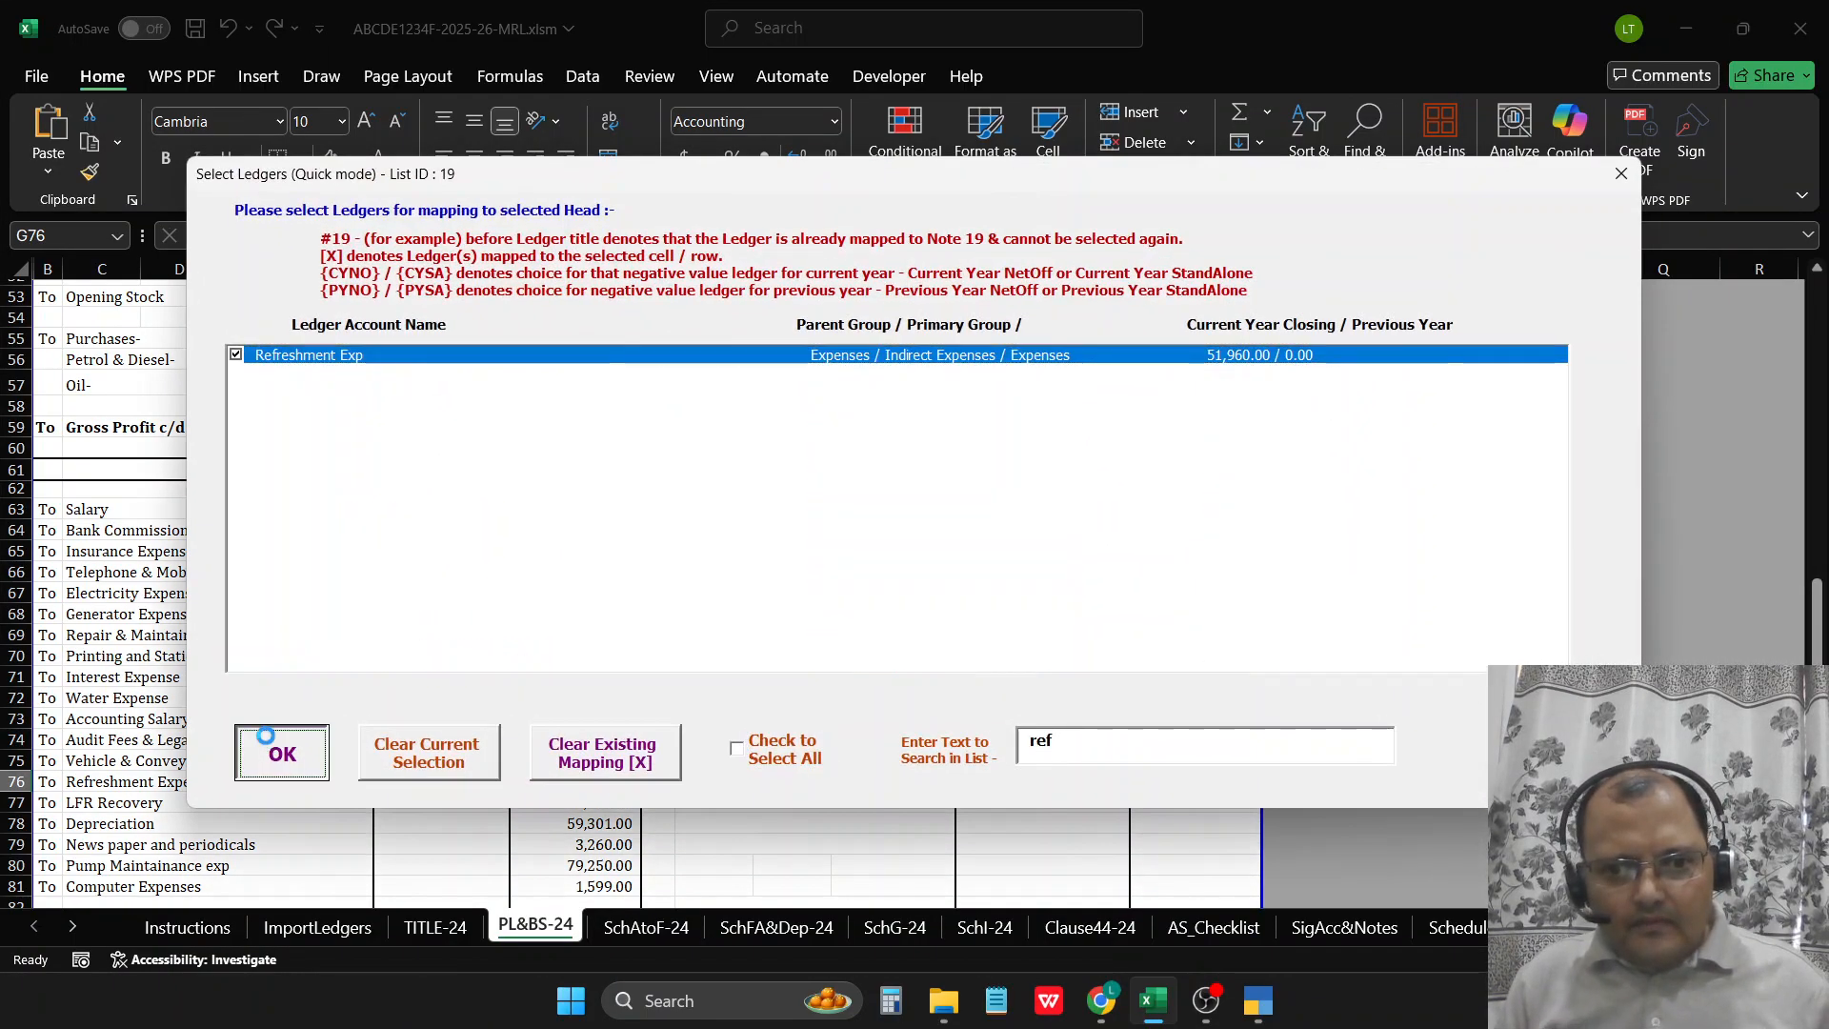
key(space)
key(Down)
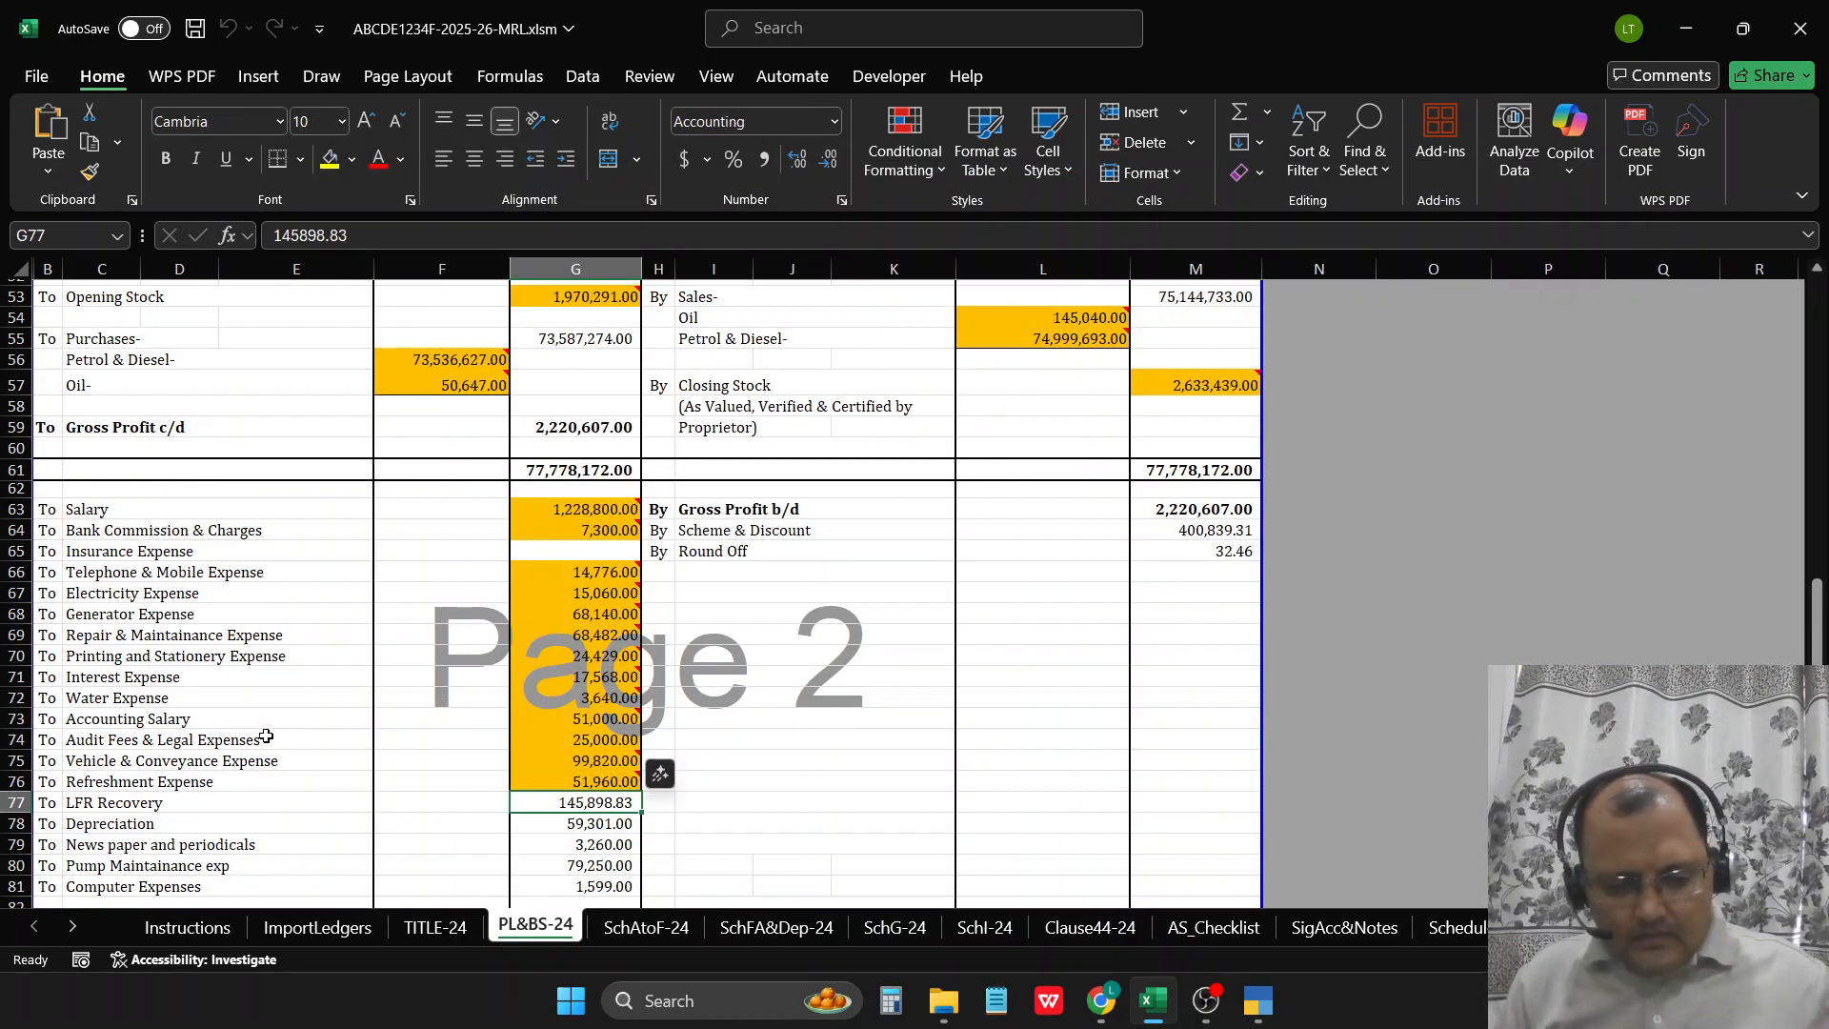
Step: Map the LFR Recovery amount to the Depreciation A/c ledger
key(ctrl+q)
text(d)
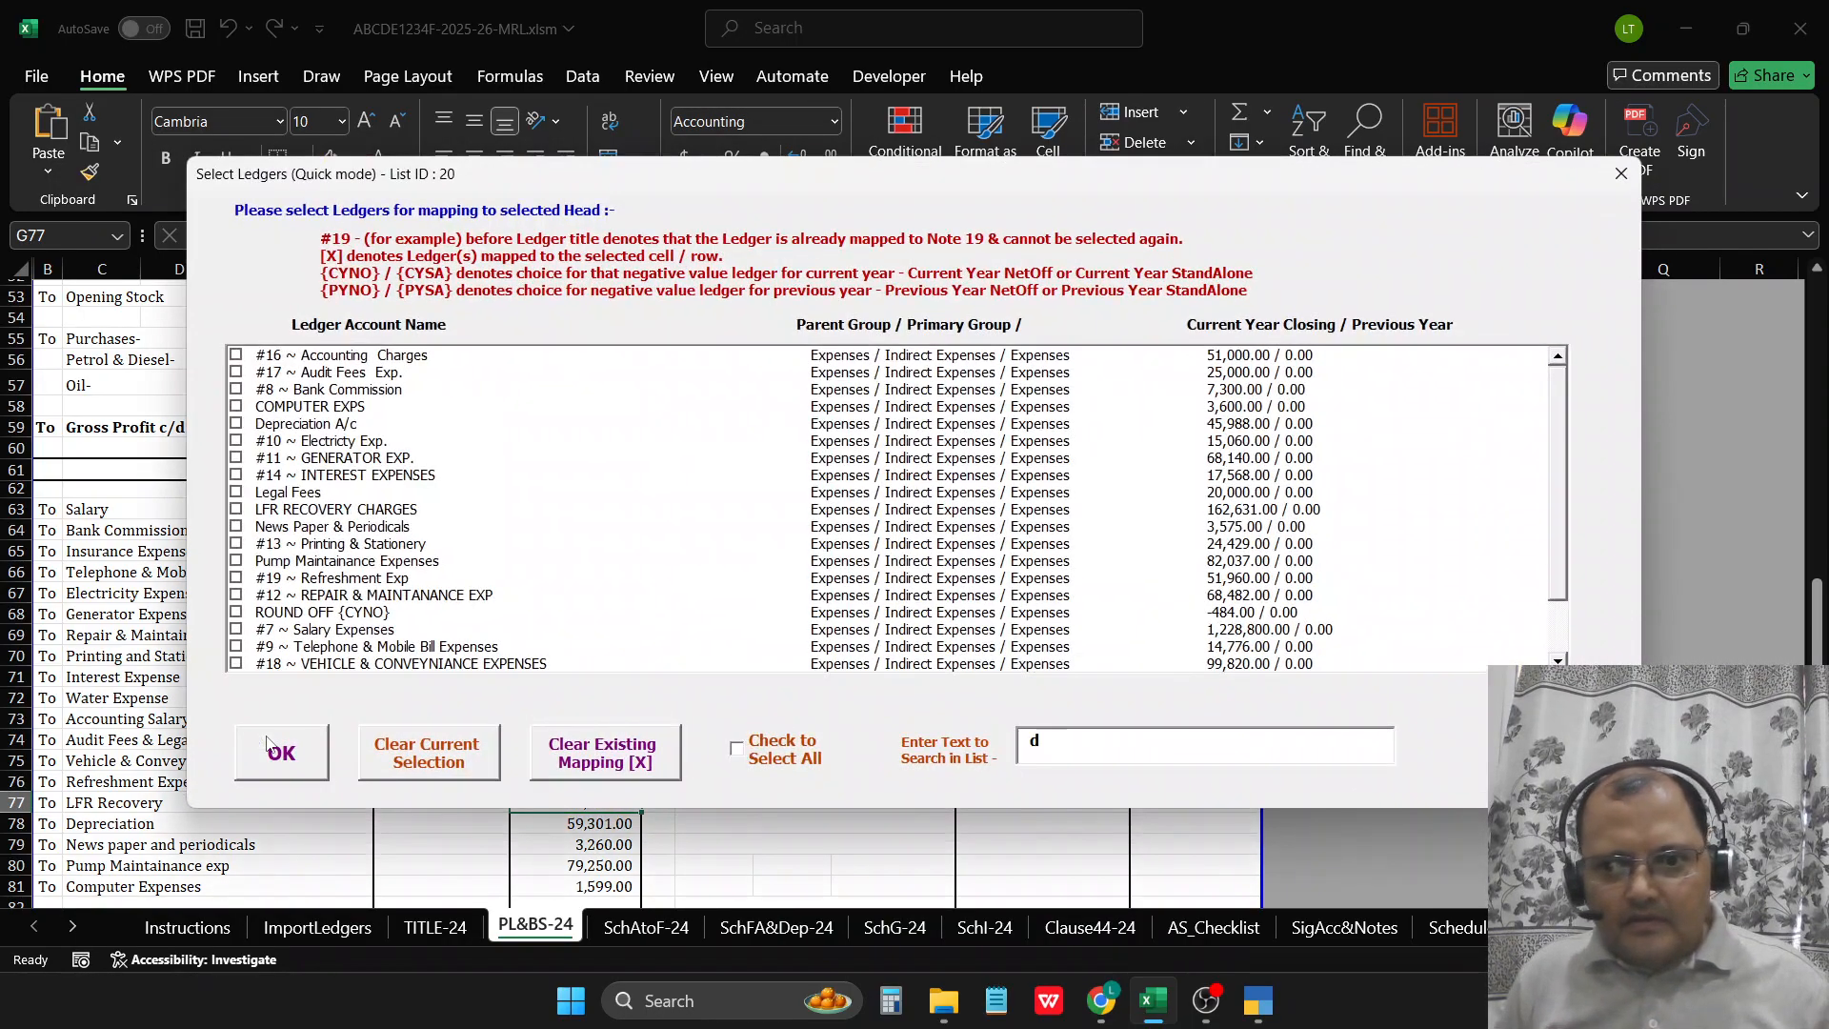
text(ep)
key(Tab)
key(Tab)
key(Tab)
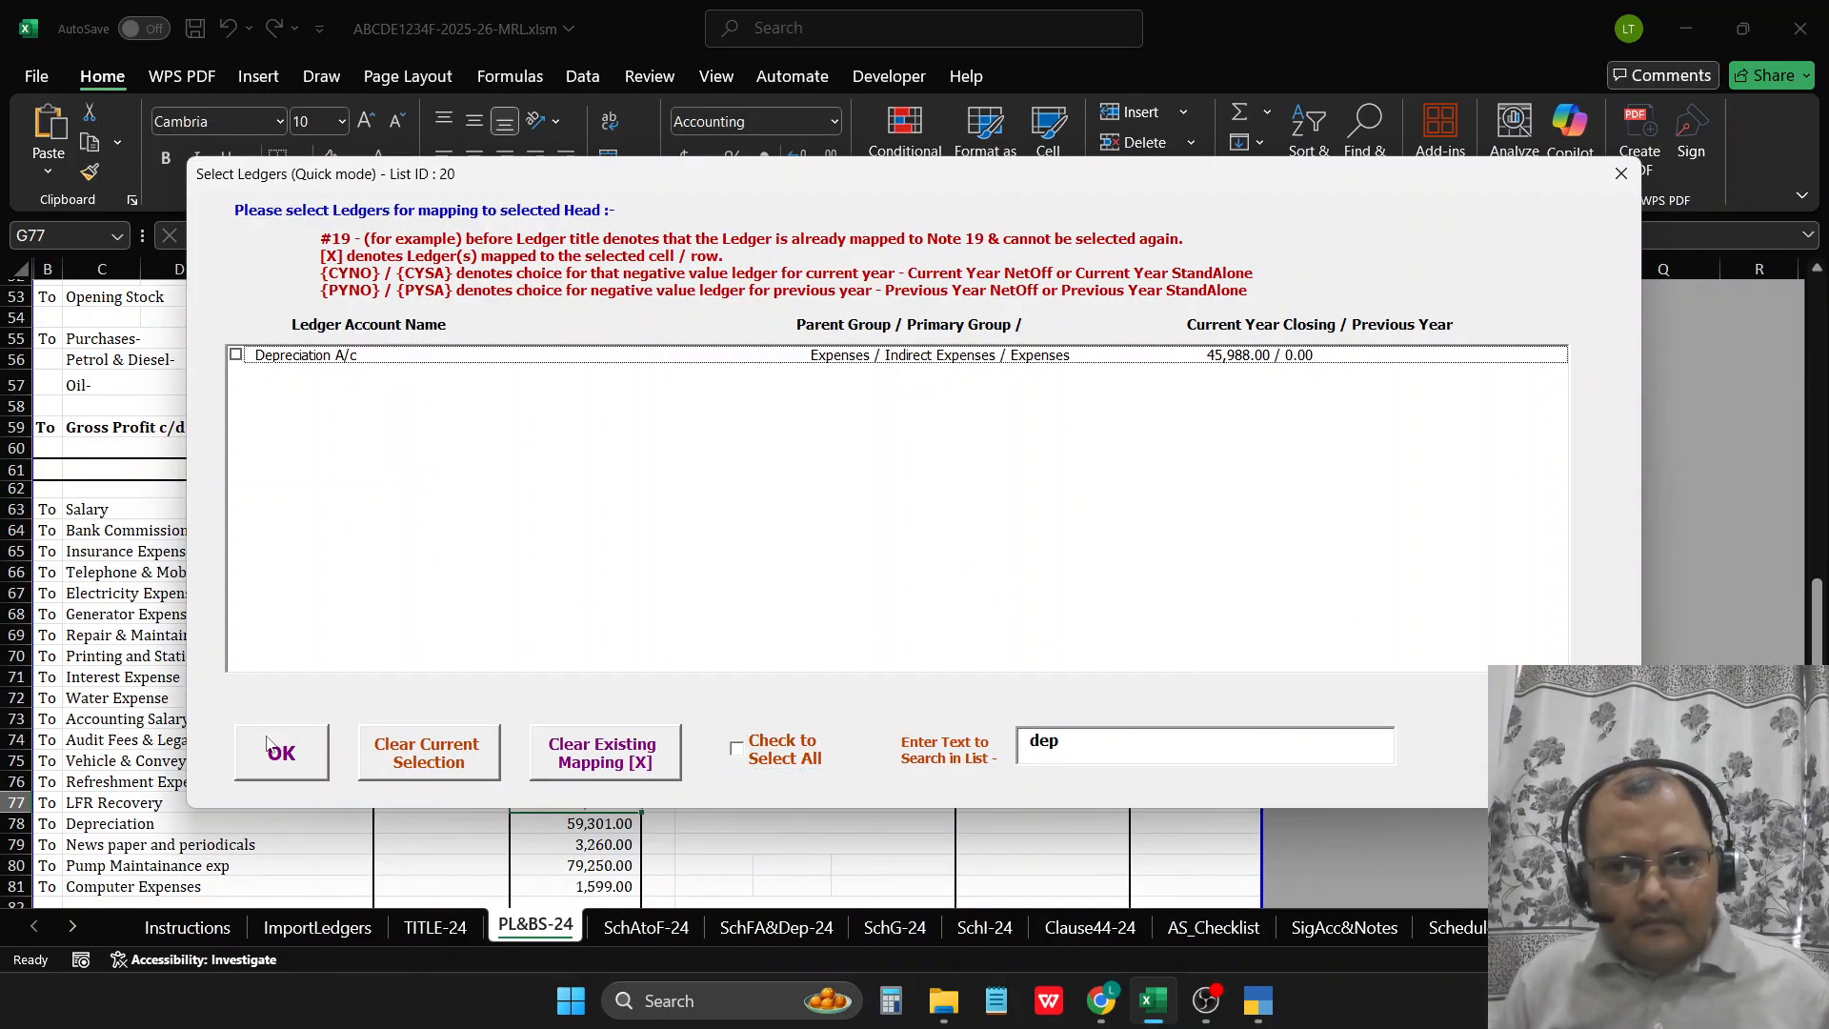
click(270, 360)
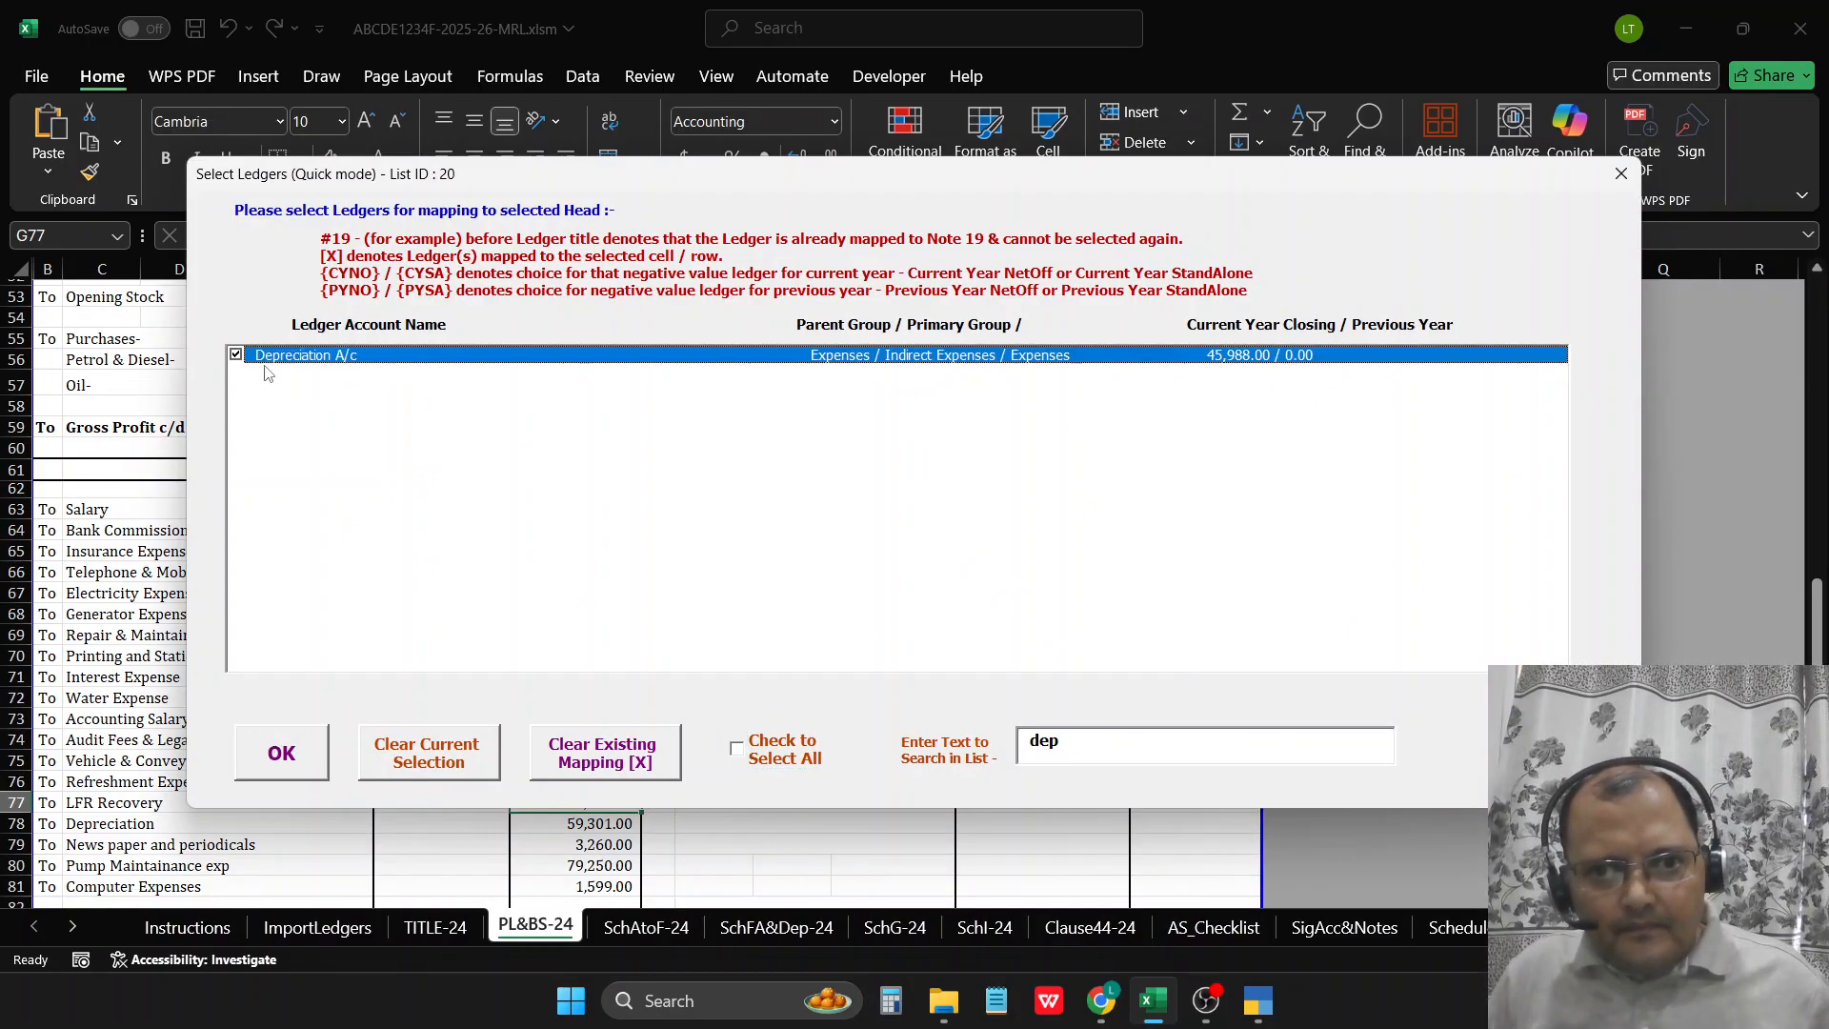
click(276, 766)
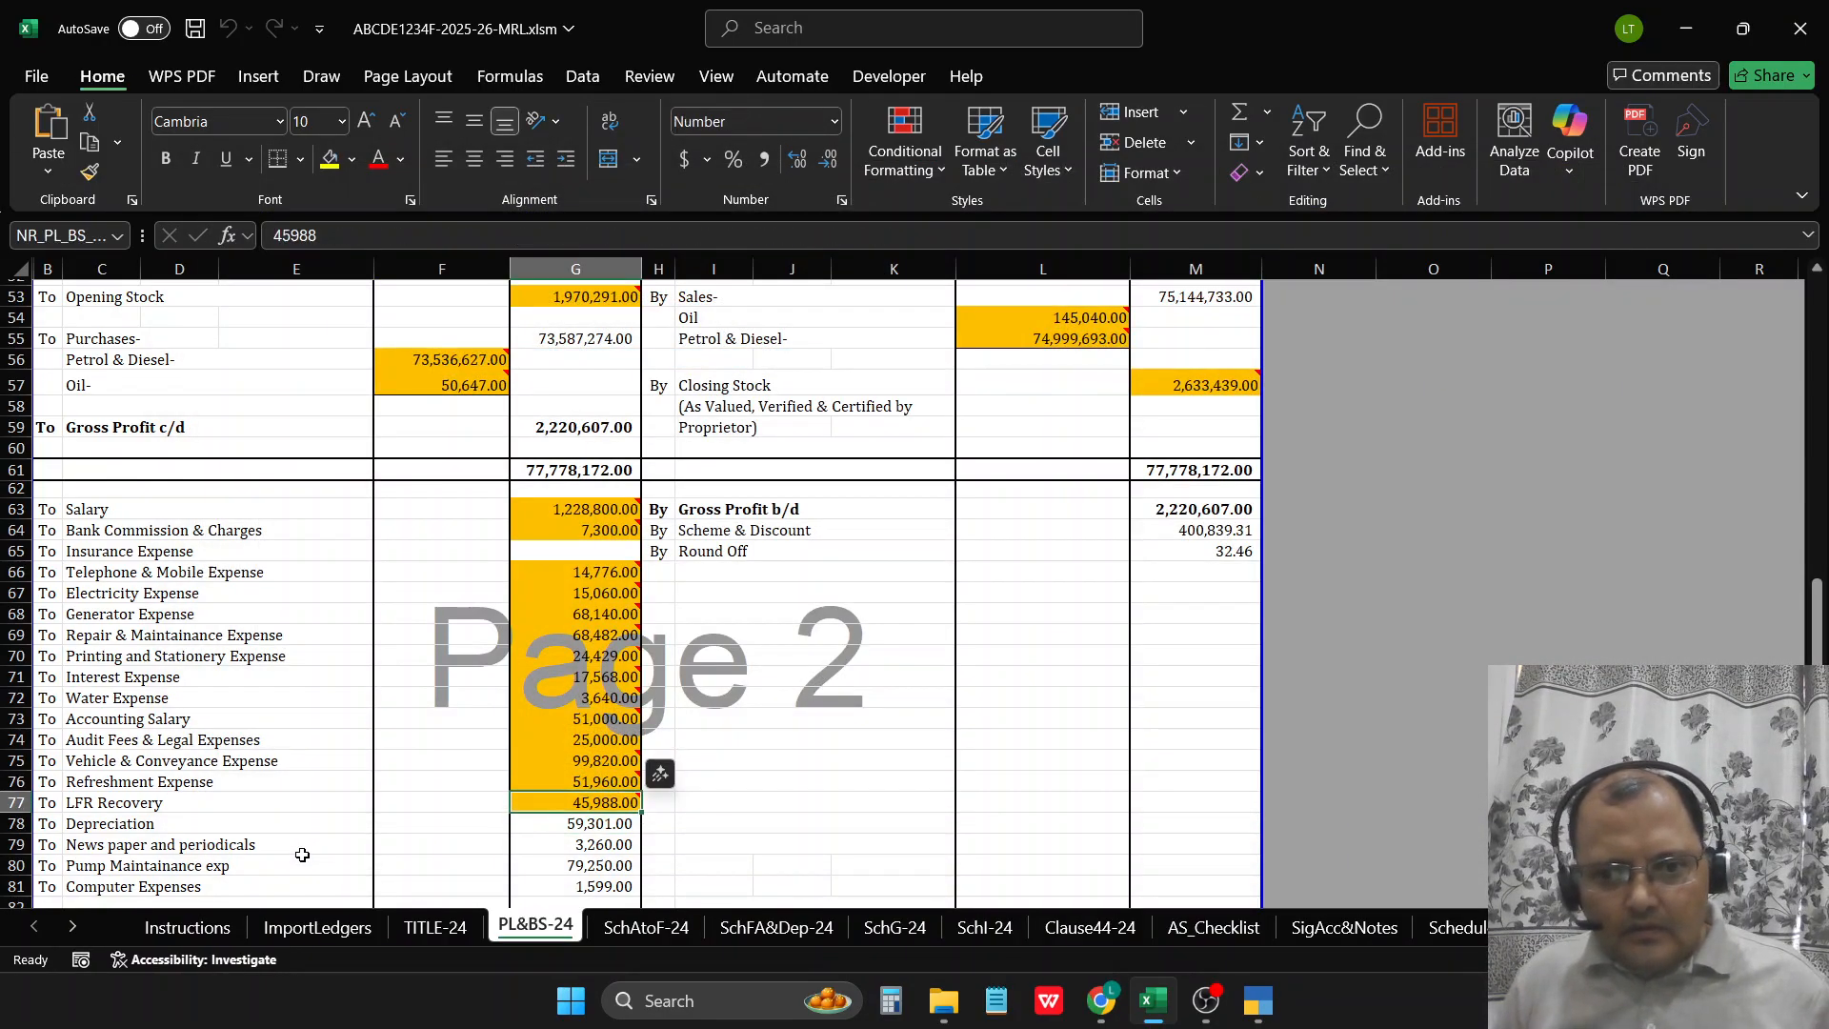
Step: Clear the existing Depreciation A/c ledger mapping from the LFR Recovery amount
scroll(302, 854, down, 3)
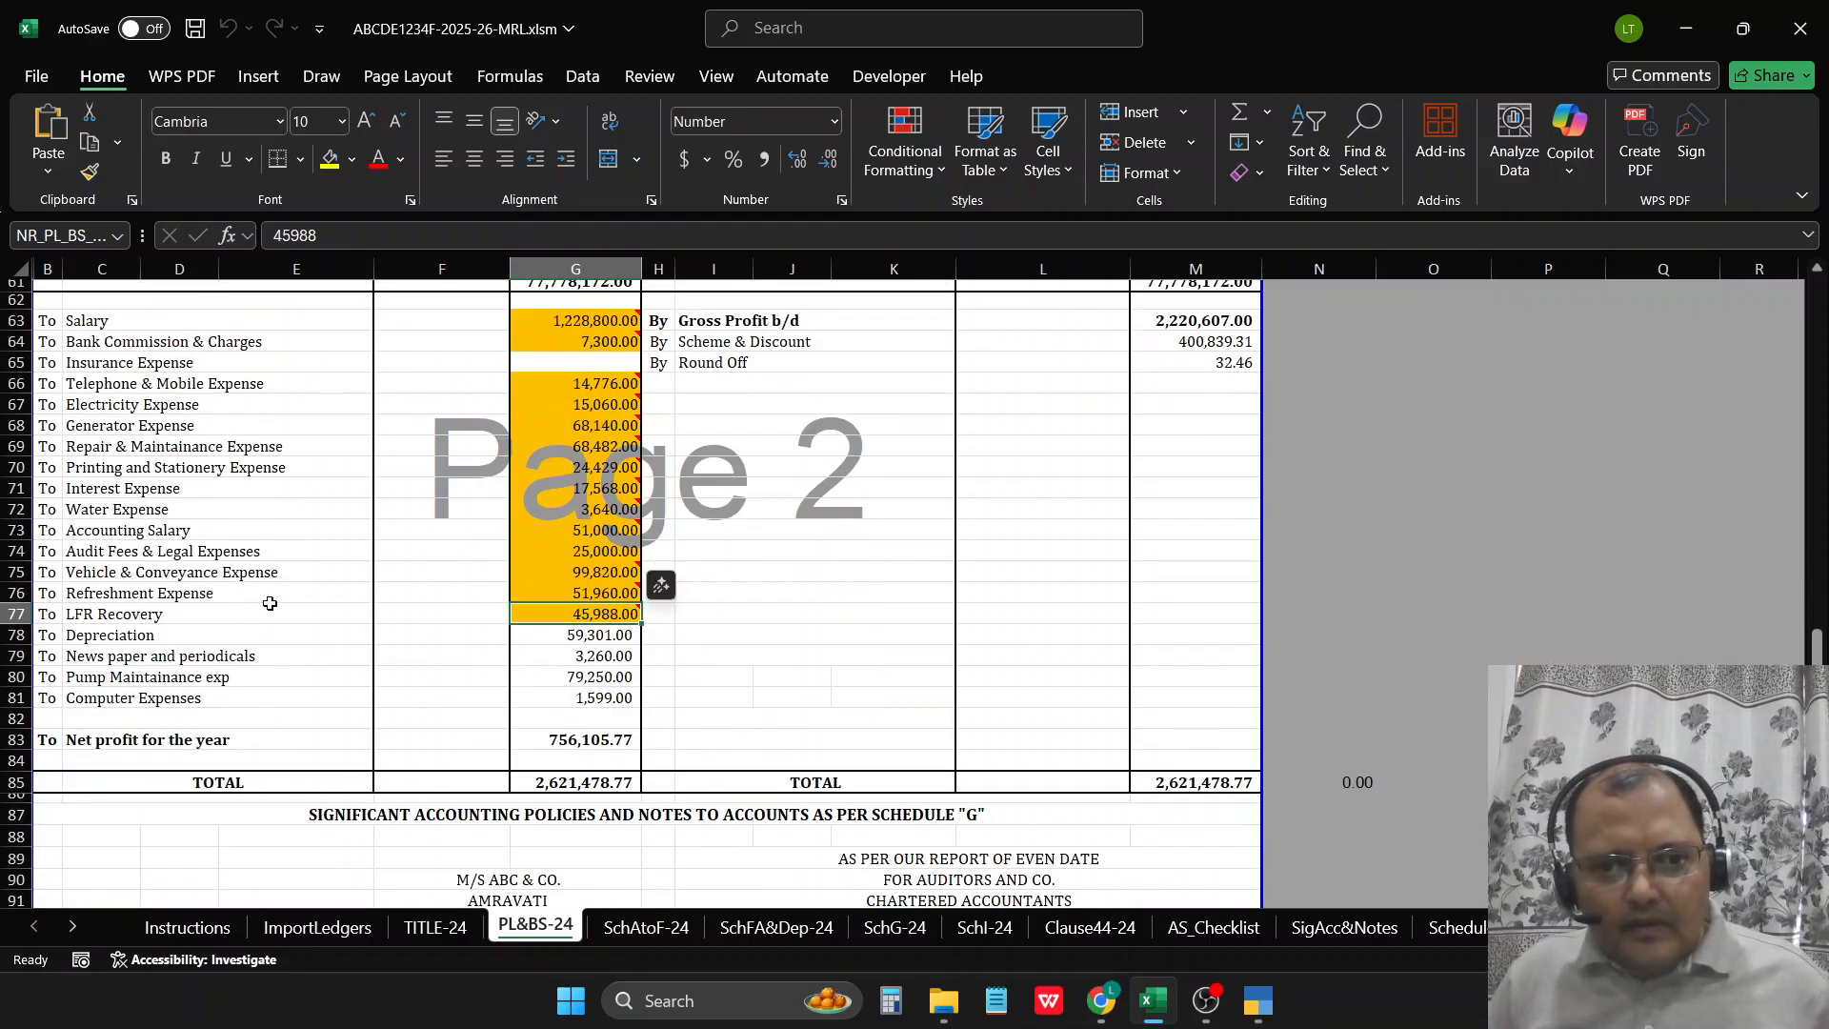
mouse_move(571, 614)
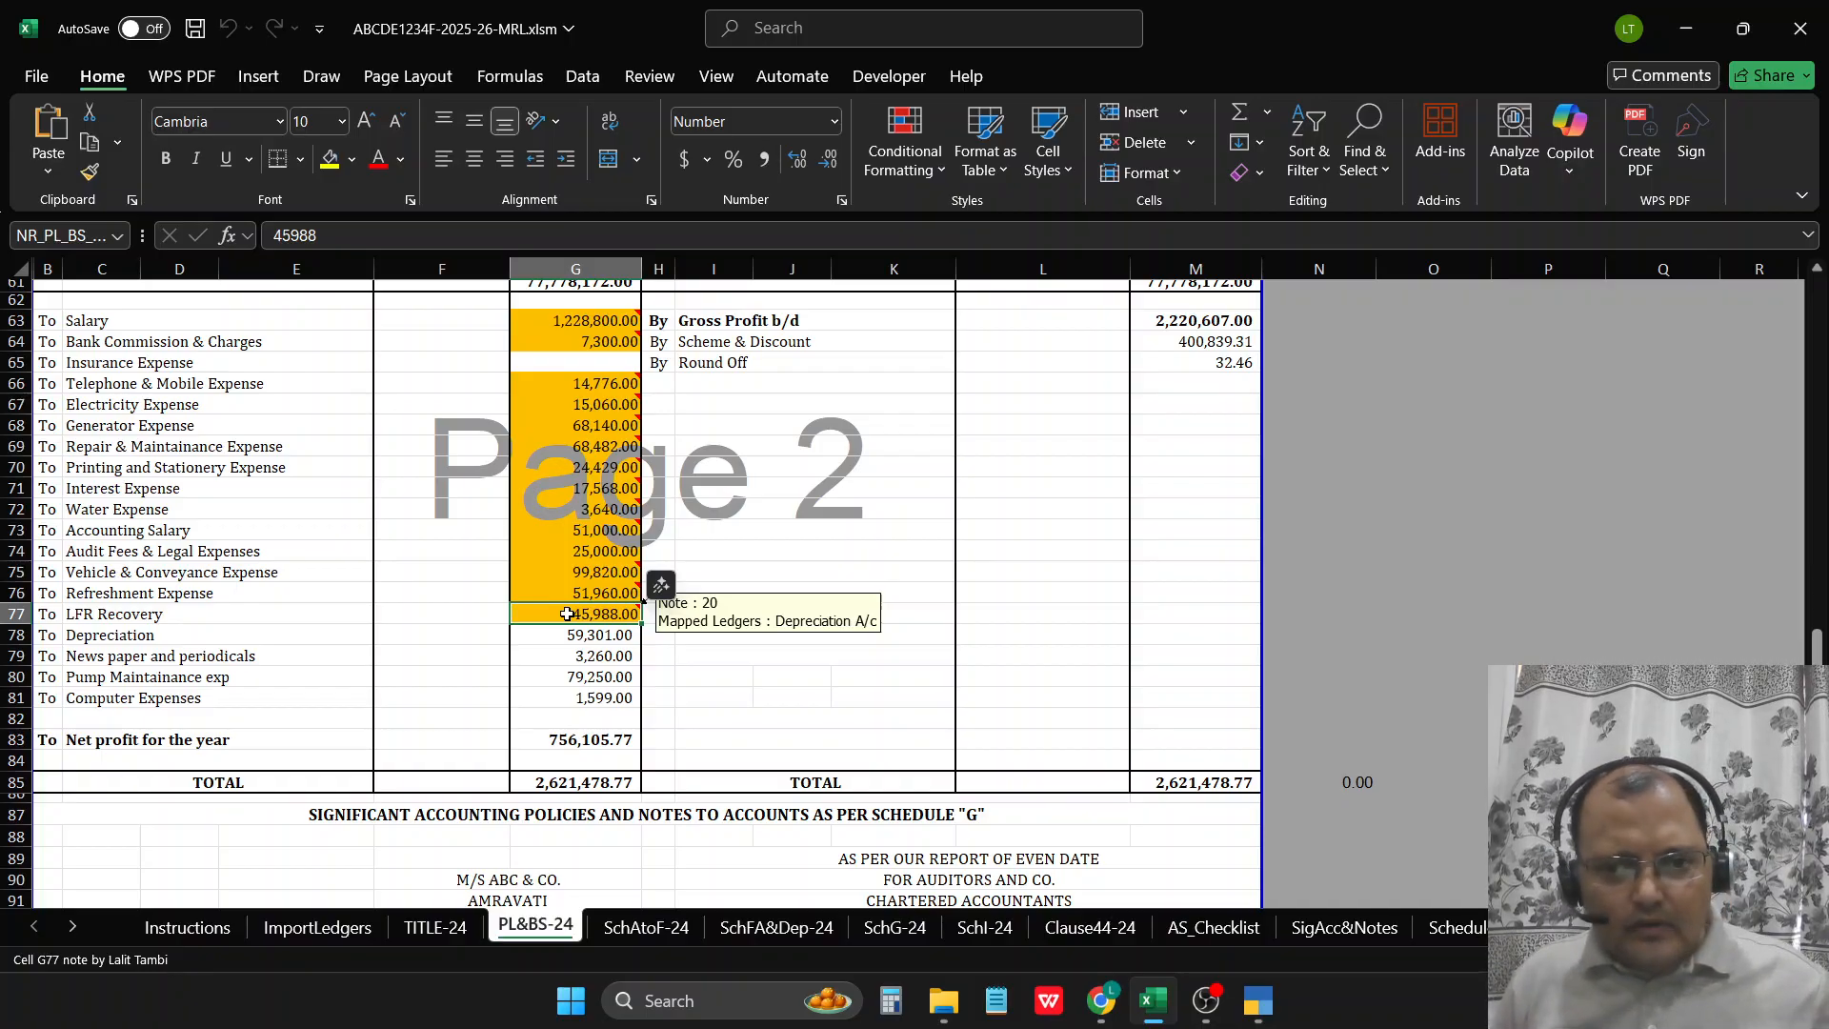
double_click(566, 614)
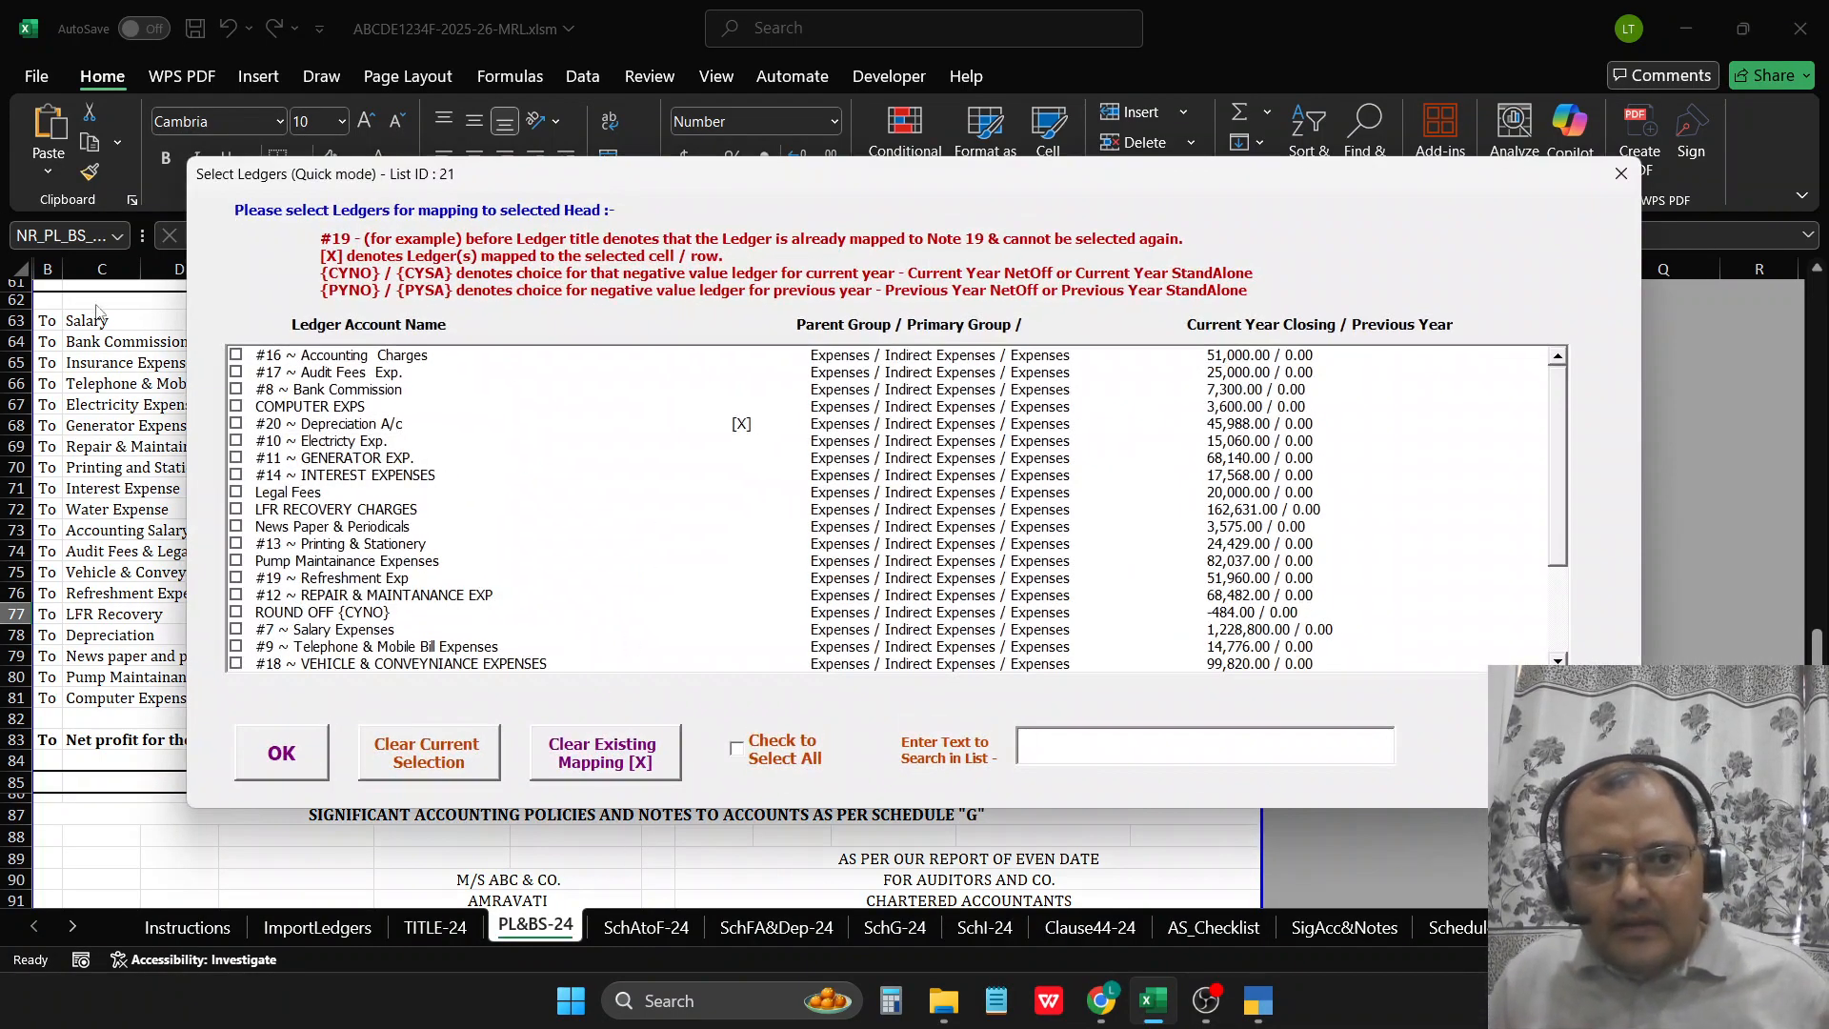
click(360, 426)
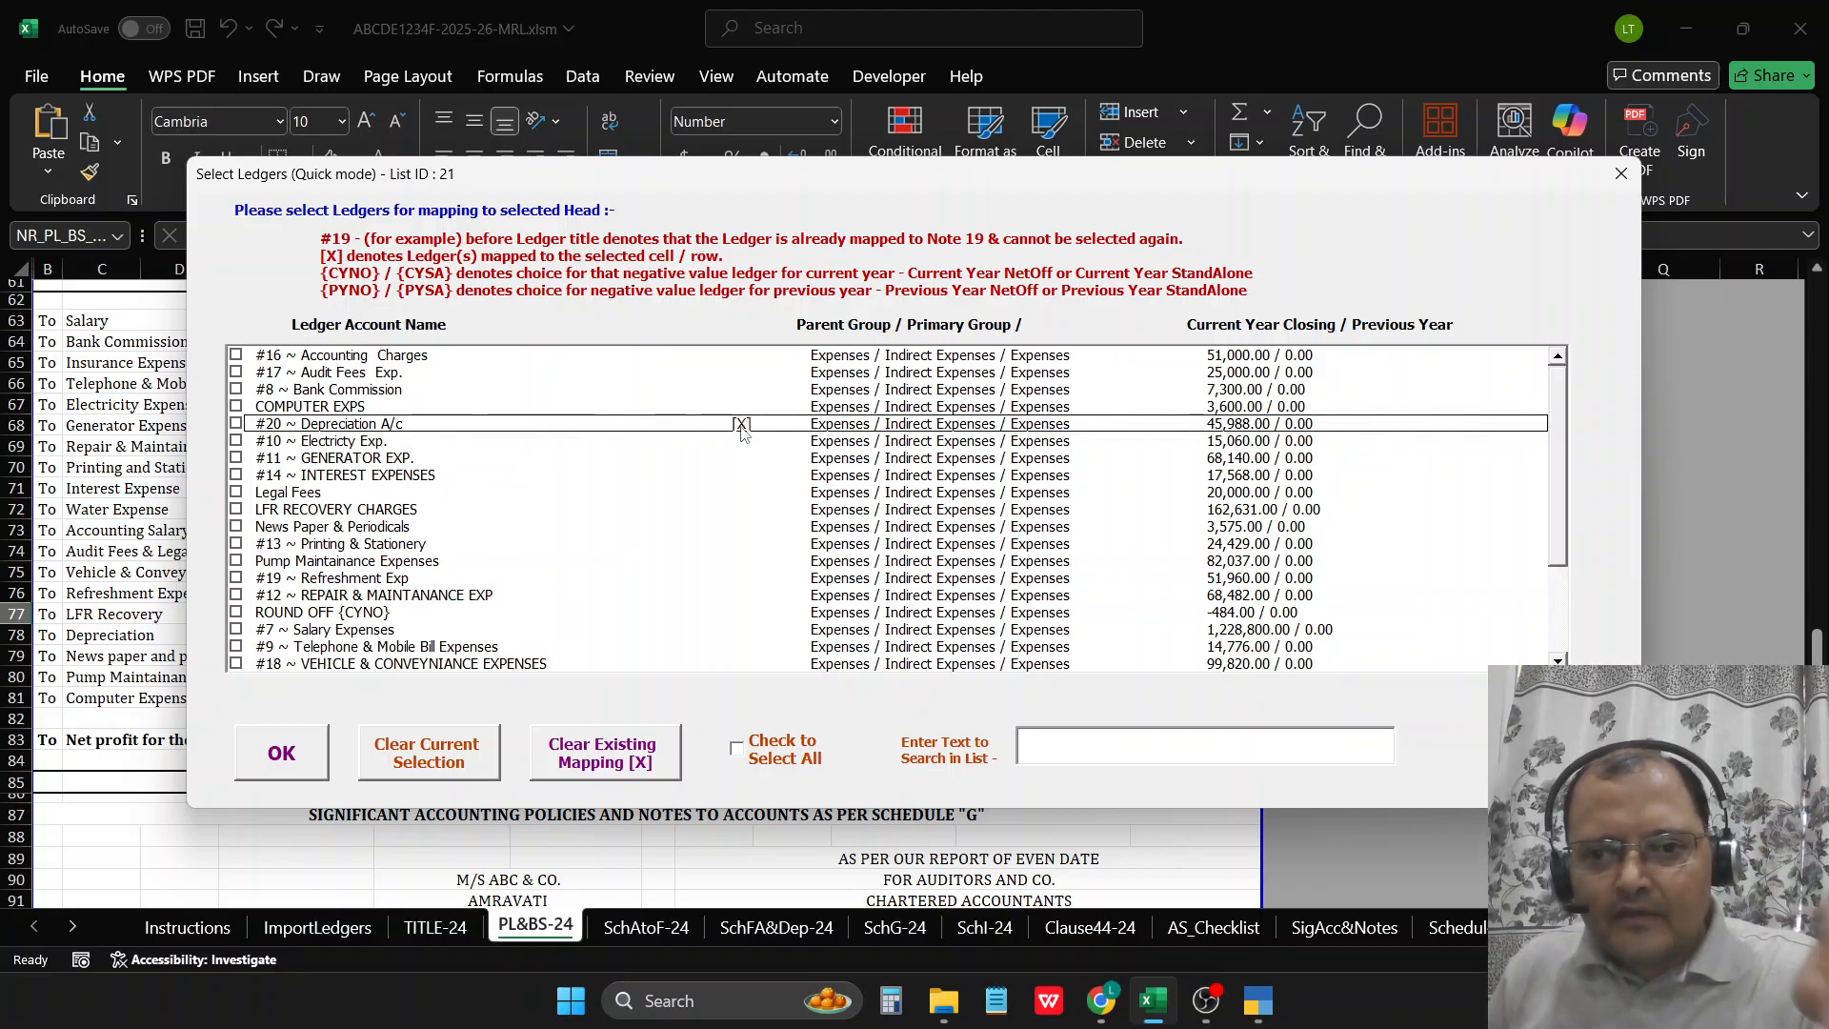
click(621, 754)
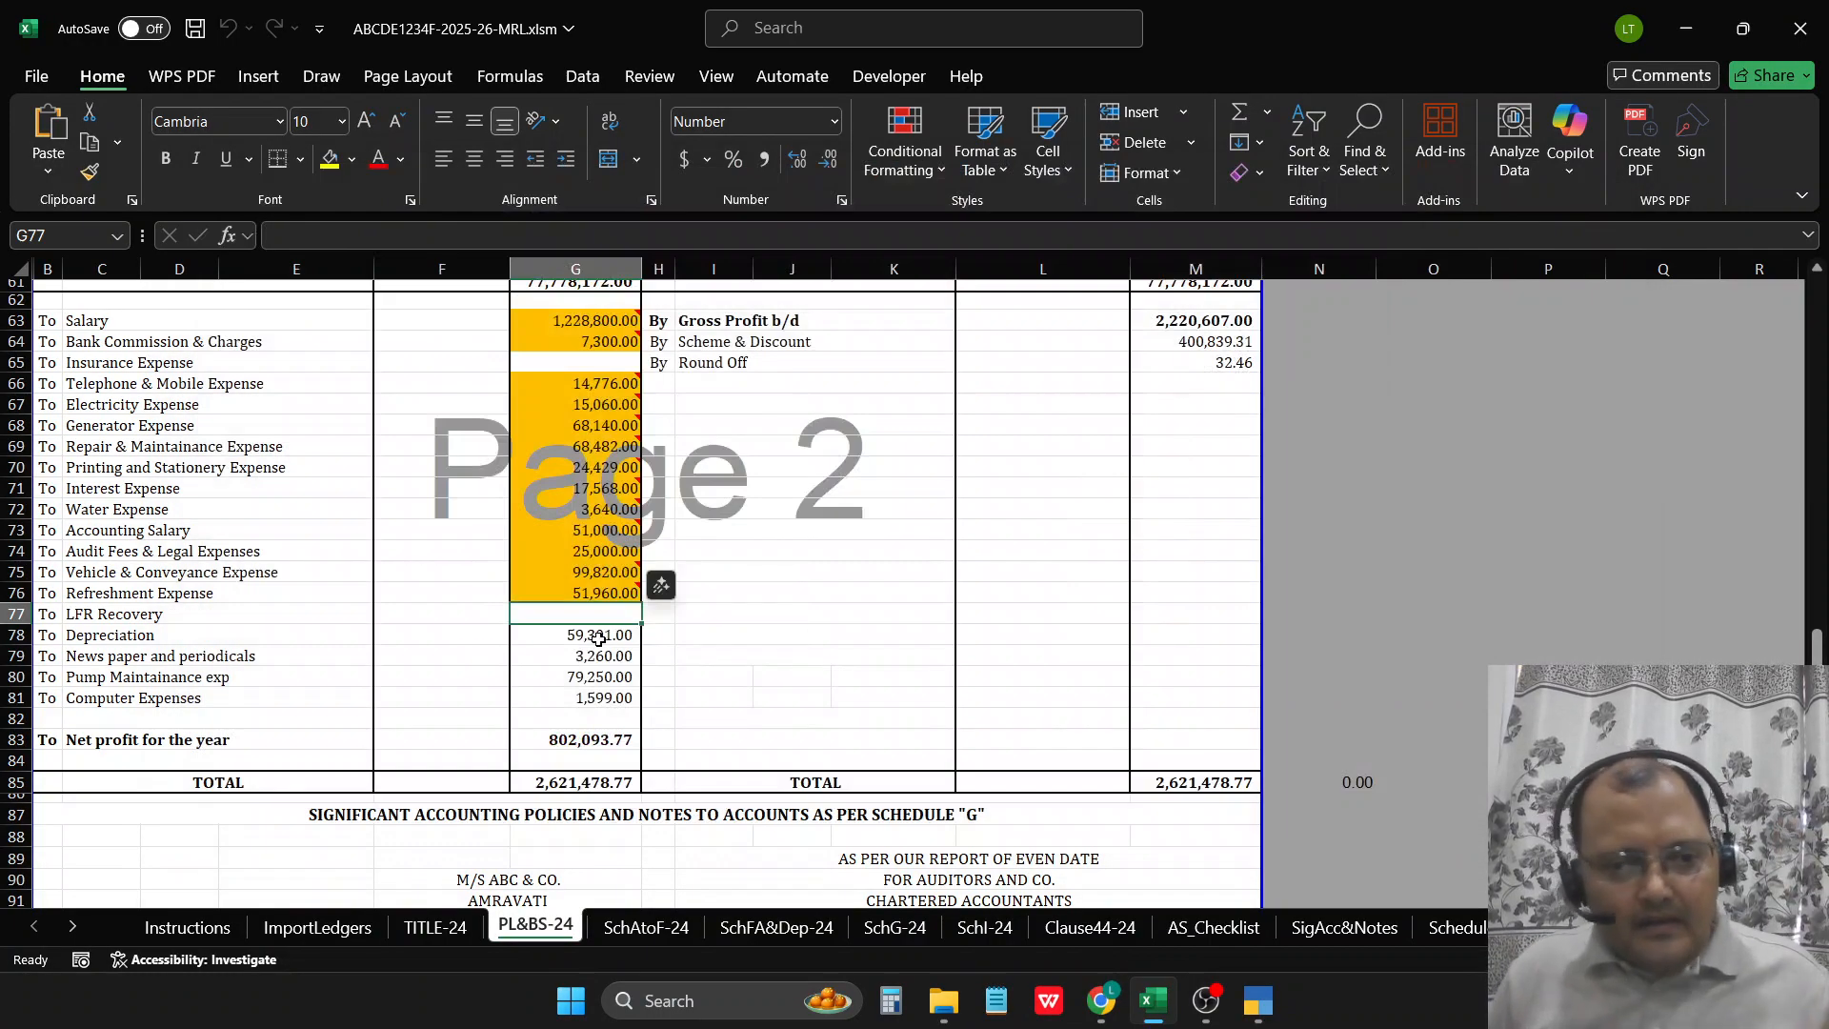
Step: Map the LFR Recovery amount to the LFR RECOVERY CHARGES ledger
text(lfr)
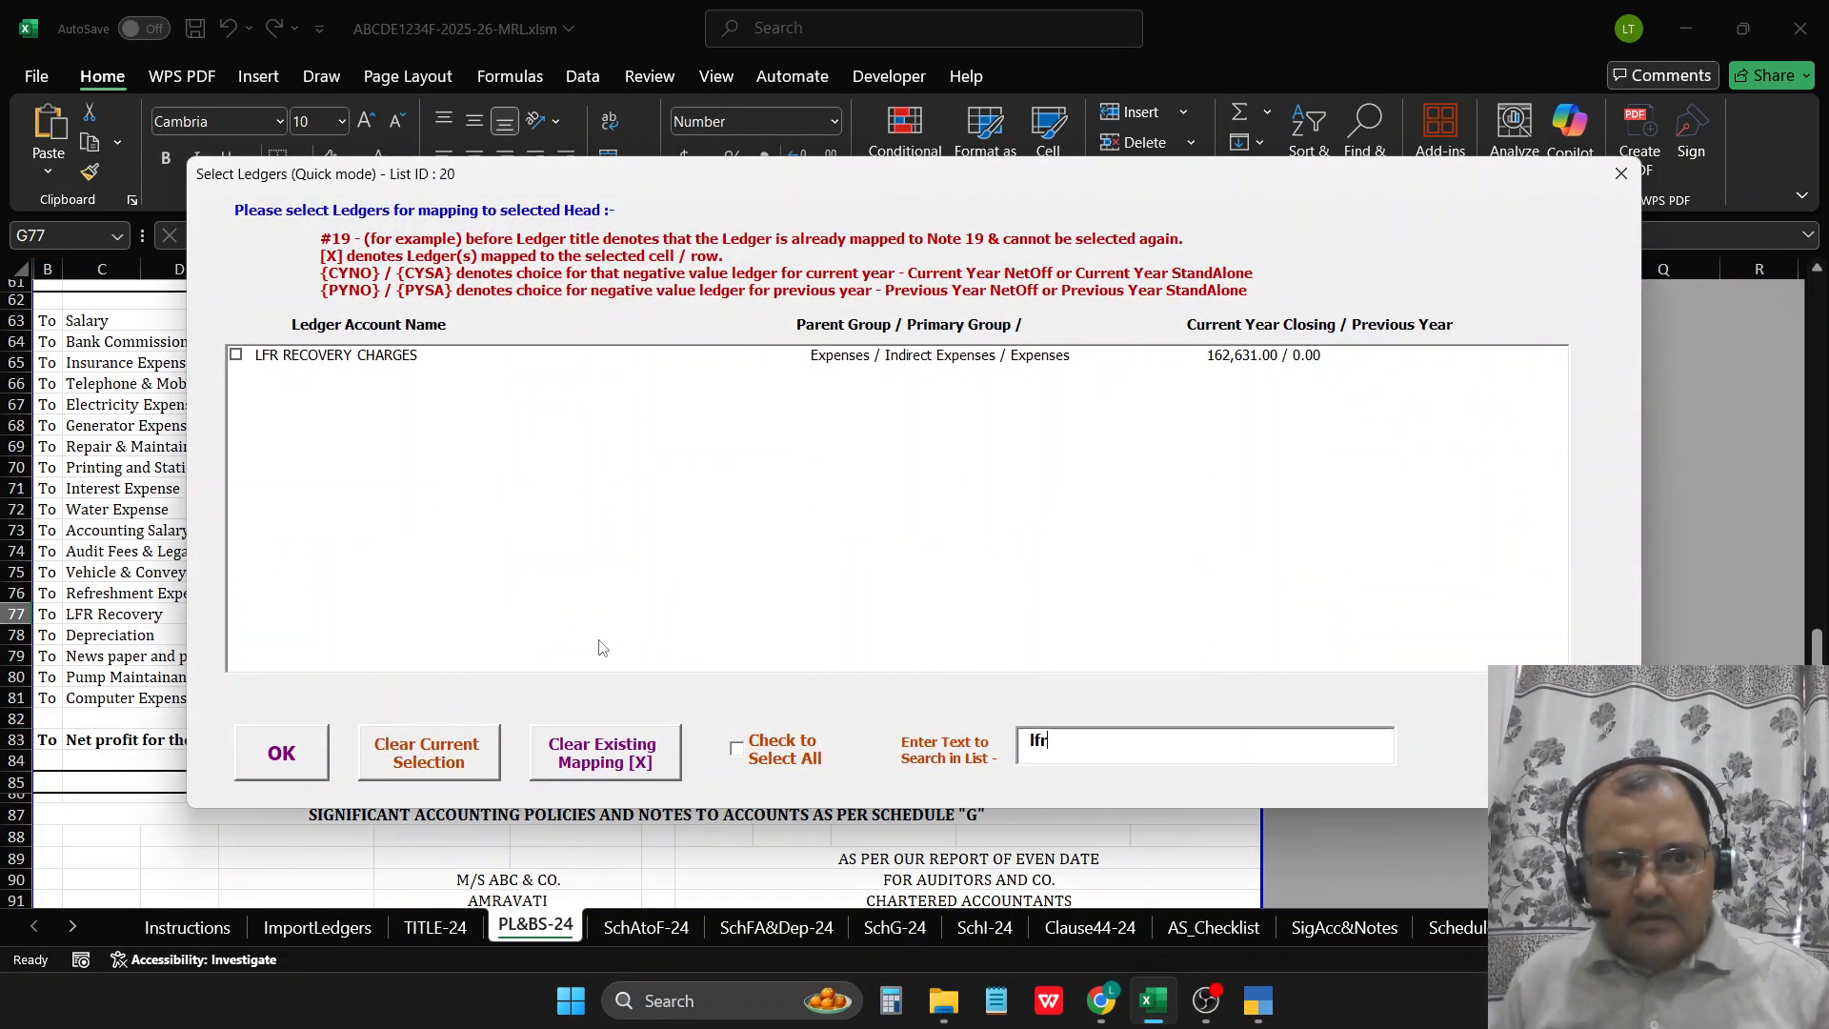
click(367, 364)
click(281, 752)
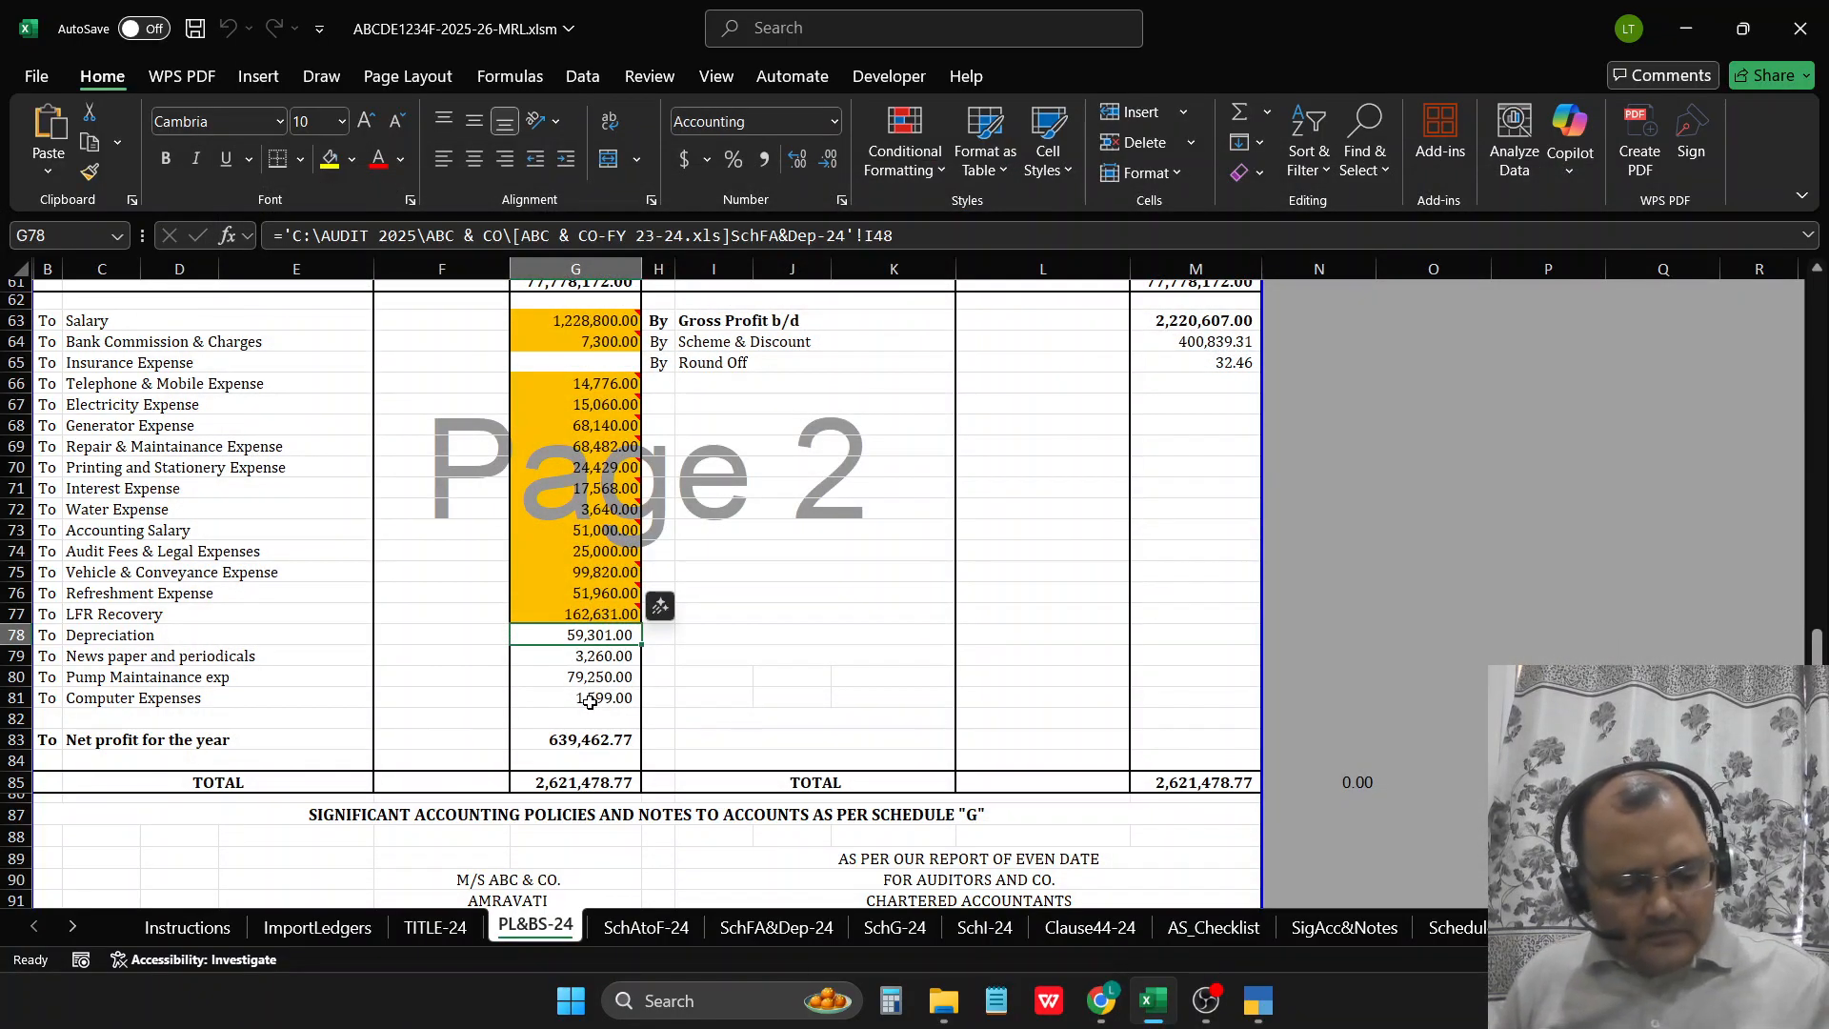
Step: Map the Depreciation amount to the Depreciation A/c ledger
key(ctrl+q)
text(dep)
key(Tab)
key(Tab)
key(space)
key(Tab)
key(Return)
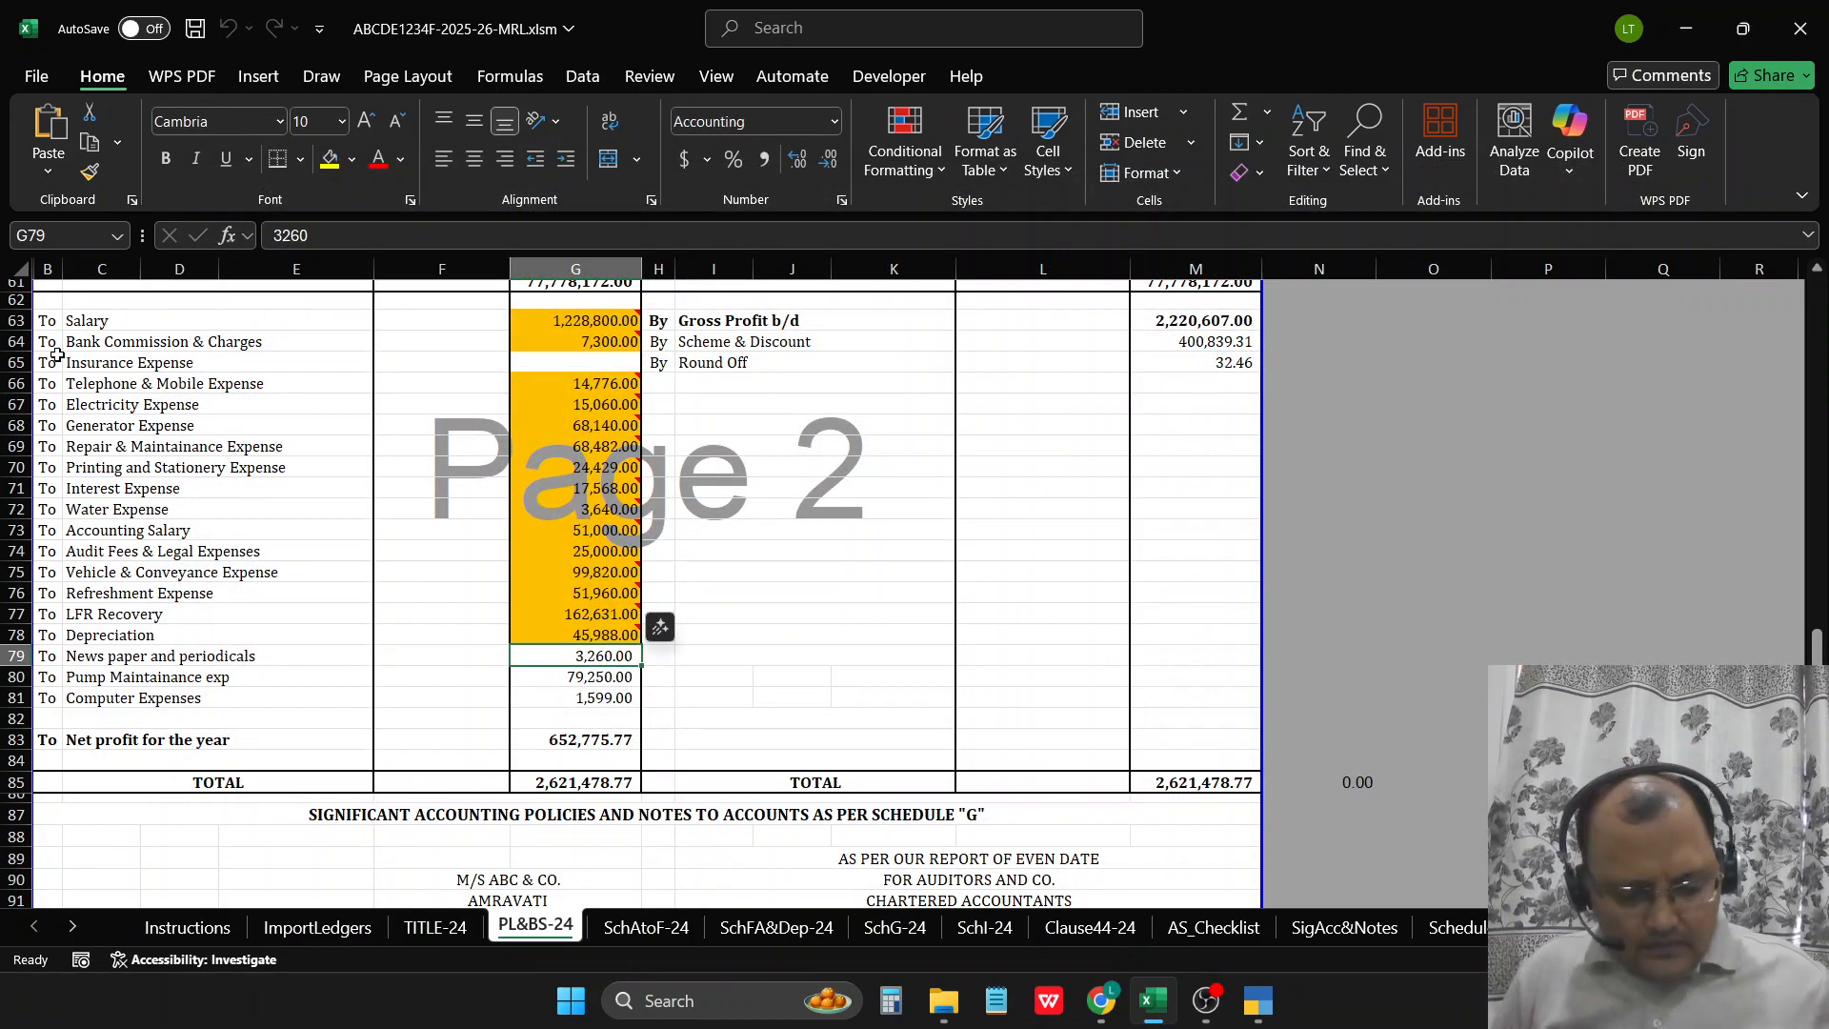
Step: Map the News paper and periodicals amount to the News Paper & Periodicals ledger
key(ctrl+q)
text(new)
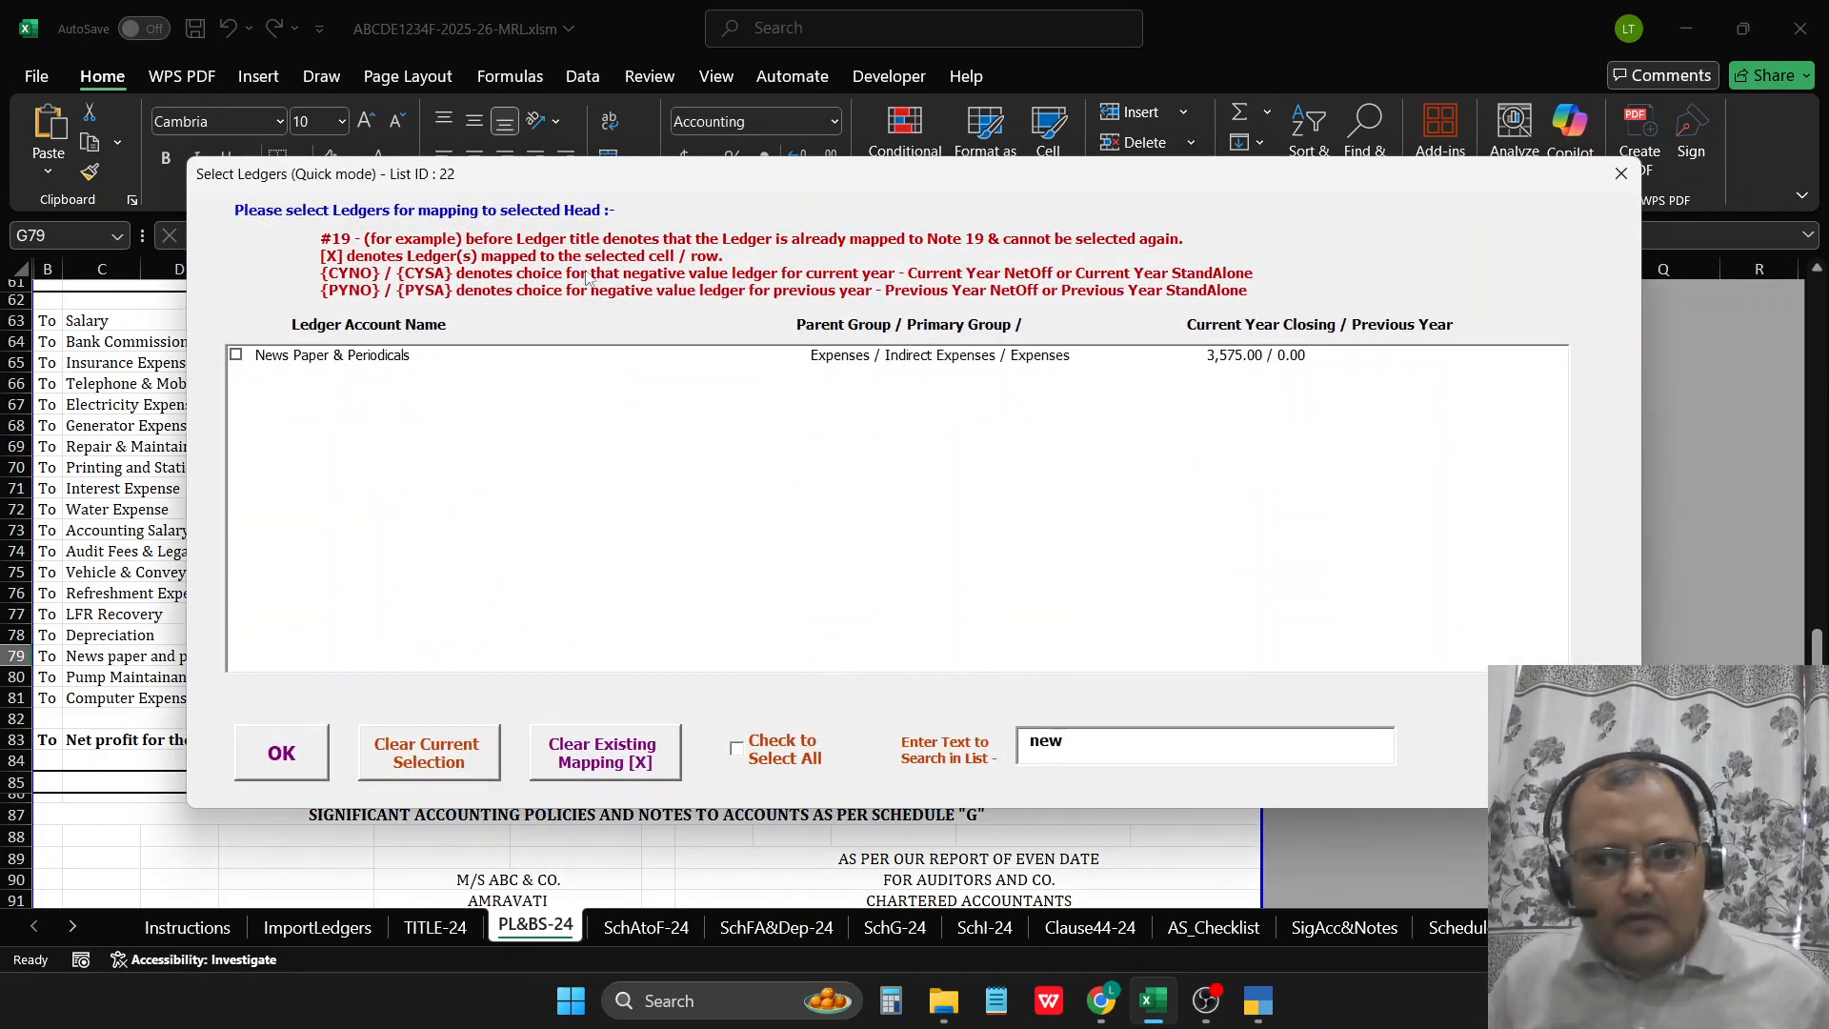
click(375, 360)
click(280, 748)
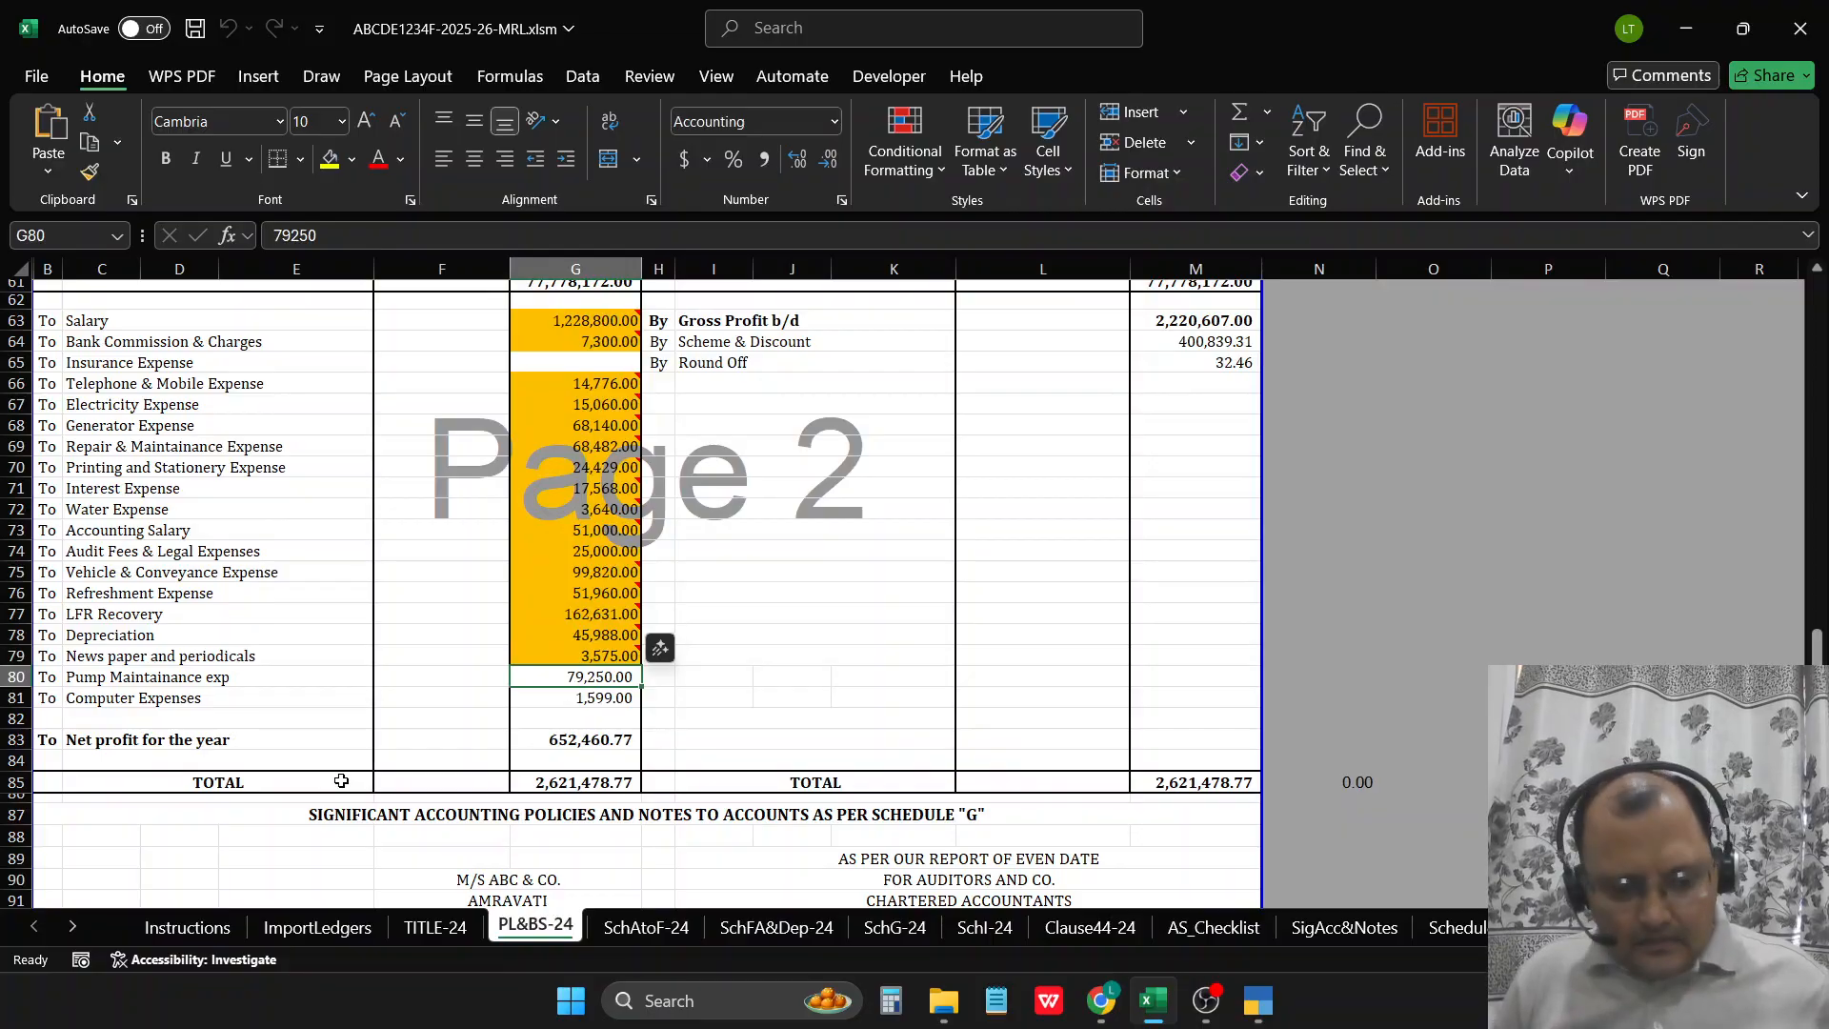
Step: Map the Pump Maintainance exp amount to the Pump Maintainance Expenses ledger
key(ctrl+q)
text(pum)
key(Tab)
key(Tab)
key(space)
key(Tab)
key(Return)
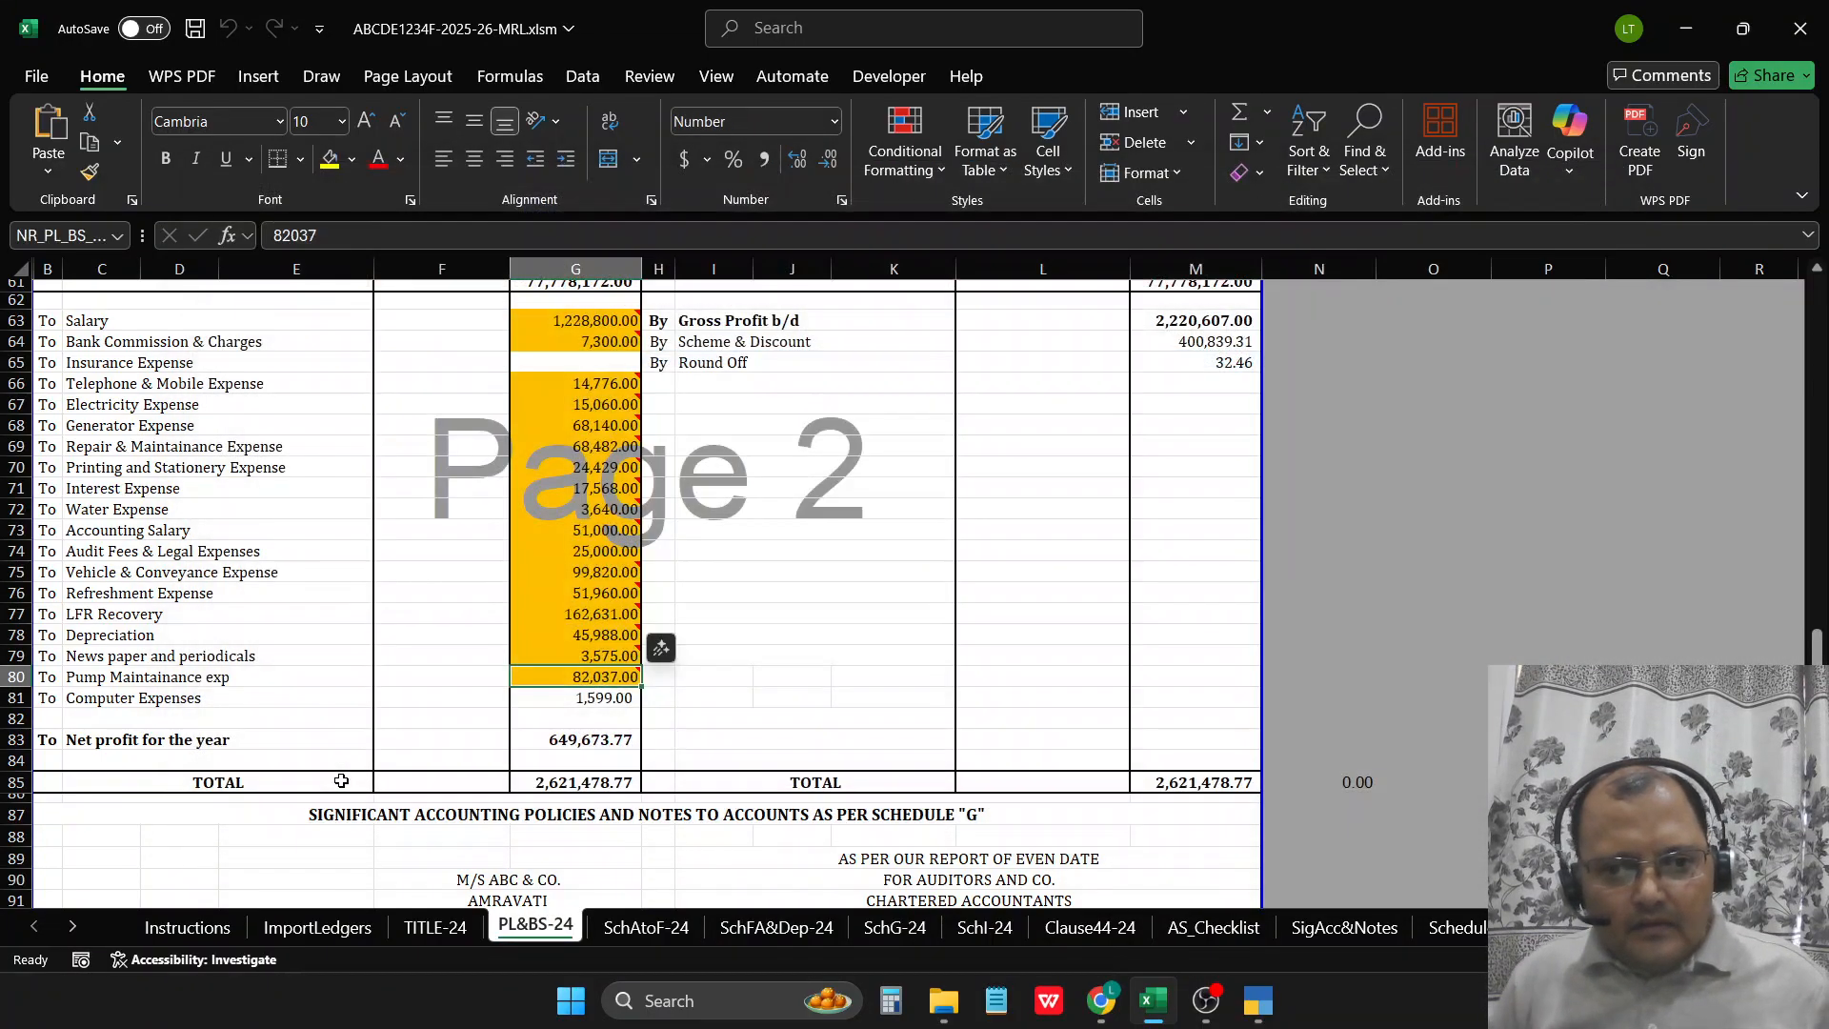
Step: Map the Computer Expenses amount to the COMPUTER EXPS ledger
key(ctrl+q)
text(com)
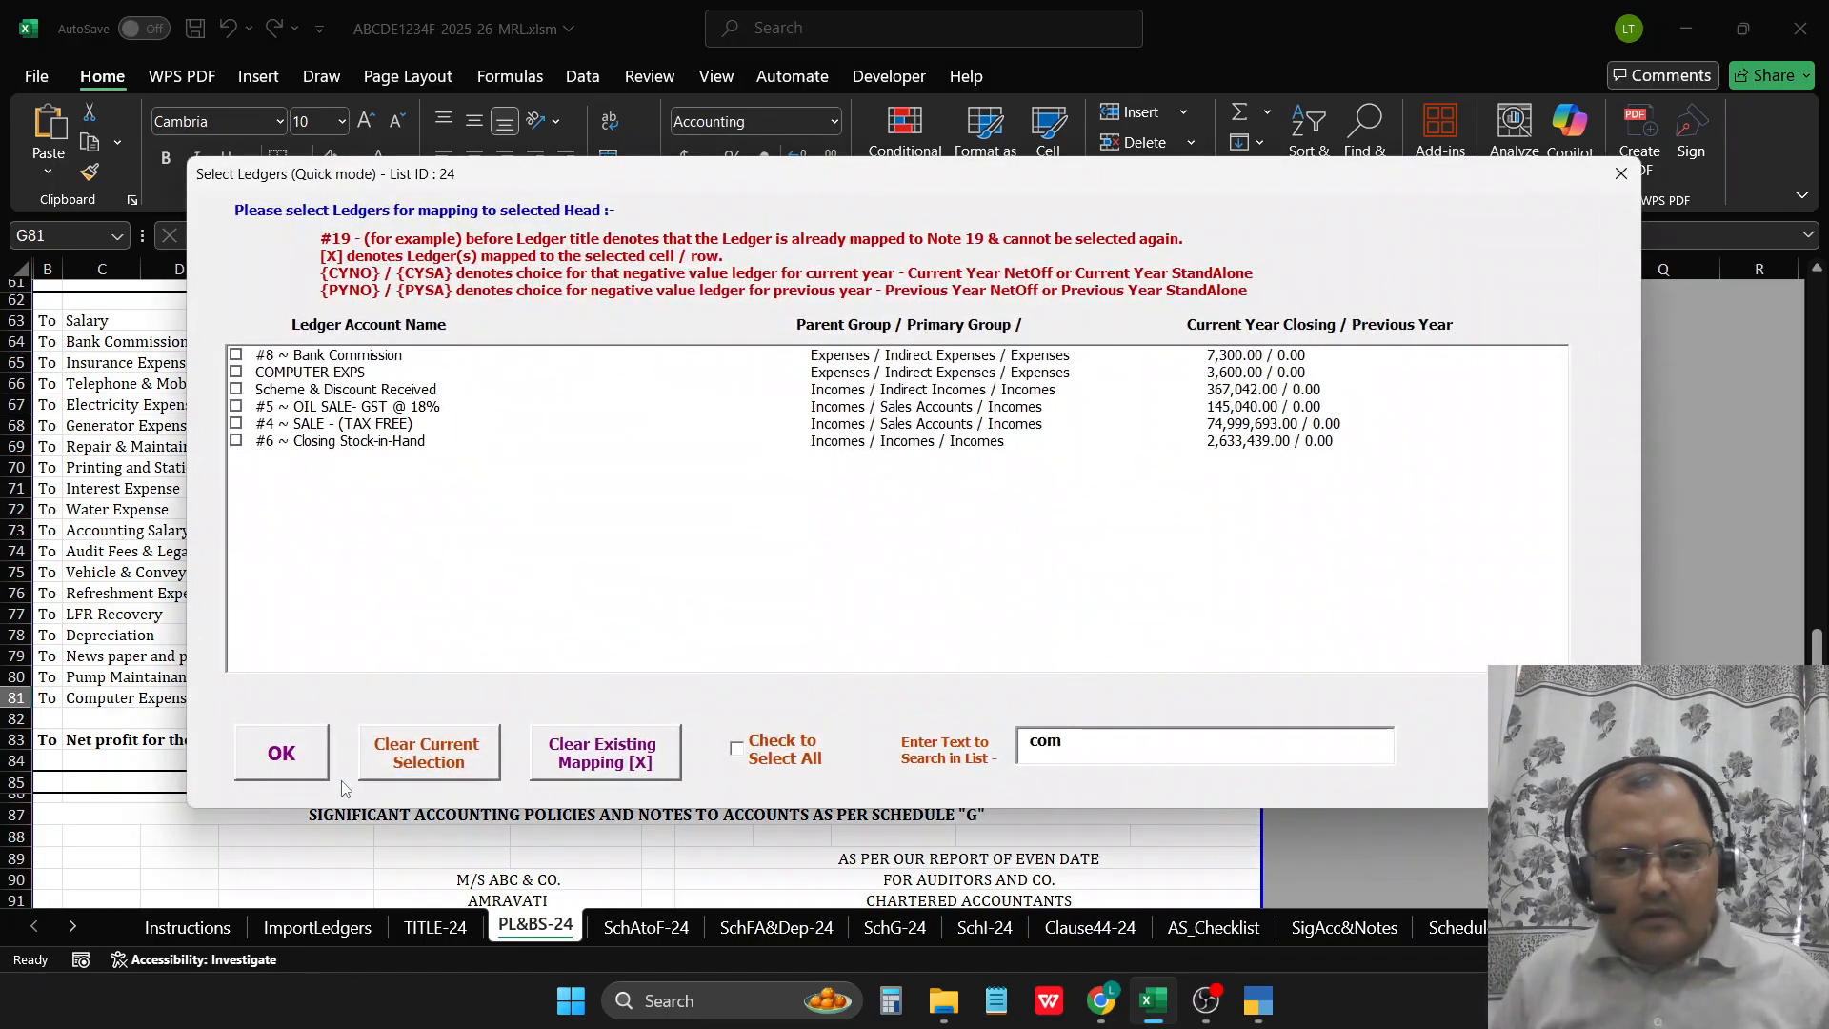
click(263, 374)
click(273, 774)
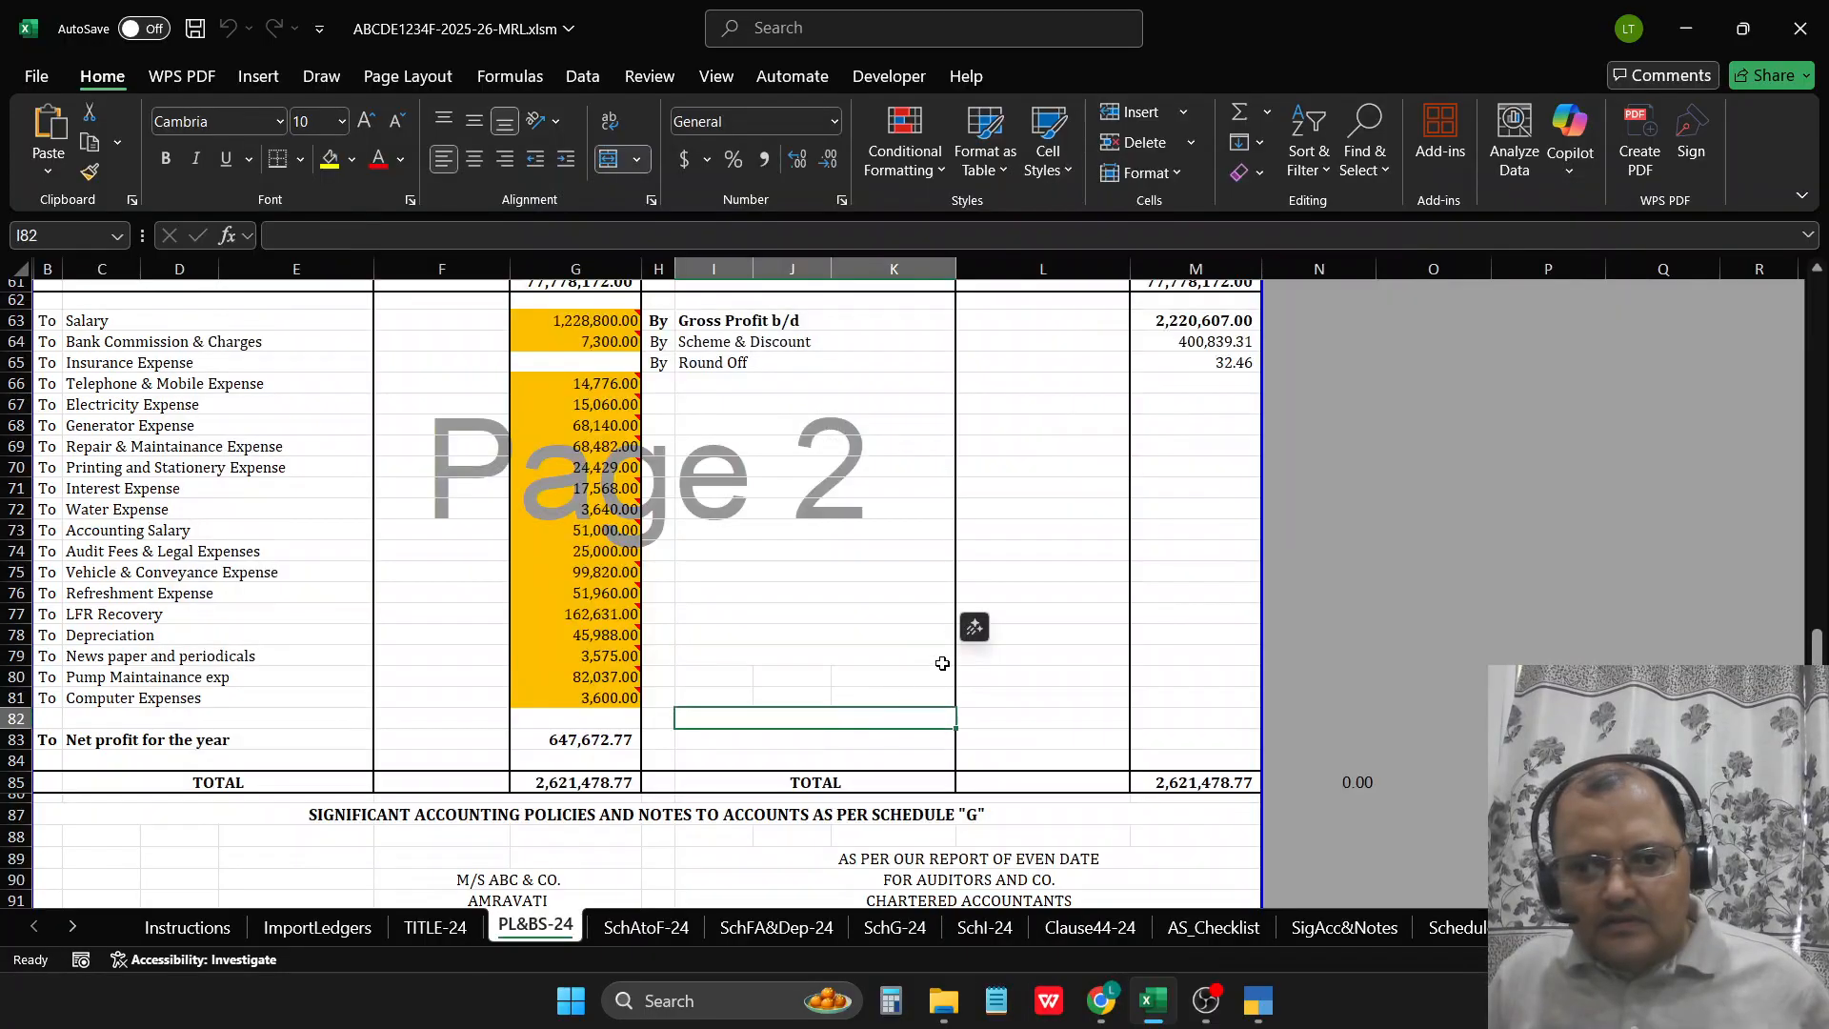
Step: Map the Scheme & Discount amount to its matching ledger by searching the ledger list for "sch"
scroll(907, 694, up, 4)
click(809, 592)
click(1200, 594)
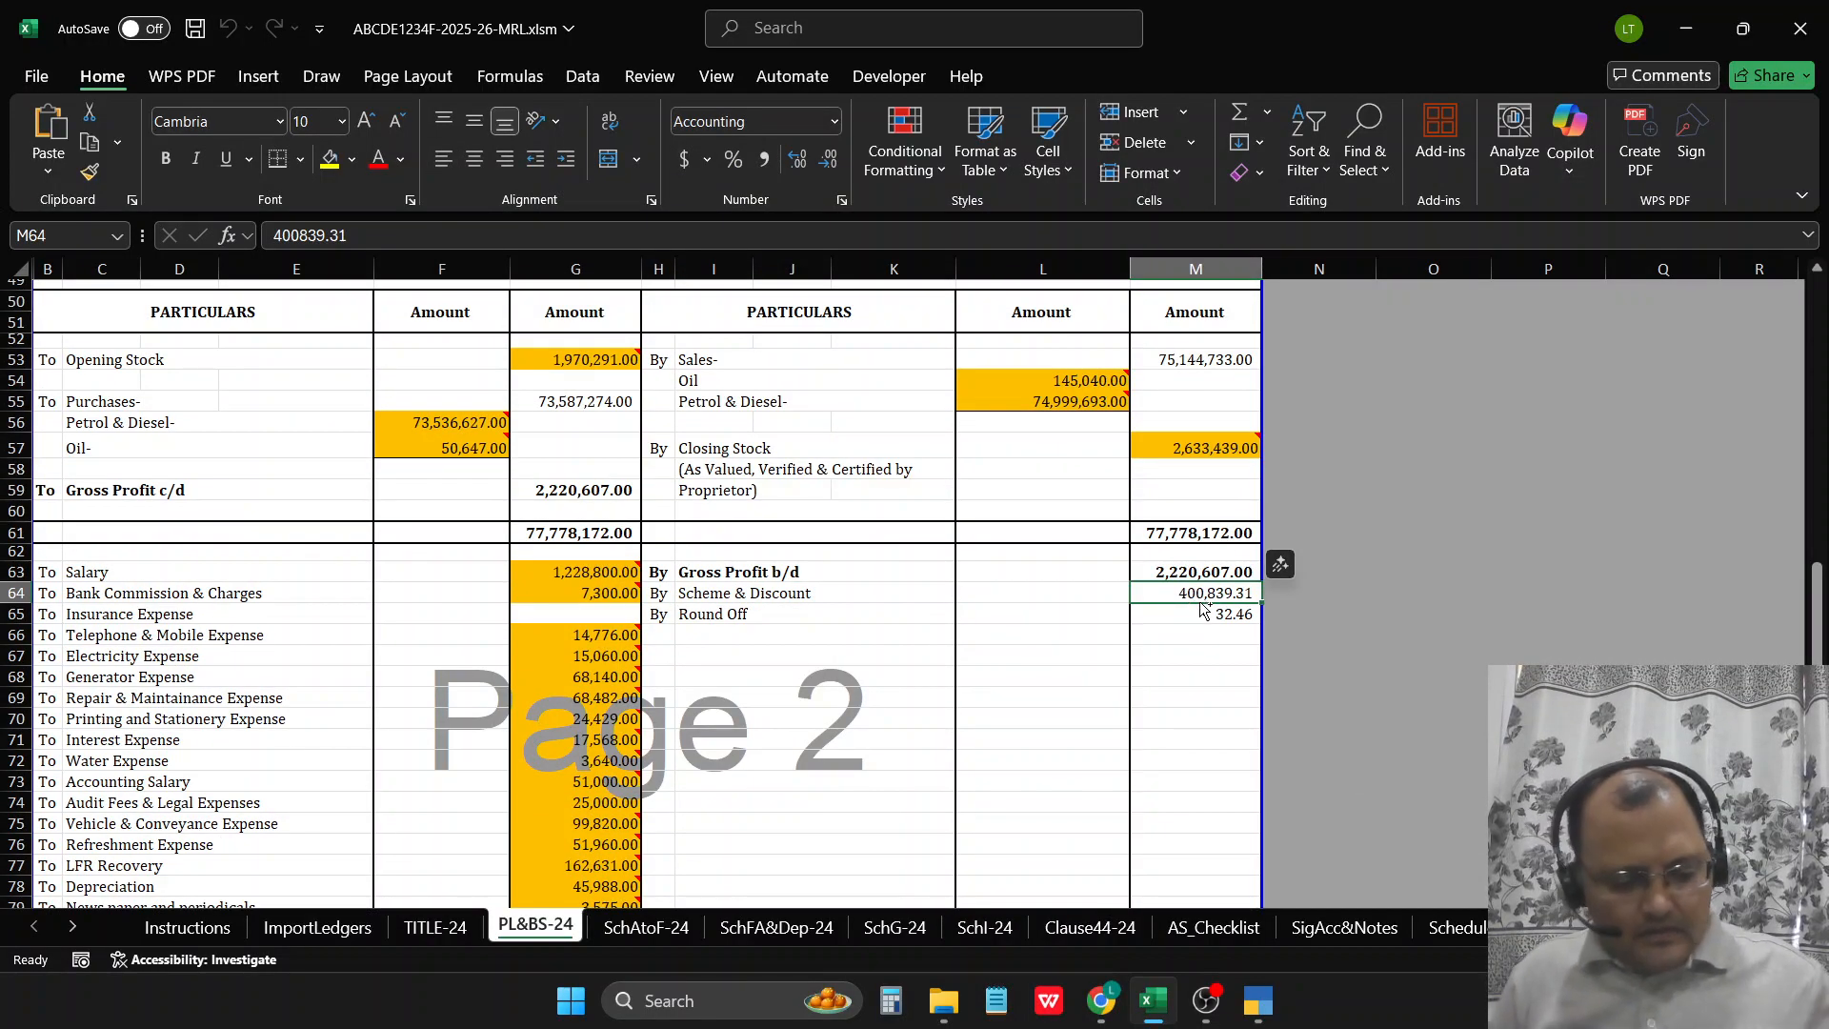
key(ctrl+q)
text(in)
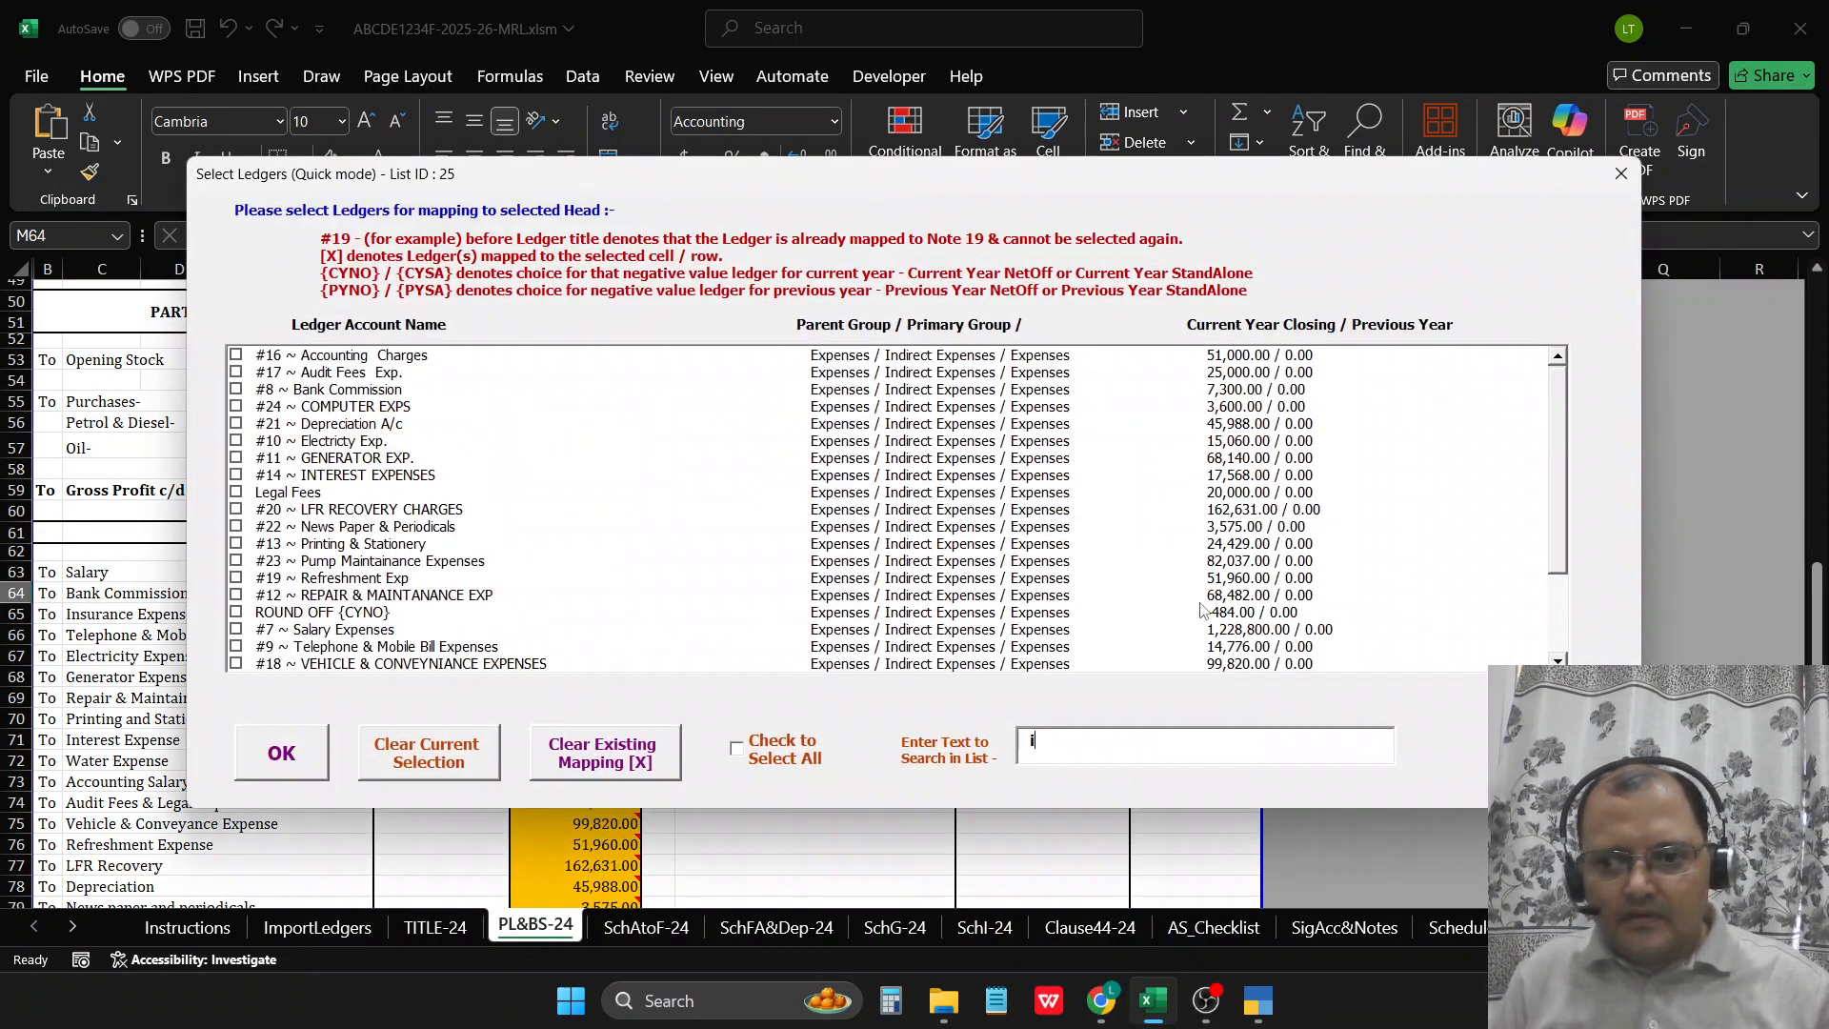
key(BackSpace)
text(sch)
click(391, 360)
click(281, 753)
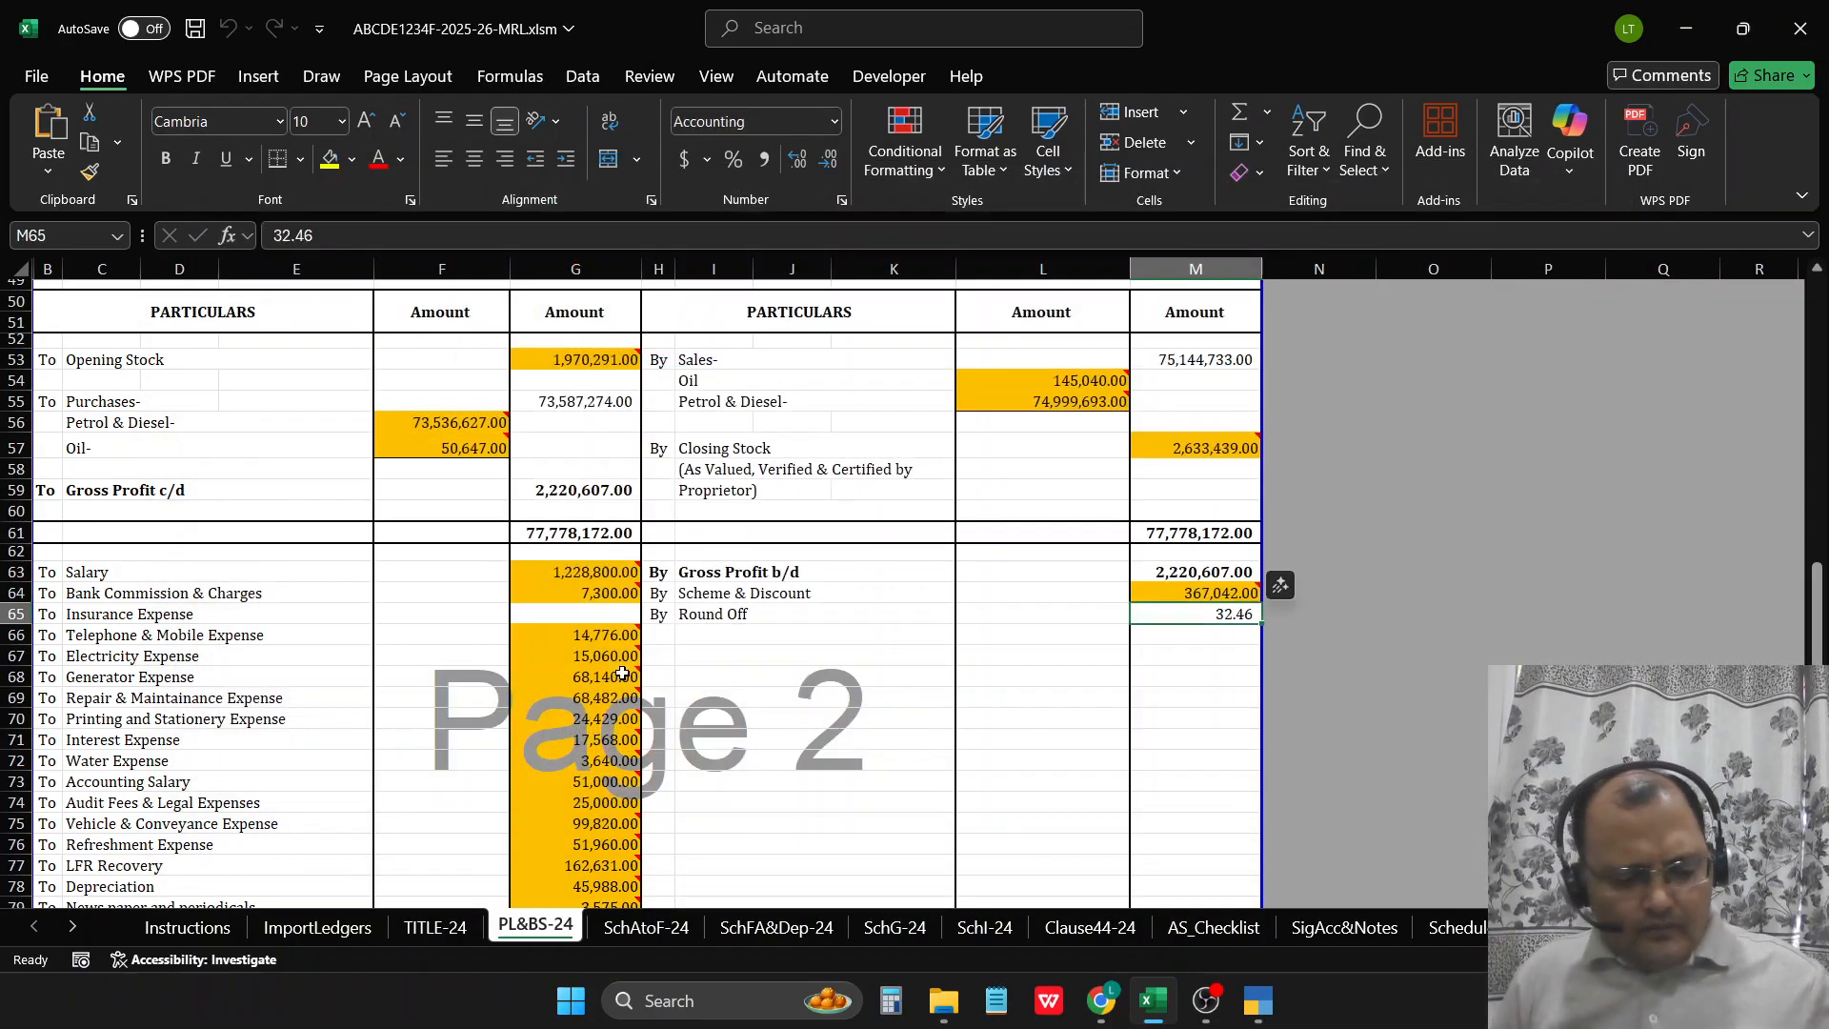
Step: Map the Round Off amount to the ROUND OFF {CYNO} ledger
key(ctrl+q)
text(round)
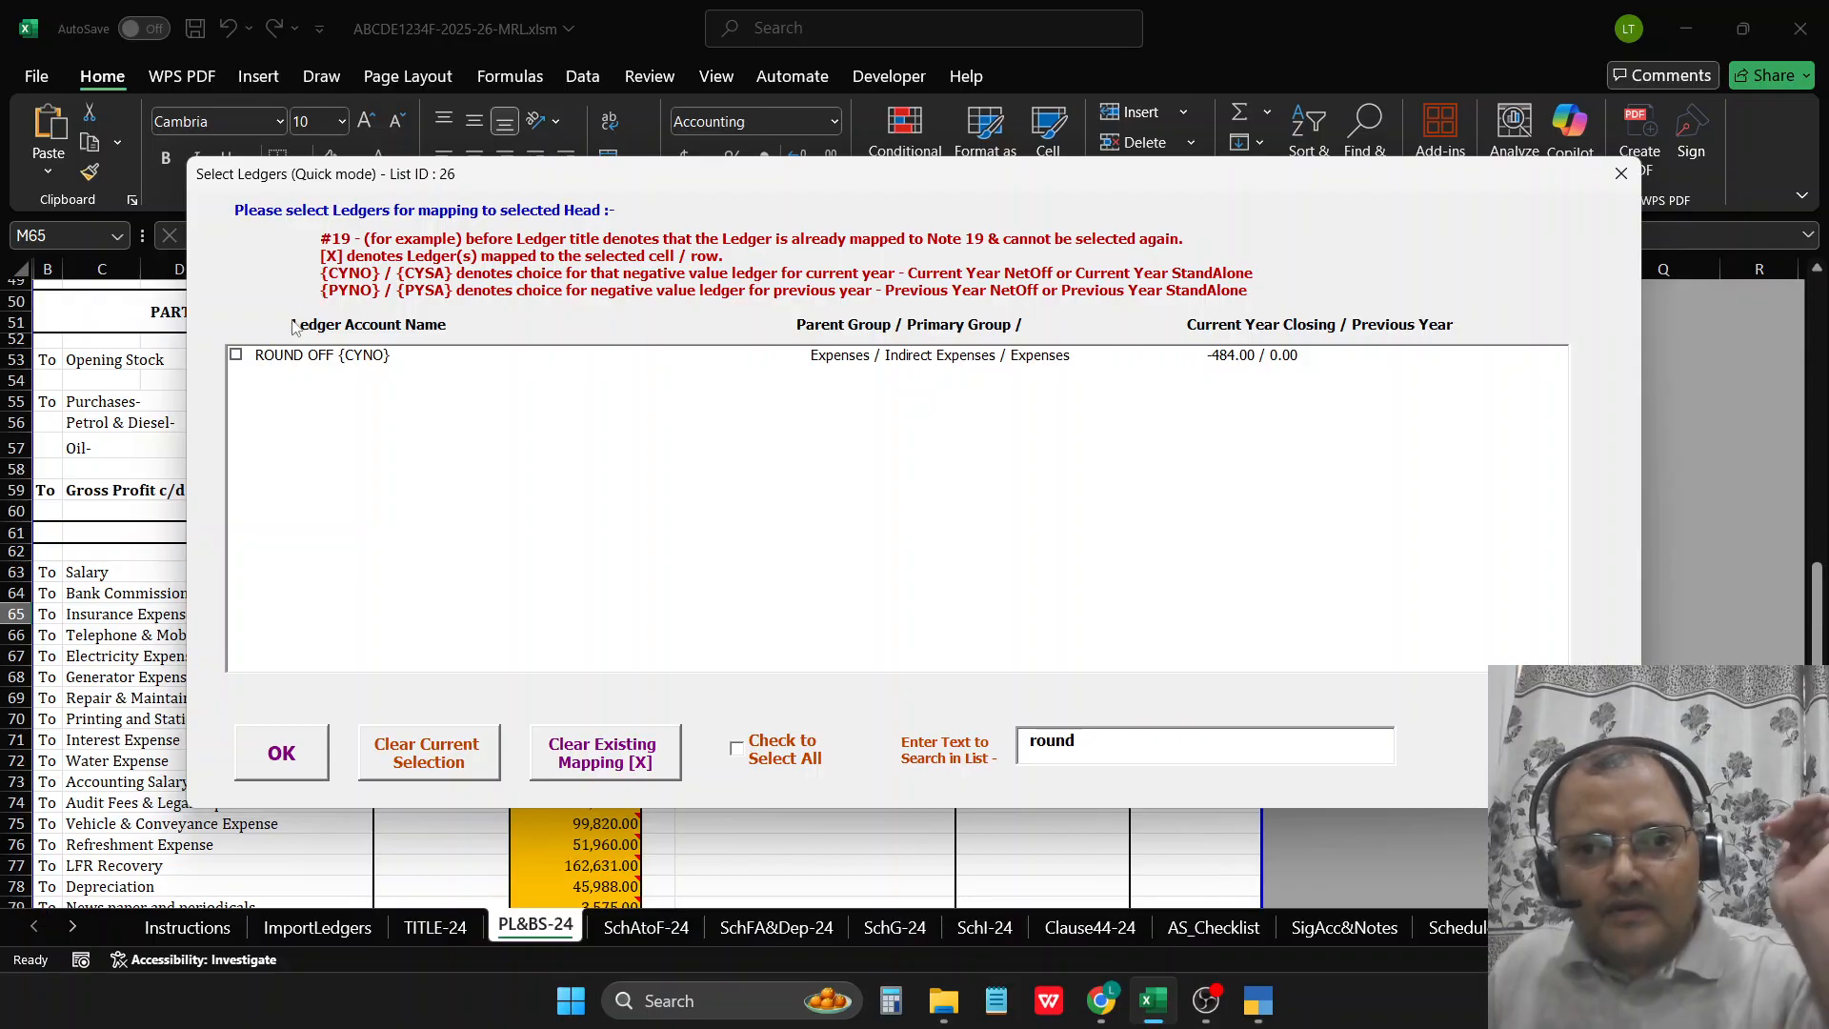
click(930, 362)
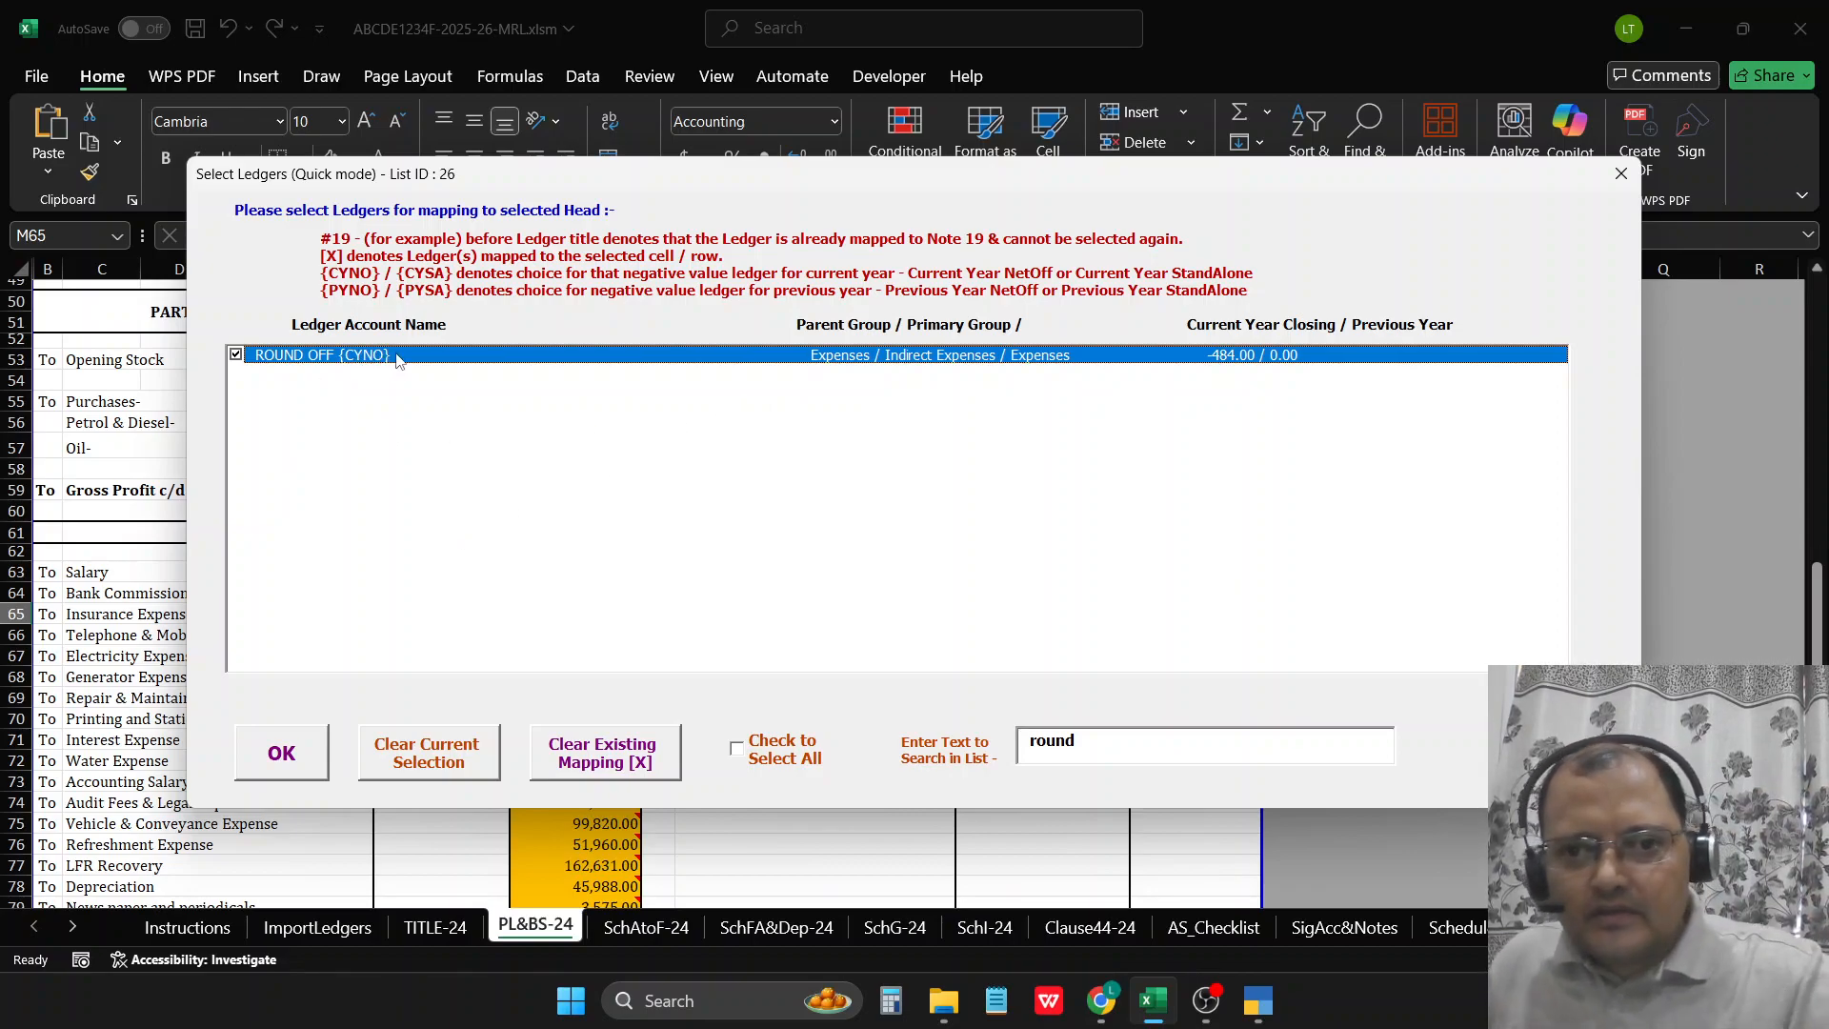
click(275, 753)
Step: Change the mapped Round Off amount to a positive 484
key(F2)
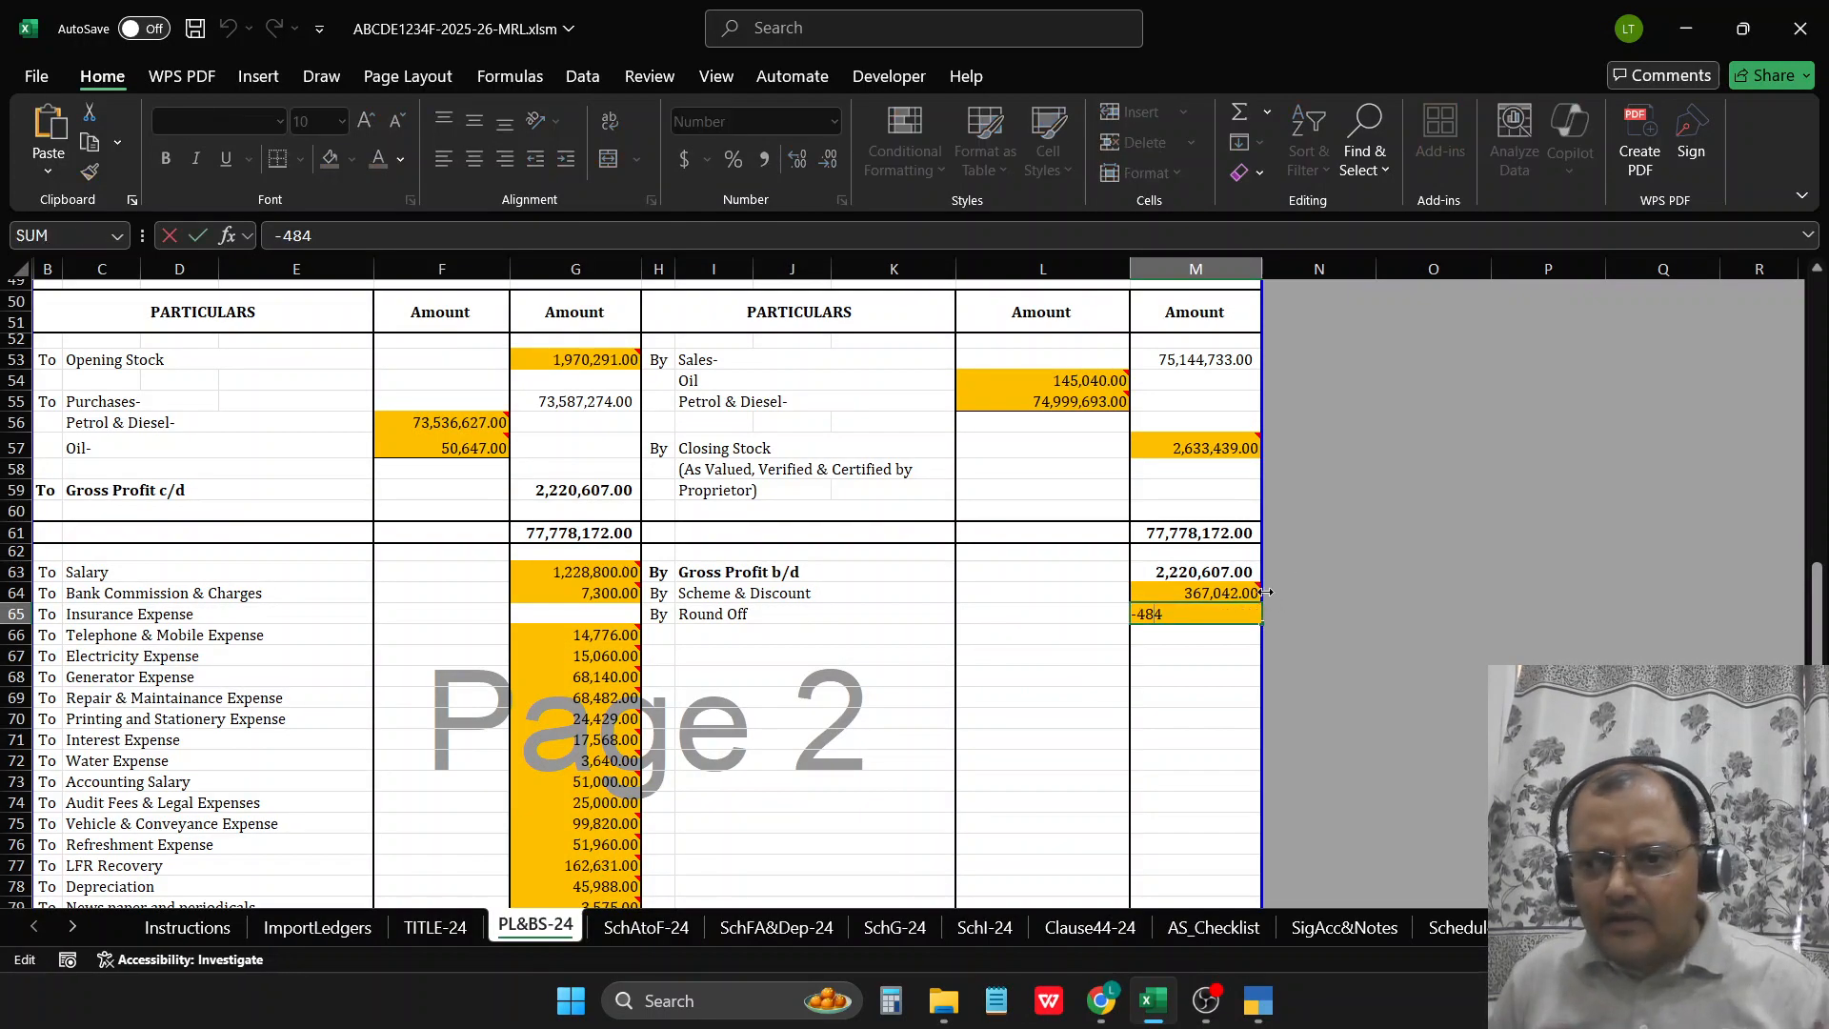
key(Home)
key(Delete)
key(Return)
key(Up)
key(Up)
Step: Examine the profit and loss ledger list for ledgers still unmapped, and leave it without mapping anything
scroll(854, 539, down, 5)
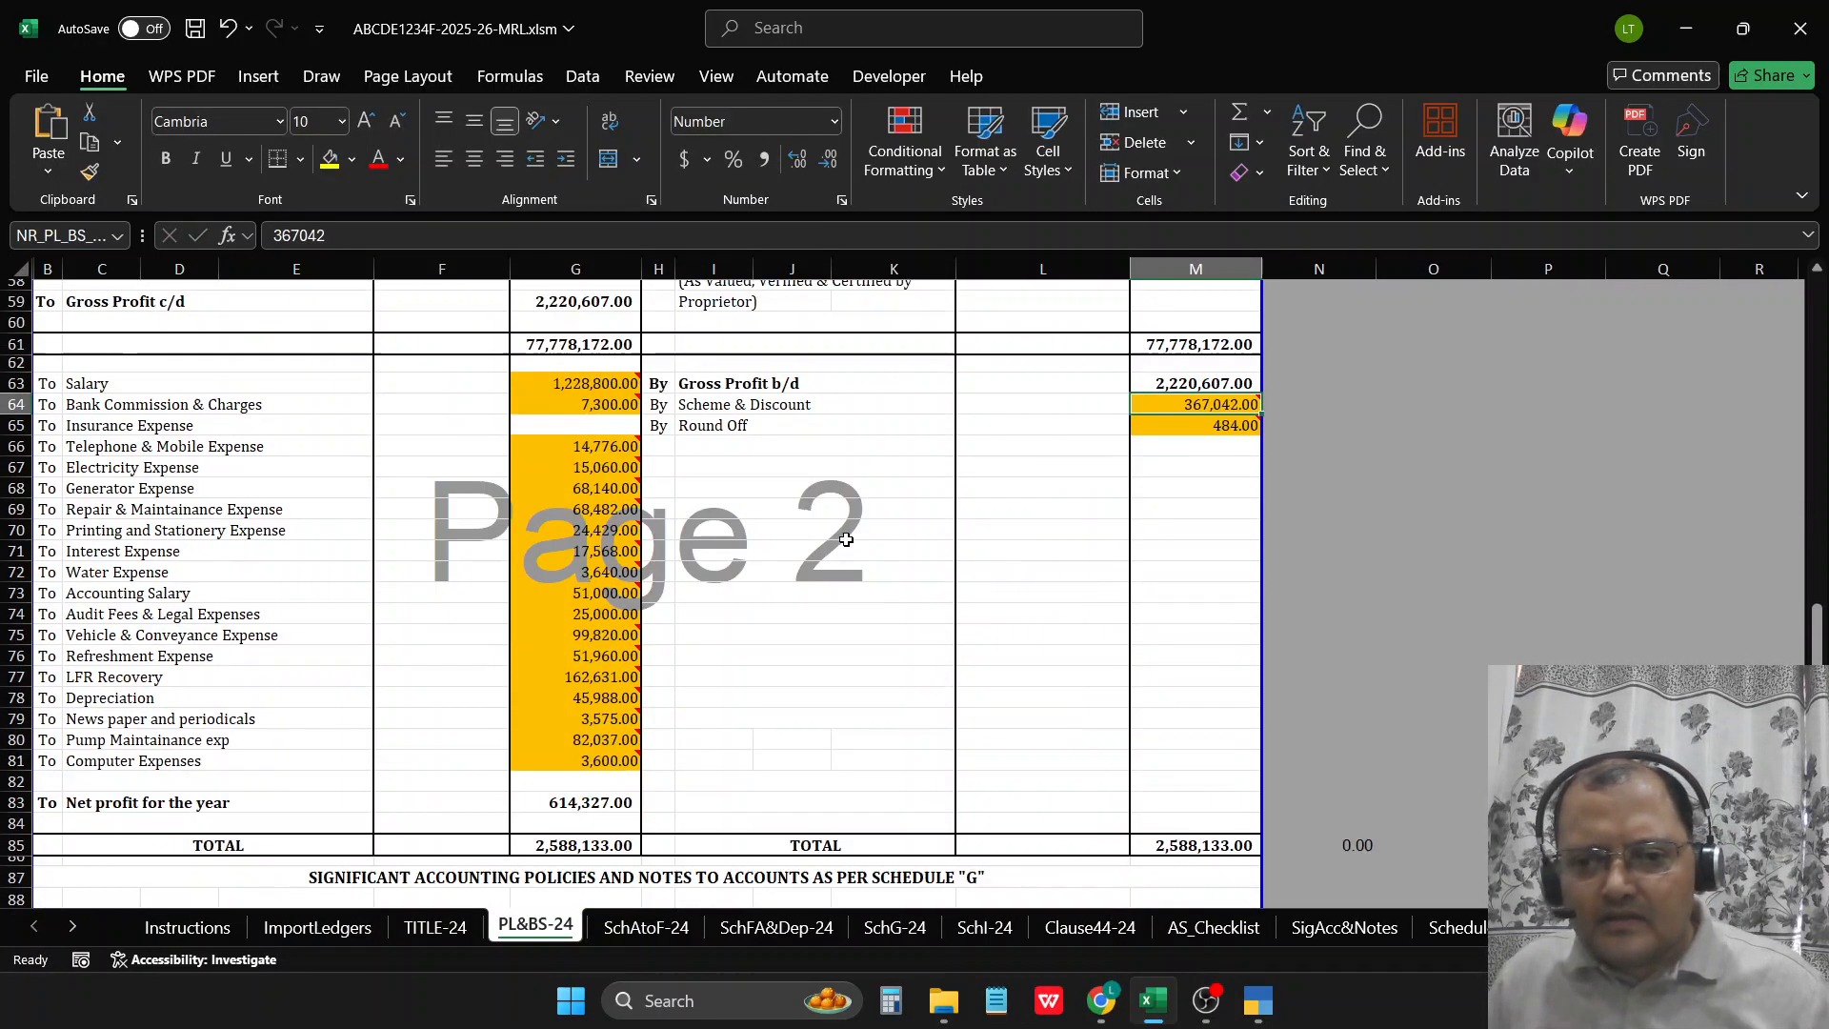
click(595, 635)
scroll(603, 660, up, 3)
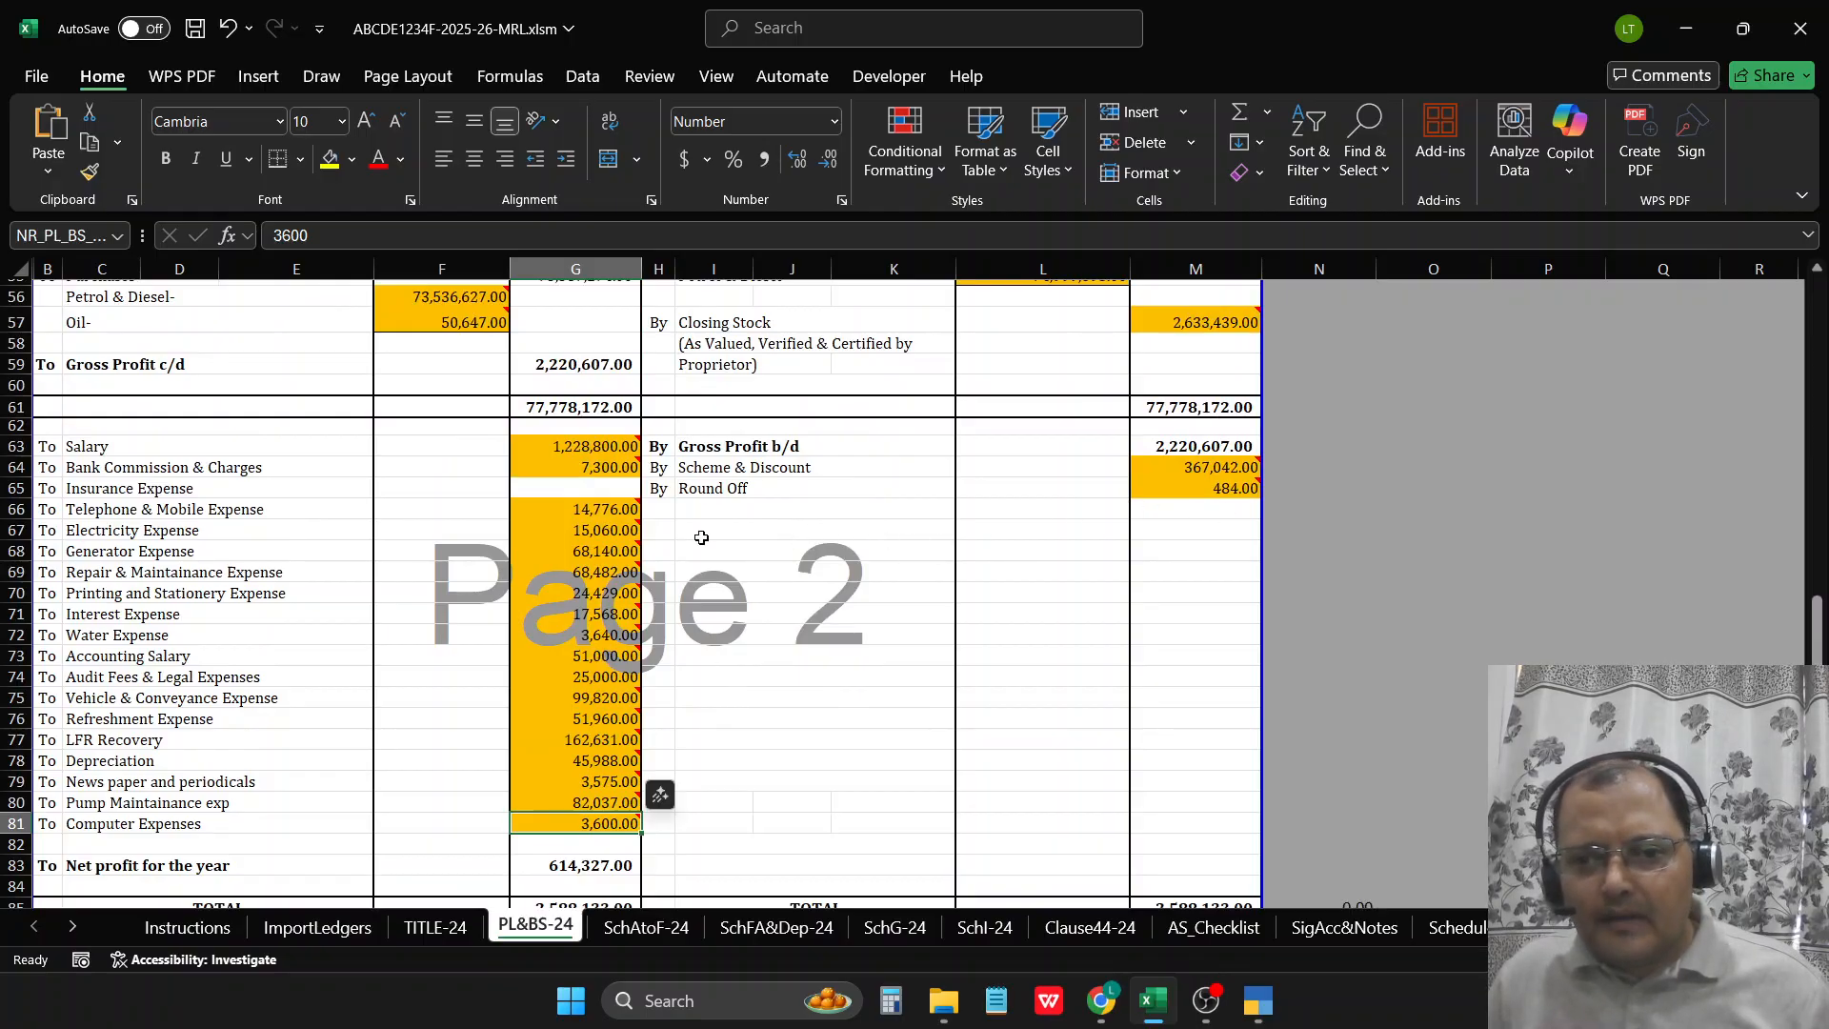
click(1173, 519)
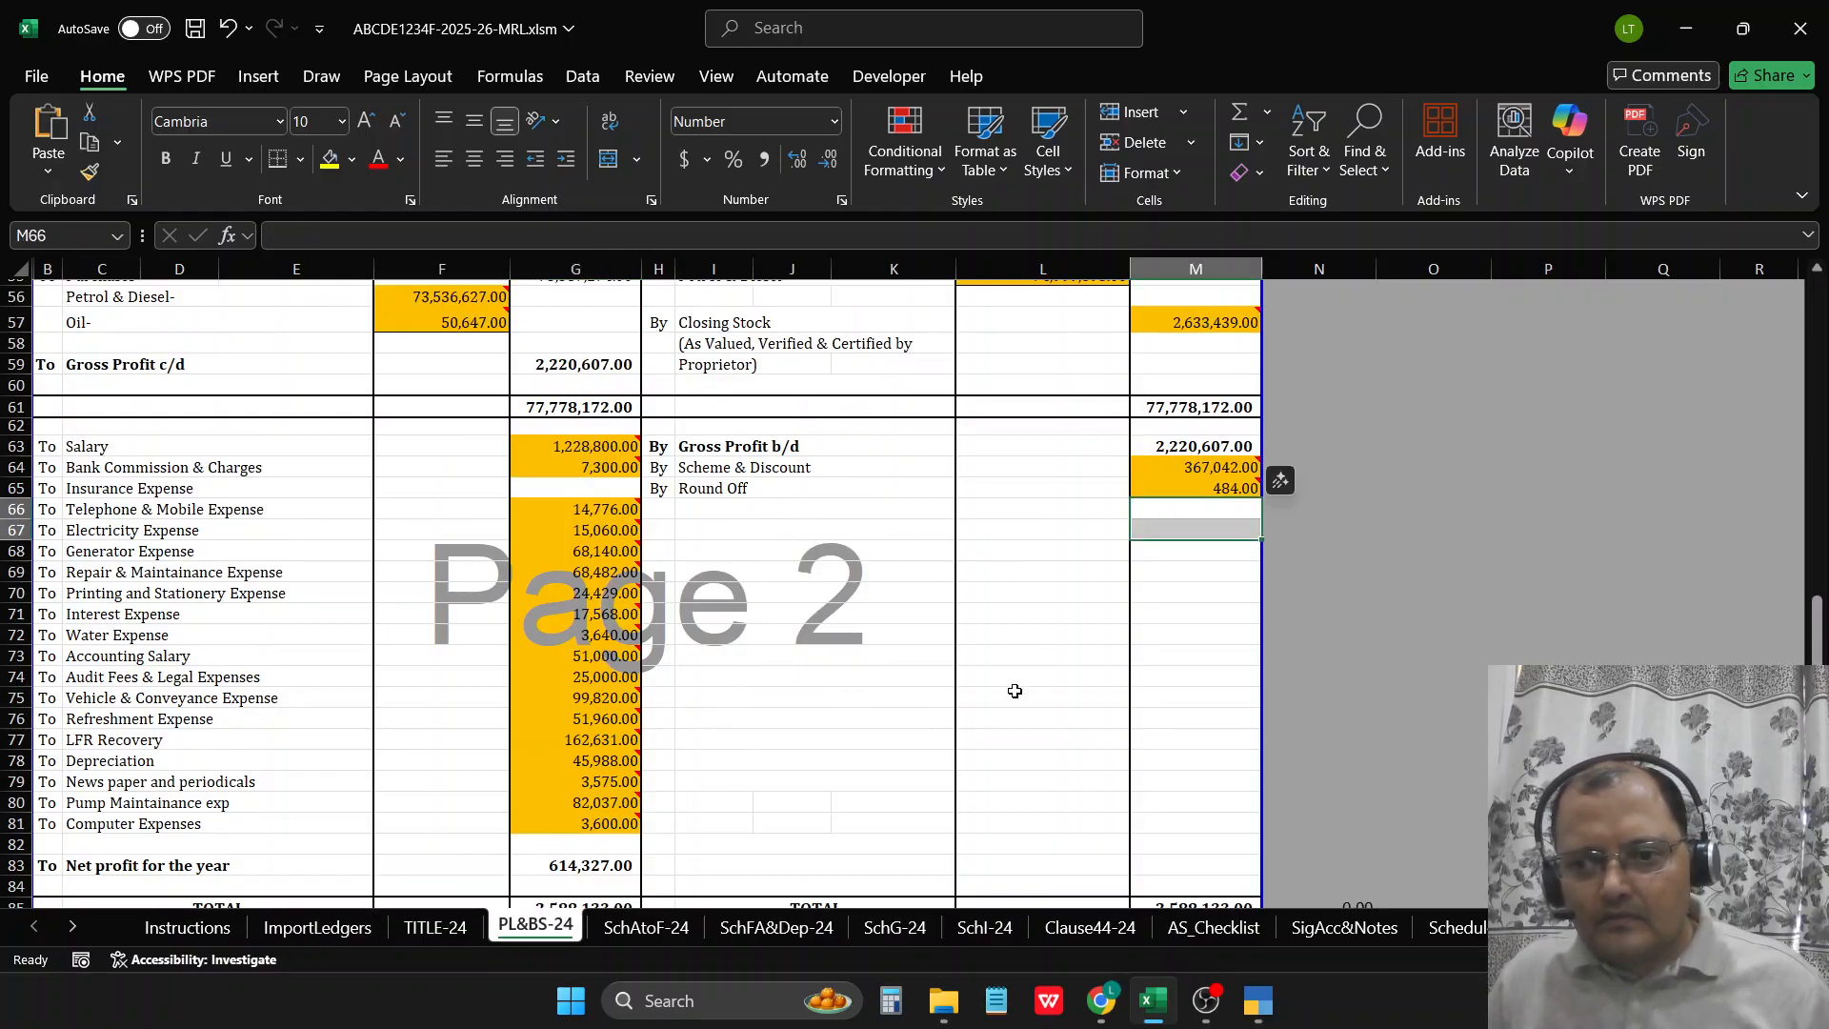
click(1167, 608)
key(ctrl+q)
click(779, 750)
scroll(1590, 436, down, 3)
scroll(1596, 390, up, 3)
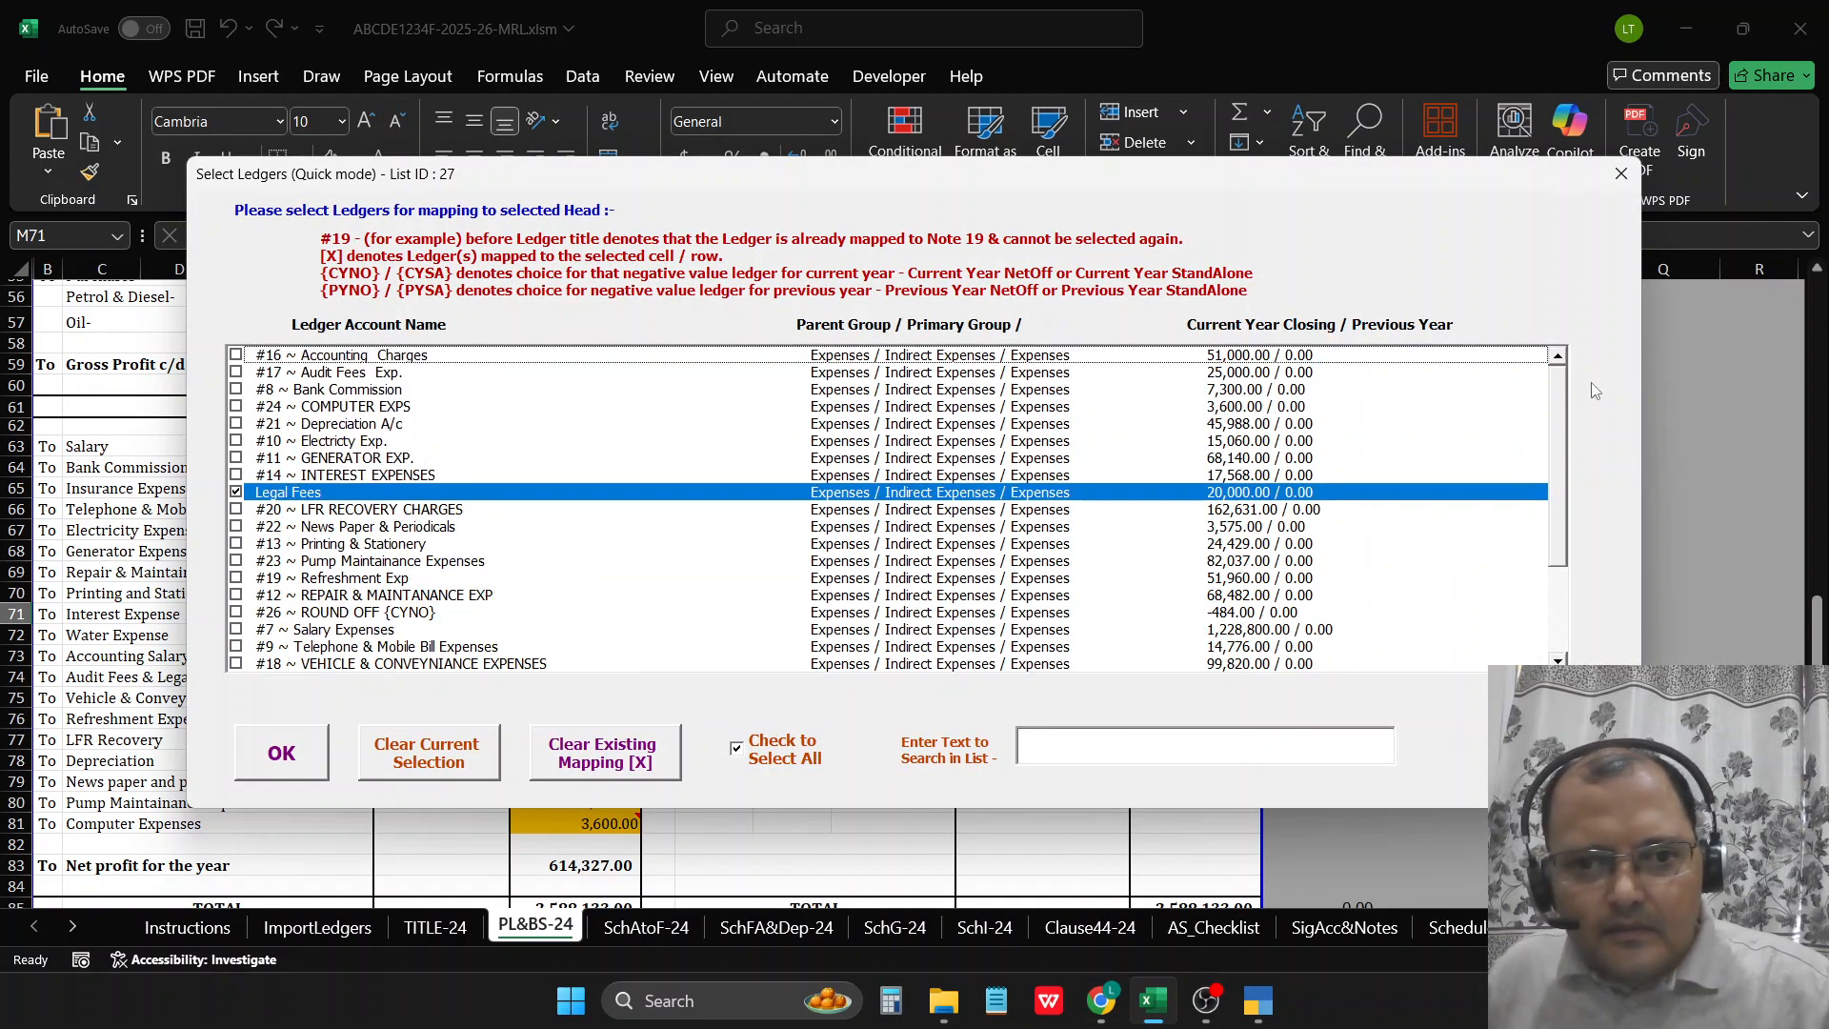
click(407, 762)
click(281, 752)
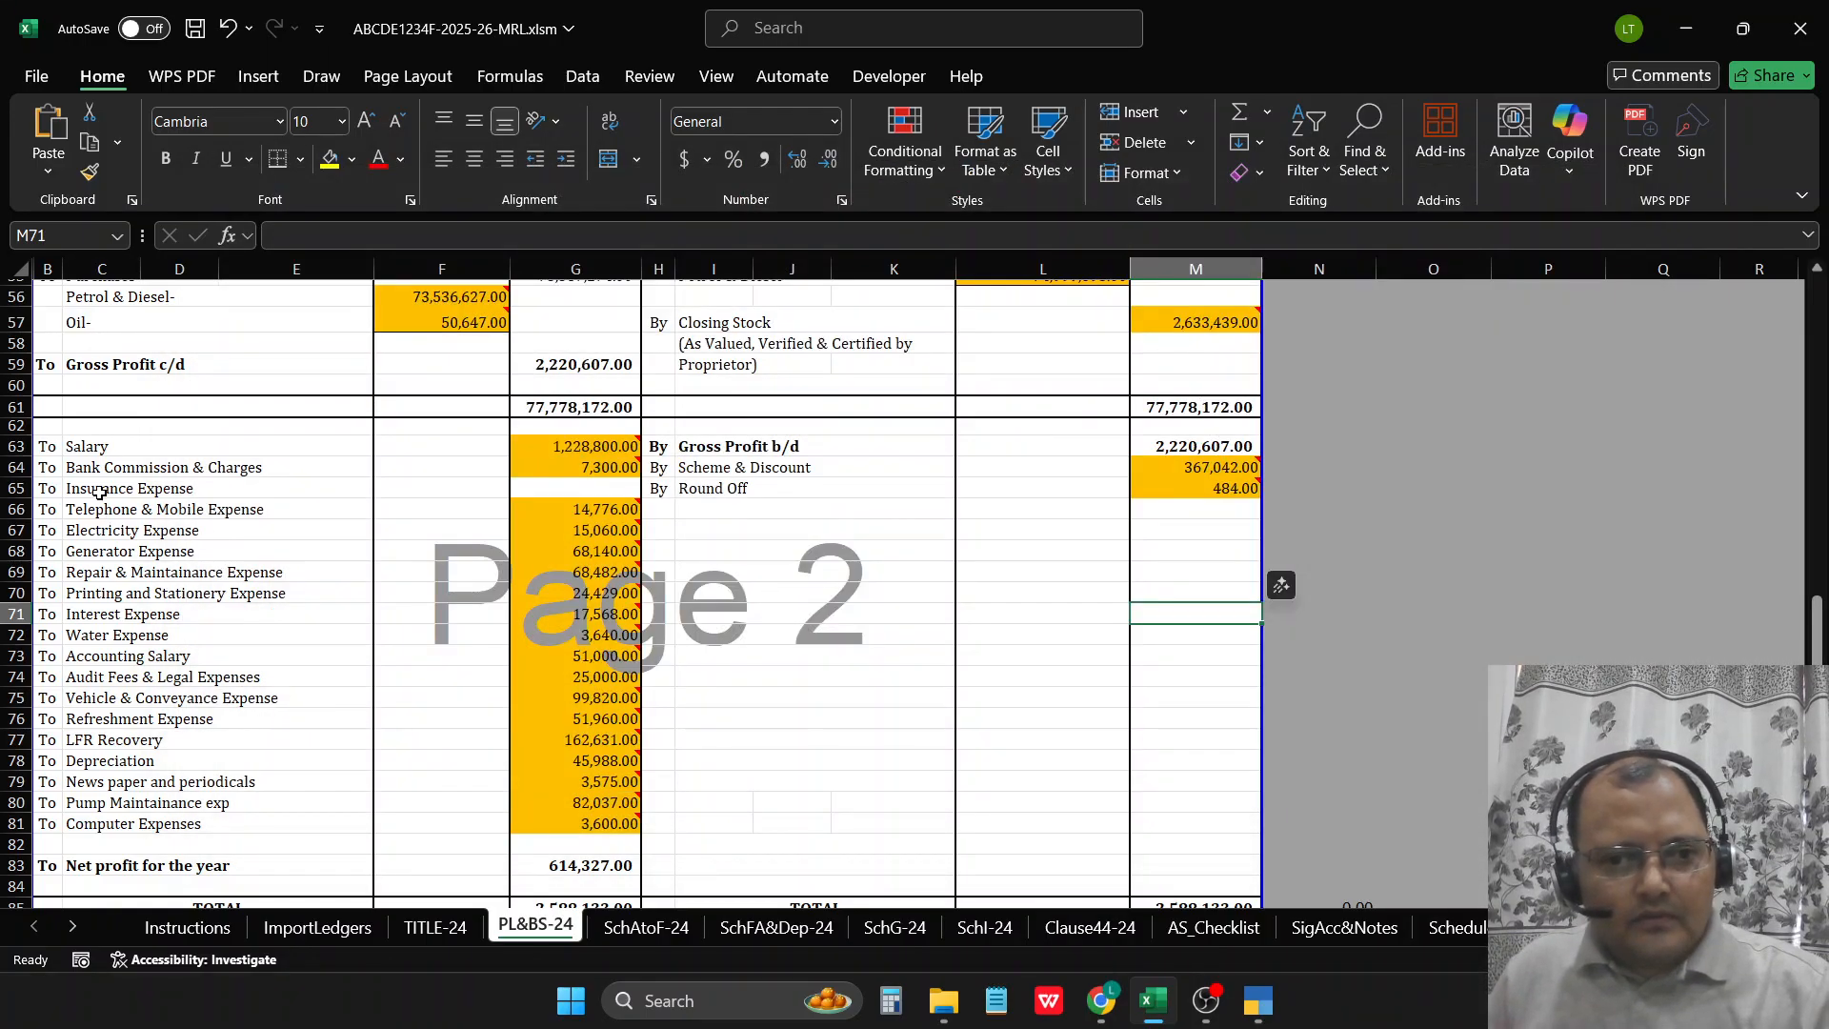
Step: Replace the Insurance Expense head in the profit and loss account with Legal Fees
click(100, 493)
text(Legal Fees)
key(Tab)
key(Tab)
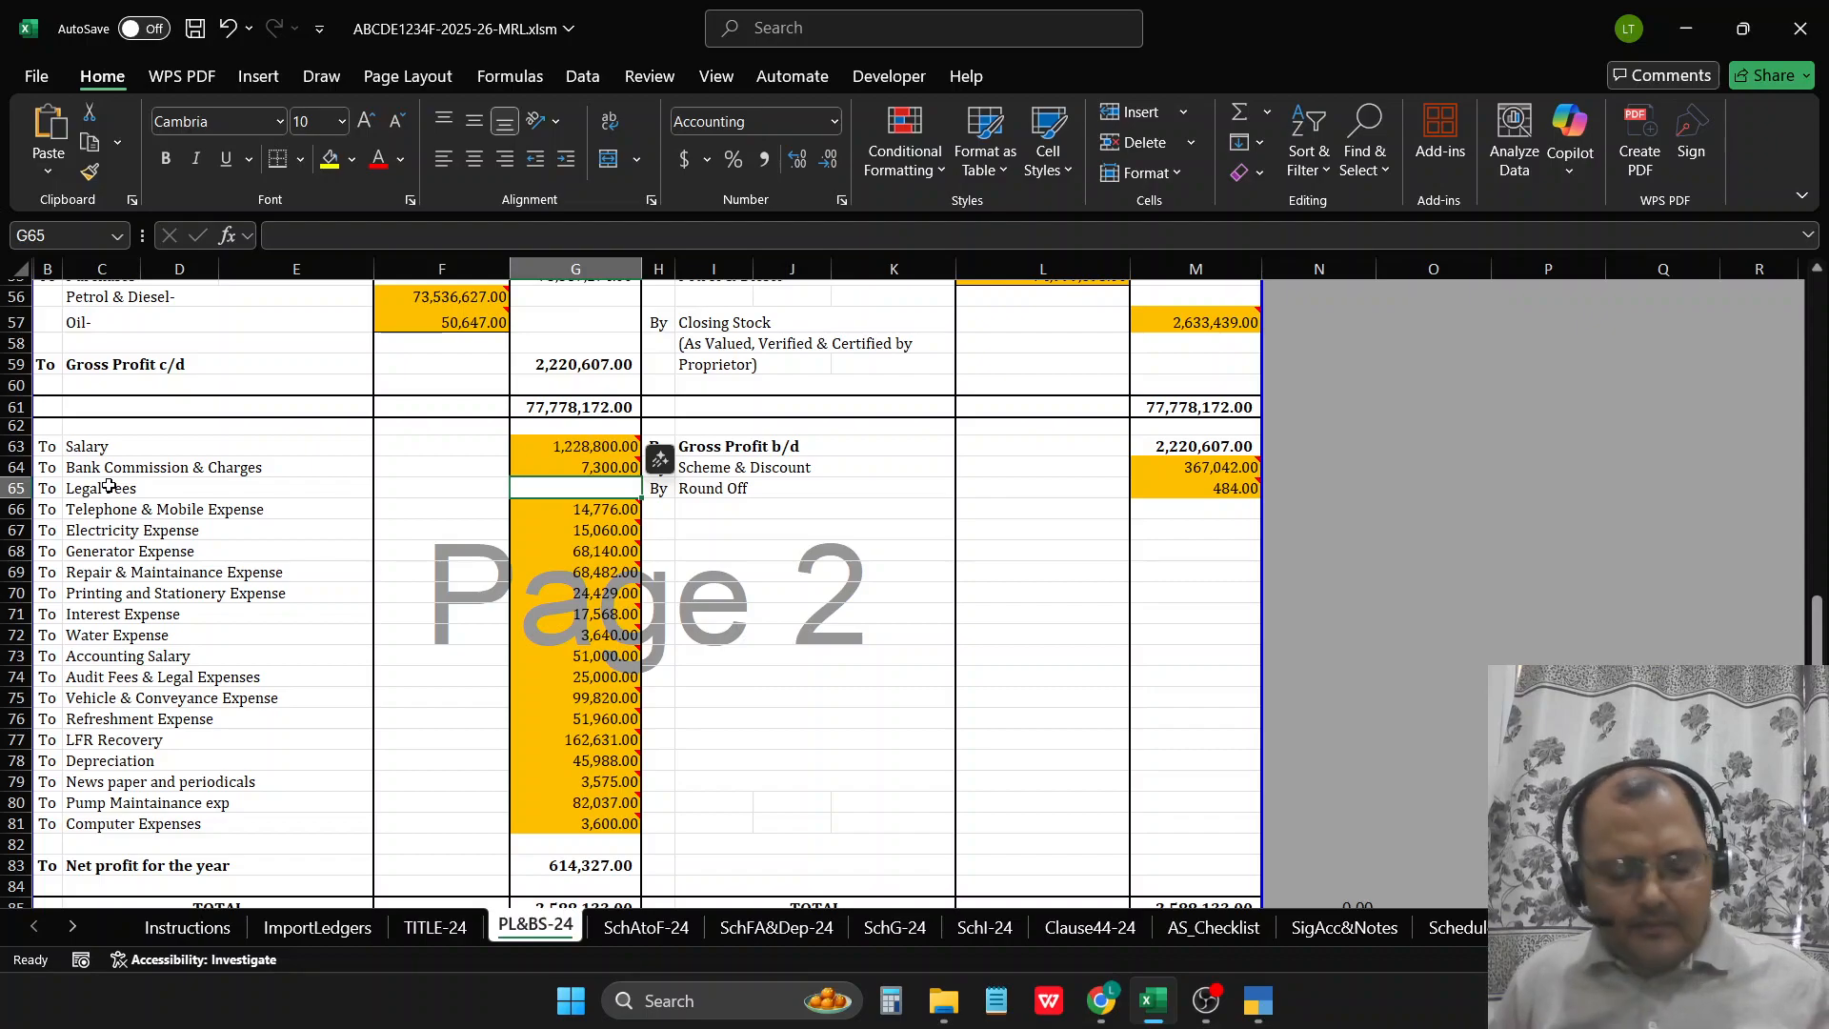
Step: Map the Legal Fees amount to the Legal Fees ledger
key(ctrl+q)
text(kle)
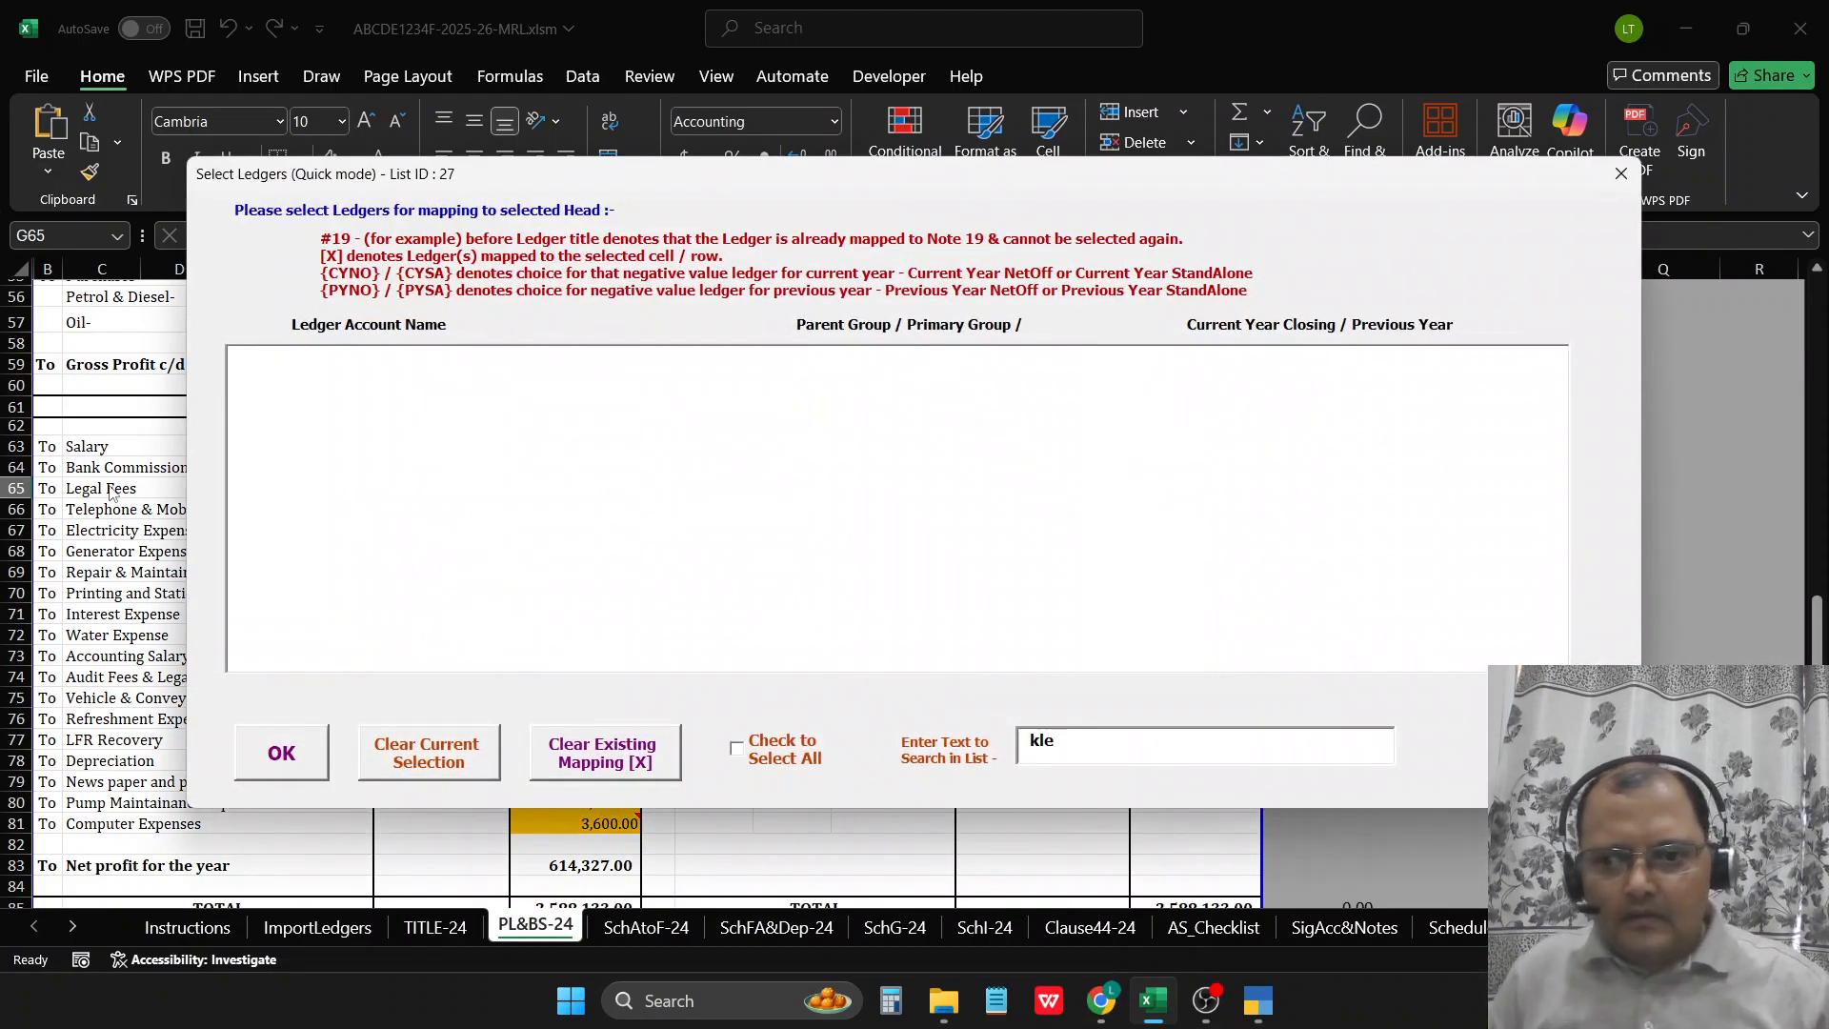
key(BackSpace)
key(BackSpace)
key(BackSpace)
text(lel)
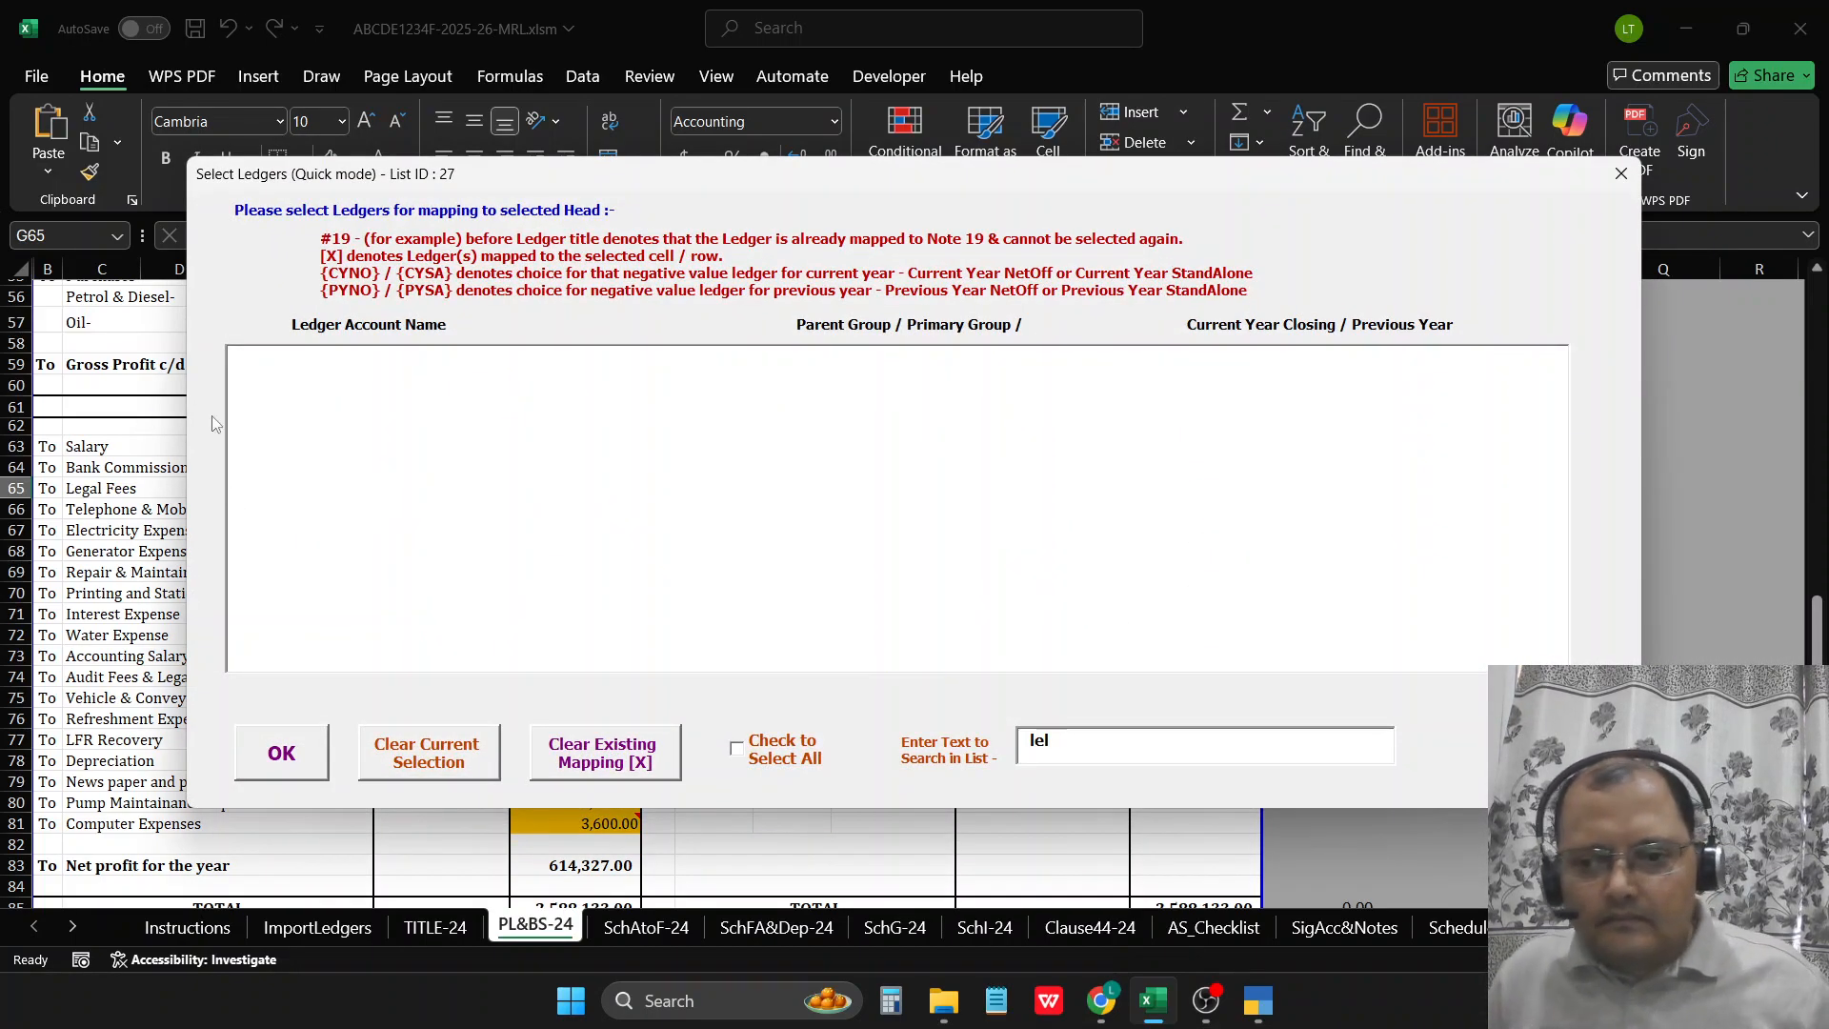
key(BackSpace)
click(291, 374)
click(269, 770)
Step: Compare the net profit for the year with the Profit & Loss A/c figure in the TallyPrime balance sheet
click(627, 810)
scroll(628, 810, down, 3)
click(620, 674)
scroll(854, 581, up, 8)
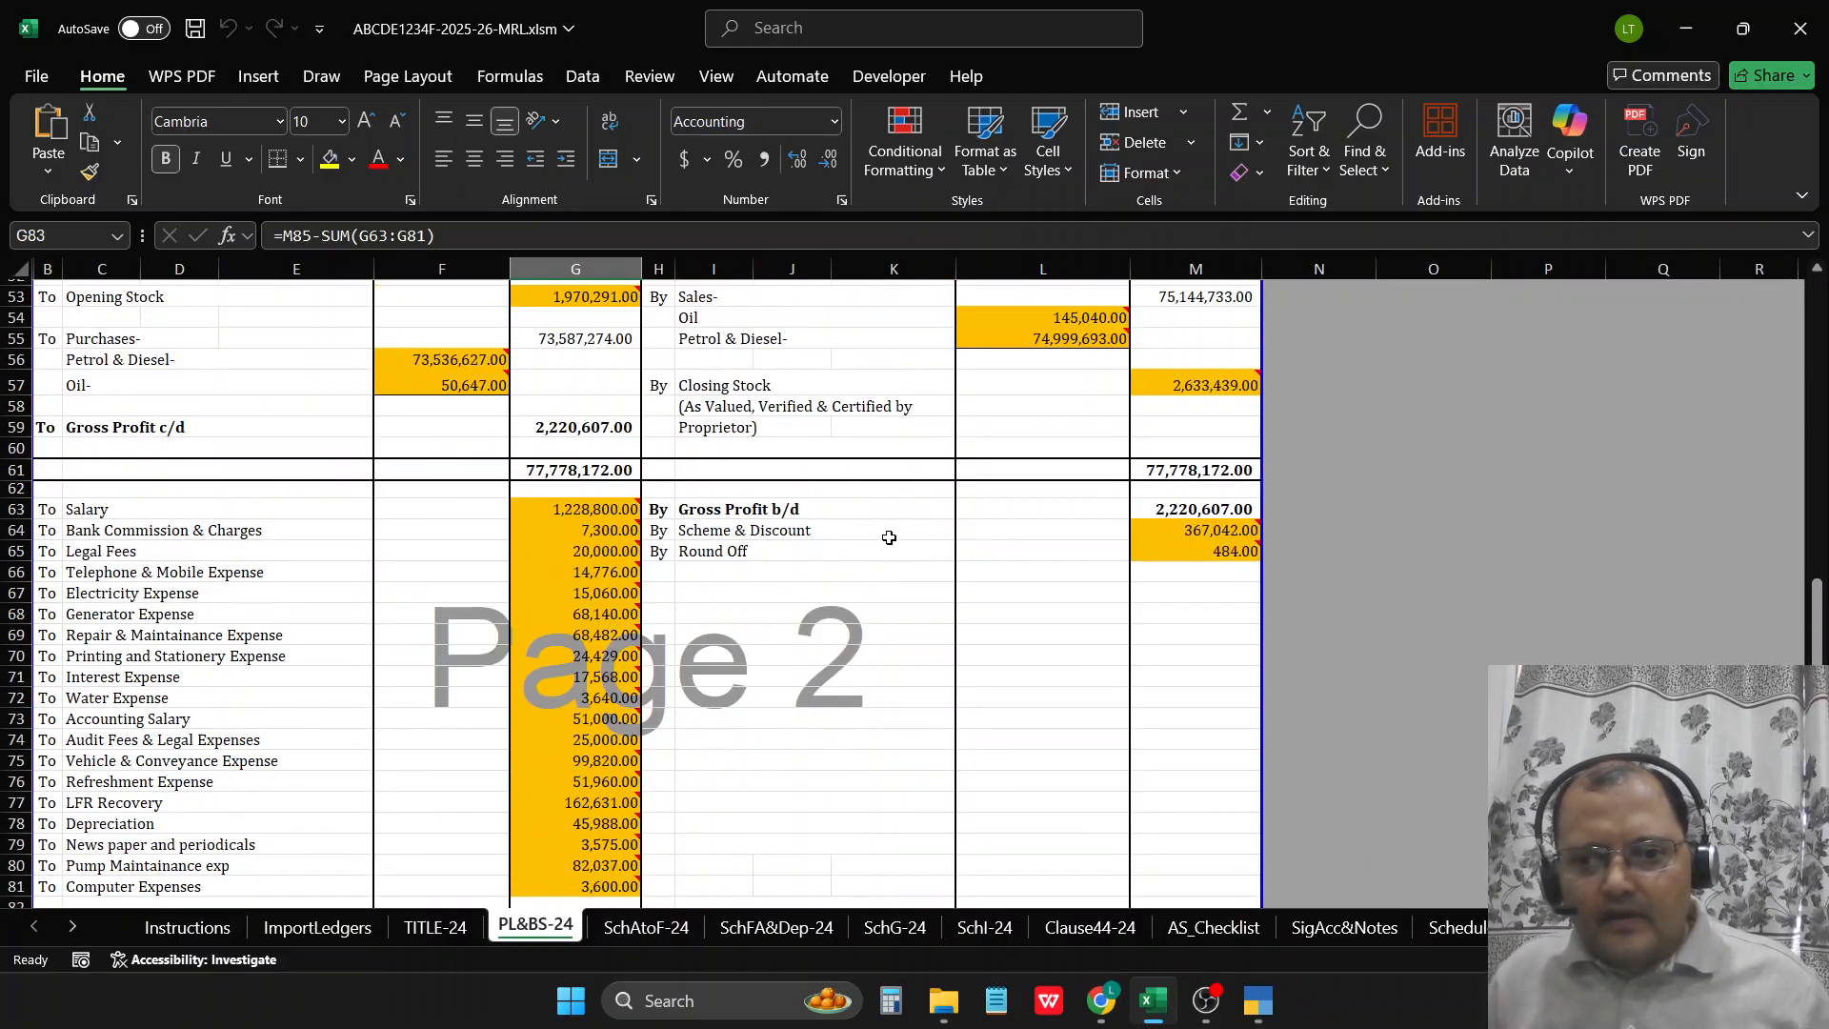
scroll(827, 640, down, 7)
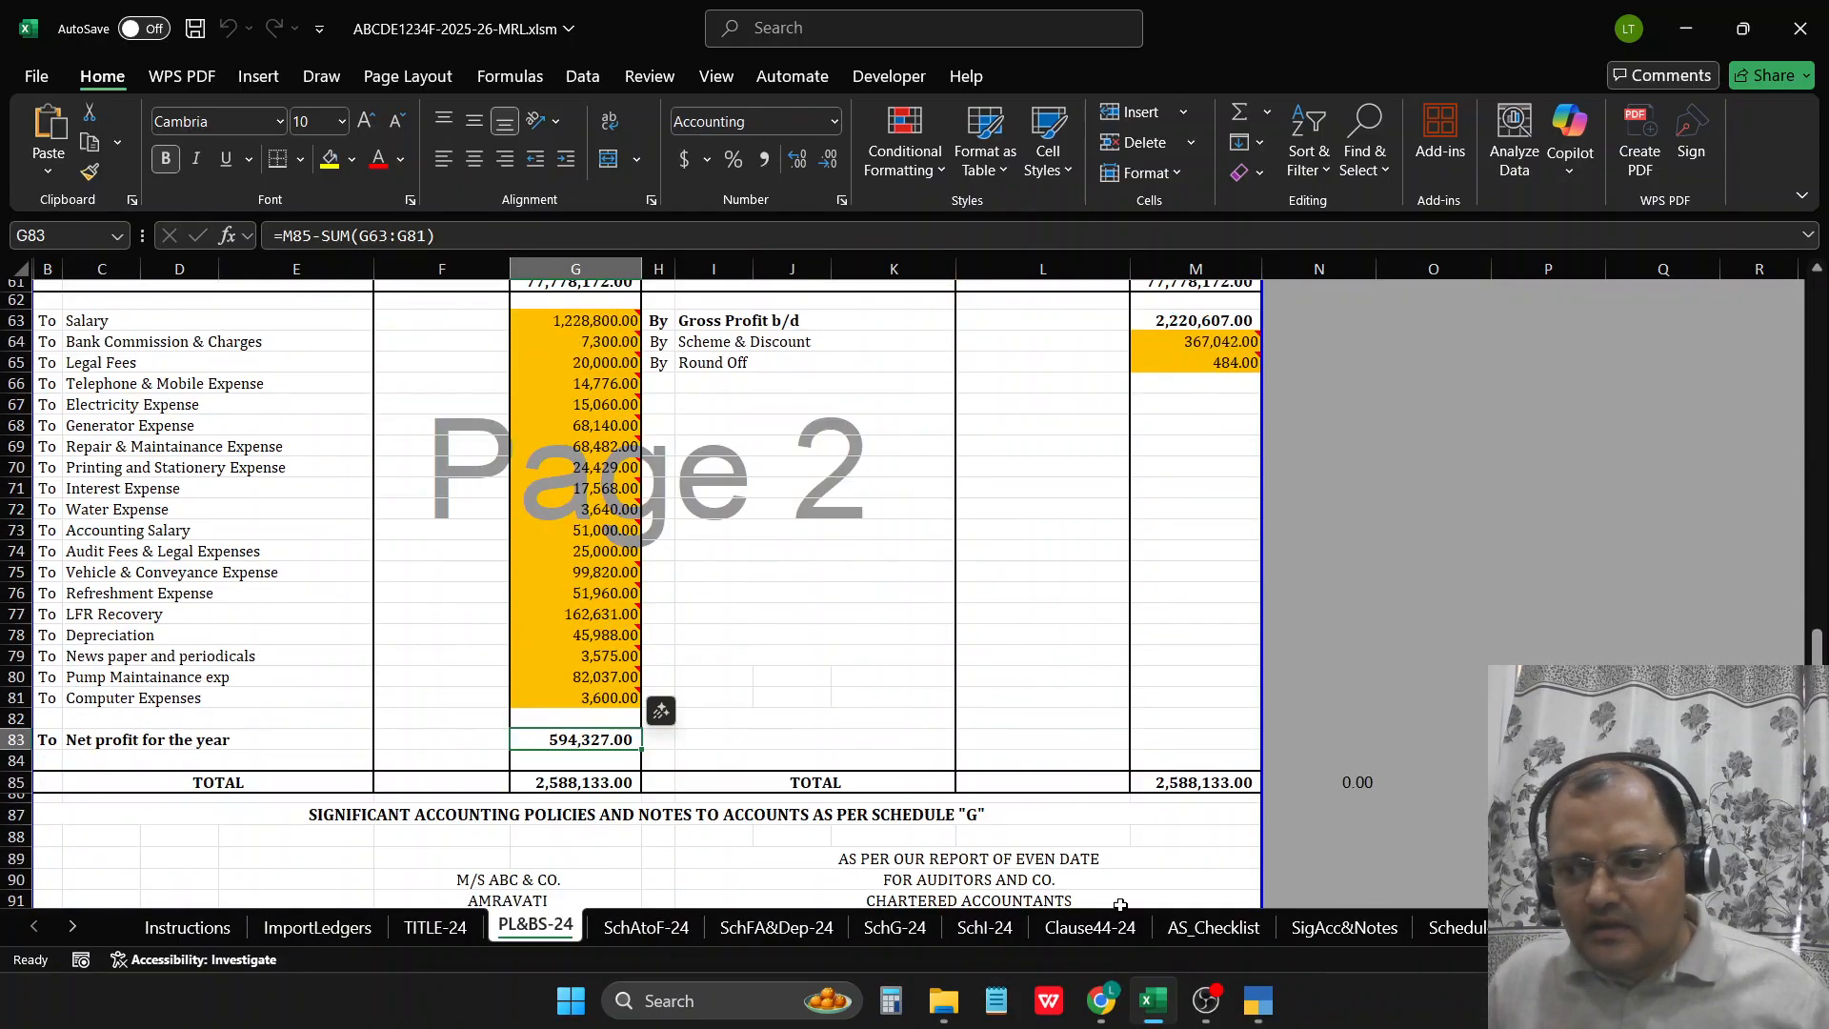
click(1246, 1010)
key(Down)
key(Down)
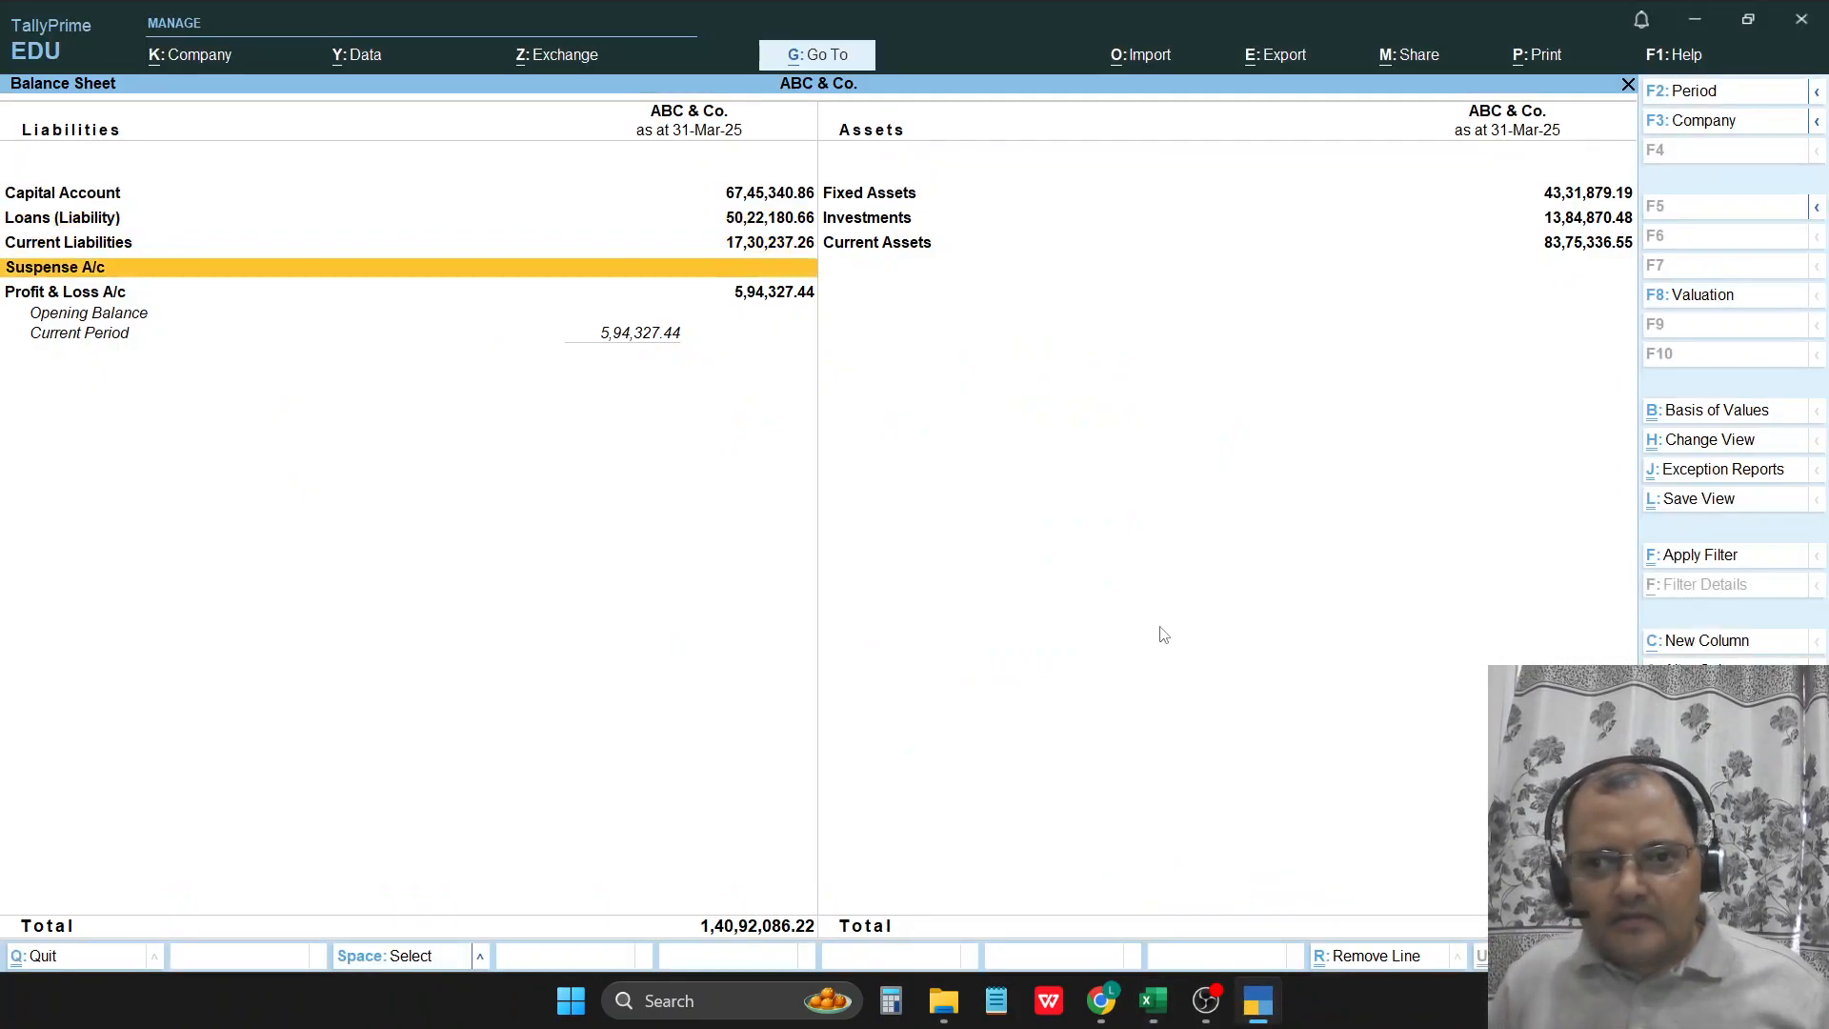
key(Up)
key(Up)
key(Up)
Step: Switch back to the Excel workbook and select the proprietor's capital account amount in the balance sheet
click(1153, 1001)
click(705, 656)
scroll(610, 527, up, 6)
scroll(610, 526, up, 14)
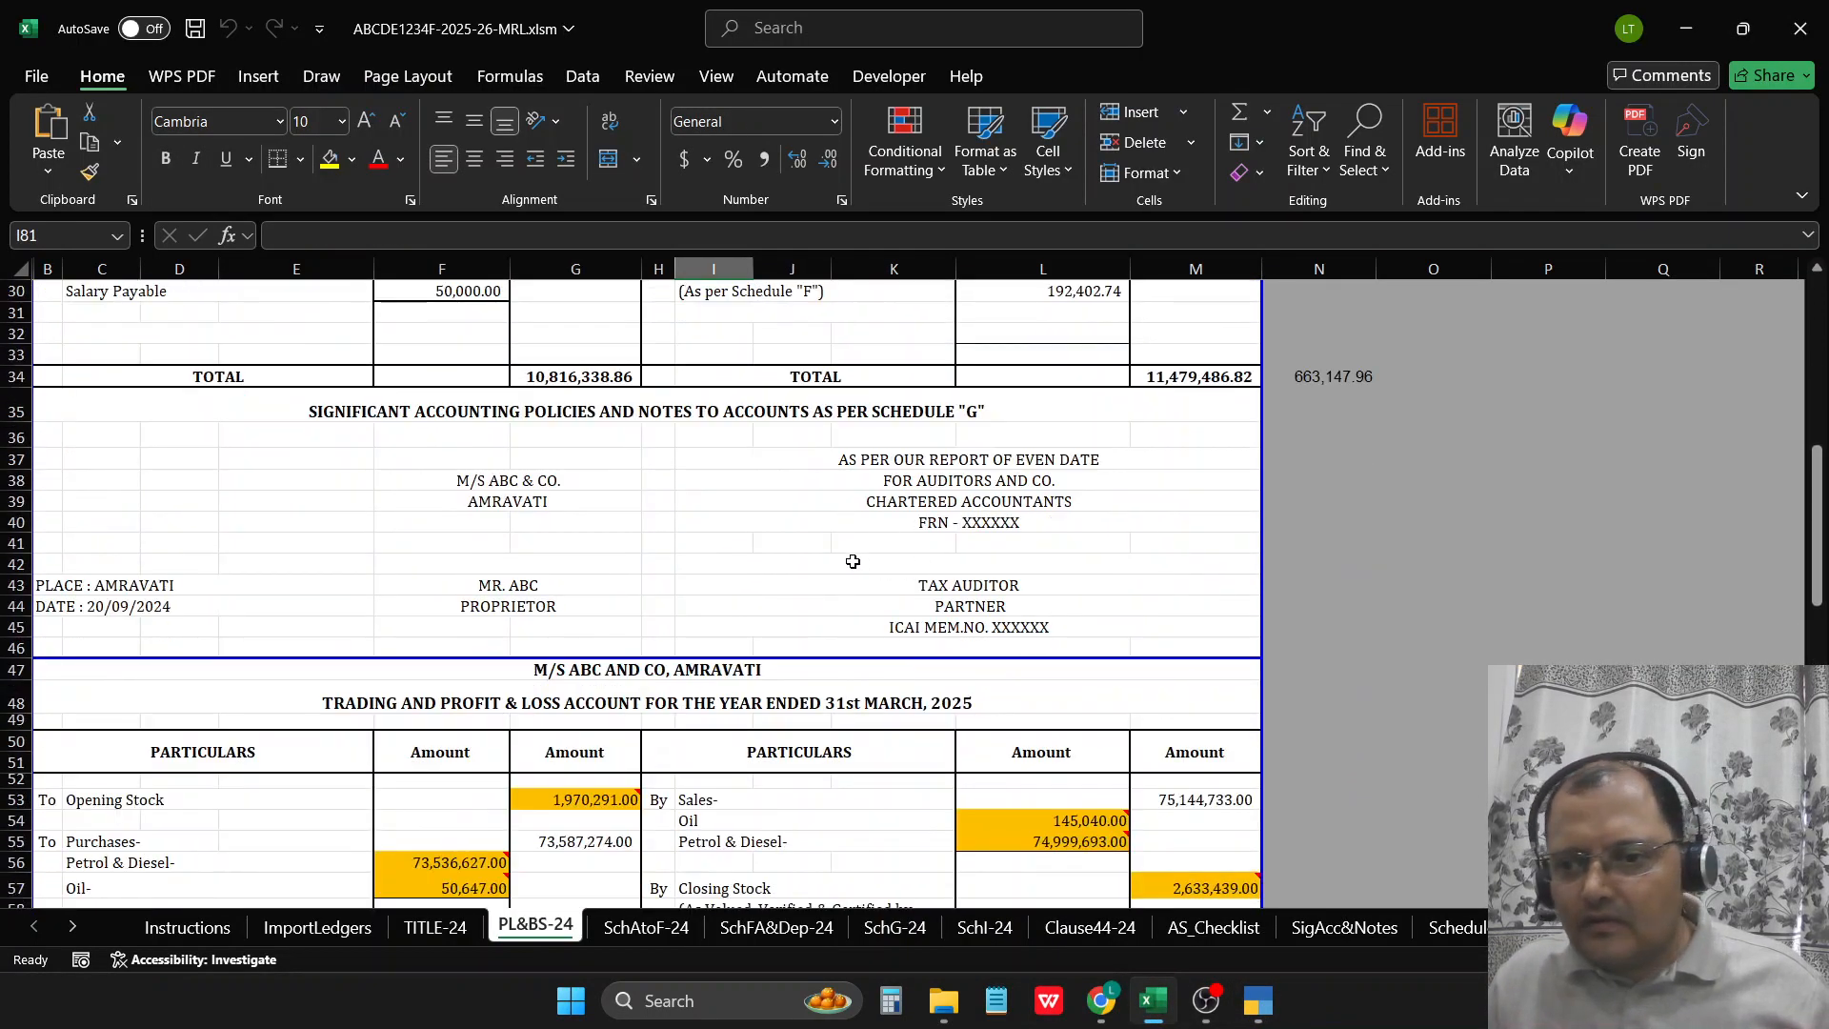
scroll(631, 374, down, 1)
click(447, 451)
click(409, 387)
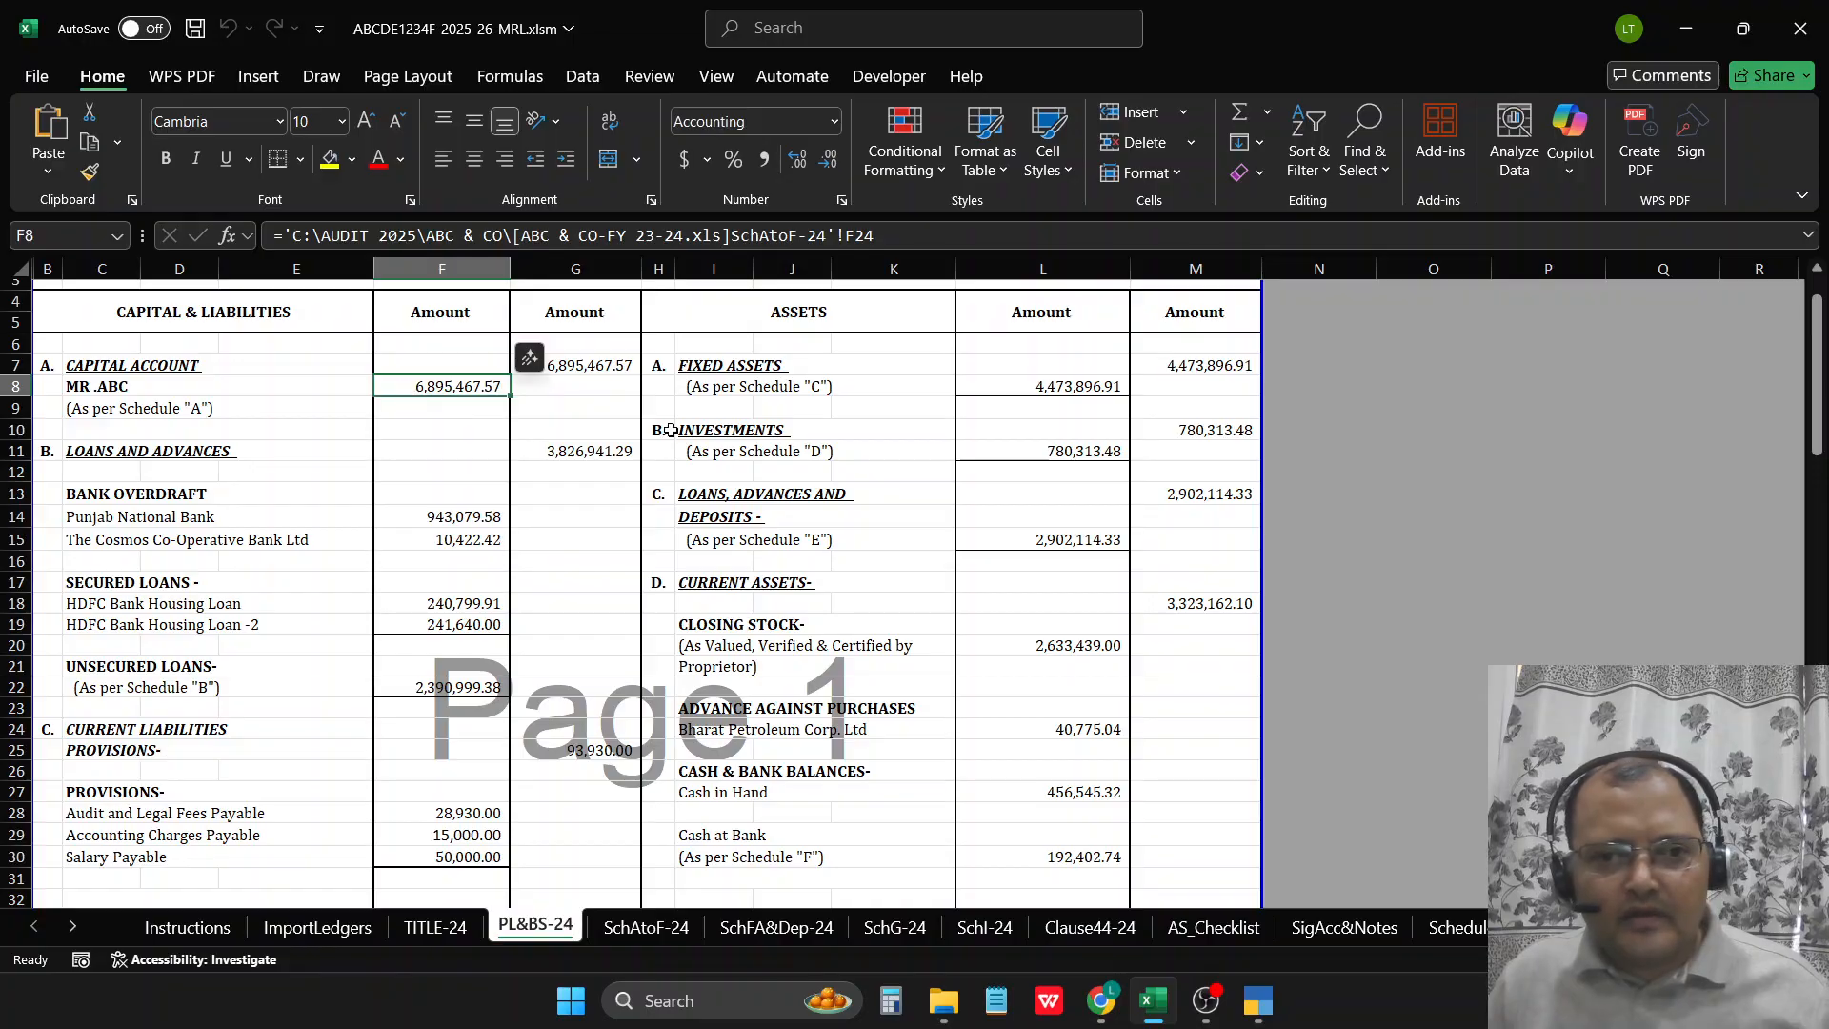
key(ctrl+q)
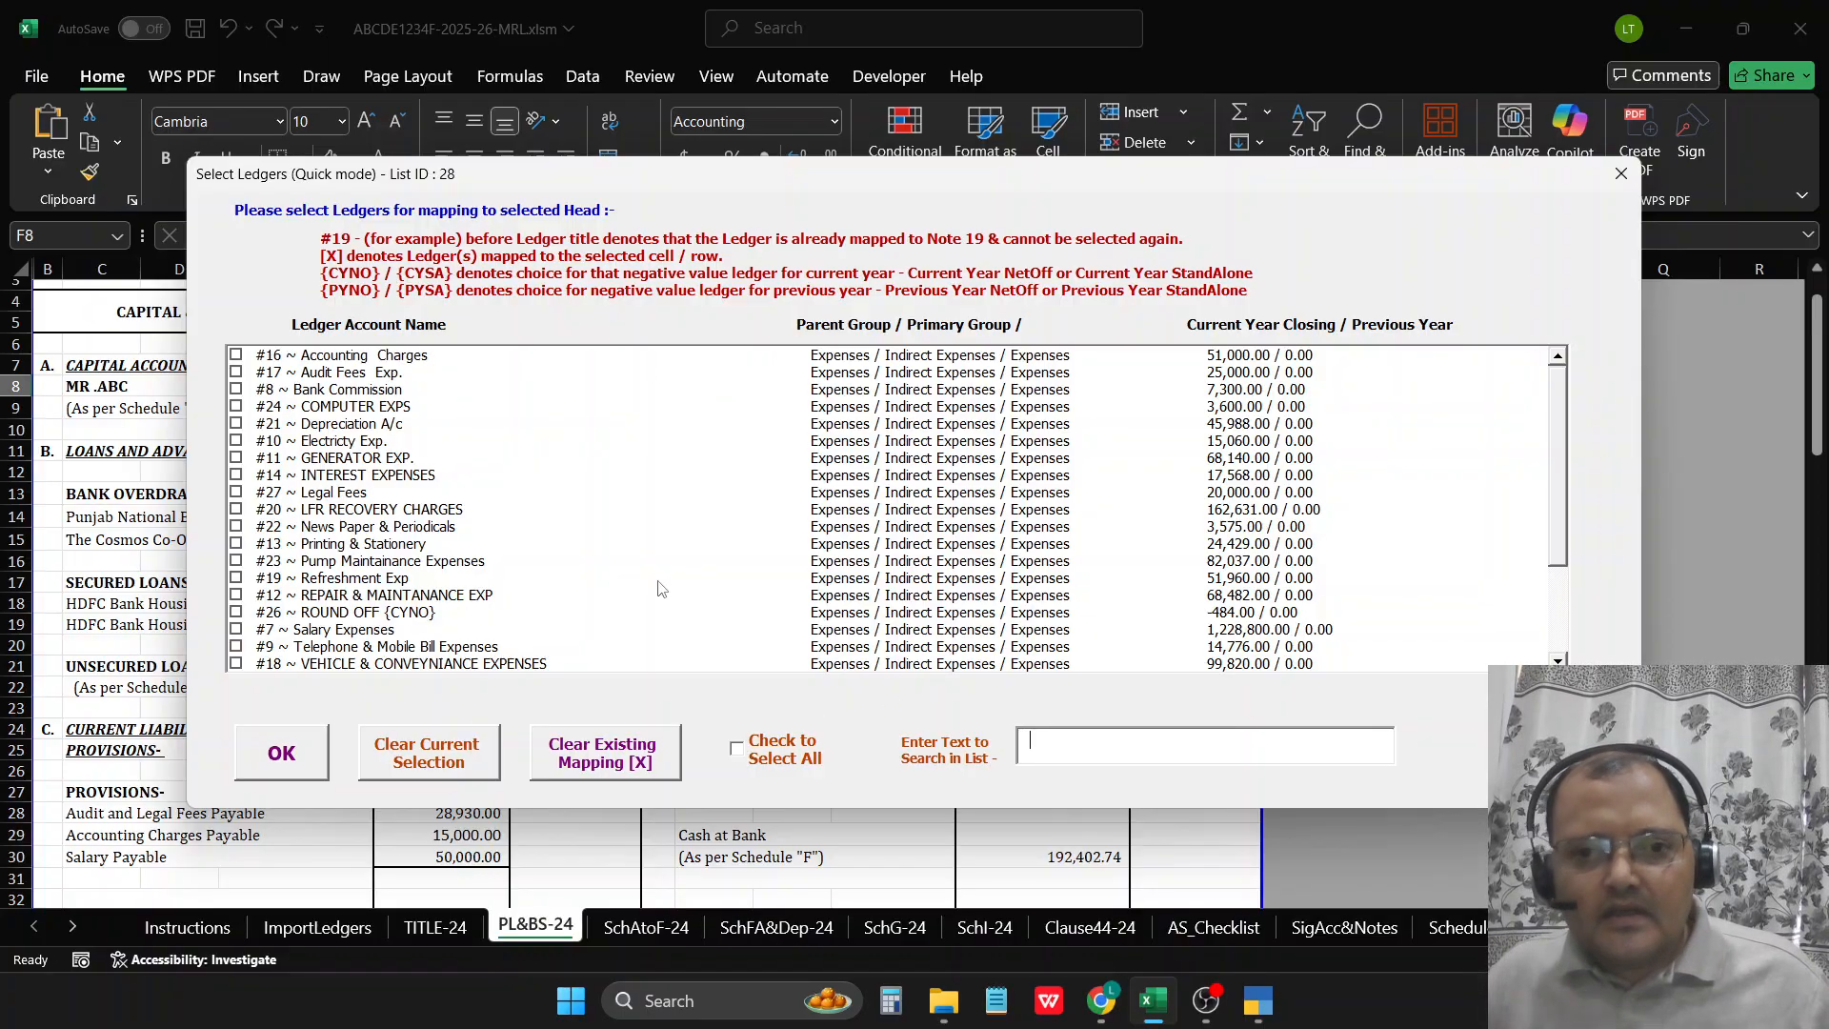
click(406, 779)
click(281, 752)
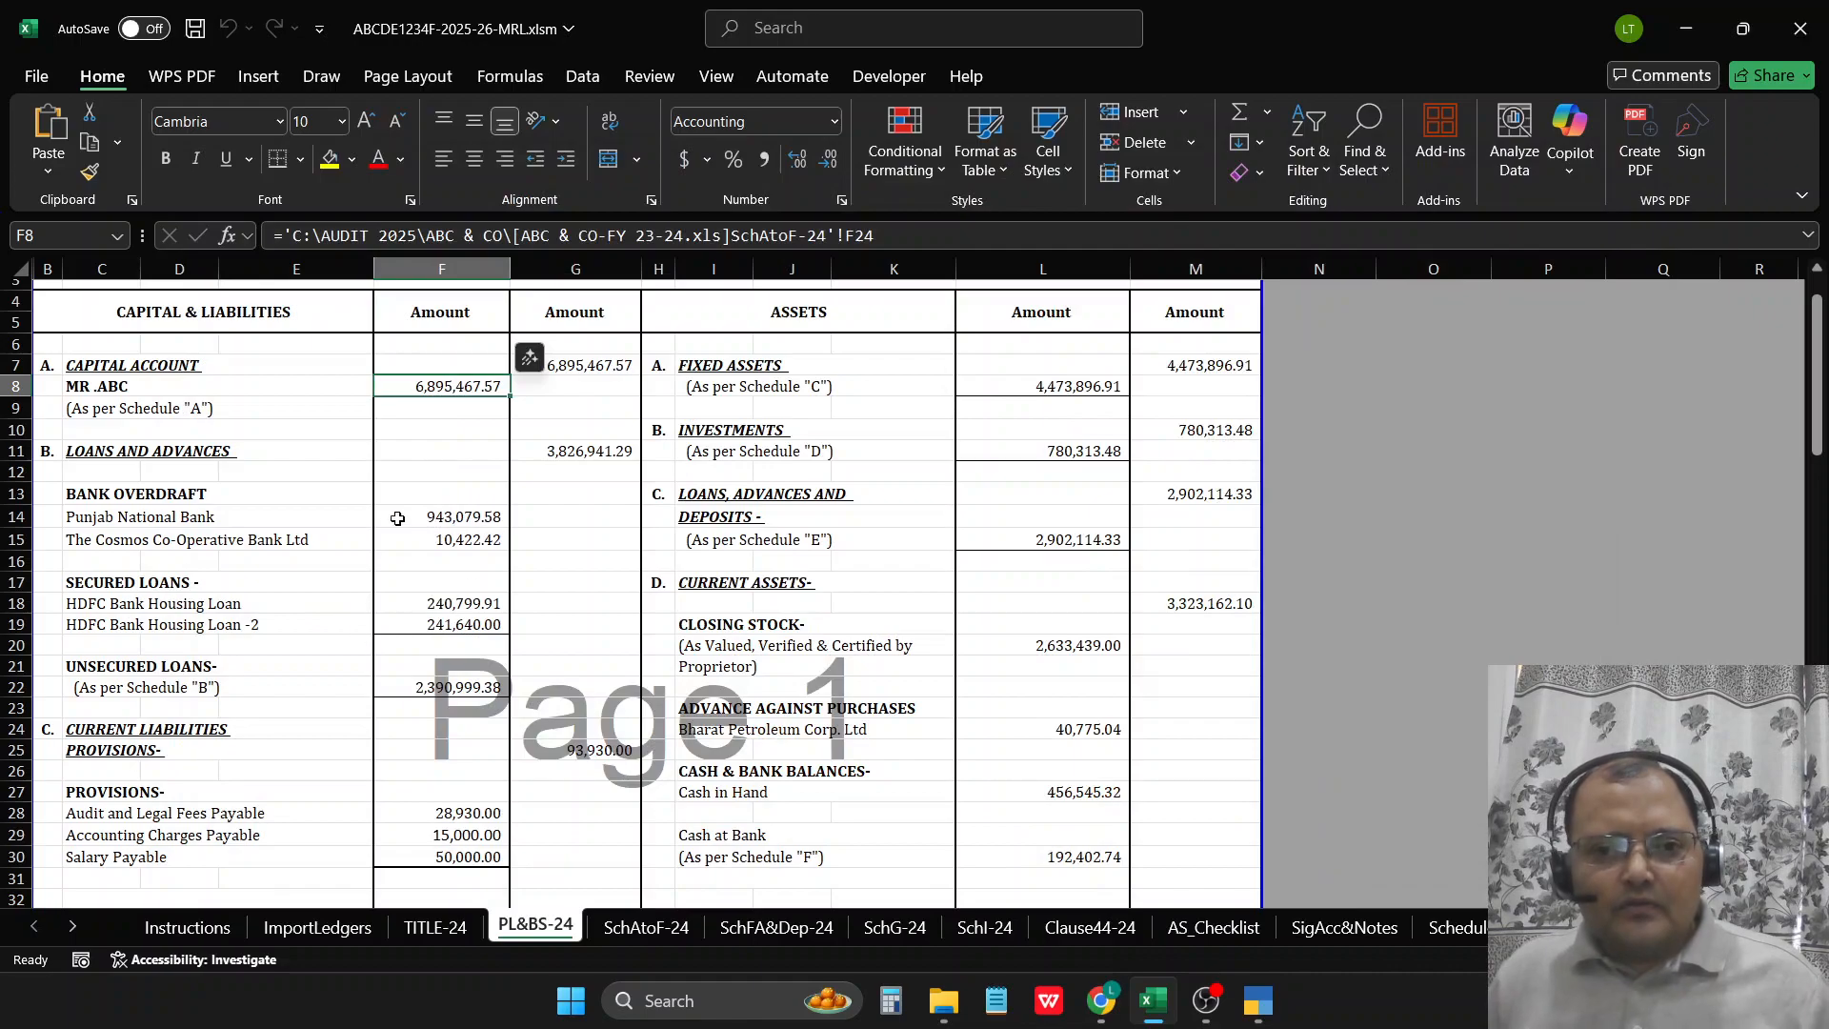
Step: Map the proprietor's capital amount to the Proprietor Capital Account and Profit & Loss A/c ledgers
key(ctrl+q)
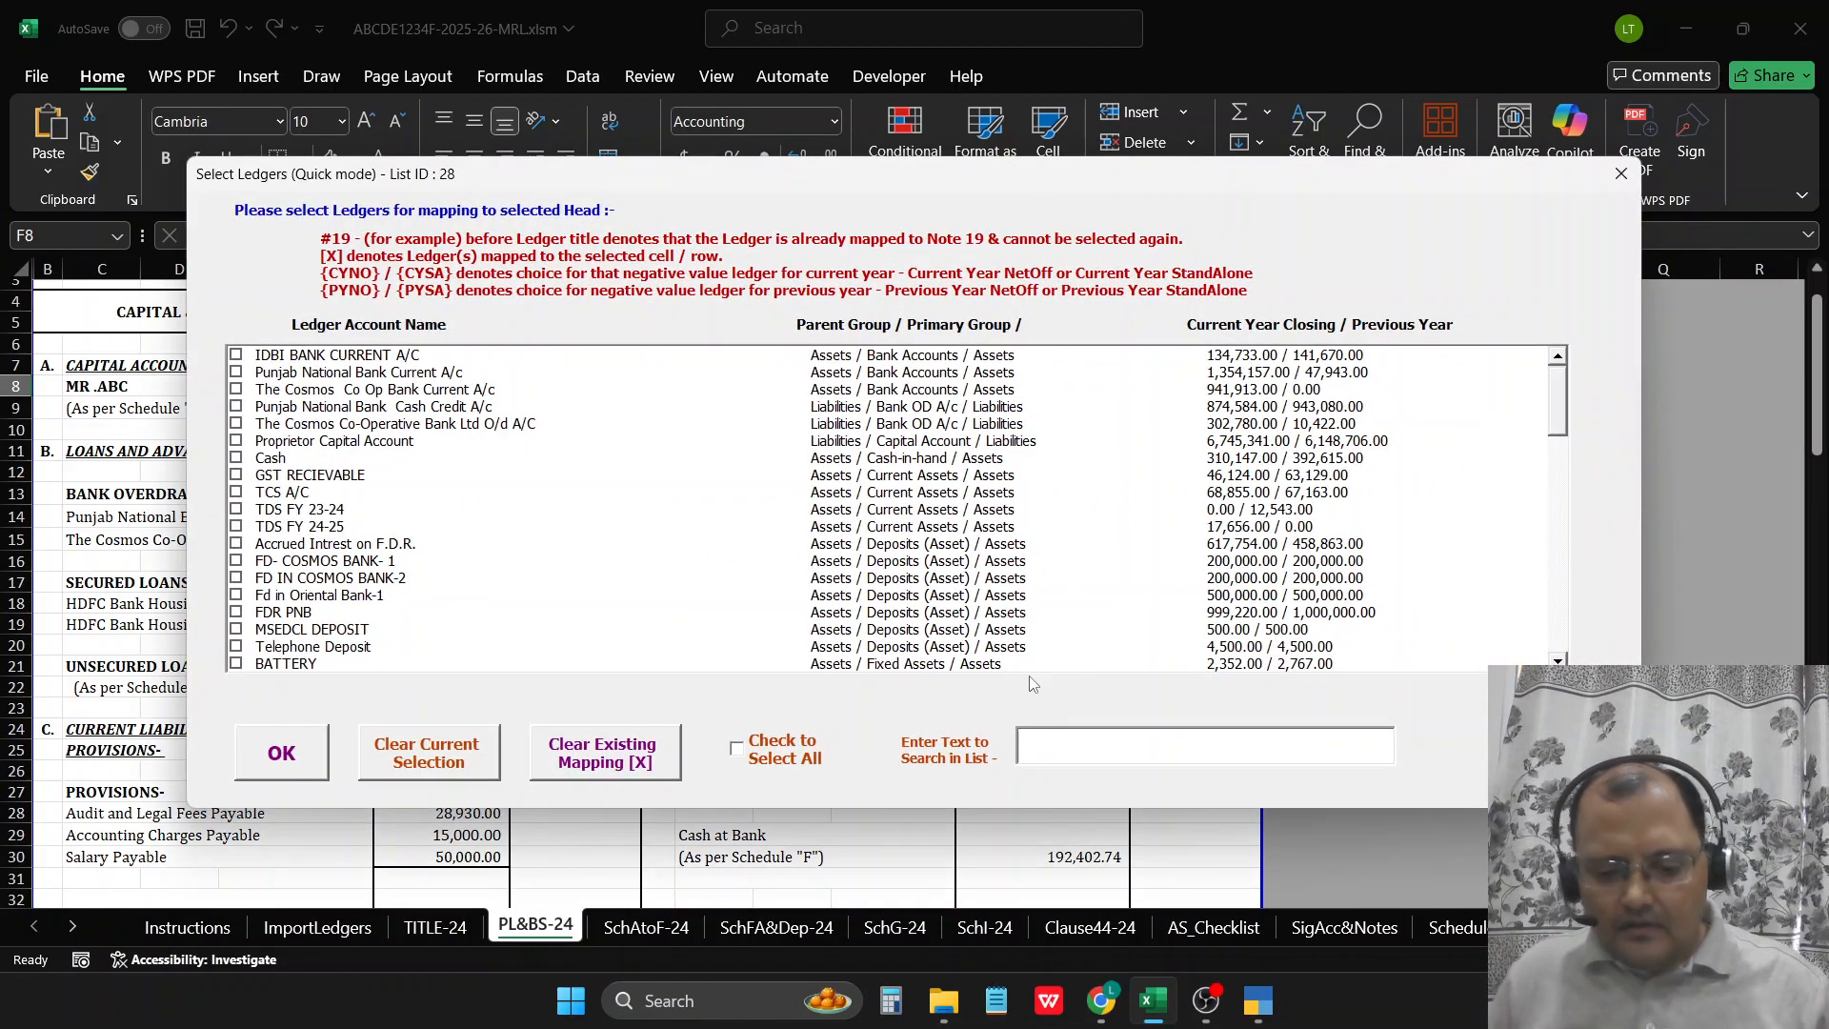
text(pro)
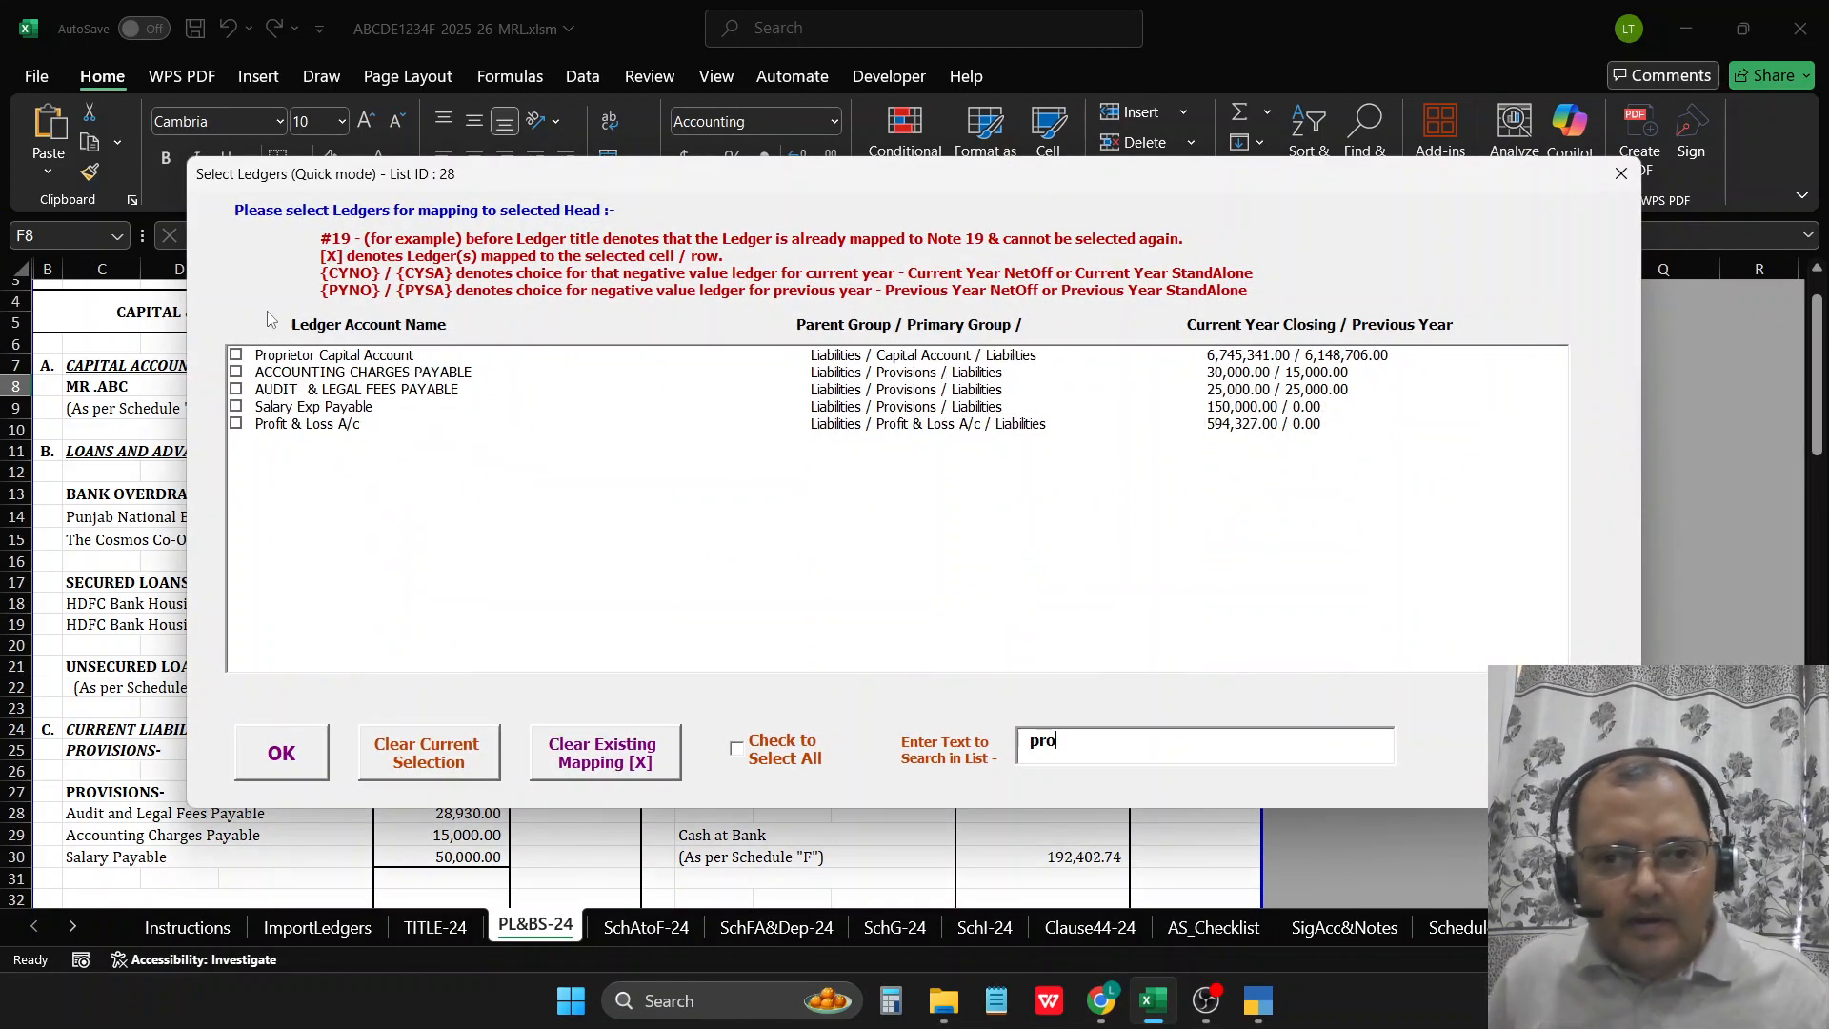
click(286, 357)
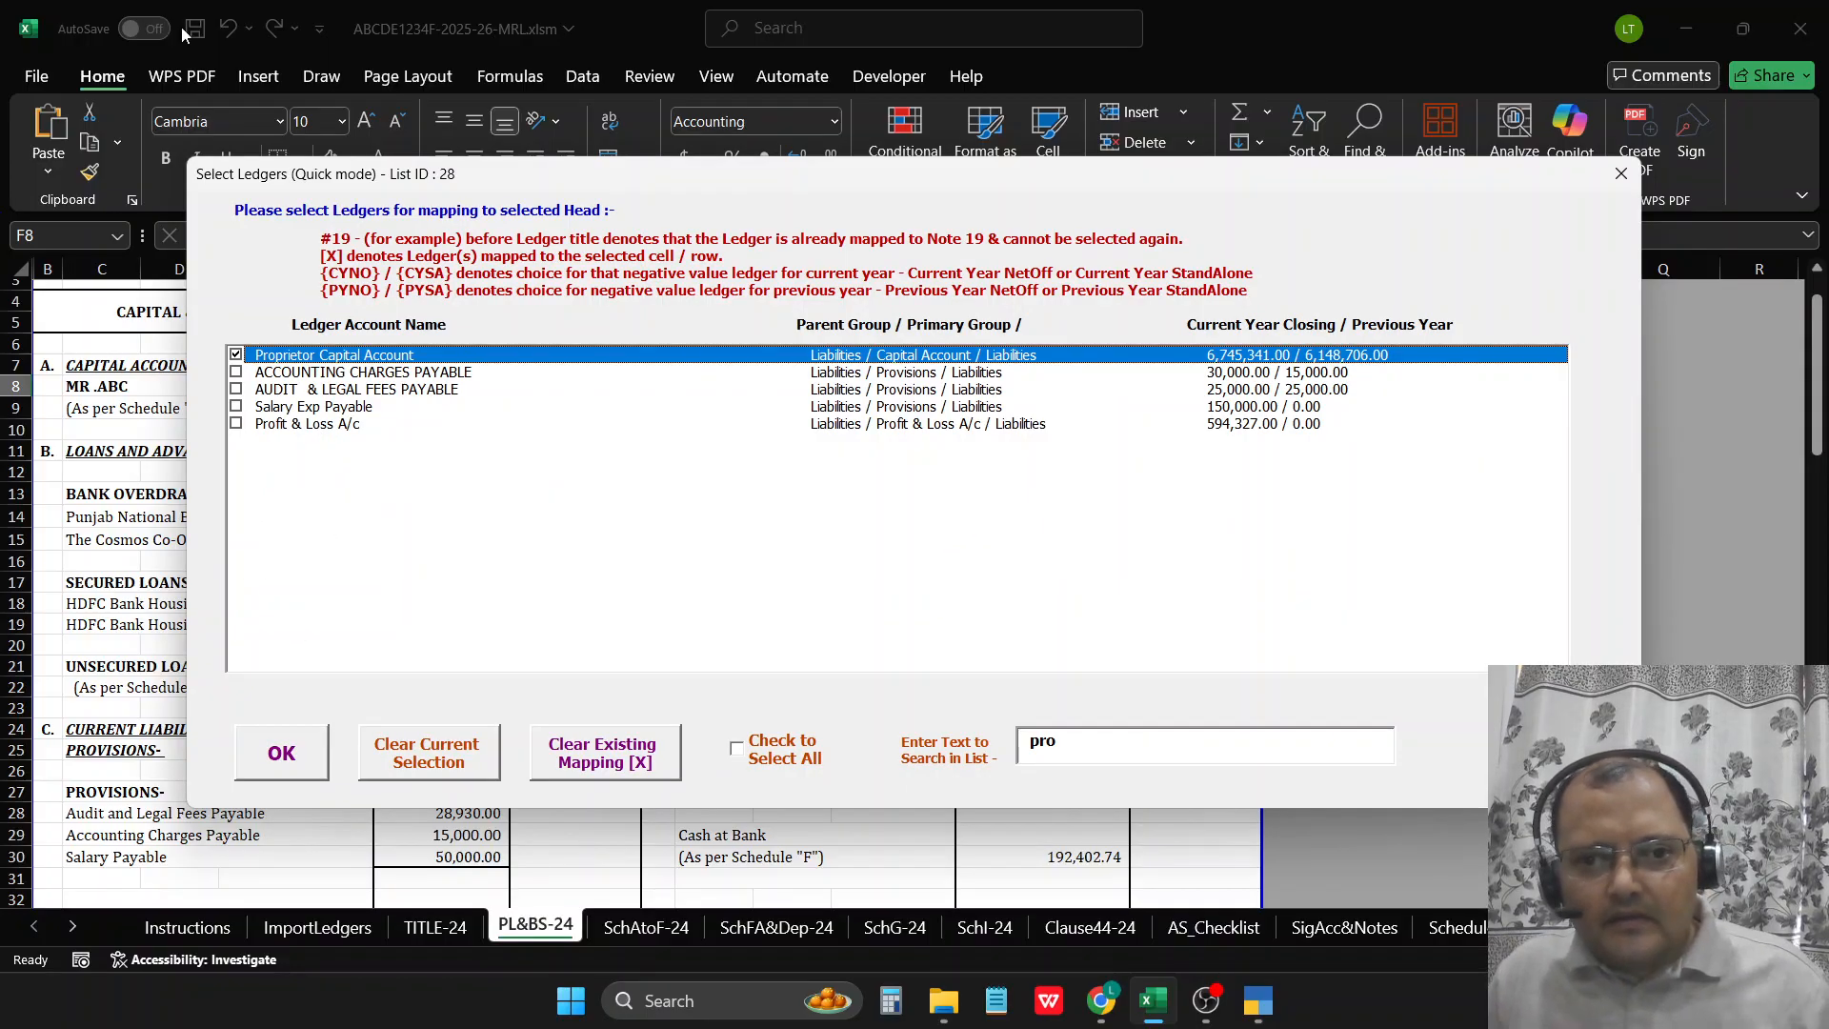
click(286, 425)
click(281, 752)
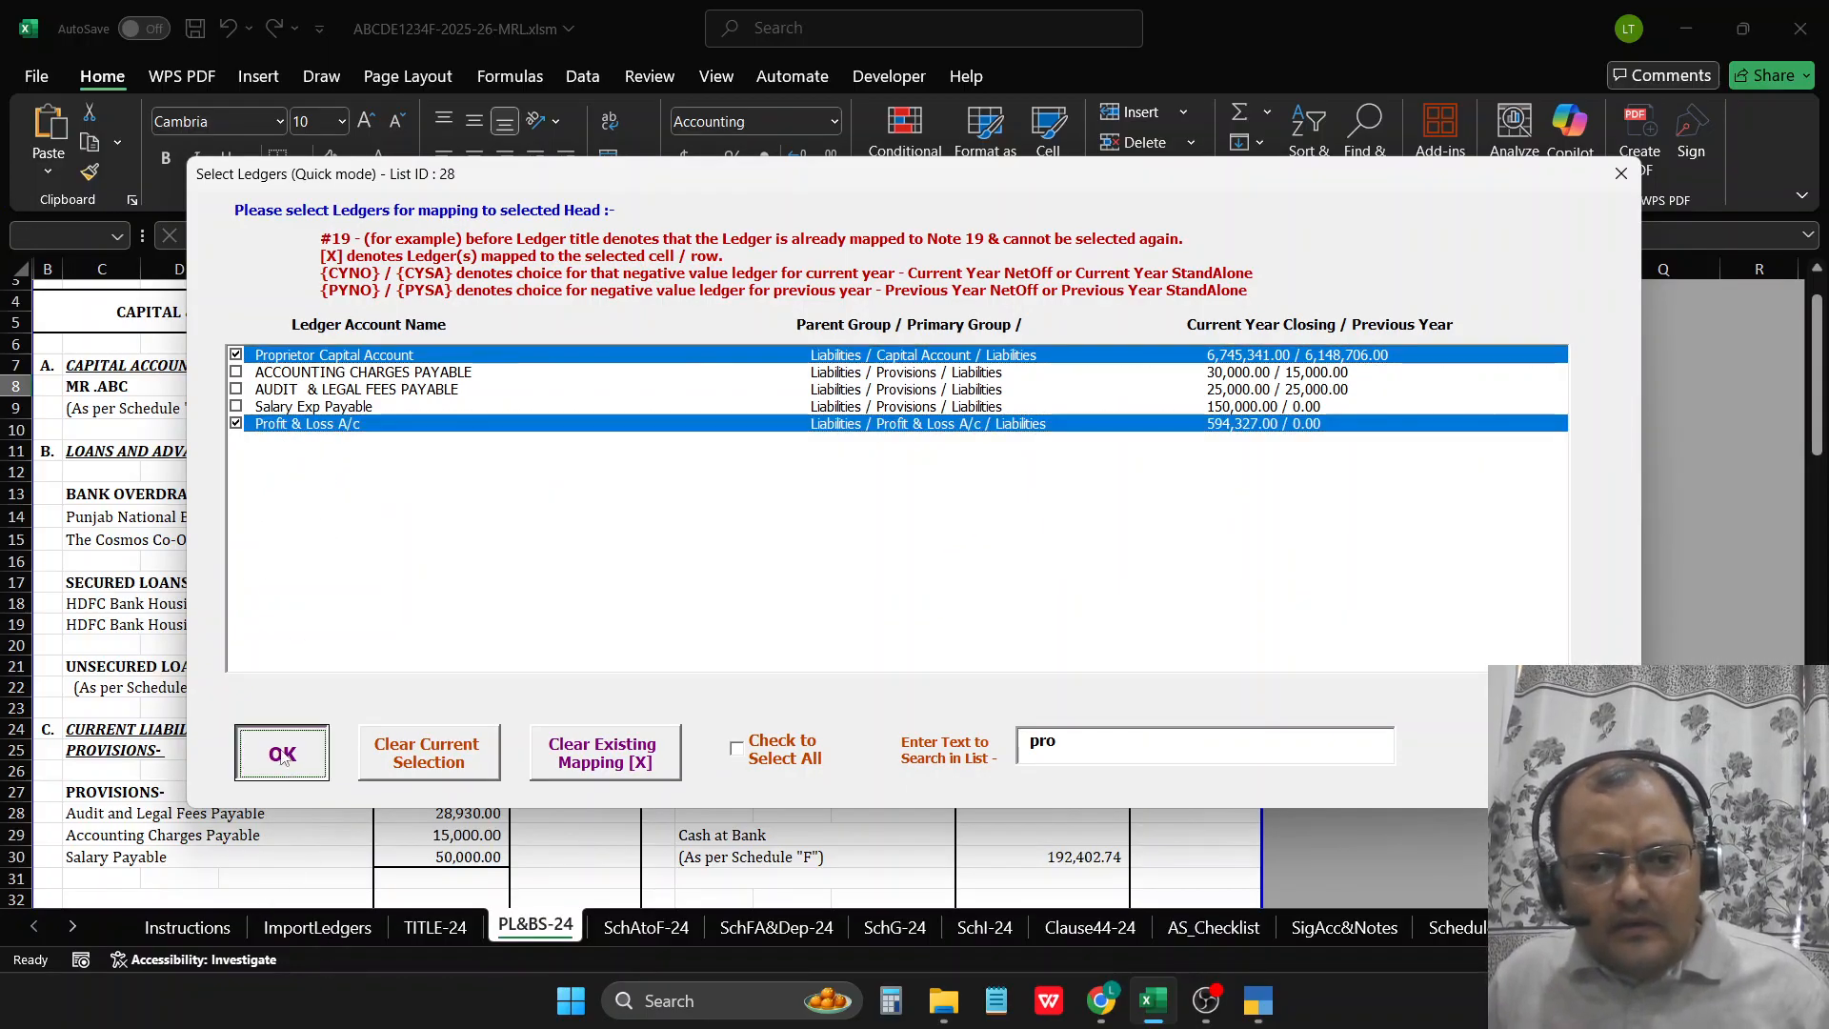
Step: Map the Punjab National Bank amount under bank overdraft to the Punjab National Bank Cash Credit A/c ledger
scroll(443, 521, down, 2)
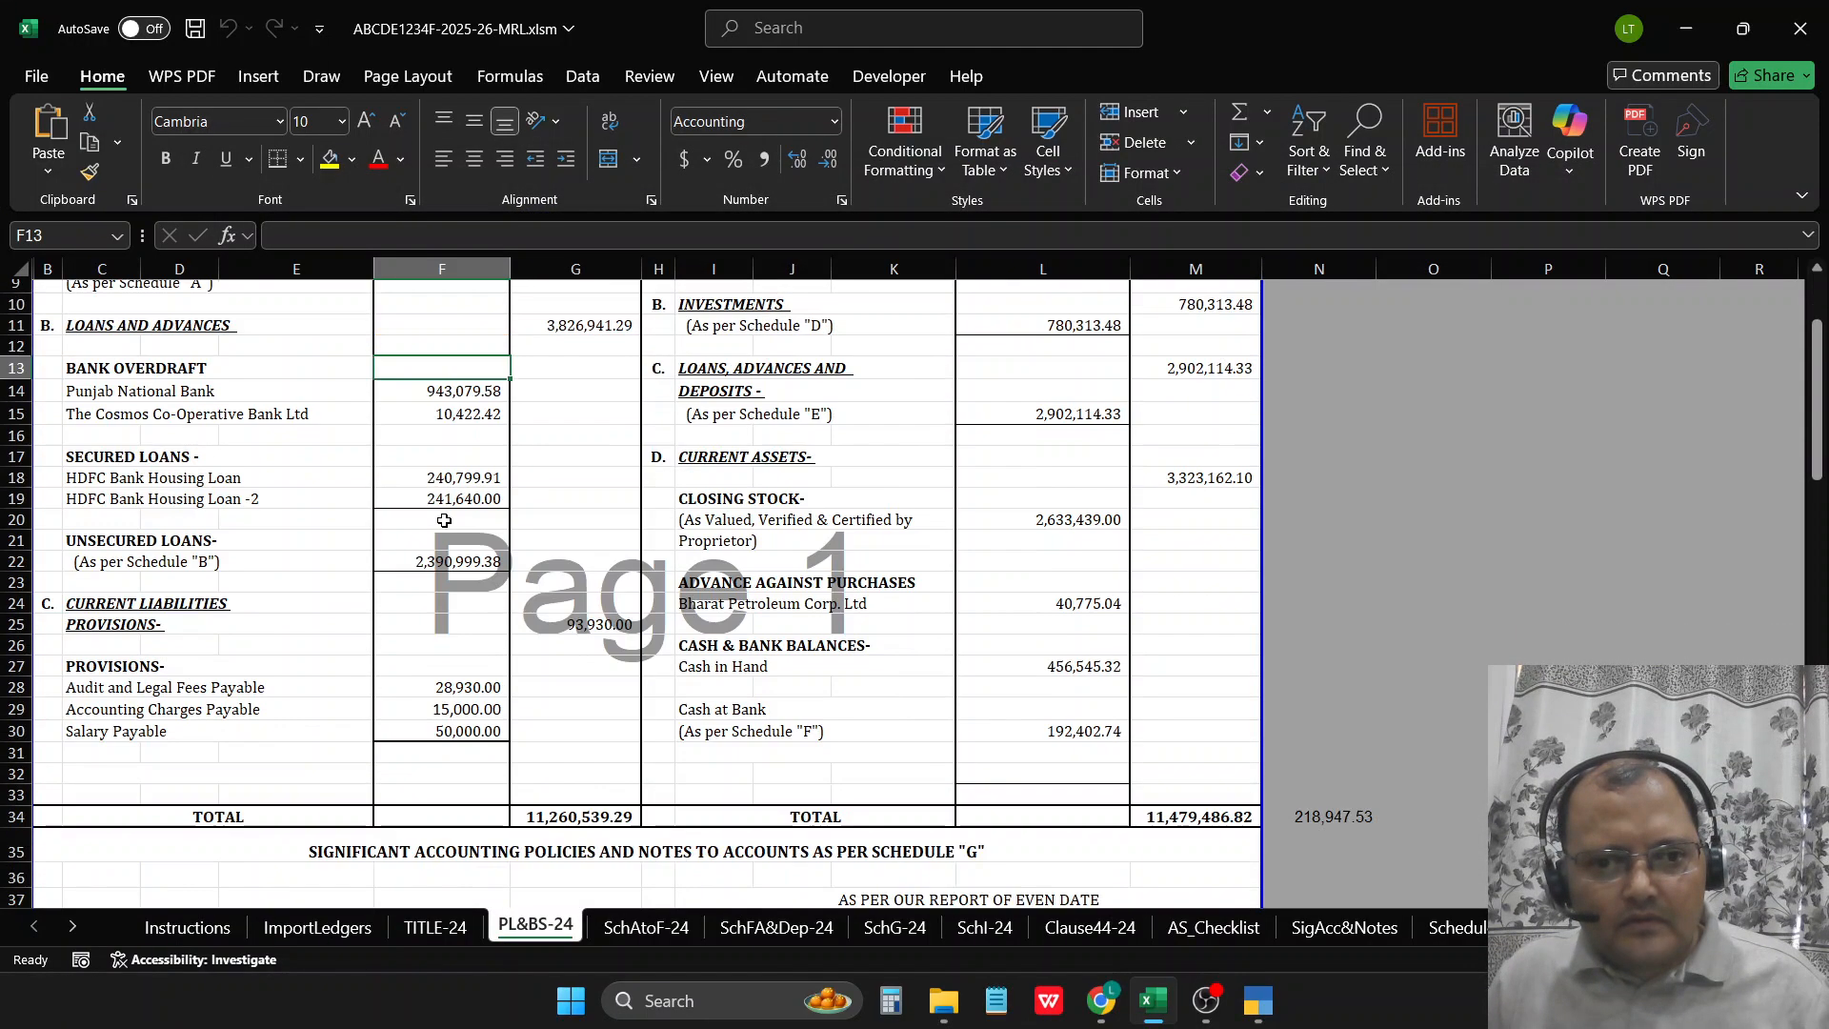
click(429, 396)
key(ctrl+q)
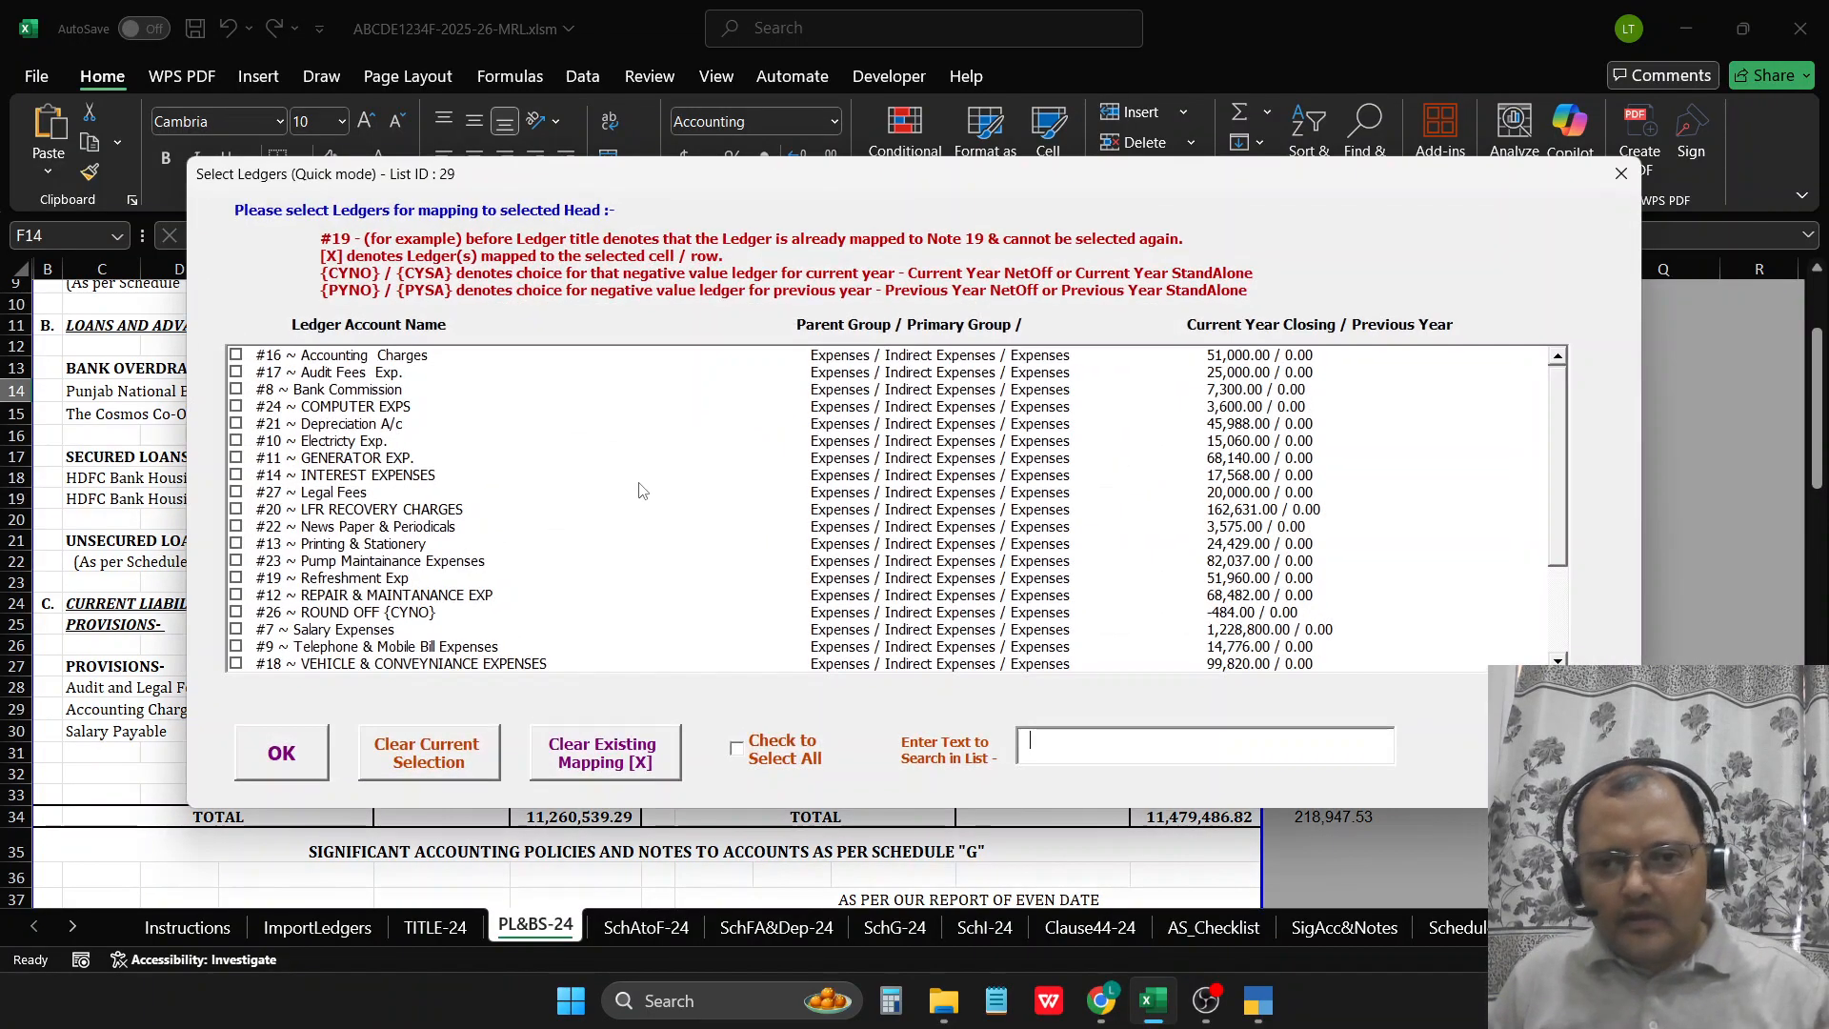
text(p)
click(399, 737)
click(281, 767)
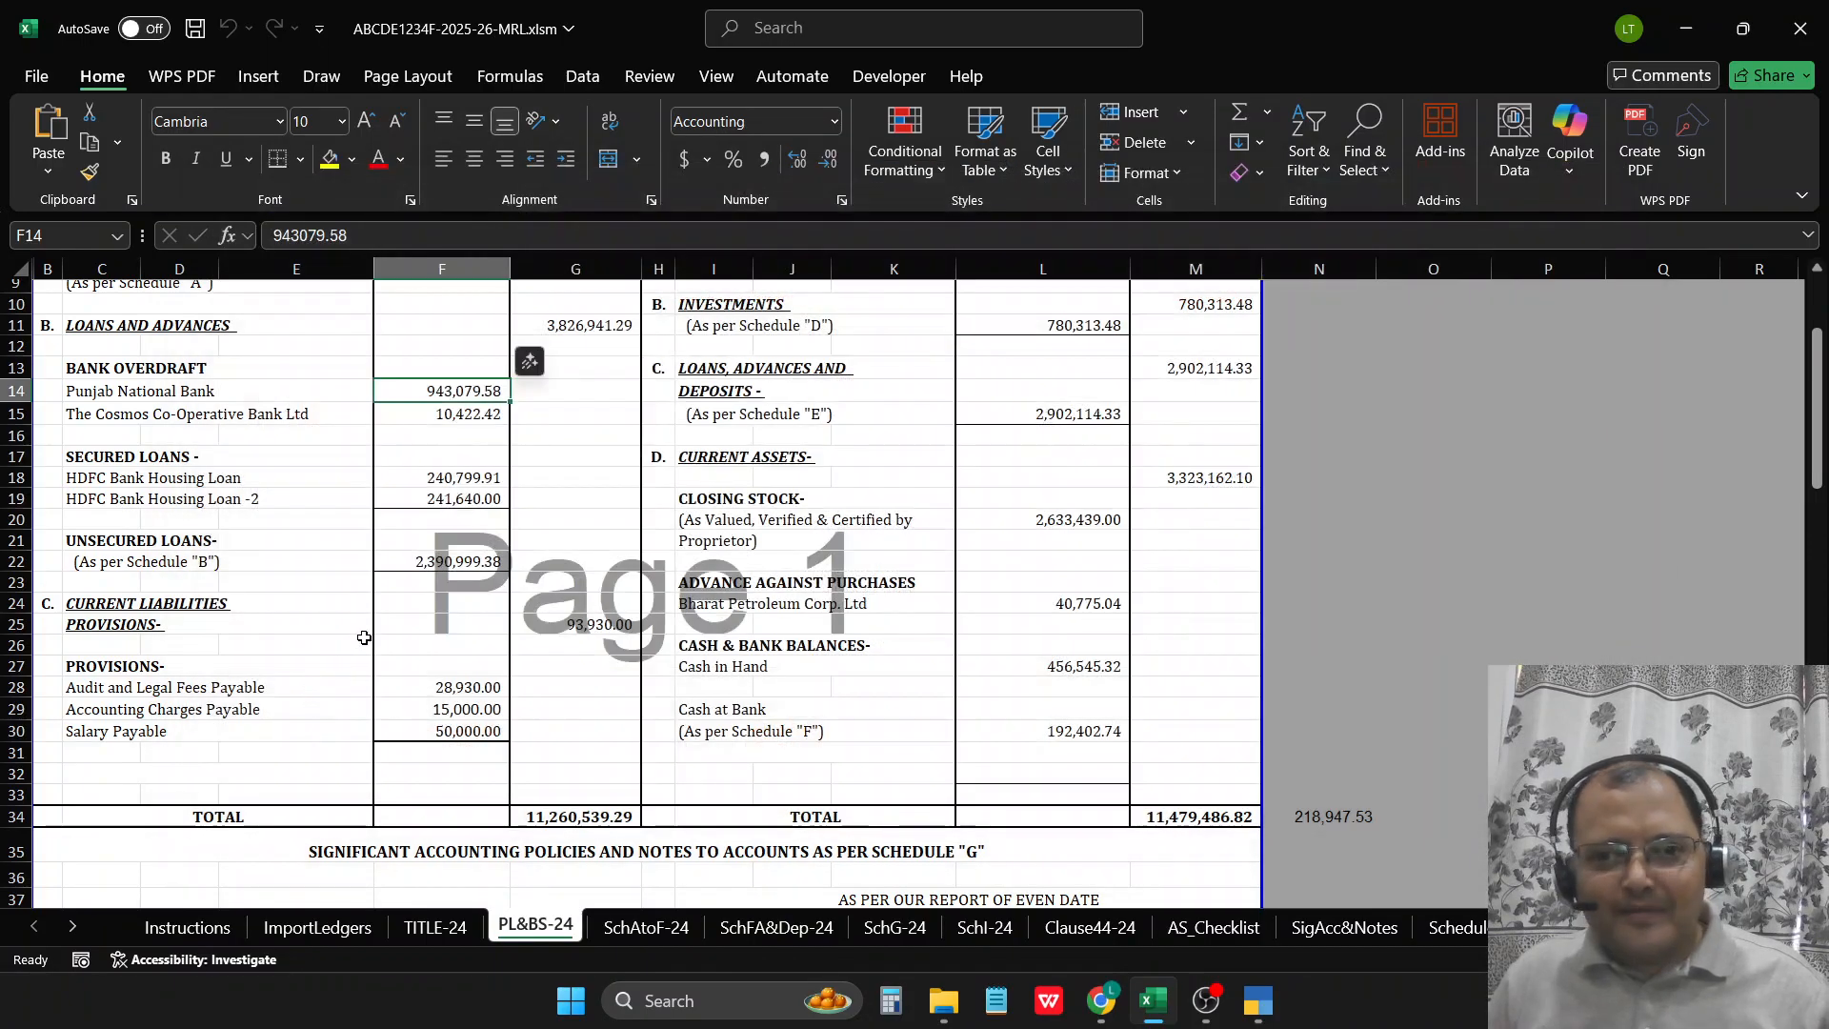
key(ctrl+q)
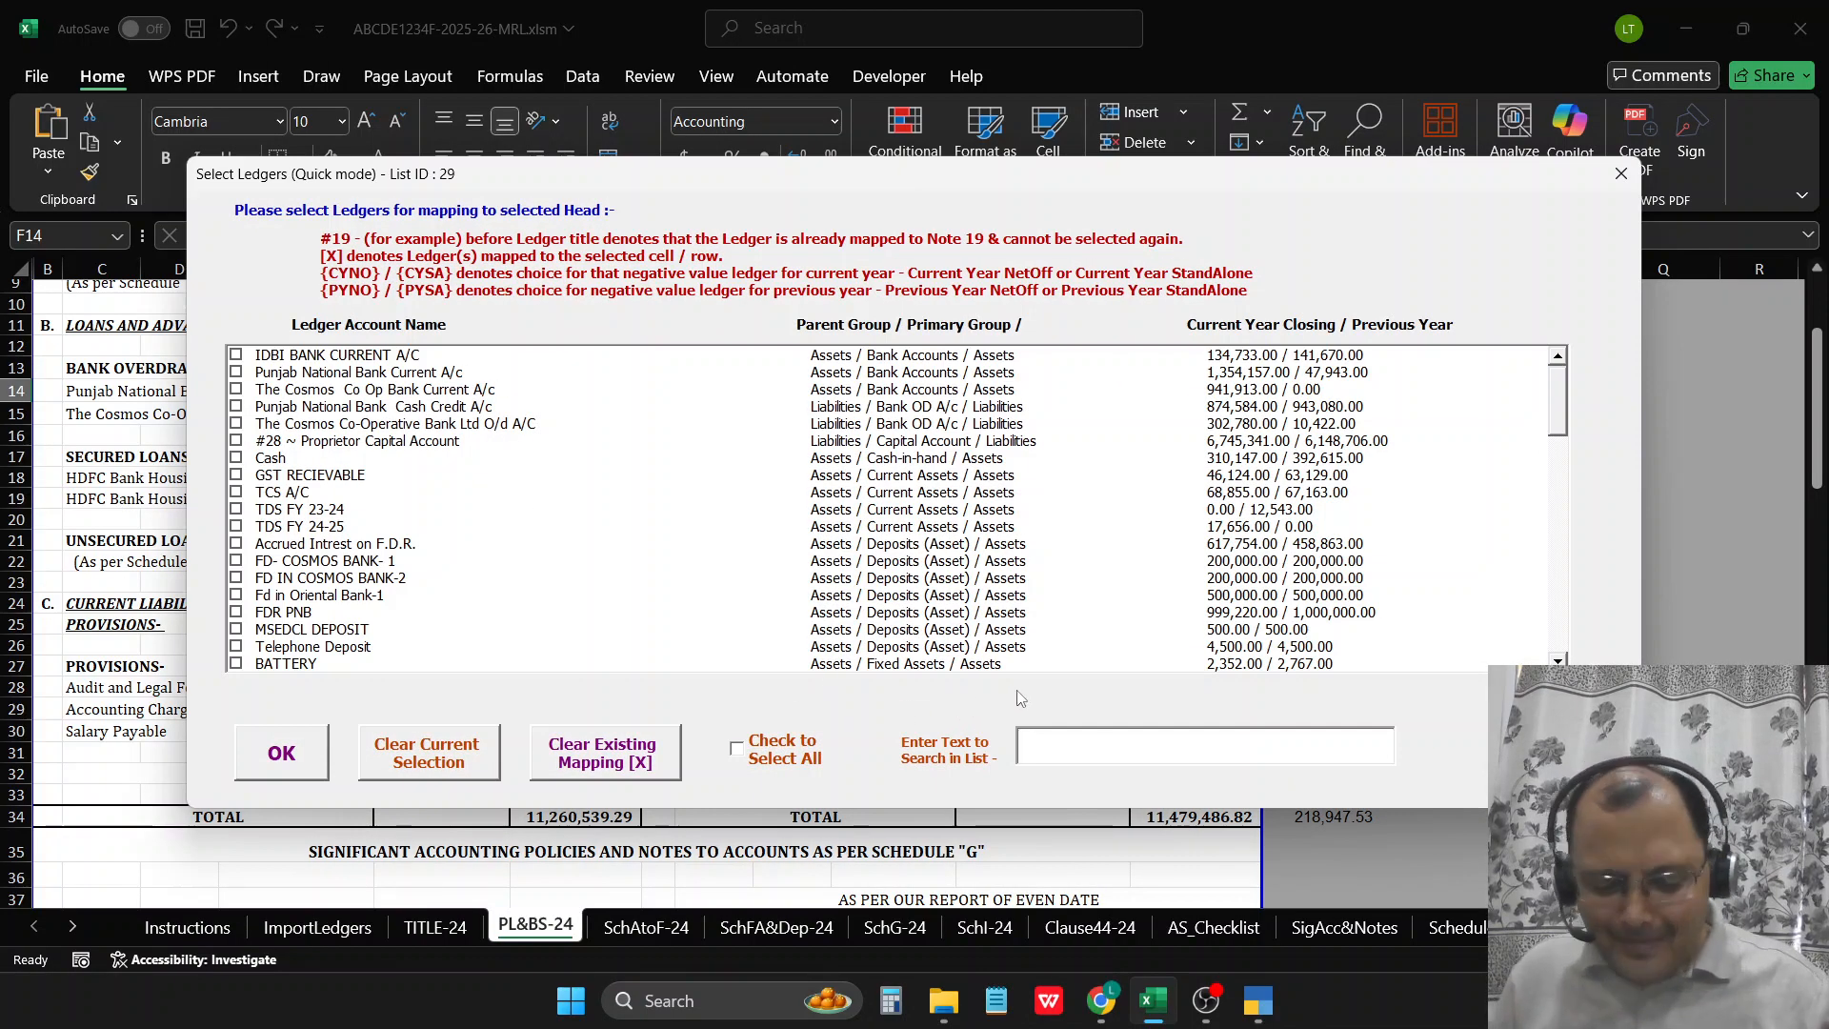
text(punj)
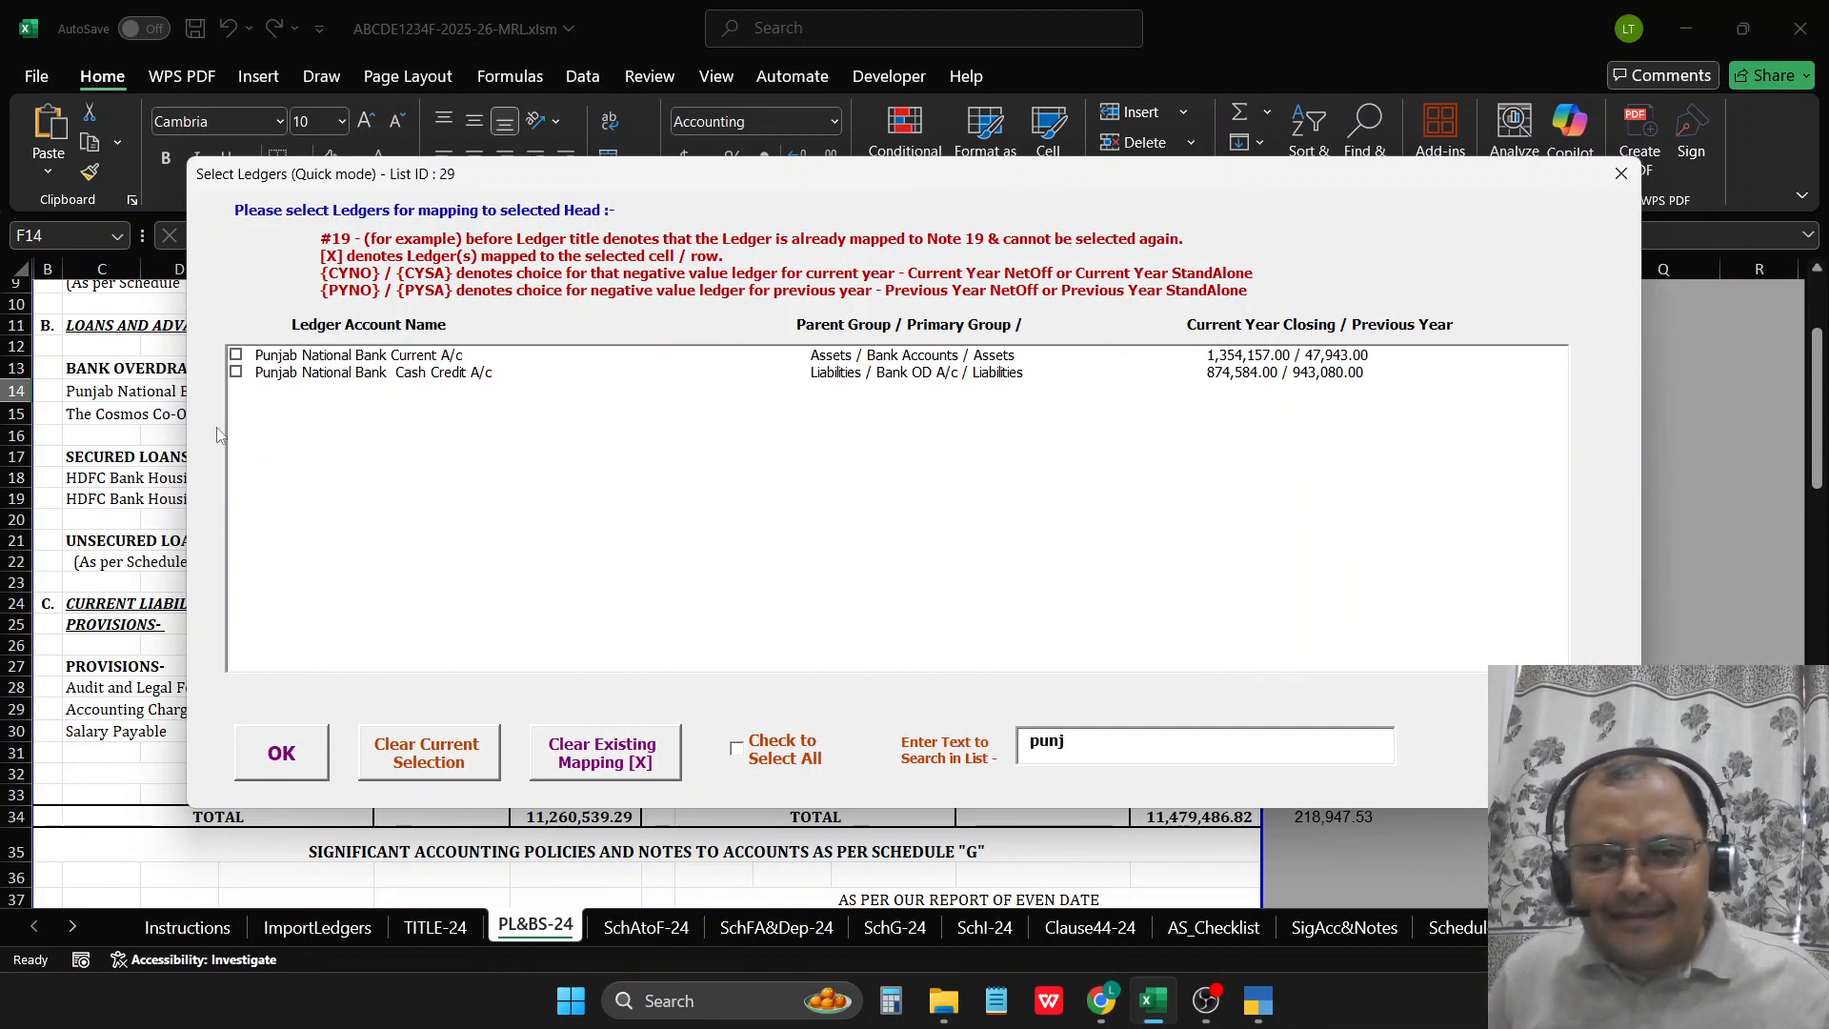
click(278, 374)
click(282, 753)
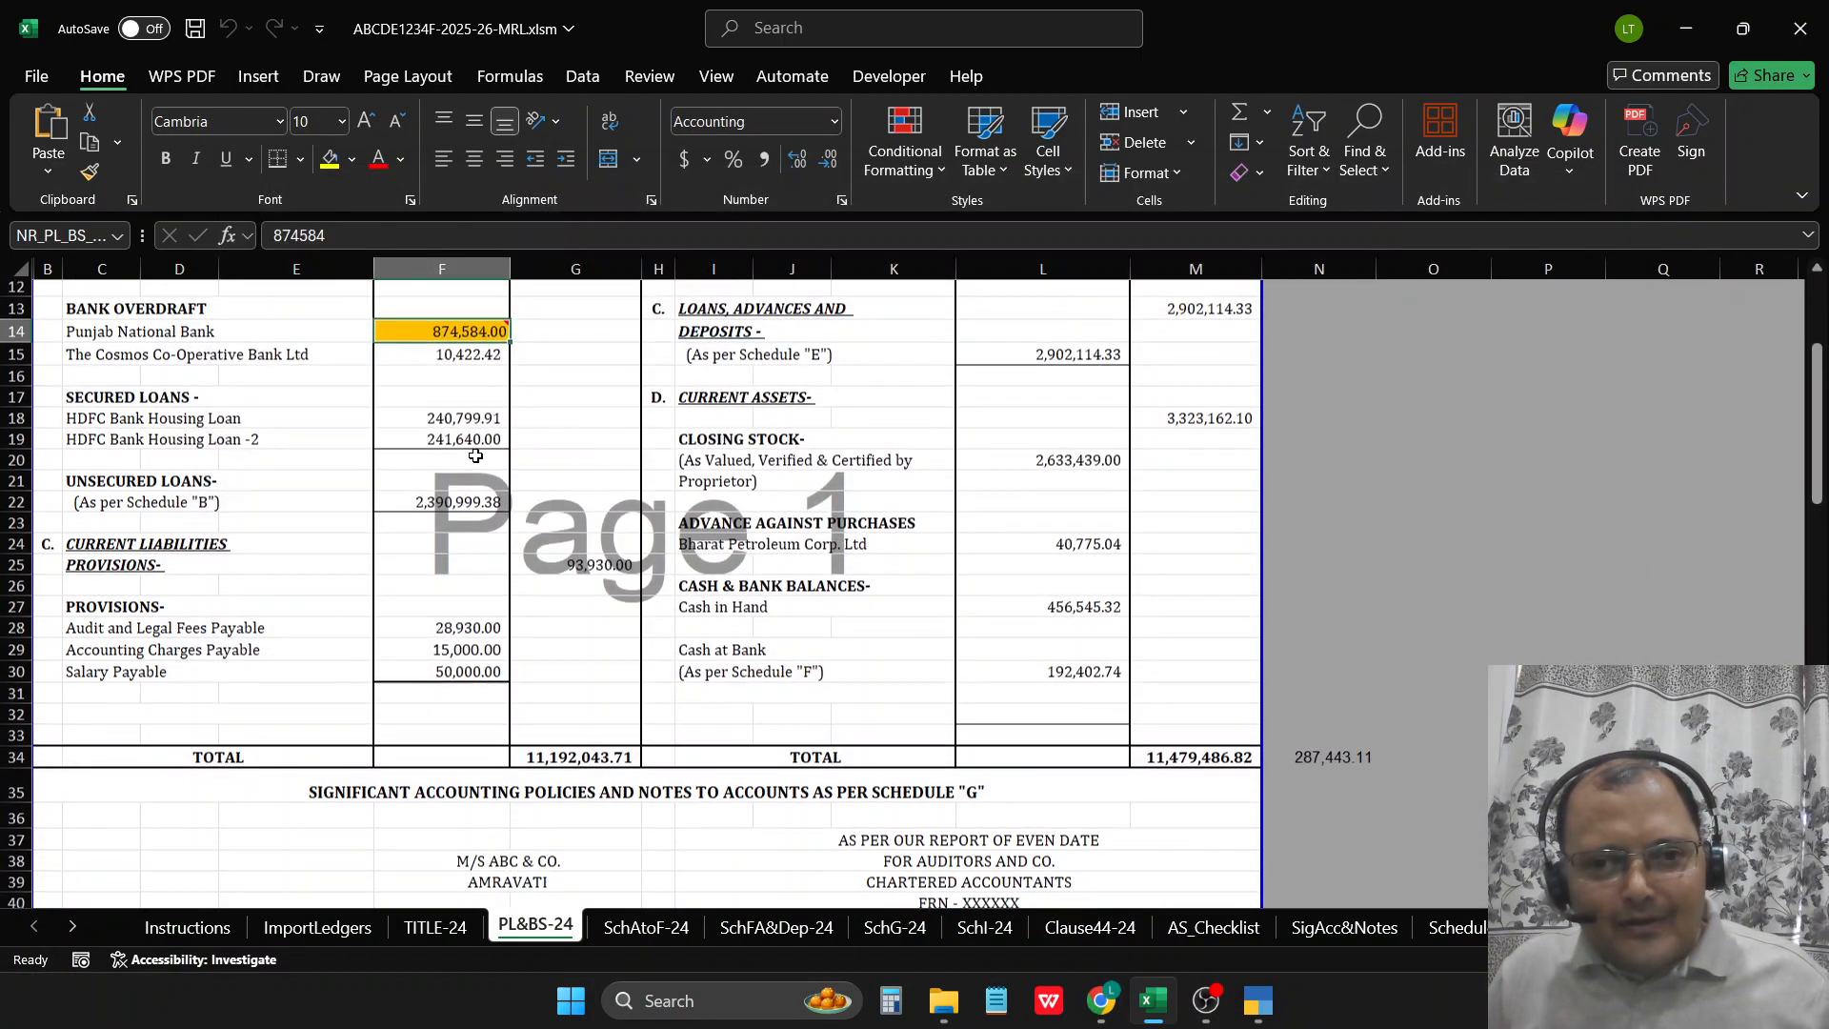
Step: Map The Cosmos Co-Operative Bank Ltd amount under bank overdraft to its matching ledger
key(Return)
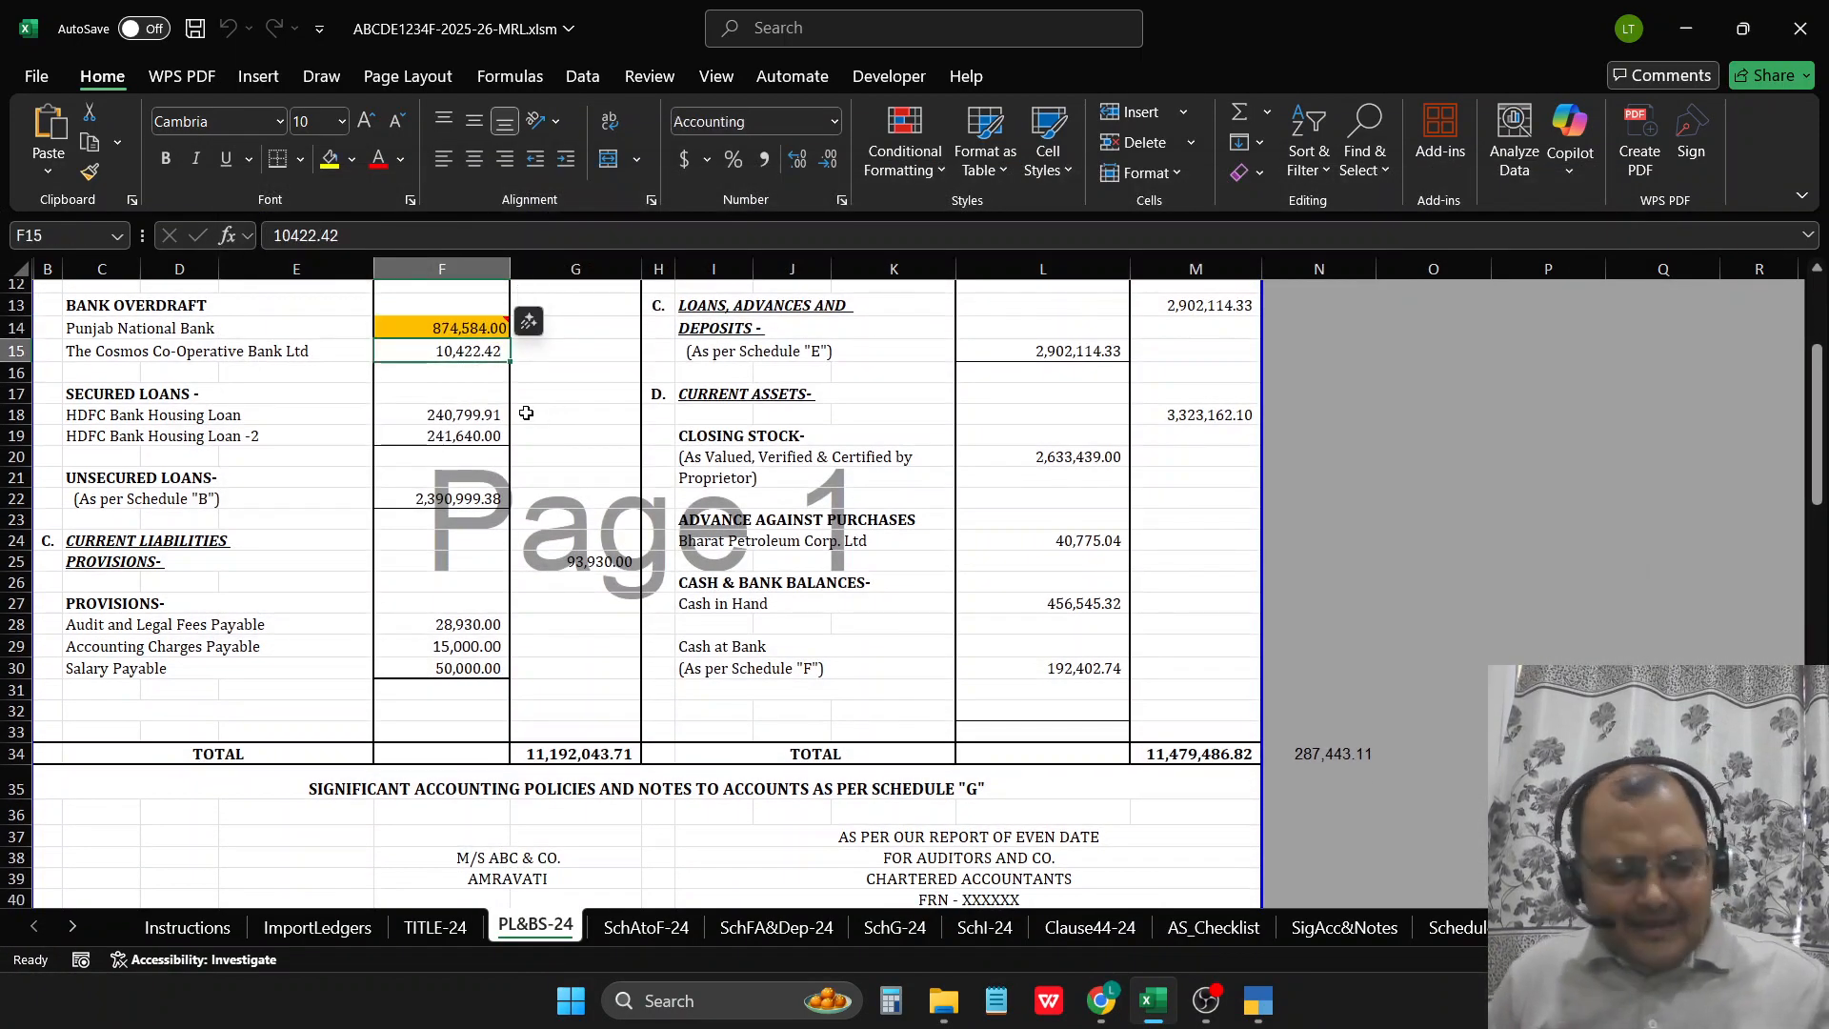
key(ctrl+q)
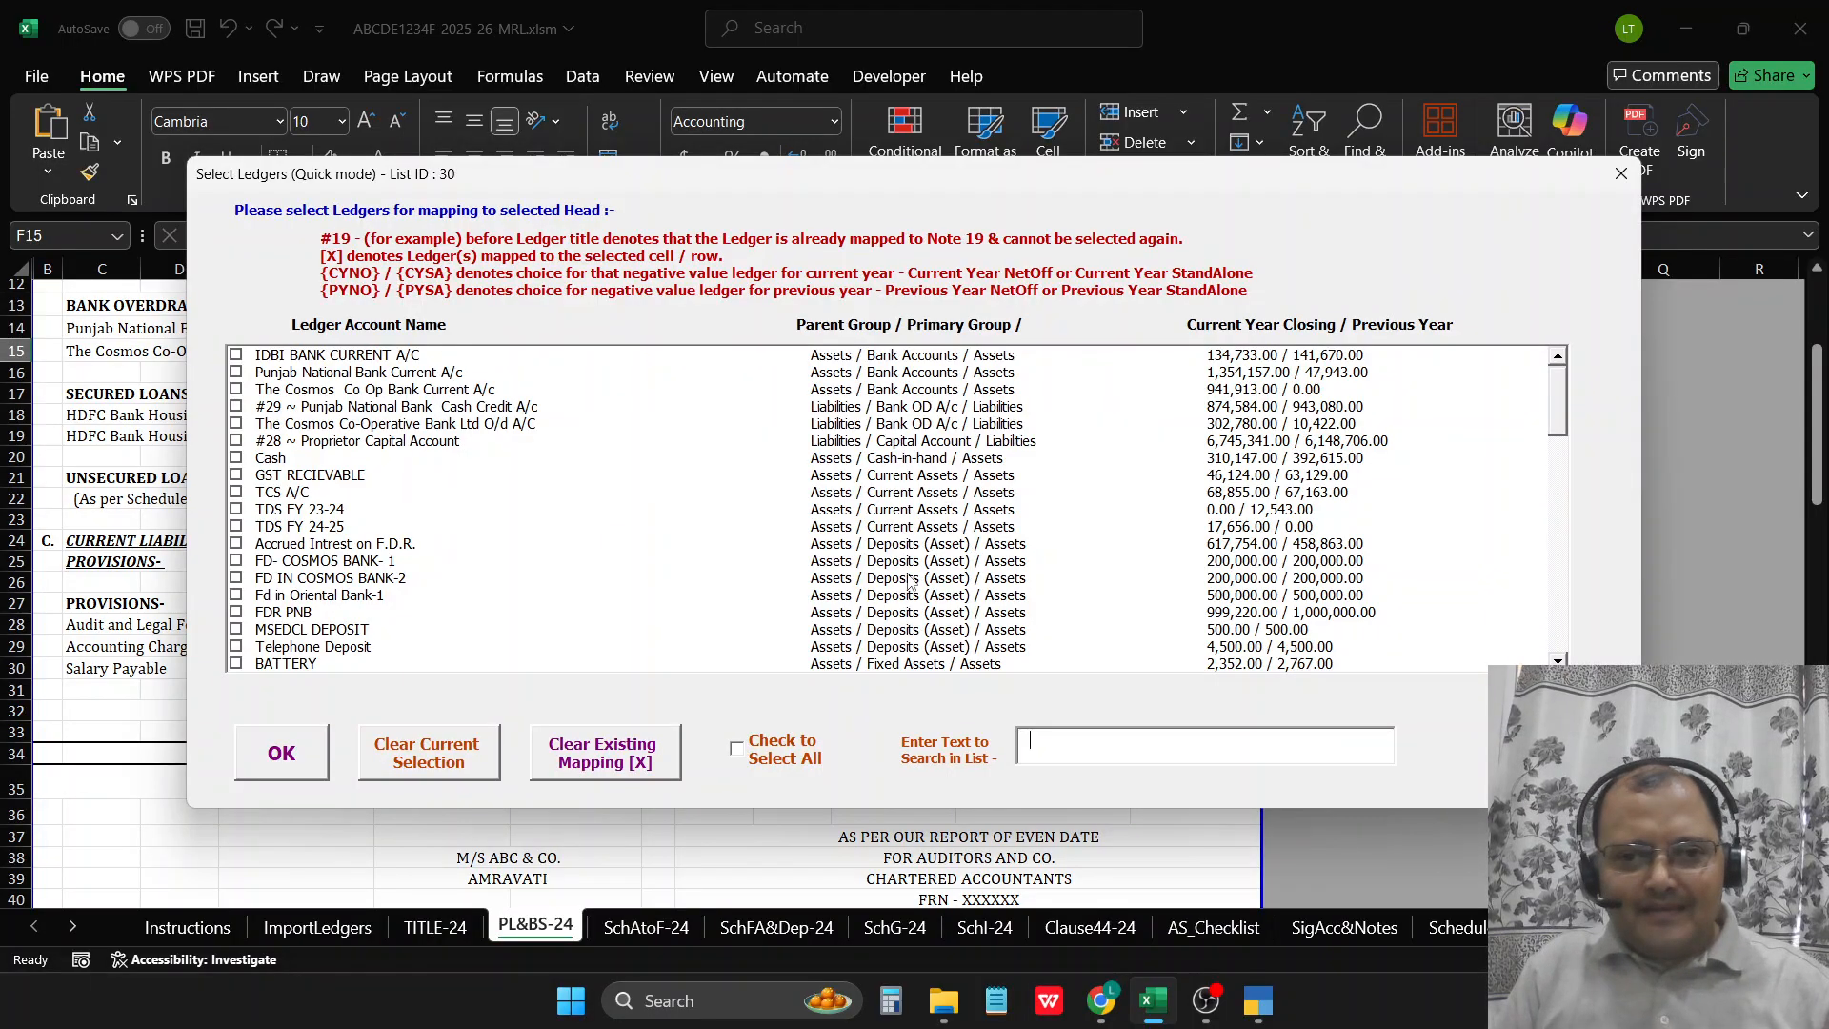
text(co)
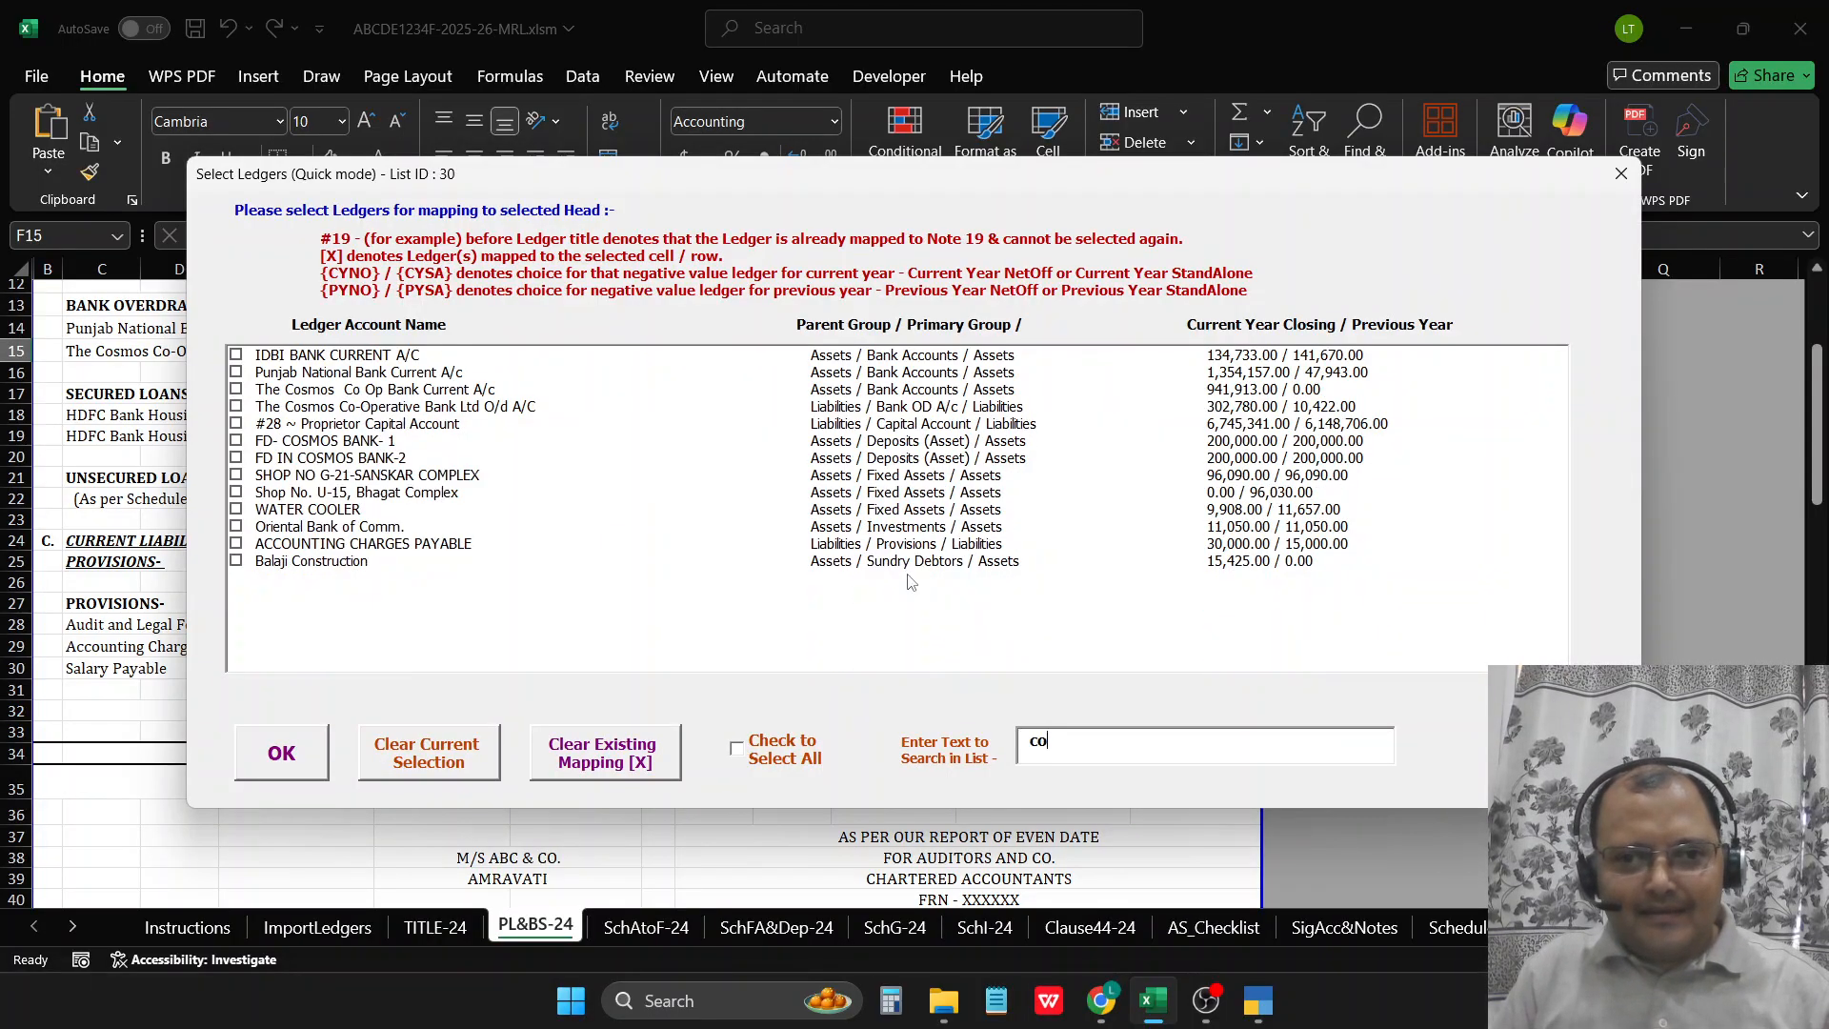
Step: Map The Cosmos Co-Operative Bank Ltd O/d A/c ledger to The Cosmos Co-Operative Bank Ltd bank overdraft row
click(403, 390)
click(403, 392)
click(408, 408)
click(284, 753)
Step: Map the Housing Loan From HDFC Bank ledger to the HDFC Bank Housing Loan amount in F18, filtering ledgers by 'hdfc'
scroll(403, 405, down, 1)
click(424, 351)
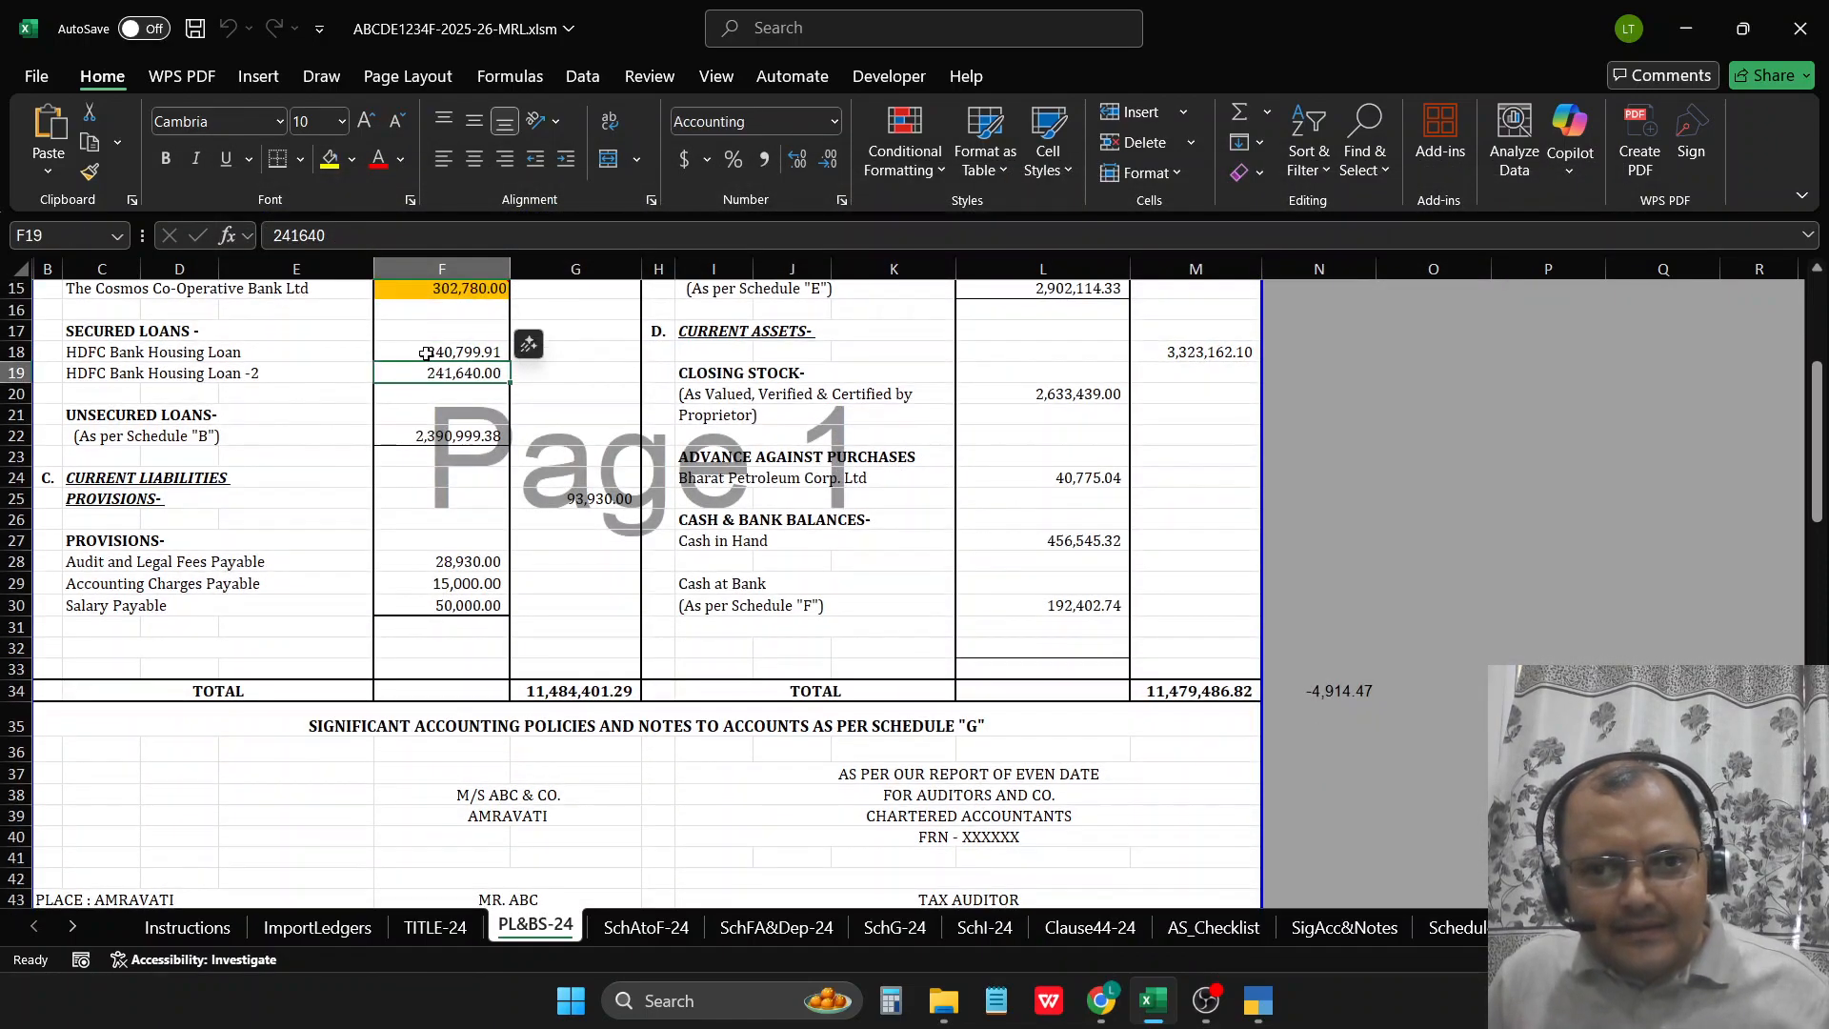
text(hdfc)
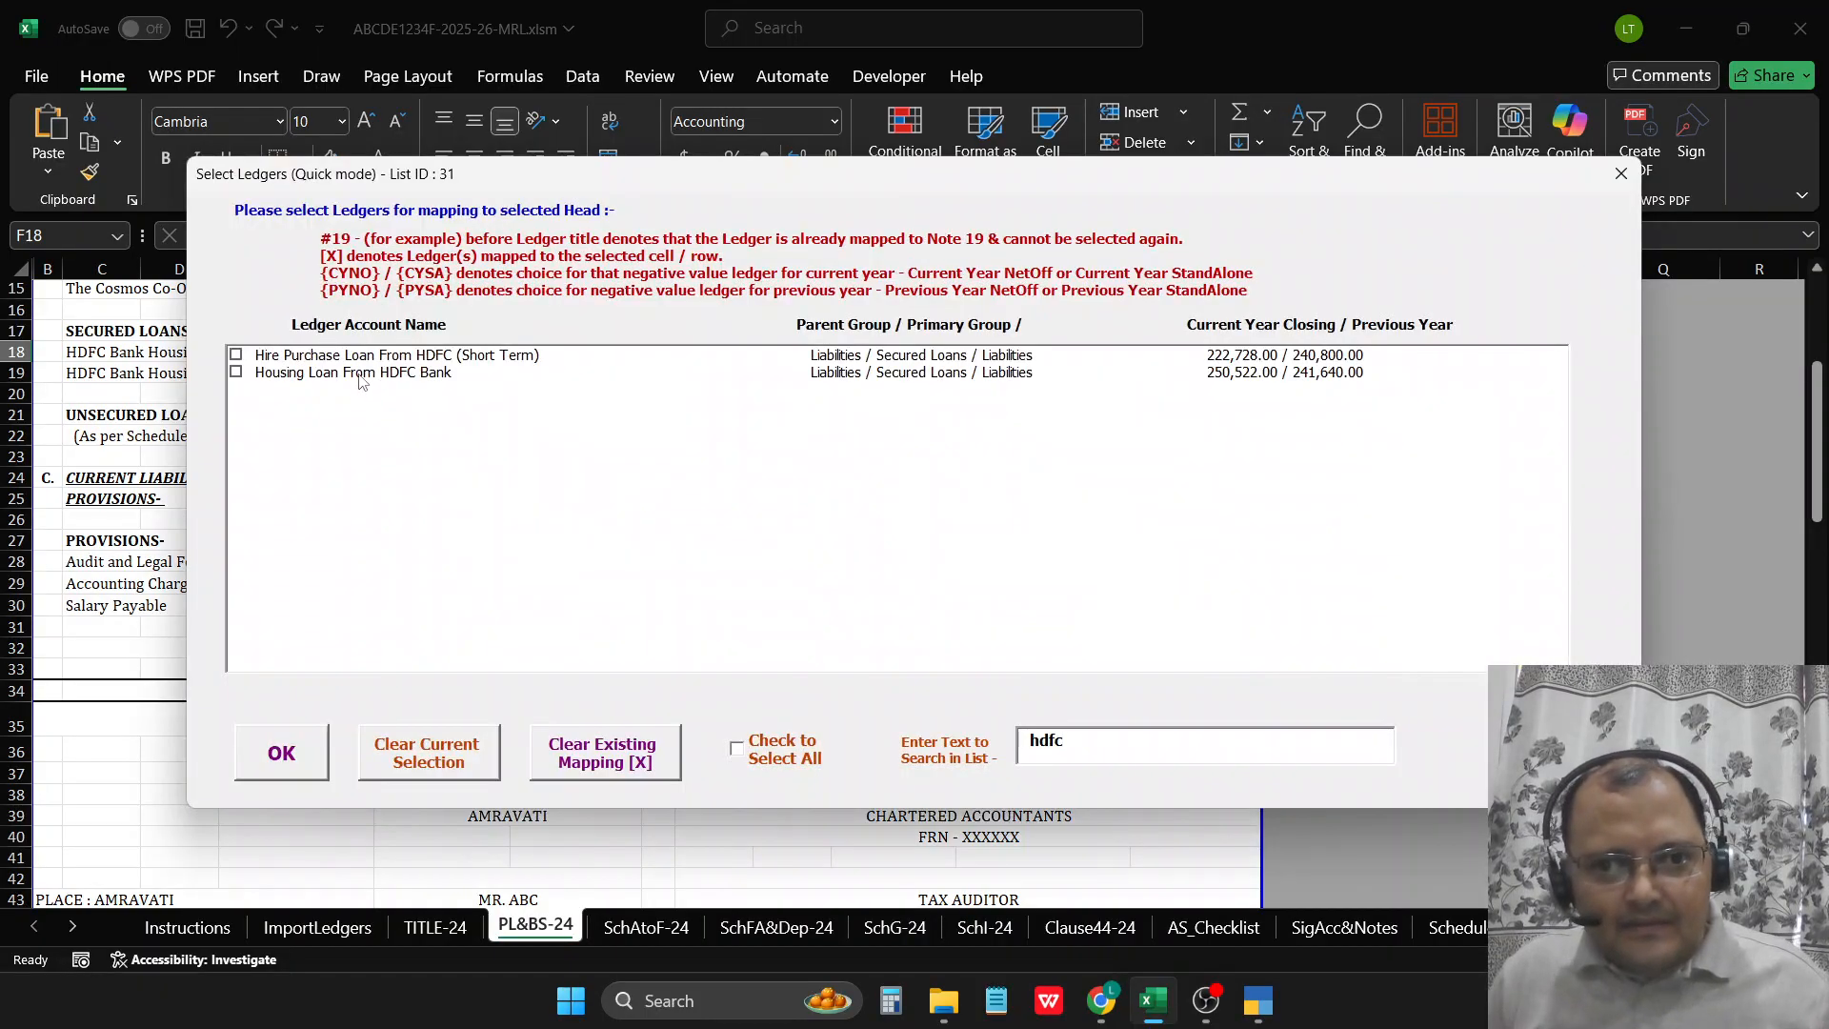
click(364, 372)
click(276, 762)
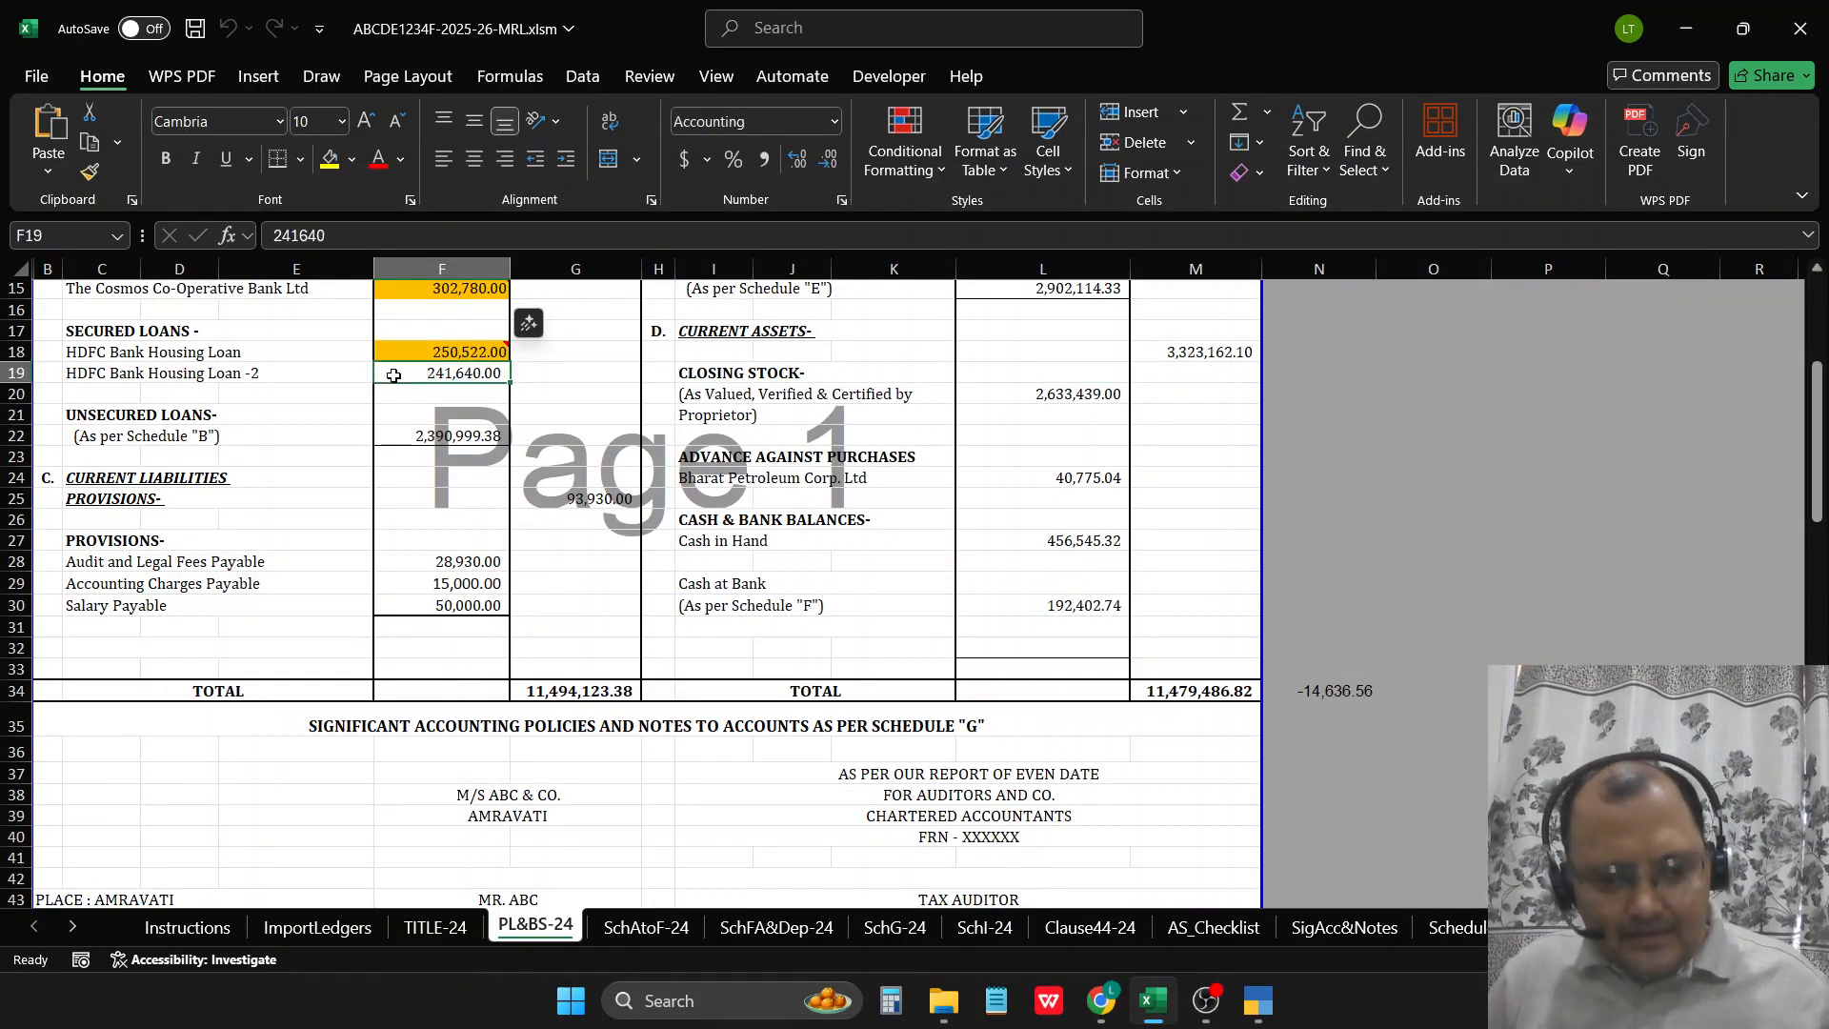
Step: Map the Hire Purchase Loan From HDFC (Short Term) ledger to the HDFC Bank Housing Loan -2 amount in F19
text(hdf)
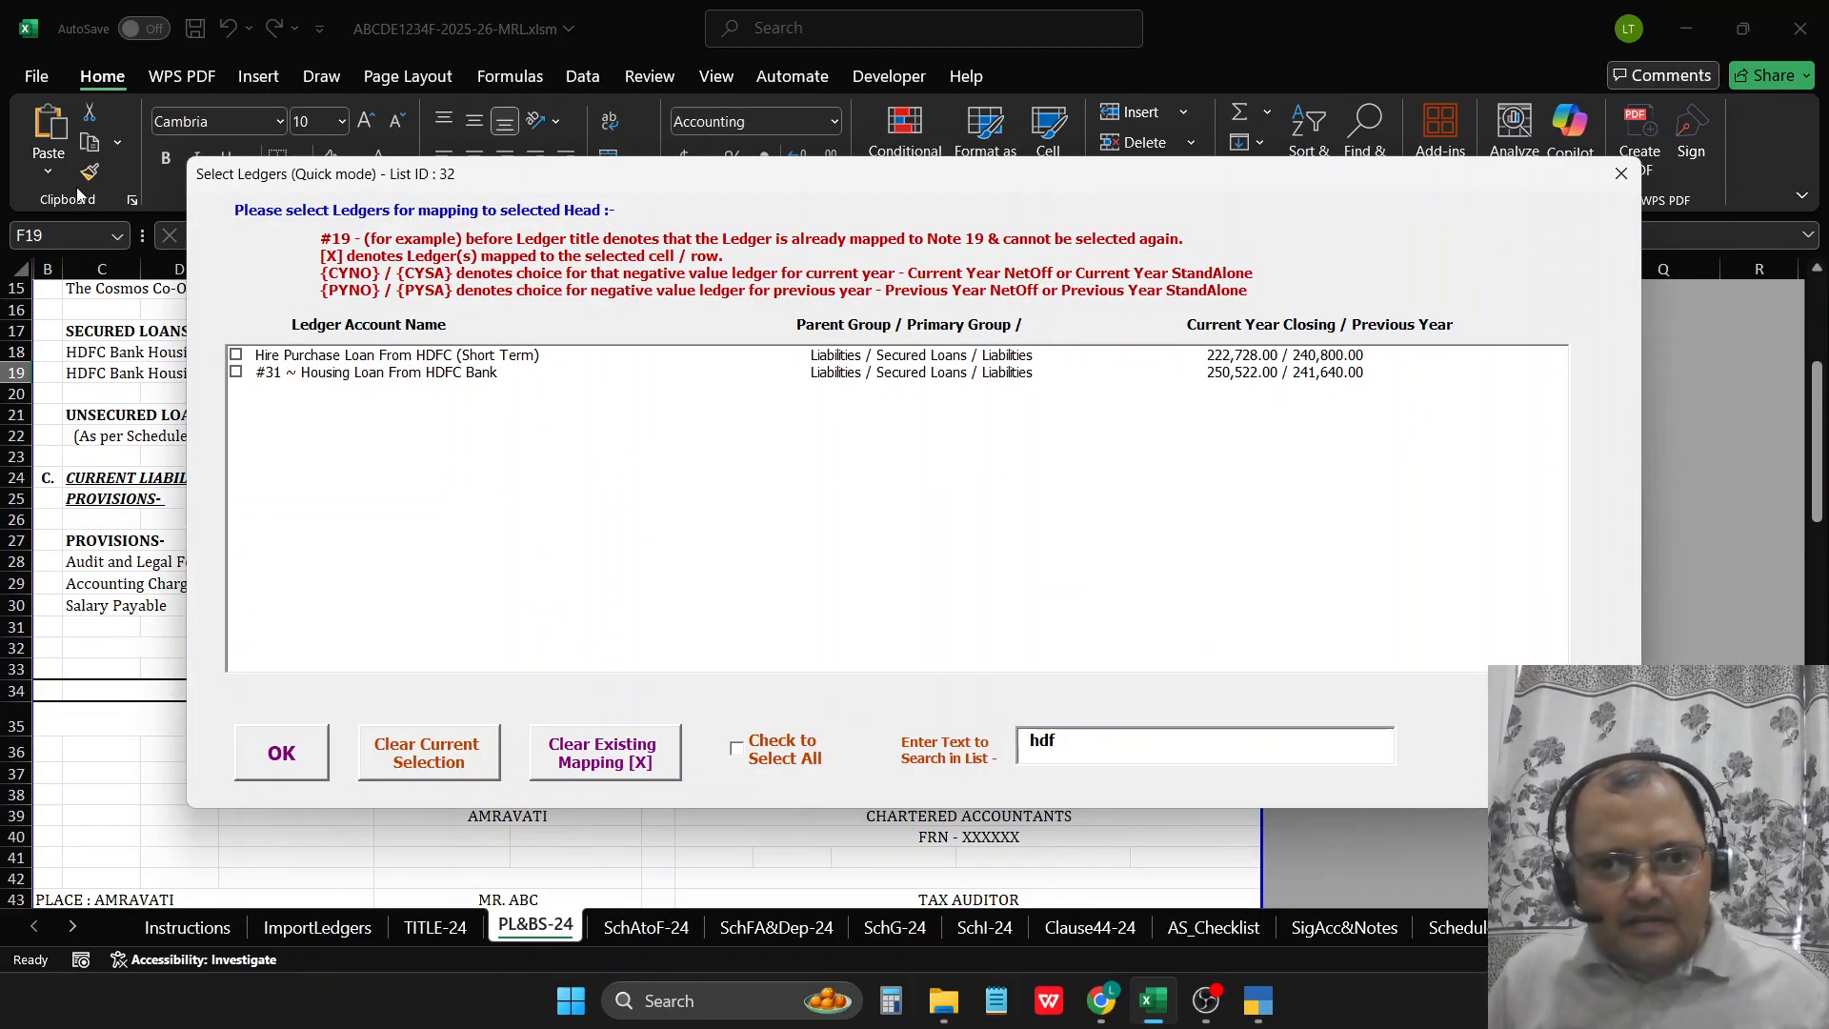
click(288, 359)
click(276, 762)
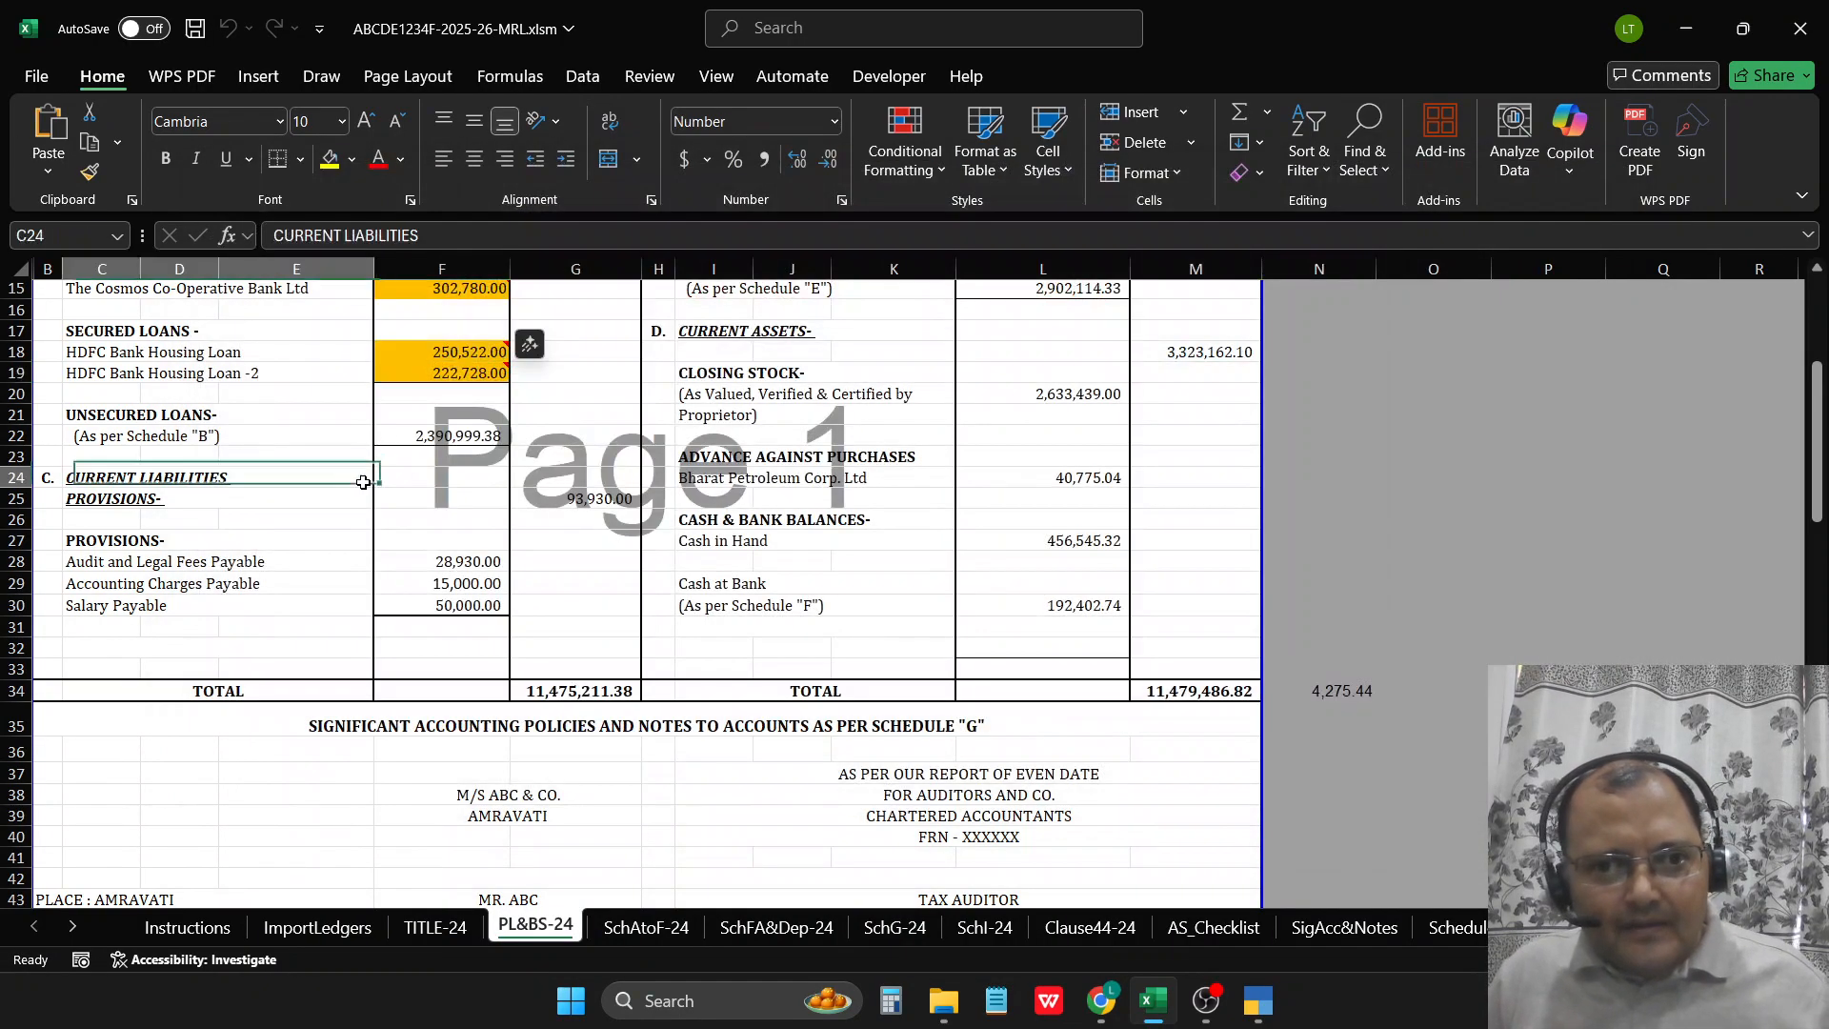
Step: Map all Unsecured Loans ledgers, filtered by 'unse', to the Schedule 'B' unsecured loans amount in F22
click(462, 437)
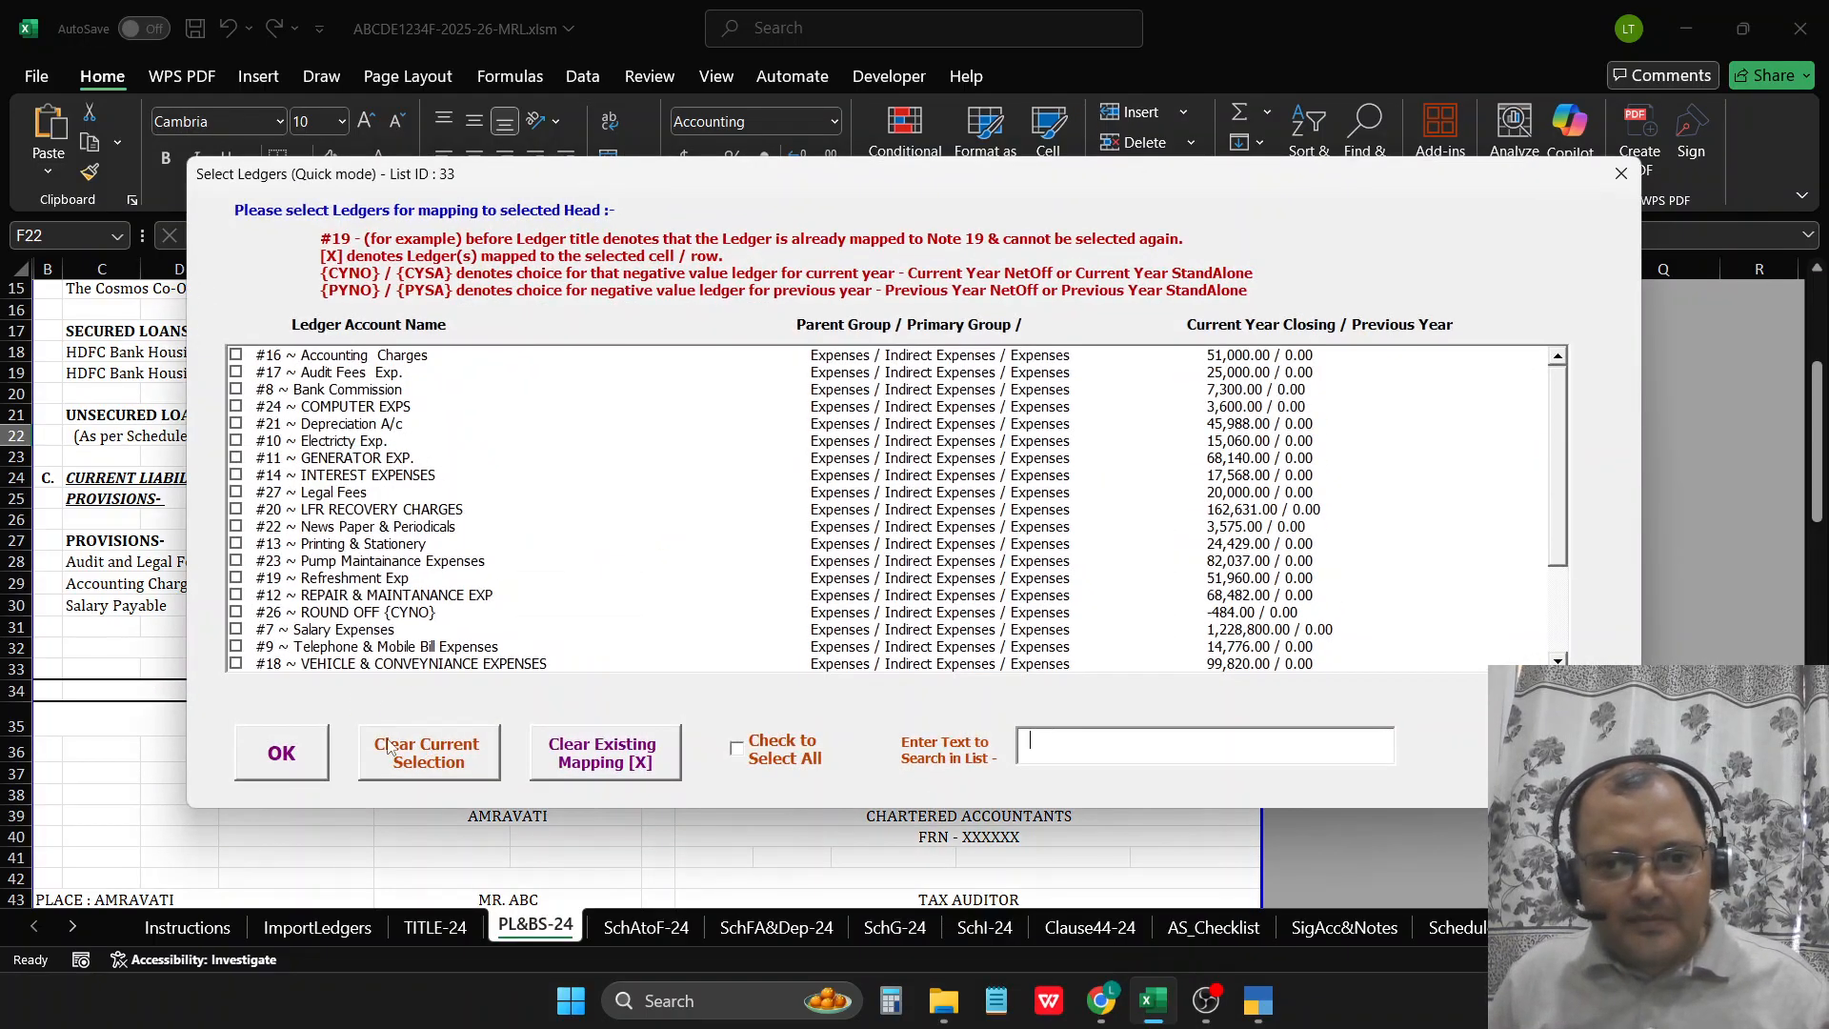
click(257, 762)
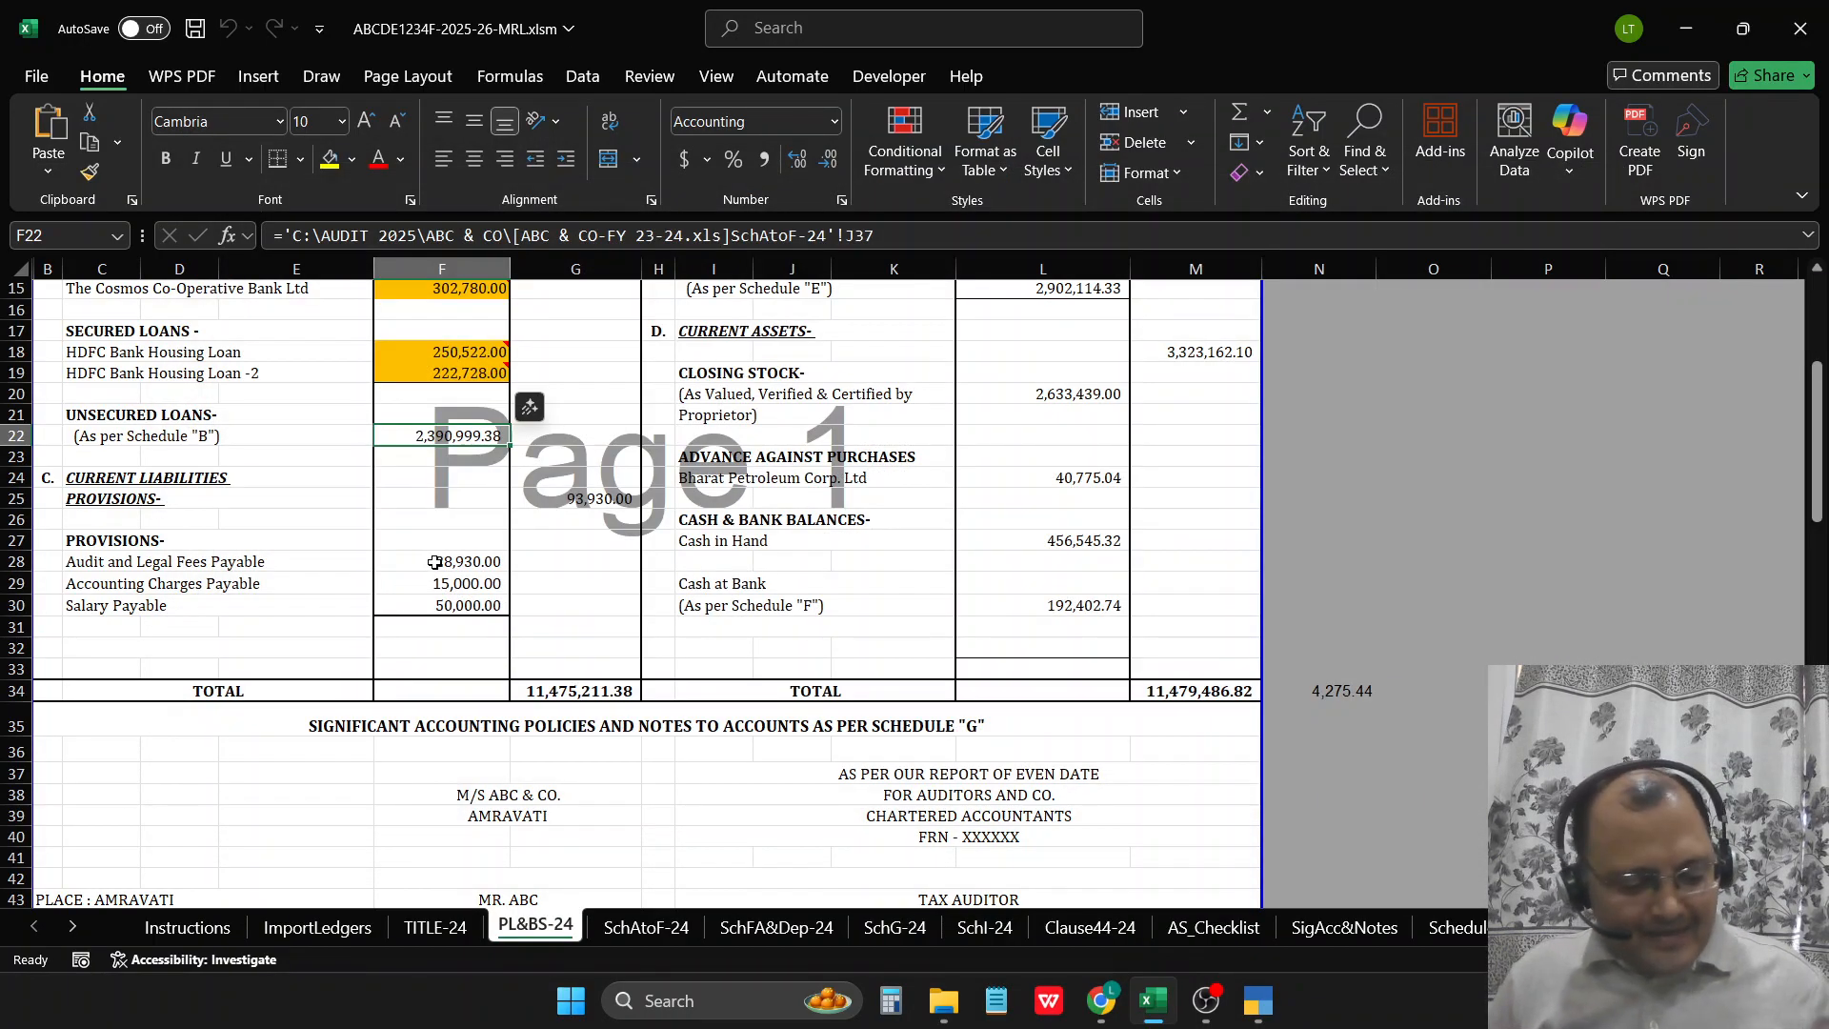
key(ctrl+q)
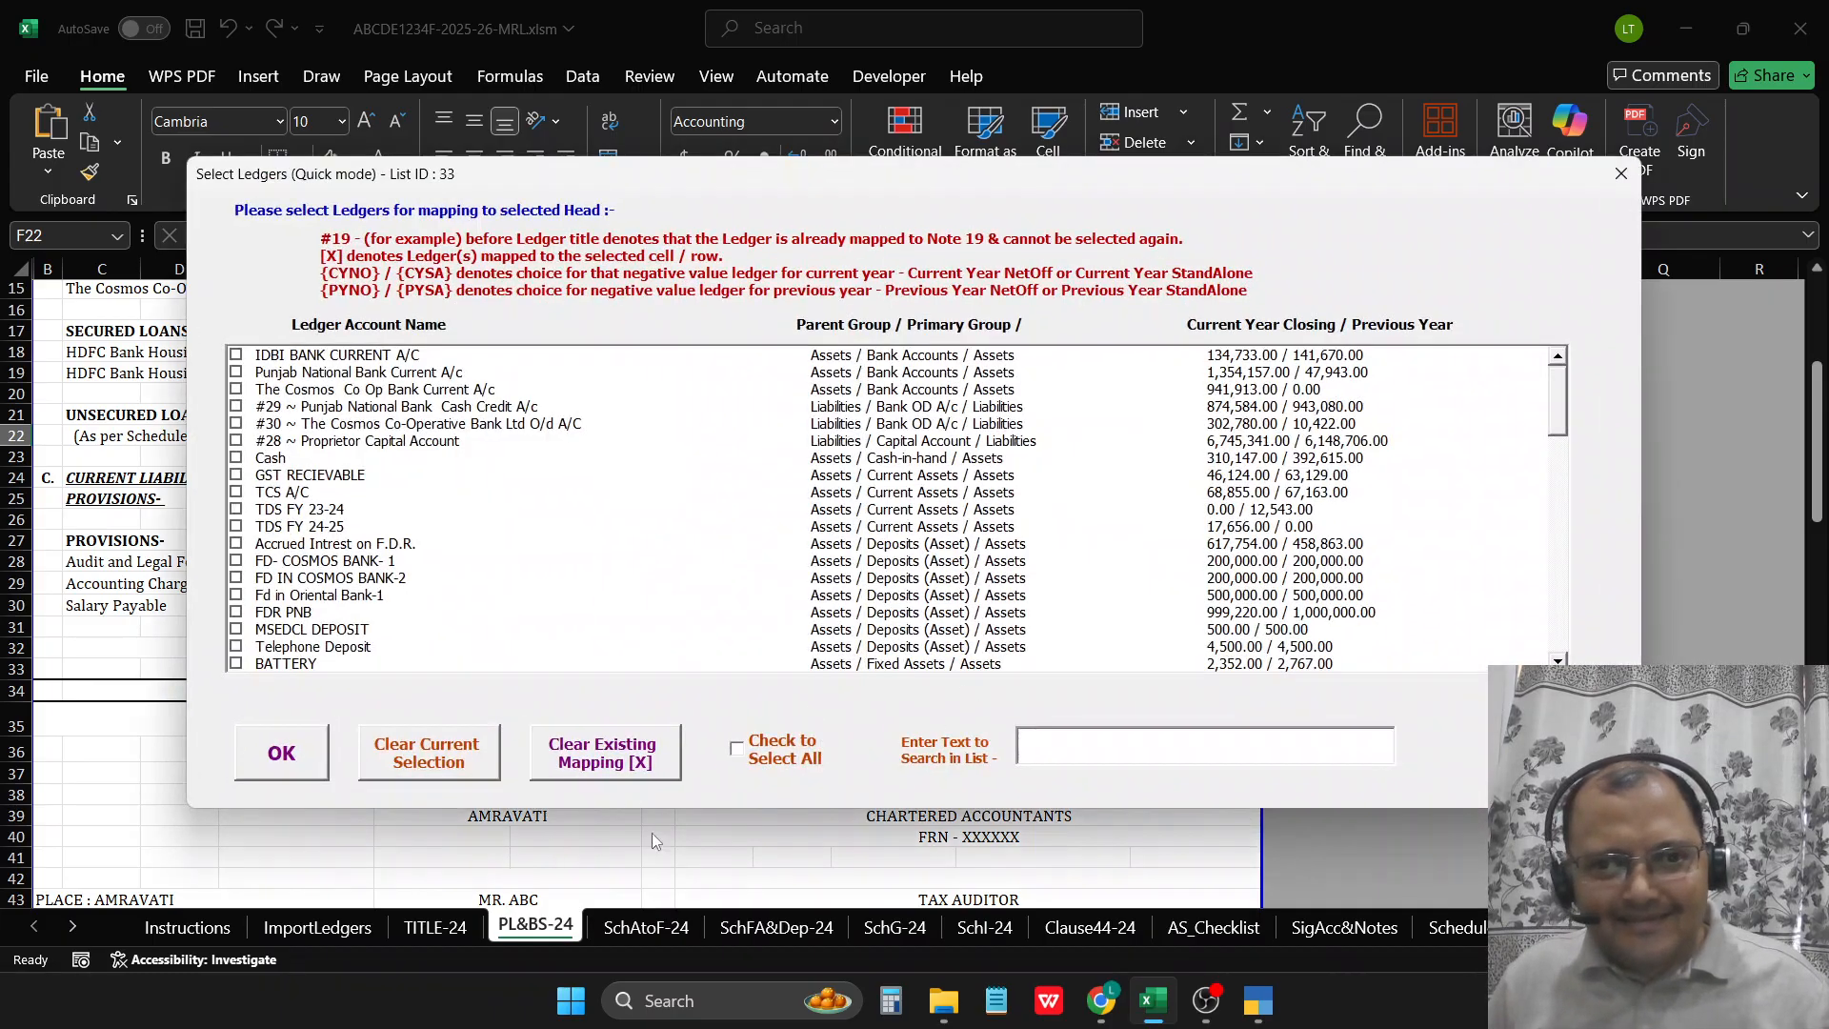
text(unse)
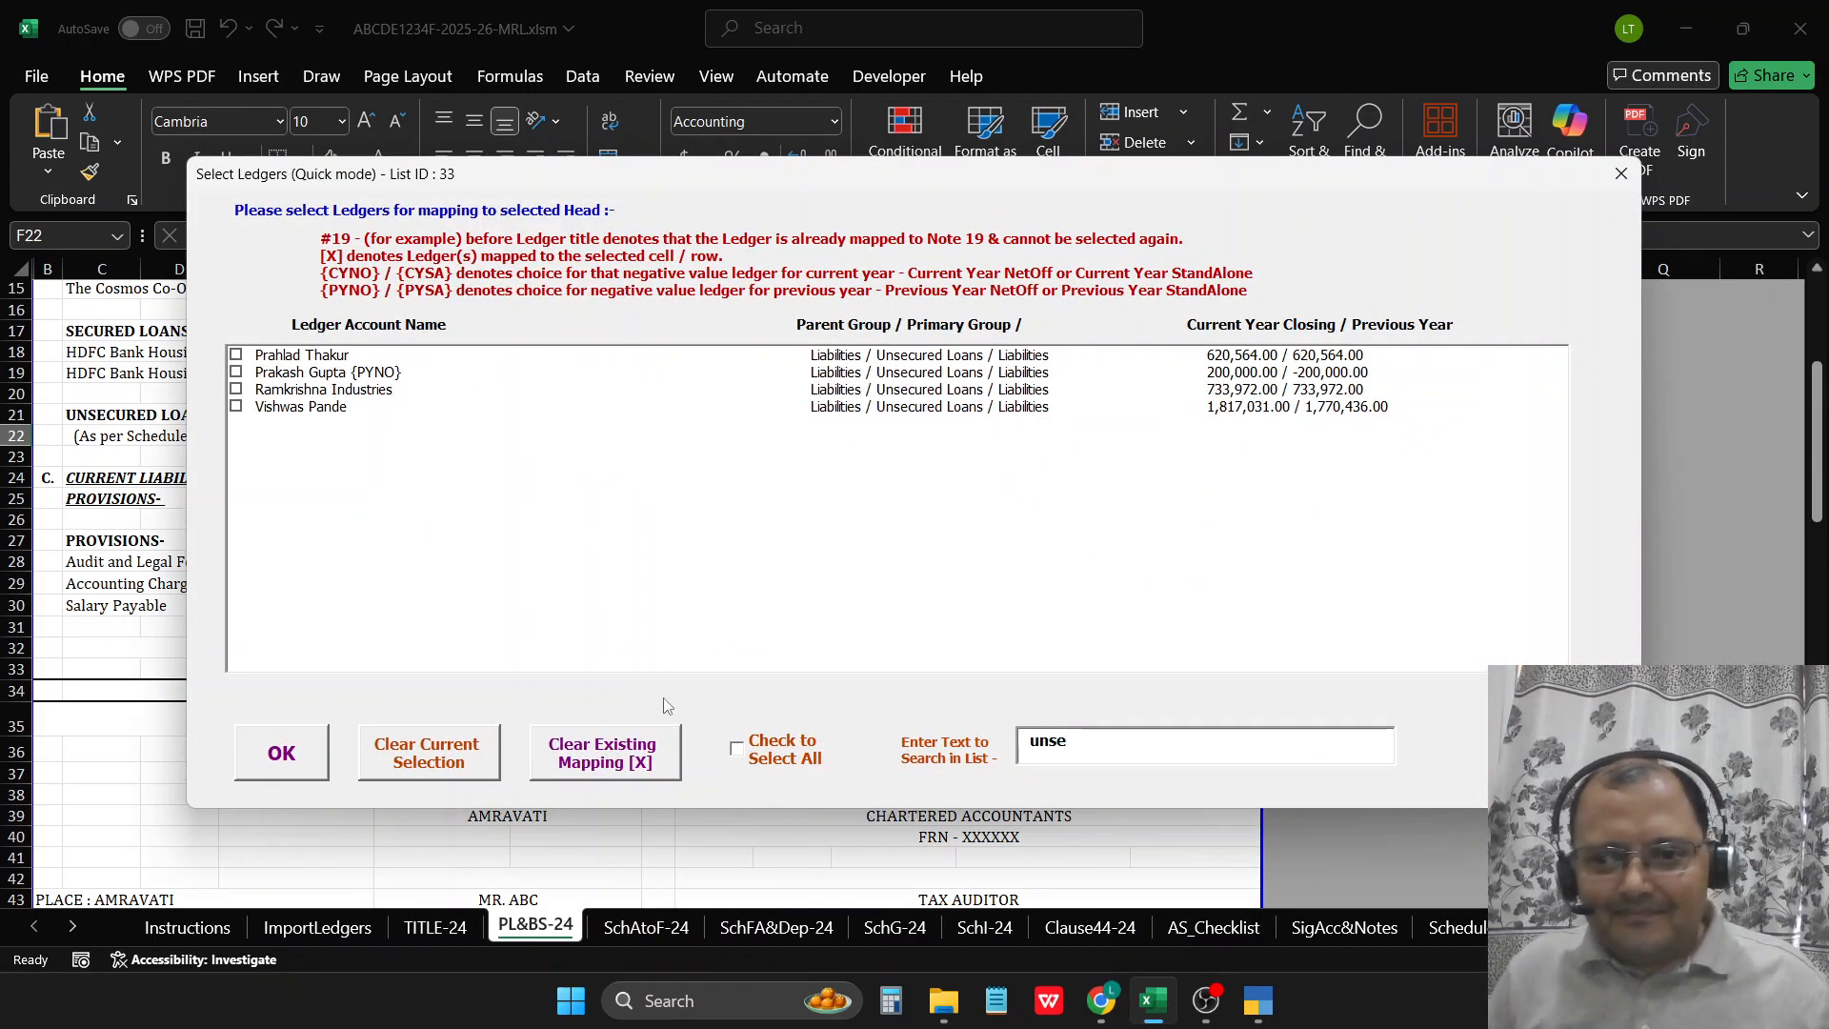
click(769, 750)
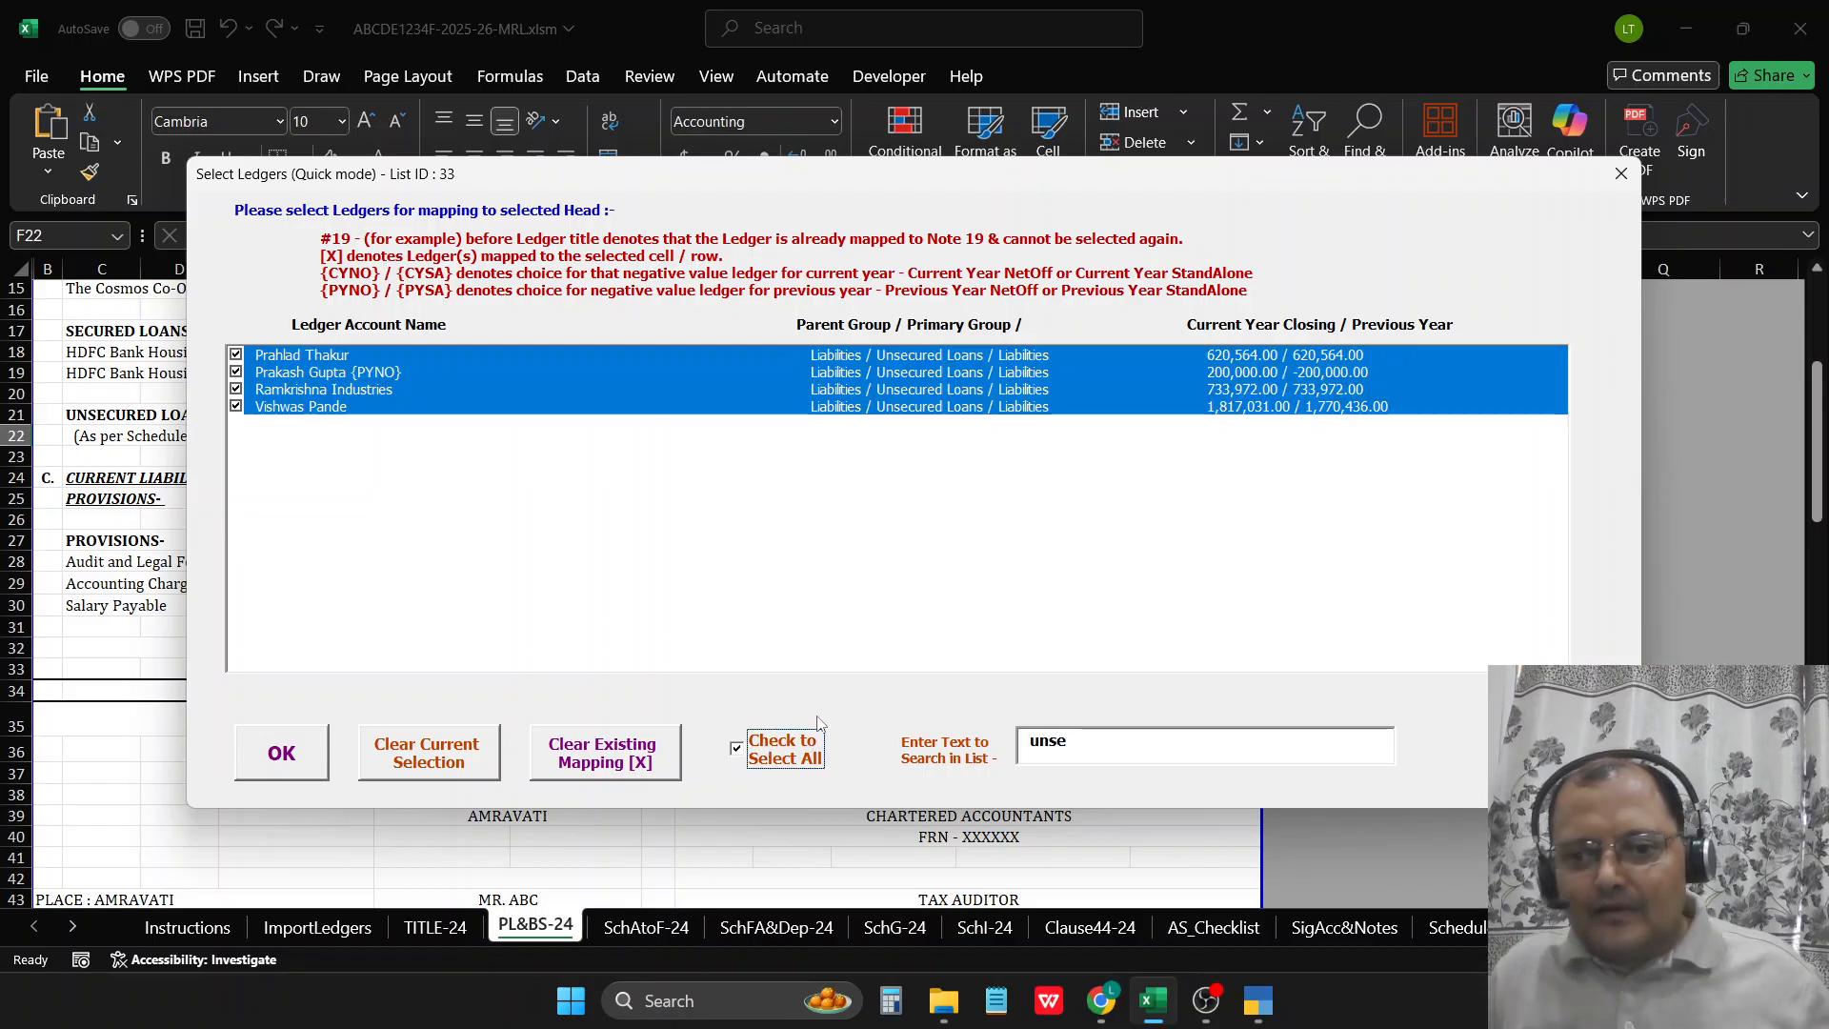
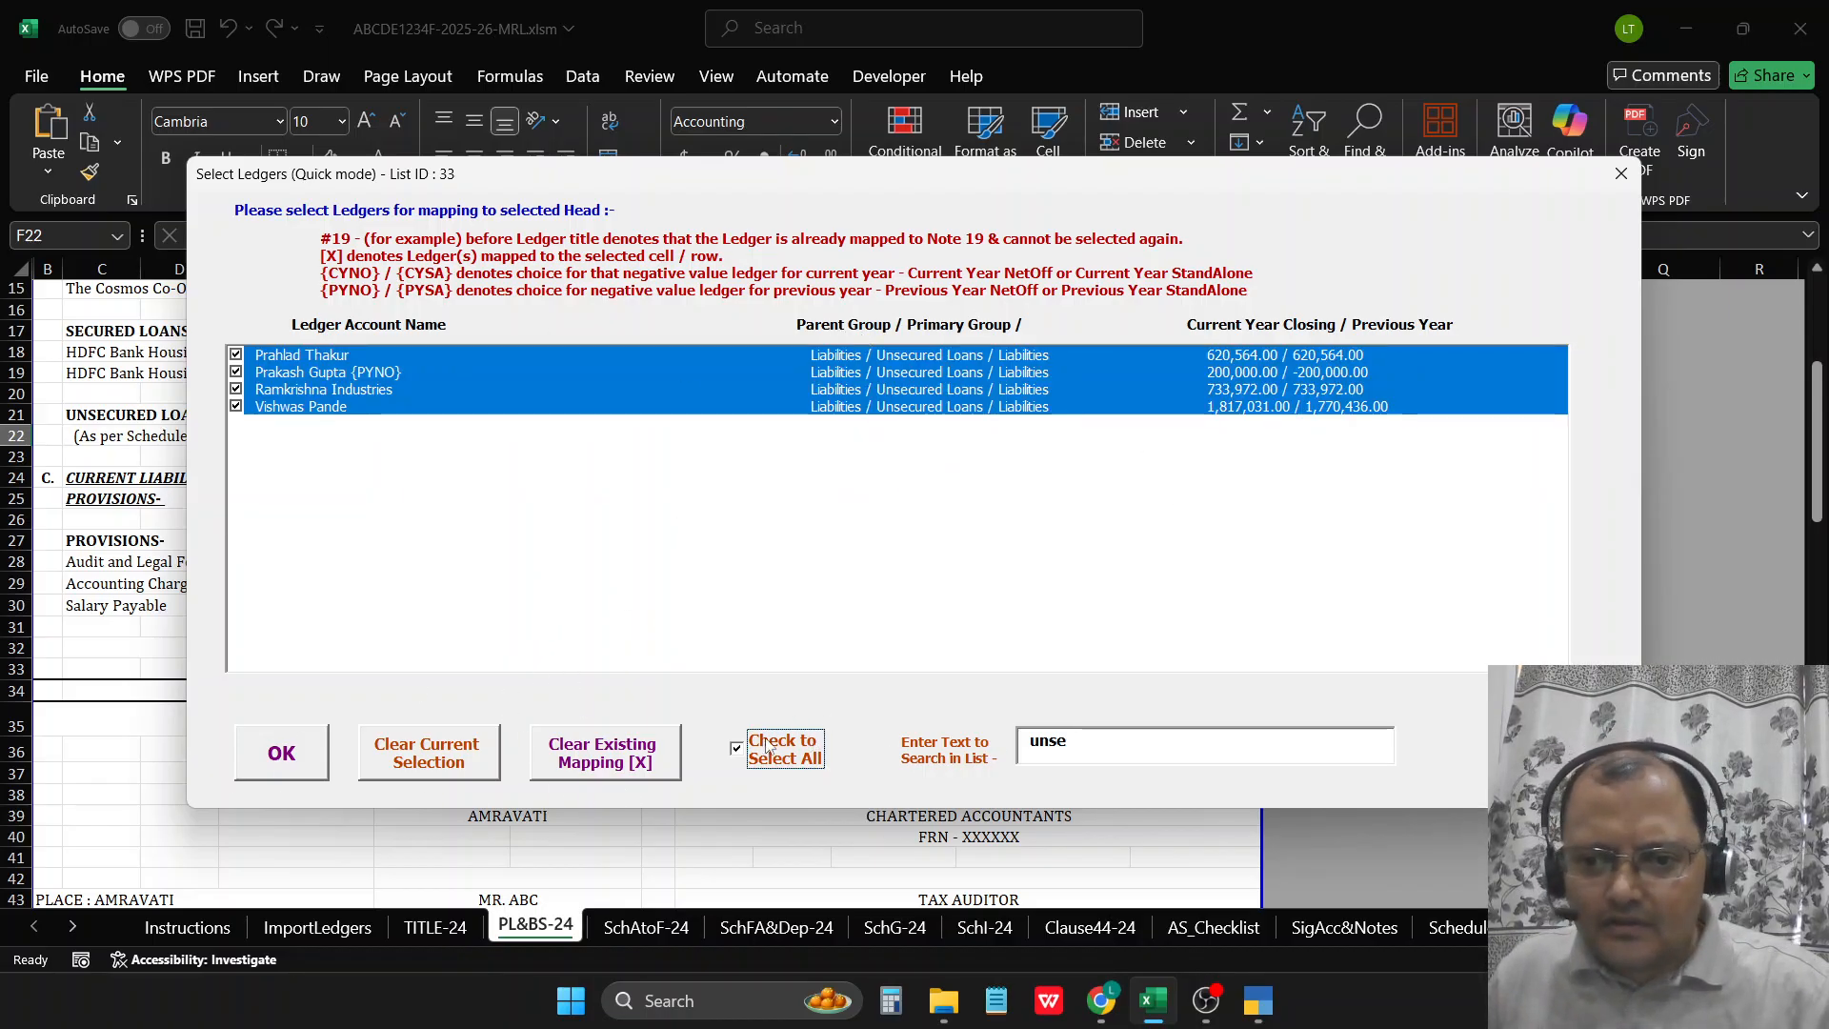
click(316, 774)
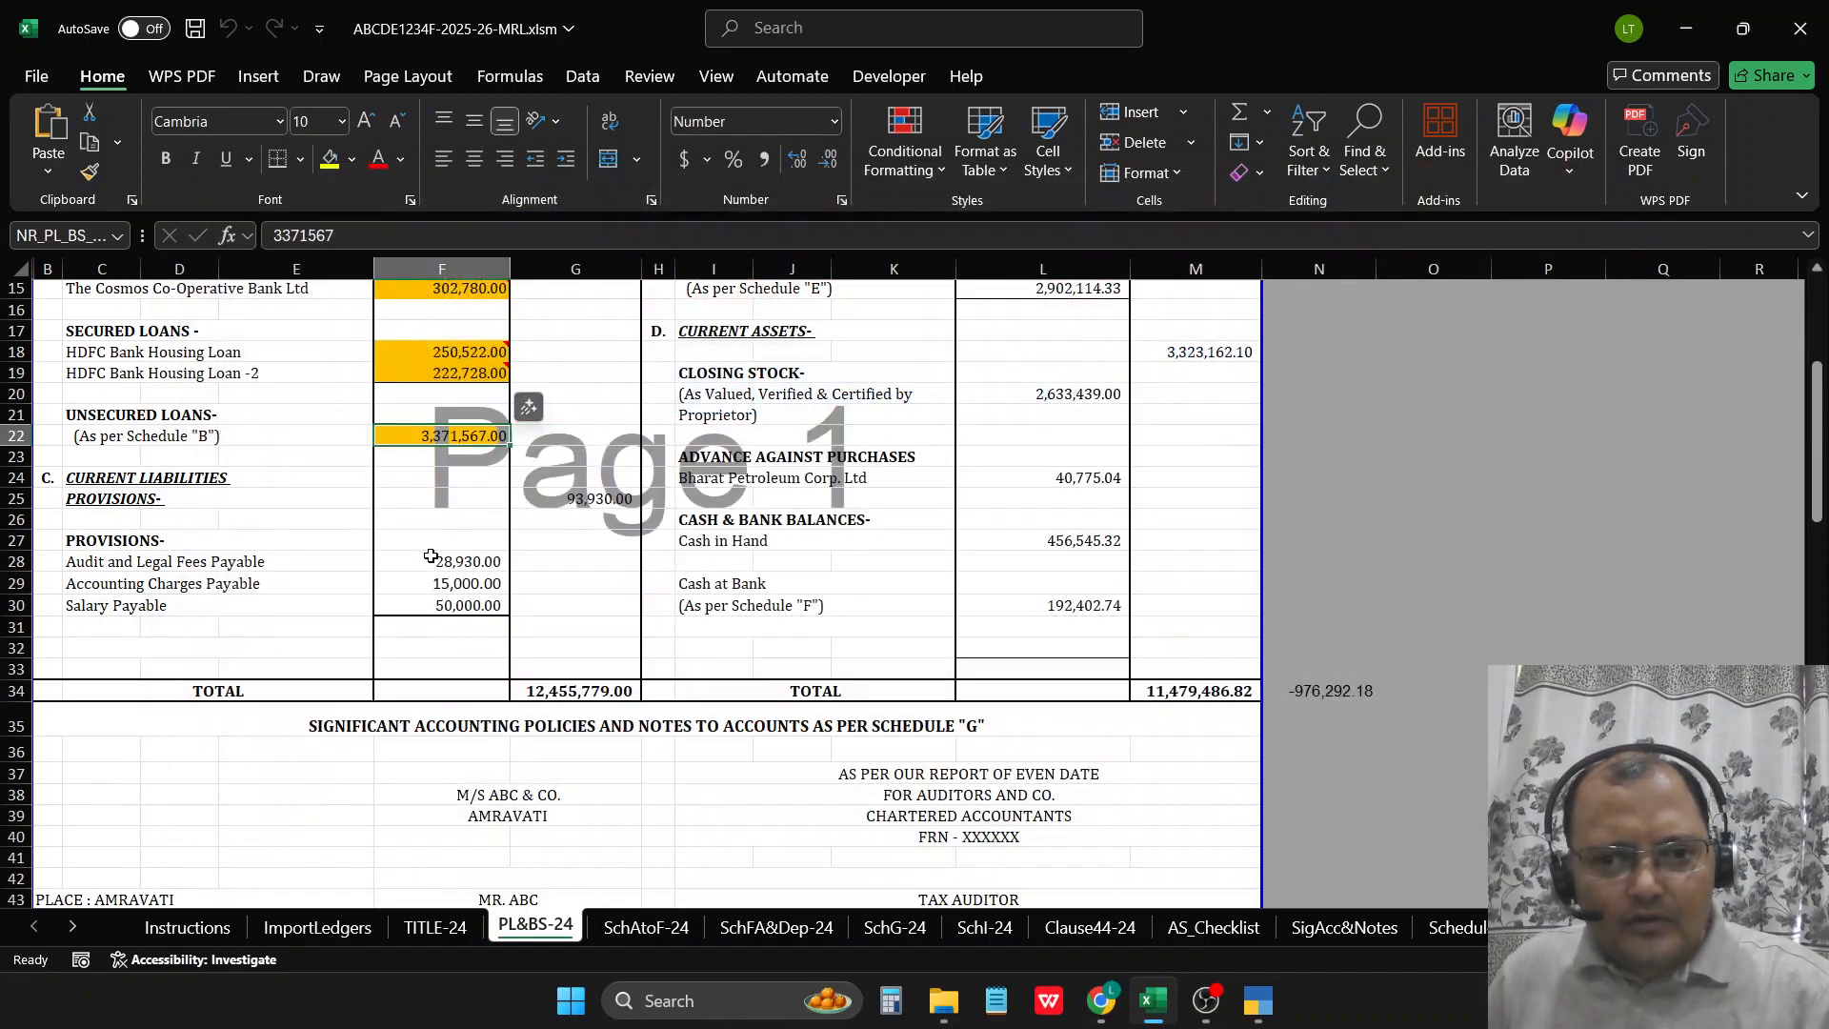
Step: Map the AUDIT & LEGAL FEES PAYABLE ledger to the Audit and Legal Fees Payable provision in F28
click(431, 559)
double_click(431, 559)
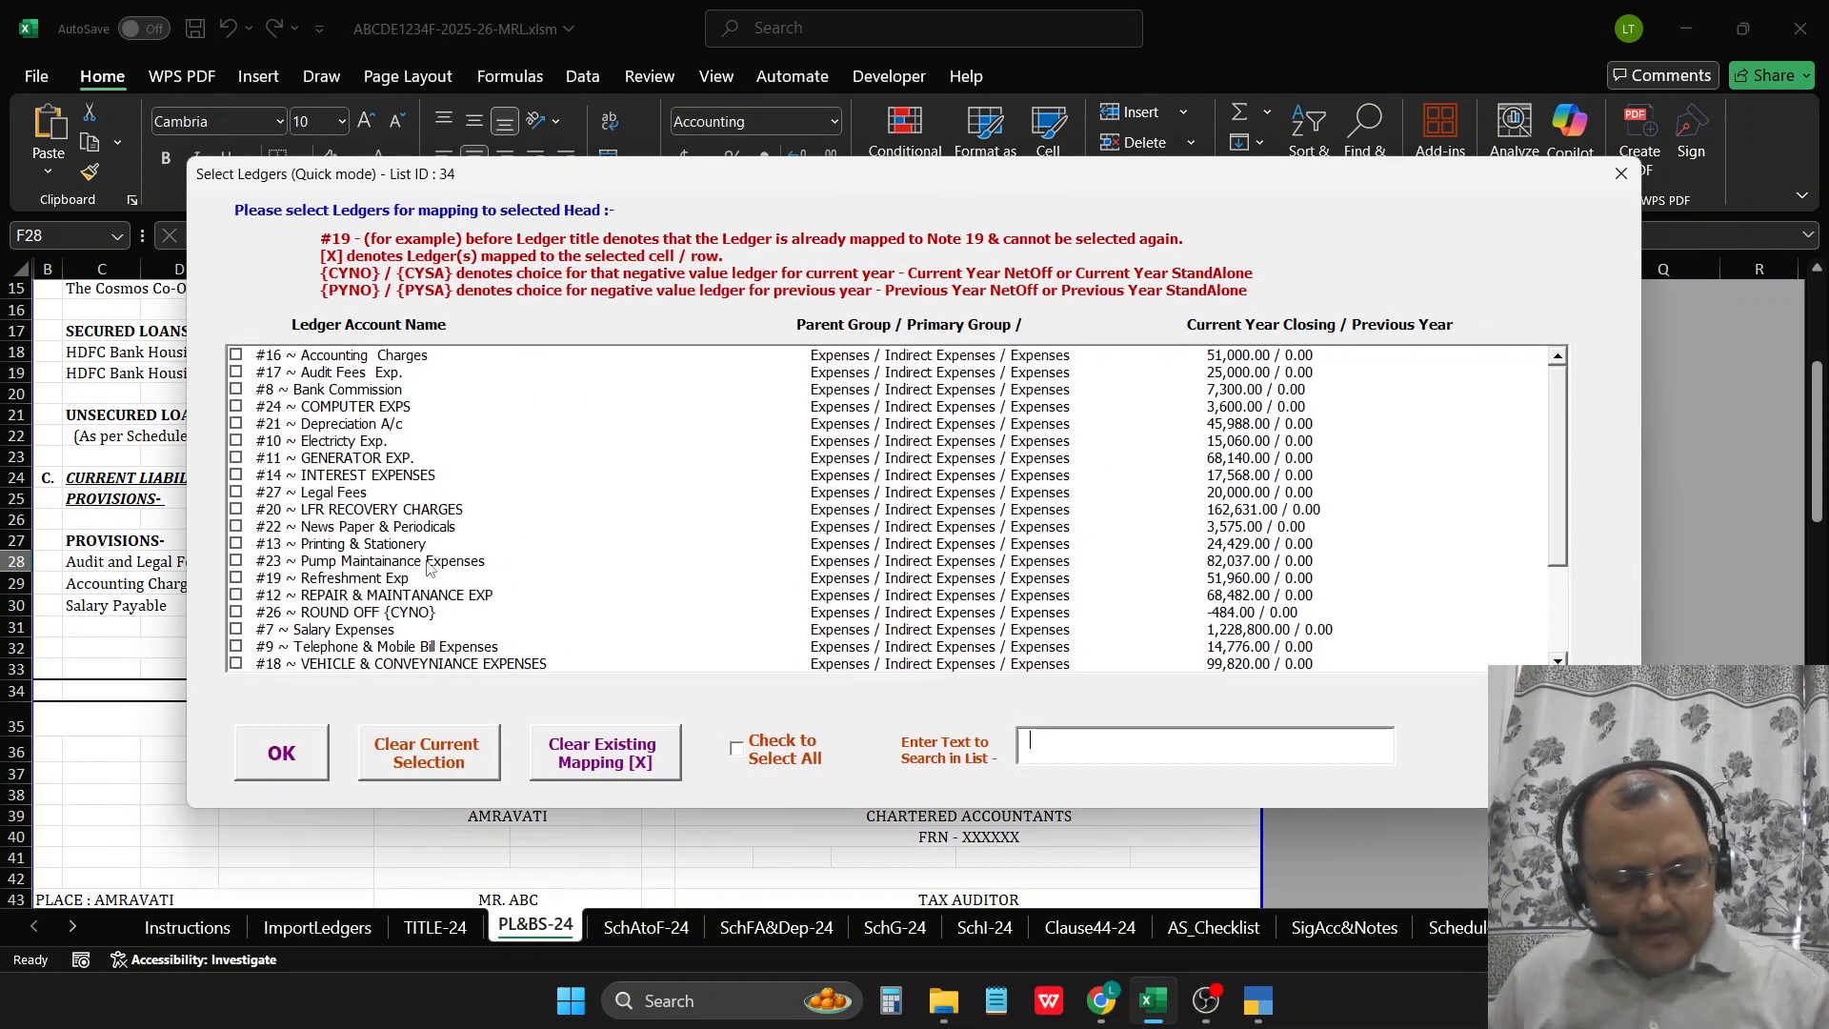
click(265, 754)
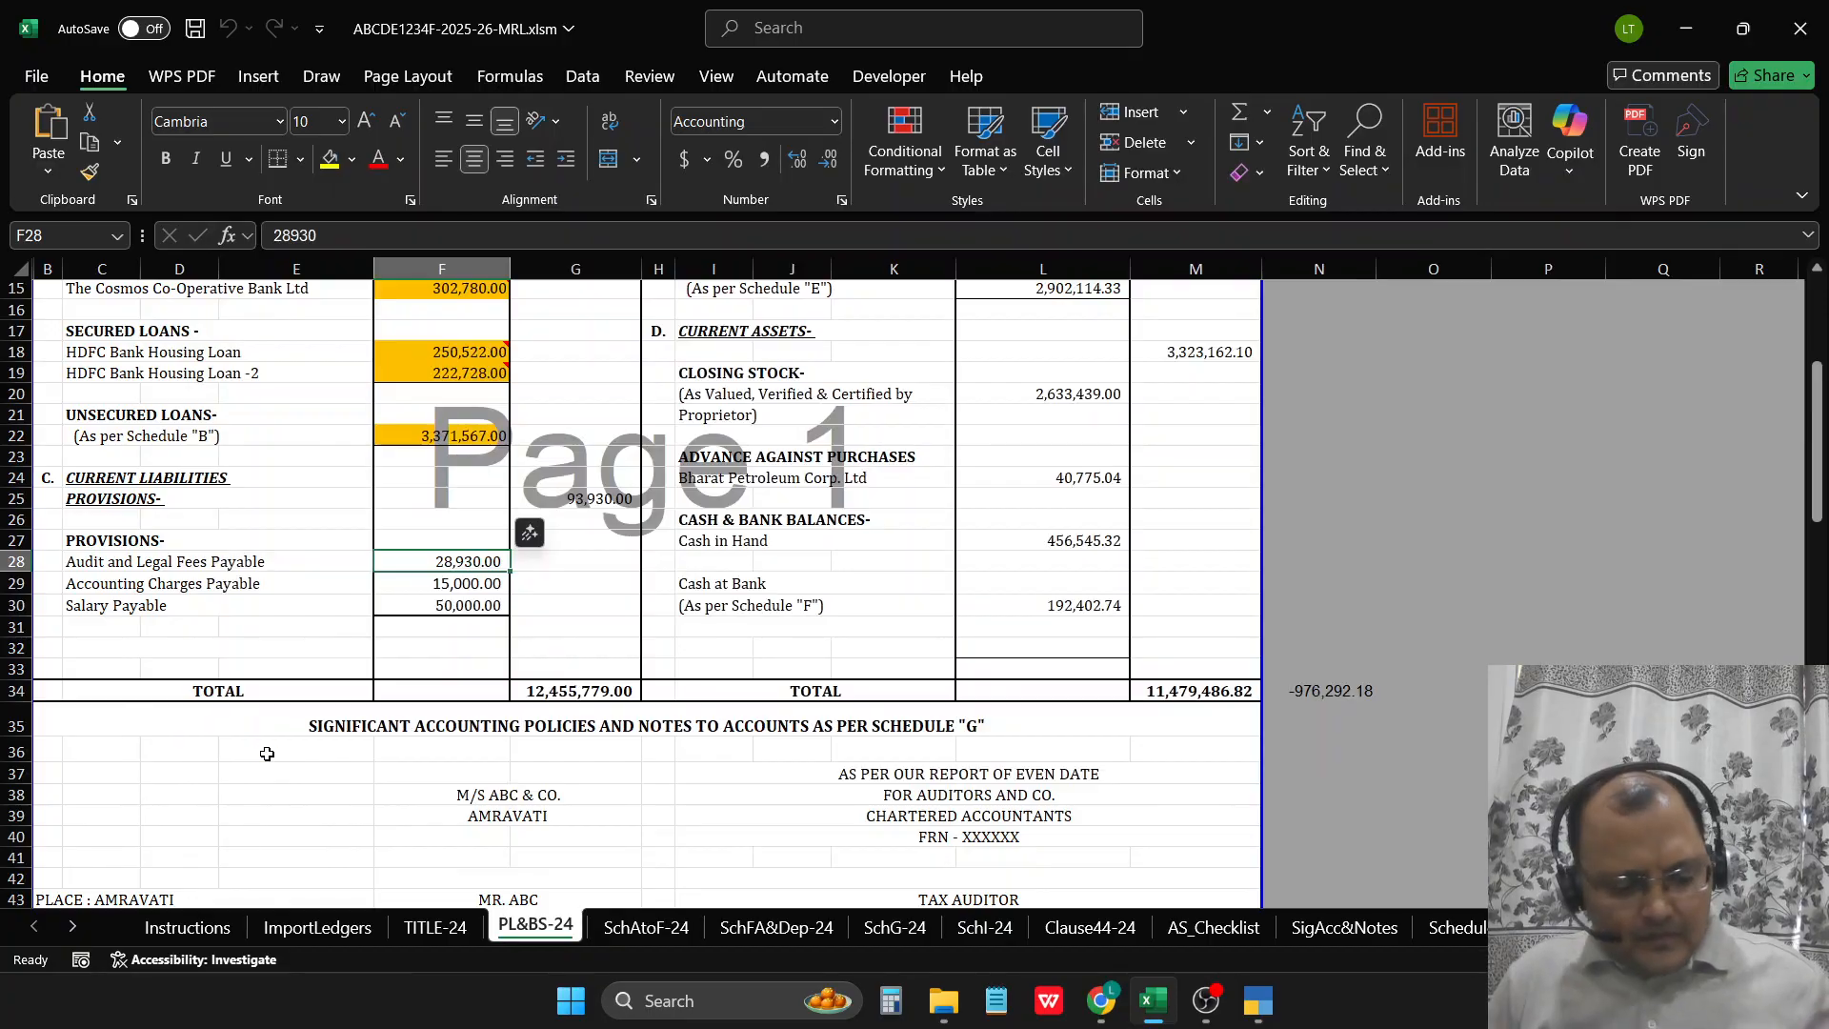
text(au)
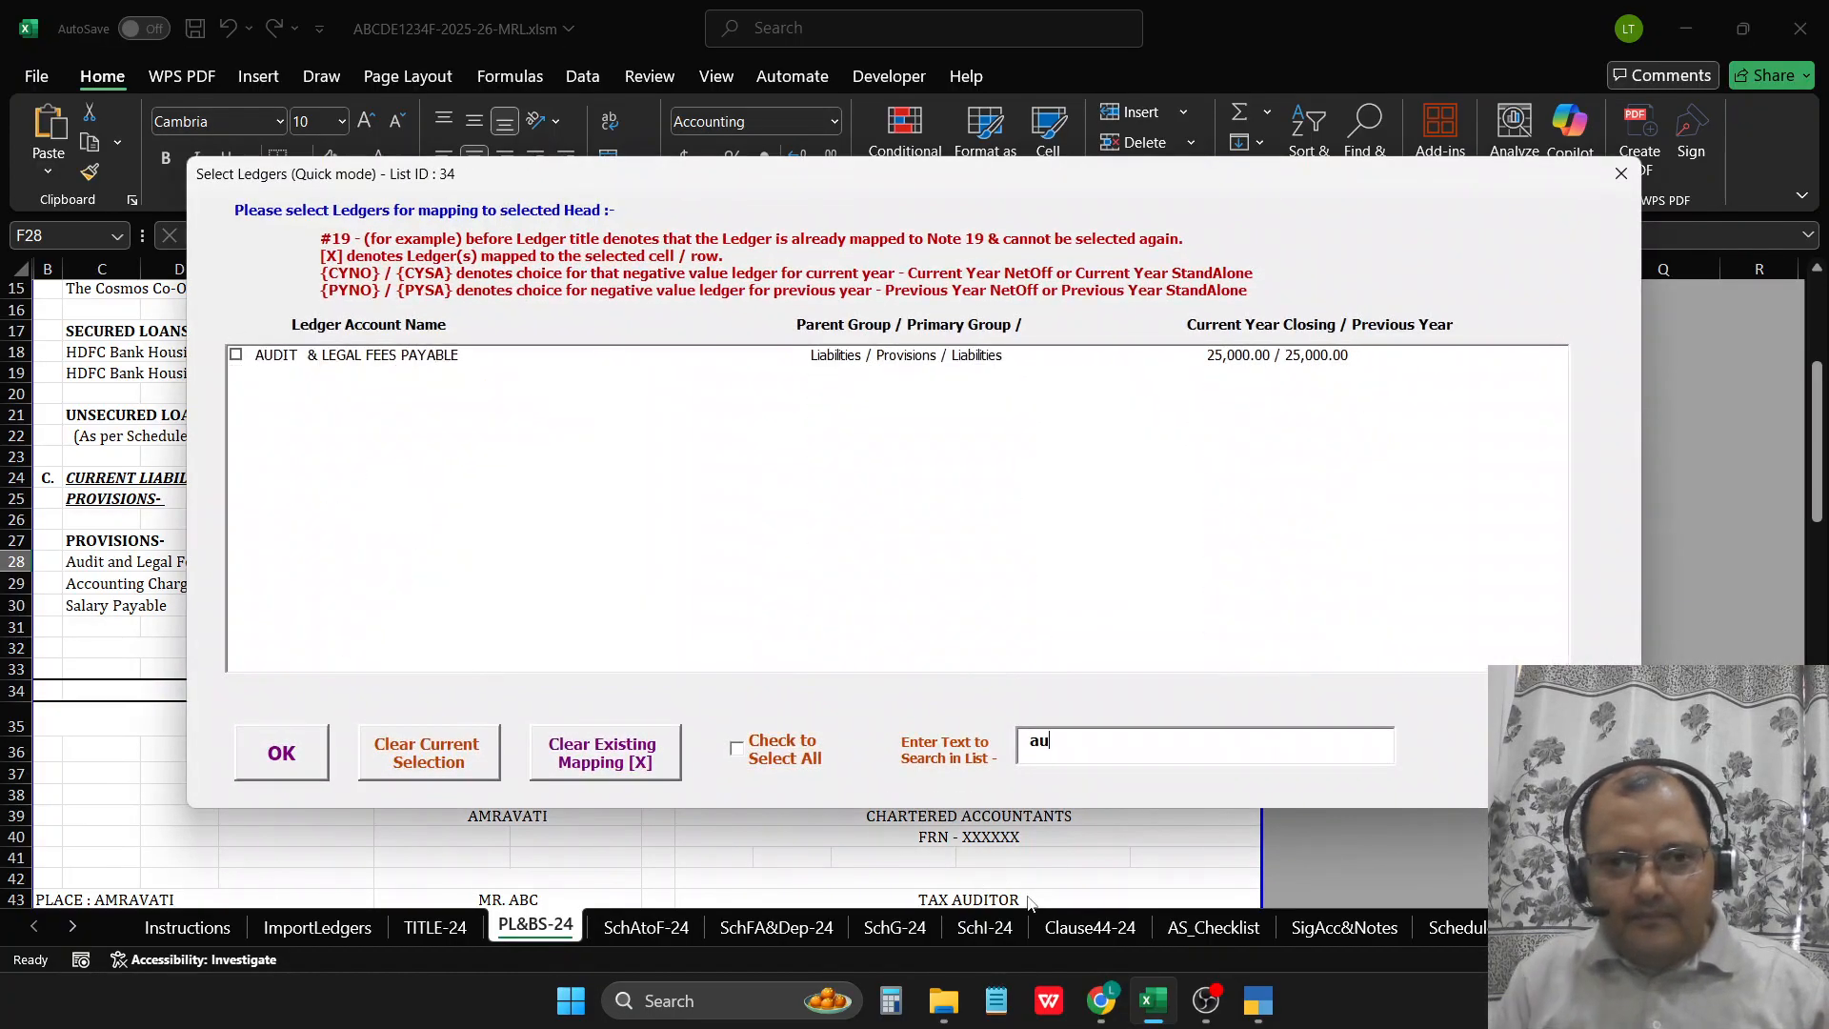
click(419, 356)
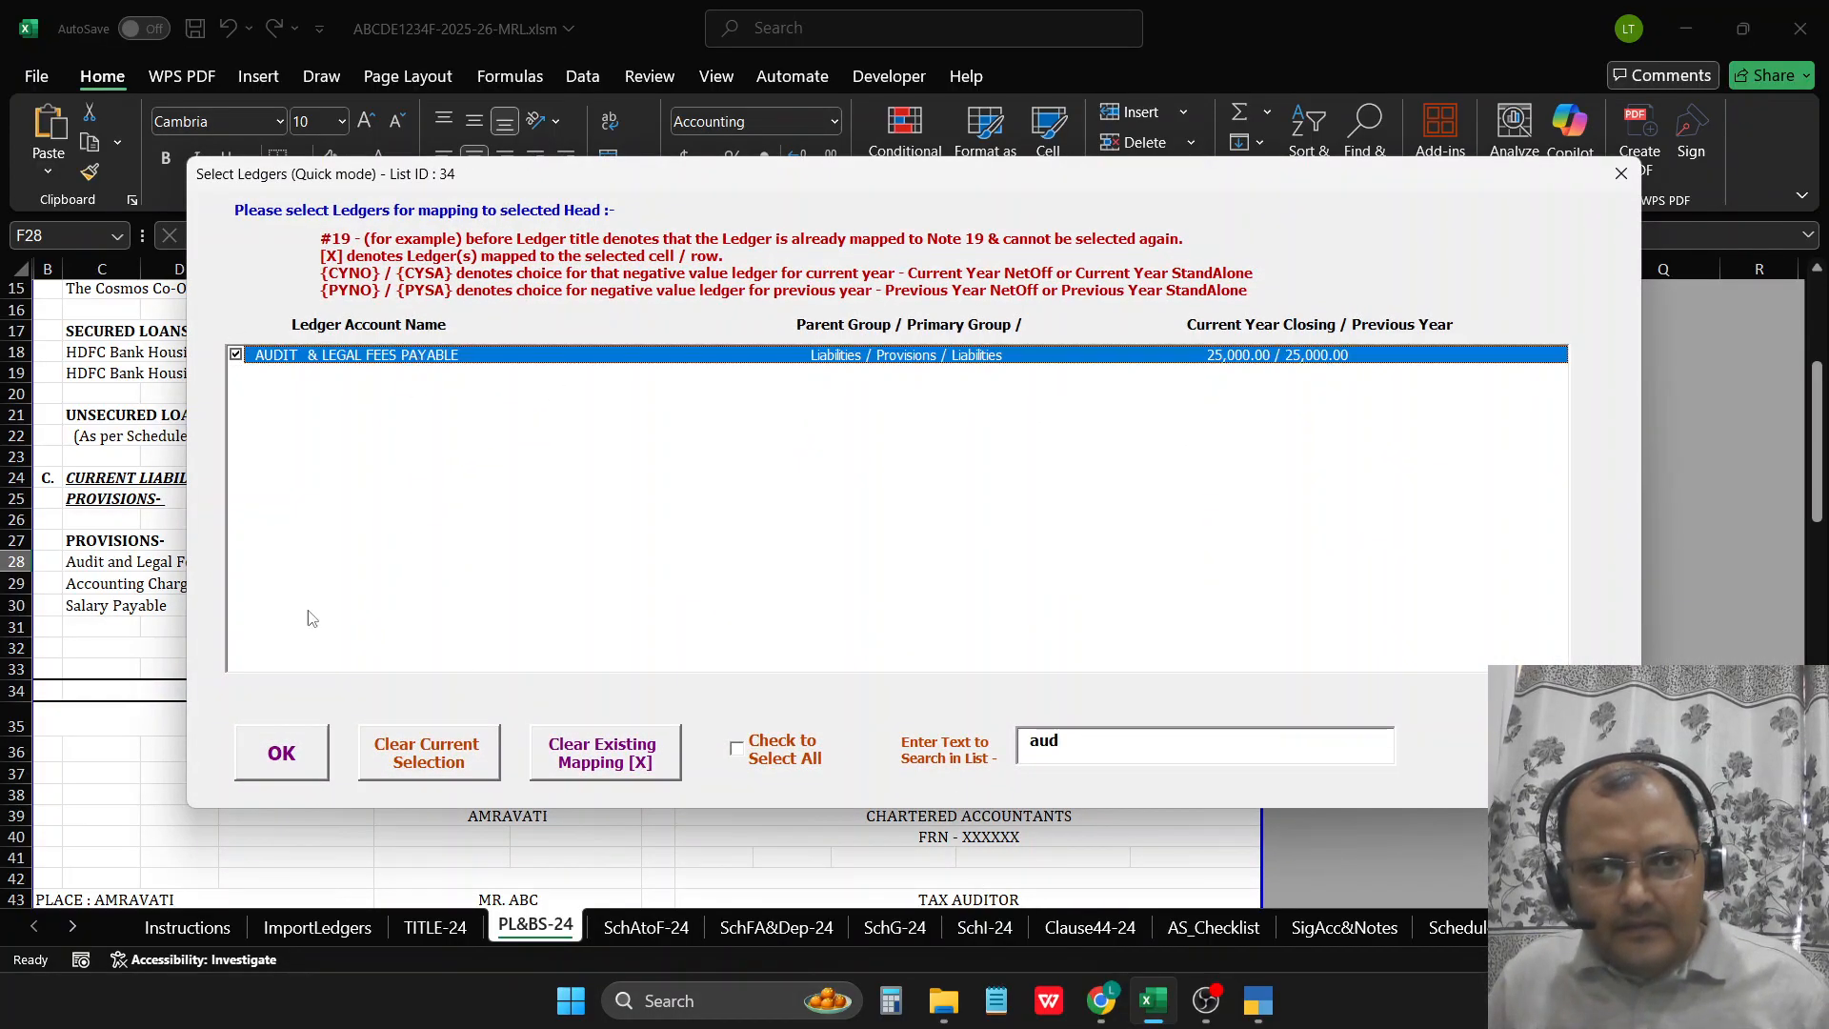
click(268, 762)
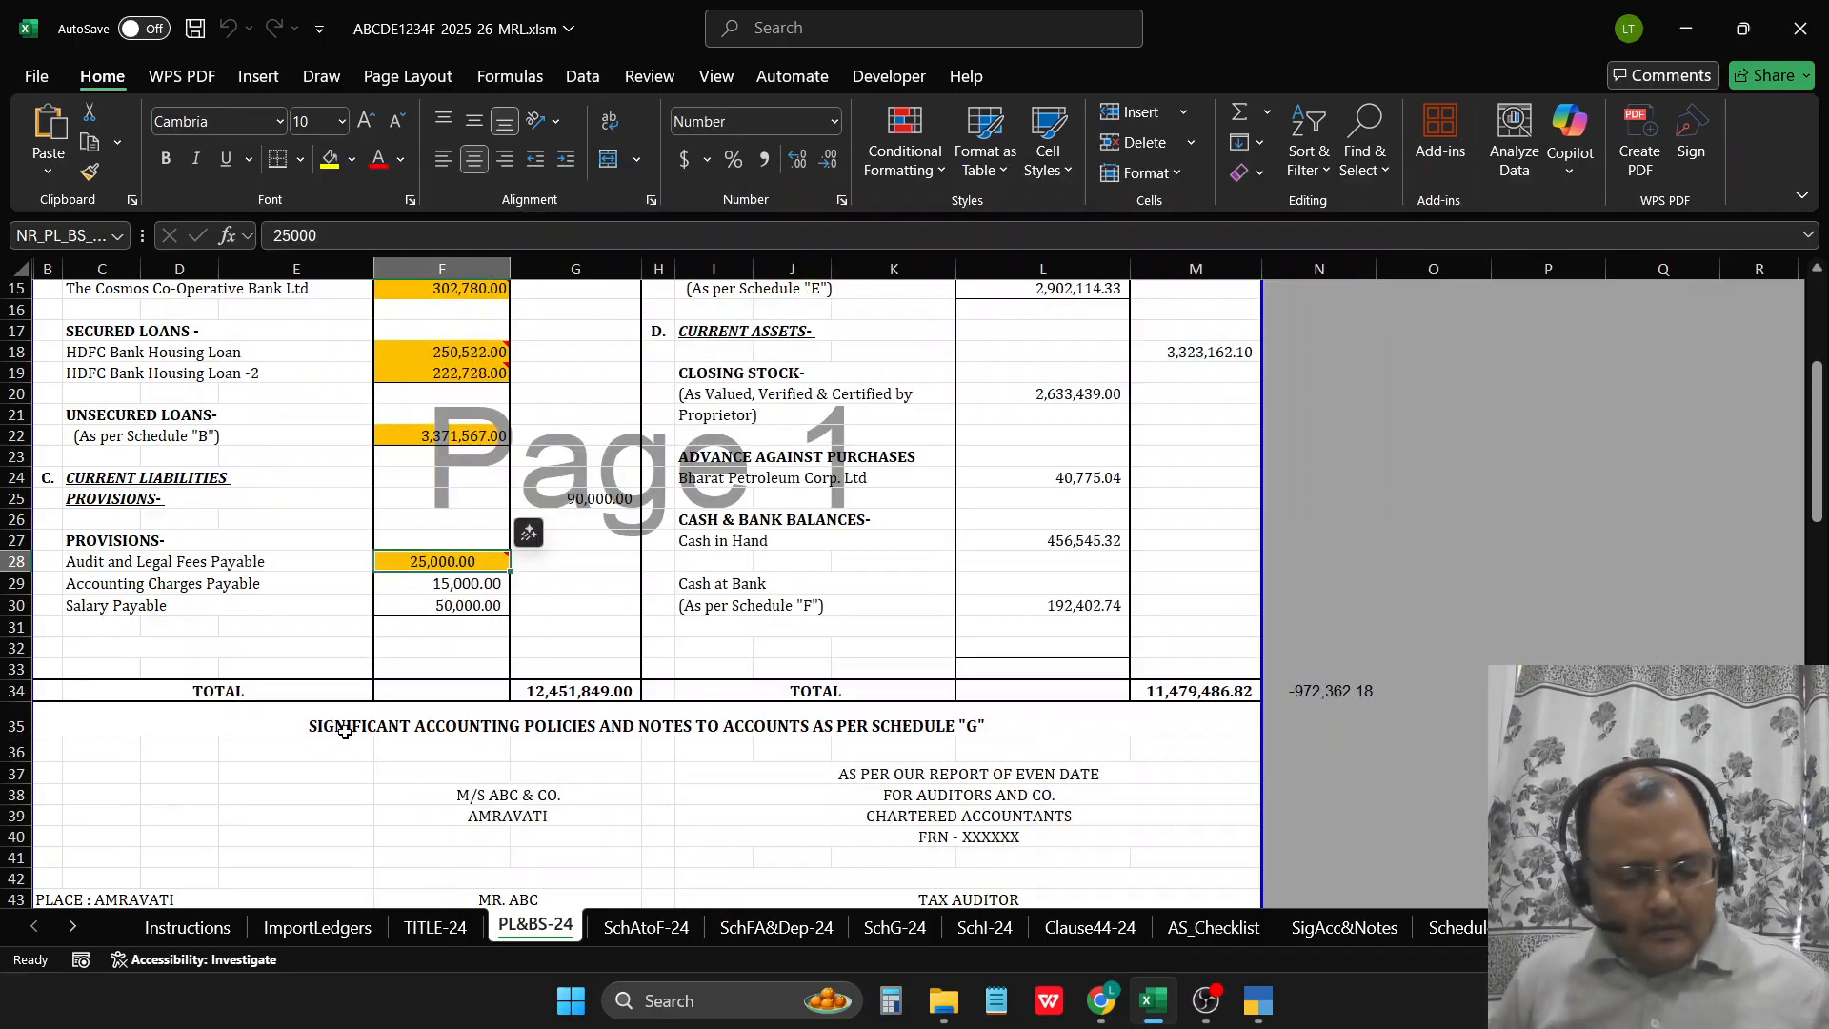
Step: Map the ACCOUNTING CHARGES PAYABLE ledger, filtered by 'acc', to the Accounting Charges Payable provision in F29
key(Down)
key(ctrl+q)
text(acc)
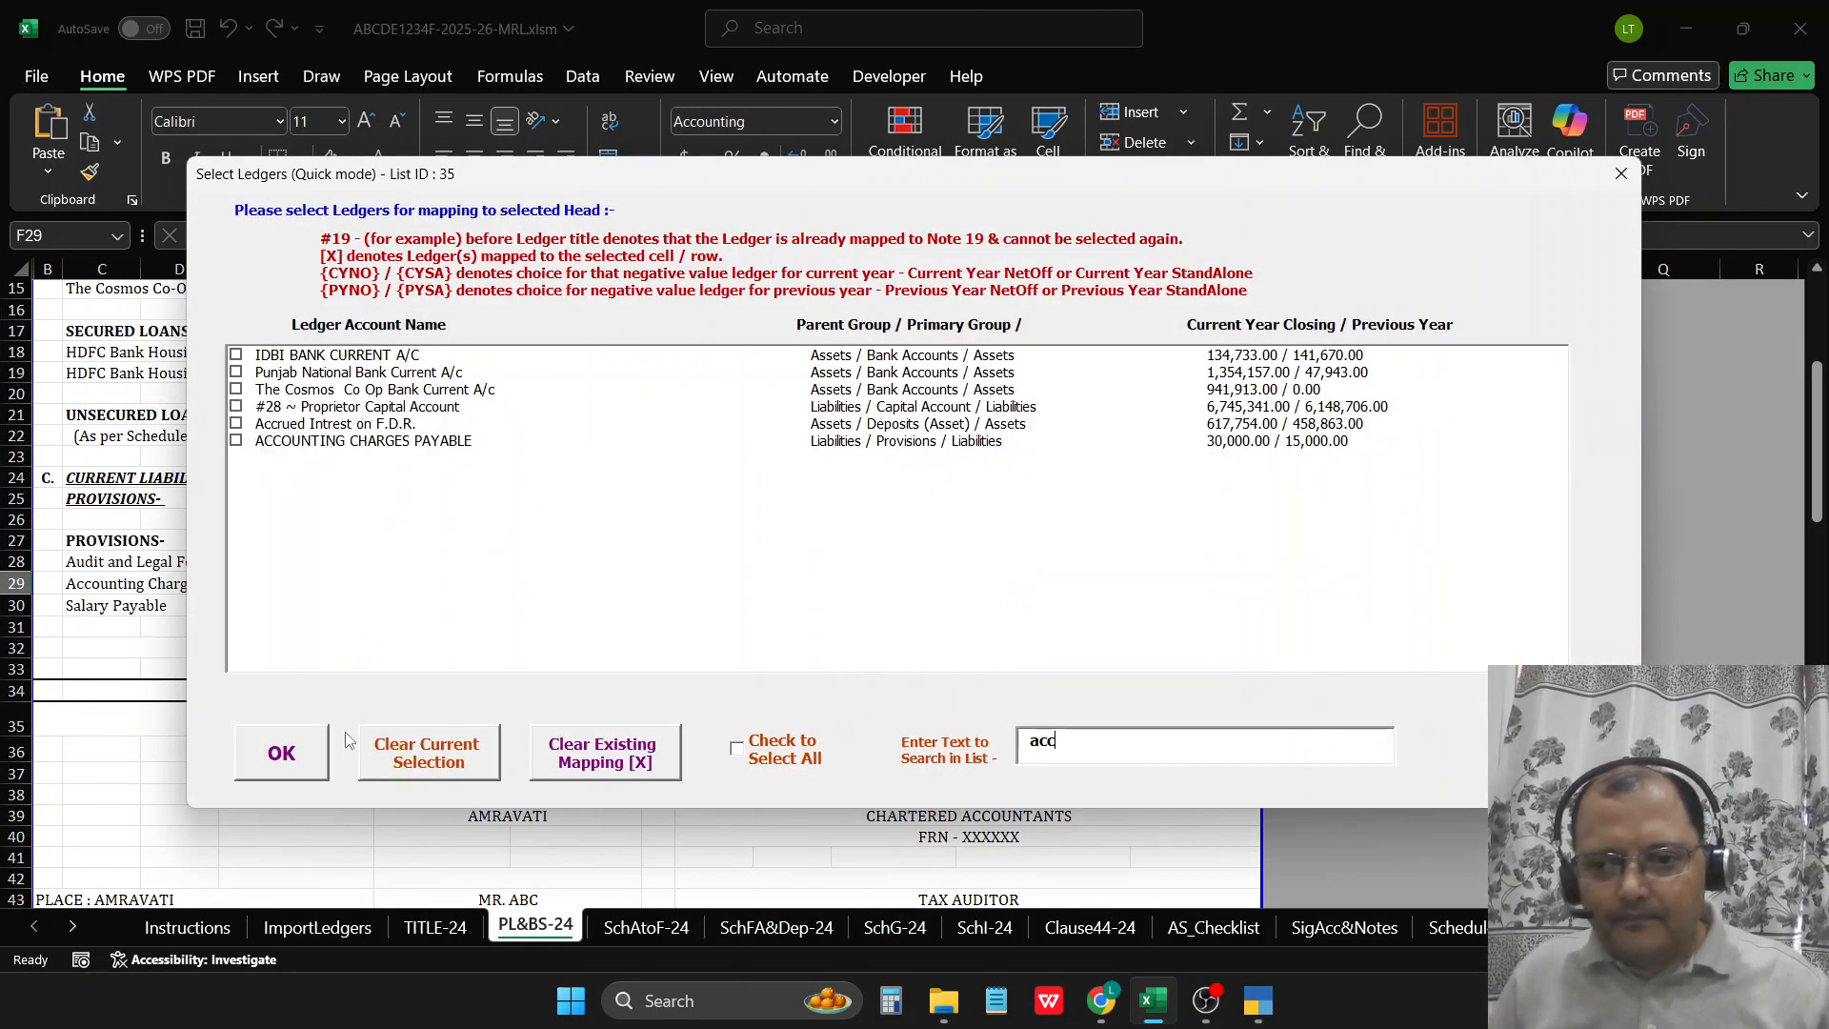
click(268, 441)
click(280, 749)
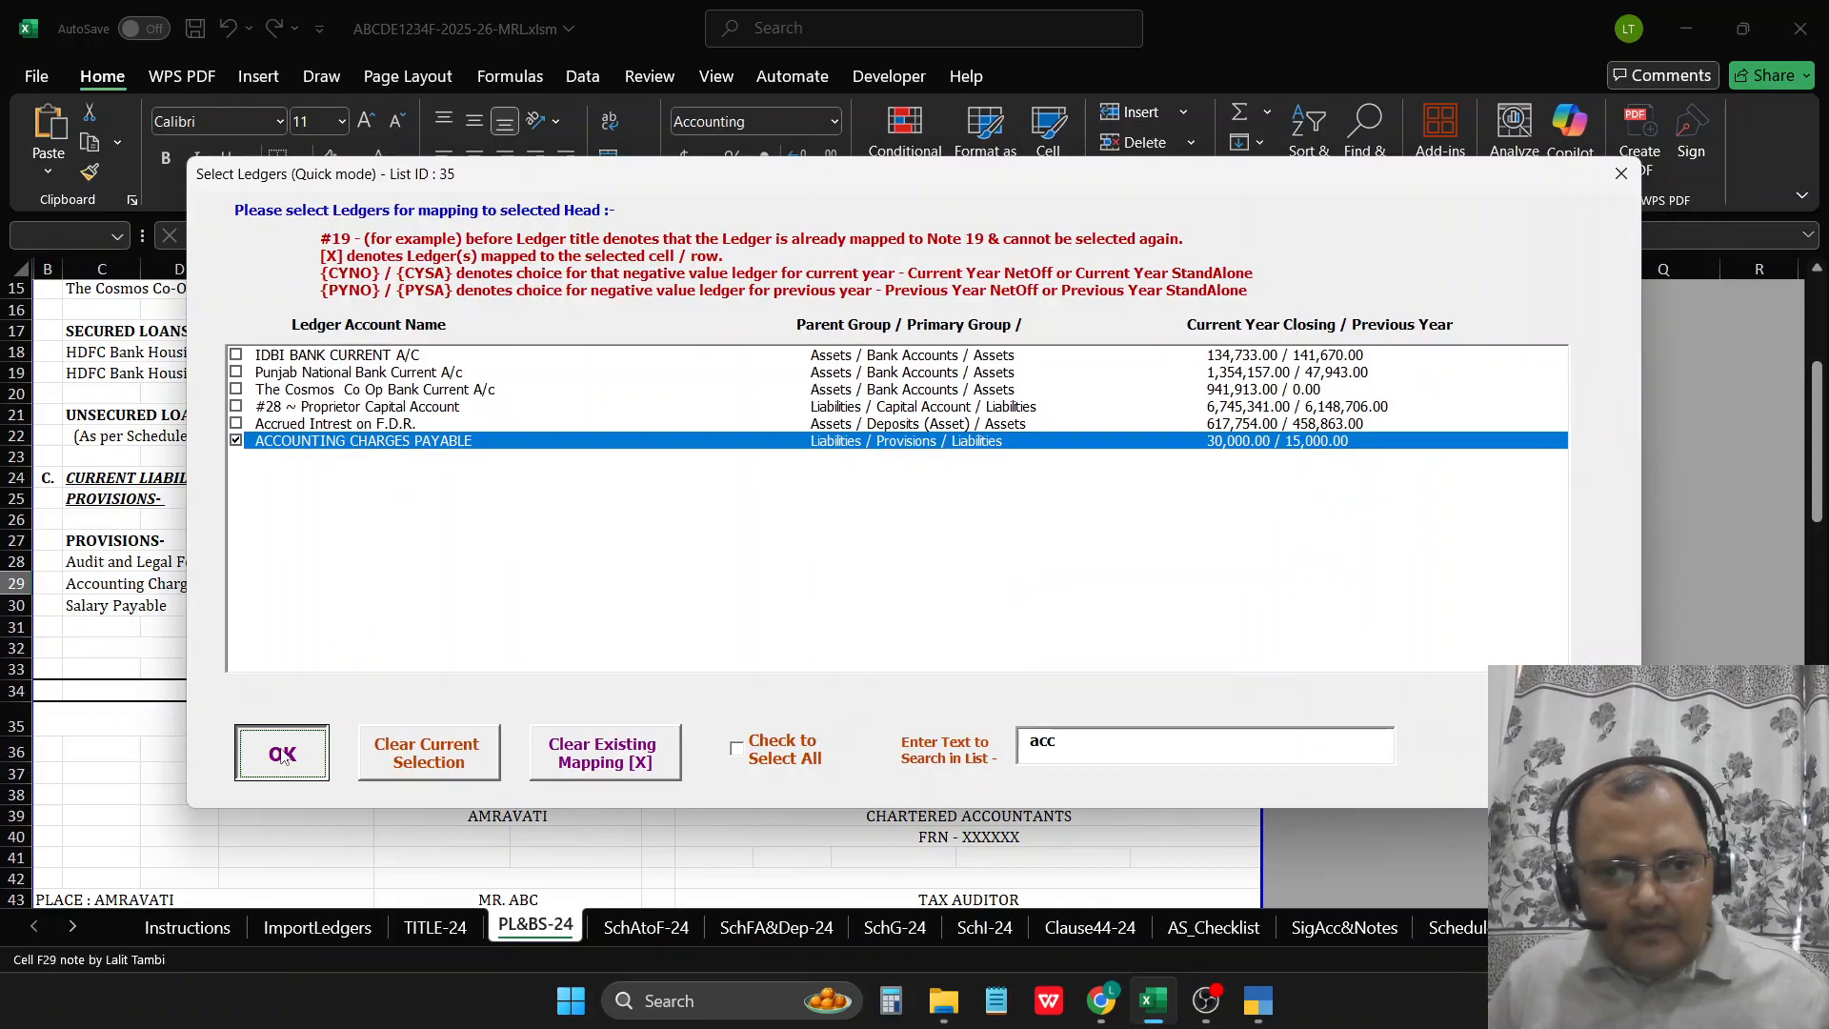
Step: Map the Salary Exp Payable ledger to the Salary Payable provision in F30 and right-align the Audit and Legal Fees Payable amount
key(ctrl+q)
text(sal)
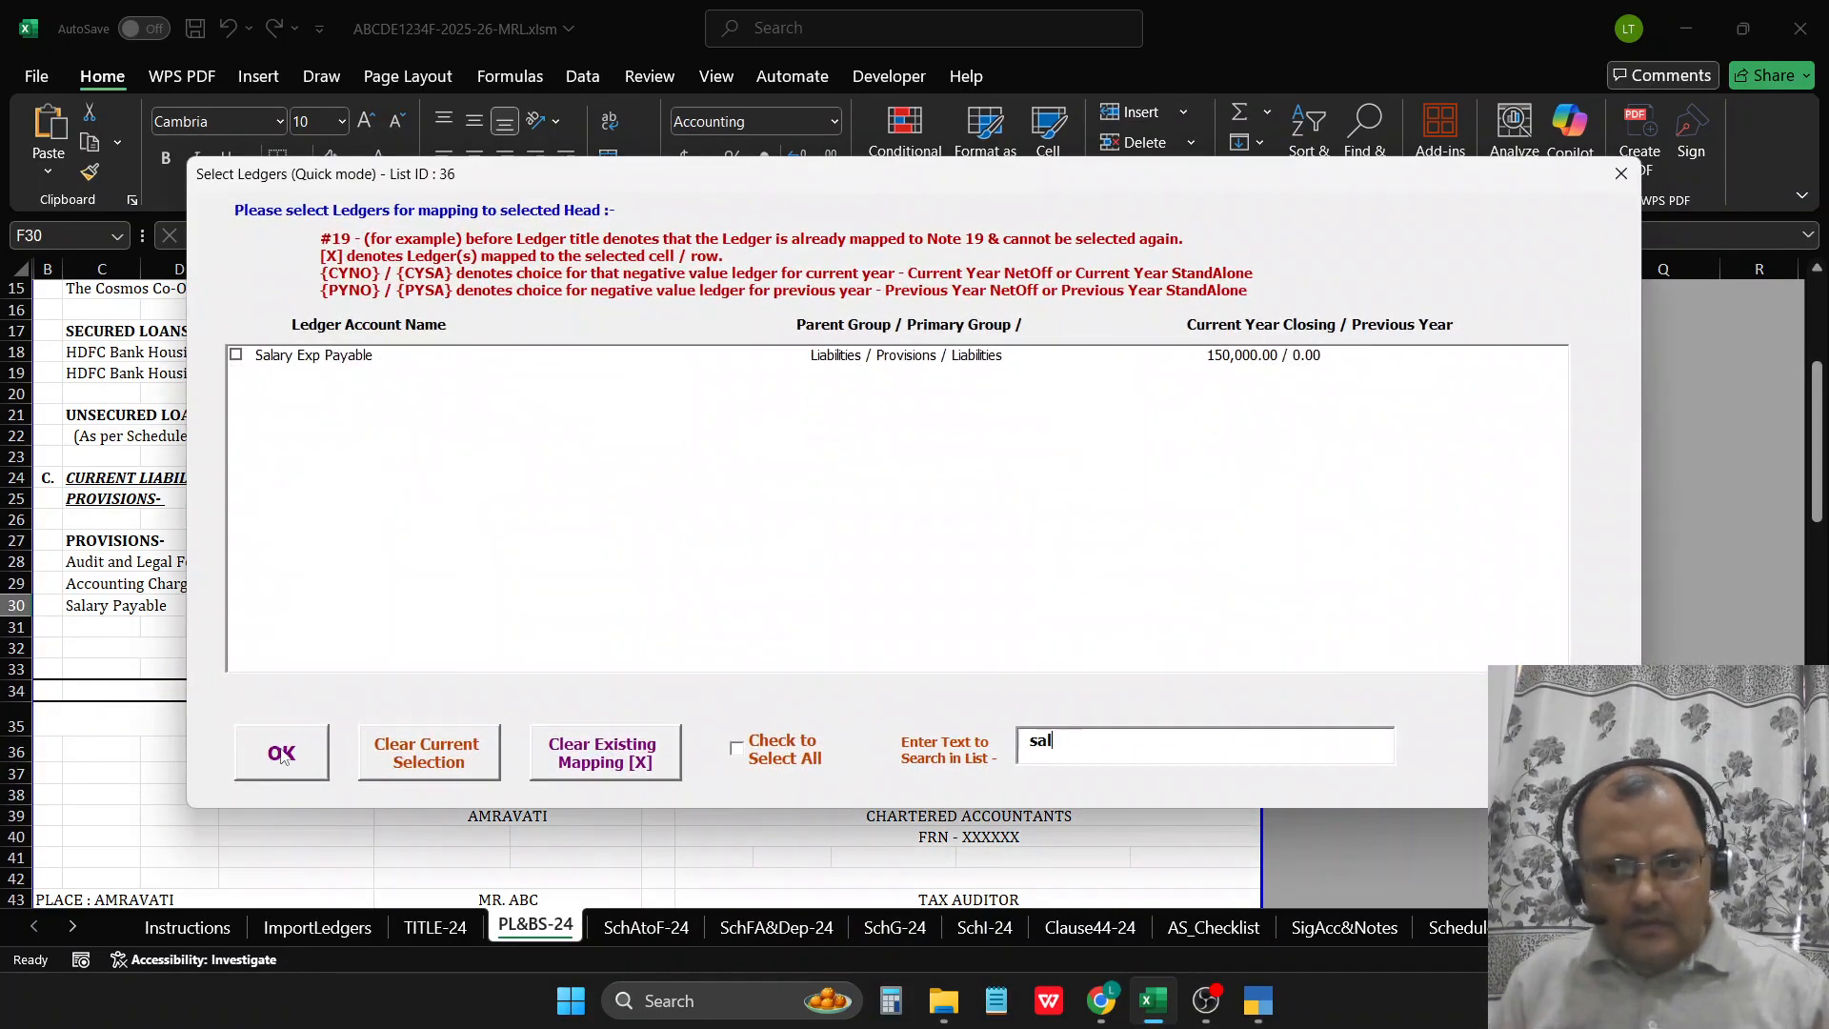
click(259, 370)
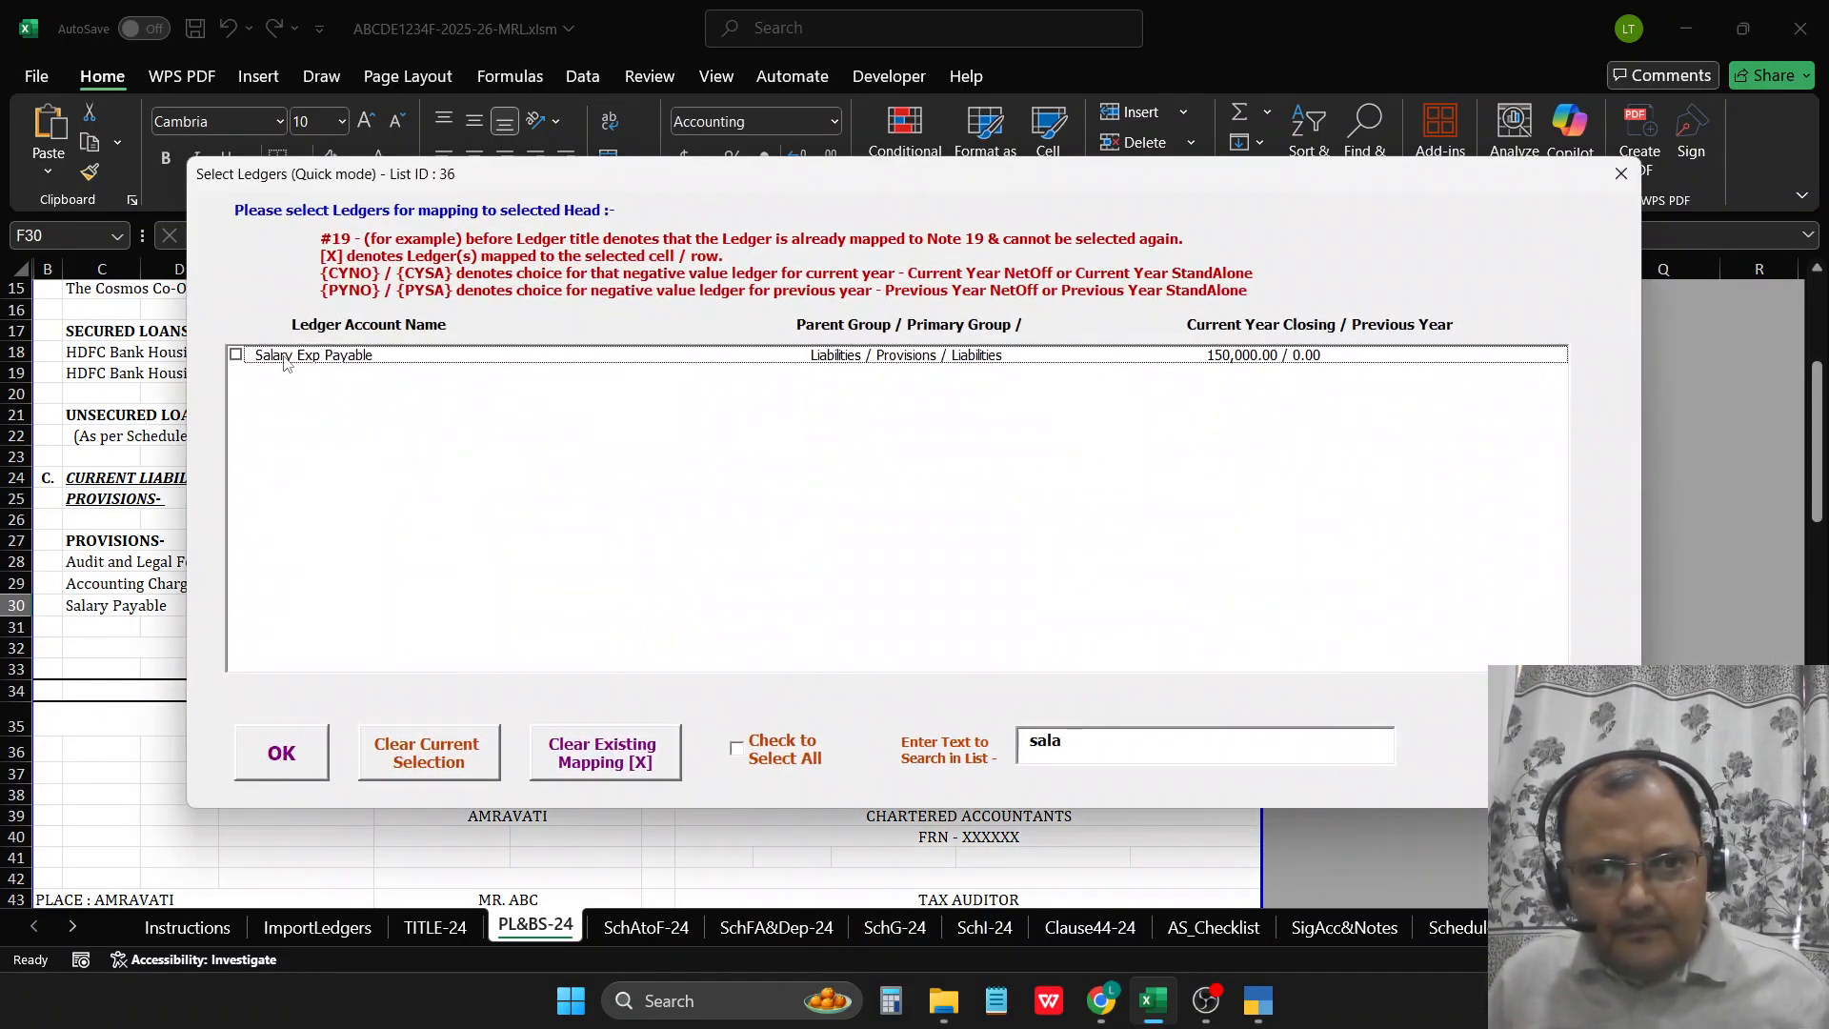
click(286, 362)
click(281, 753)
drag(442, 541, 456, 566)
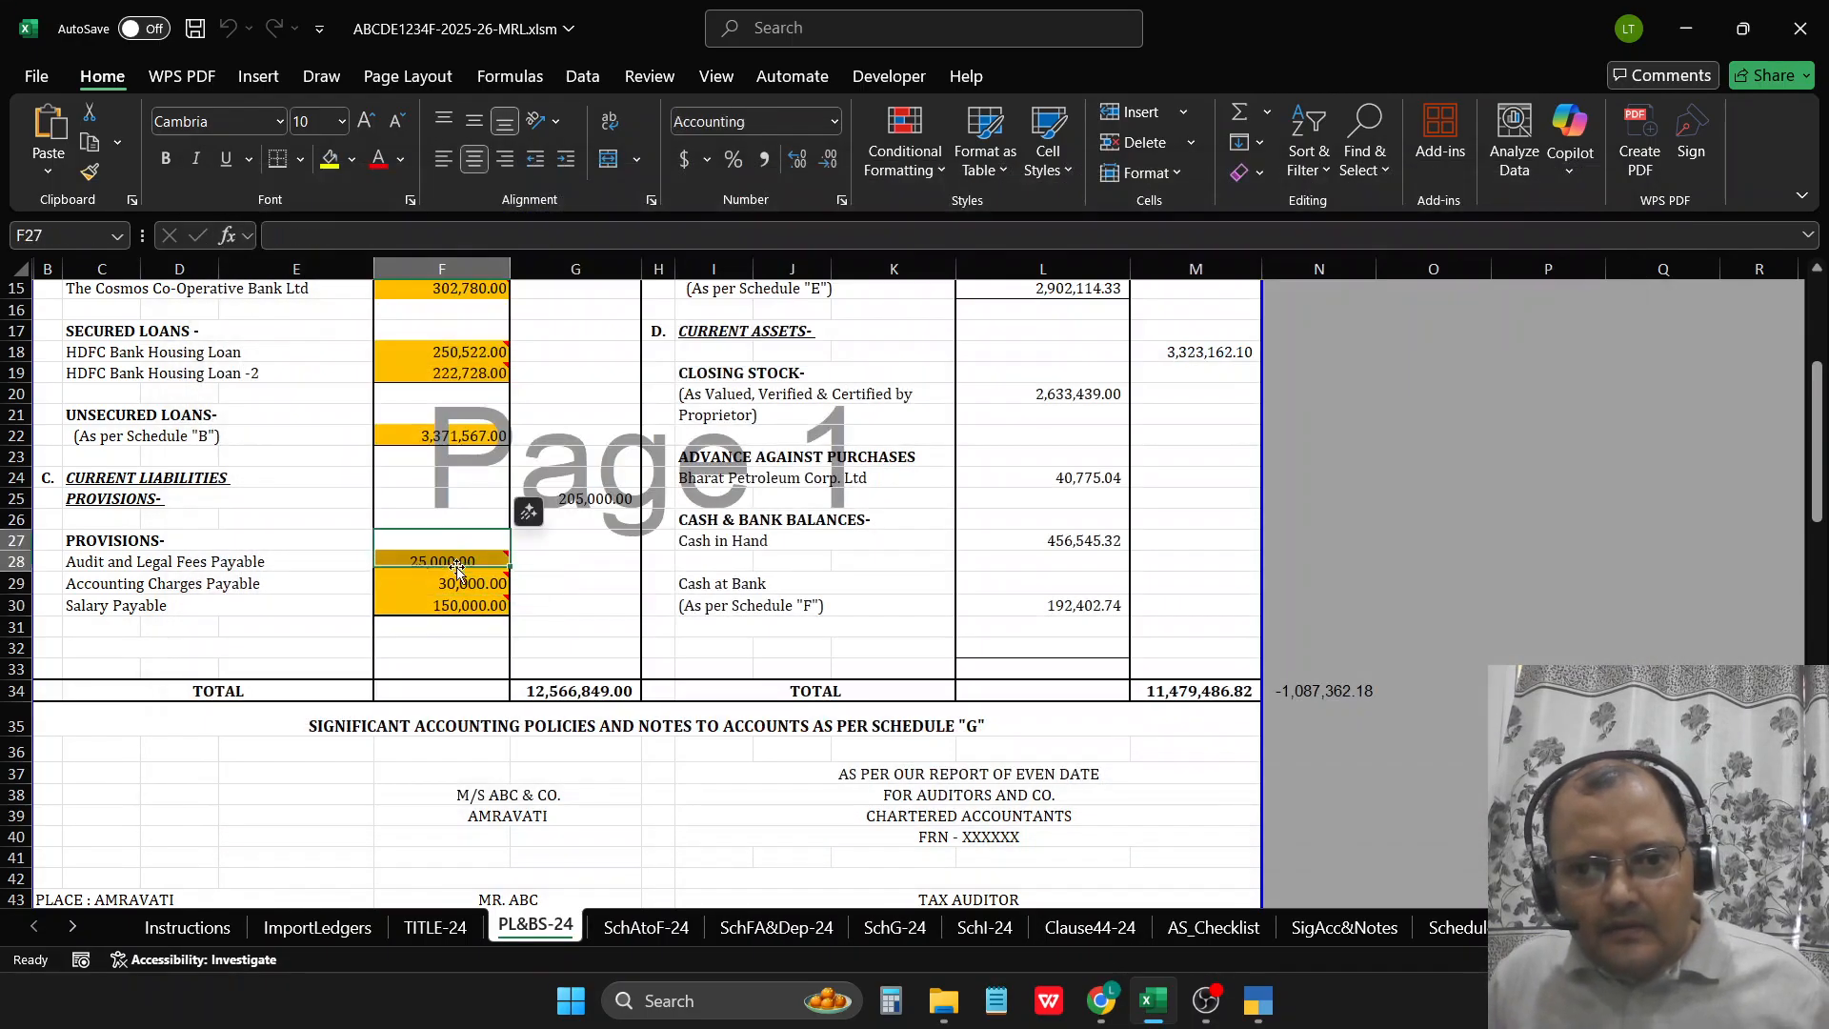
click(456, 562)
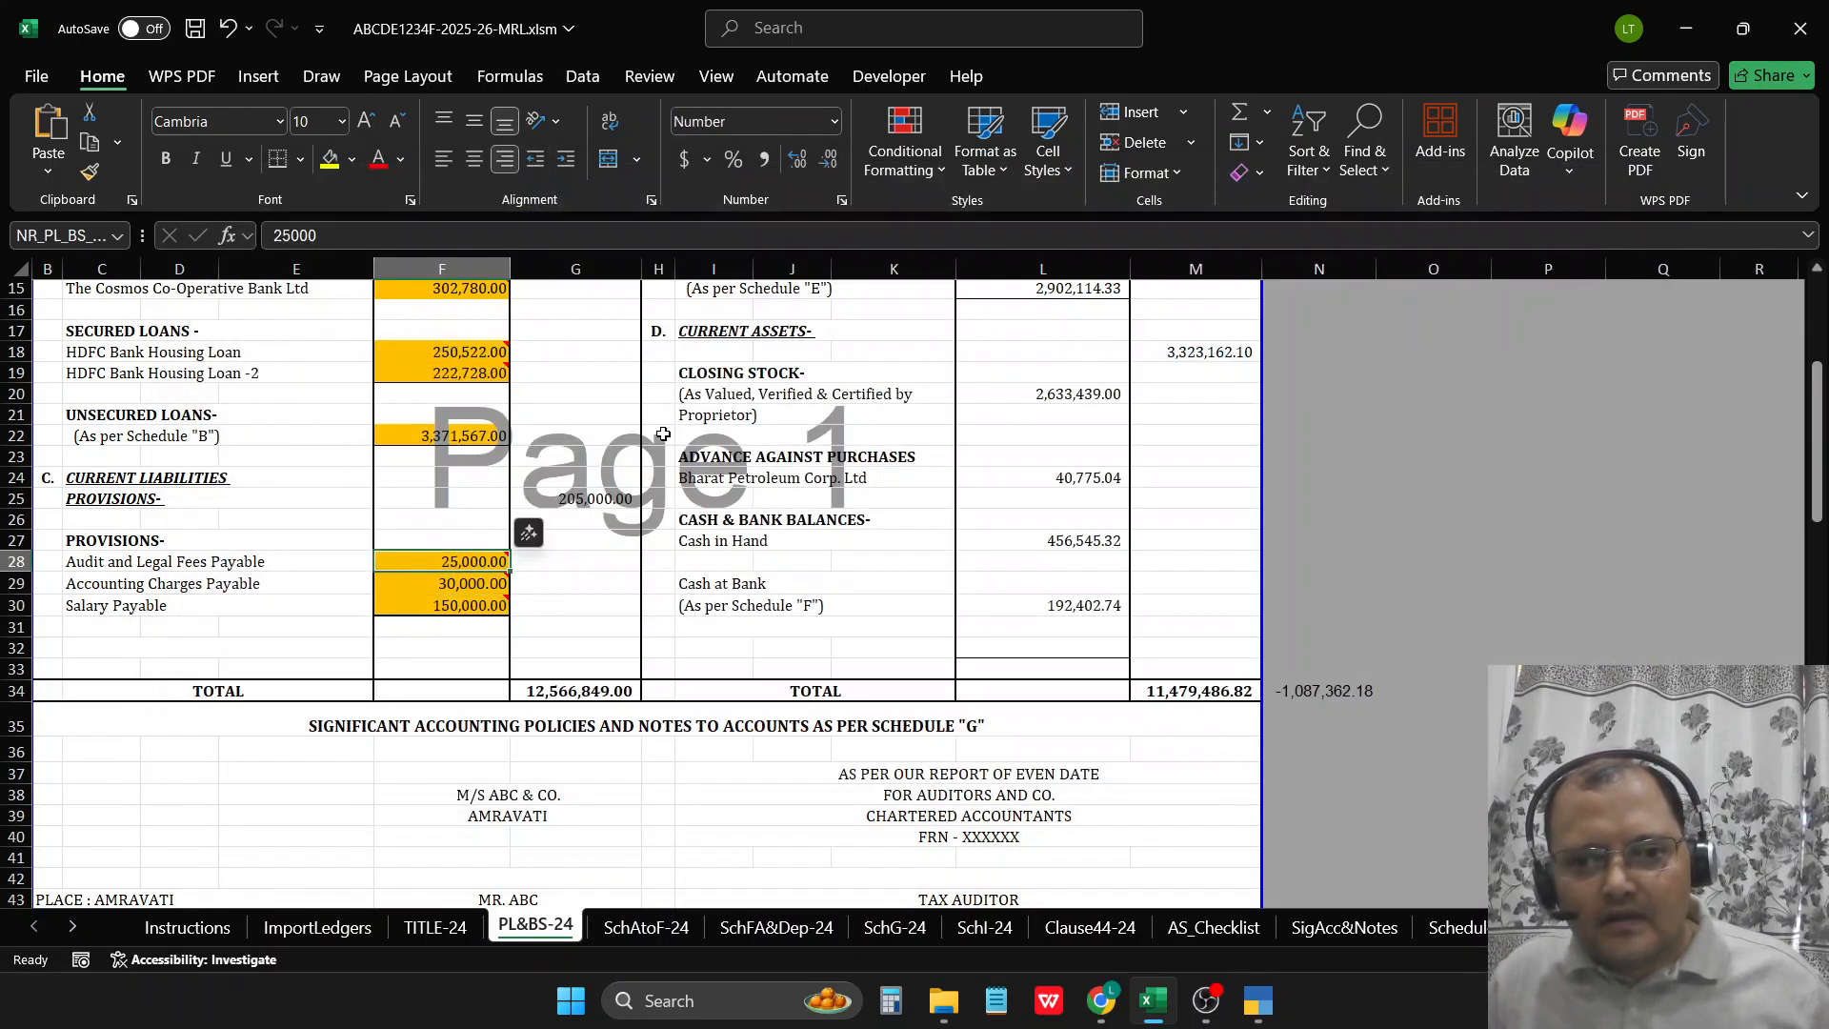
Step: Map all Fixed Assets ledgers, filtered by 'fix', to the Schedule 'C' fixed assets amount in L8
scroll(810, 476, up, 5)
click(1015, 451)
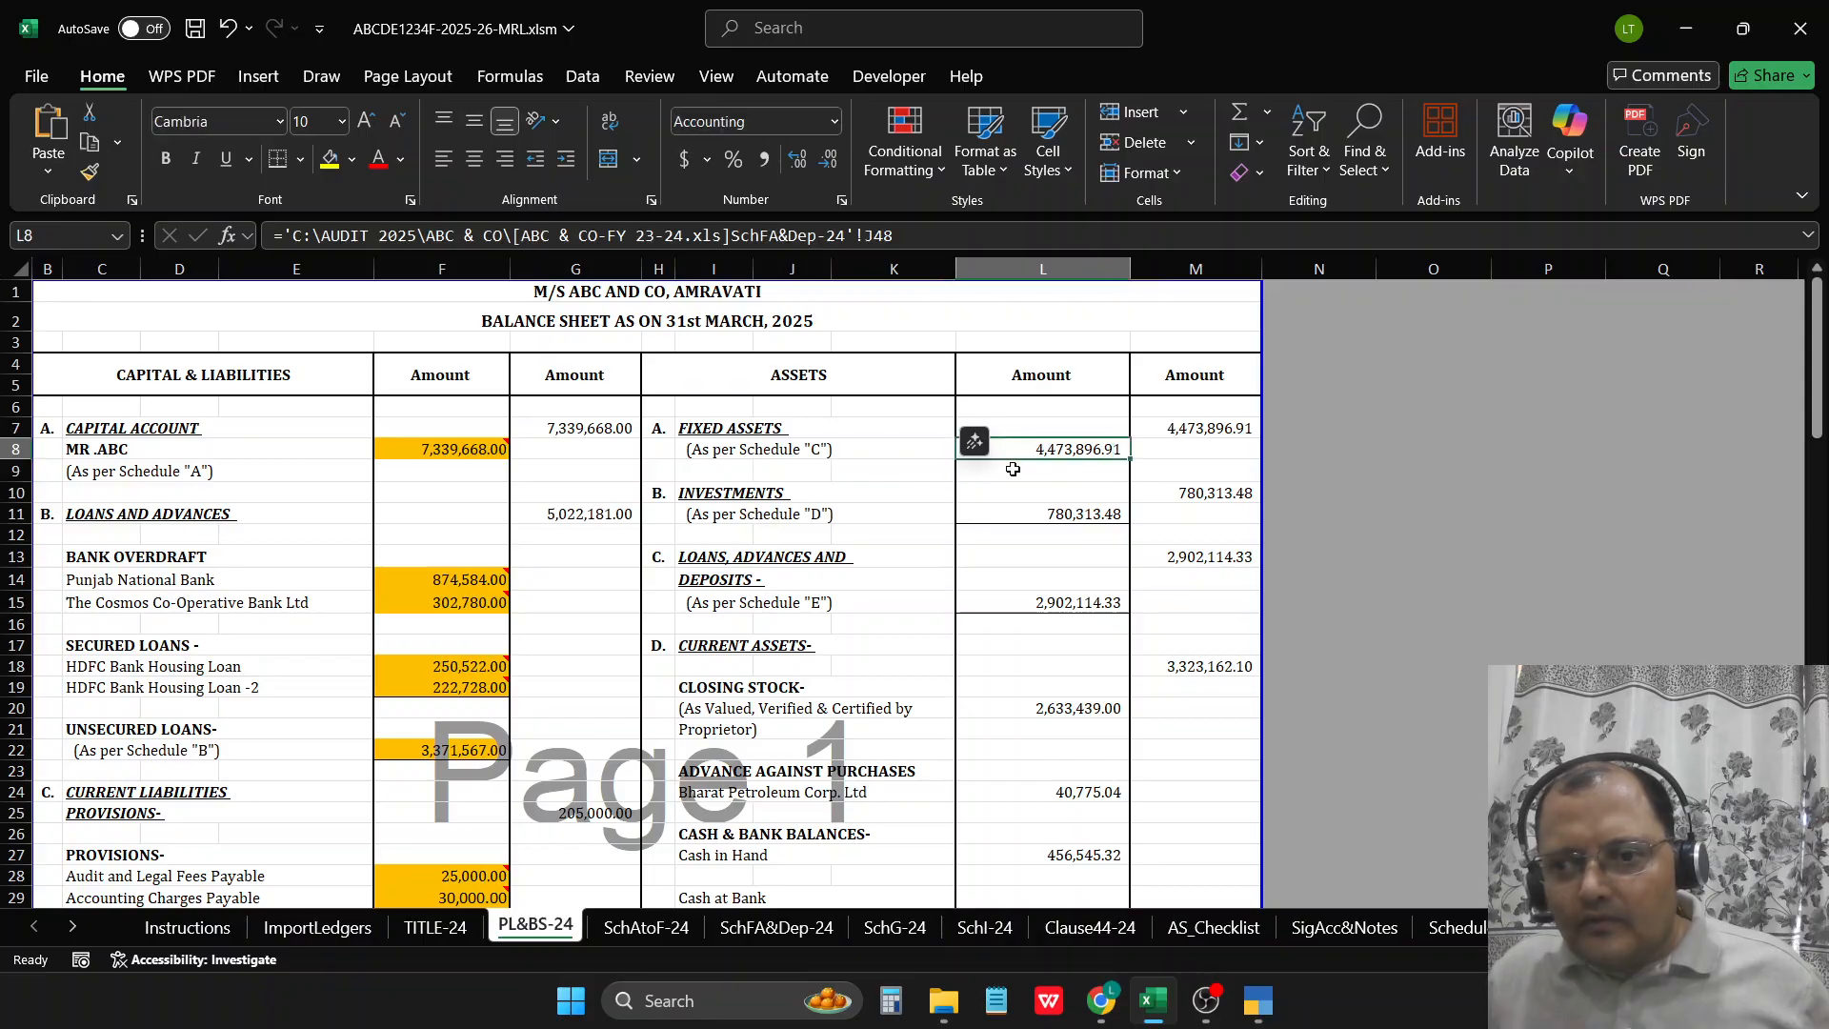
text(fix)
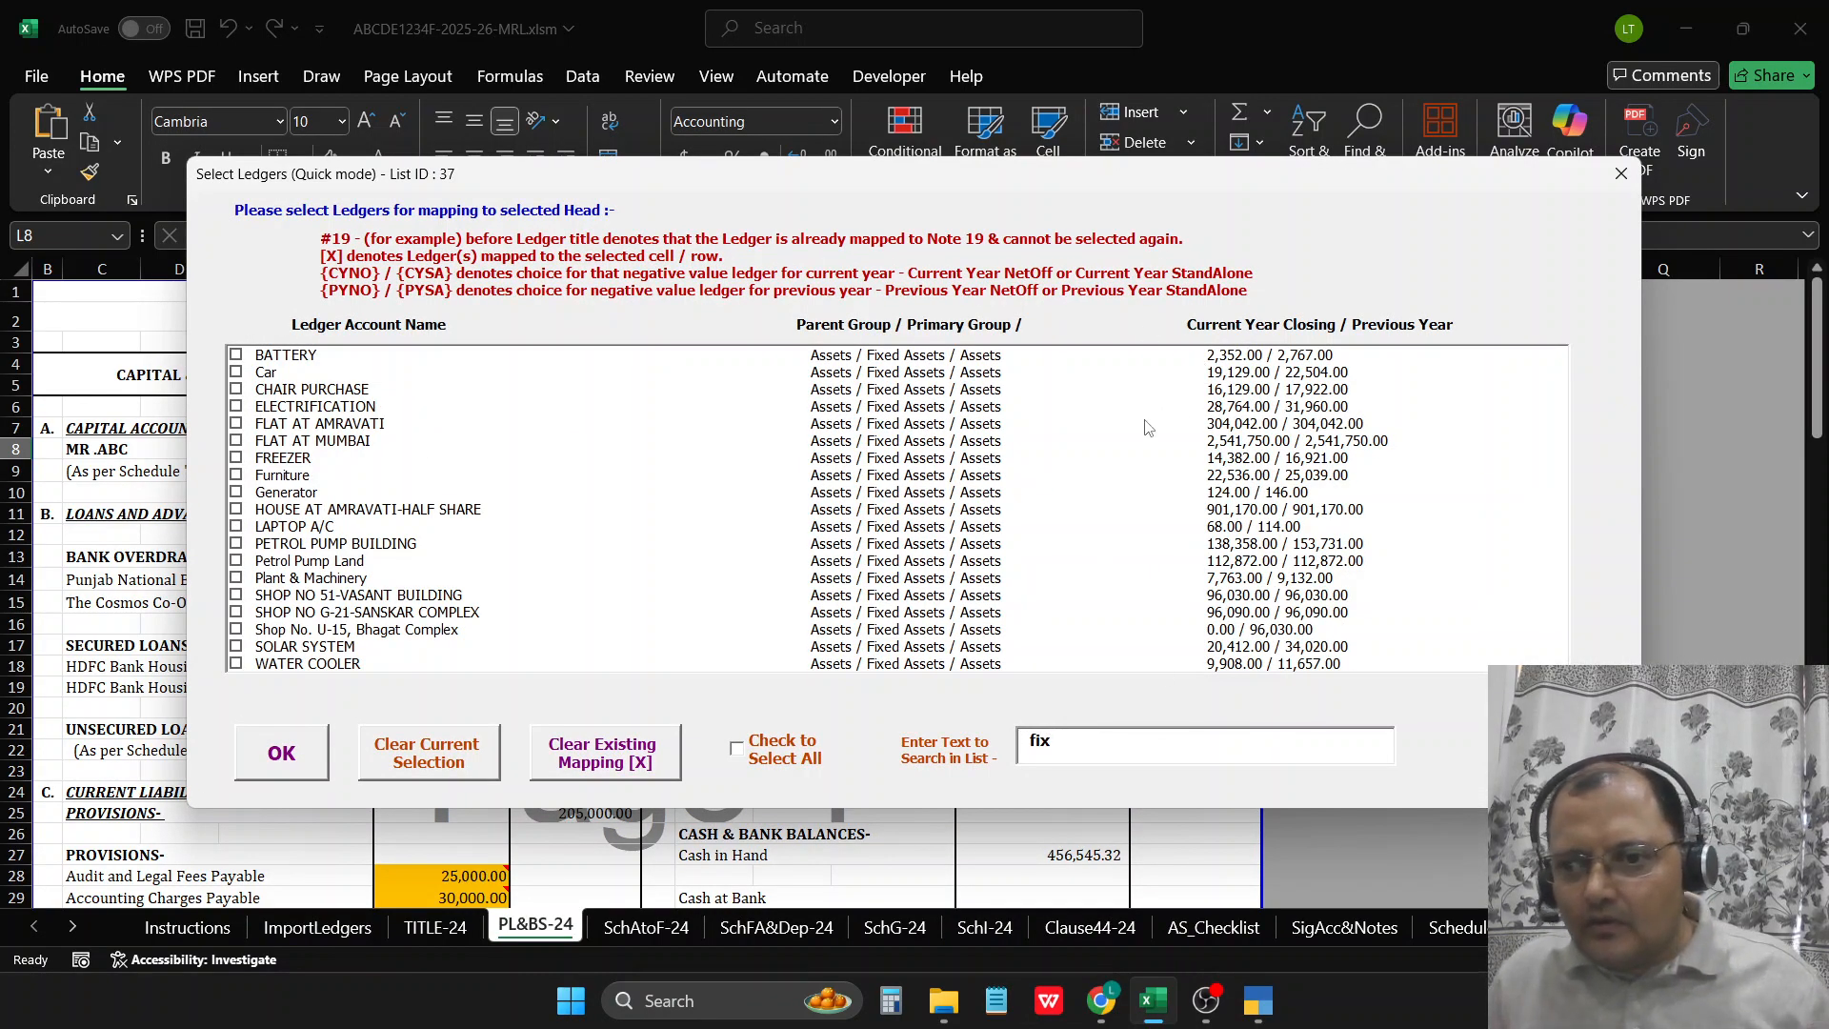
click(736, 748)
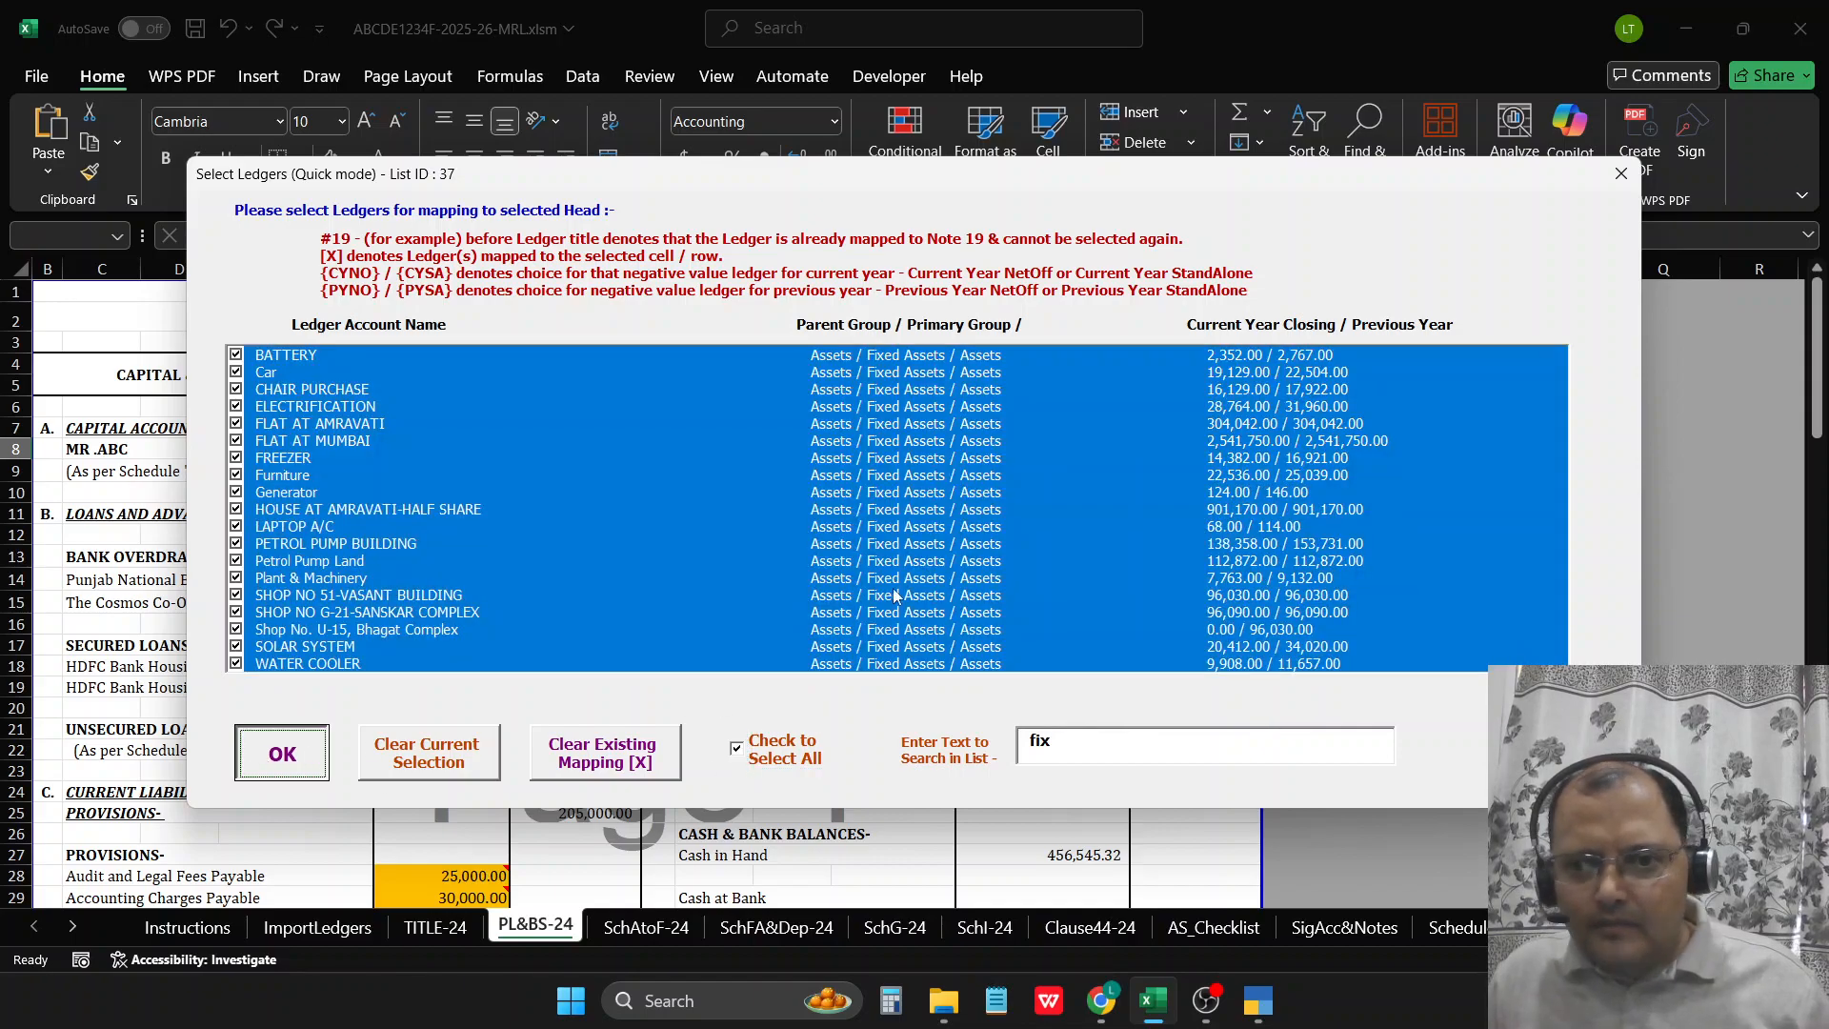
key(Return)
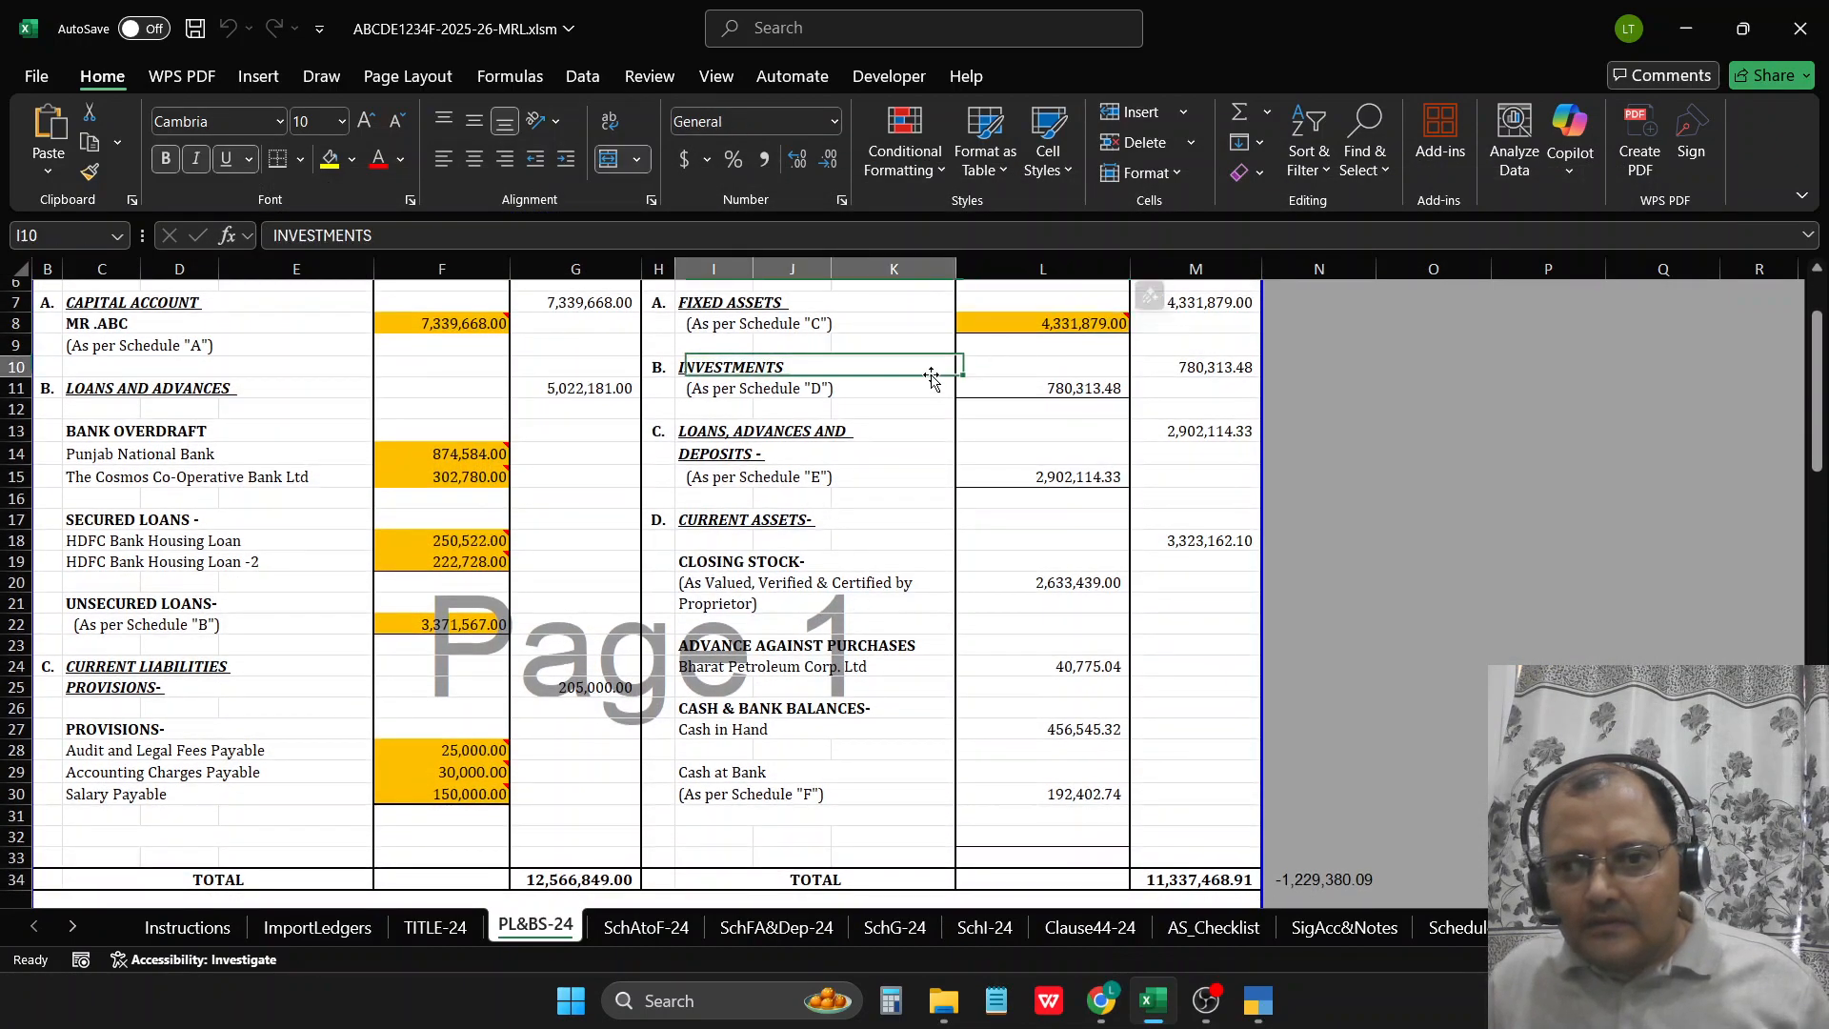
Step: Map all Investments ledgers, filtered by 'inves', to the Schedule 'D' investments amount in L11
click(993, 388)
double_click(996, 389)
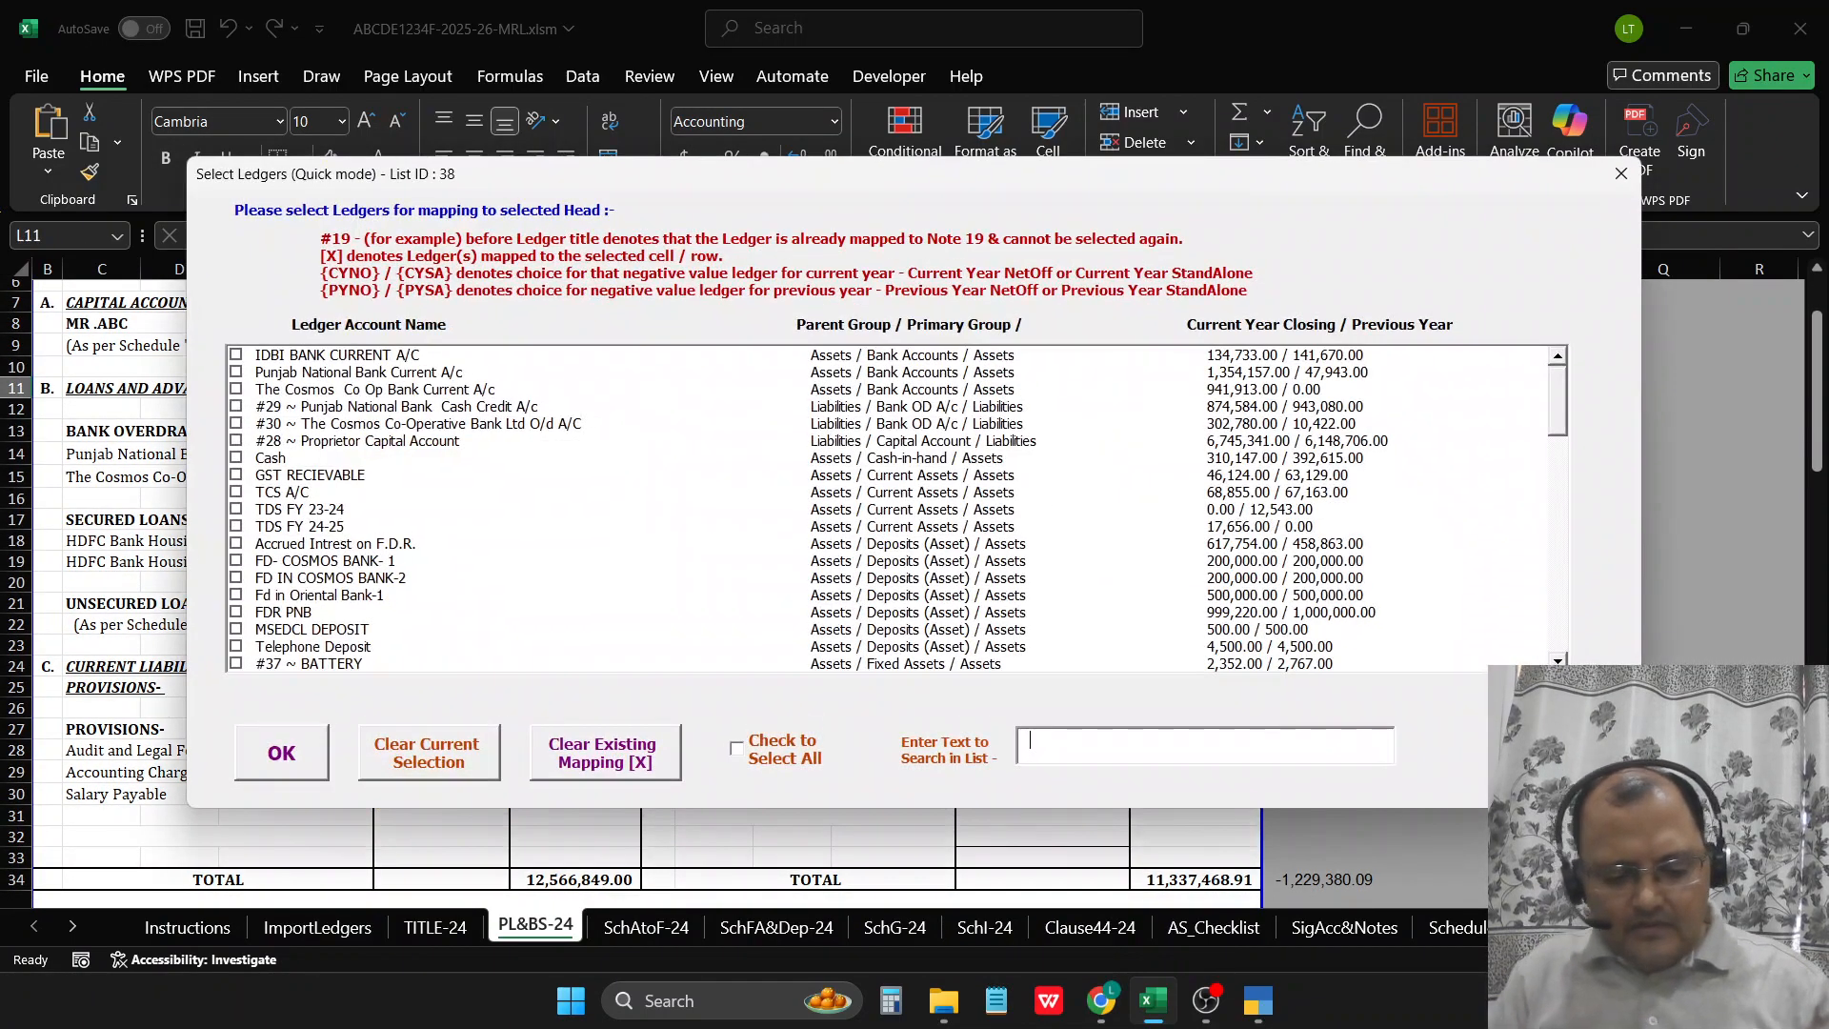
text(inves)
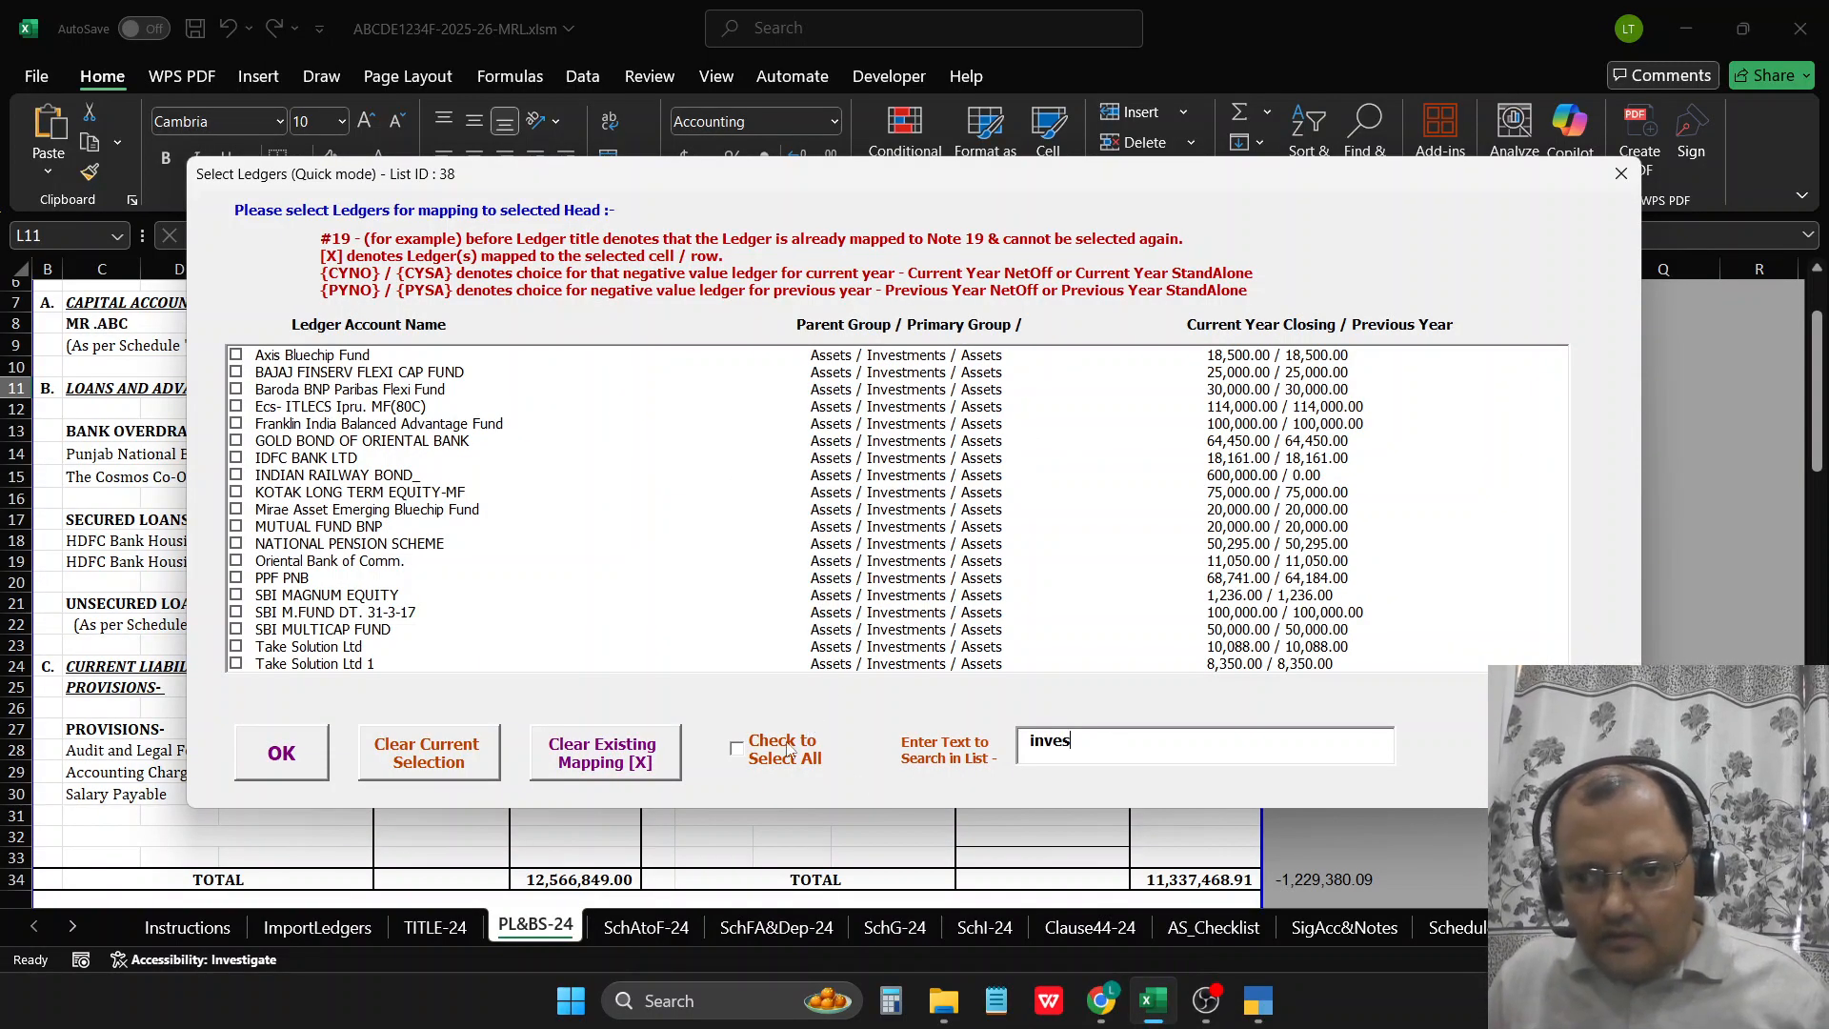
click(762, 757)
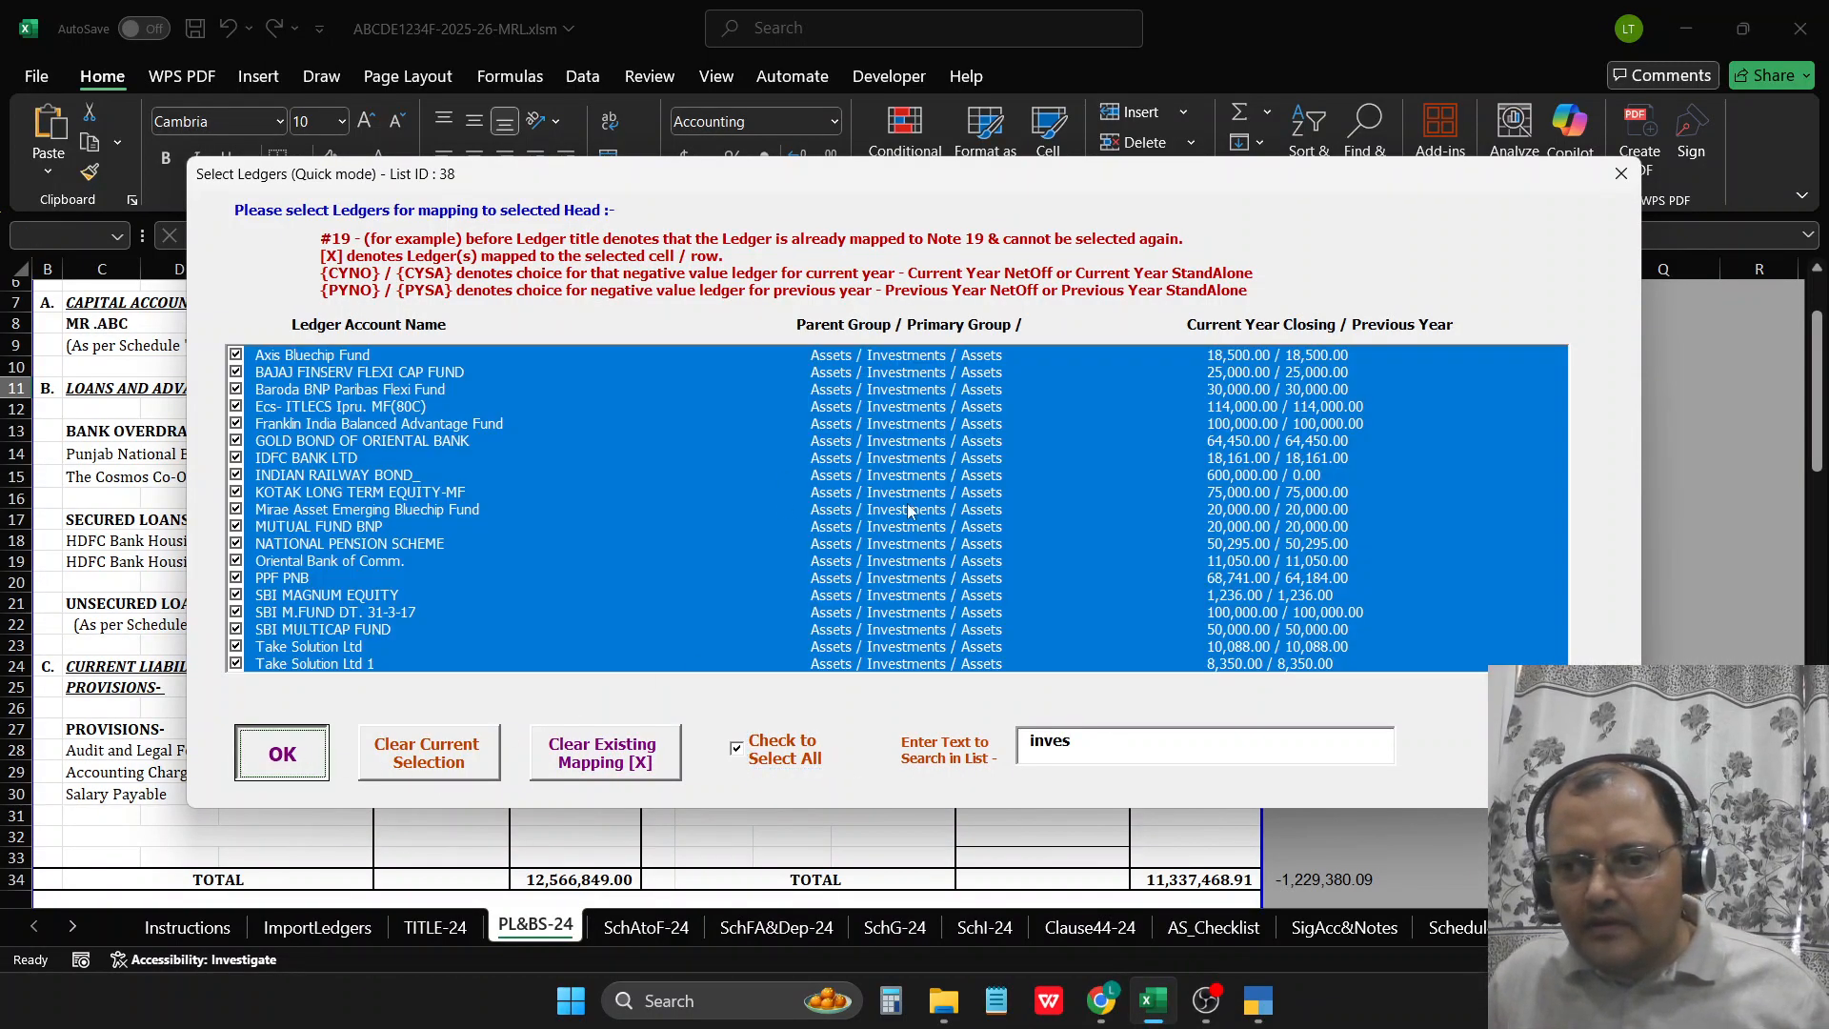
key(Return)
Step: Map the two unmapped Loans & Advances (Asset) ledgers, filtered by 'loan', to the Schedule 'E' amount in L15
click(930, 523)
click(1060, 475)
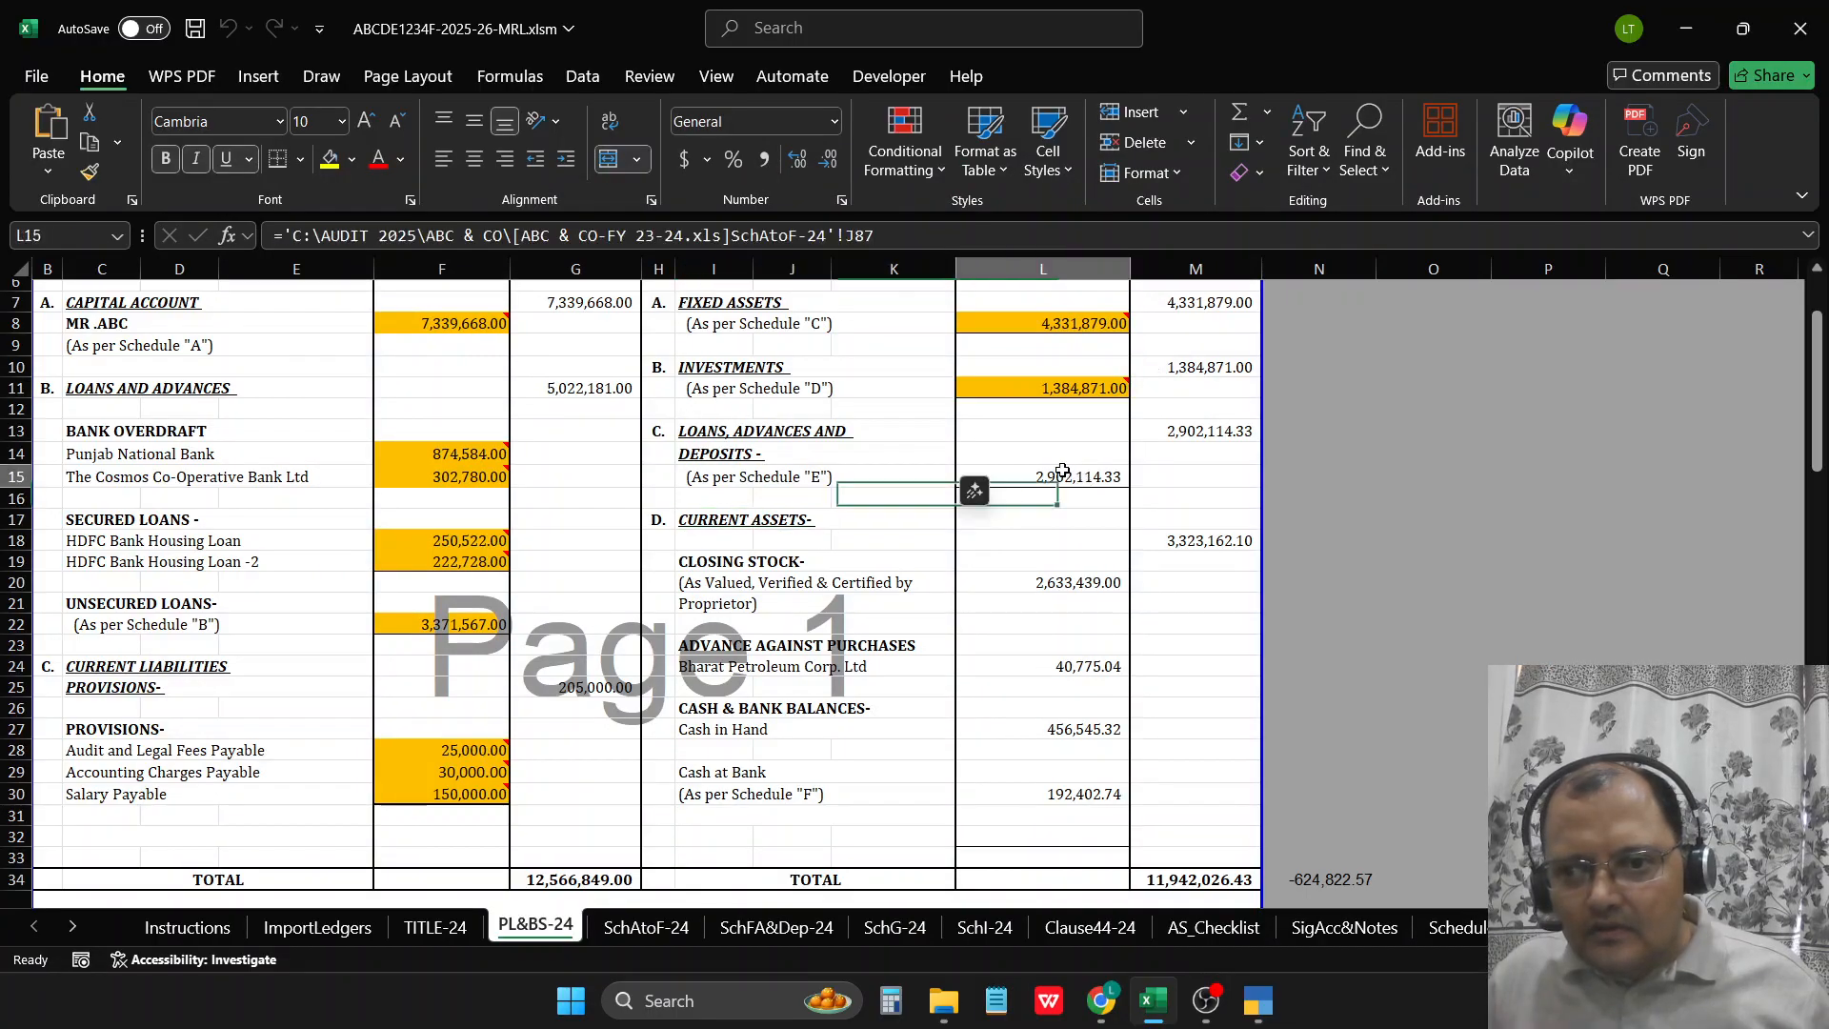
key(ctrl+q)
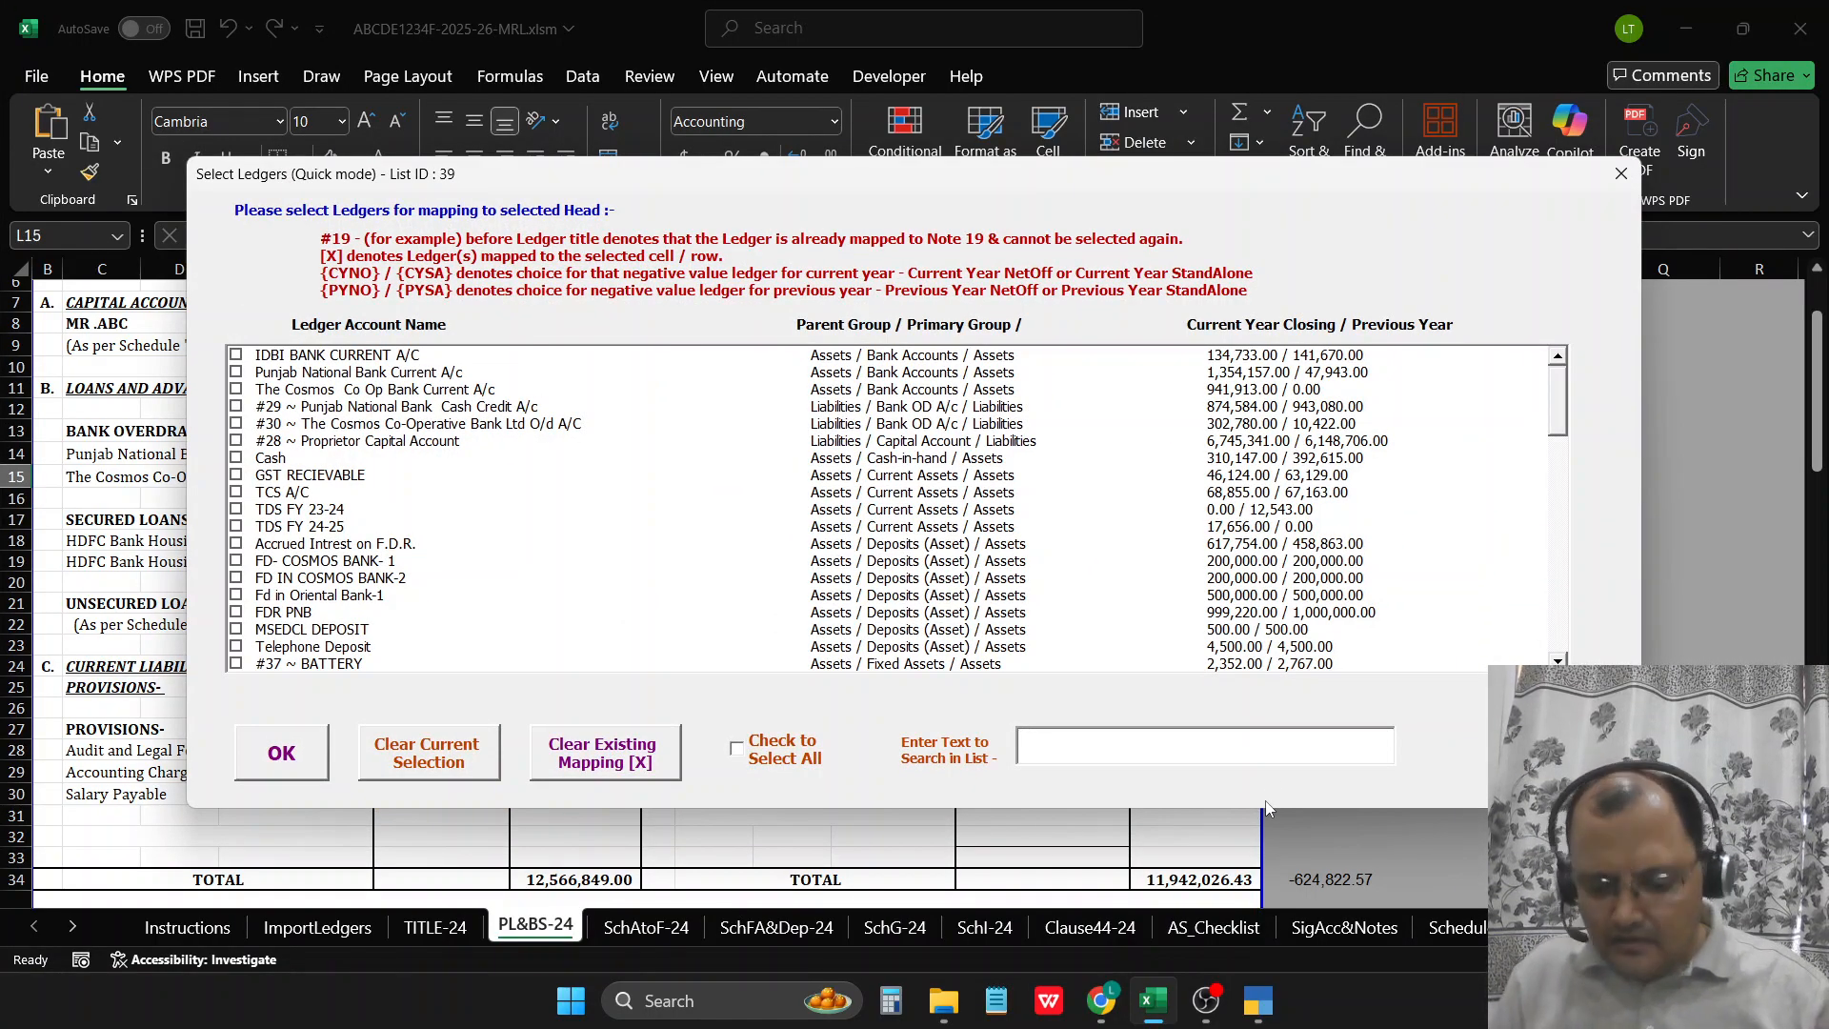
text(loan)
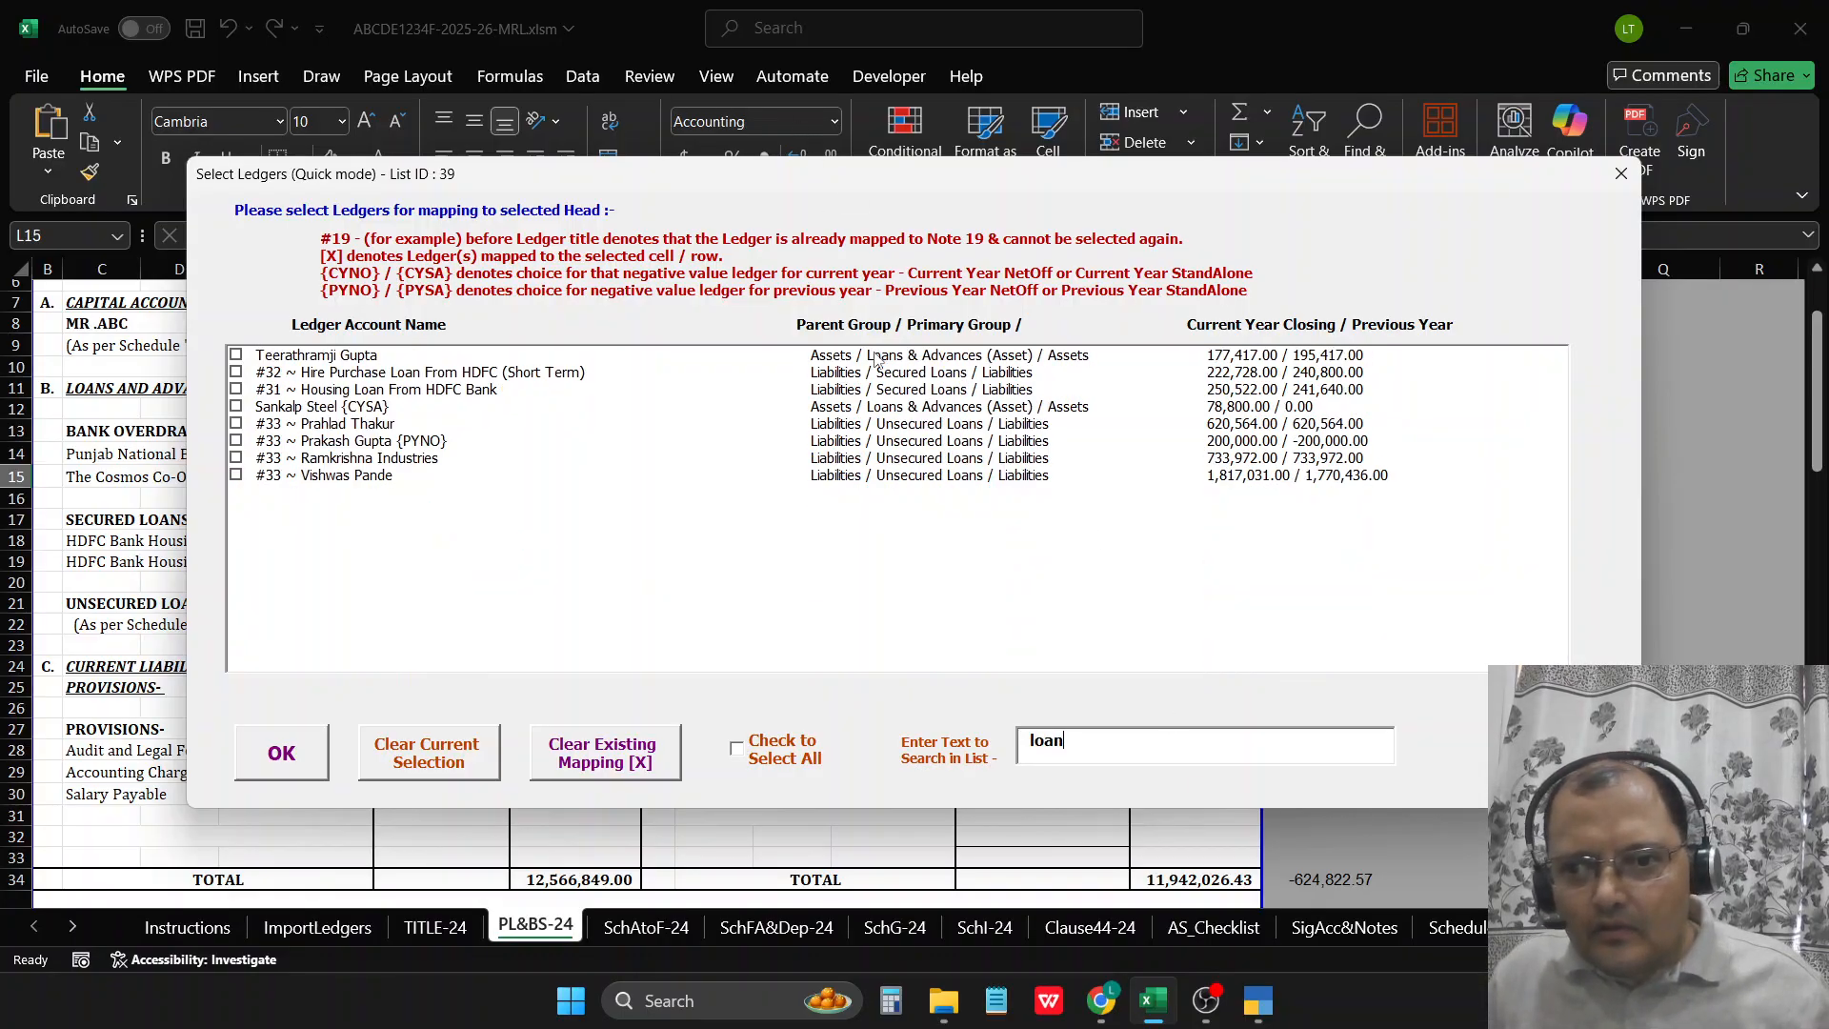
click(877, 359)
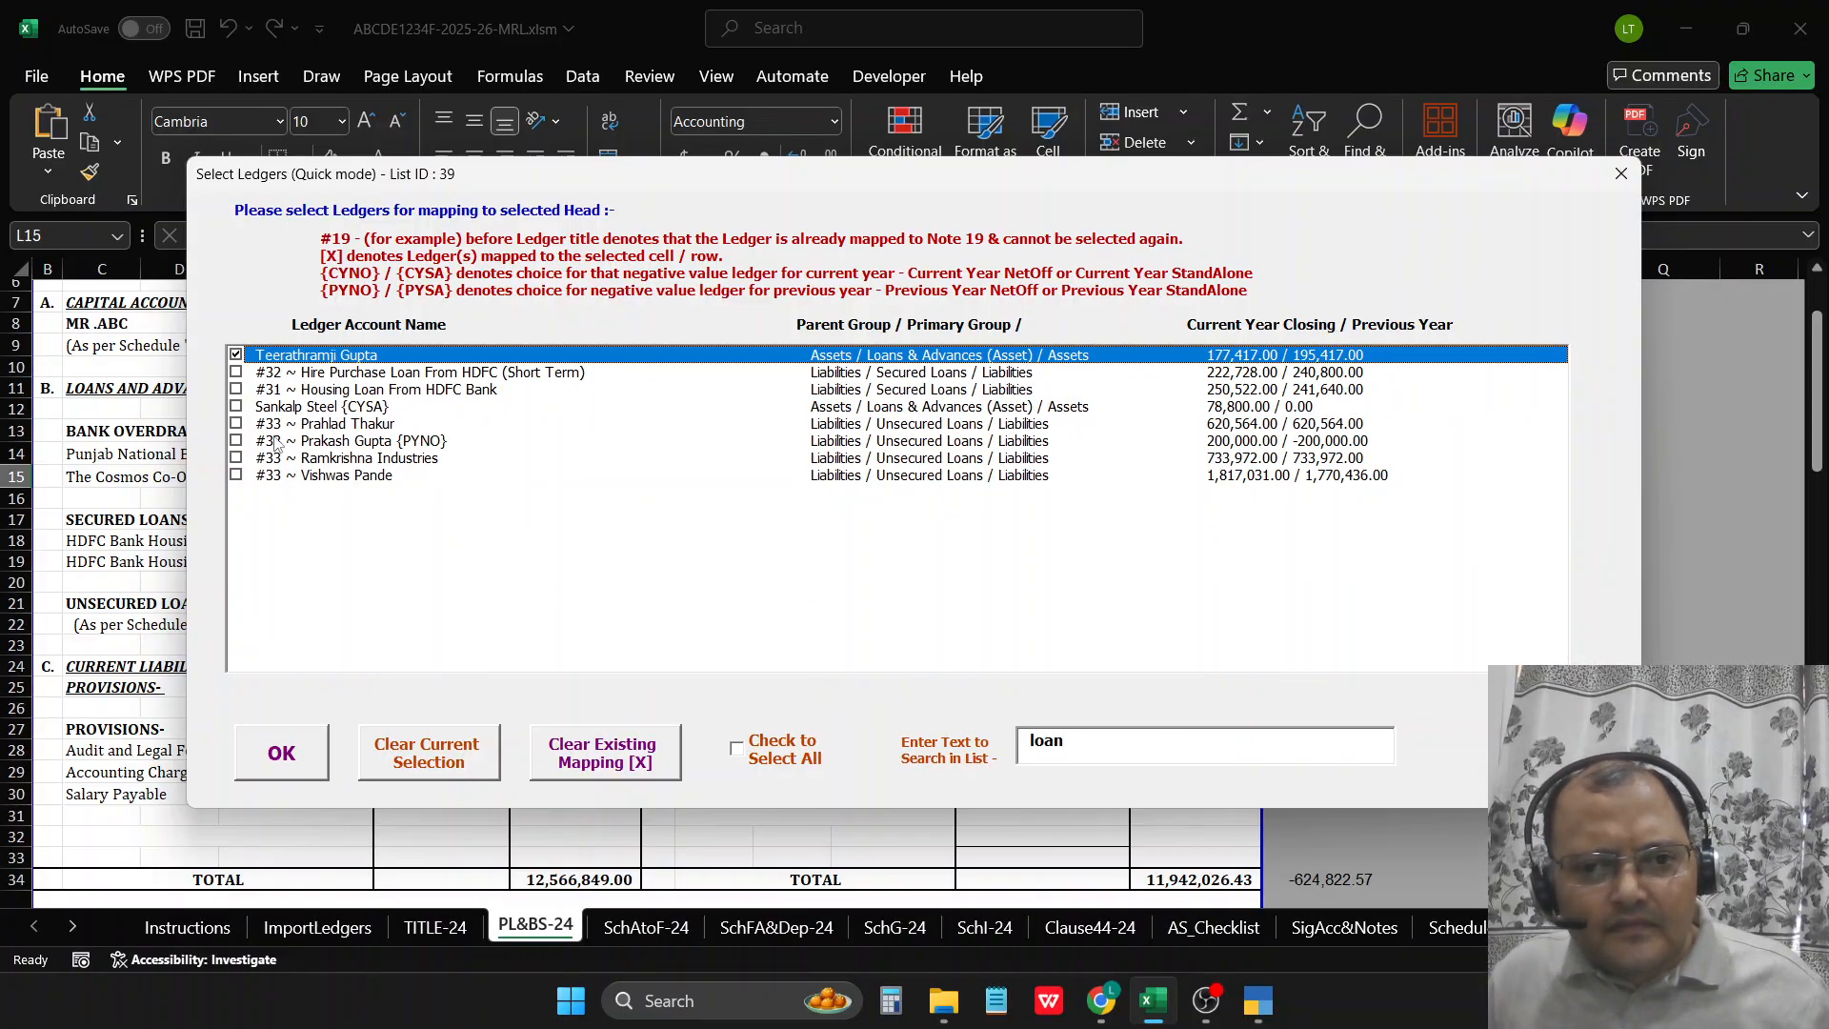
click(309, 411)
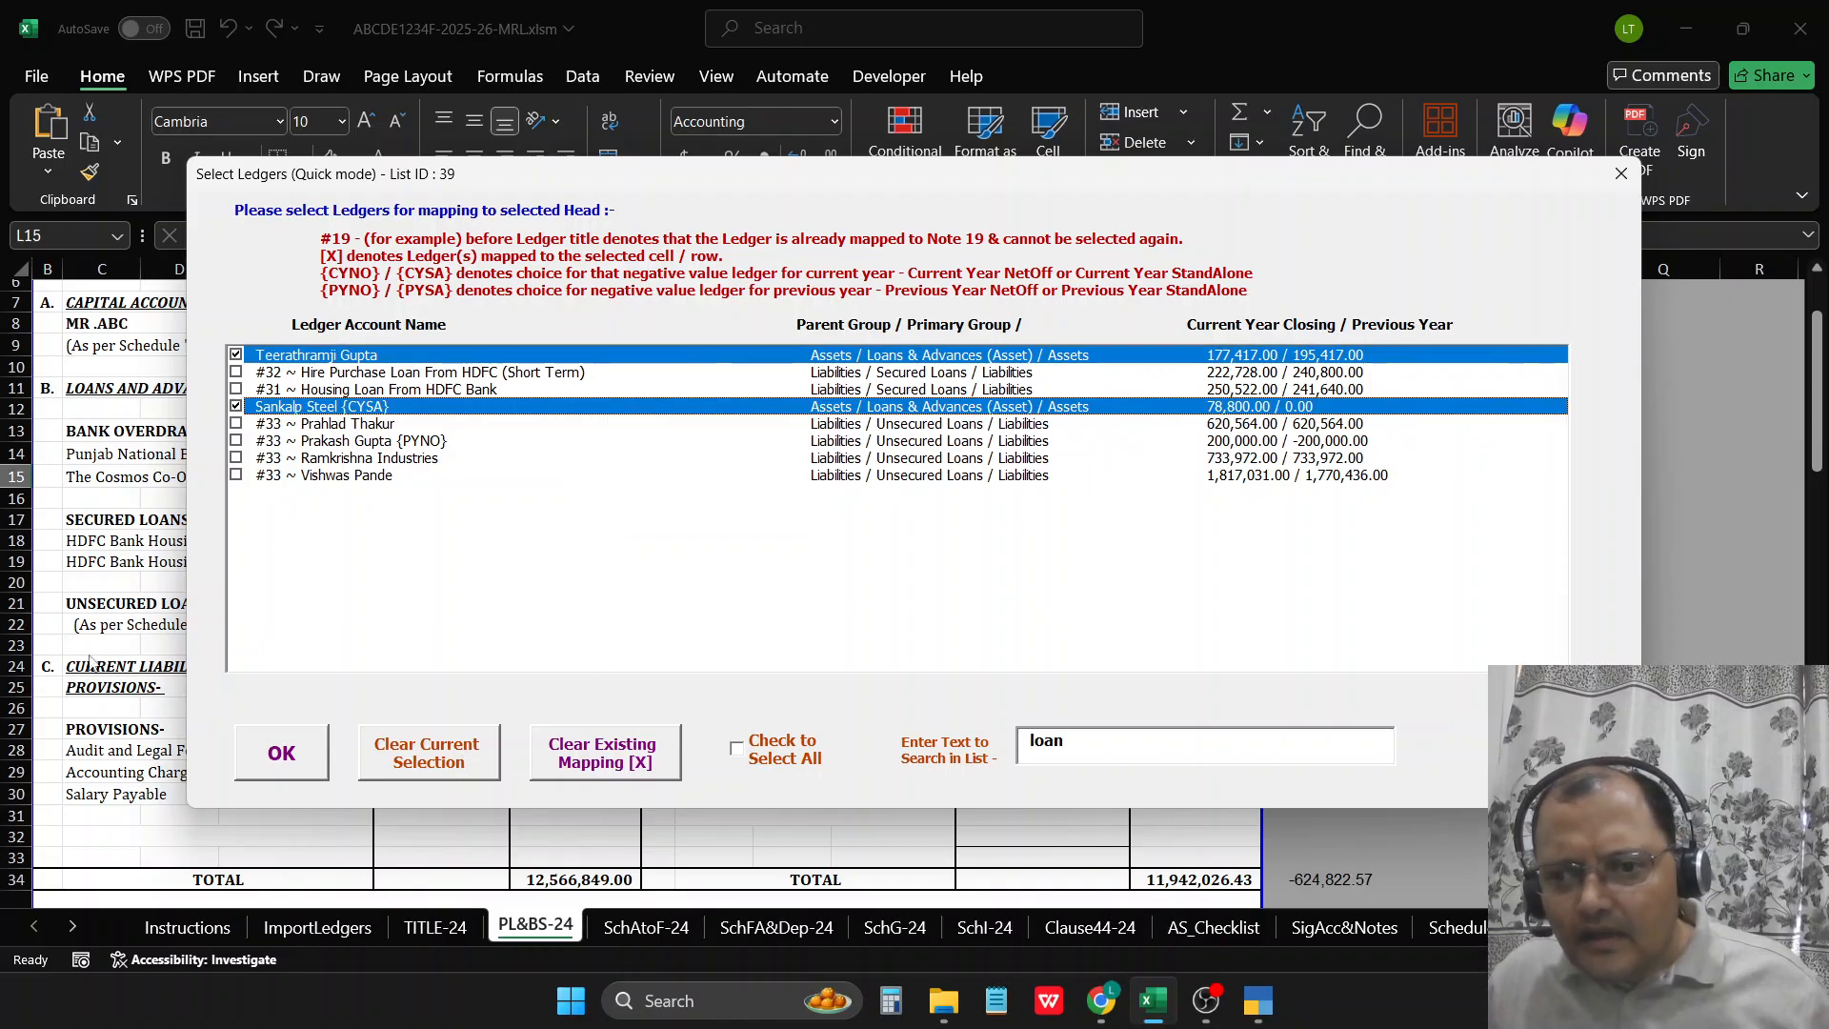
click(286, 754)
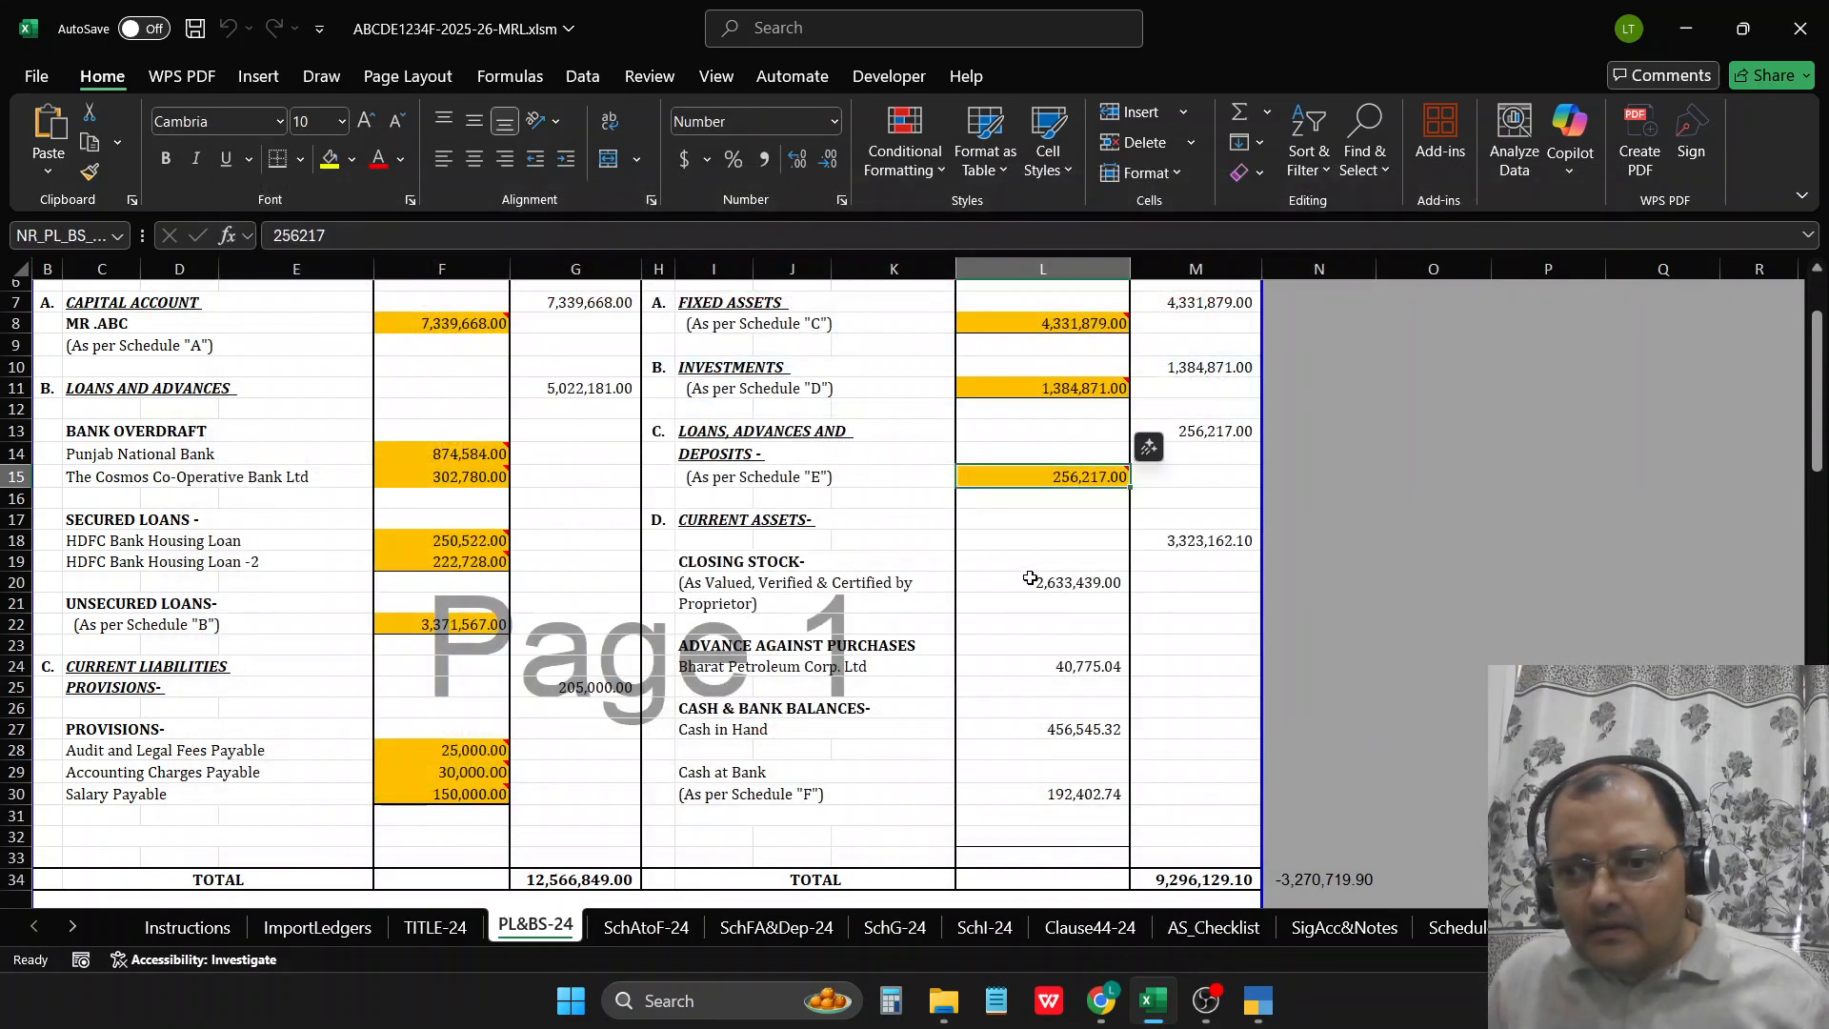
click(1042, 589)
scroll(1042, 598, down, 1)
click(1048, 416)
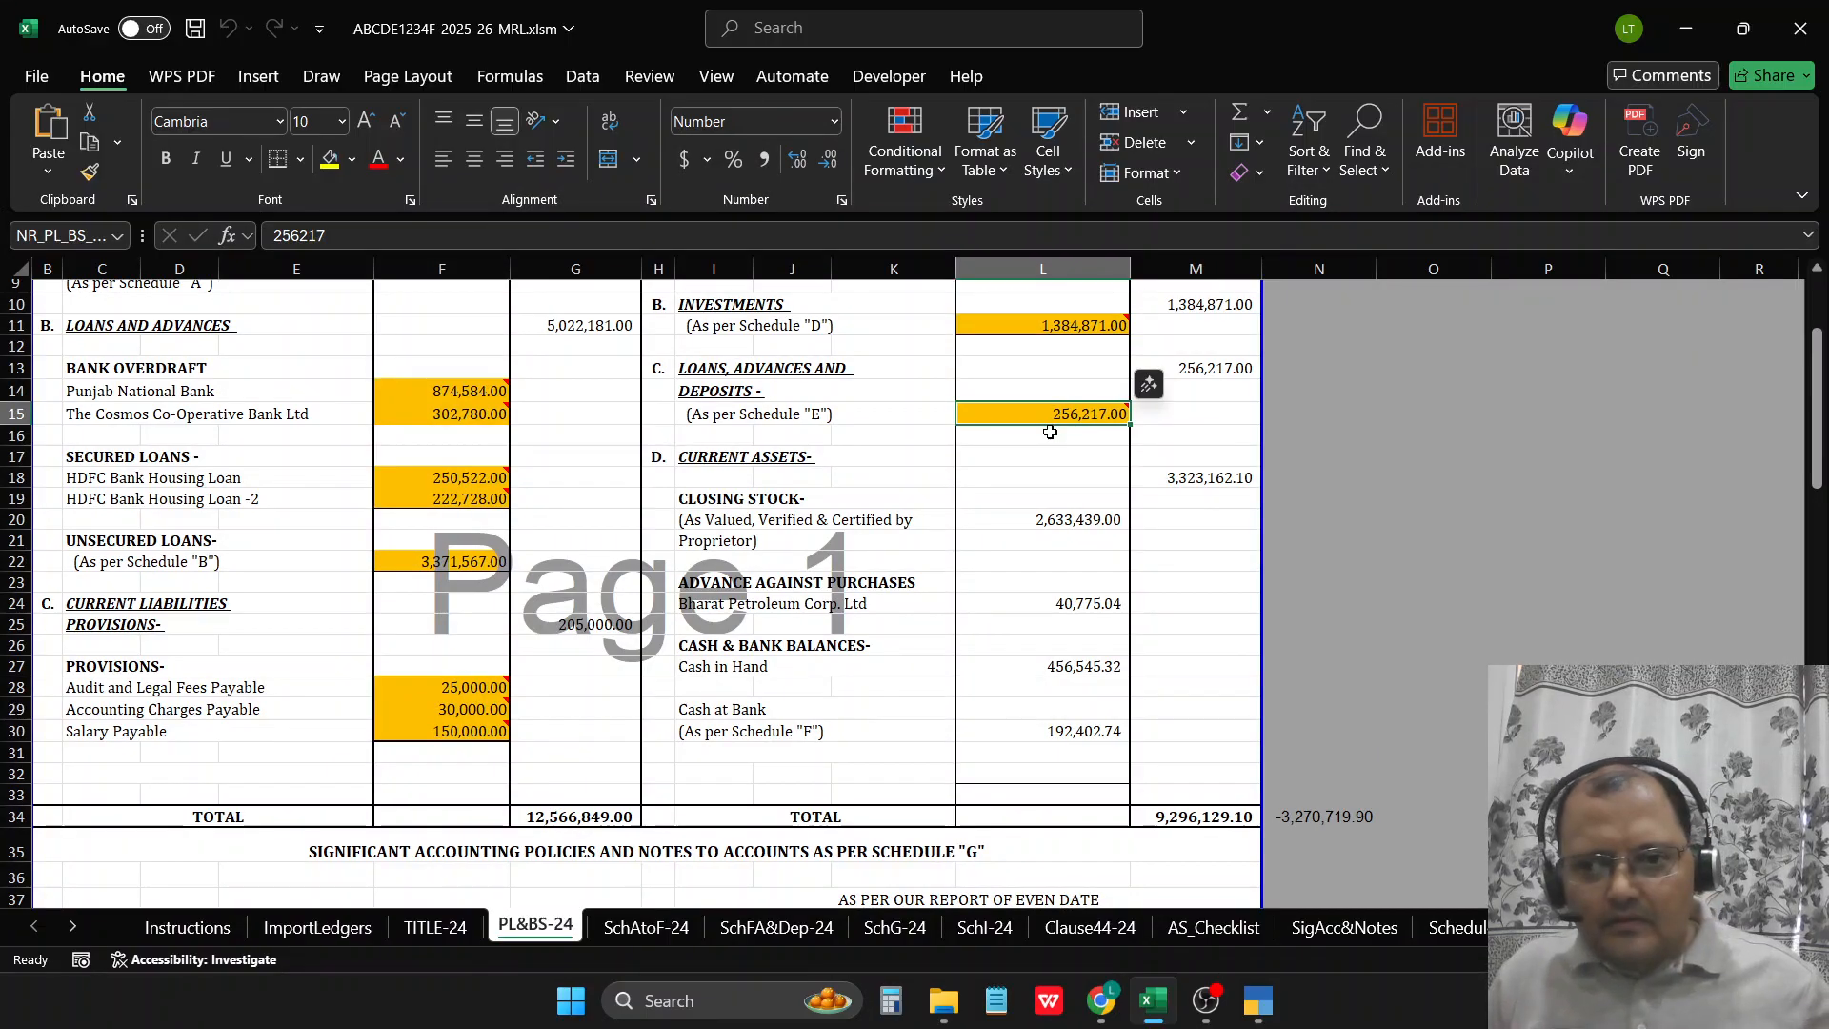
key(ctrl+q)
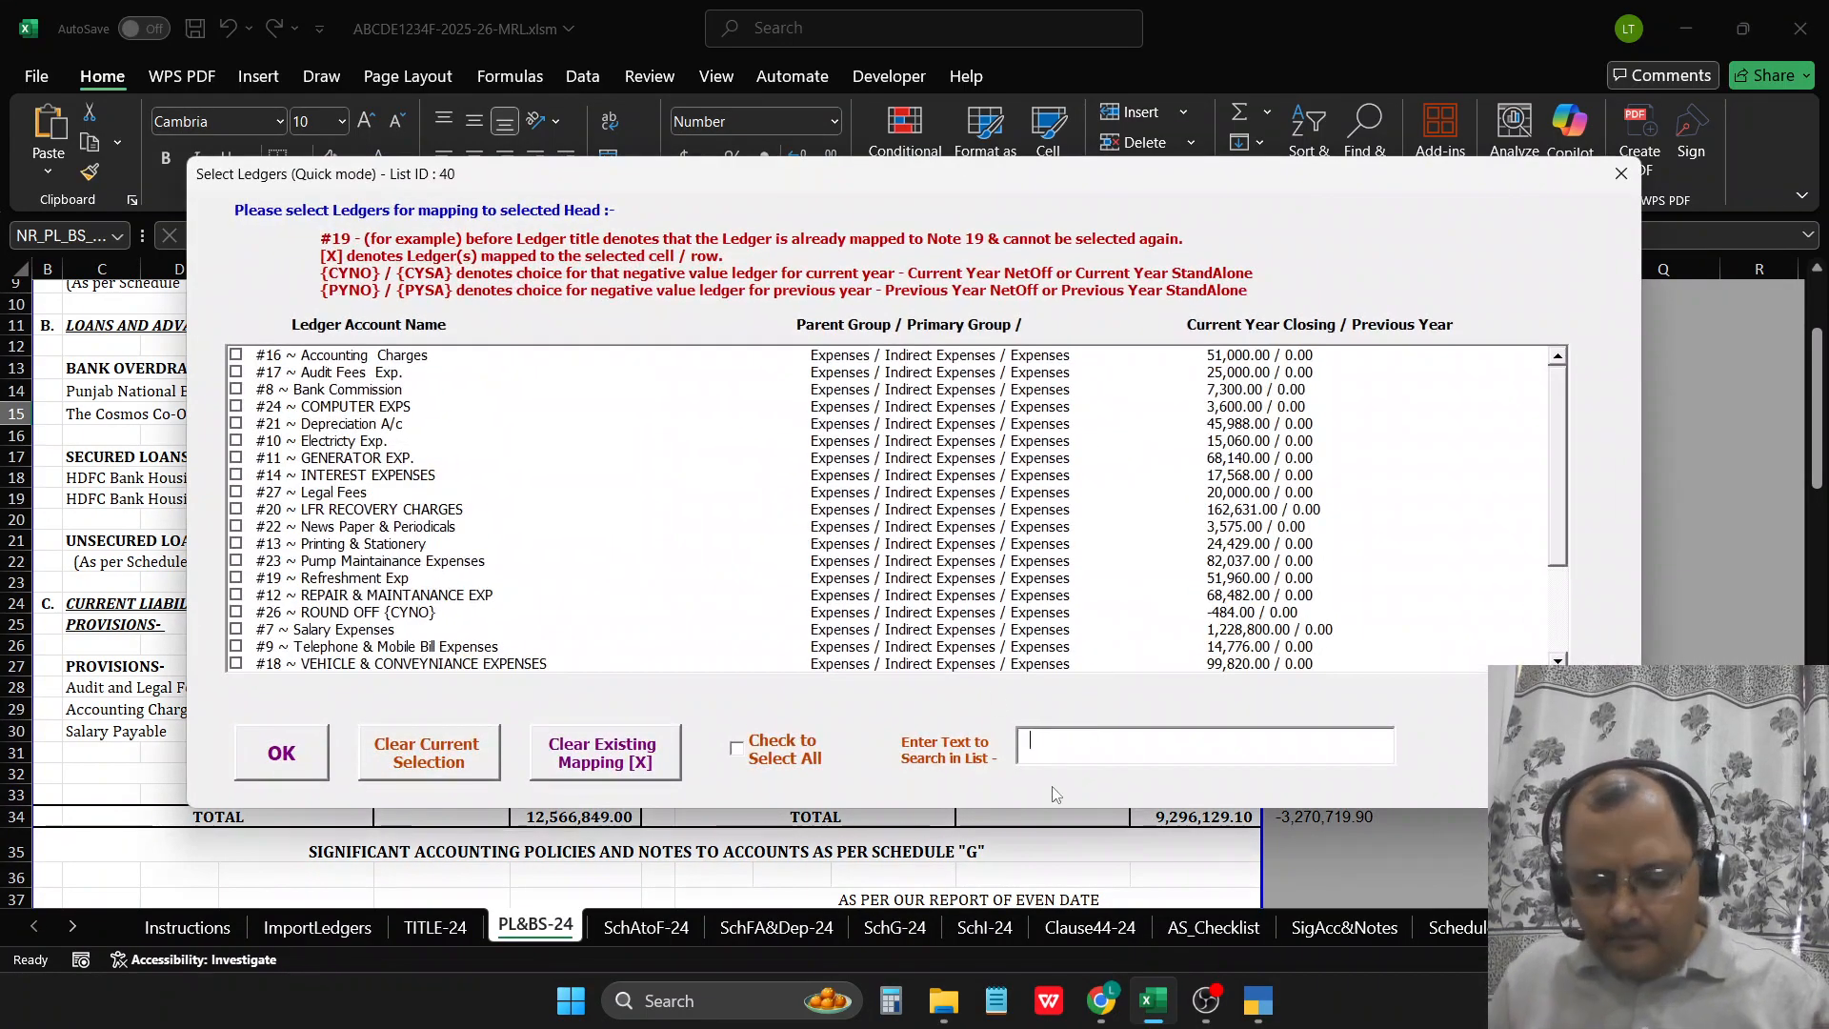
text(depd)
key(BackSpace)
key(BackSpace)
key(BackSpace)
key(BackSpace)
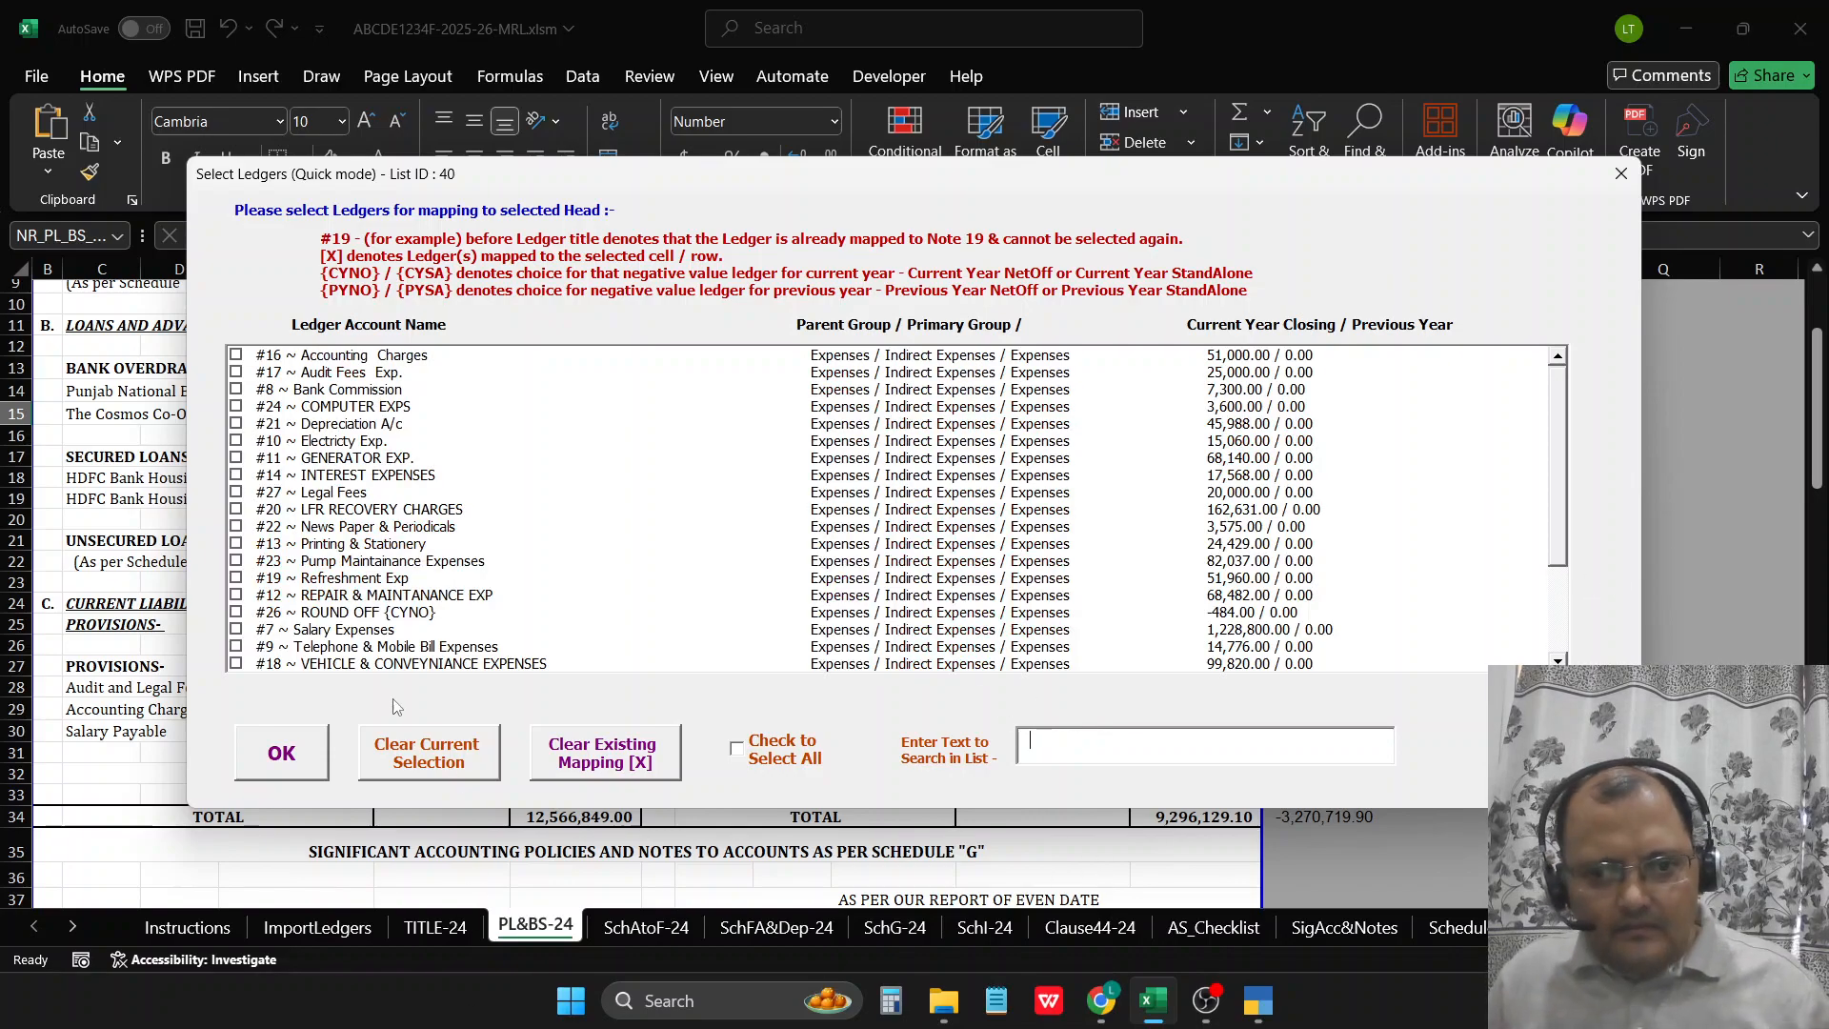
click(392, 746)
click(267, 762)
Step: Add all Deposits (Asset) ledgers, filtered by 'depo', to the Schedule 'E' loans, advances and deposits mapping in L15
key(ctrl+q)
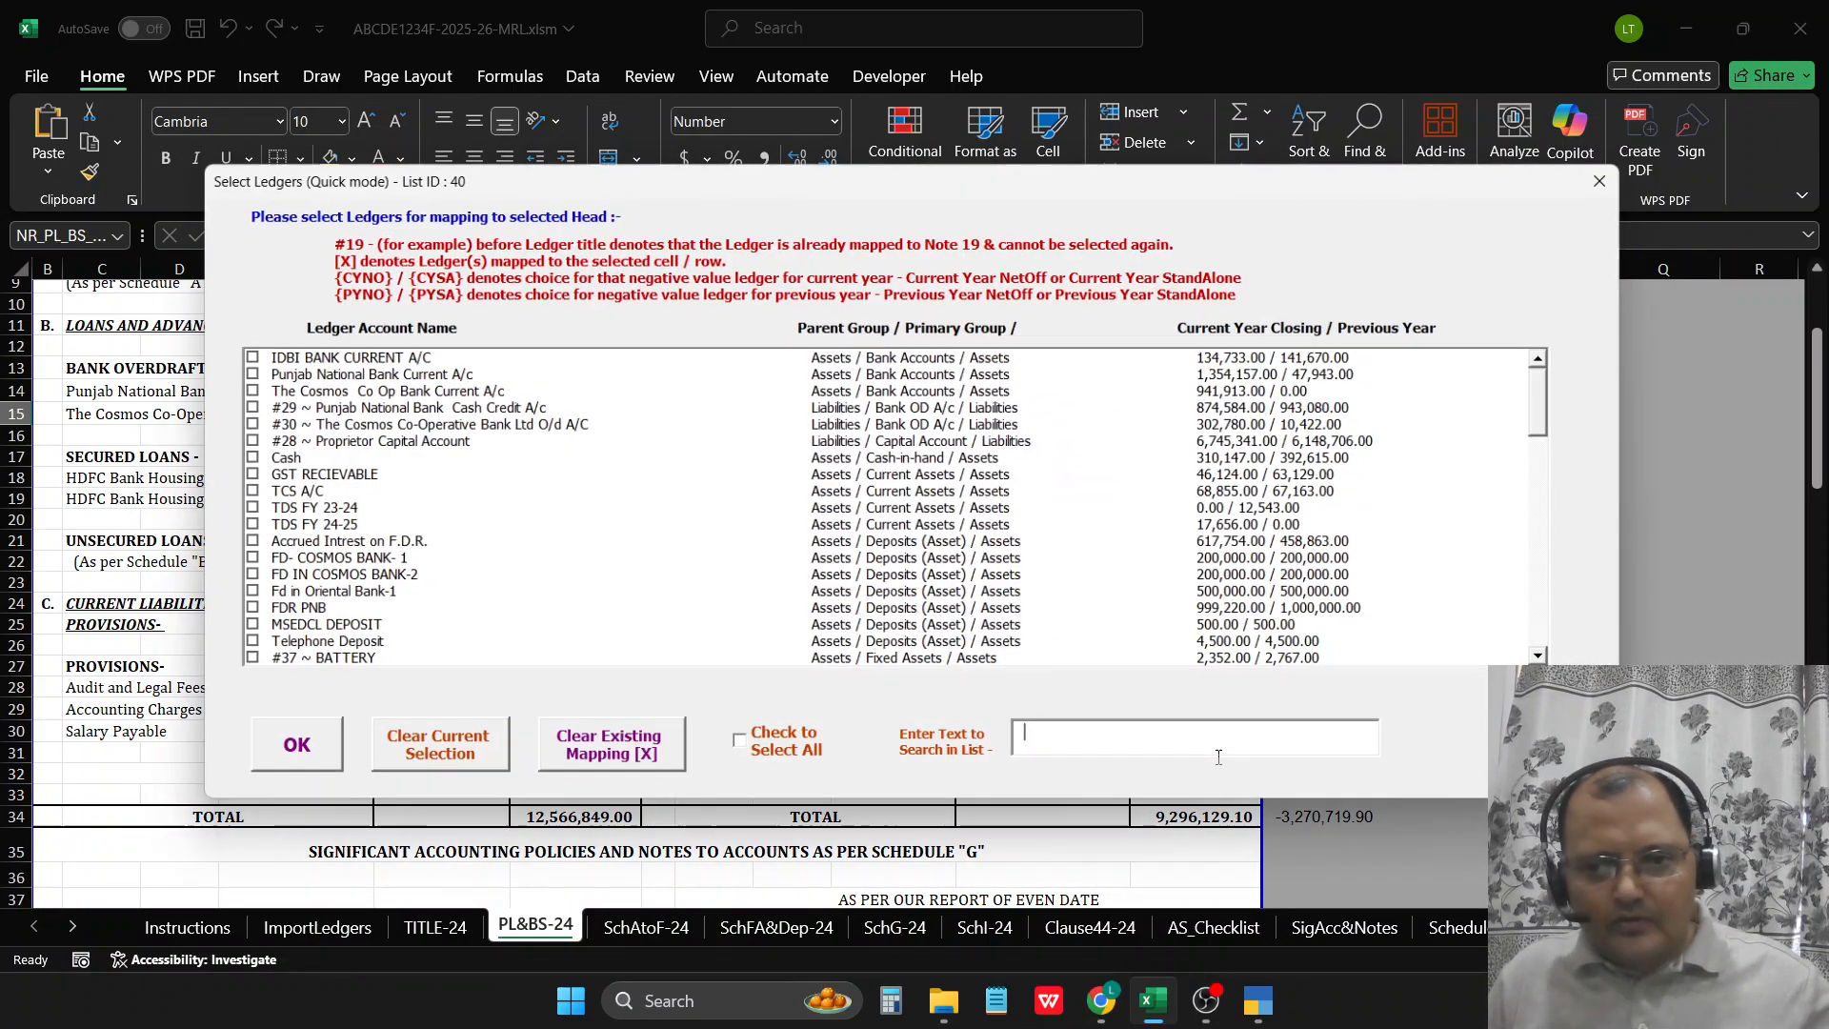
click(1152, 752)
text(de)
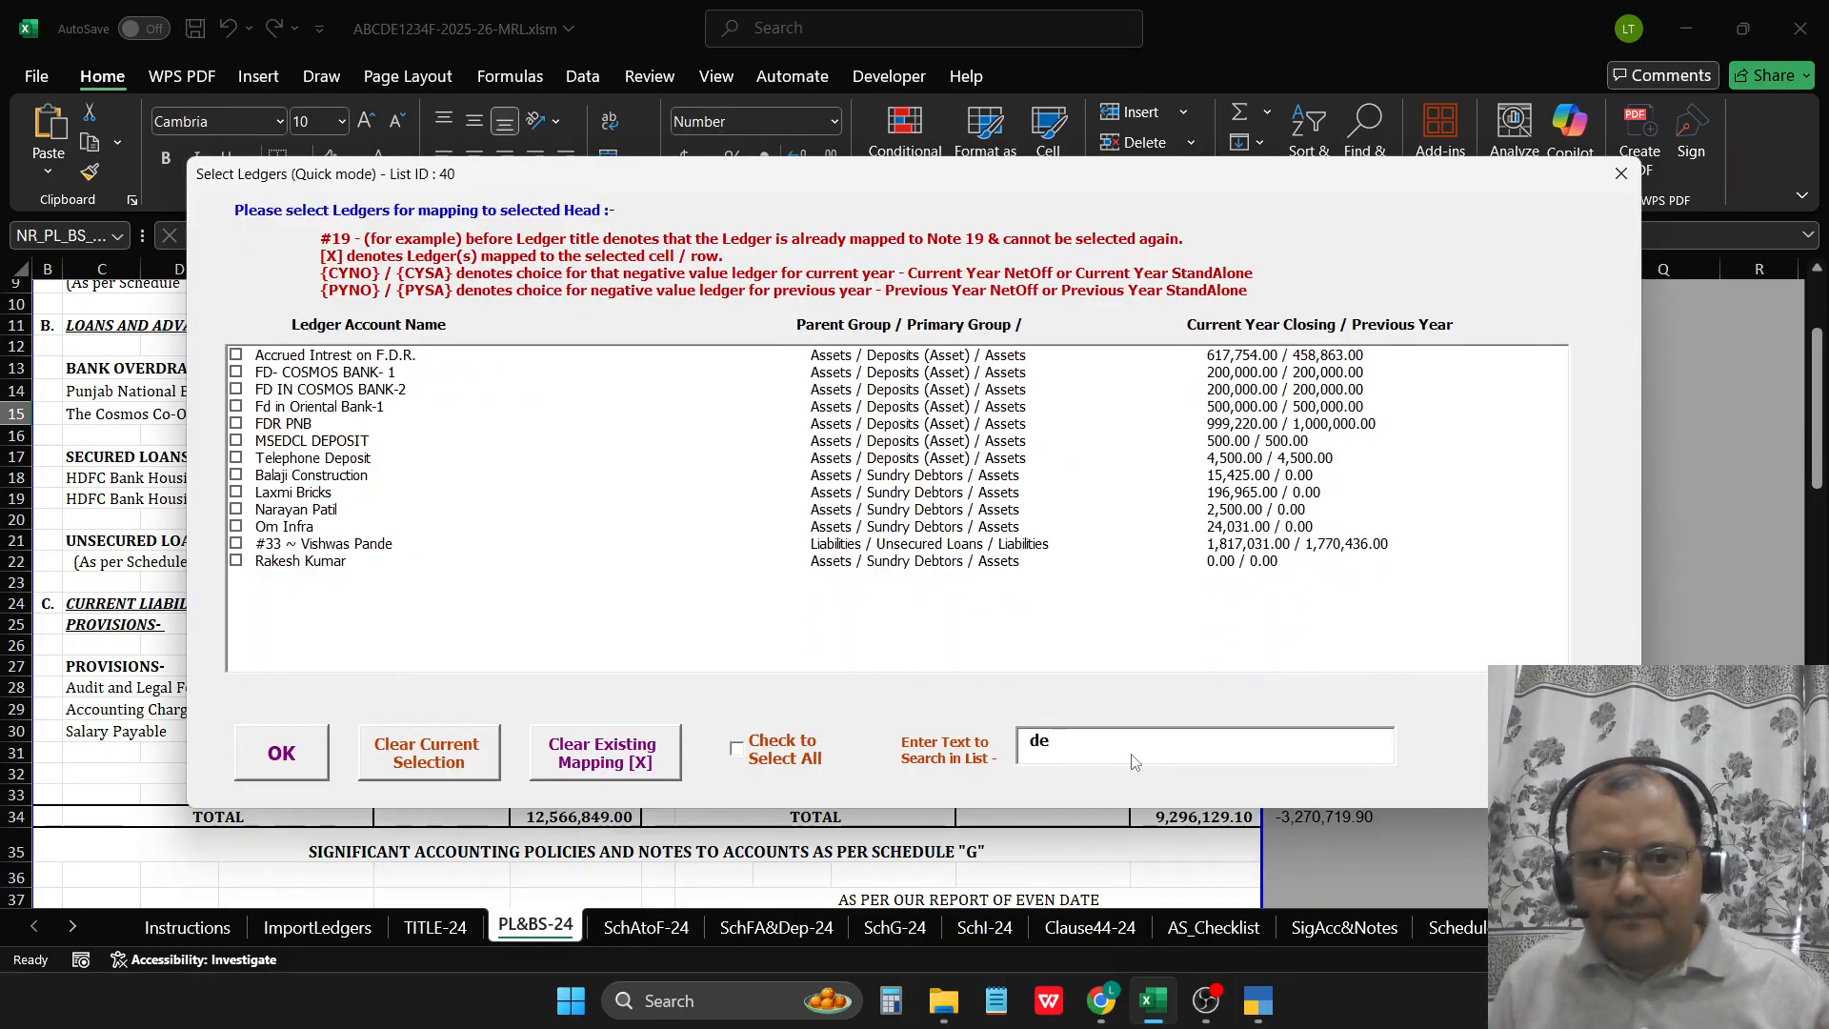
click(790, 758)
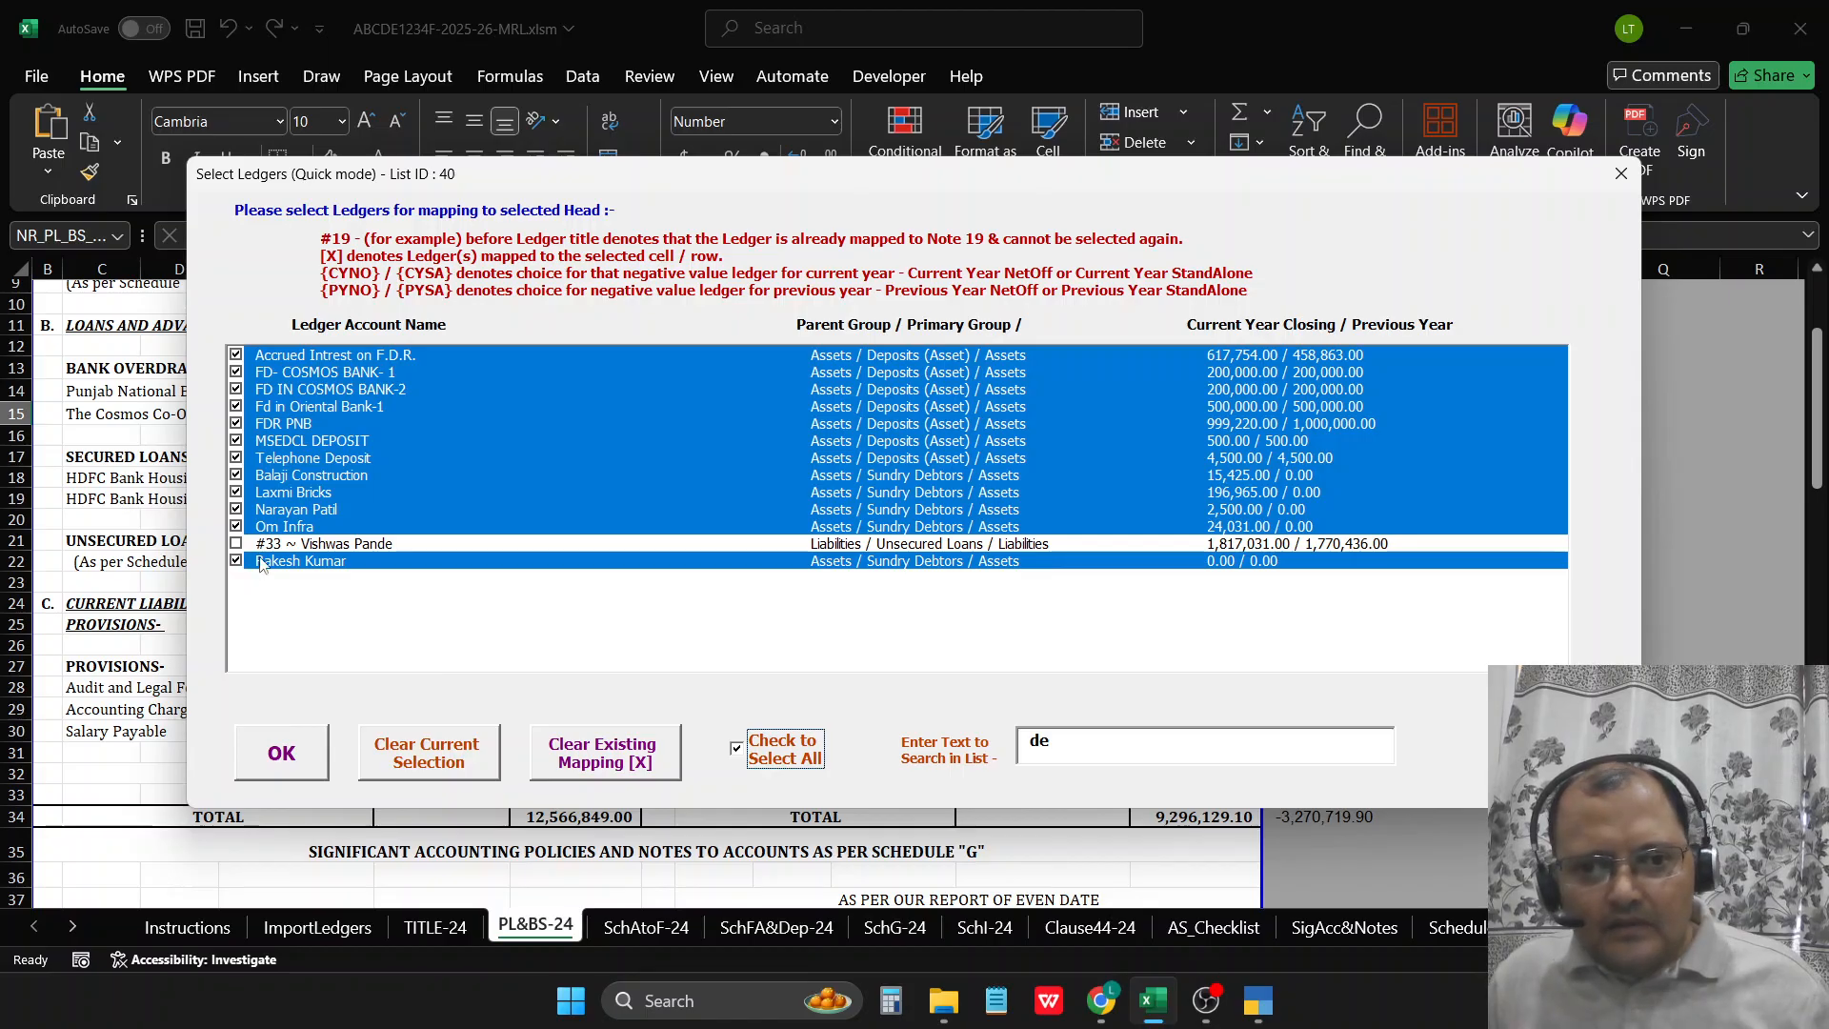
click(981, 562)
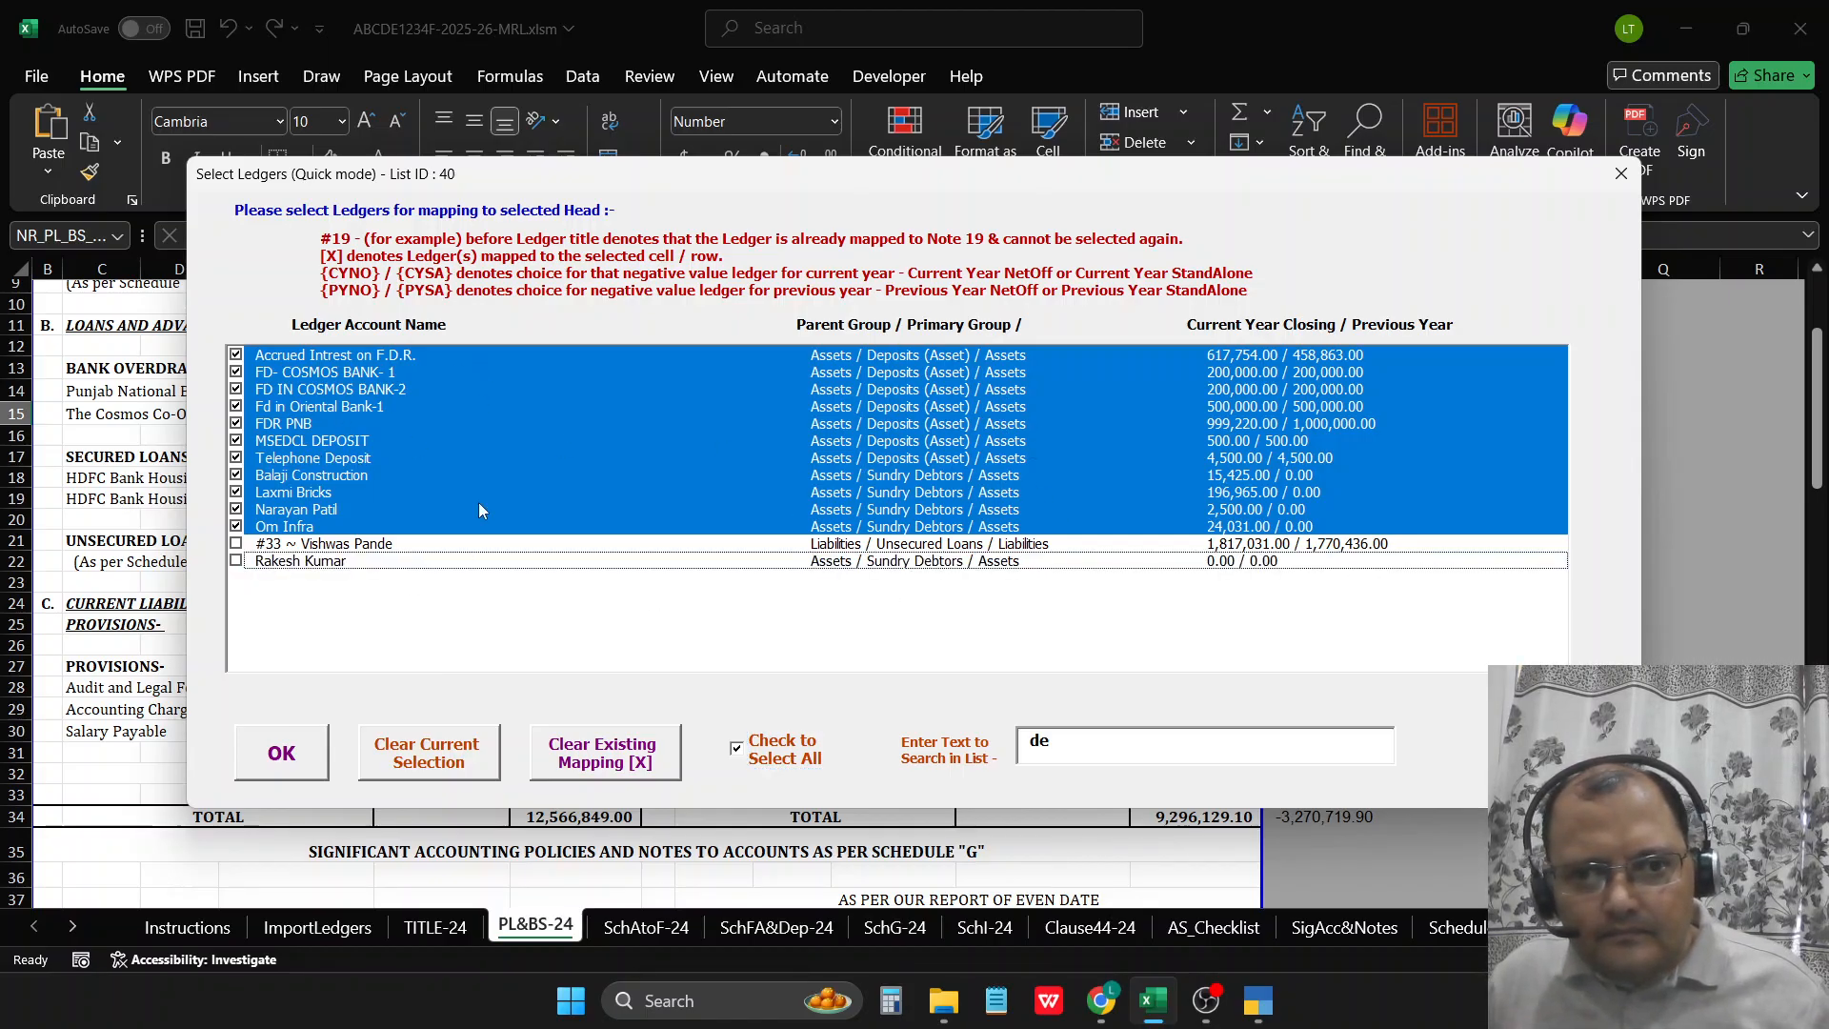
click(1081, 747)
text(po)
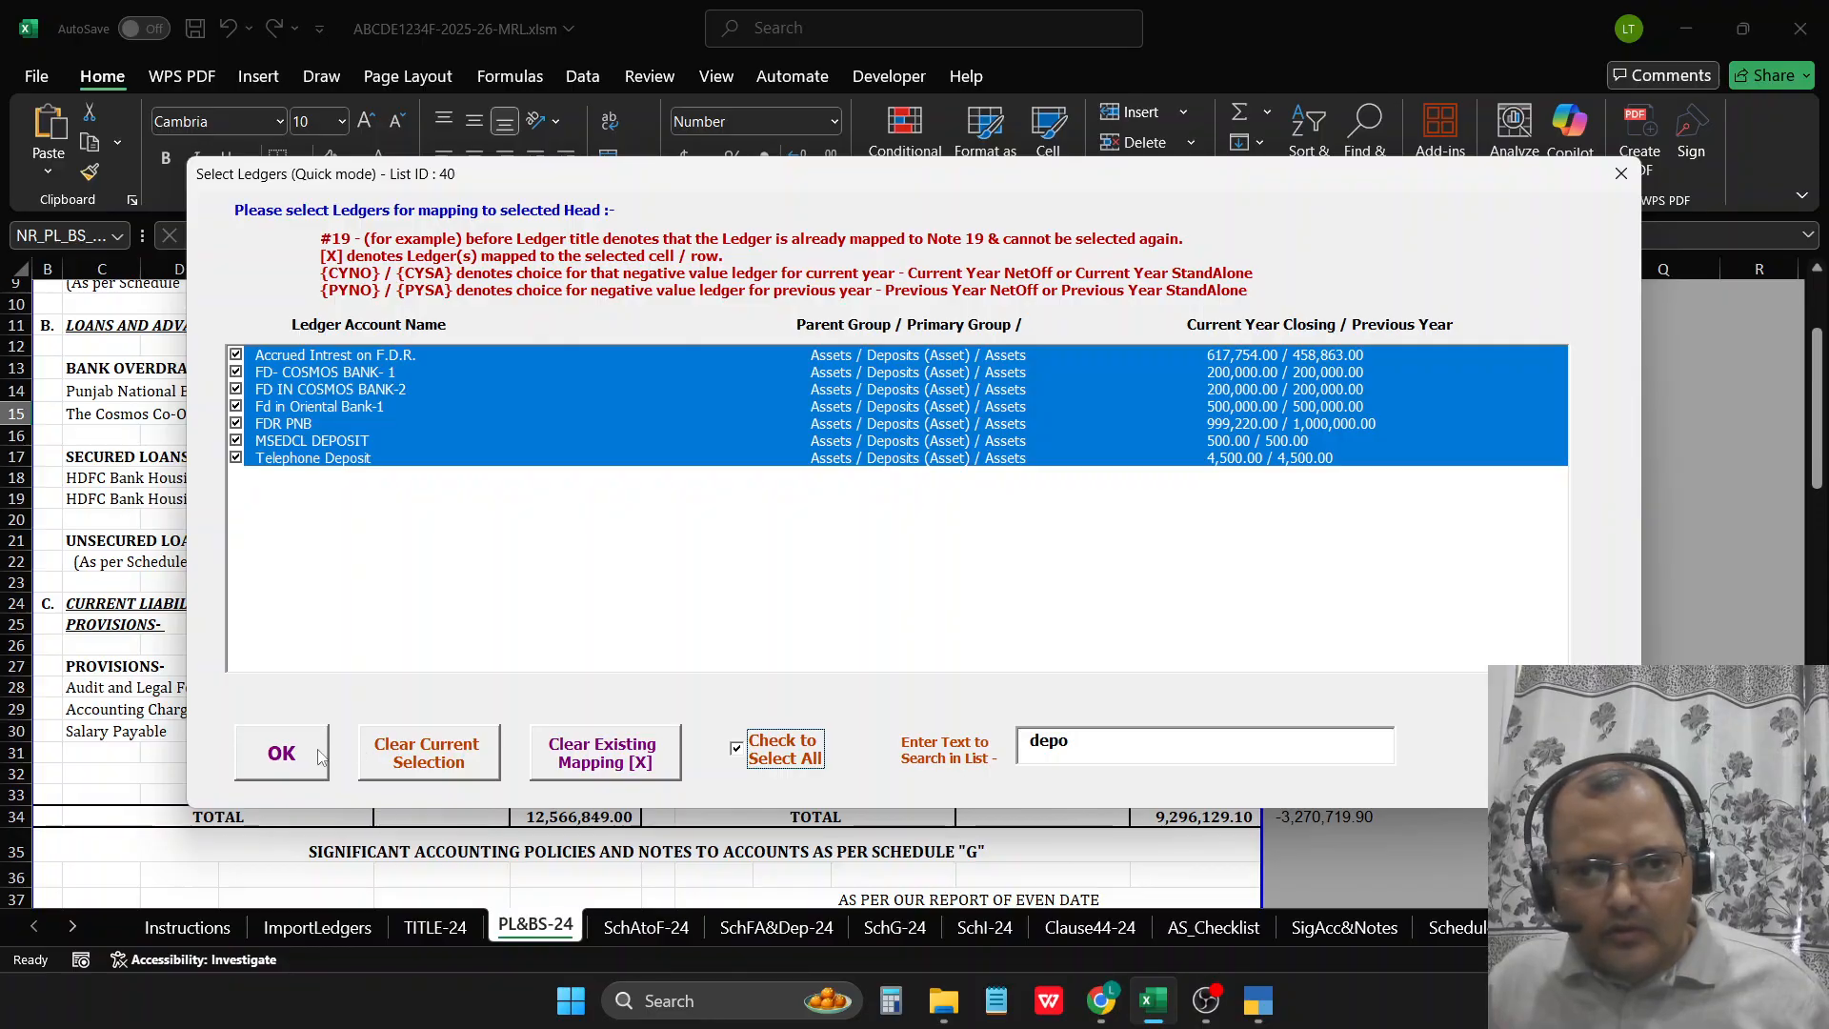
click(282, 754)
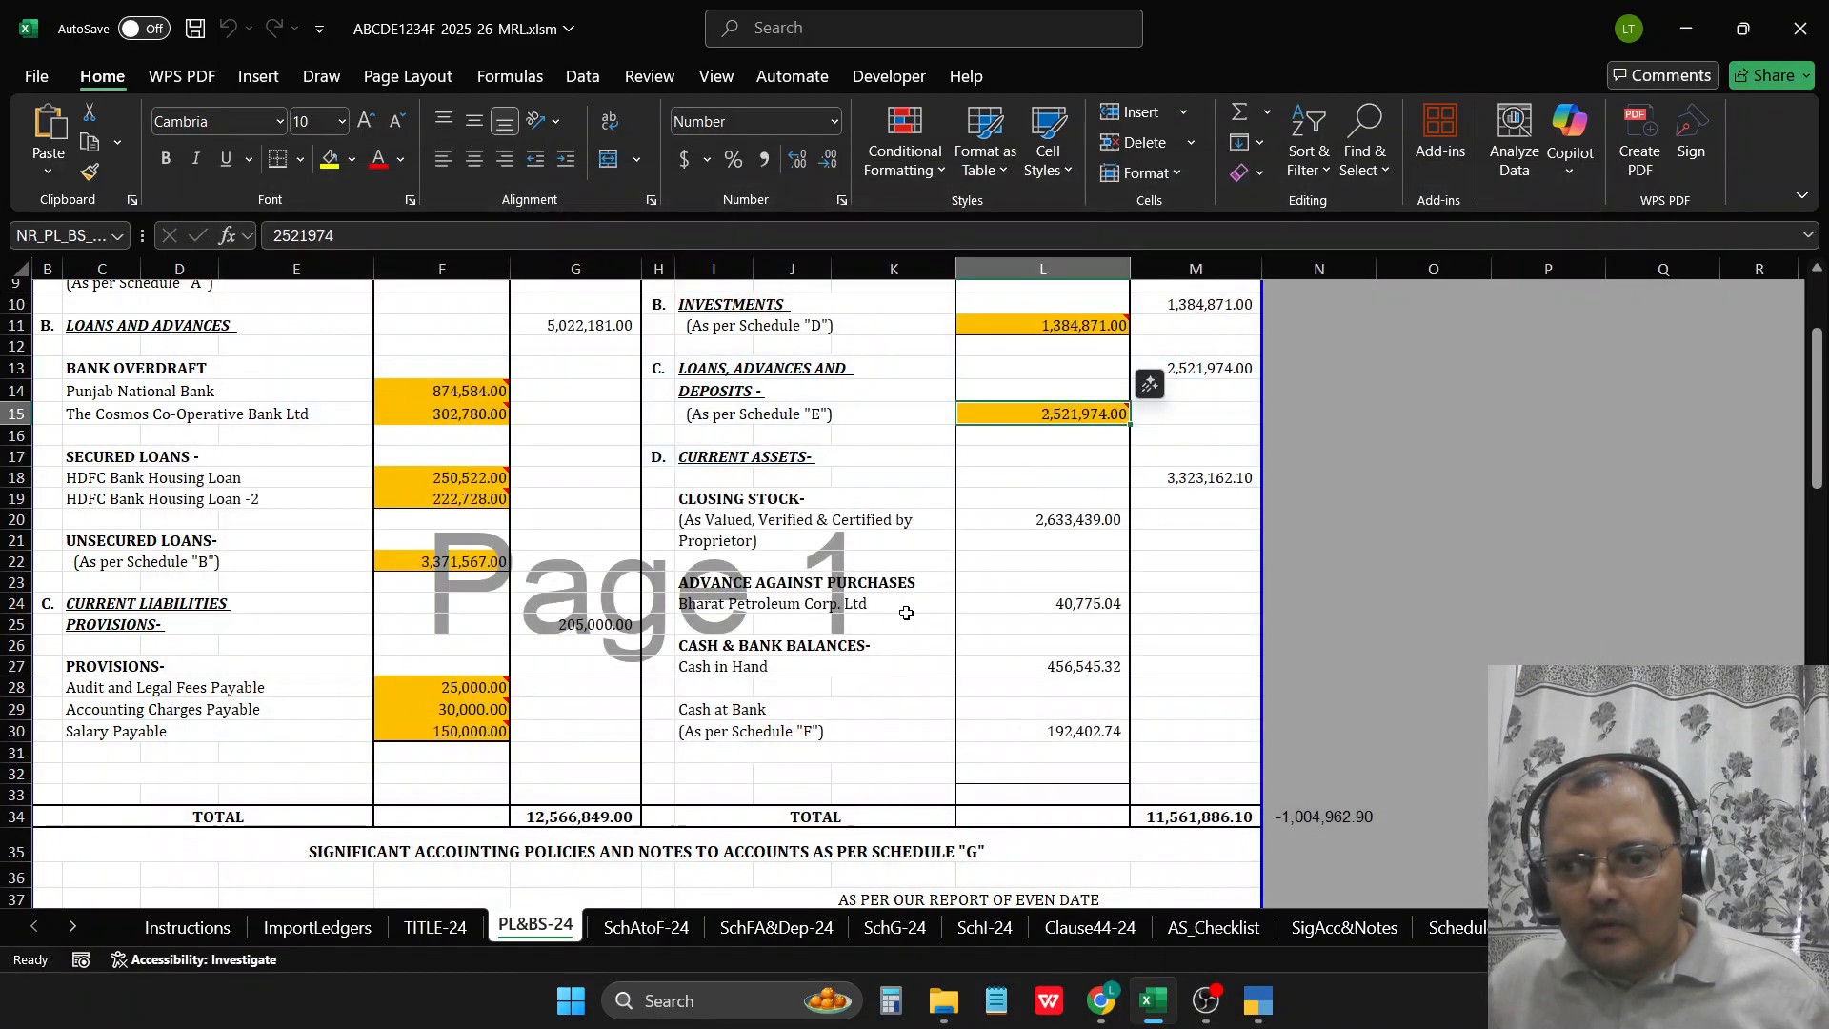
Step: Map the Stock-in-hand ledger, filtered by 'sto', to the Closing Stock amount in L20
click(1034, 514)
scroll(886, 579, down, 1)
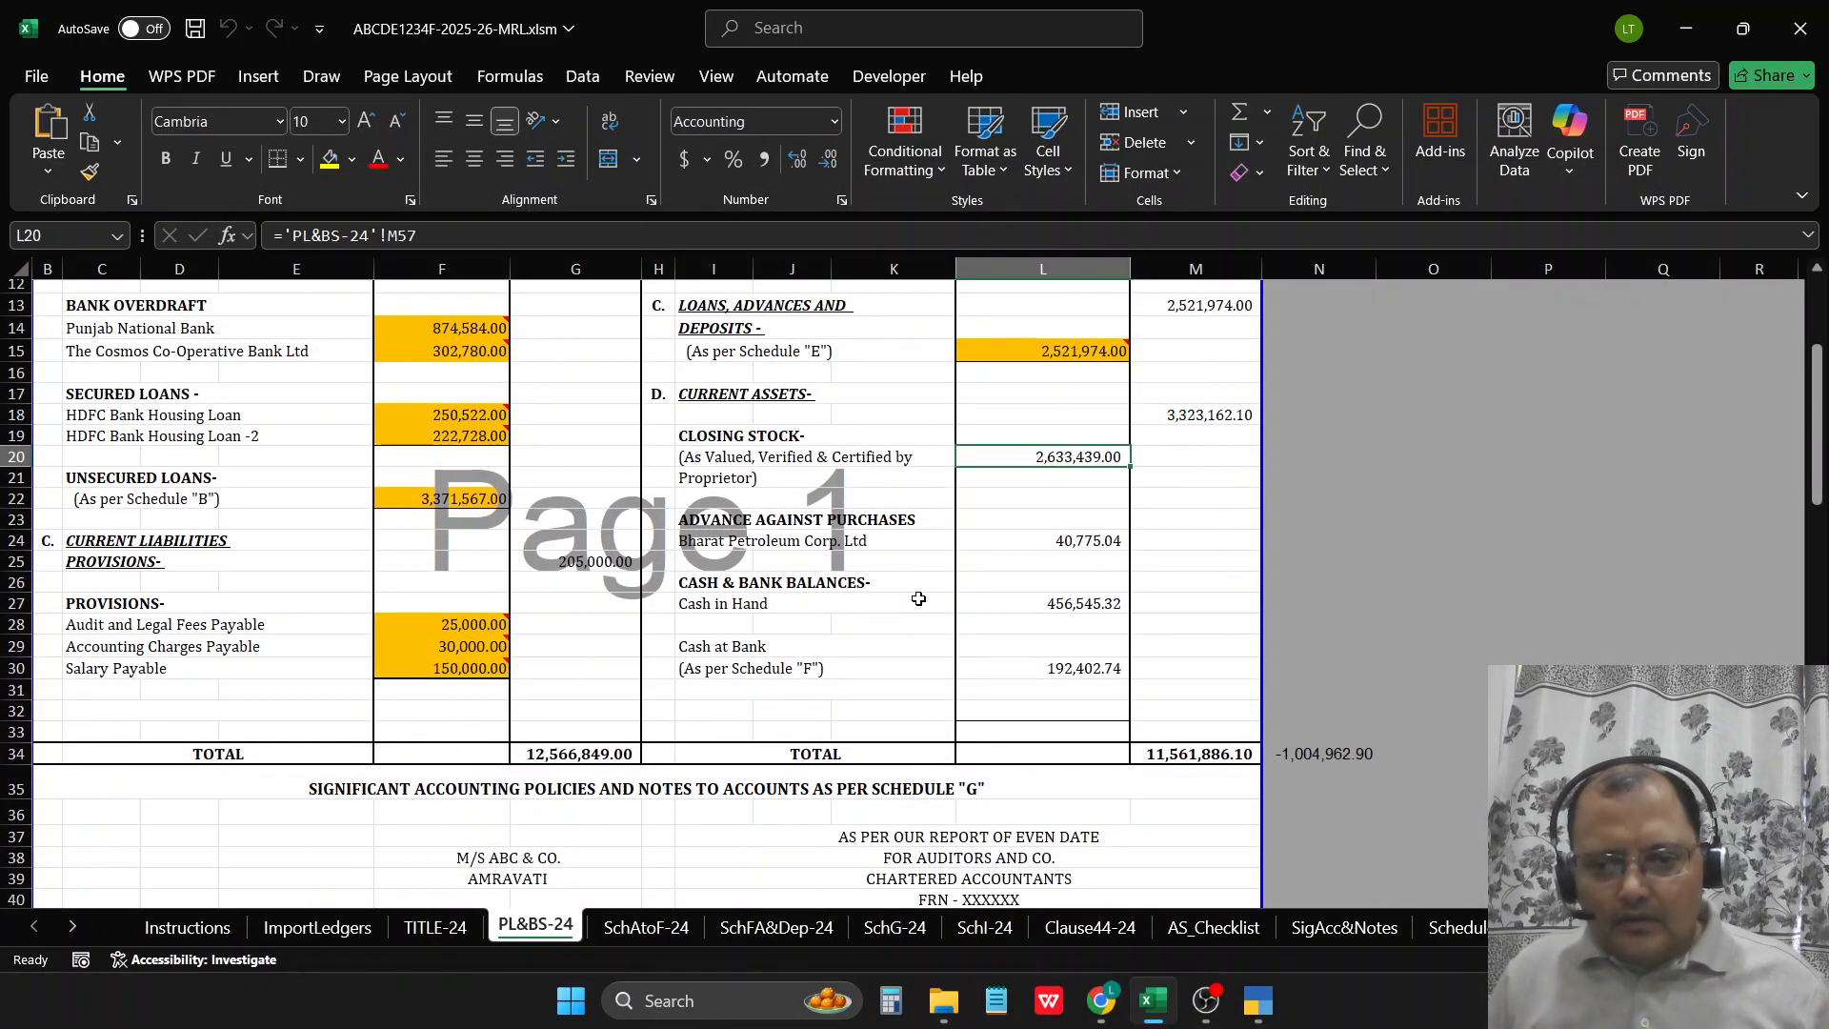
key(ctrl+q)
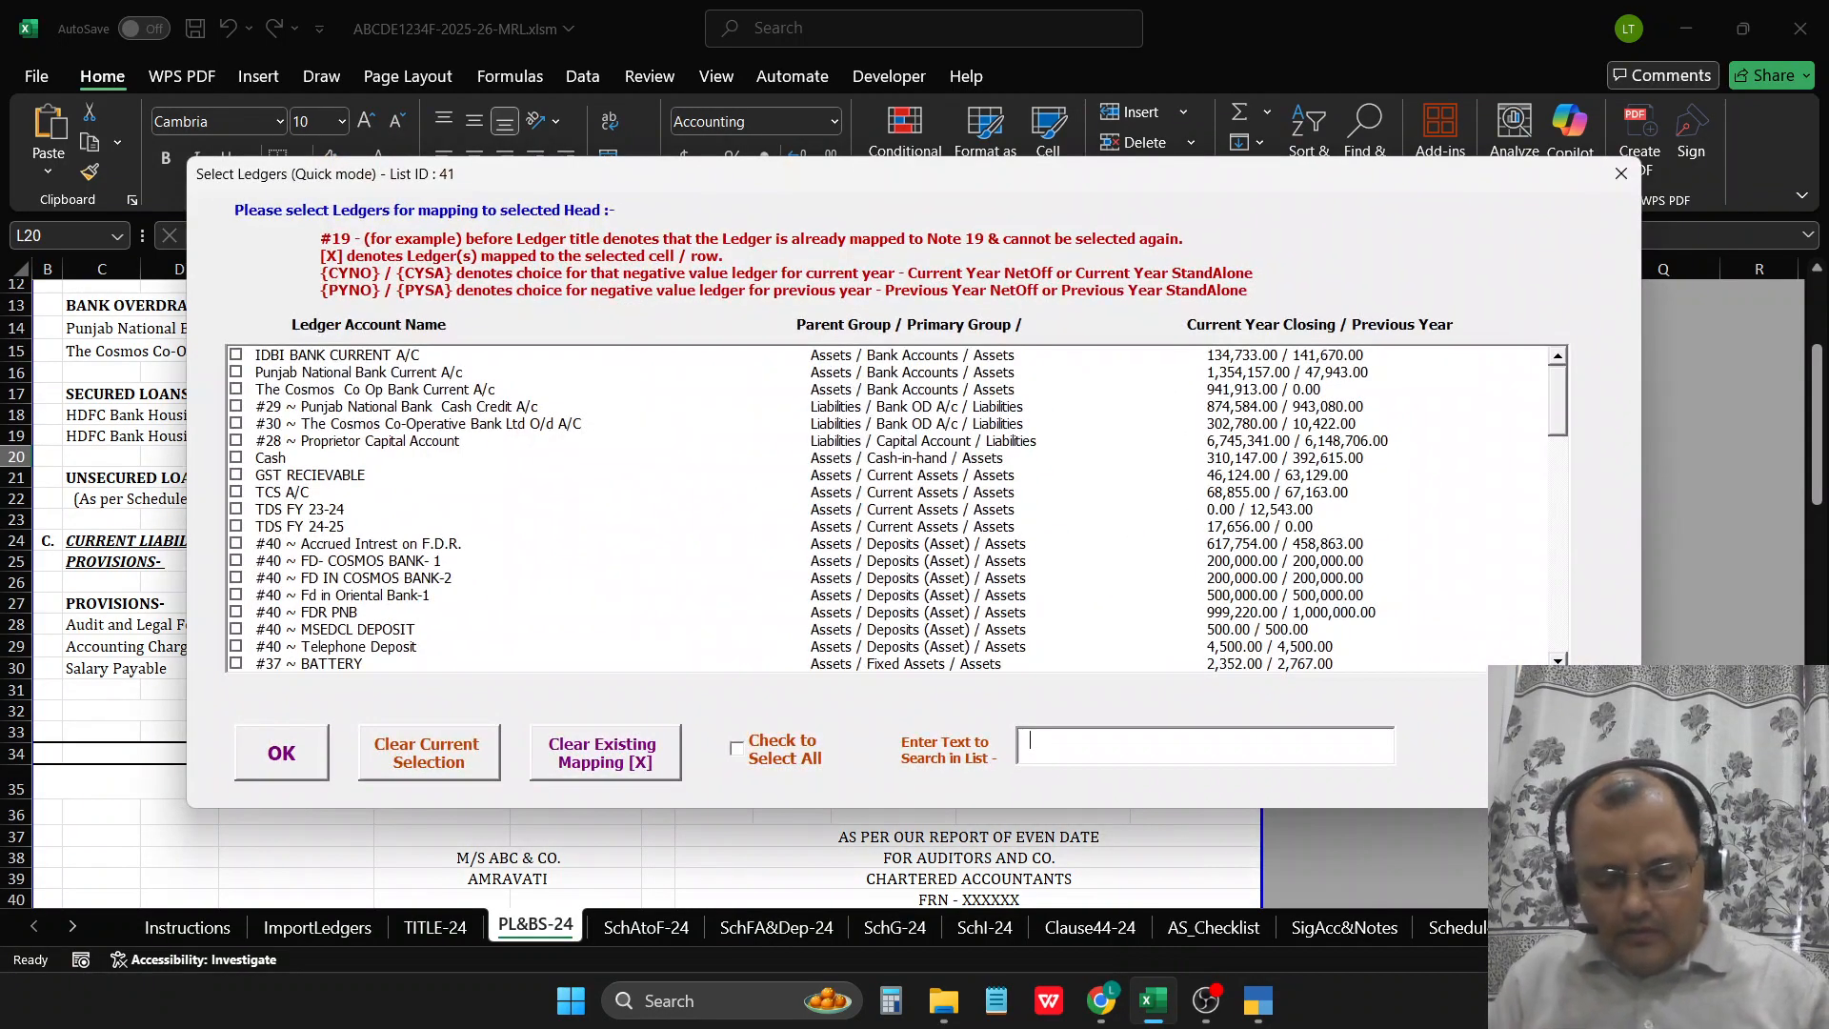
text(sto)
click(309, 356)
click(271, 762)
Step: Search the ledger list for 'adv' to find a match for the Bharat Petroleum Corp. Ltd advance in L24
click(985, 515)
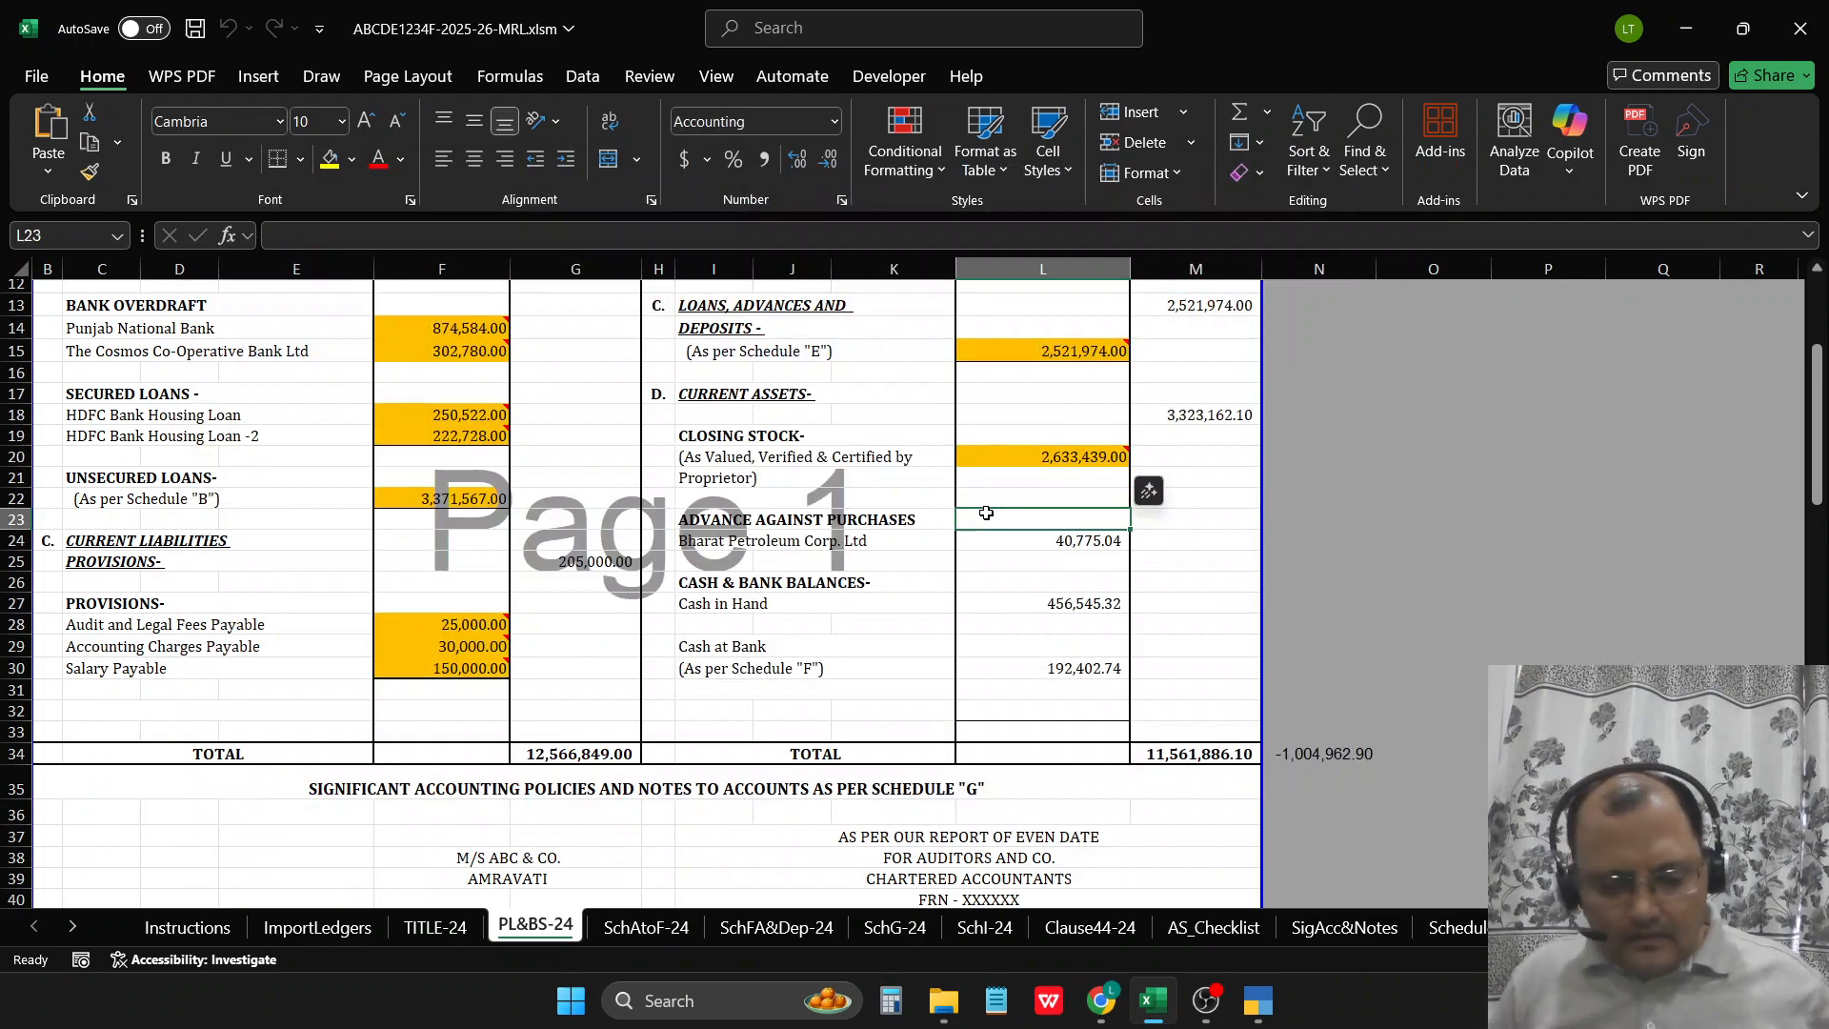
key(Down)
key(ctrl+q)
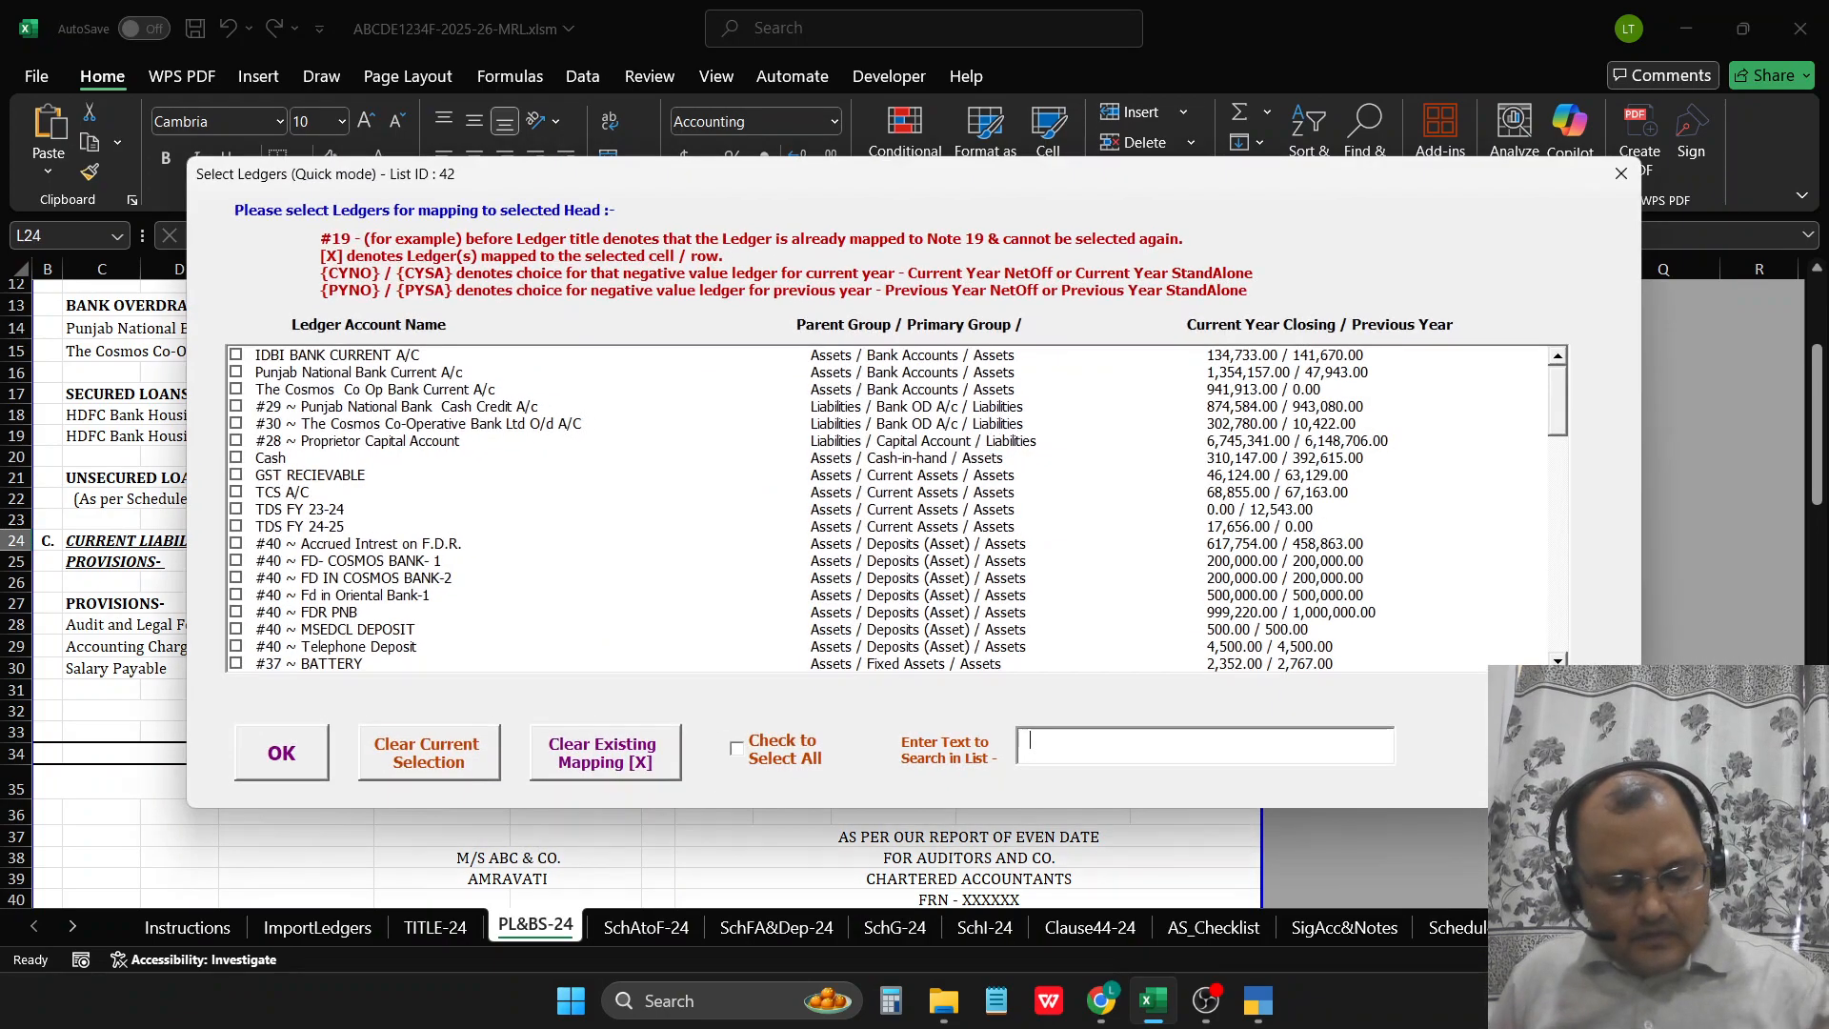
text(adv)
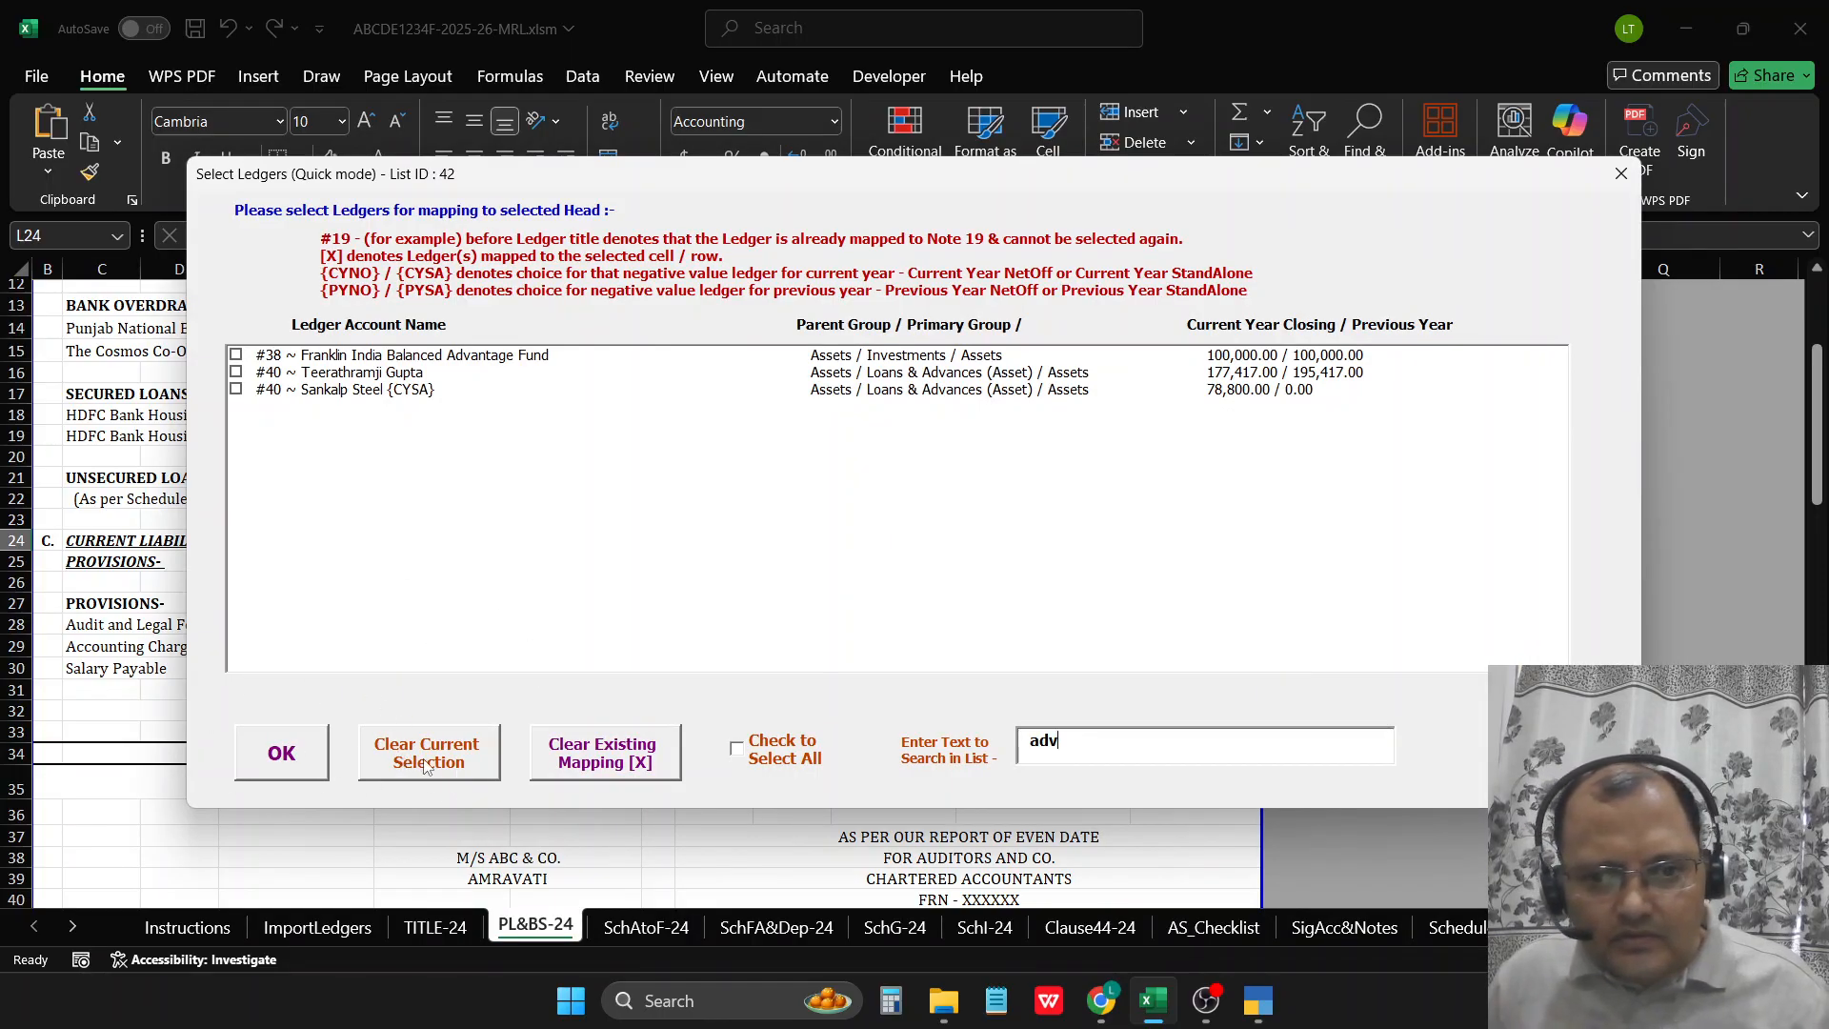
click(281, 752)
Step: Map the Cash ledger, filtered by 'cash', to the Cash in Hand amount in L27
key(Down)
key(Down)
key(Down)
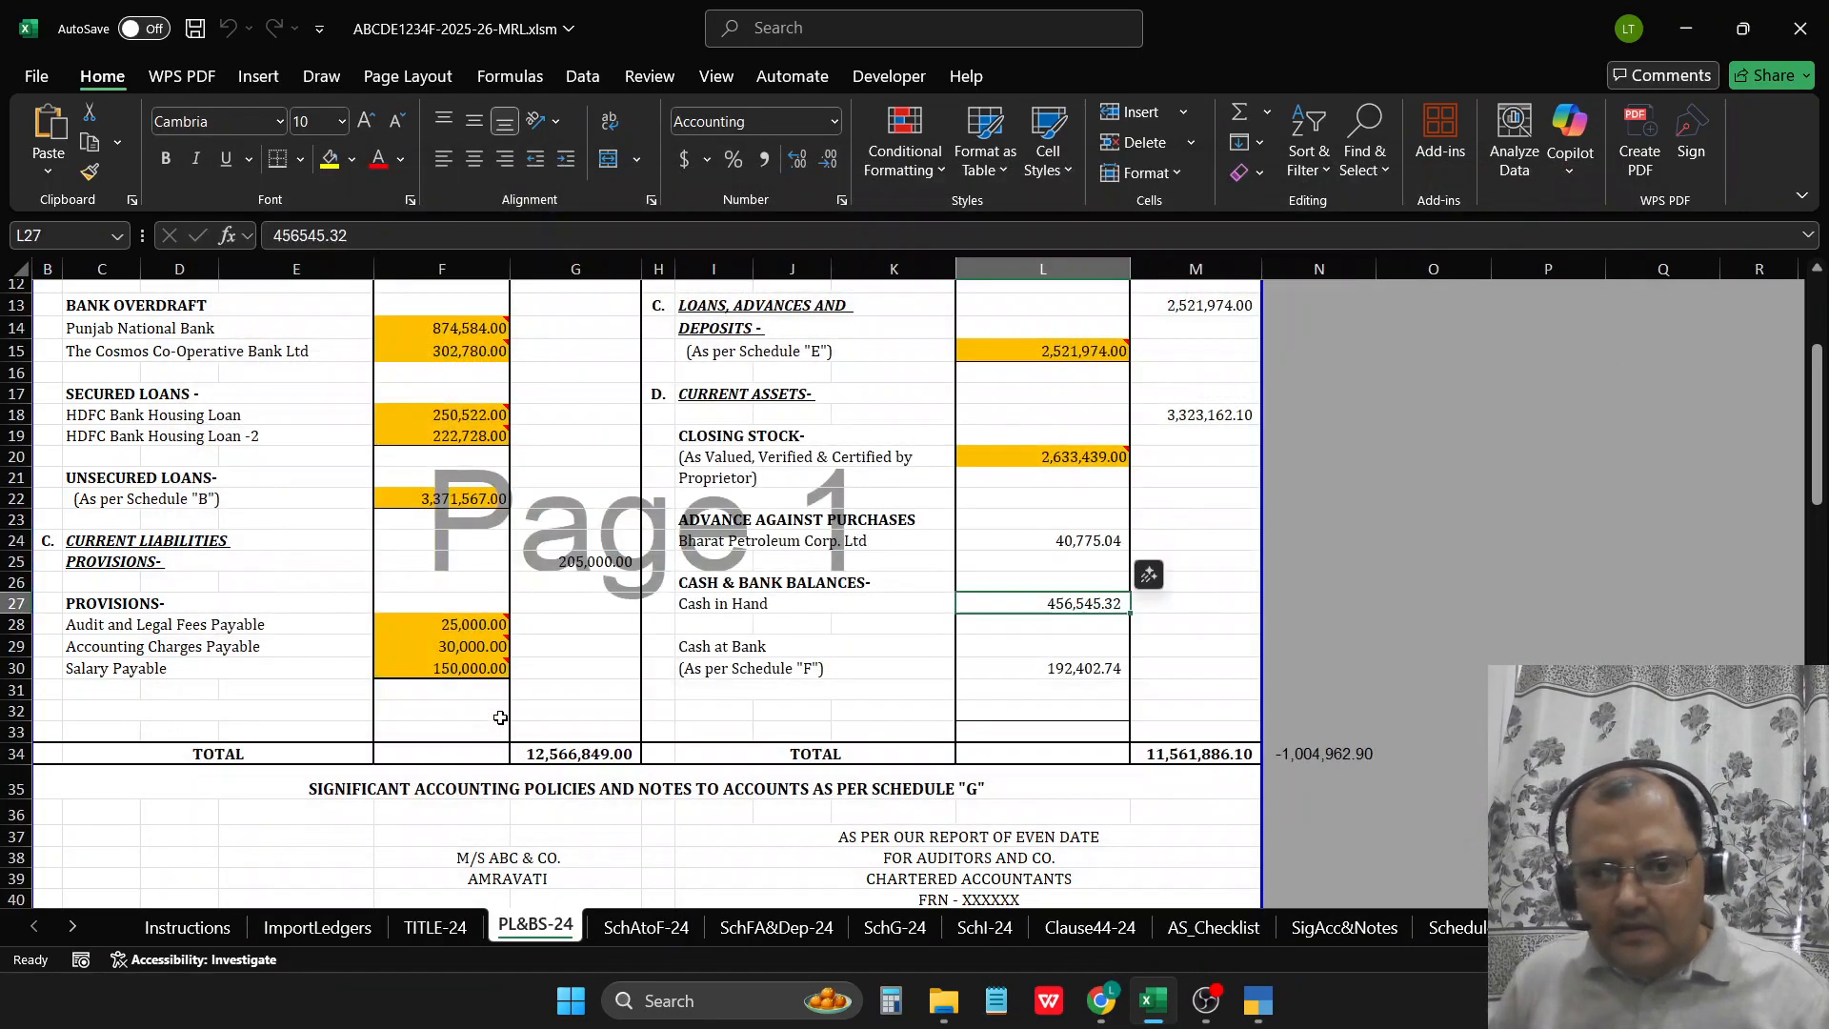
key(ctrl+q)
text(cash)
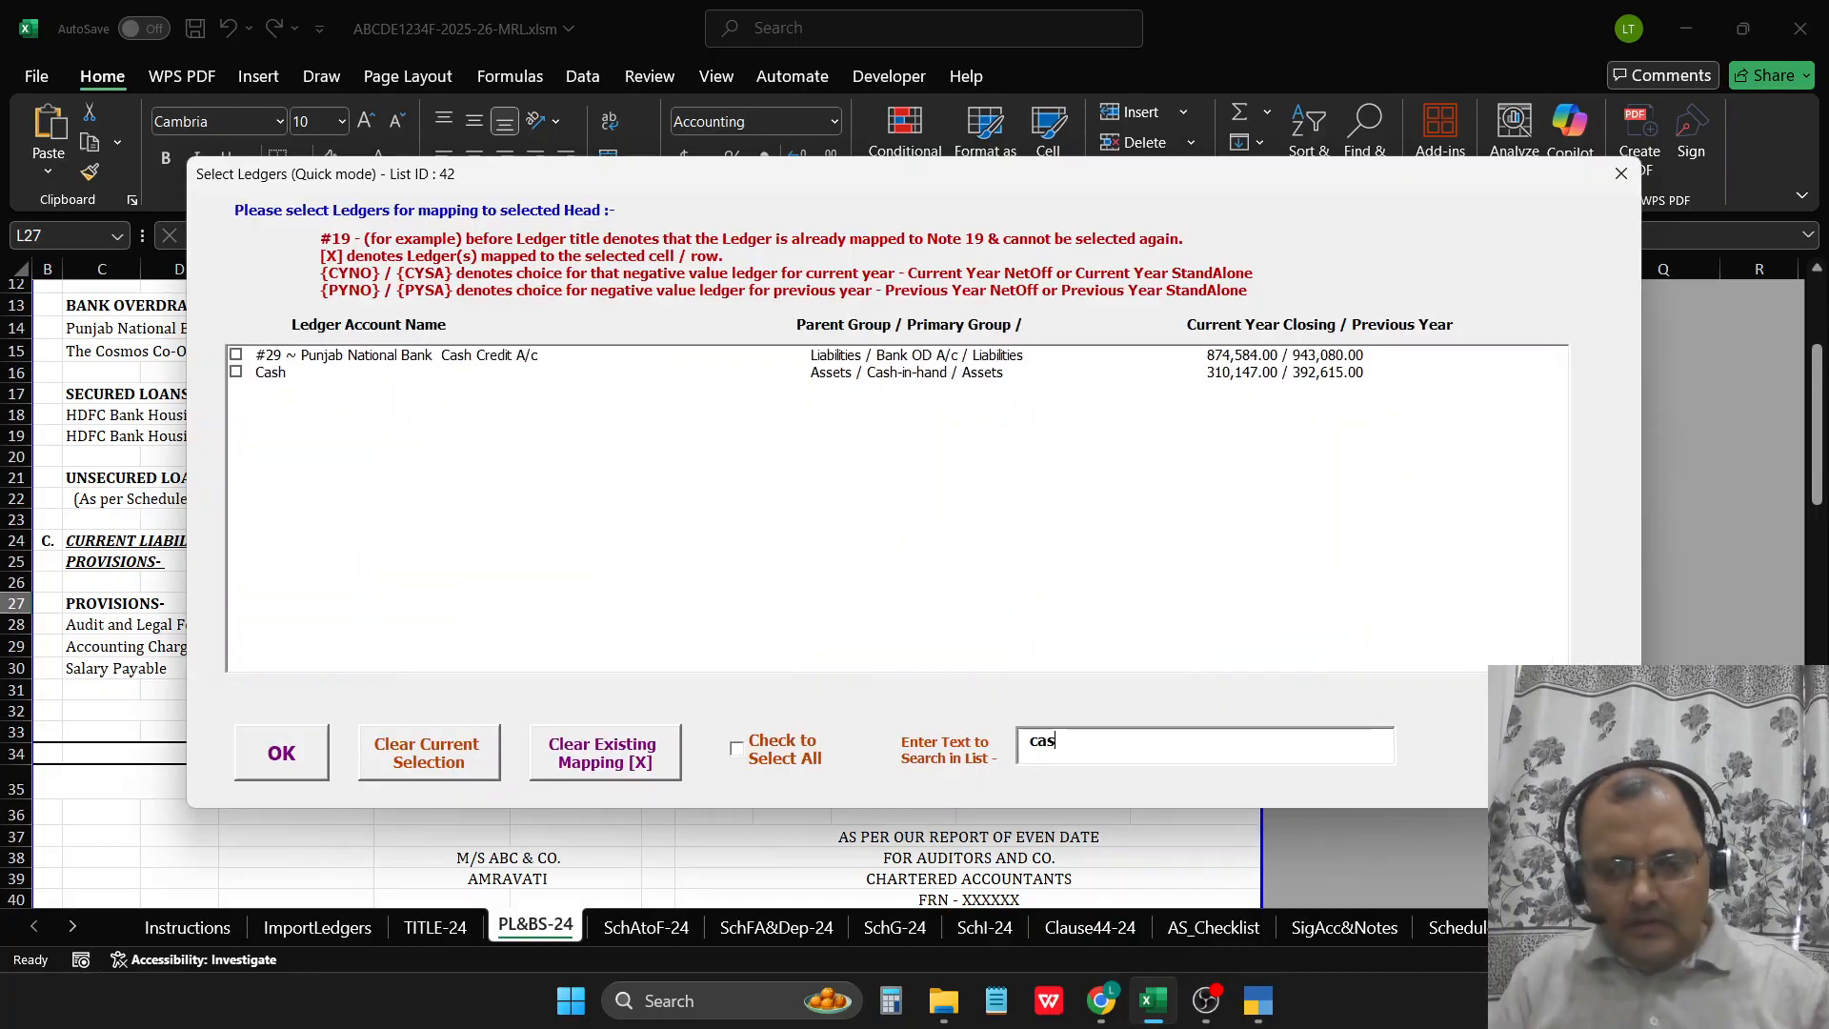
click(271, 373)
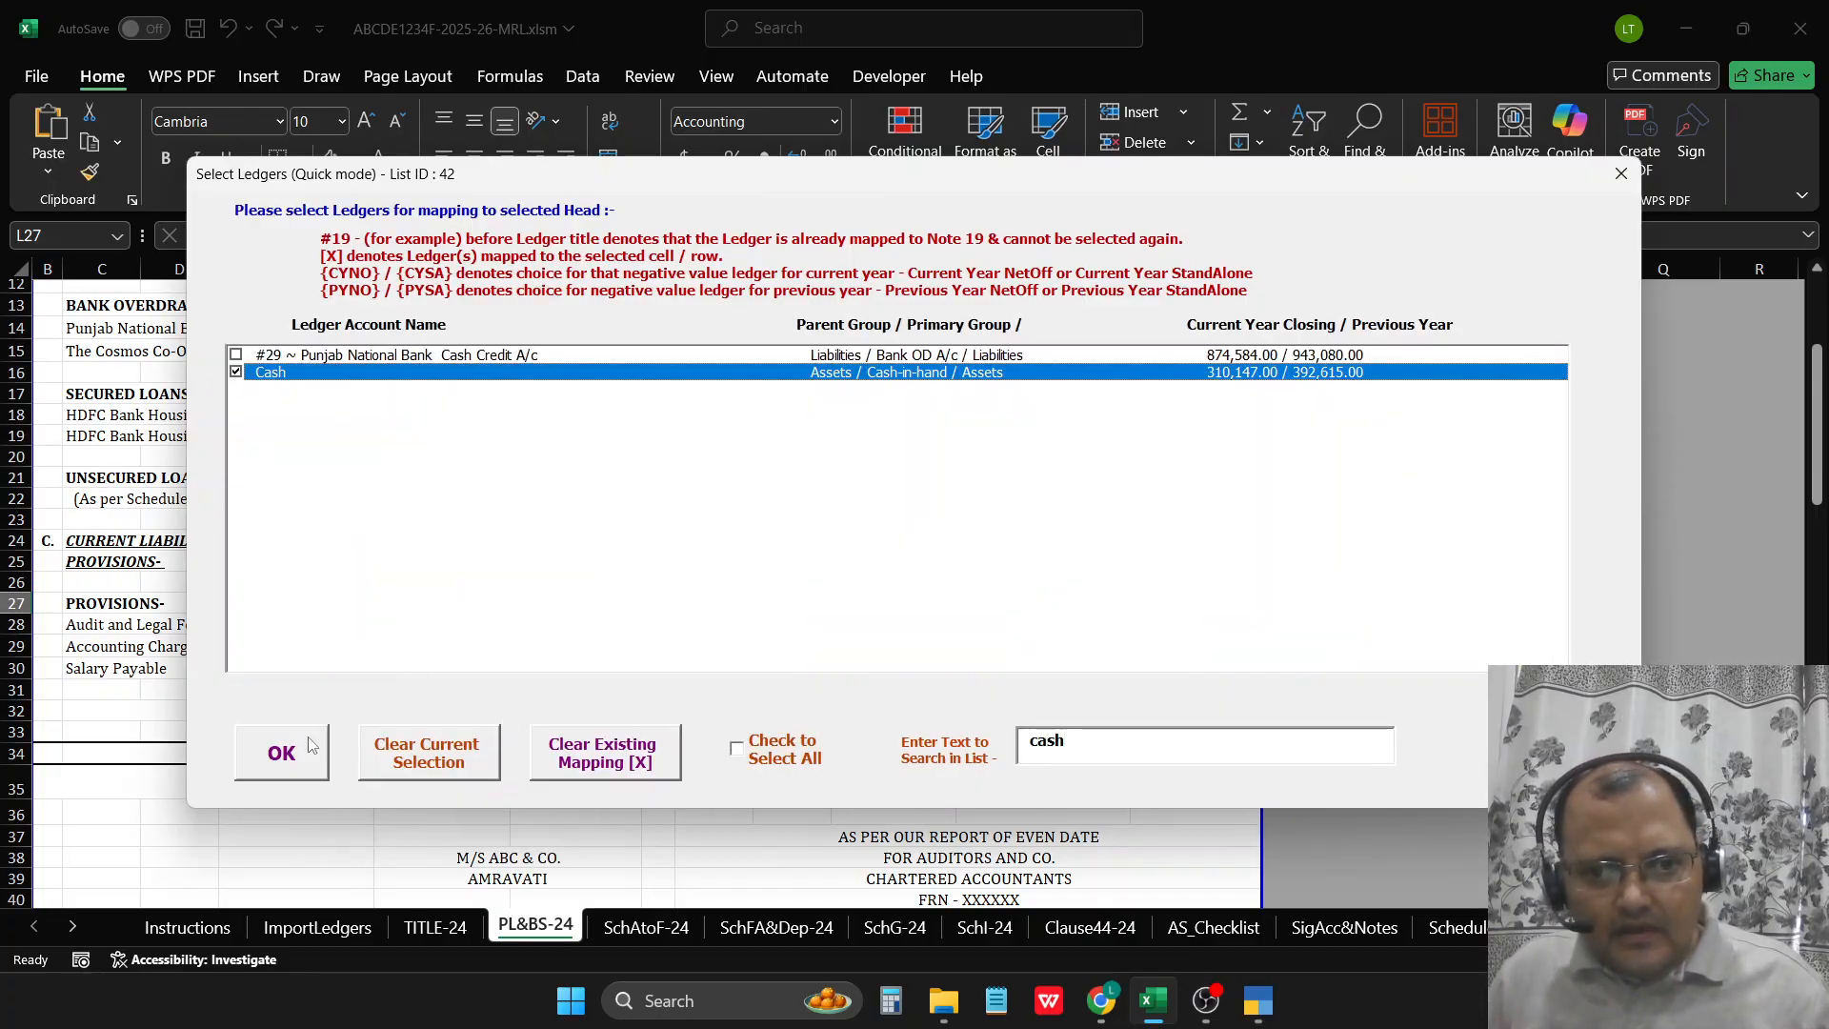
click(281, 752)
Step: Map the IDBI, Punjab National Bank and Cosmos current account ledgers, filtered by 'bank', to the Schedule 'F' Cash at Bank amount in L30
key(Down)
key(Down)
key(Down)
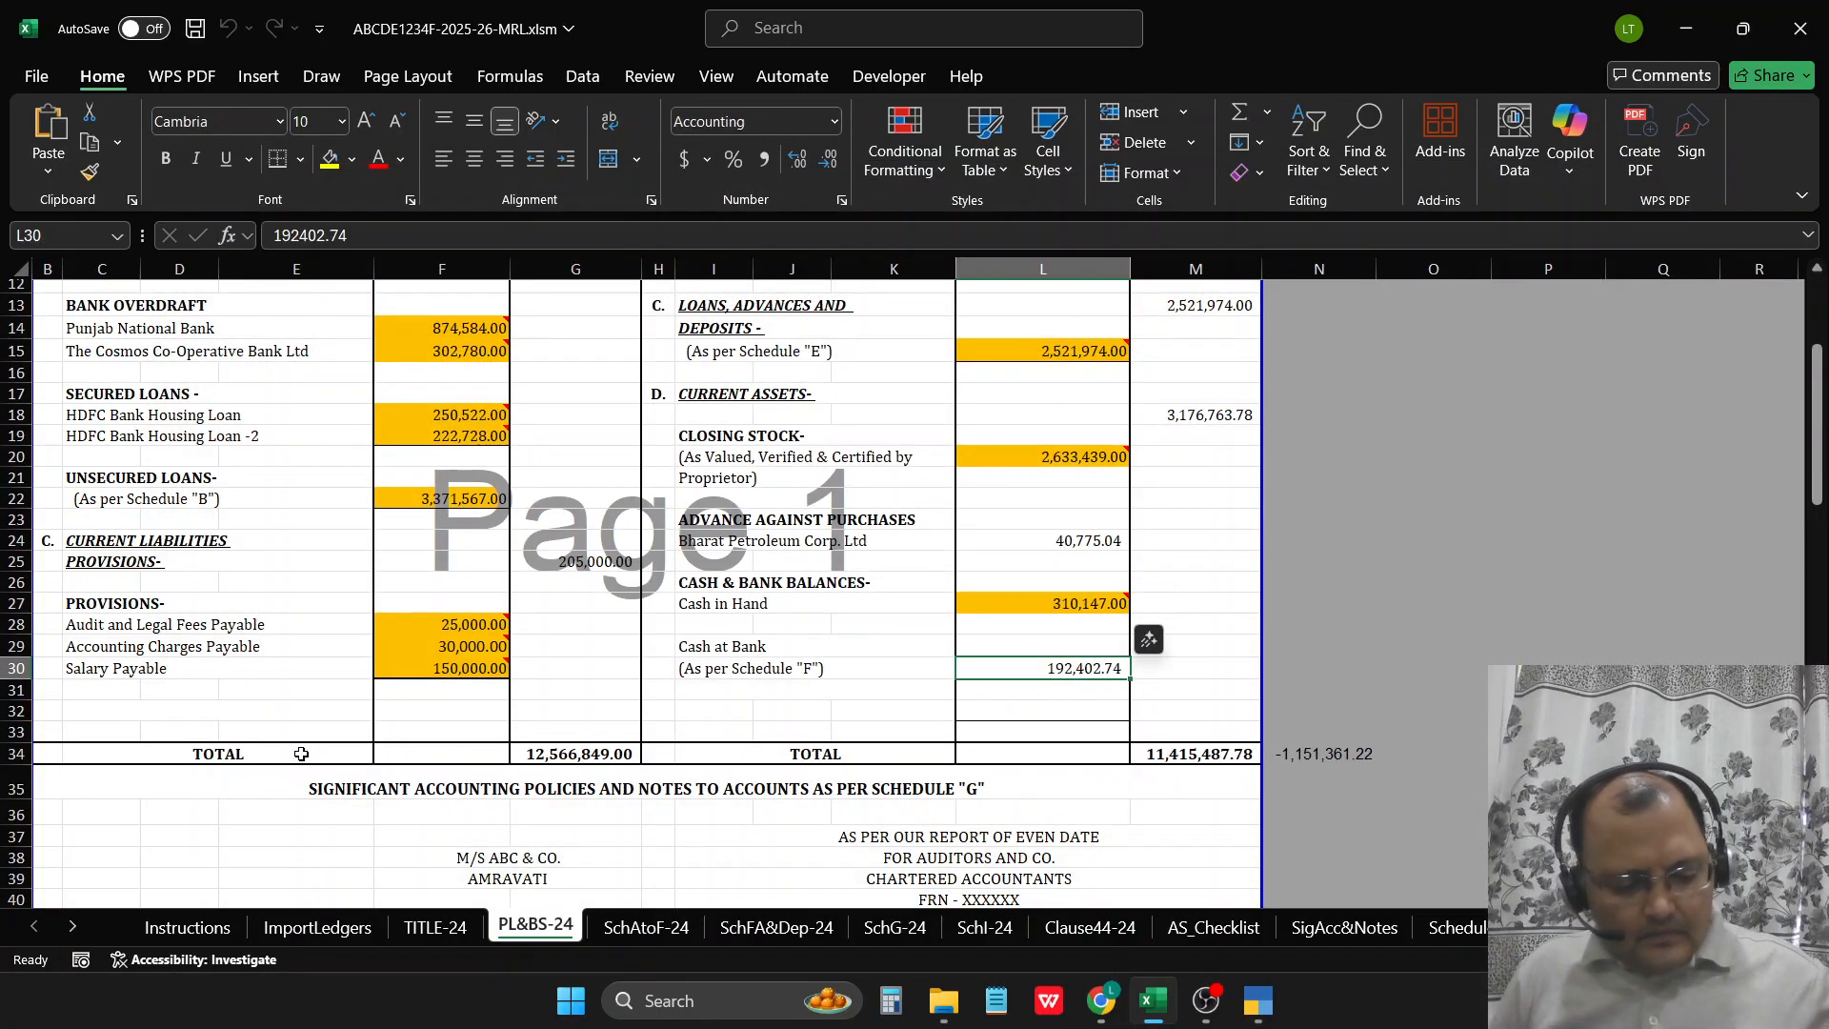
key(ctrl+q)
text(bank)
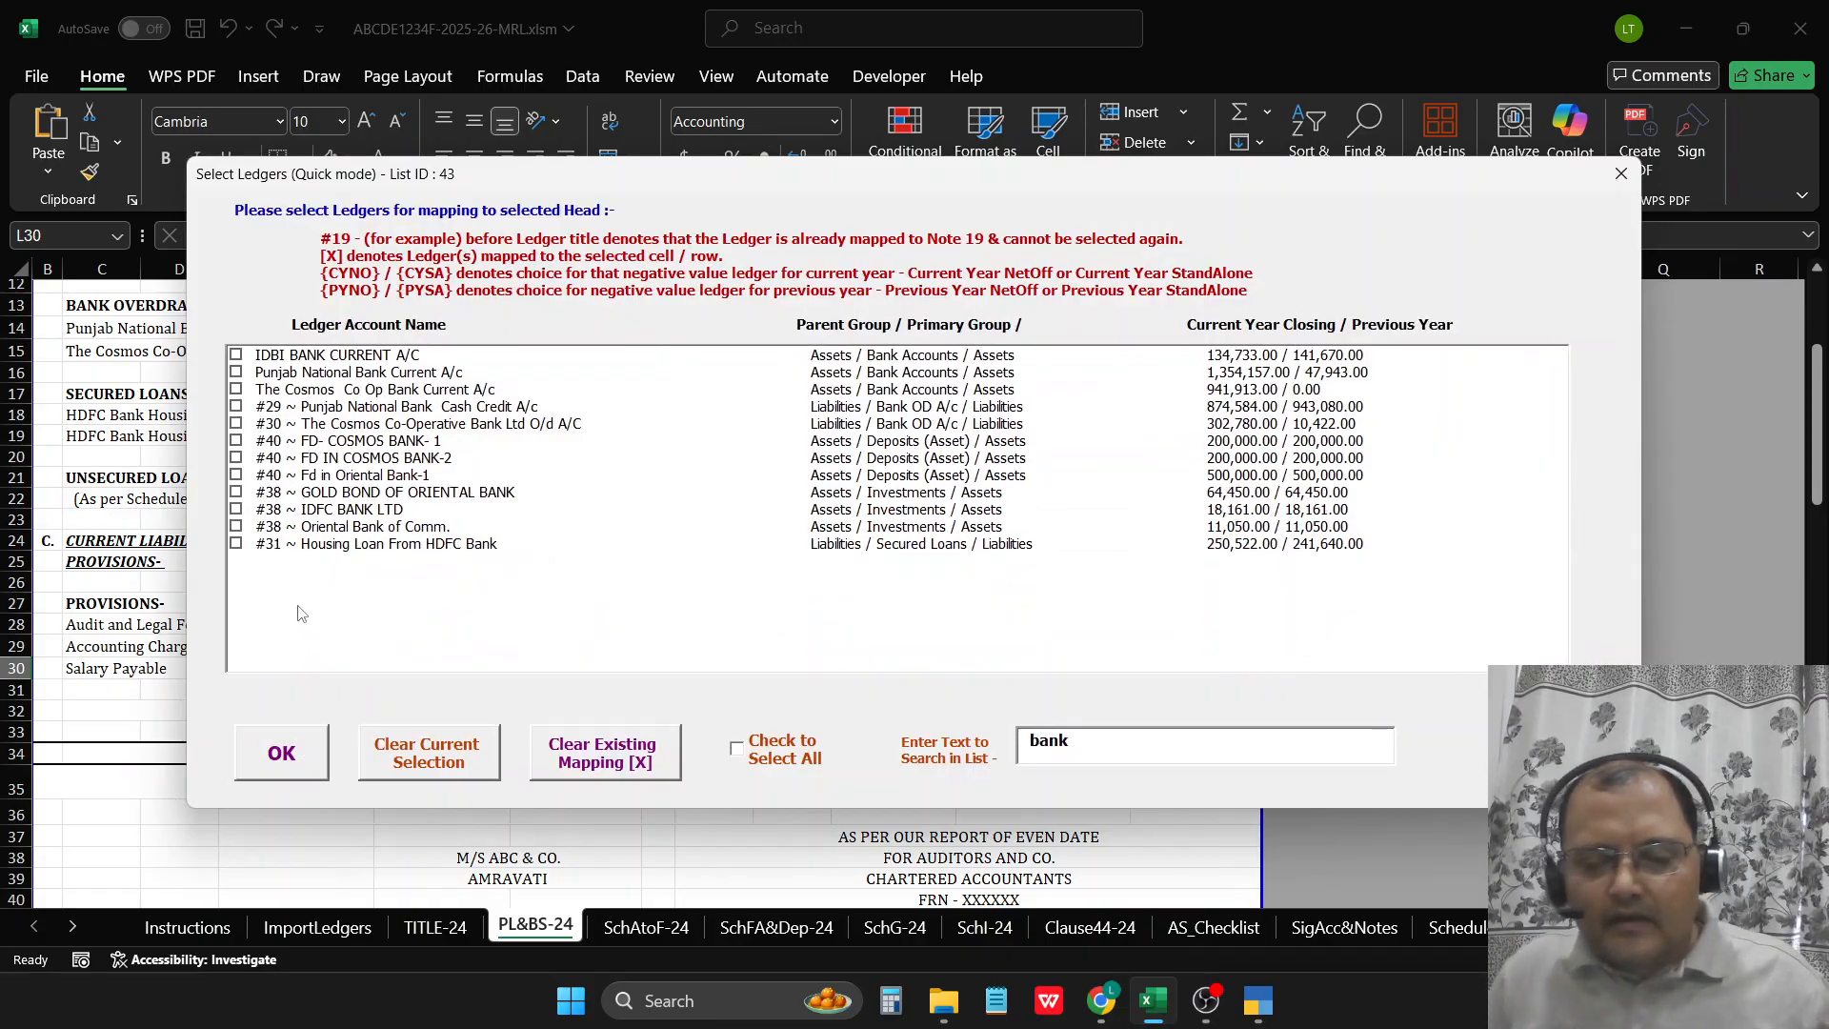
drag(819, 356, 868, 398)
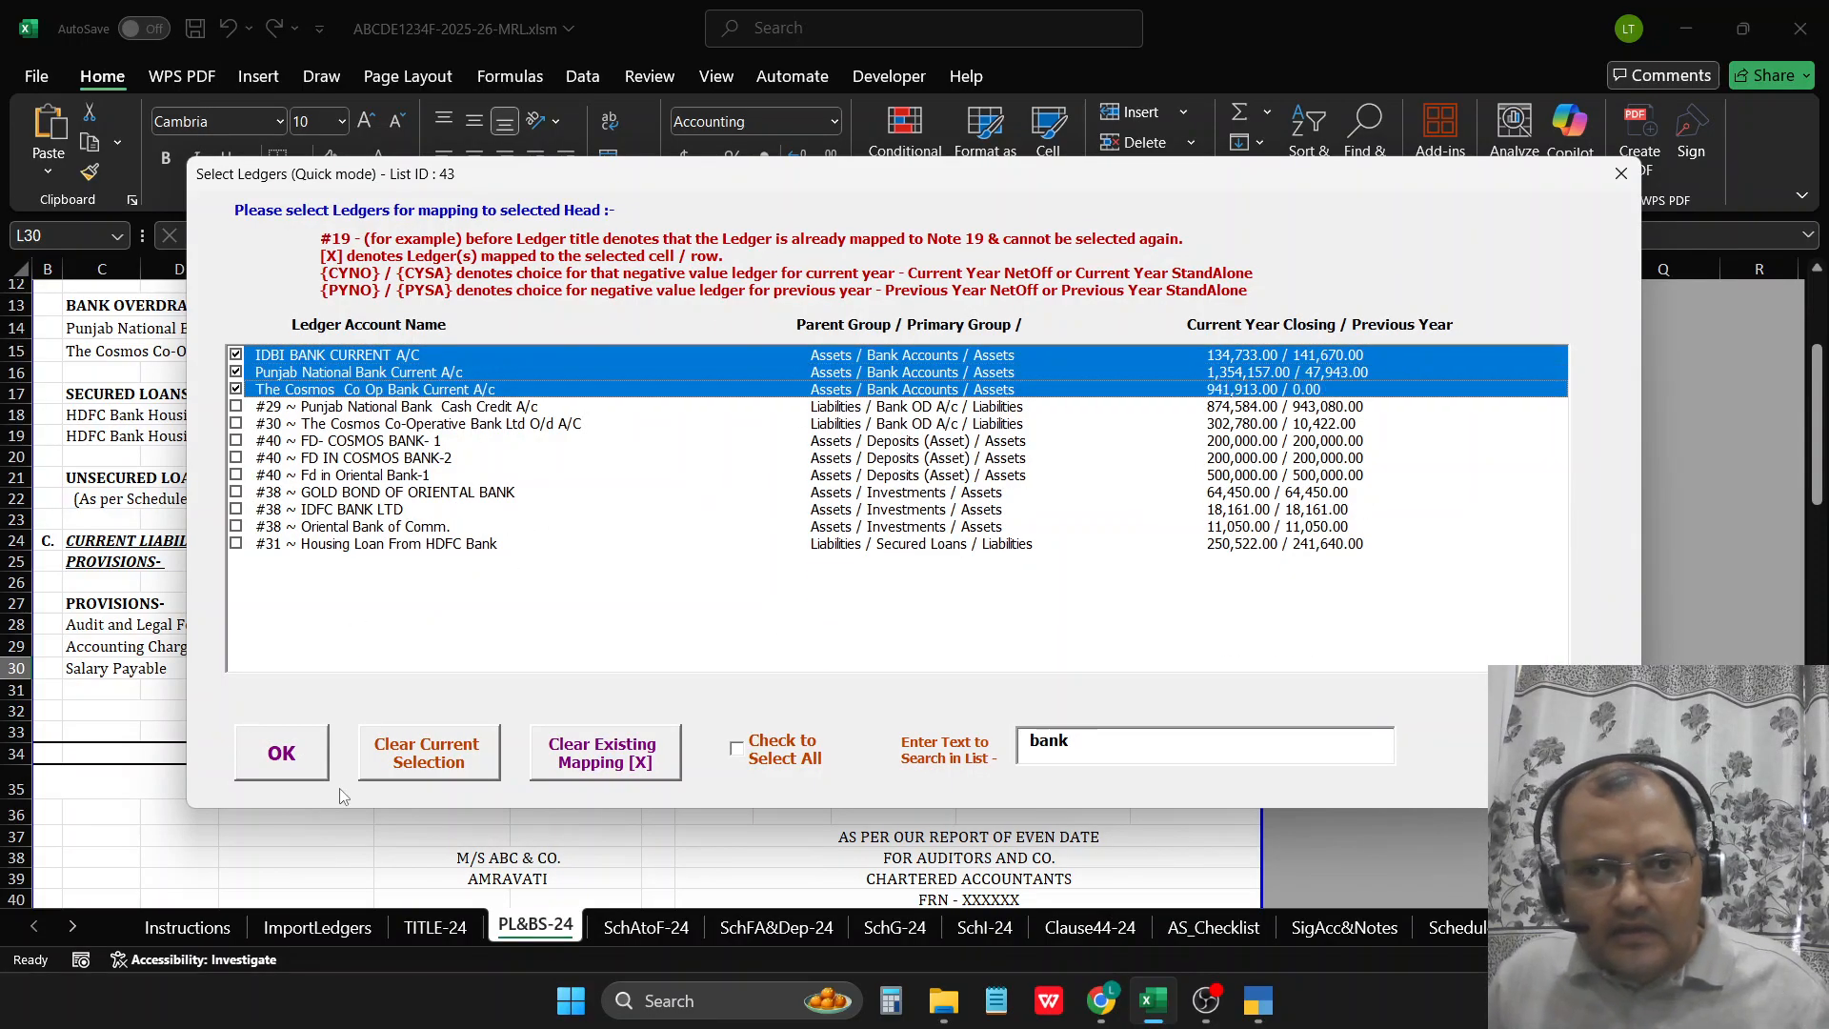
click(282, 753)
Step: Delete the Bharat Petroleum Corp. Ltd advance amount from L24
scroll(996, 459, down, 1)
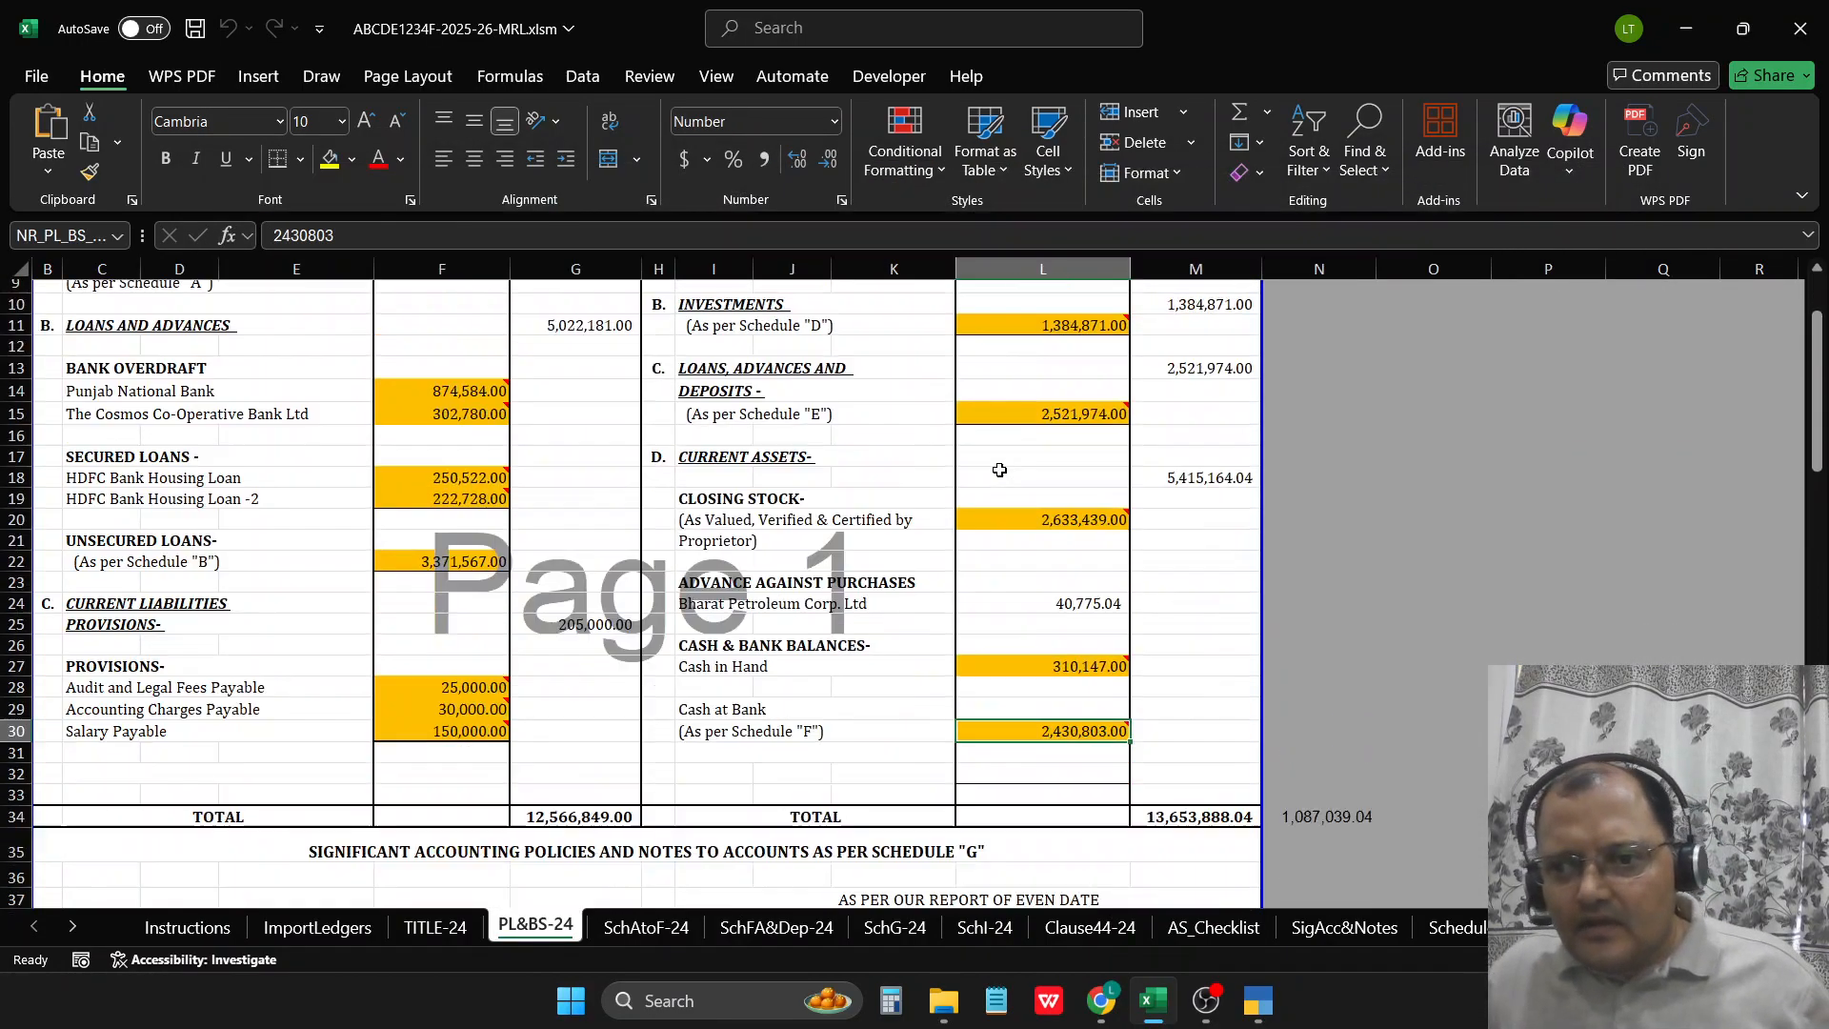
key(Up)
key(Up)
key(Up)
key(Up)
key(Up)
key(Up)
key(Up)
key(Down)
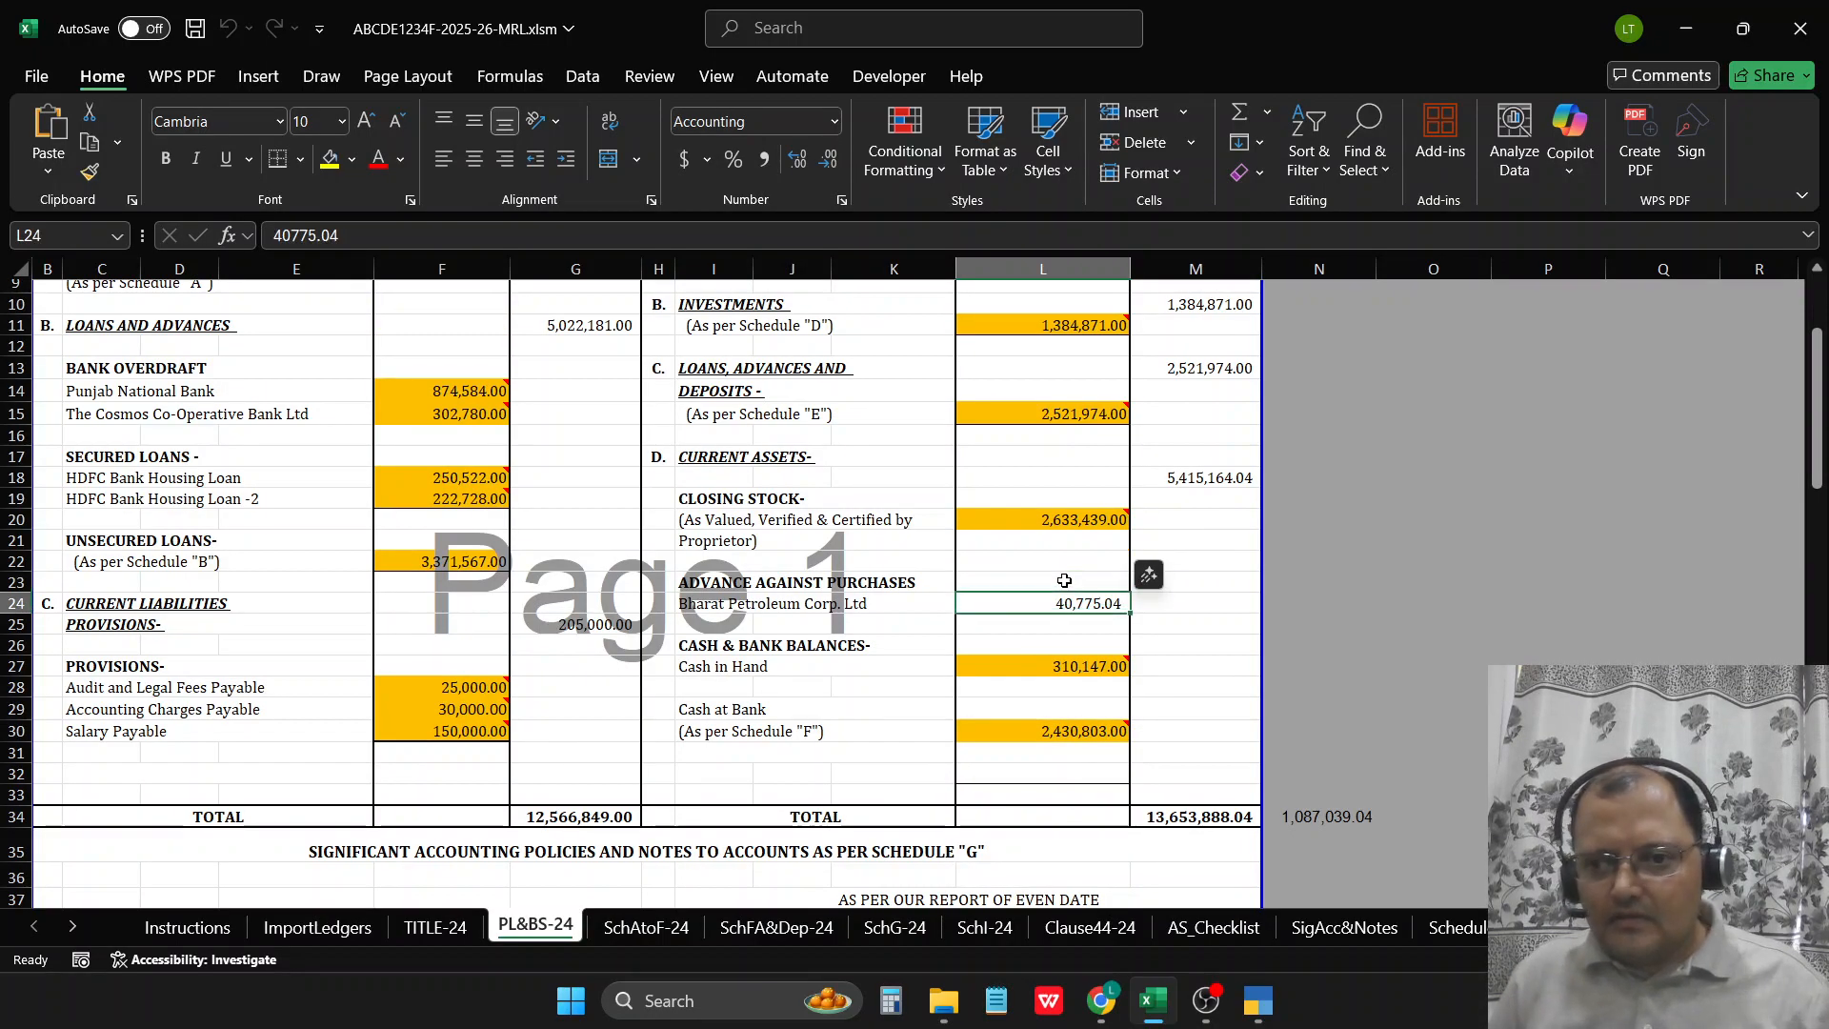
key(Delete)
Step: Clear the Advance Against Purchases heading and the Bharat Petroleum Corp. Ltd label from I23:I24
key(Left)
key(Left)
key(Left)
key(Left)
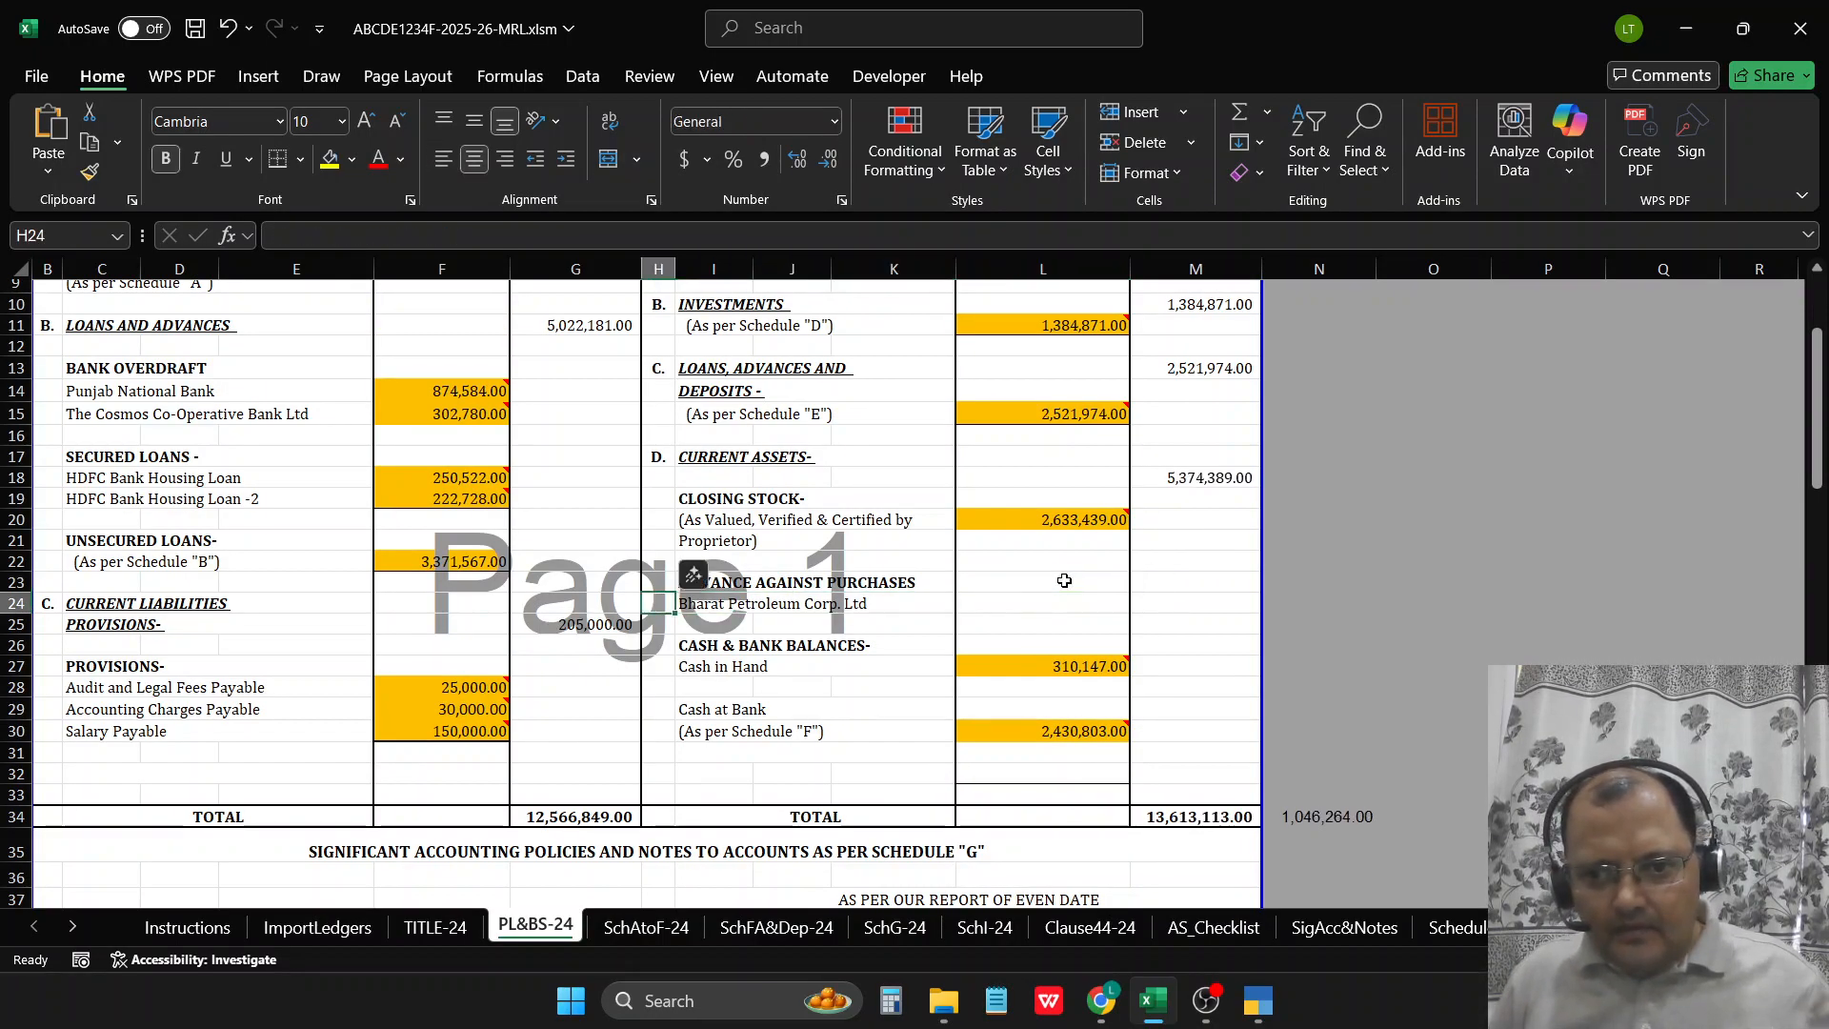
key(Right)
key(Up)
key(shift+Down)
key(Delete)
Step: Check which ledgers remain unmapped by selecting all in the ledger list for L24, and clear that selection before closing
key(Right)
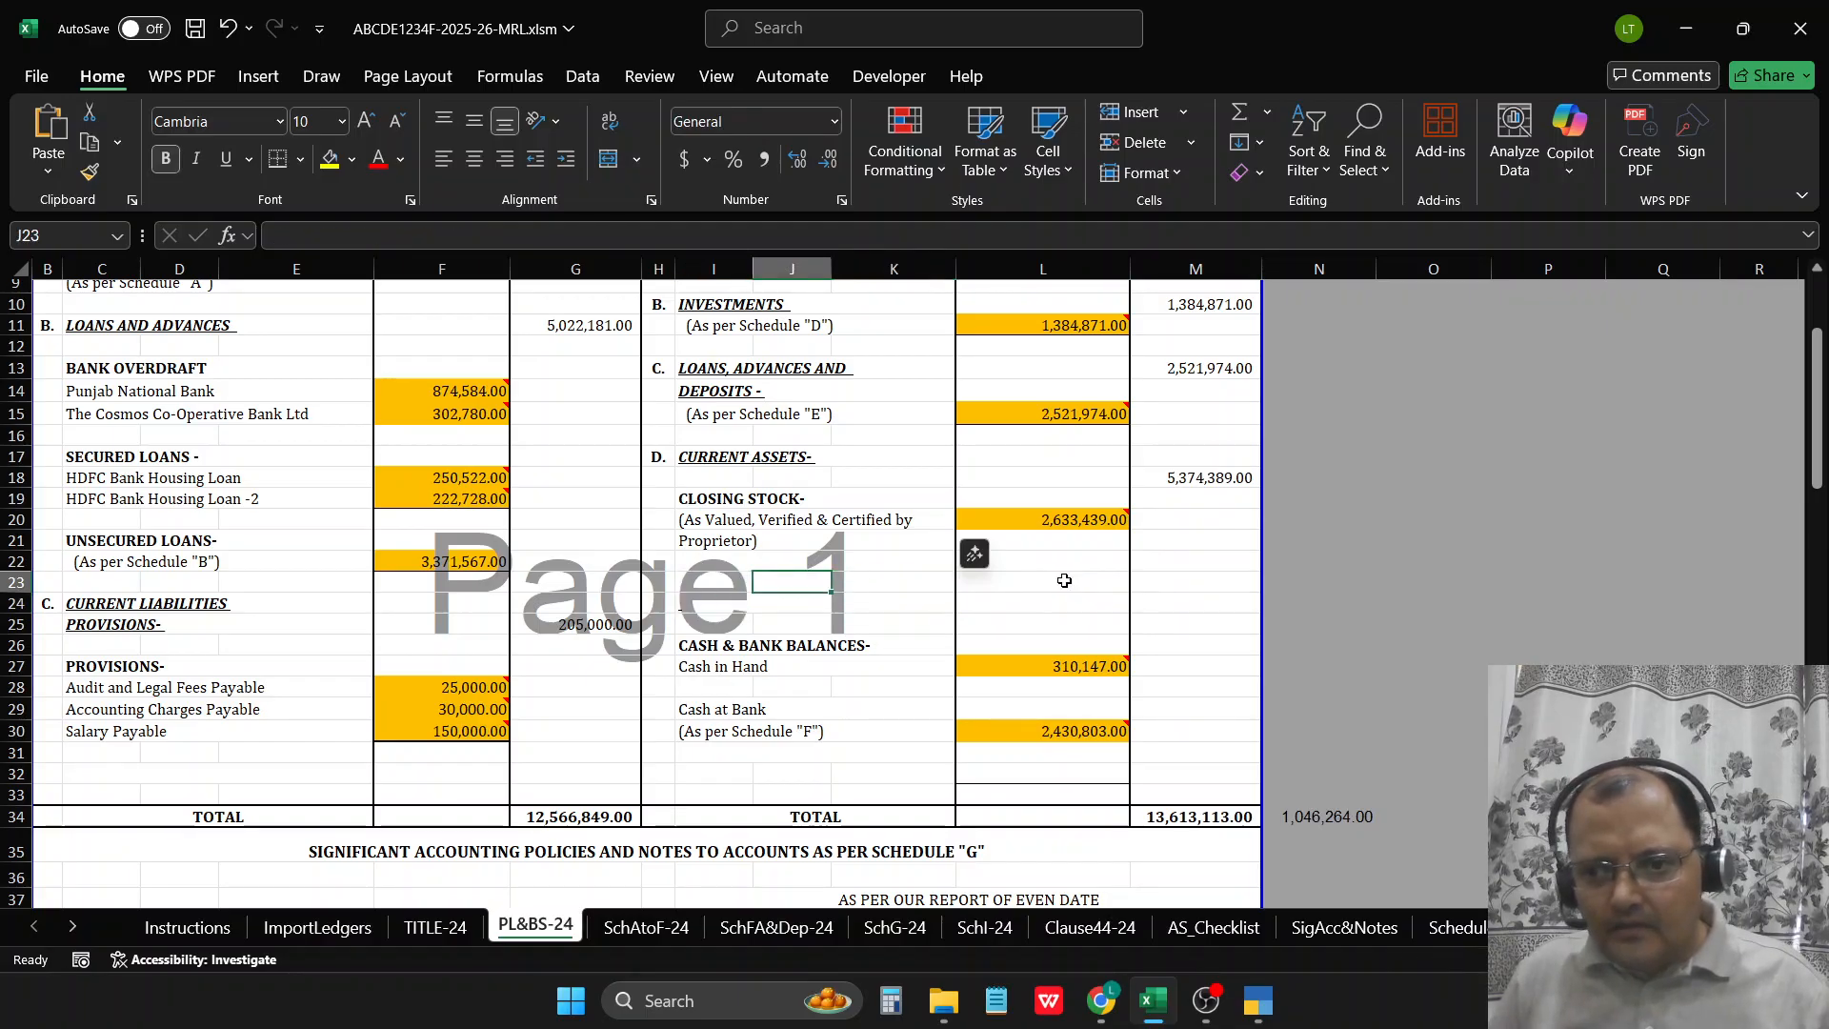
key(Right)
key(Right)
key(Down)
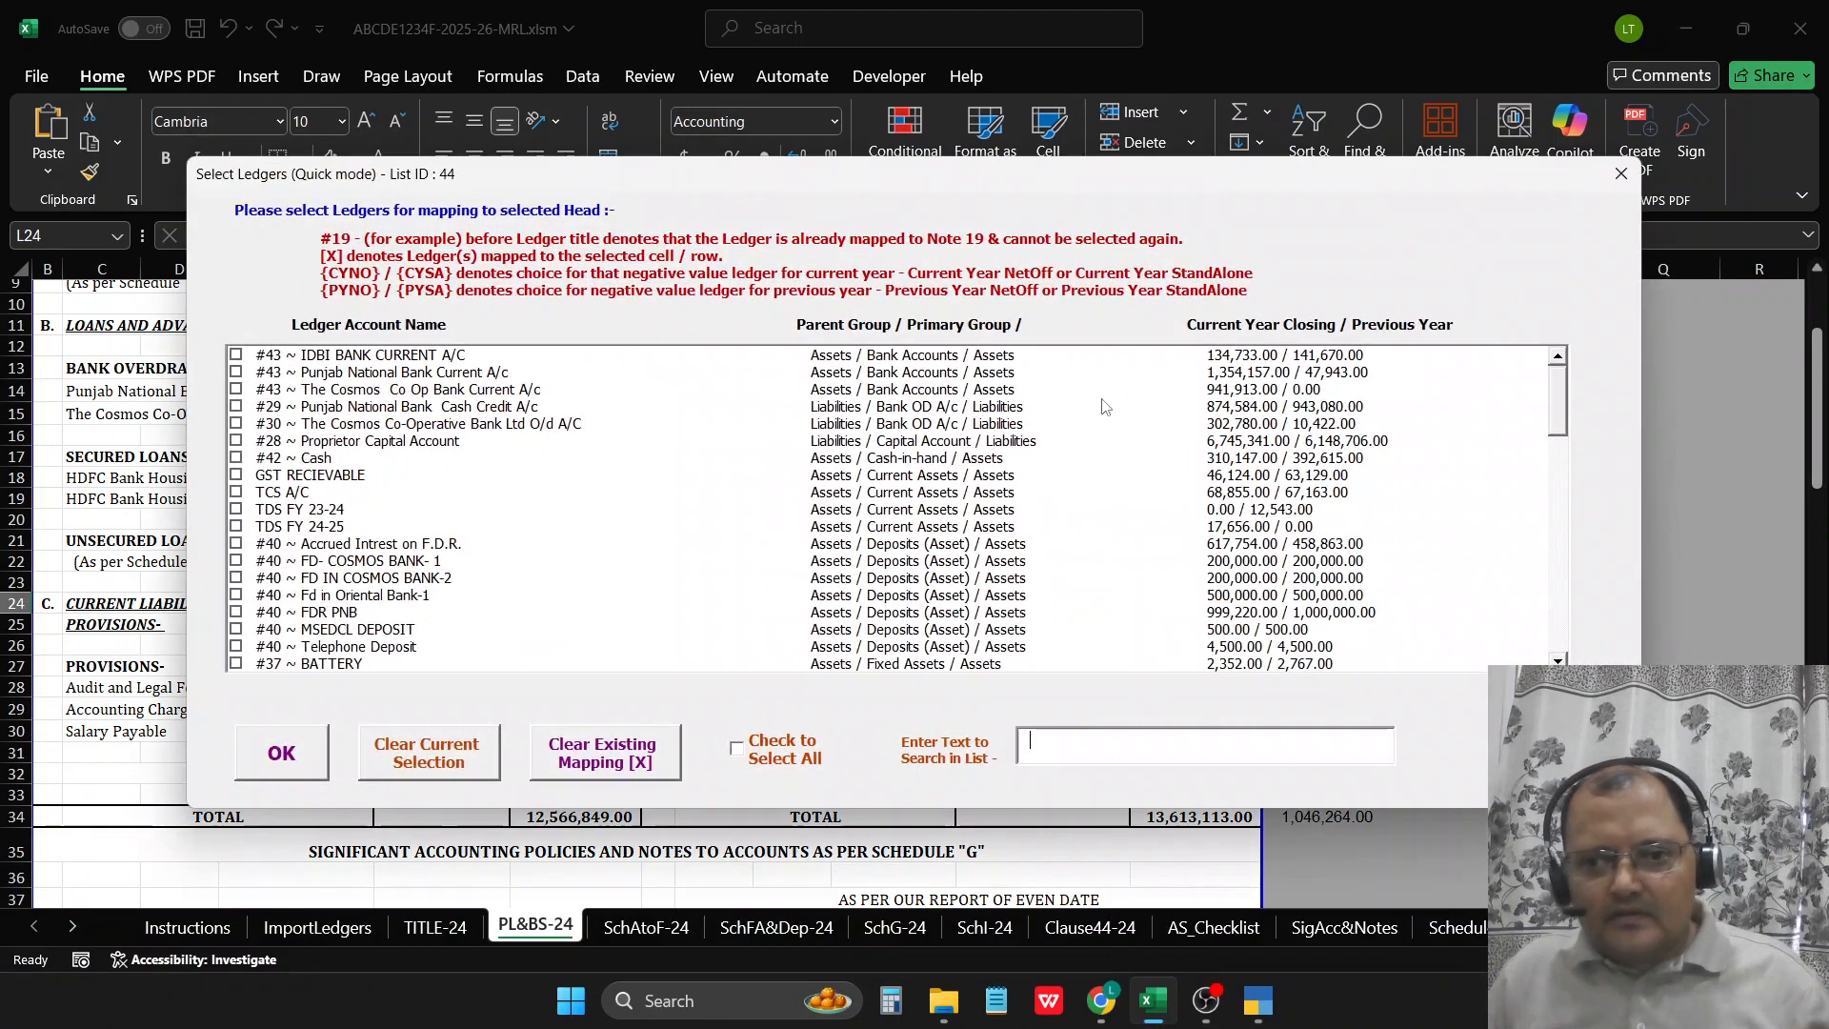
click(783, 754)
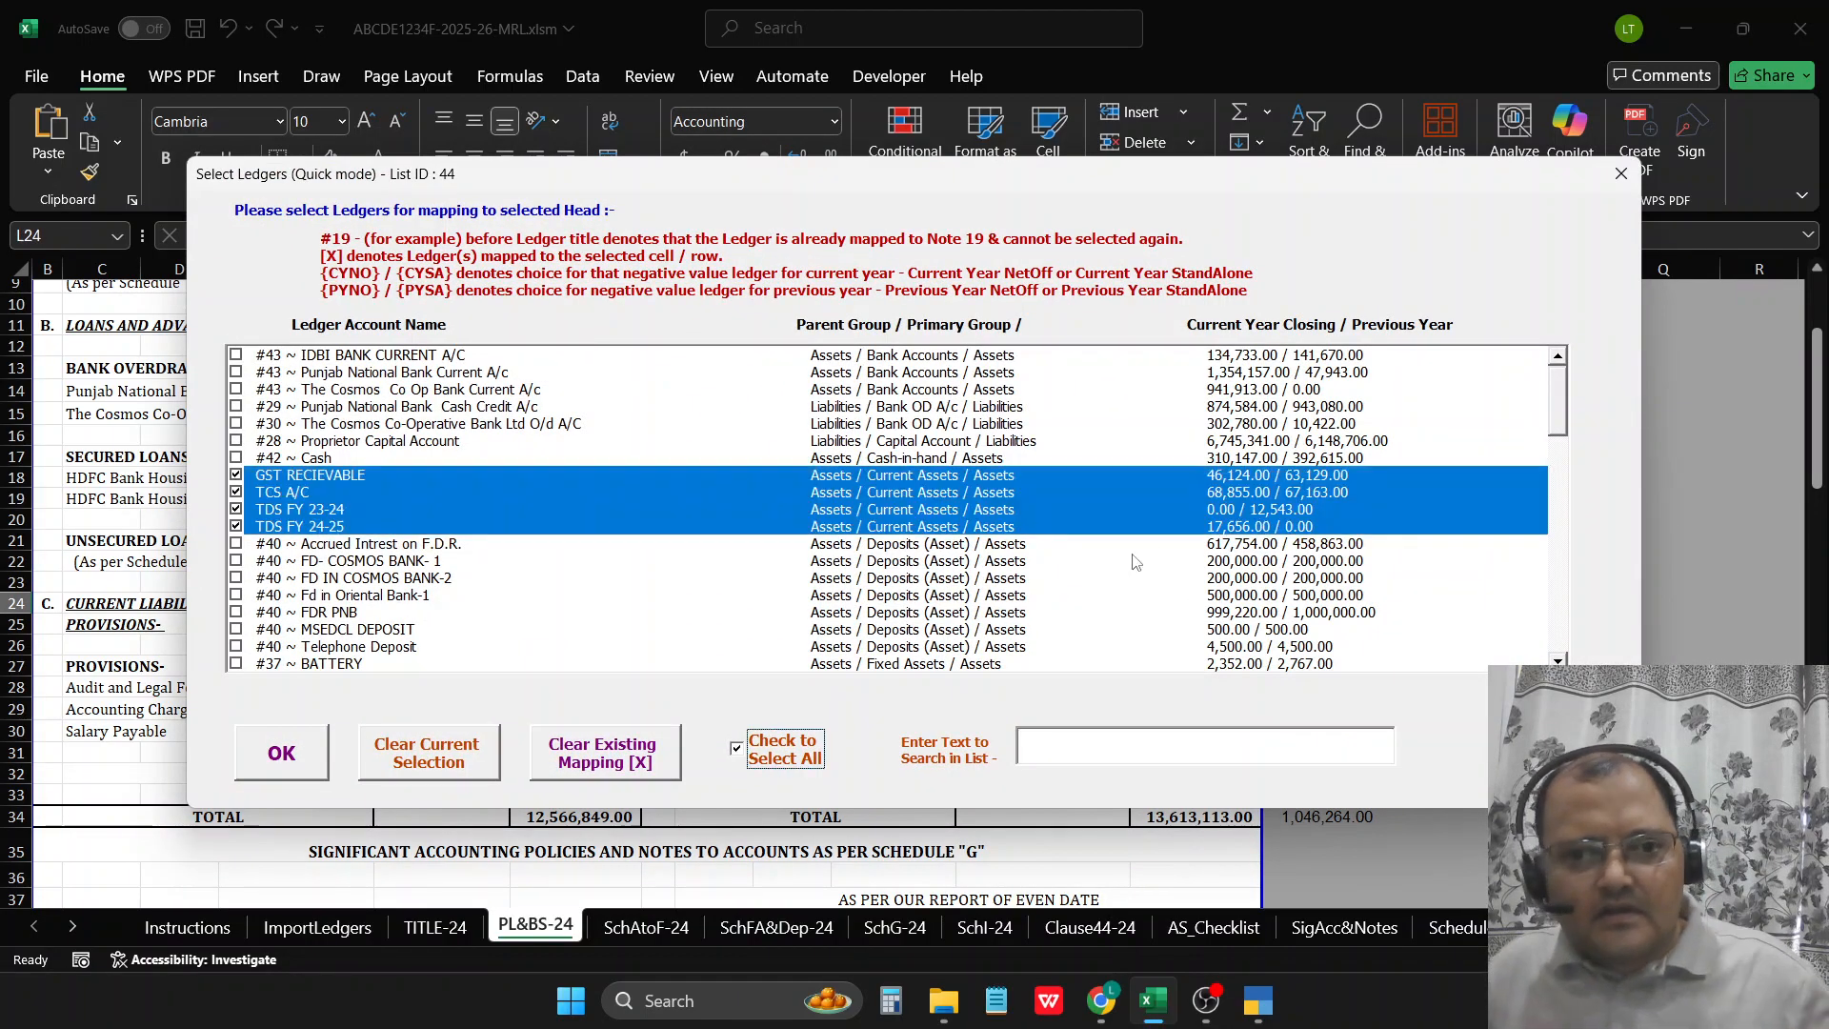
drag(1572, 391, 1551, 611)
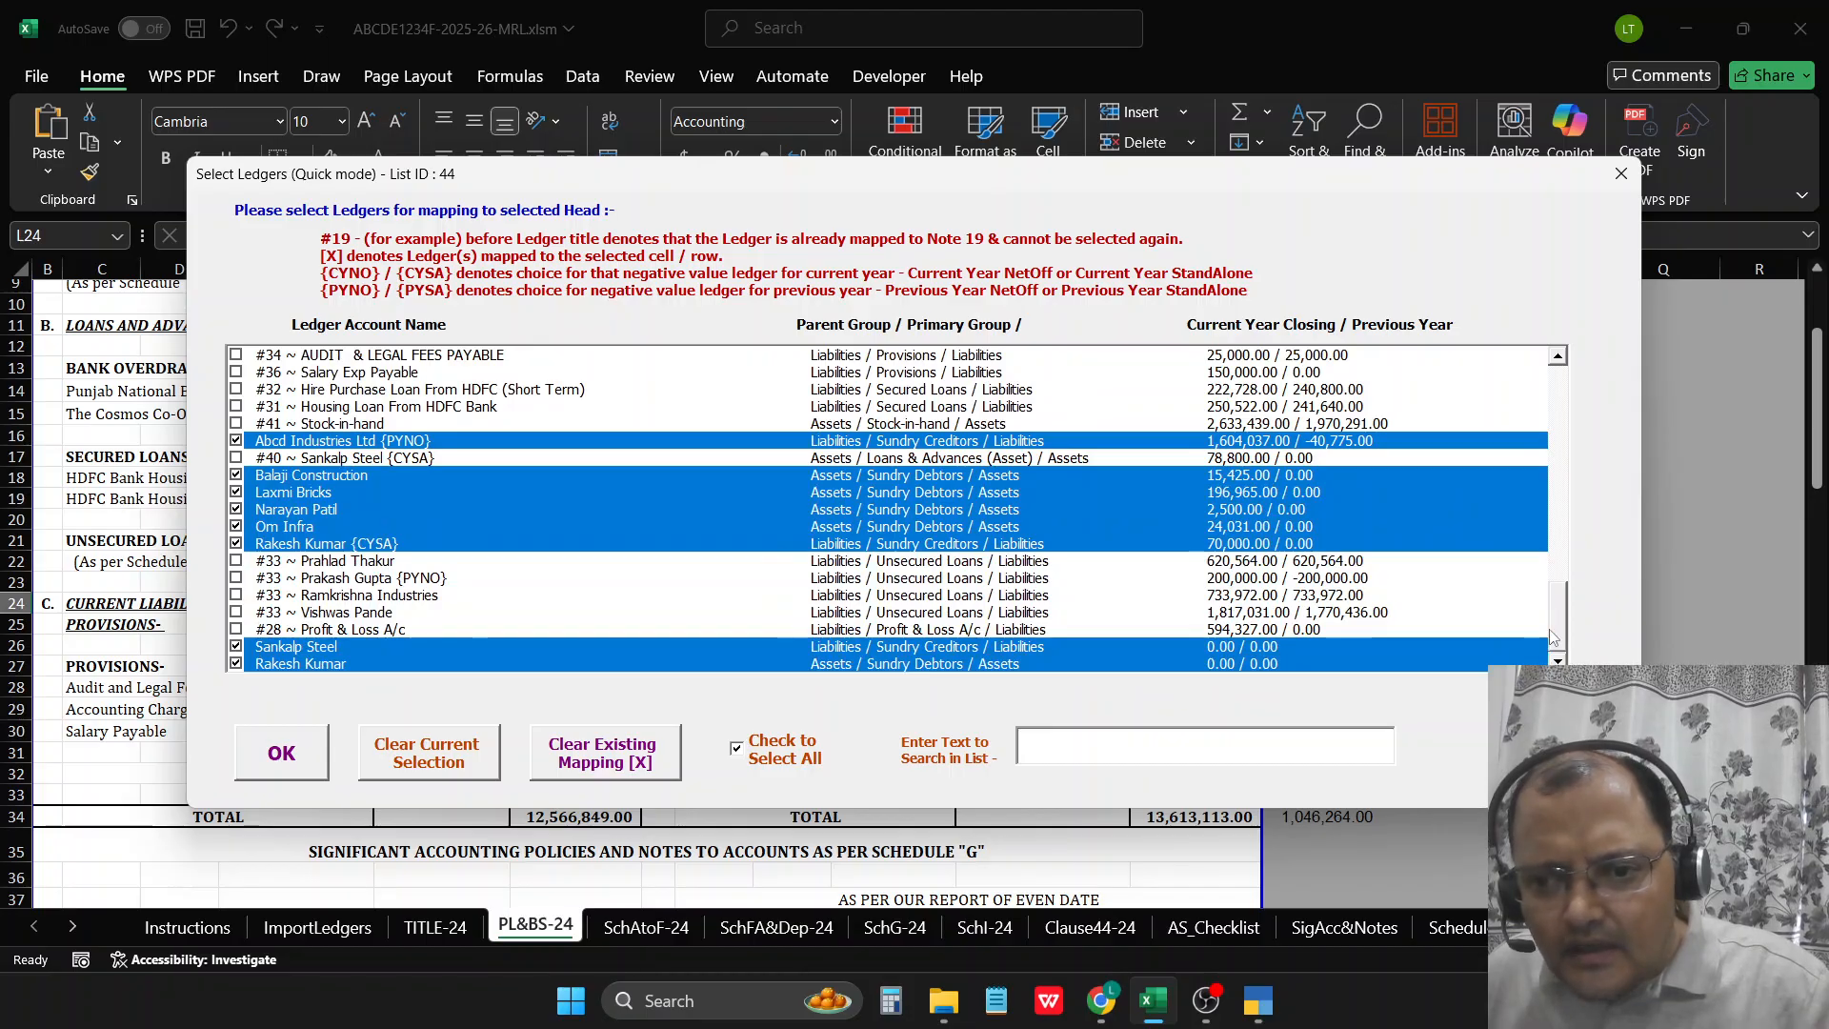
click(280, 753)
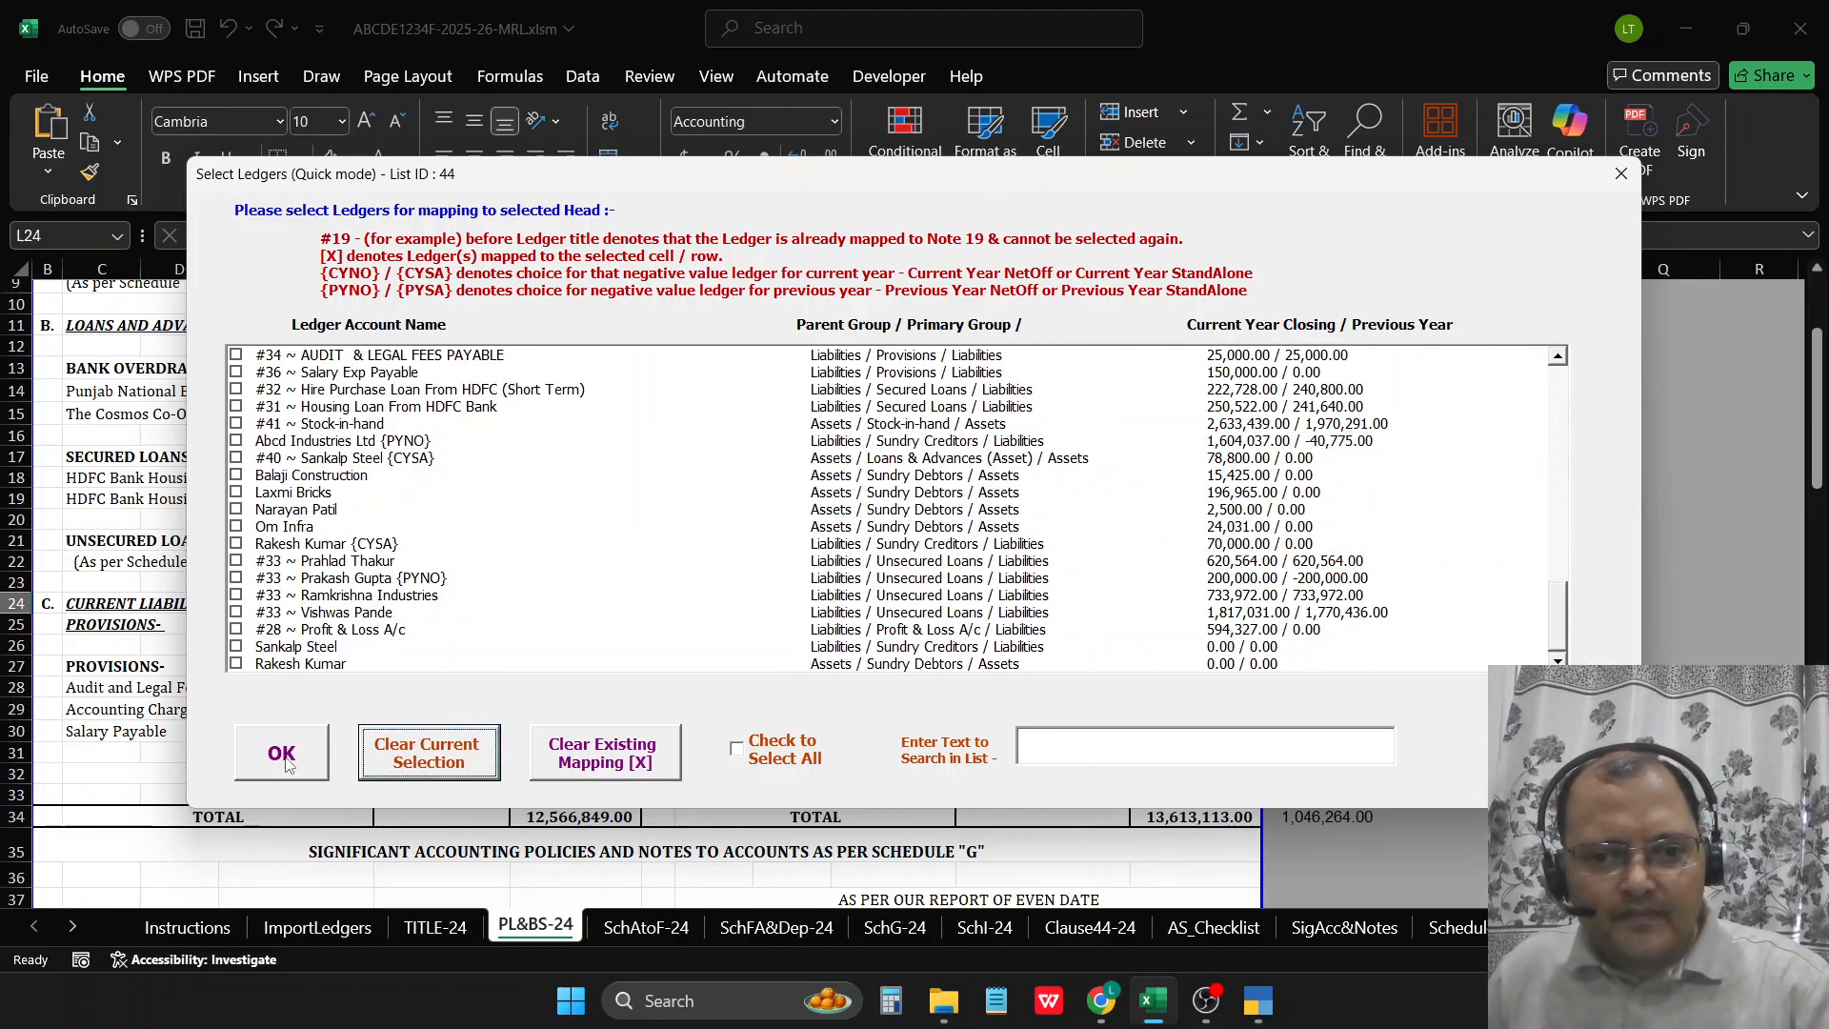
Step: Copy the CASH & BANK BALANCES heading and Cash in Hand label from I26:K27 to the blank rows at I23
click(758, 559)
key(Down)
key(Down)
click(727, 582)
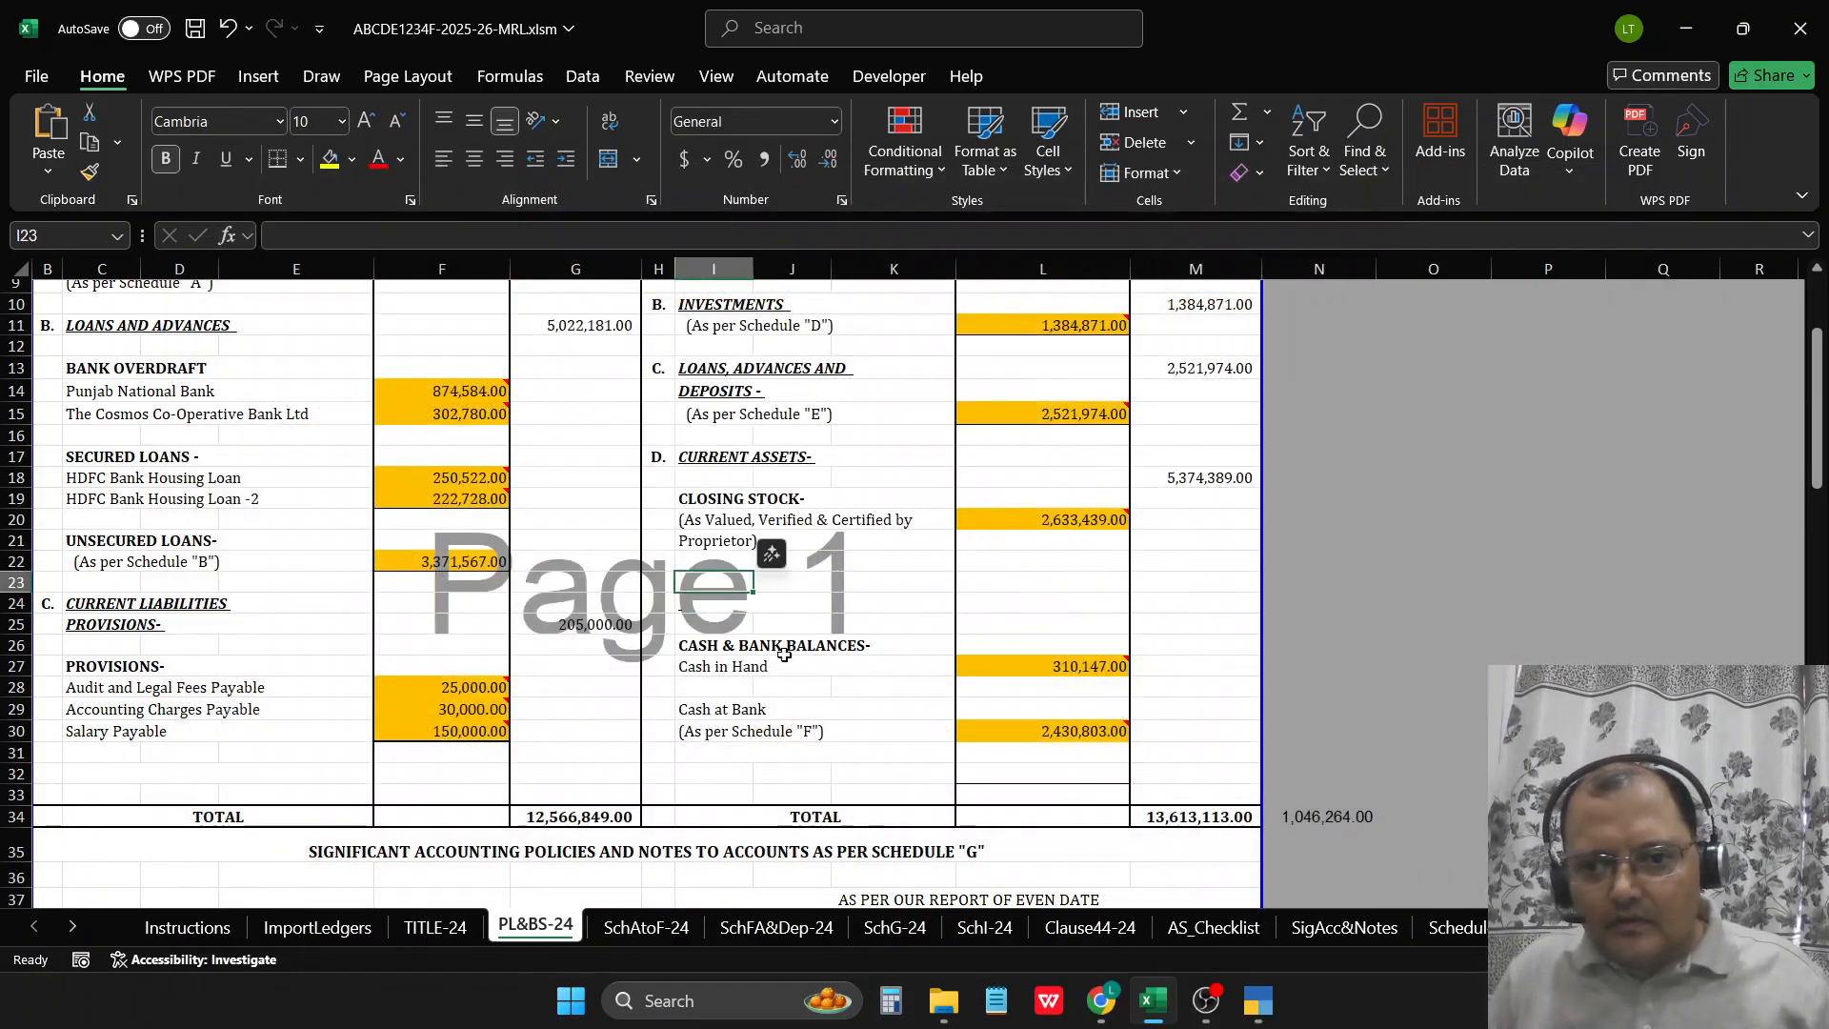
key(Down)
key(Down)
key(Down)
key(shift+Down)
key(shift+Right)
key(shift+Right)
key(ctrl+c)
key(Up)
key(Up)
key(Up)
key(ctrl+v)
key(Escape)
key(Down)
key(Up)
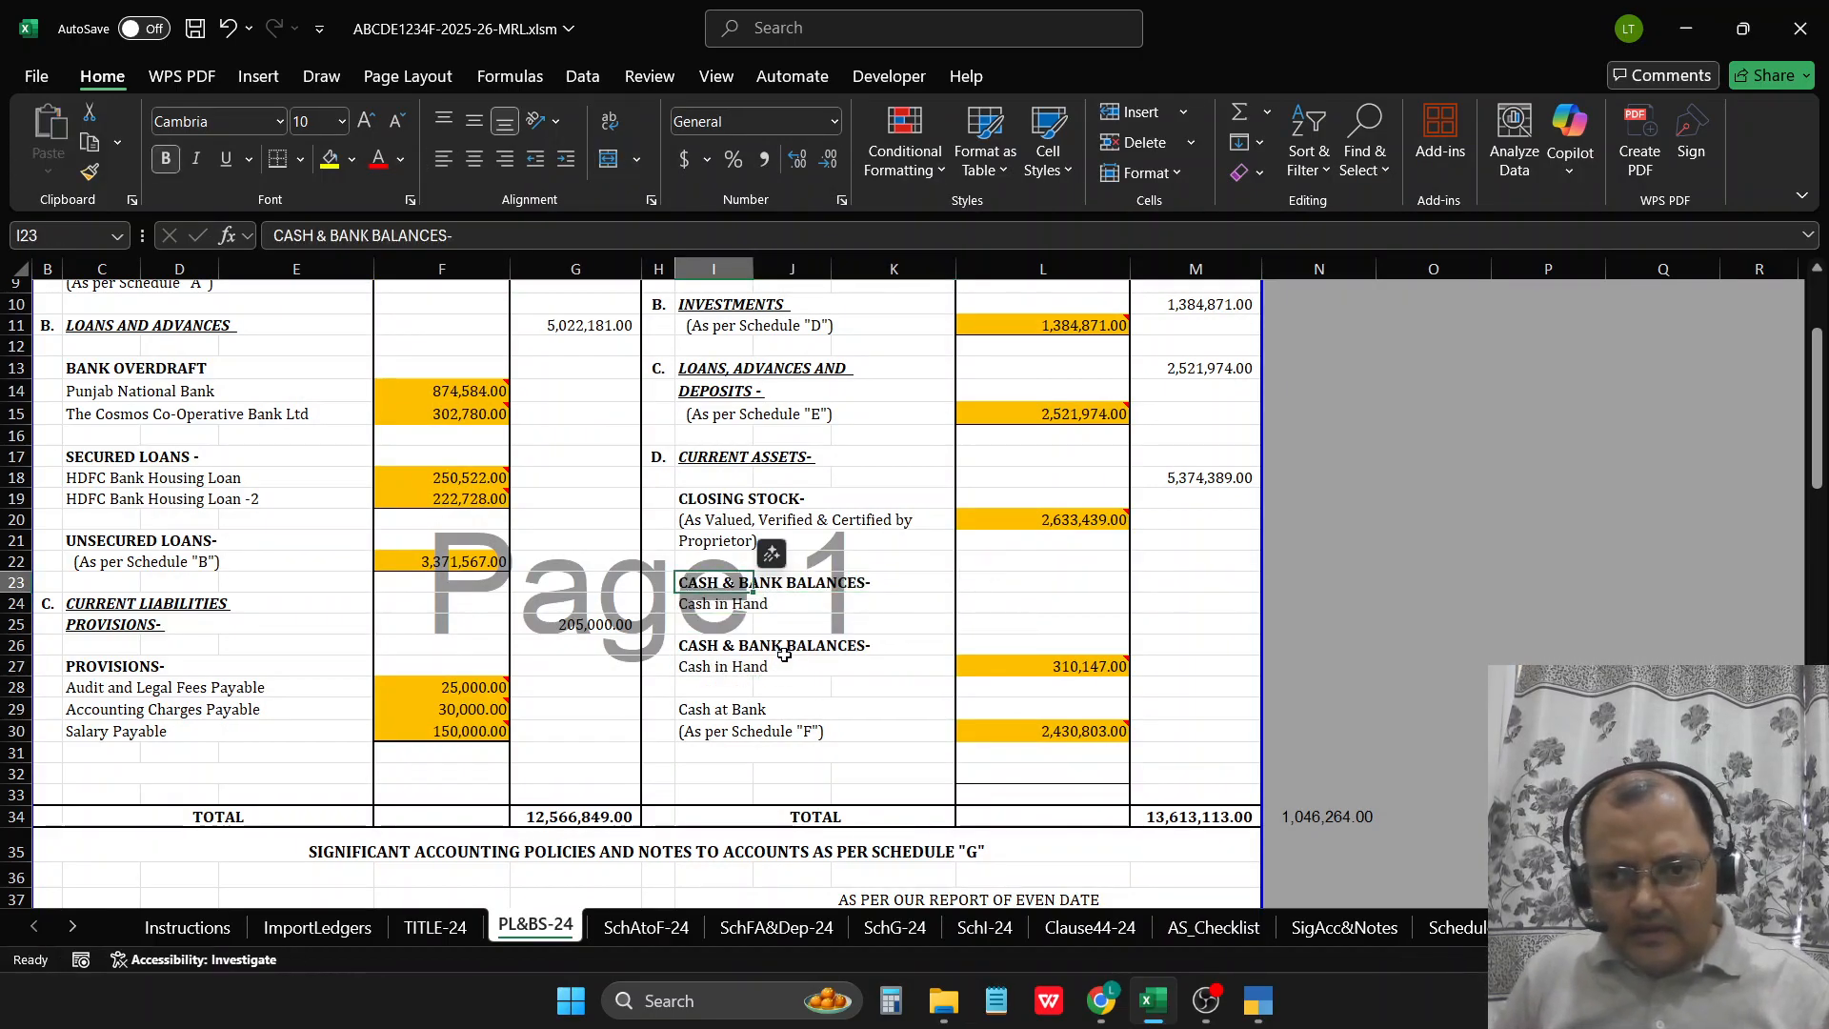
Step: Change the copied heading in I23 to "SUNDRY DEBTORS -" and clear the Cash in Hand label in I24
key(Caps_Lock)
text(SUNDR)
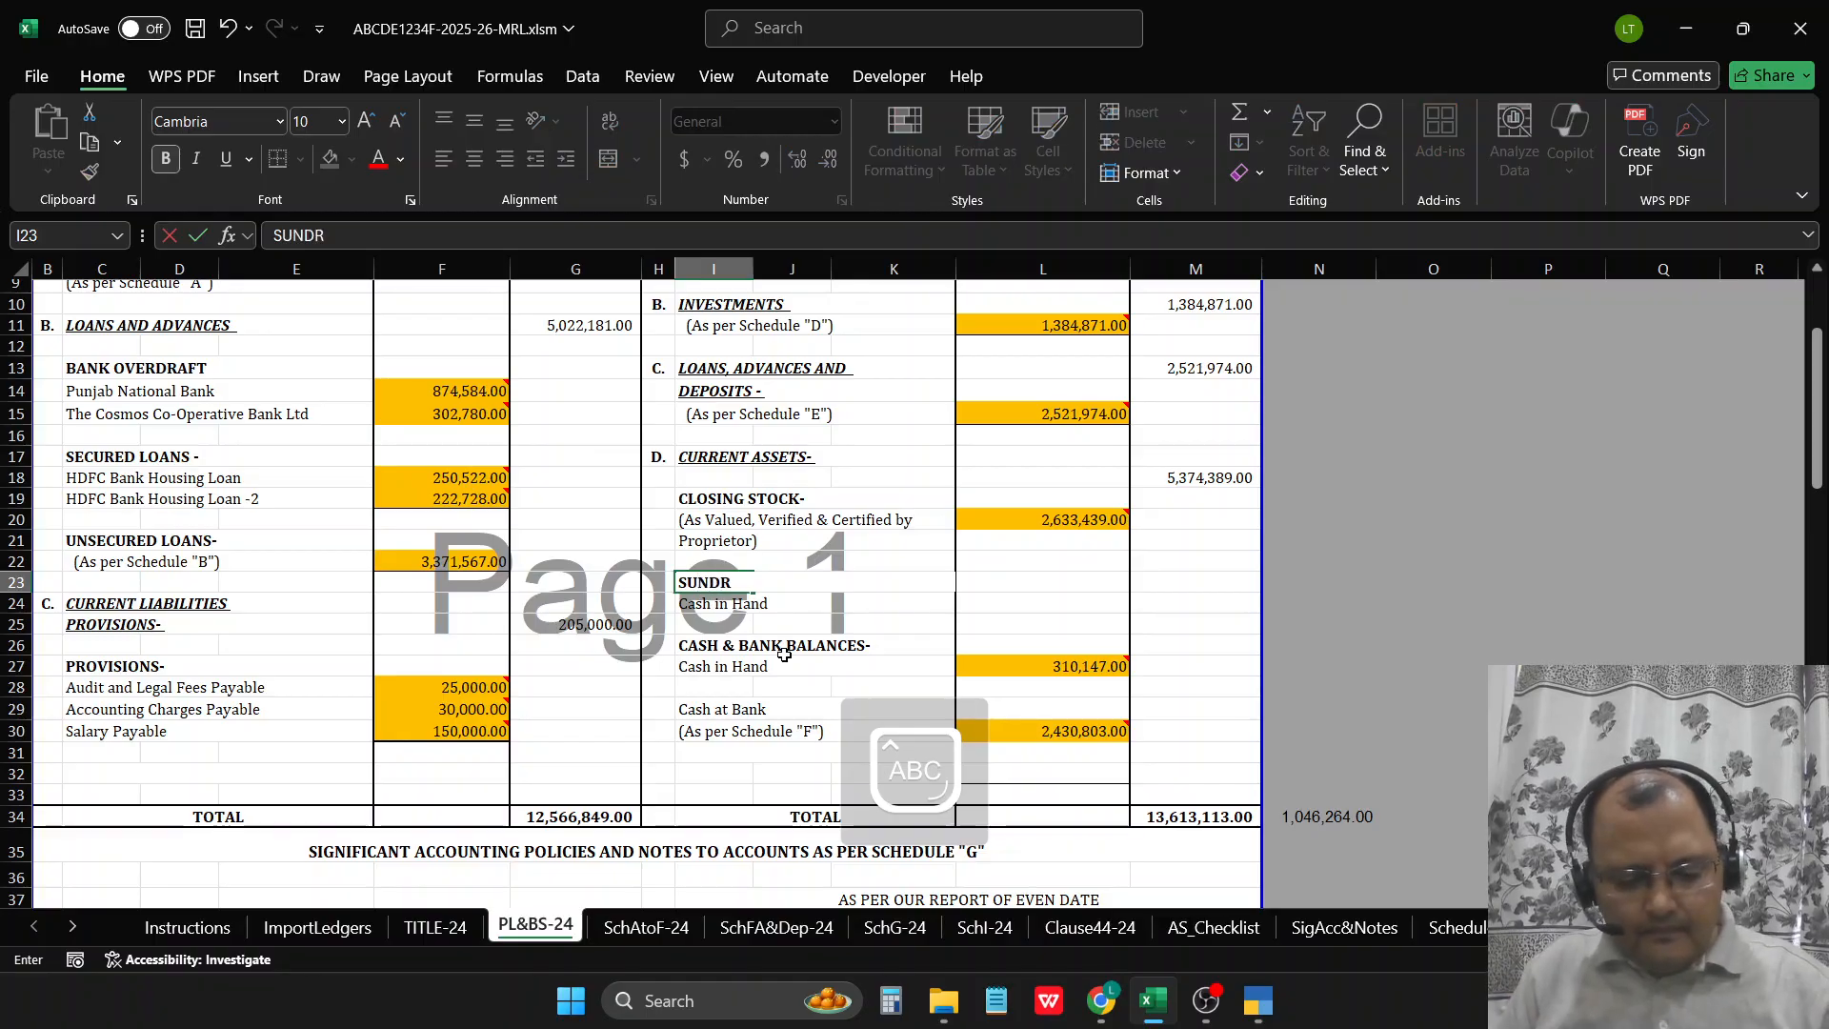
text(Y DEBTORS -)
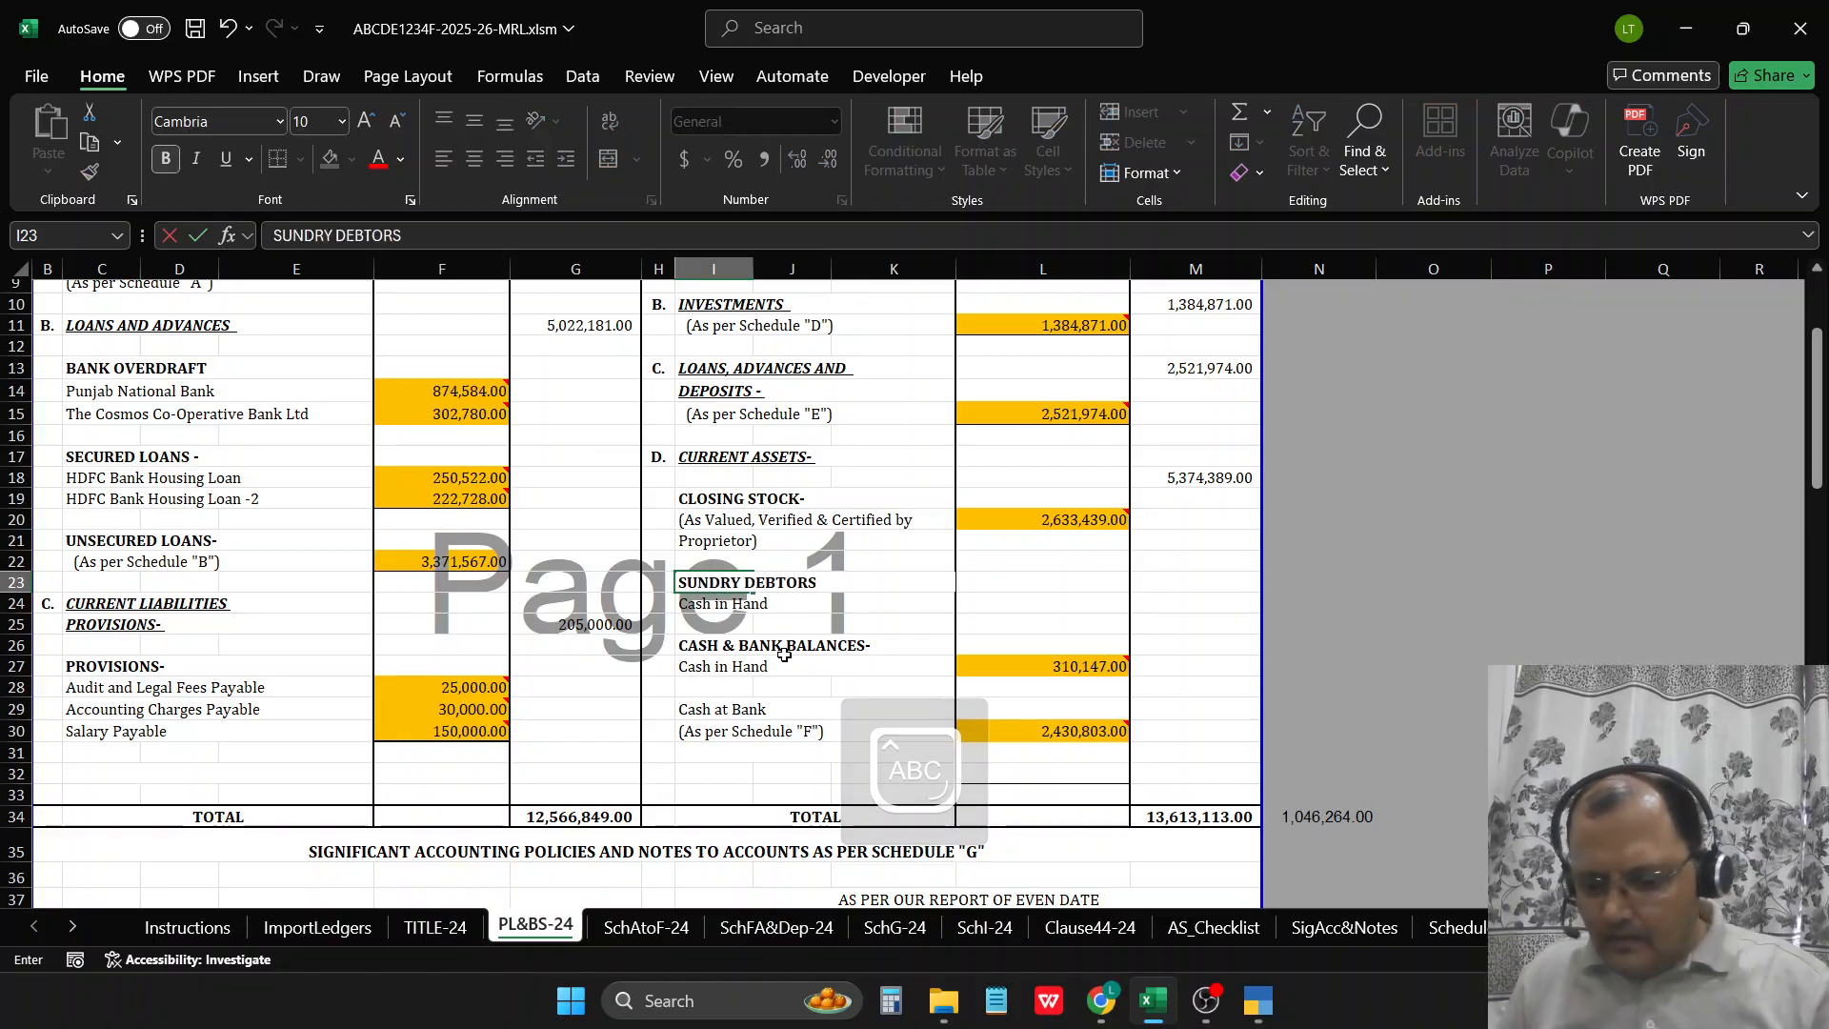
key(Return)
key(Delete)
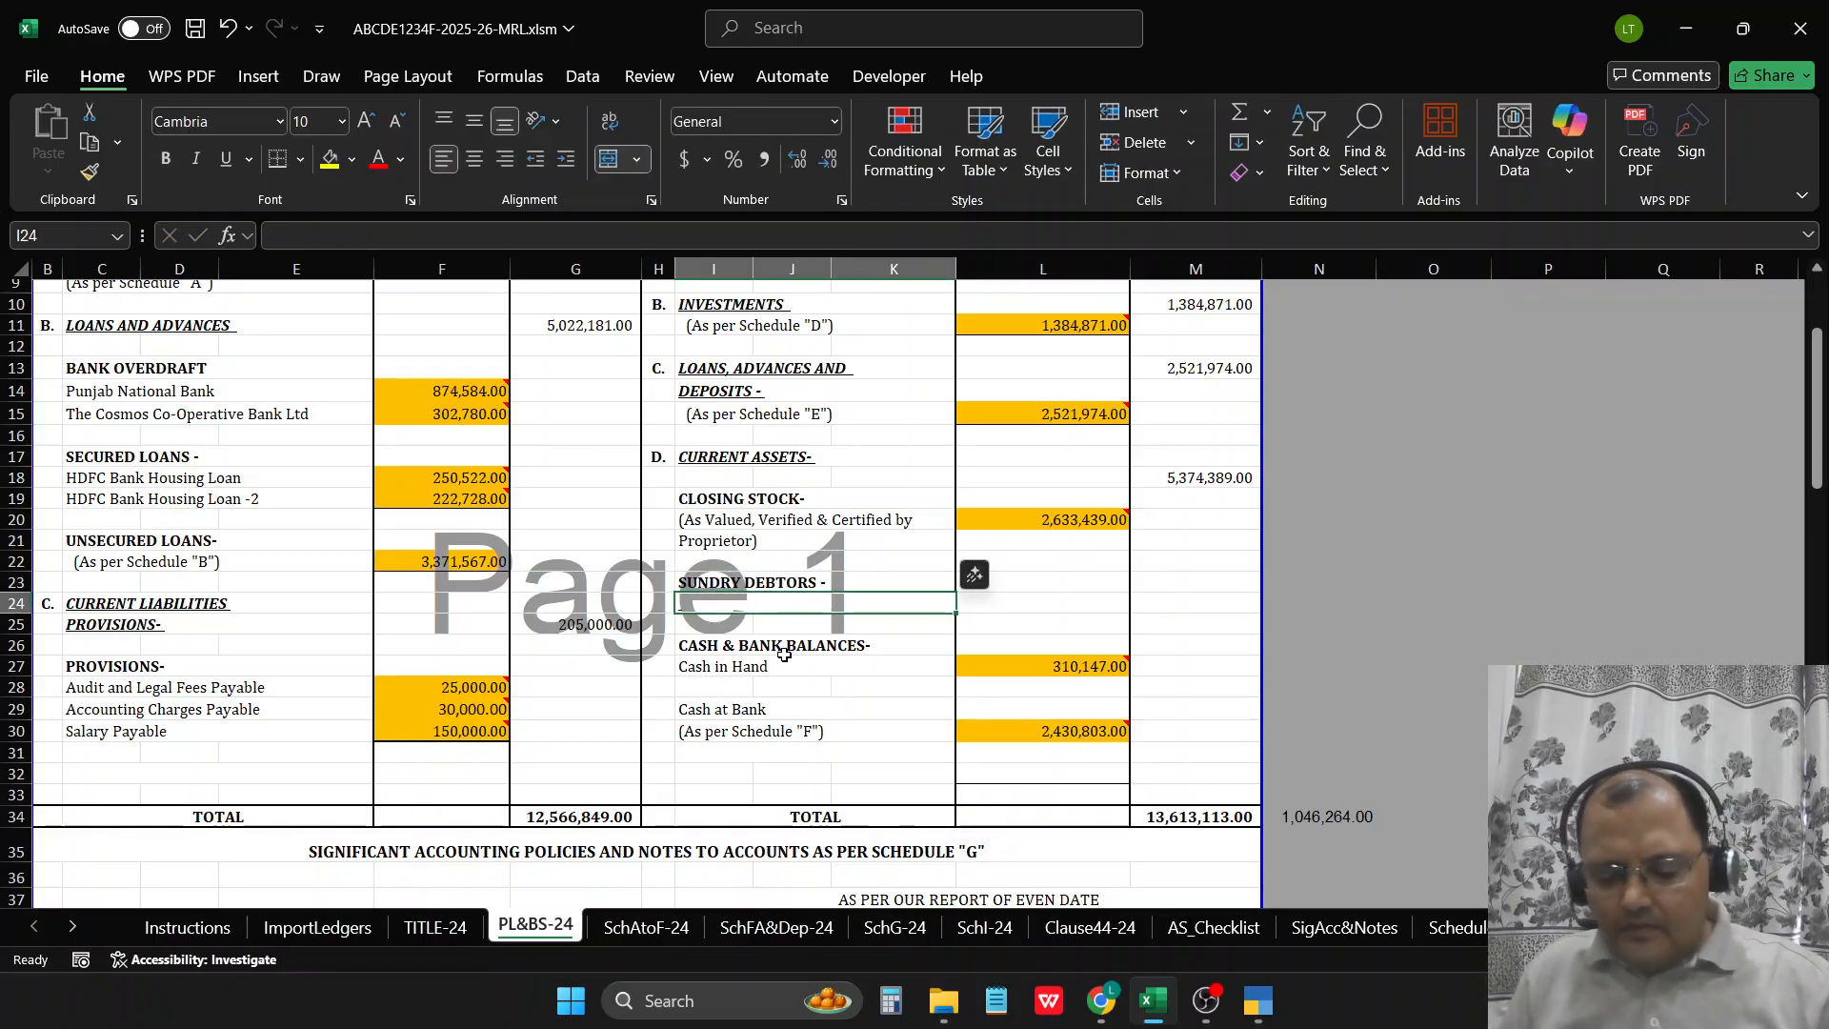
Step: Copy the (As per Schedule "F") reference from I30 to I24 under the Sundry Debtors heading
key(Down)
key(Down)
key(Down)
key(Down)
key(Down)
key(Down)
key(ctrl+c)
key(Up)
key(Up)
key(Up)
key(Up)
key(Up)
key(Up)
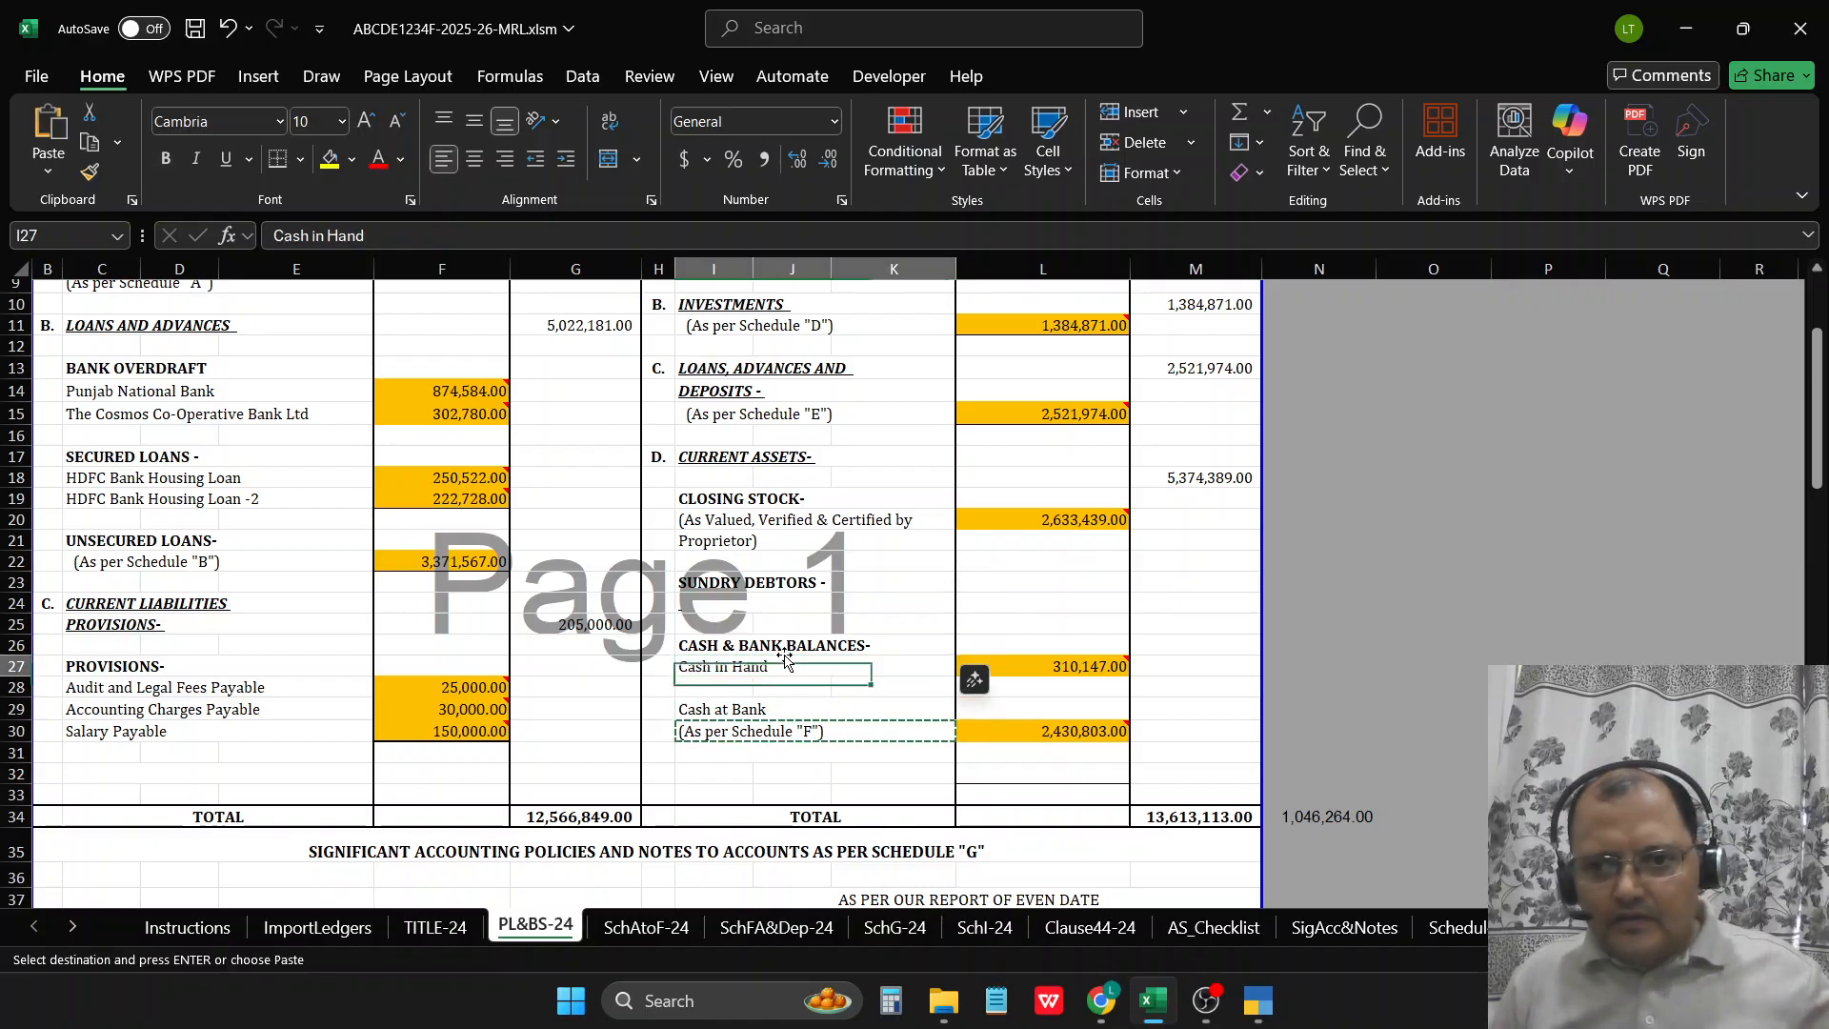
key(ctrl+v)
key(Escape)
Step: Map all the ledgers filtered by 'DEB' to the Sundry Debtors amount in L23
key(Right)
key(Up)
key(ctrl+q)
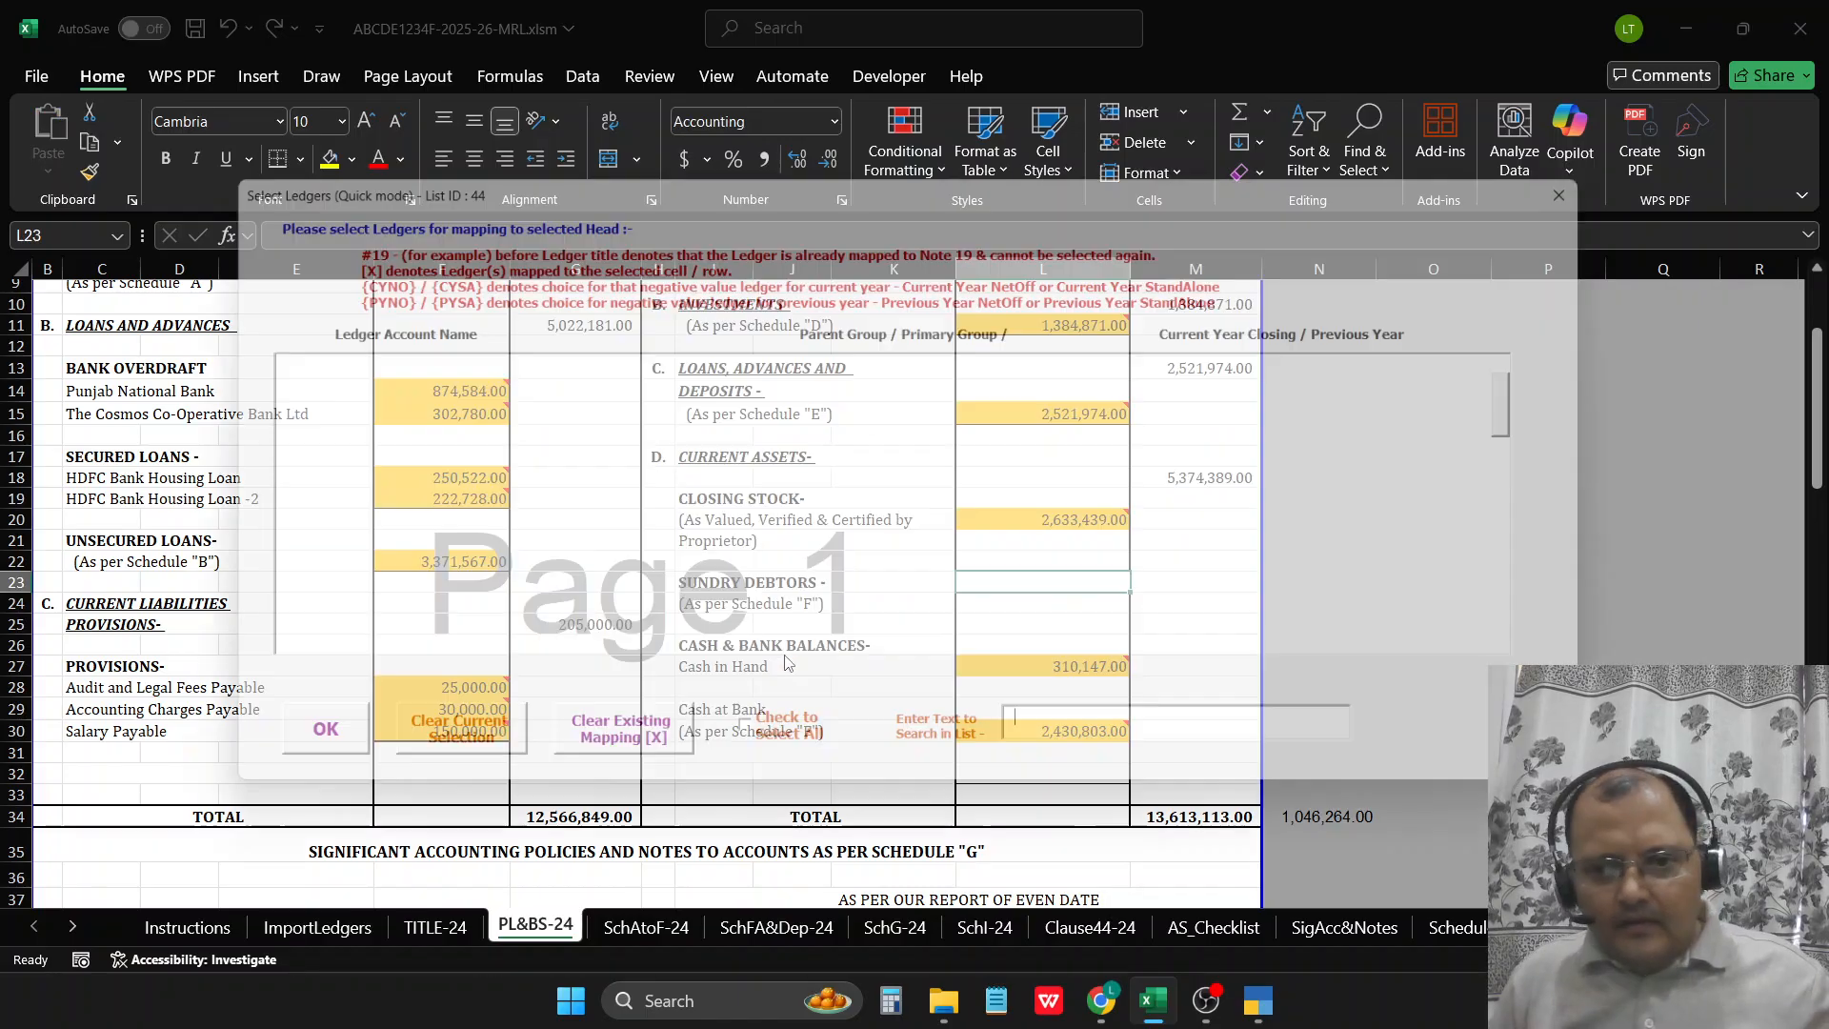
text(DEB)
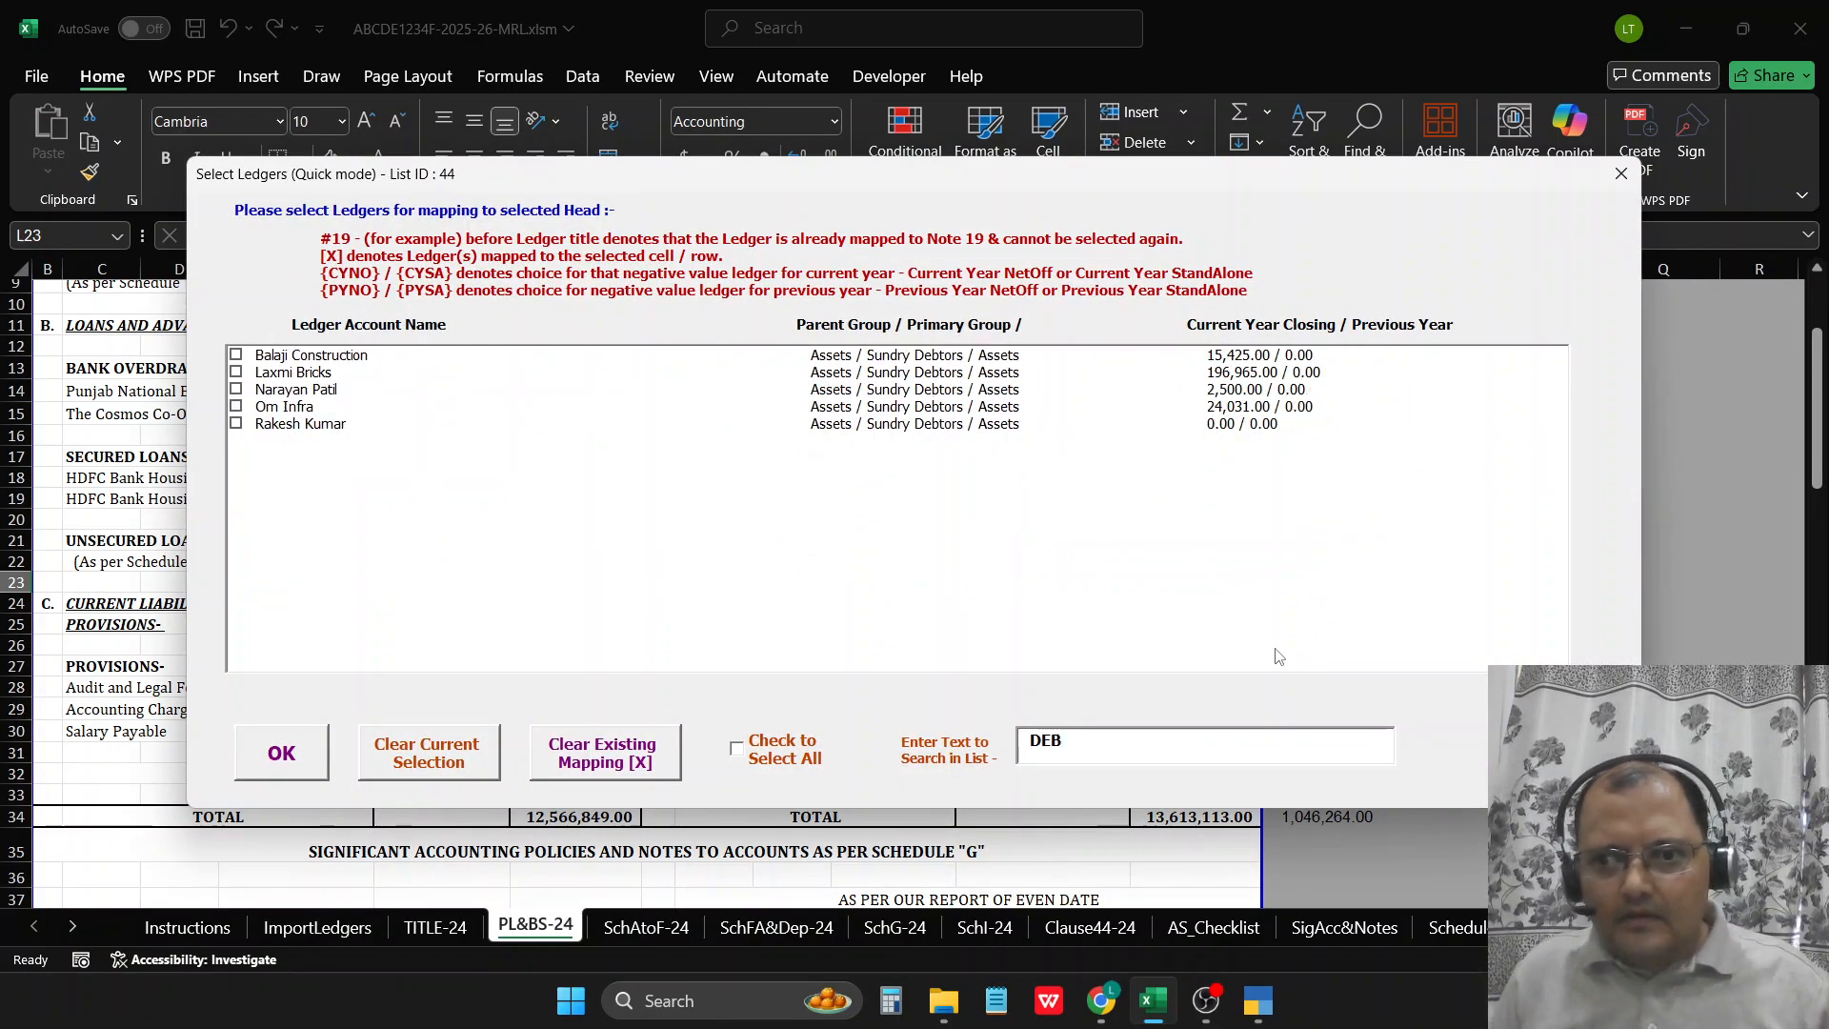
click(761, 760)
click(268, 751)
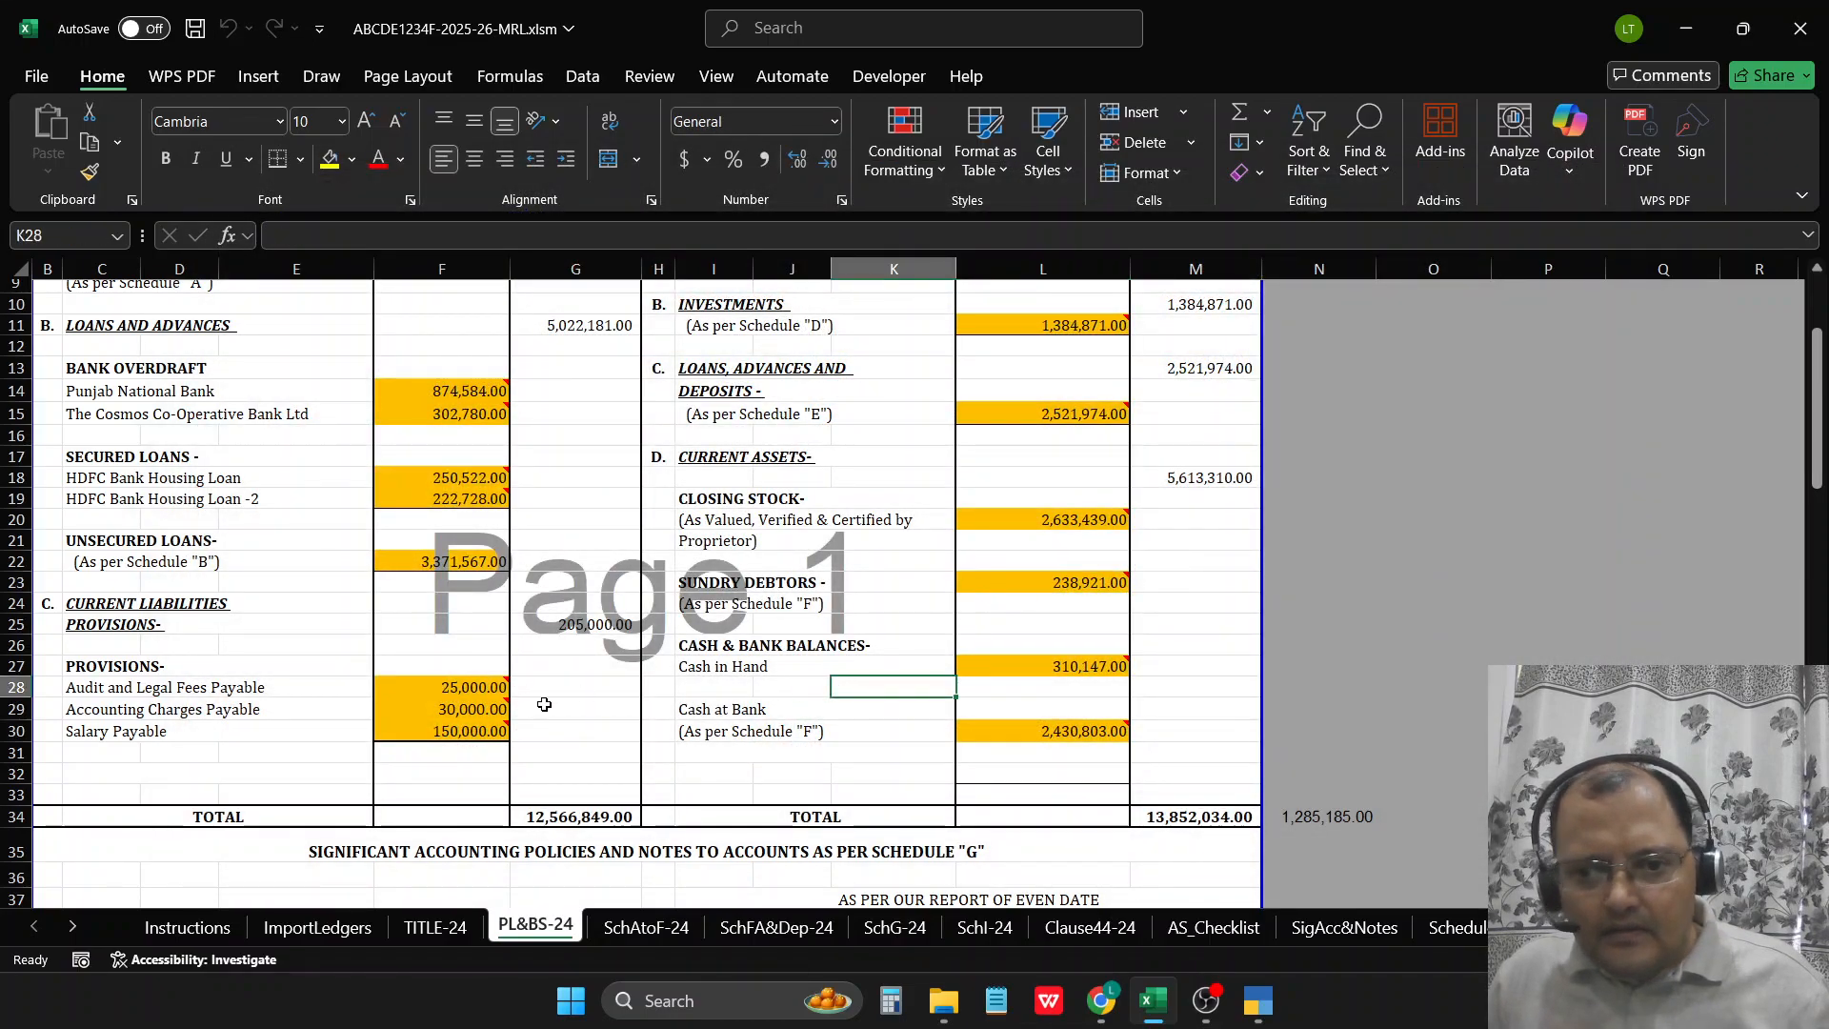
Step: Add the GST RECIEVABLE, TCS A/C, TDS FY 23-24 and TDS FY 24-25 ledgers to the Schedule "E" mapping in L15
scroll(544, 706, up, 1)
scroll(633, 552, down, 2)
click(726, 646)
scroll(959, 514, up, 2)
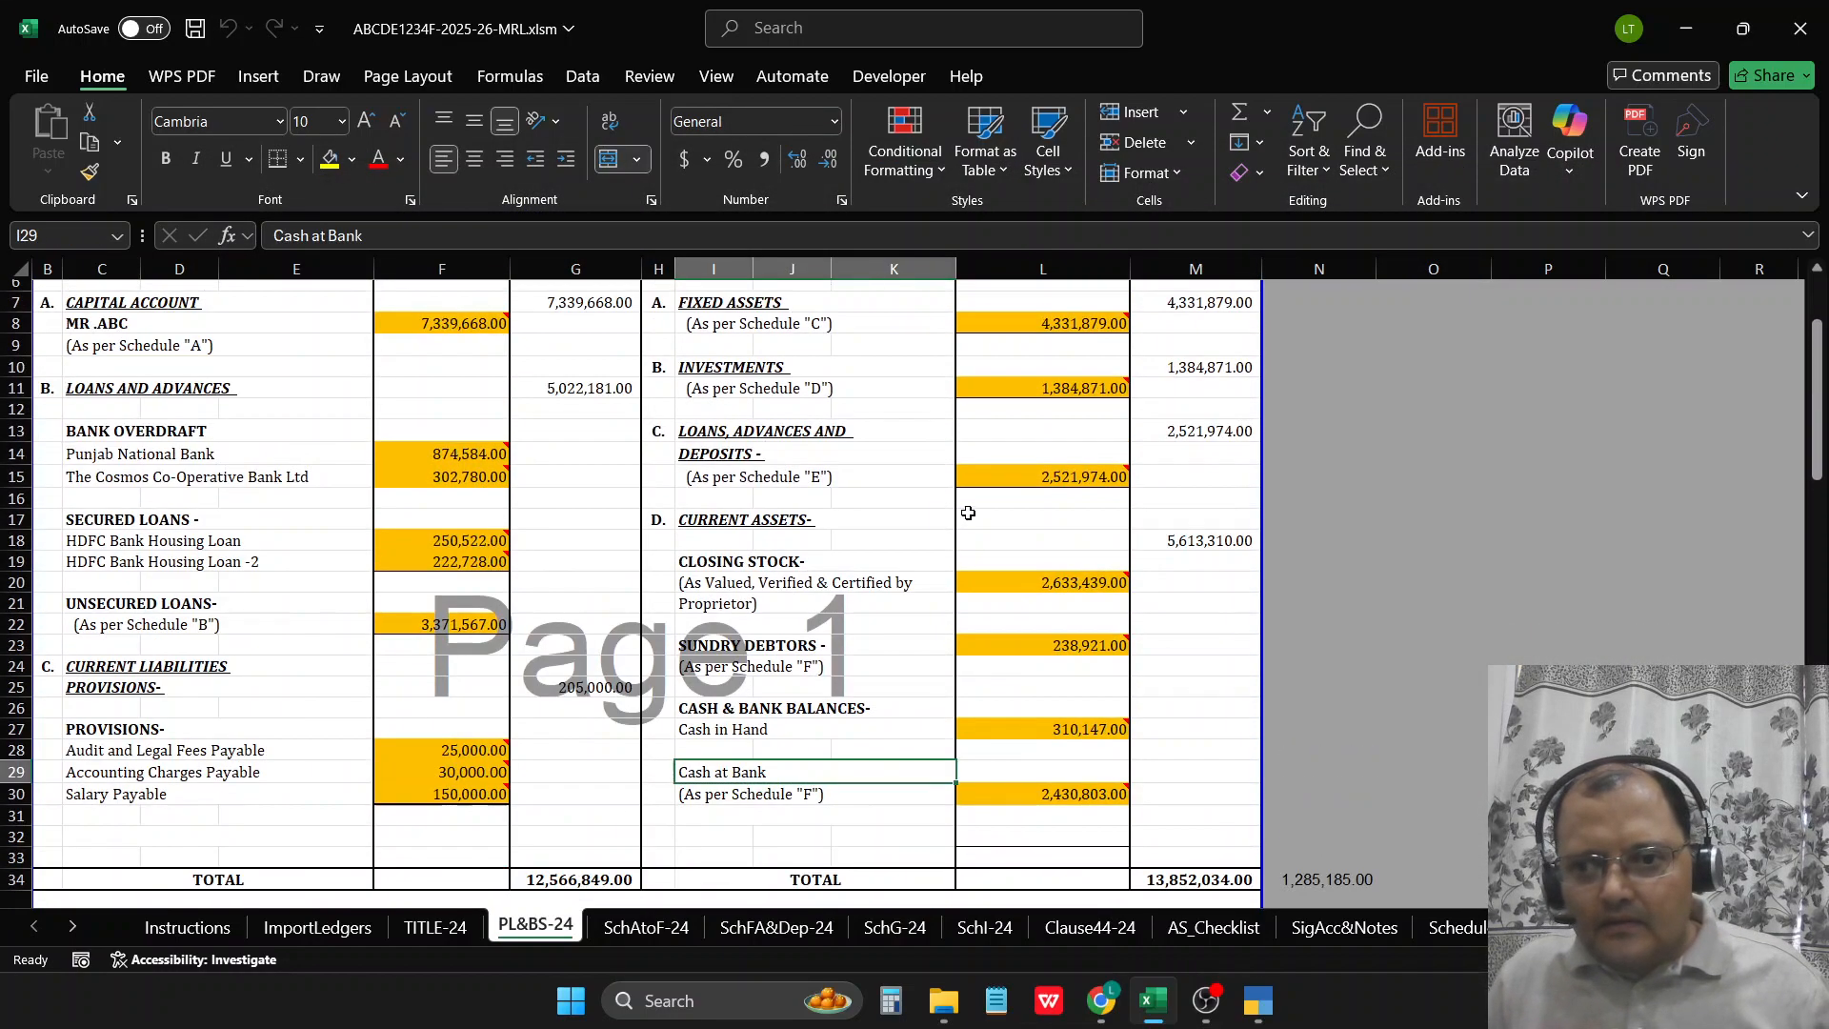
click(938, 405)
click(941, 451)
click(1026, 475)
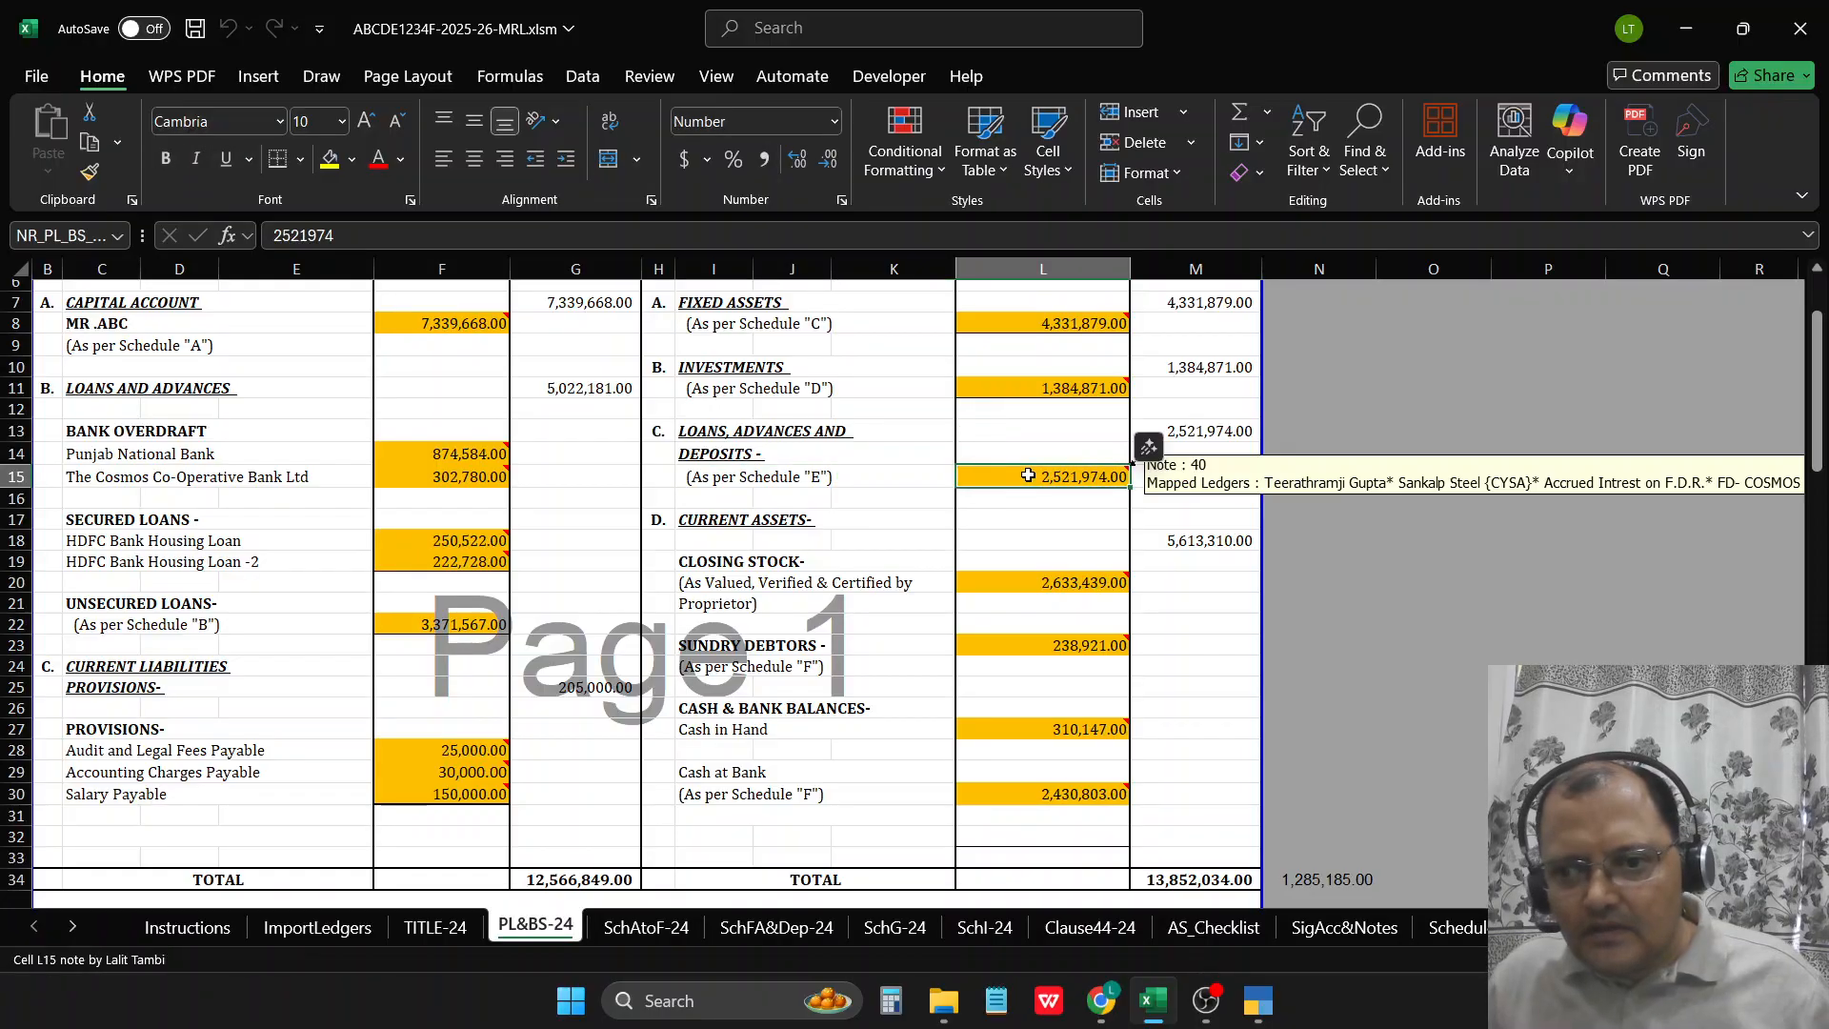
key(ctrl+m)
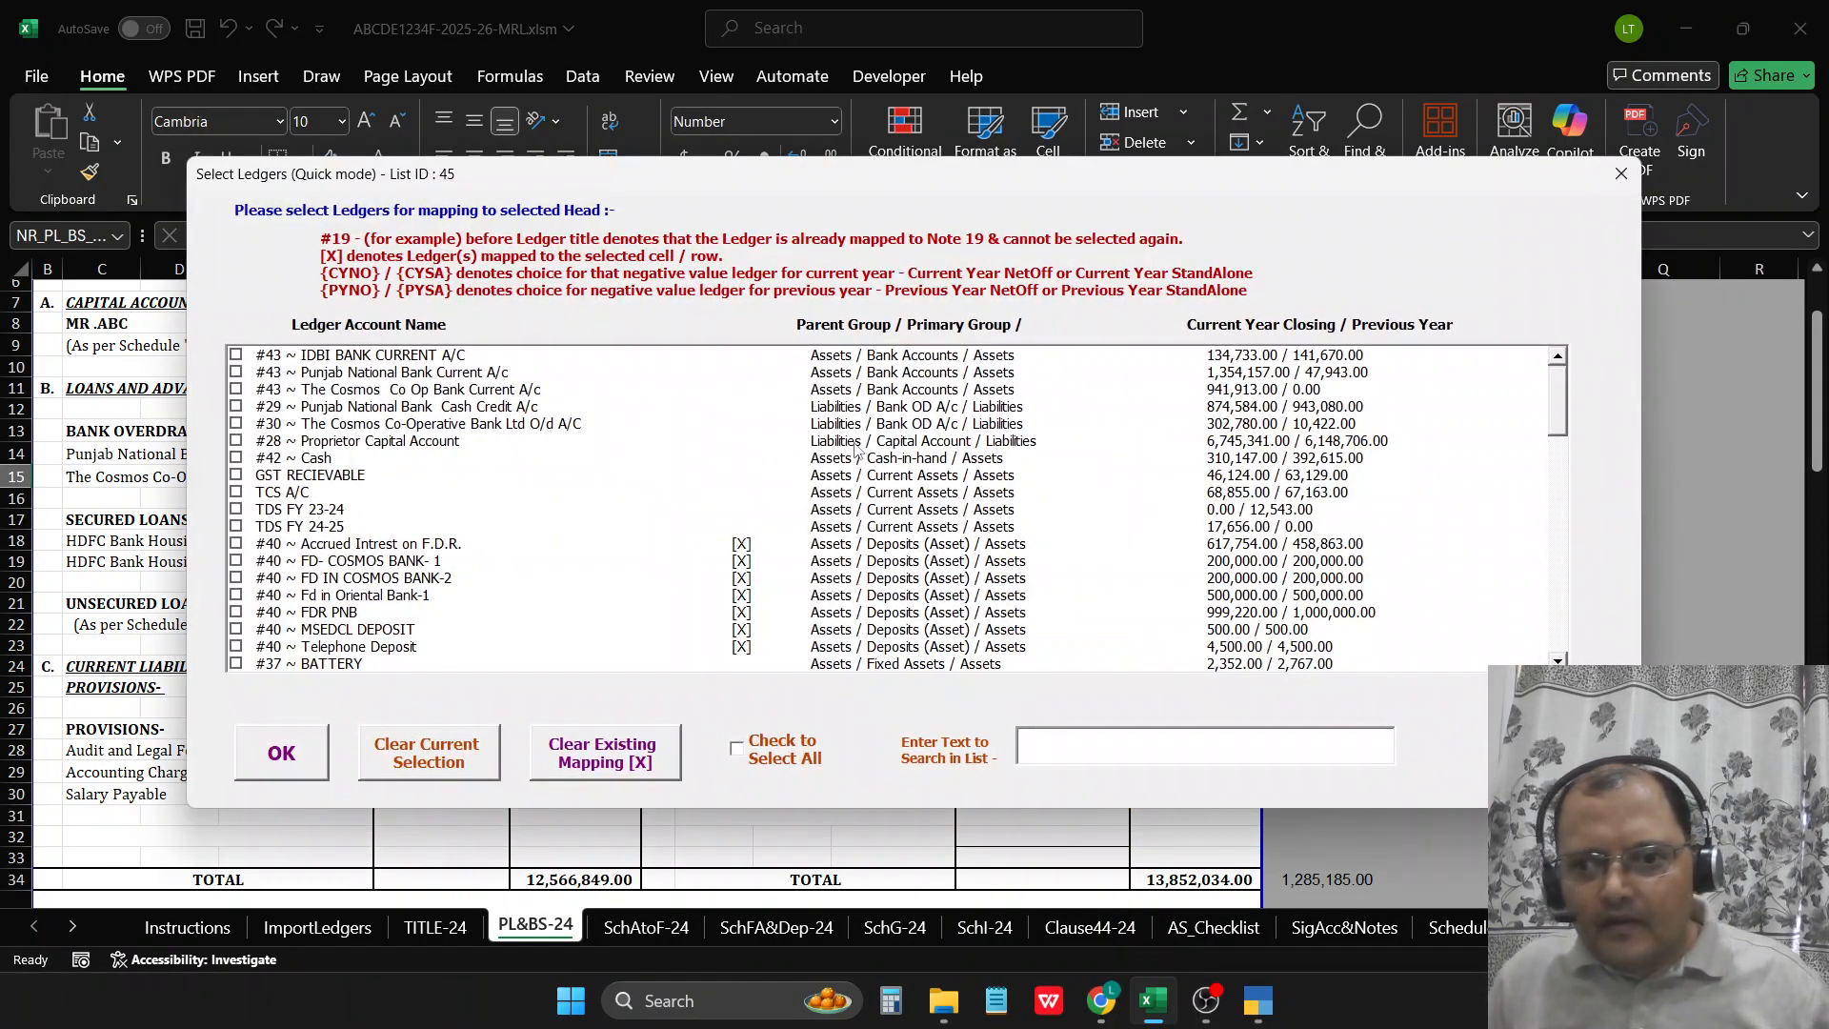
drag(271, 478, 276, 530)
click(299, 754)
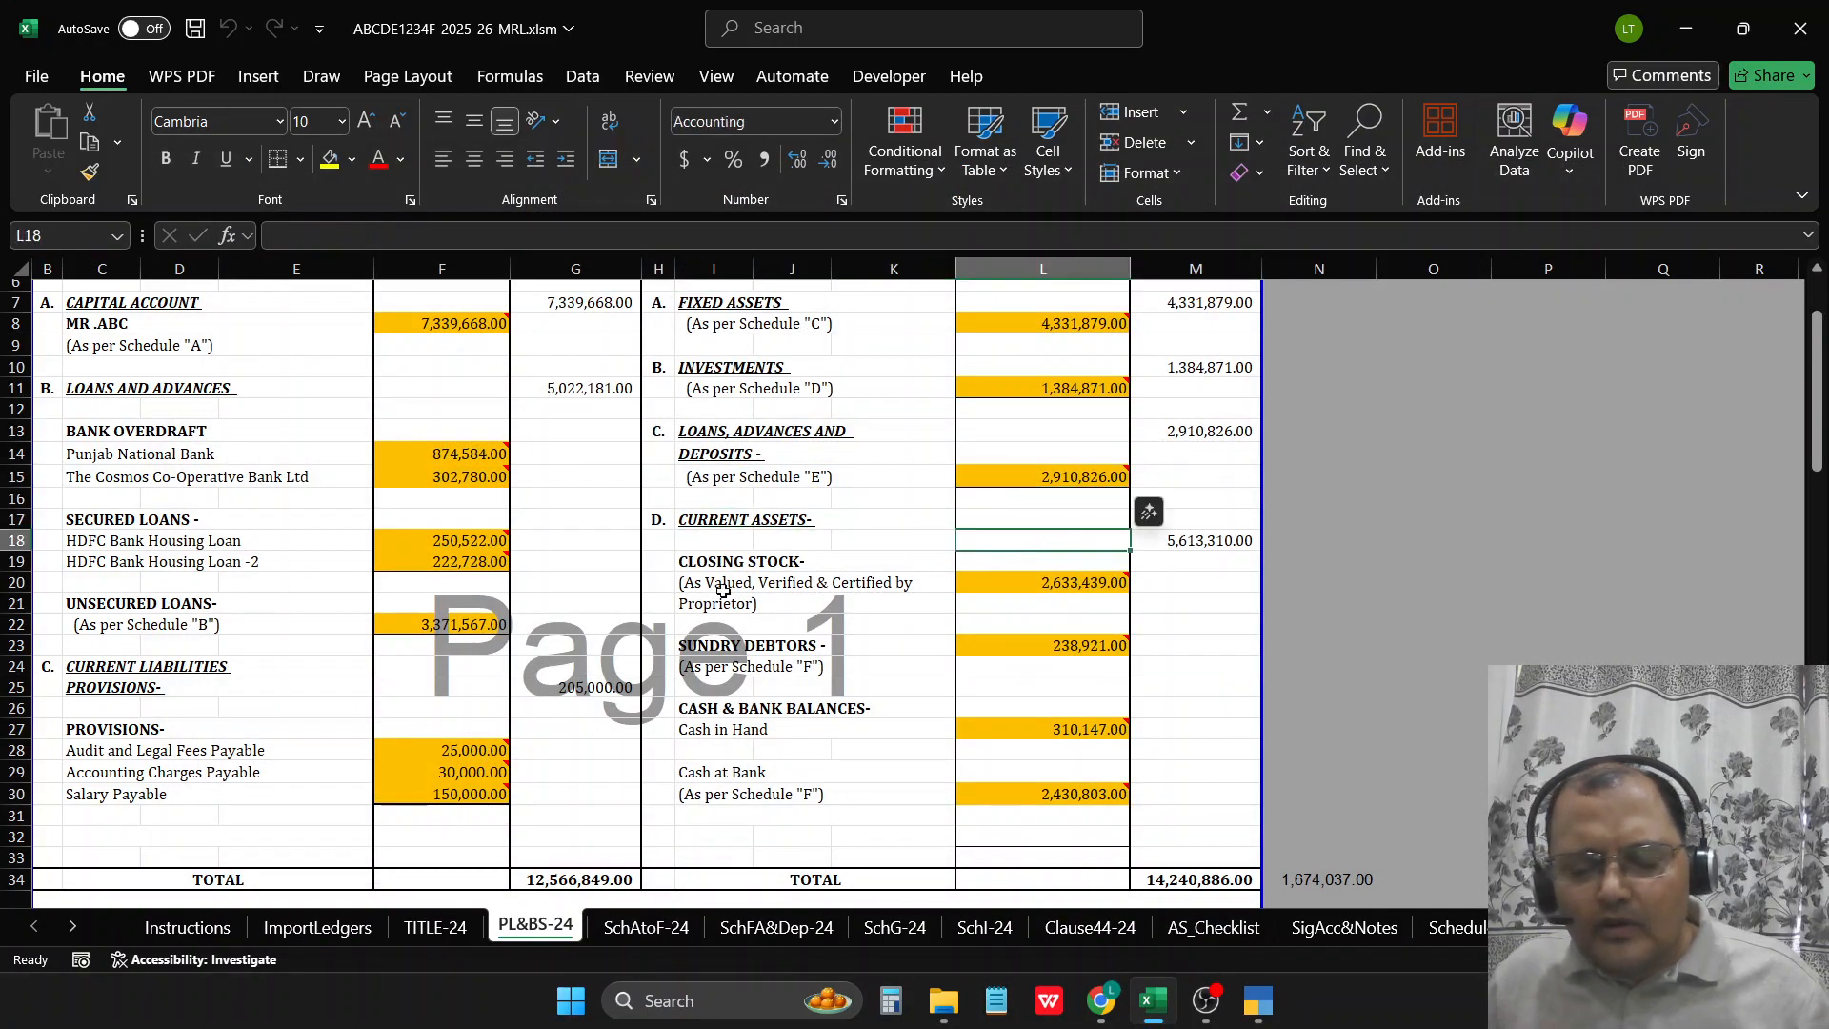
Step: Insert three blank rows above the bold PROVISIONS- heading in row 27
scroll(444, 481, down, 5)
scroll(486, 442, up, 3)
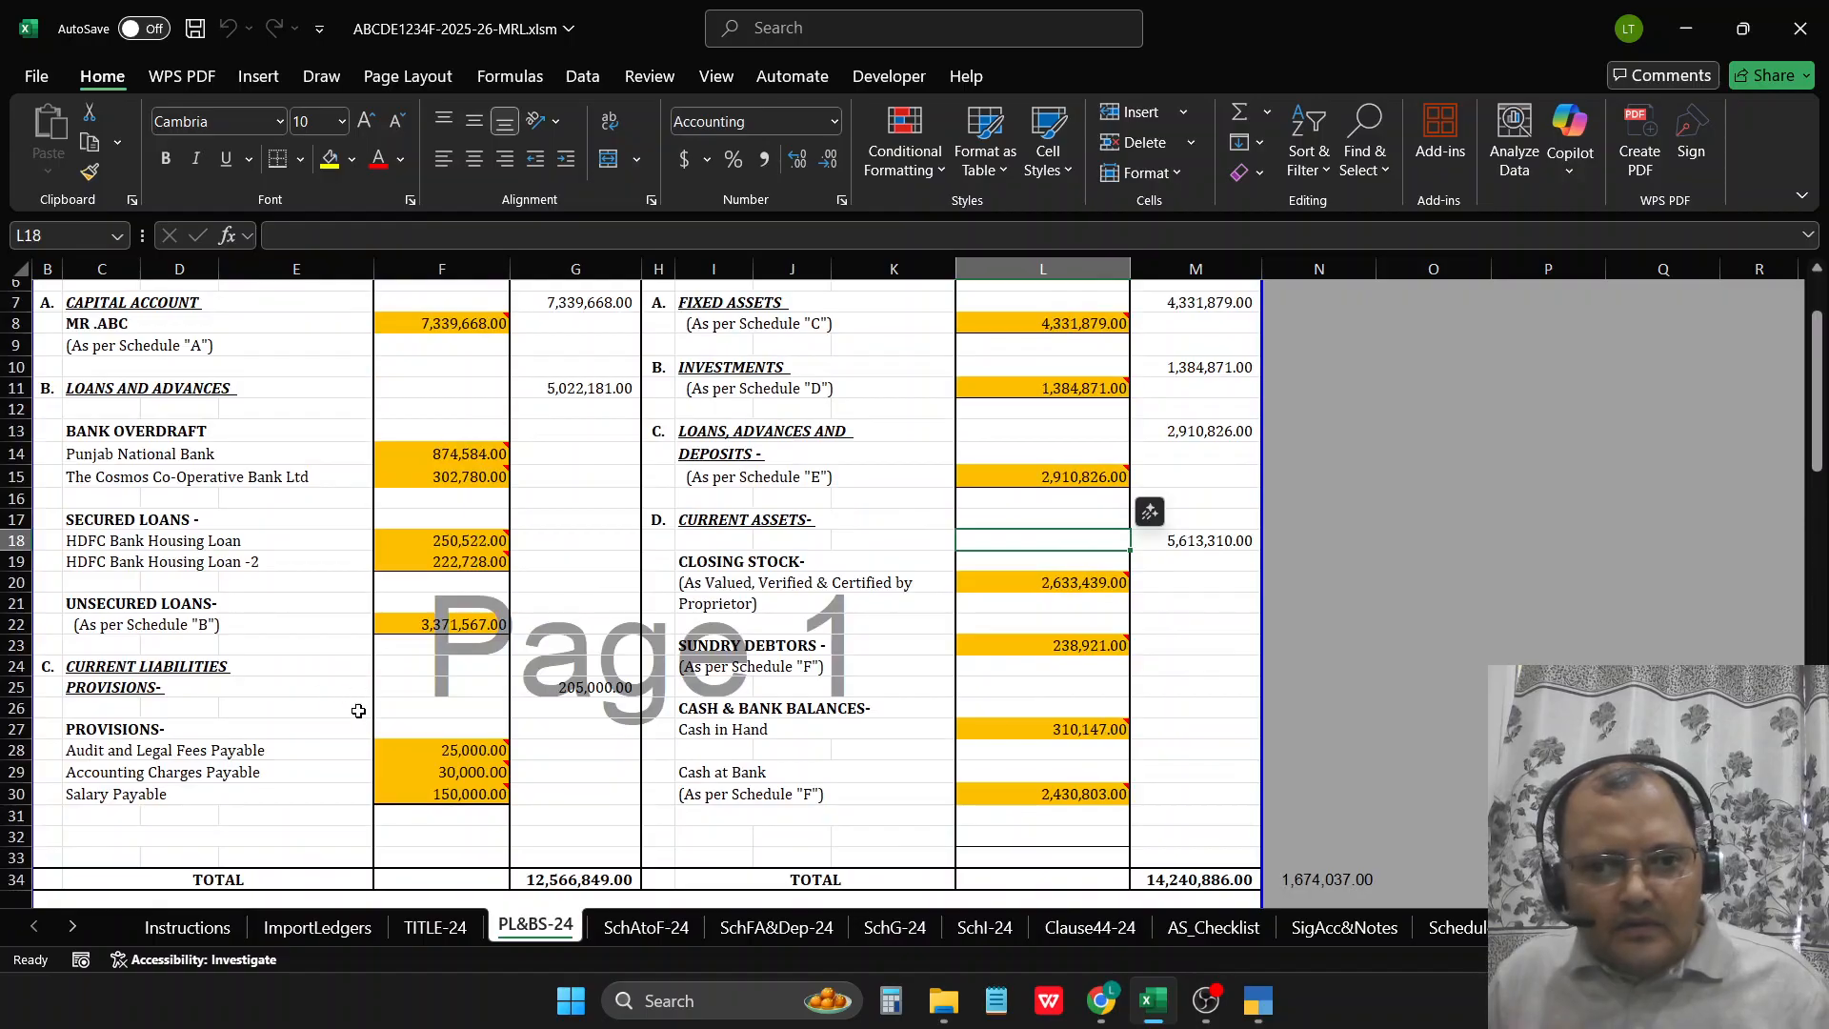
scroll(185, 641, down, 1)
click(185, 641)
scroll(266, 657, down, 1)
click(143, 649)
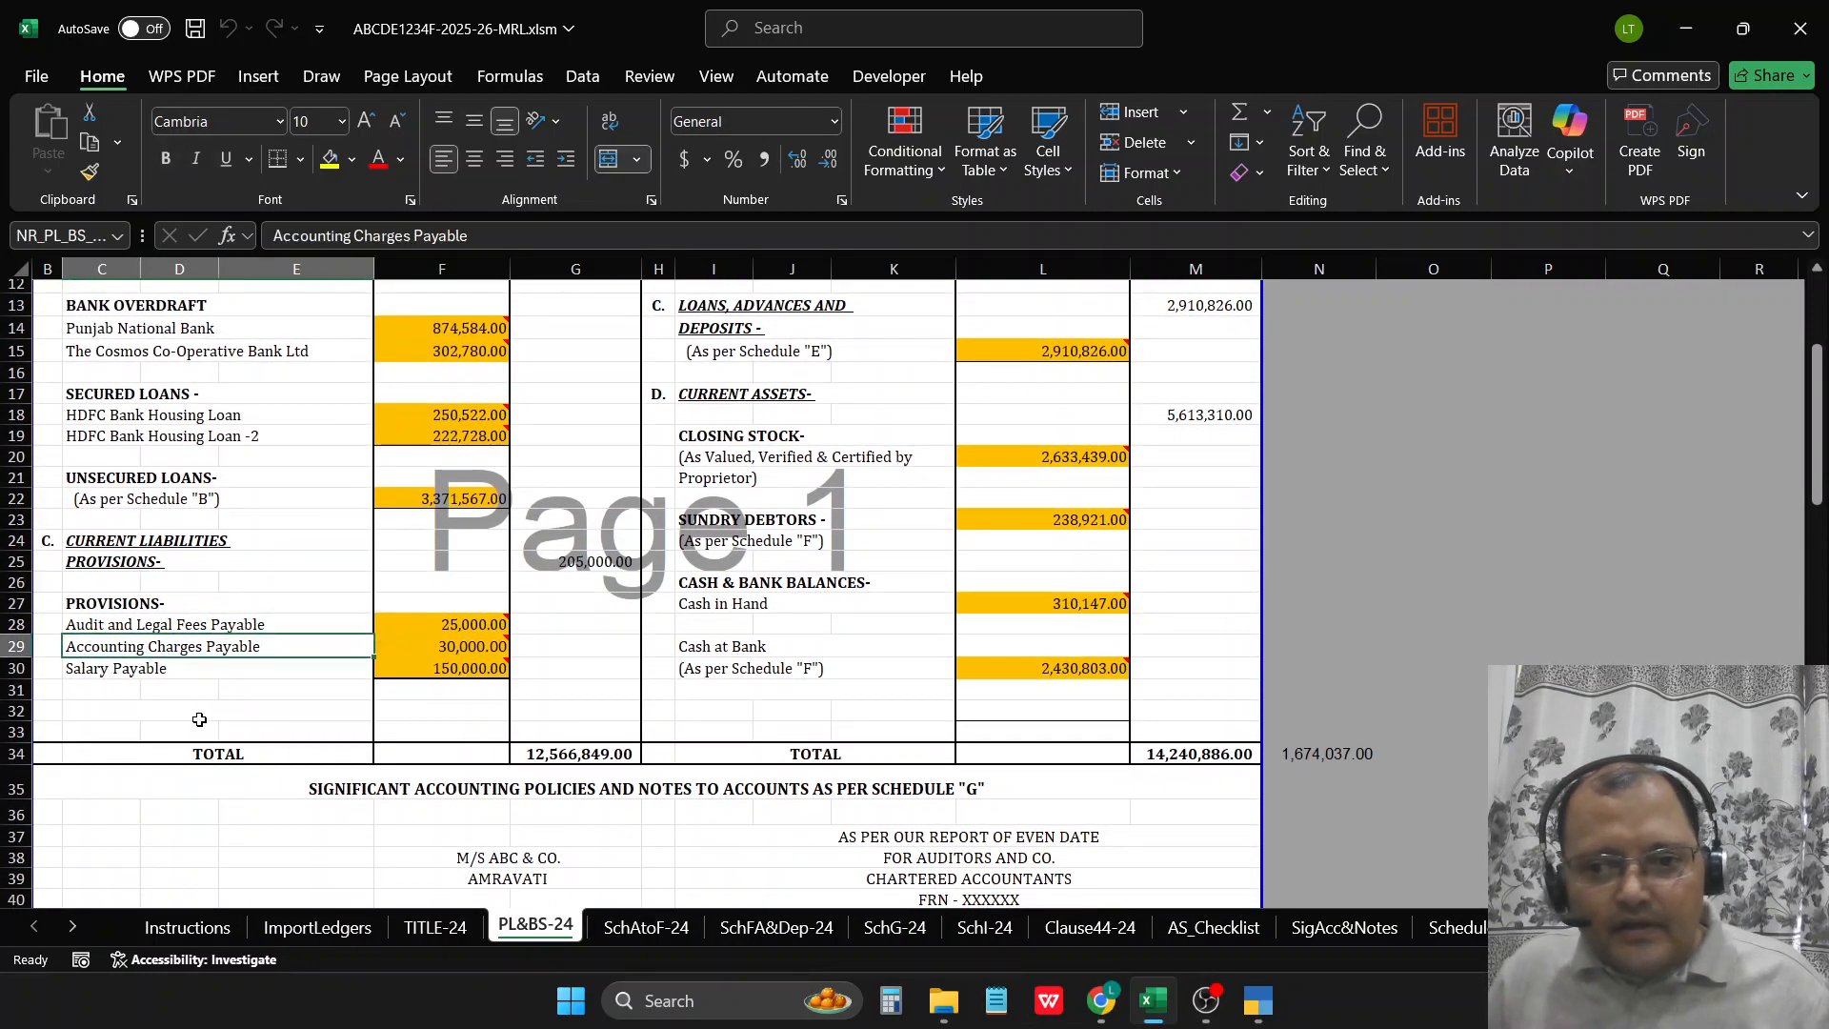
scroll(63, 506, down, 1)
click(93, 541)
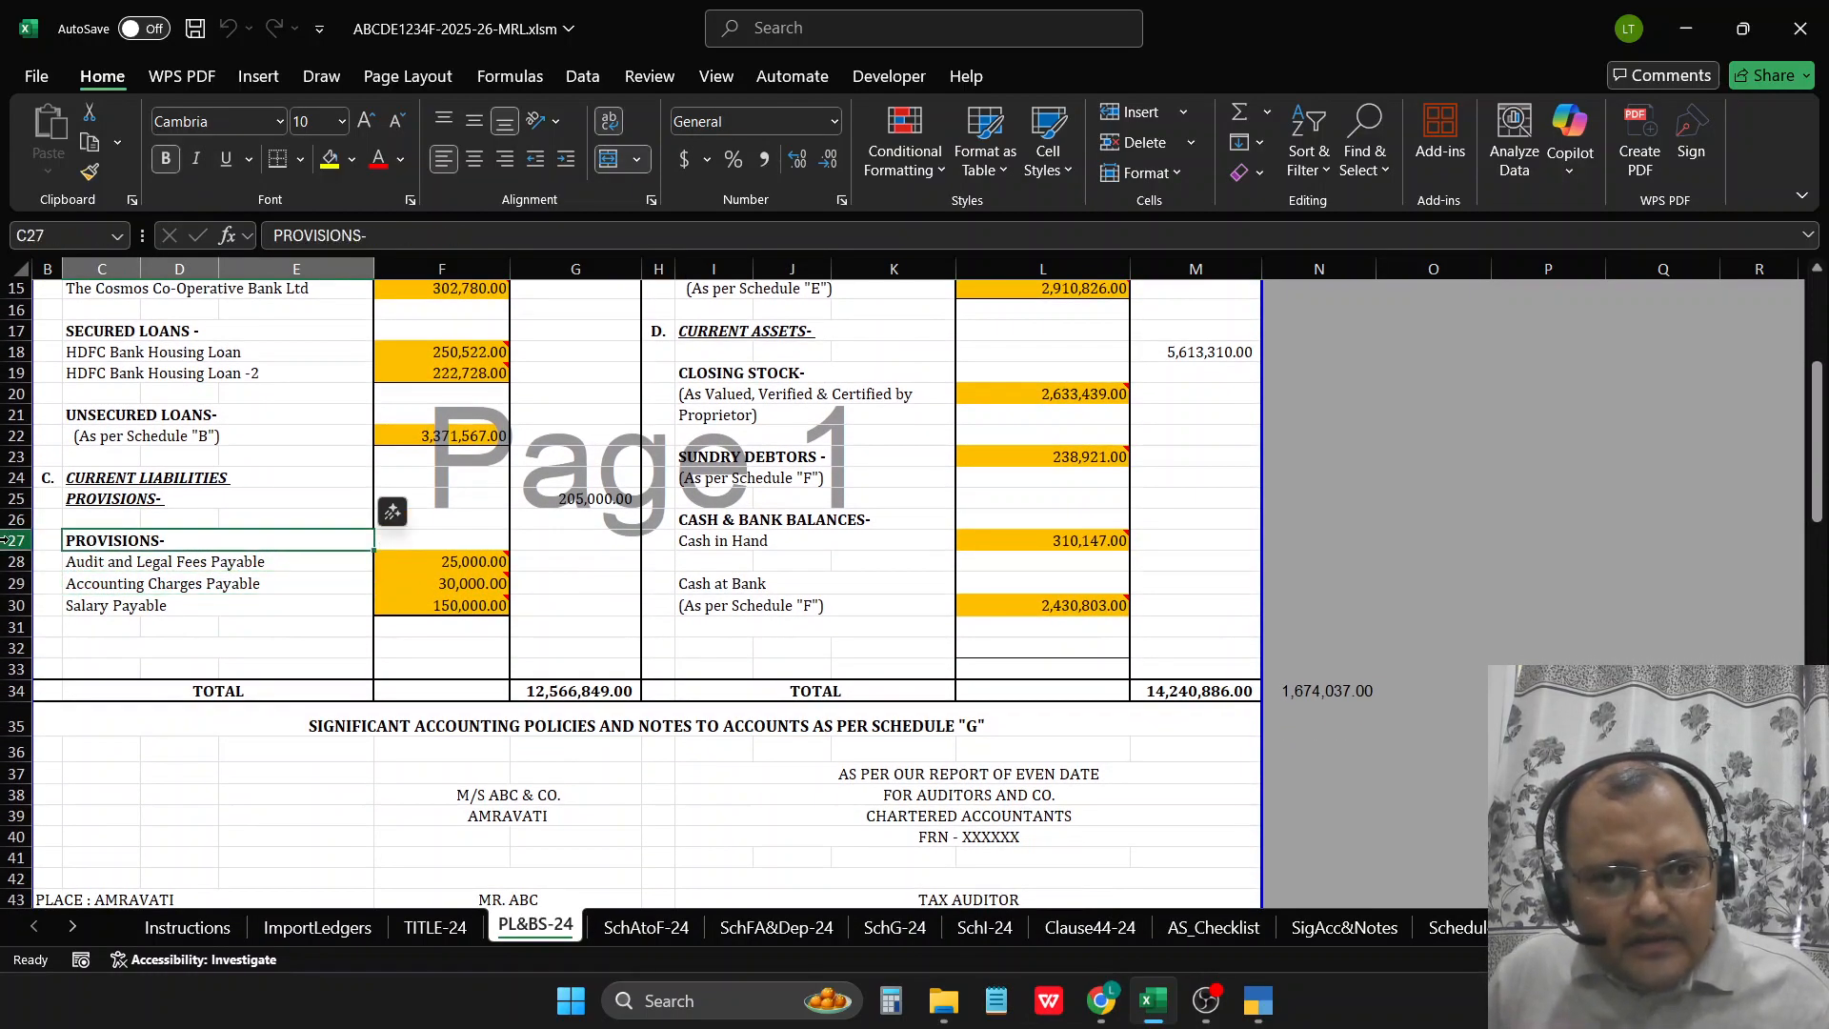
drag(5, 540, 11, 573)
right_click(78, 569)
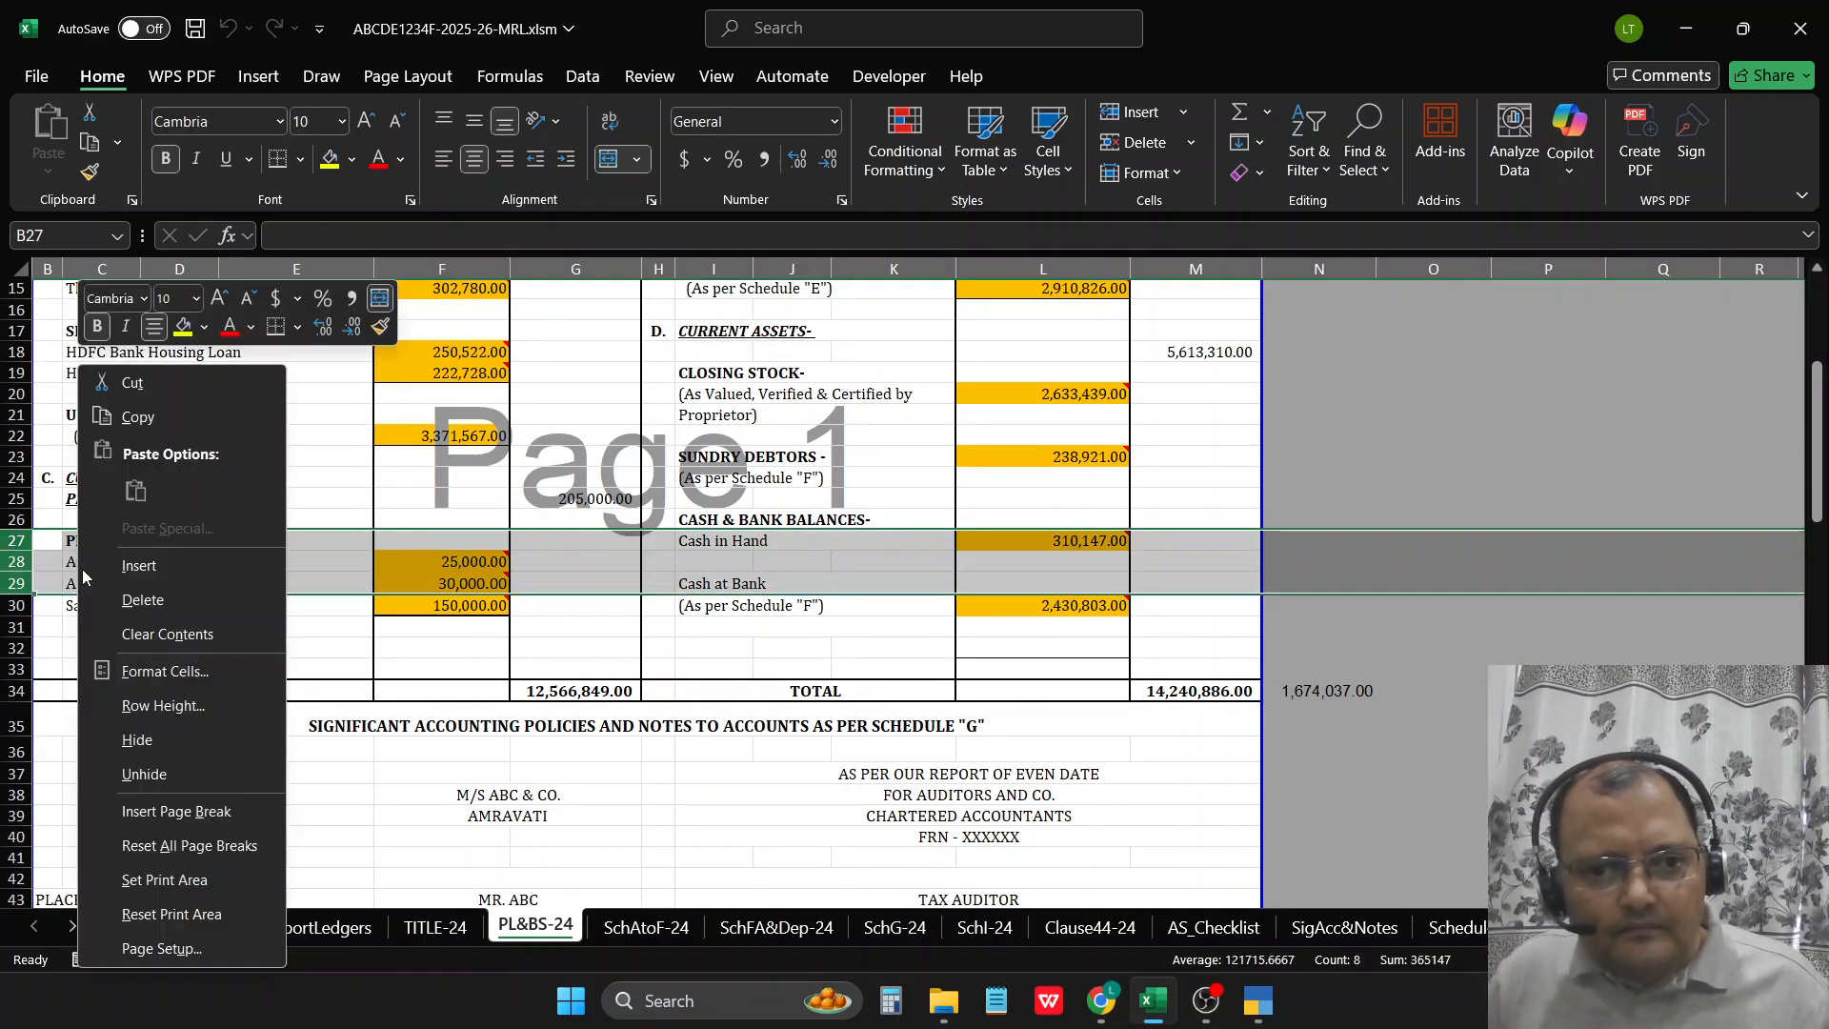
click(138, 565)
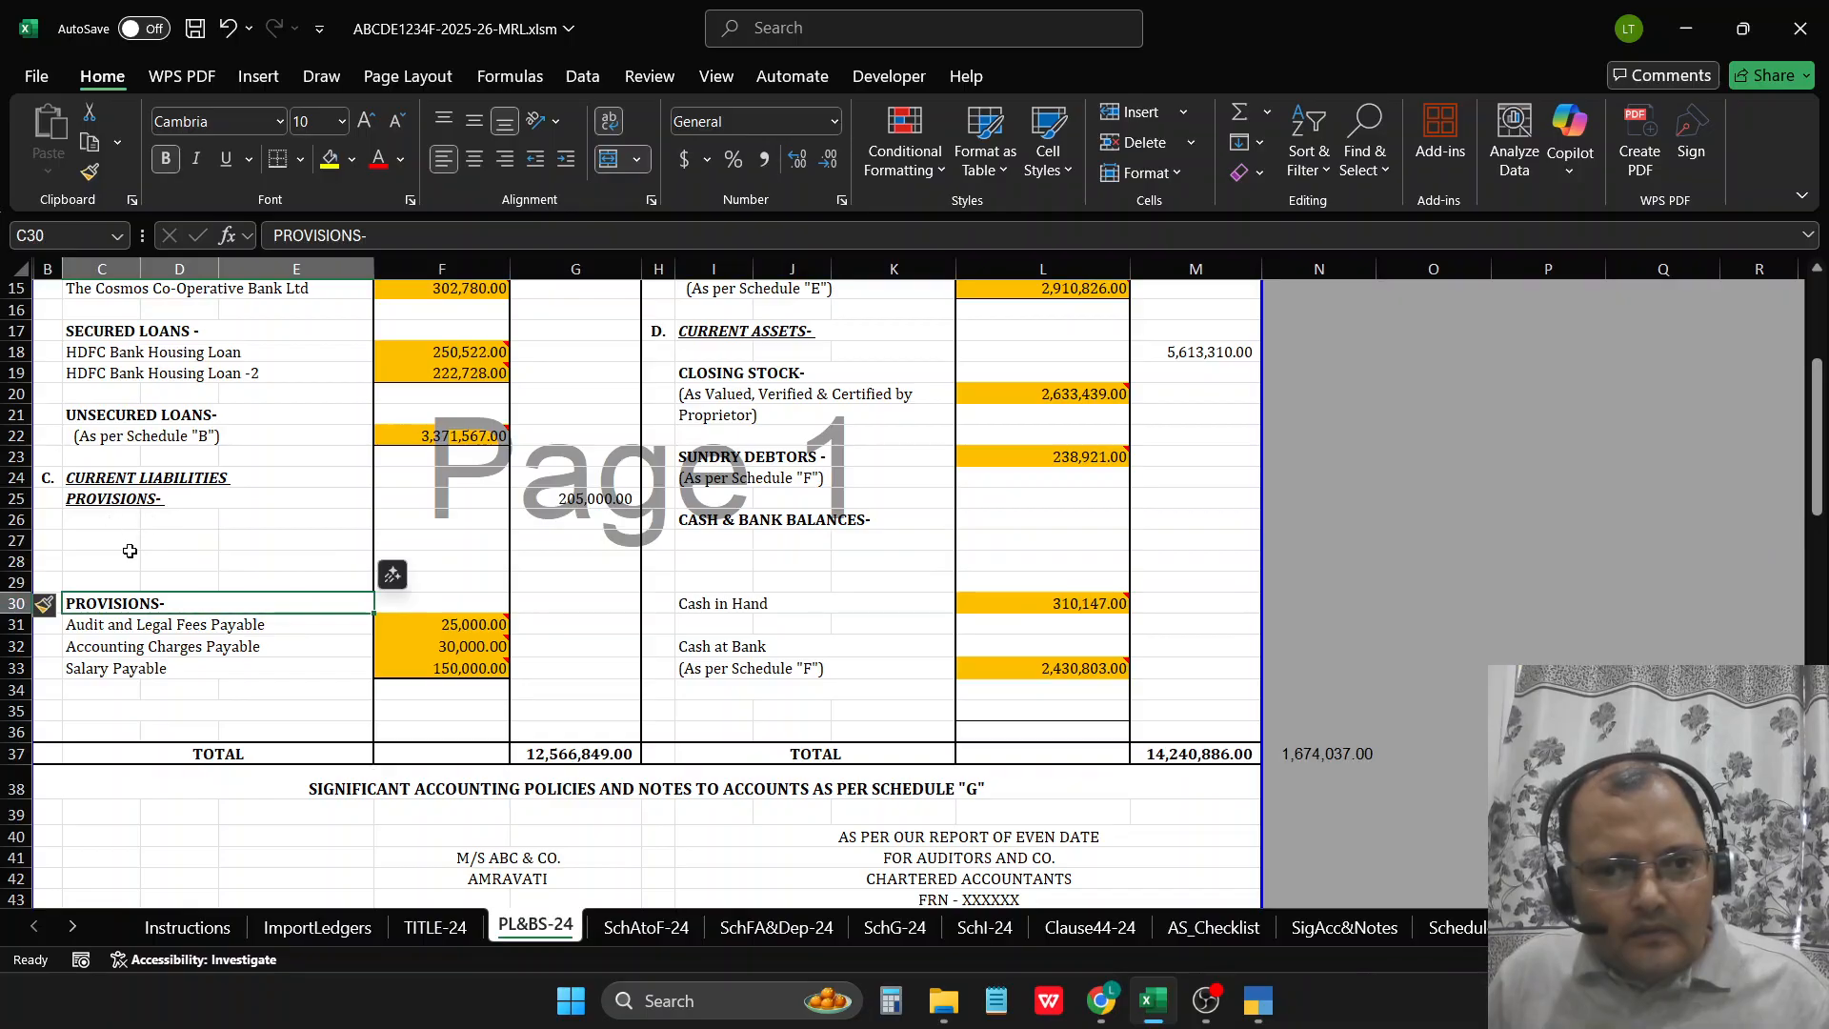
Step: Copy the UNSECURED LOANS- heading and its Schedule "B" reference from C21:C22 to C27
click(122, 543)
click(107, 417)
key(shift+Down)
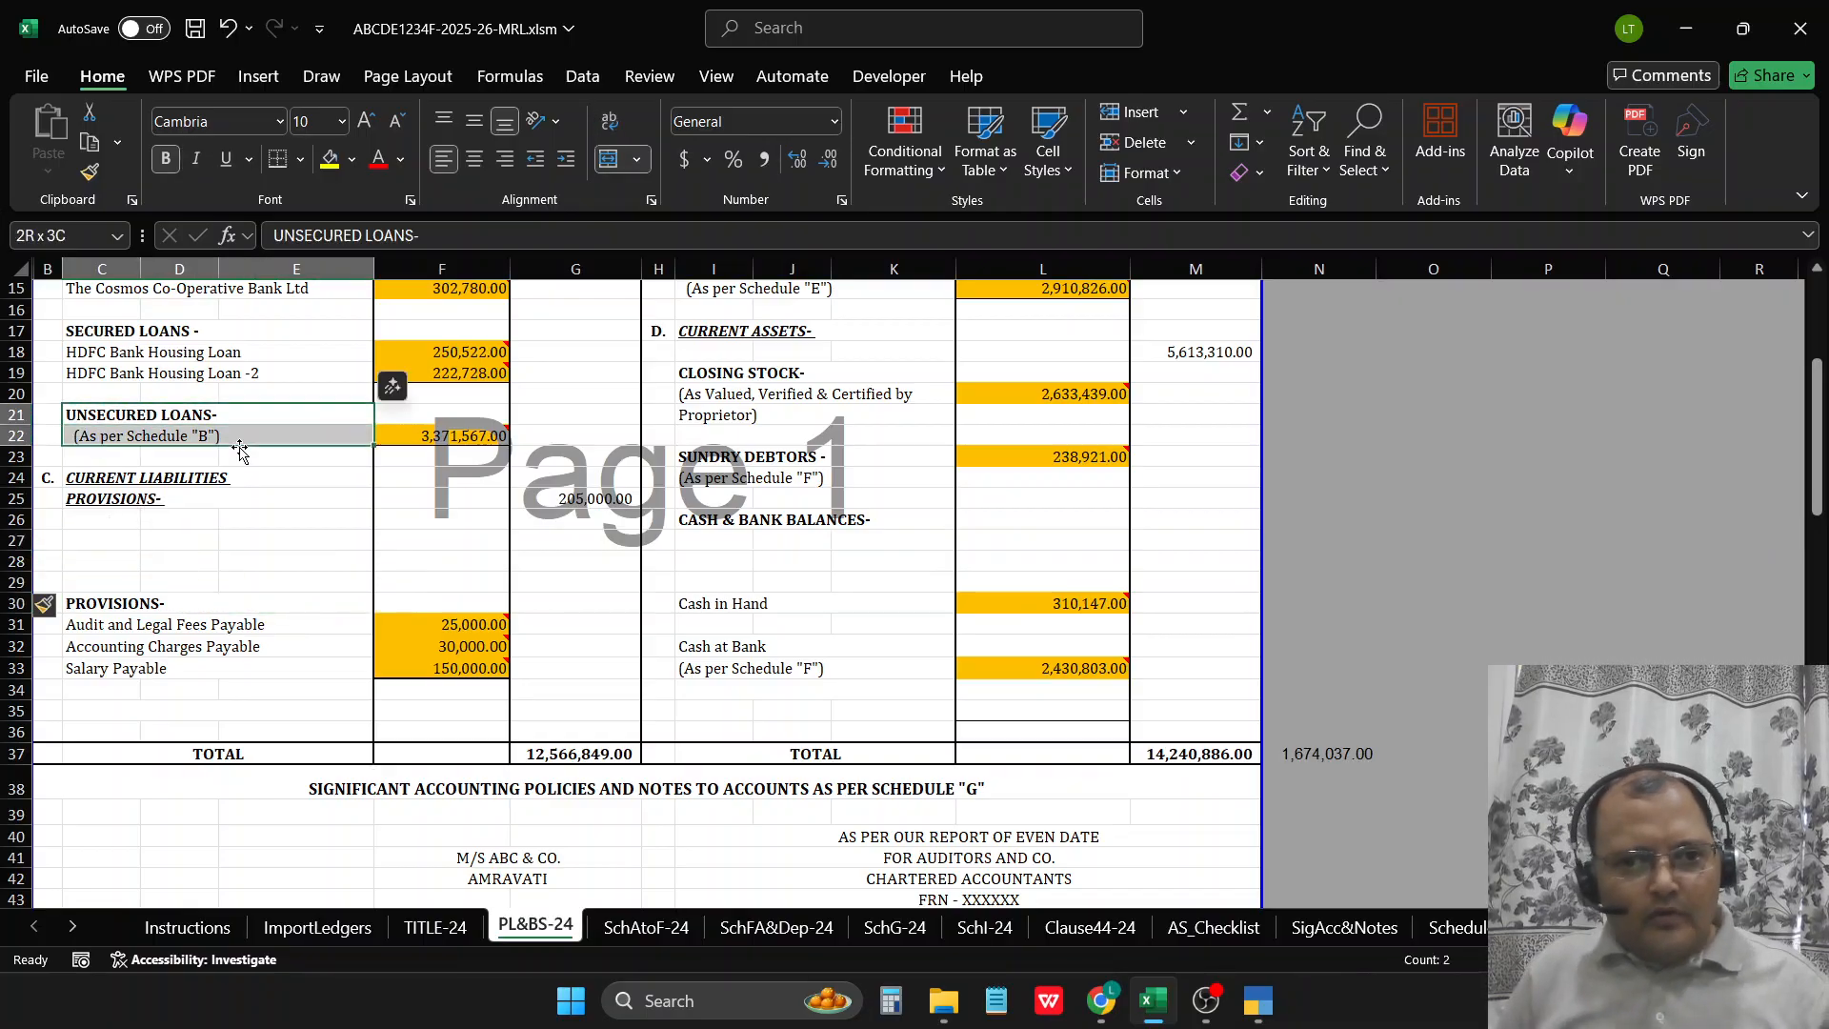
key(ctrl+c)
key(Down)
key(Down)
key(Down)
key(Down)
key(Down)
key(Down)
key(ctrl+v)
key(Escape)
Step: Change the copied heading in C27 to "SUNDRY CREDITORS"
text(S)
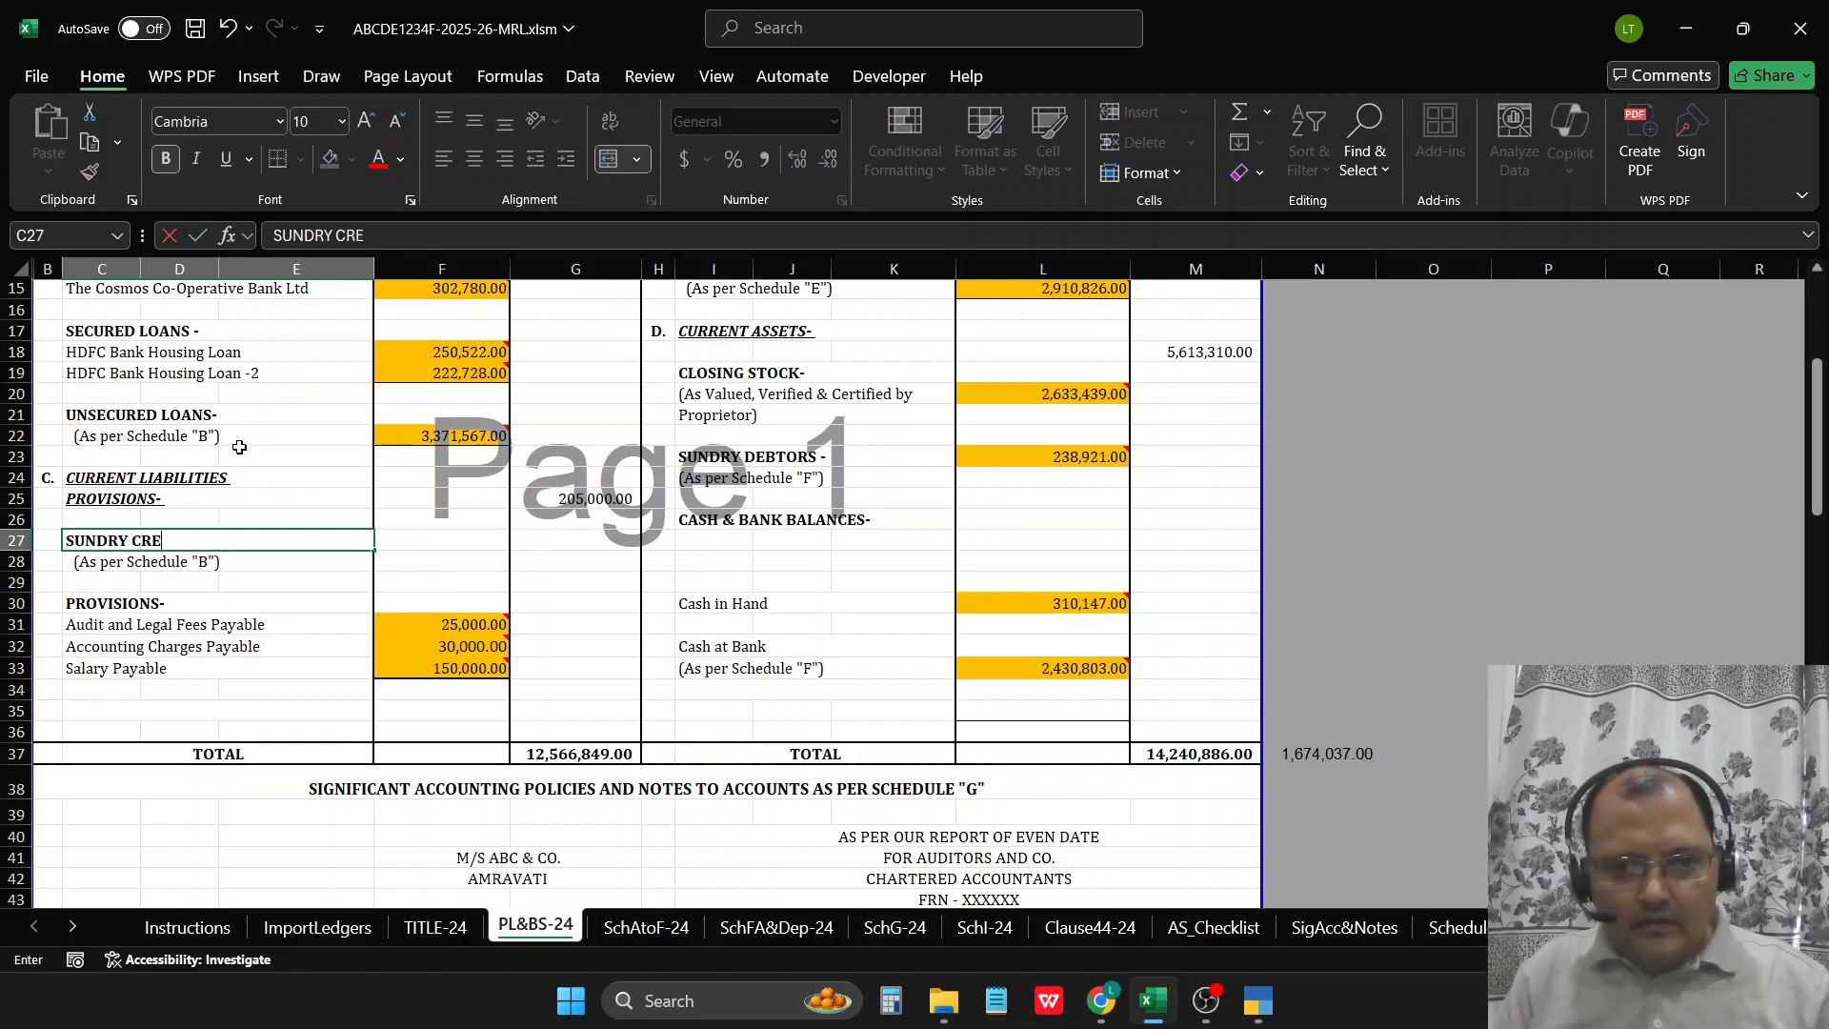
text(UNDRY CREDITORS)
key(Return)
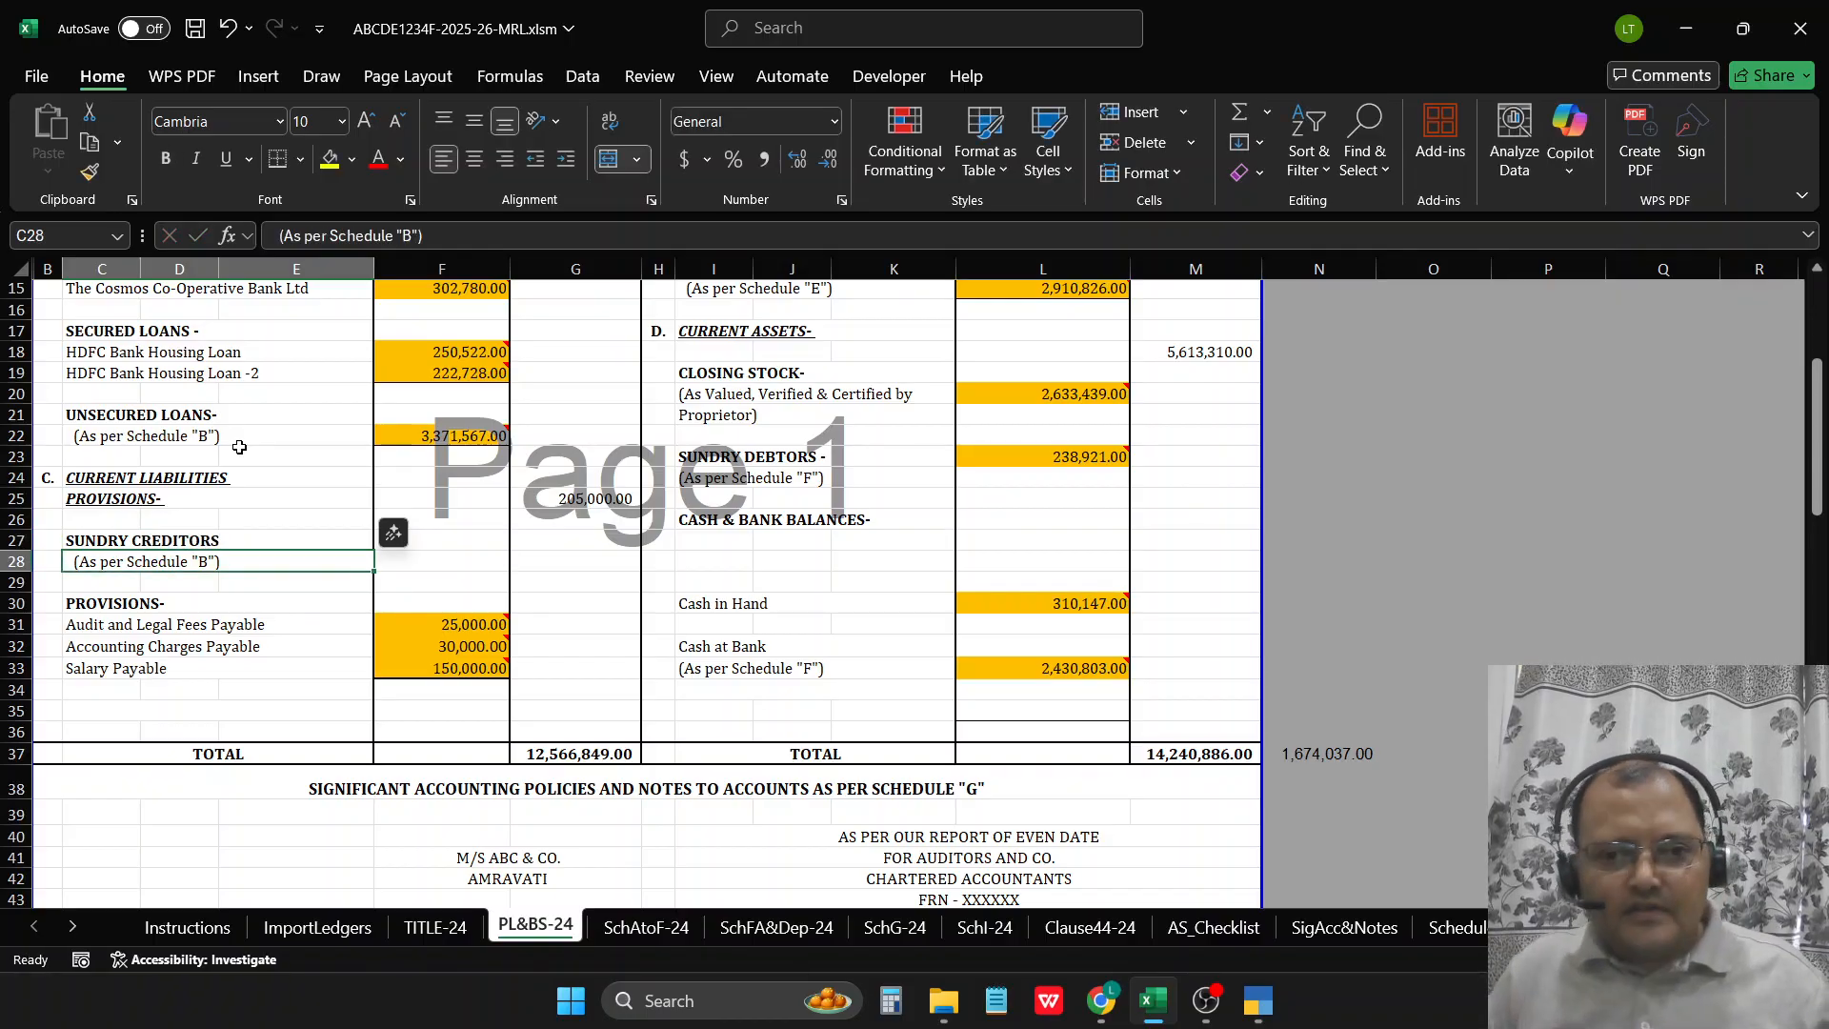
Step: Map the three Sundry Creditors ledgers, filtered by 'CRE', to the Sundry Creditors amount in F27
scroll(239, 447, down, 1)
click(396, 476)
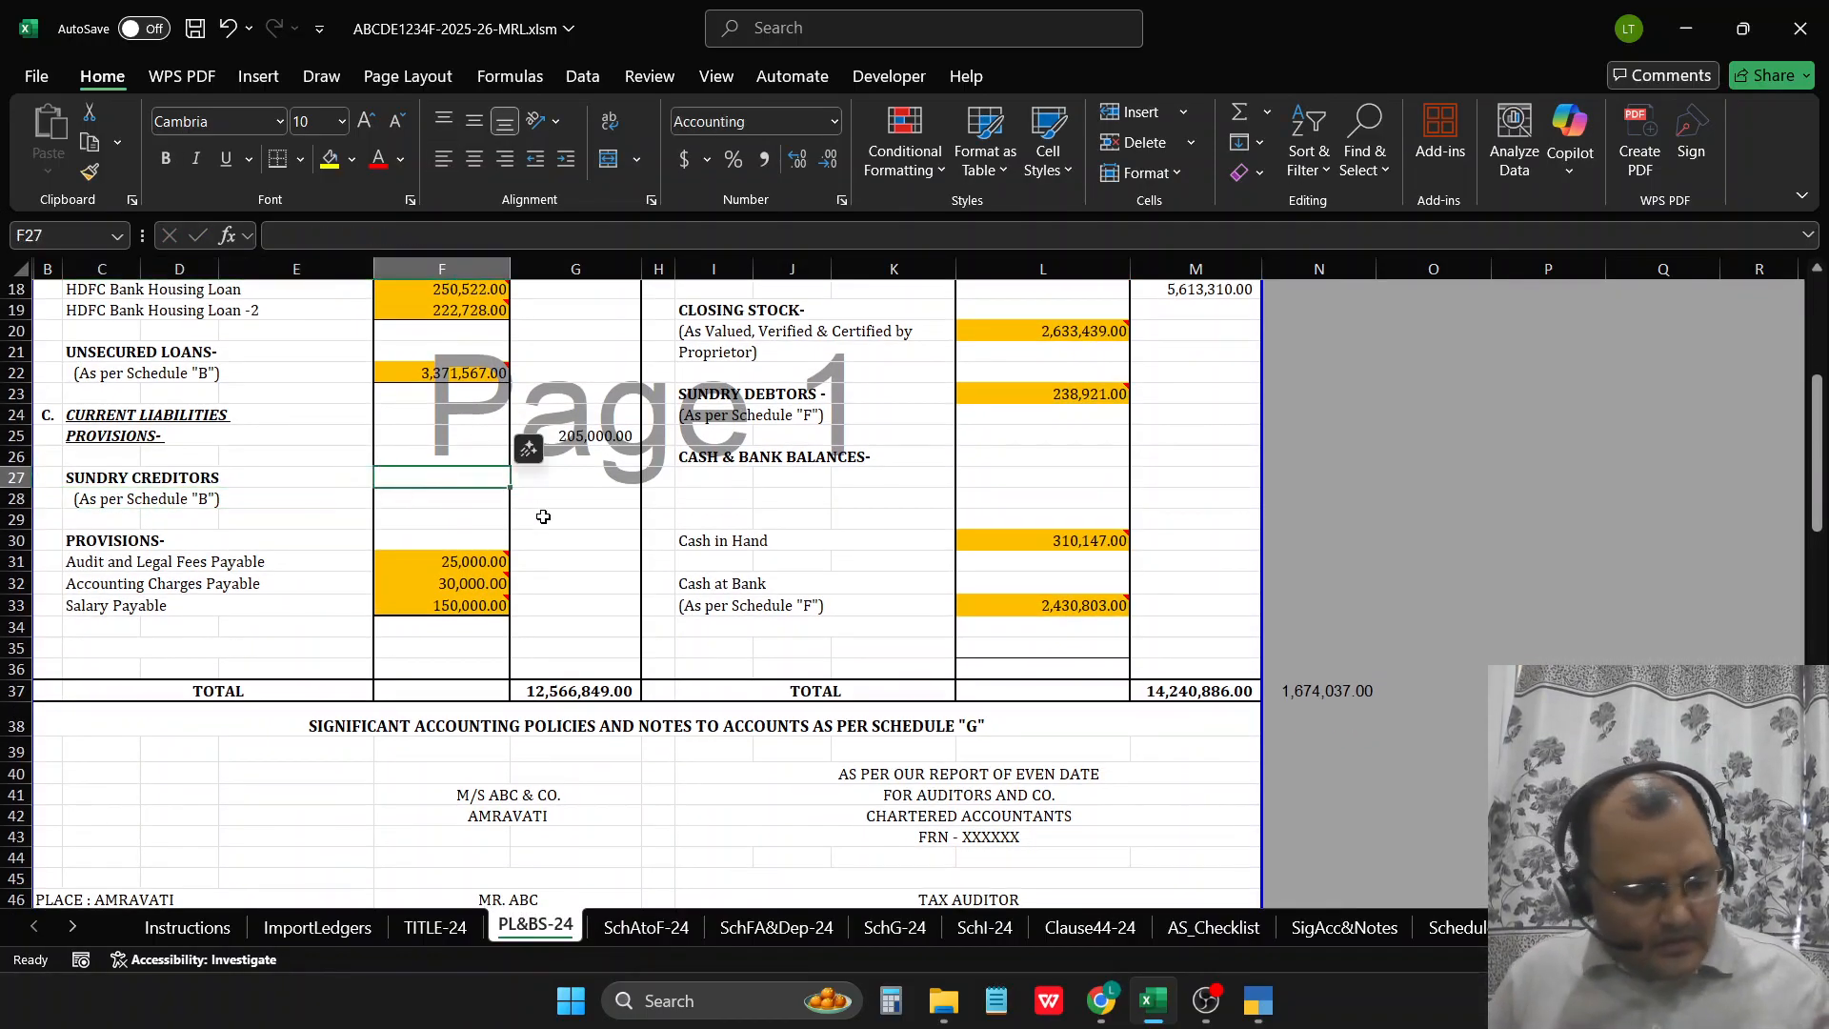
double_click(460, 475)
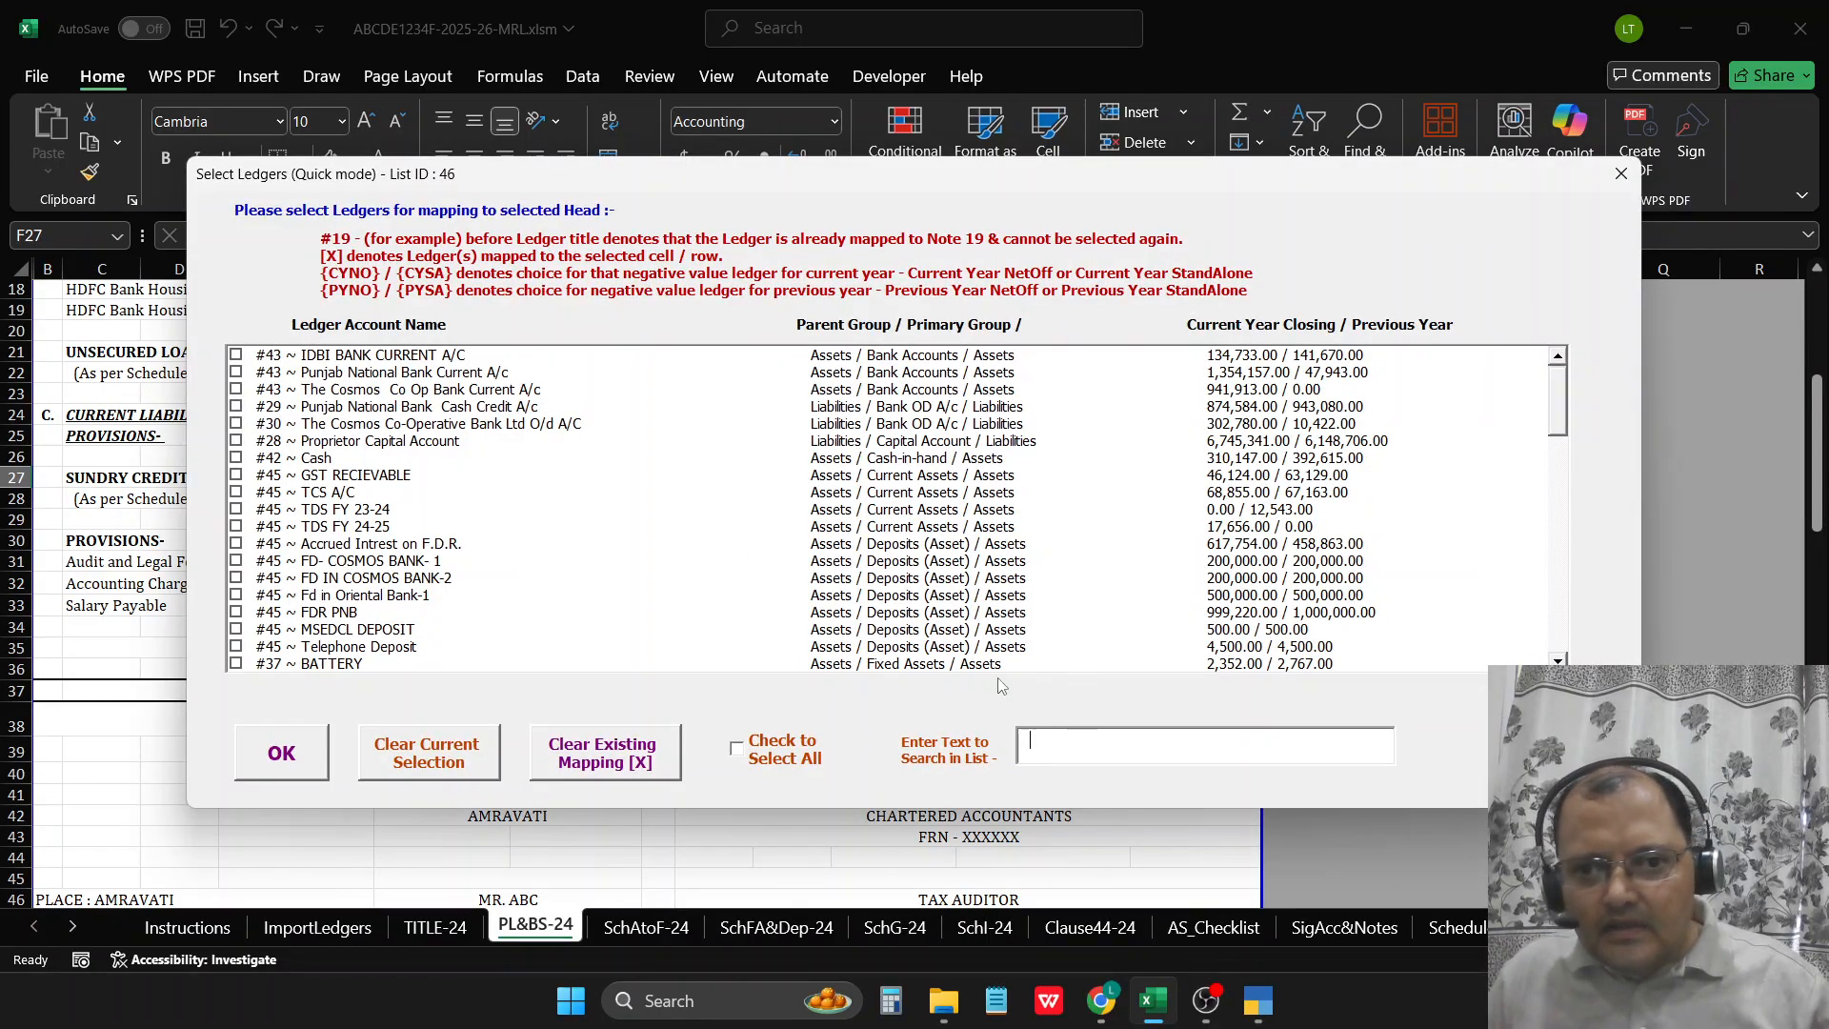
click(1071, 754)
text(CRE)
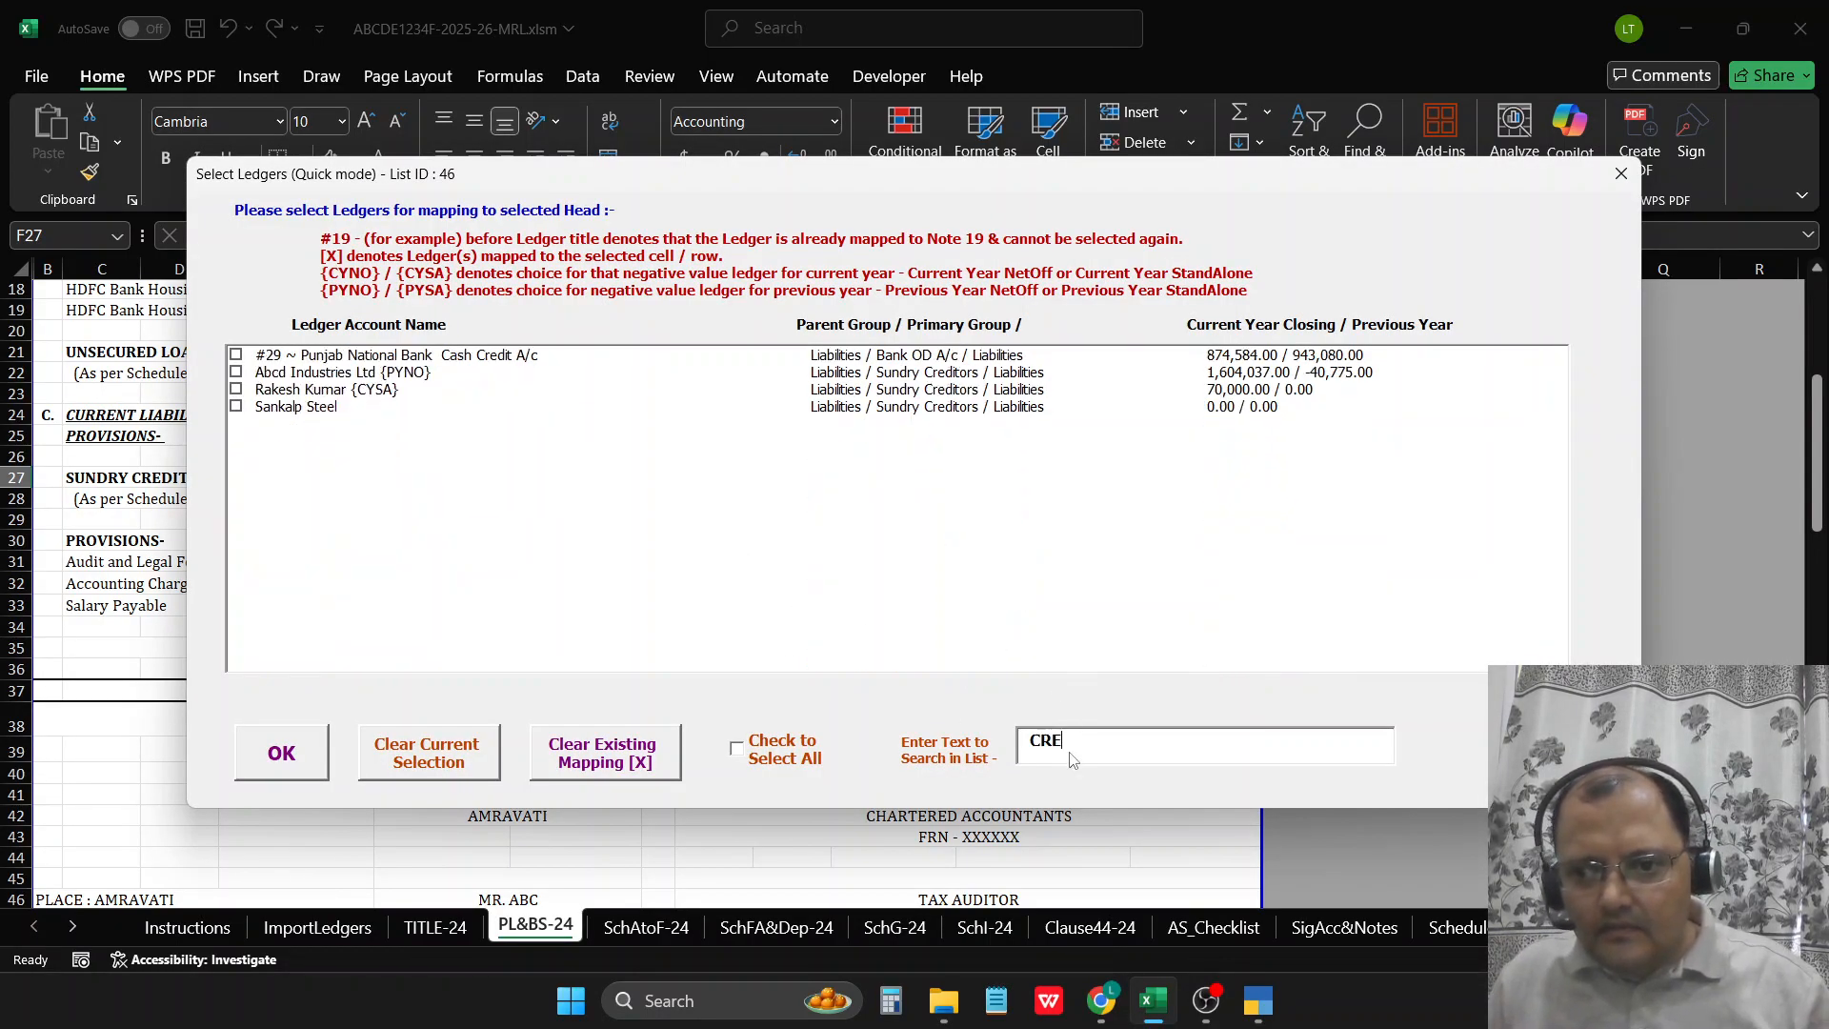
click(890, 379)
click(891, 393)
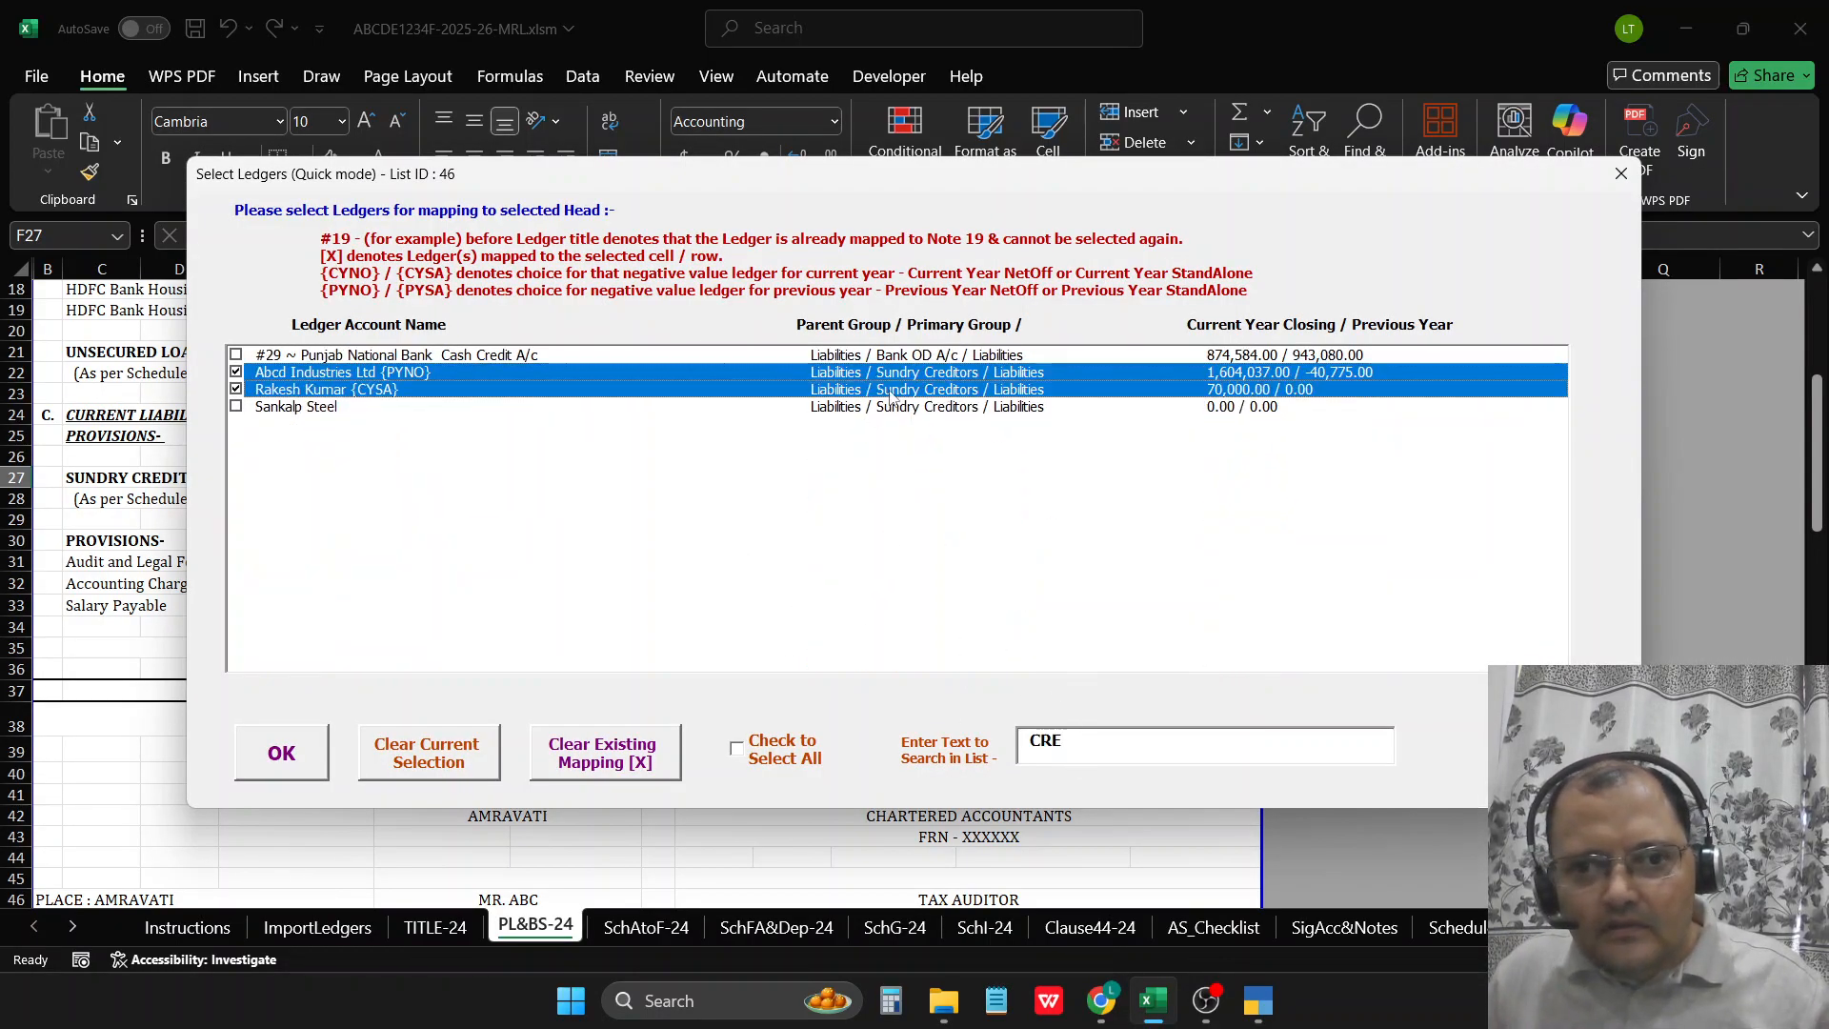
click(898, 410)
click(282, 754)
click(659, 648)
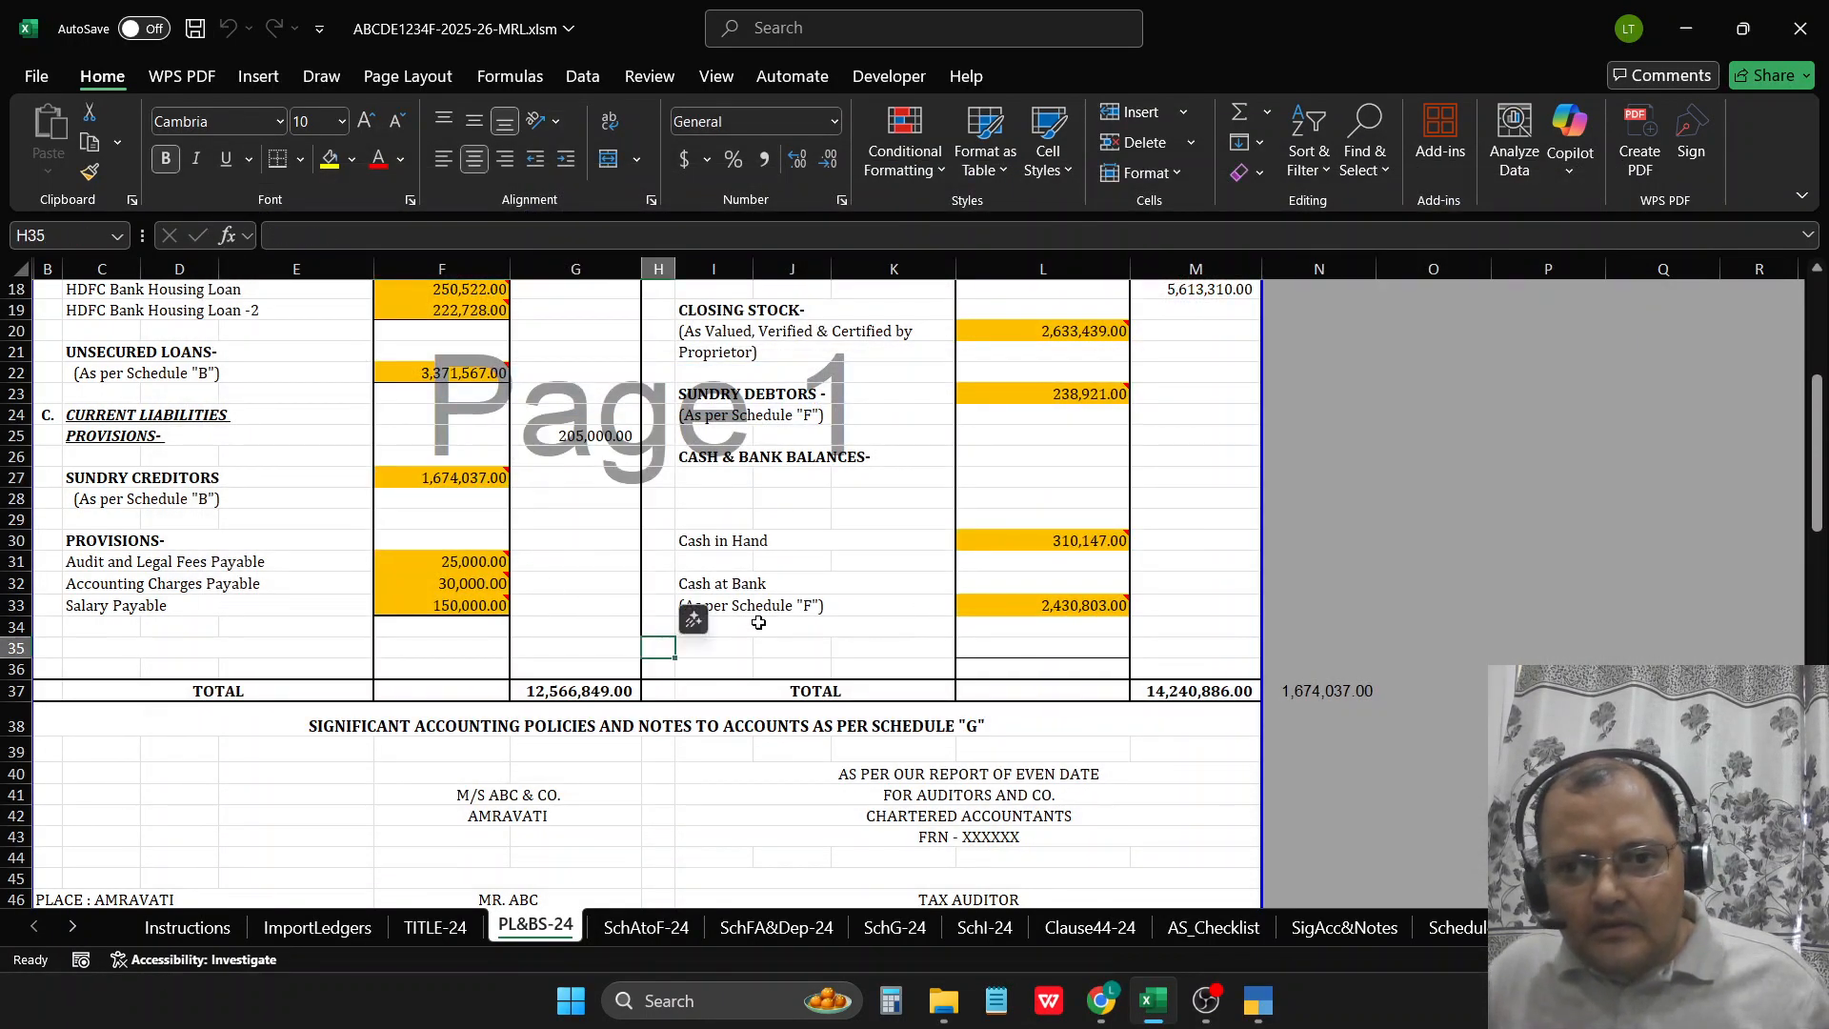
Step: Check the ledger list for F34 for any remaining unmapped ledgers, and close it with nothing selected
scroll(591, 502, up, 5)
scroll(501, 694, down, 3)
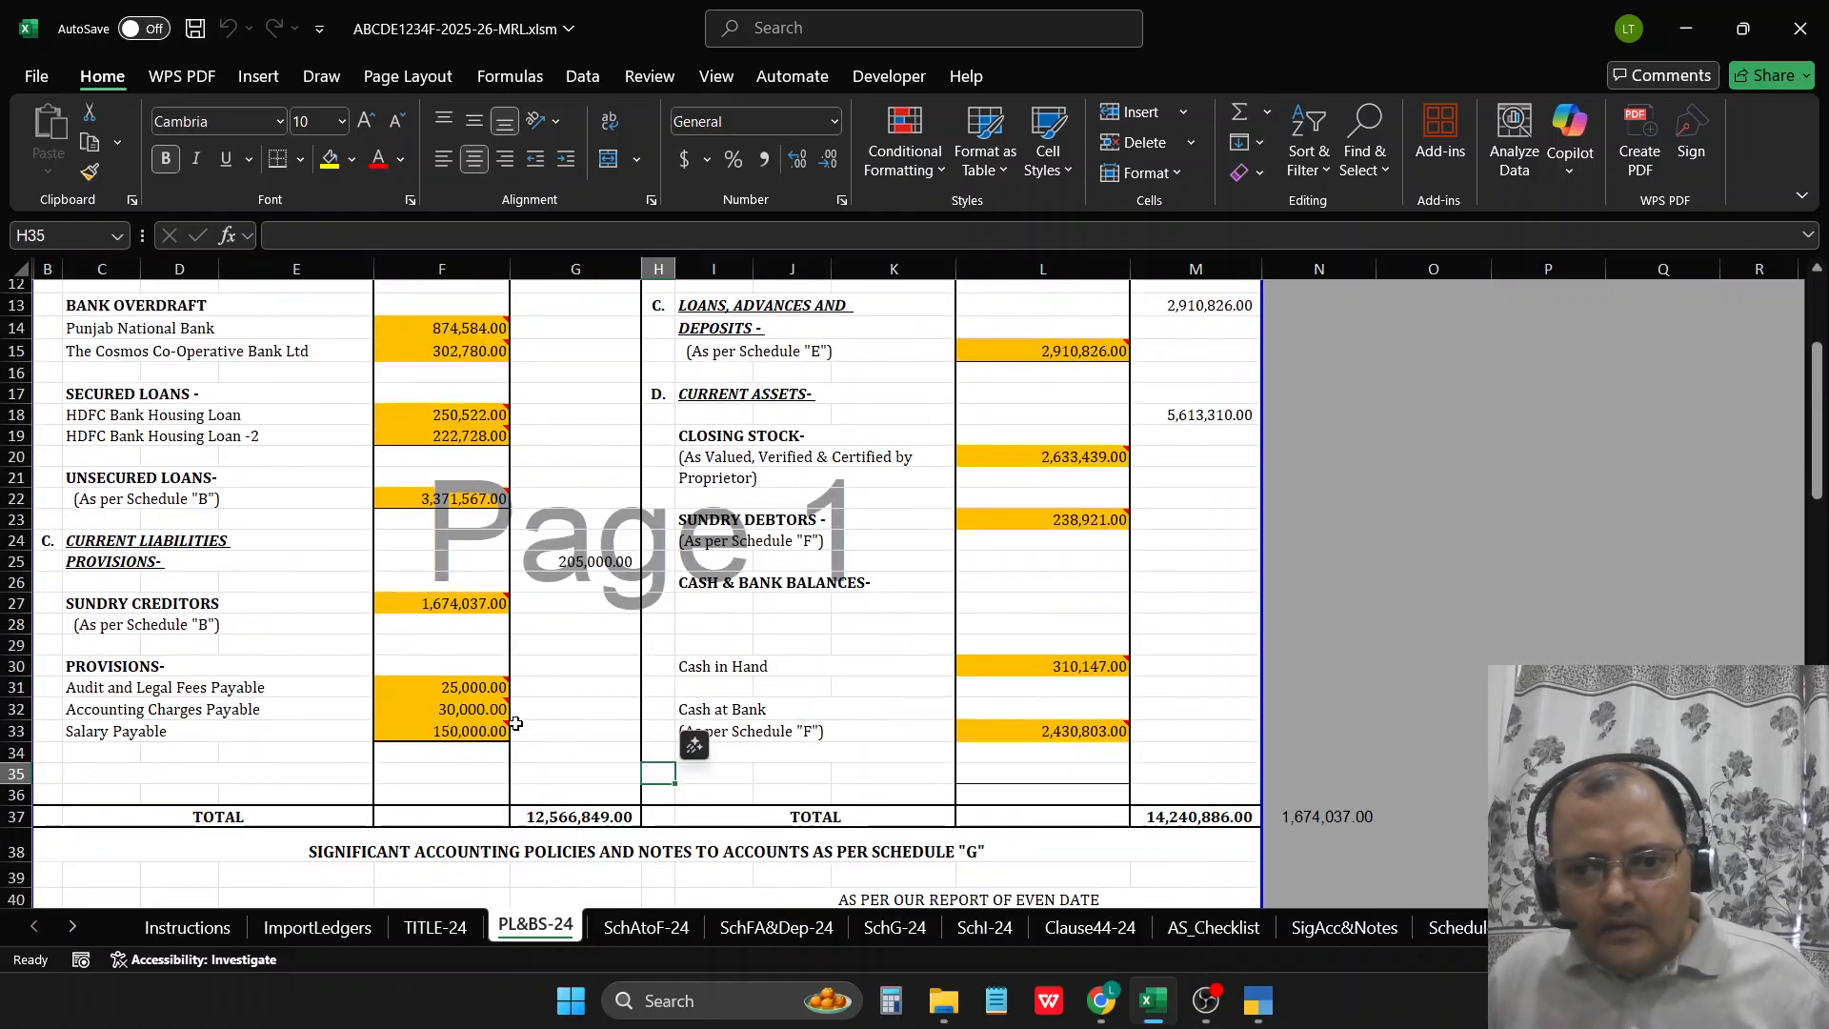
double_click(439, 754)
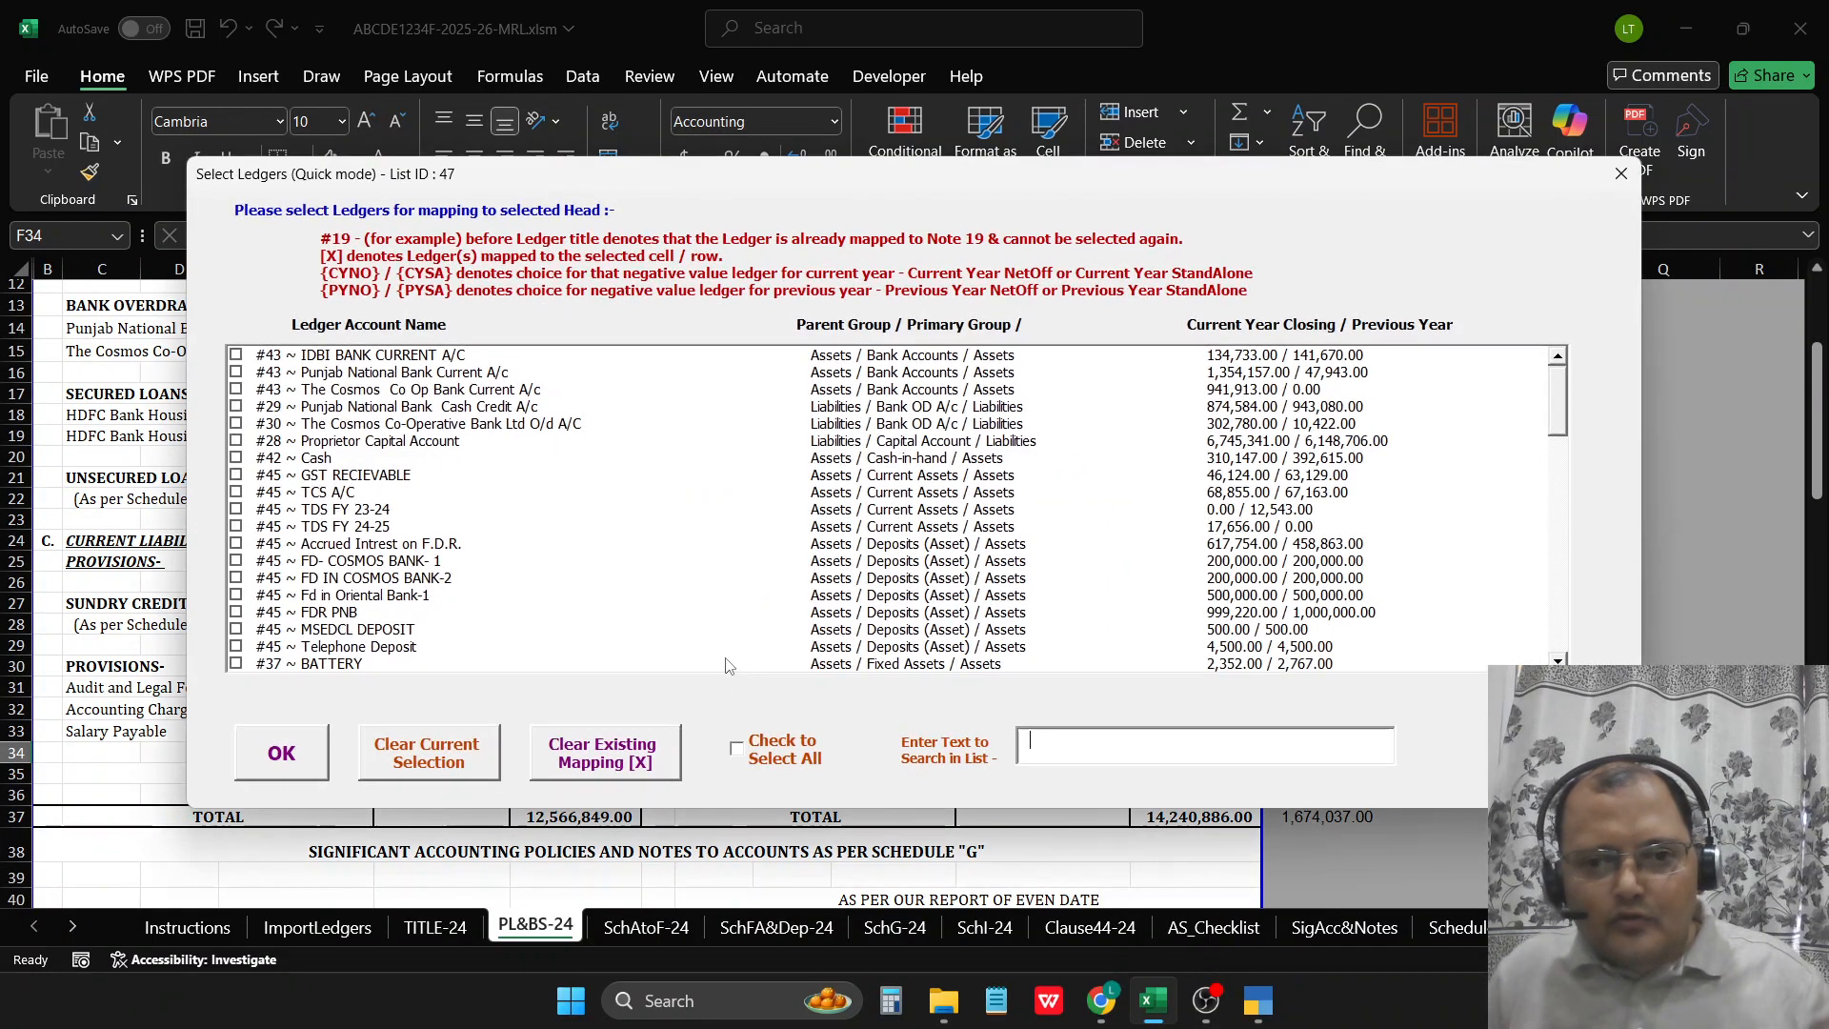
drag(1562, 478, 1577, 628)
click(401, 773)
click(303, 765)
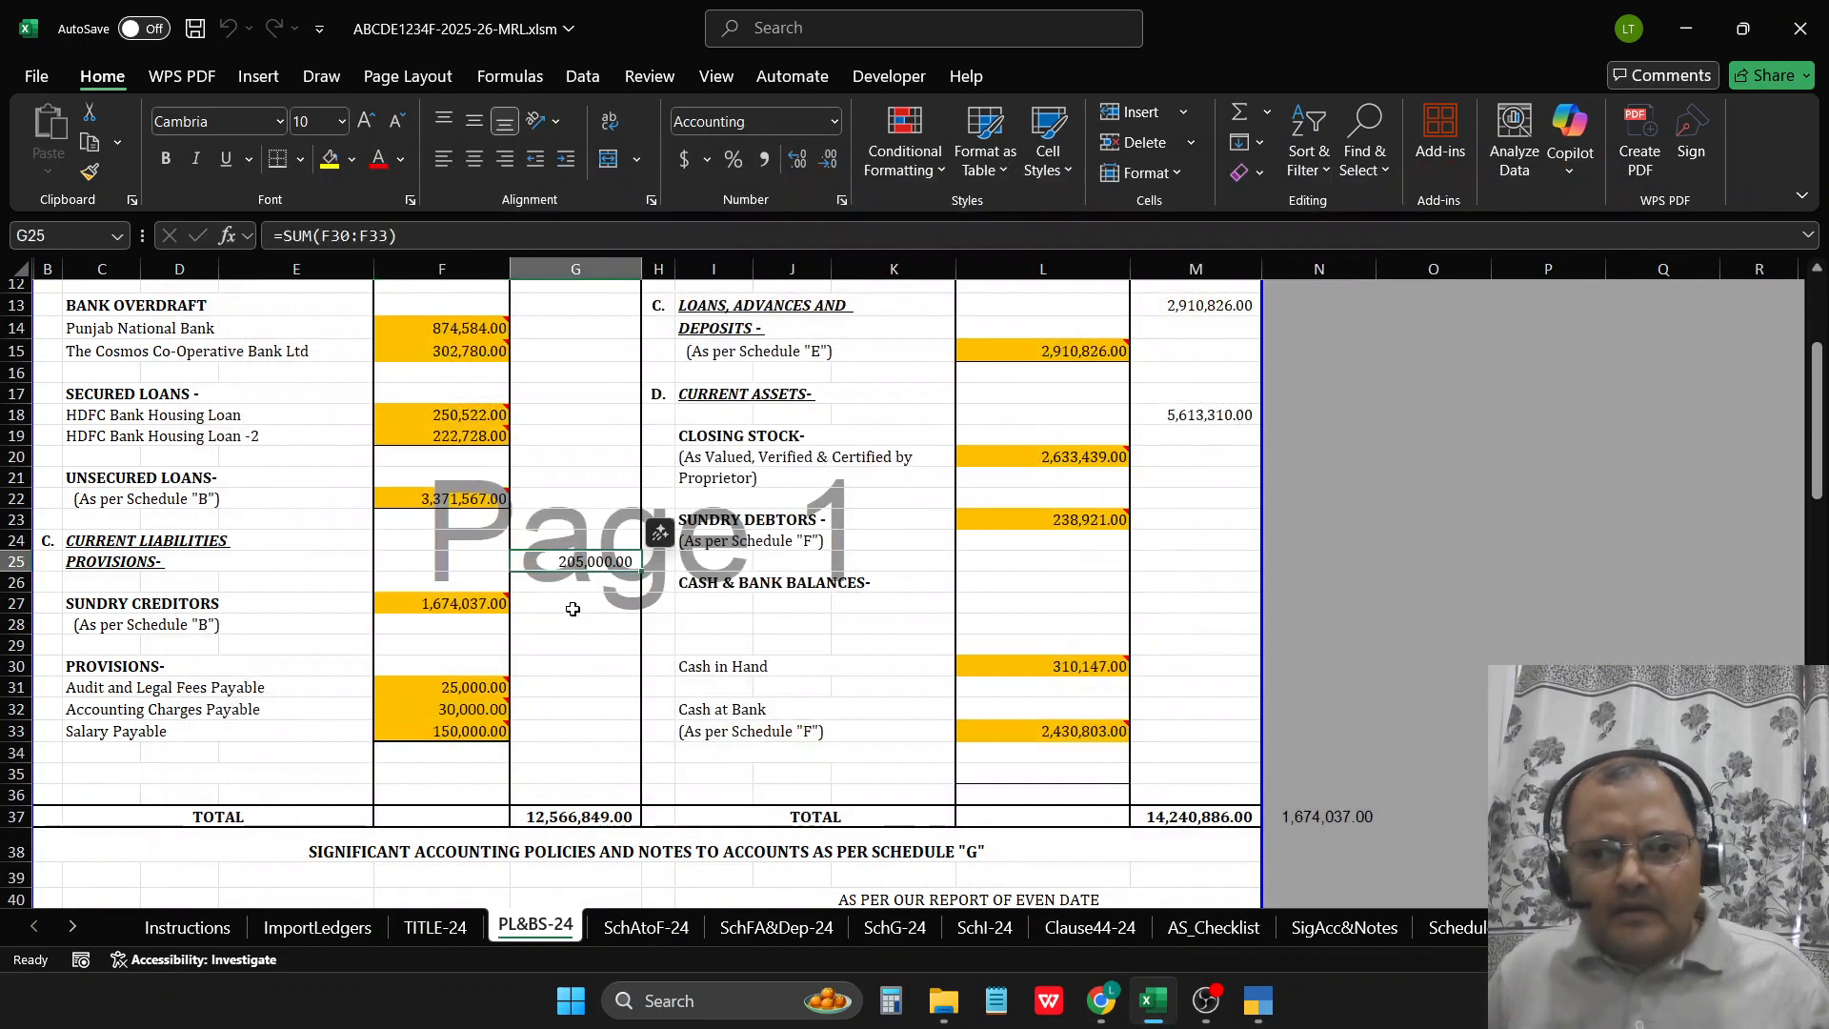
Step: Set the Current Liabilities and Provisions total in G25 to =SUM(F26:F34) so it includes Sundry Creditors
scroll(575, 587, up, 3)
drag(404, 524, 436, 719)
click(616, 525)
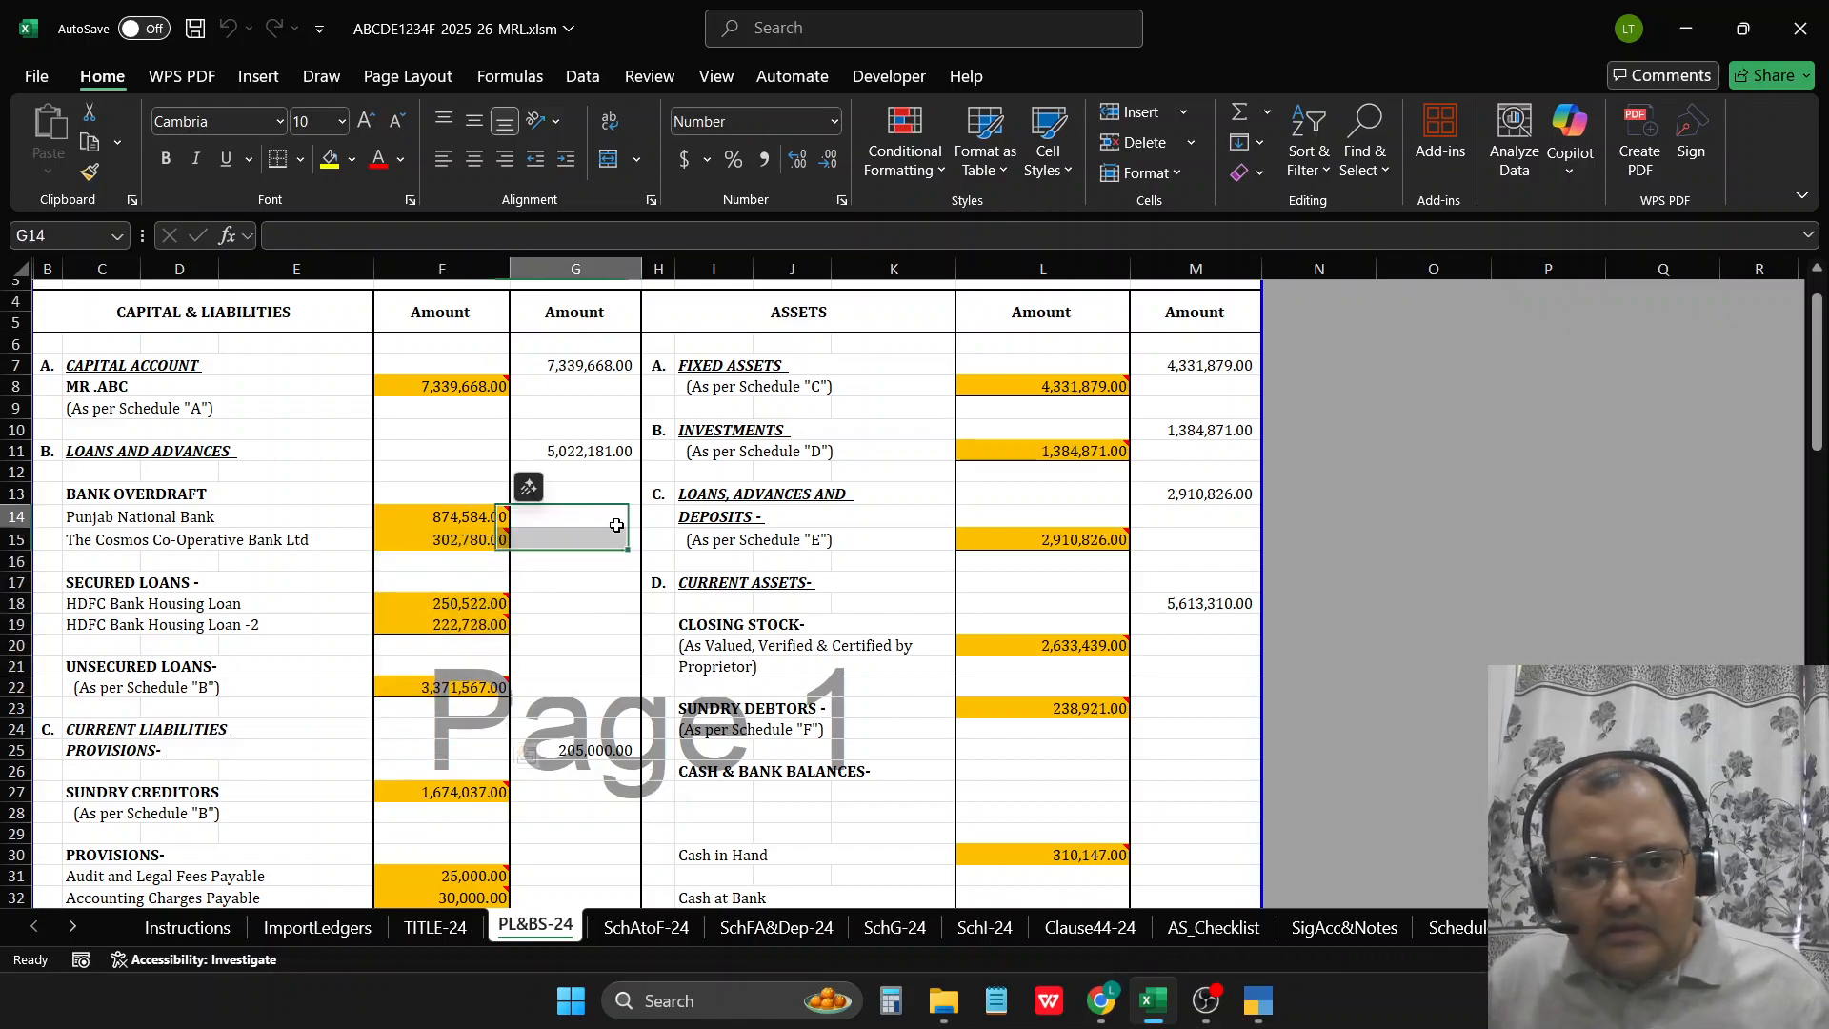
scroll(616, 525, down, 3)
drag(446, 577, 448, 753)
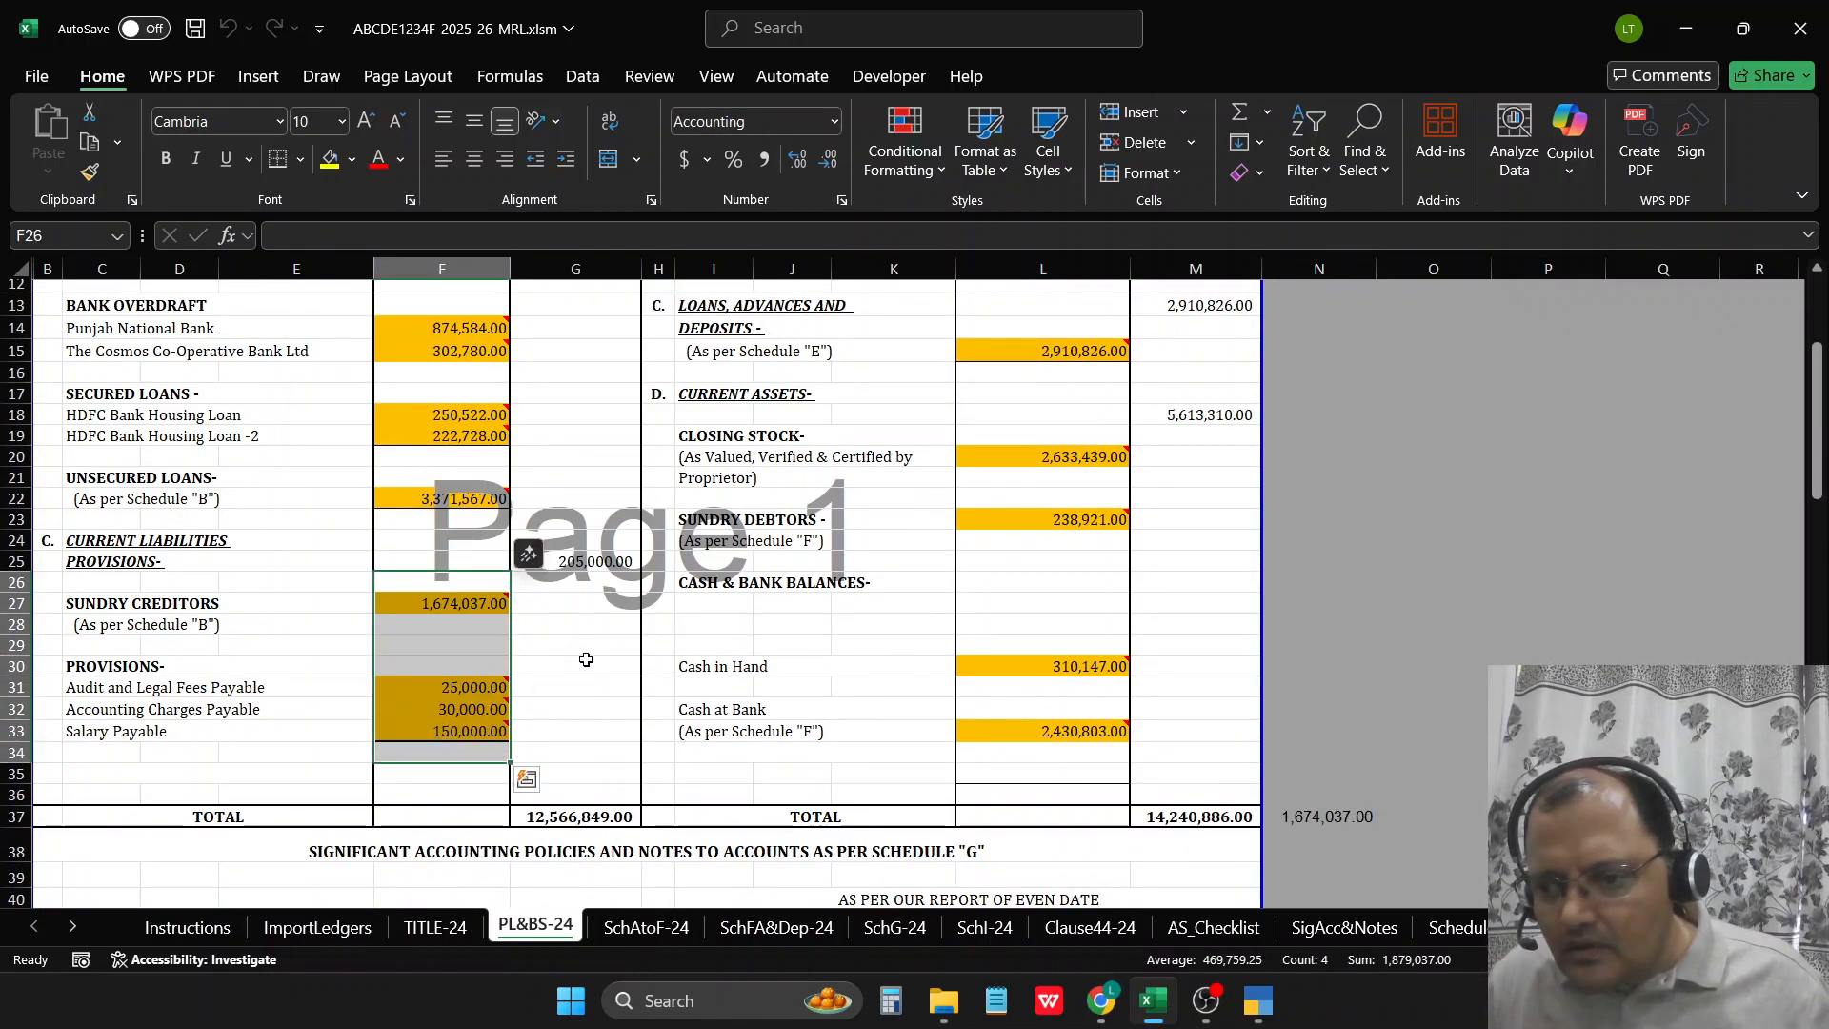
click(584, 661)
click(544, 569)
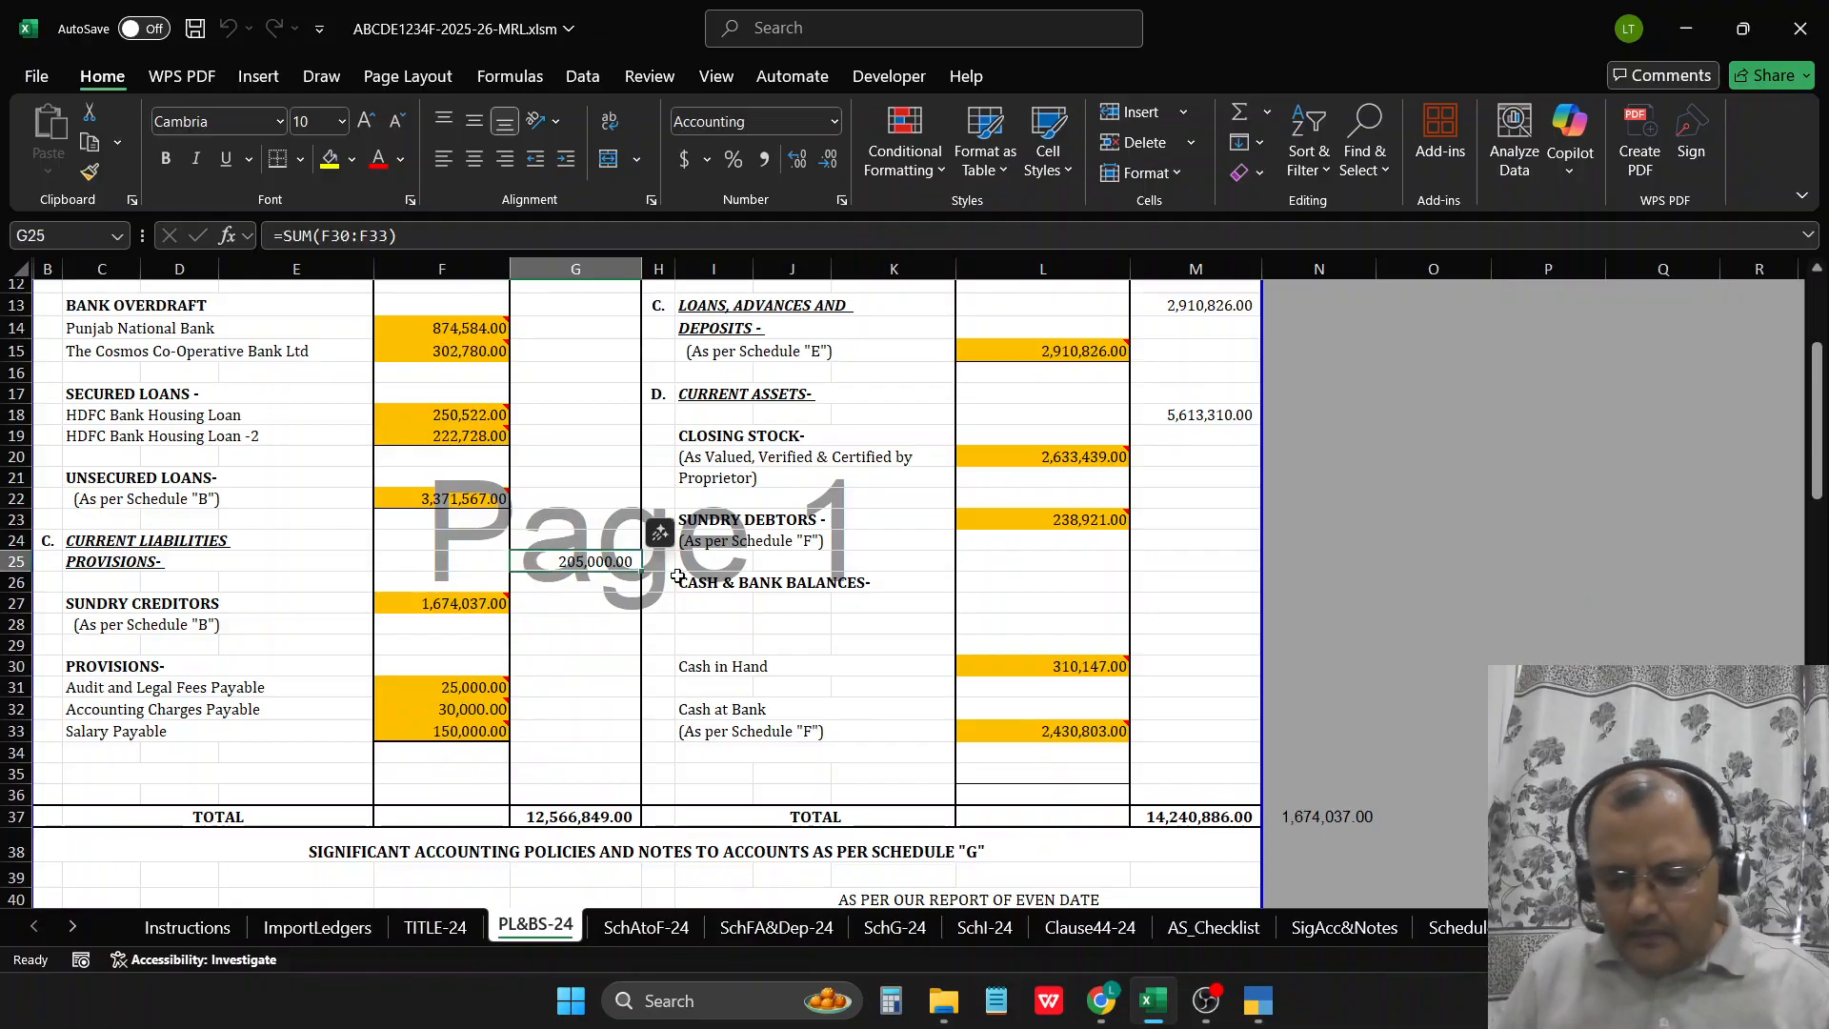
text(=SUM()
drag(447, 582, 447, 752)
key(Return)
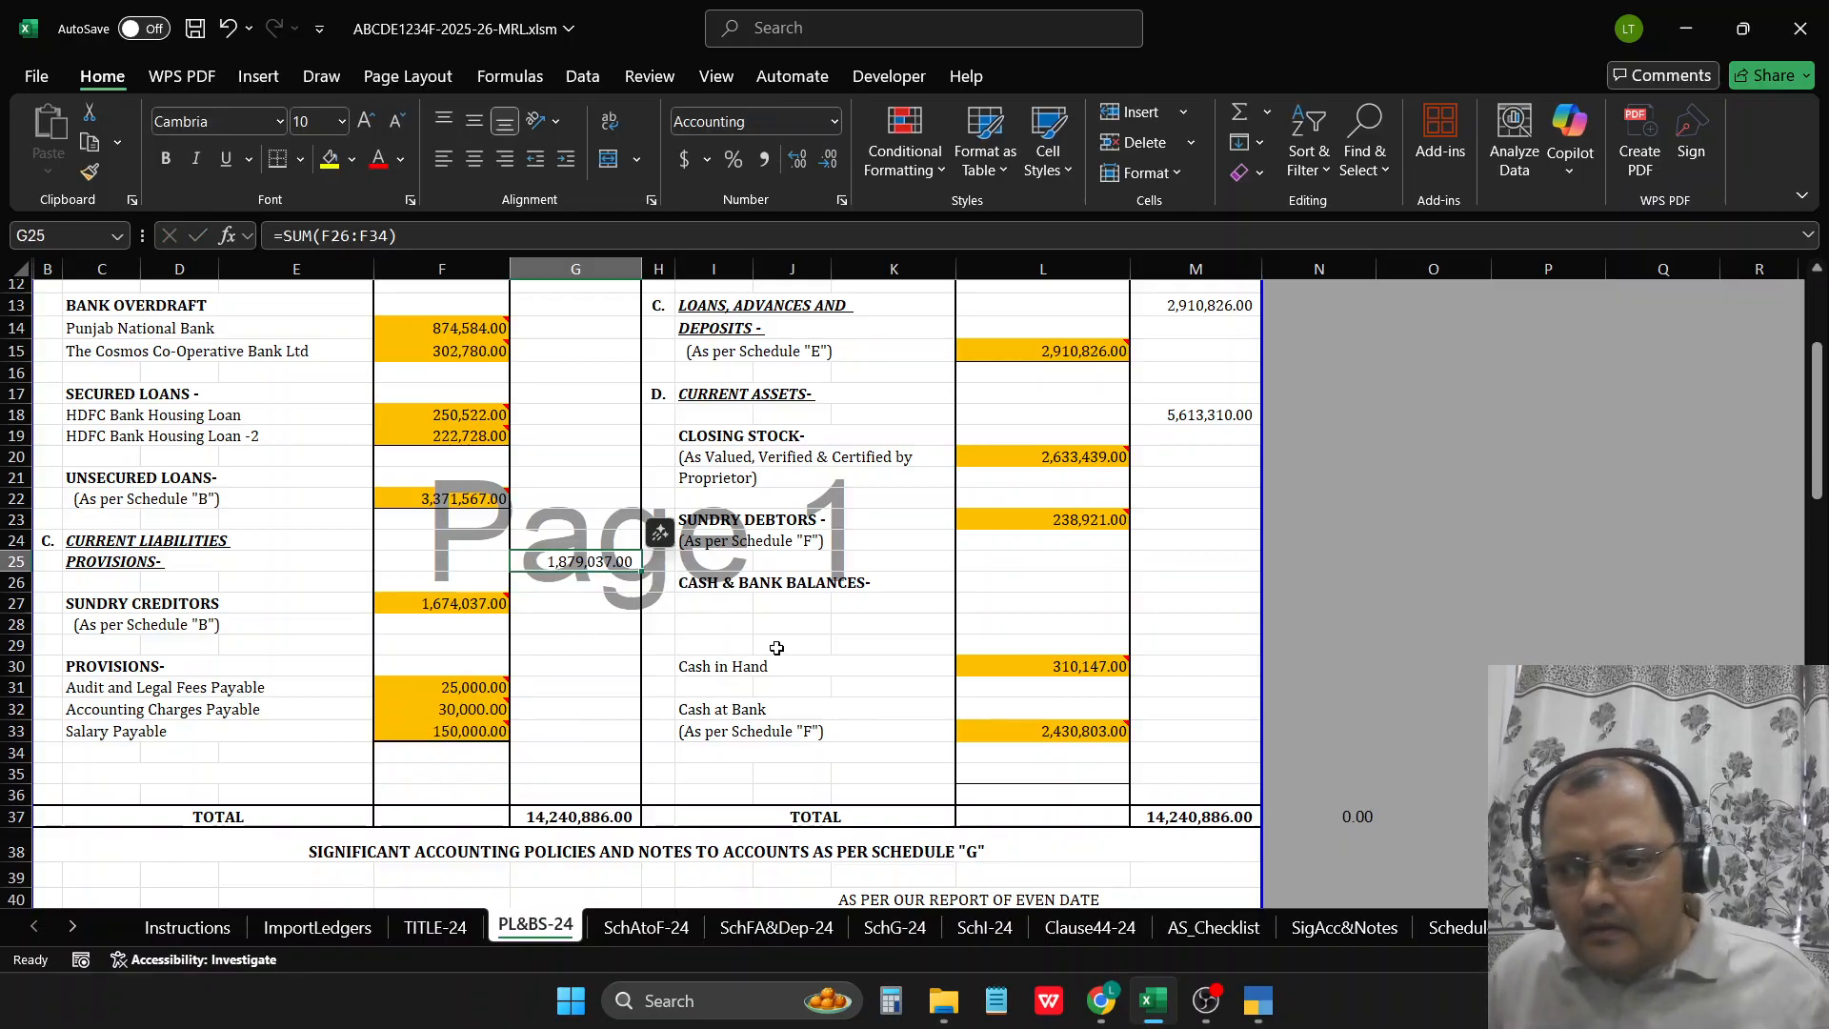
scroll(857, 572, up, 4)
click(1048, 511)
scroll(1085, 641, down, 6)
drag(829, 569, 842, 562)
click(1058, 475)
drag(1159, 596, 1157, 588)
click(1038, 648)
Step: Move the Cash in Hand and Cash at Bank rows with their amounts from I30:L33 up to I27, accepting the unmerging of cells
drag(726, 541, 1038, 609)
right_click(922, 585)
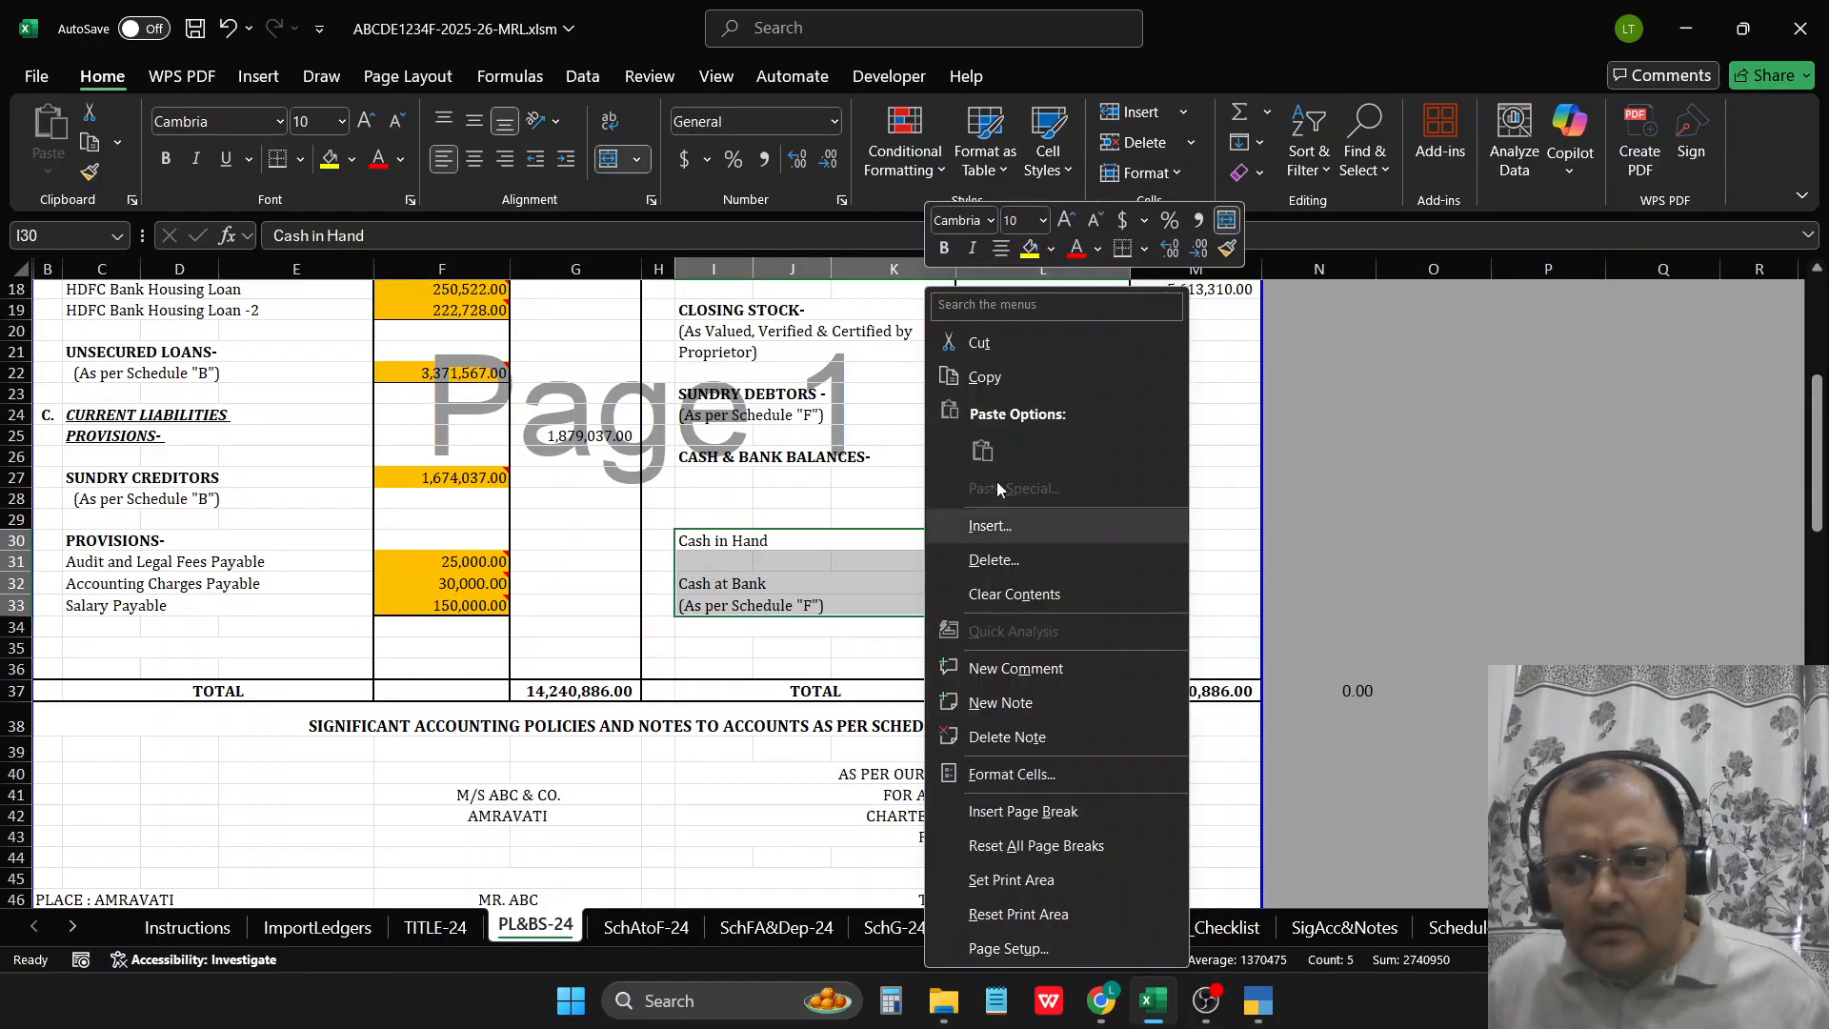
click(982, 341)
click(724, 476)
key(ctrl+v)
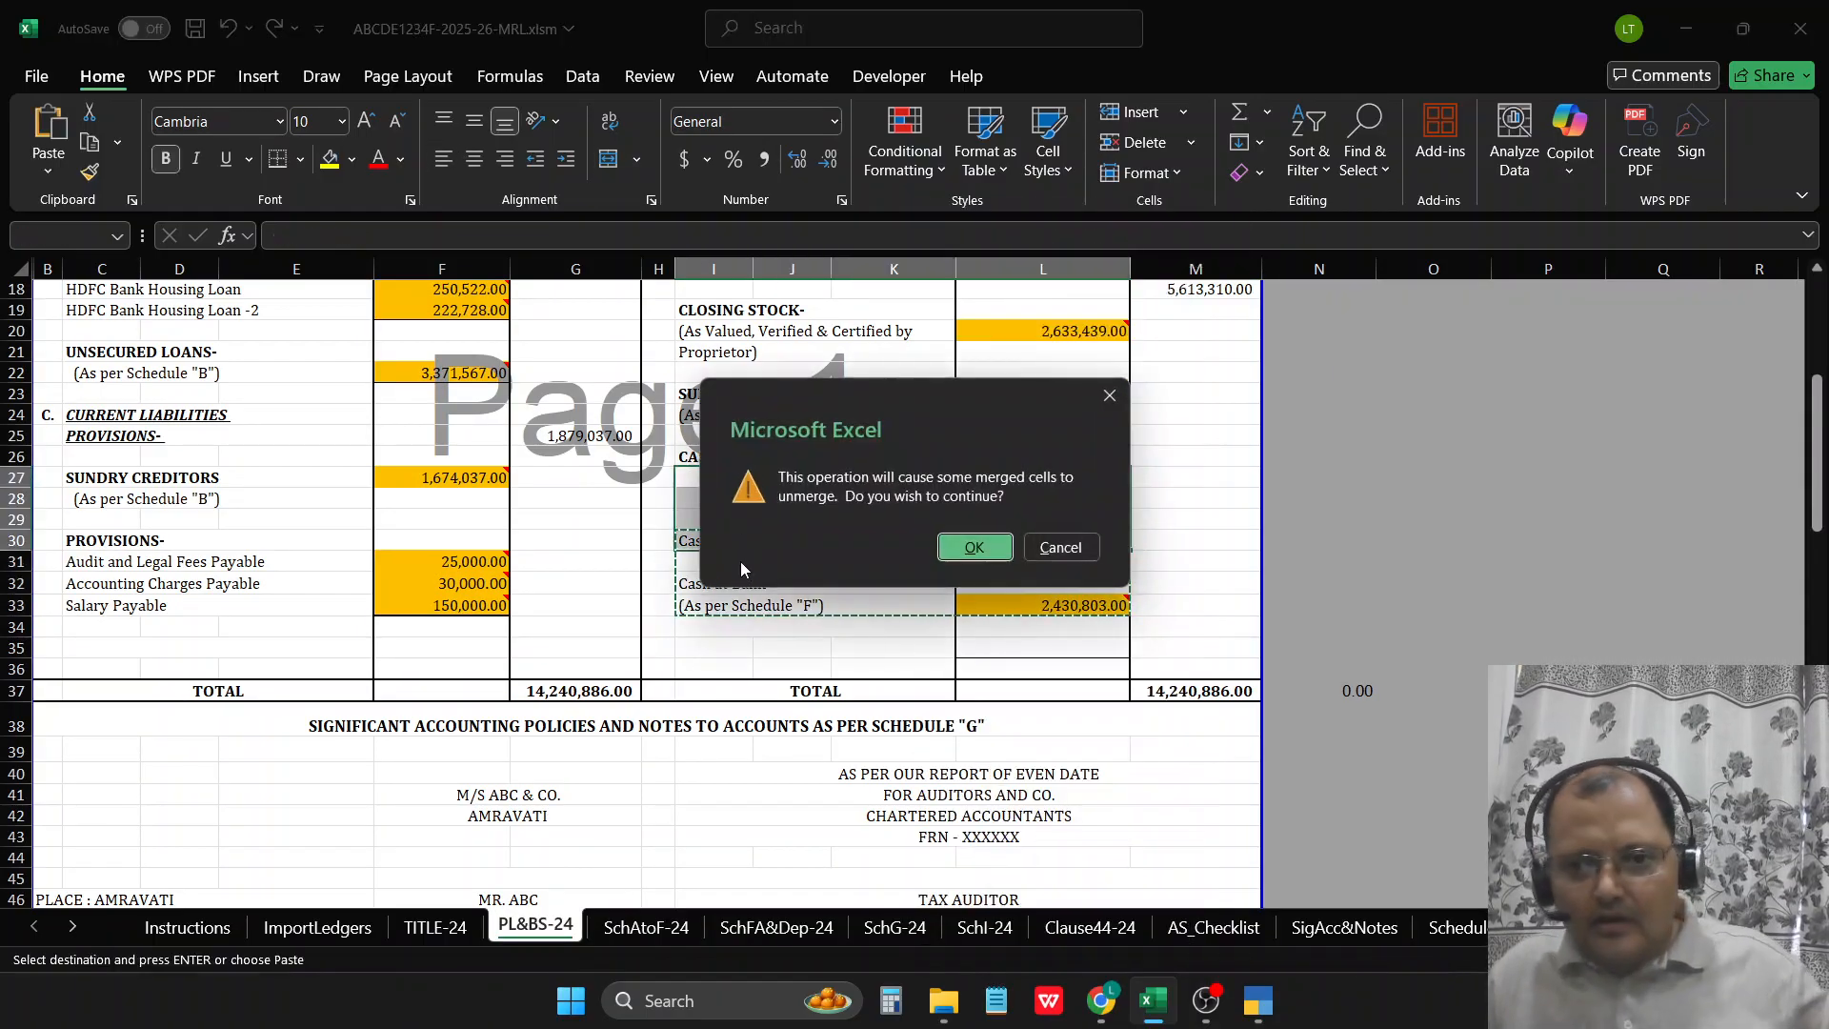
click(974, 545)
click(739, 606)
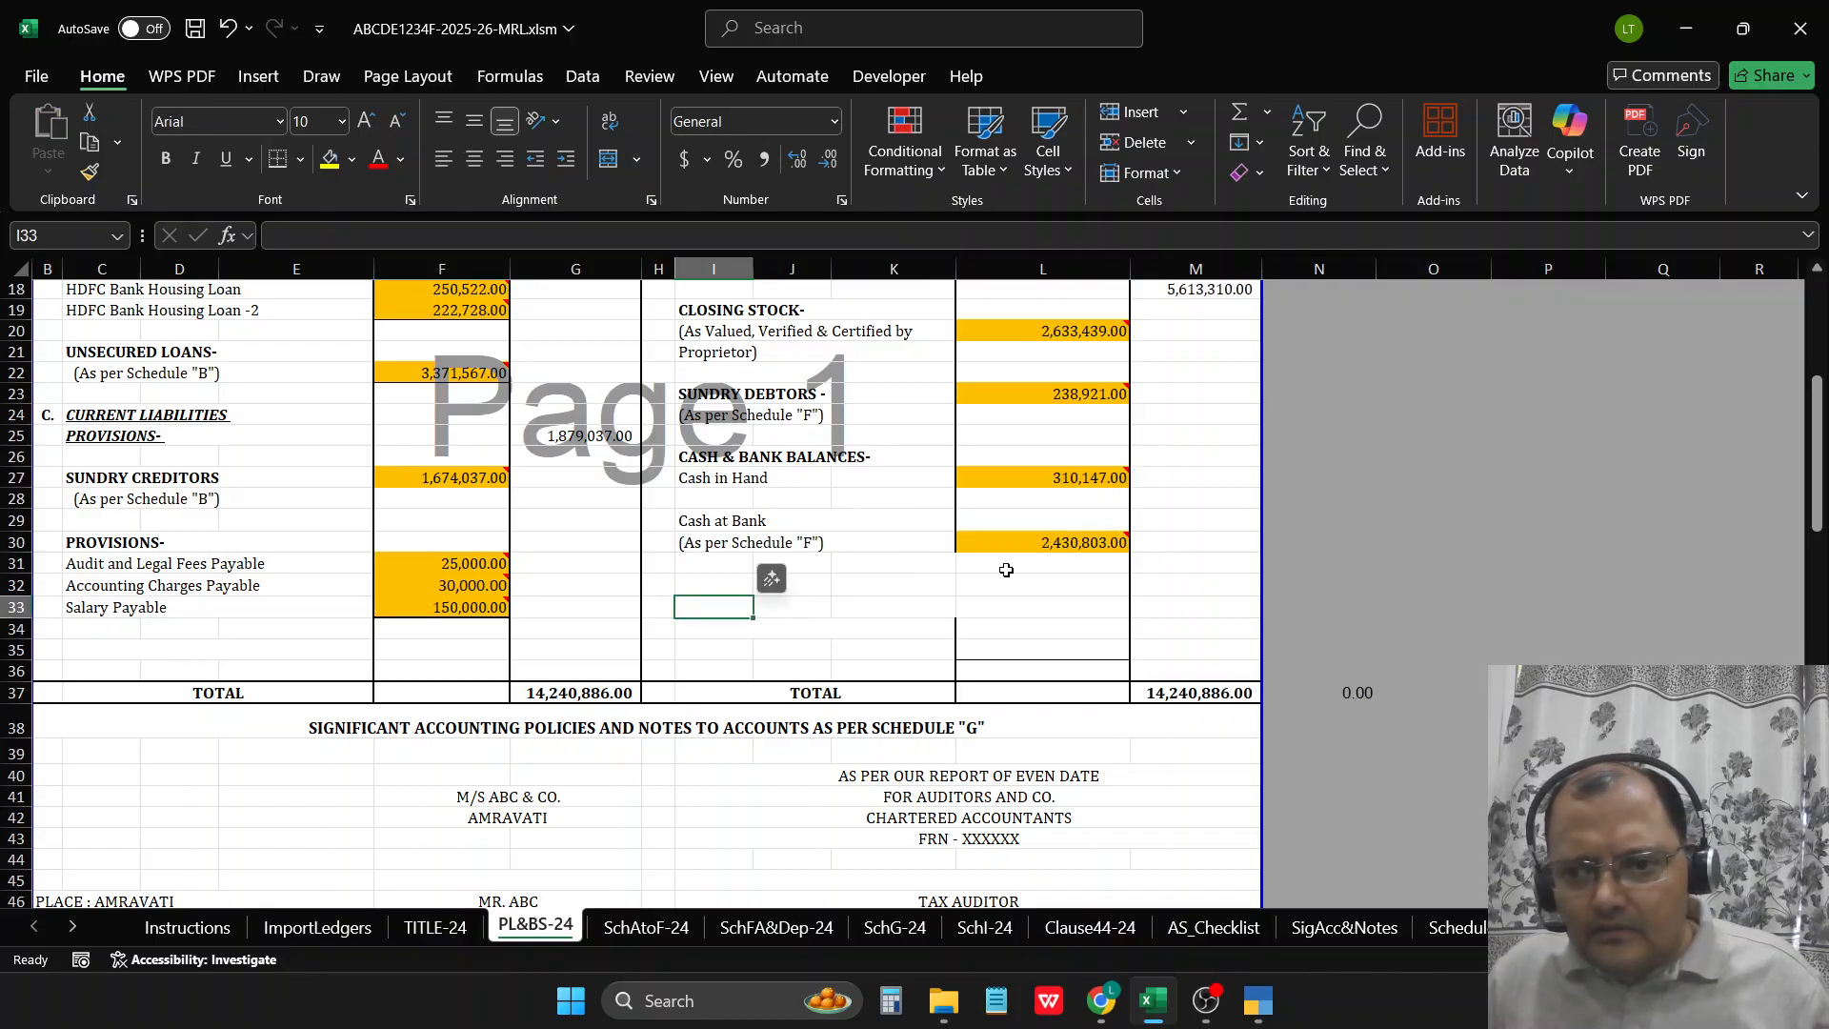
Step: Apply thick outside borders to the assets Amount column from L4 to L37 to restore its broken vertical lines
scroll(870, 632, up, 6)
drag(1041, 358, 1015, 323)
click(637, 160)
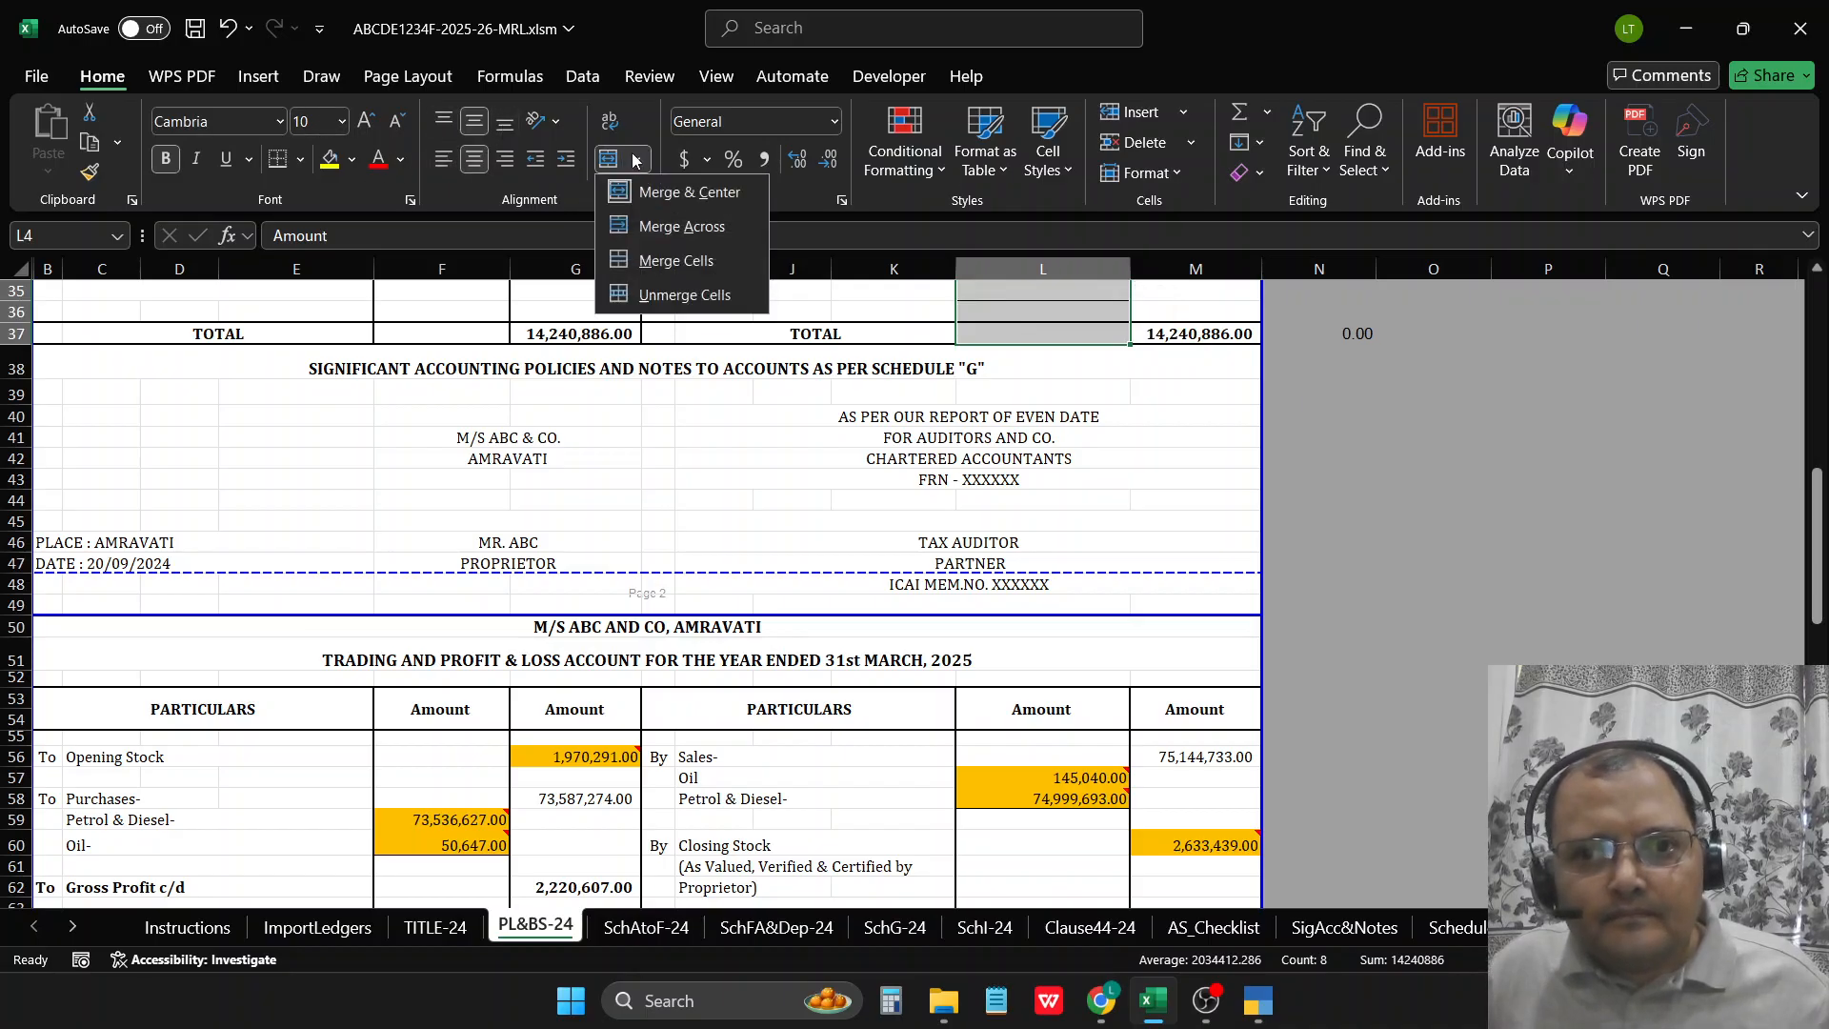
click(636, 160)
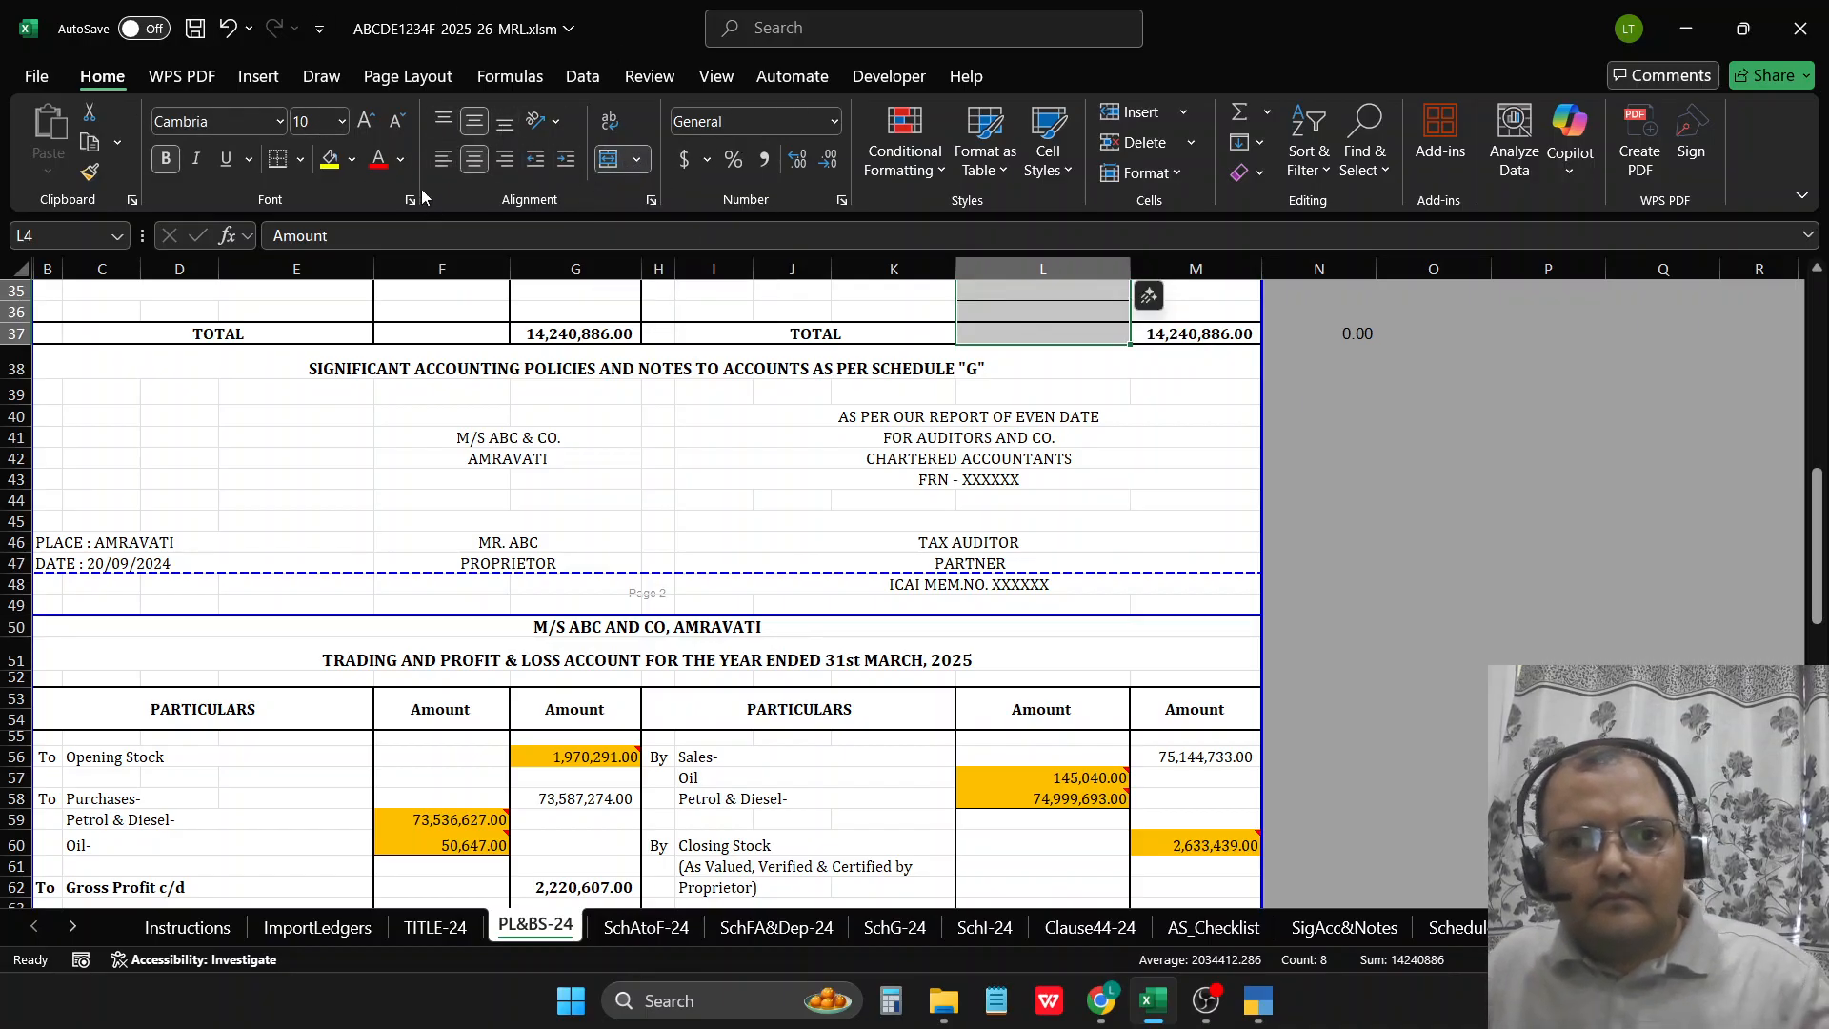
click(301, 160)
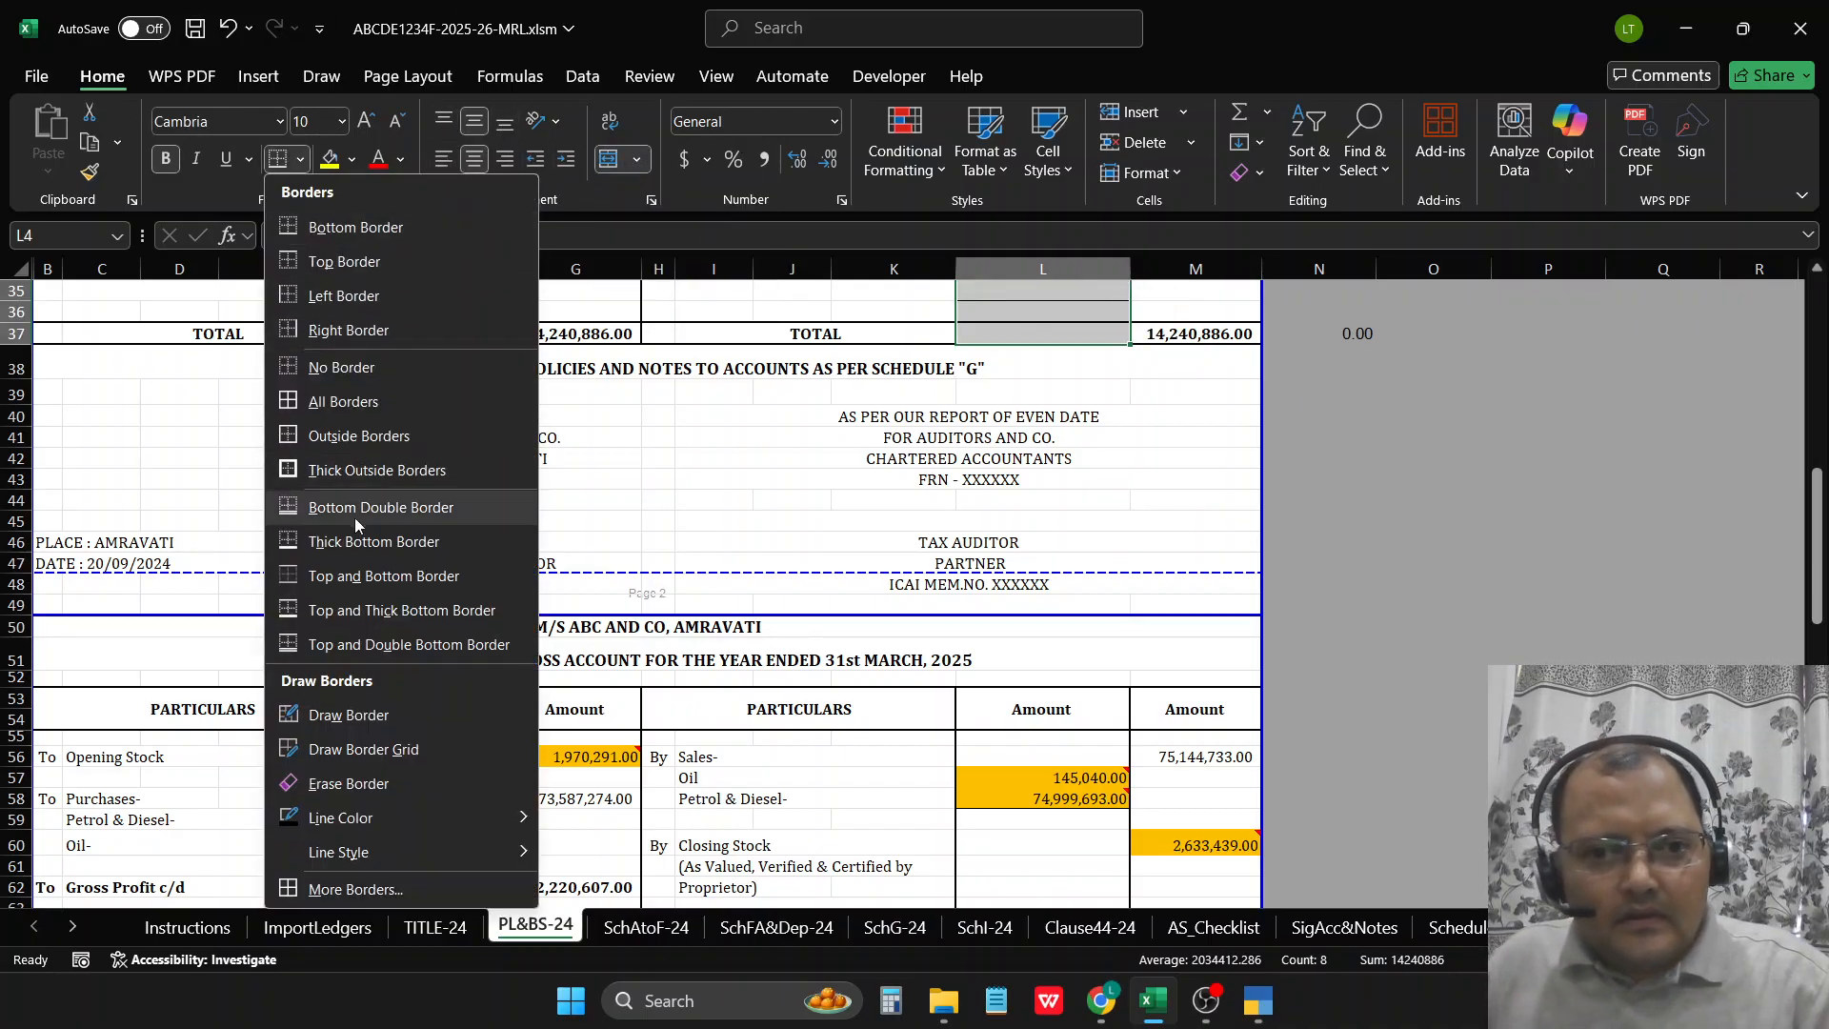
click(336, 470)
scroll(629, 572, up, 10)
scroll(629, 572, down, 5)
click(624, 714)
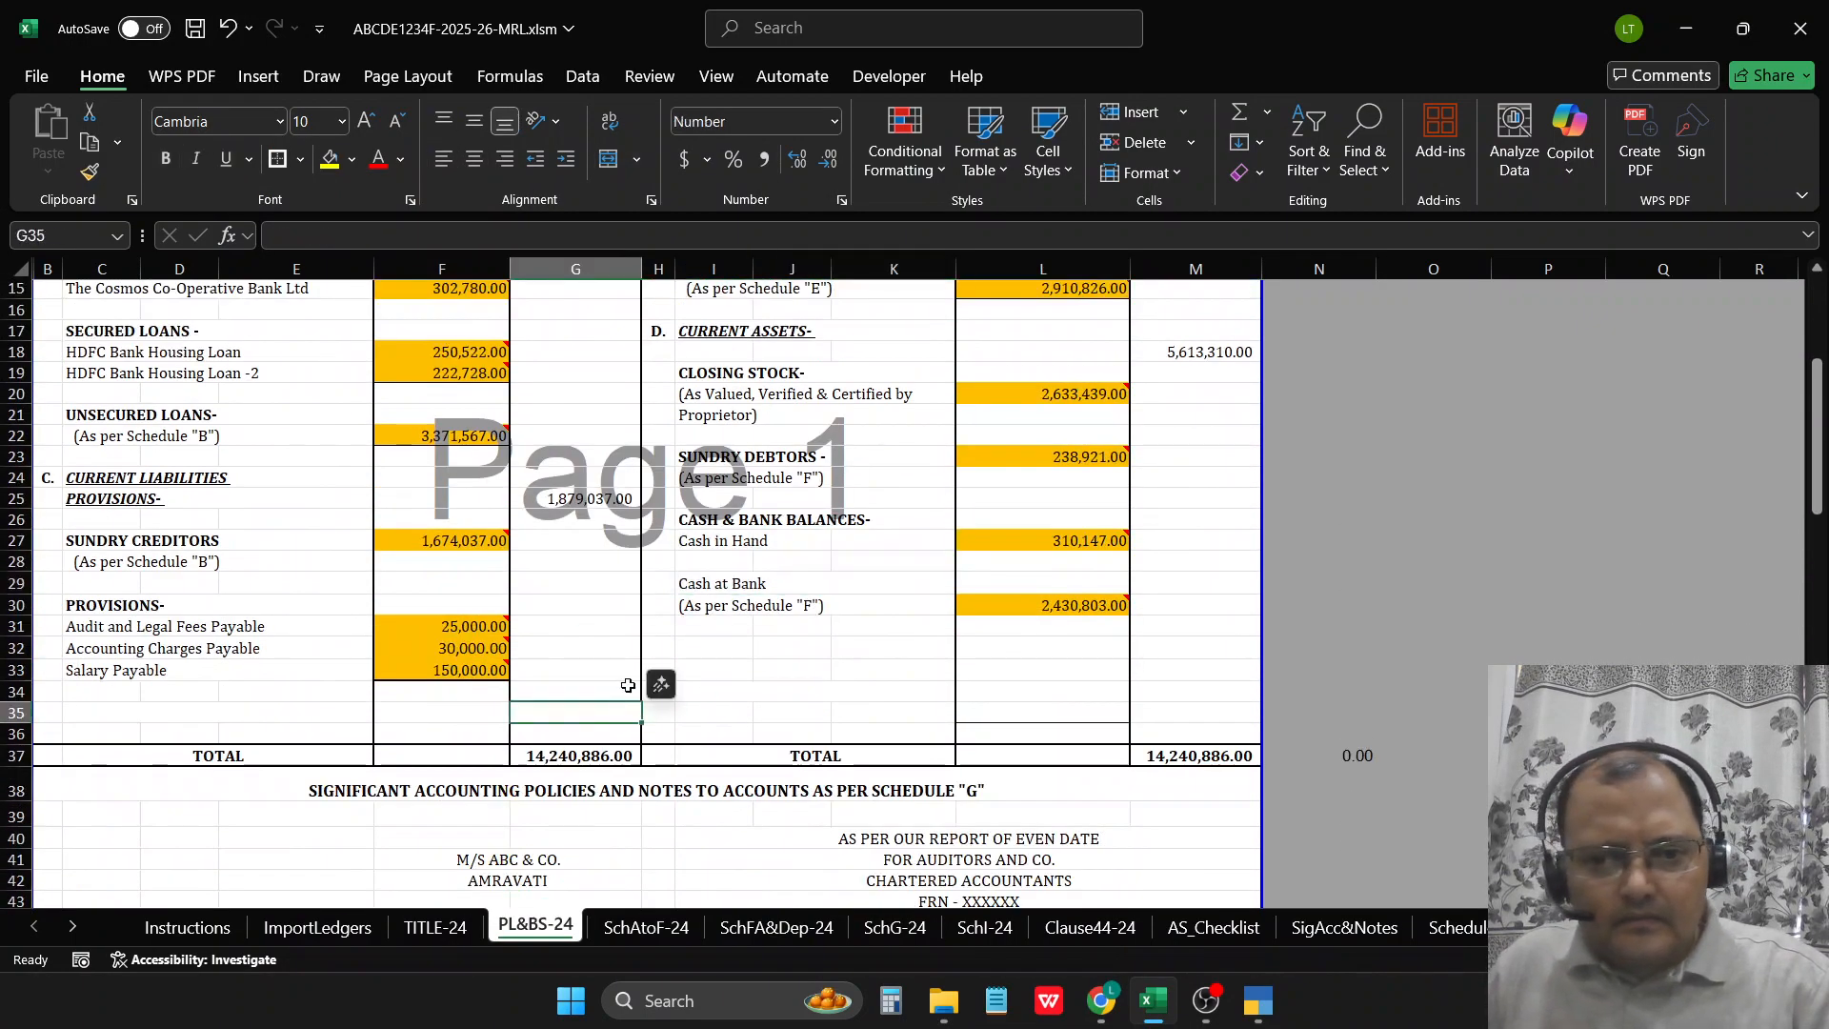
Step: Review the heads and schedule references on the liabilities side, from Capital Account down to Current Liabilities and Provisions
scroll(639, 686, down, 3)
scroll(376, 540, up, 7)
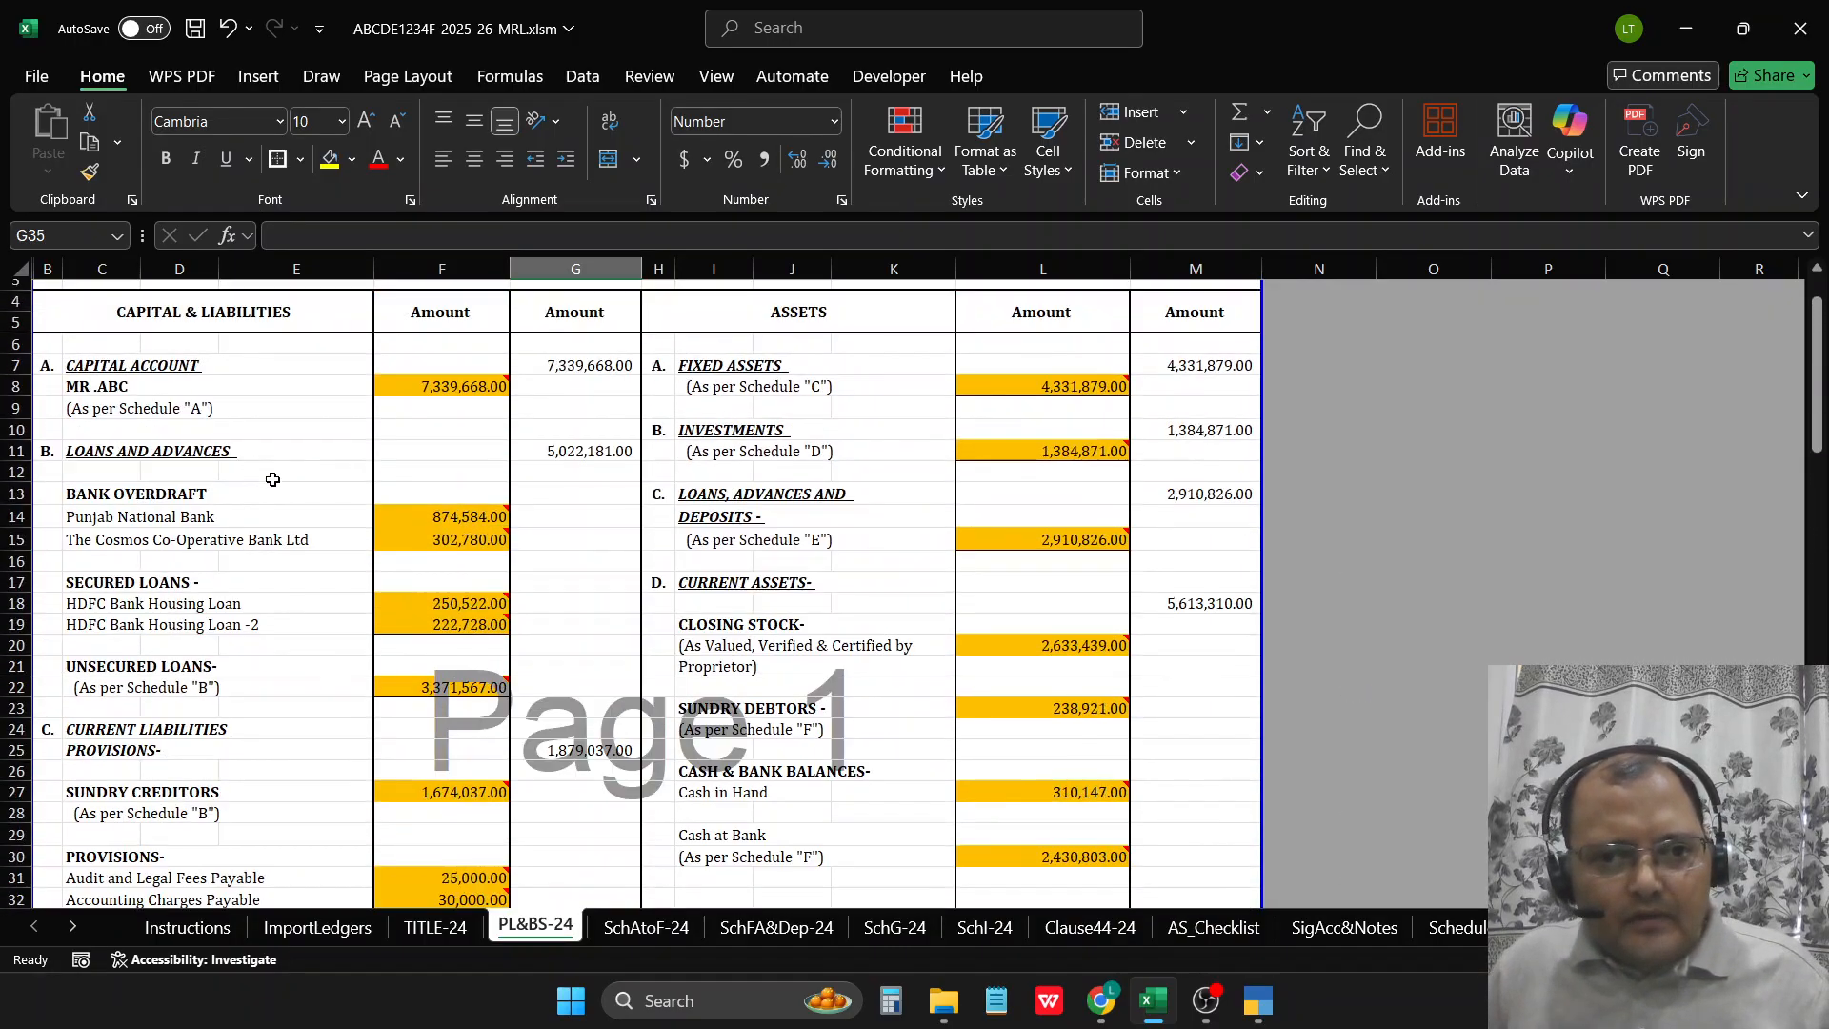
click(181, 407)
scroll(181, 428, down, 1)
click(180, 473)
click(180, 495)
scroll(181, 490, down, 2)
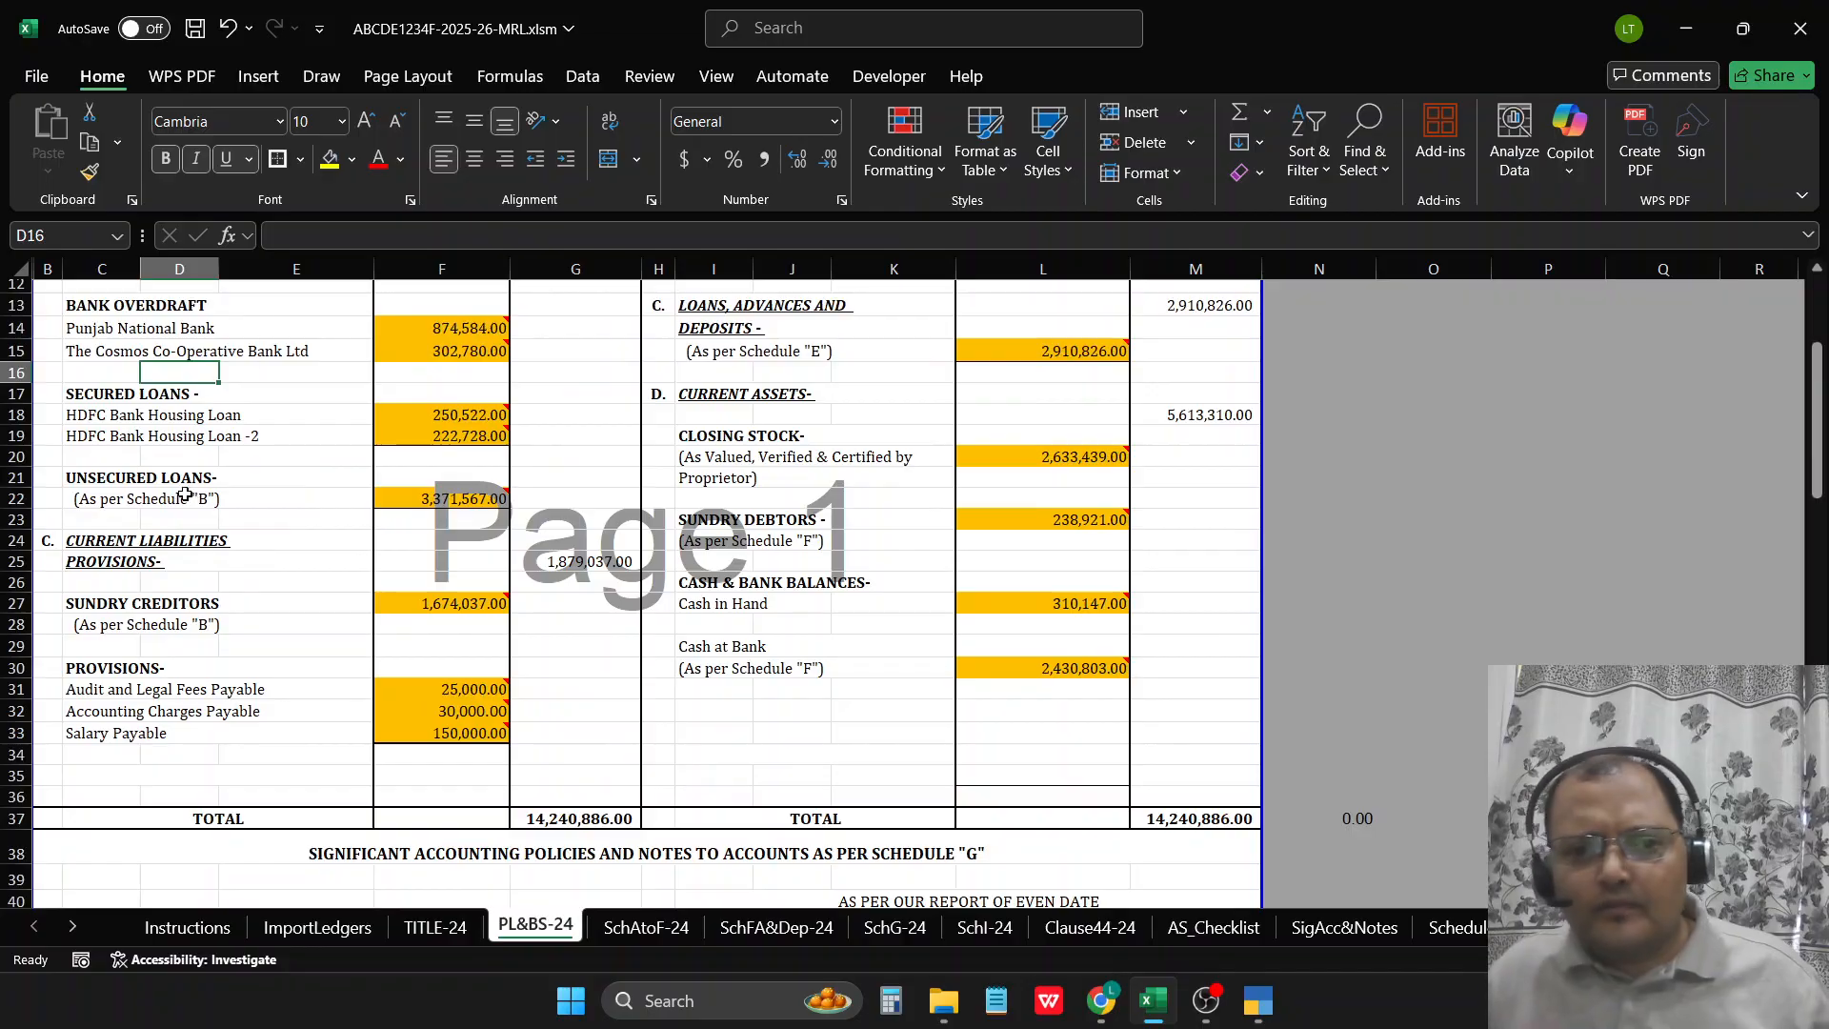
scroll(134, 495, up, 2)
click(143, 514)
scroll(143, 515, down, 2)
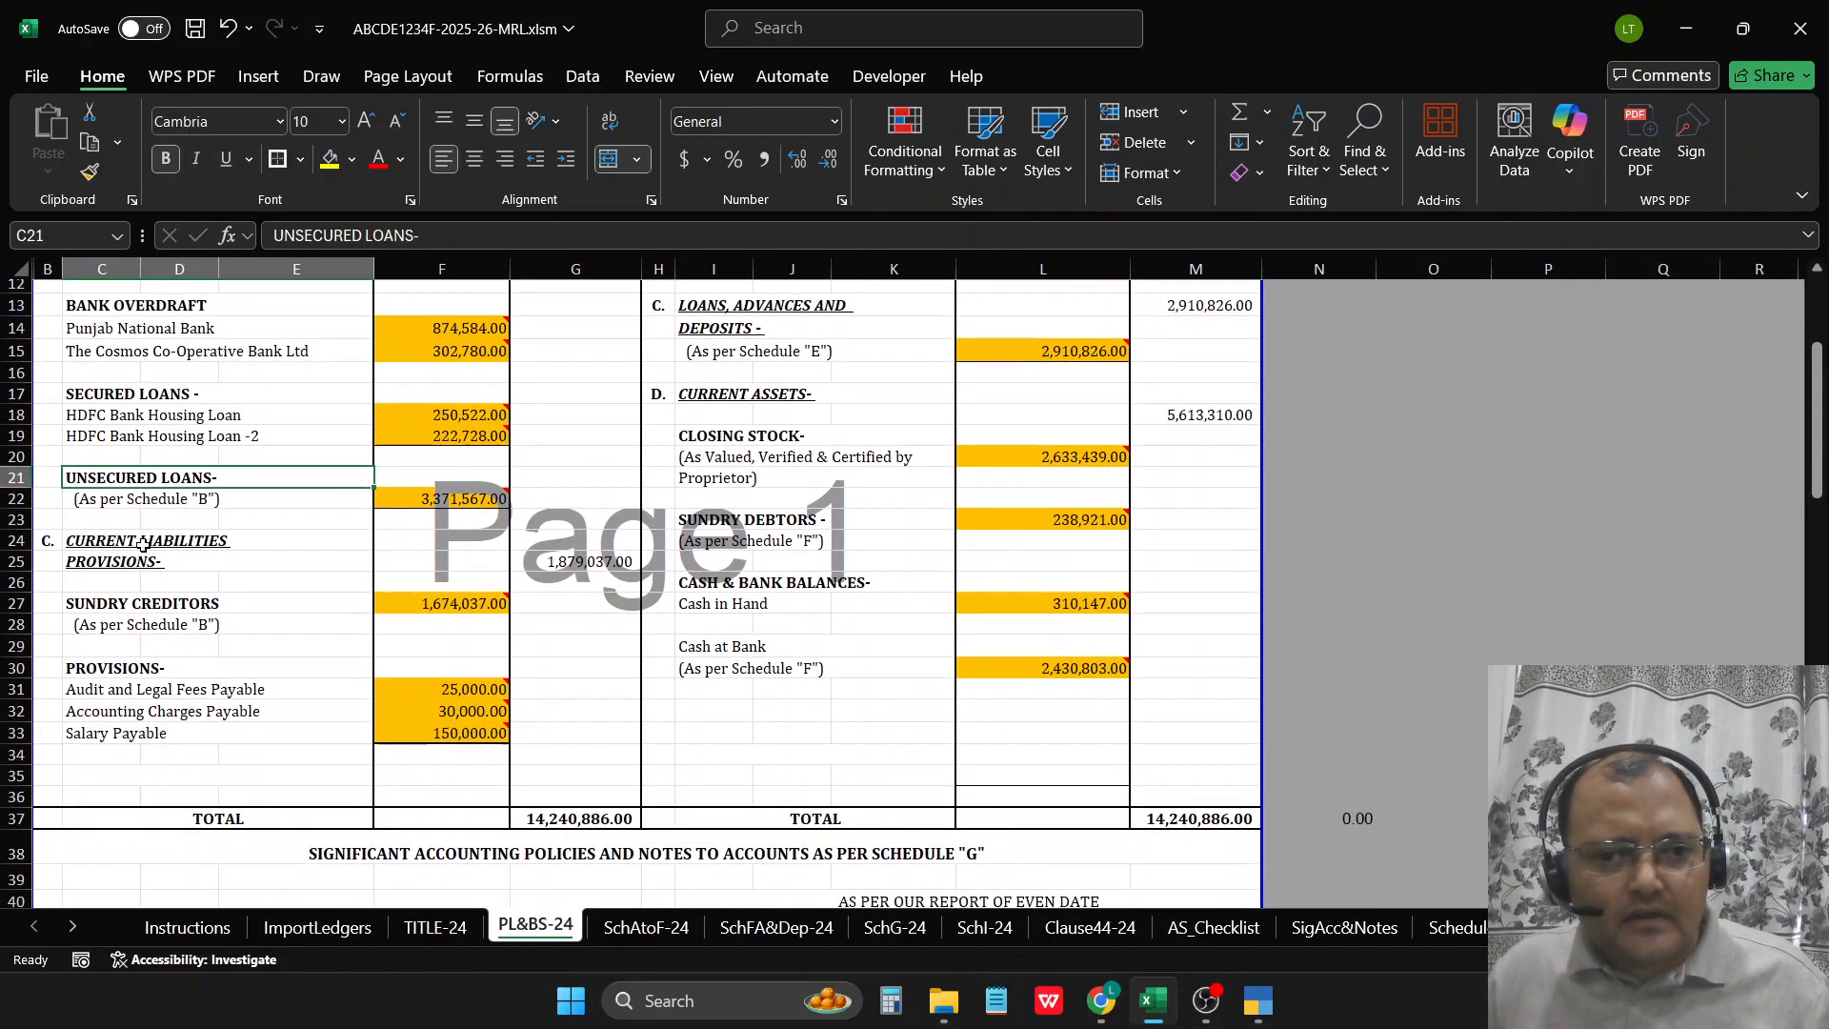
click(153, 543)
scroll(151, 510, up, 3)
click(143, 410)
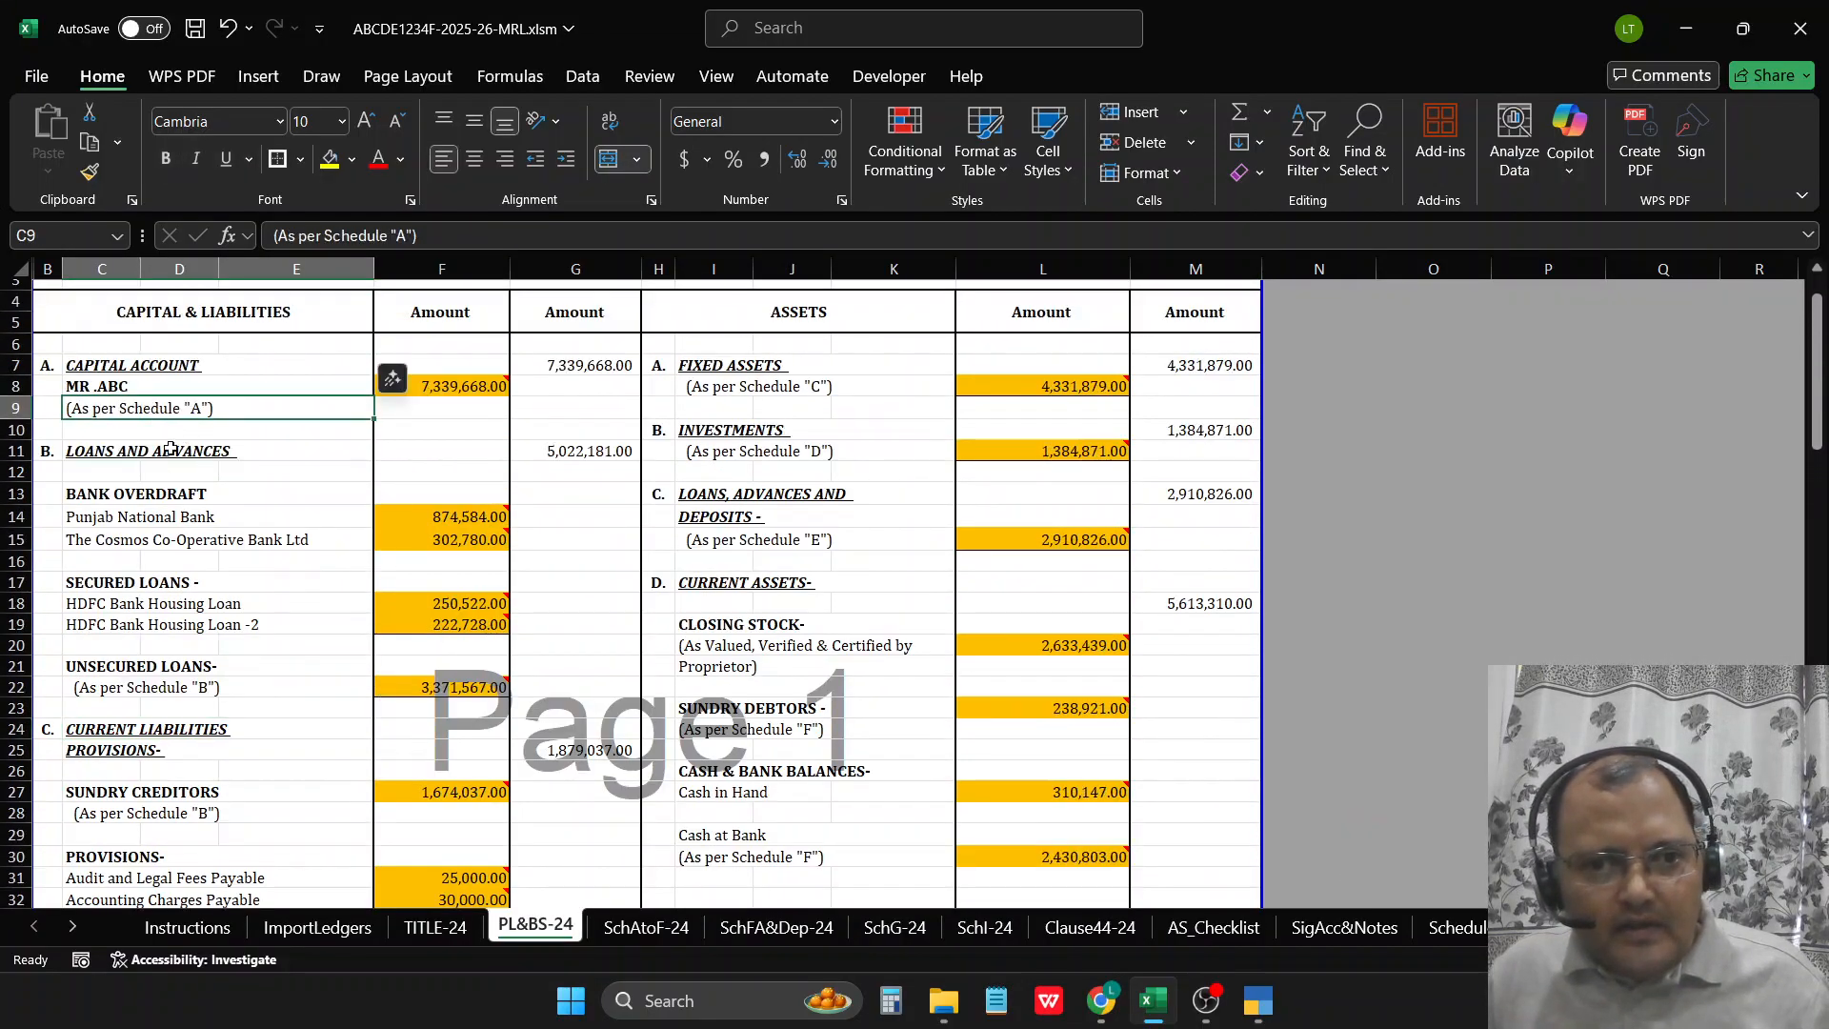
scroll(143, 409, down, 2)
click(148, 600)
scroll(152, 602, down, 1)
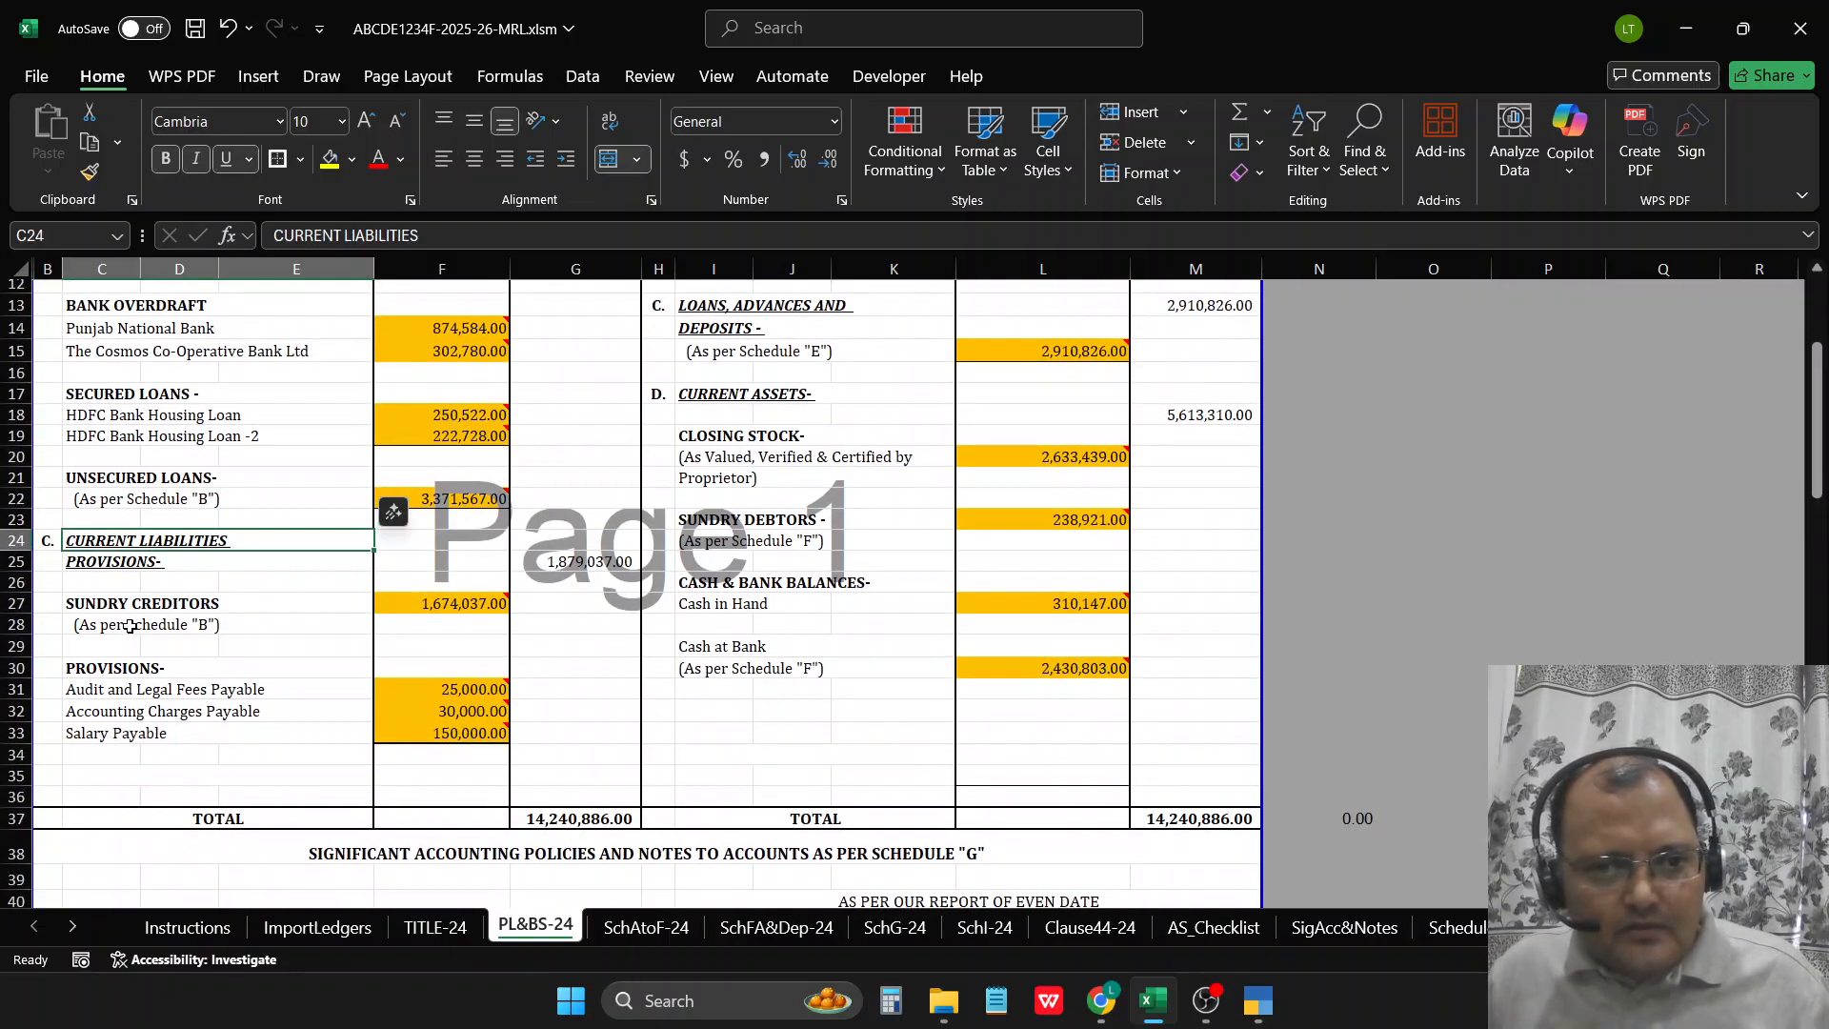
Step: Change the Sundry Creditors reference in C28 to (As per Schedule "C")
click(130, 627)
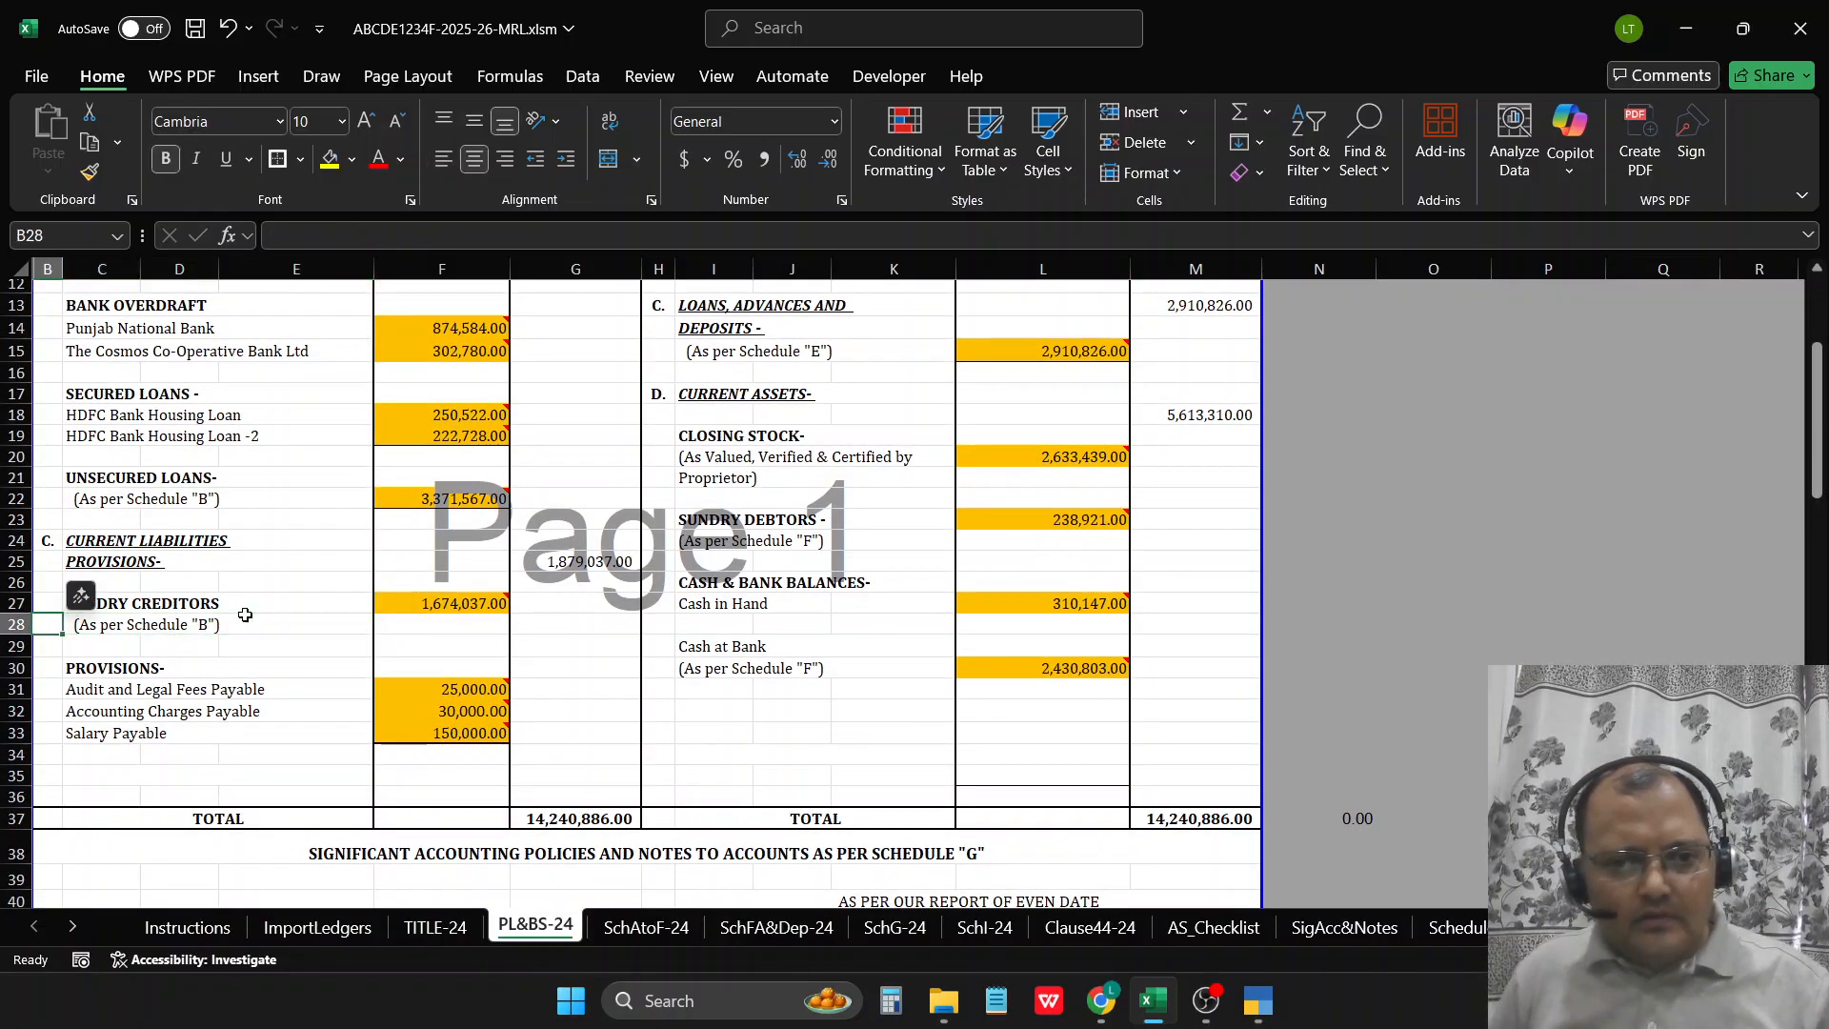
double_click(246, 618)
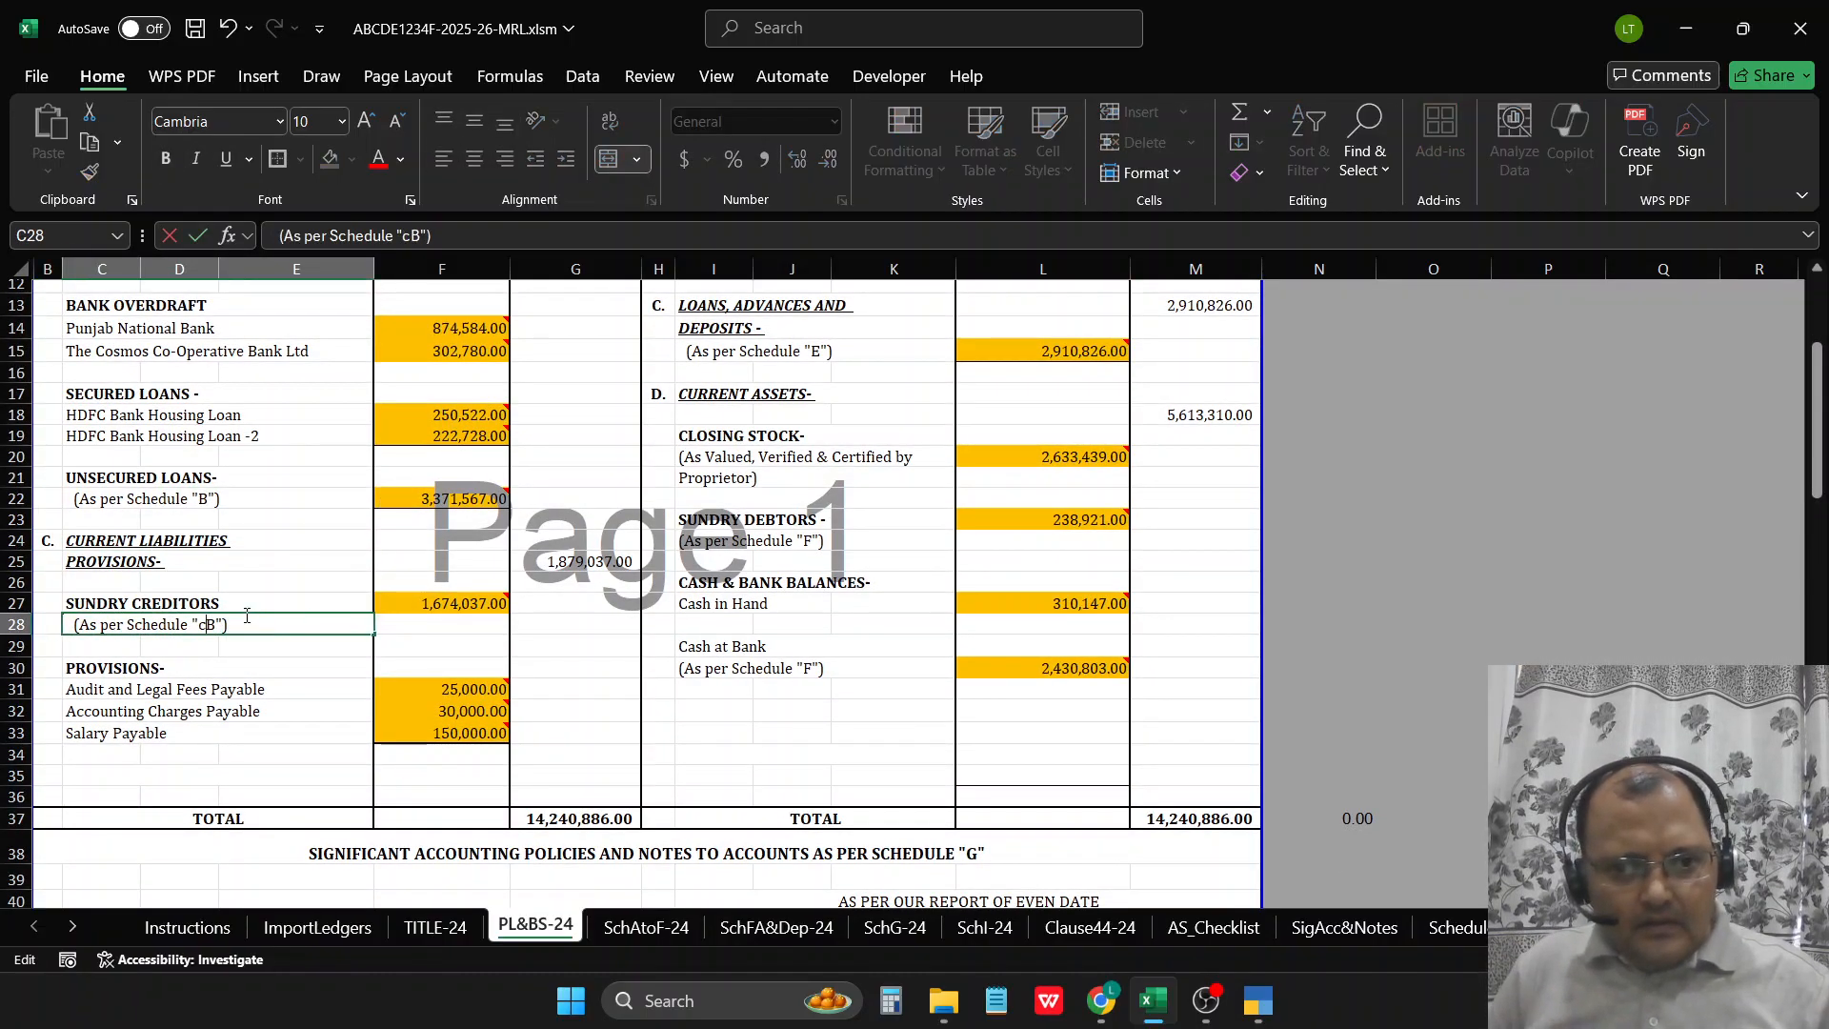
text(c)
key(BackSpace)
text(C)
key(Return)
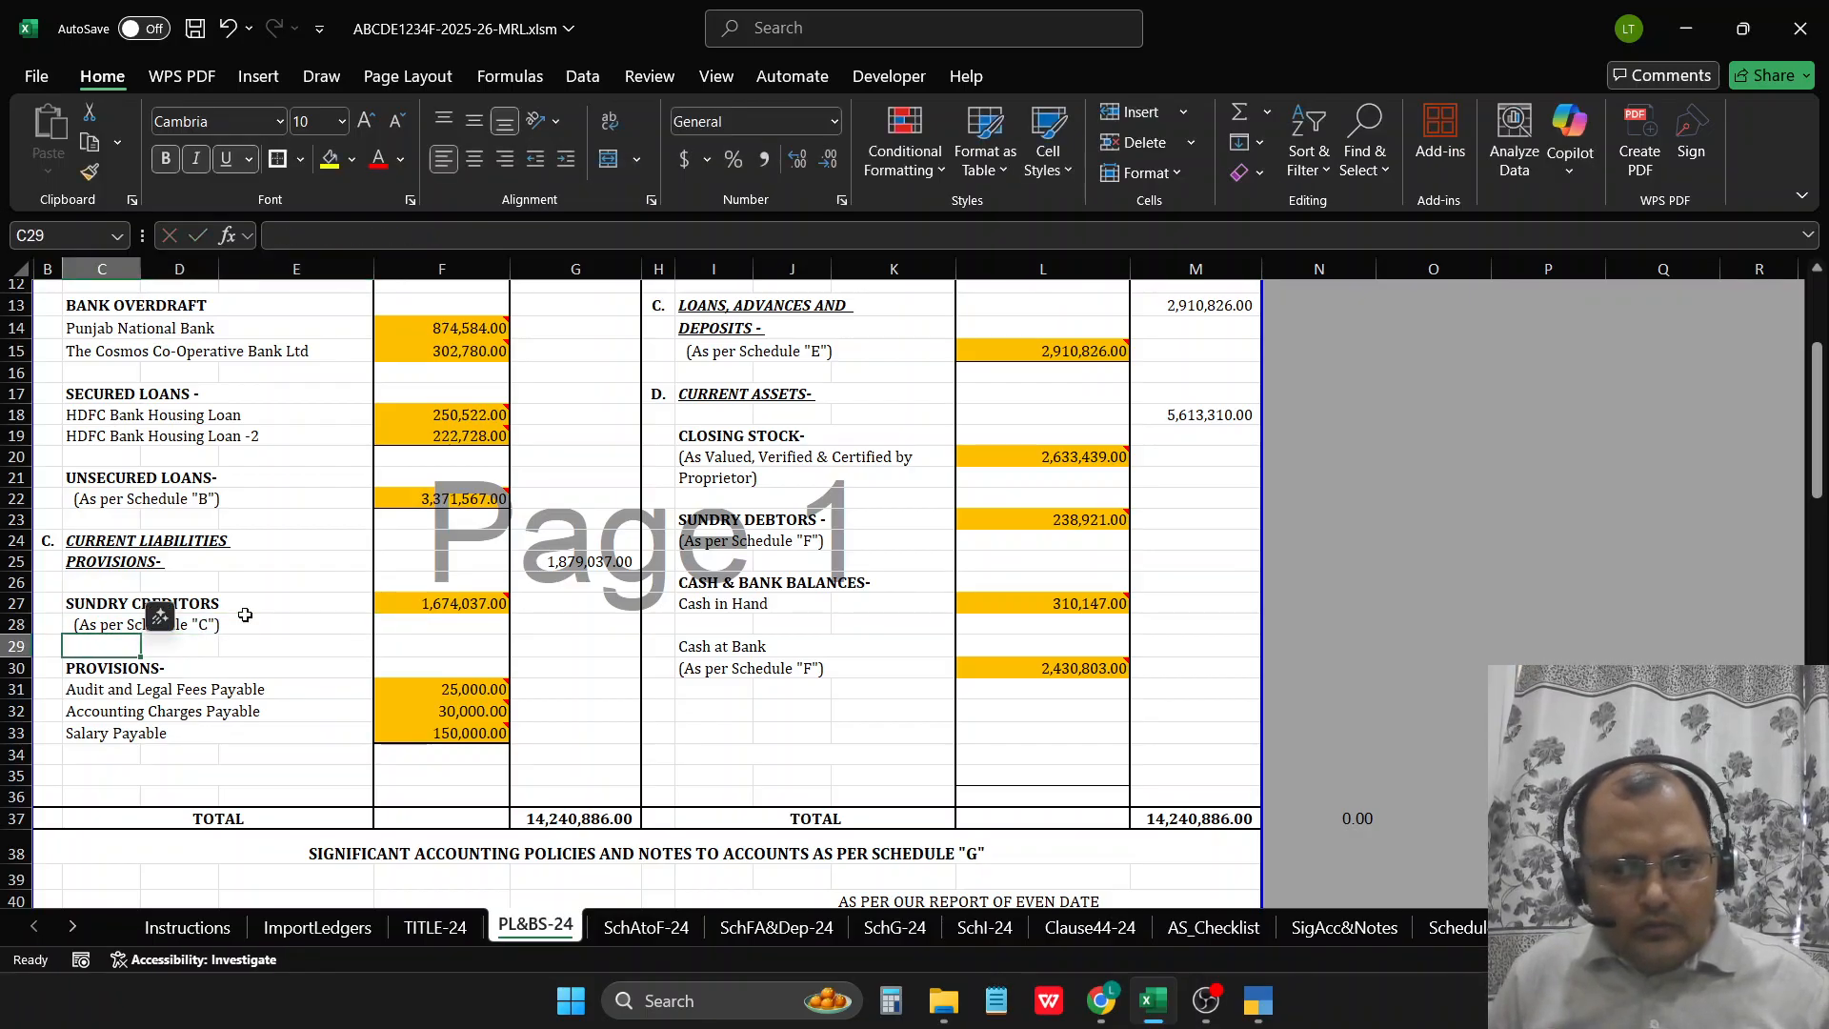
Step: Look over the loan and creditor heads on the liabilities side to see which ones refer to a schedule
key(Up)
key(Up)
key(Right)
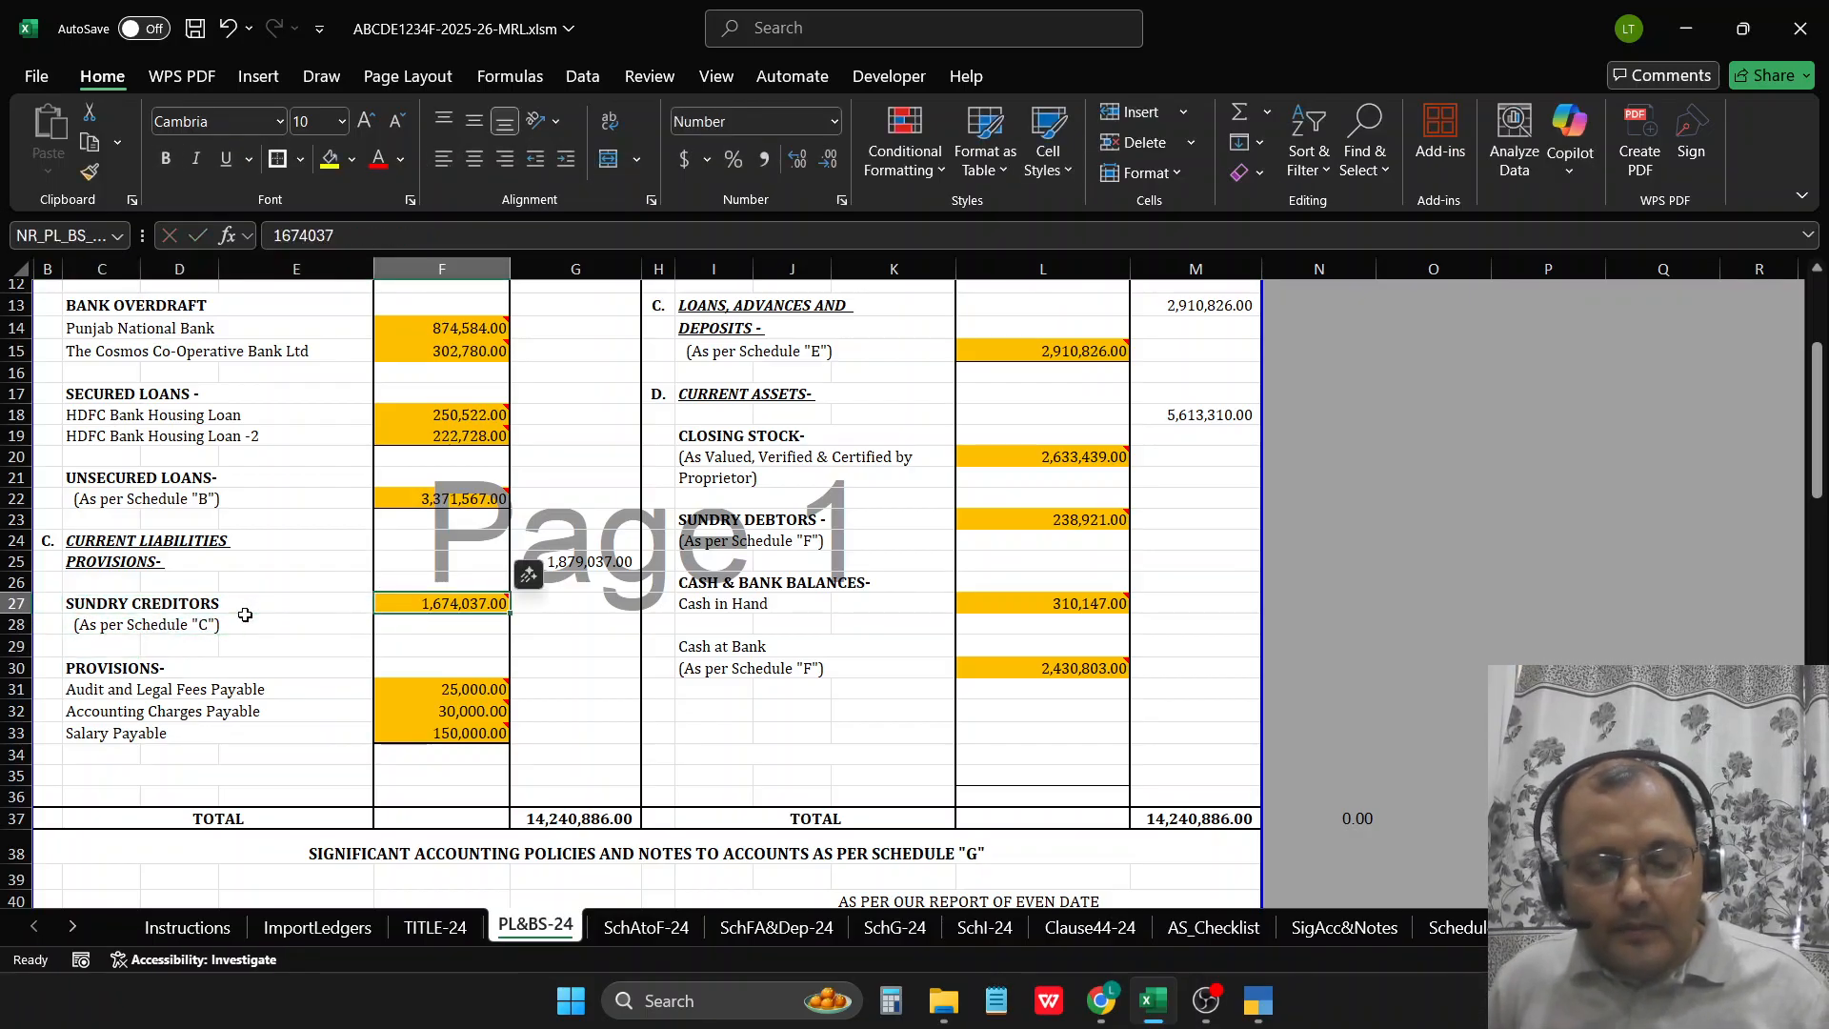
scroll(256, 608, up, 2)
scroll(249, 503, up, 1)
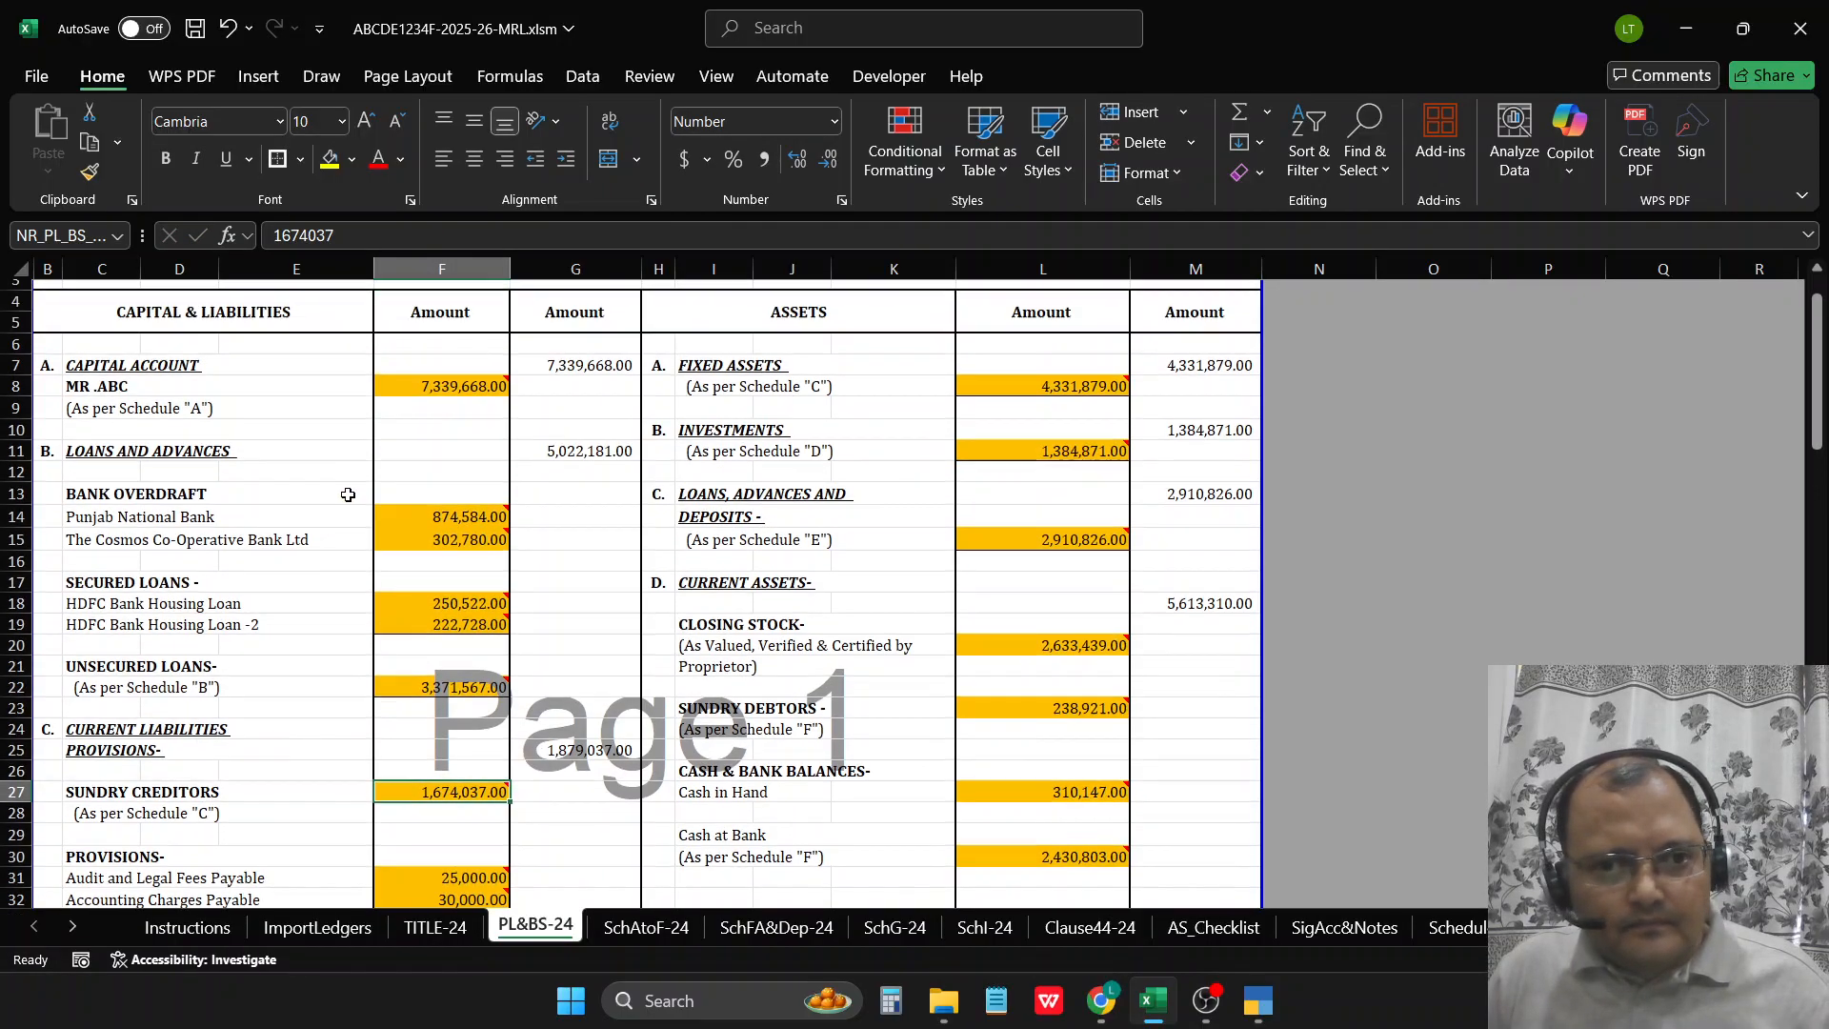
click(250, 515)
click(330, 578)
scroll(296, 621, down, 1)
click(295, 588)
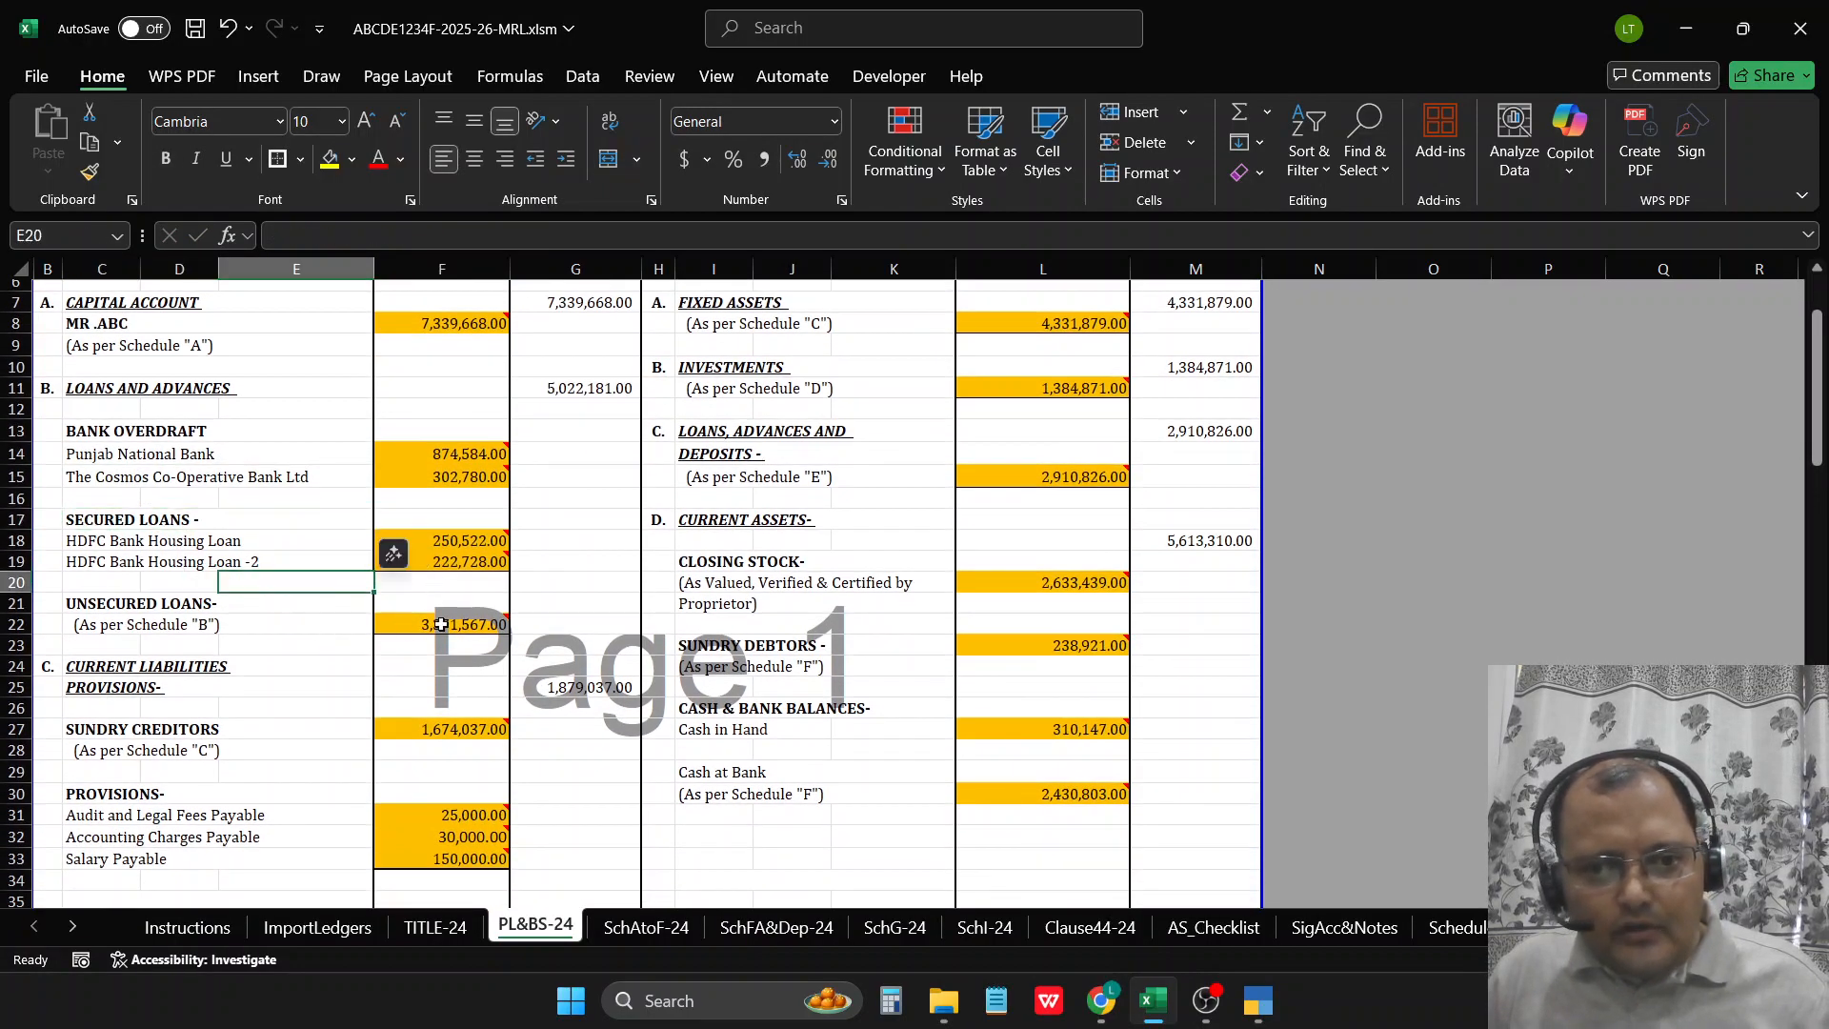
scroll(401, 400, up, 1)
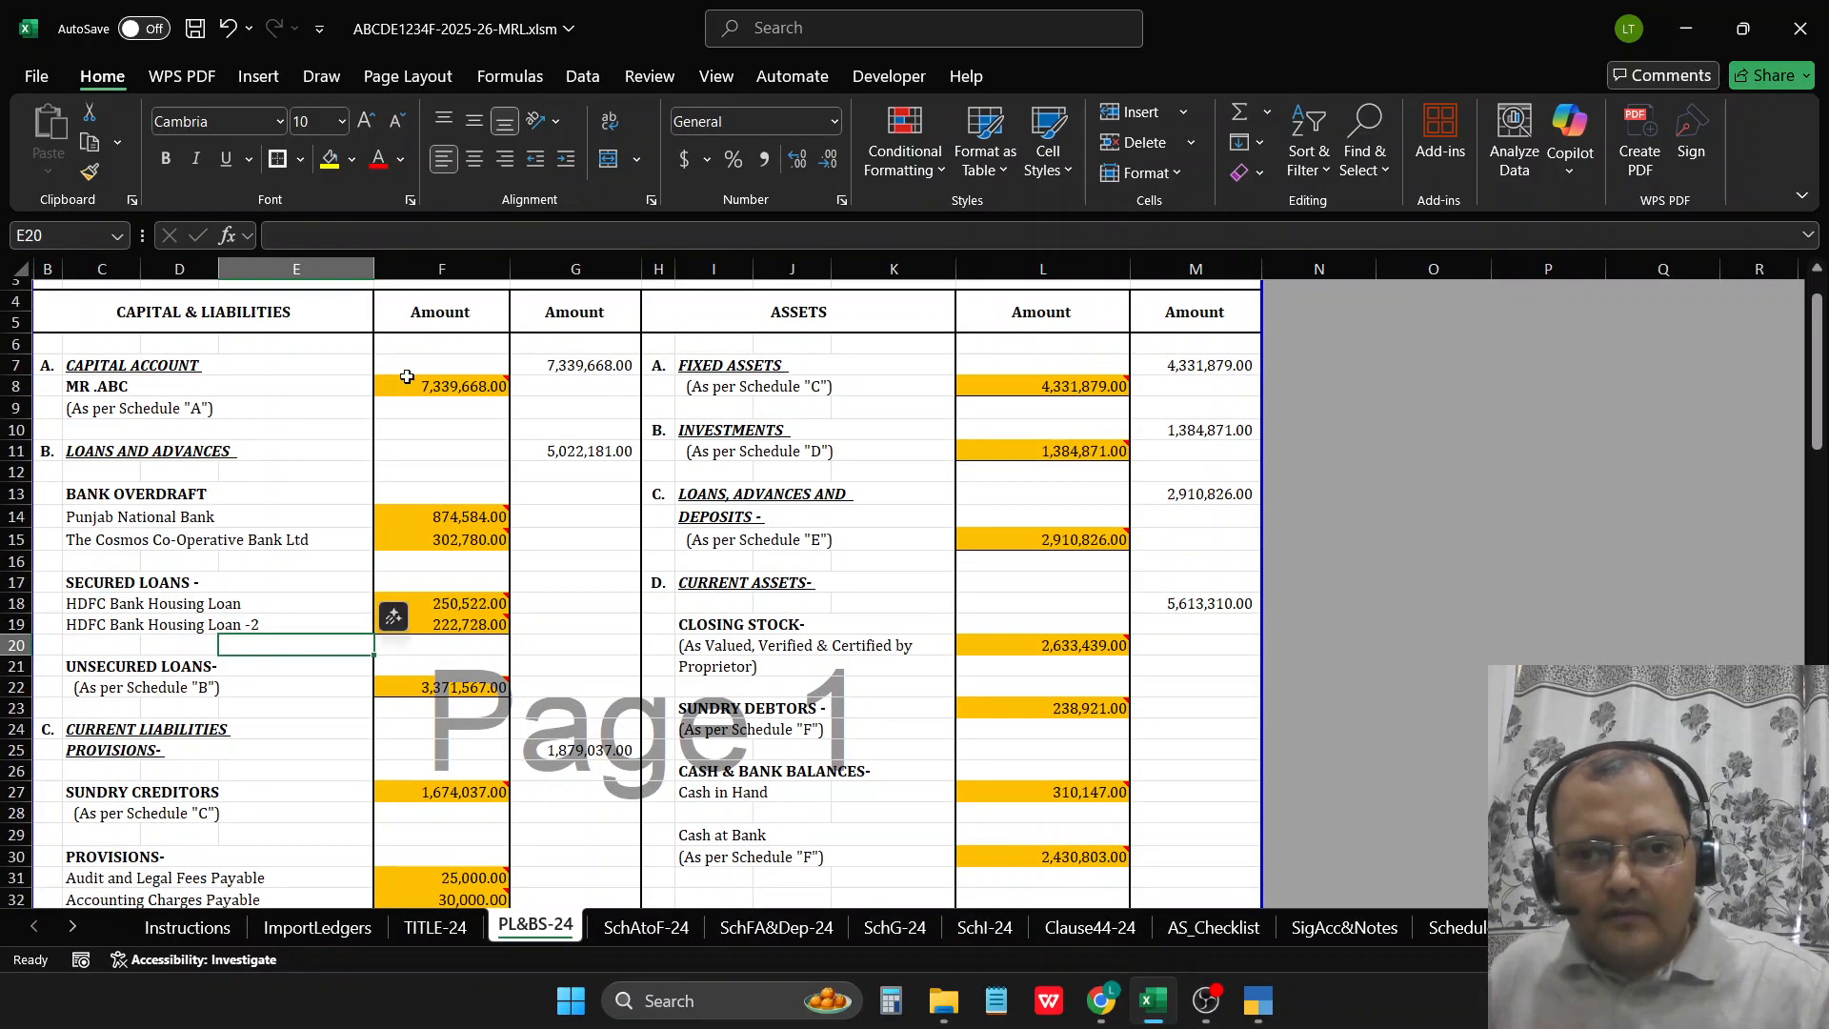
Step: Examine Schedule A for the proprietor's capital account and Schedule B for unsecured loans on the SchAtoF-24 sheet
click(634, 926)
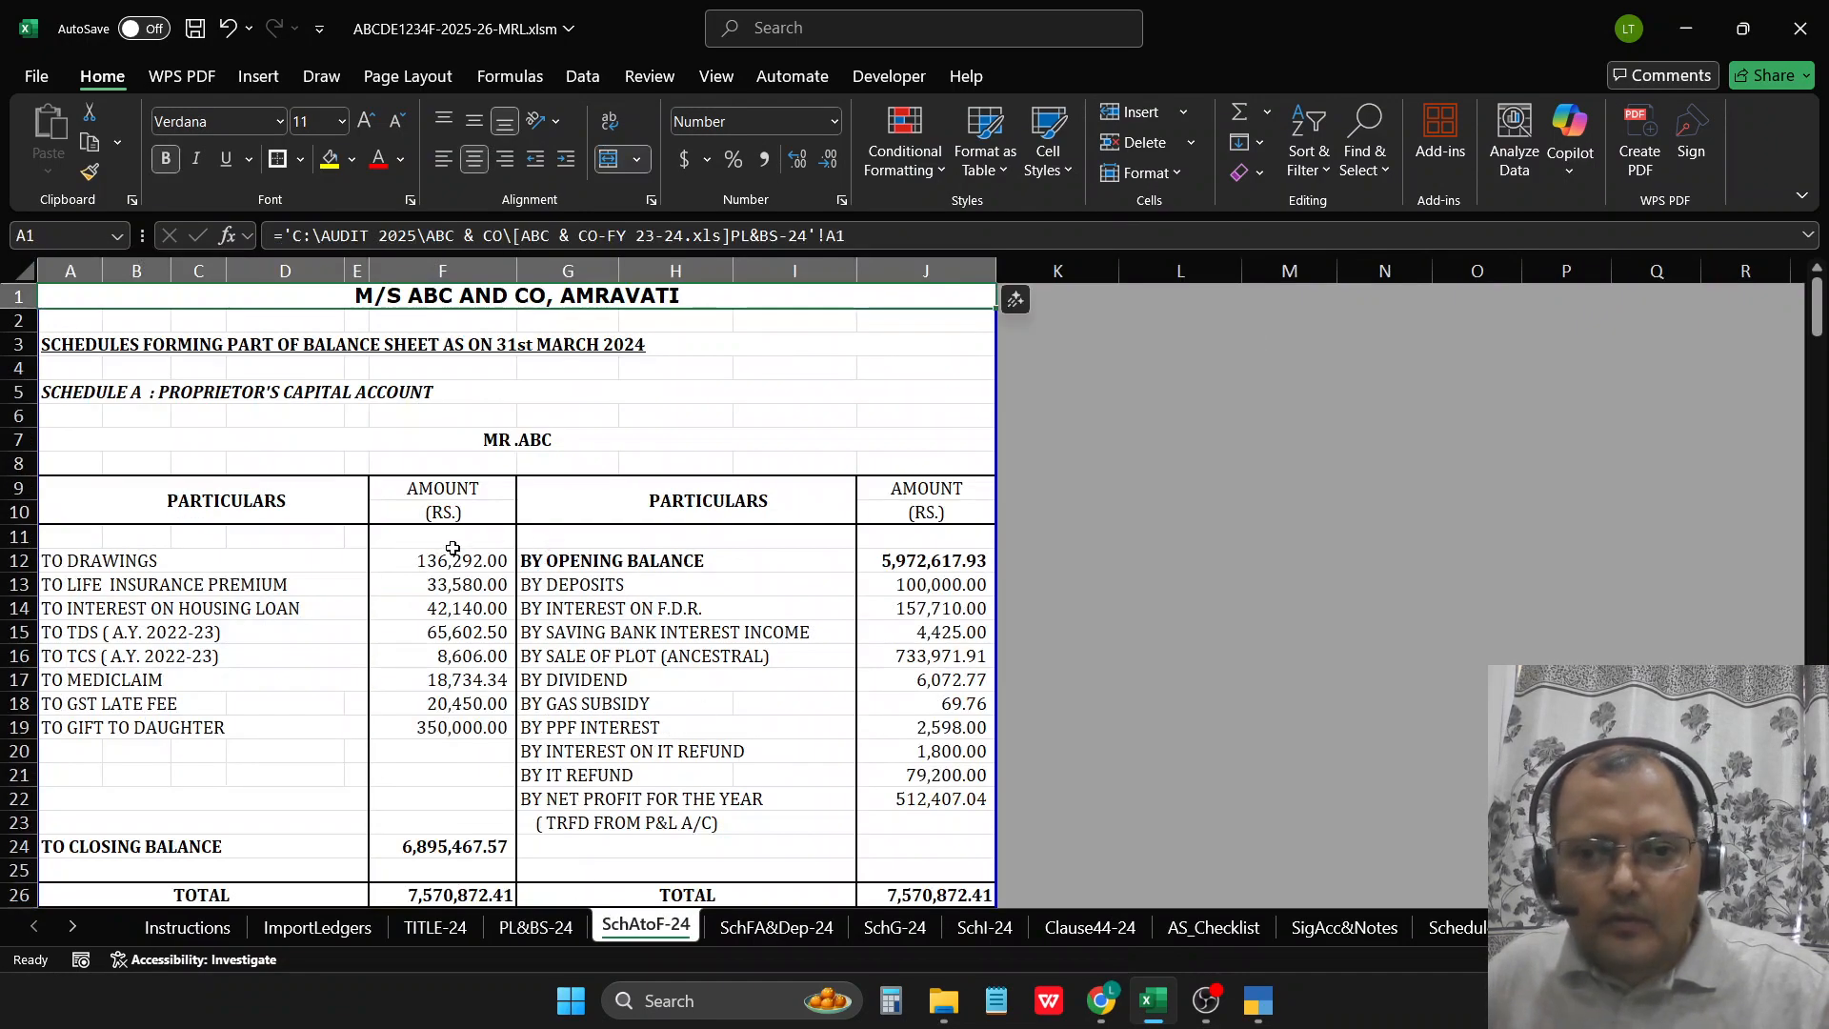
drag(461, 545, 800, 821)
scroll(571, 667, down, 1)
click(244, 749)
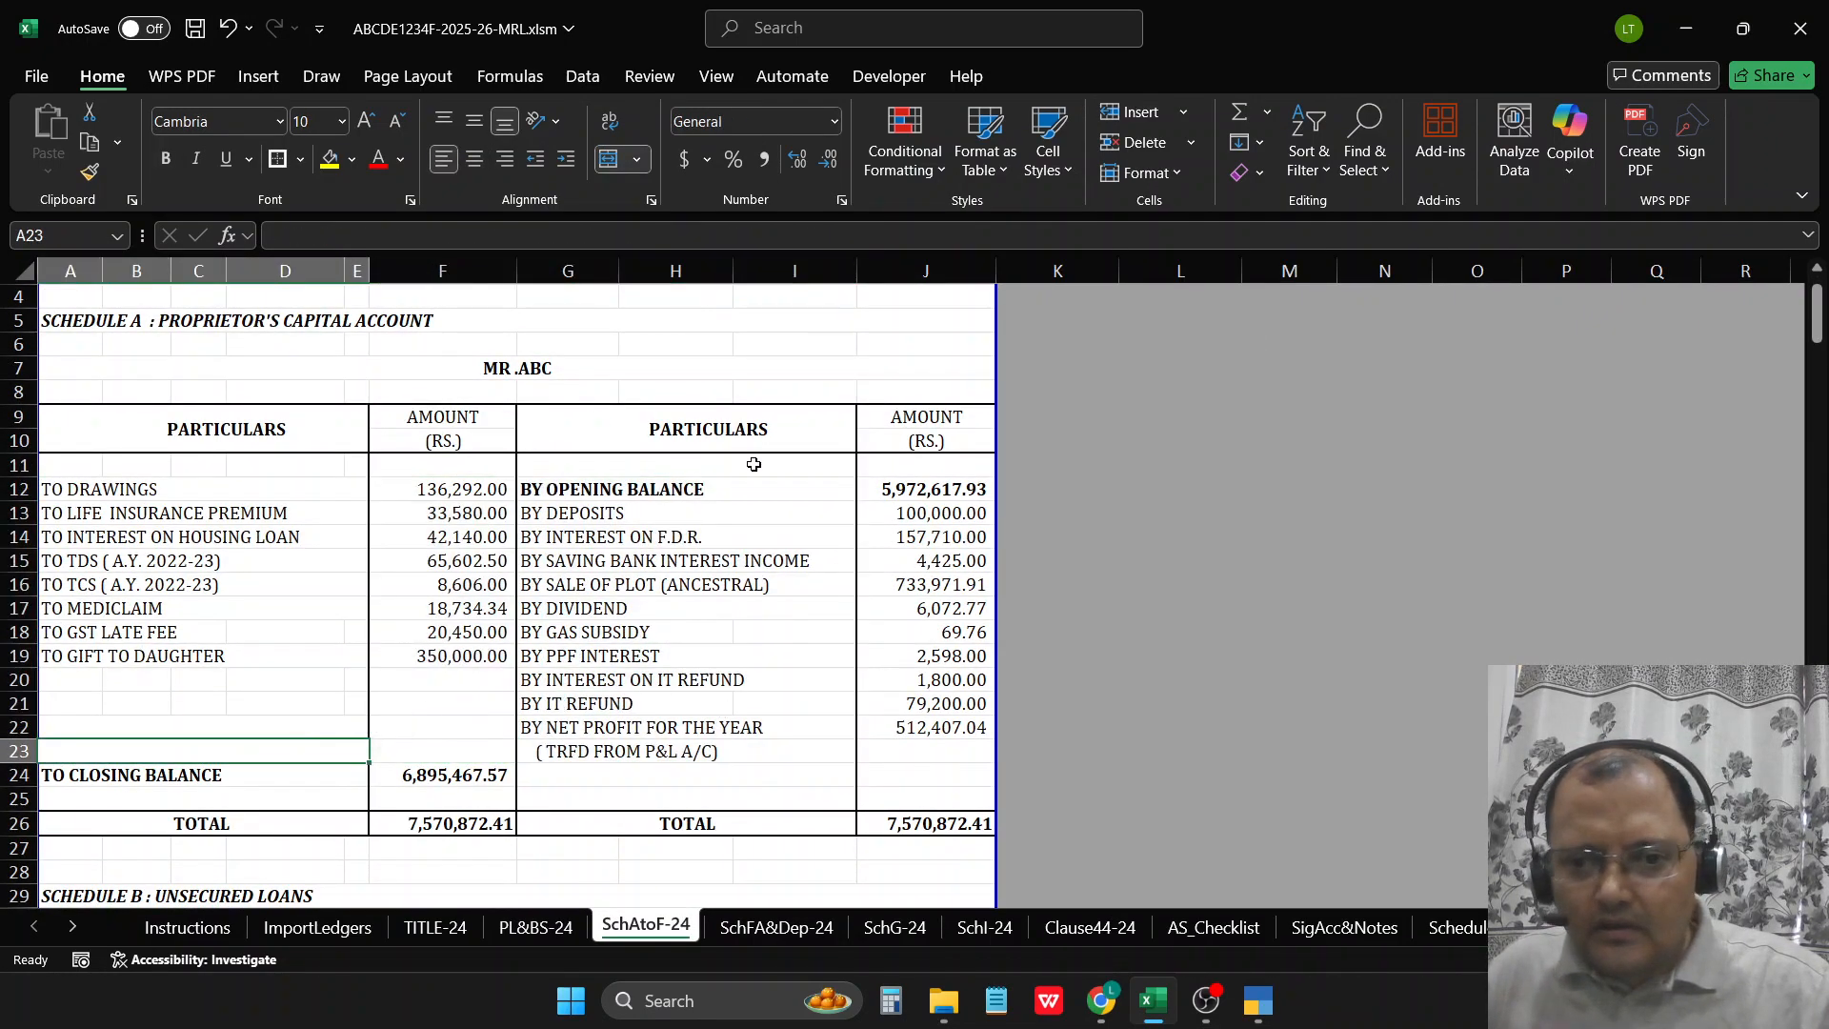
click(672, 660)
click(642, 768)
scroll(630, 617, down, 2)
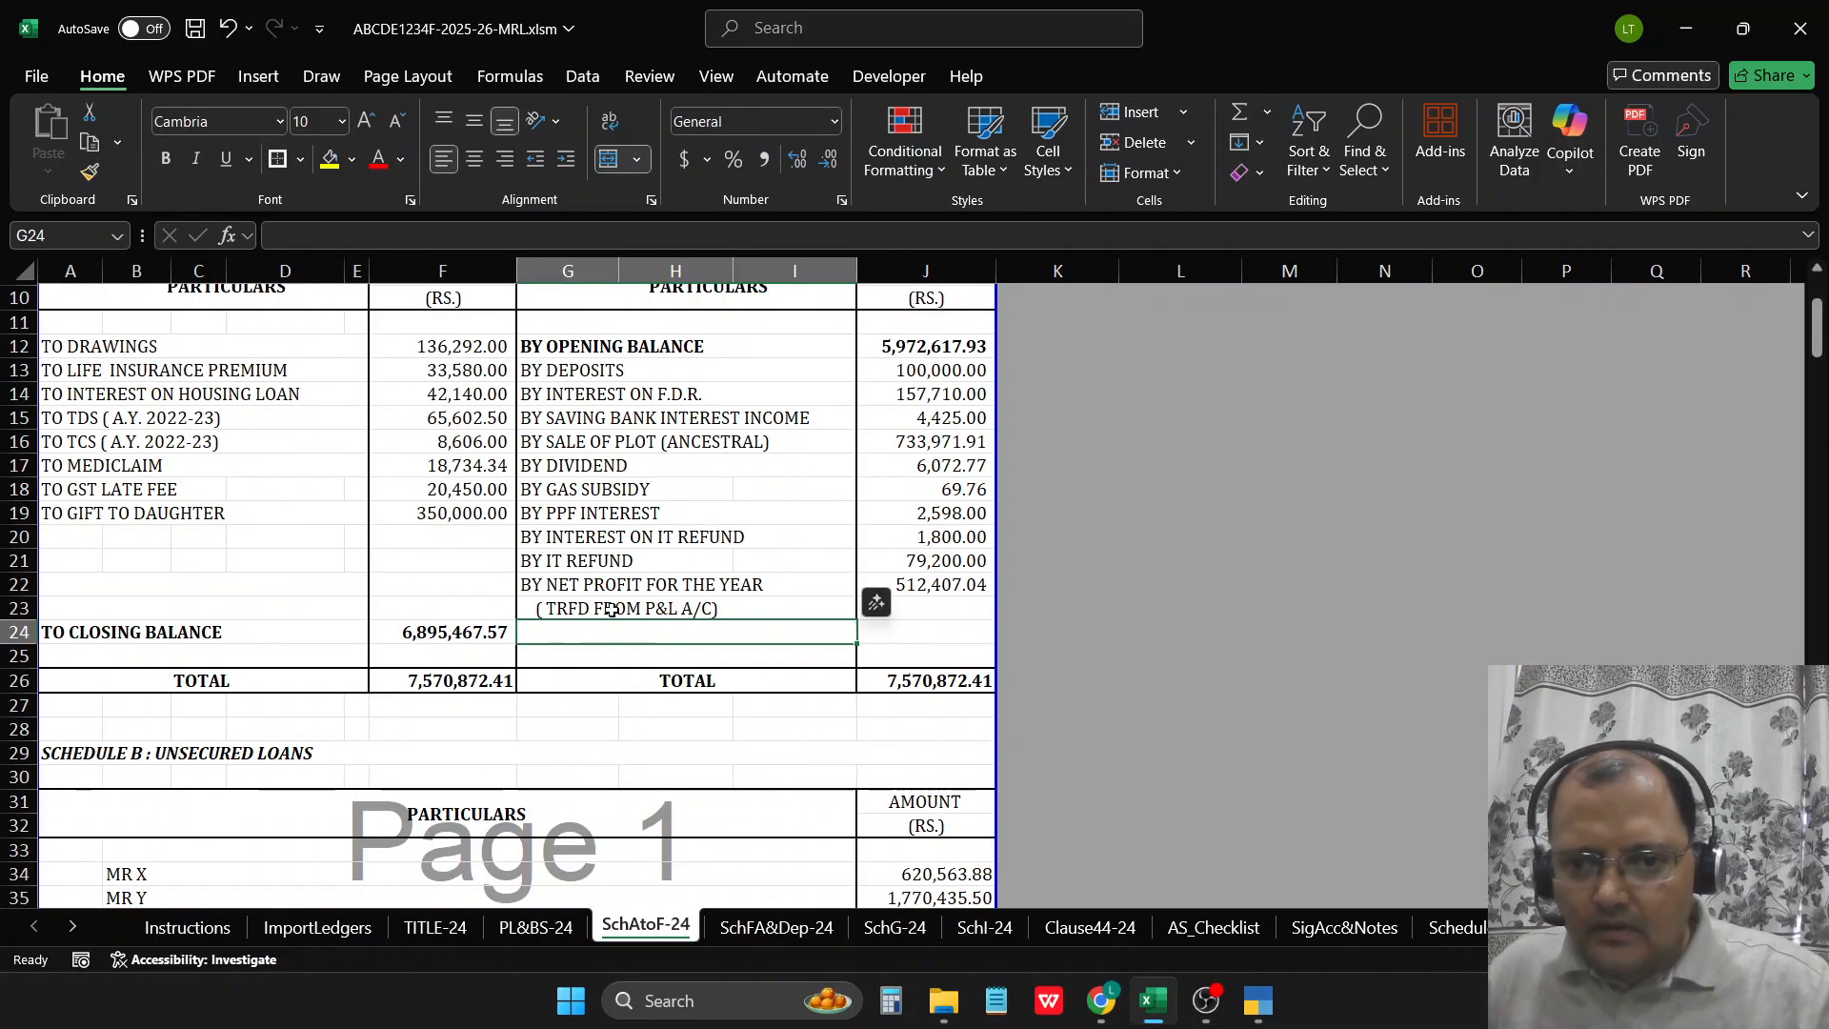
scroll(594, 569, down, 3)
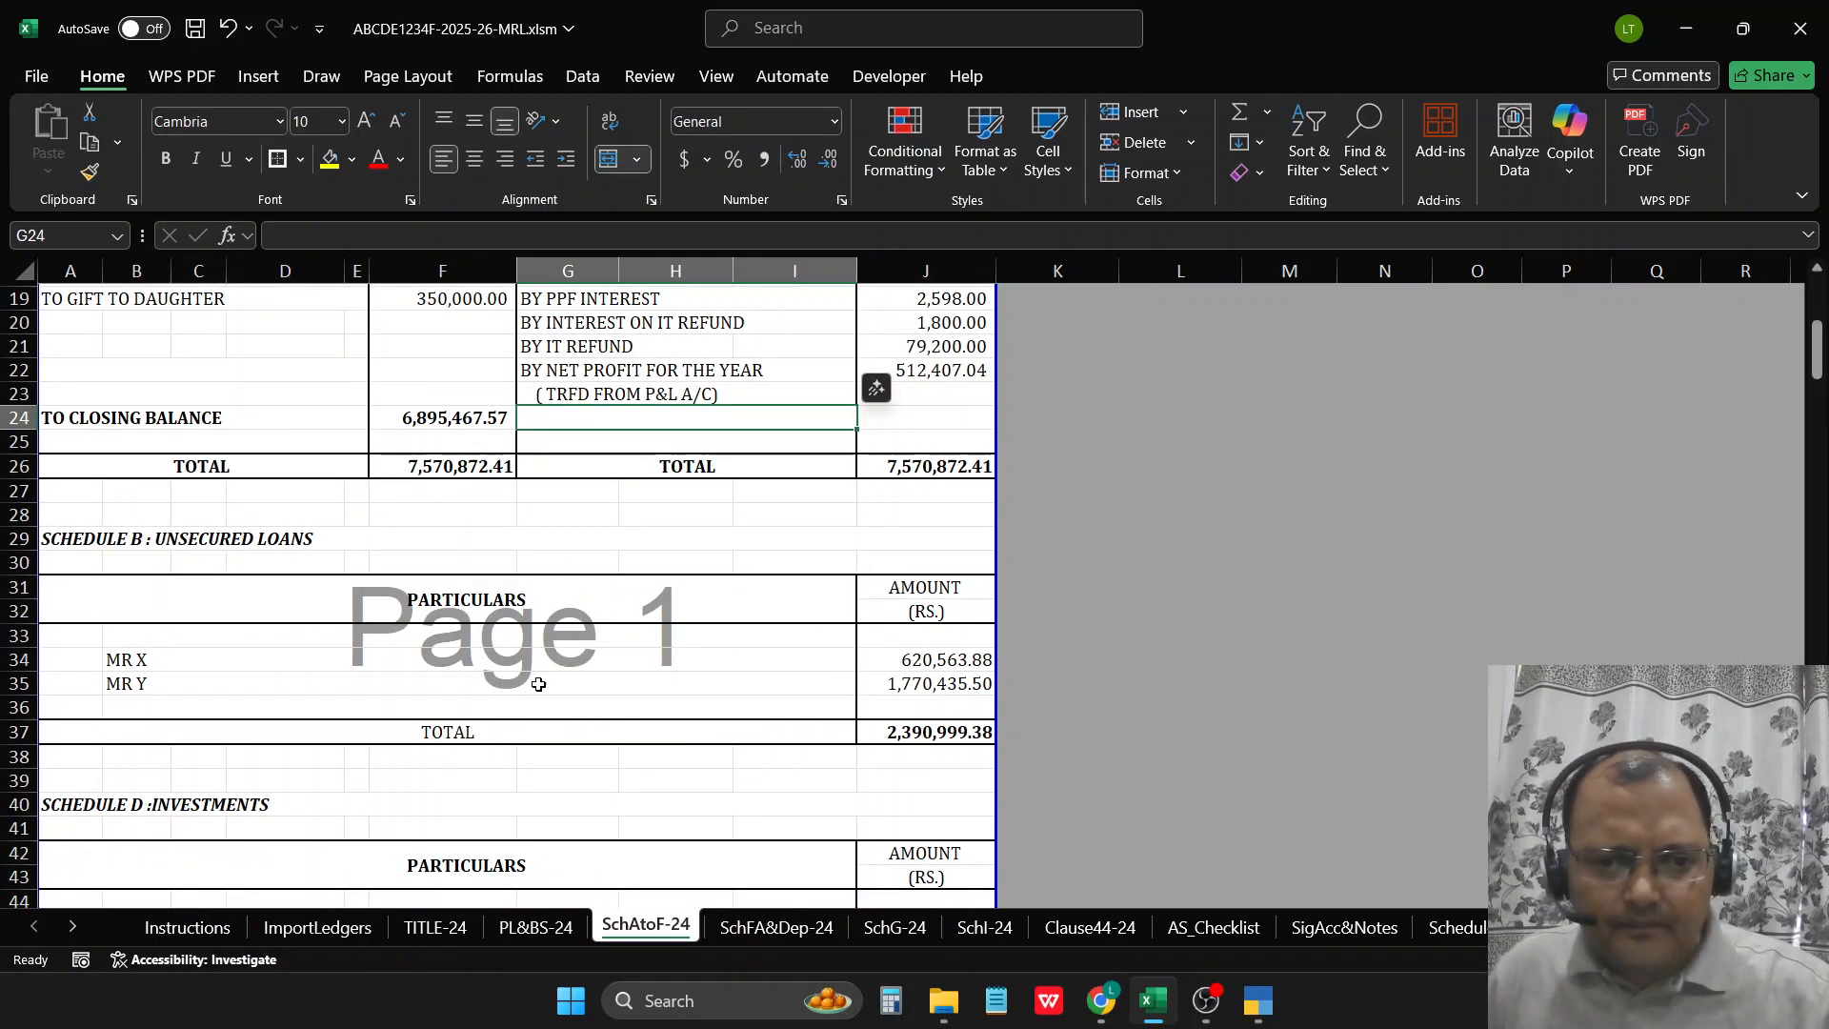
Step: Read the note number on the Unsecured Loans amount in F22 of PL&BS-24 and record it in Notepad as B33
click(534, 925)
click(173, 630)
click(149, 729)
click(433, 670)
scroll(568, 751, down, 1)
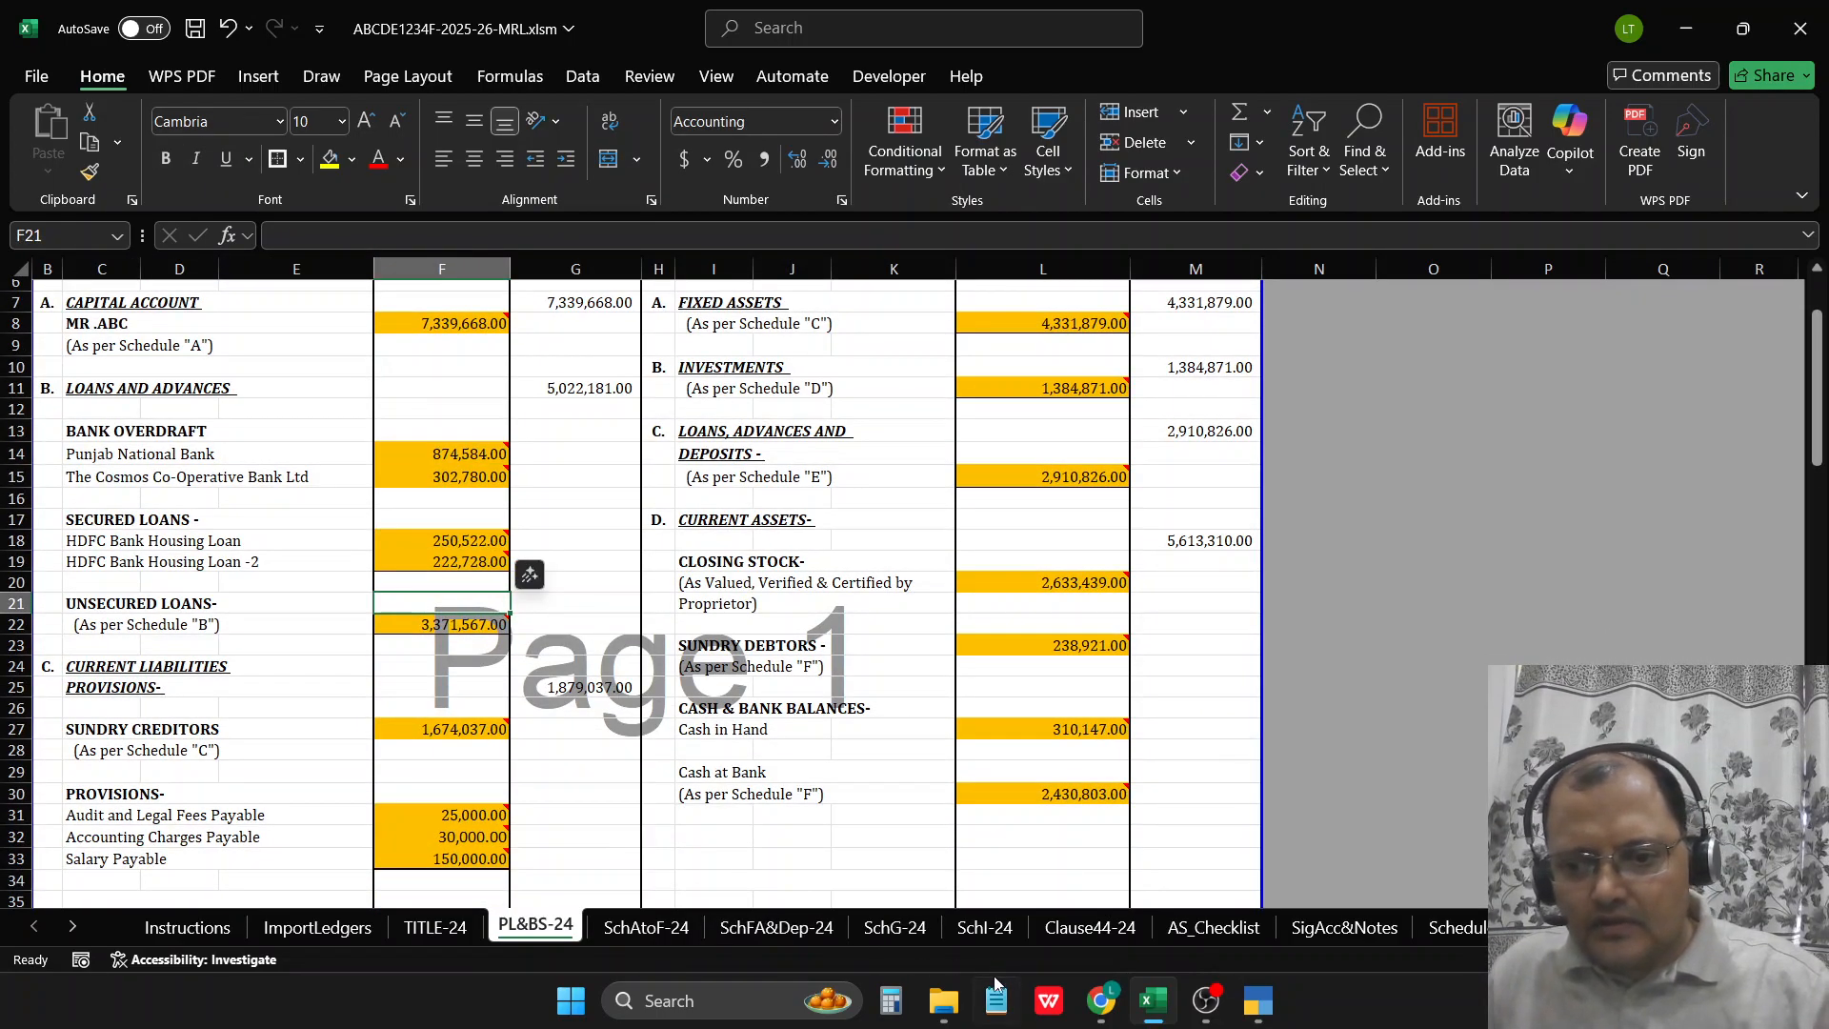
click(443, 625)
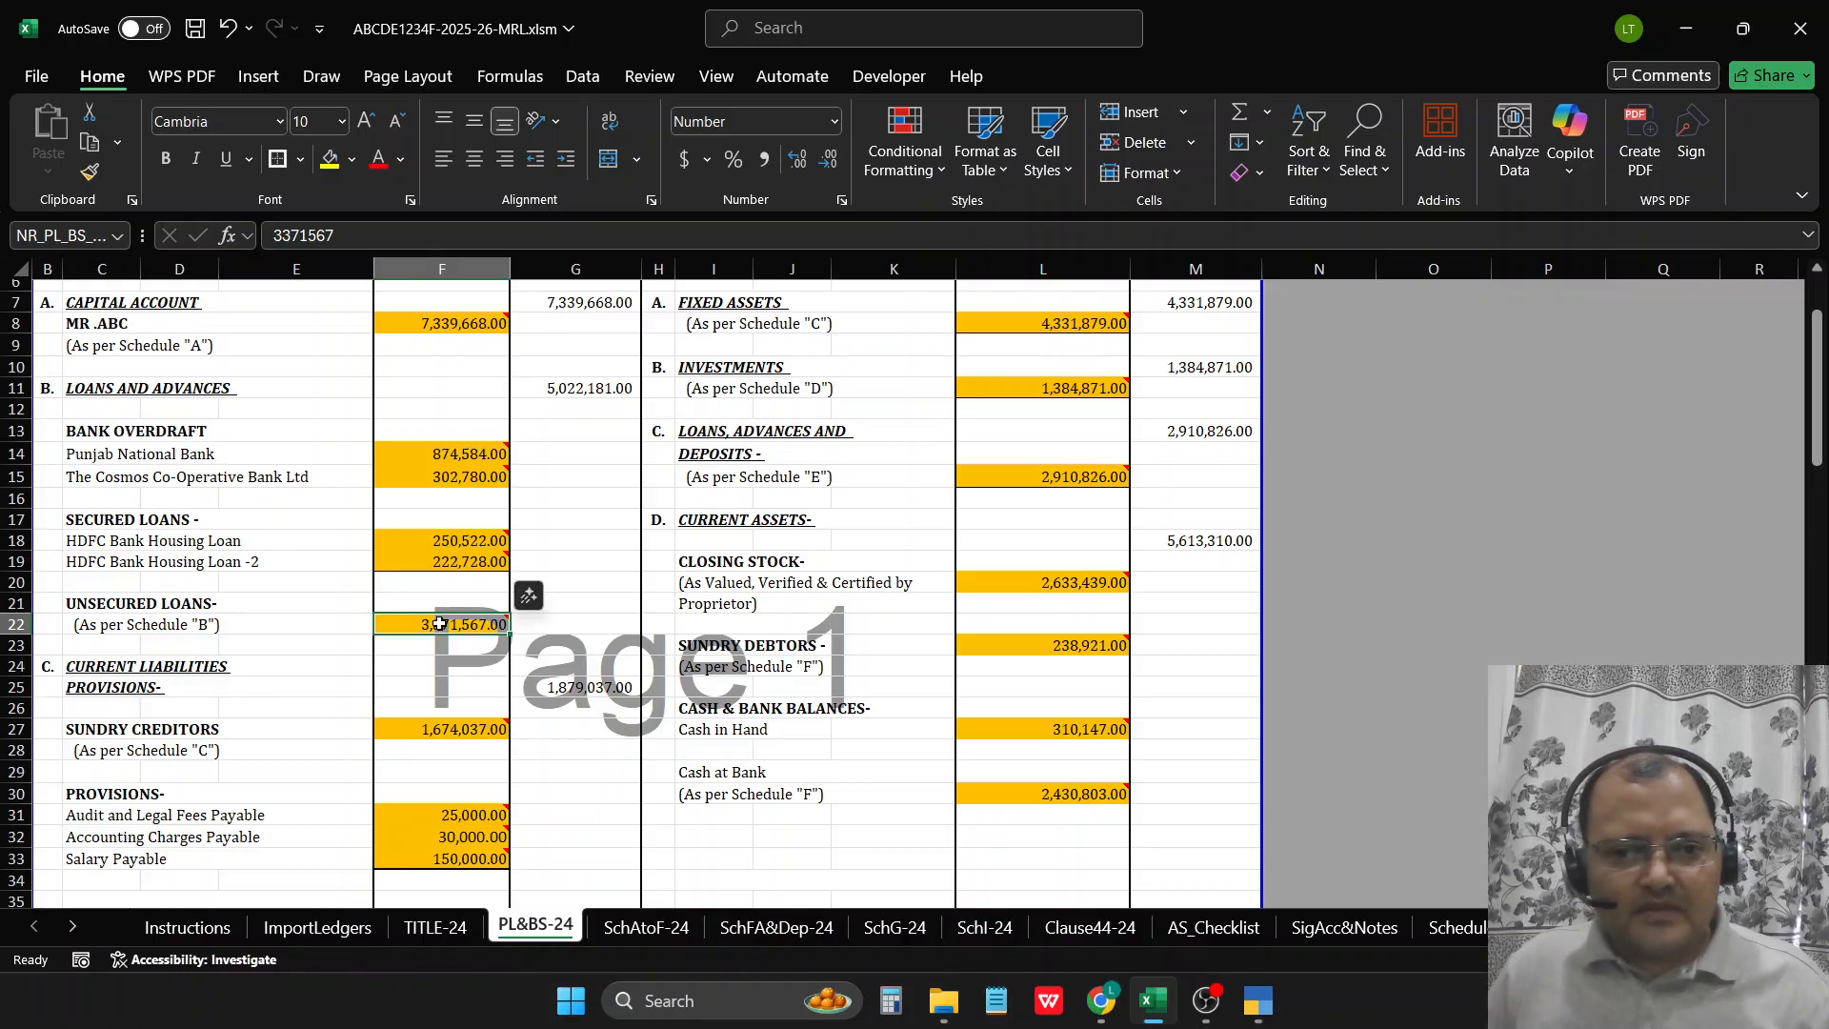
mouse_move(431, 623)
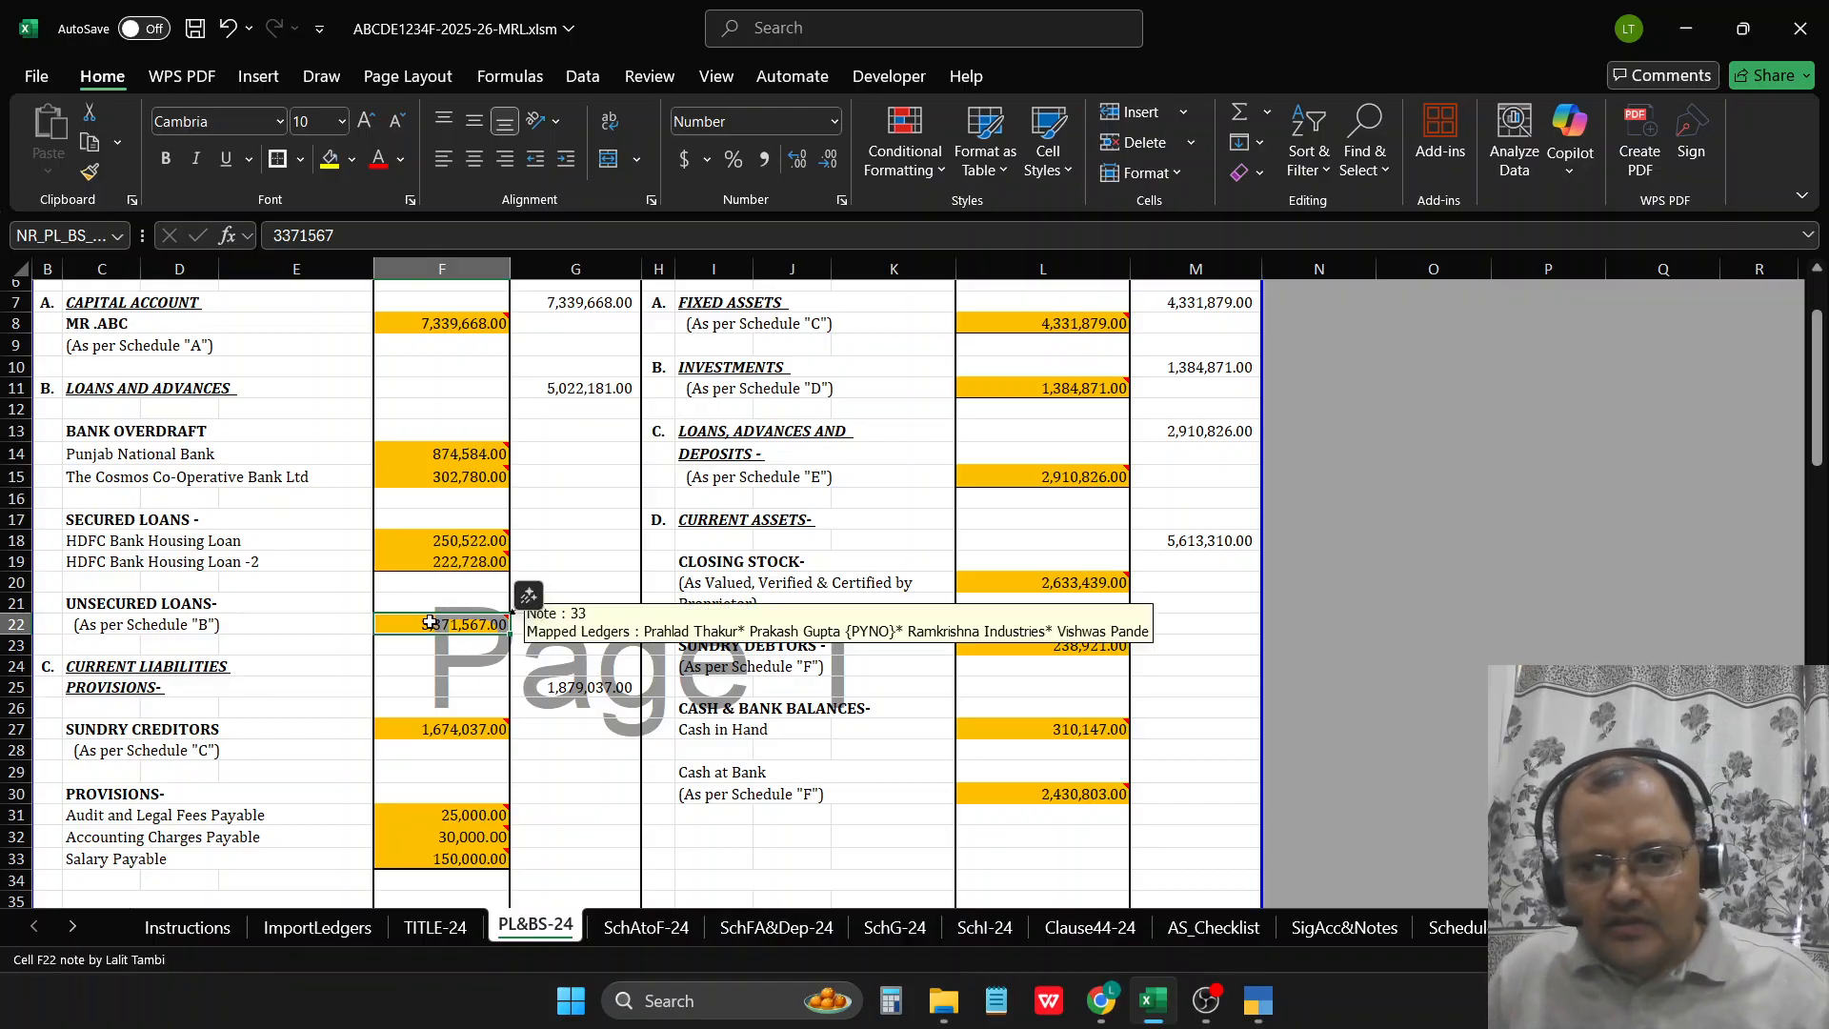
click(995, 1000)
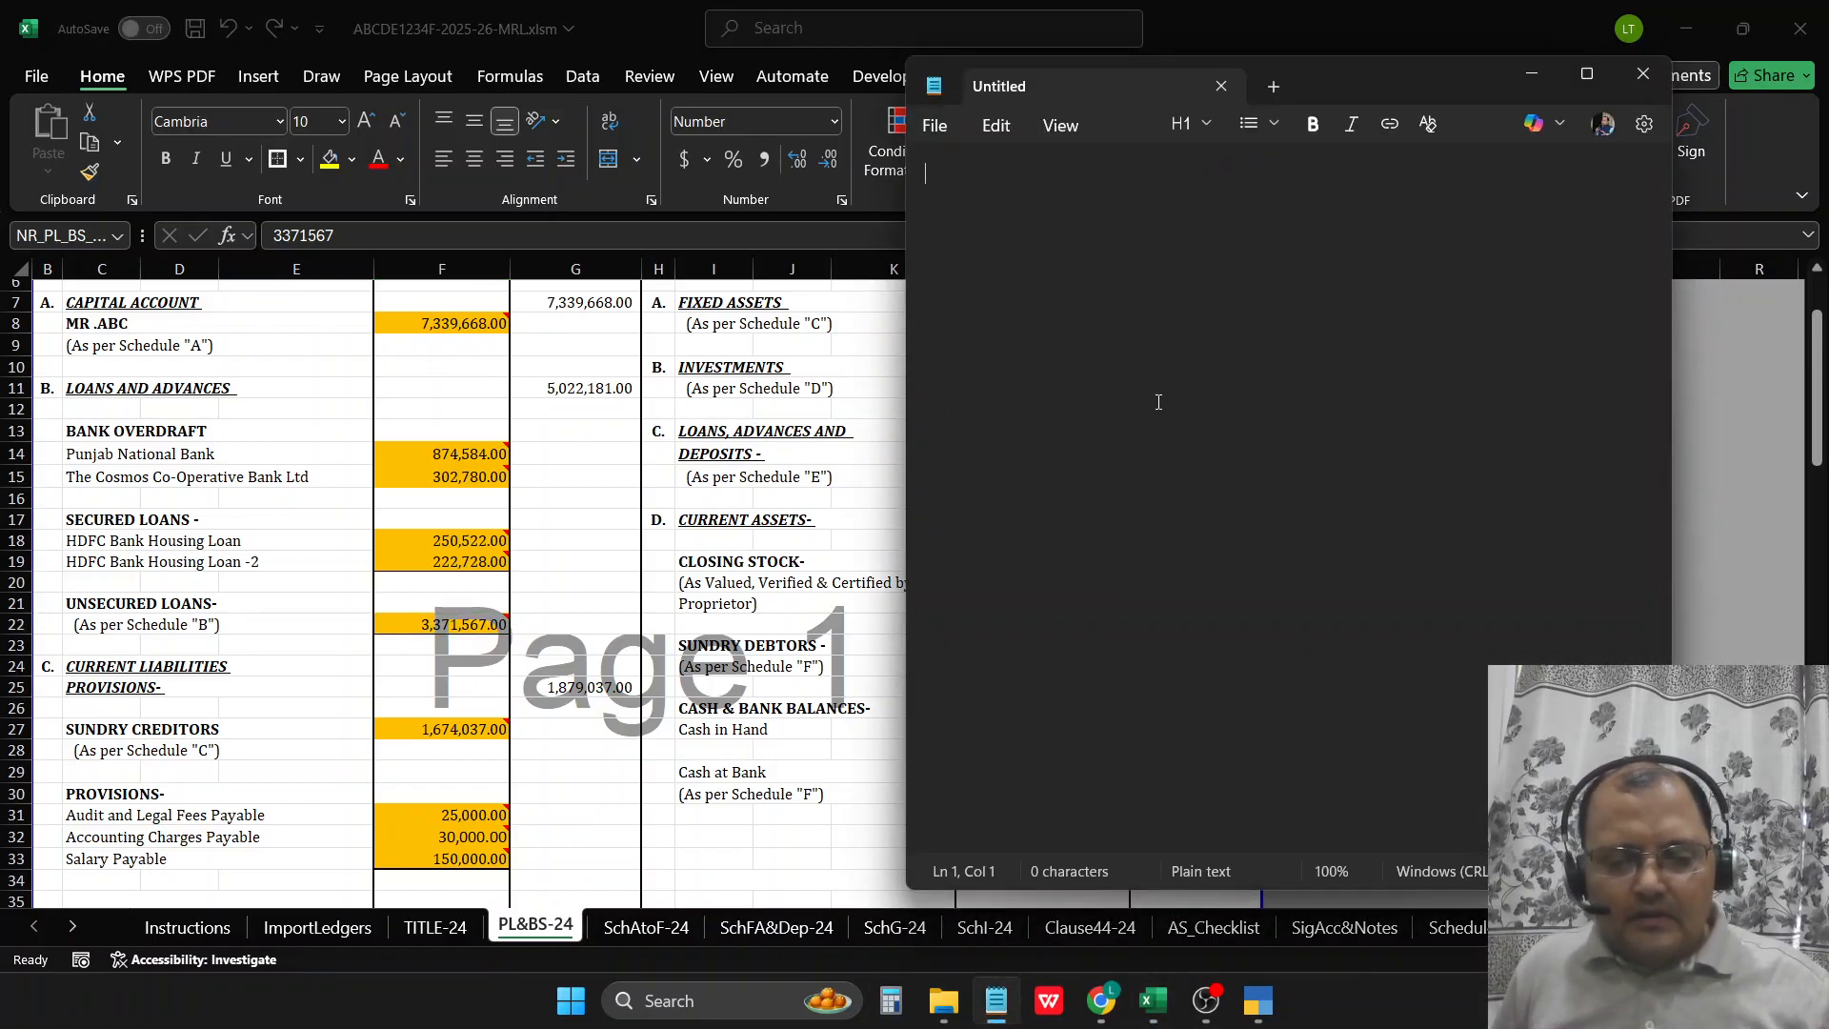
text(b)
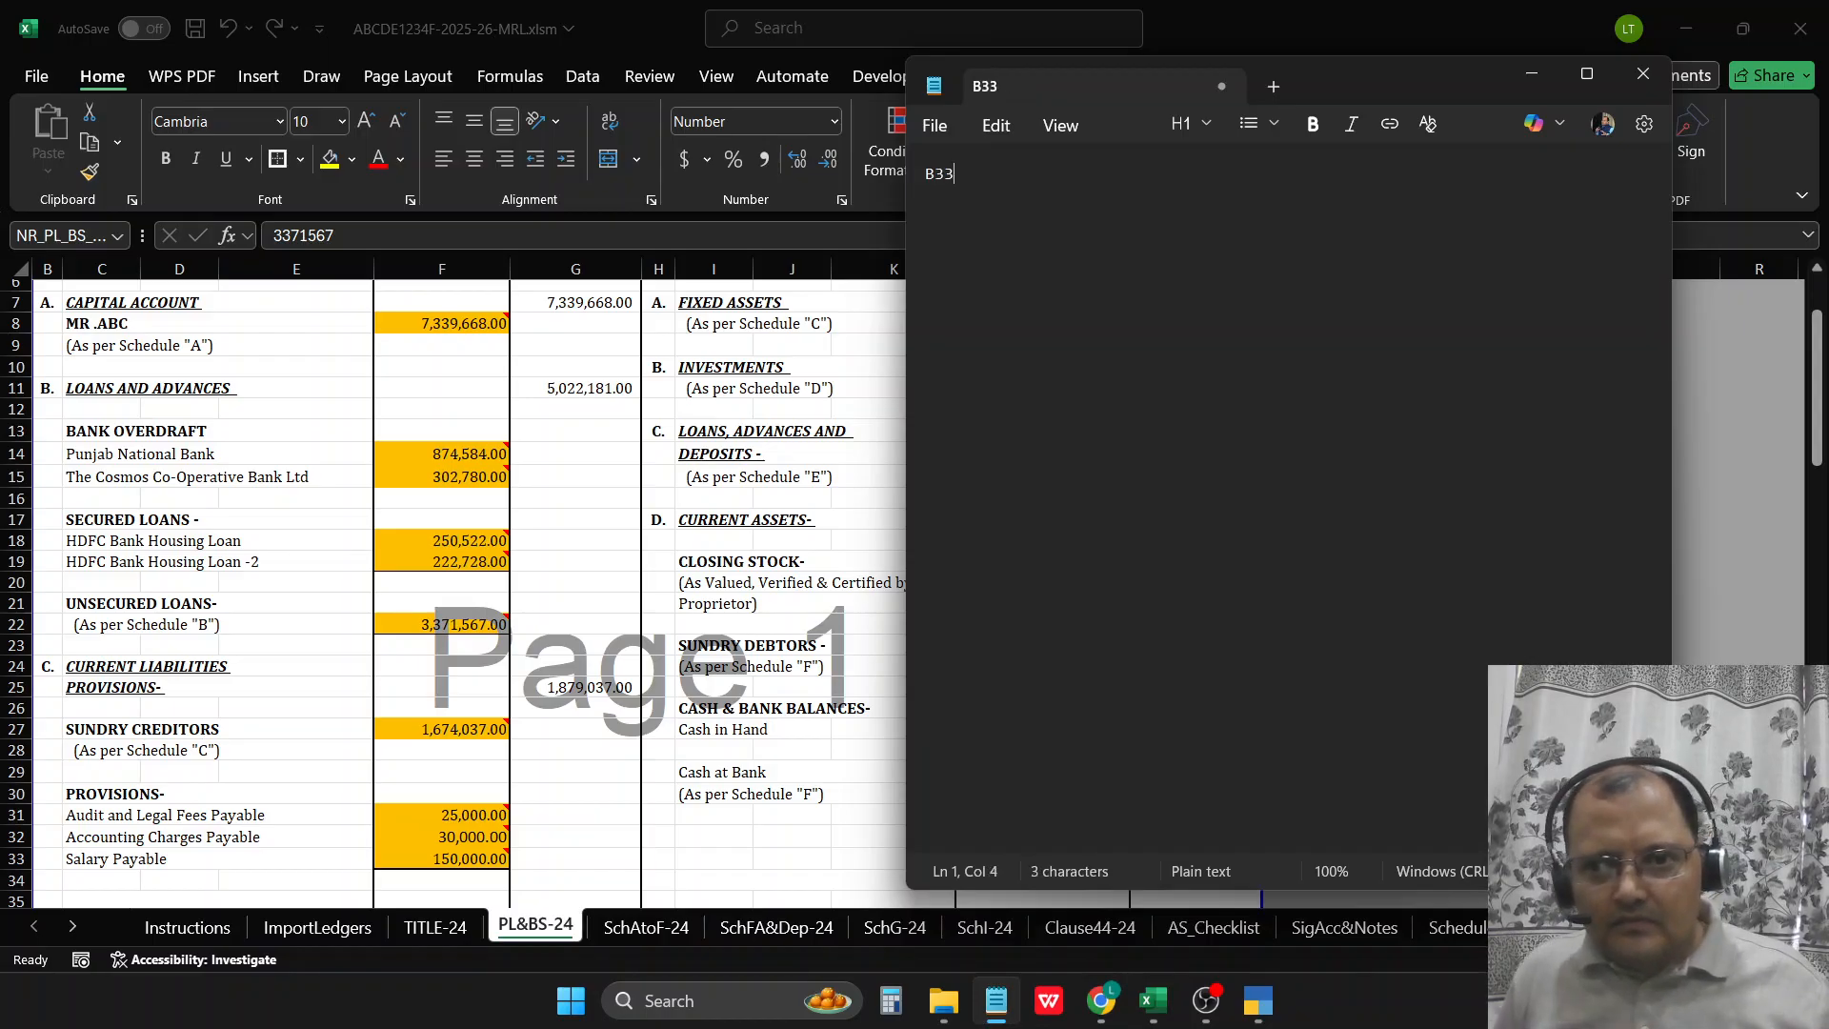
Step: Read the note number on the Sundry Creditors amount in F27 and add it to the Notepad list as C46
click(329, 633)
scroll(333, 629, down, 2)
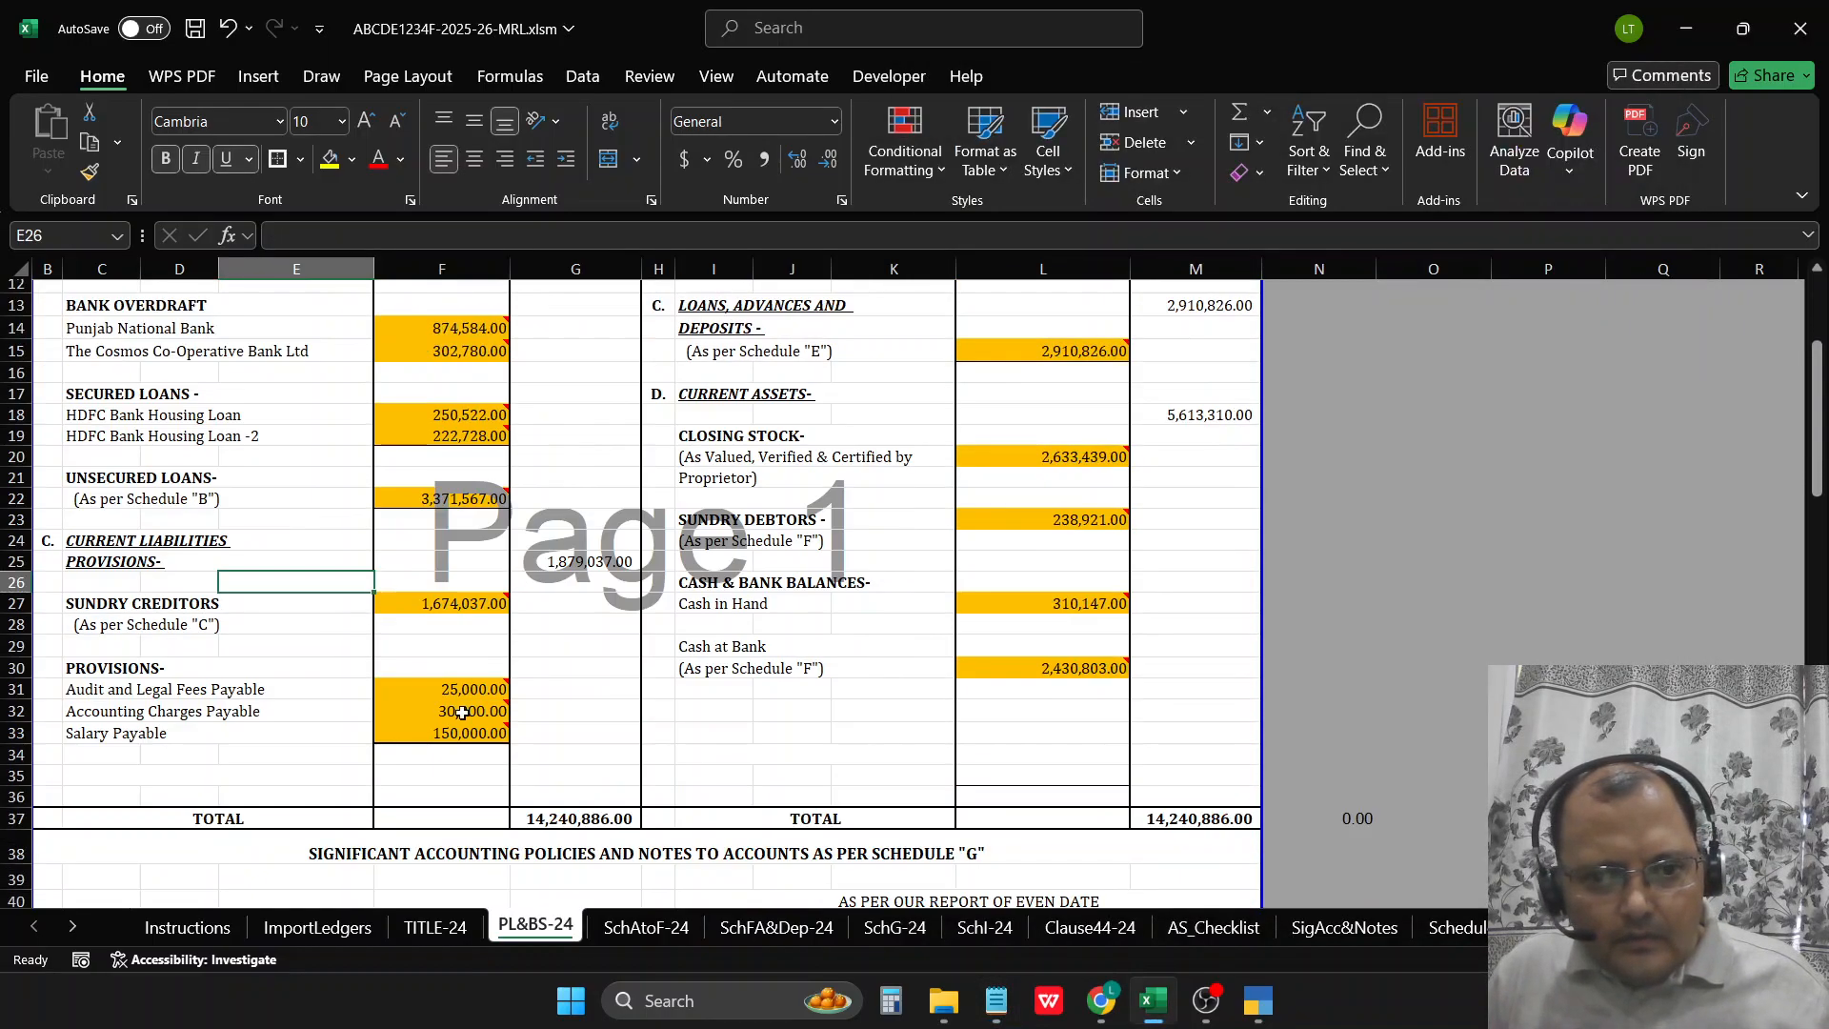
click(410, 601)
mouse_move(410, 601)
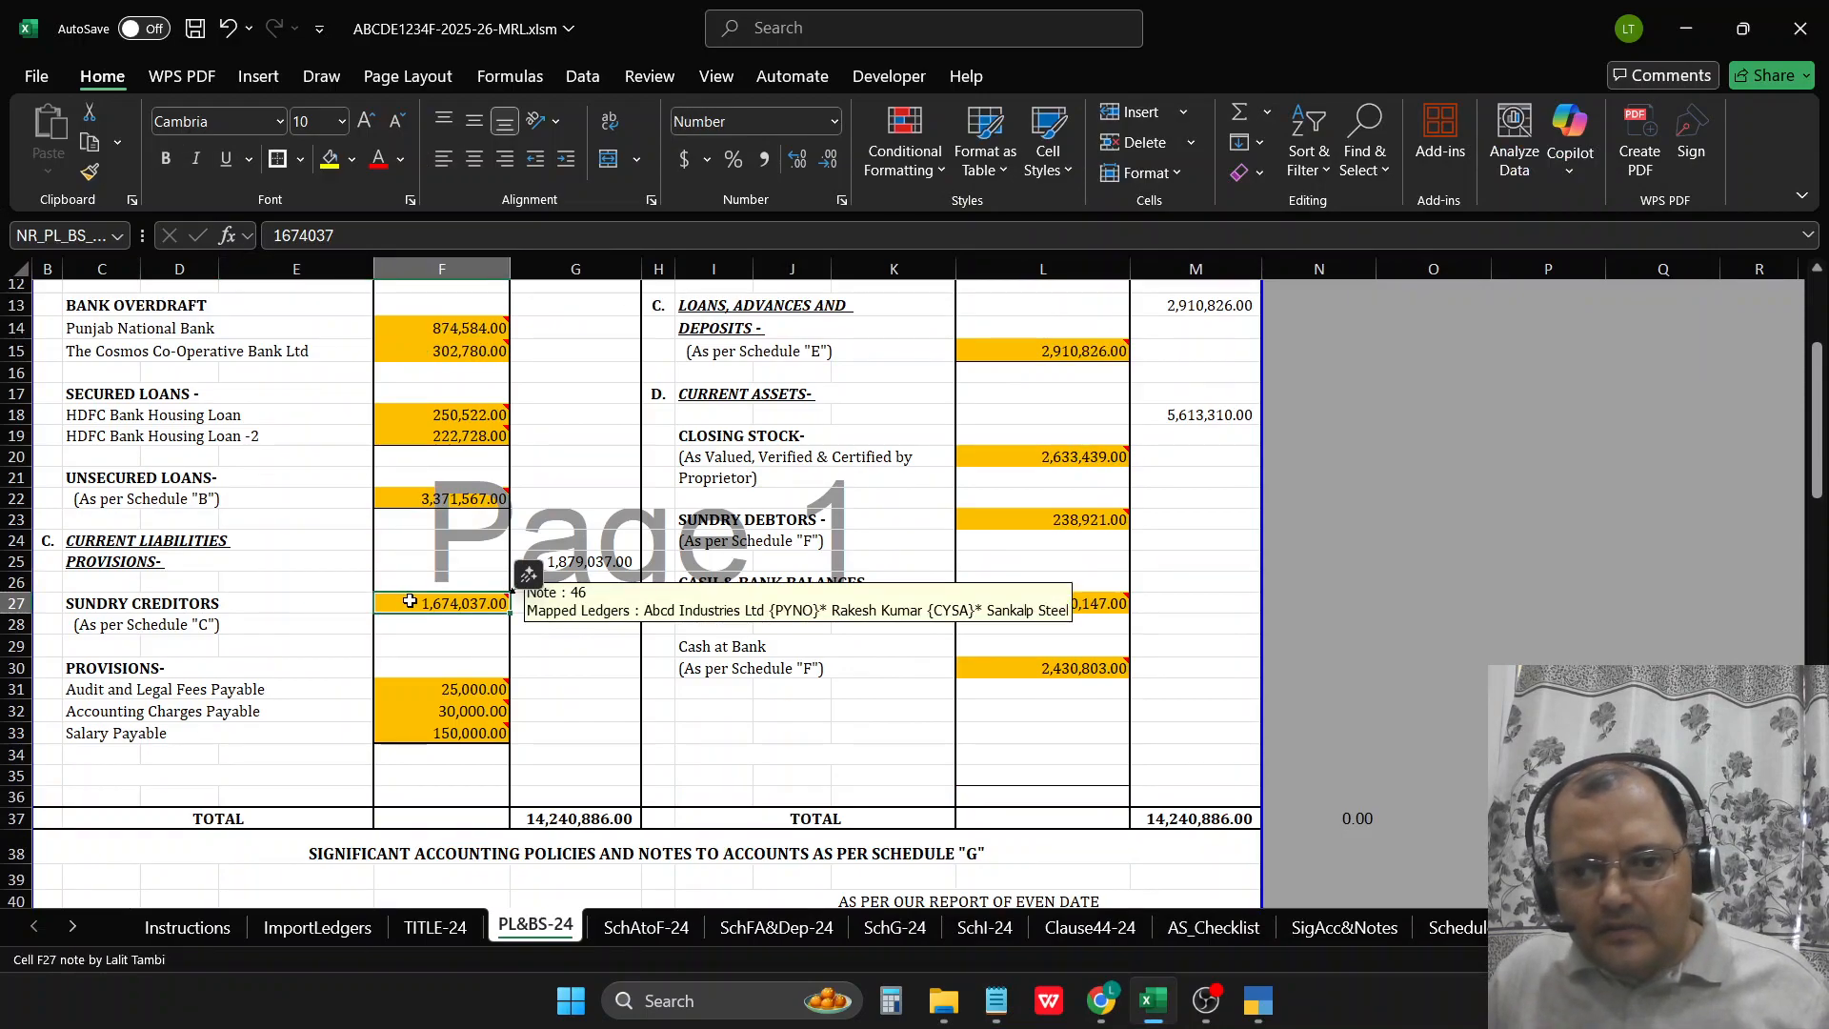
click(997, 1001)
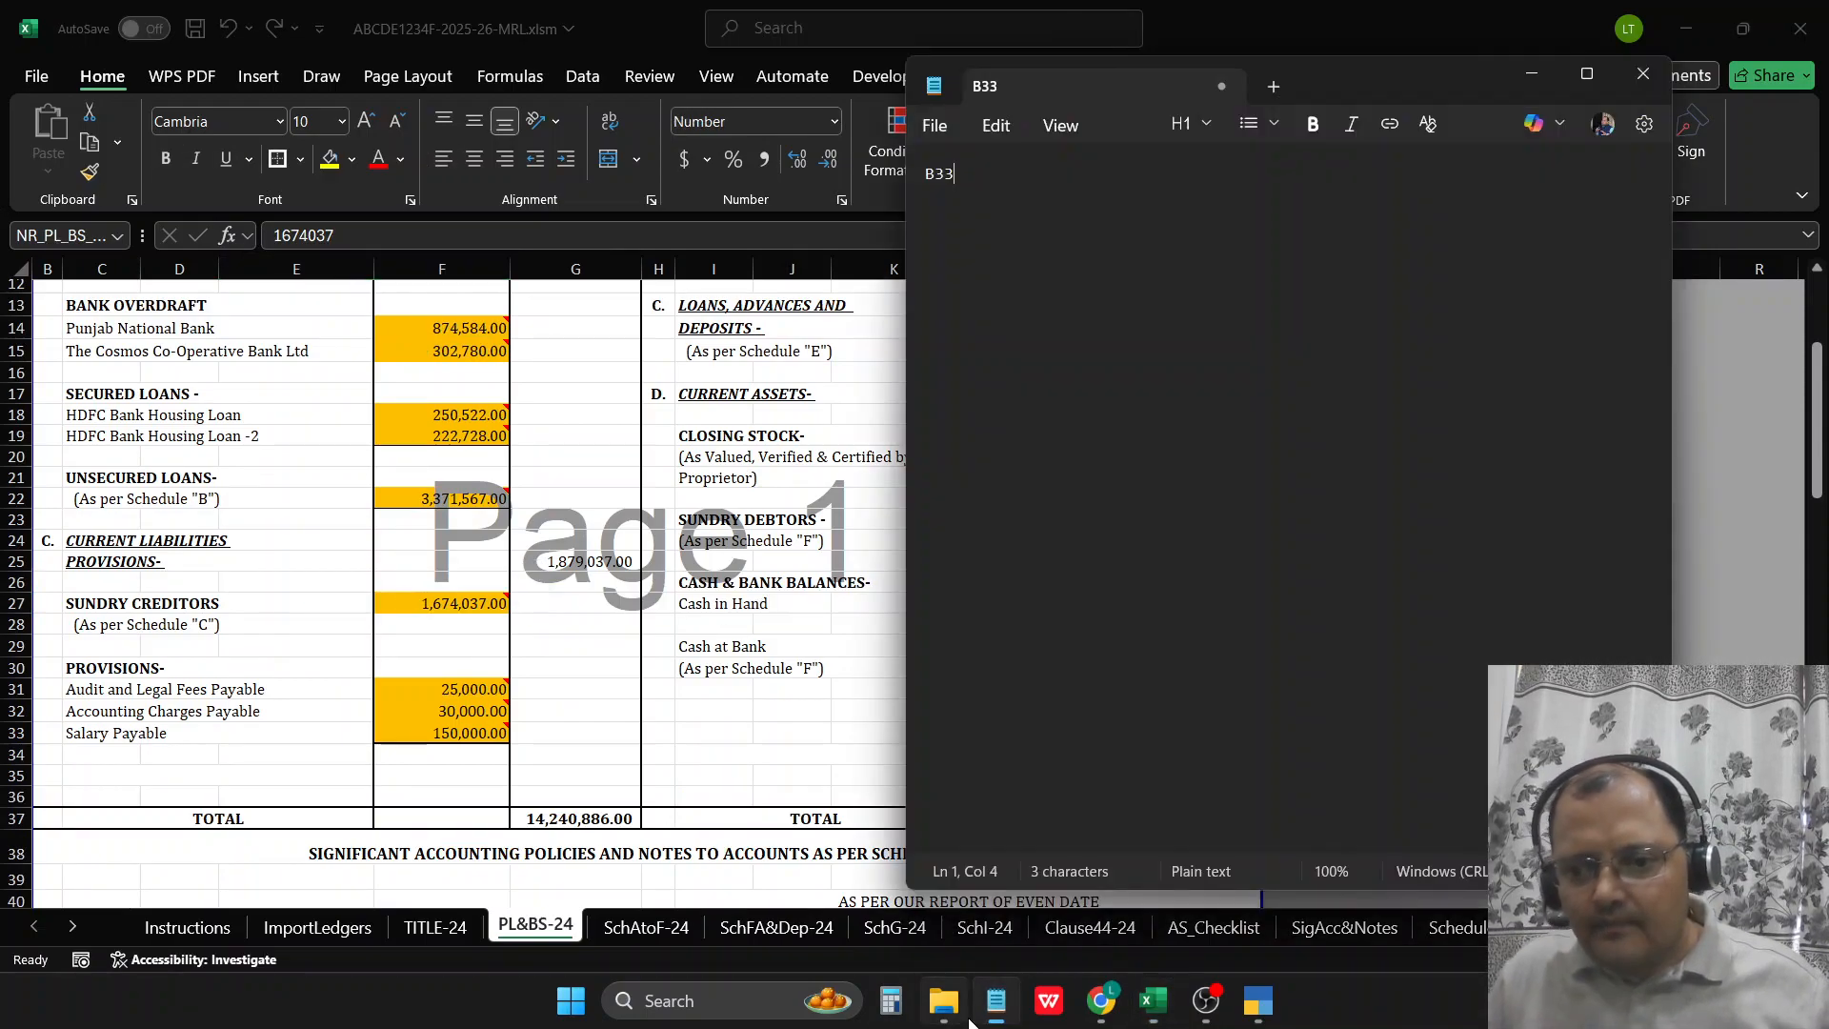
mouse_move(968, 1019)
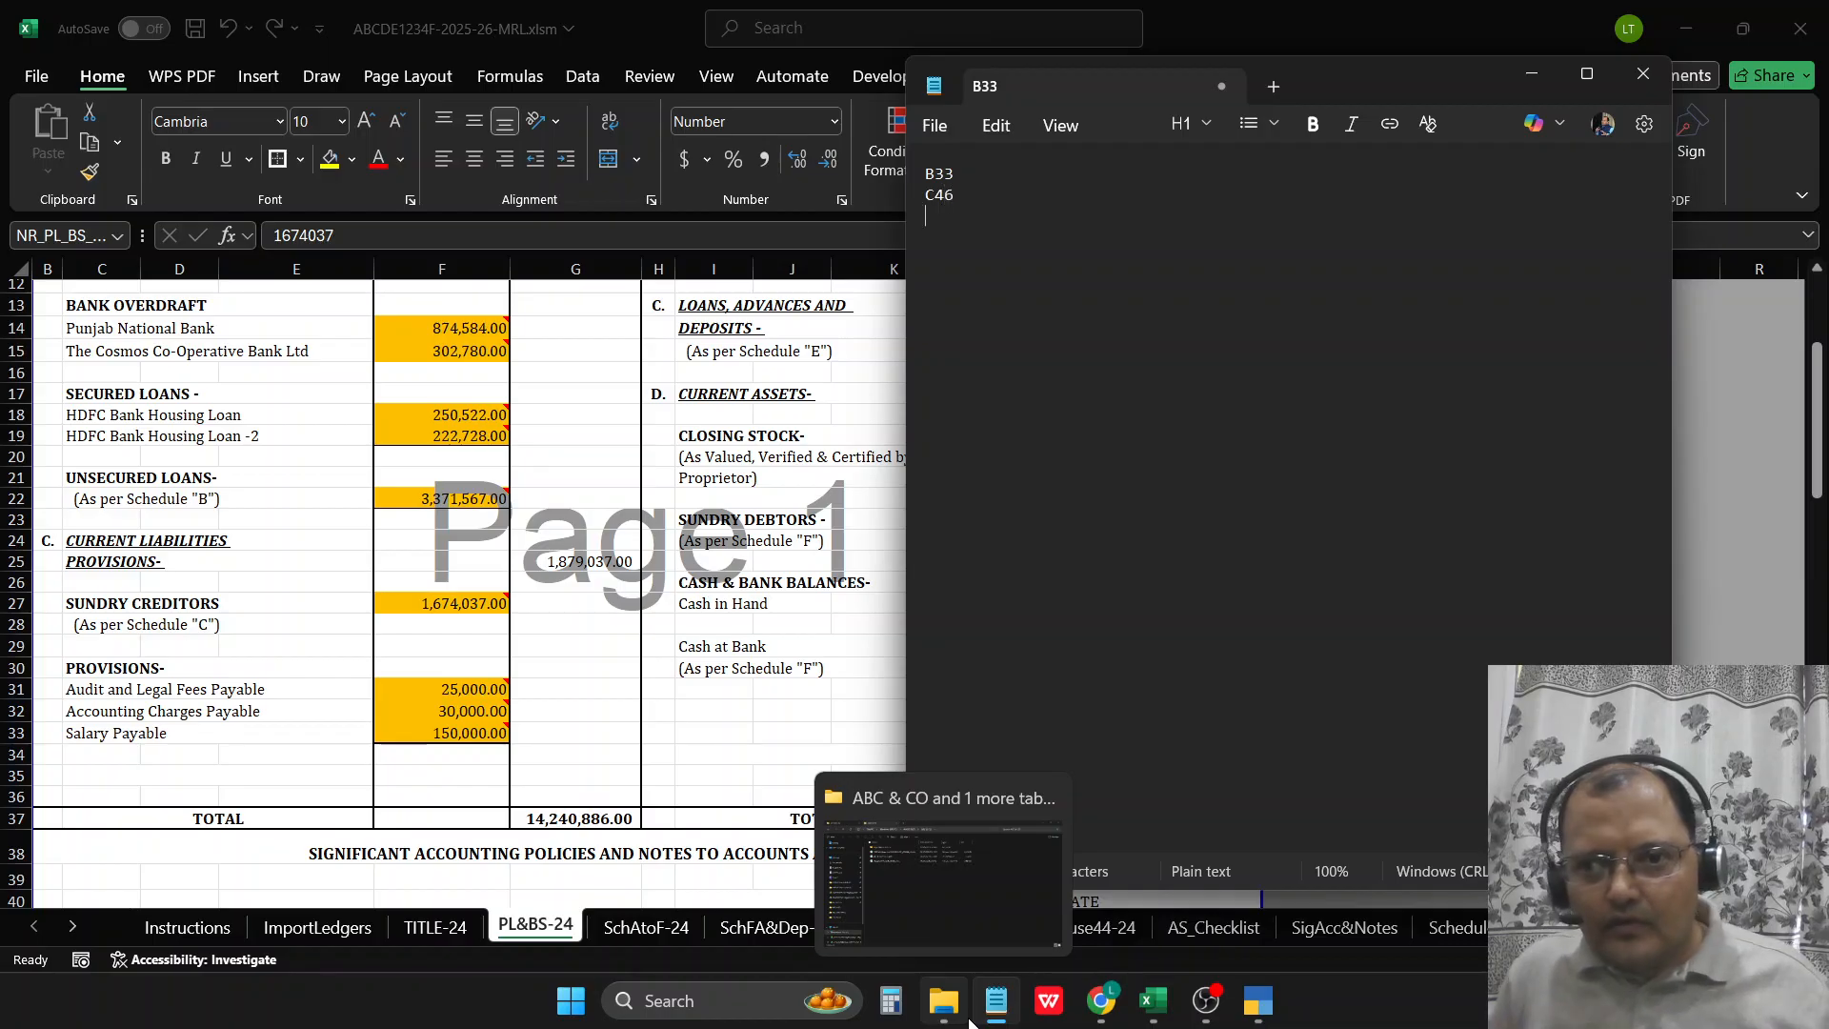
Step: Switch back to Excel and change the Fixed Assets reference in I8 to (As per Schedule "D")
click(412, 750)
click(784, 665)
scroll(969, 513, up, 4)
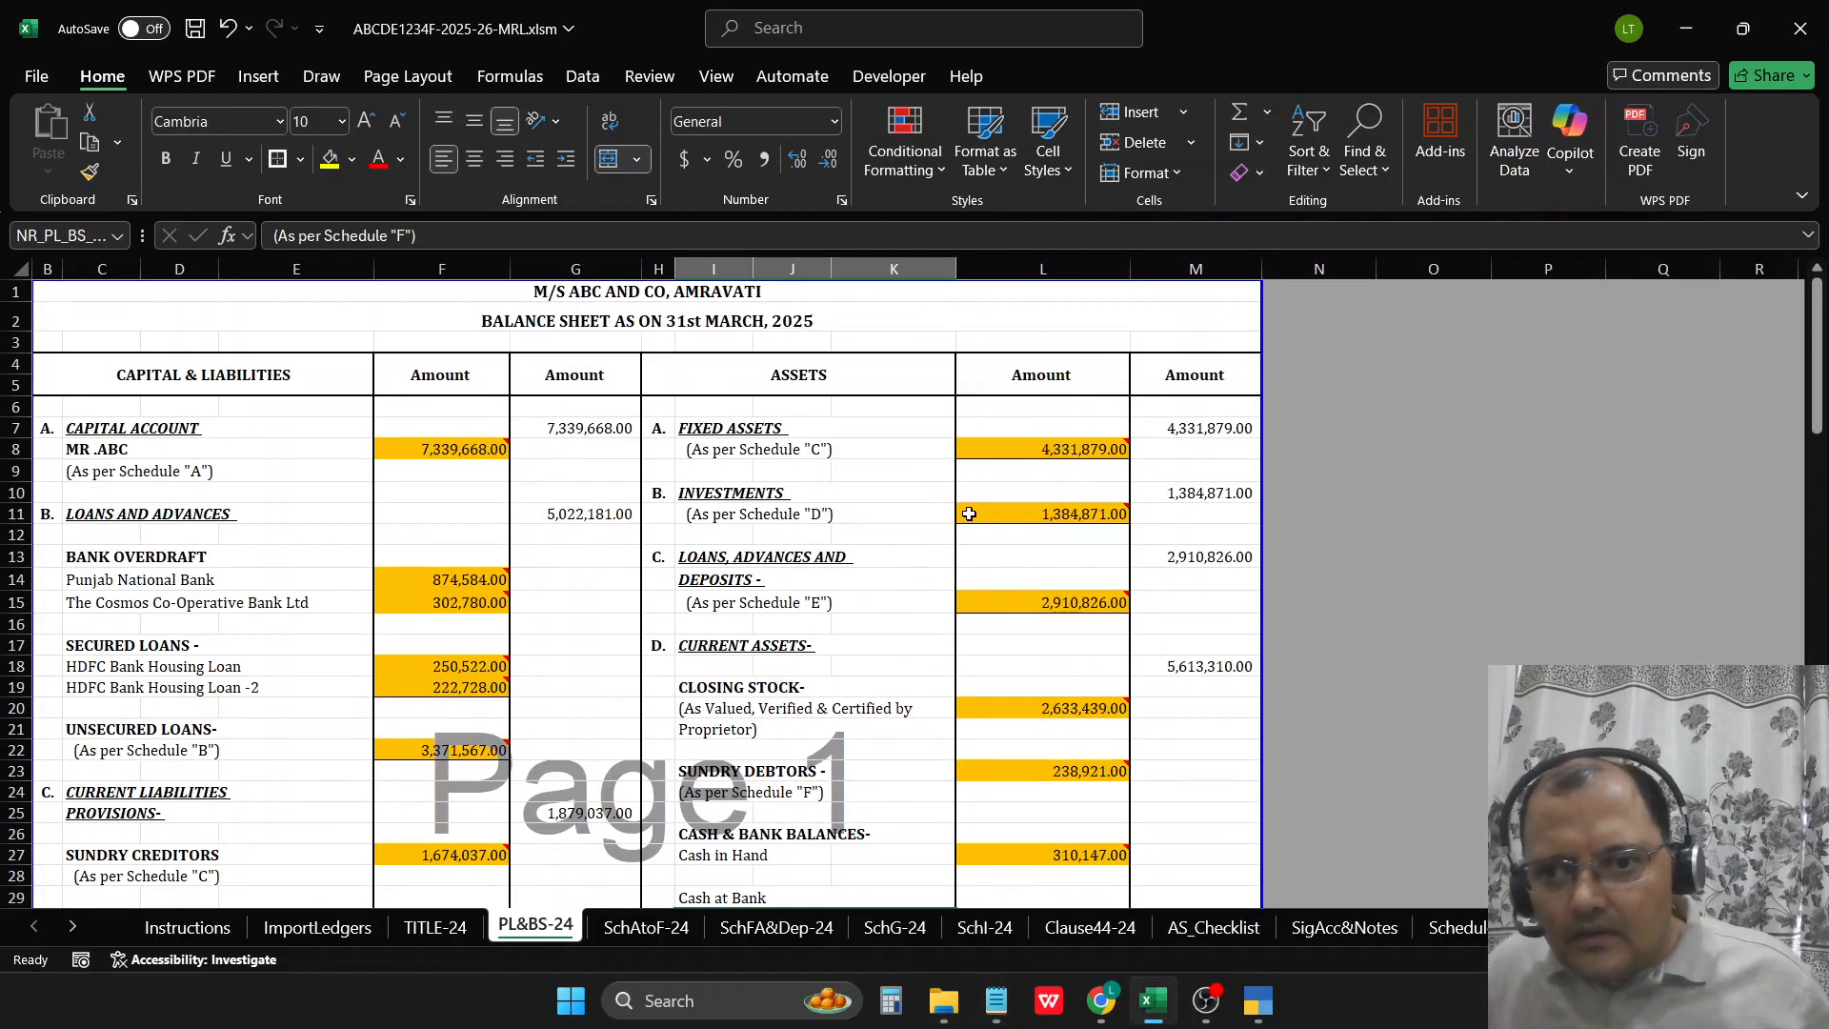
double_click(822, 451)
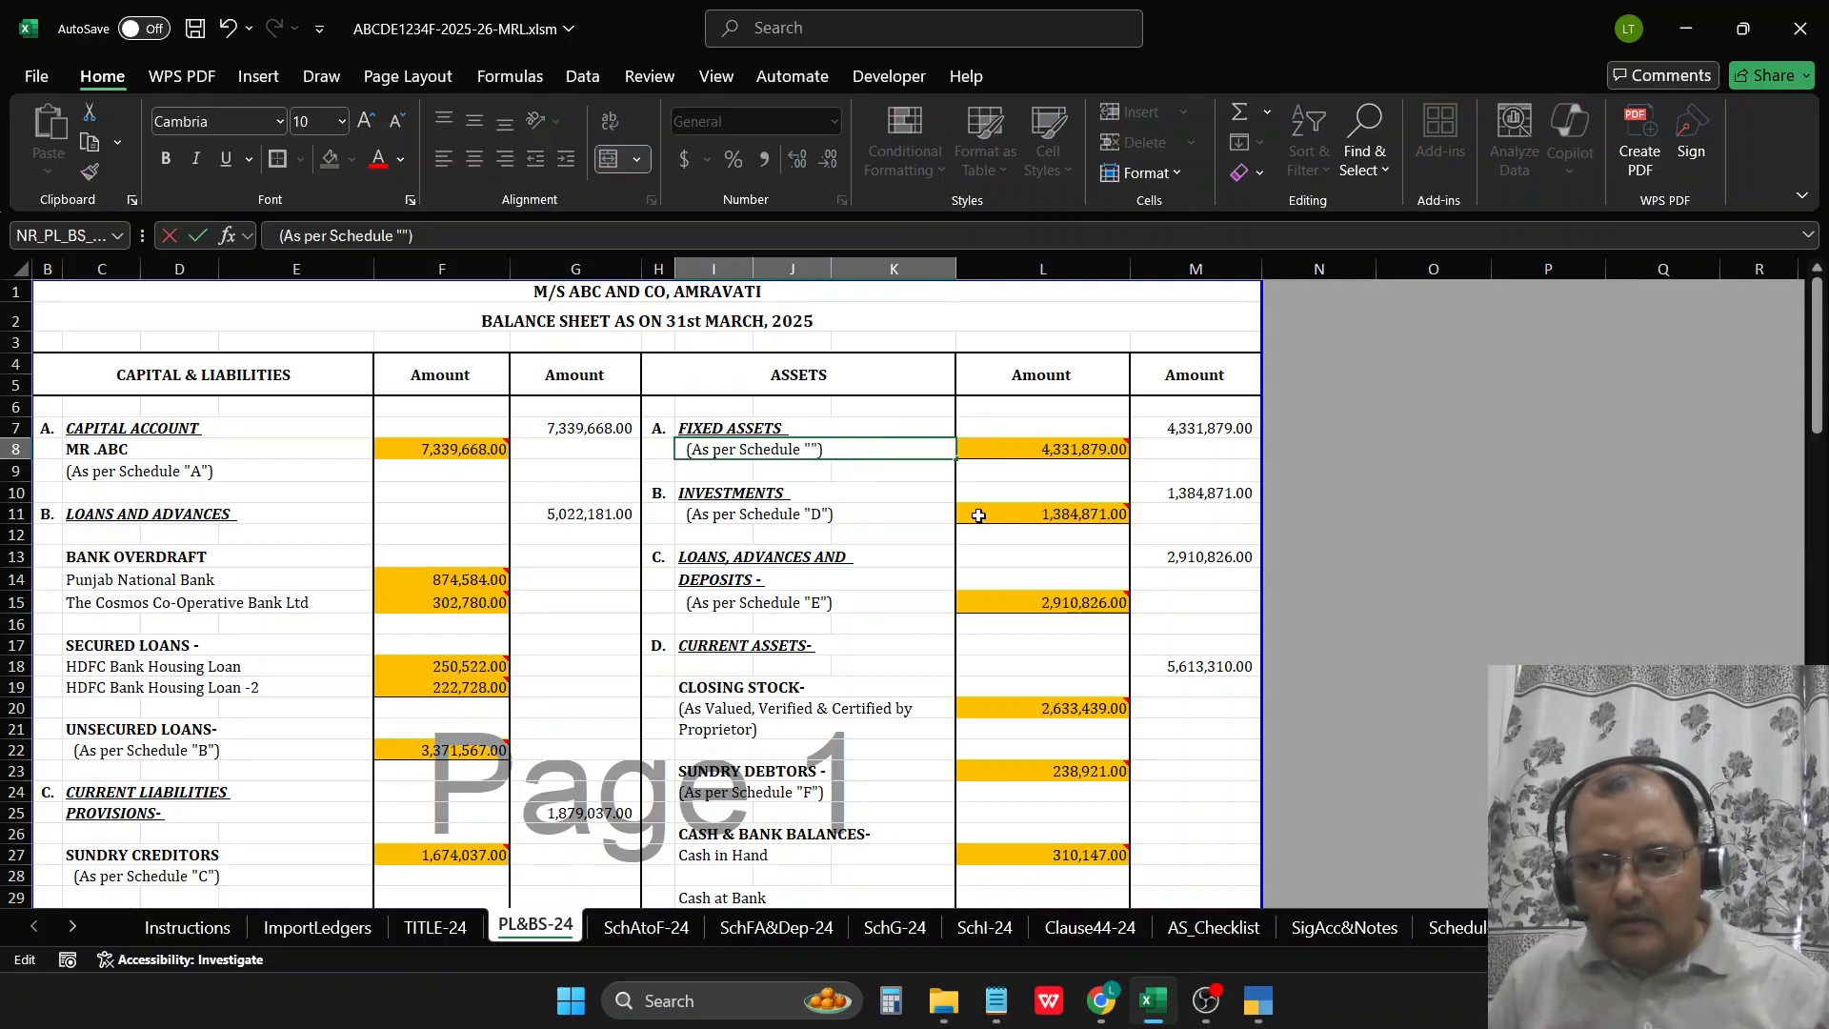
key(Return)
Step: Change the Investments reference in I11 to (As per Schedule "E")
key(Down)
key(Down)
key(F2)
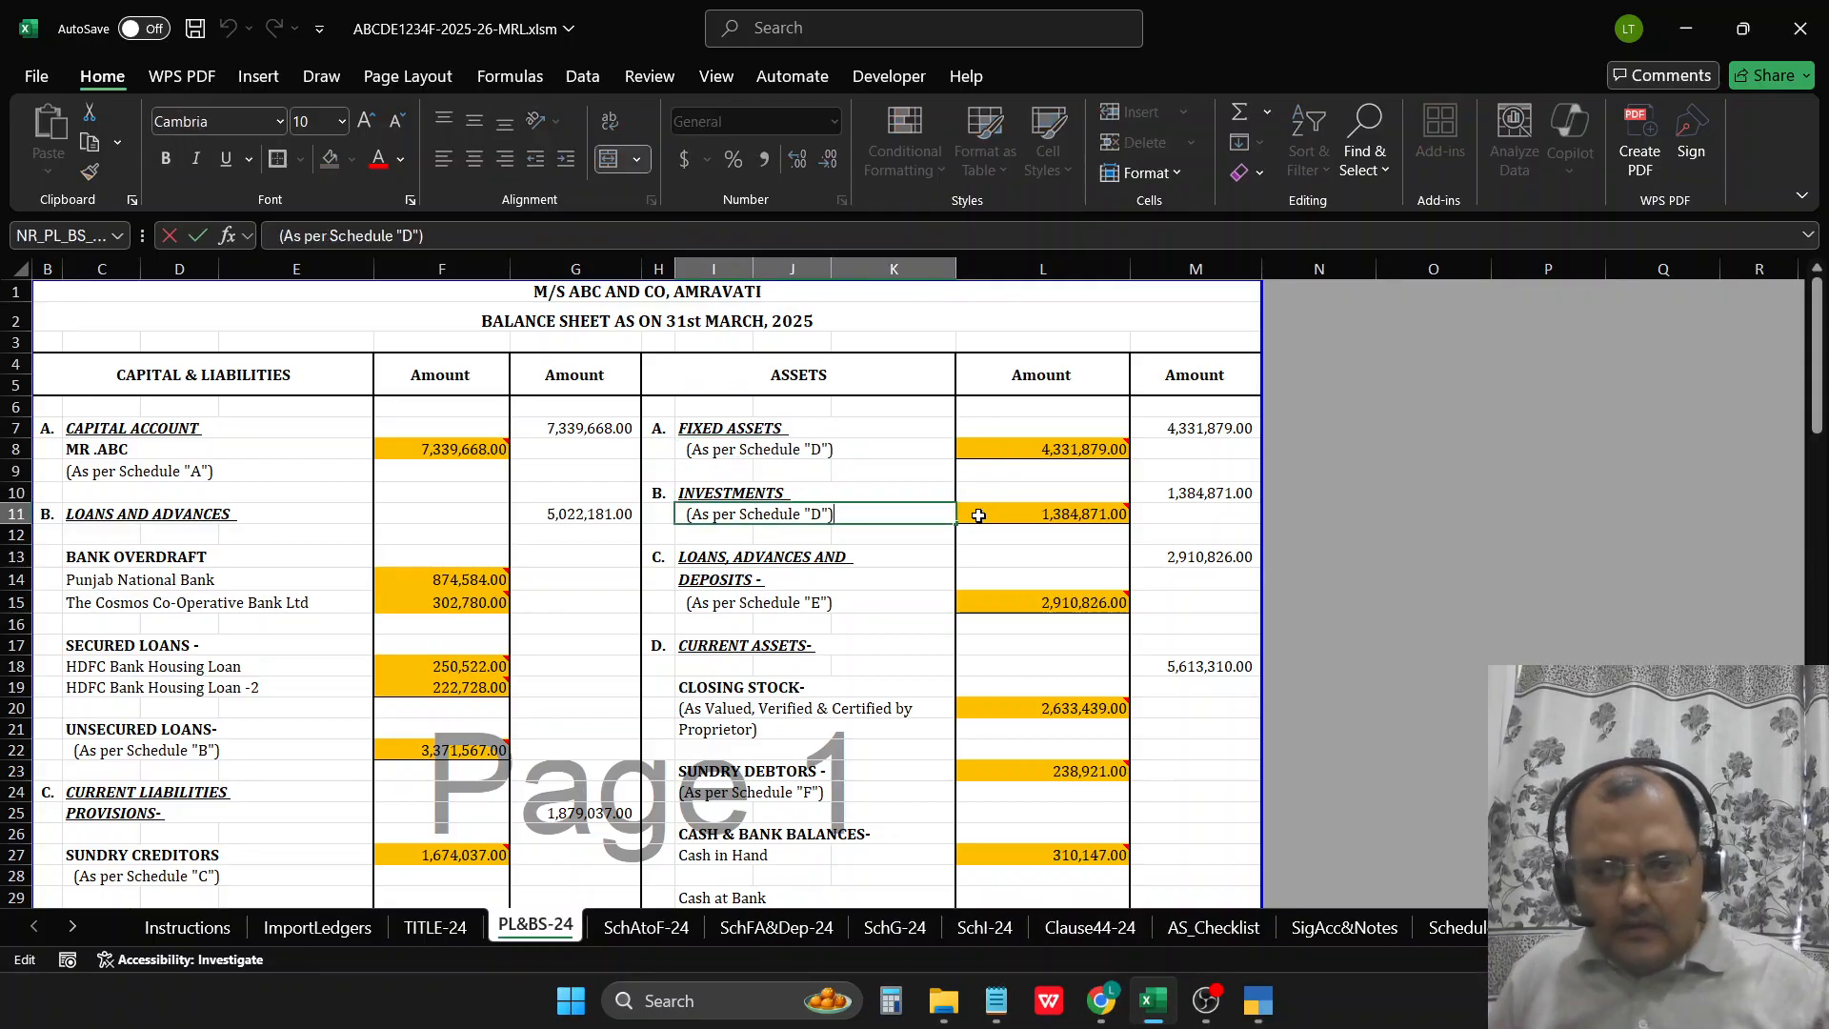
key(BackSpace)
key(BackSpace)
text(E")
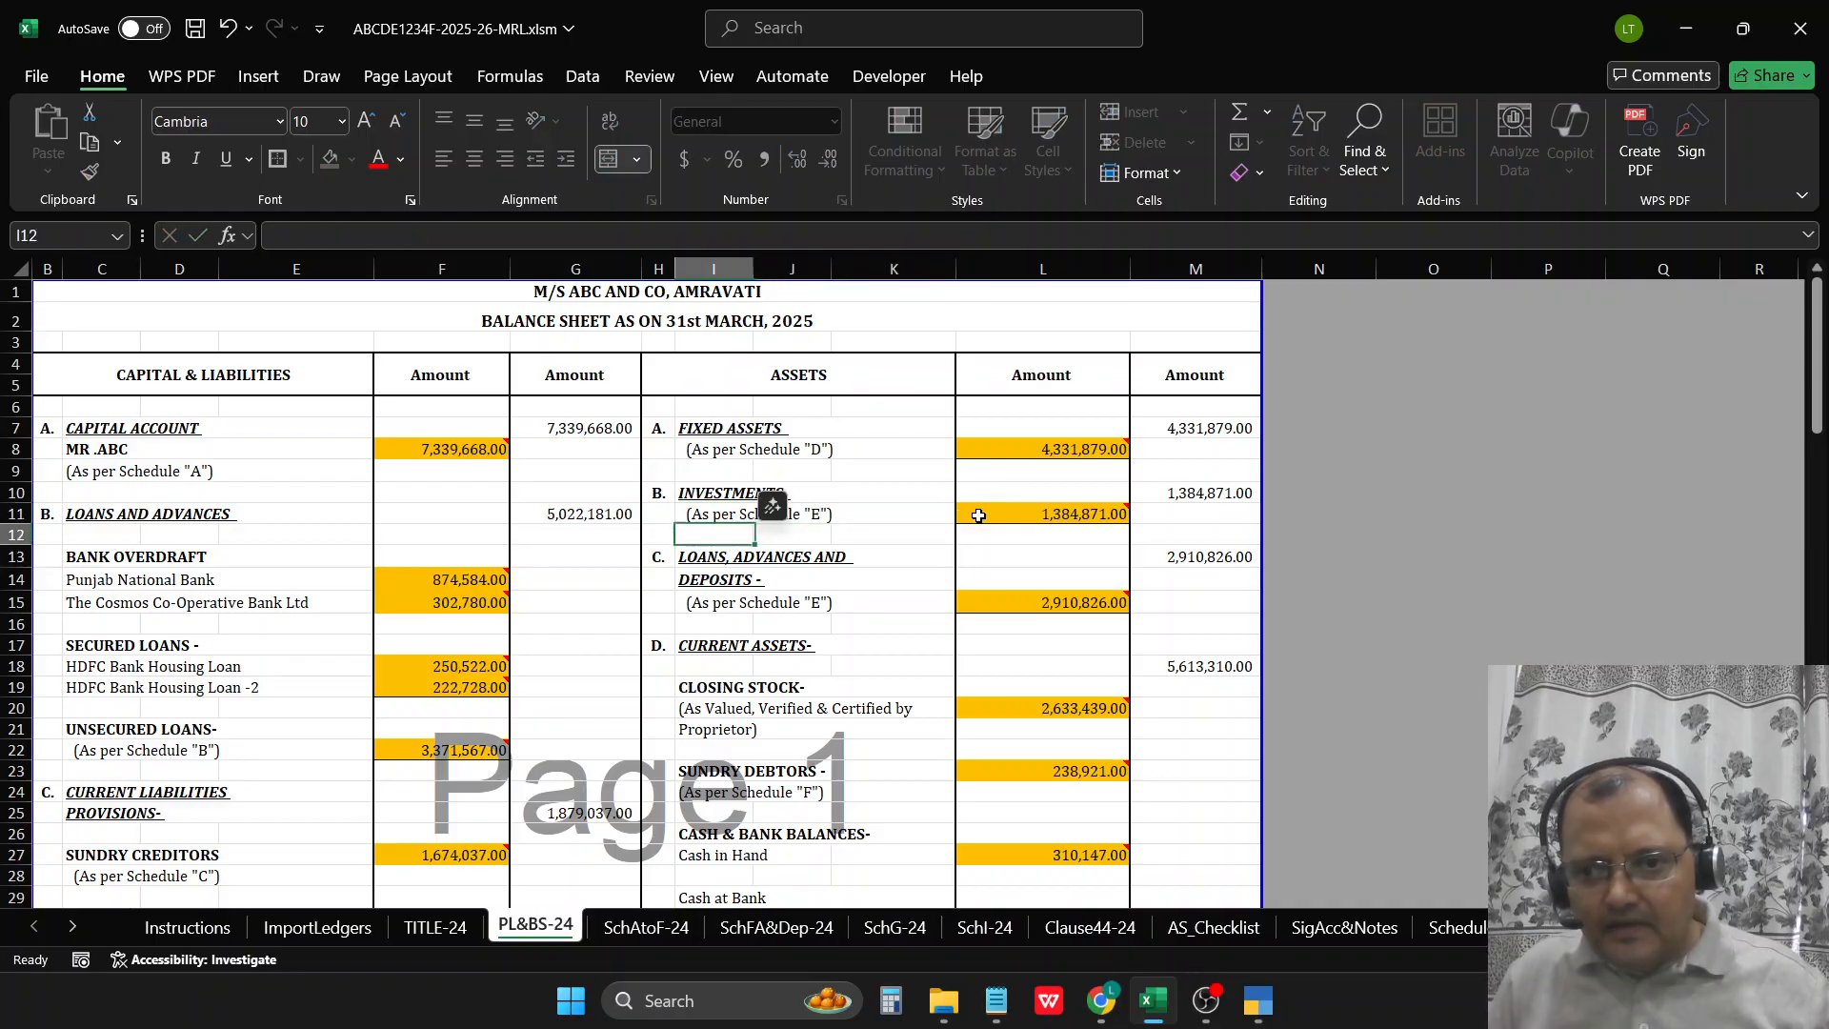
key(ctrl+Return)
Step: Review the fixed assets schedule on SchFA&Dep-24 and the schedules on SchAtoF-24, and return to the Investments reference on PL&BS-24
click(774, 928)
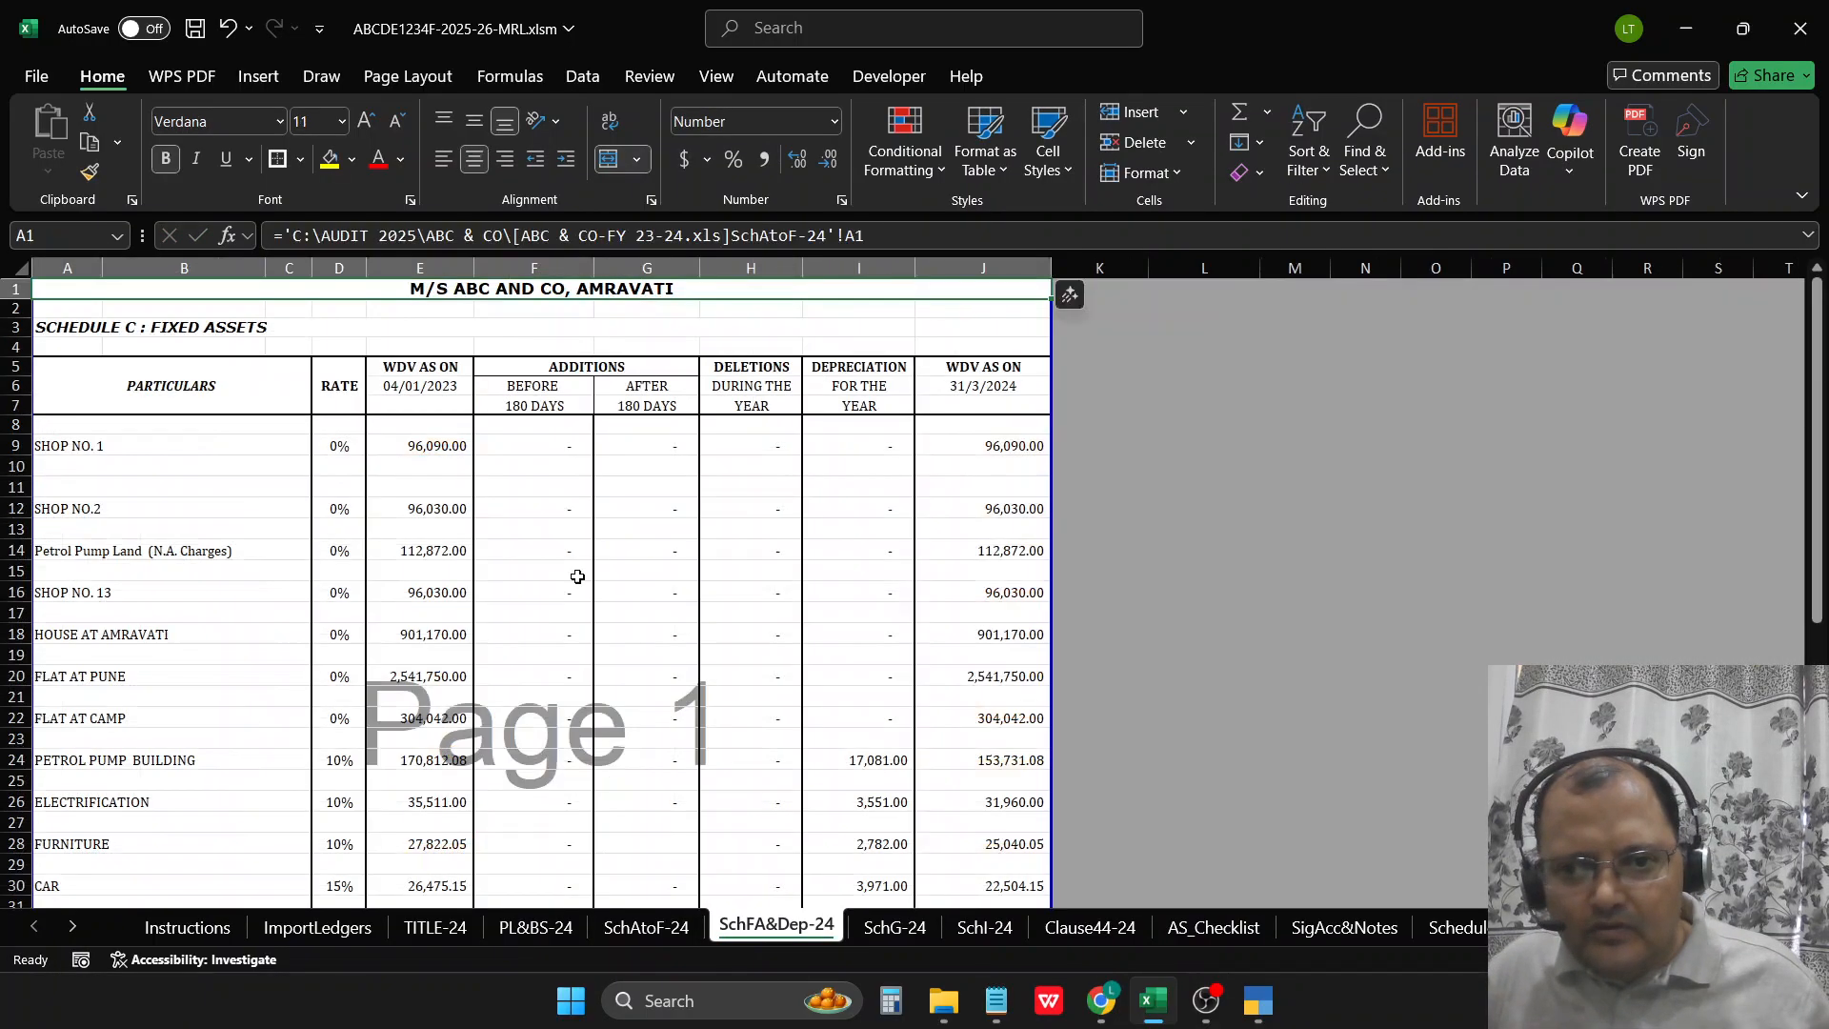
click(894, 570)
scroll(632, 788, down, 3)
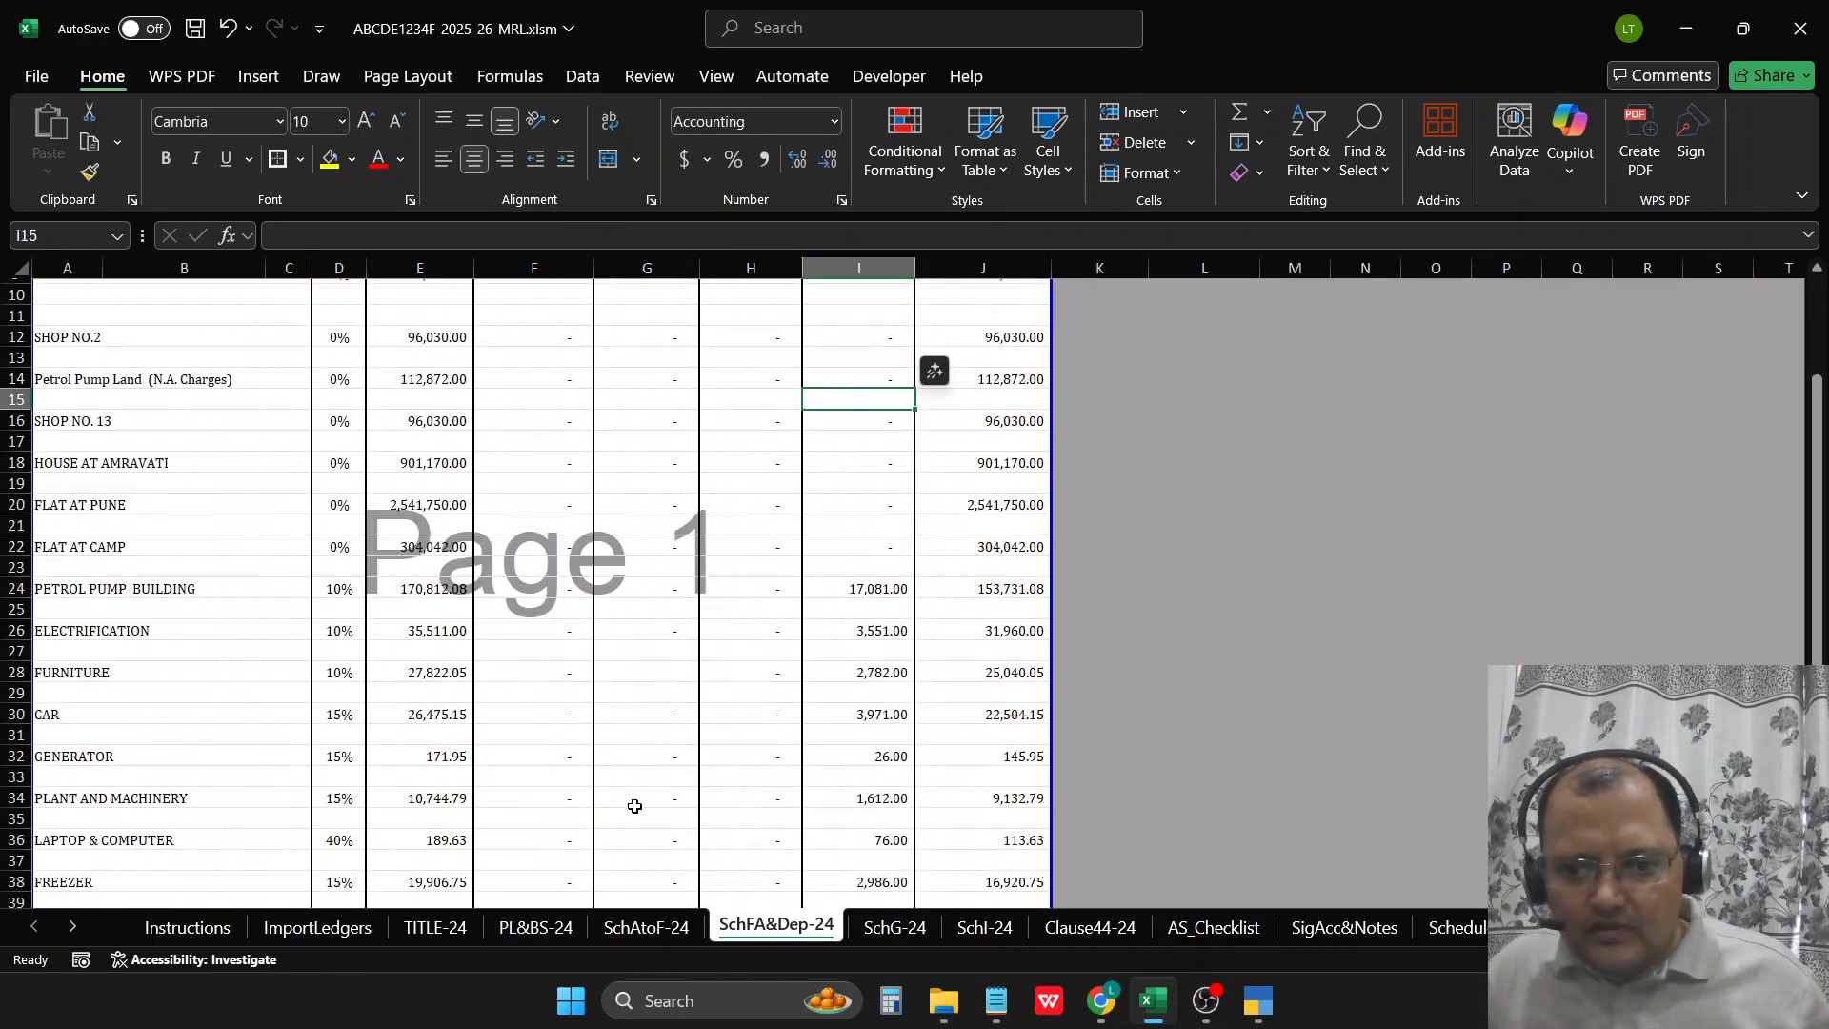
scroll(628, 795, up, 2)
click(646, 927)
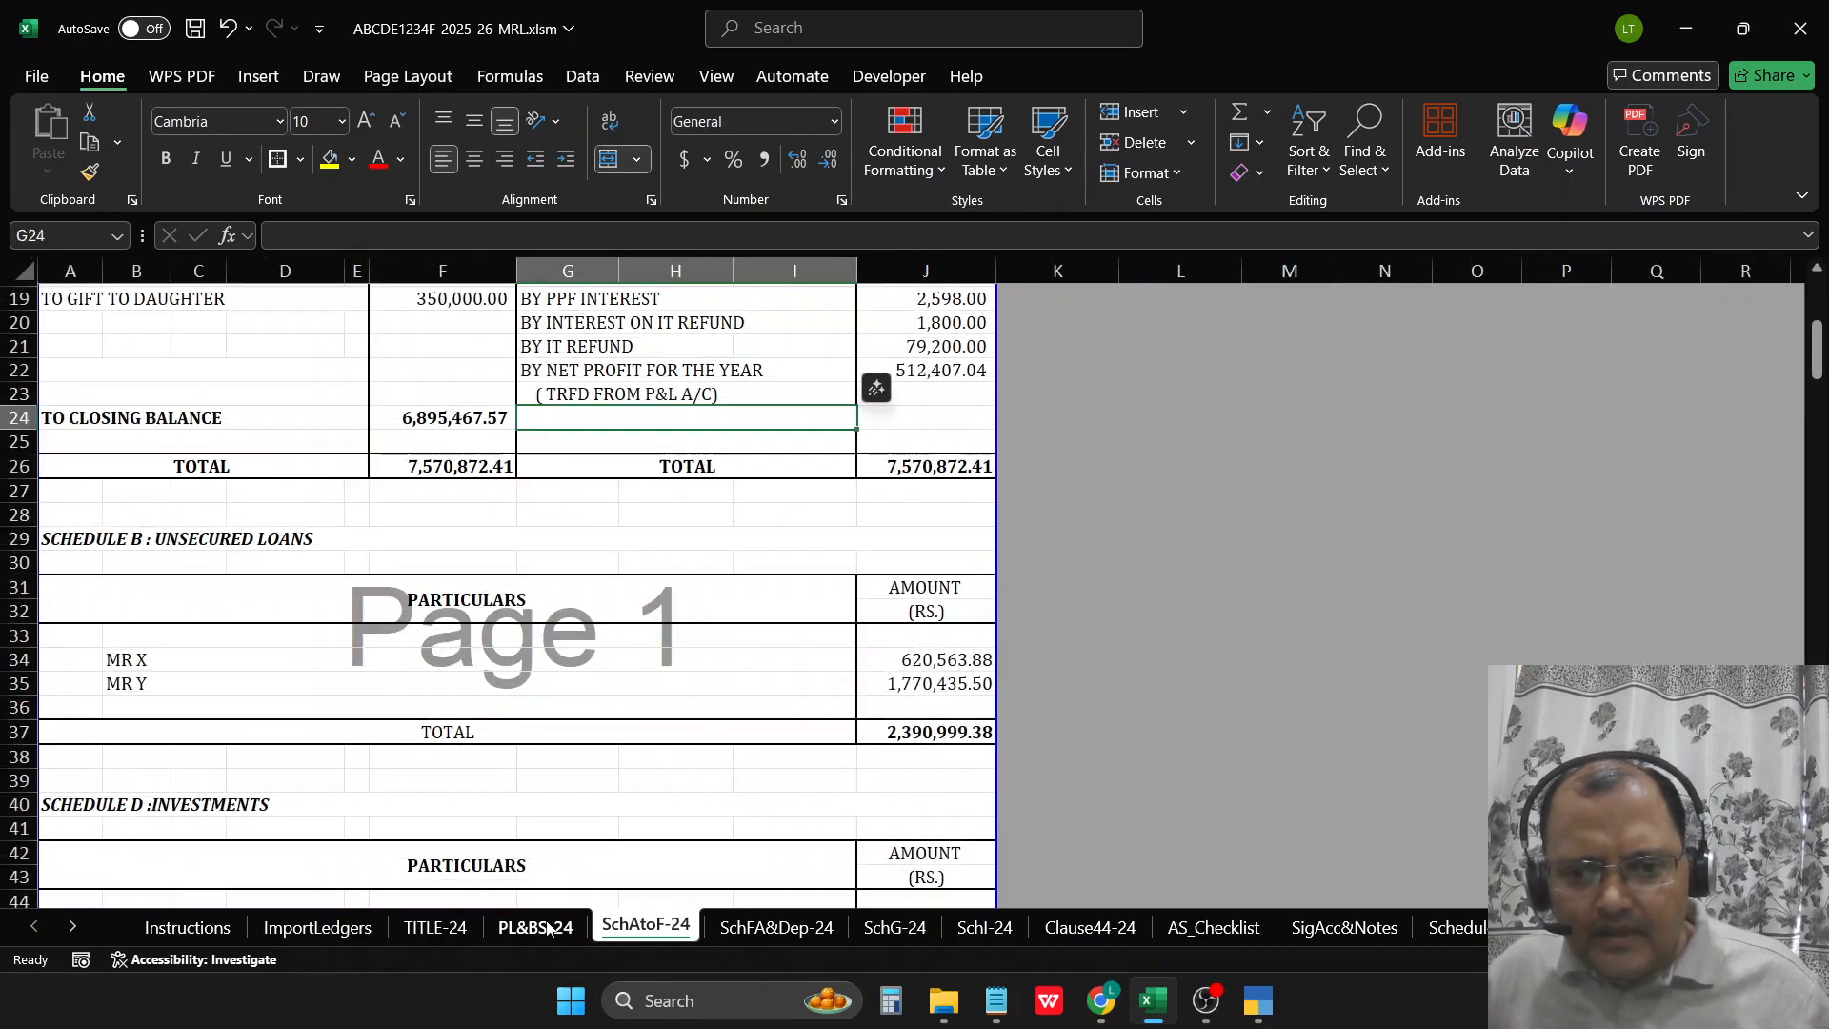
click(535, 928)
click(708, 601)
click(733, 517)
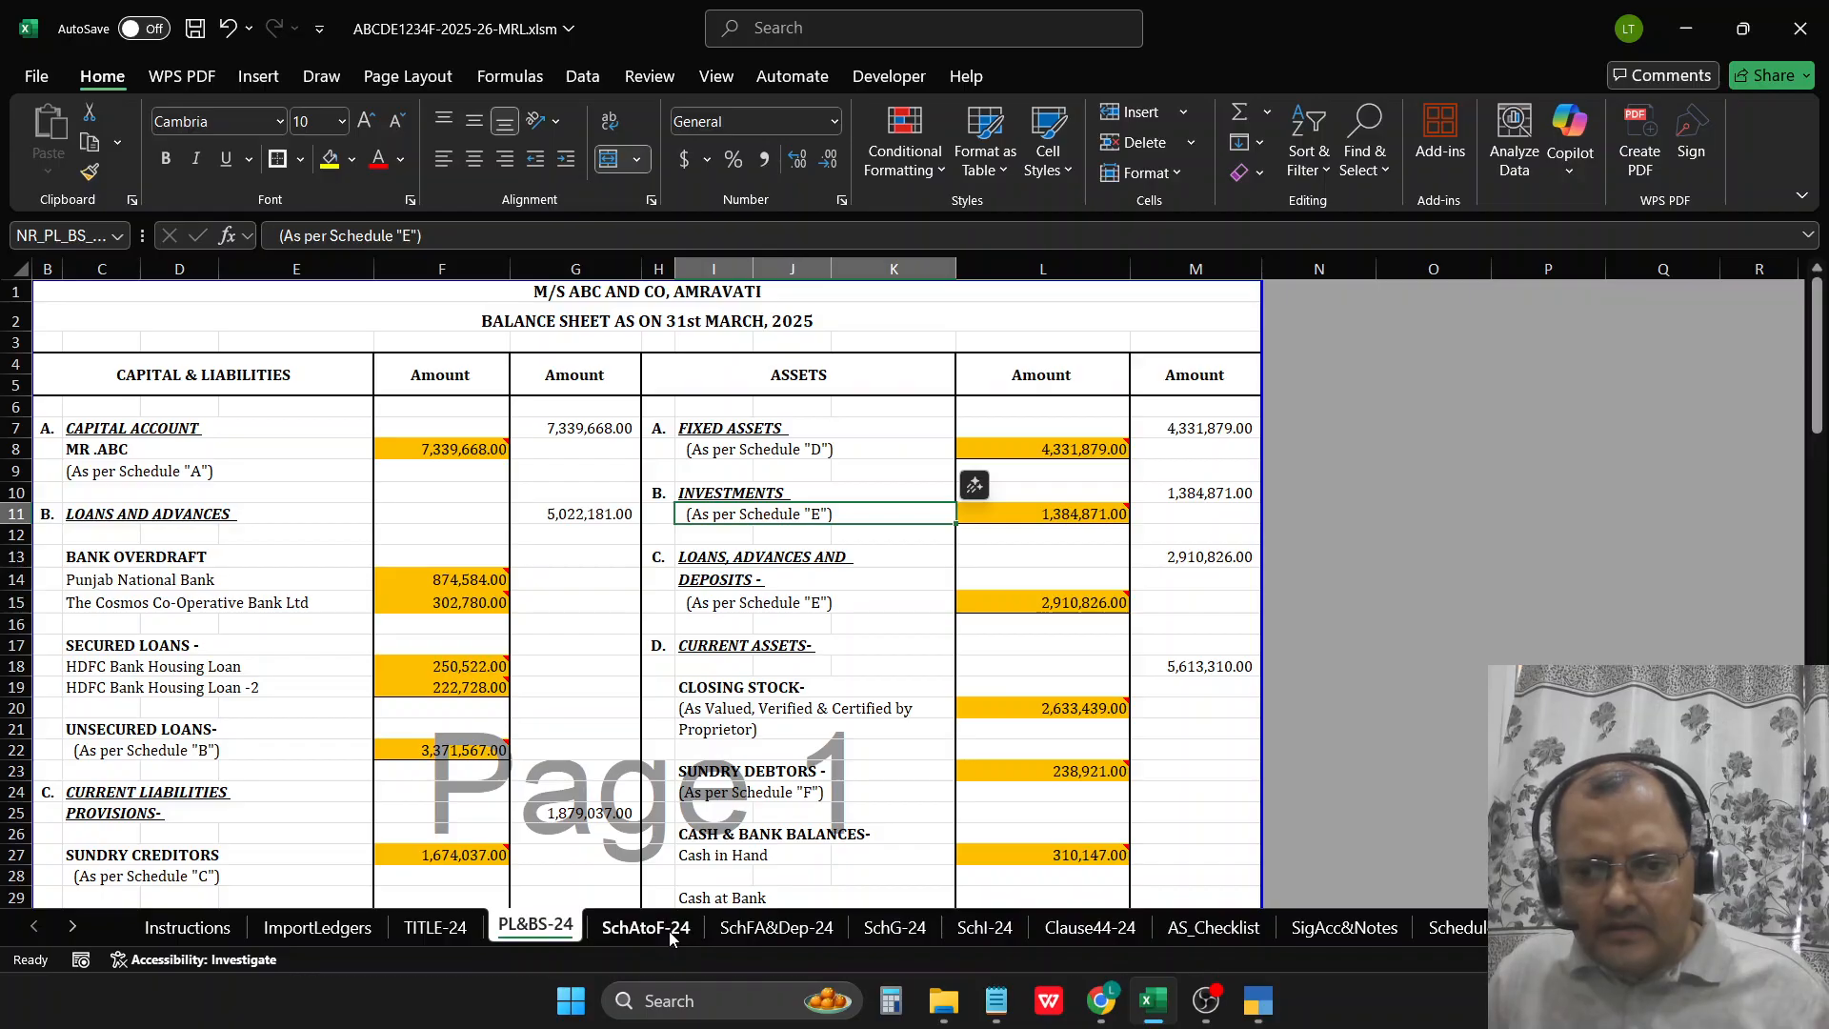
Step: Read the note number on the Investments amount in L11 and add it to the Notepad list as E38
key(Right)
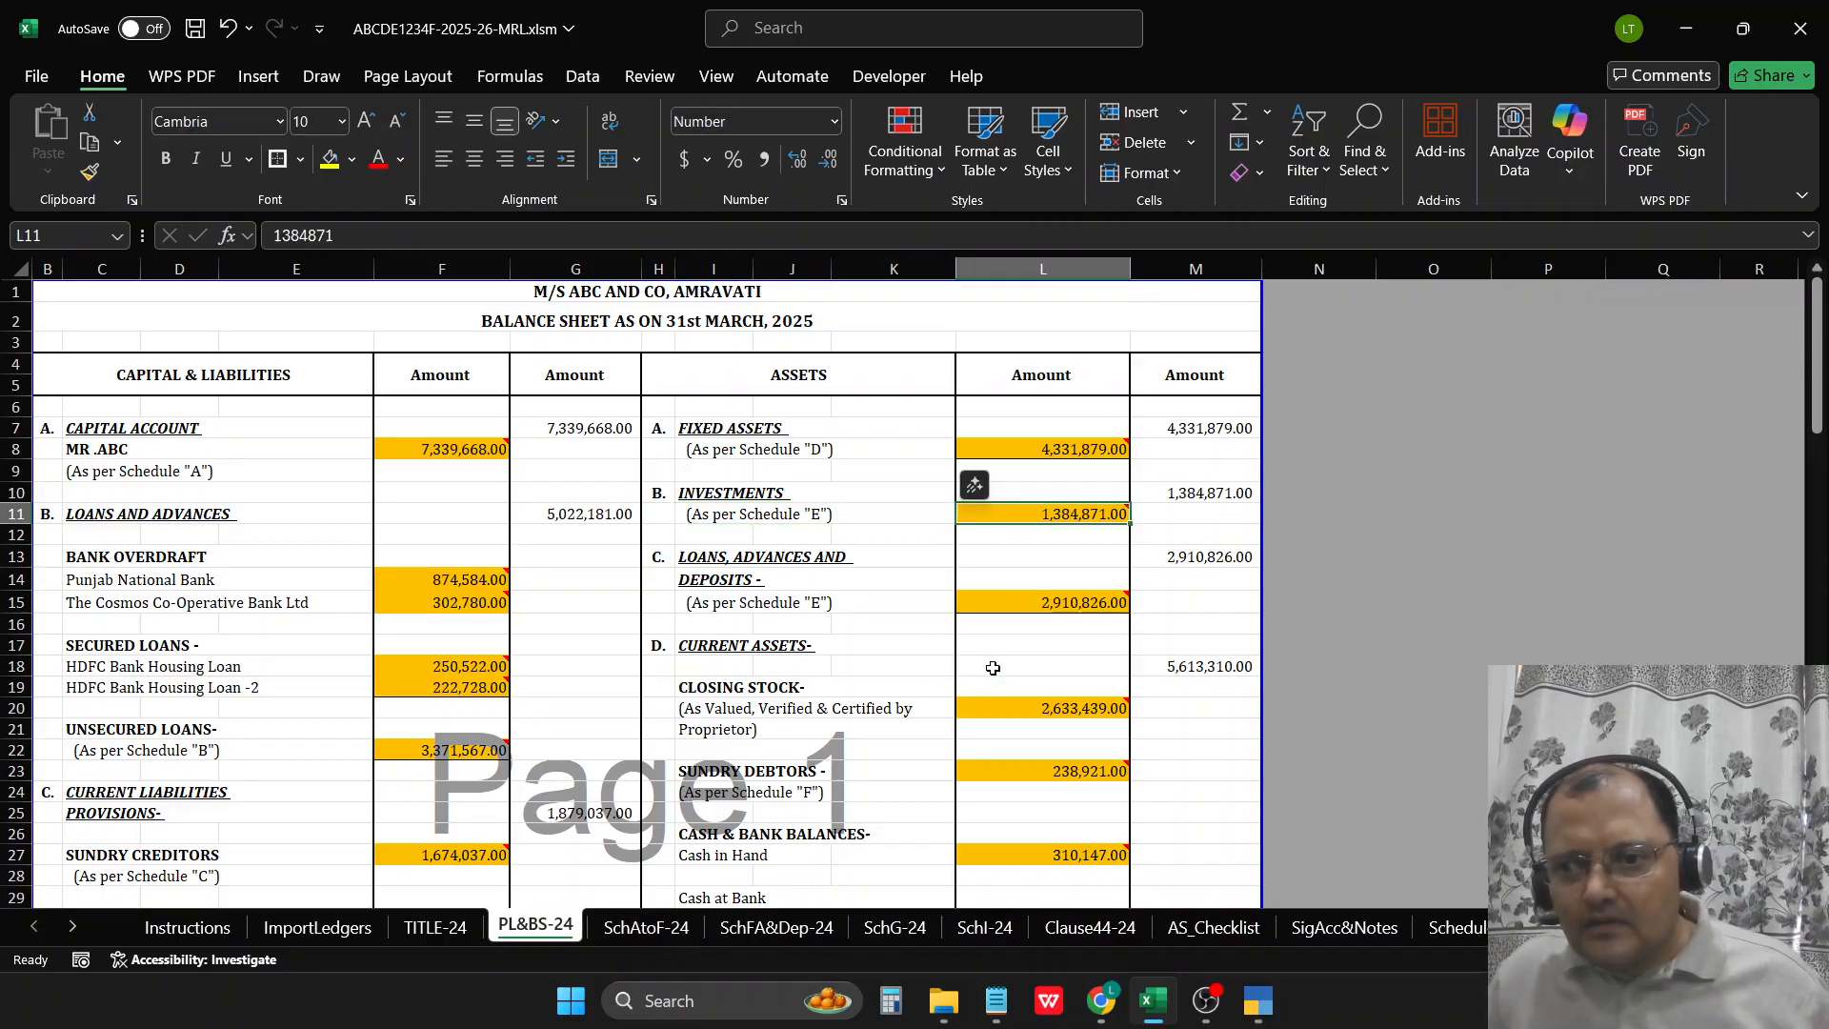
mouse_move(1076, 513)
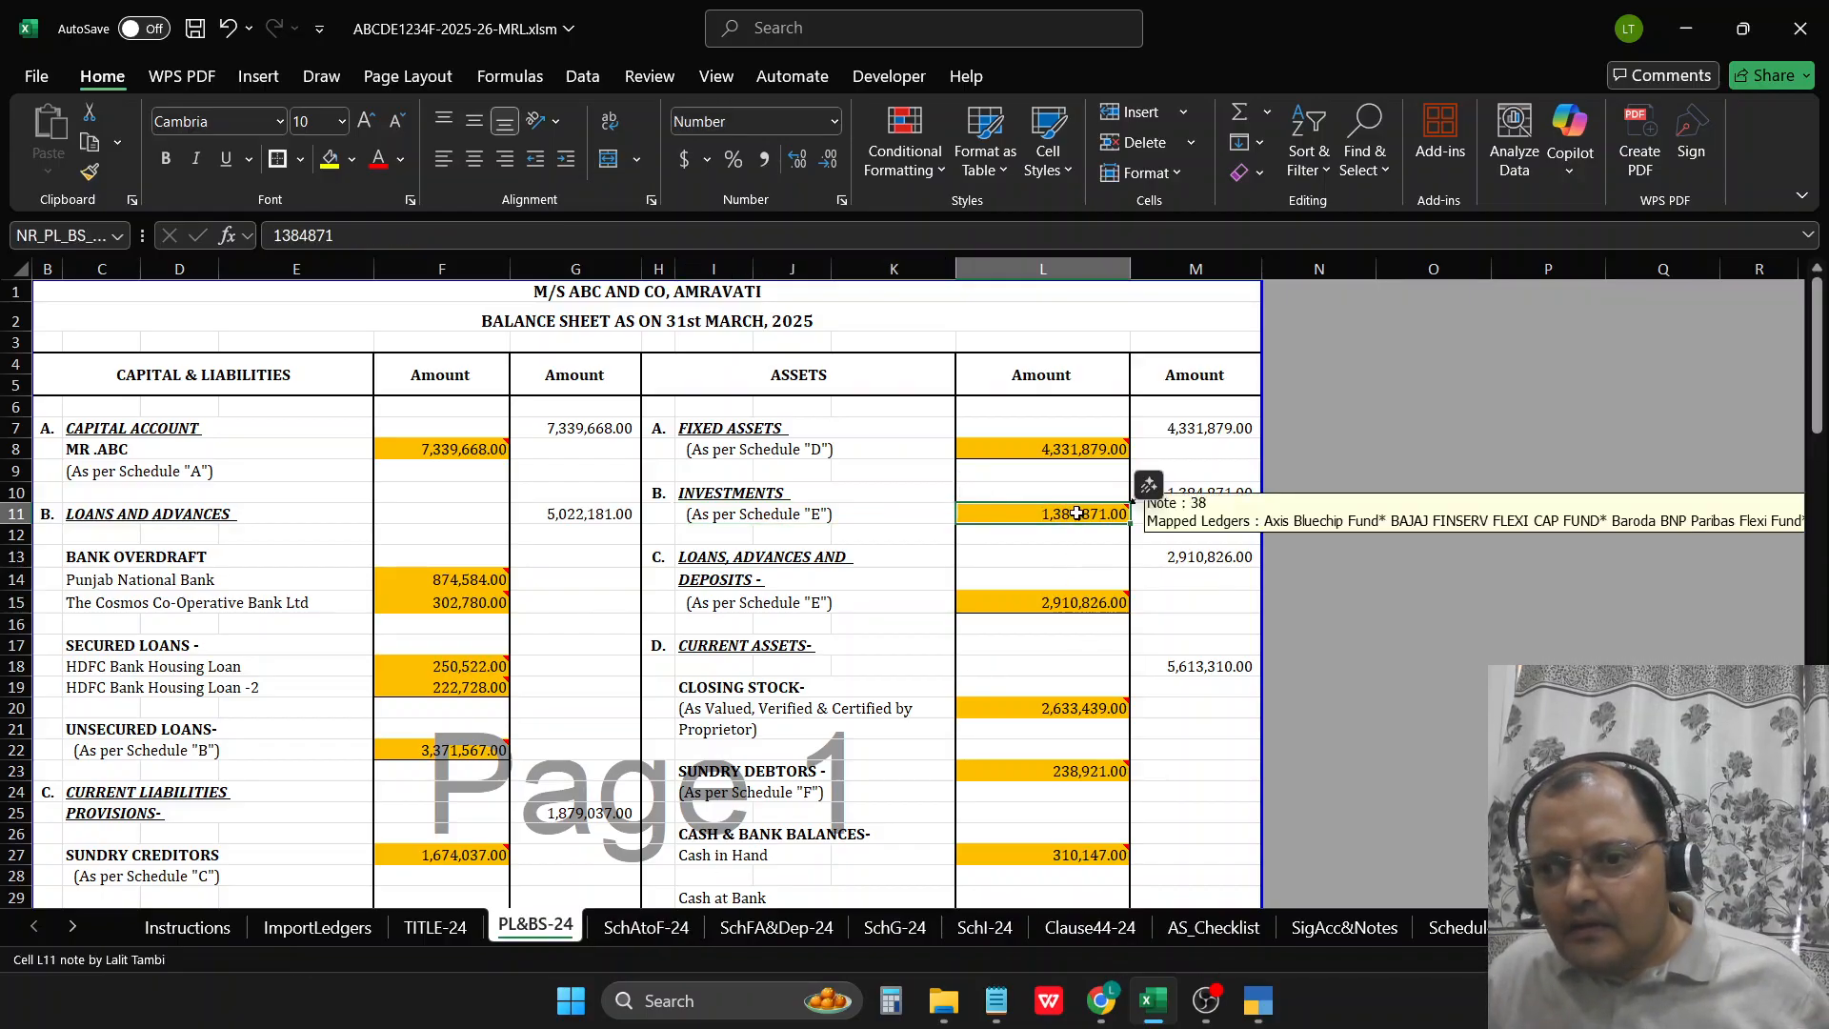
click(996, 1001)
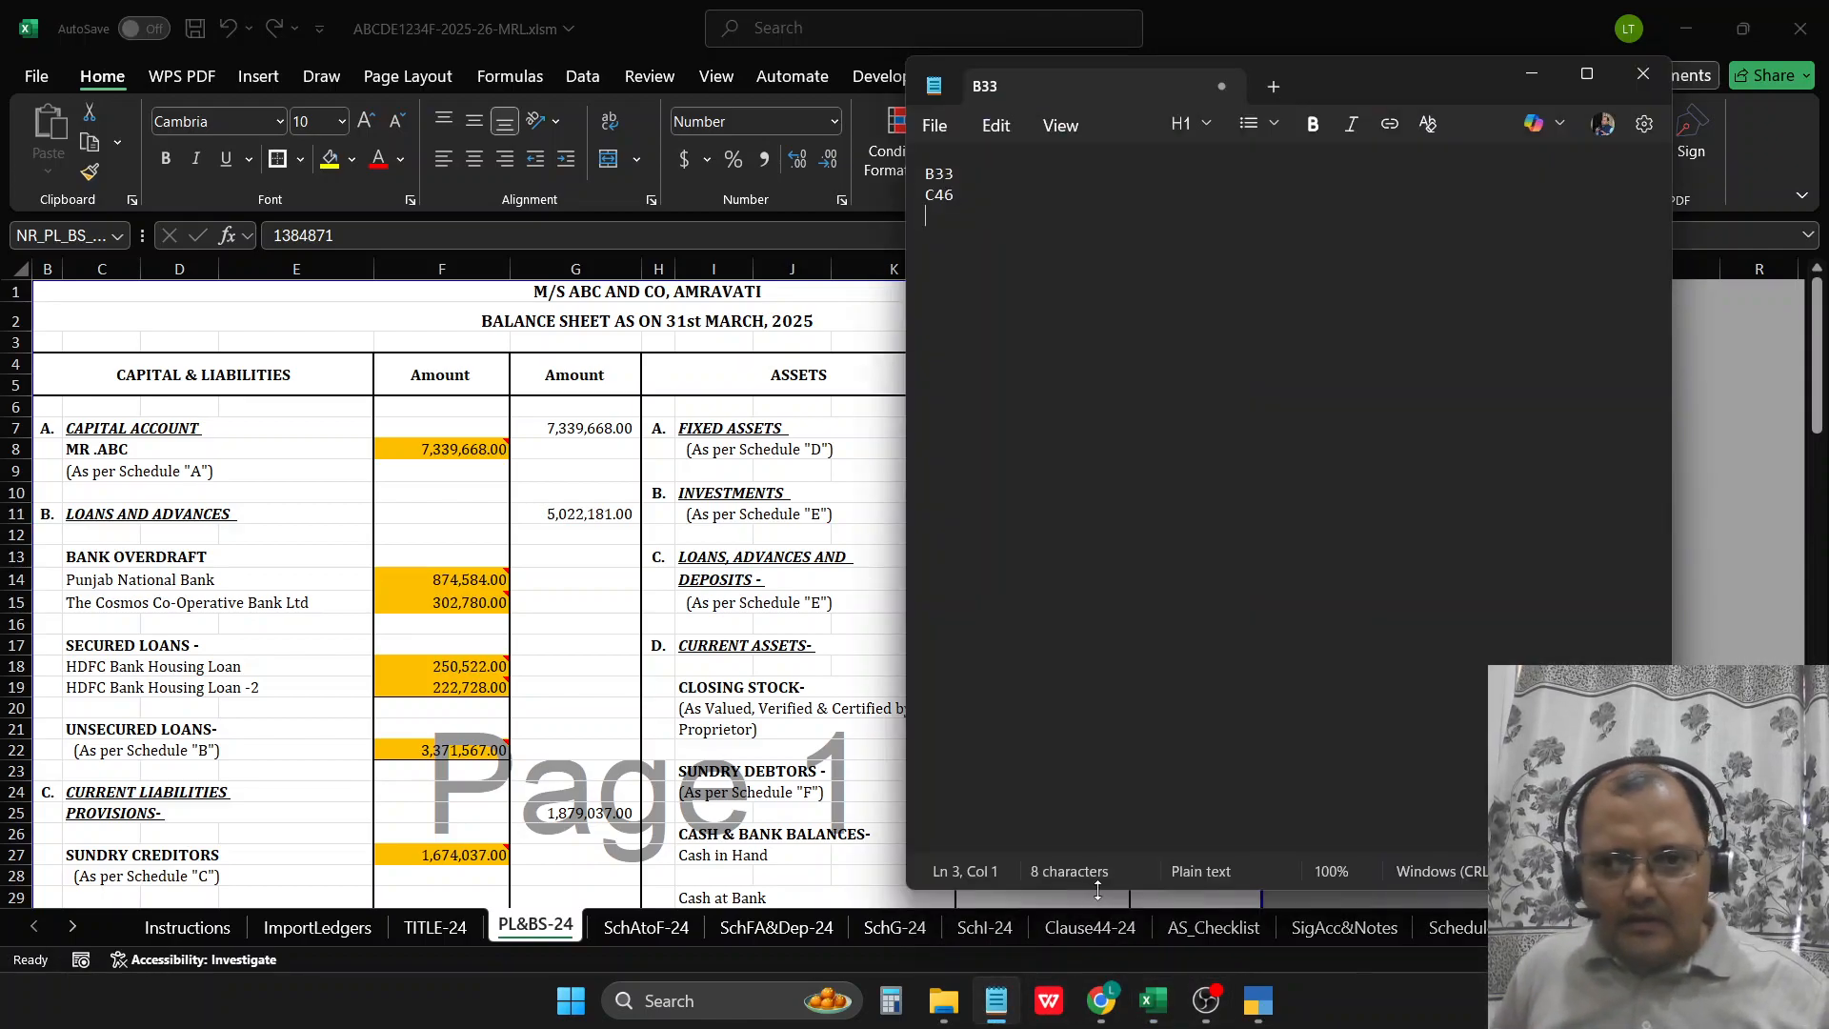
text(E38)
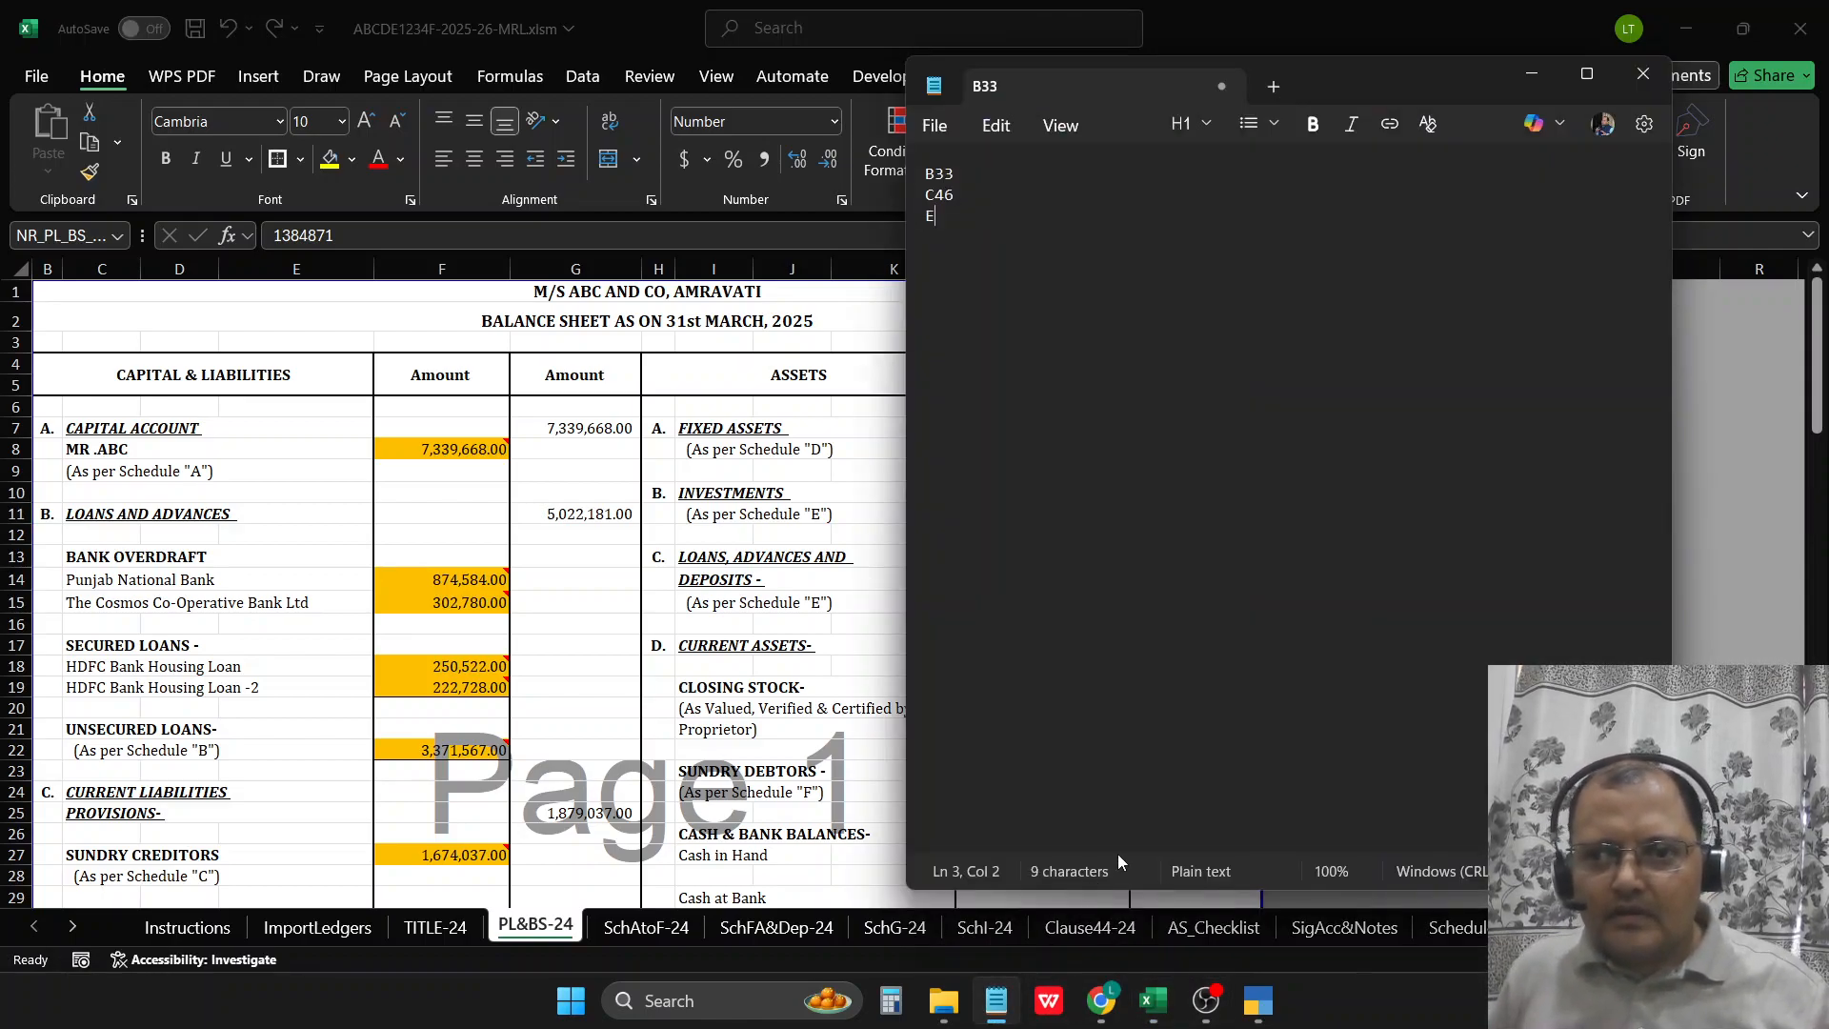
key(Return)
Step: Back in Excel, change the Loans, Advances and Deposits reference in I15 to (As per Schedule "F")
click(745, 663)
scroll(762, 619, down, 1)
click(800, 538)
key(F2)
key(Left)
key(Left)
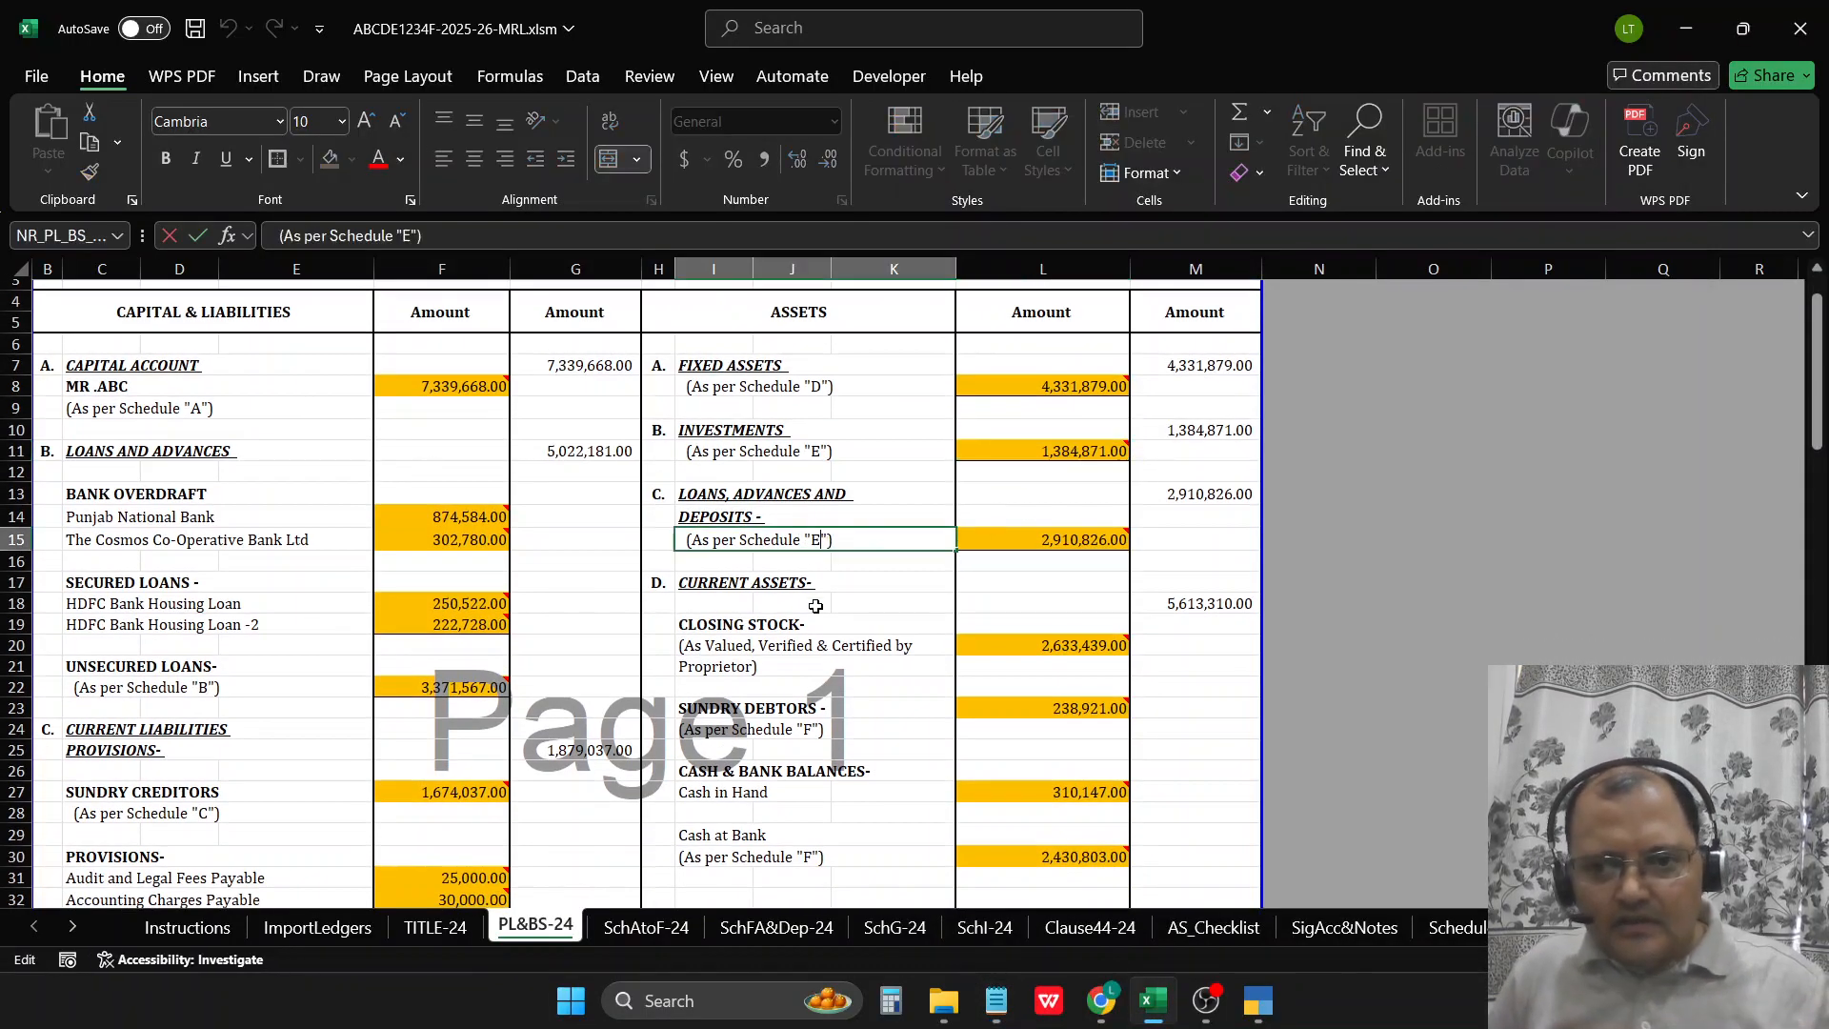
text(f)
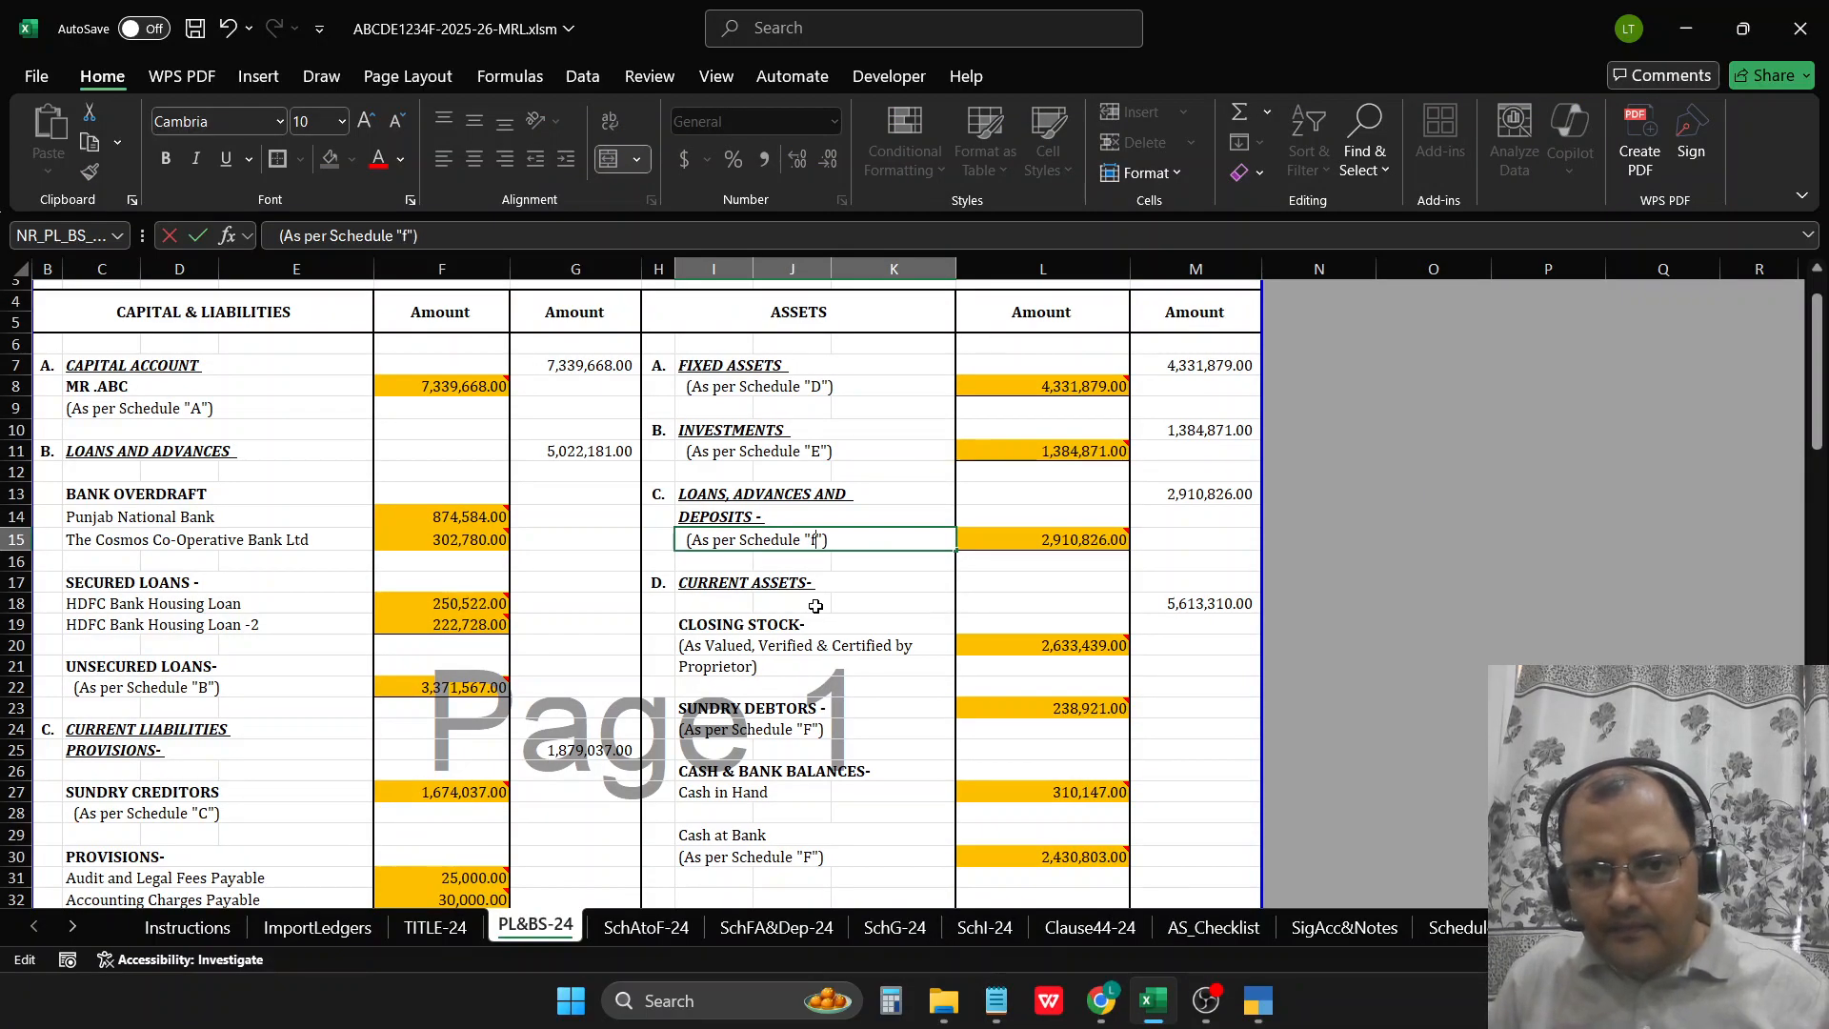
key(BackSpace)
text(F)
key(Tab)
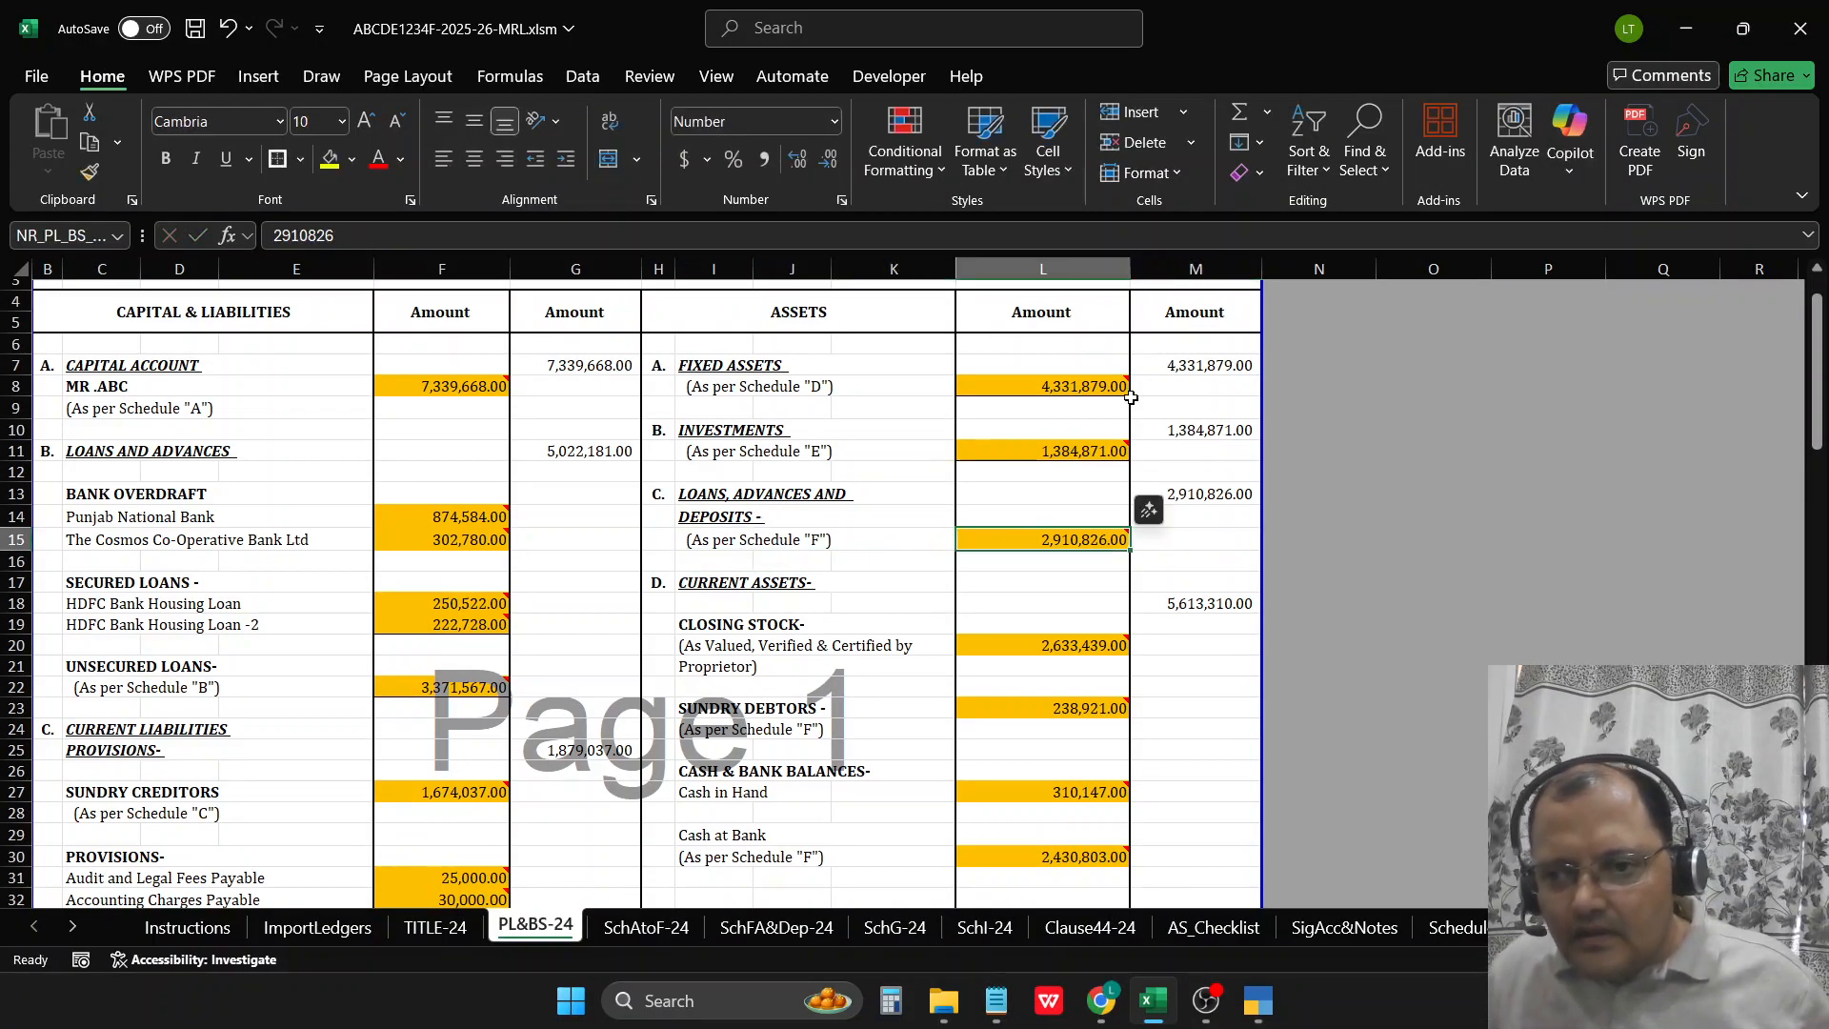
Step: Read the note number on the amount in L15, add it to the Notepad list as F45, and return to Excel
mouse_move(1020, 542)
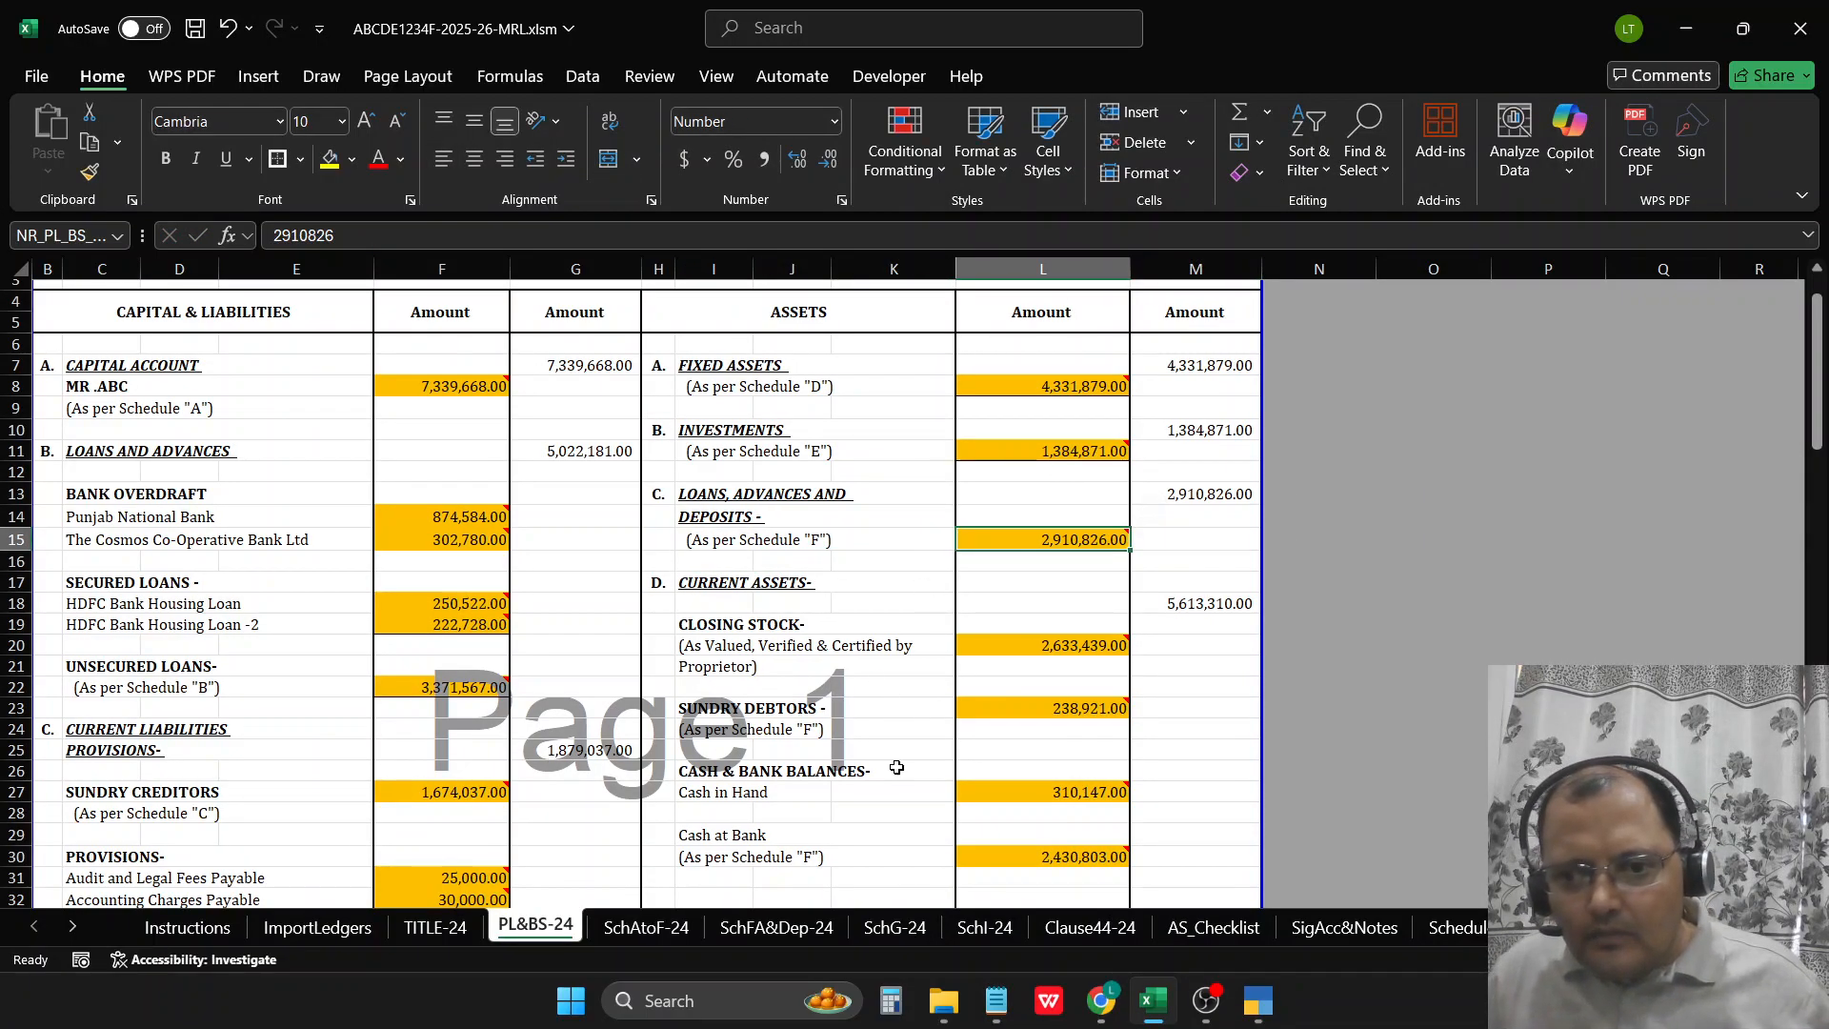
scroll(1029, 607, down, 2)
click(995, 1000)
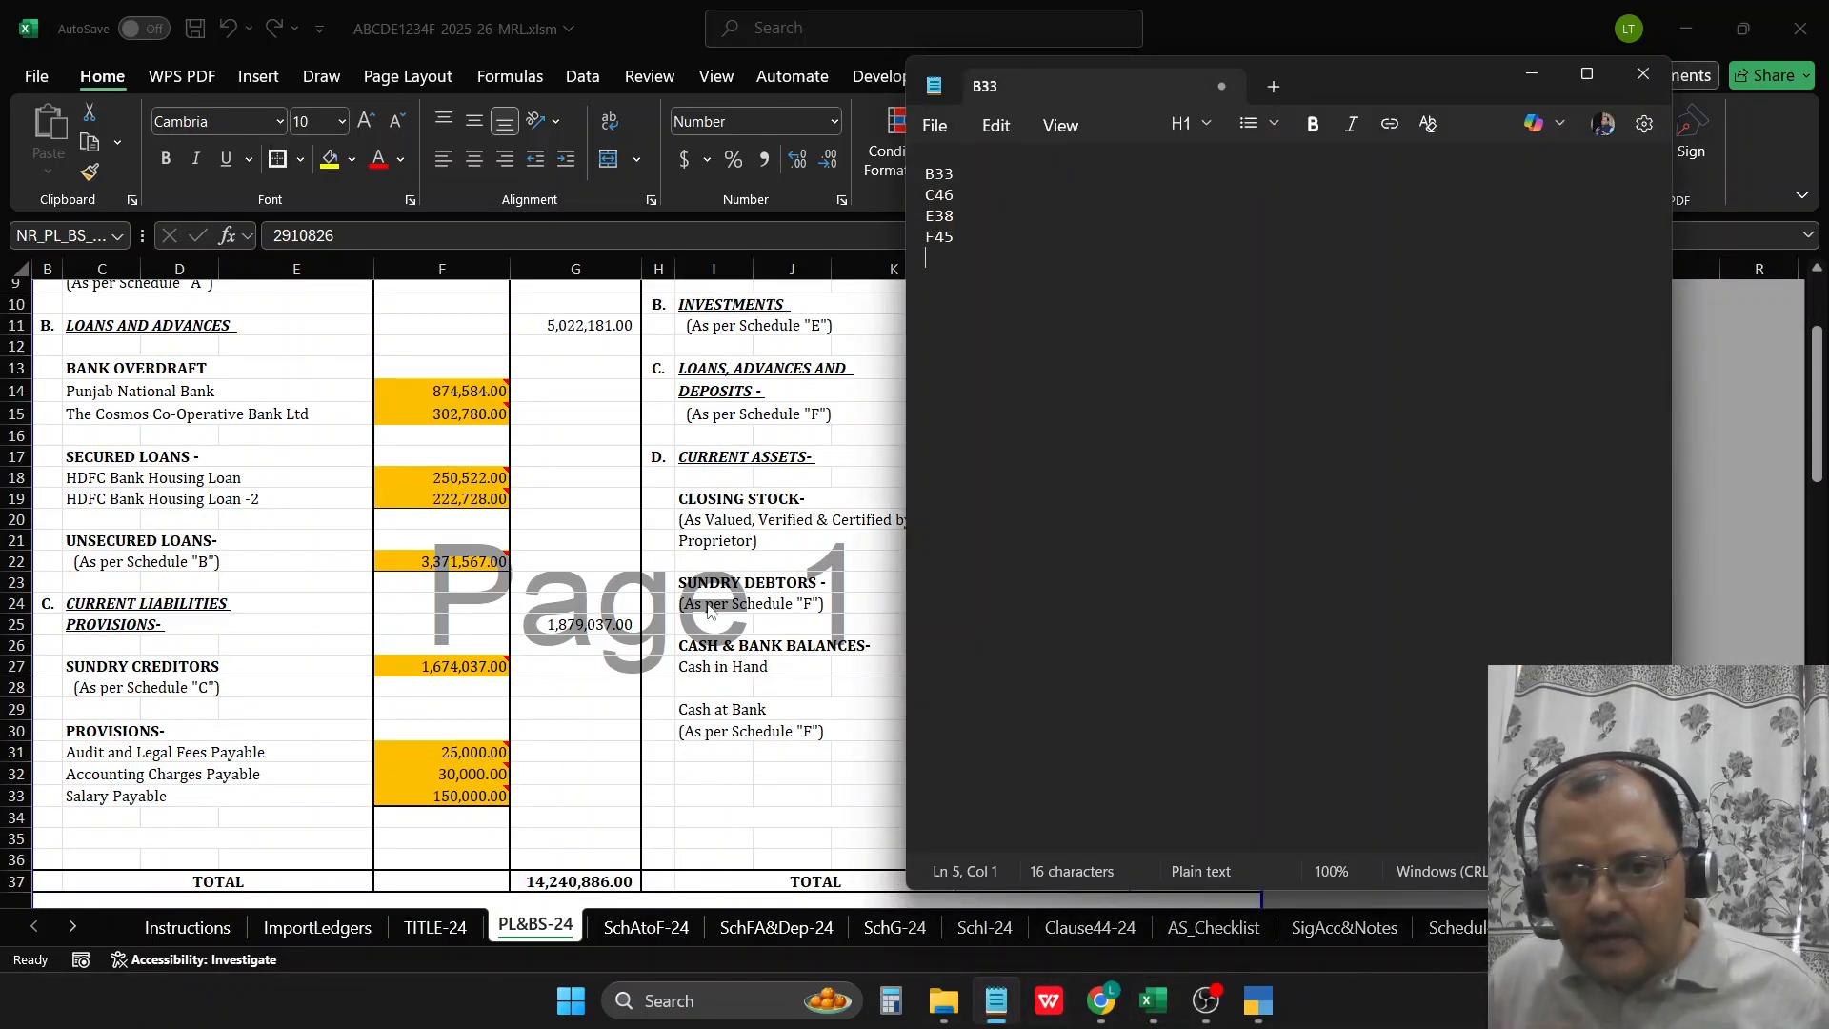
key(alt+Tab)
Step: Change the Sundry Debtors reference in I24 to (As per Schedule "G") and read the note number on its amount in L23
click(724, 512)
click(729, 604)
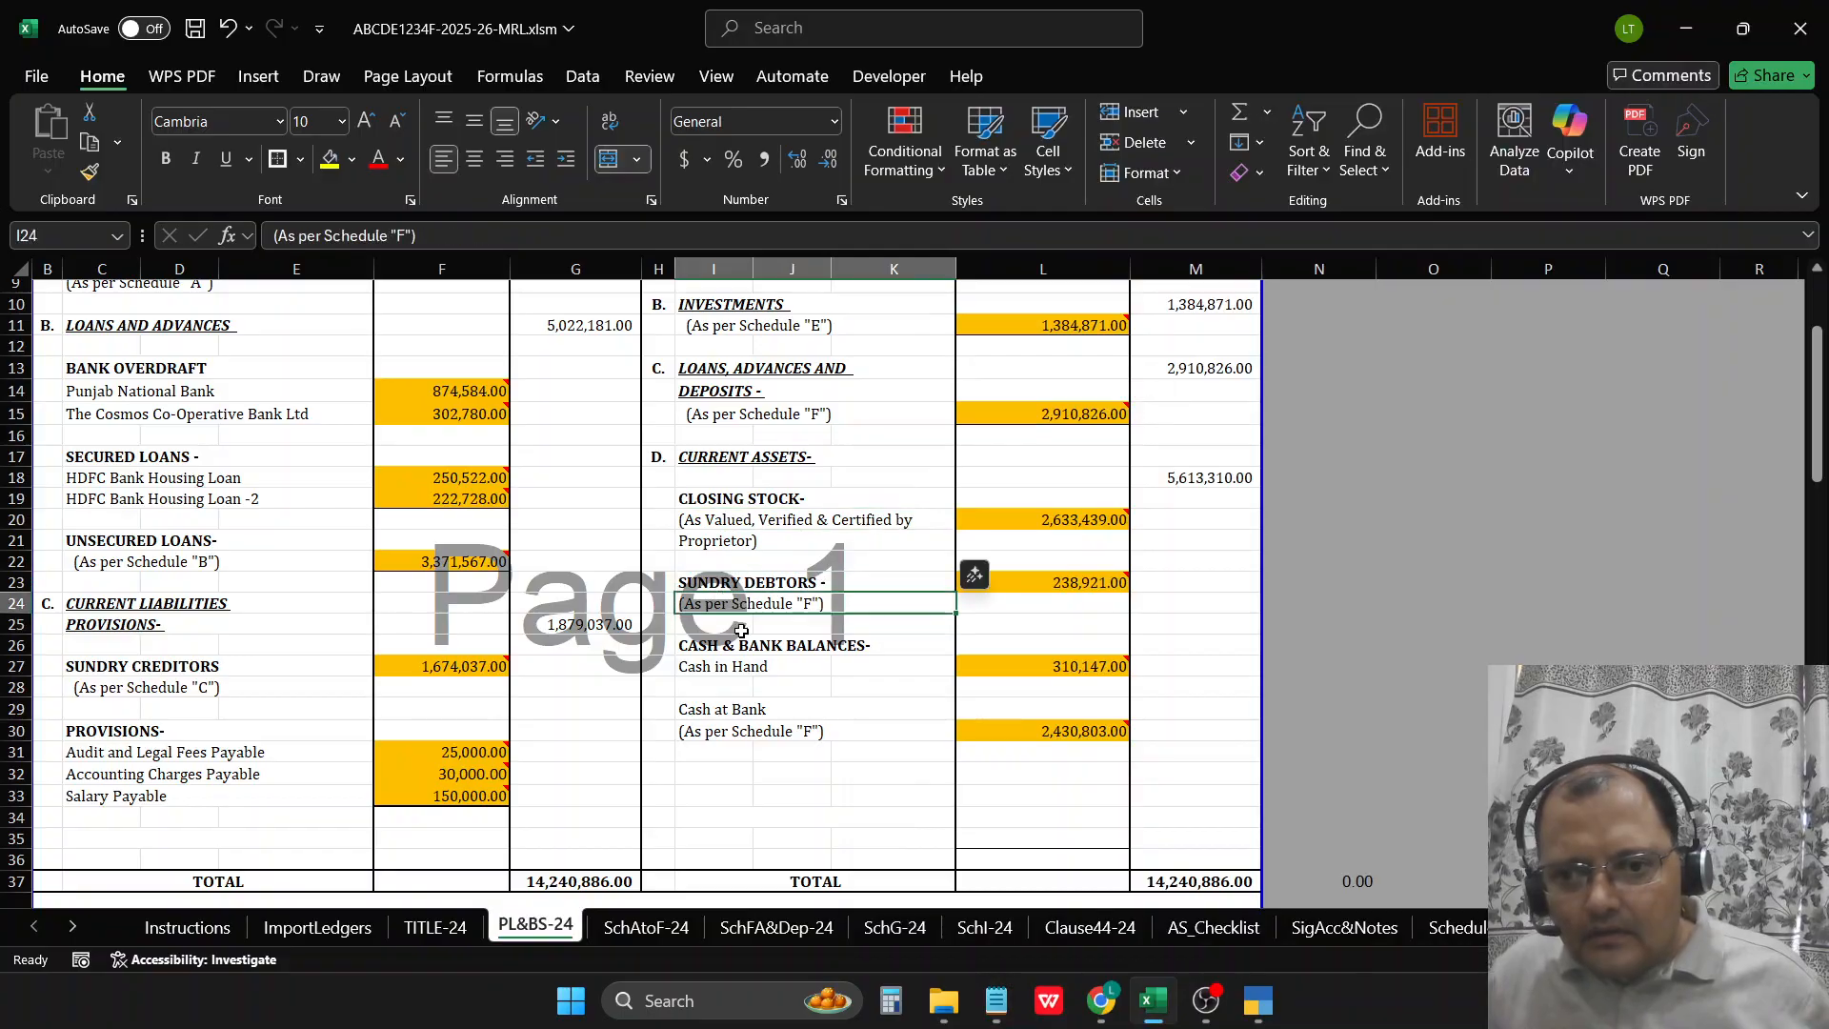
key(F2)
key(Left)
key(Left)
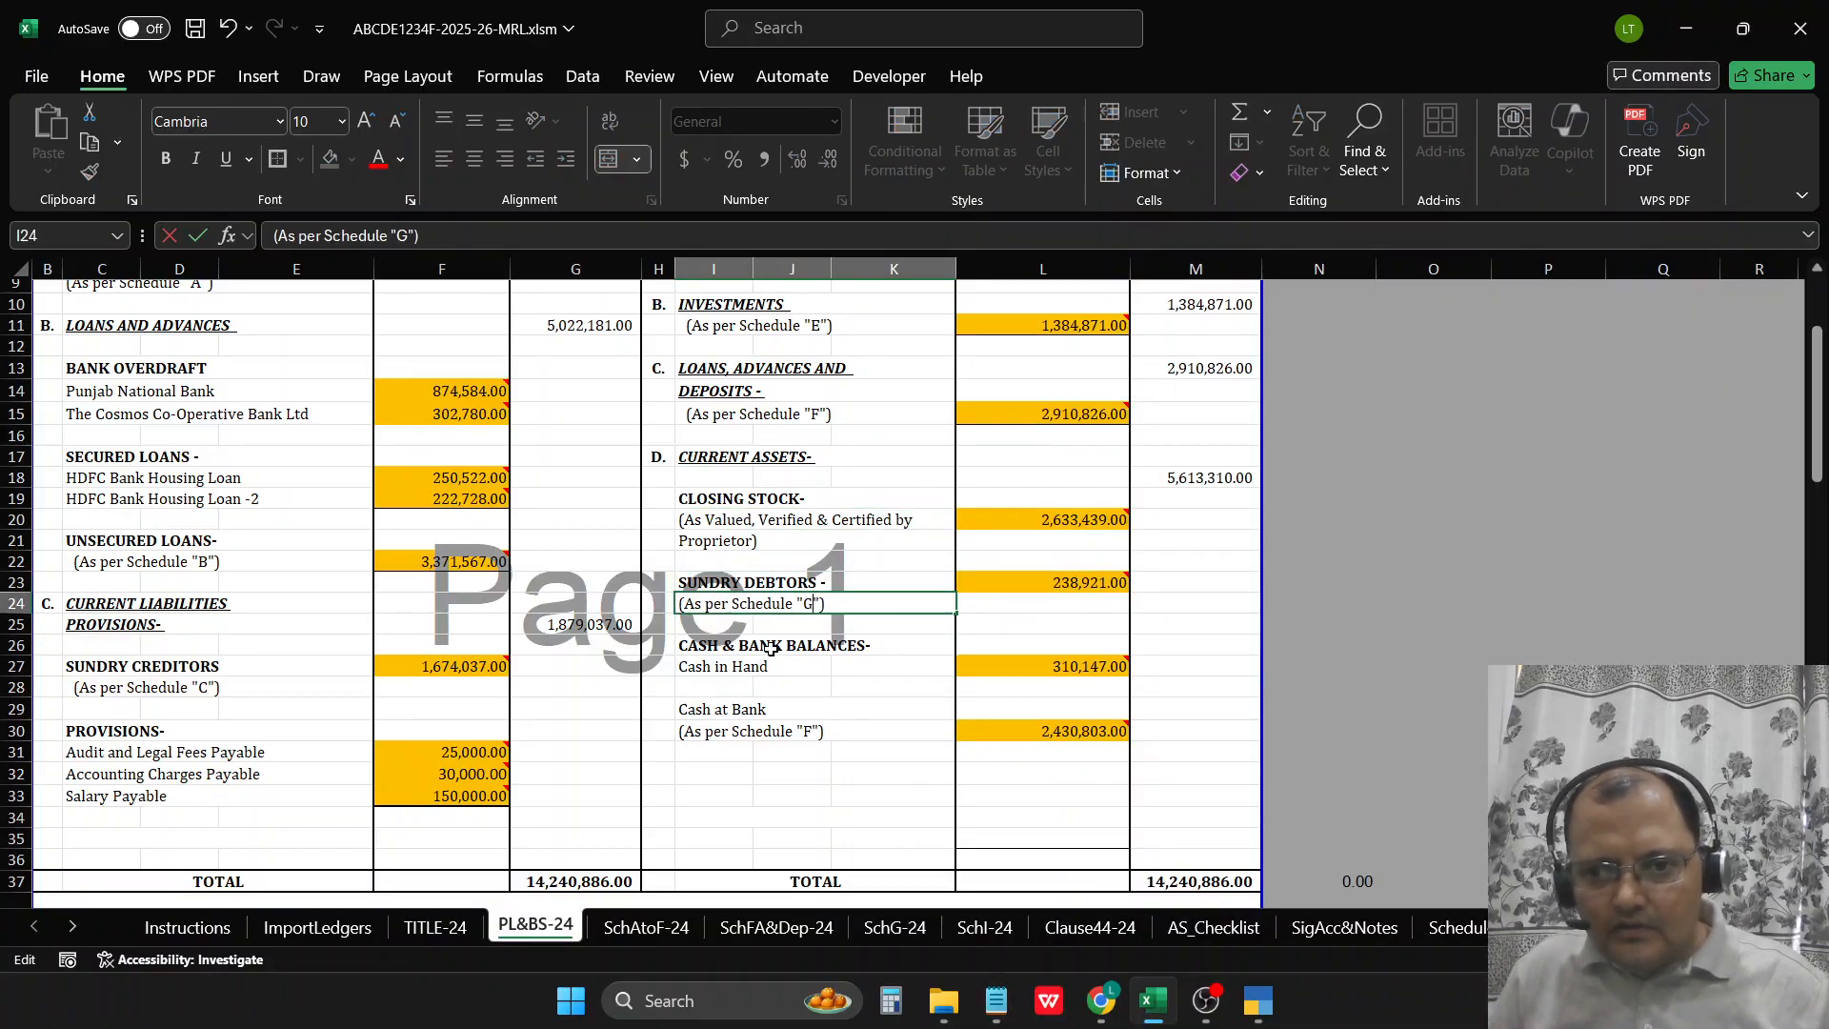
text(G)
key(Tab)
key(Up)
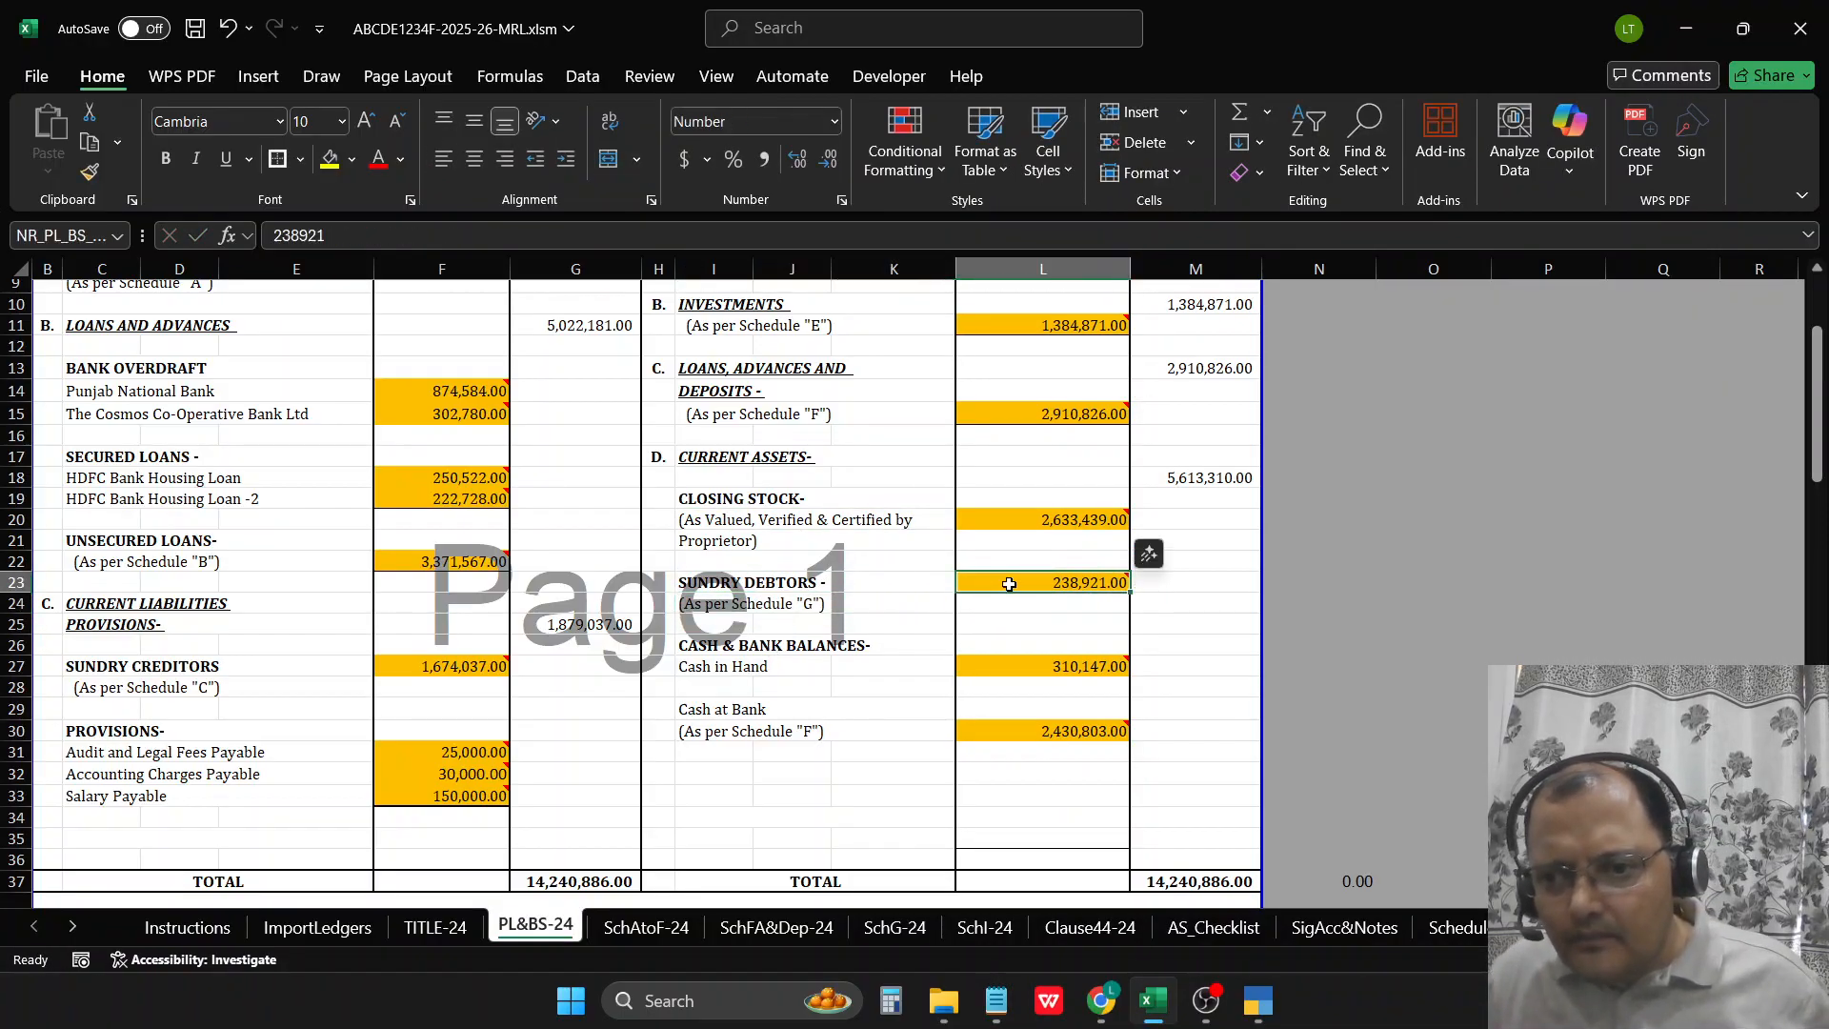
mouse_move(1009, 584)
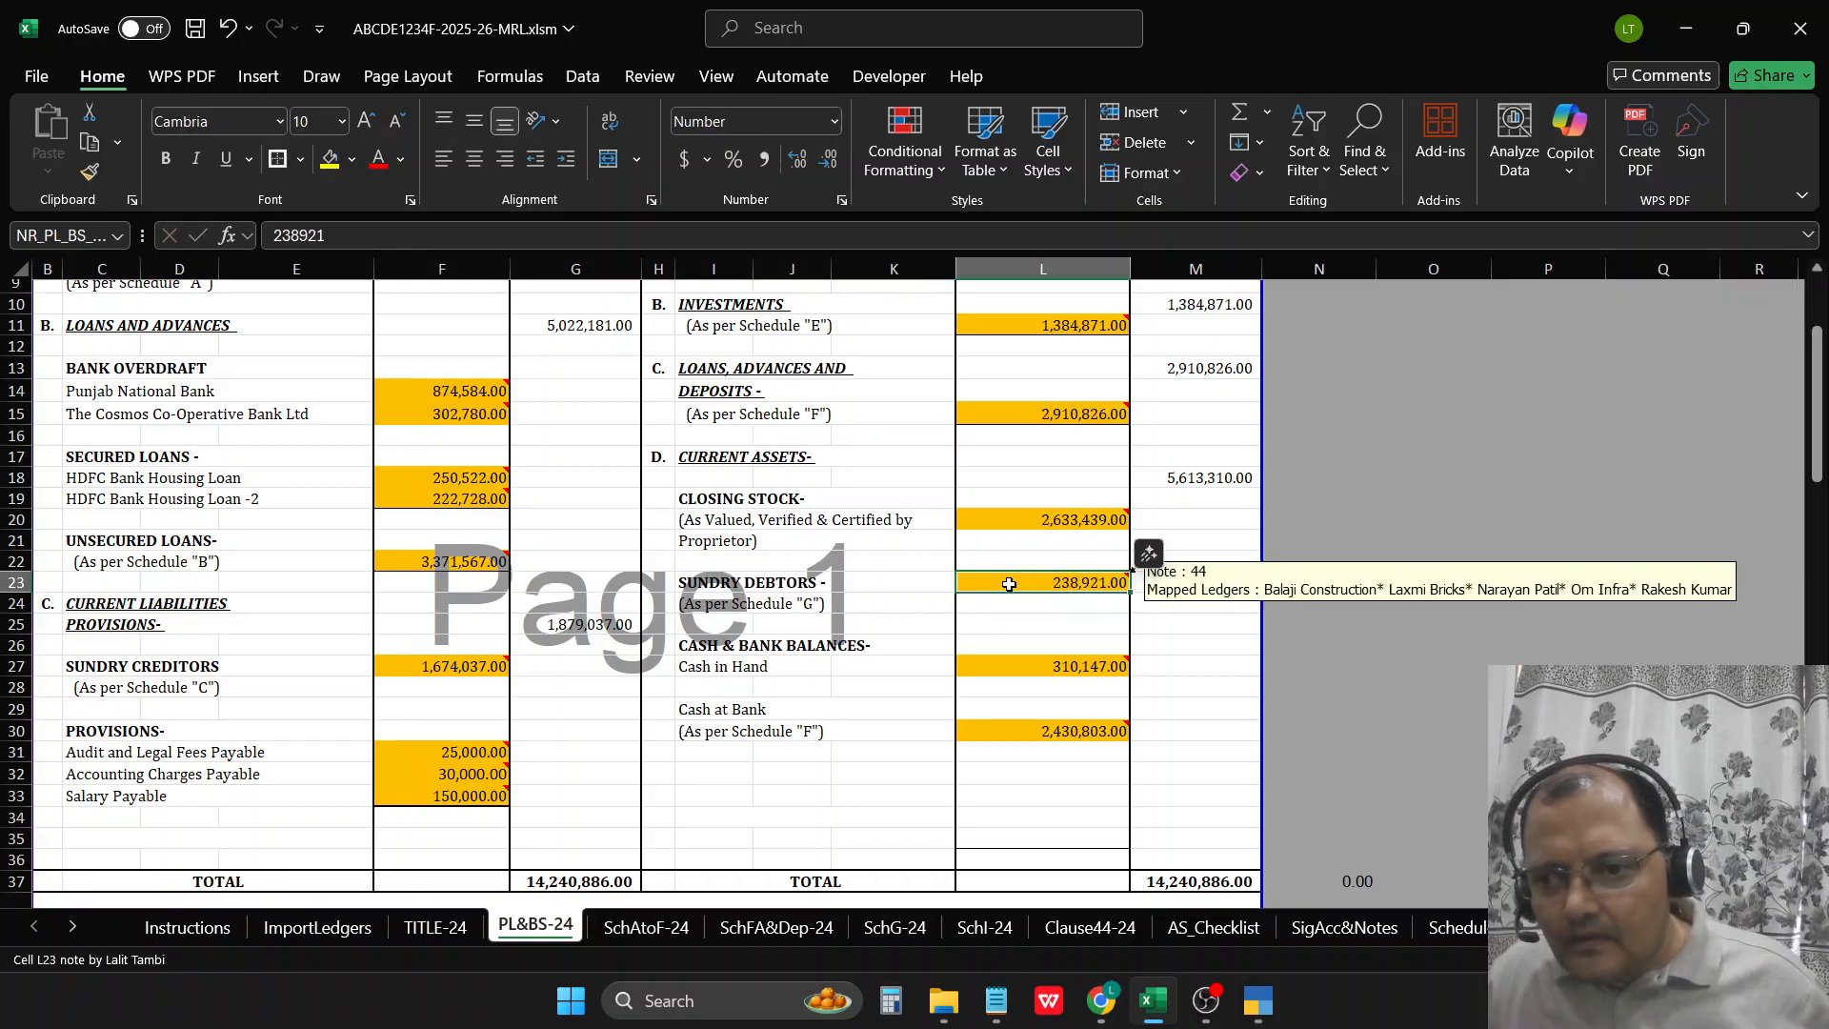
Step: Change the Cash at Bank reference in I30 to (As per Schedule "H")
click(747, 729)
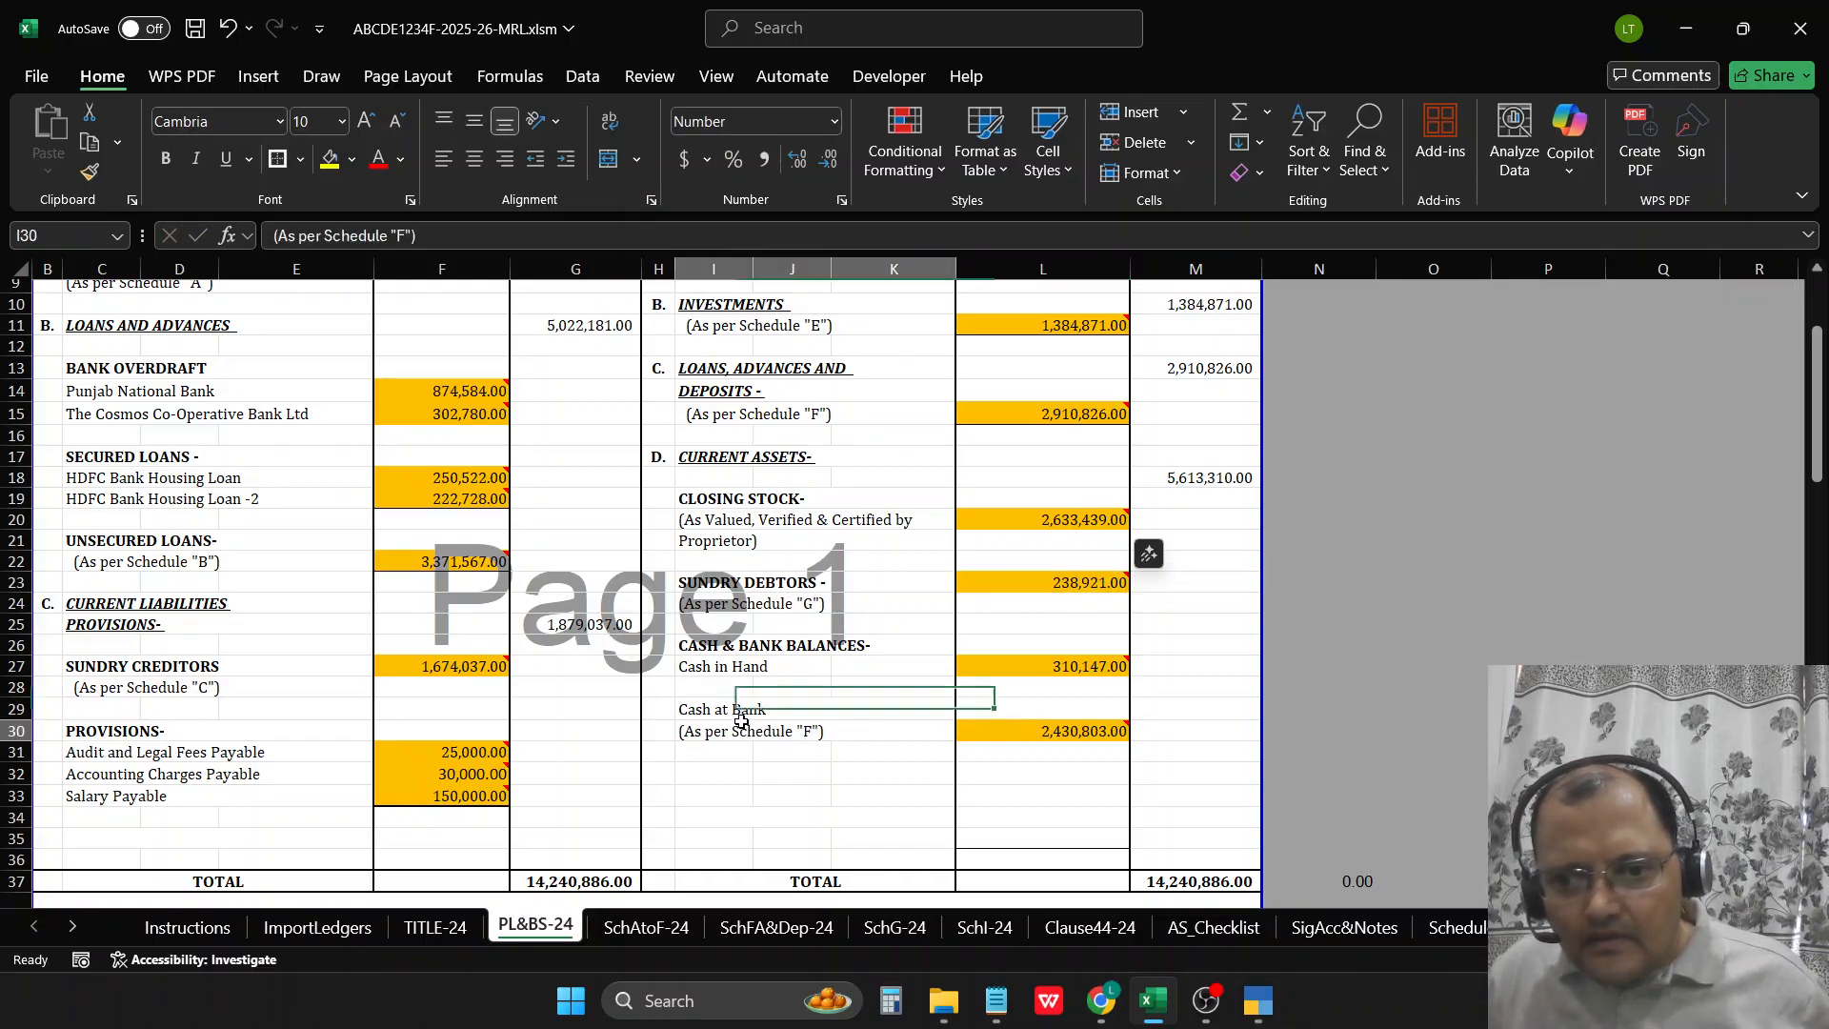
double_click(808, 732)
text(H)
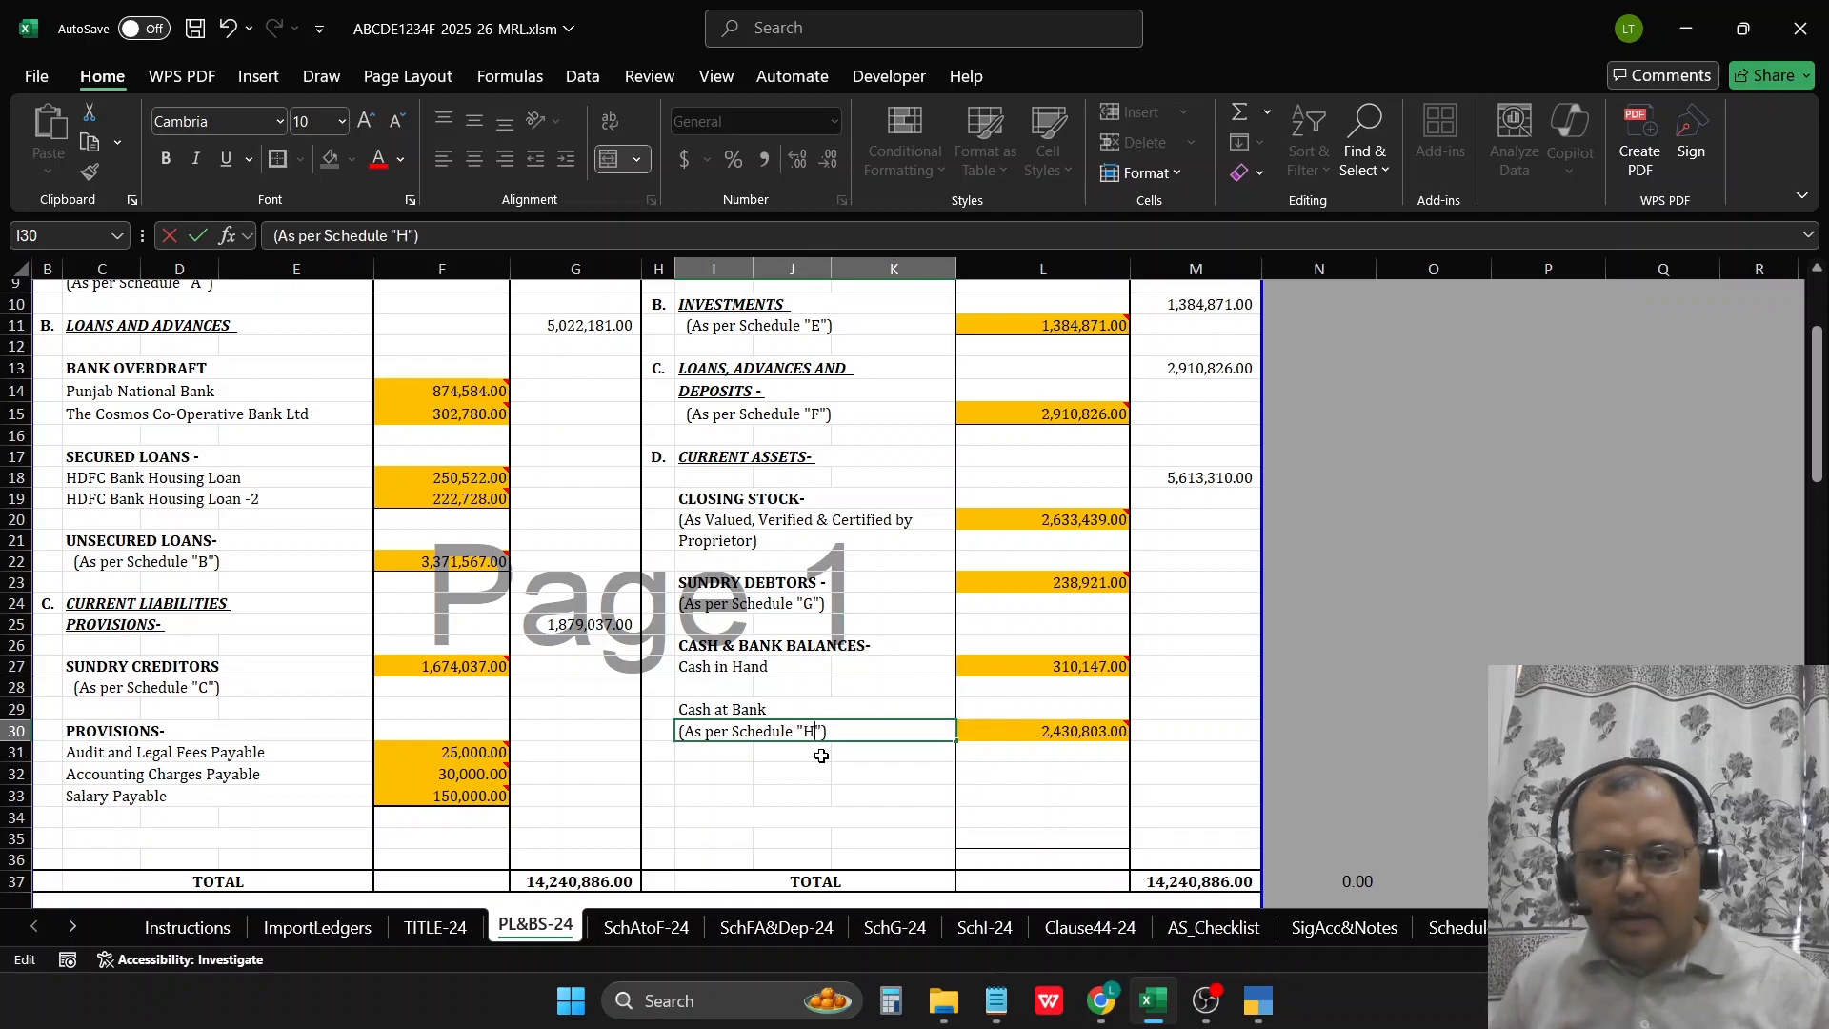
key(Tab)
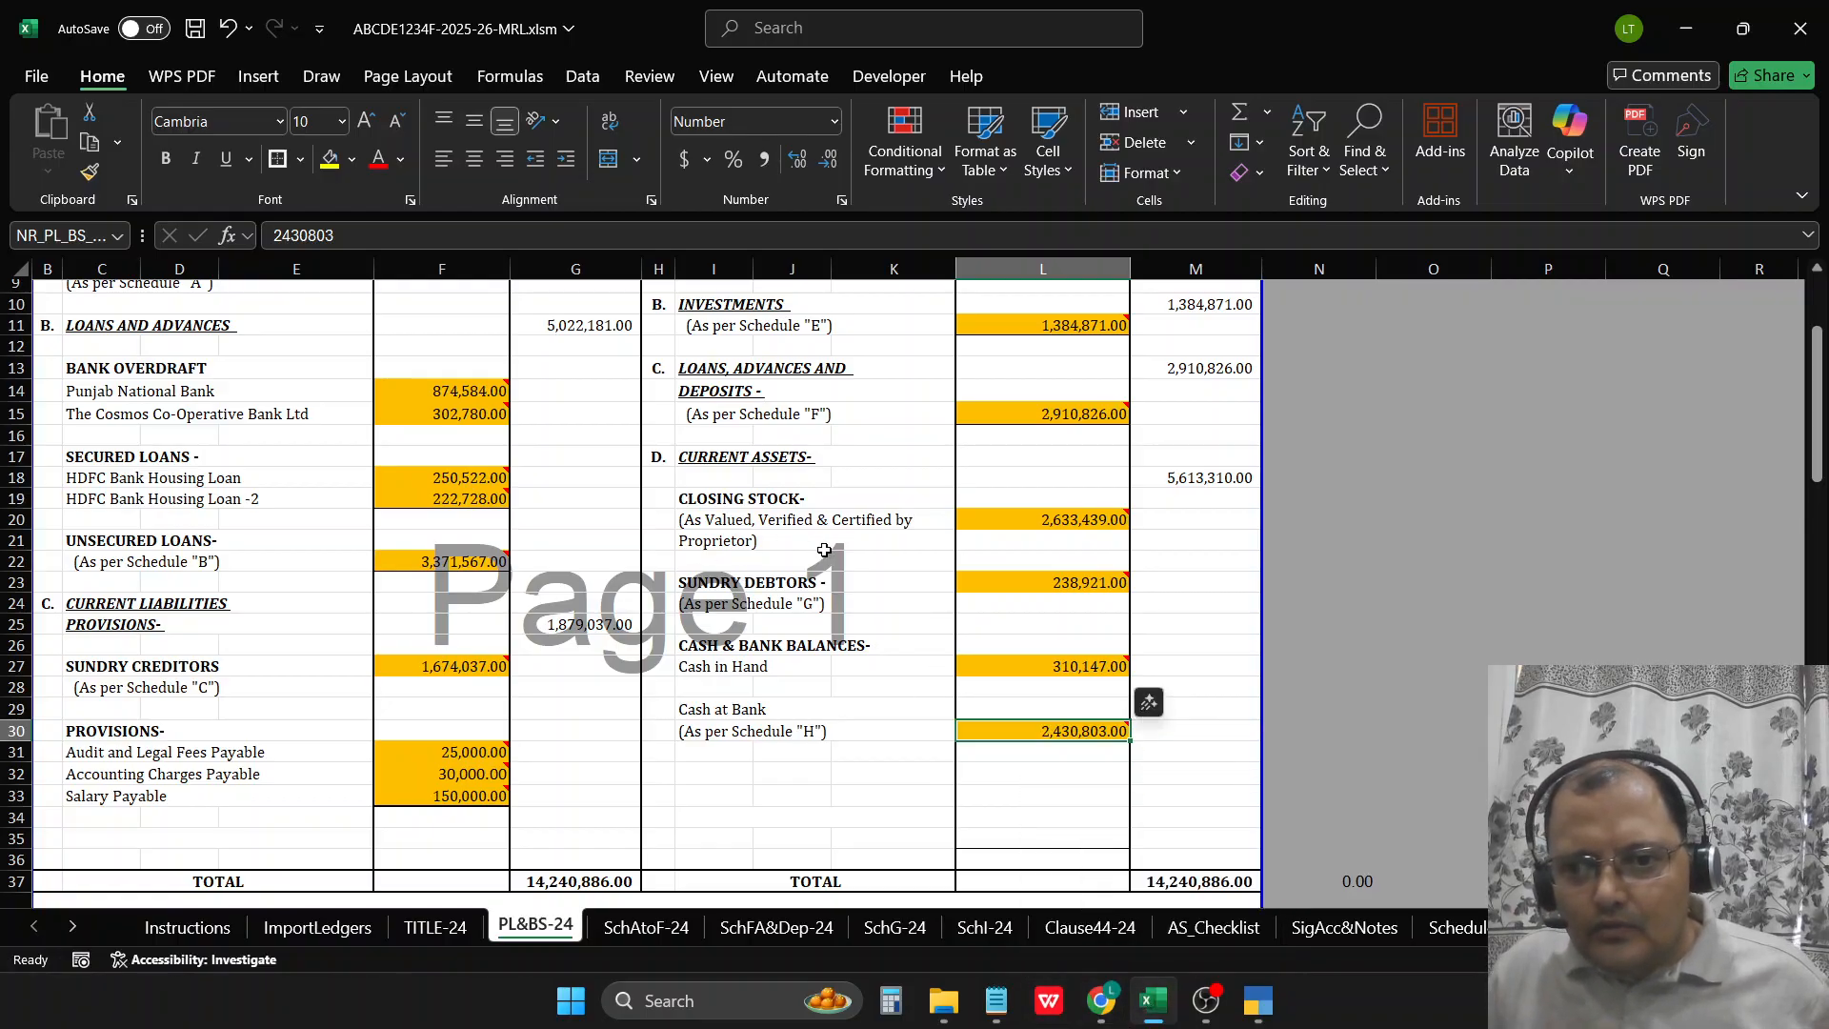
Step: Add the Sundry Debtors and Cash at Bank entries to the Notepad list as G44 and H43
click(726, 603)
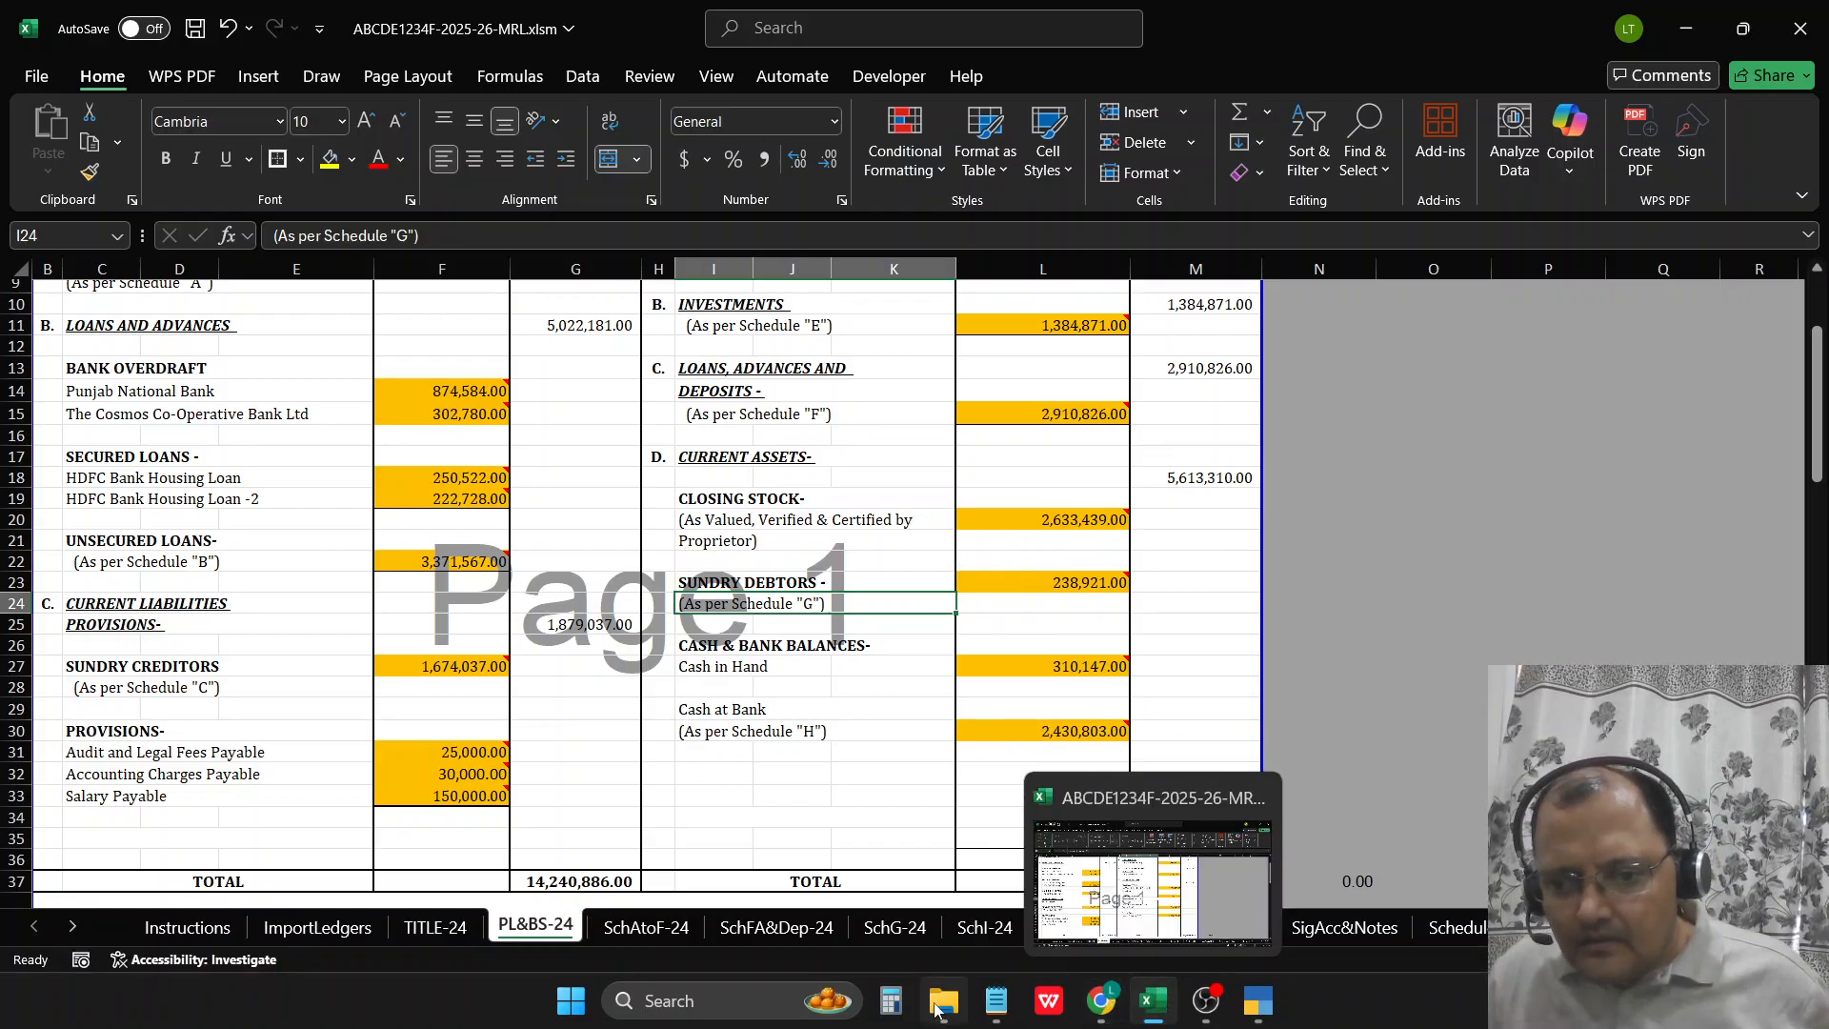
click(996, 1011)
text(44)
key(Return)
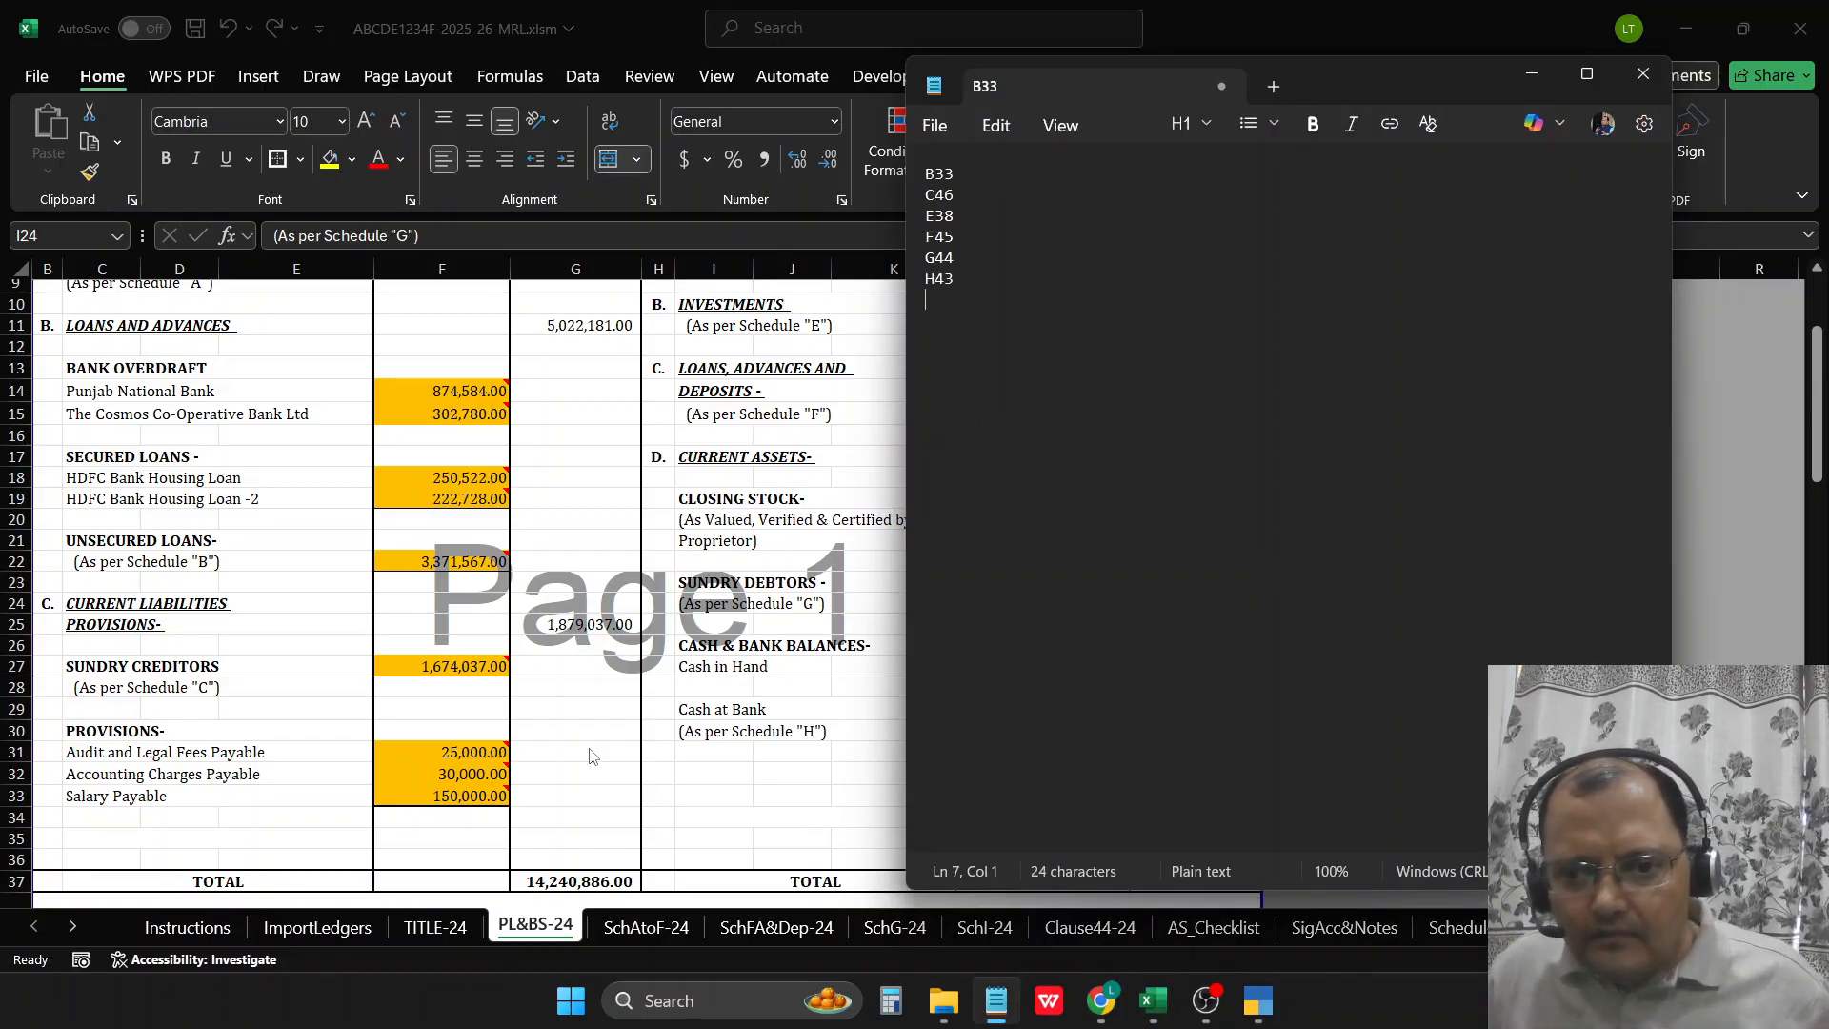
Step: In Excel, change the schedule letter in the Significant Accounting Policies line under the balance sheet (A38) to "I"
click(702, 732)
click(707, 817)
scroll(724, 805, down, 5)
click(968, 604)
scroll(886, 604, down, 1)
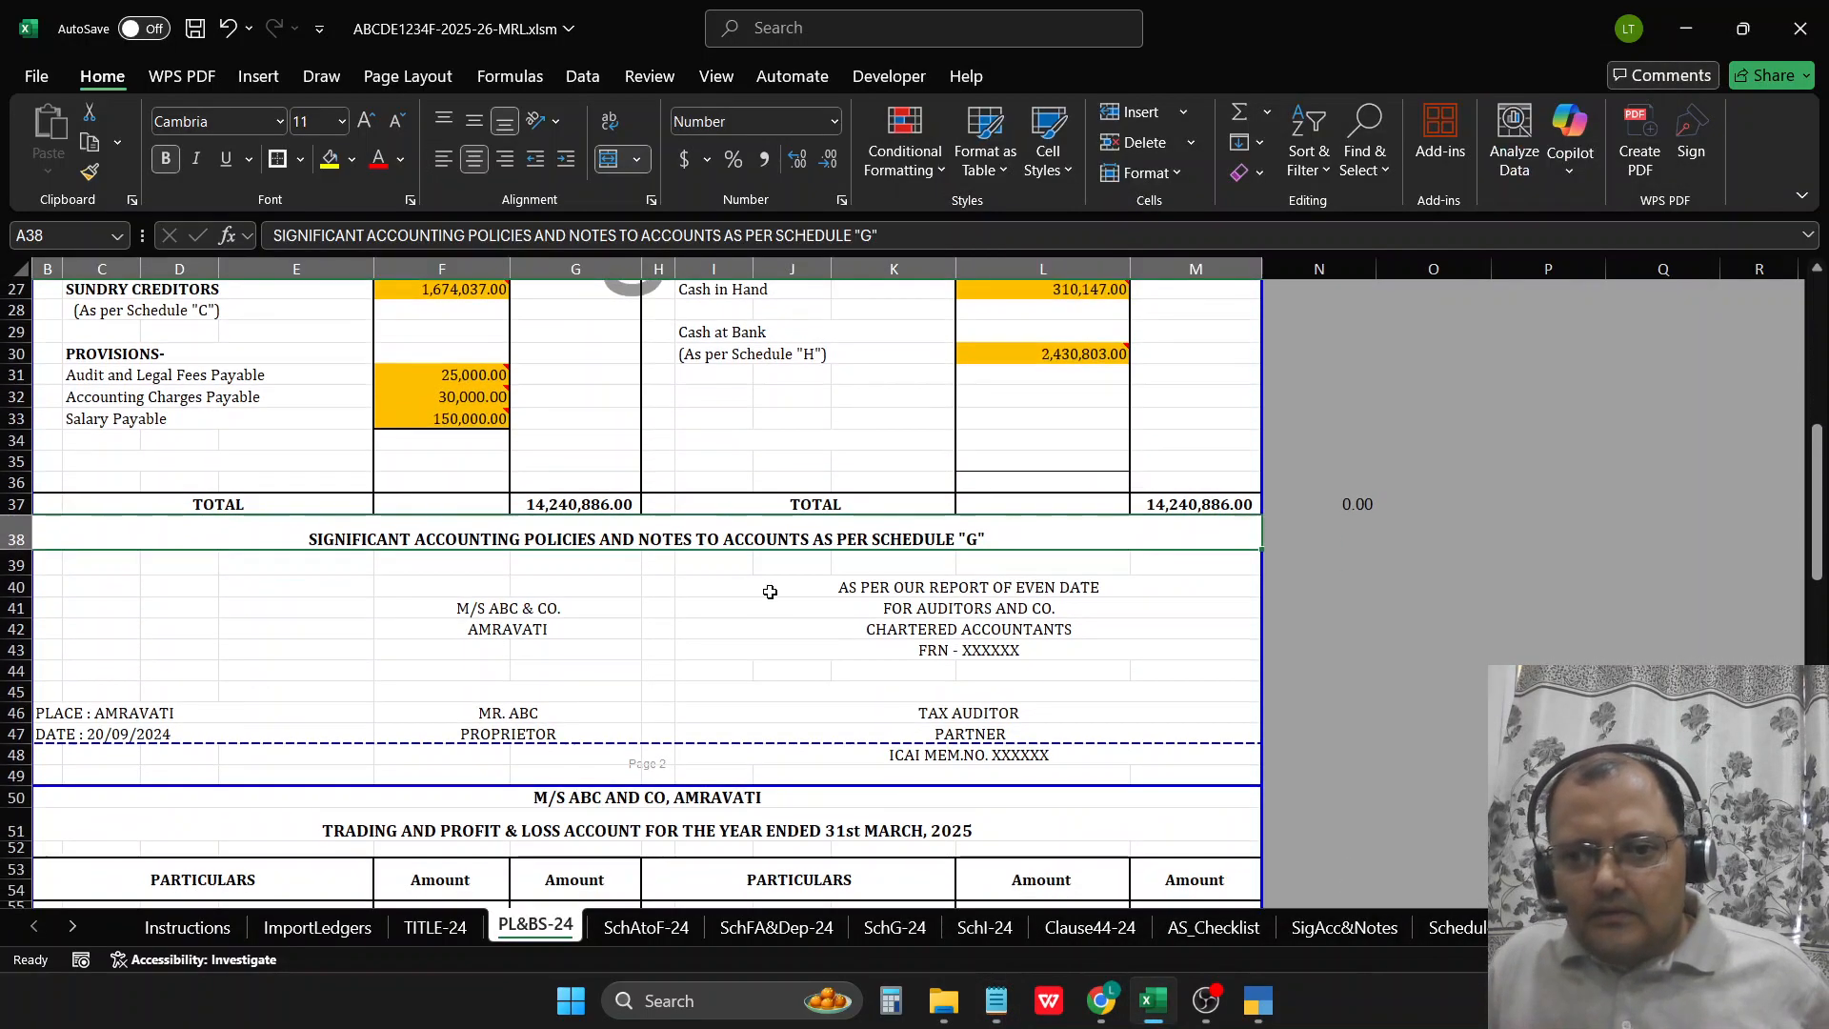
click(768, 591)
click(762, 733)
scroll(753, 572, up, 9)
scroll(748, 524, down, 3)
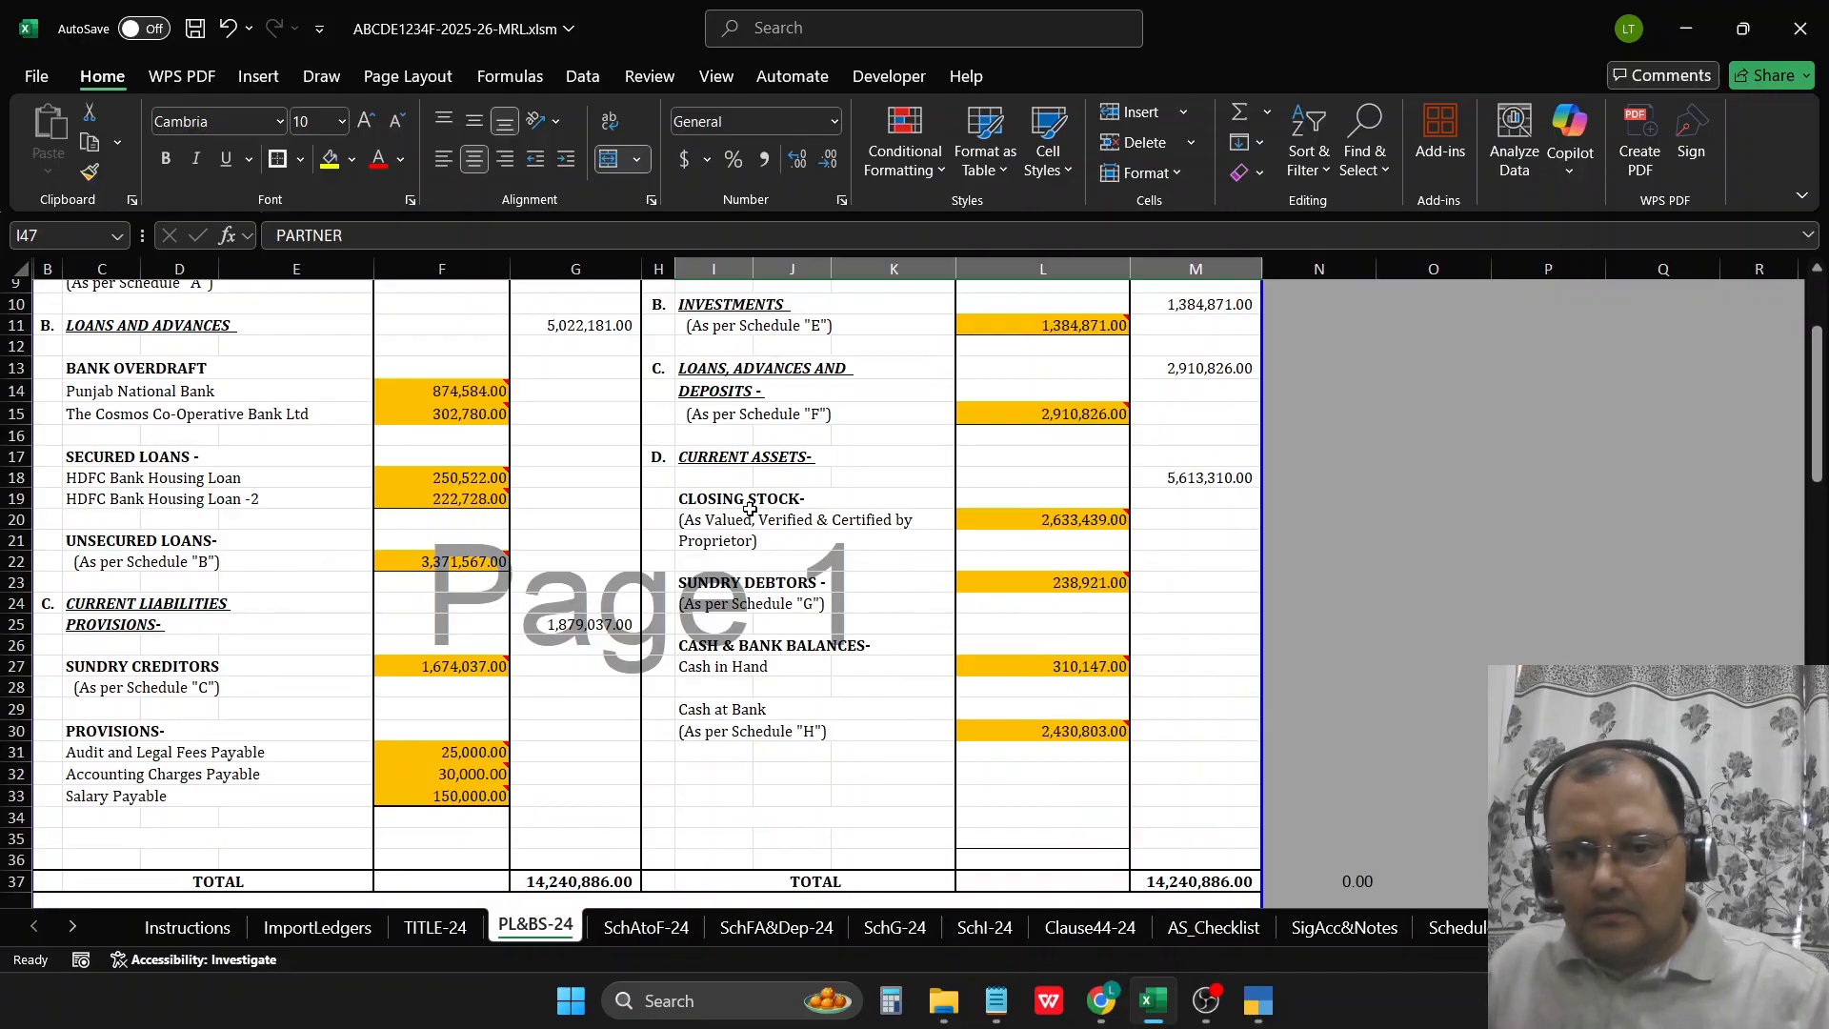
click(858, 733)
scroll(857, 734, down, 4)
click(992, 660)
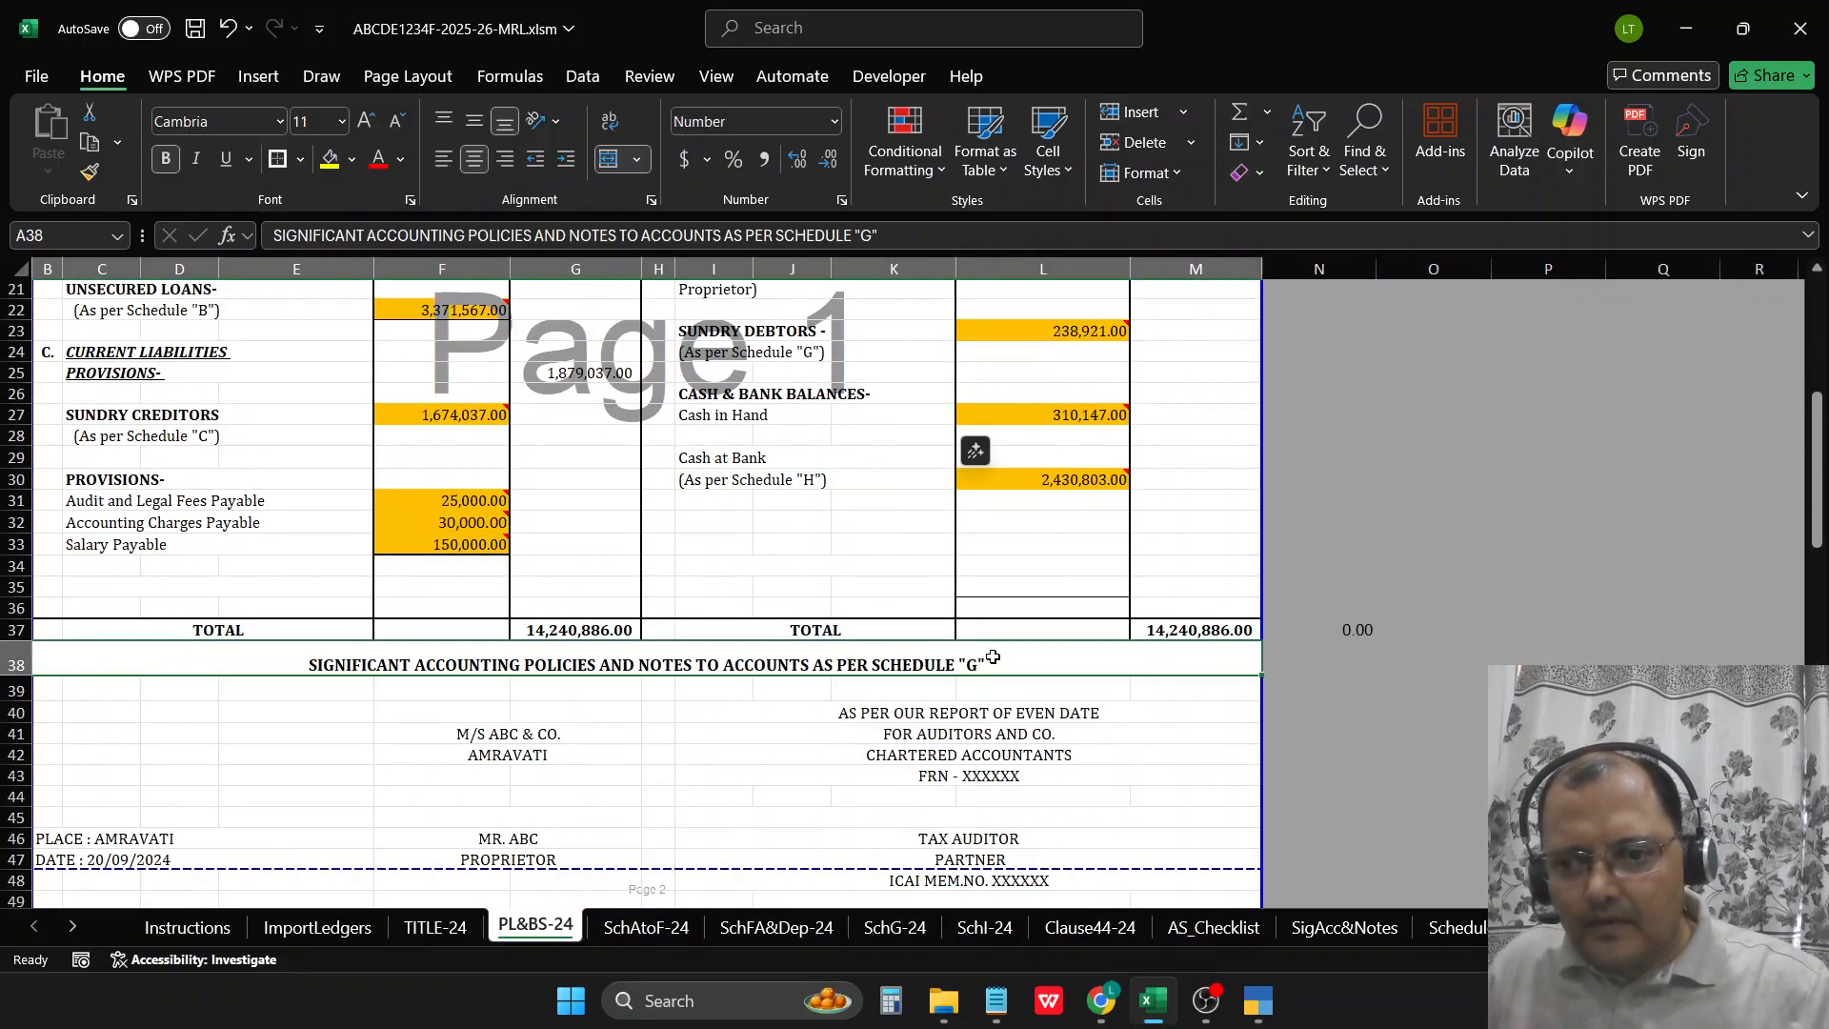
double_click(993, 660)
key(BackSpace)
text(I)
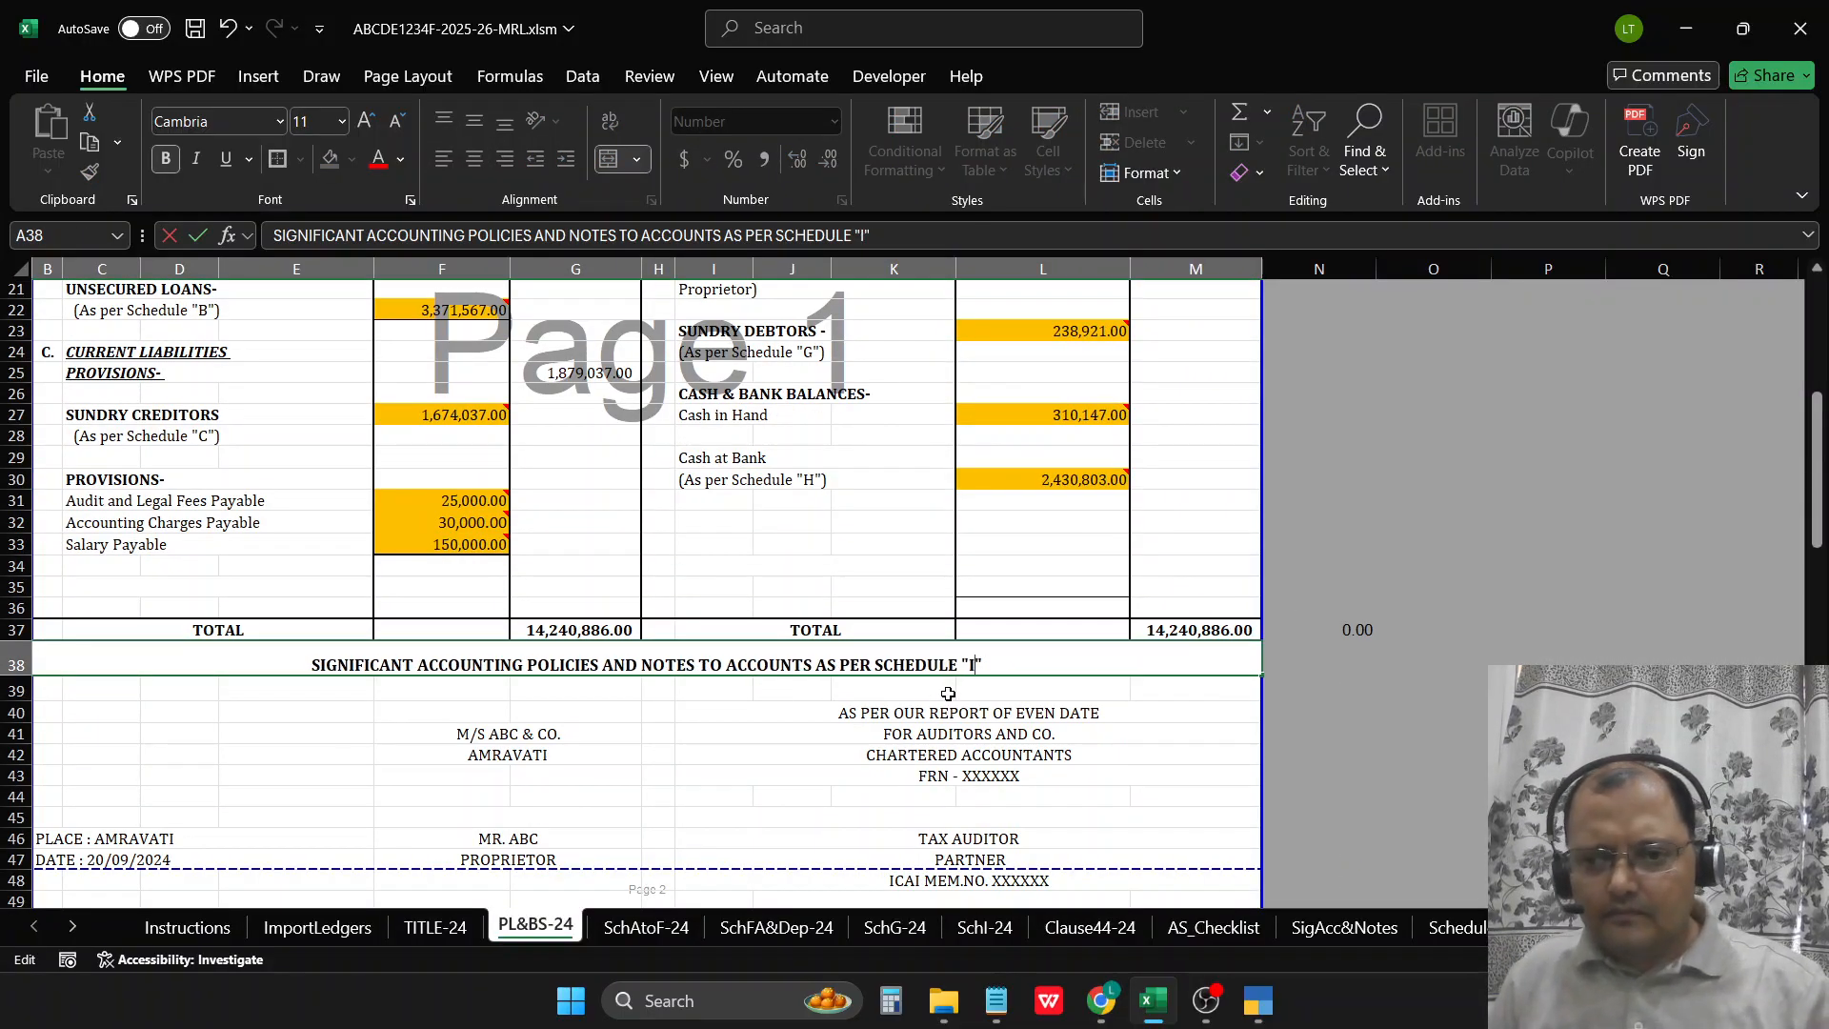
key(ctrl+Return)
Step: Change the schedule letter in the Significant Accounting Policies line below the profit and loss account (row 90) to "I"
scroll(948, 693, down, 18)
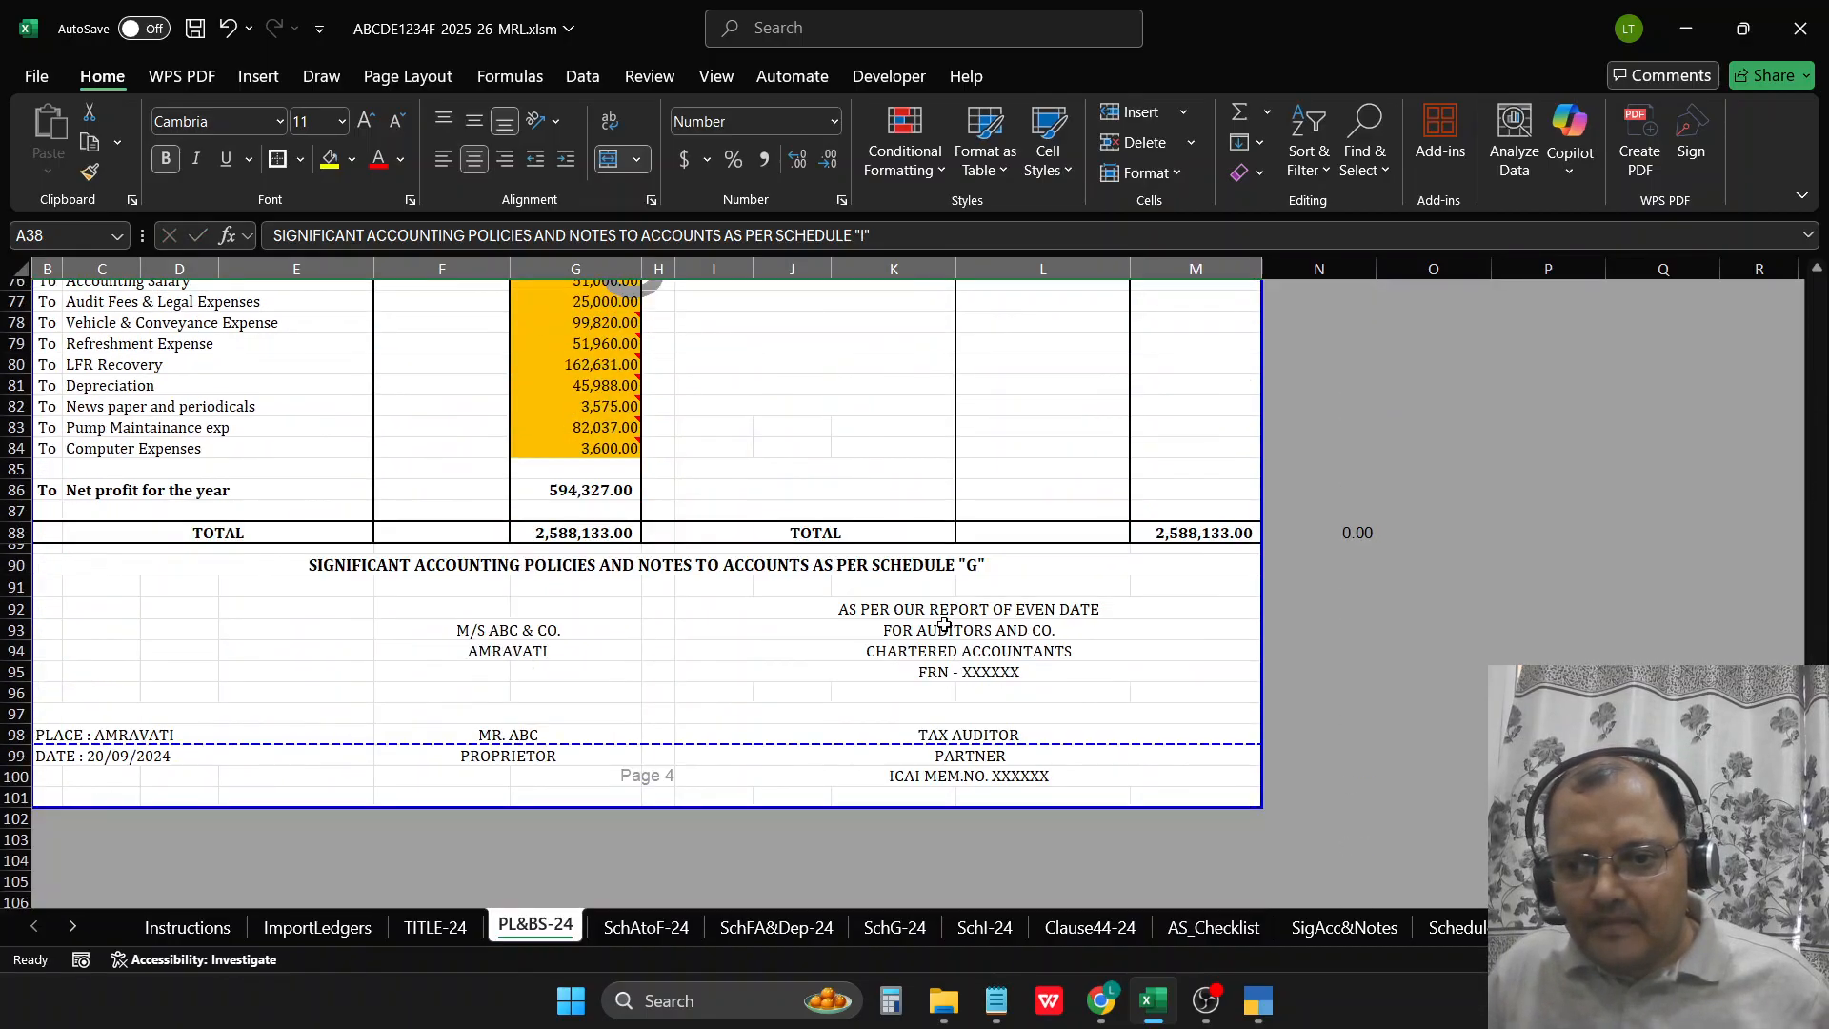
scroll(943, 624, up, 1)
click(964, 502)
double_click(967, 506)
key(BackSpace)
text(I)
key(shift+Return)
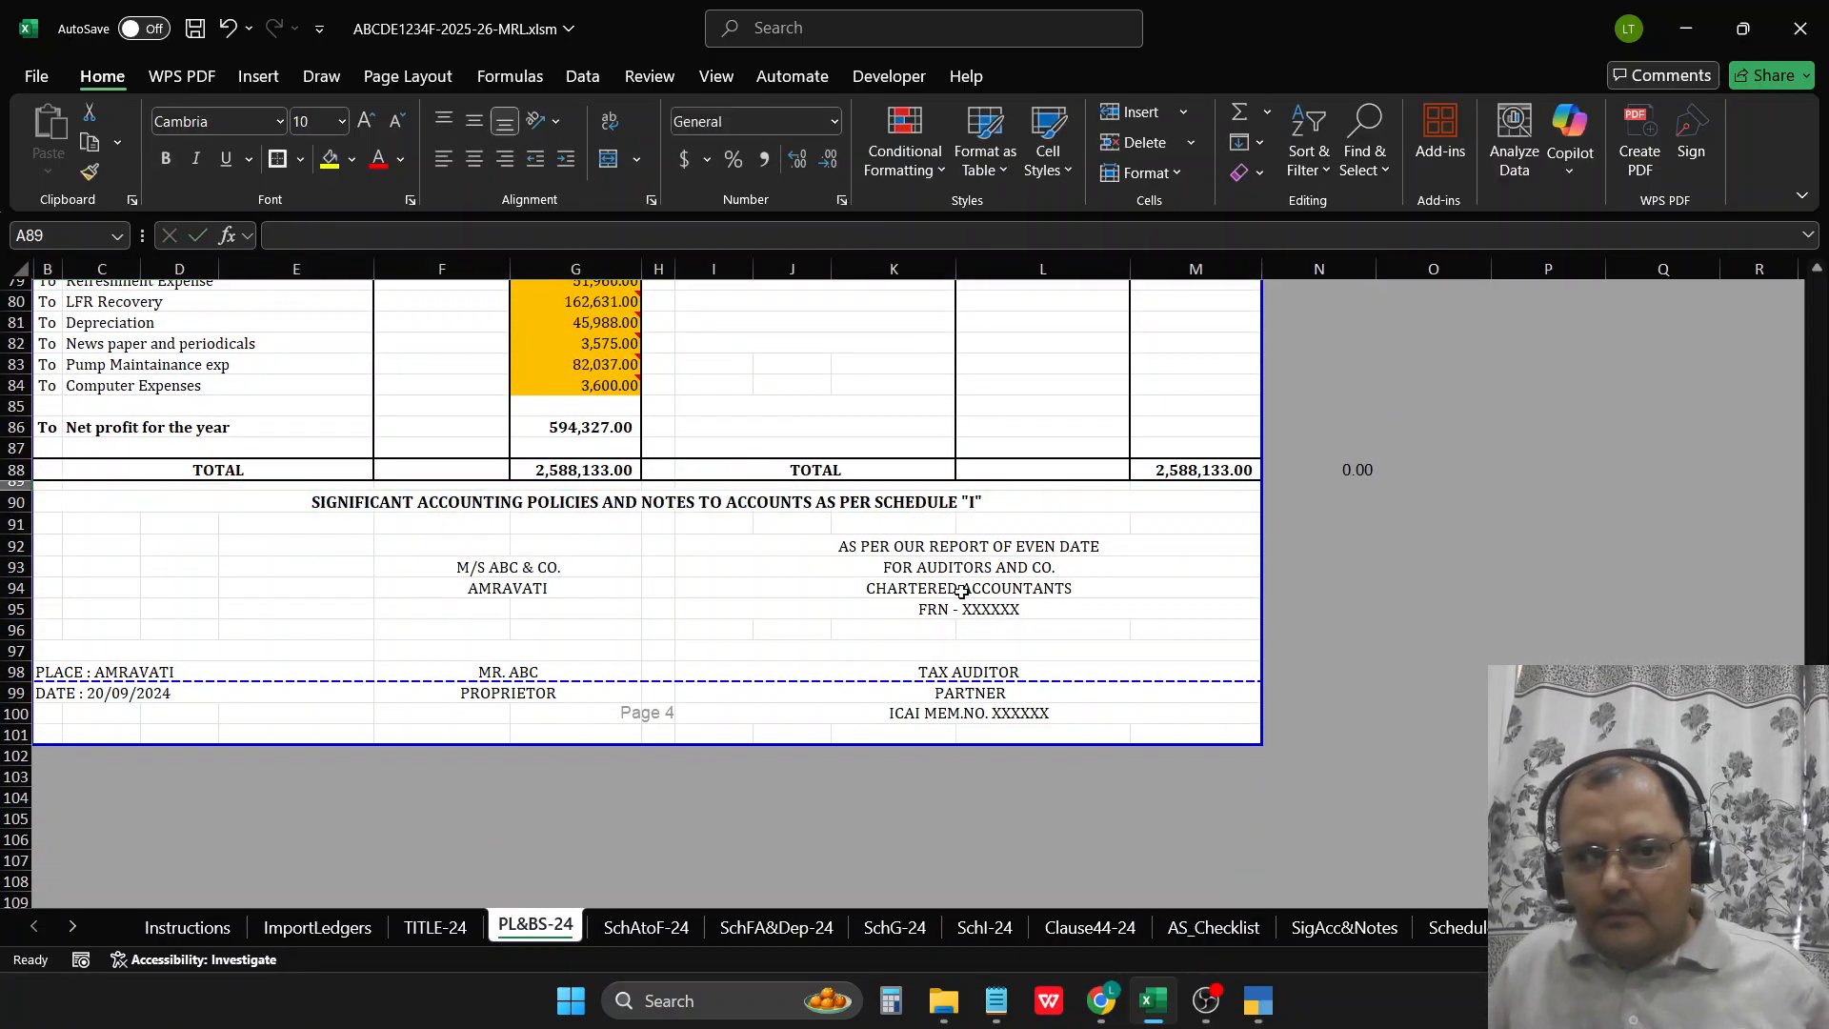
Step: On the SchAtoF-24 sheet, delete all the old schedule rows from row 30 down, below the Schedule B : Unsecured Loans heading
click(637, 926)
scroll(184, 511, down, 2)
click(184, 514)
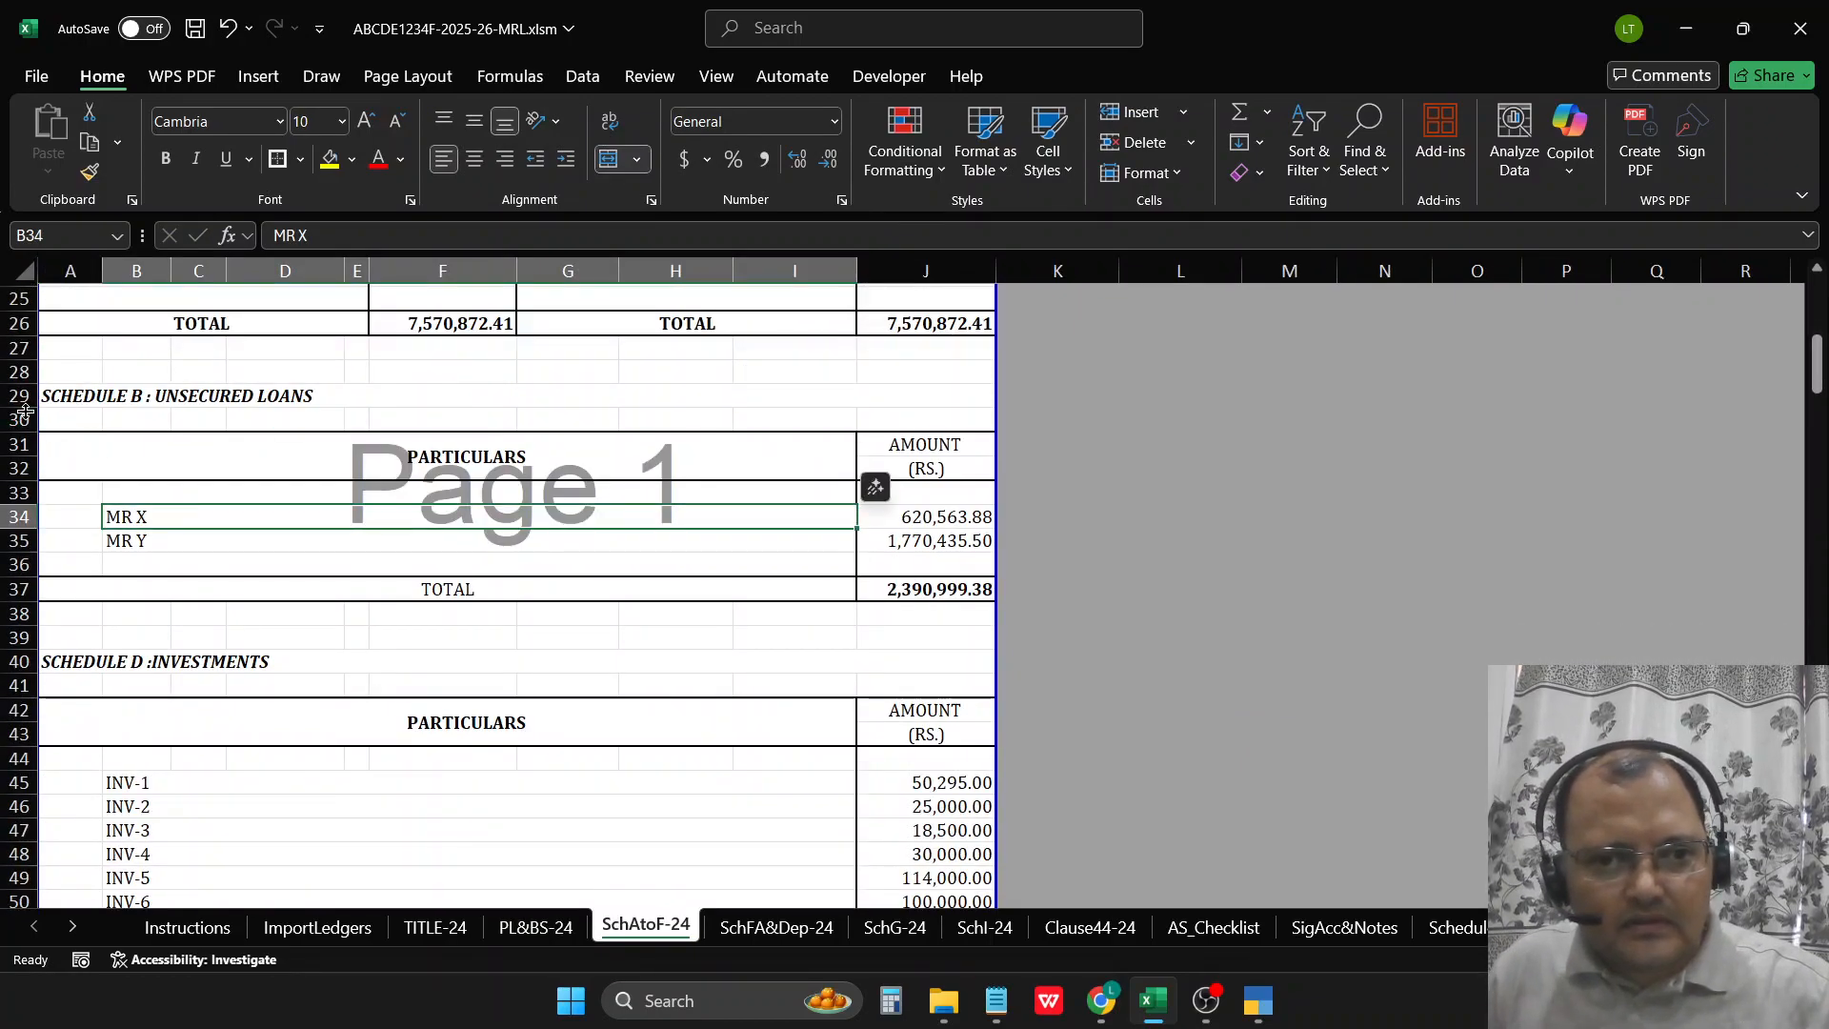
drag(19, 444, 161, 625)
right_click(218, 362)
click(253, 601)
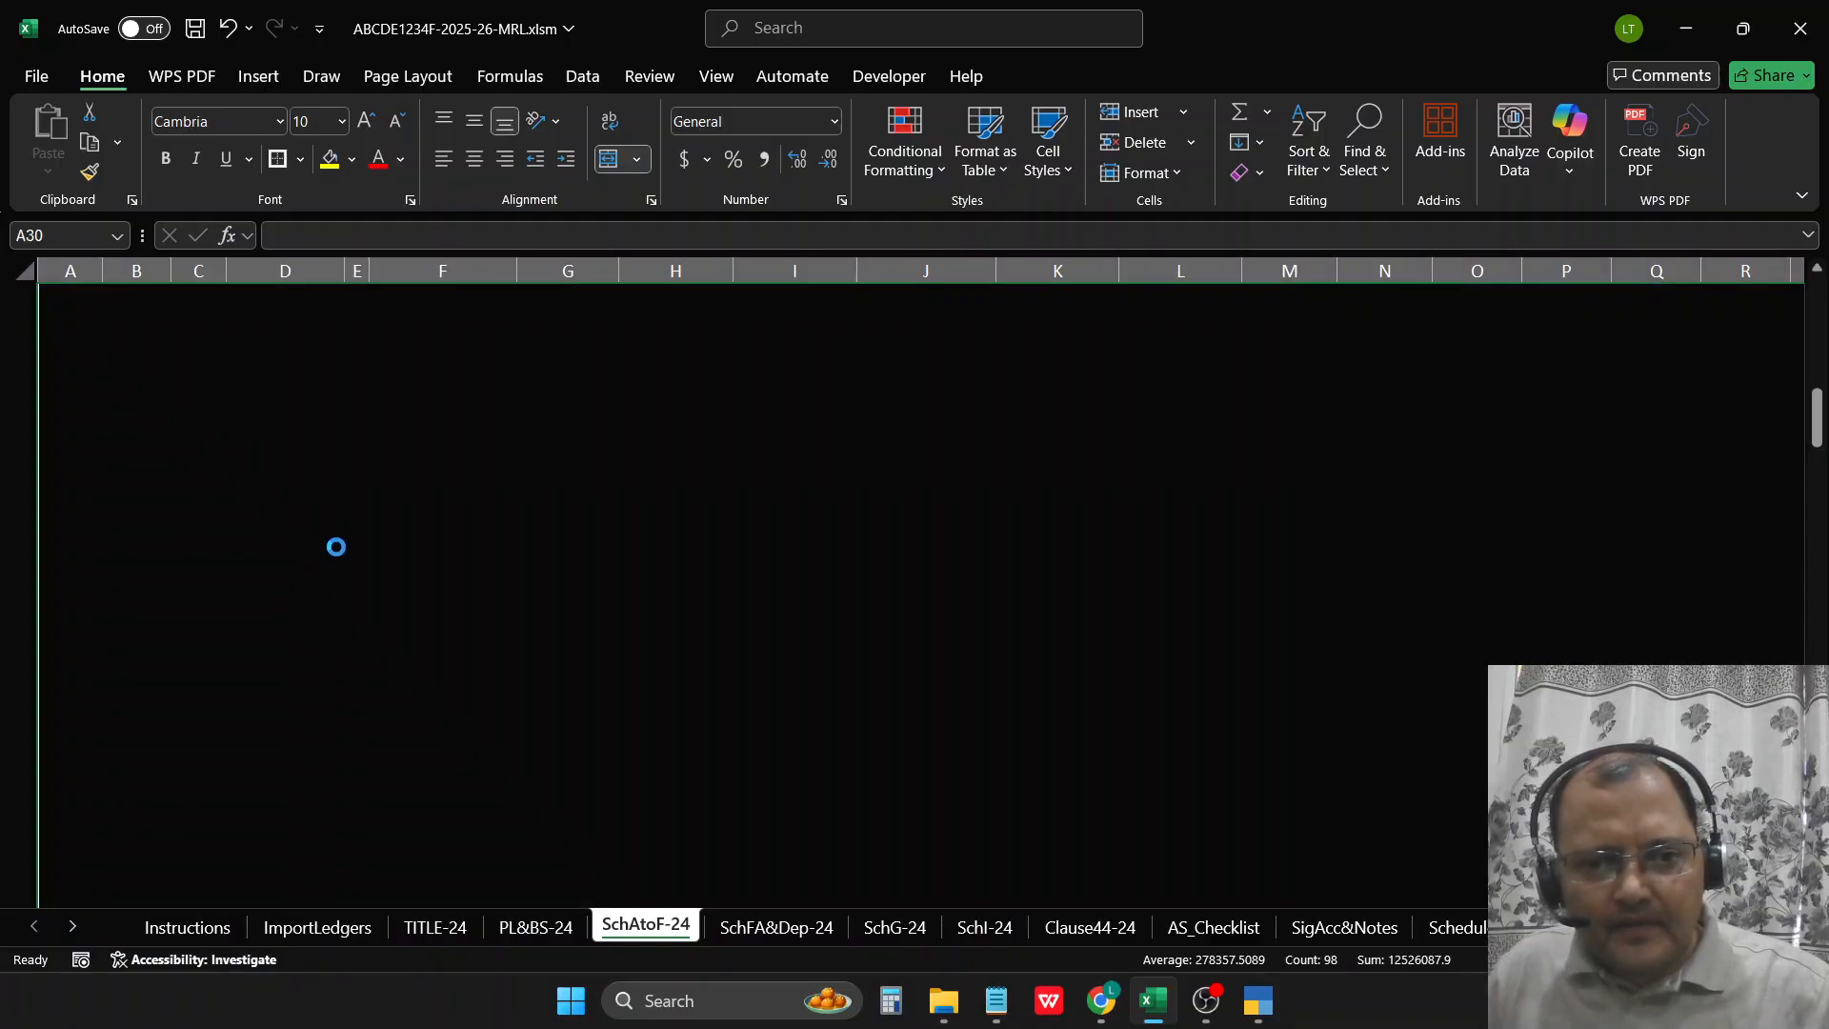
Step: Start the notes list generation at A30, supplying the column for ledger names and column J for current-year amounts
scroll(245, 657, down, 3)
click(136, 583)
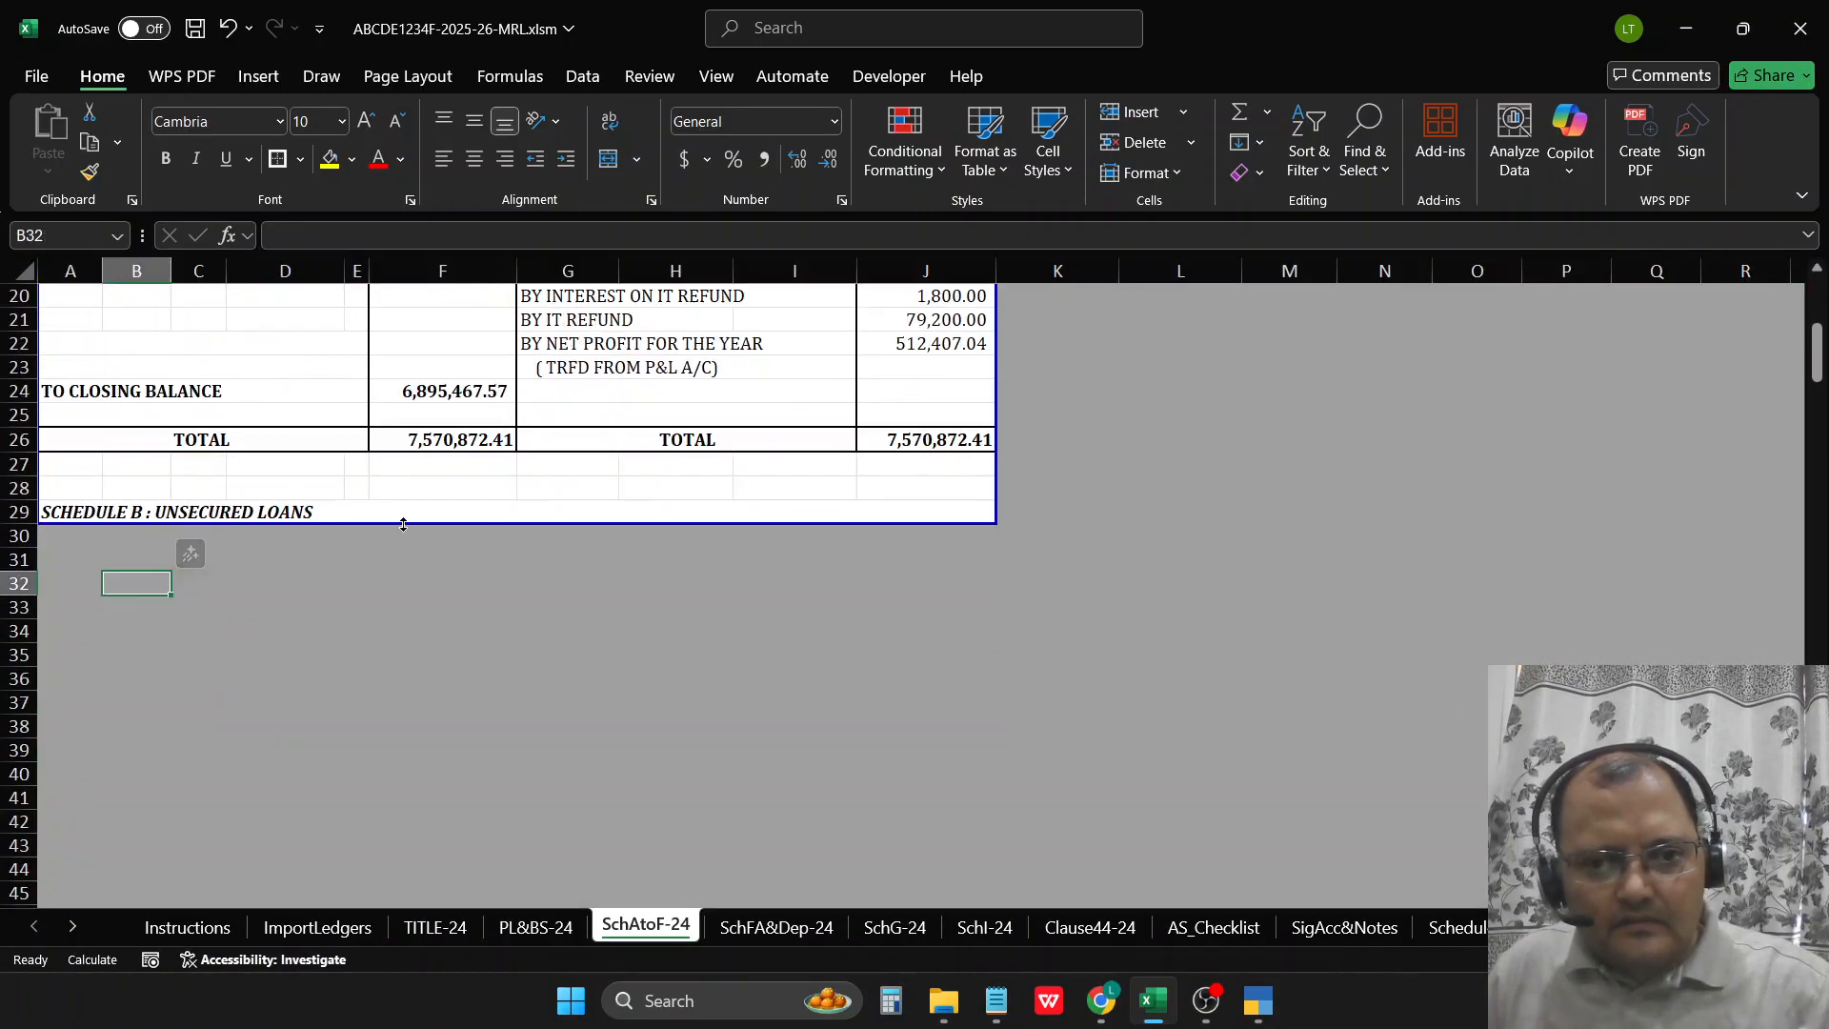
click(57, 538)
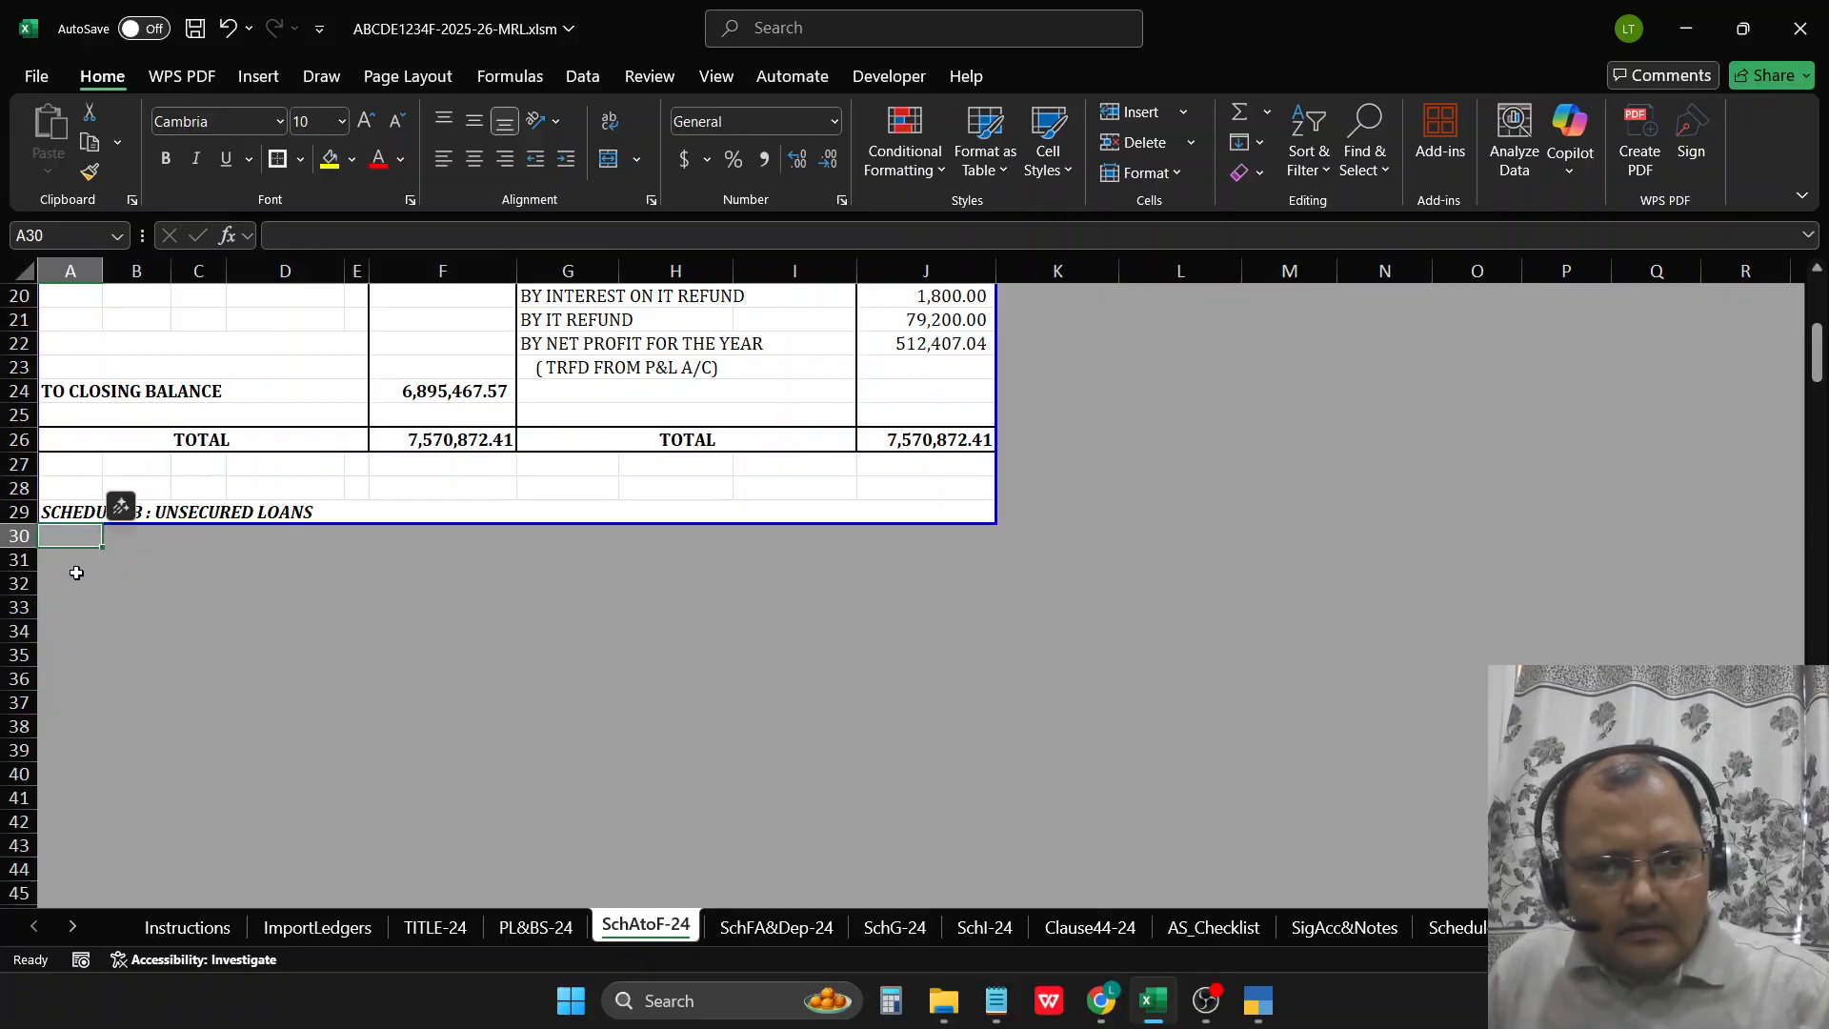
click(52, 568)
click(14, 560)
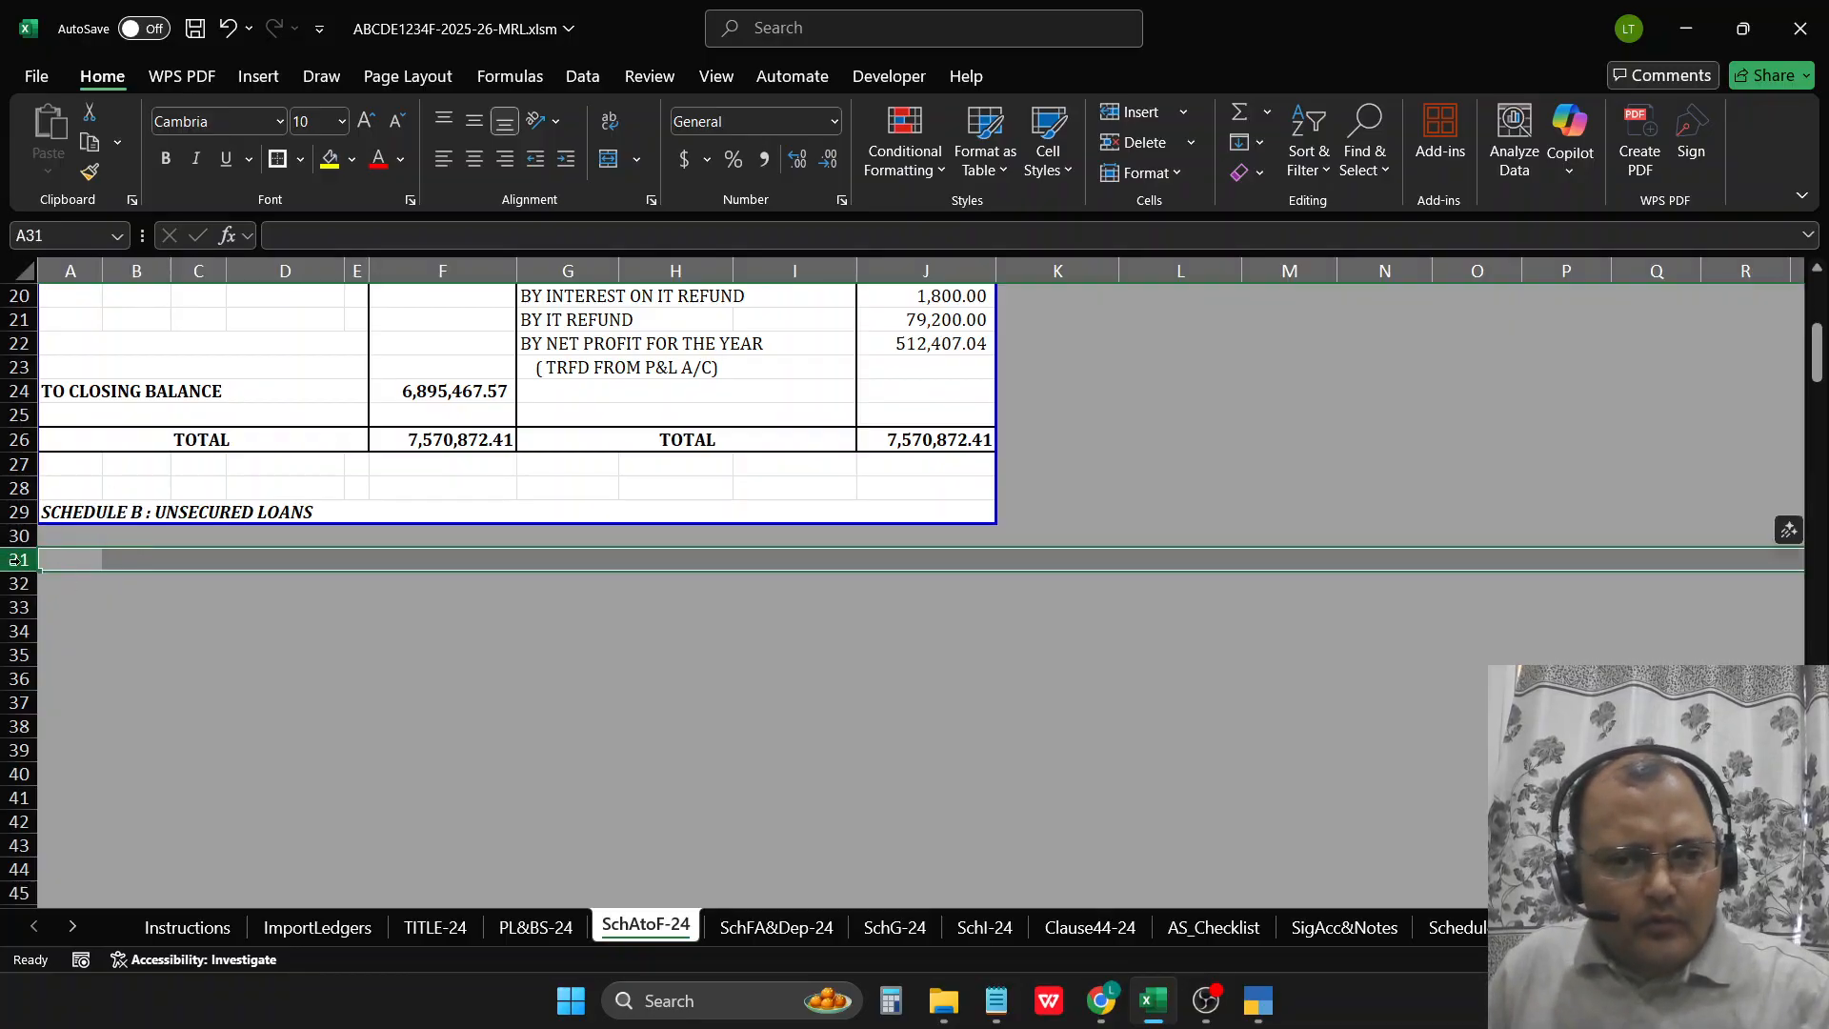
click(83, 611)
key(Up)
key(Up)
key(Up)
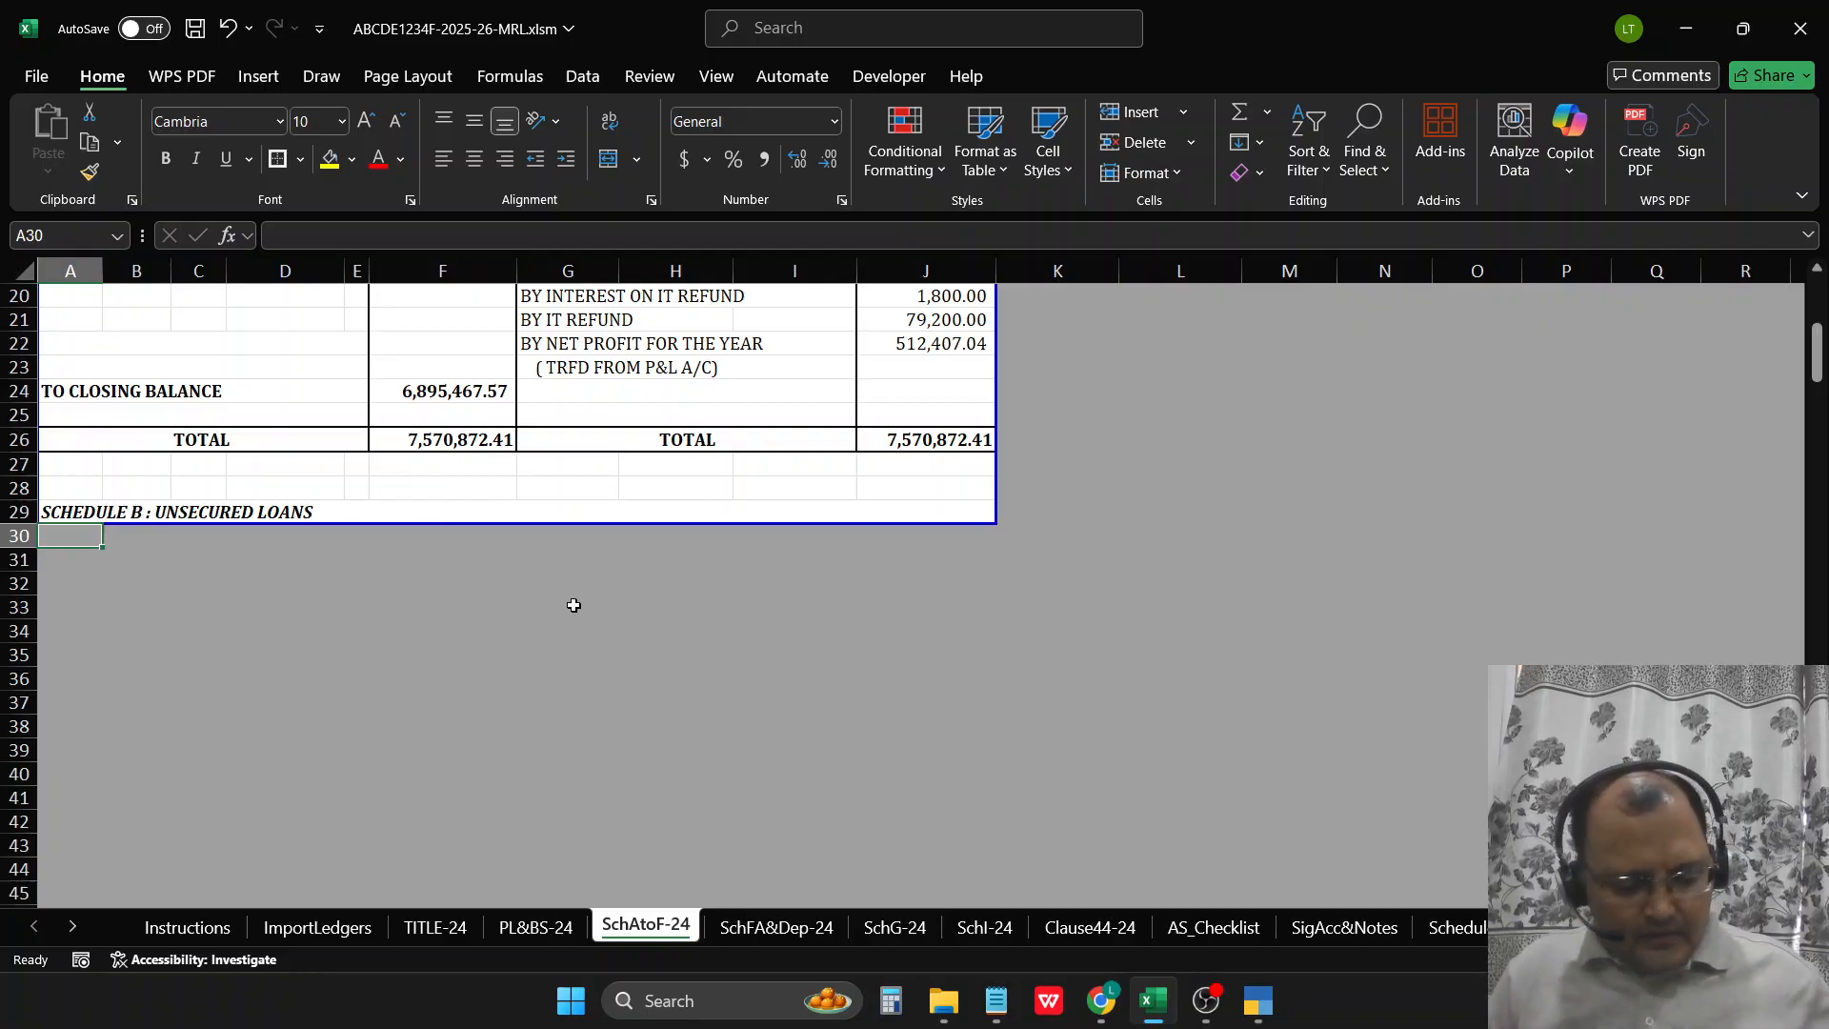
key(ctrl+shift+l)
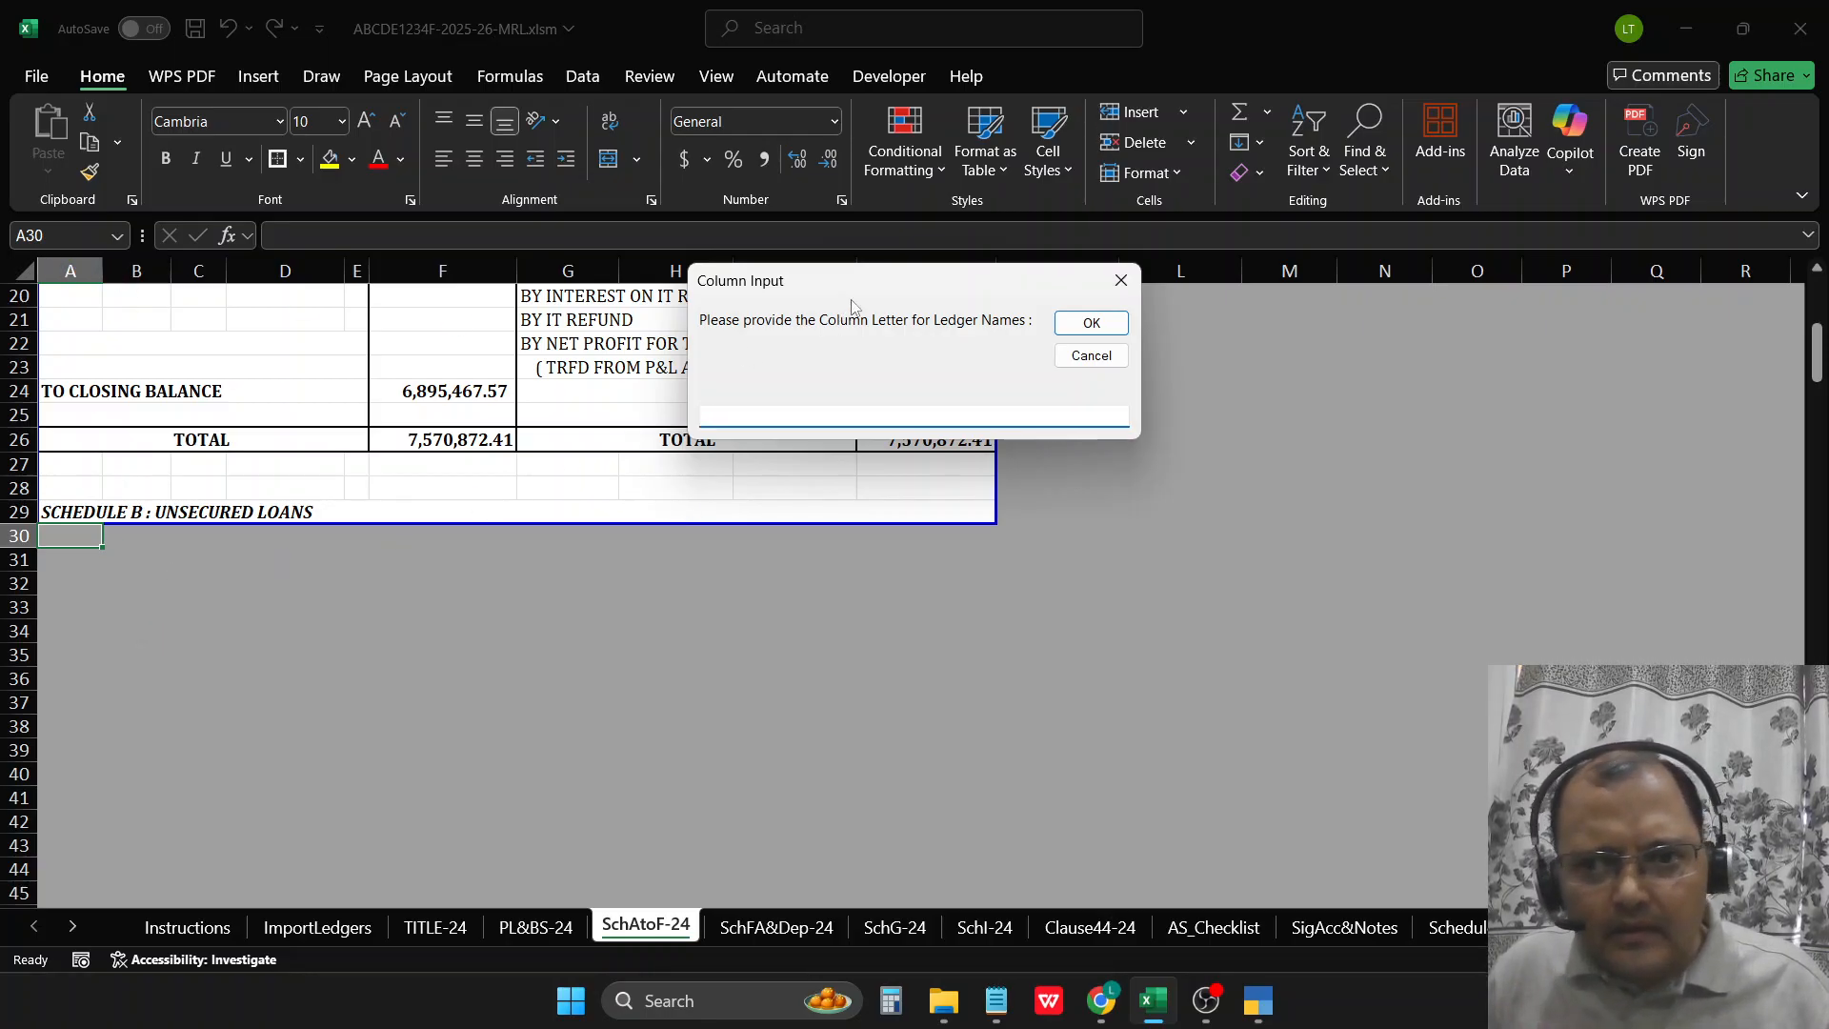
key(Return)
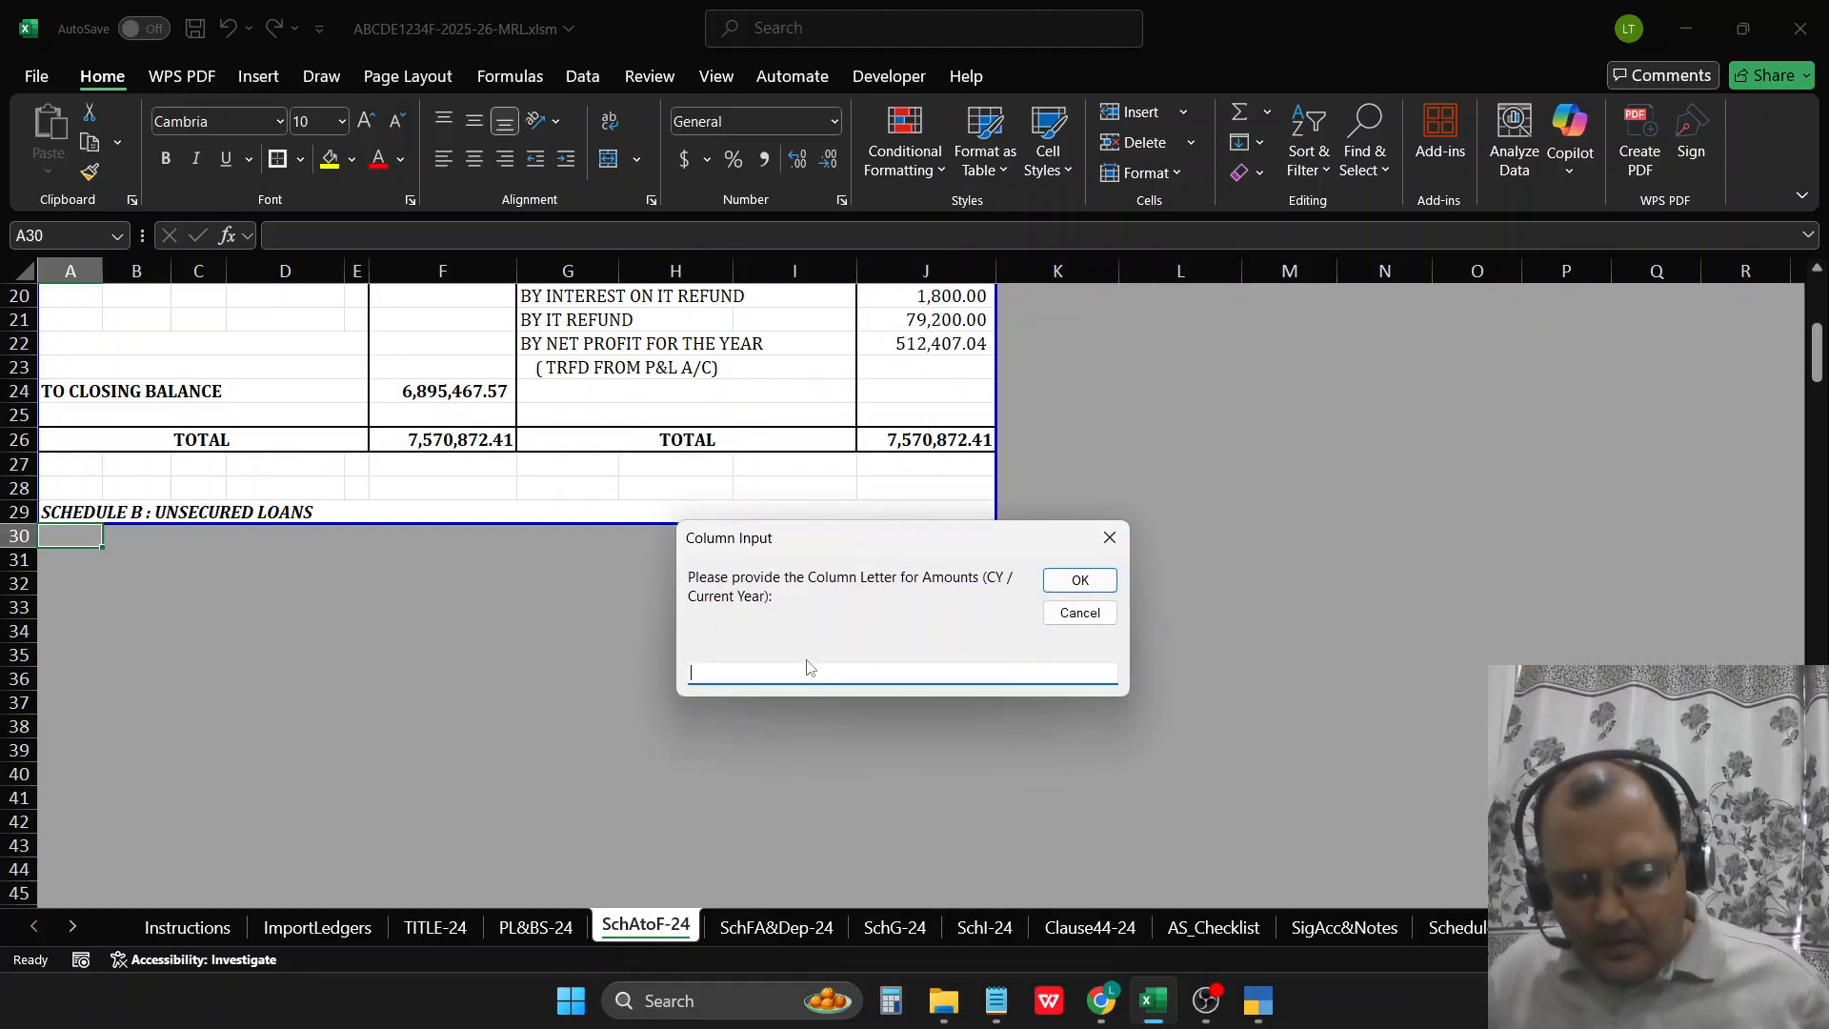
text(J)
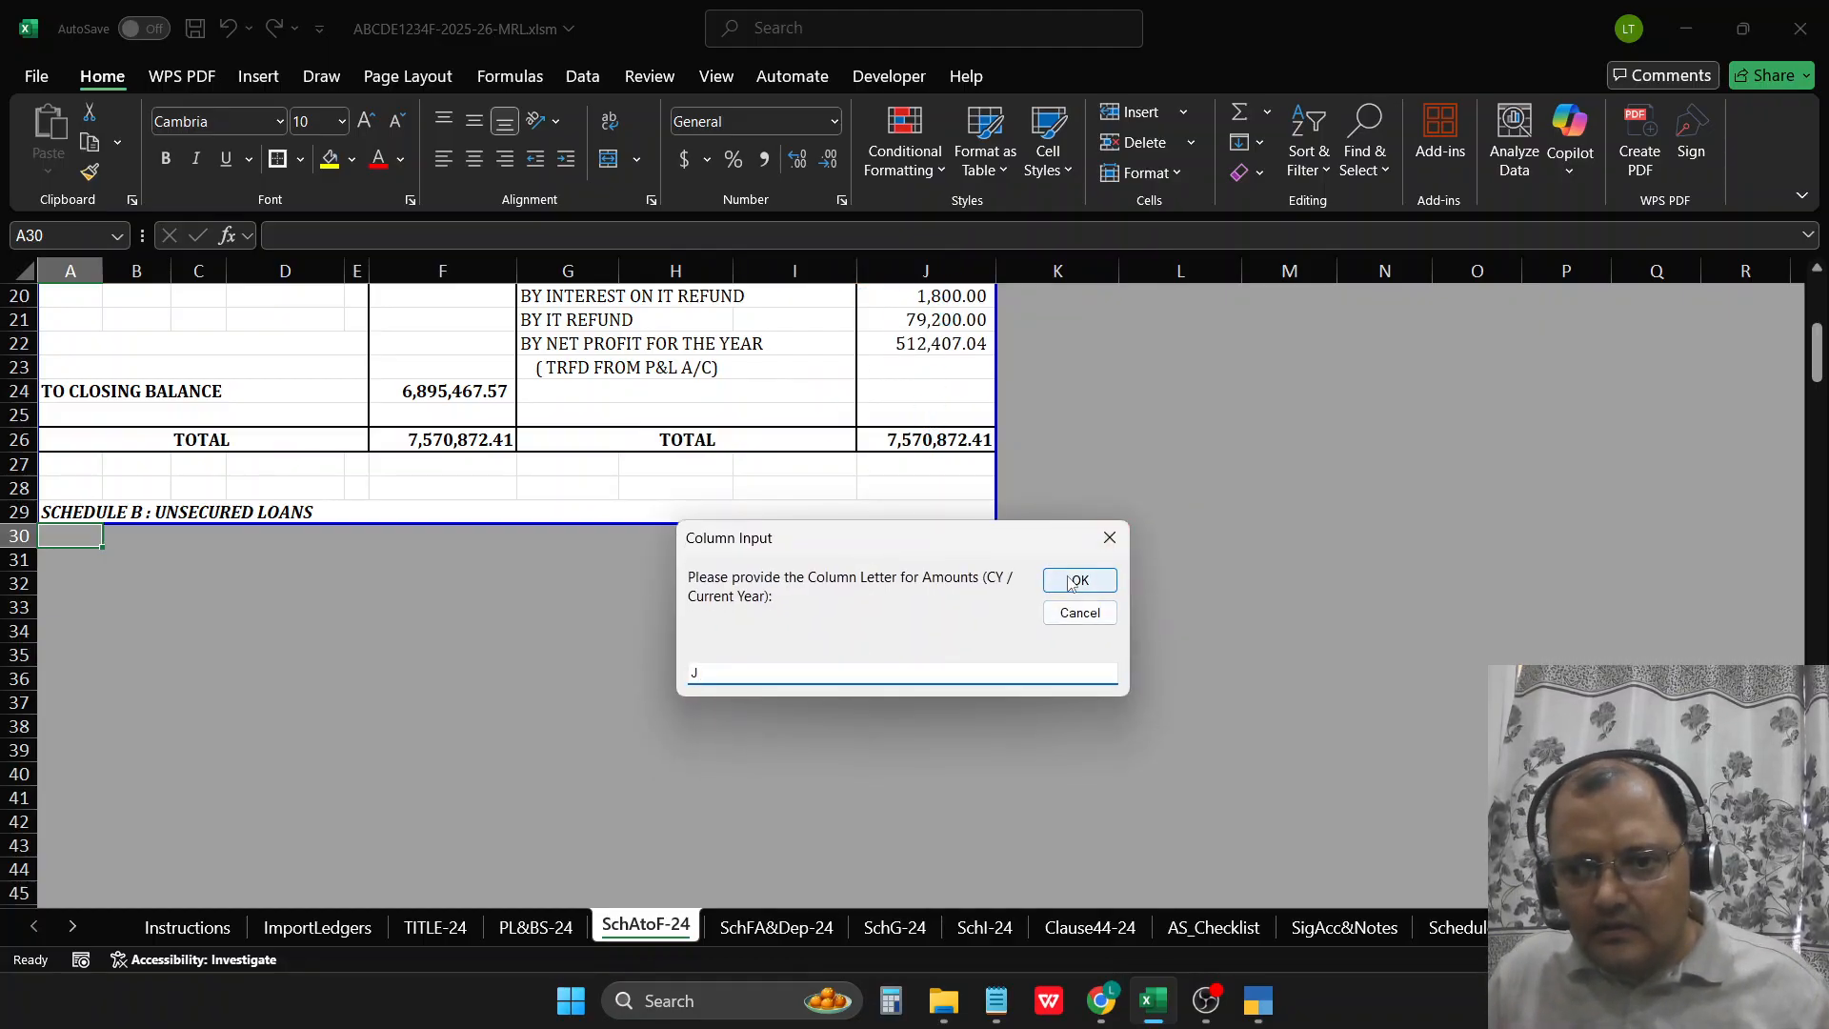
click(1080, 579)
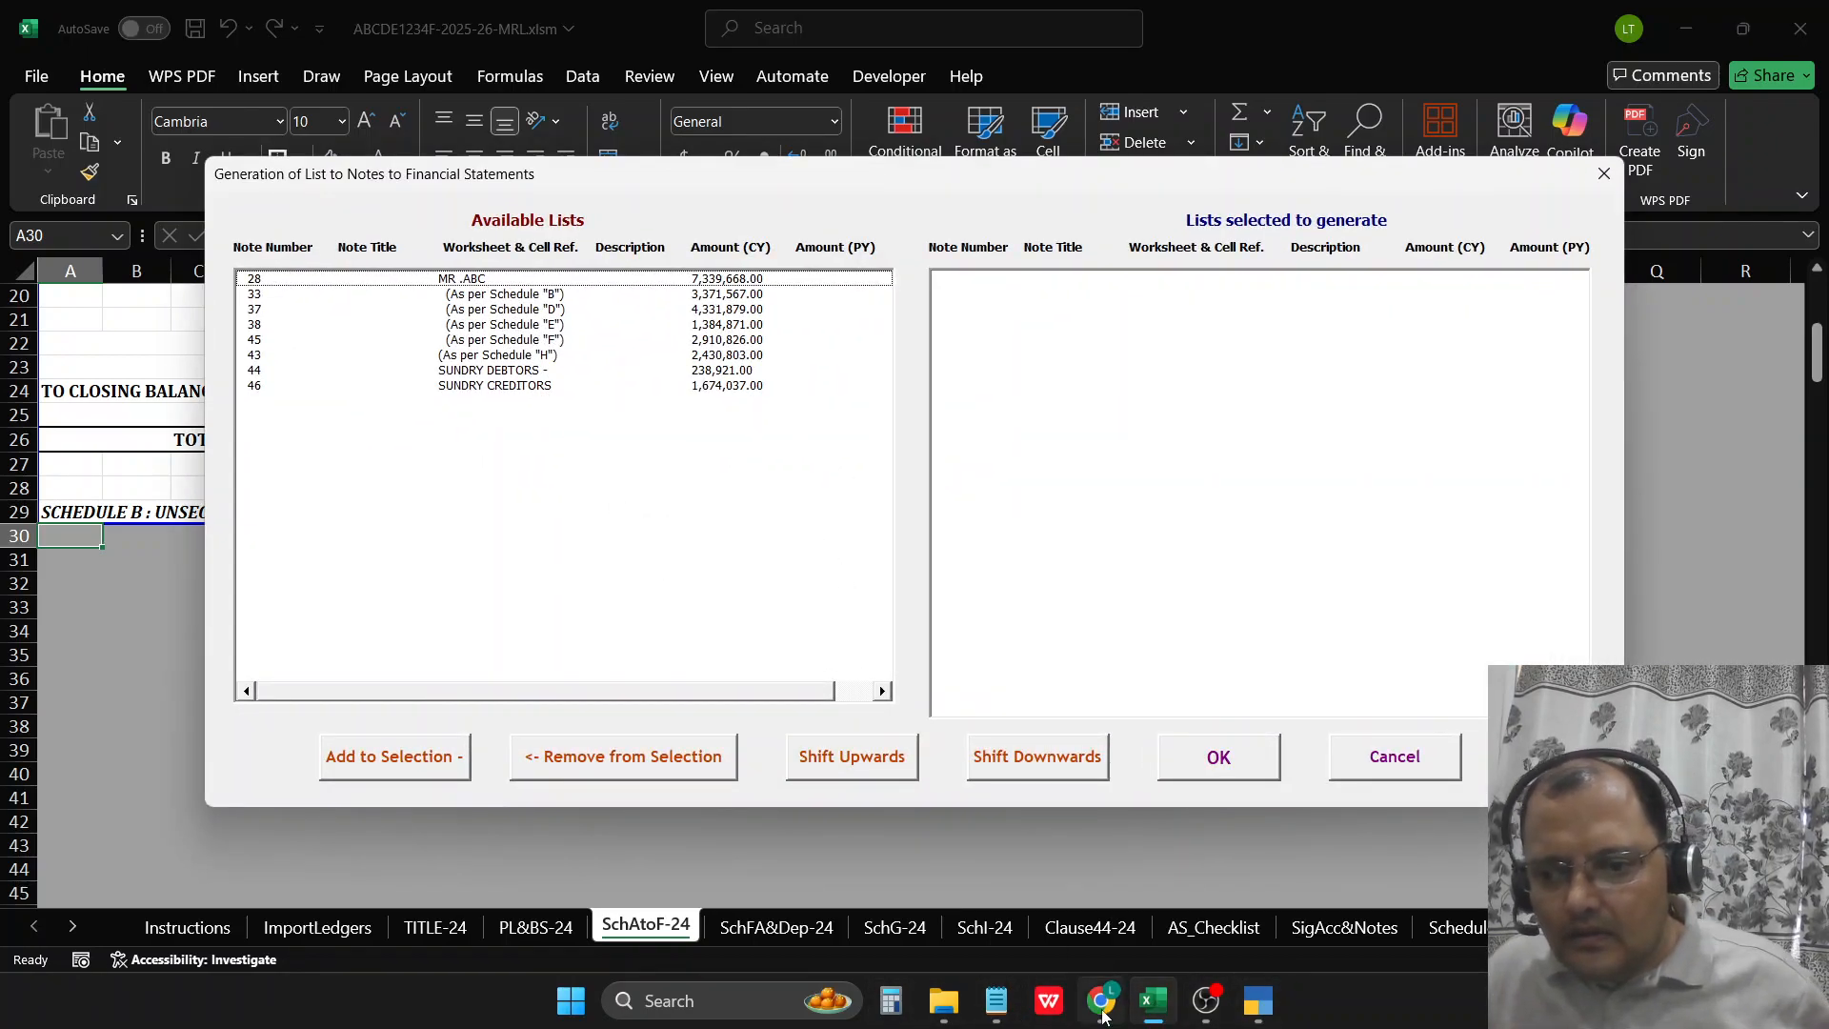
Step: Check the Notepad list of schedule letters and add note 33 (Schedule B) to the lists to generate
click(998, 1009)
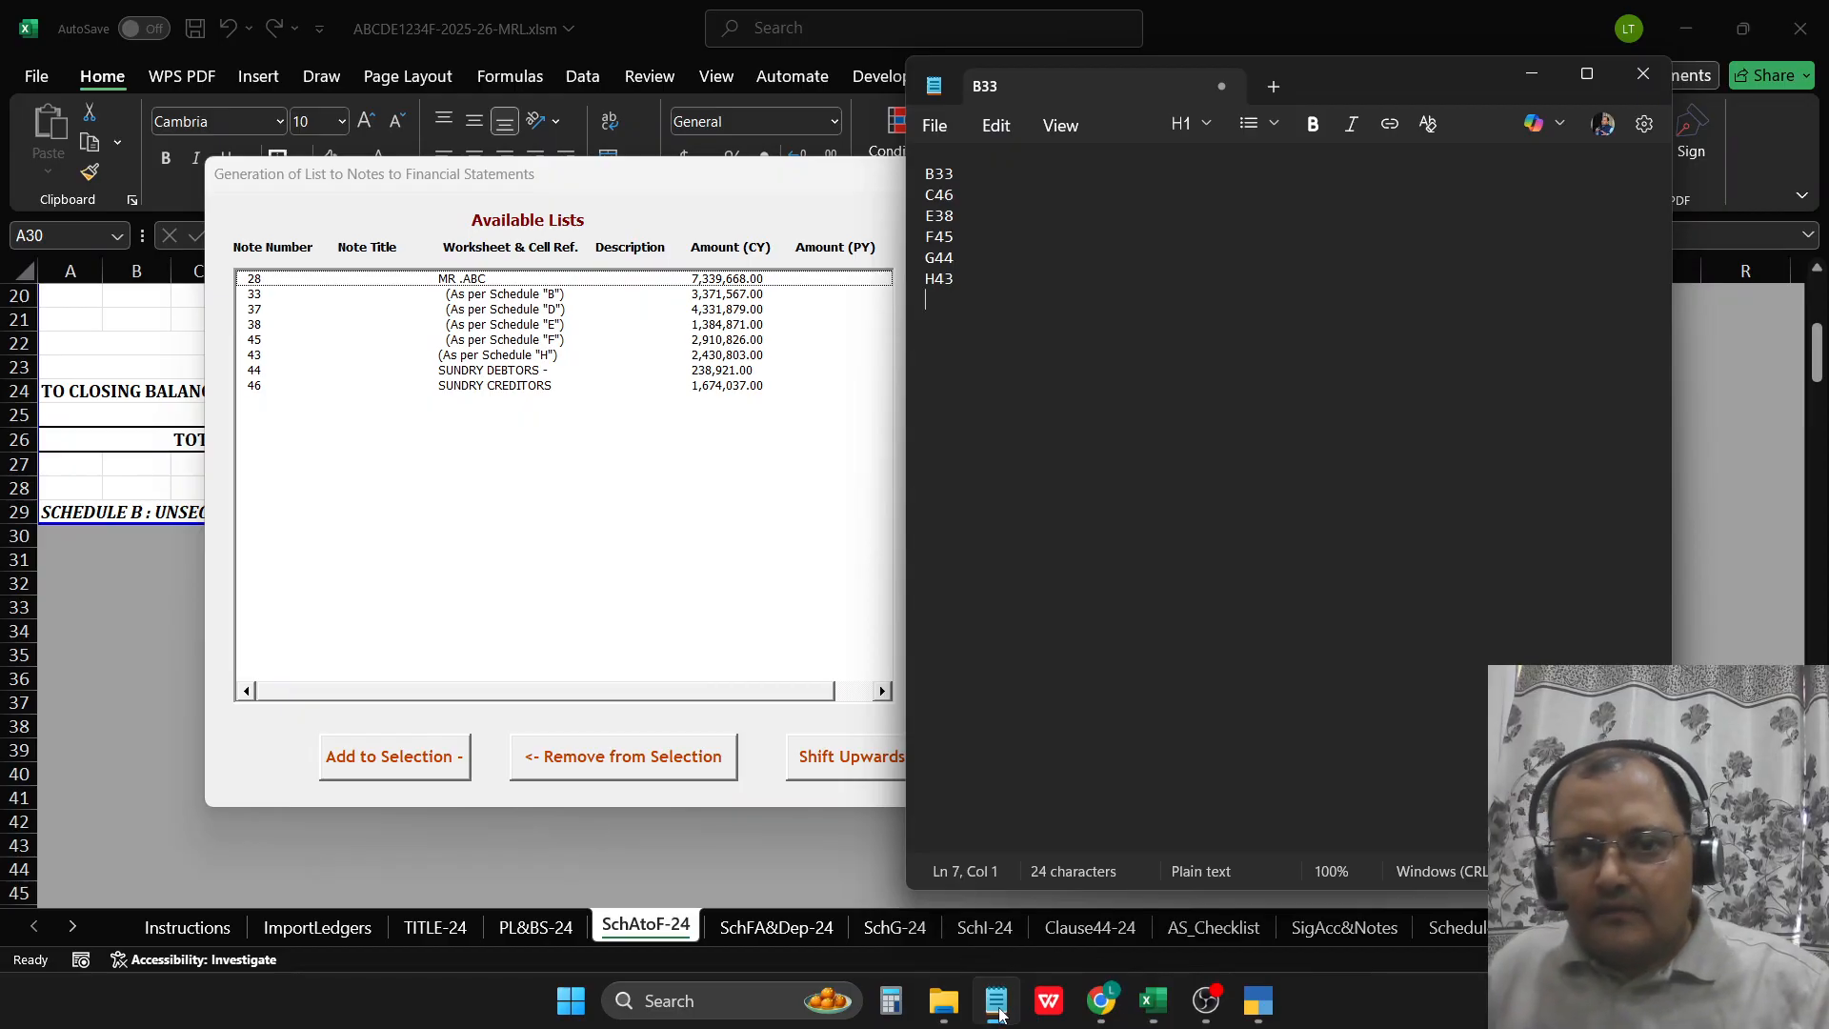
click(999, 1010)
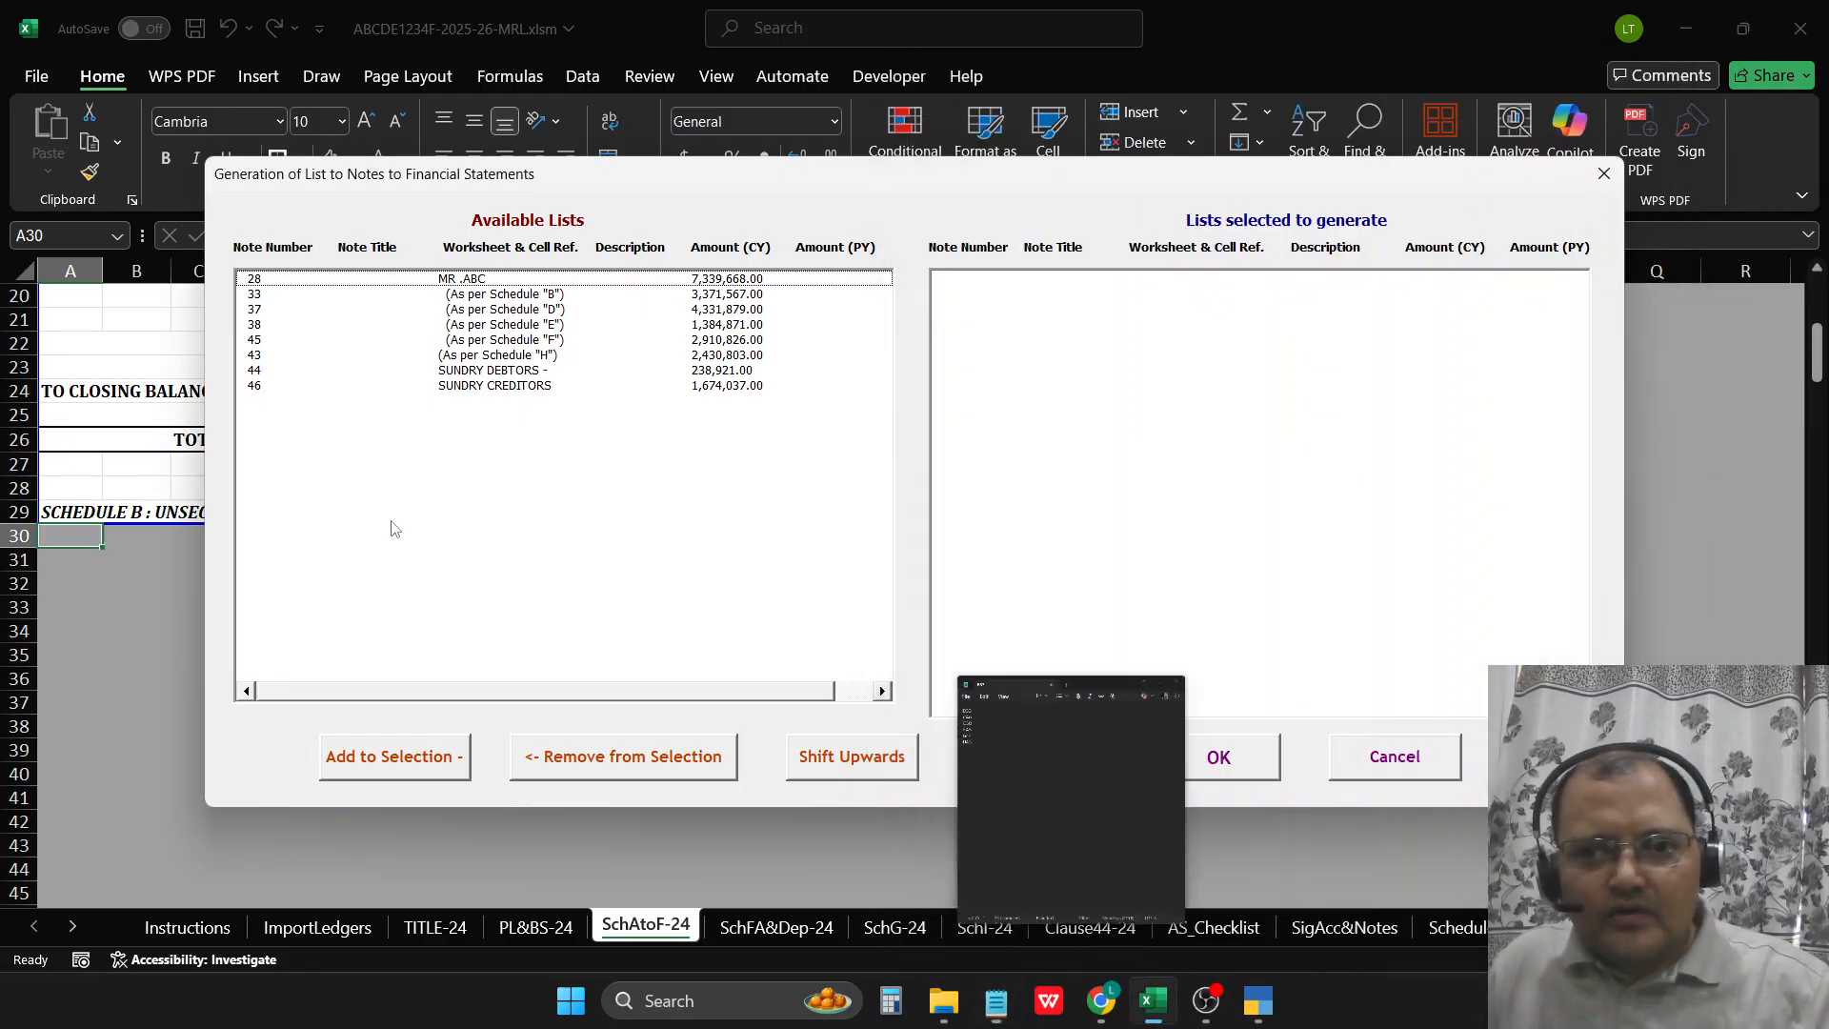
click(282, 309)
click(281, 299)
click(357, 771)
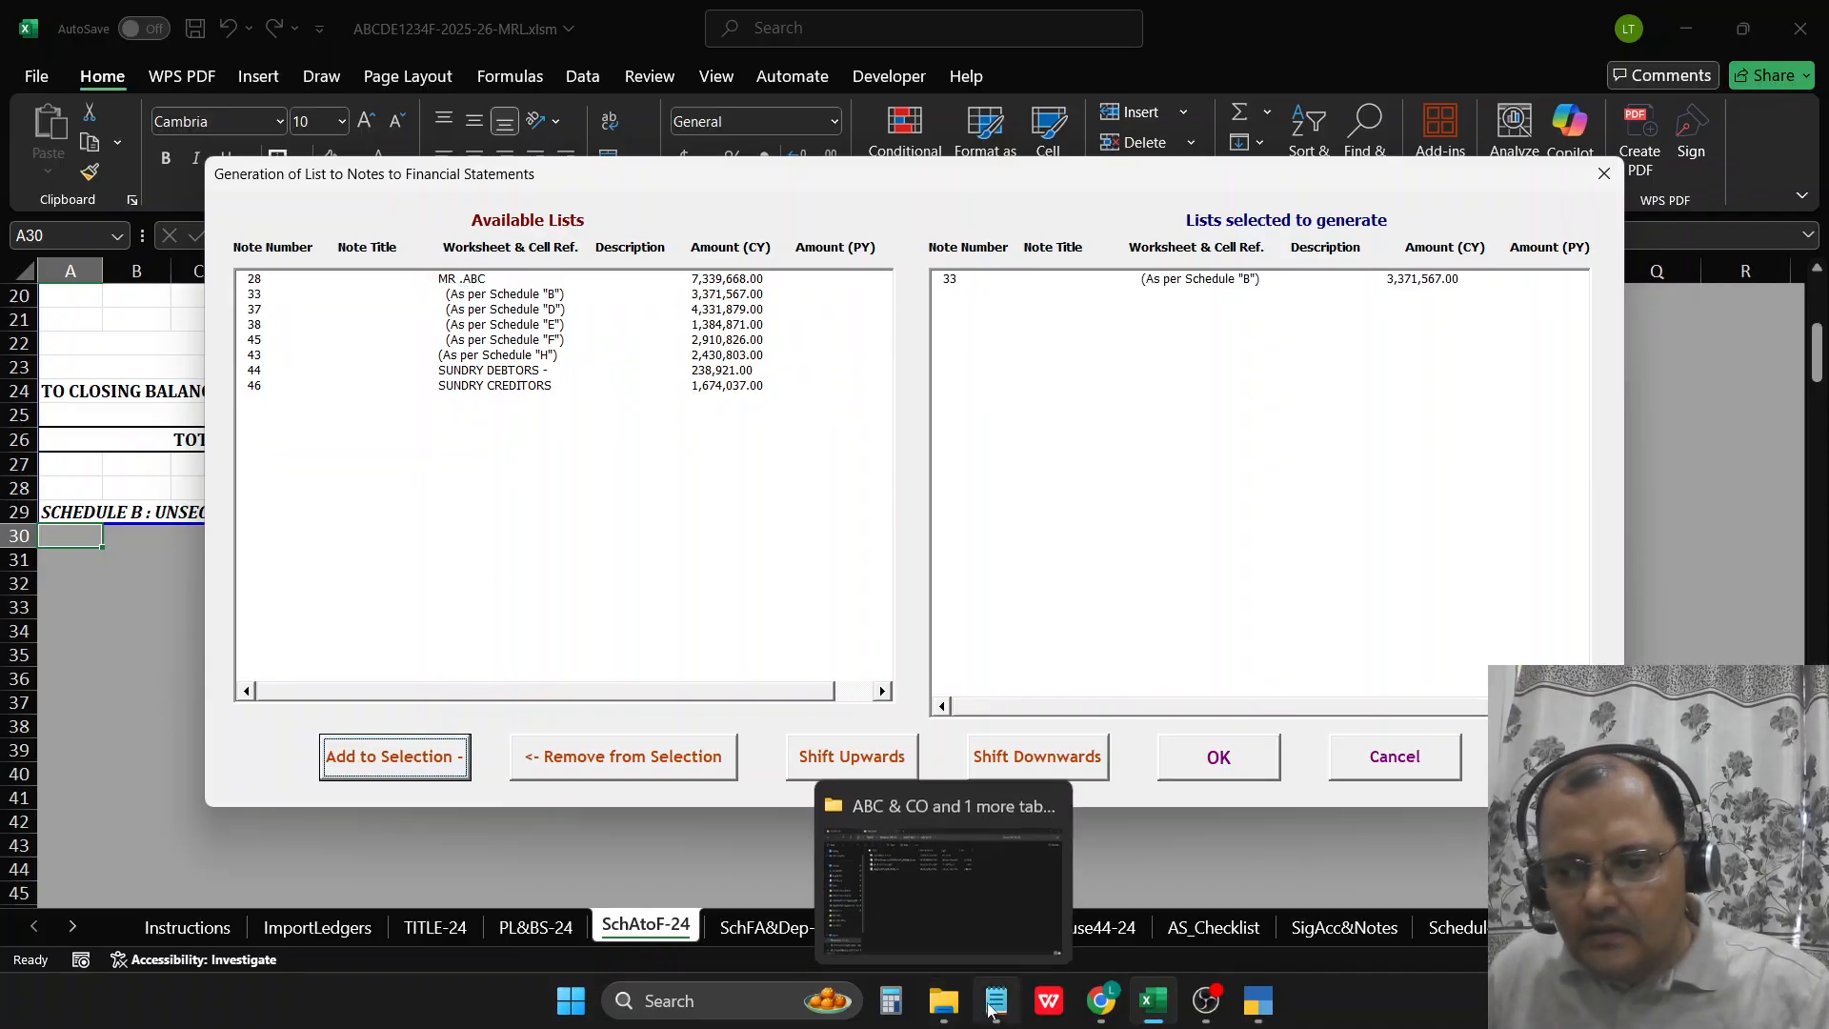
Step: Following the Notepad order, add notes 46 (Sundry Creditors), 38 (Schedule E) and 45 (Schedule F) to the lists to generate
click(989, 1010)
click(991, 1010)
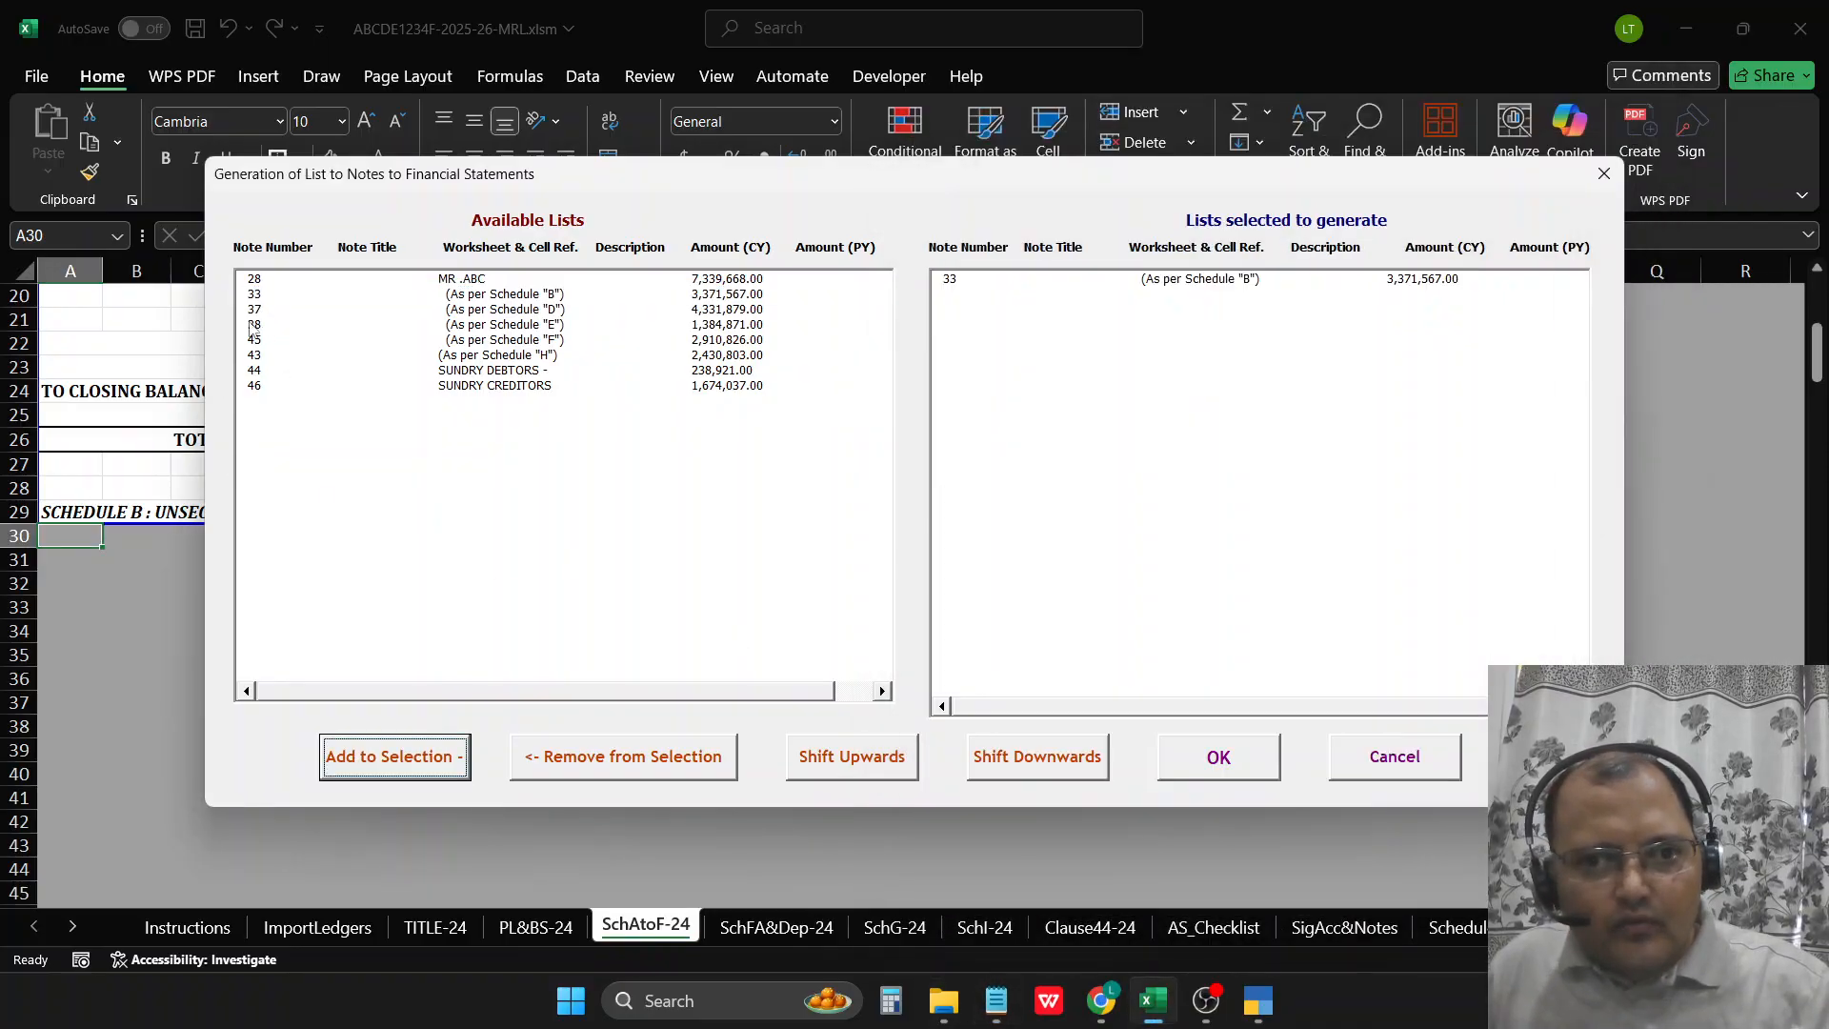
click(271, 385)
click(367, 755)
click(273, 325)
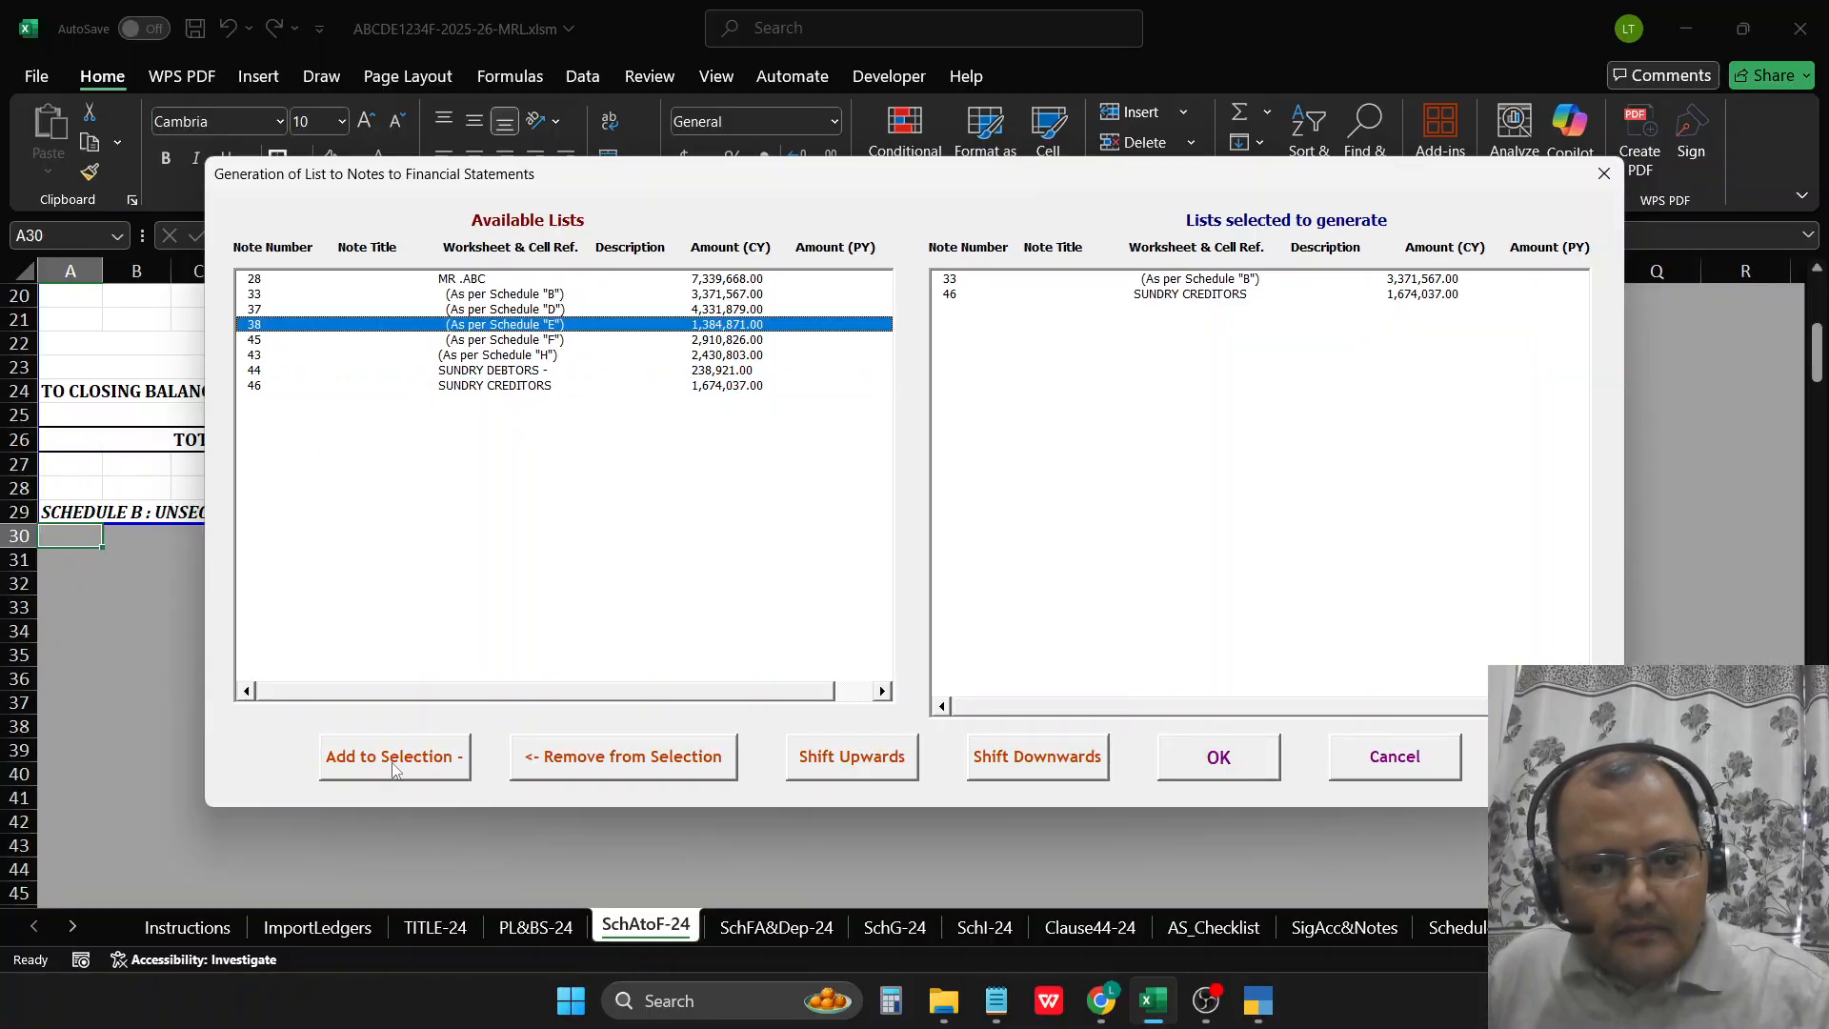
click(394, 762)
click(277, 340)
click(394, 758)
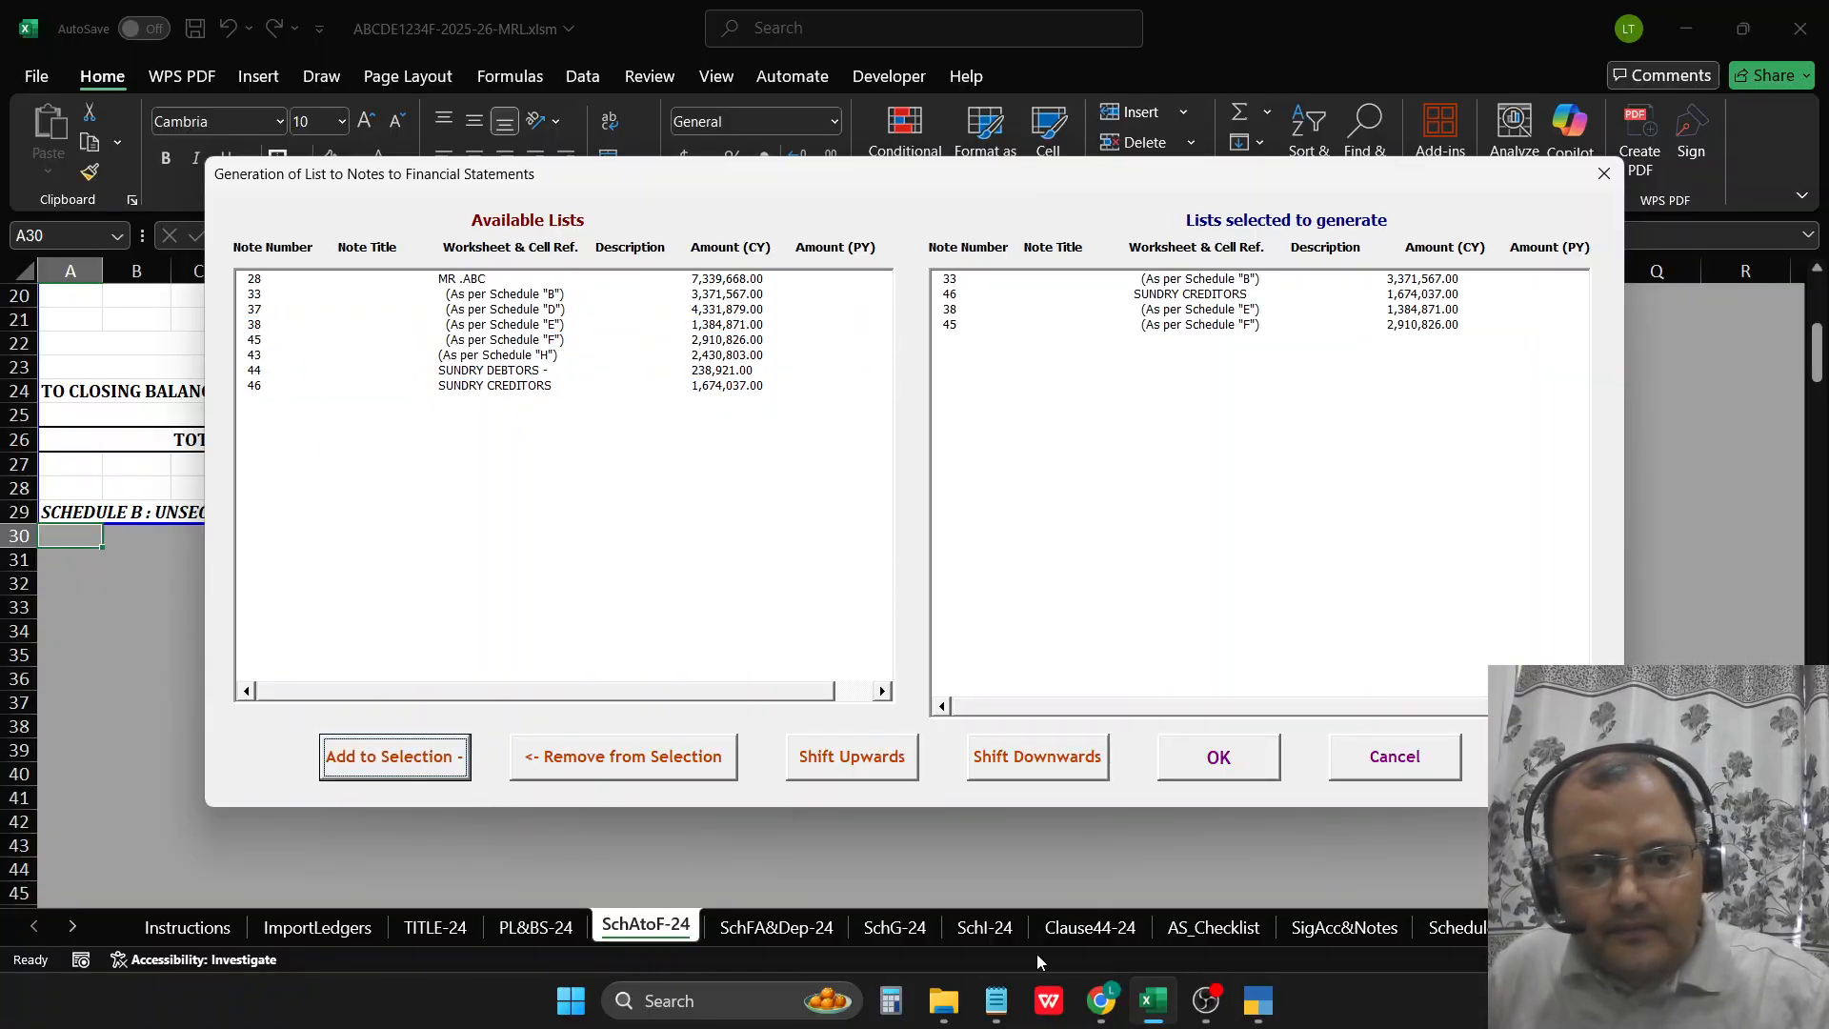
Step: Add notes 44 (Sundry Debtors) and 43 (Schedule H) to the lists to generate, following the Notepad order
click(990, 1002)
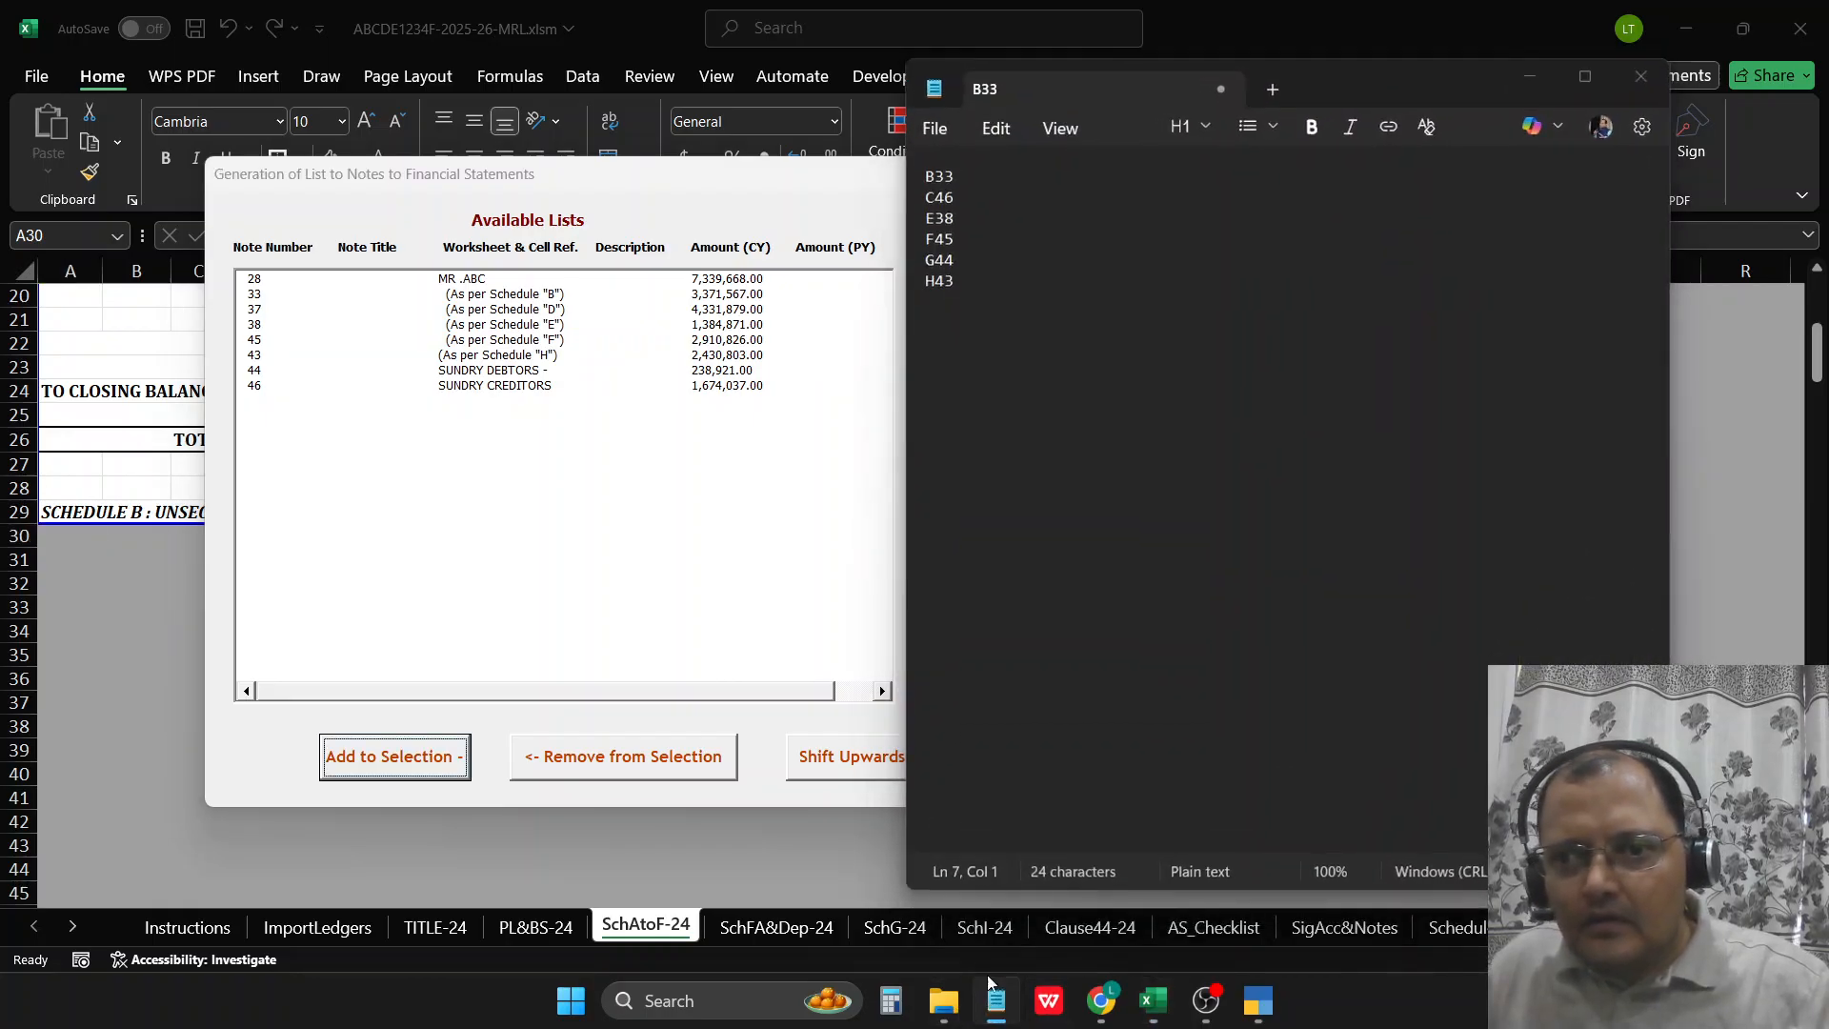
click(991, 1002)
click(281, 374)
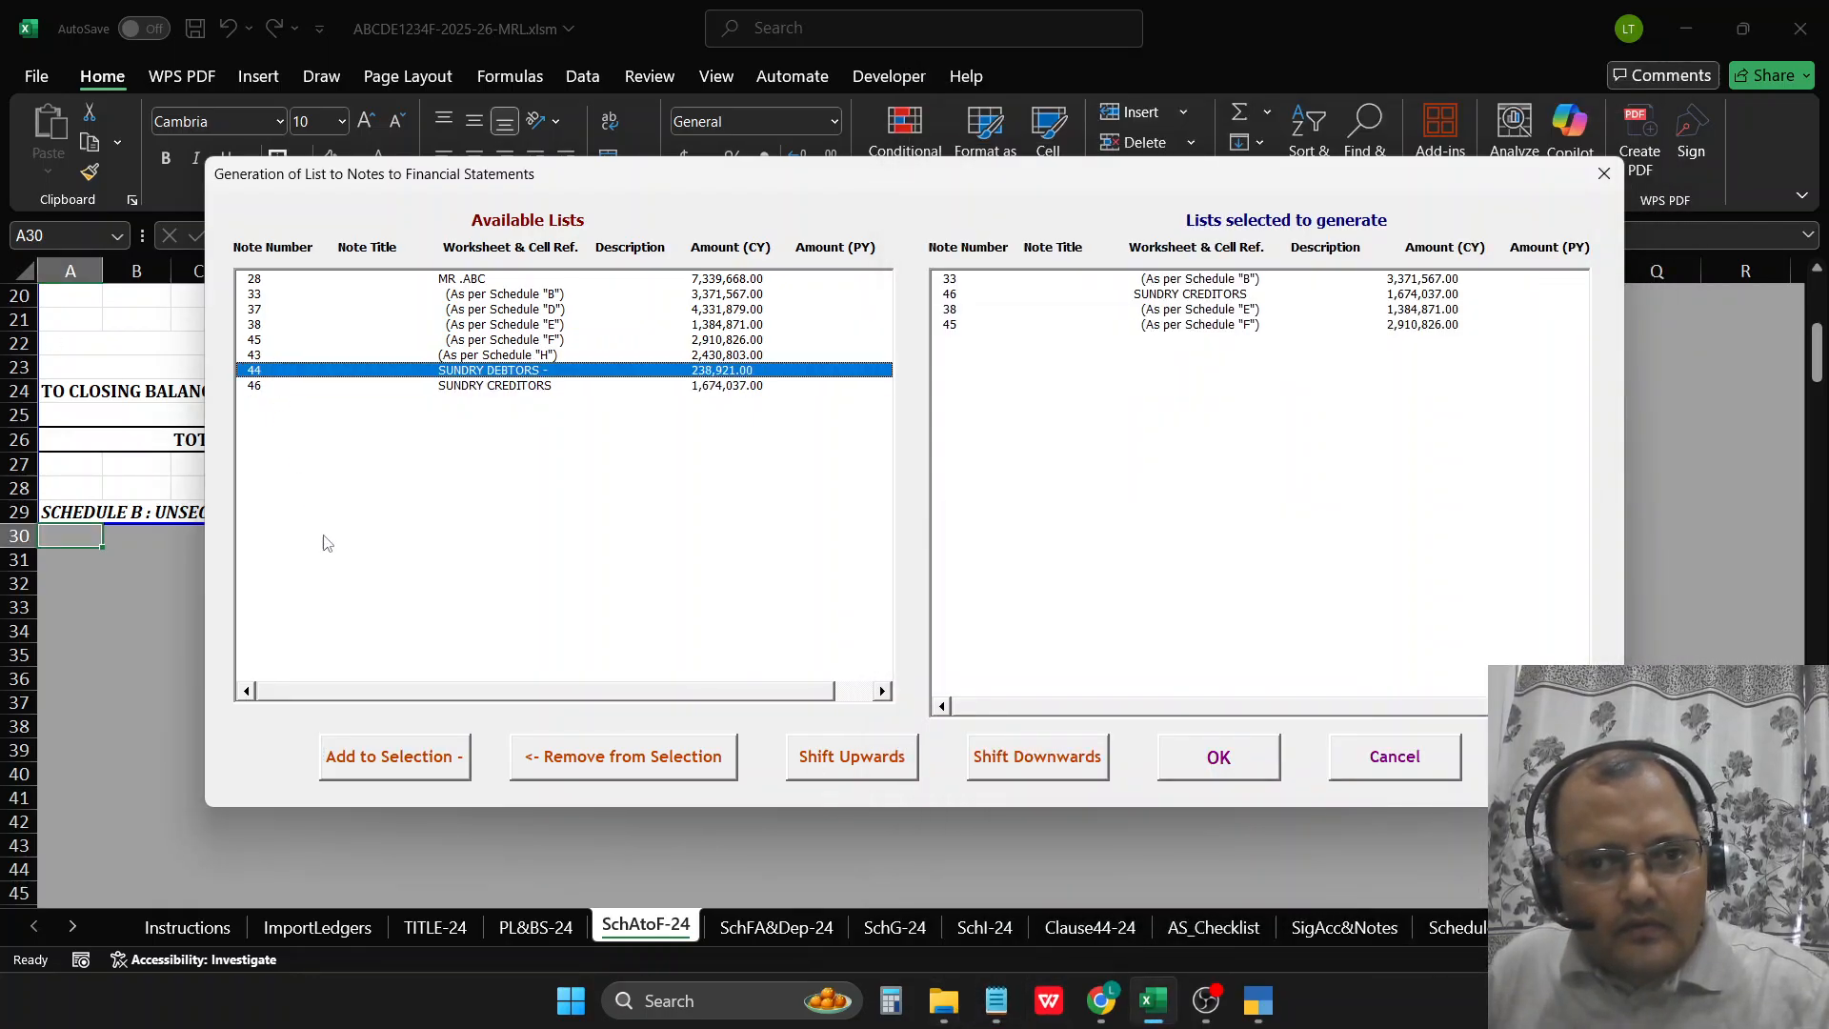
click(394, 752)
click(275, 356)
click(394, 756)
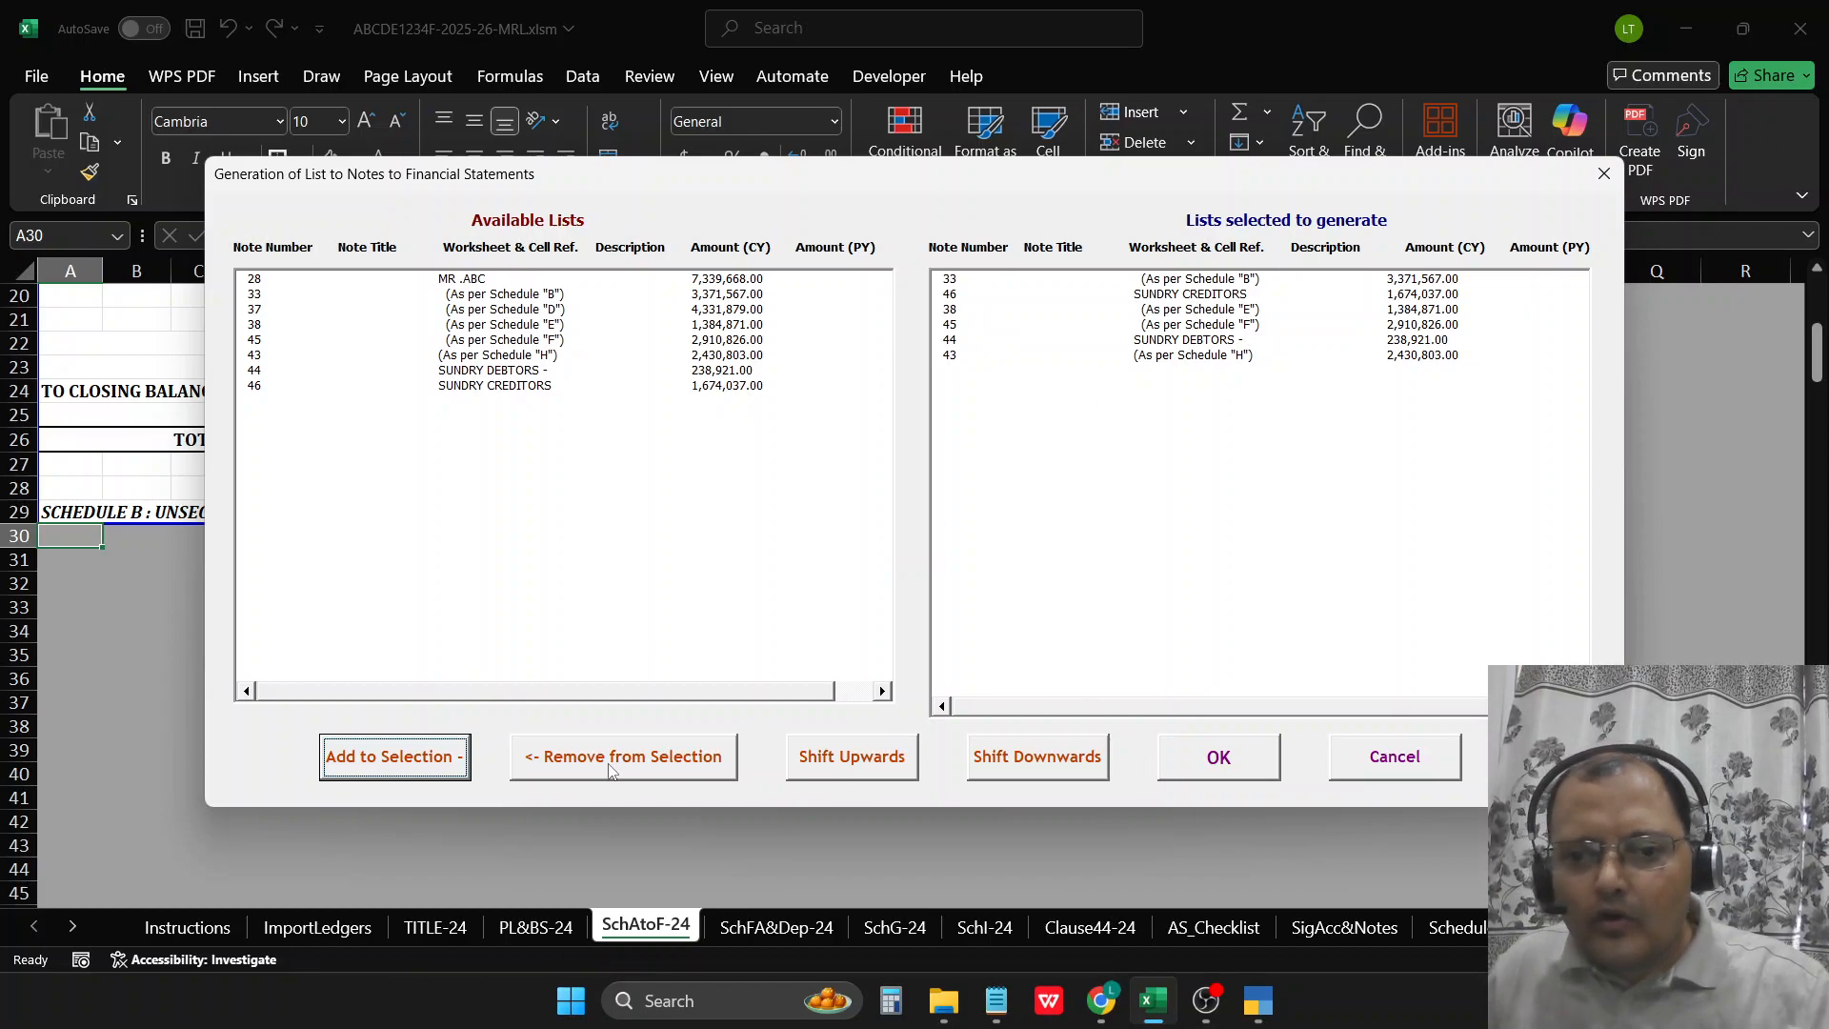
Step: Generate the selected note lists below the Schedule B : Unsecured Loans heading and dismiss the completion message
click(1236, 311)
click(1227, 356)
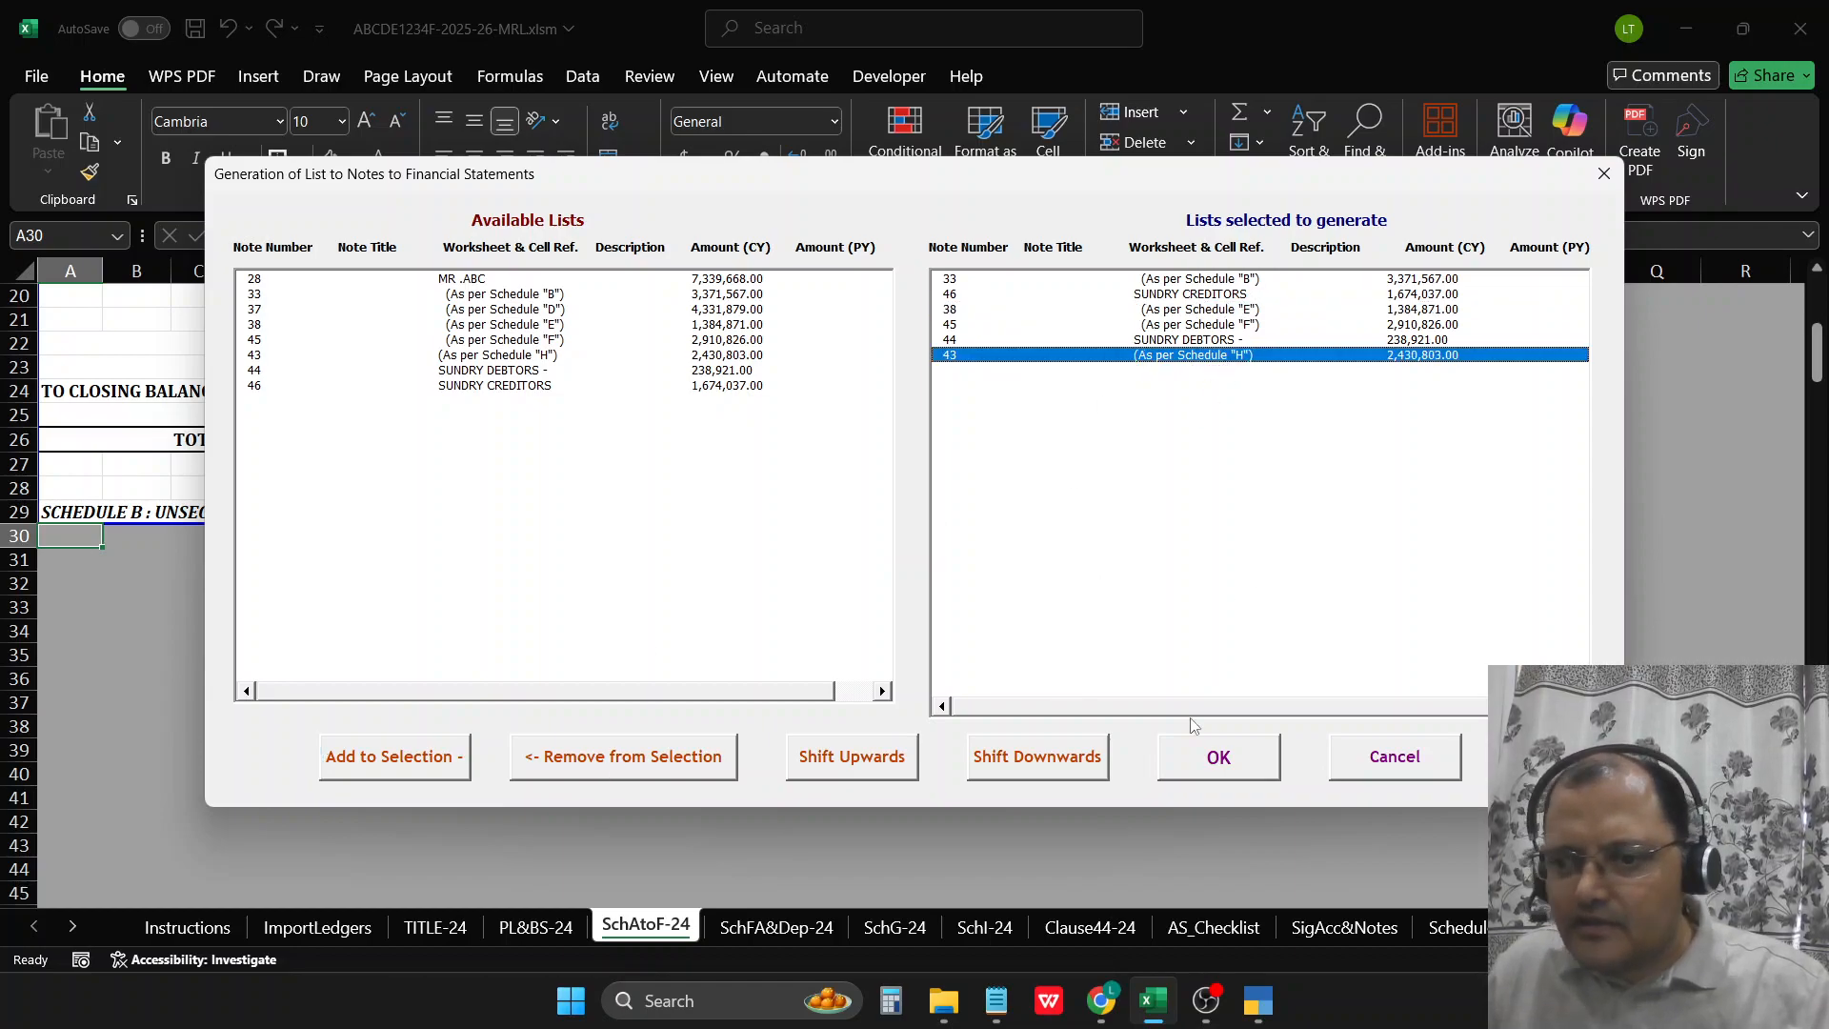
click(1219, 757)
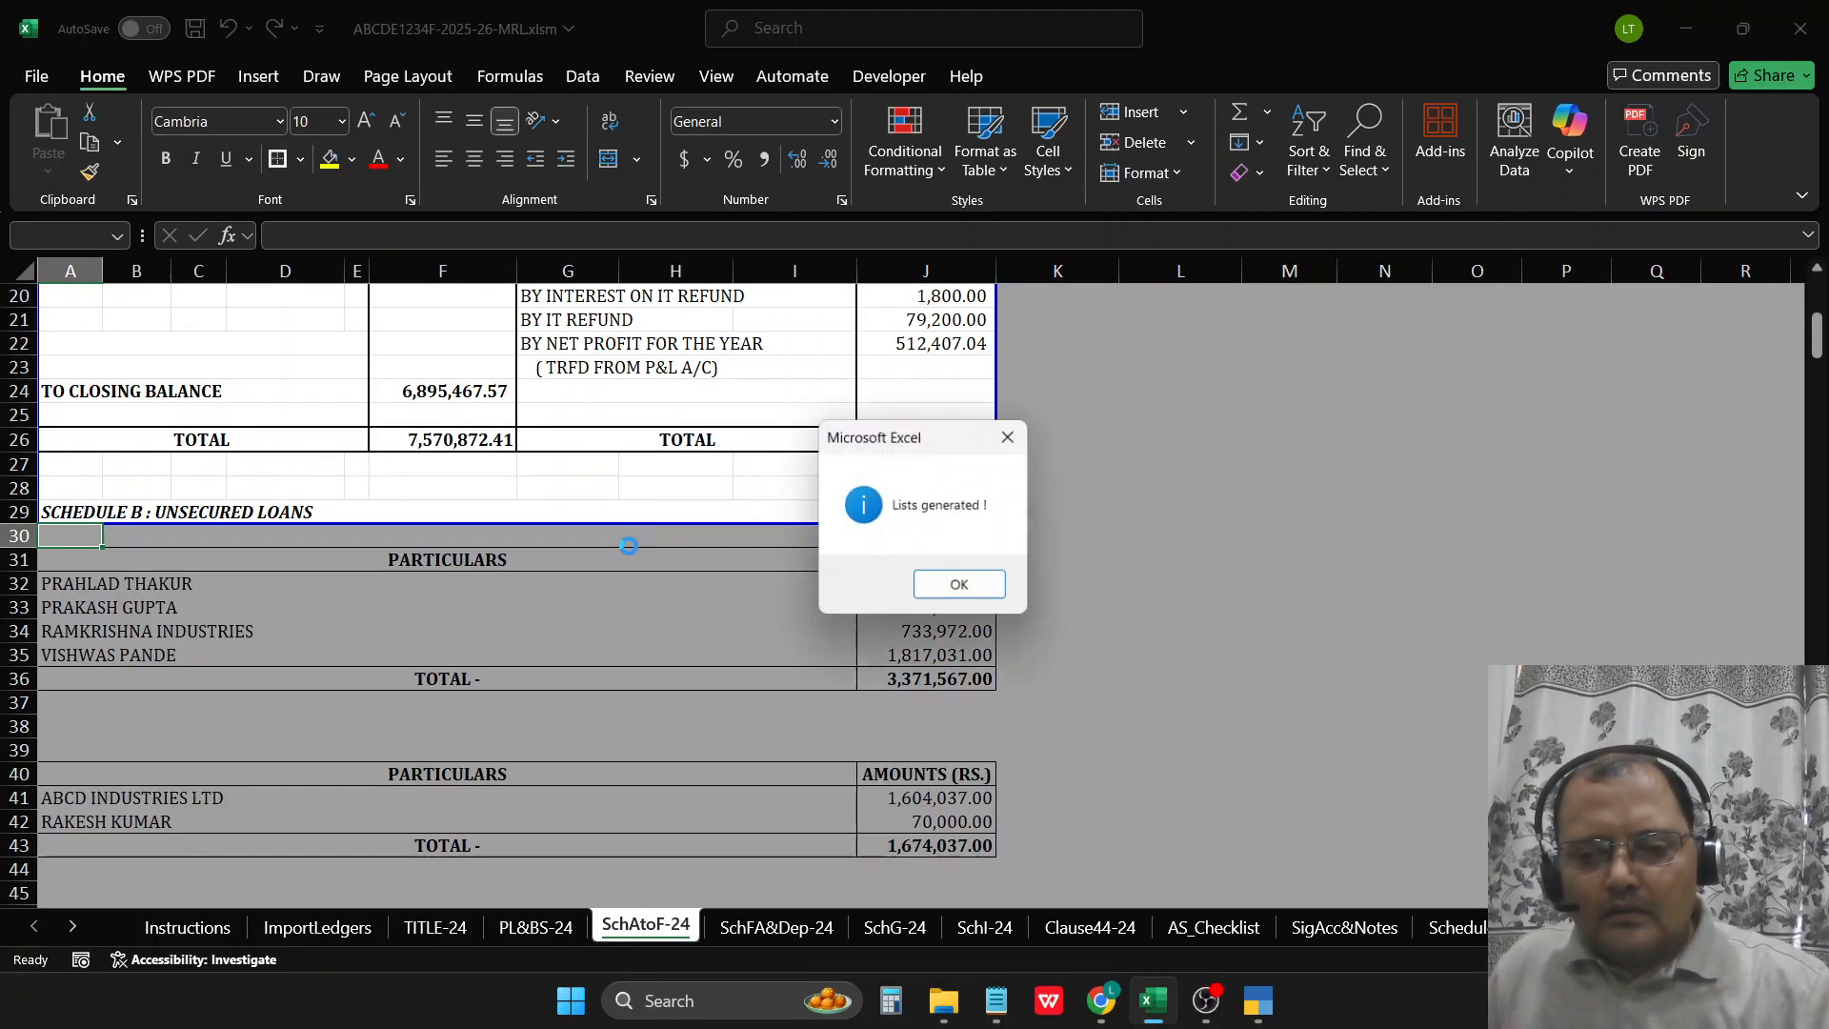
click(945, 585)
Step: Look over the generated schedule tables below row 30 on SchAtoF-24
scroll(214, 611, down, 1)
click(214, 611)
click(221, 657)
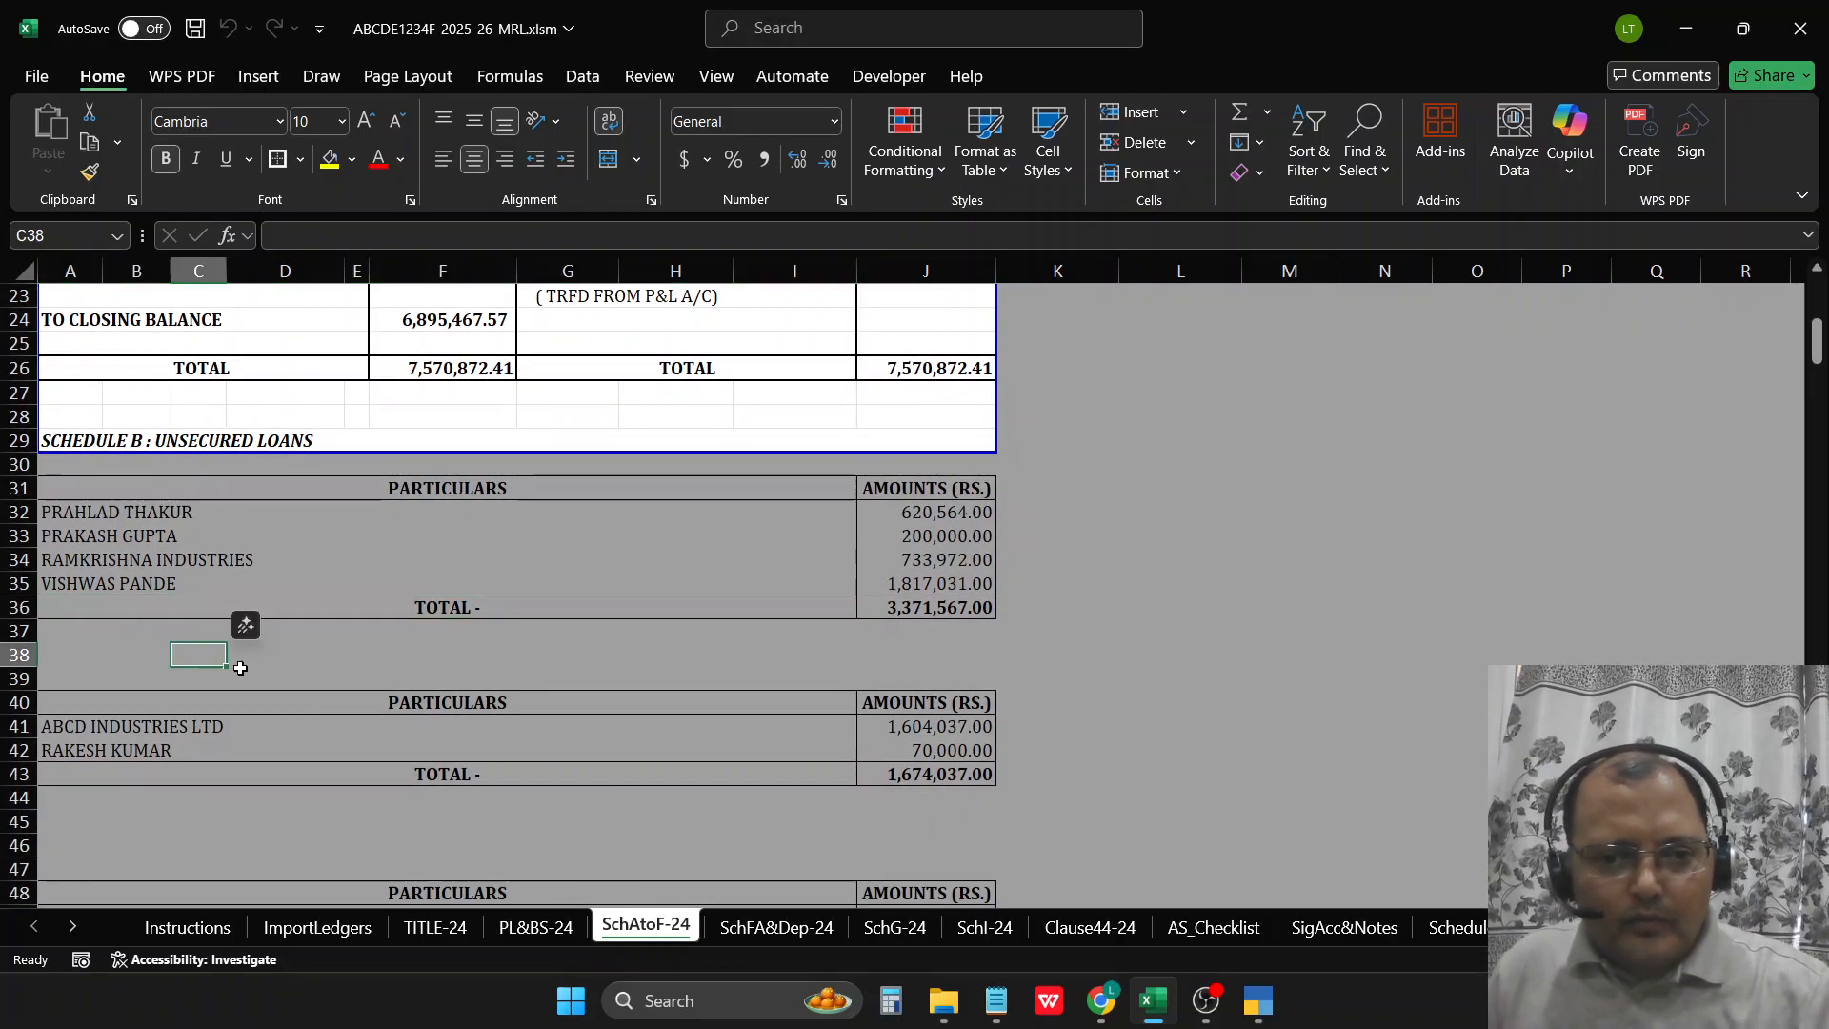
scroll(236, 663, down, 2)
click(211, 657)
click(200, 704)
scroll(195, 703, down, 4)
click(163, 677)
scroll(138, 591, up, 2)
scroll(134, 561, up, 4)
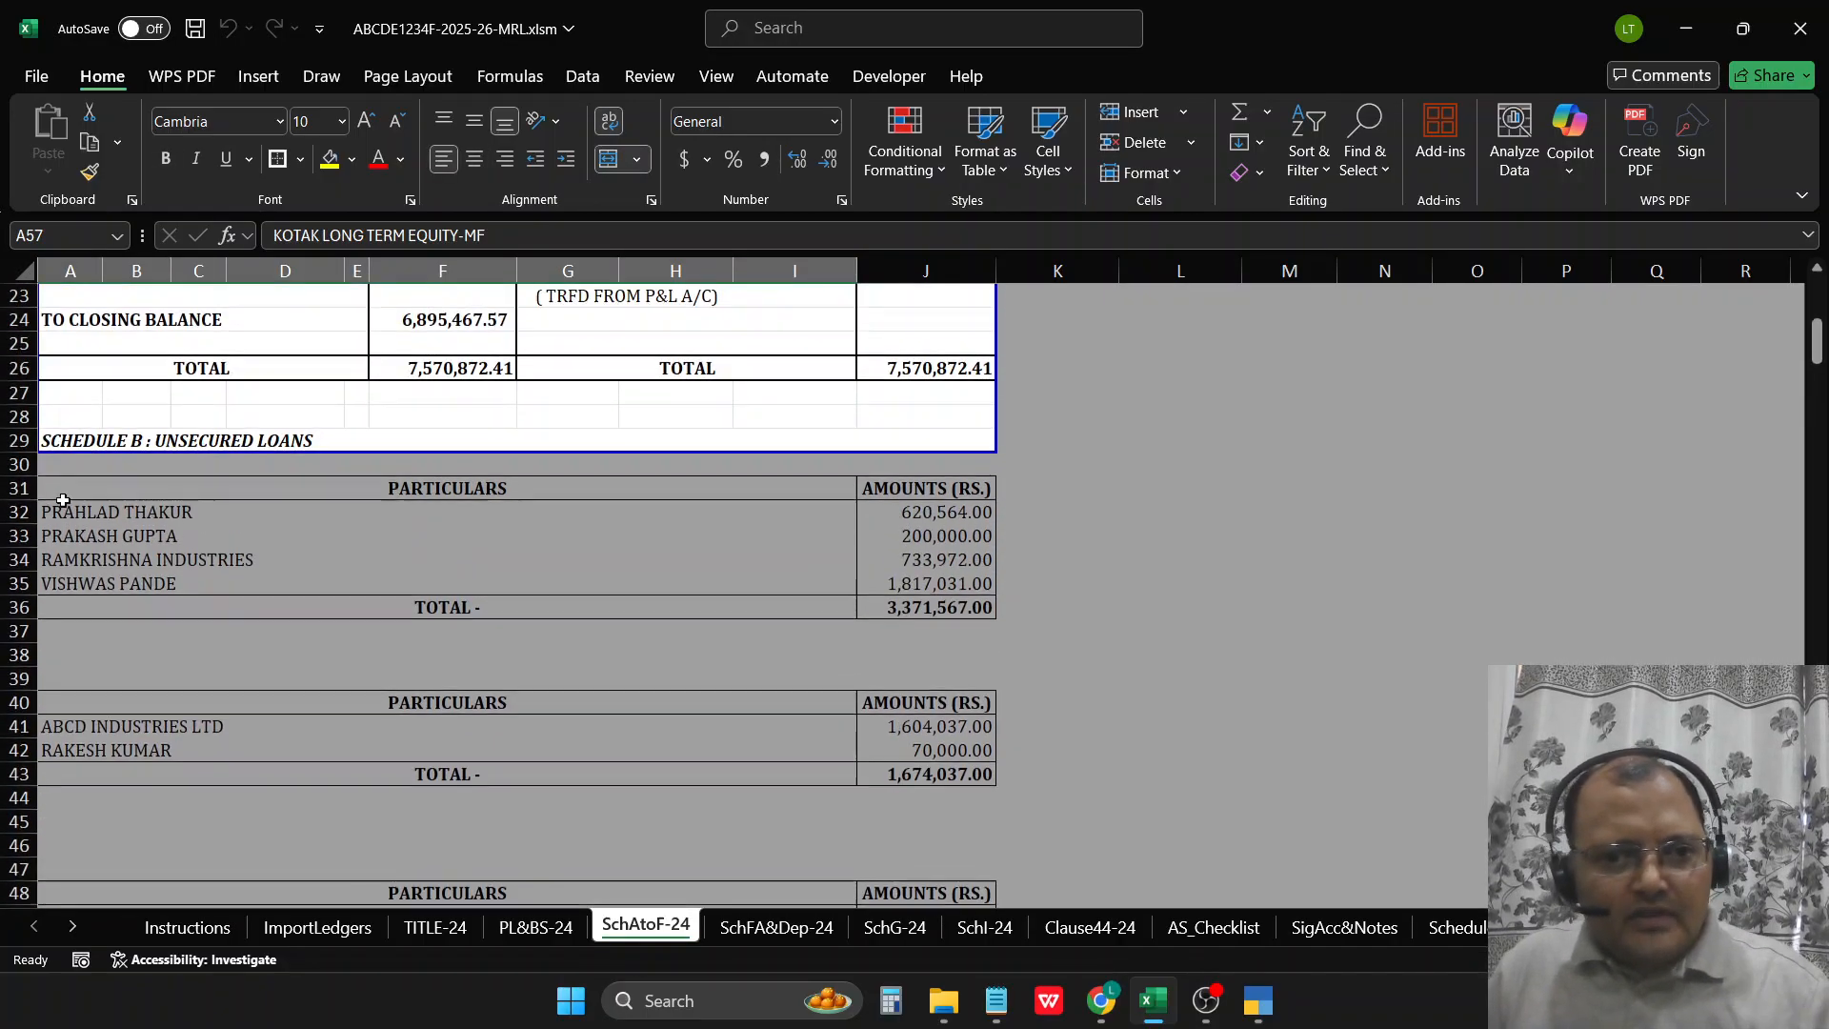
Step: Try to copy the Schedule B : Unsecured Loans heading from row 29 to A38, above the second table
click(60, 438)
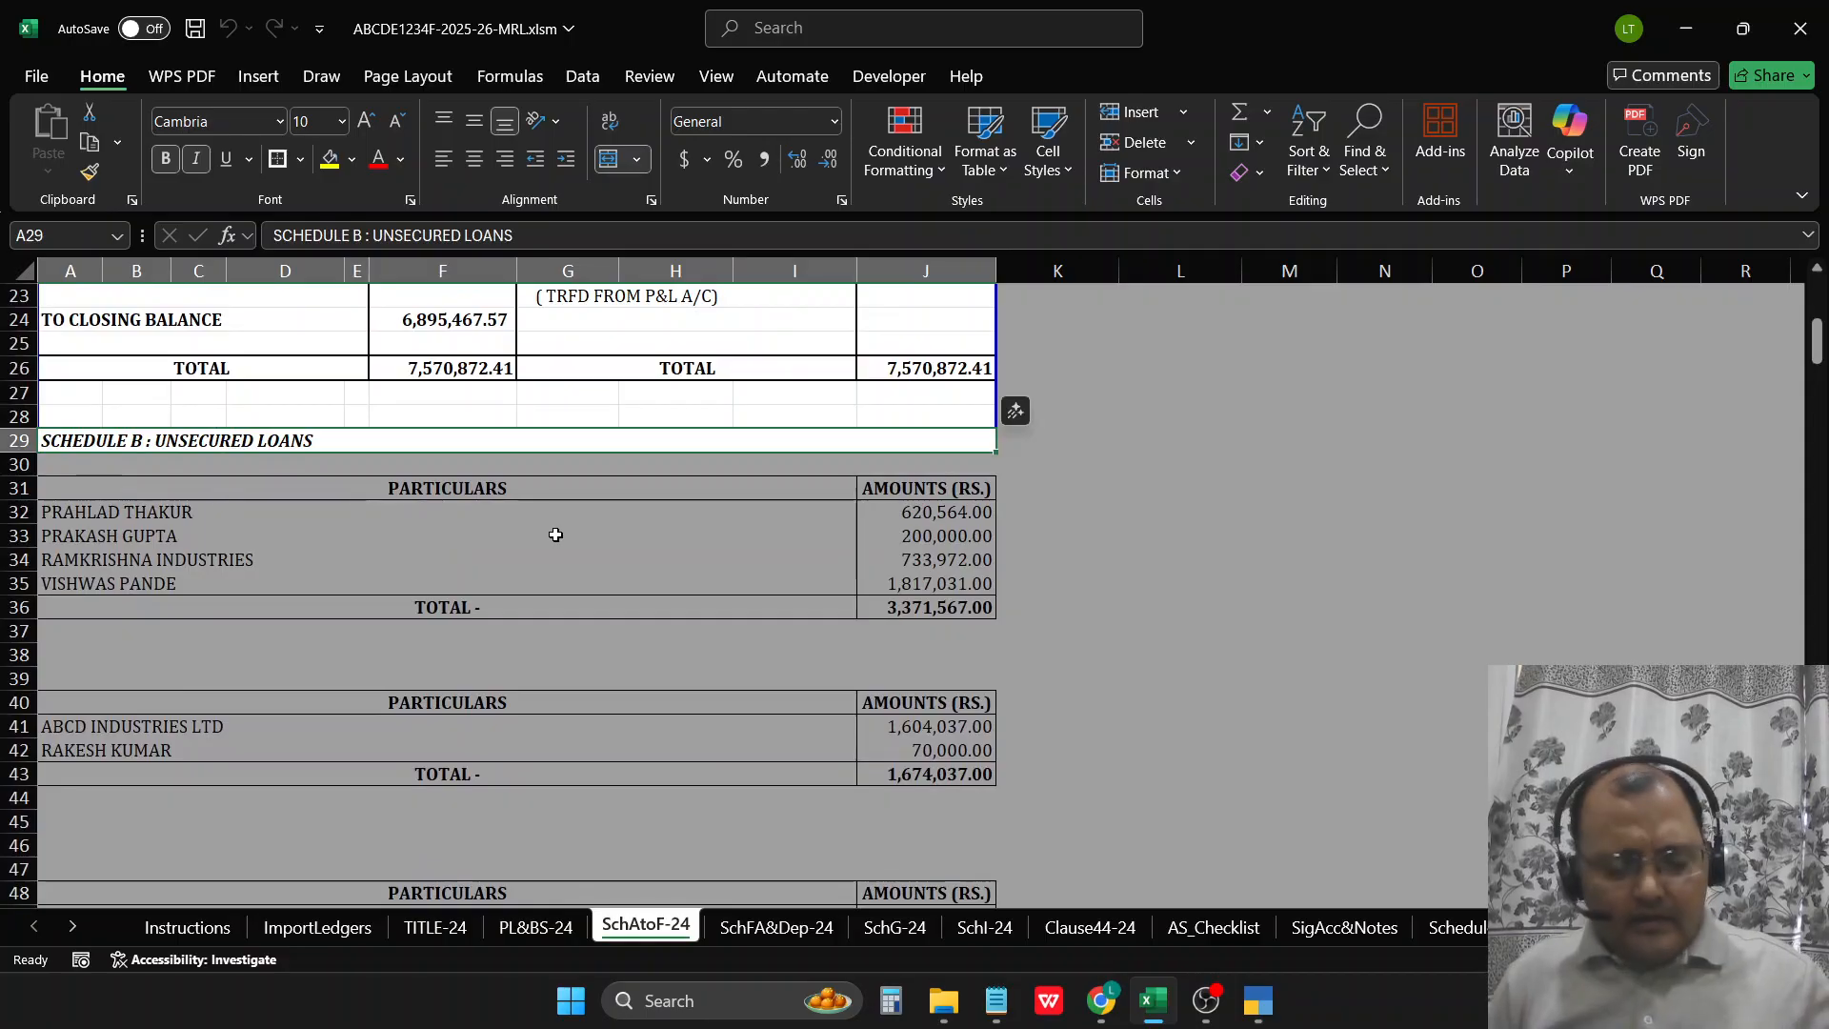
key(ctrl+c)
key(Down)
key(Down)
key(Down)
key(Down)
key(Down)
key(Down)
key(Down)
key(Down)
key(Down)
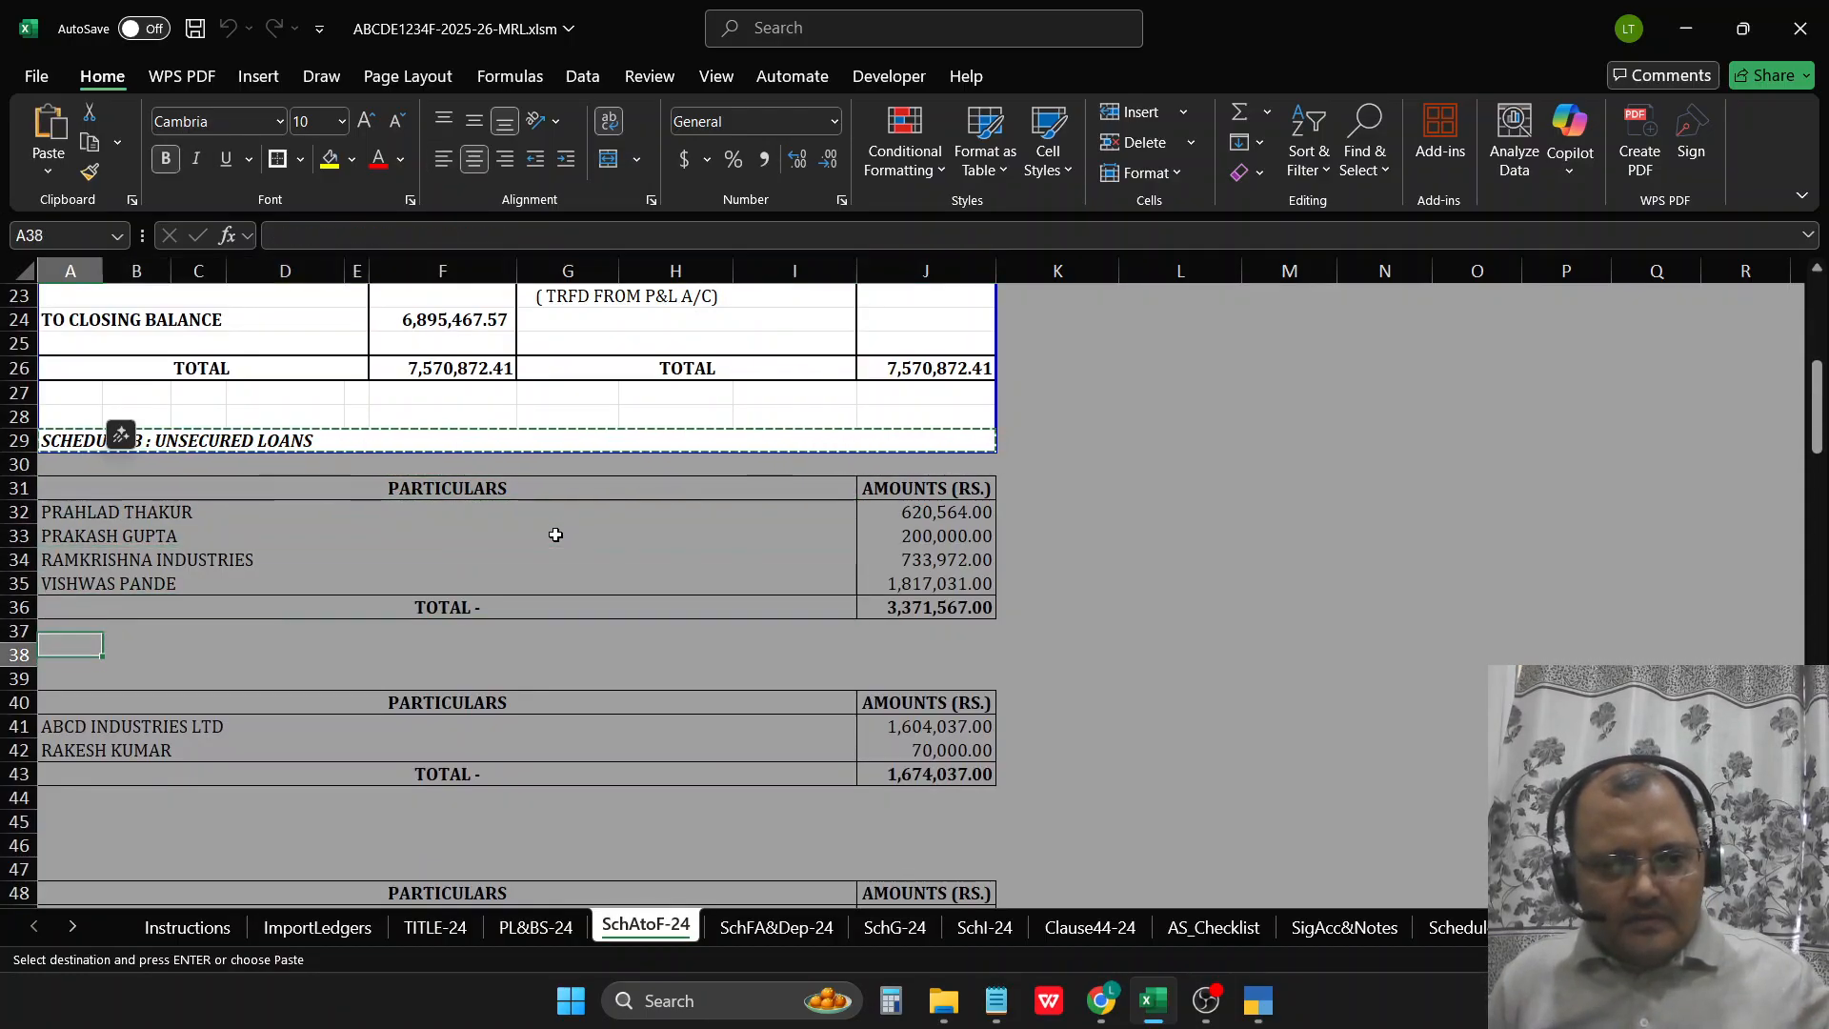
key(ctrl+v)
key(Escape)
key(Up)
Step: Copy the Schedule B : Unsecured Loans heading from row 29 to A38 and A46, above the second and third tables
scroll(756, 552, down, 2)
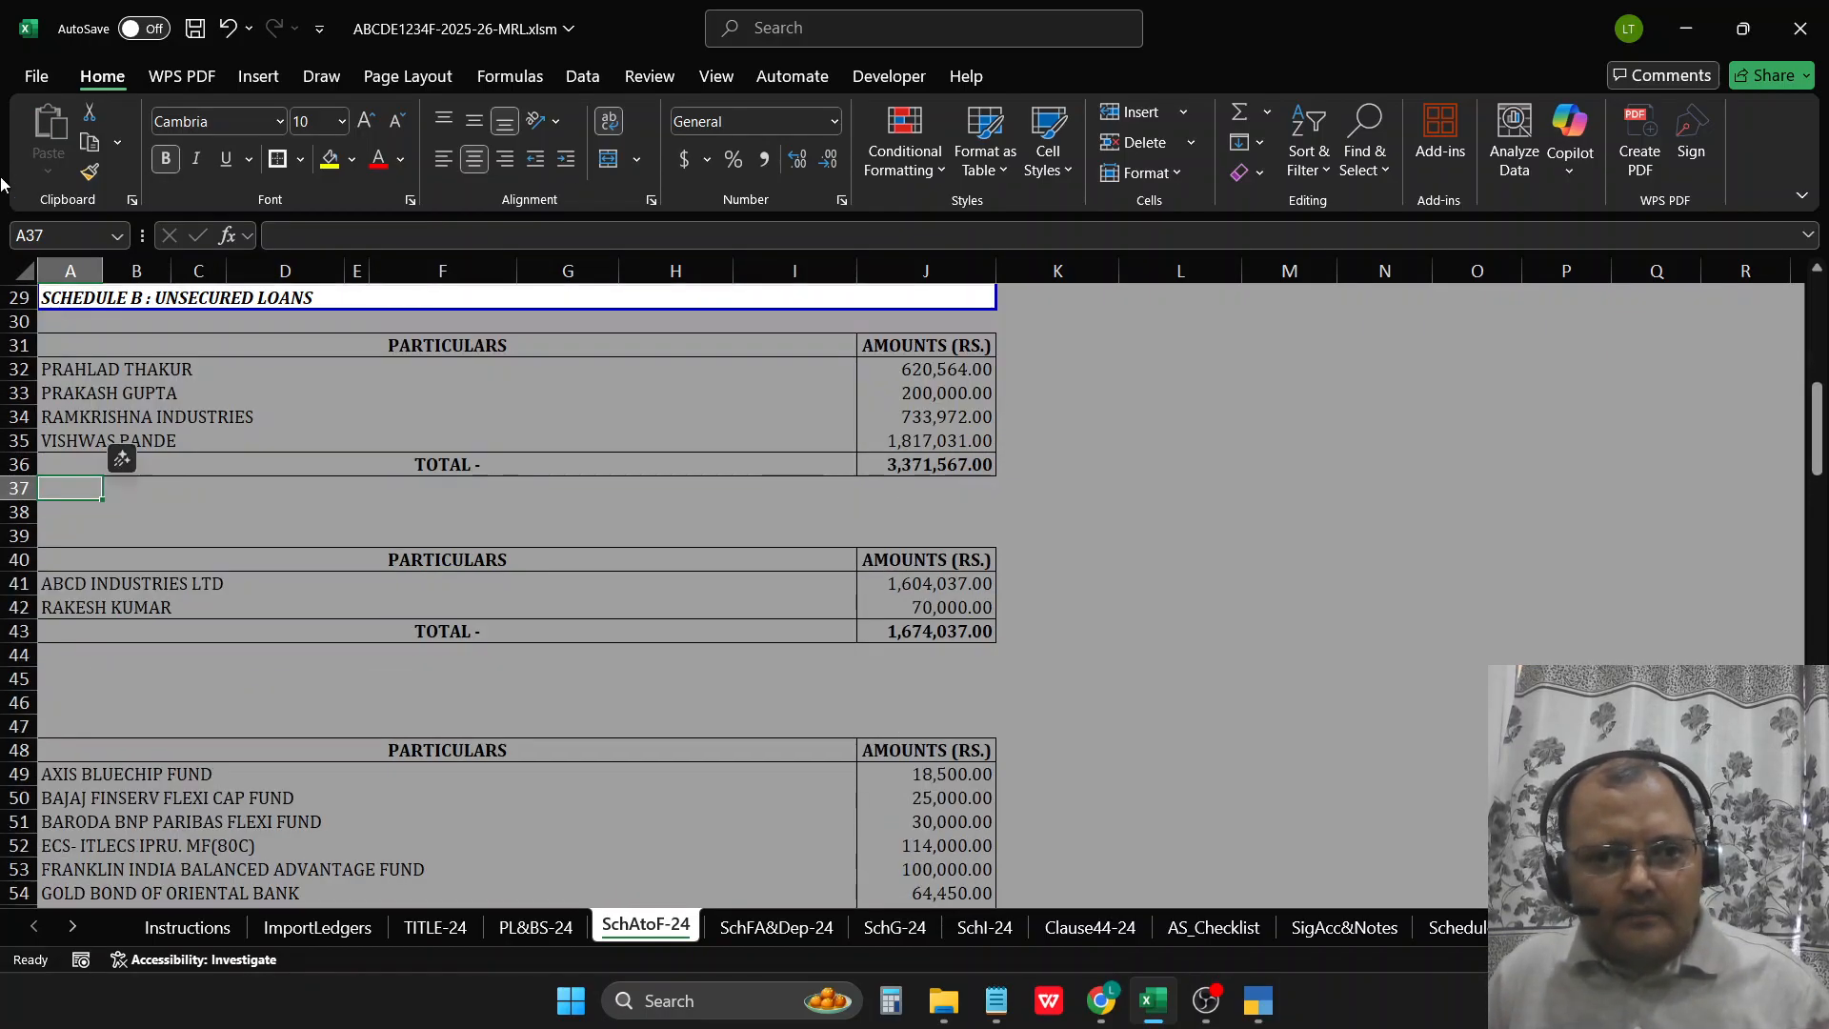
click(57, 297)
key(ctrl+c)
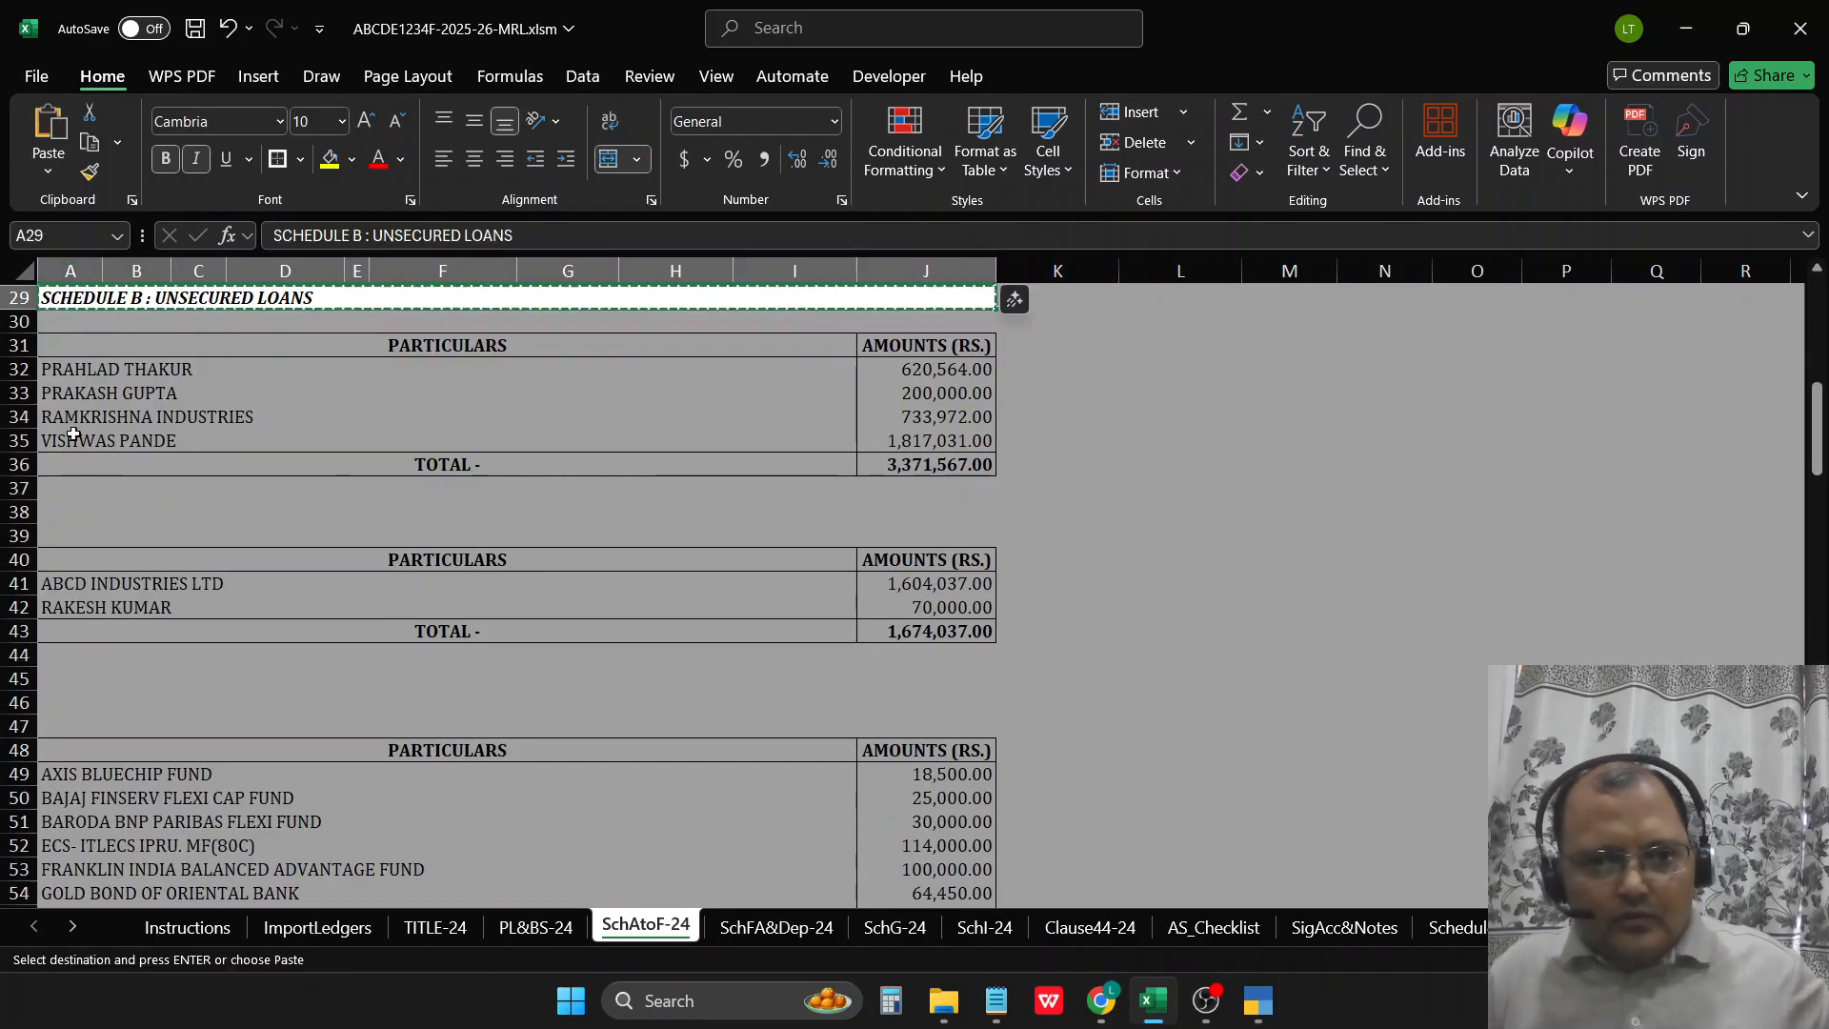
click(61, 512)
key(ctrl+v)
scroll(105, 554, down, 3)
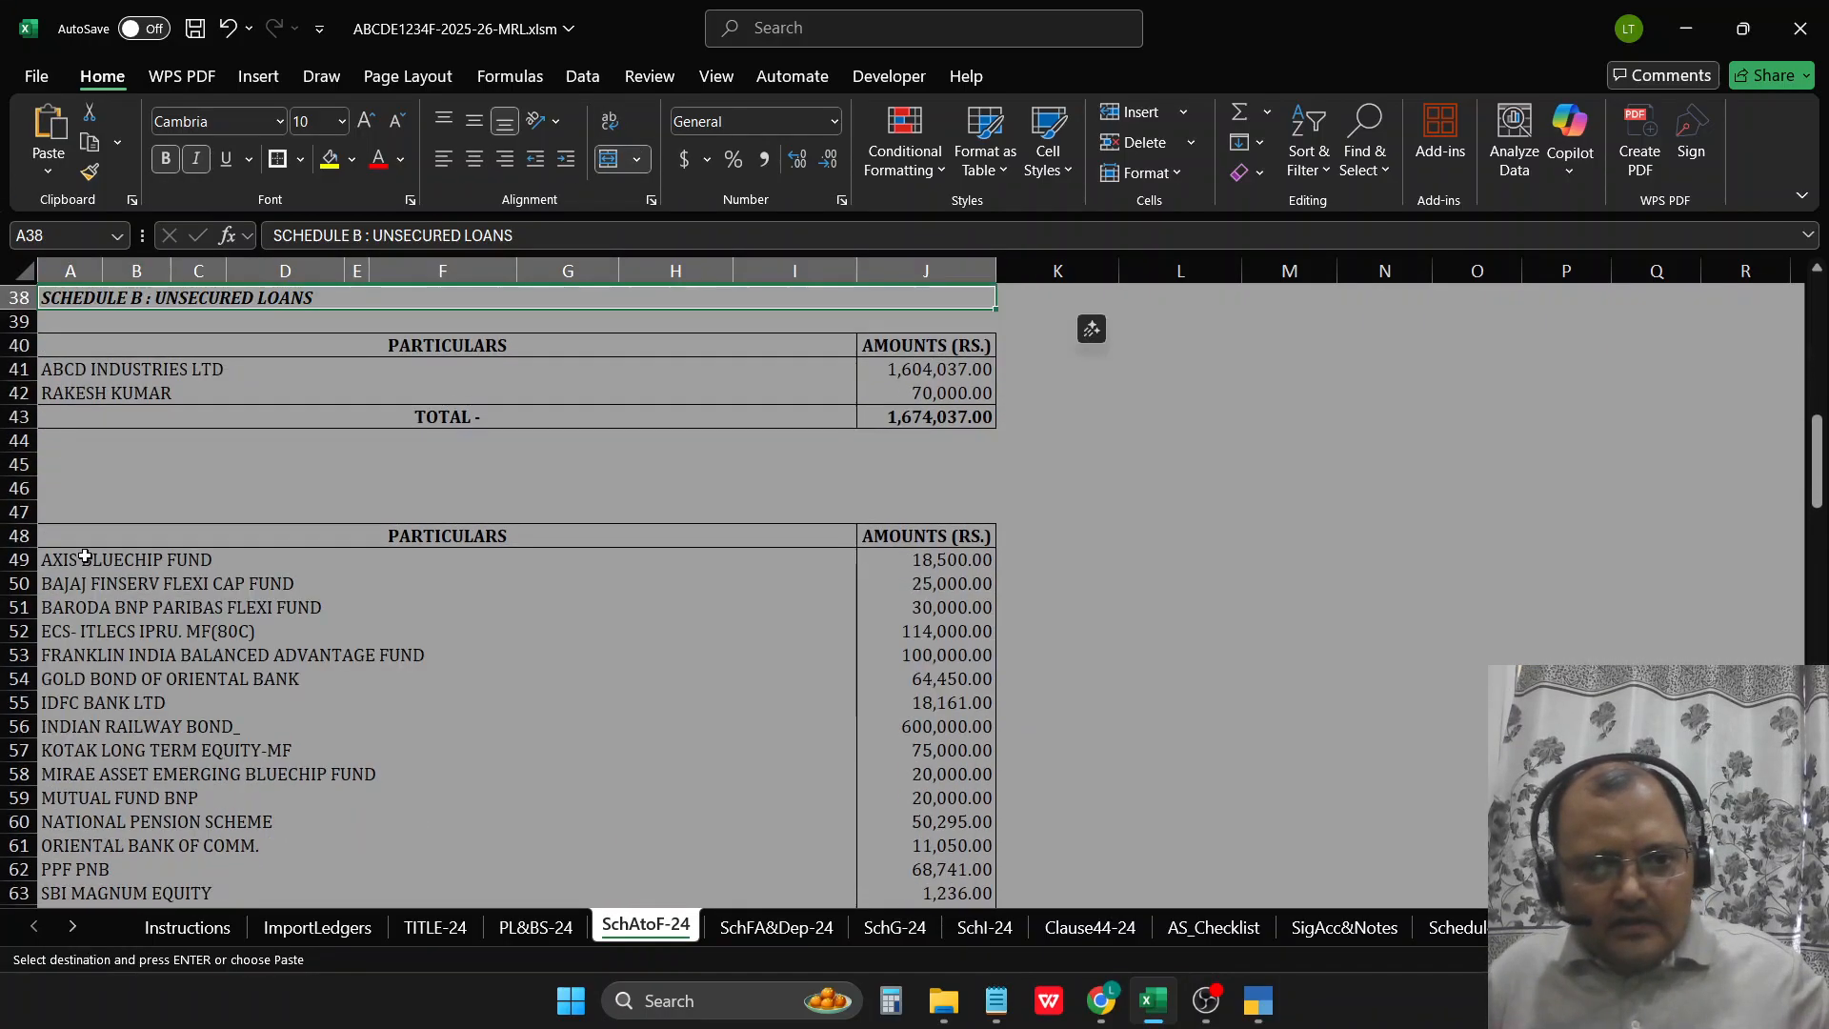
click(70, 488)
key(ctrl+v)
Step: Paste the copied schedule heading at A70, A88 and A98, above the remaining three tables
scroll(76, 496, down, 9)
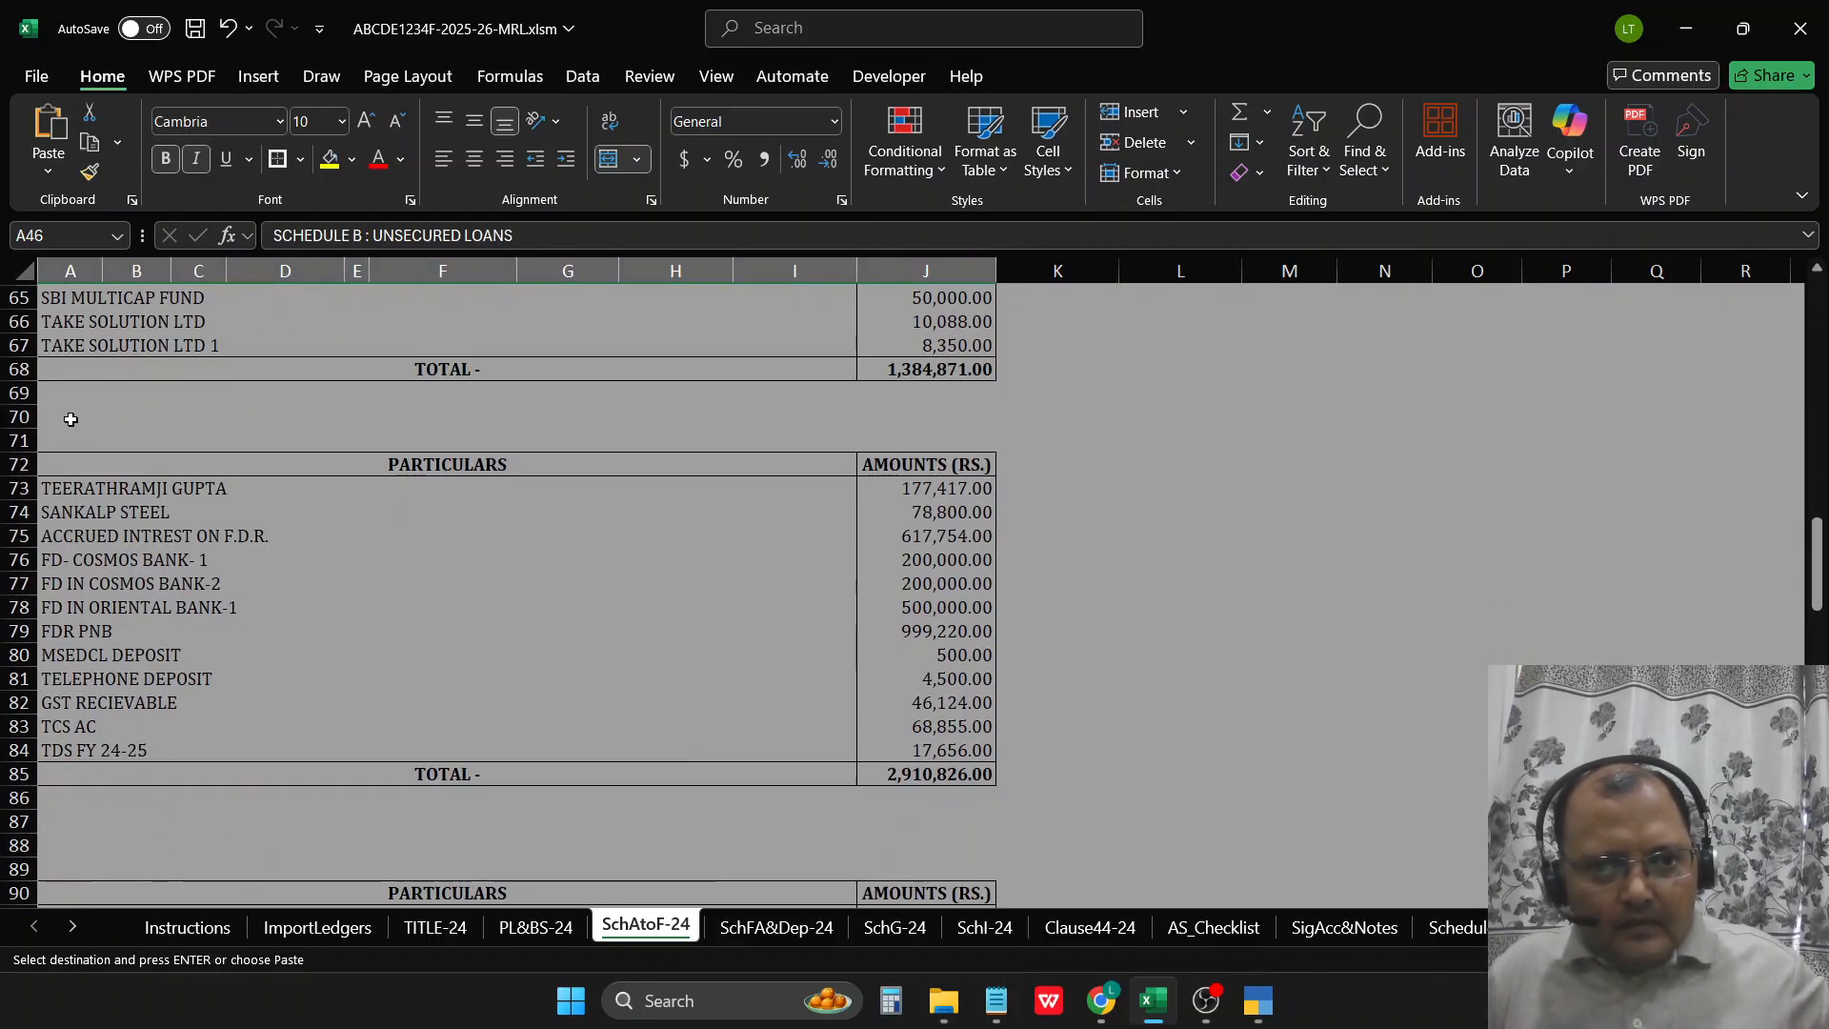
click(70, 420)
key(ctrl+v)
click(195, 533)
click(232, 680)
scroll(324, 665, down, 6)
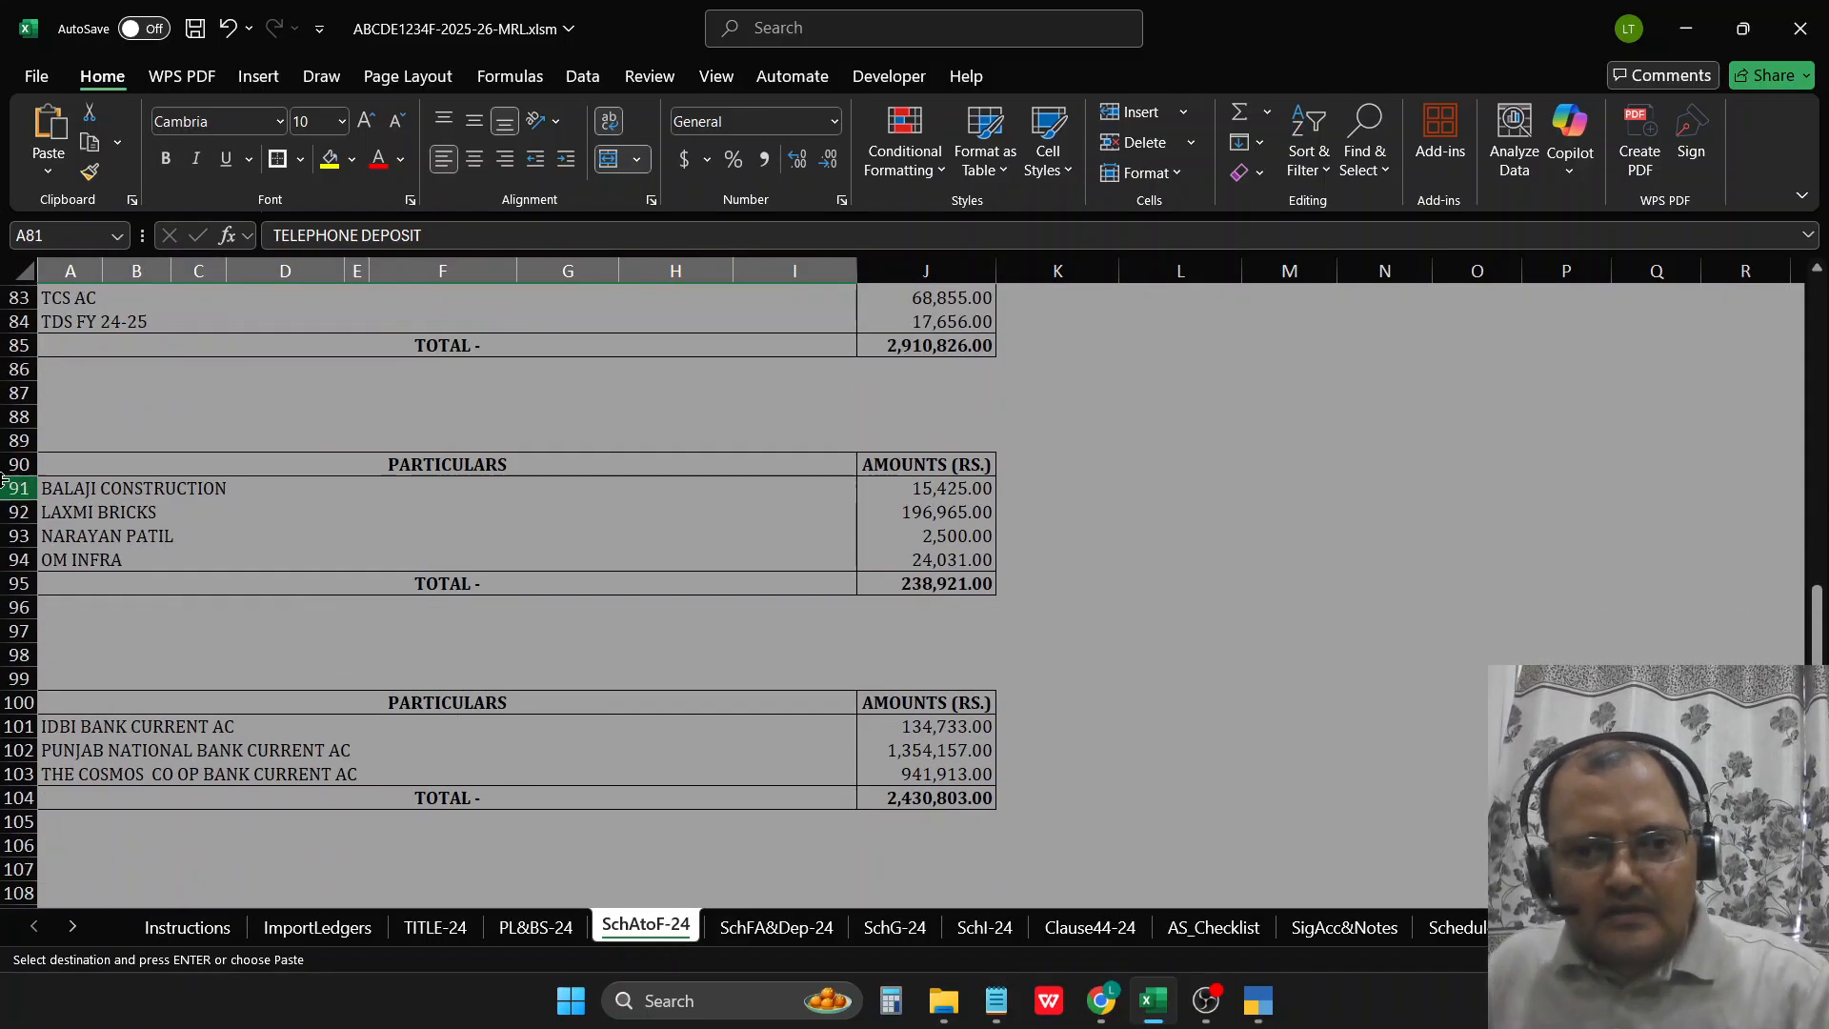
click(61, 421)
key(ctrl+v)
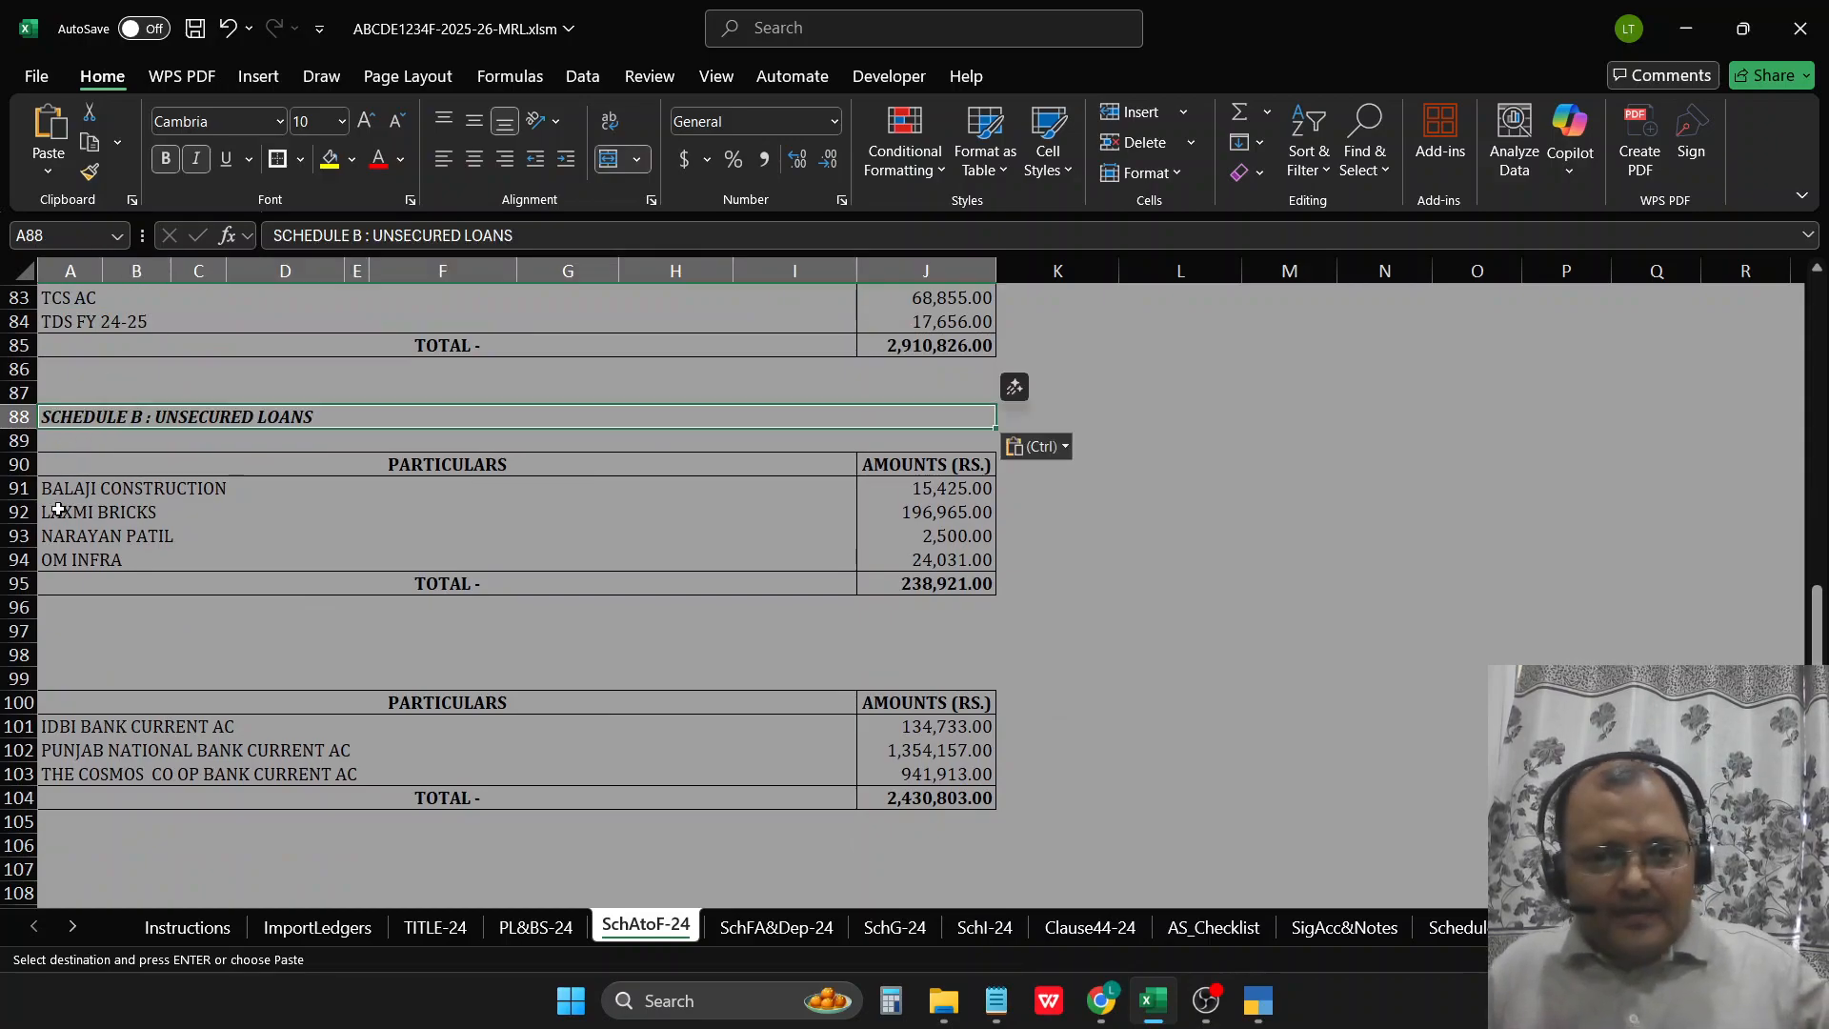
click(58, 661)
key(ctrl+v)
click(194, 790)
scroll(270, 811, down, 1)
click(270, 811)
Step: Review the SchFA&Dep-24, SchG-24, SchI-24 and Clause44-24 sheets, including the accounting notes, audit responsibilities and Clause 44 figures
click(776, 927)
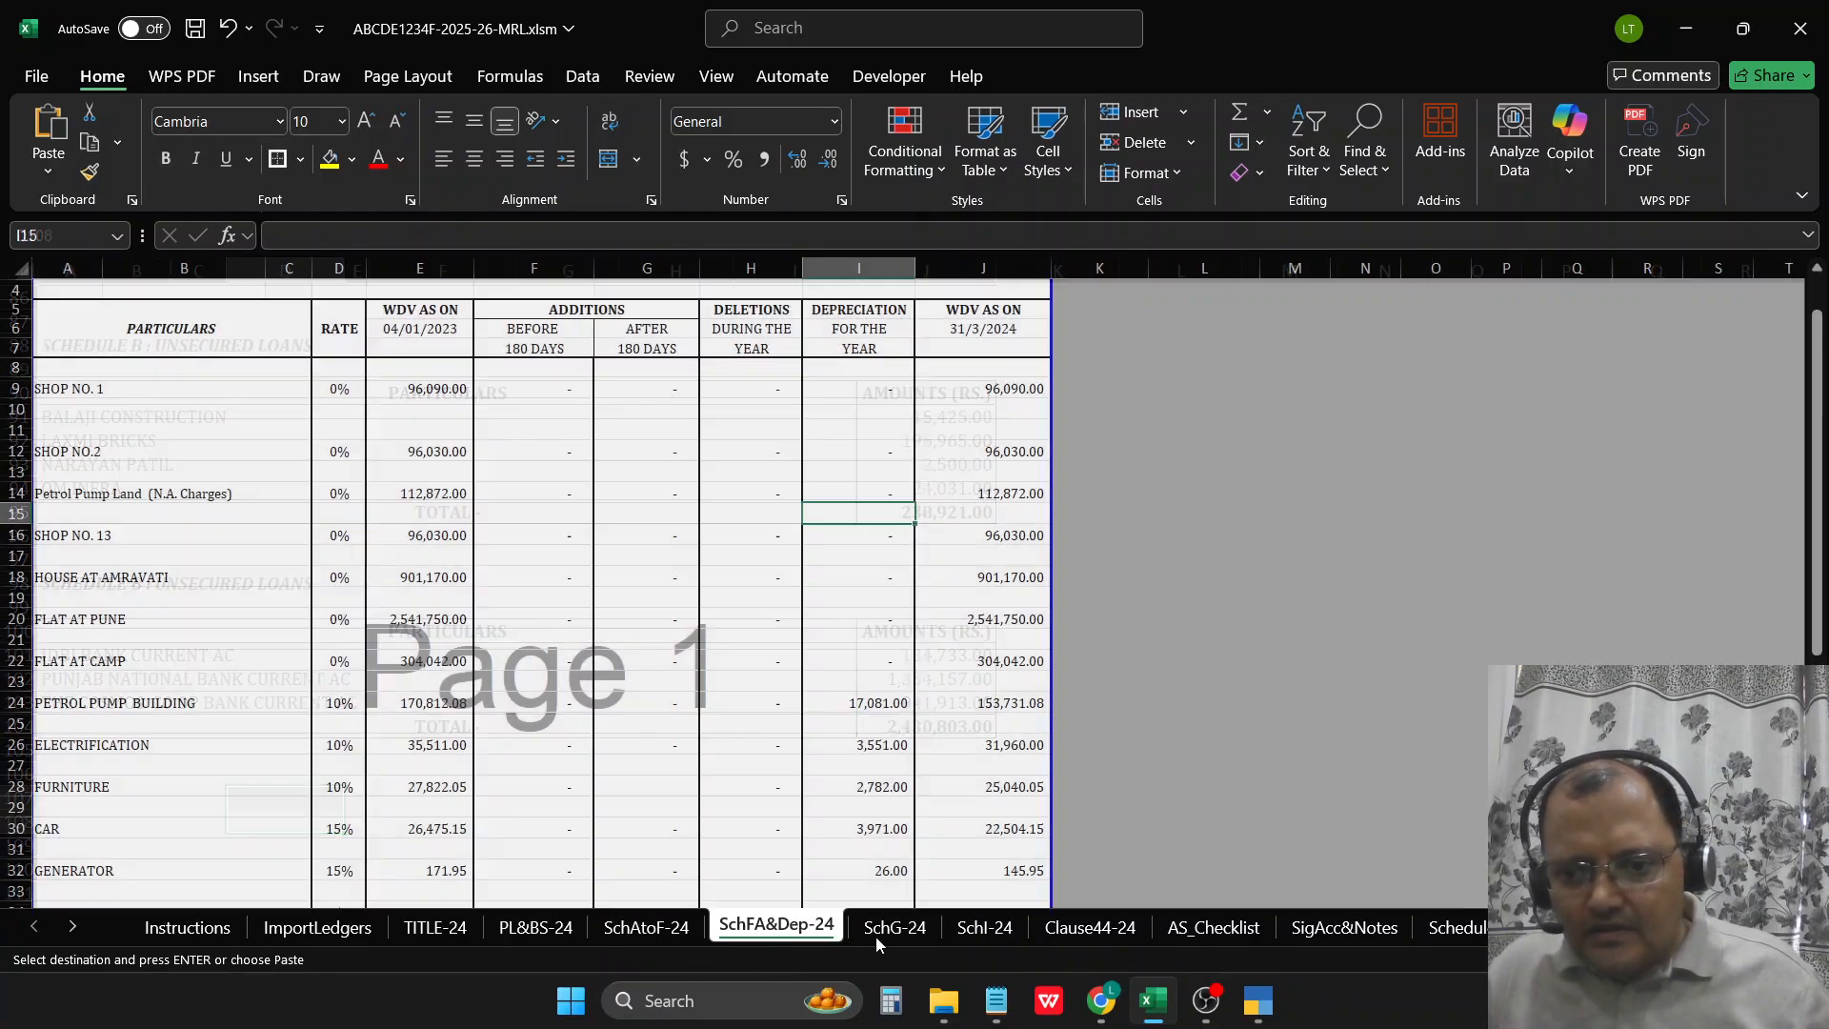
click(900, 926)
scroll(926, 902, down, 7)
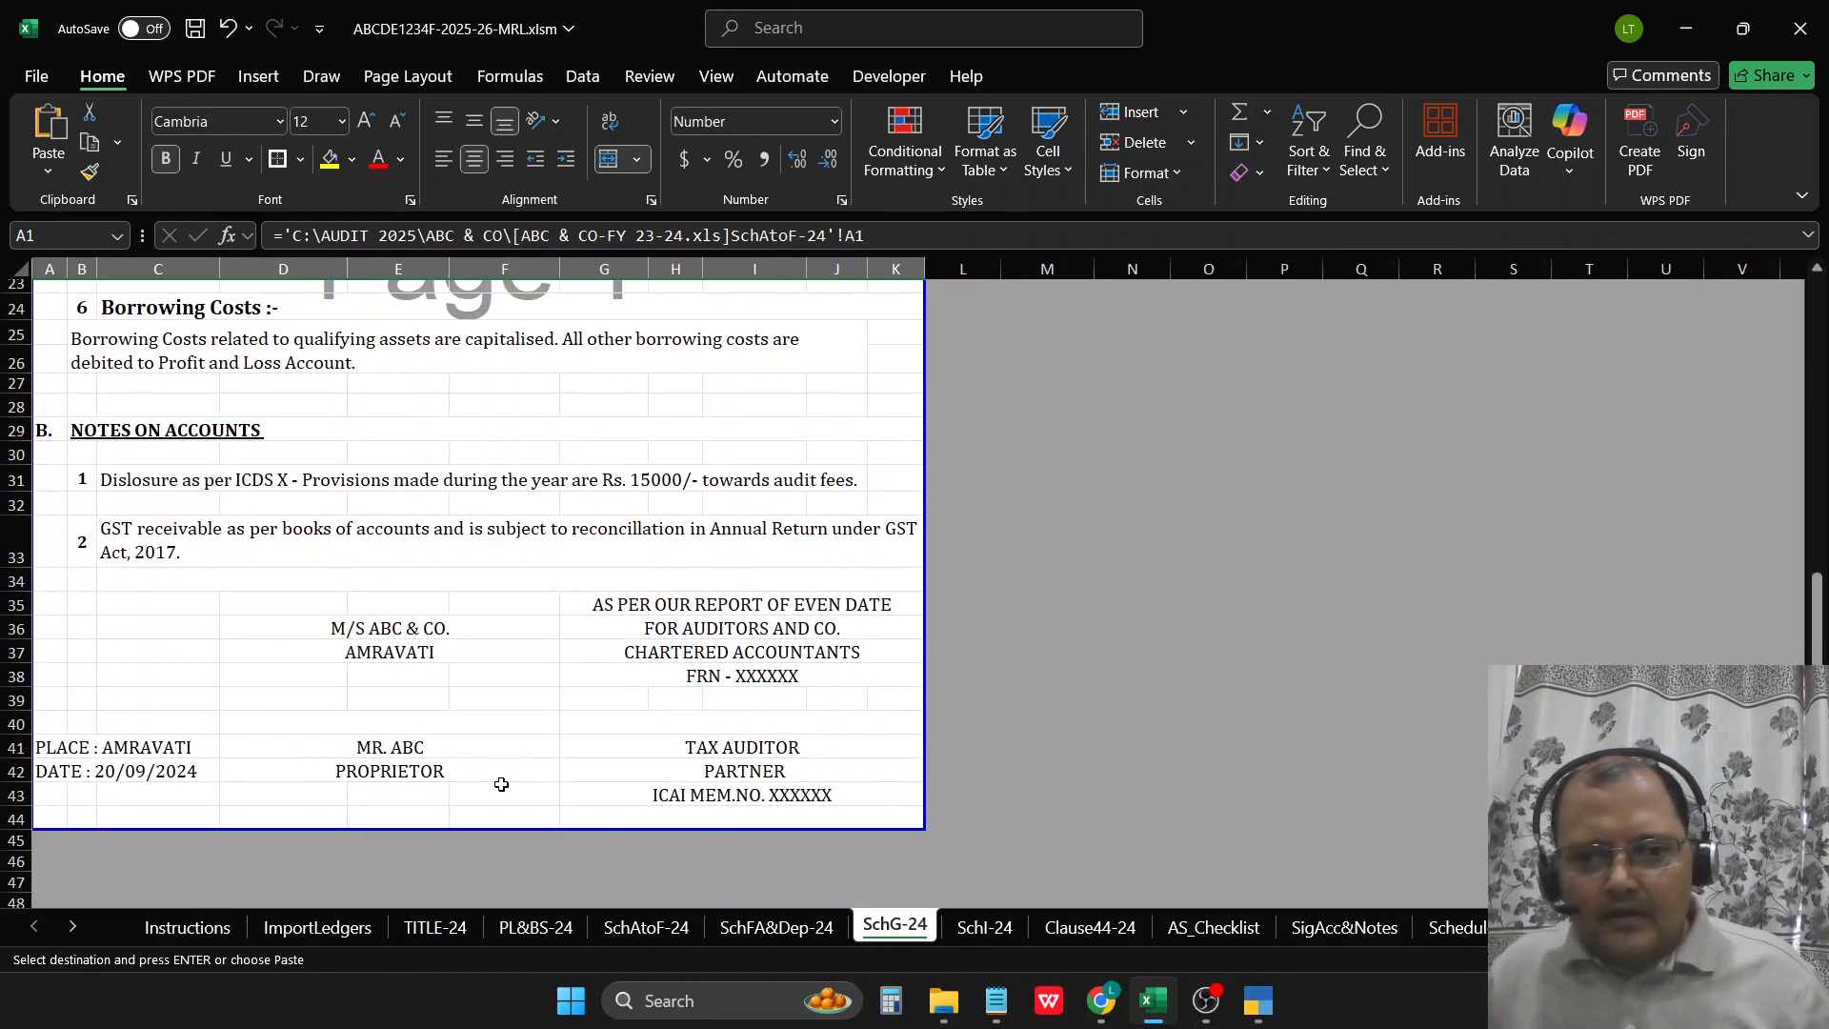
click(984, 926)
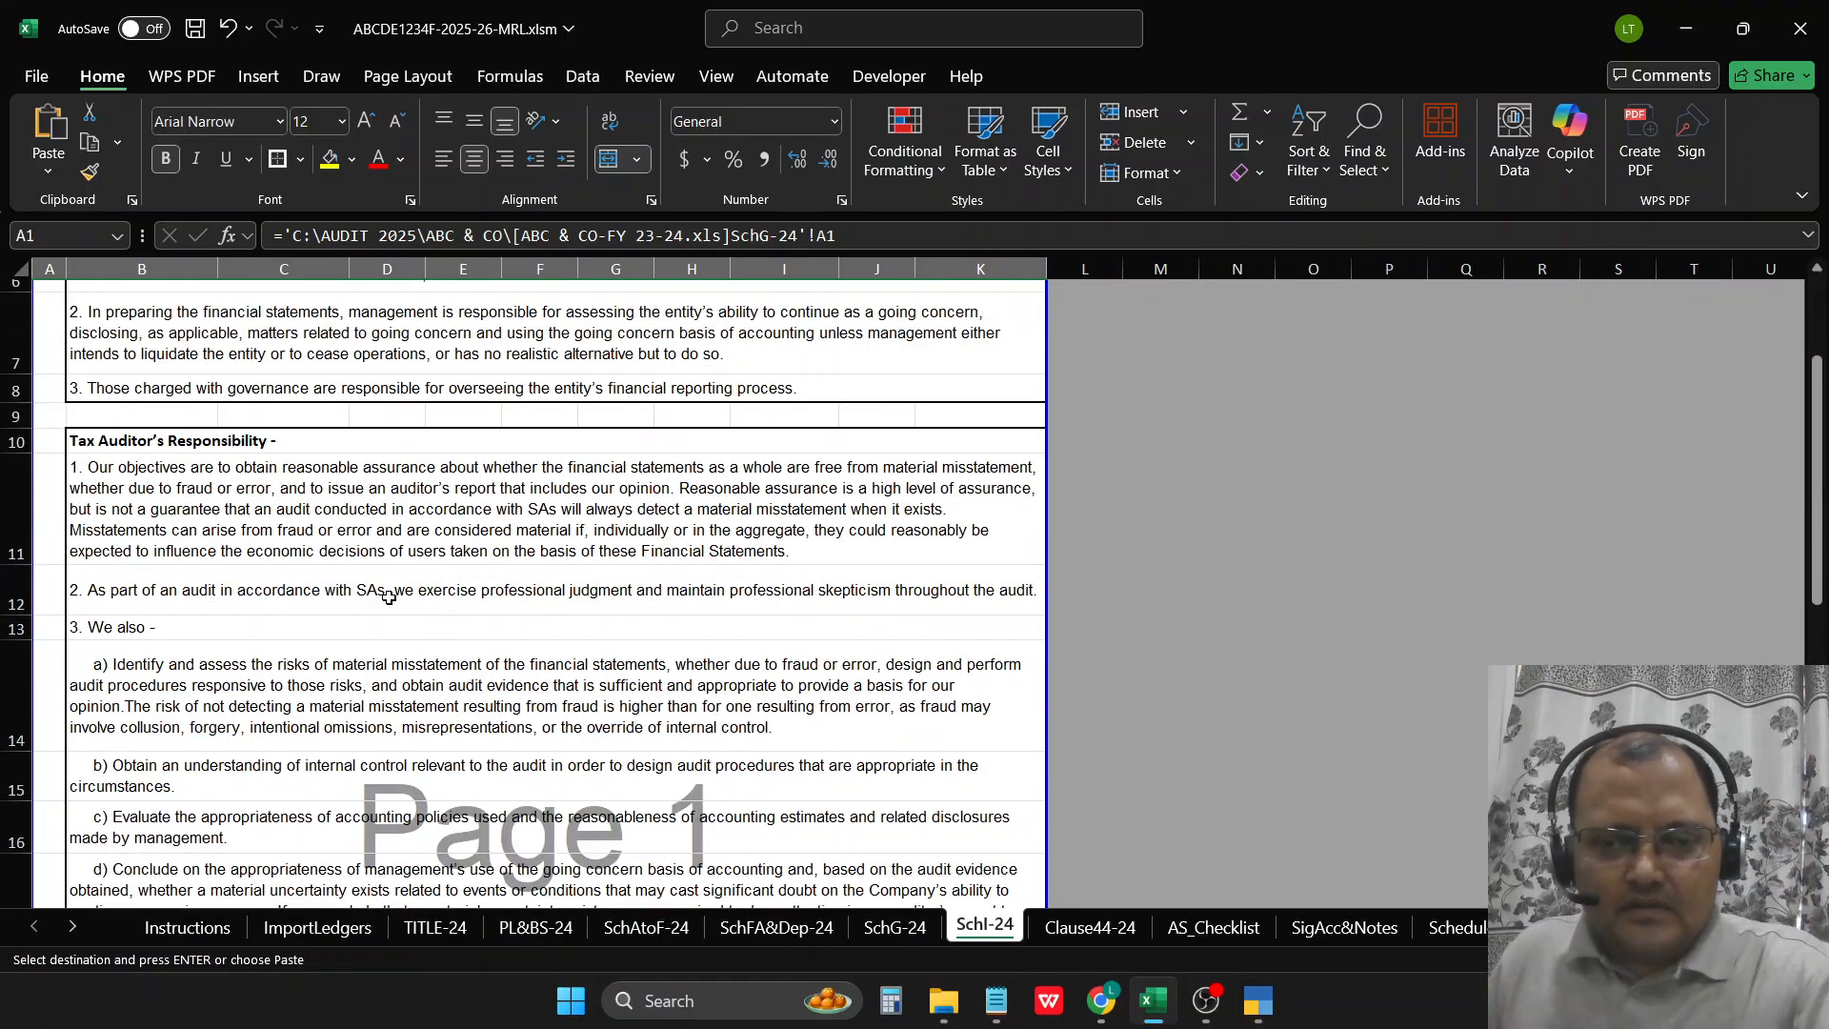
click(578, 411)
click(550, 538)
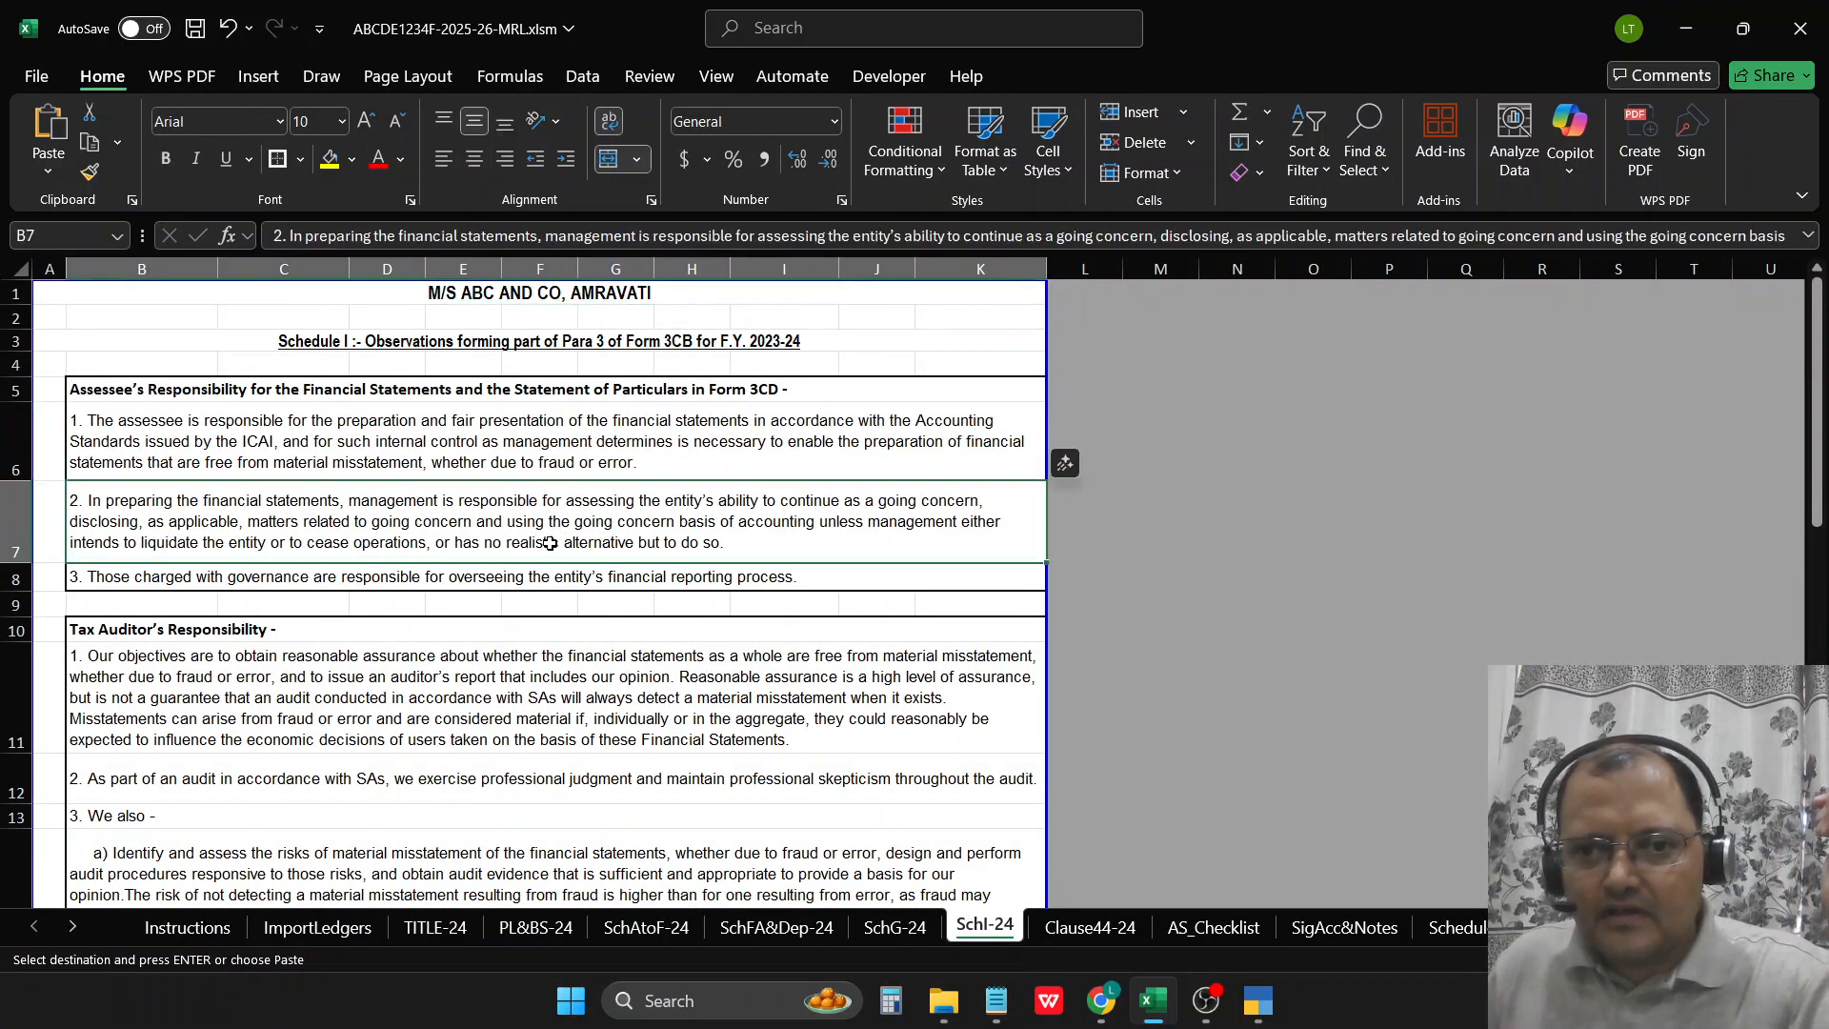
click(575, 645)
click(571, 814)
scroll(838, 800, down, 2)
scroll(861, 821, up, 2)
click(381, 734)
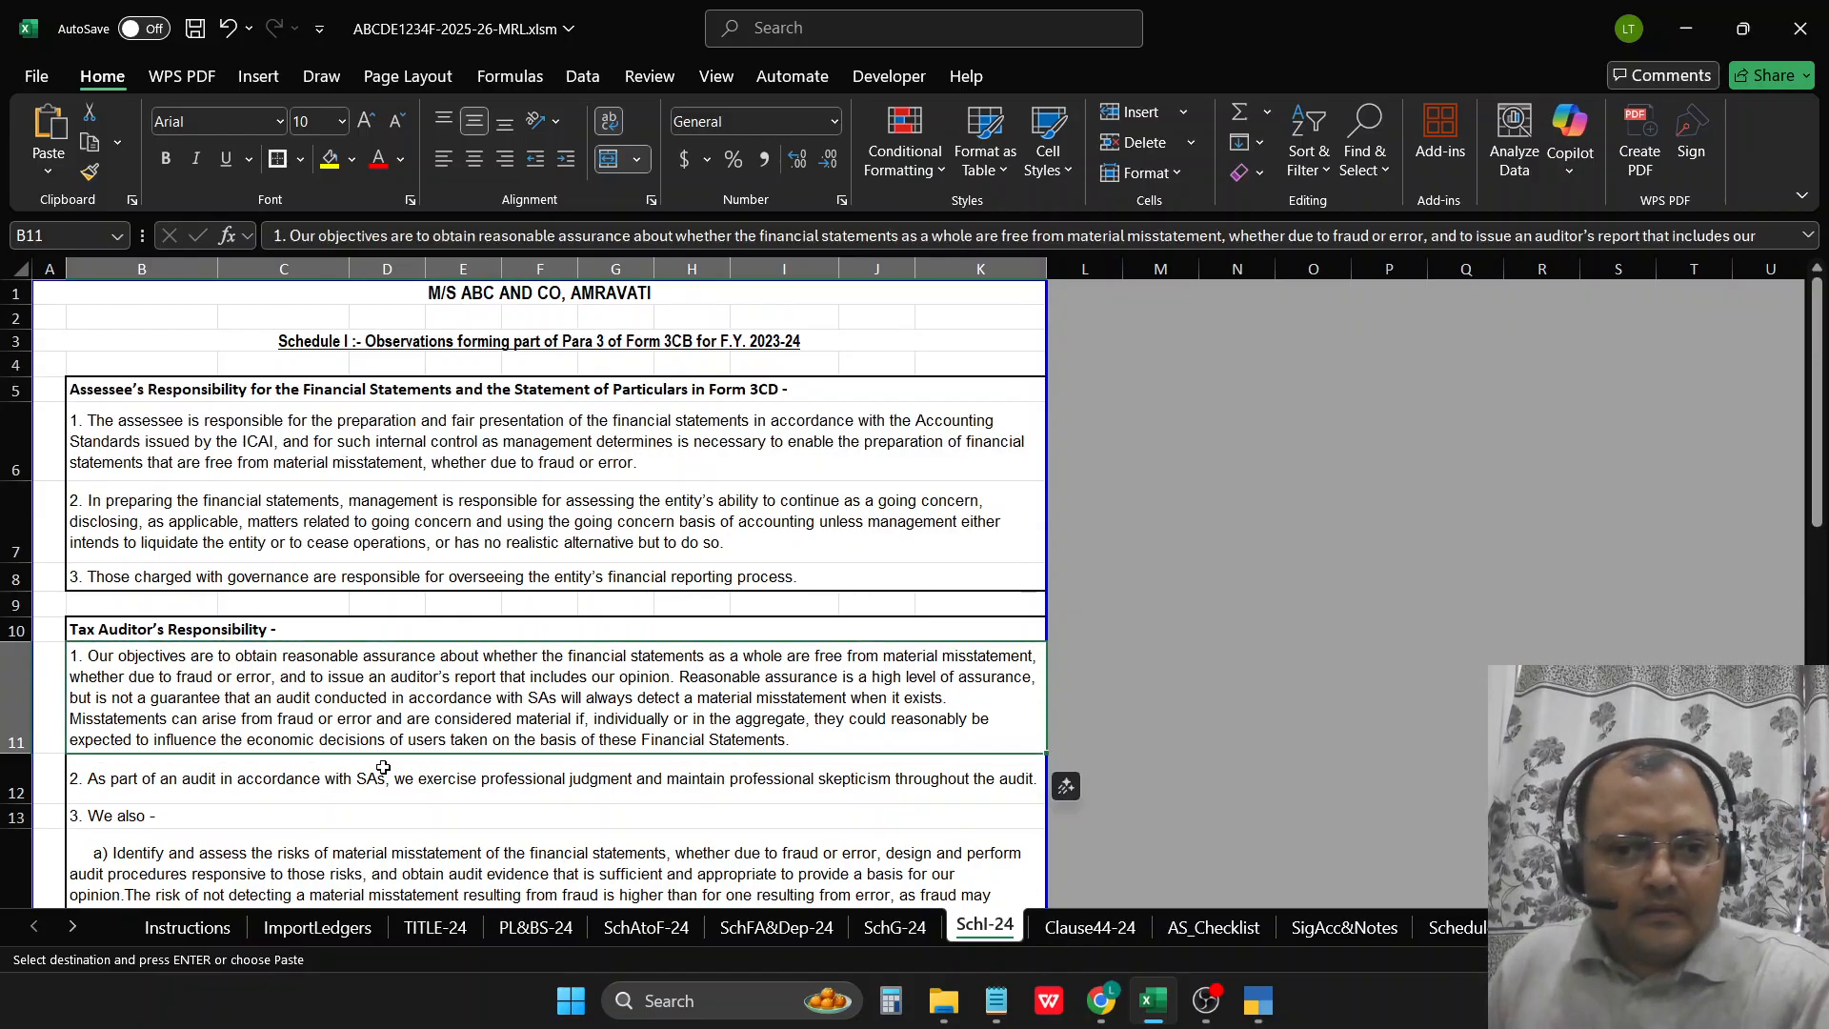
click(1090, 926)
click(335, 773)
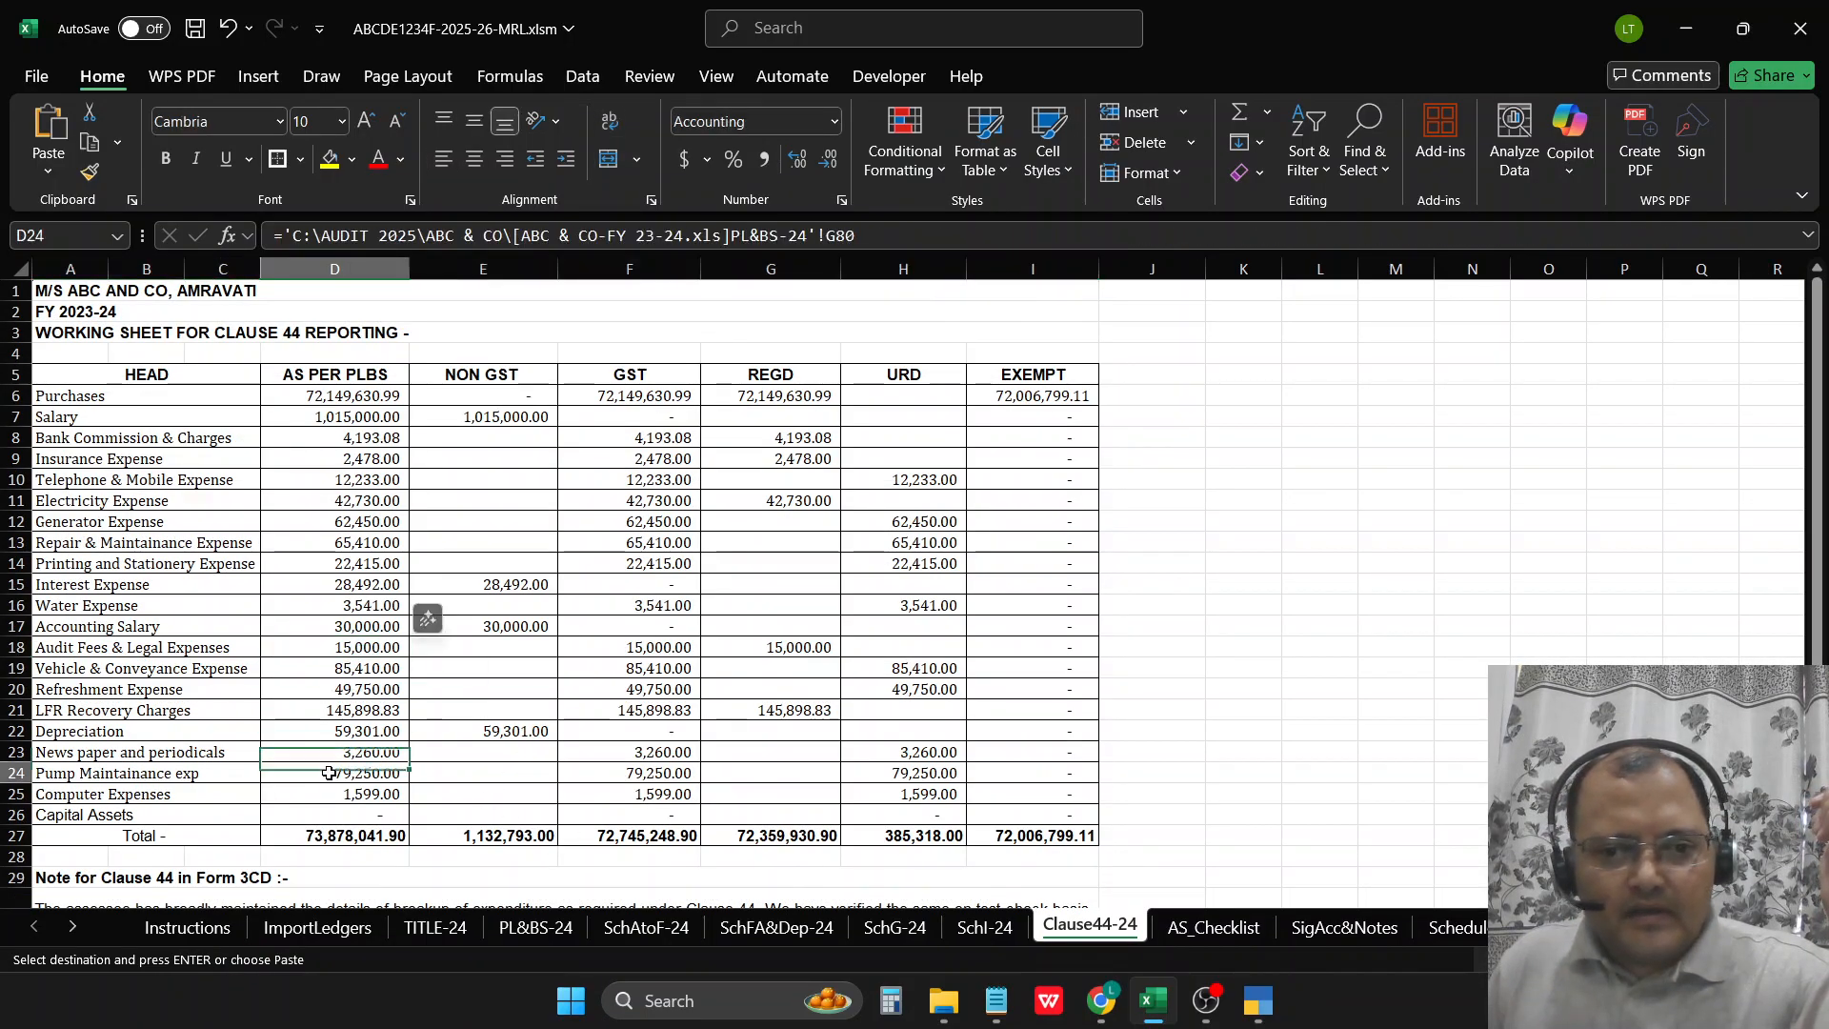
Step: Review the TITLE-24 report title and the balance sheet and profit and loss account on PL&BS-24
click(447, 926)
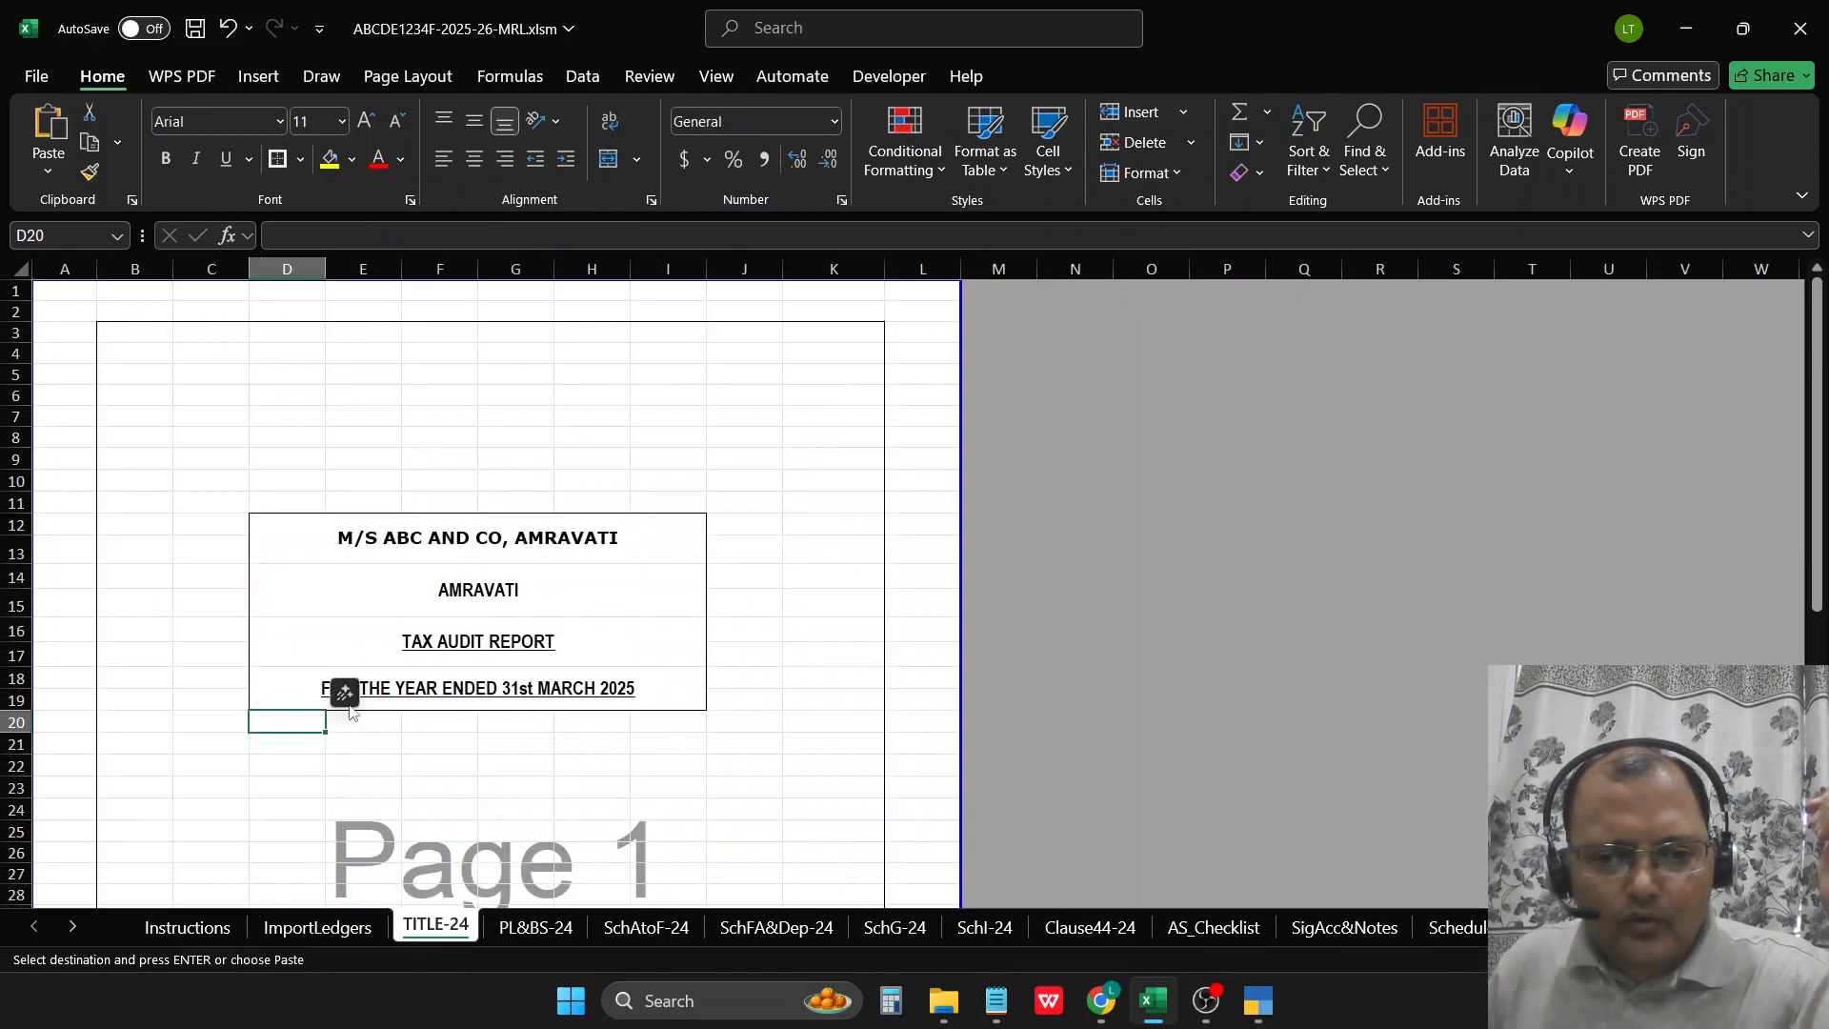
click(459, 525)
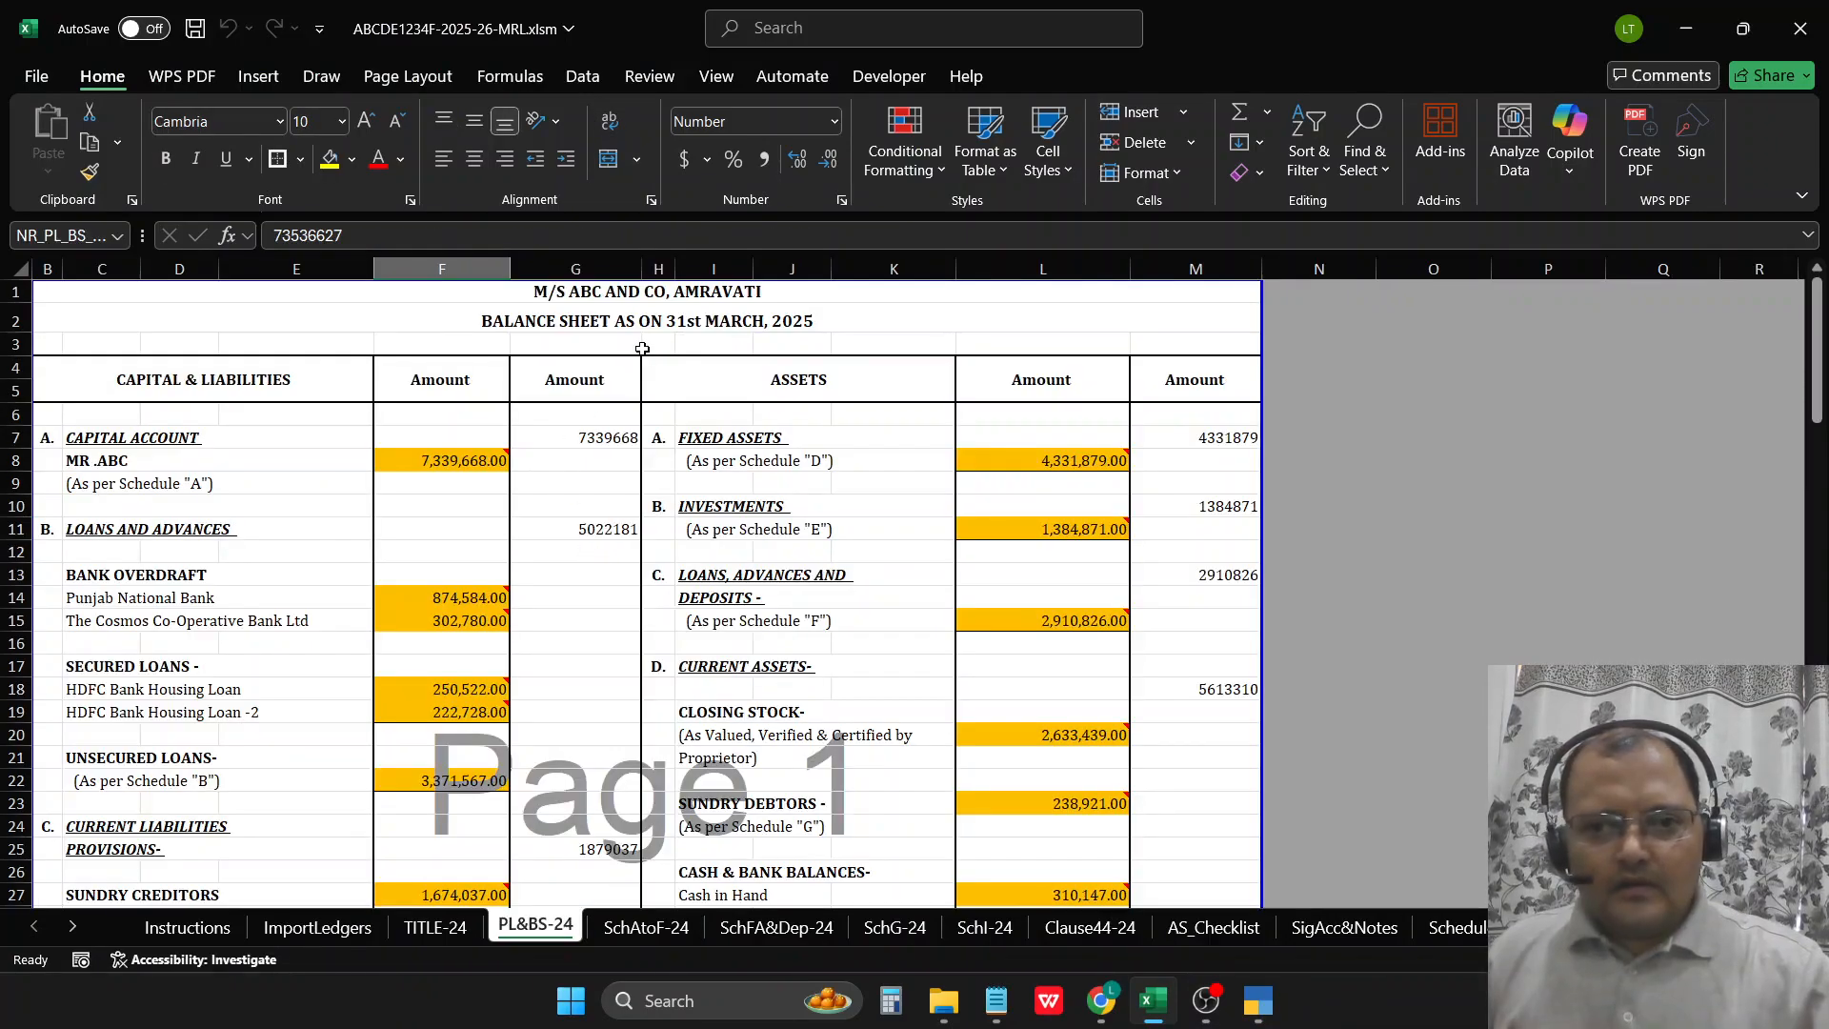
click(634, 290)
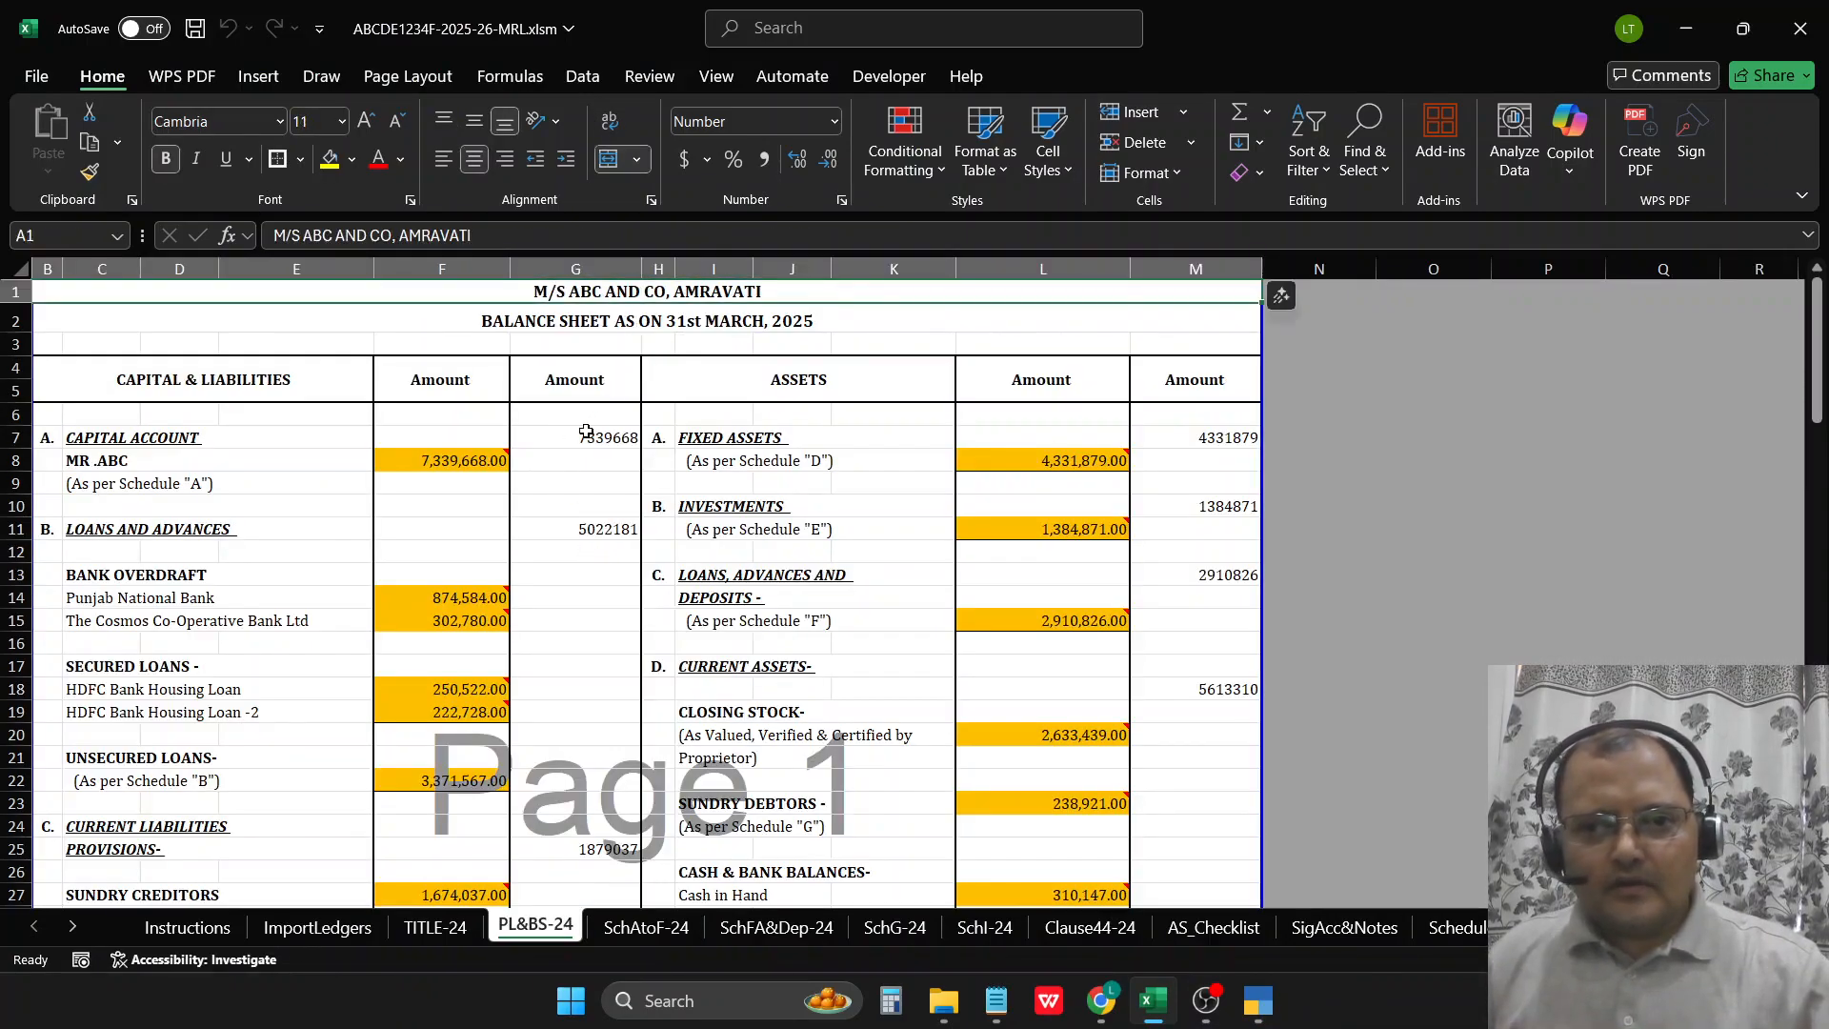
scroll(585, 429, down, 3)
scroll(621, 598, up, 3)
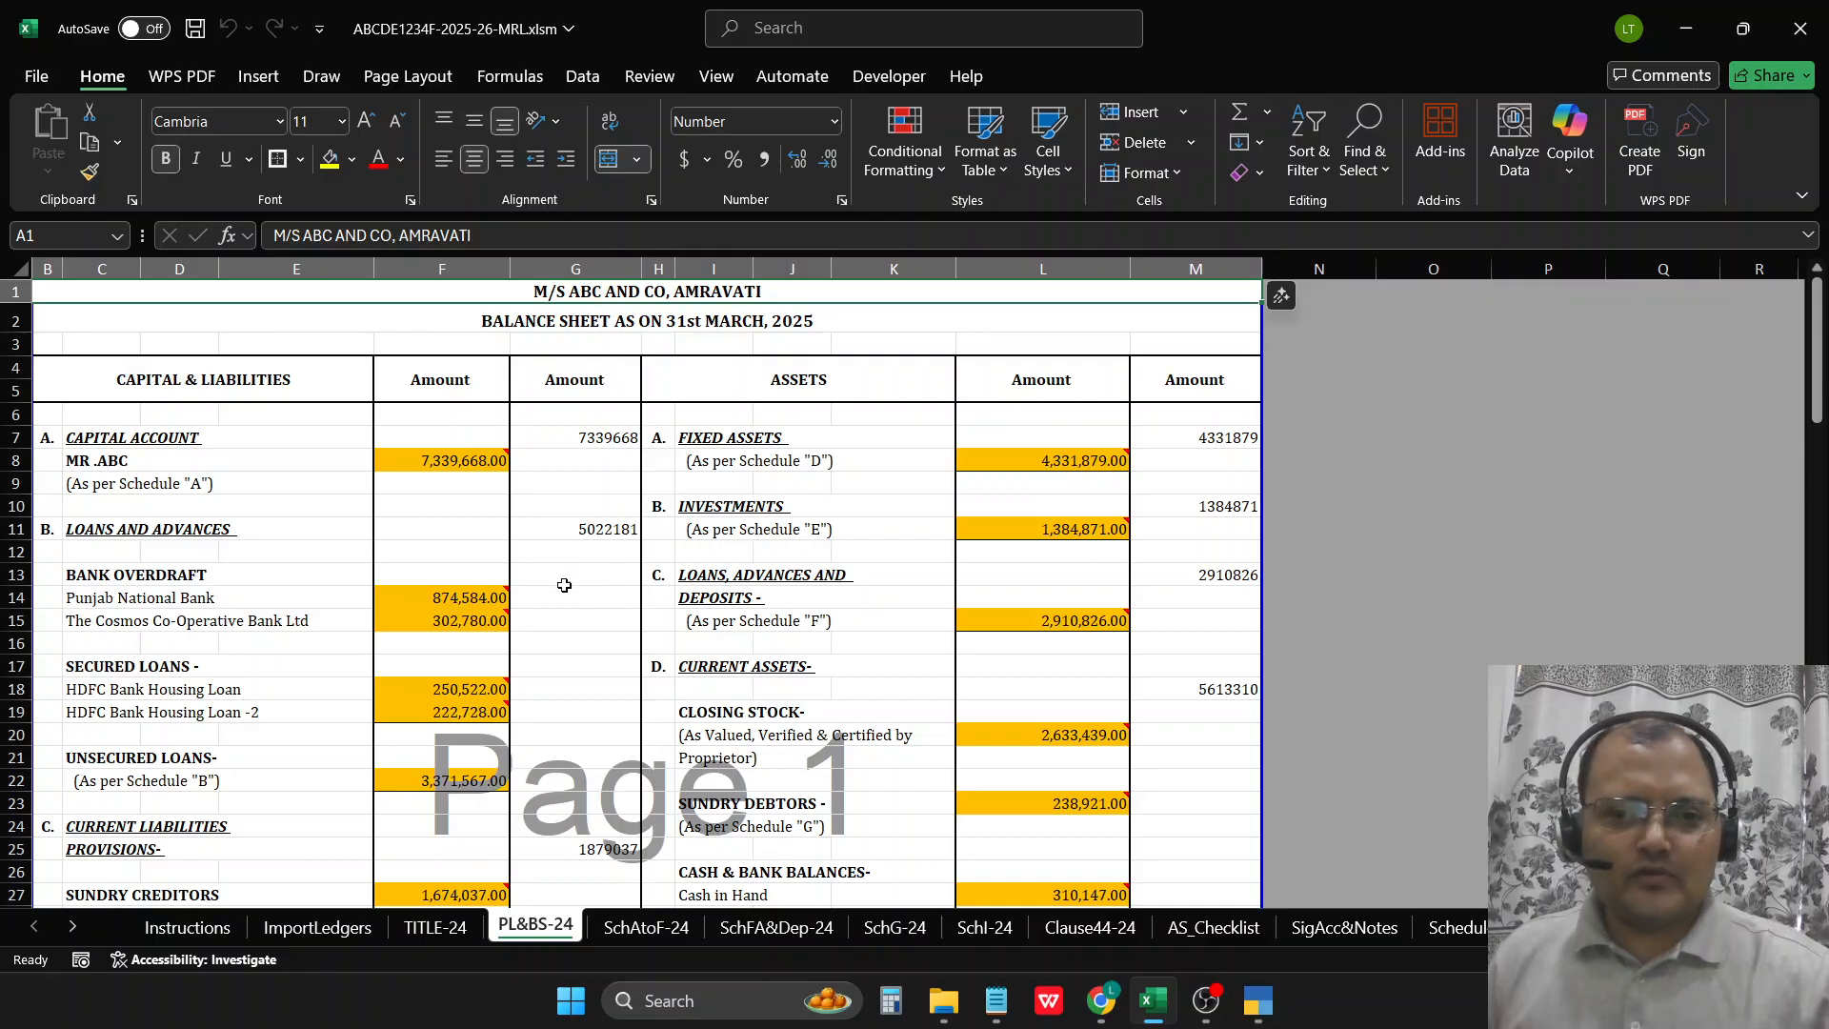
scroll(566, 601, down, 1)
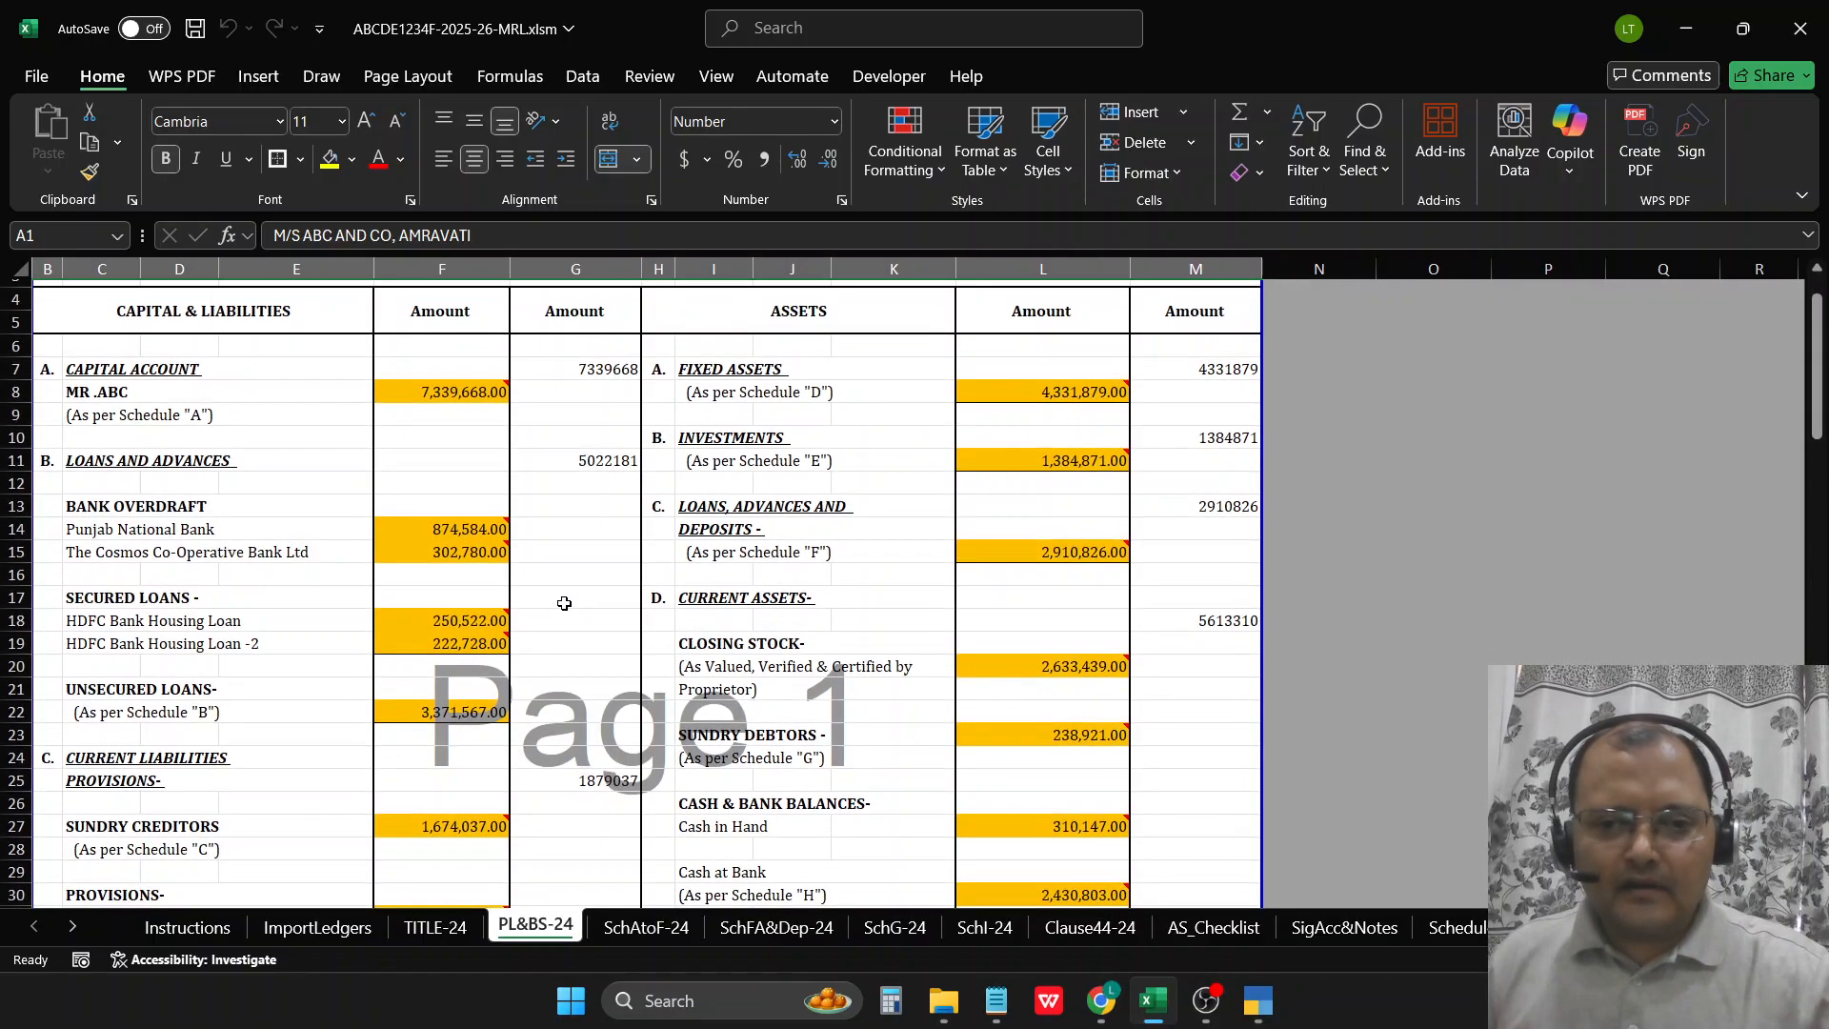
scroll(566, 607, down, 3)
scroll(566, 609, up, 3)
scroll(572, 614, up, 1)
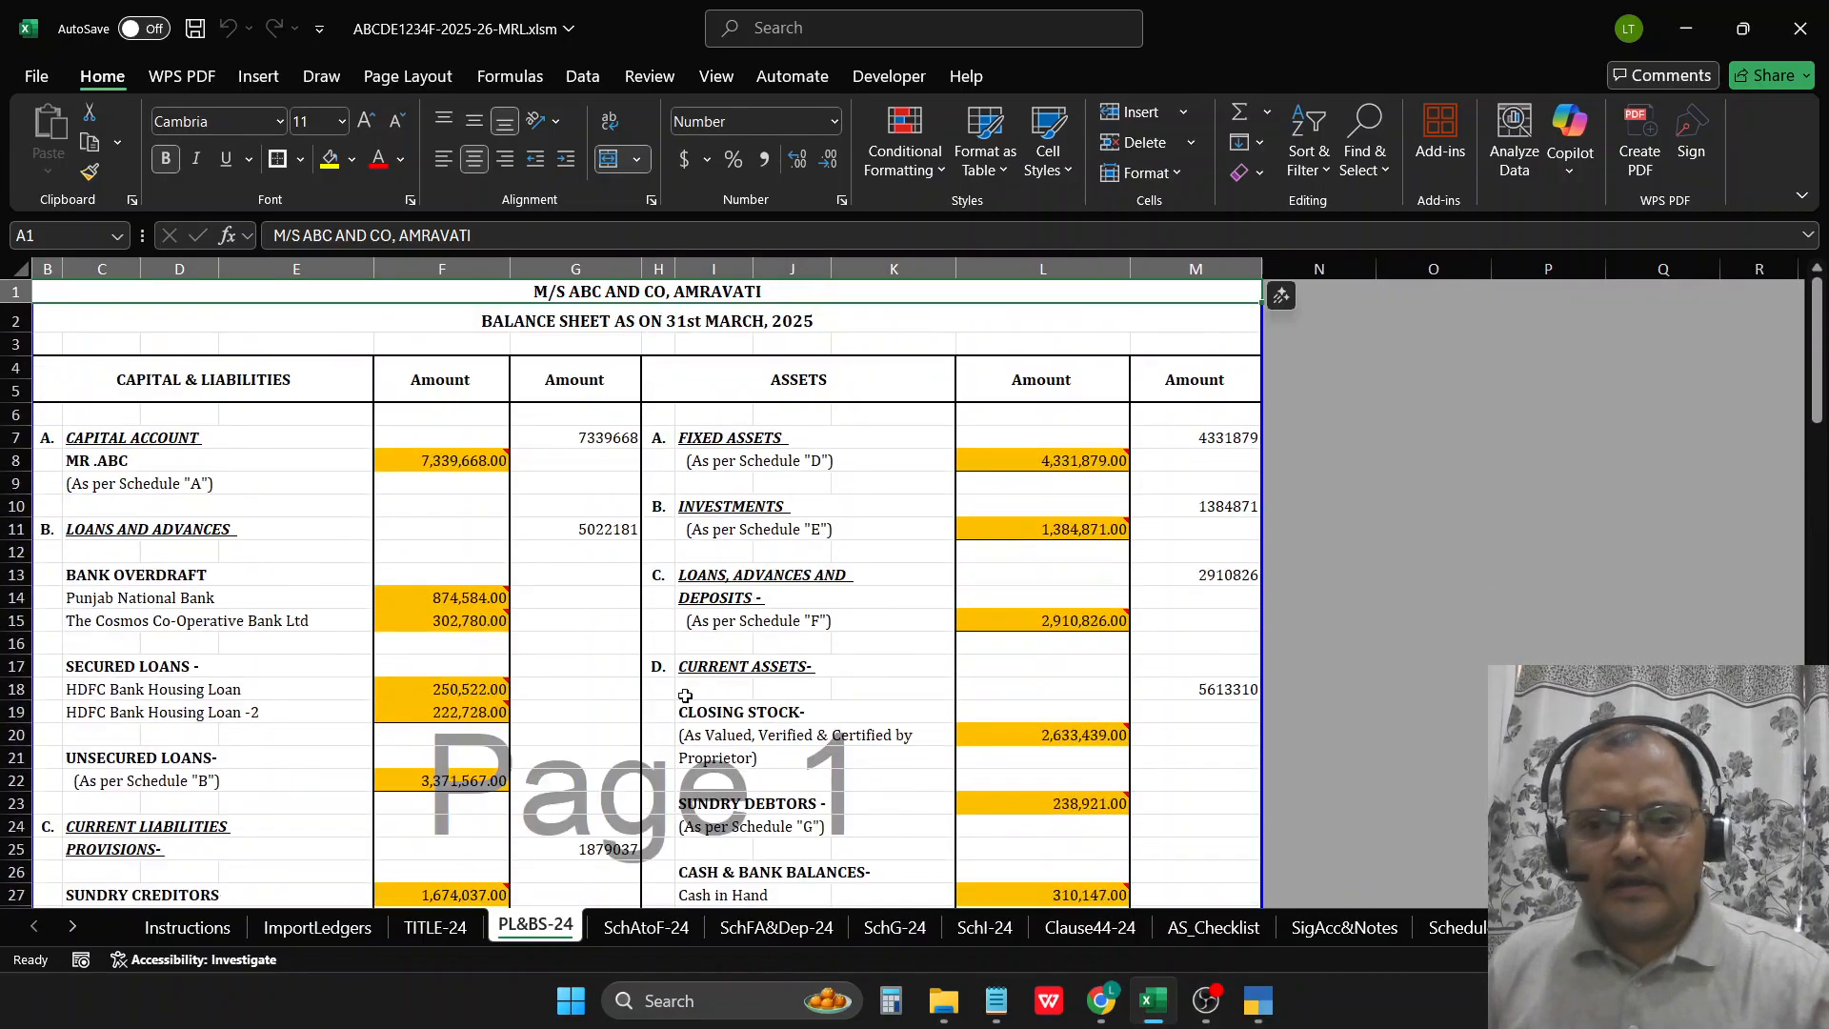
scroll(767, 642, down, 4)
scroll(766, 642, down, 20)
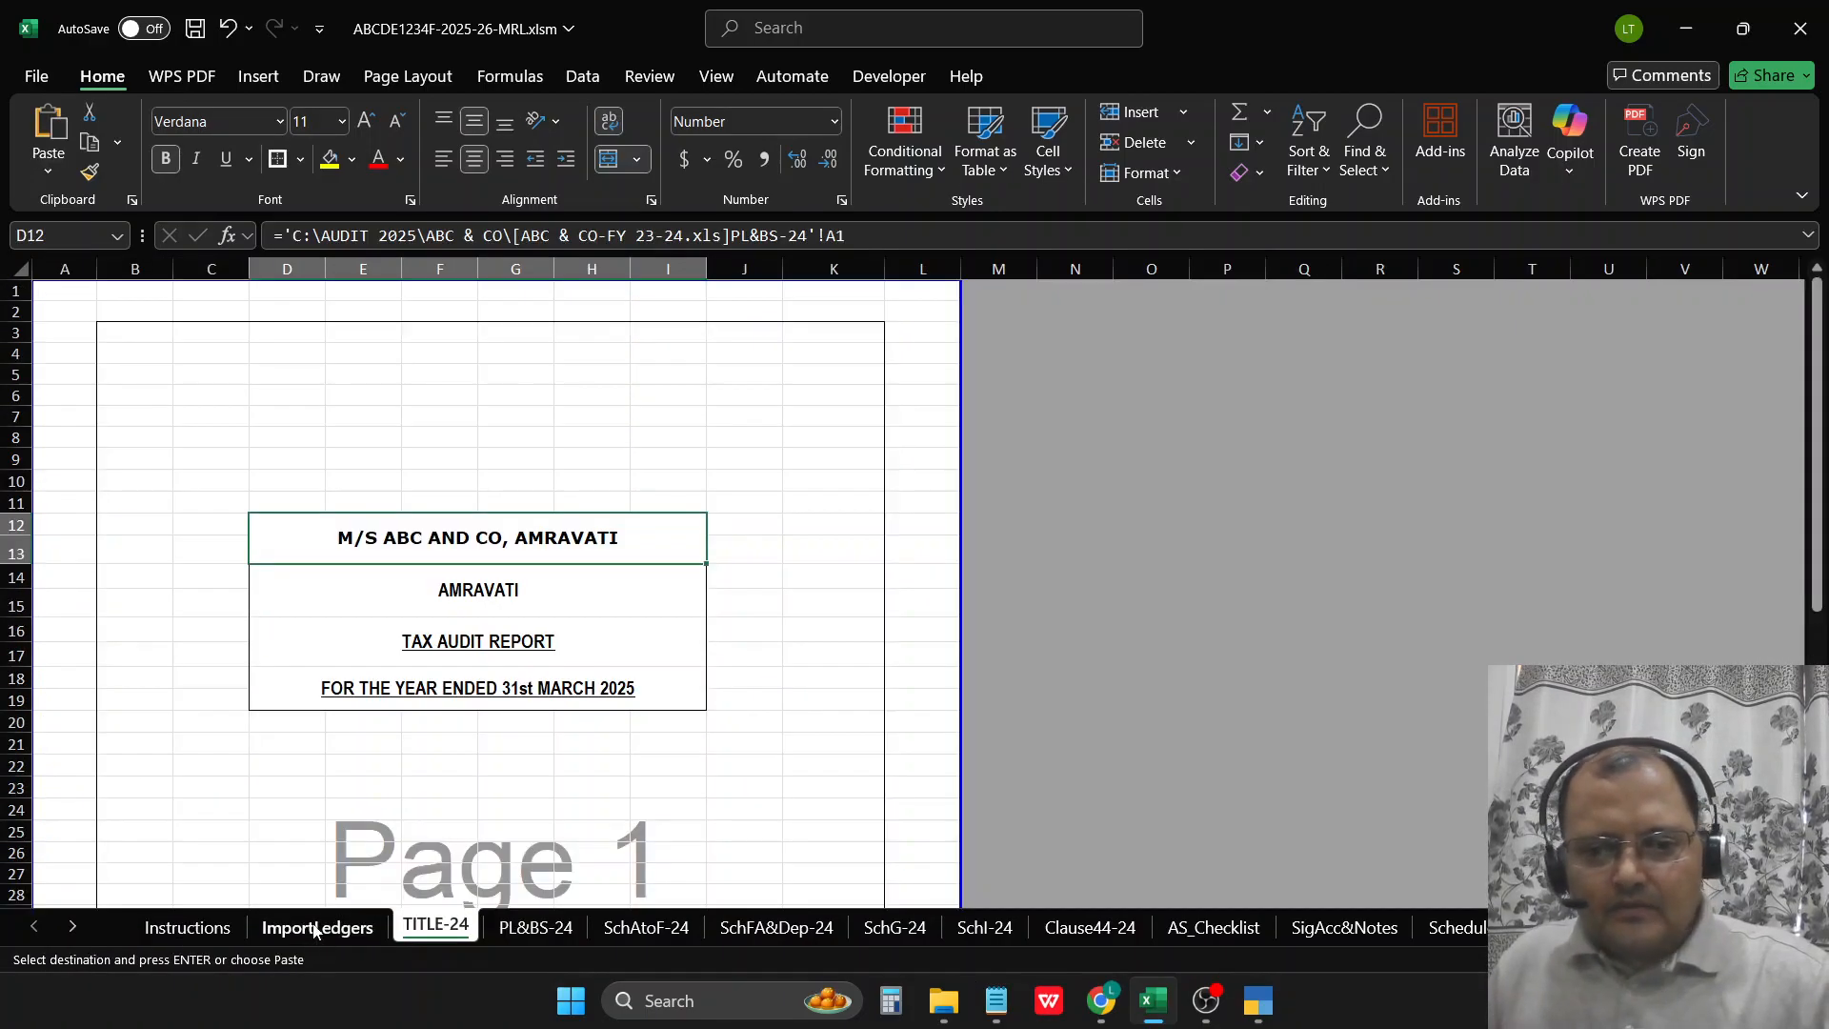
Step: Hard reset the ImportLedgers sheet to a clean slate, confirming the release of the mapped ledger data
click(314, 928)
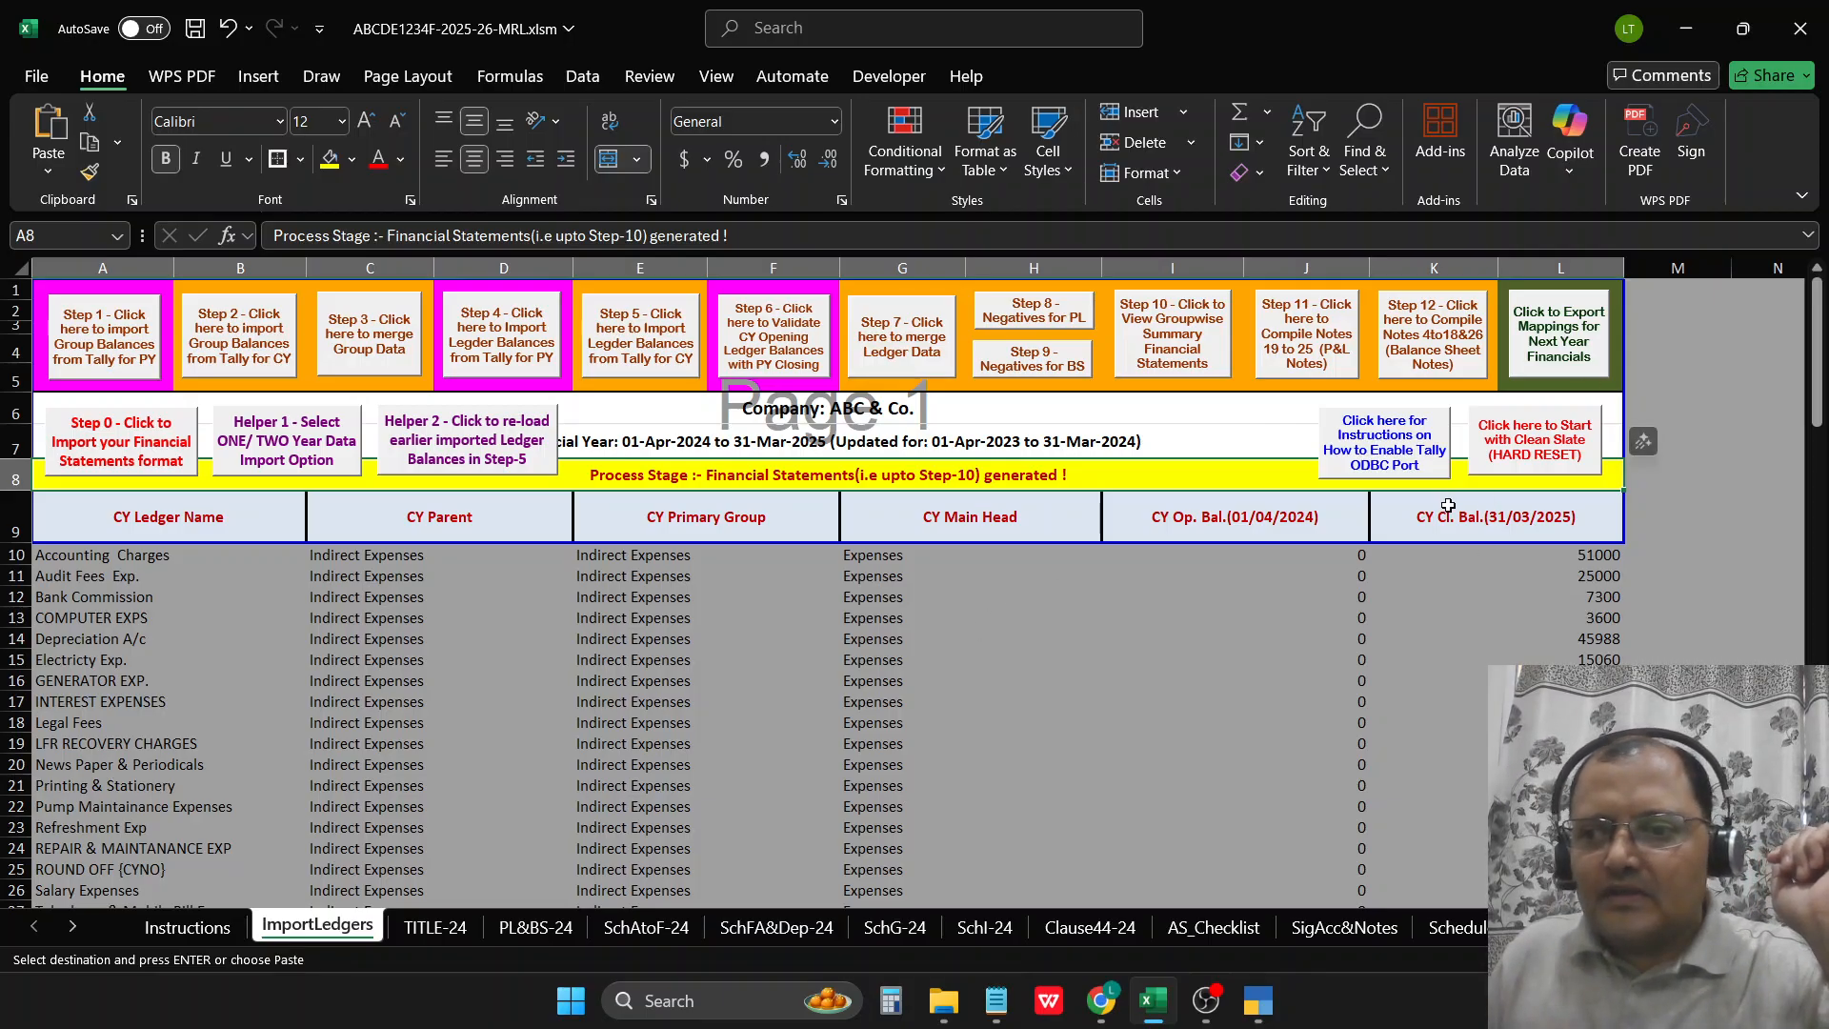
click(1537, 439)
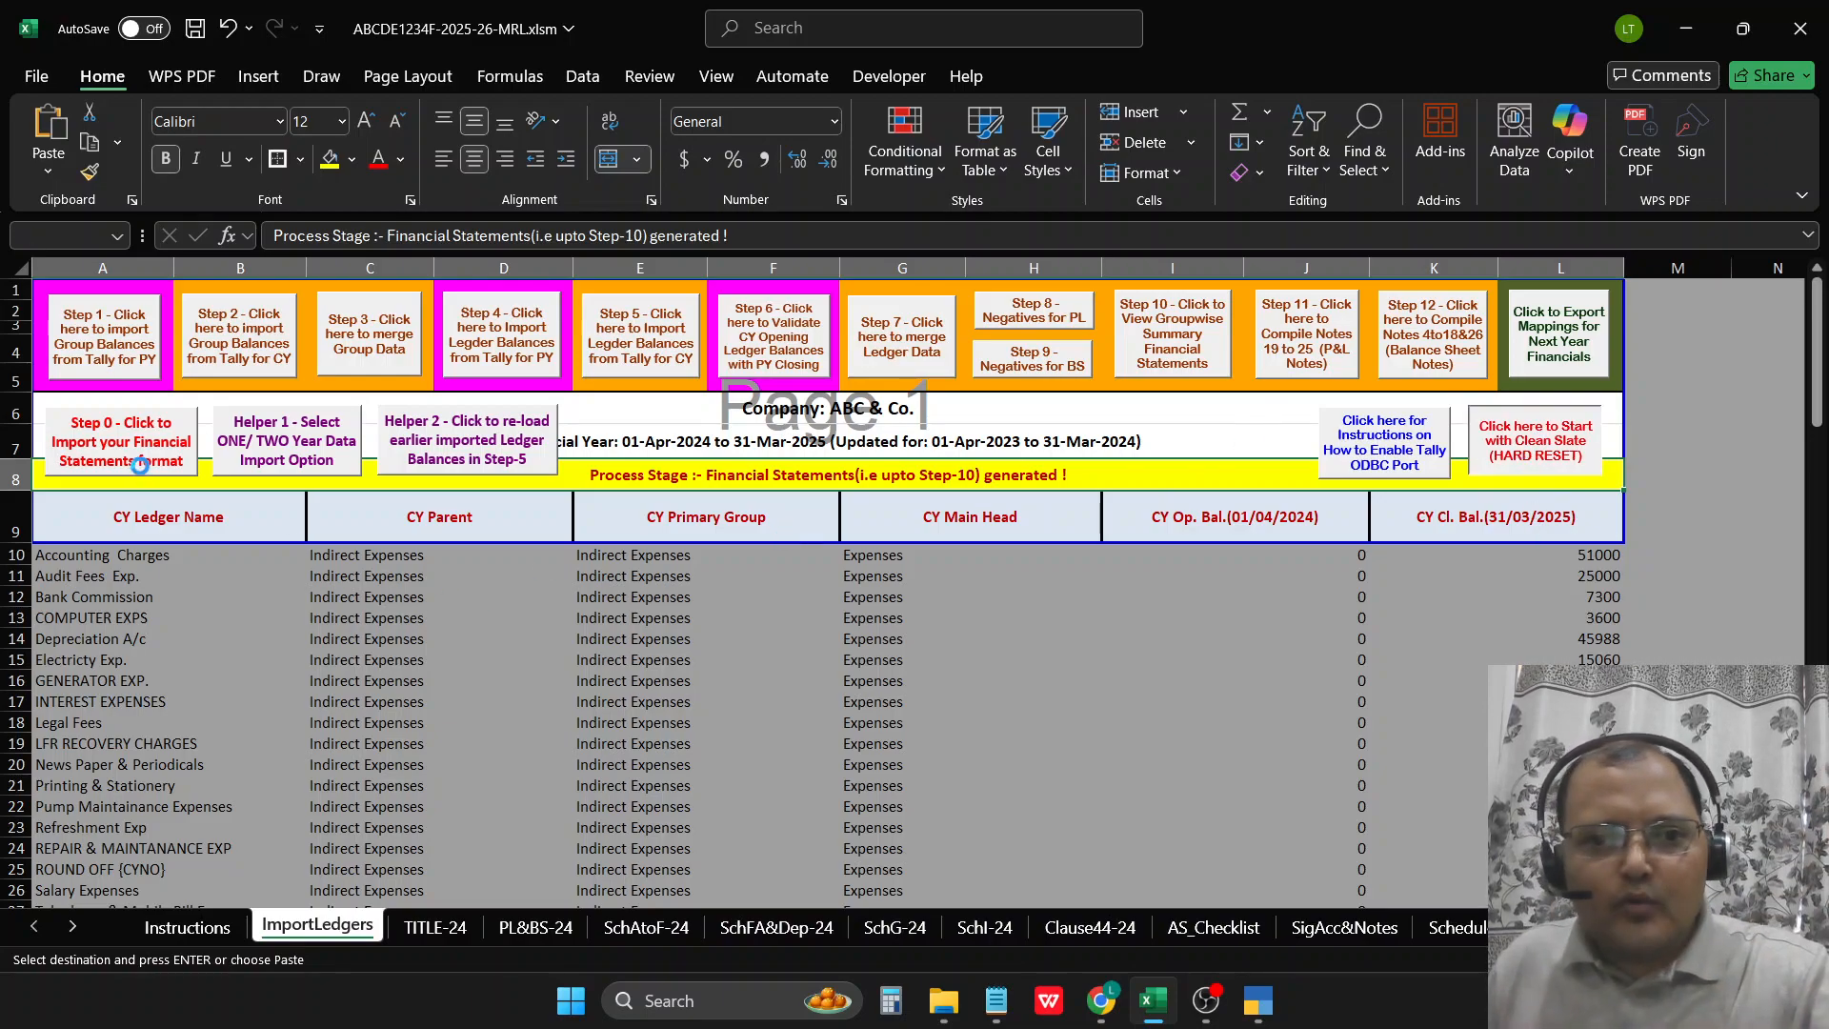
click(138, 465)
click(1017, 596)
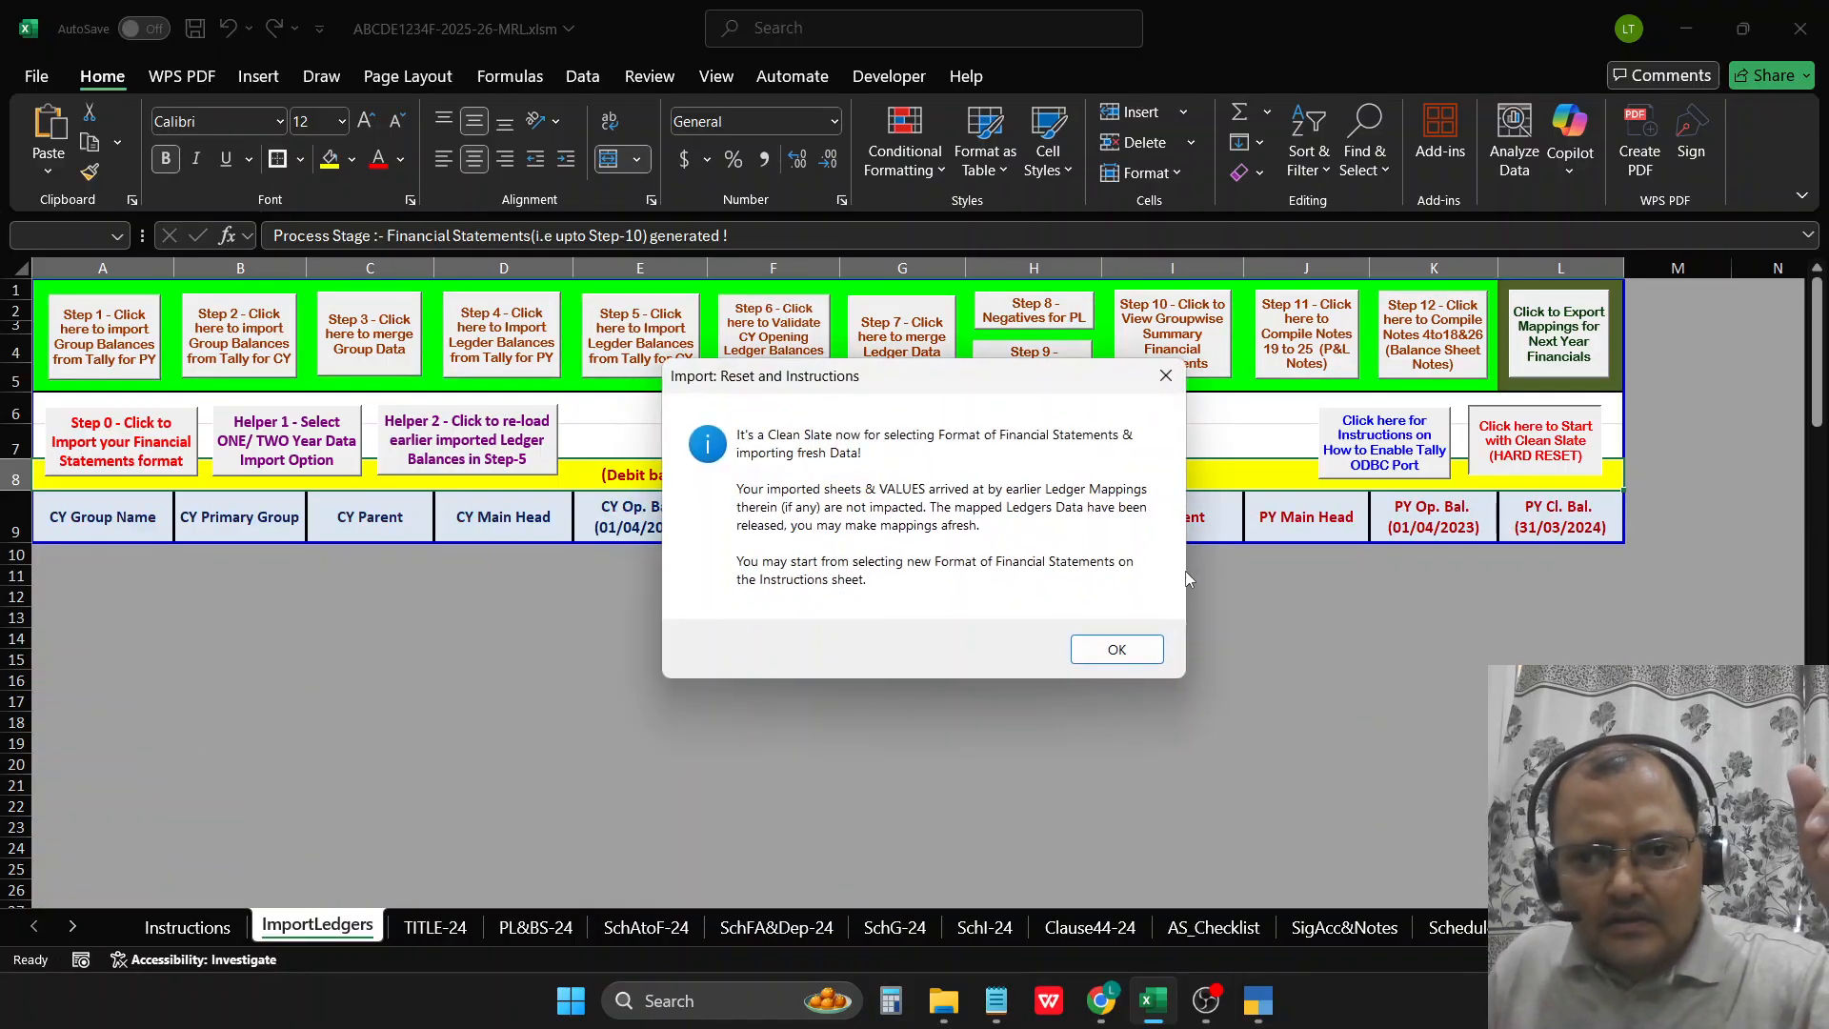
click(1119, 652)
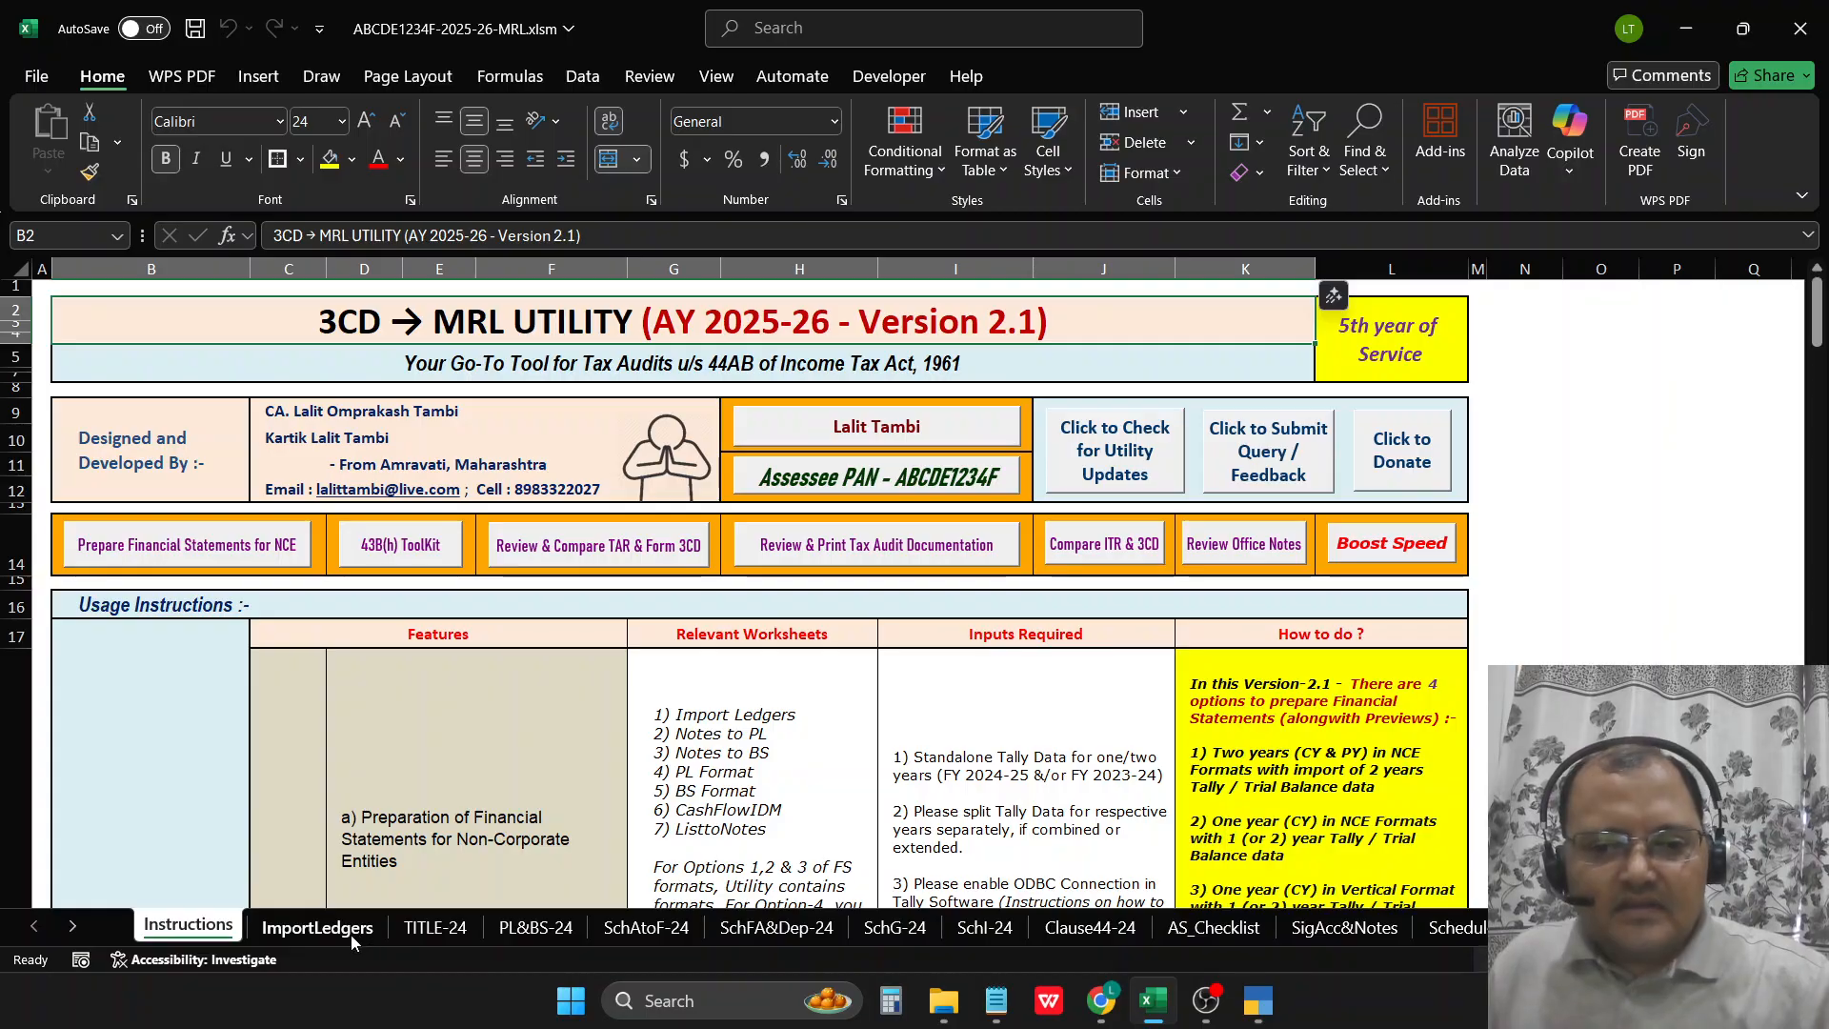
Step: Check the TITLE-24 and PL&BS-24 contents after the reset and try to view the ledgers behind the Petrol & Diesel purchases amount
click(436, 927)
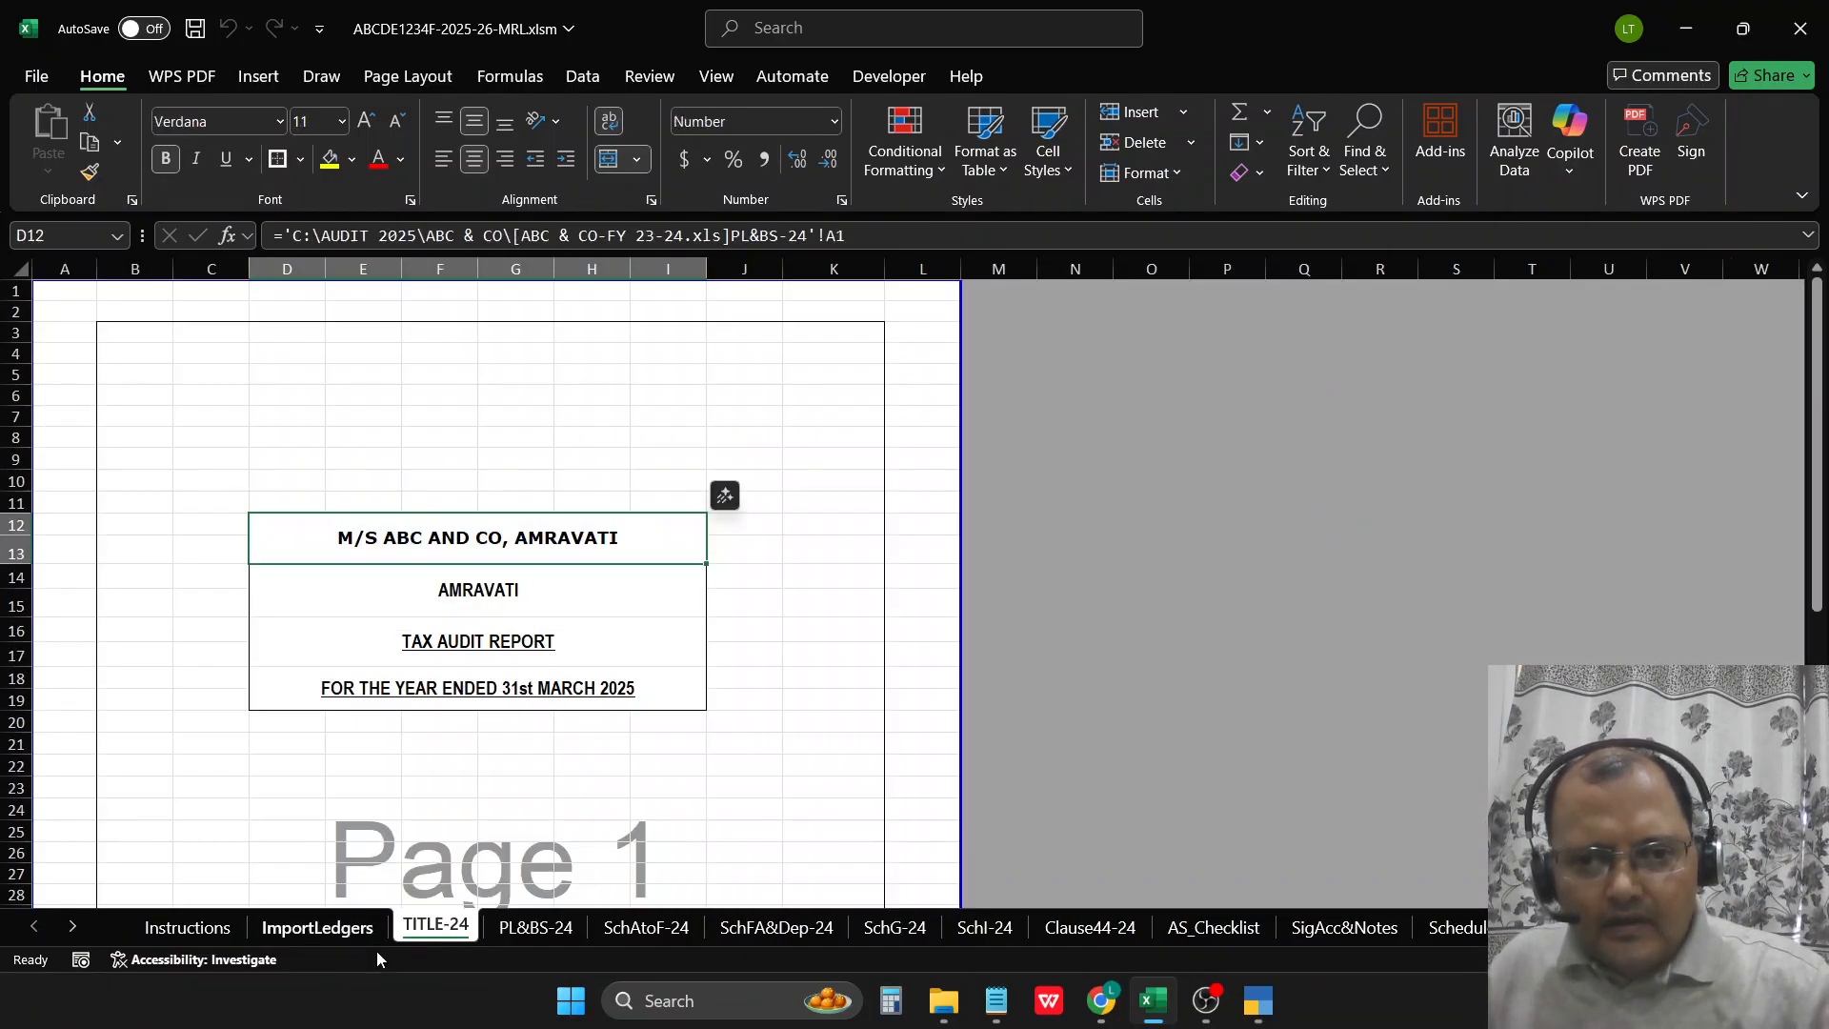
click(536, 927)
scroll(888, 665, up, 10)
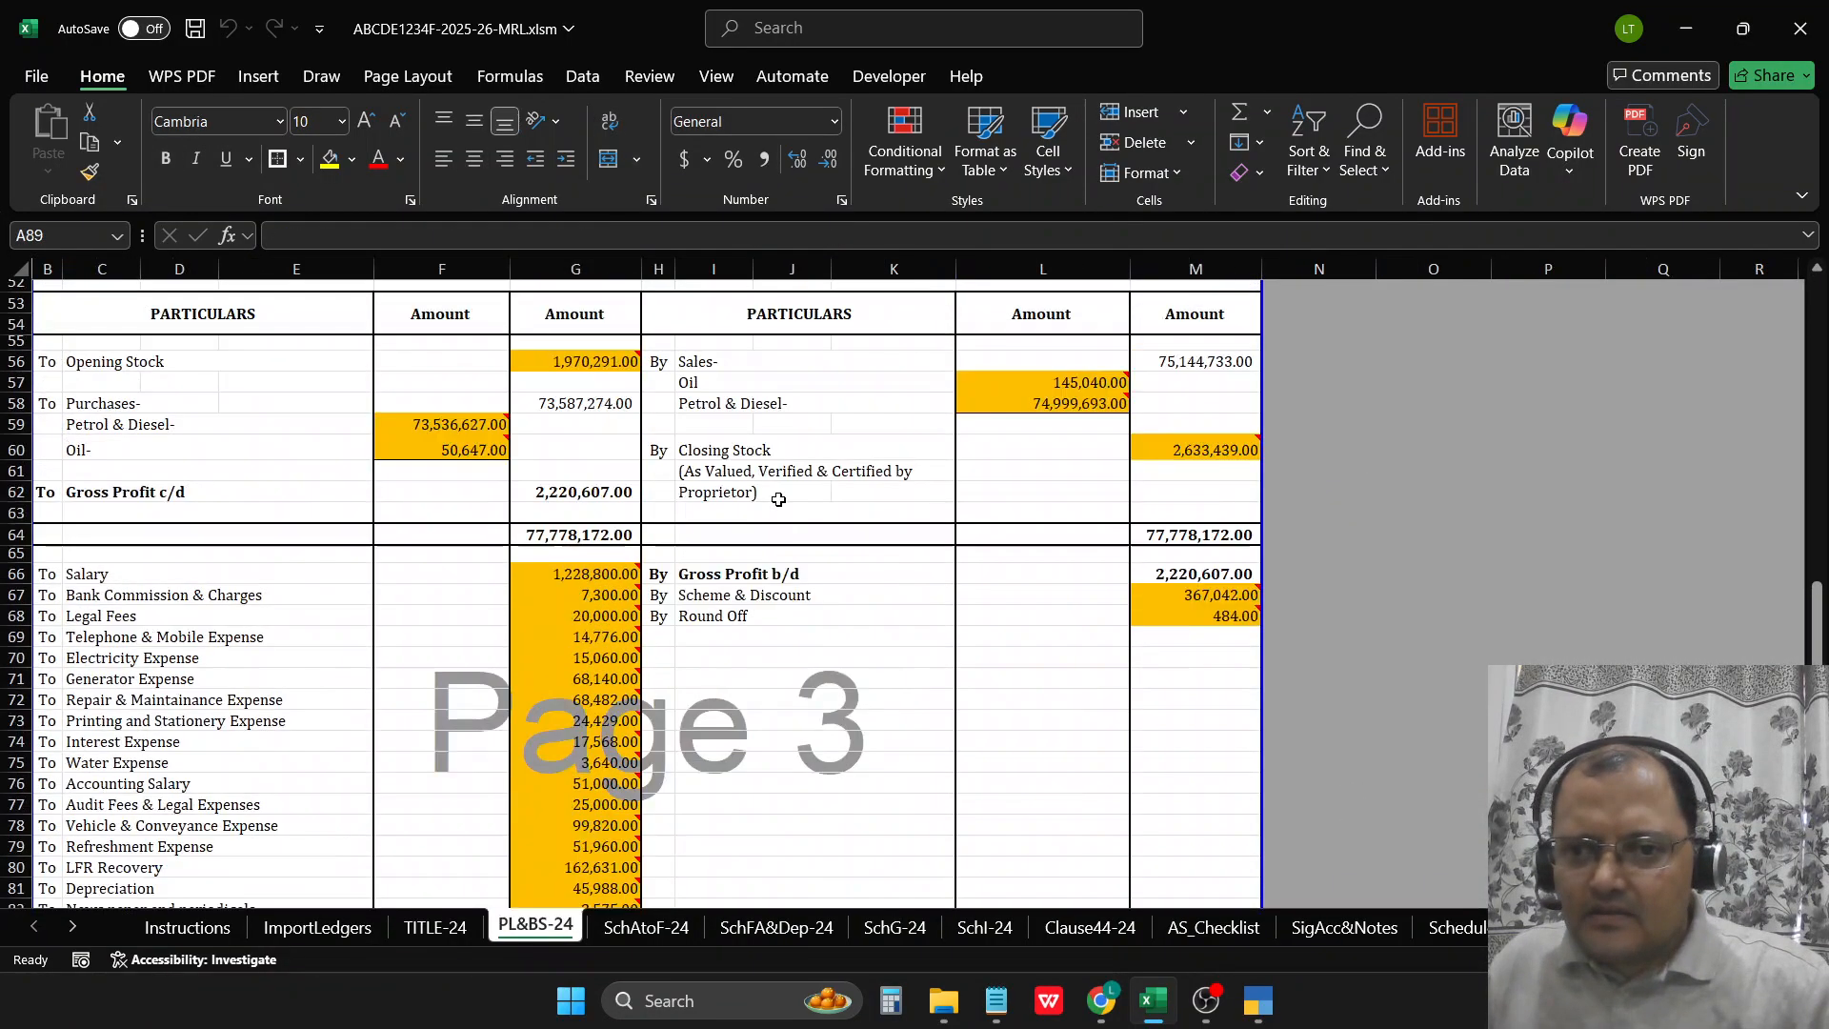
scroll(974, 640, up, 16)
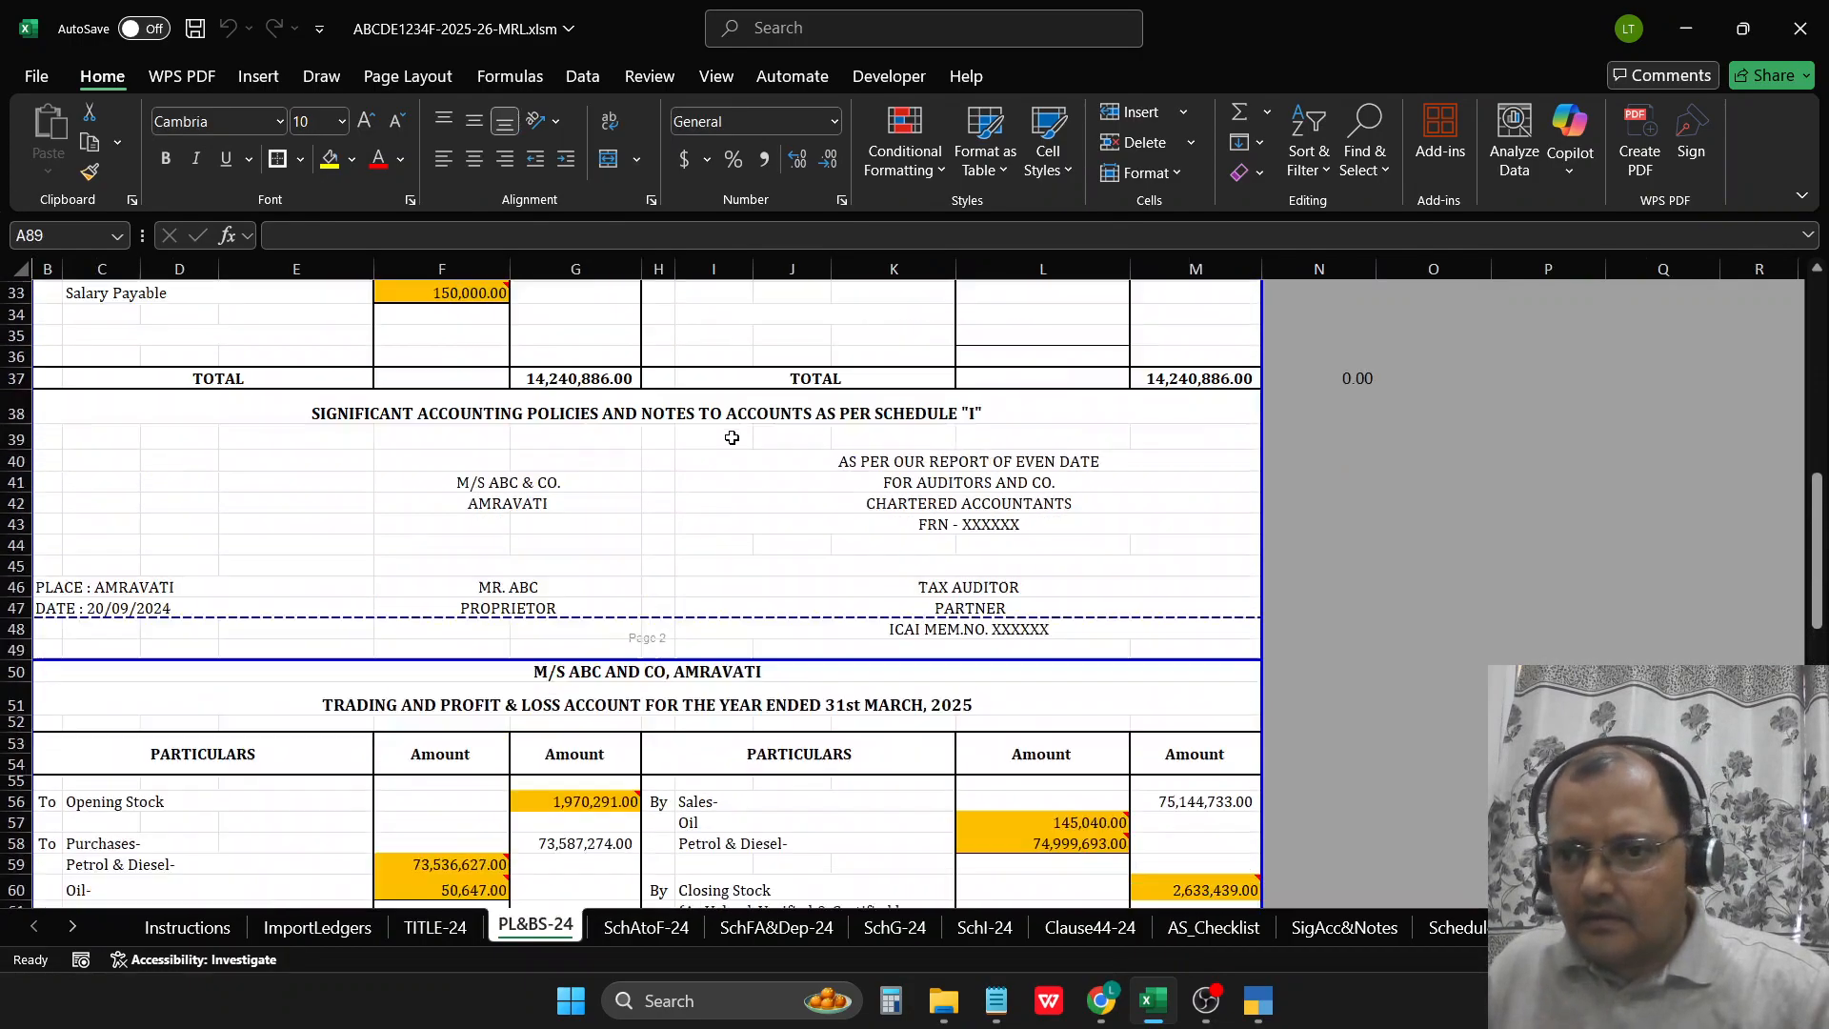
scroll(883, 486, down, 8)
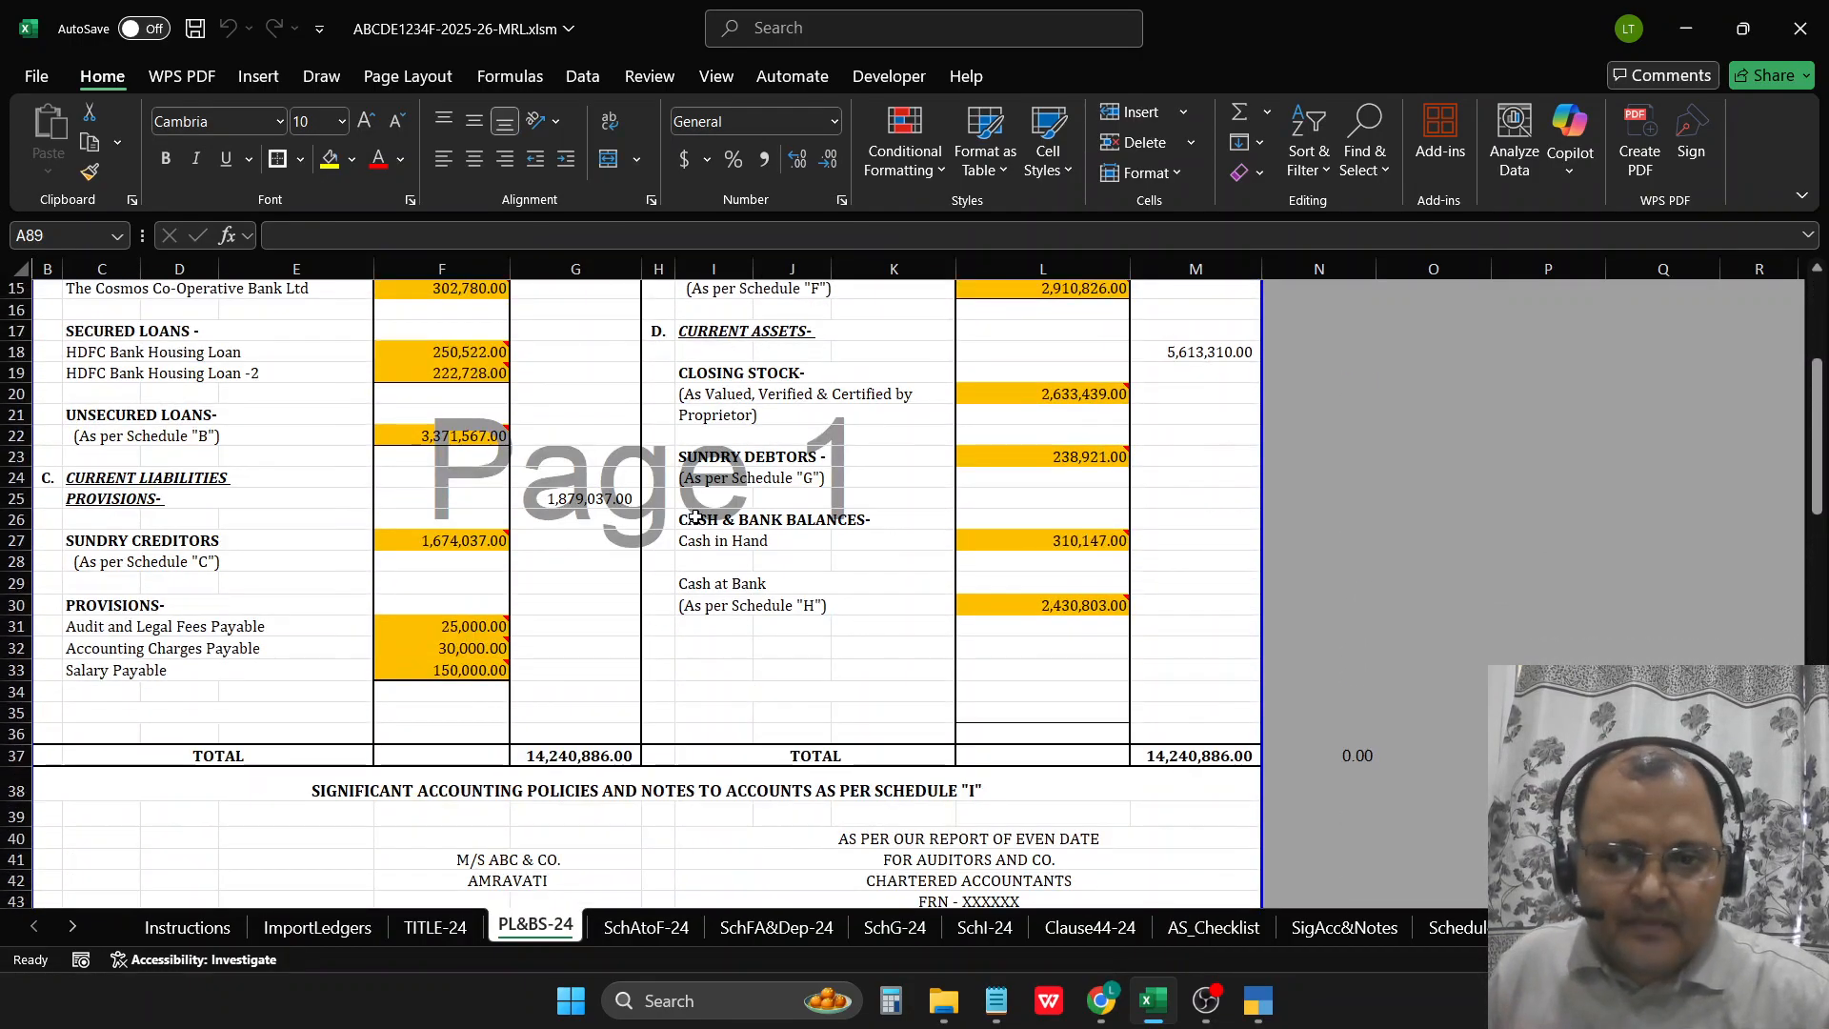
scroll(681, 545, up, 5)
scroll(680, 546, up, 3)
scroll(544, 592, down, 14)
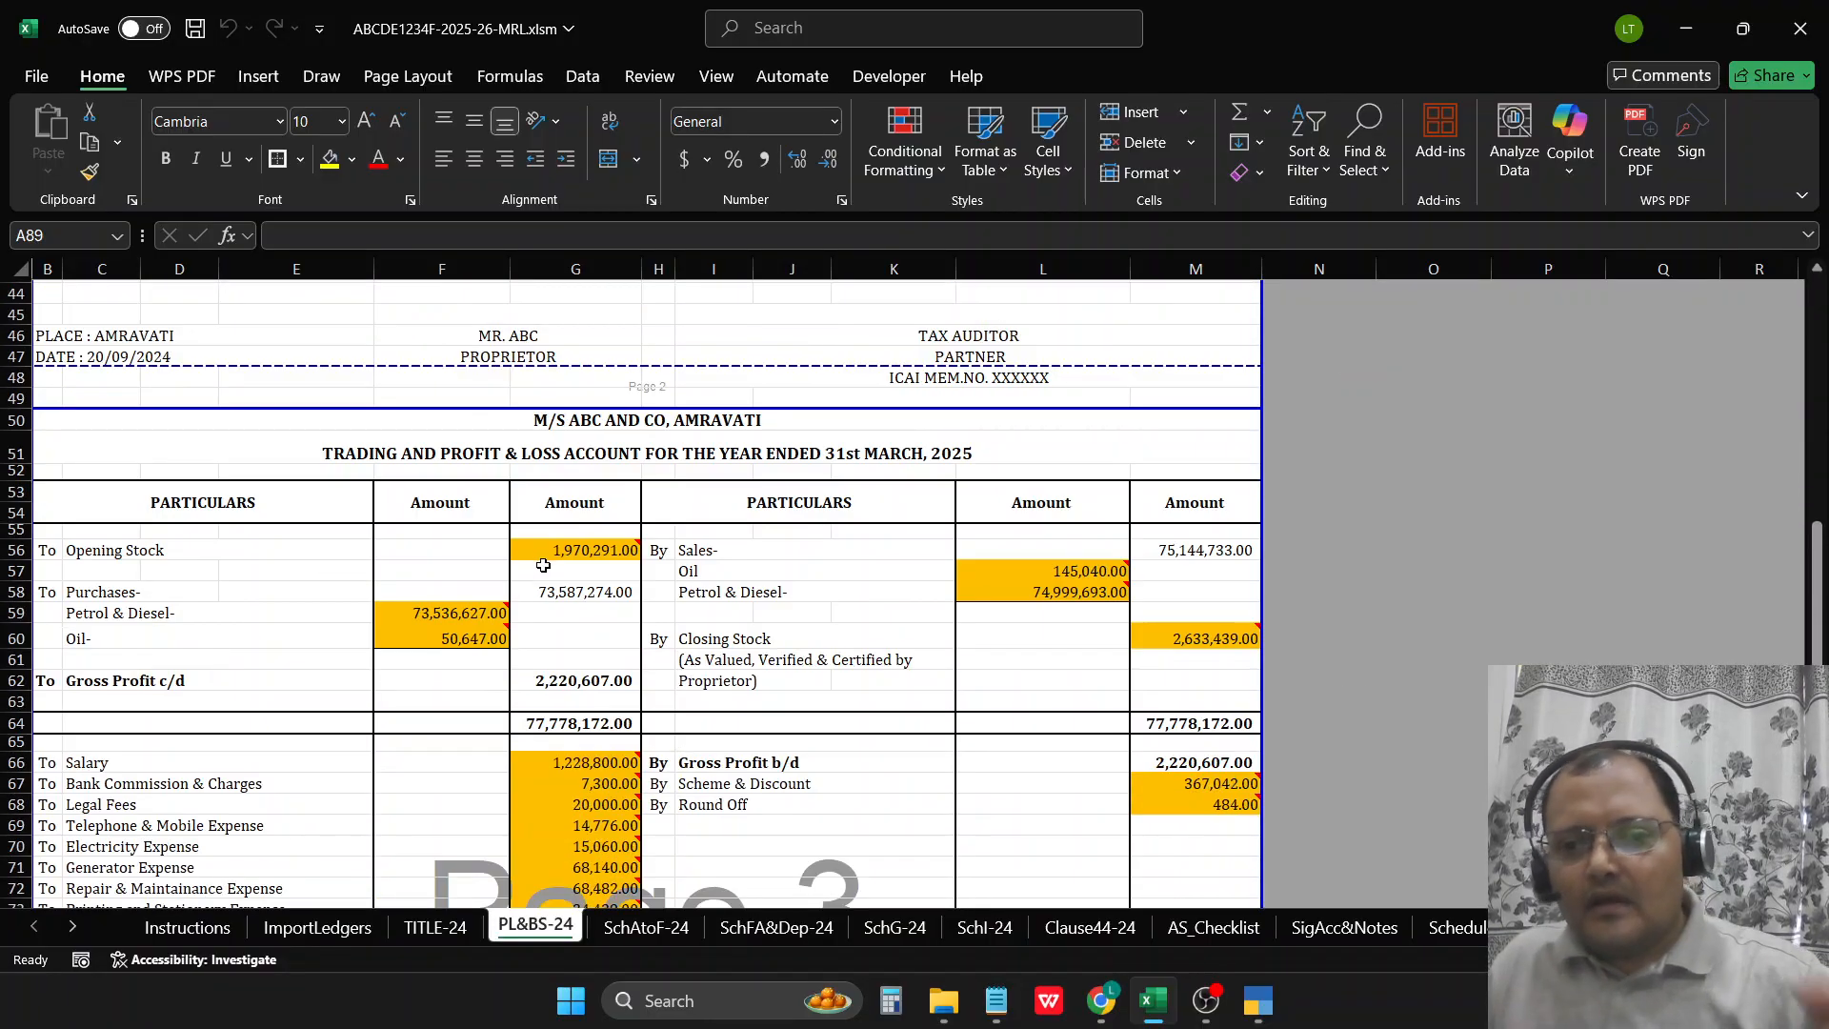
click(422, 613)
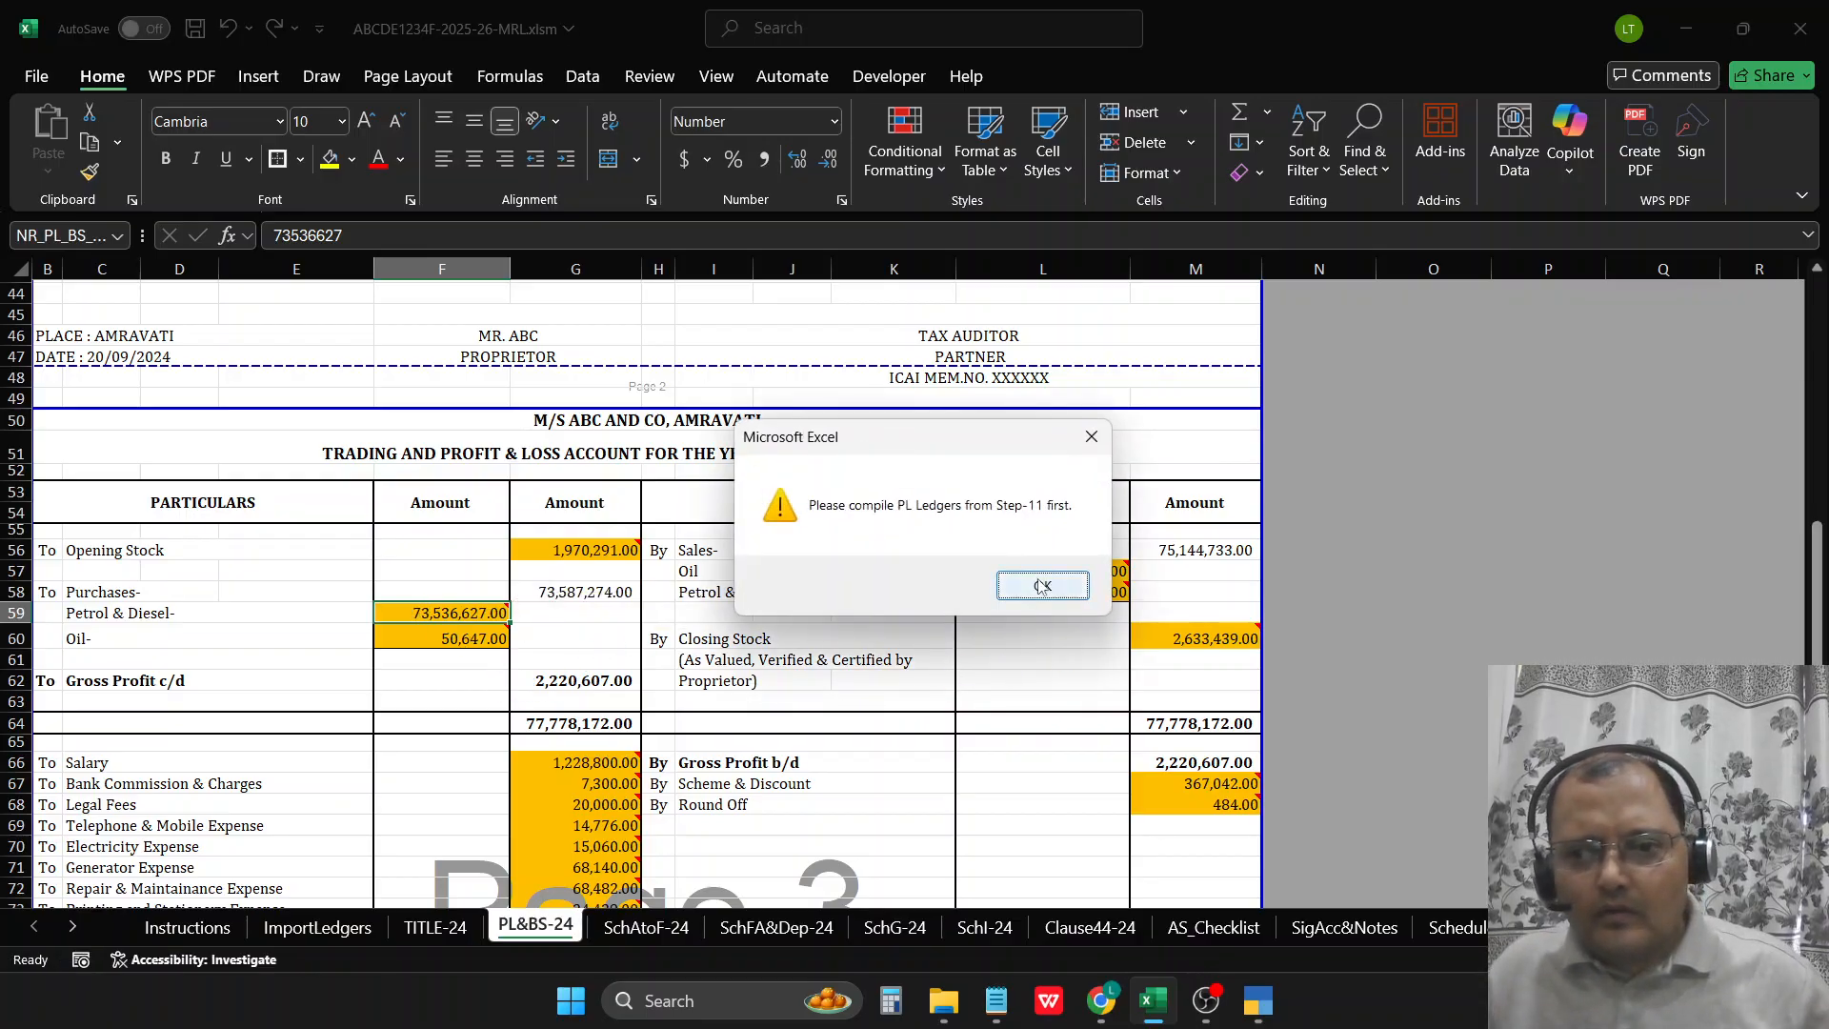
click(1041, 586)
Step: Compare the cleared ImportLedgers sheet with the TITLE-24 and PL&BS-24 statement sheets
click(424, 928)
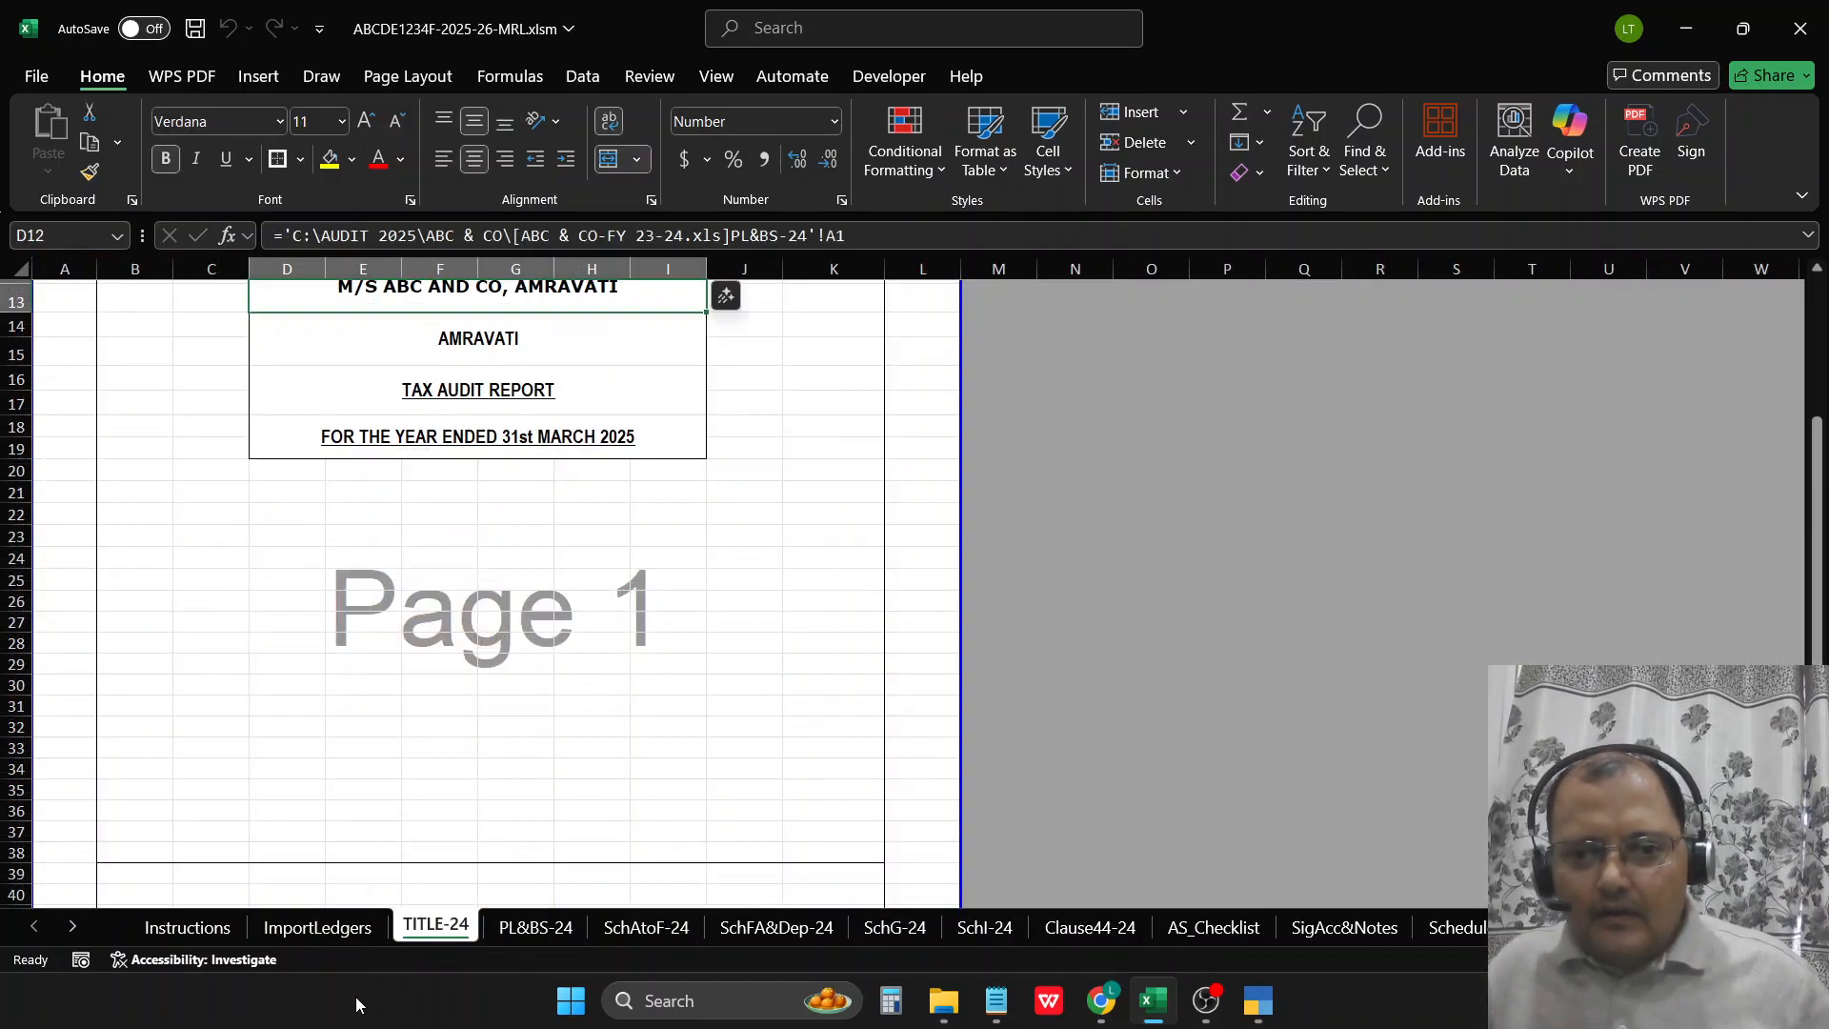
click(317, 927)
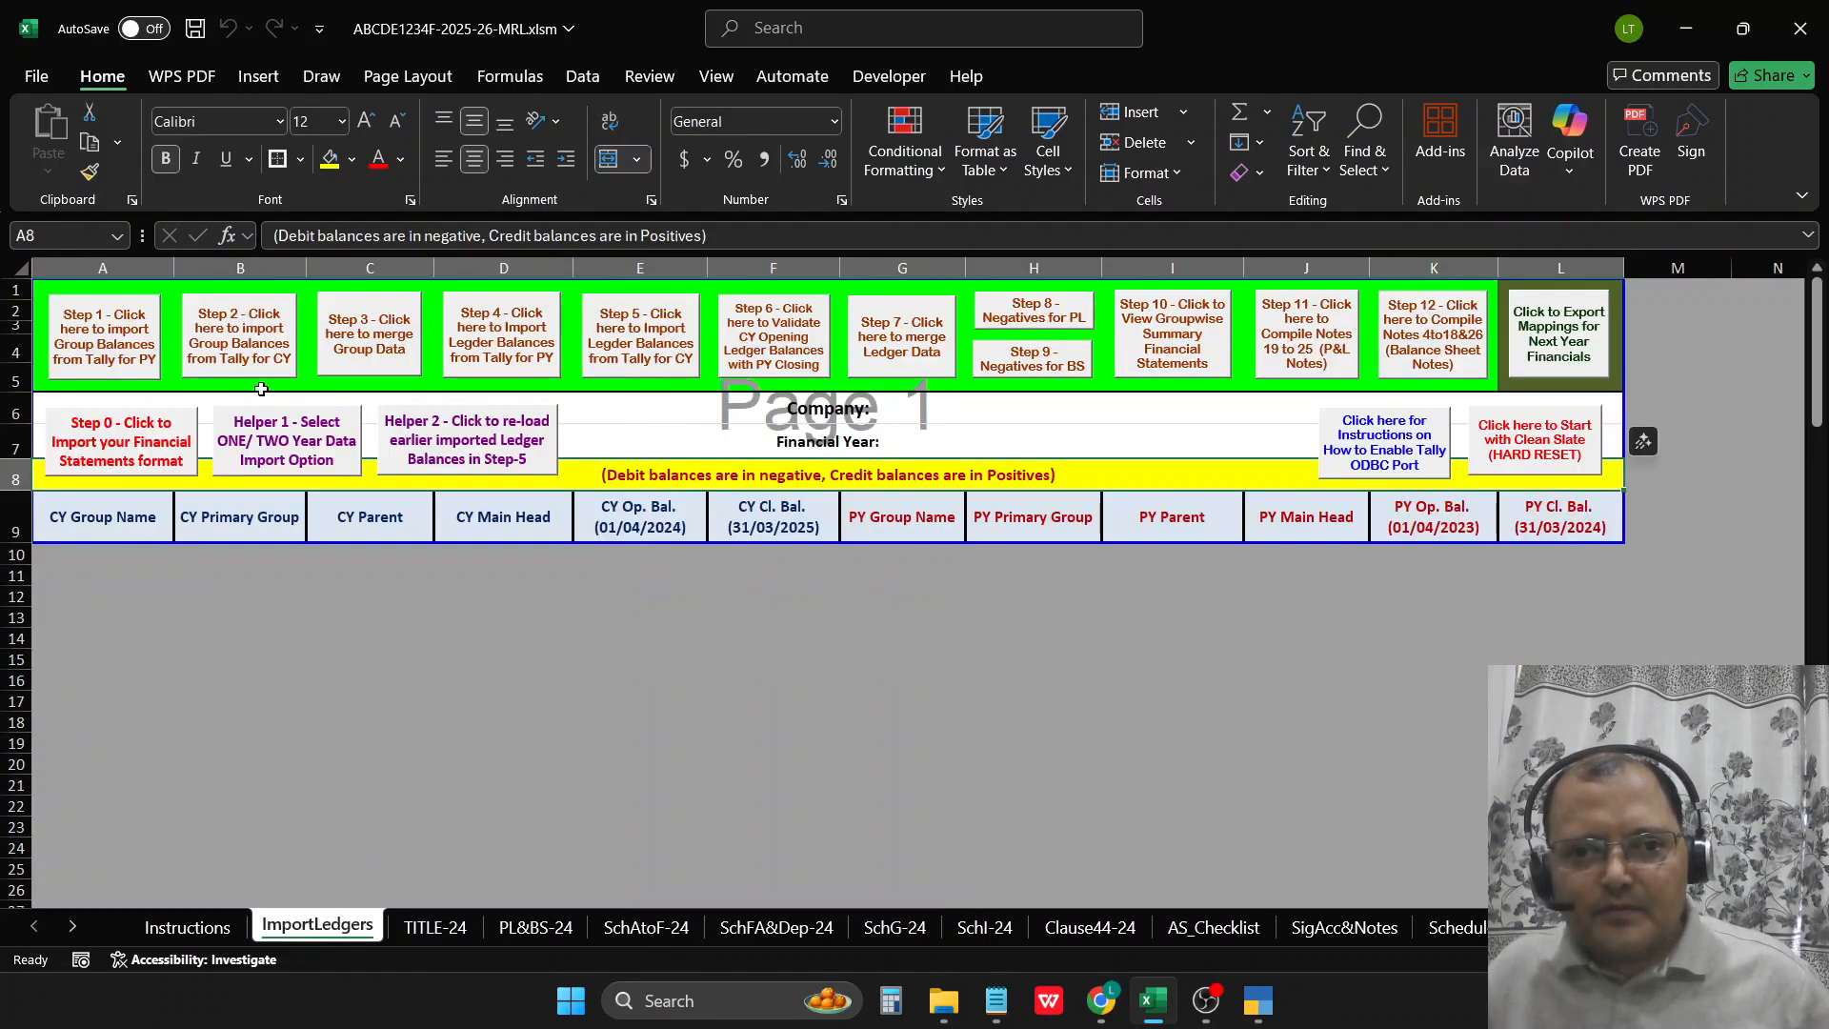
click(429, 929)
click(308, 928)
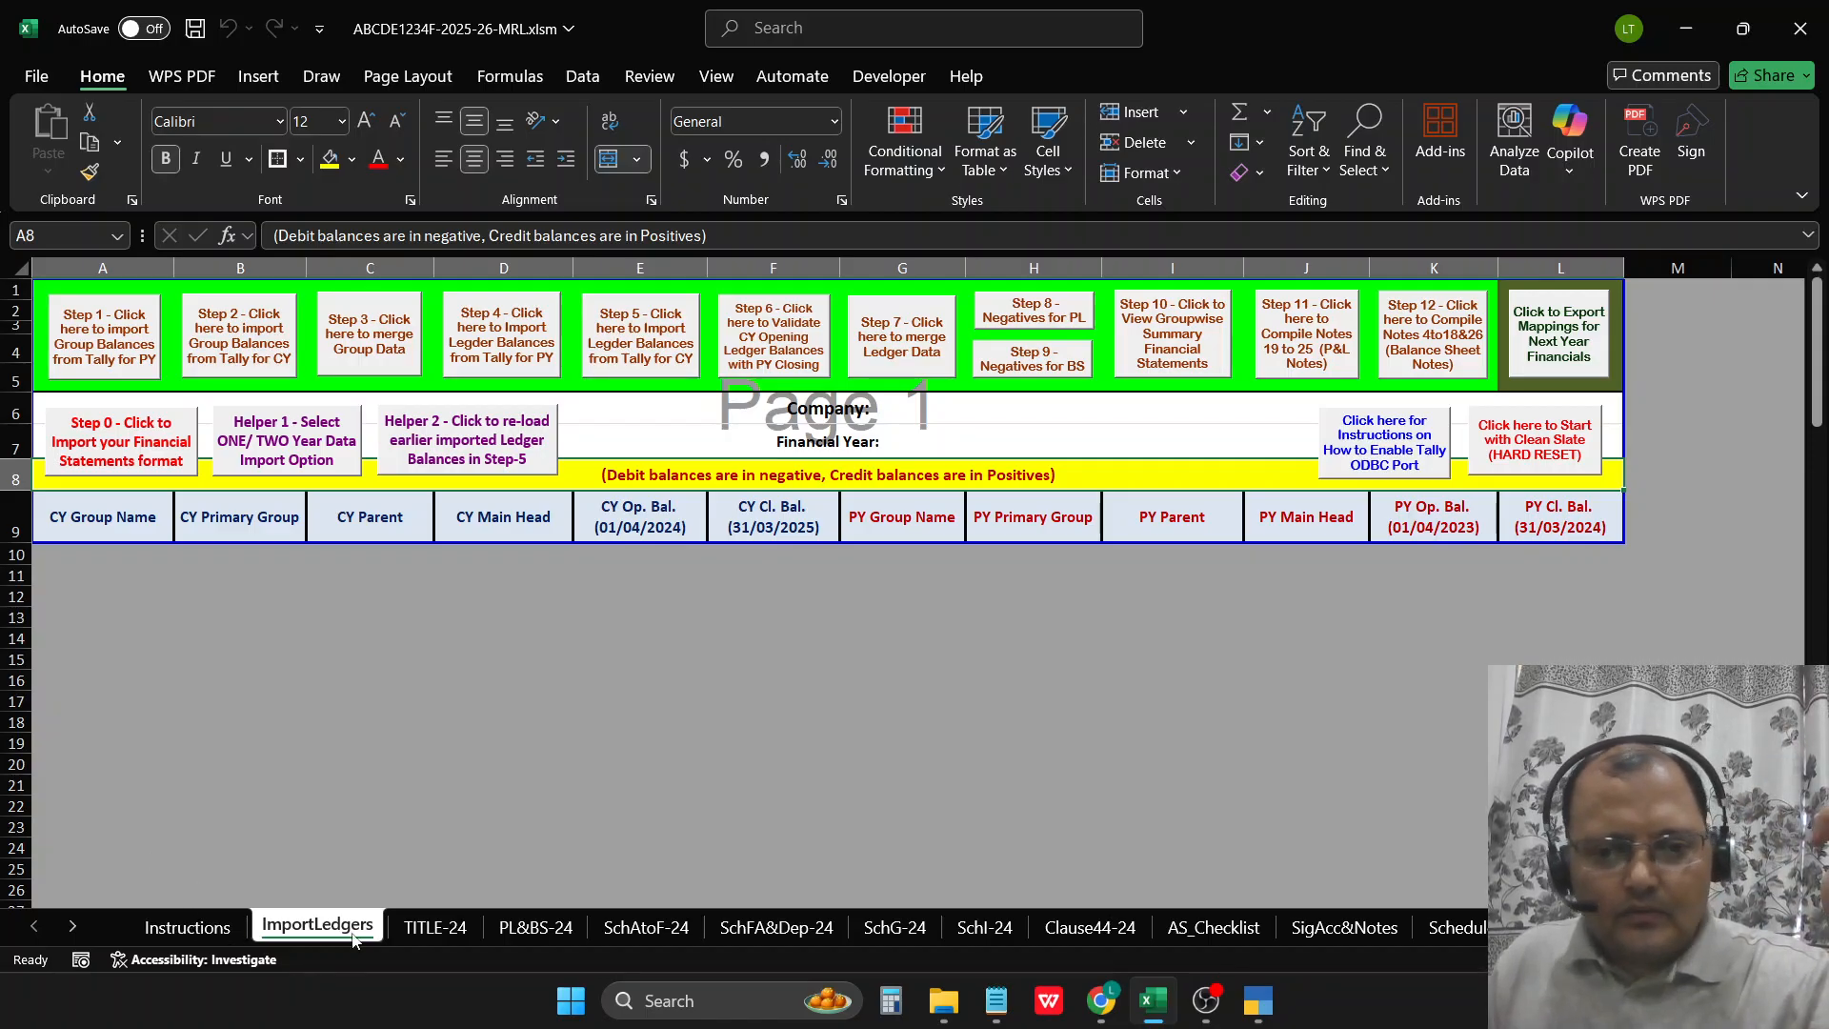
click(445, 929)
click(529, 927)
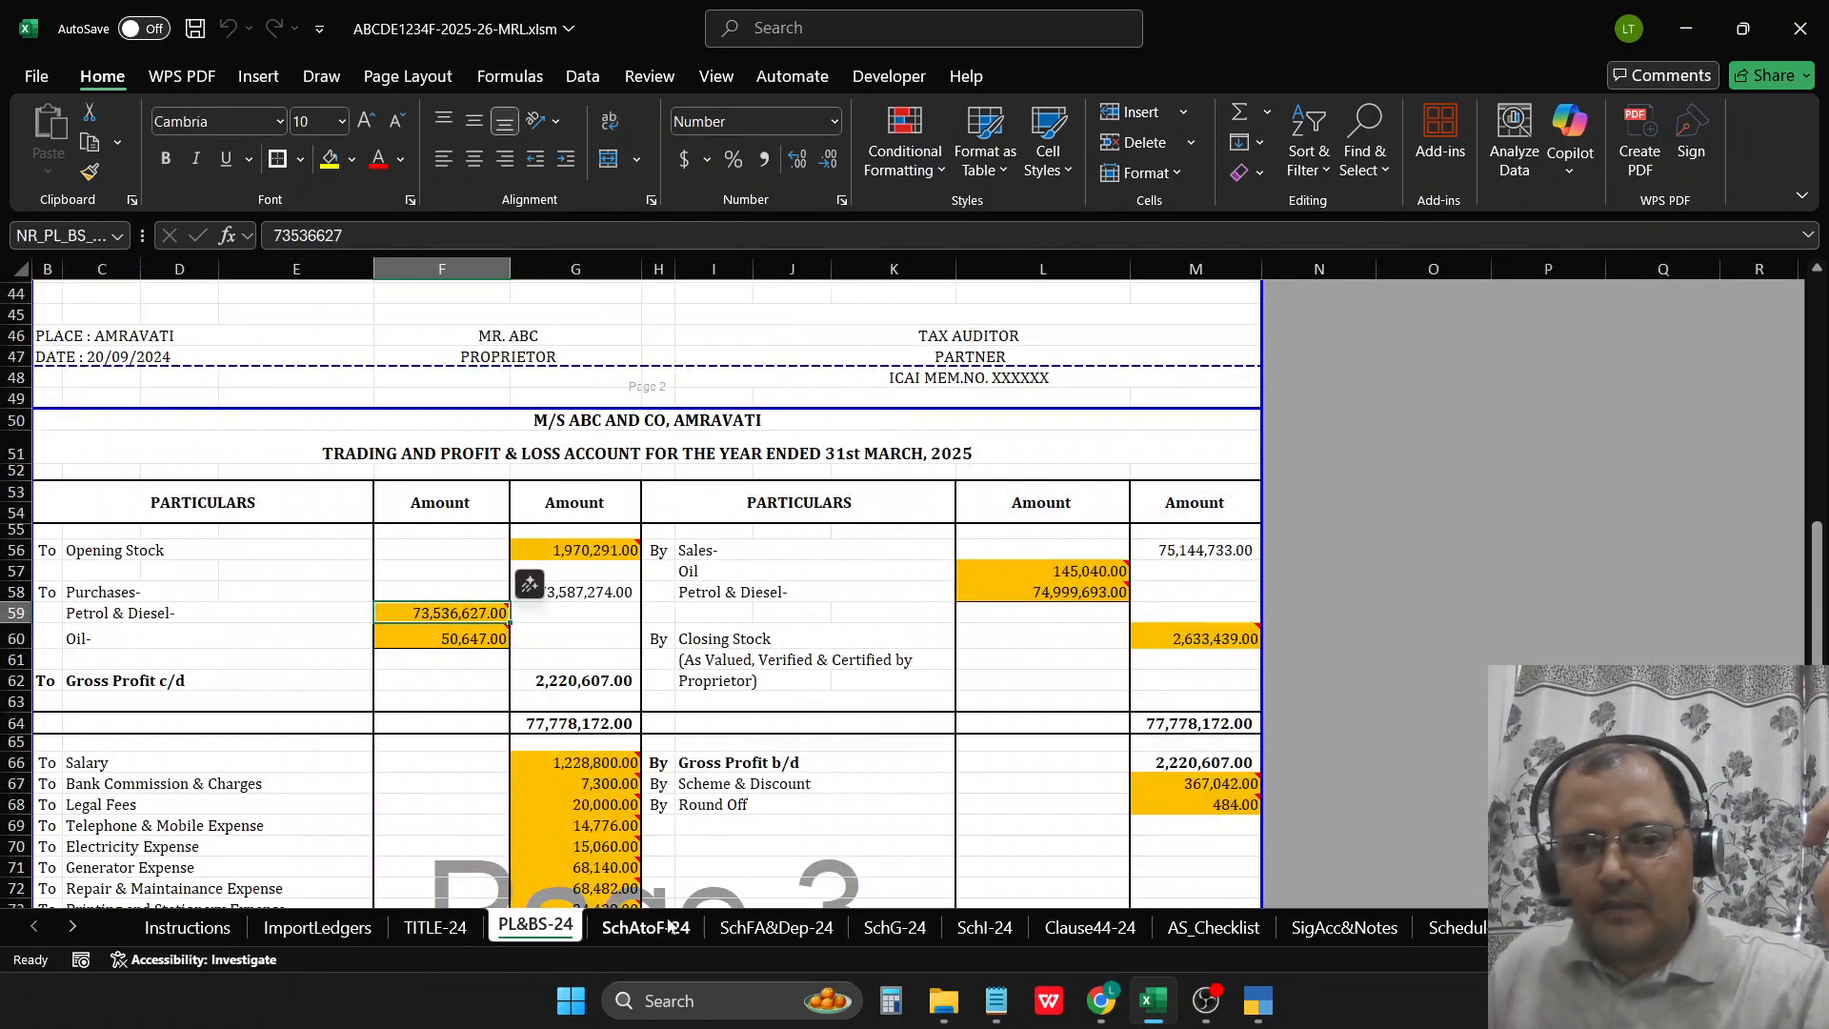
click(448, 935)
click(344, 935)
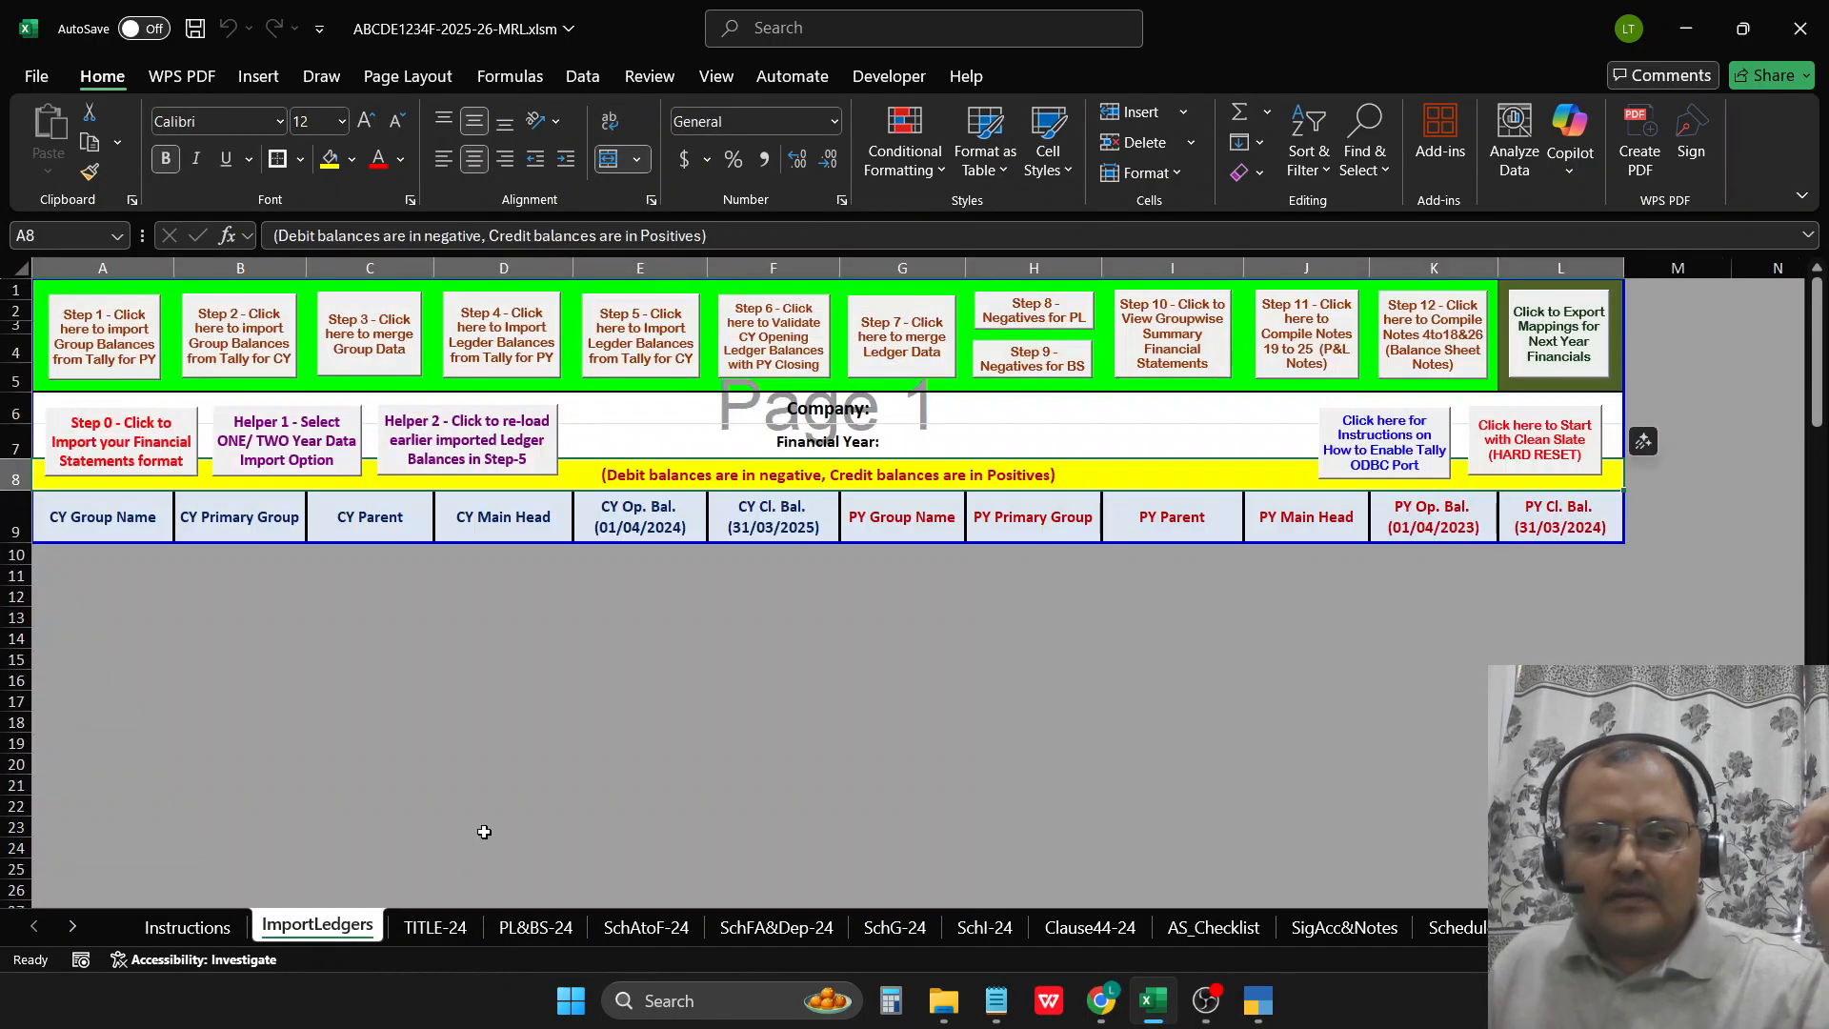
Step: From the Instructions sheet, look through the 43B(h) ToolKit, the TAR & Form 3CD review and the Tax Audit Documentation modules
click(191, 927)
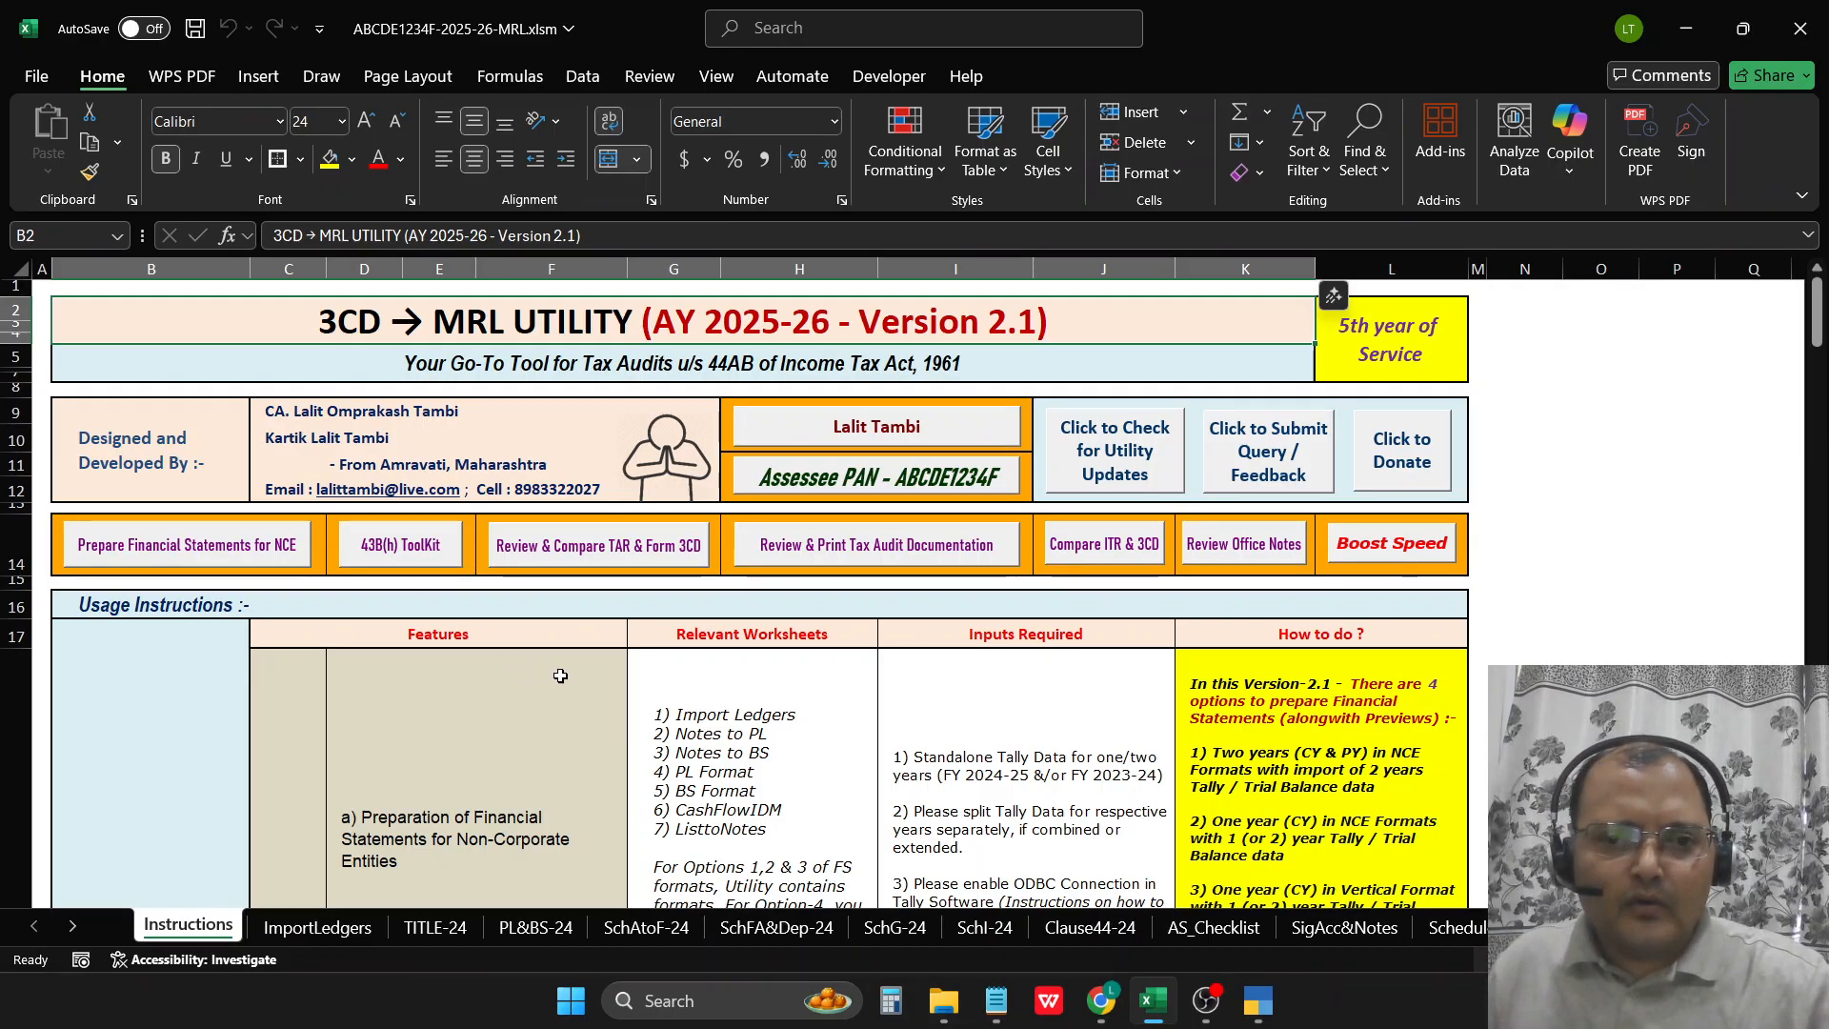
click(400, 545)
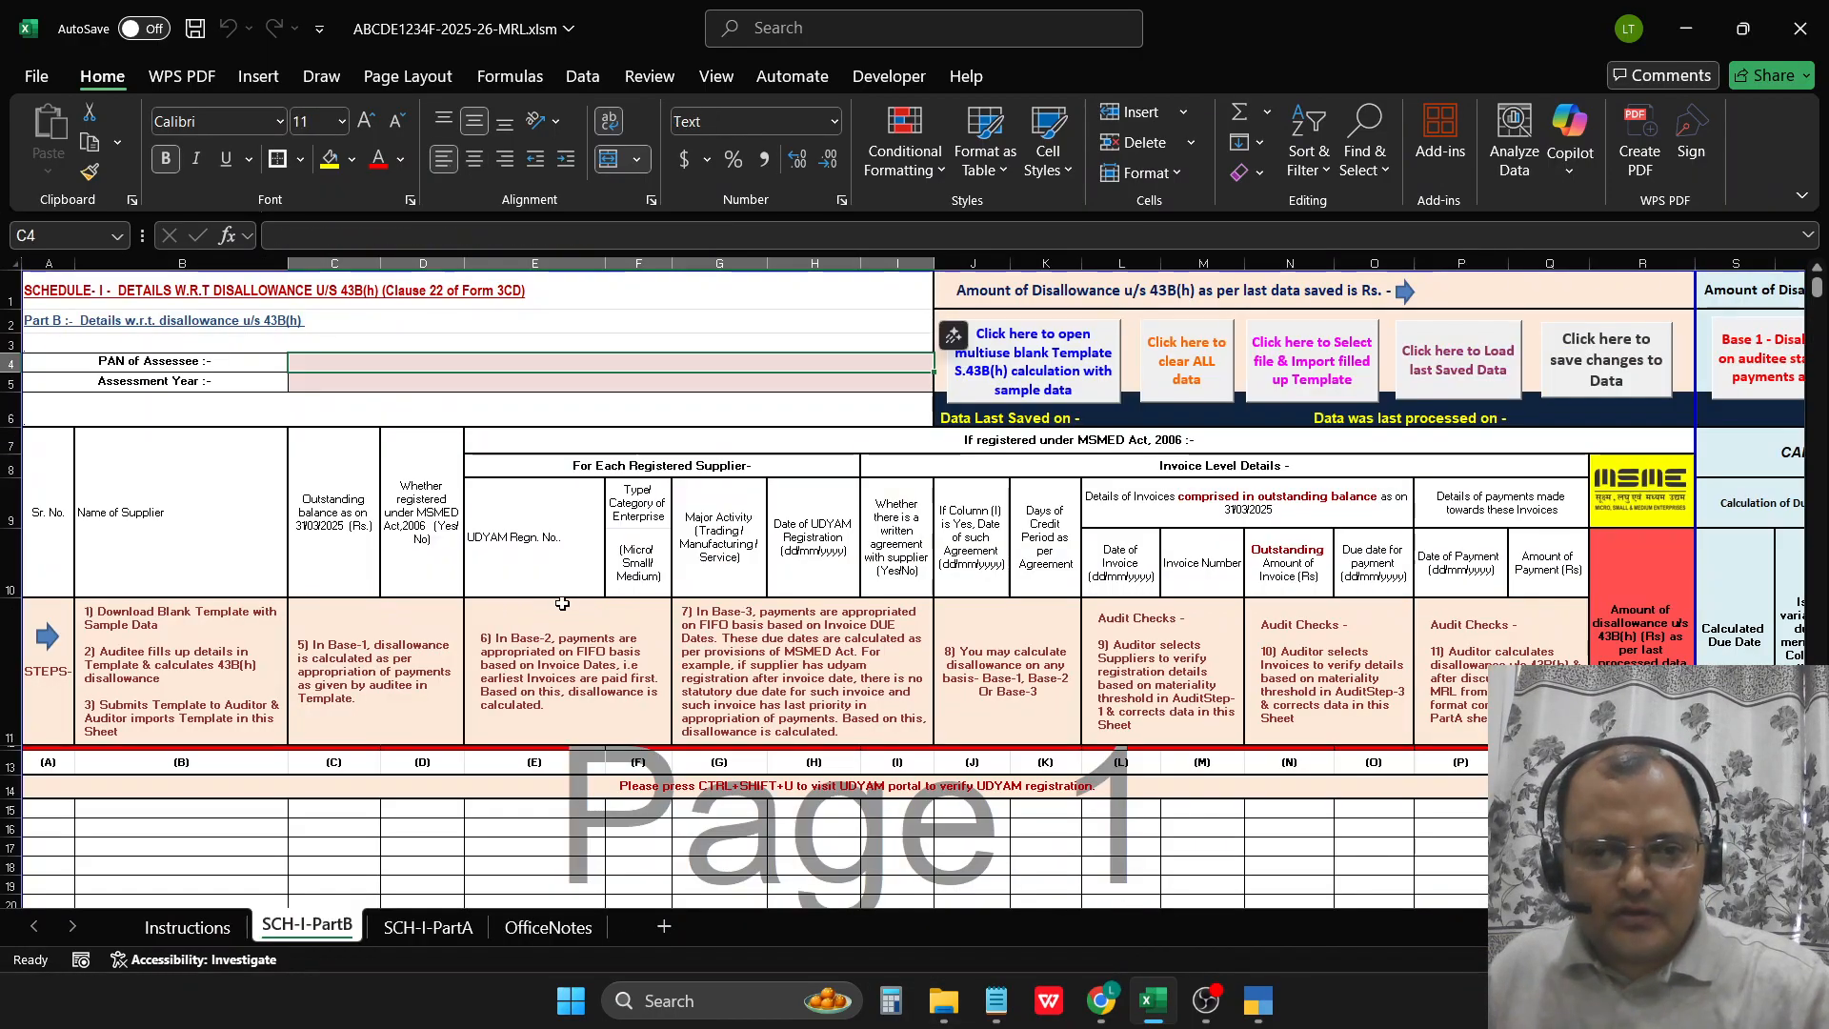
click(191, 929)
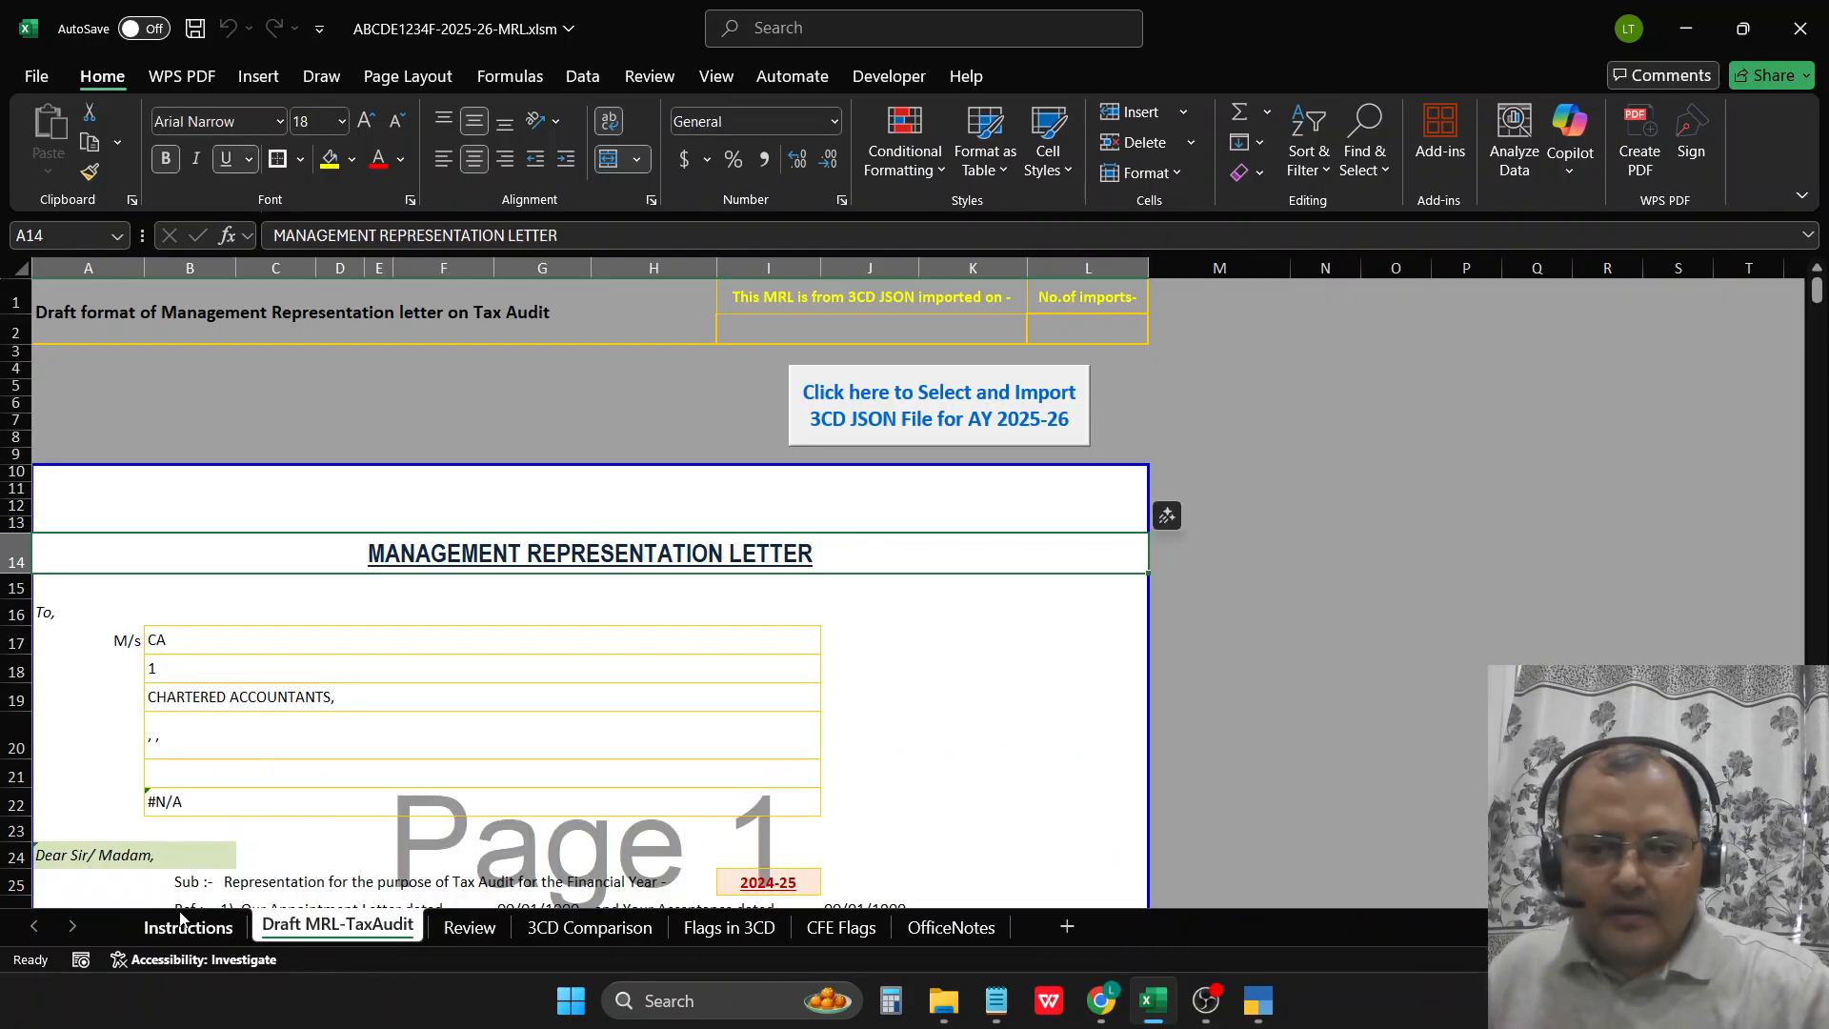
click(185, 928)
click(821, 564)
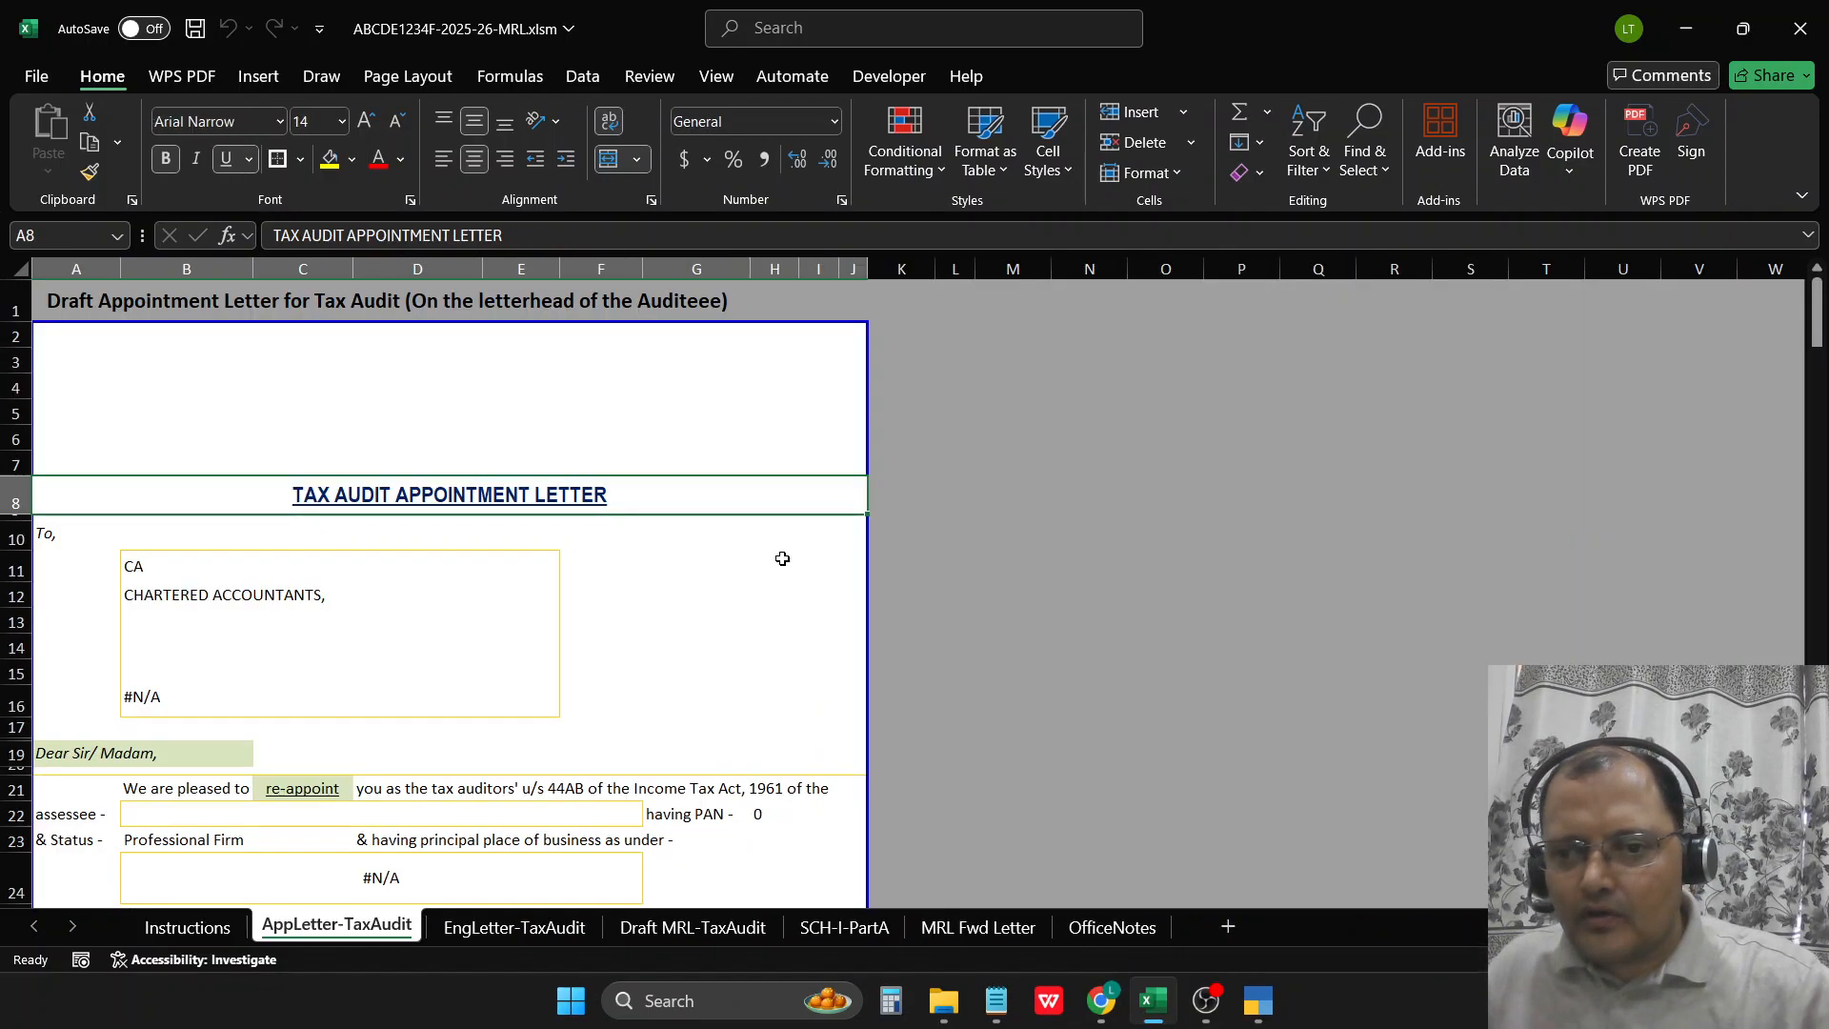
click(188, 927)
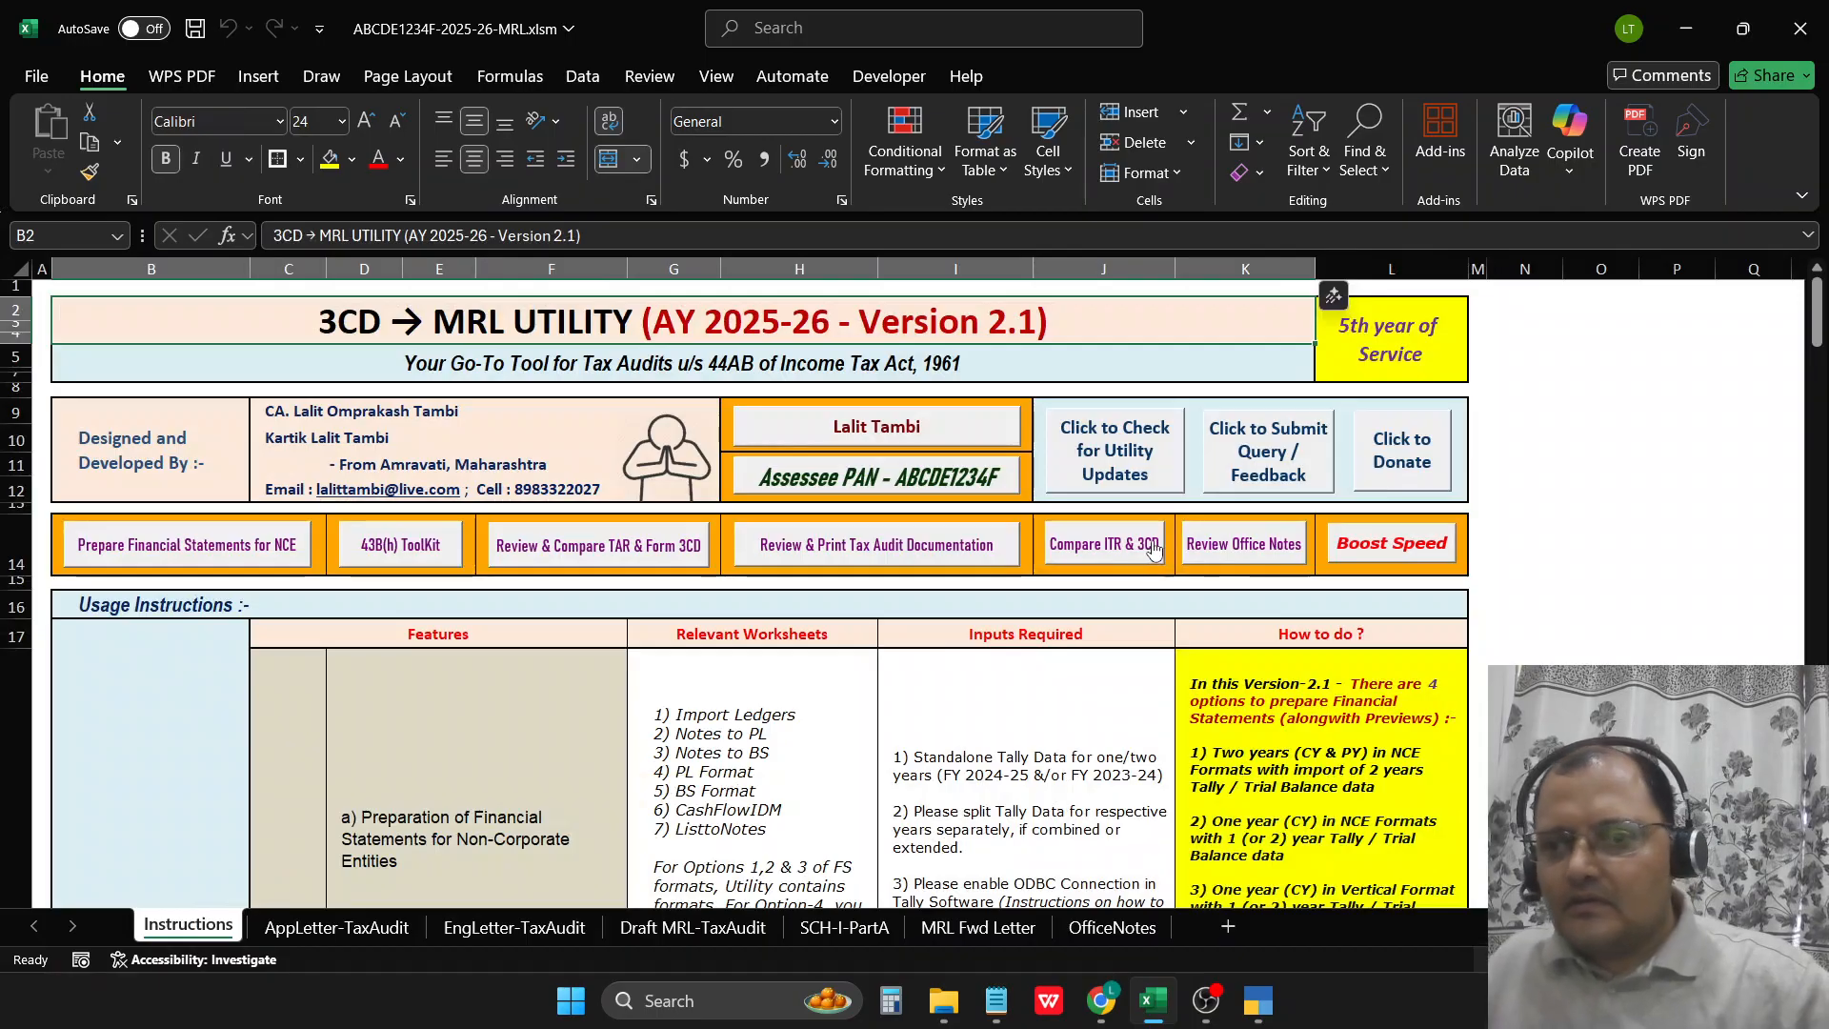
Step: View the Compare ITR & 3CD module and the Office Notes sheet, and return to the Instructions sheet
click(1106, 554)
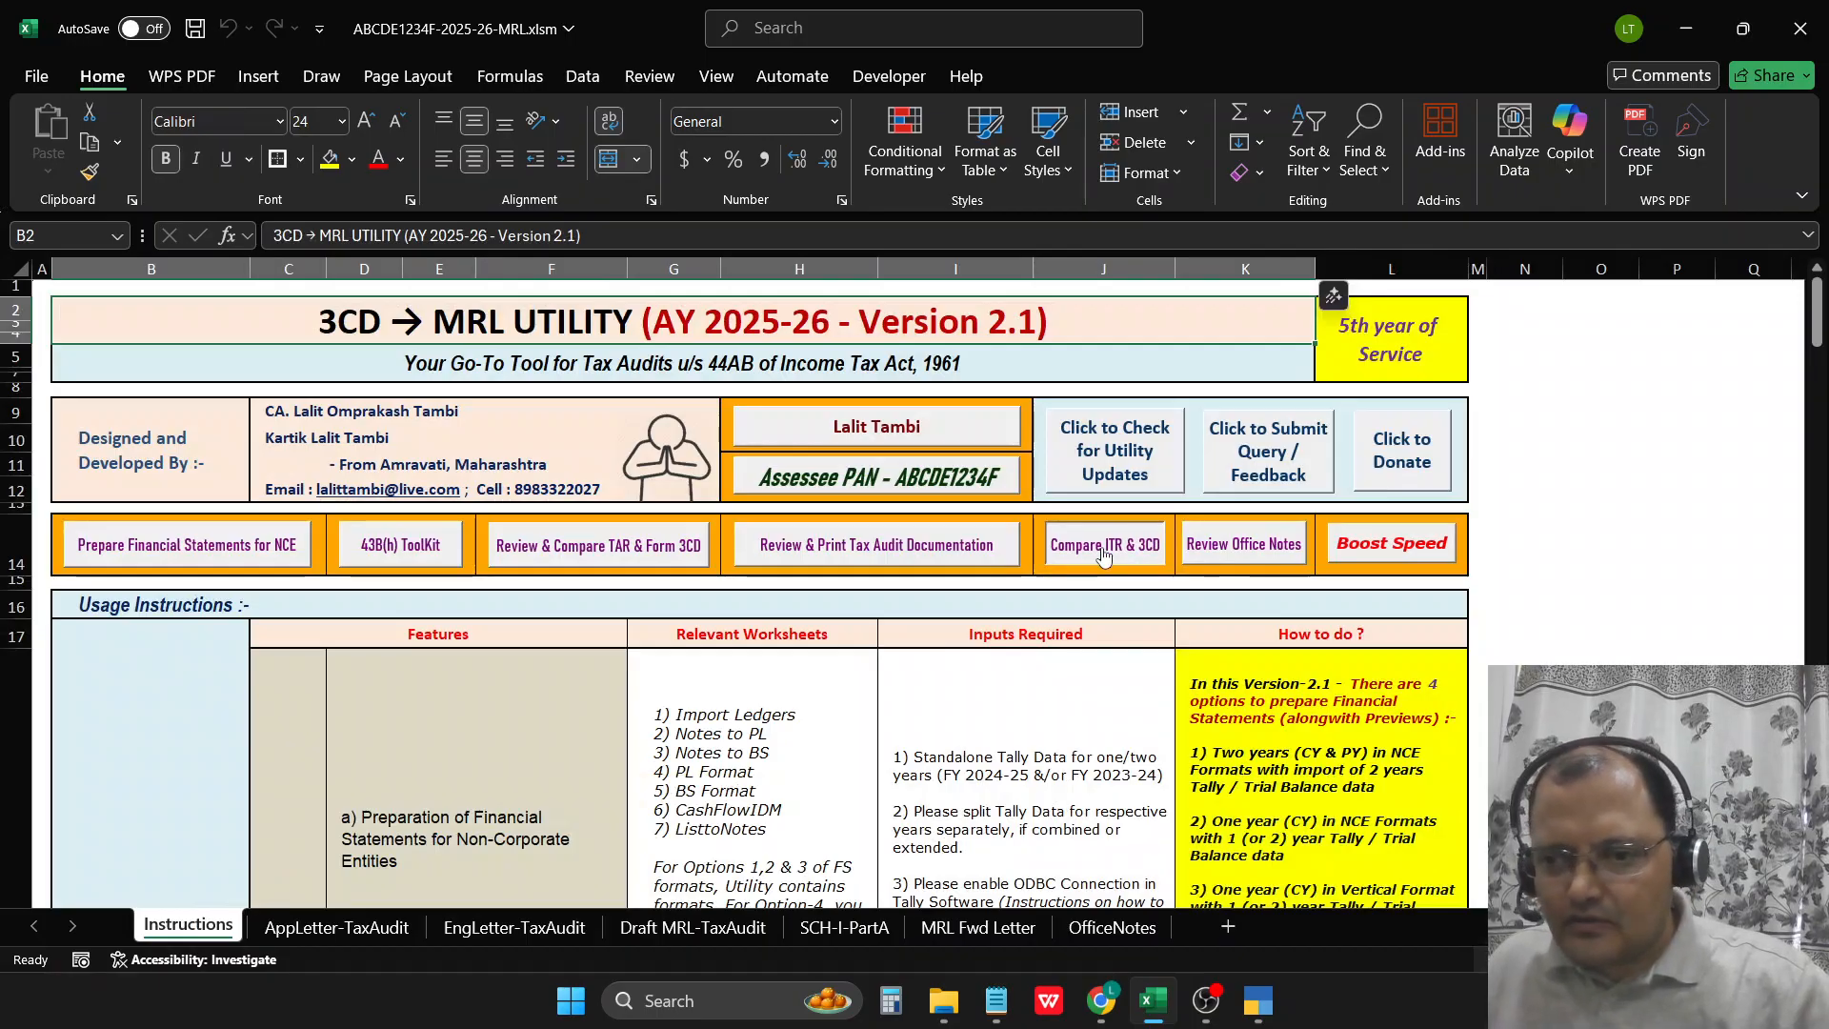
click(188, 927)
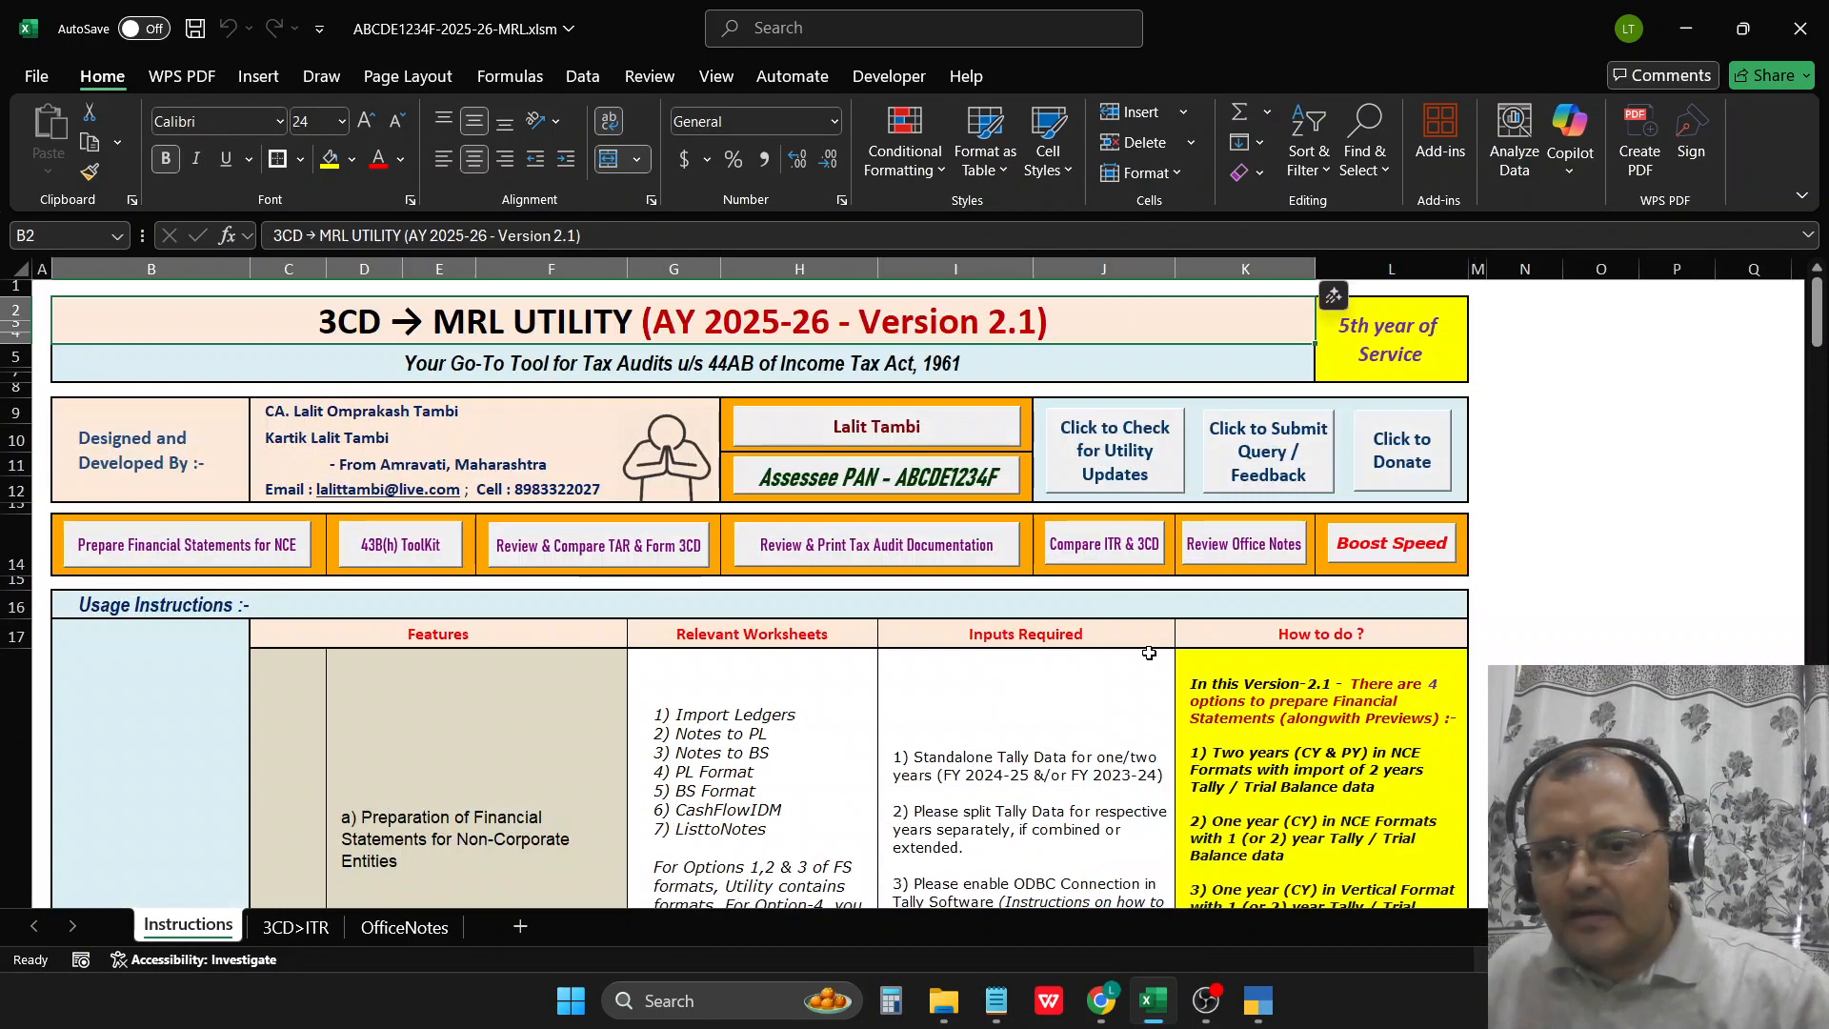
click(1243, 544)
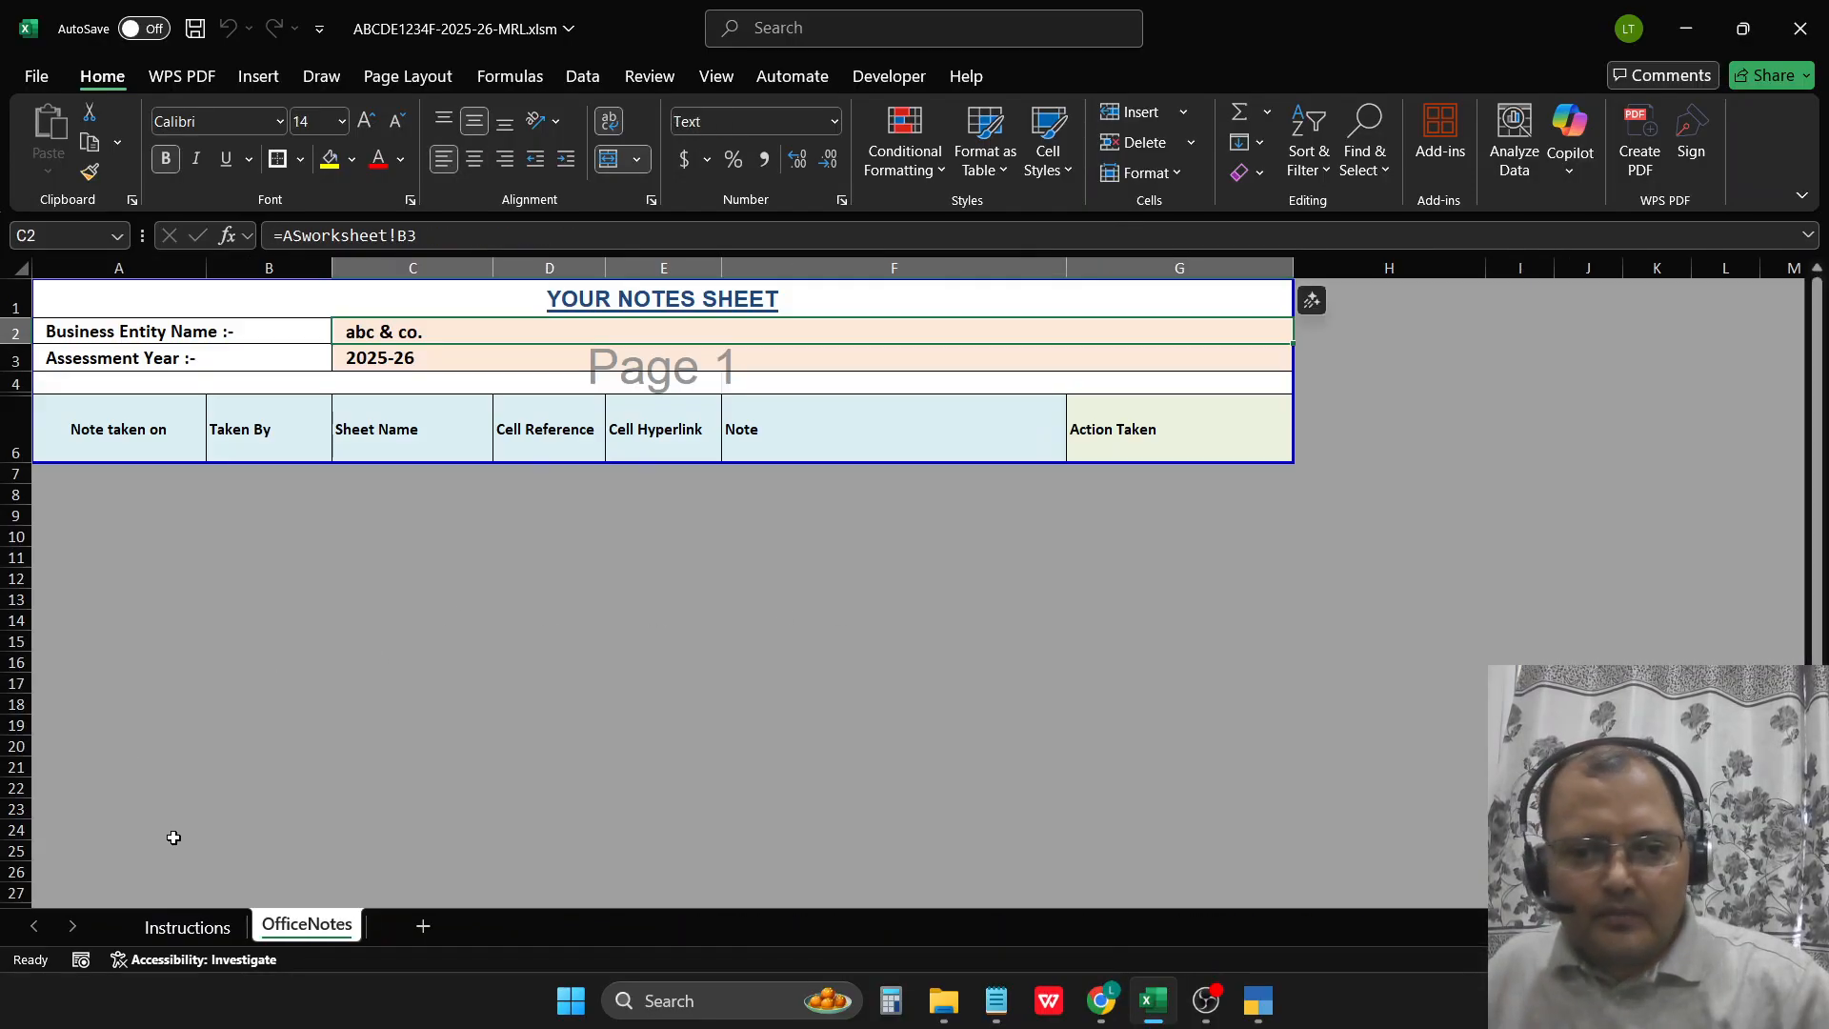
click(189, 929)
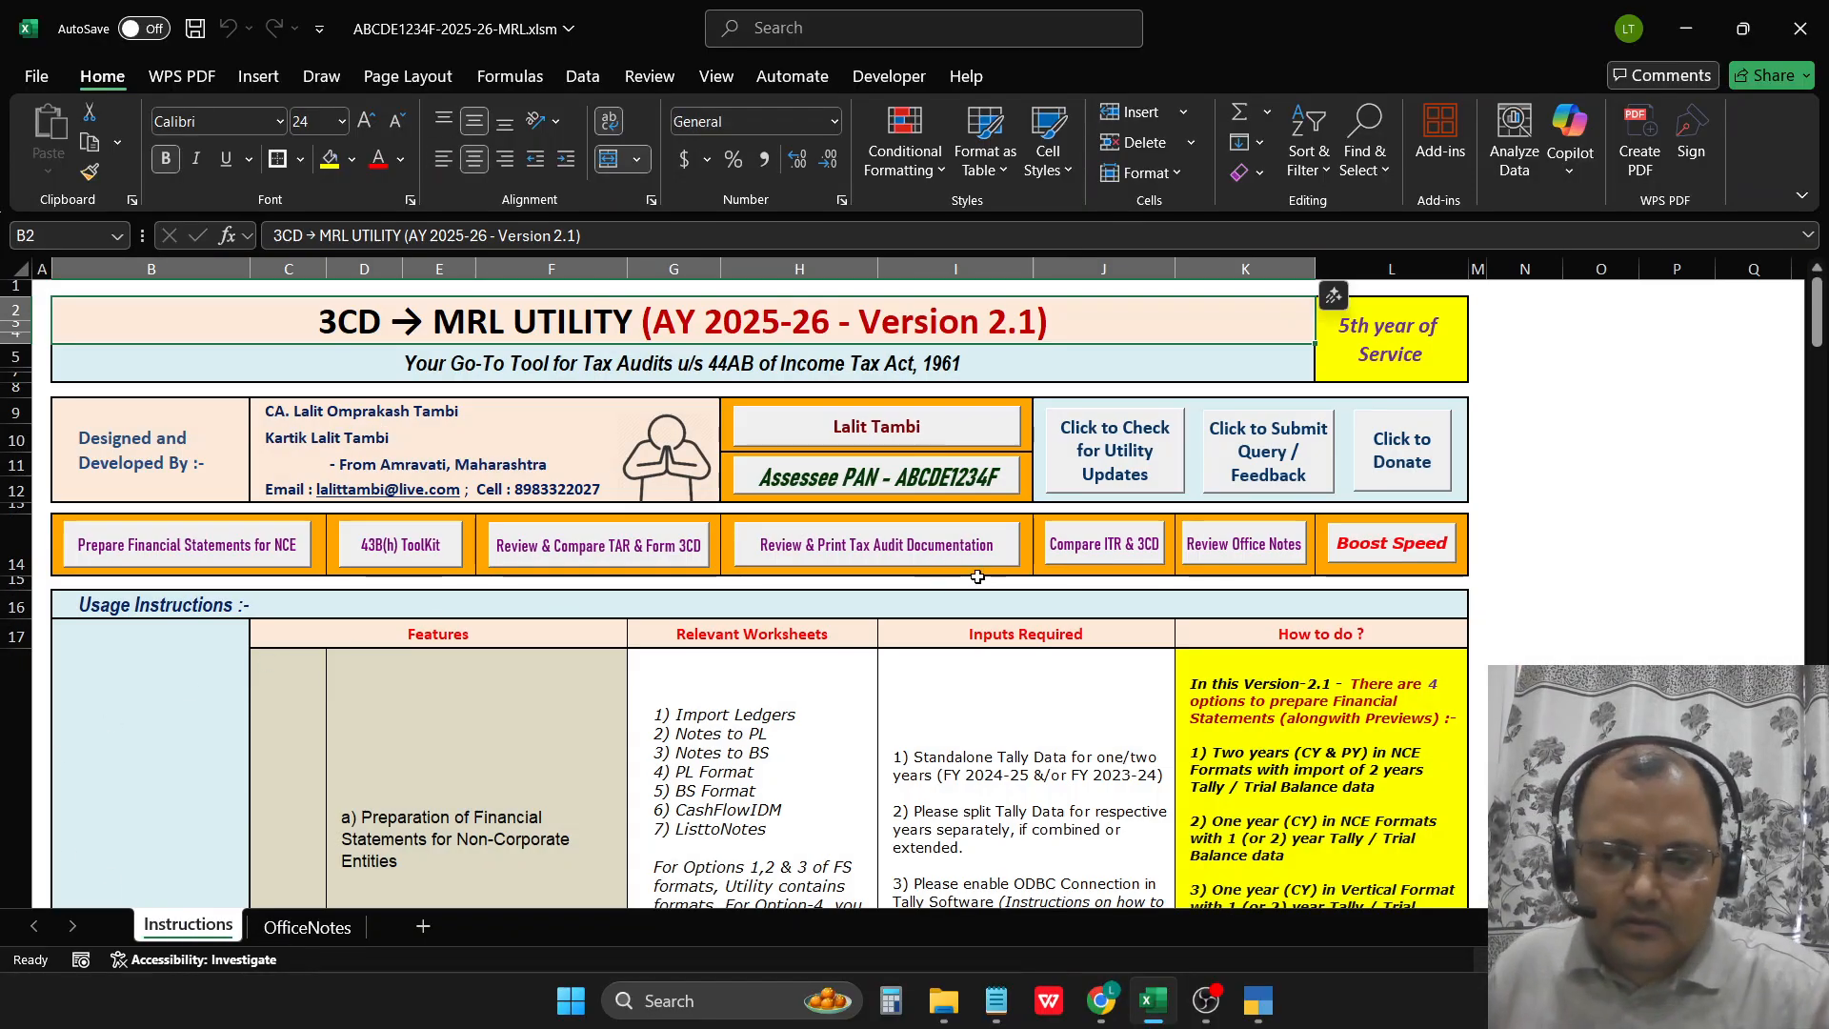
Step: Run the Boost Speed cleanup and save the workbook when it finishes
click(1385, 557)
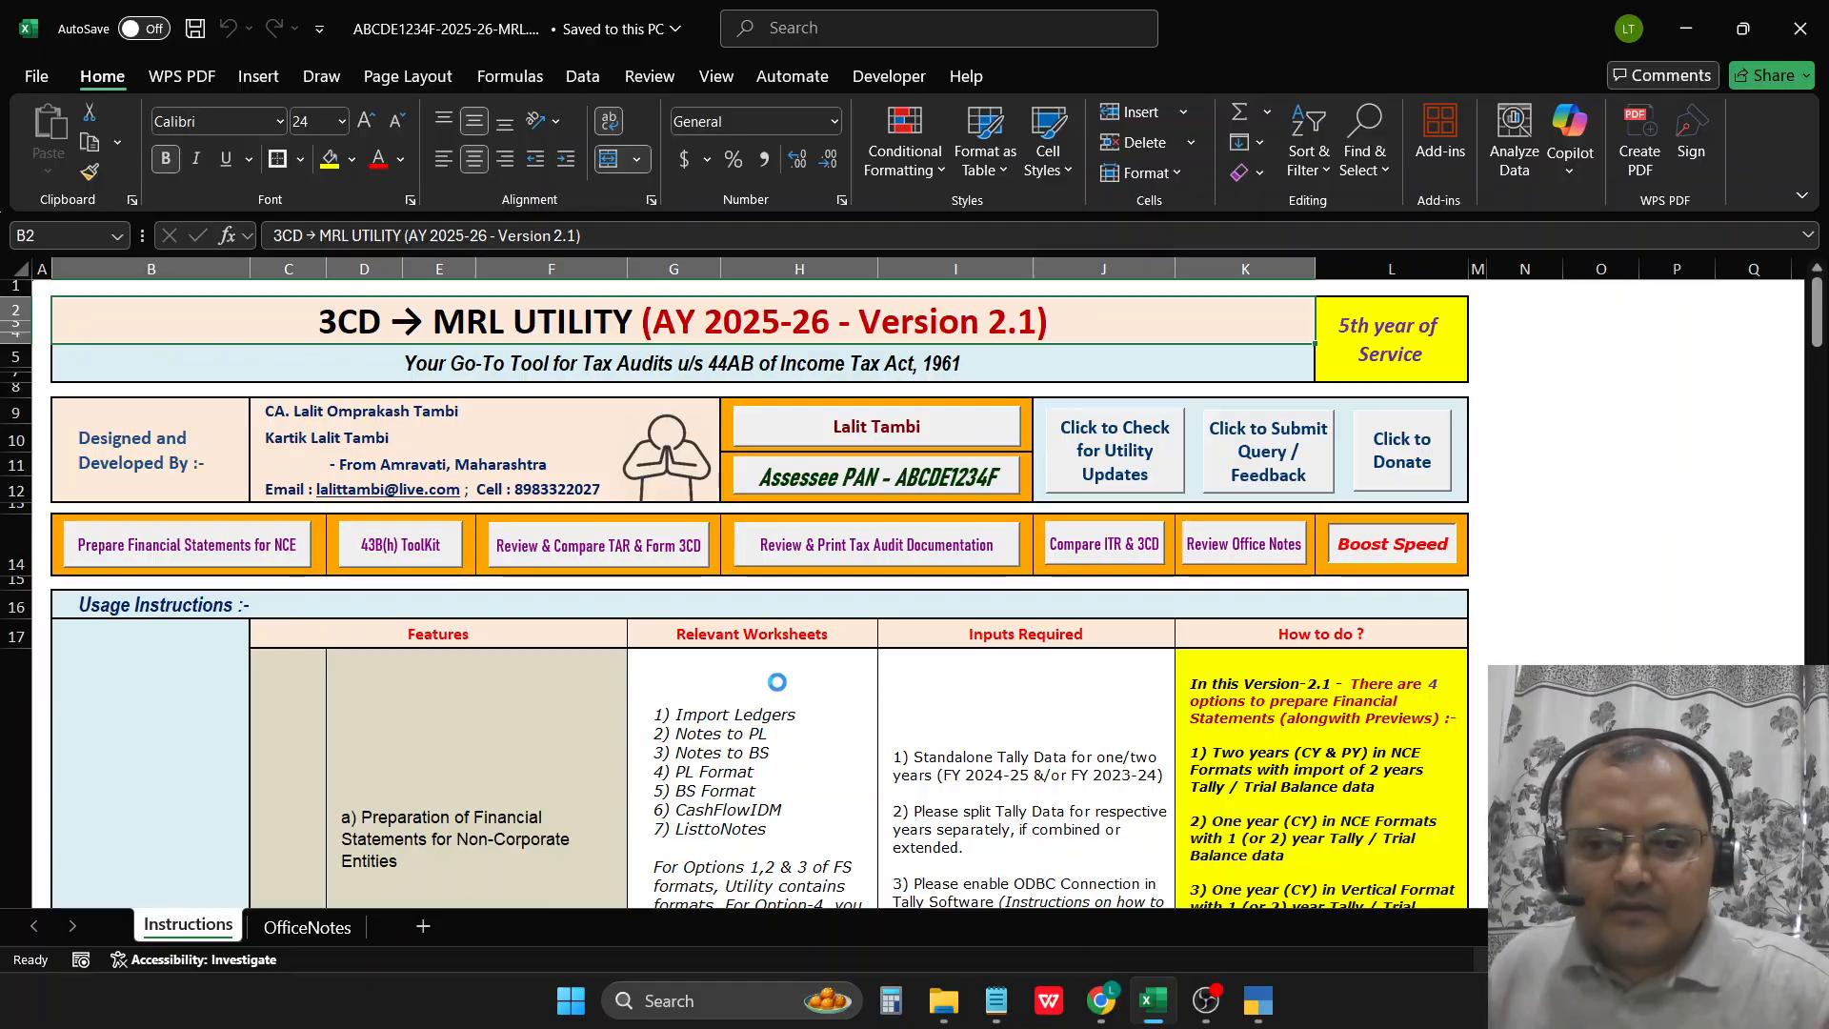
click(1009, 643)
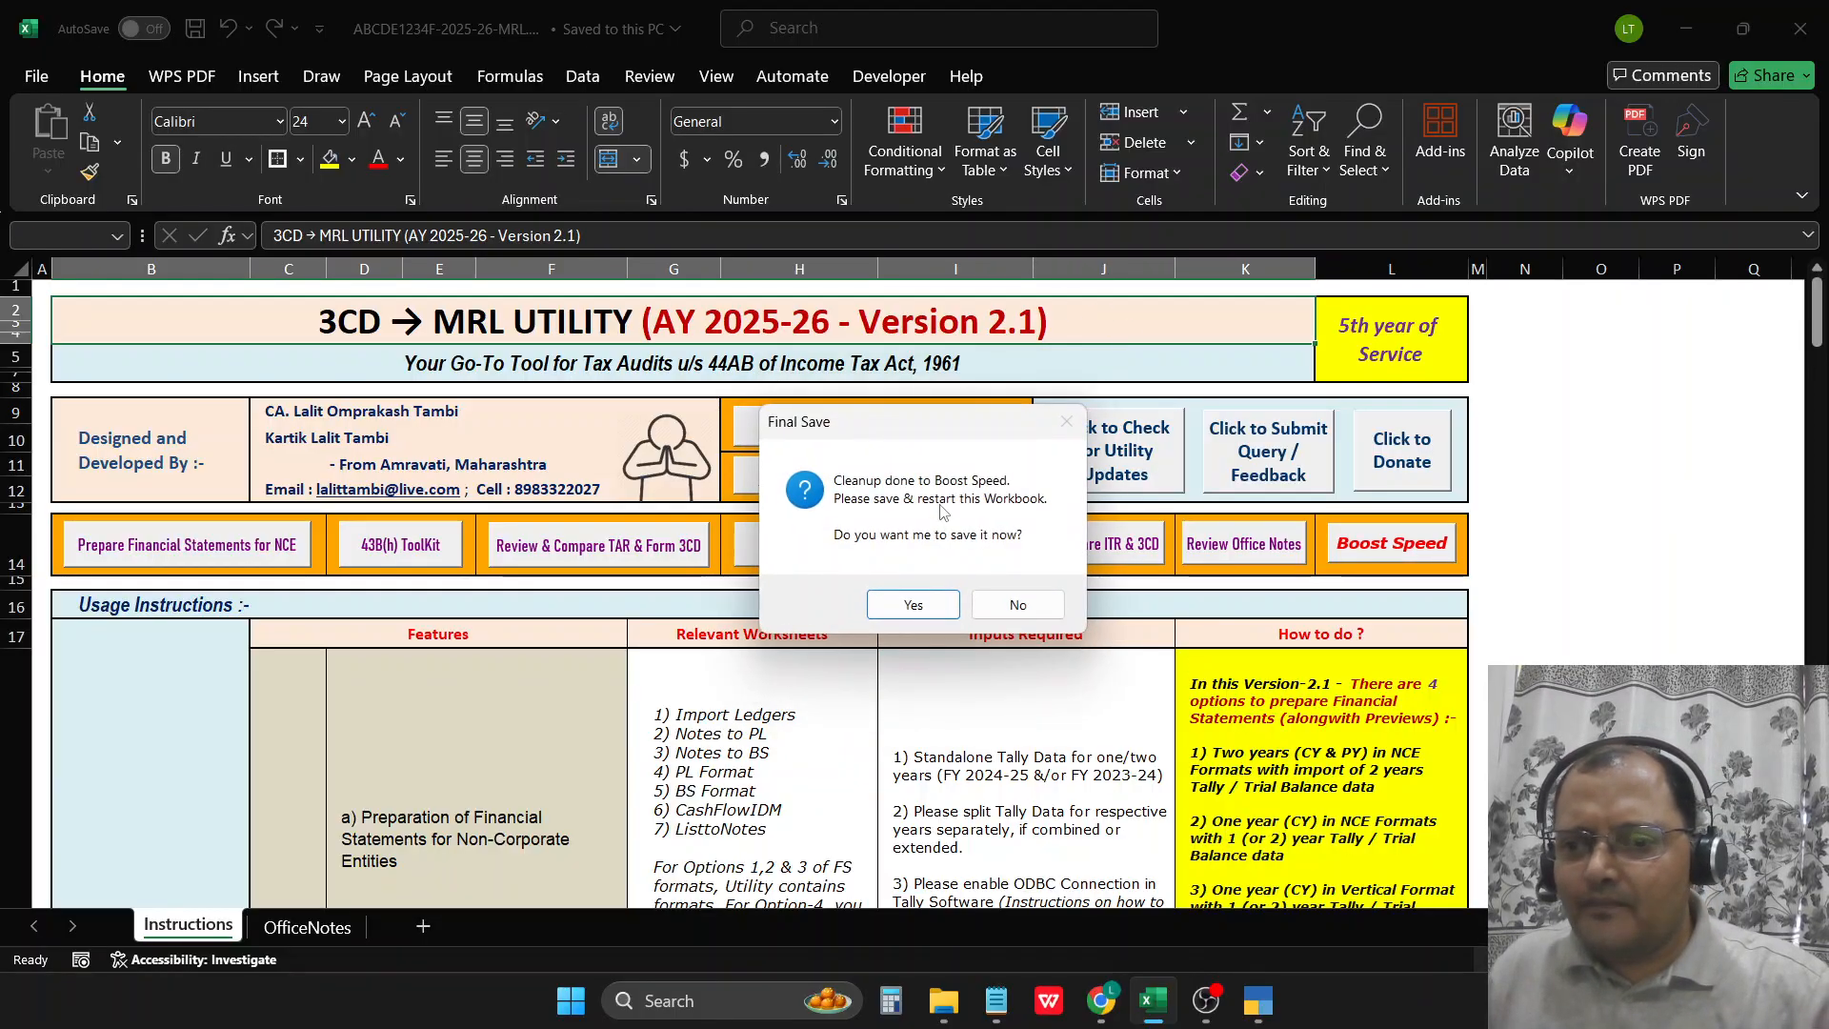
click(915, 602)
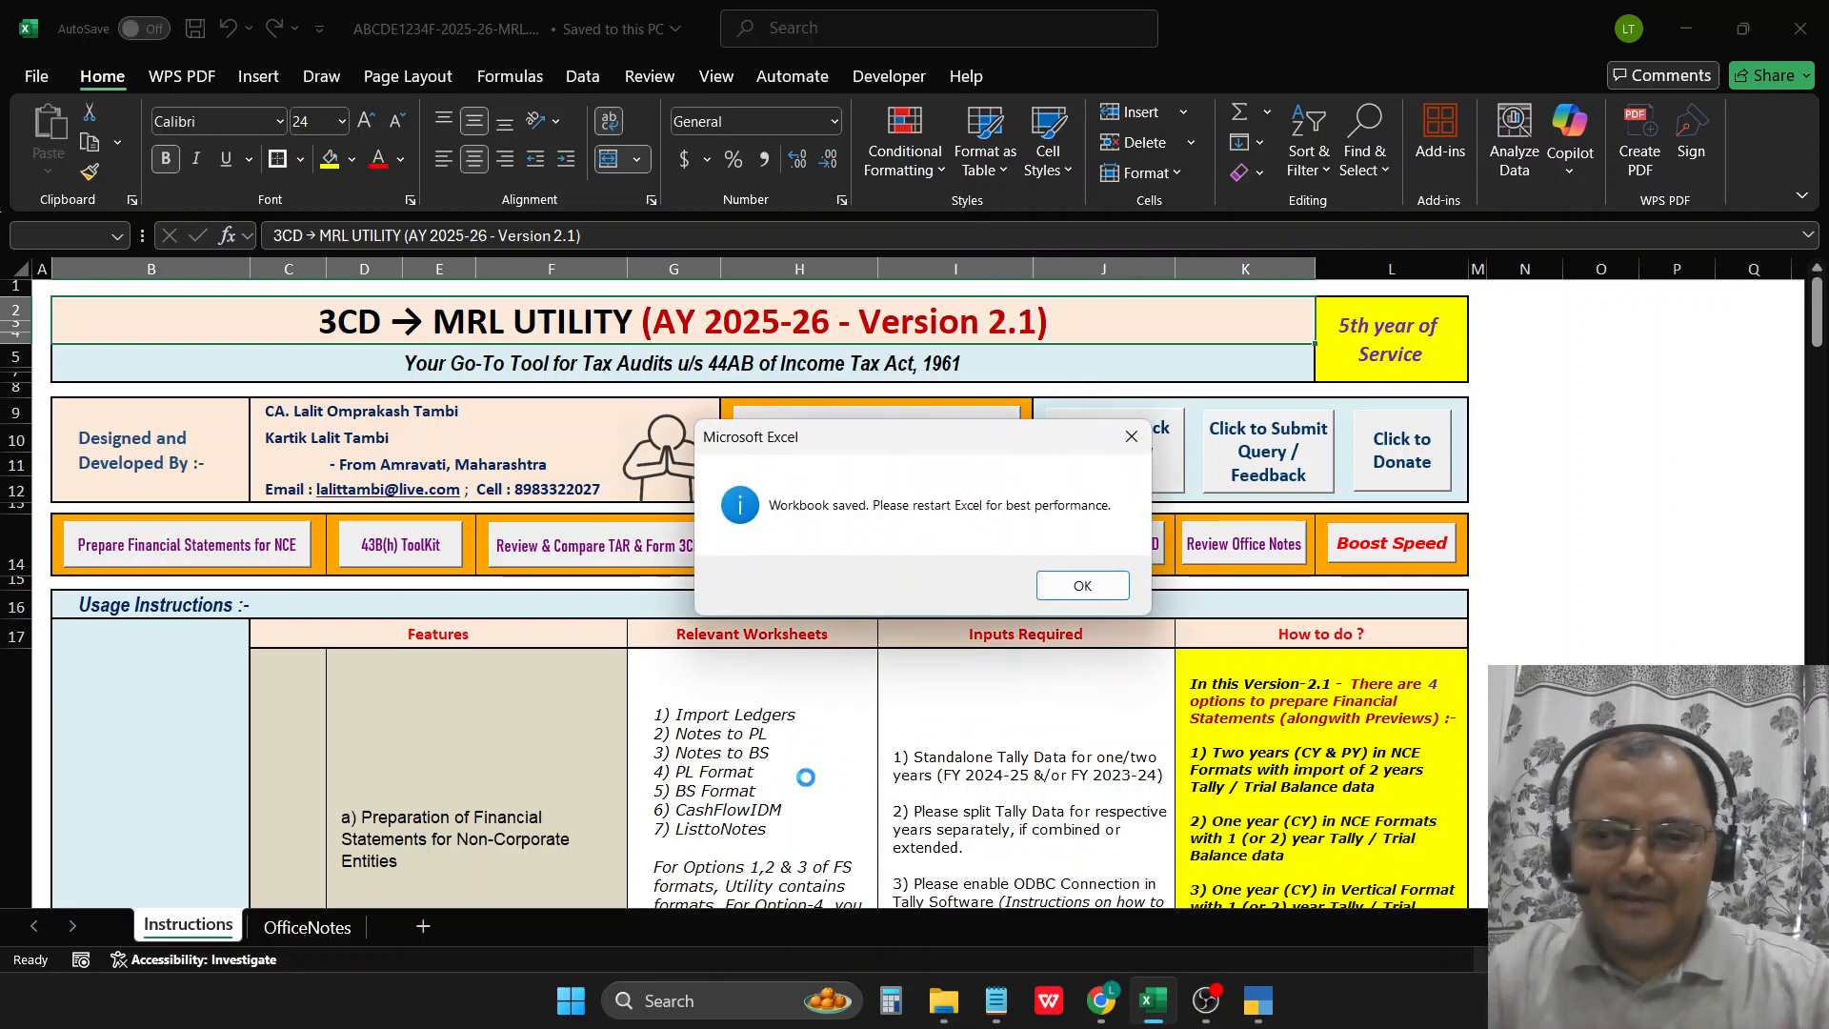
click(1074, 585)
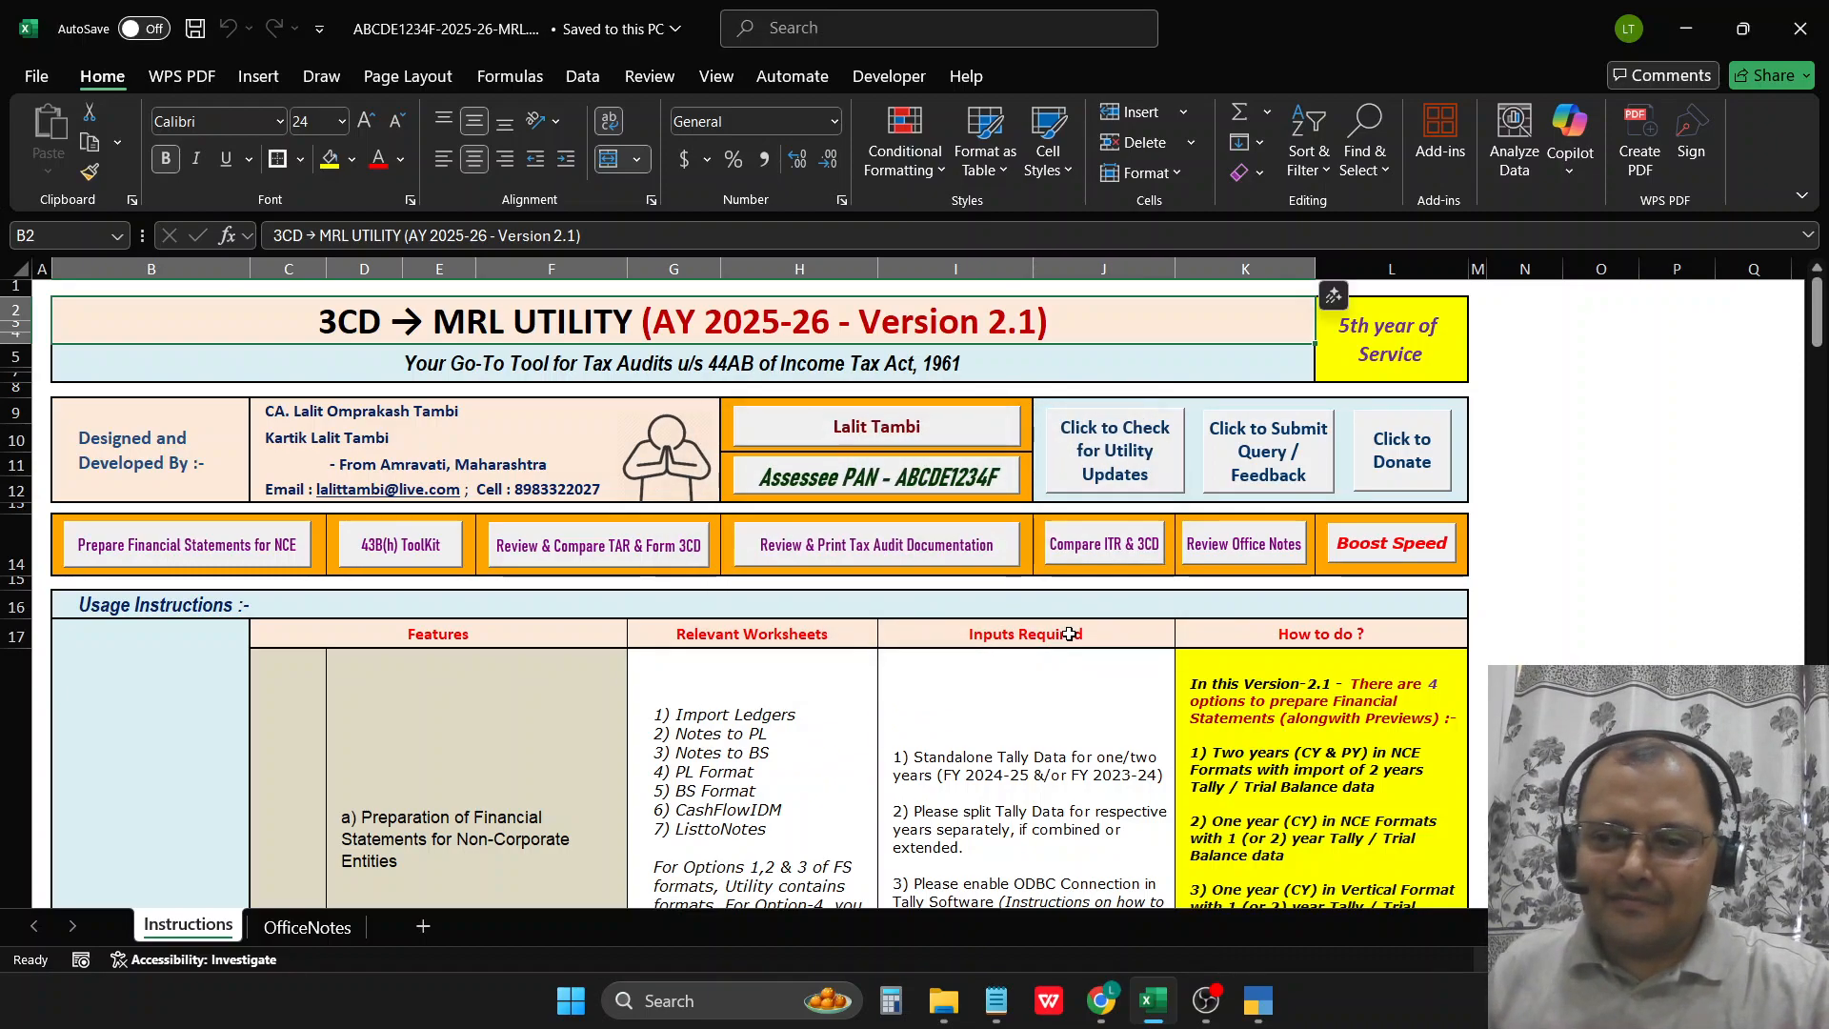